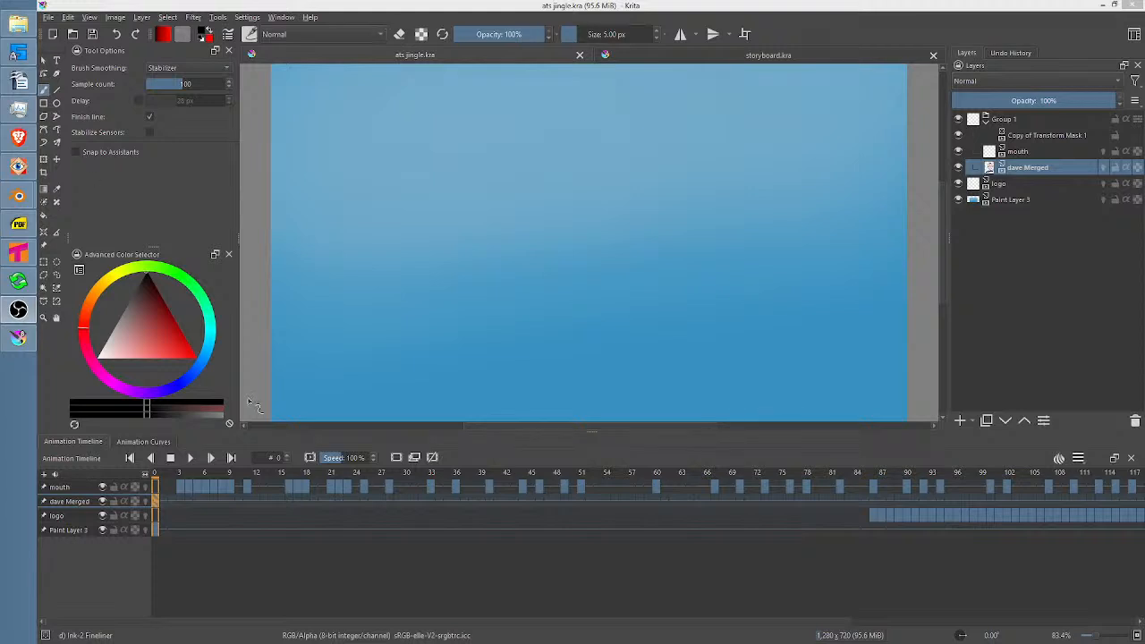
# Play back the ats jingle animation, stop it, and close the ats jingle.kra document.
pyautogui.click(190, 457)
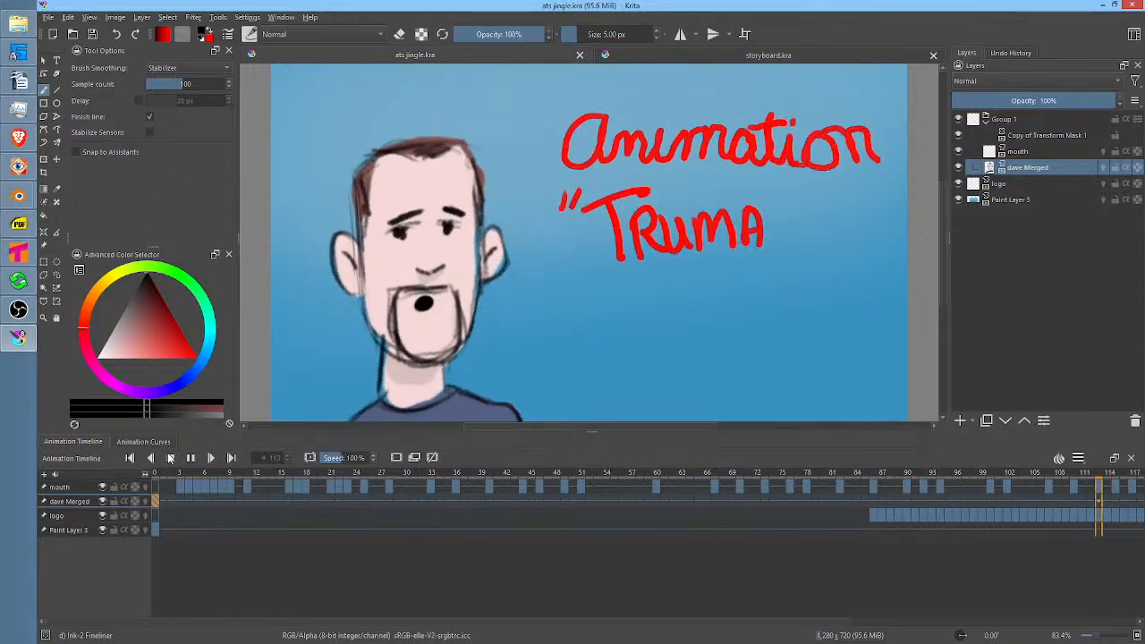
pyautogui.click(170, 458)
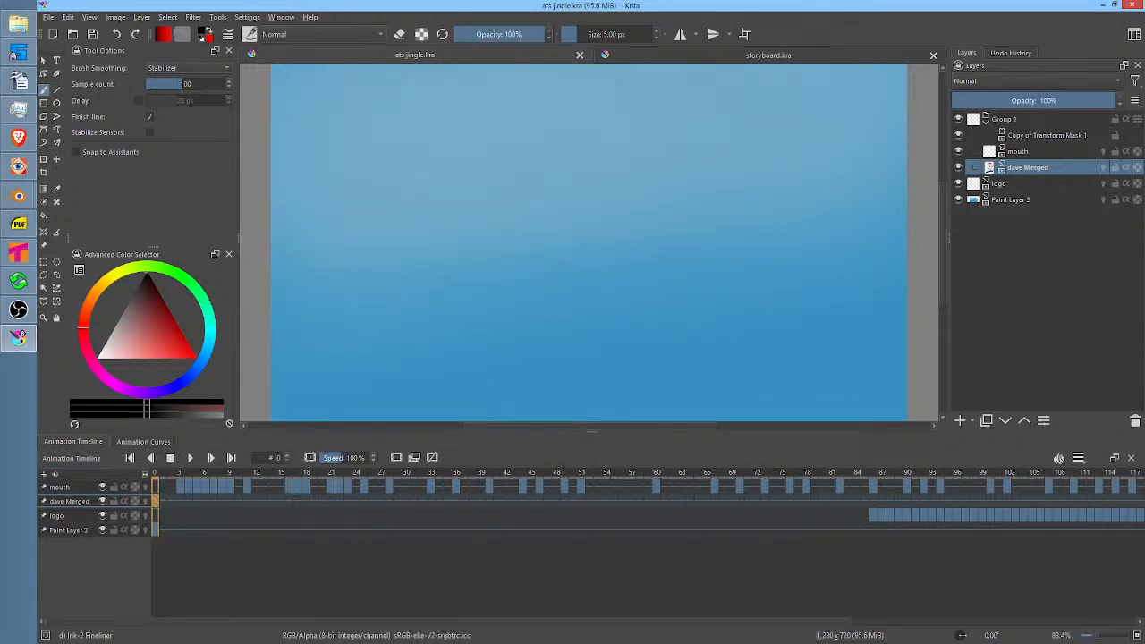
pyautogui.click(579, 56)
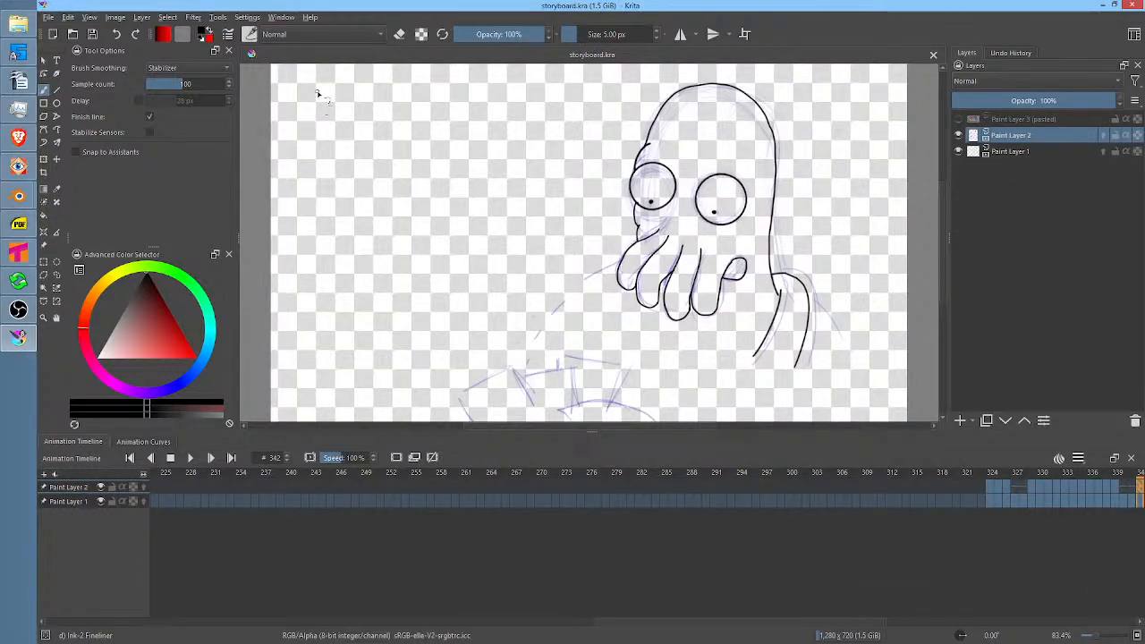
pyautogui.scroll(-1, 660, 152)
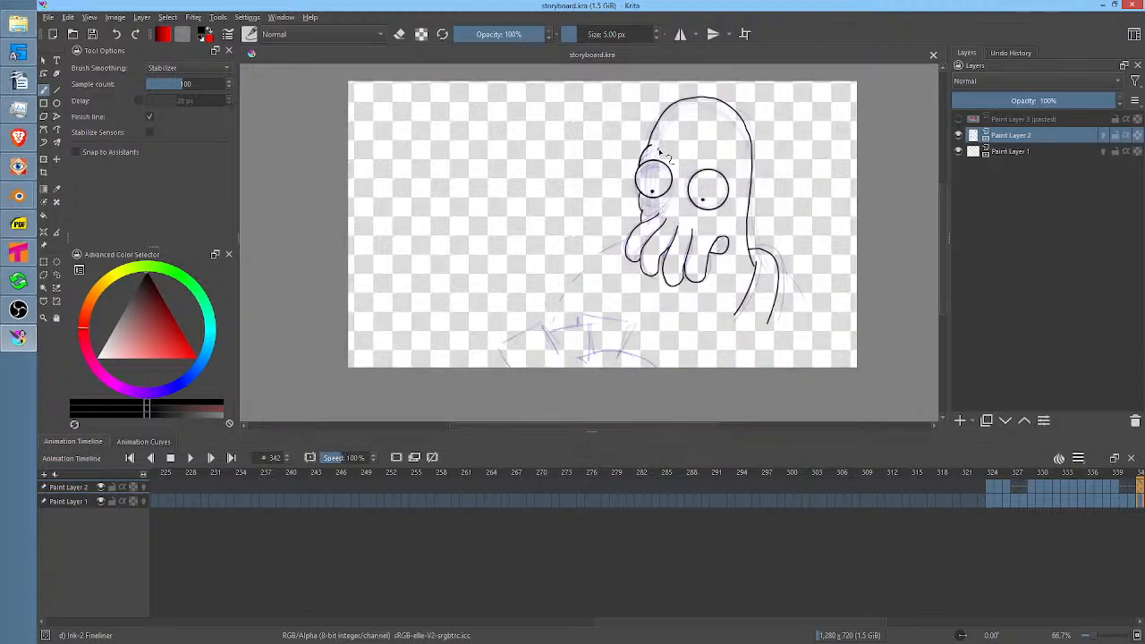
# Switch to Tahoma2D and look over the earlier frames in the storyboard-keys scene's timesheet.
pyautogui.click(19, 253)
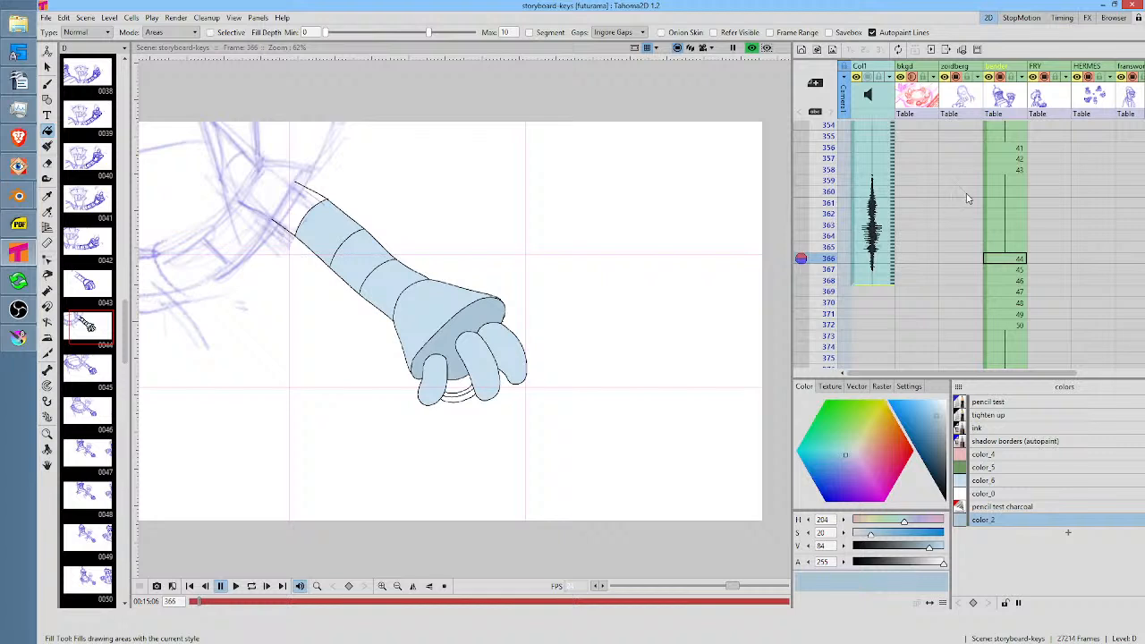
pyautogui.scroll(3, 959, 194)
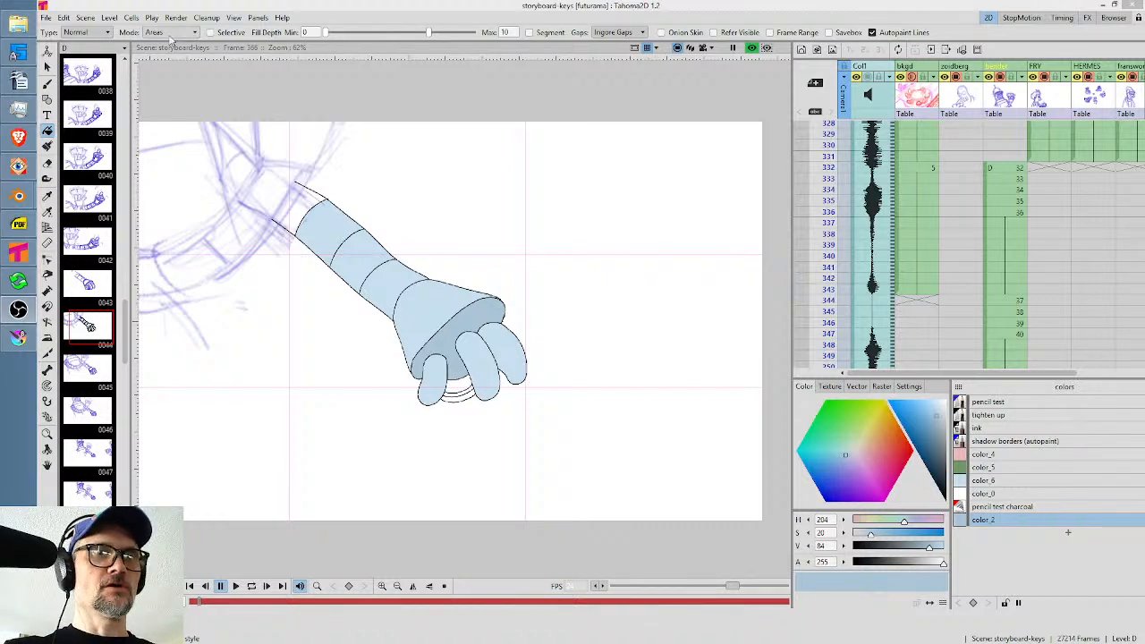
pyautogui.moveTo(19, 170)
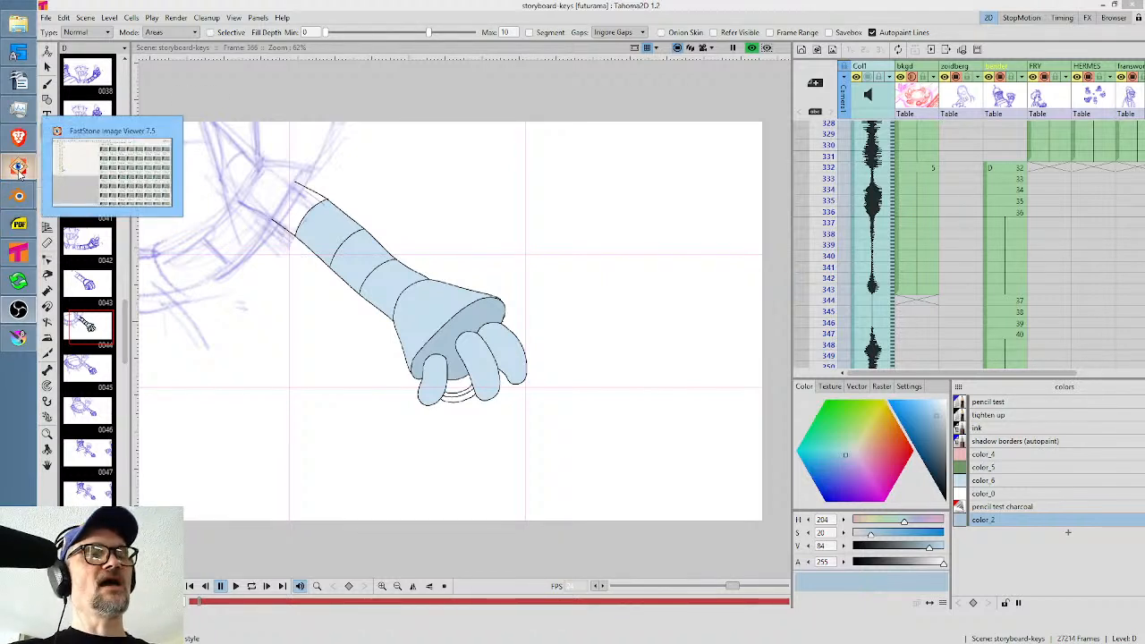
# Switch to Krita, play and stop the storyboard.kra animation, and inspect the tentacle-faced character drawing.
pyautogui.click(21, 337)
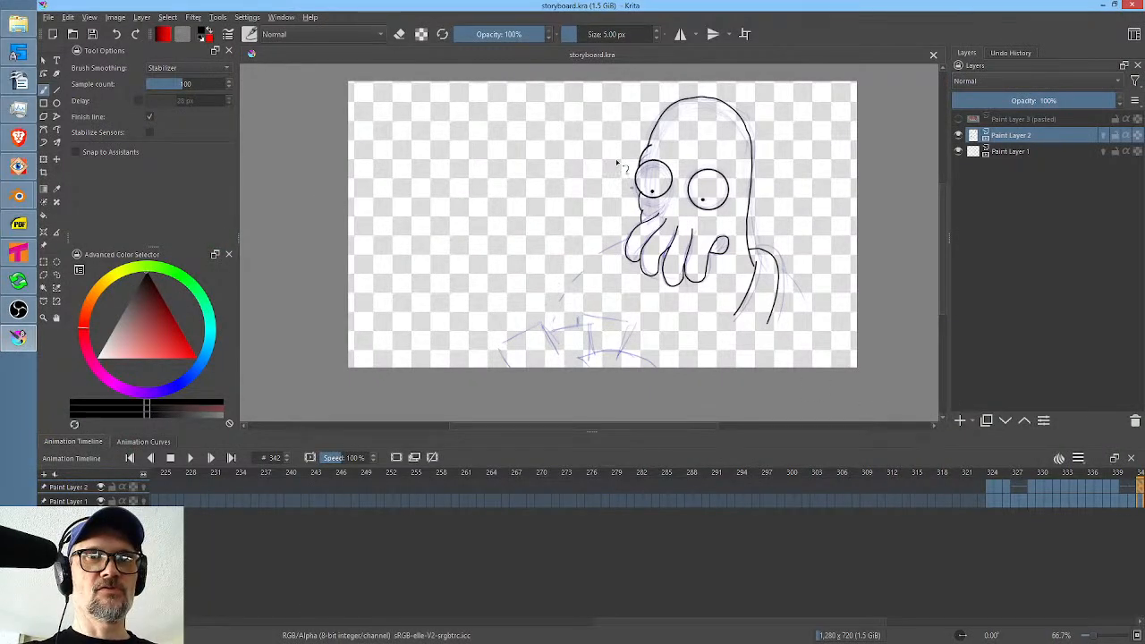
pyautogui.press('space')
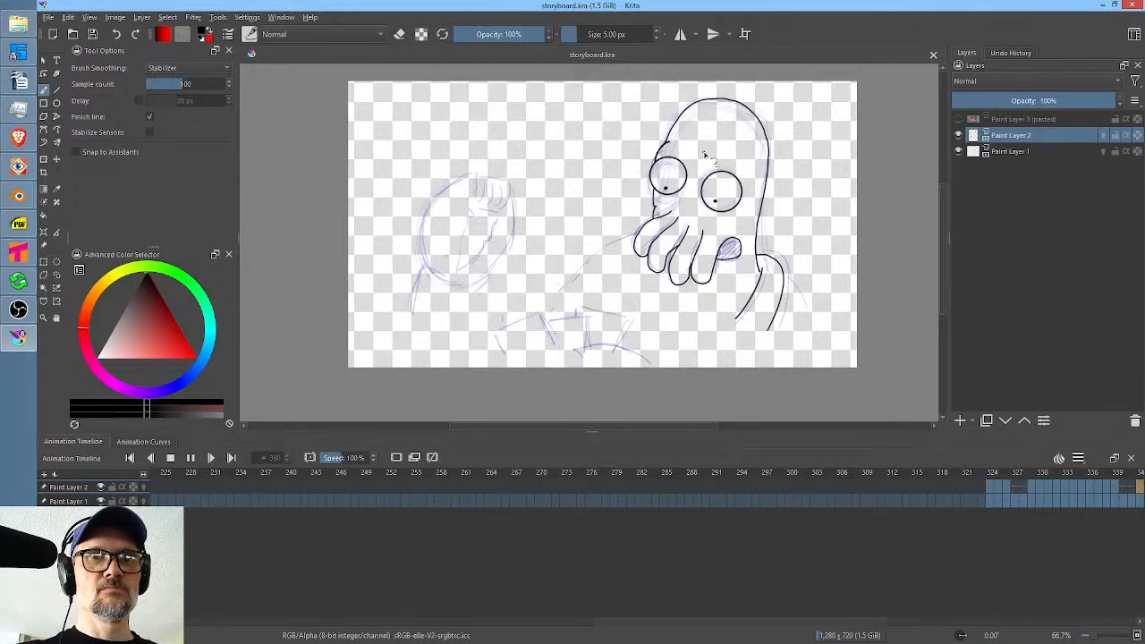
pyautogui.press('space')
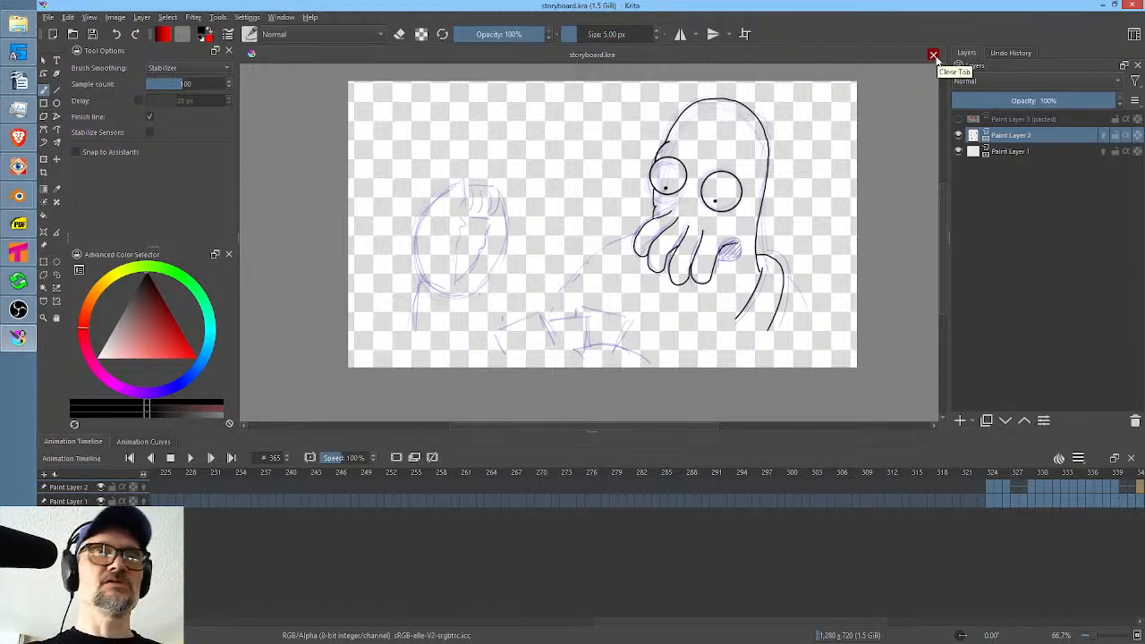
pyautogui.scroll(1, 822, 129)
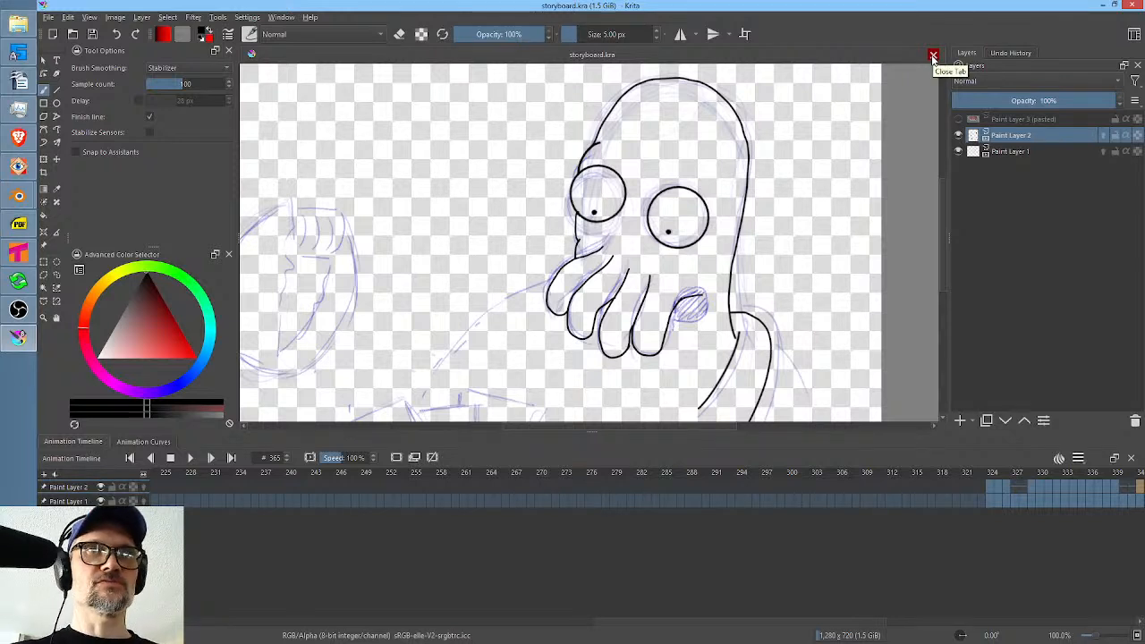
pyautogui.scroll(-1, 800, 170)
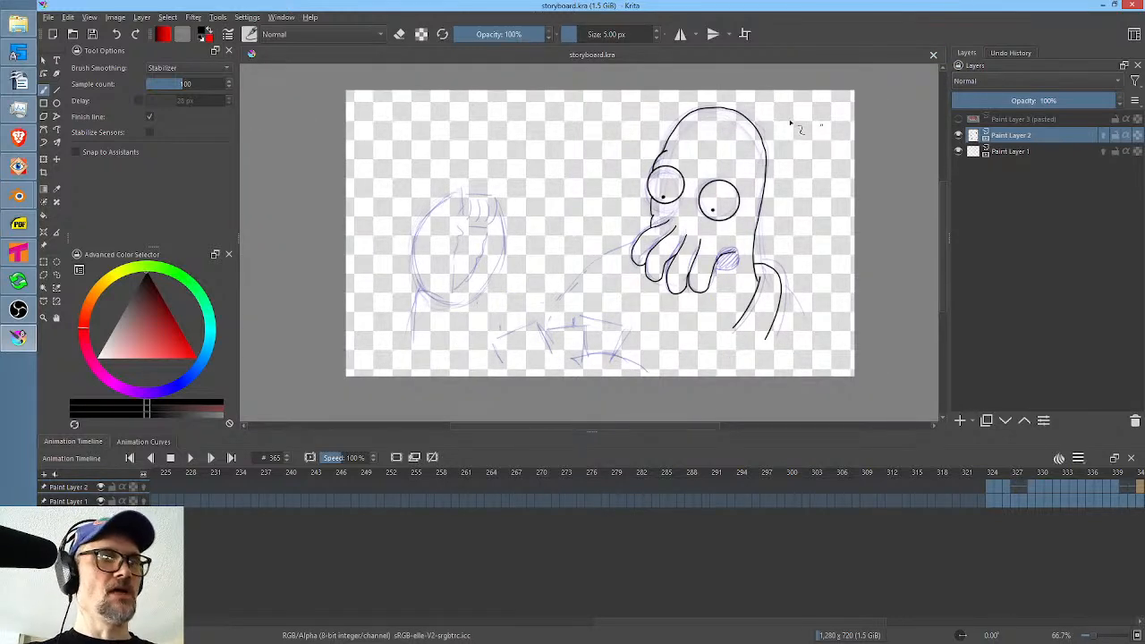
# Switch to Tahoma2D and view the coloured robot arm drawing in the storyboard-keys scene.
pyautogui.click(20, 254)
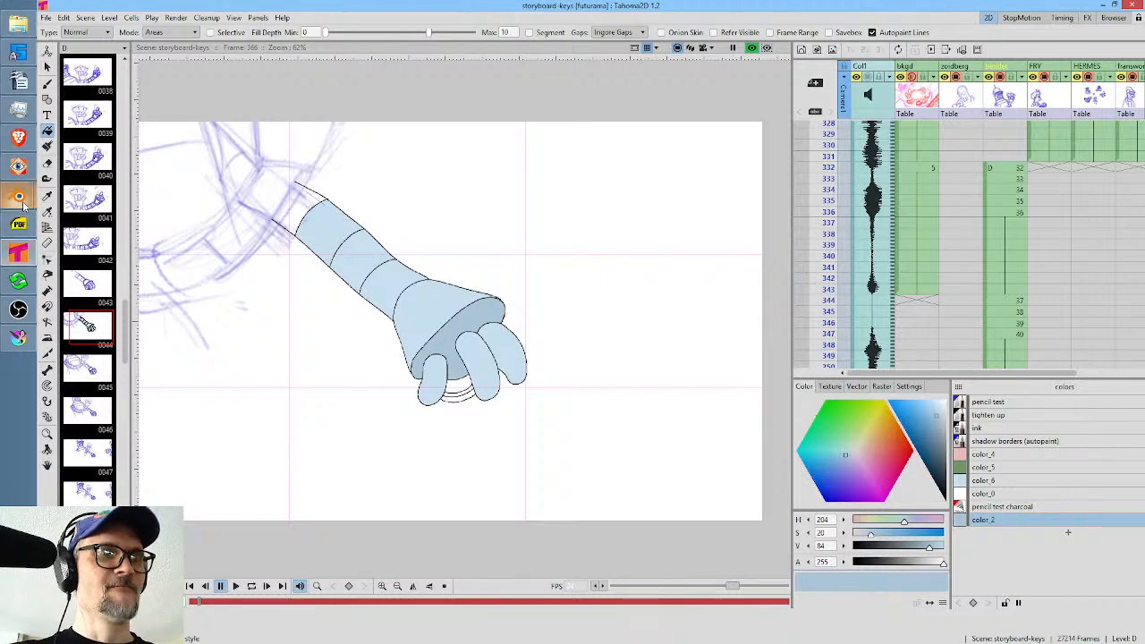
pyautogui.moveTo(24, 206)
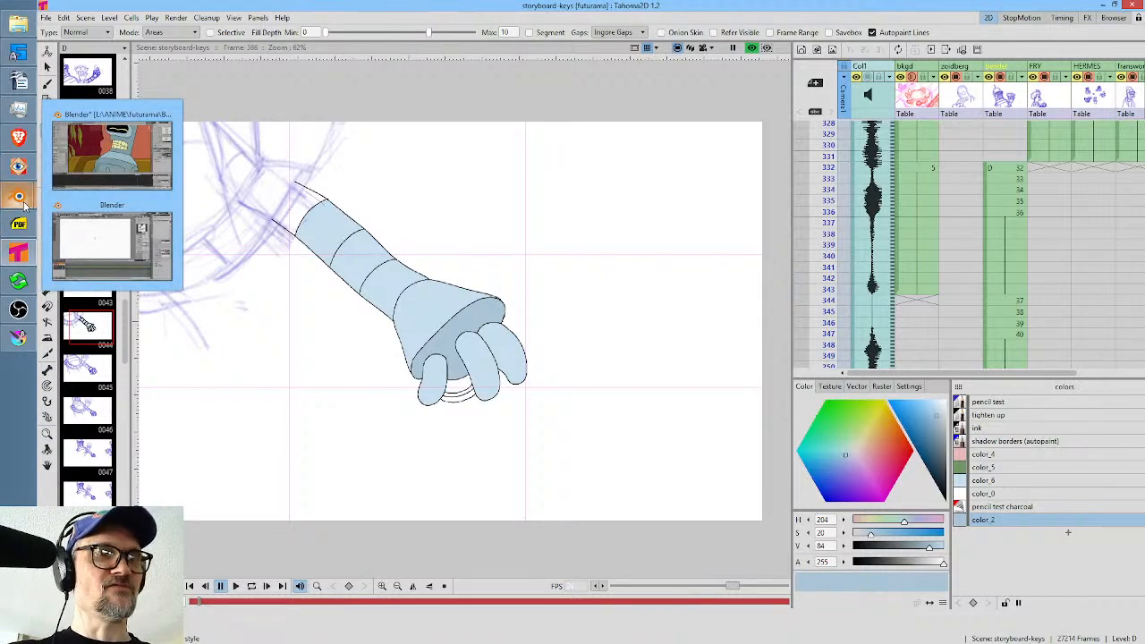
pyautogui.click(14, 254)
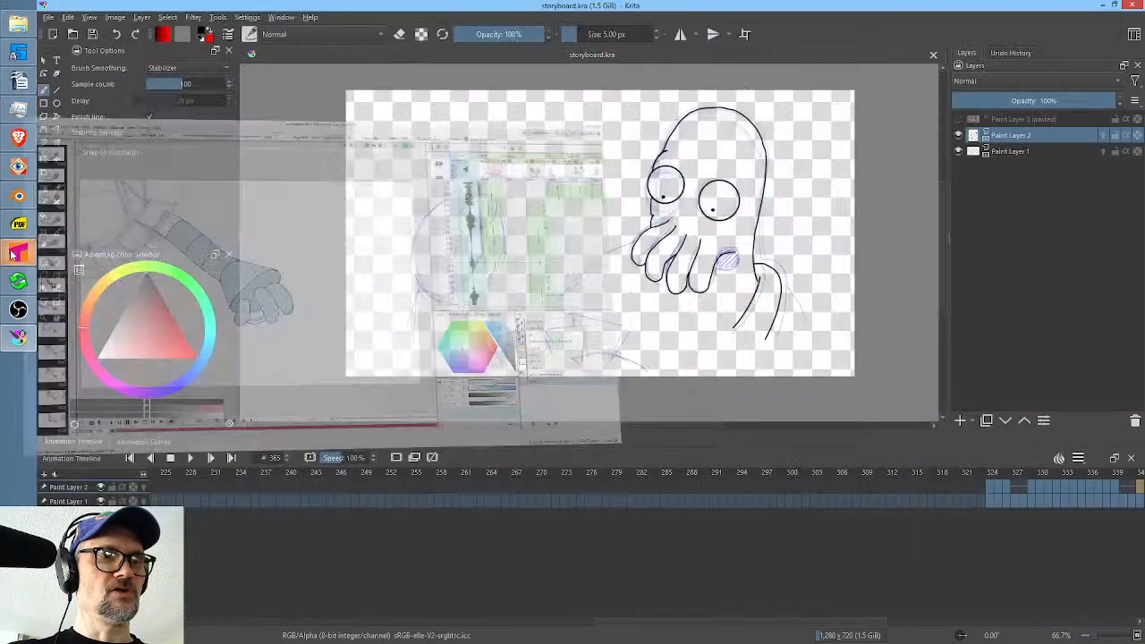
pyautogui.click(13, 255)
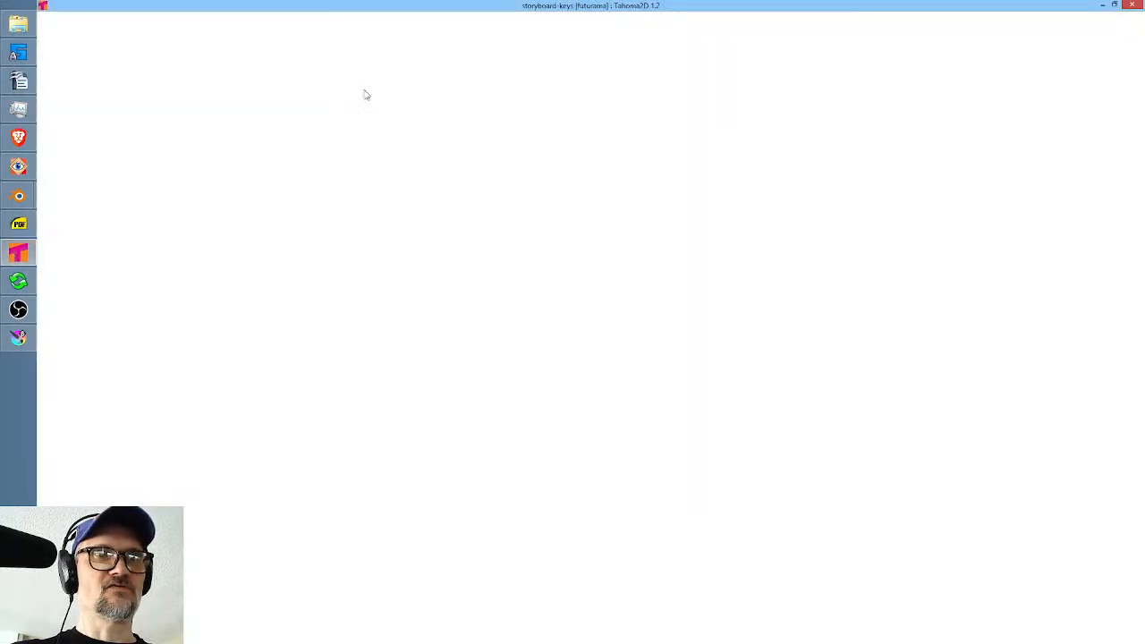
pyautogui.scroll(-1, 491, 235)
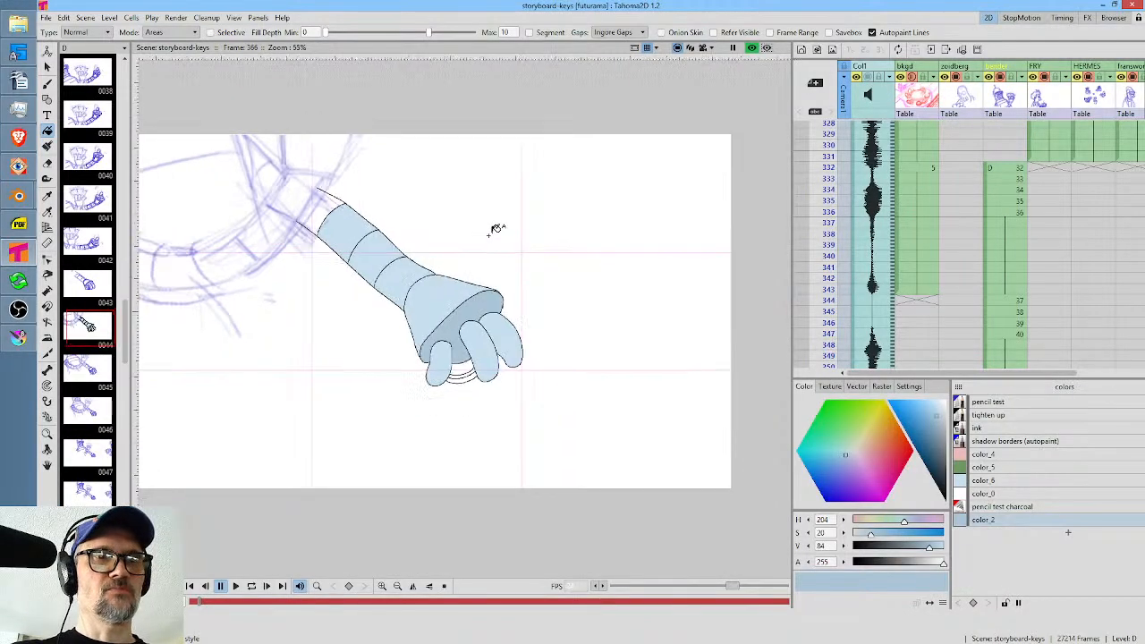
pyautogui.moveTo(494, 239); pyautogui.dragTo(591, 208)
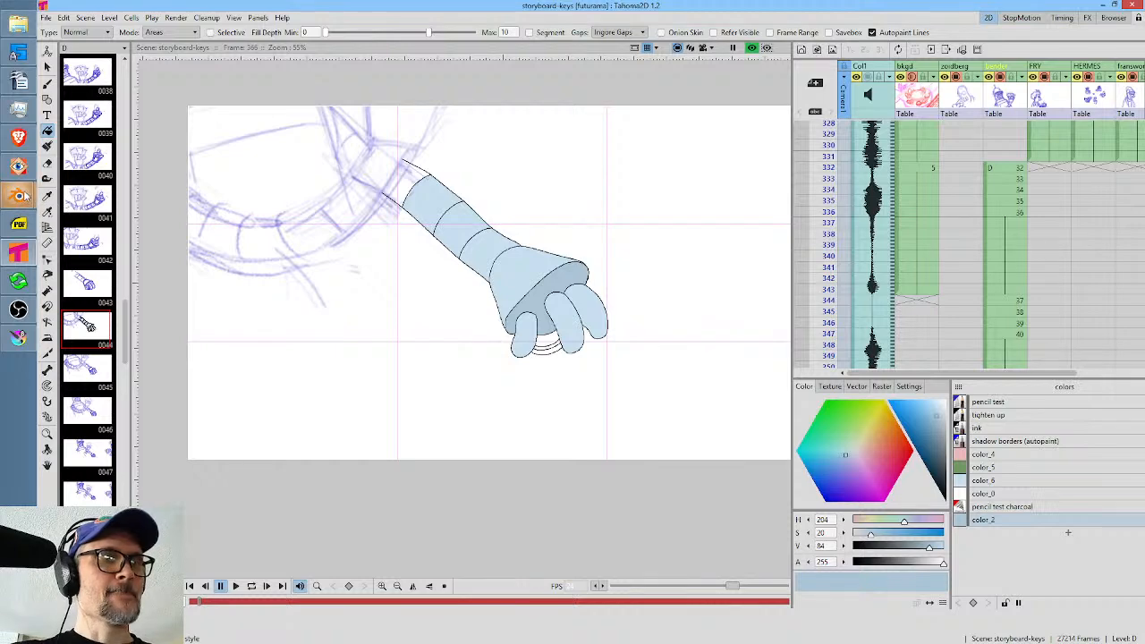
# Switch to the blank Blender 2D animation window and rough out a domed robot head with the PENCIL TEST brush on the sketch layer.
pyautogui.moveTo(27, 199)
pyautogui.click(61, 226)
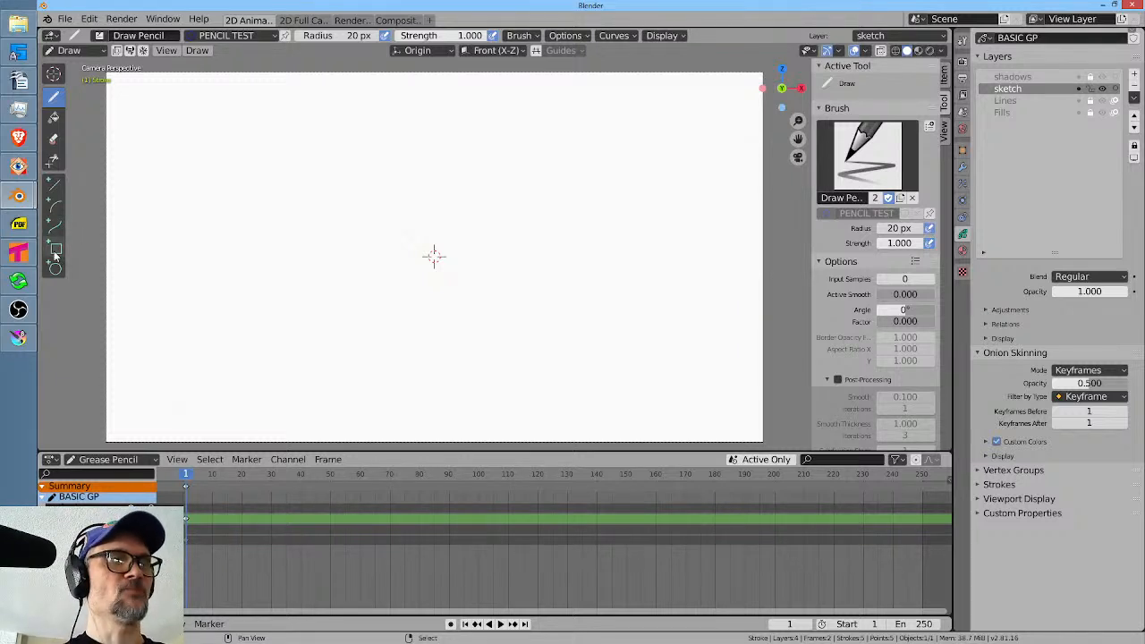
pyautogui.moveTo(32, 259)
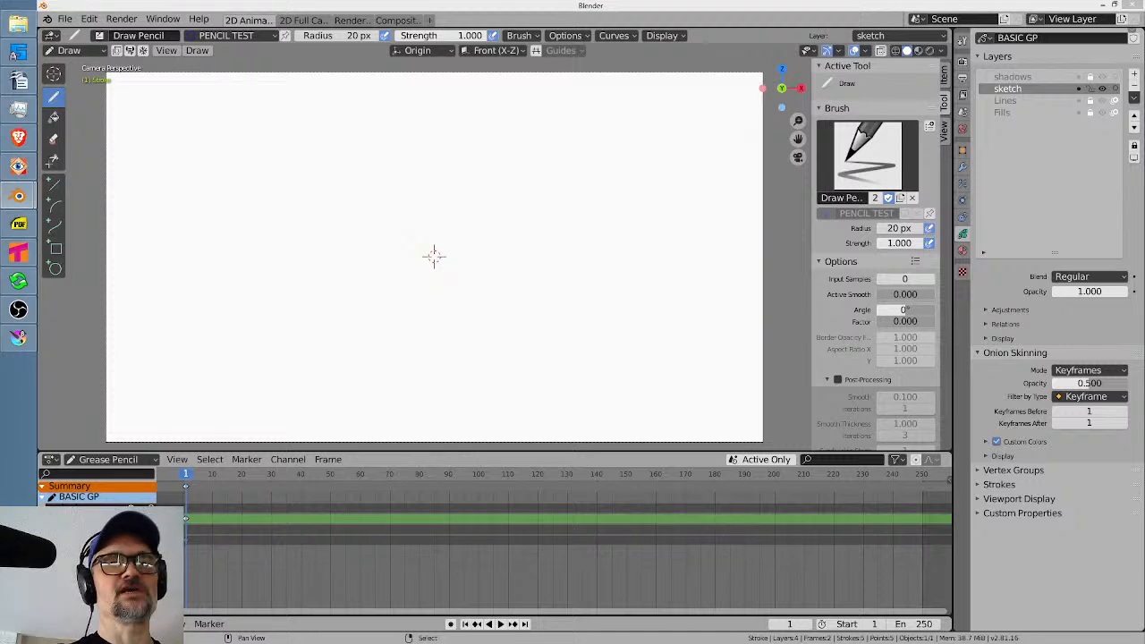
pyautogui.moveTo(498, 196); pyautogui.dragTo(489, 221)
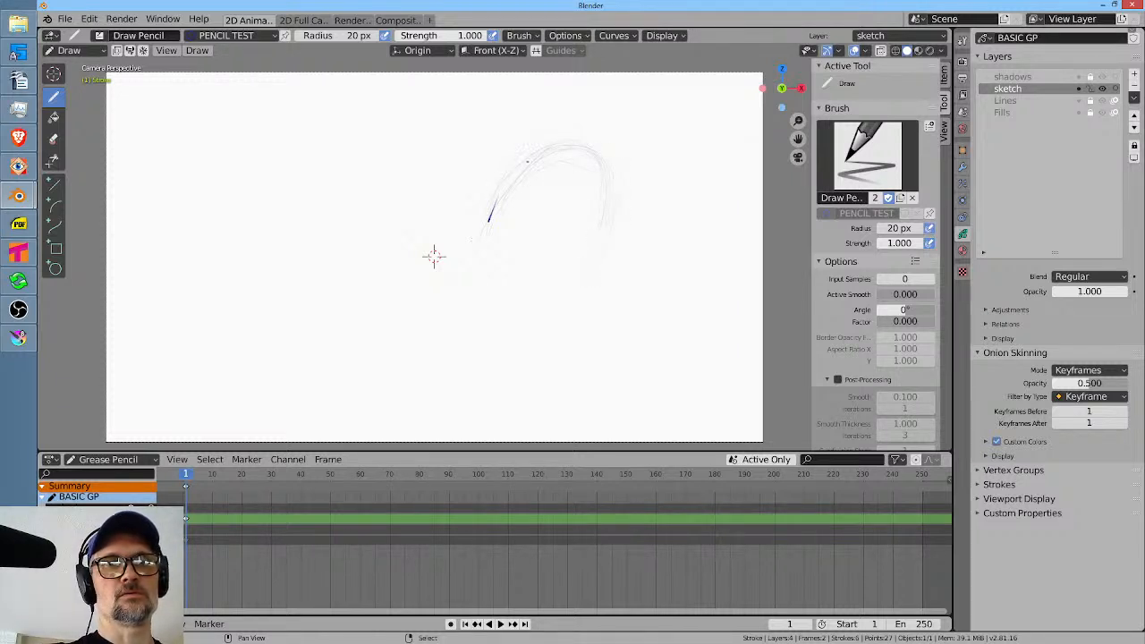
pyautogui.moveTo(475, 277); pyautogui.dragTo(474, 283)
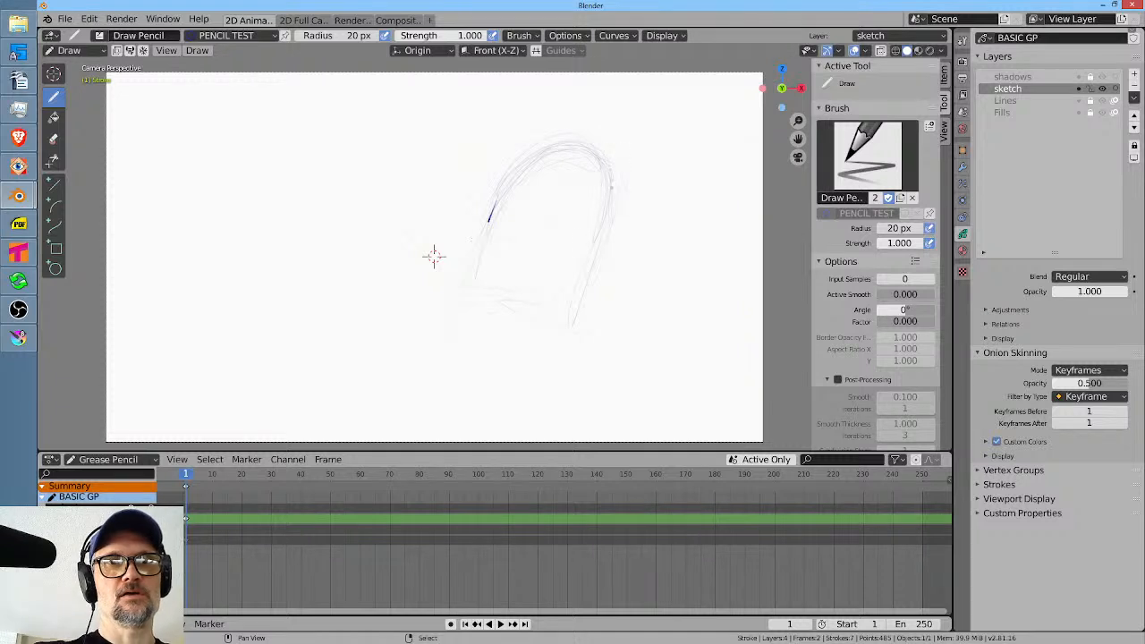
pyautogui.moveTo(612, 188); pyautogui.dragTo(588, 262)
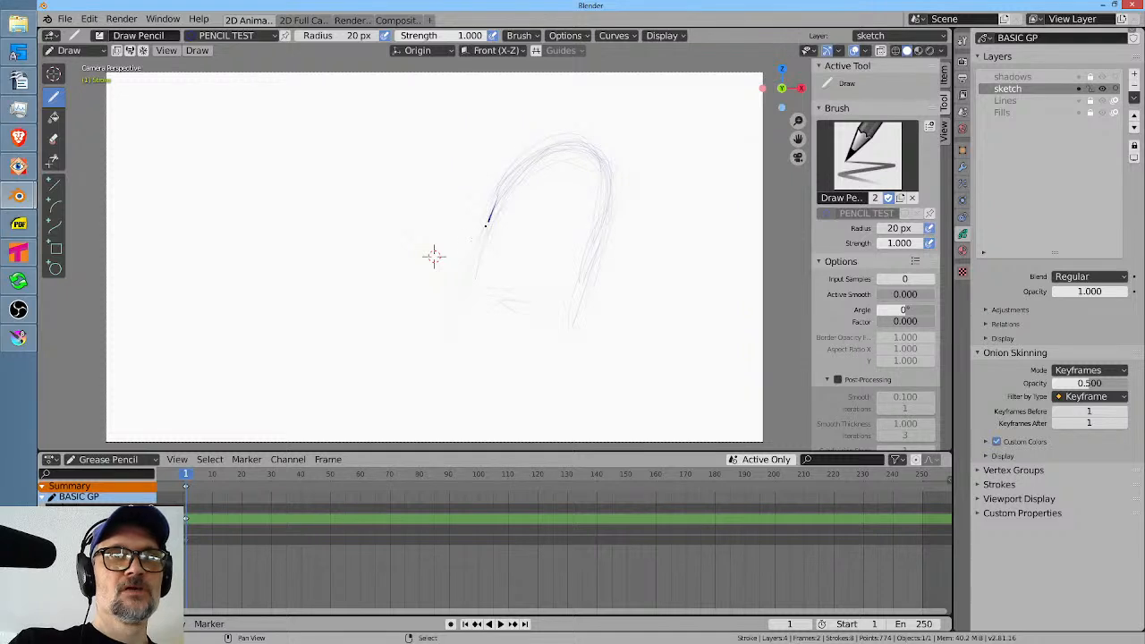
pyautogui.moveTo(486, 236); pyautogui.dragTo(472, 279)
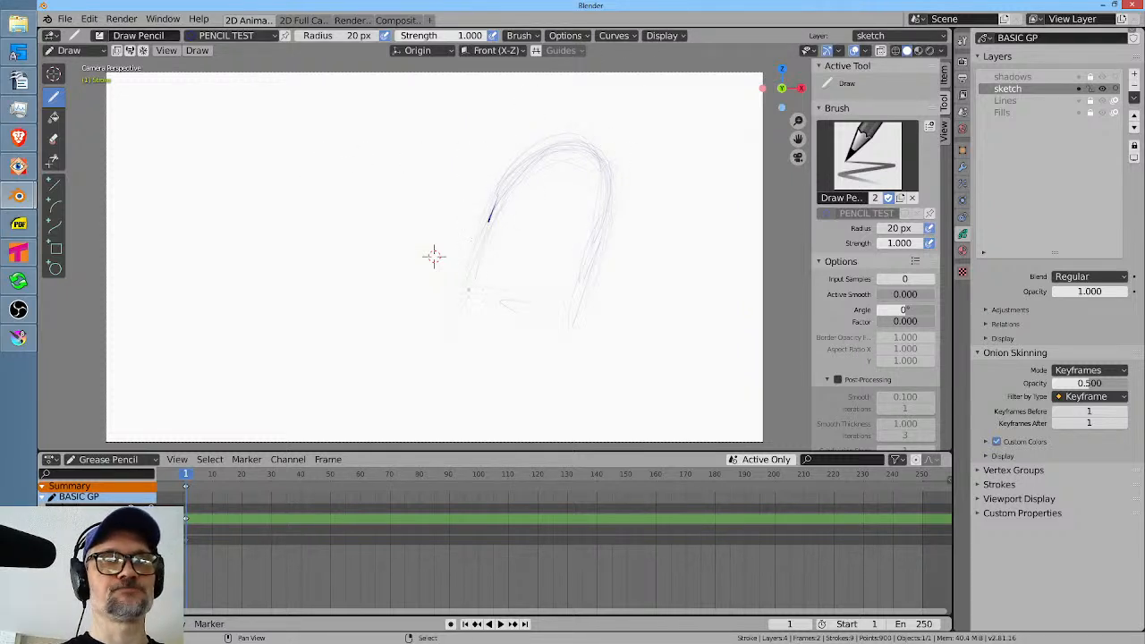
# Reinforce the dome outline, sketch the curved base of the head, and rough in a rounded visor across the face.
pyautogui.moveTo(520, 164); pyautogui.dragTo(547, 145)
pyautogui.click(635, 37)
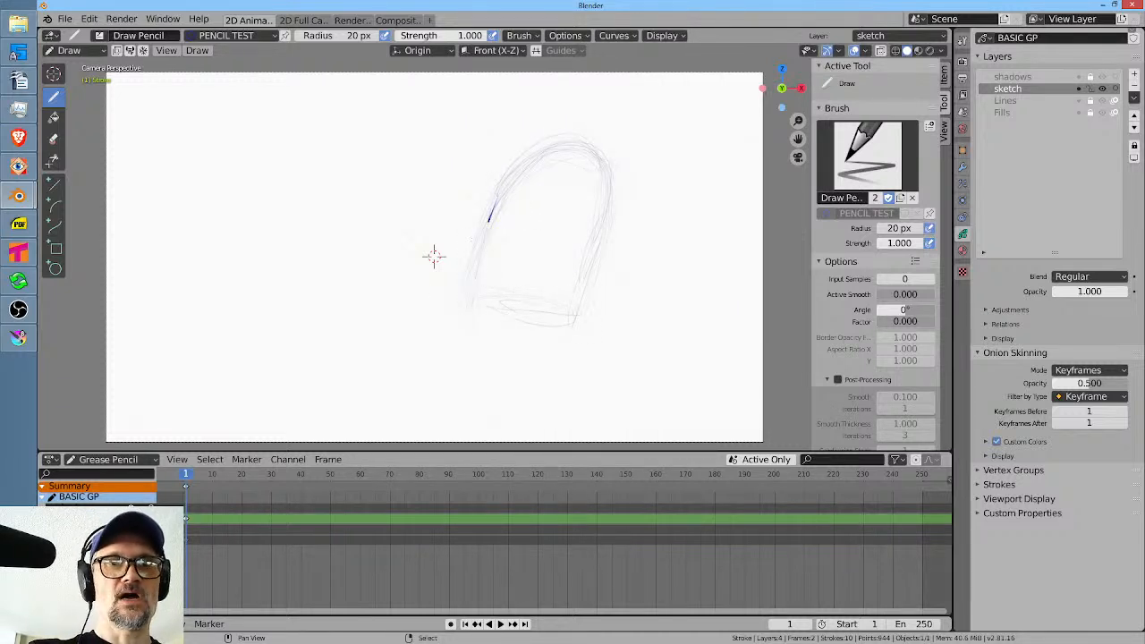
pyautogui.moveTo(579, 315); pyautogui.dragTo(483, 298)
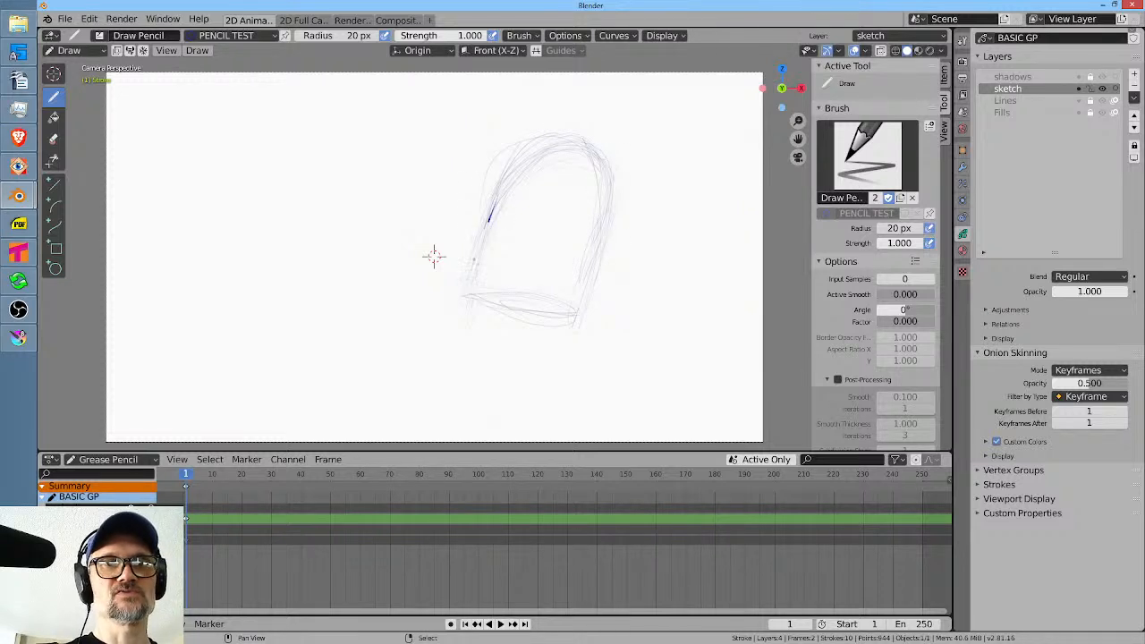
pyautogui.moveTo(473, 260); pyautogui.dragTo(475, 218)
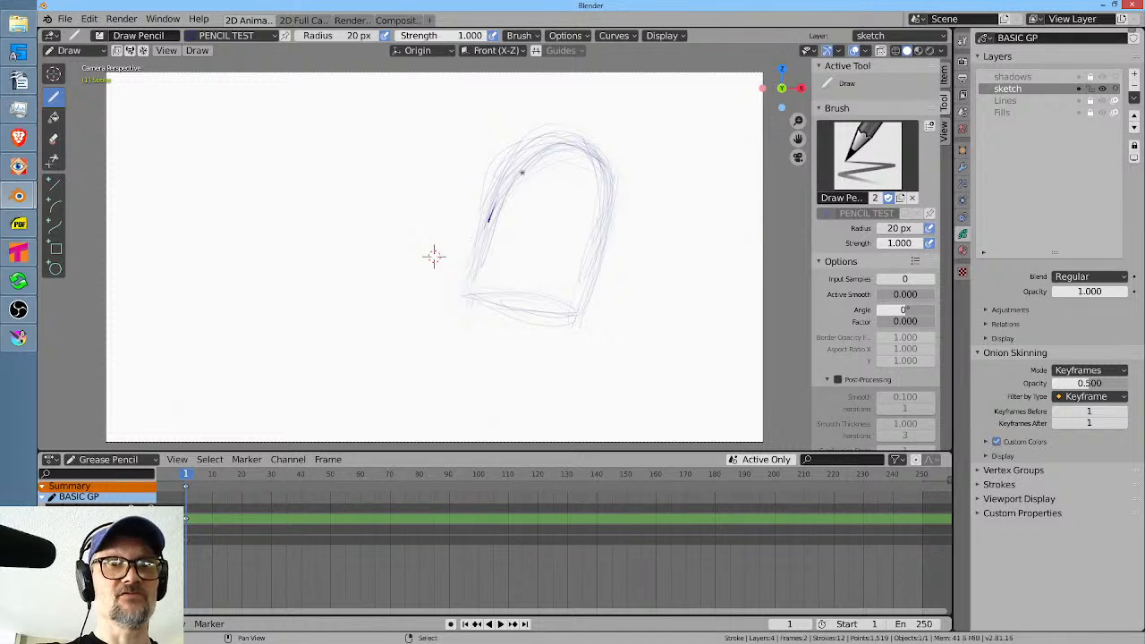
pyautogui.moveTo(480, 193)
pyautogui.mouseDown()
pyautogui.moveTo(492, 189)
pyautogui.moveTo(470, 209)
pyautogui.mouseUp()
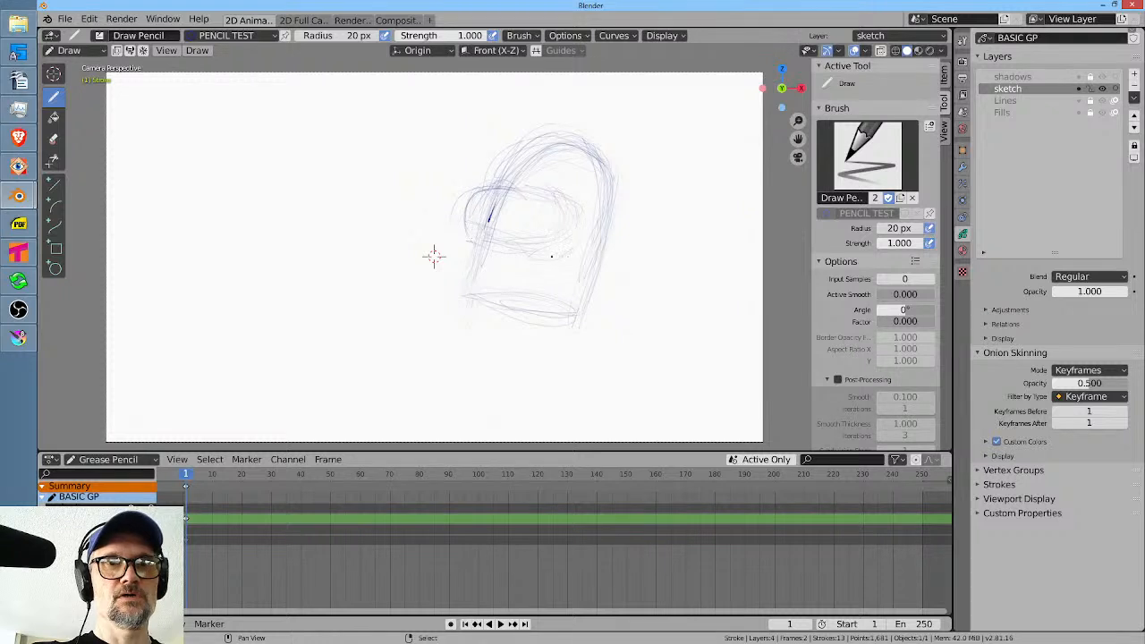
pyautogui.moveTo(552, 257)
pyautogui.mouseDown()
pyautogui.moveTo(582, 225)
pyautogui.moveTo(595, 182)
pyautogui.mouseUp()
# Draw the front edge of the face and a rounded mouth outline below the visor in dark pencil lines.
pyautogui.scroll(3, 434, 257)
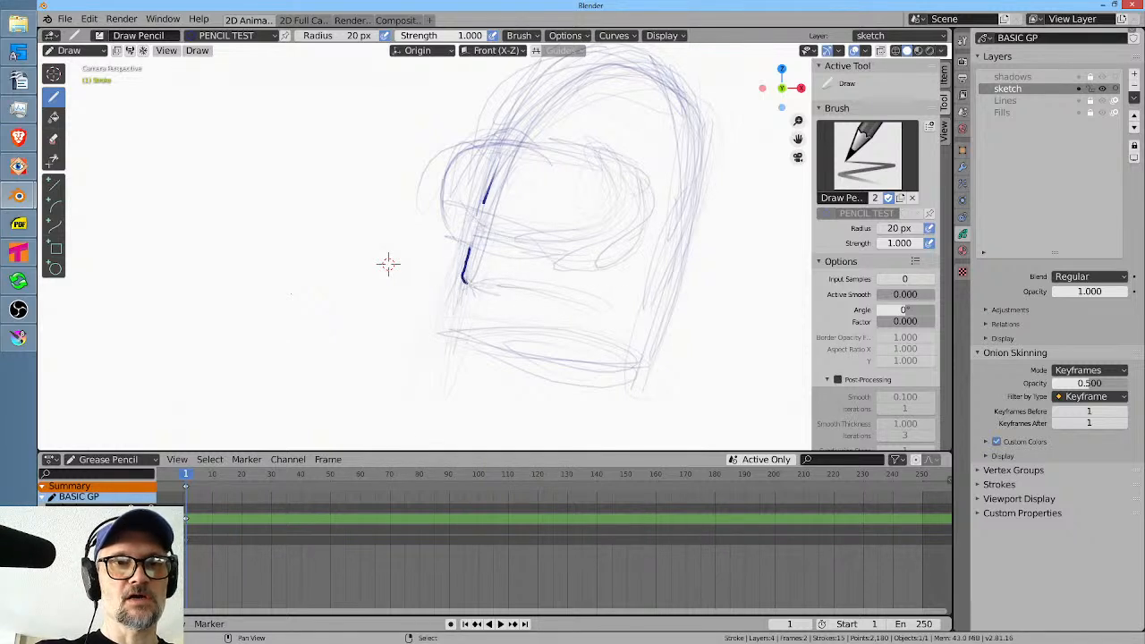
pyautogui.moveTo(465, 284); pyautogui.dragTo(598, 302)
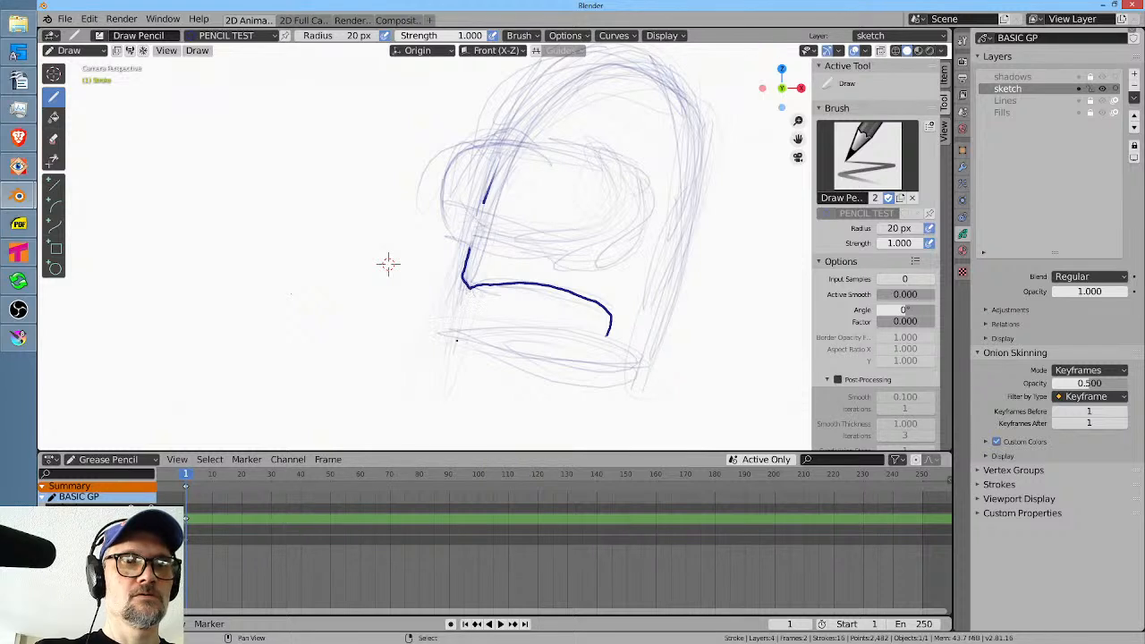
pyautogui.moveTo(466, 288); pyautogui.dragTo(461, 343)
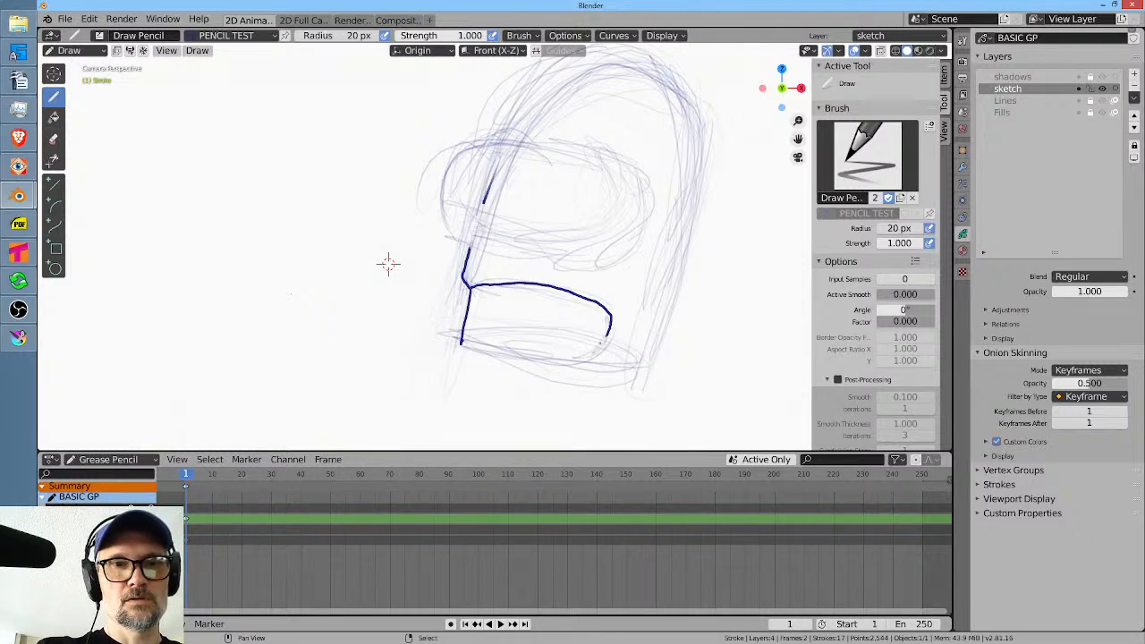
pyautogui.moveTo(593, 351)
pyautogui.mouseDown()
pyautogui.moveTo(537, 361)
pyautogui.moveTo(454, 344)
pyautogui.mouseUp()
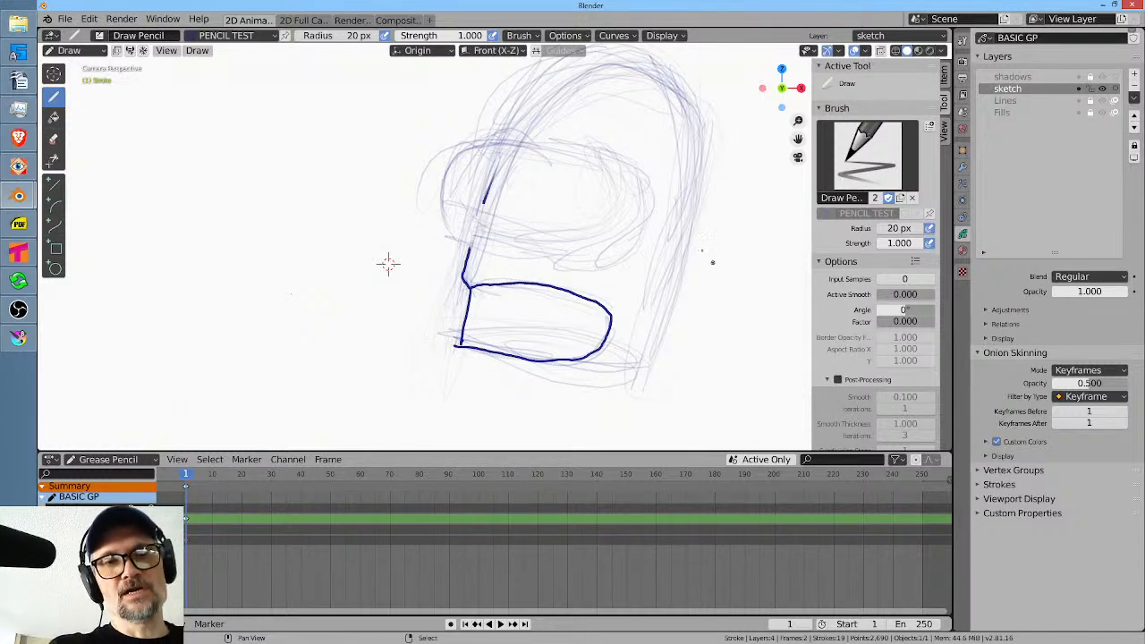
# Draw two lengthwise lines across the mouth to divide it into rows of teeth.
pyautogui.middleClick(634, 263)
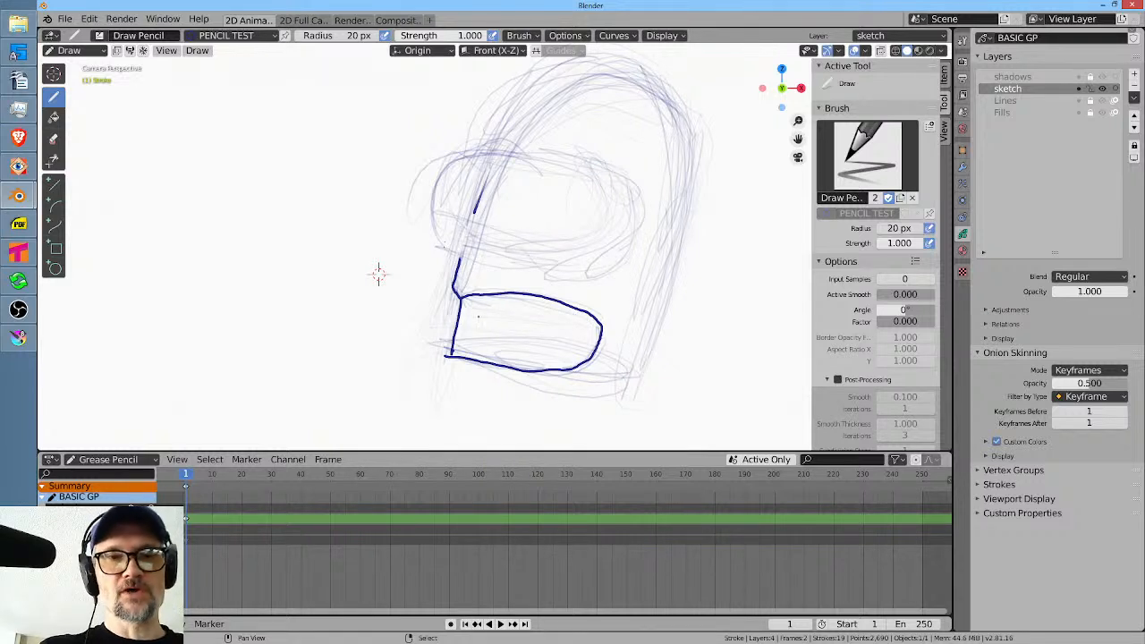
pyautogui.moveTo(460, 315); pyautogui.dragTo(600, 329)
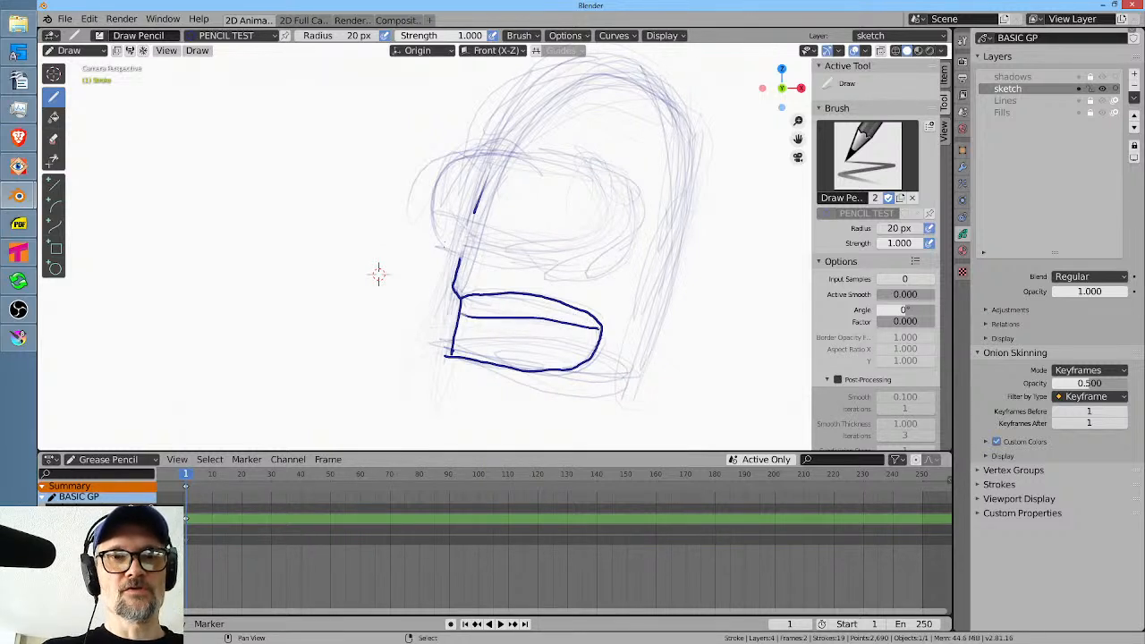
pyautogui.moveTo(460, 340); pyautogui.dragTo(581, 360)
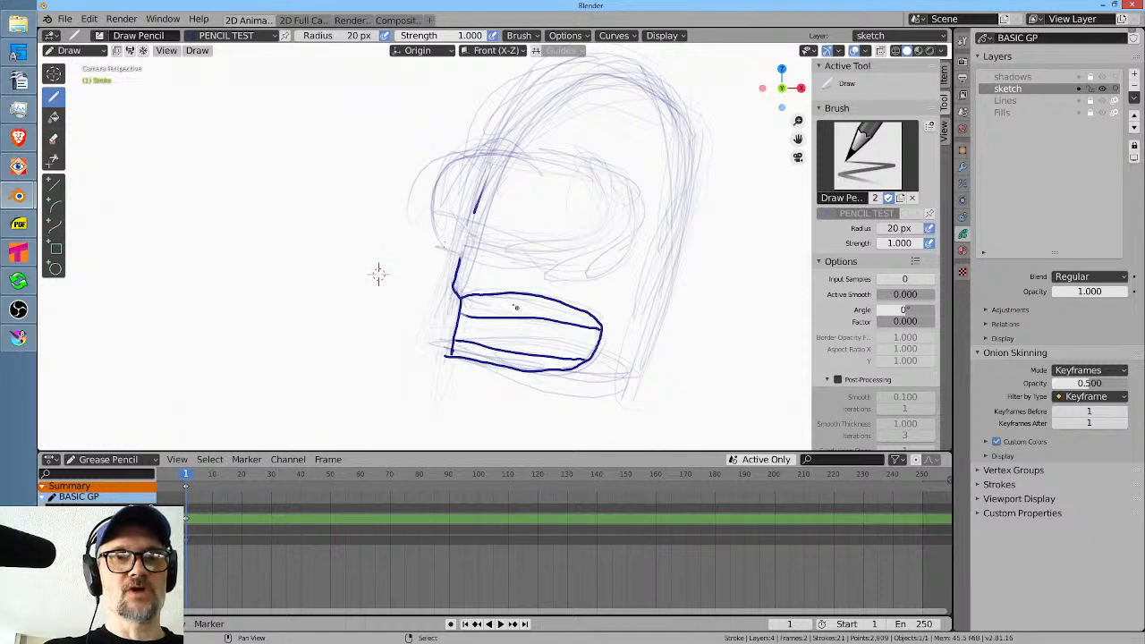
# Divide the teeth with two crosswise lines, then outline the jaw, base, back and dome of the head in dark strokes.
pyautogui.moveTo(495, 296); pyautogui.dragTo(490, 365)
pyautogui.moveTo(553, 306); pyautogui.dragTo(547, 369)
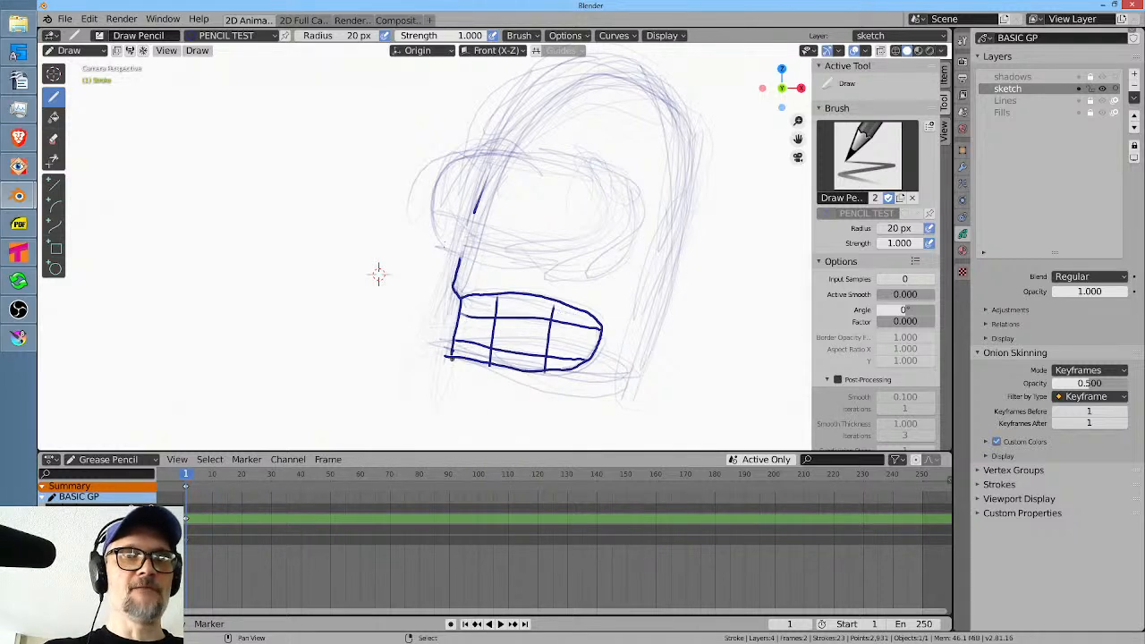
pyautogui.moveTo(437, 354); pyautogui.dragTo(431, 410)
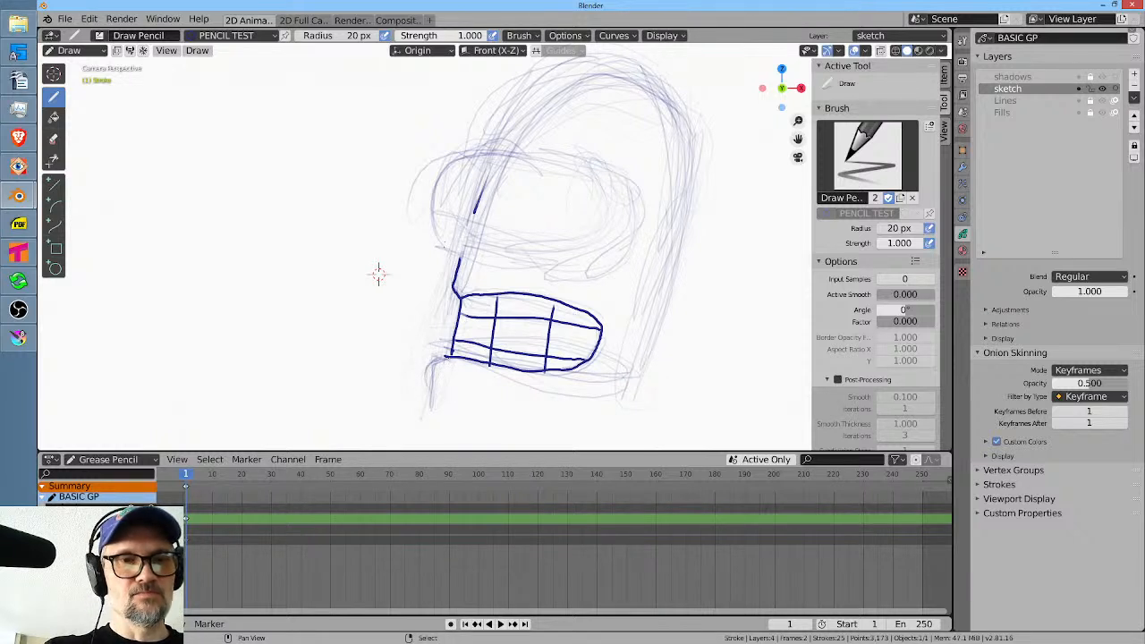
pyautogui.moveTo(432, 361)
pyautogui.mouseDown()
pyautogui.moveTo(639, 427)
pyautogui.moveTo(684, 182)
pyautogui.moveTo(681, 93)
pyautogui.moveTo(634, 65)
pyautogui.moveTo(578, 59)
pyautogui.moveTo(500, 105)
pyautogui.moveTo(487, 141)
pyautogui.mouseUp()
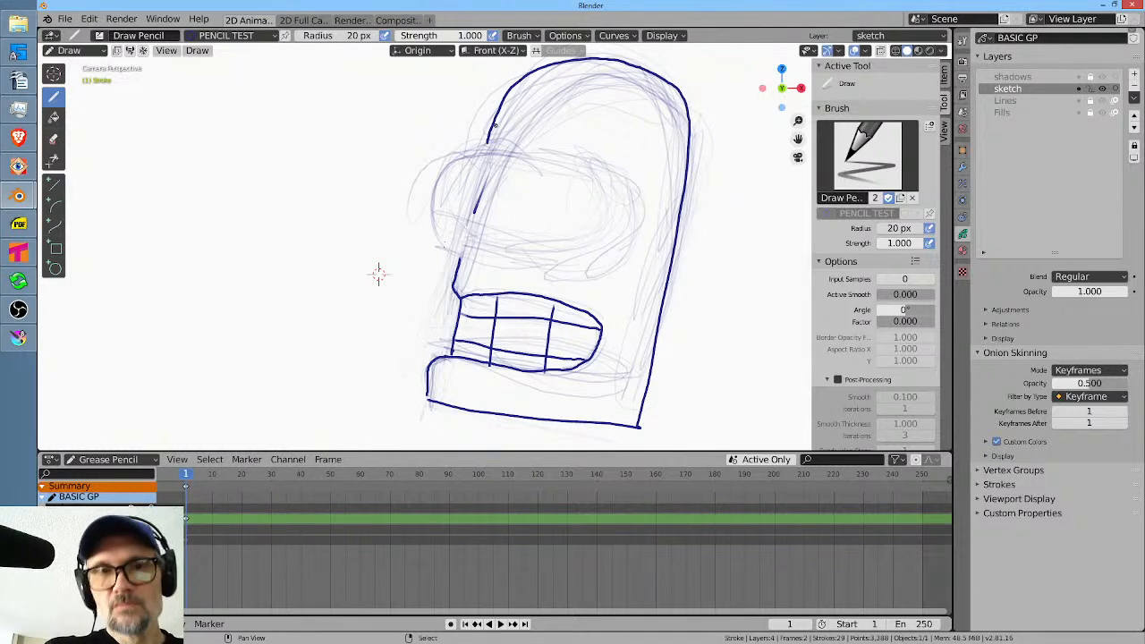
pyautogui.moveTo(378, 272); pyautogui.dragTo(354, 295)
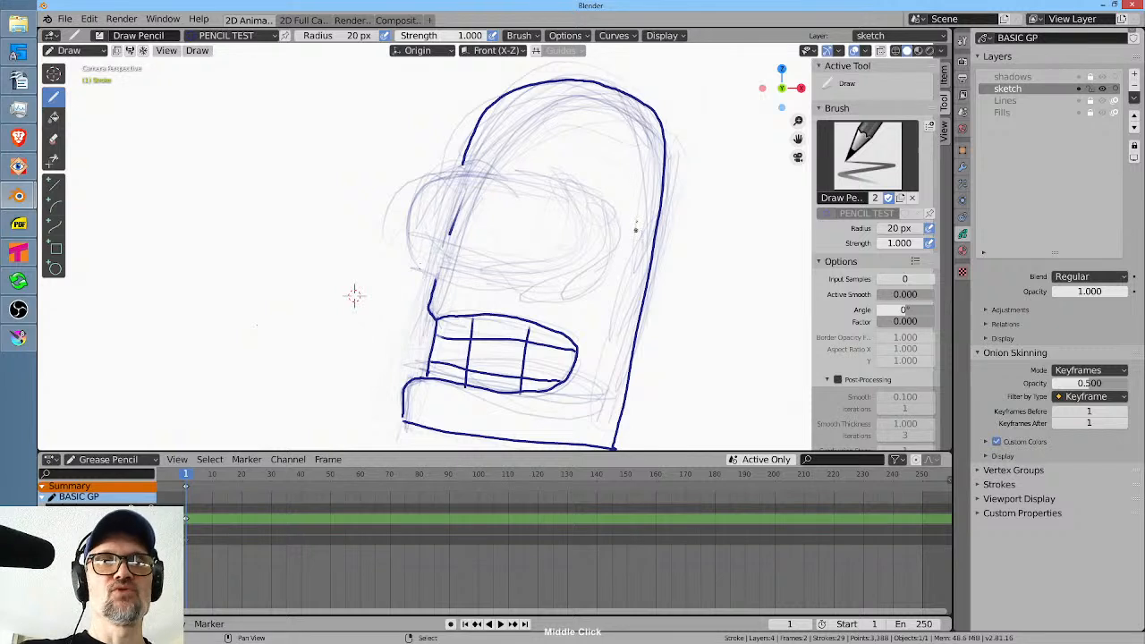
# Show the Tint and Opacity modifiers in the viewport and set the Opacity factor to 0.646.
pyautogui.click(634, 38)
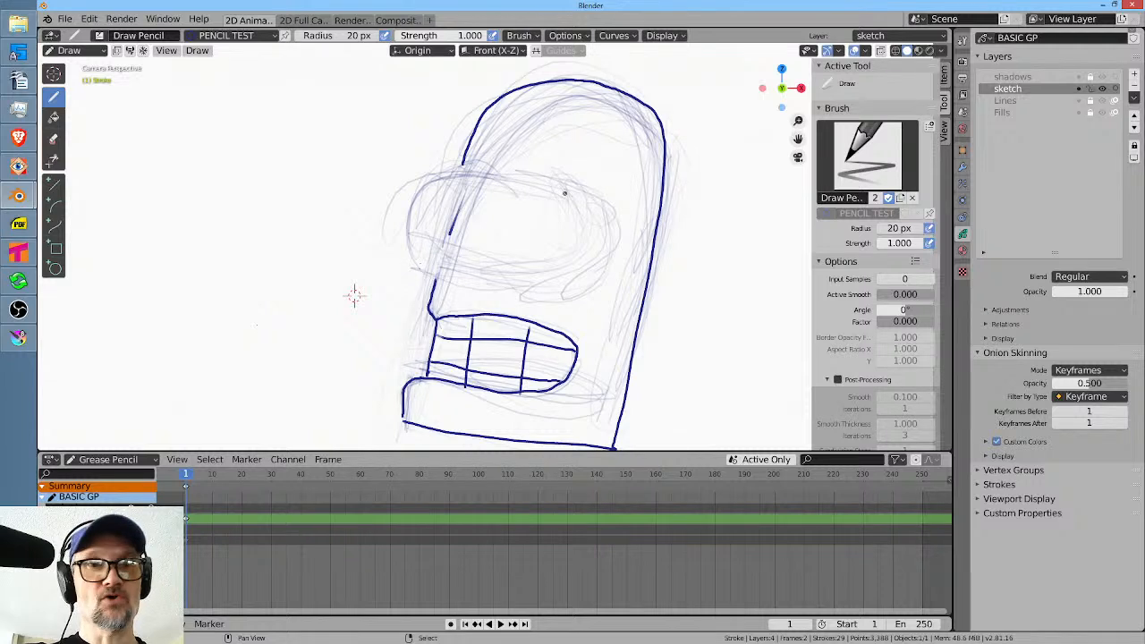
pyautogui.click(963, 166)
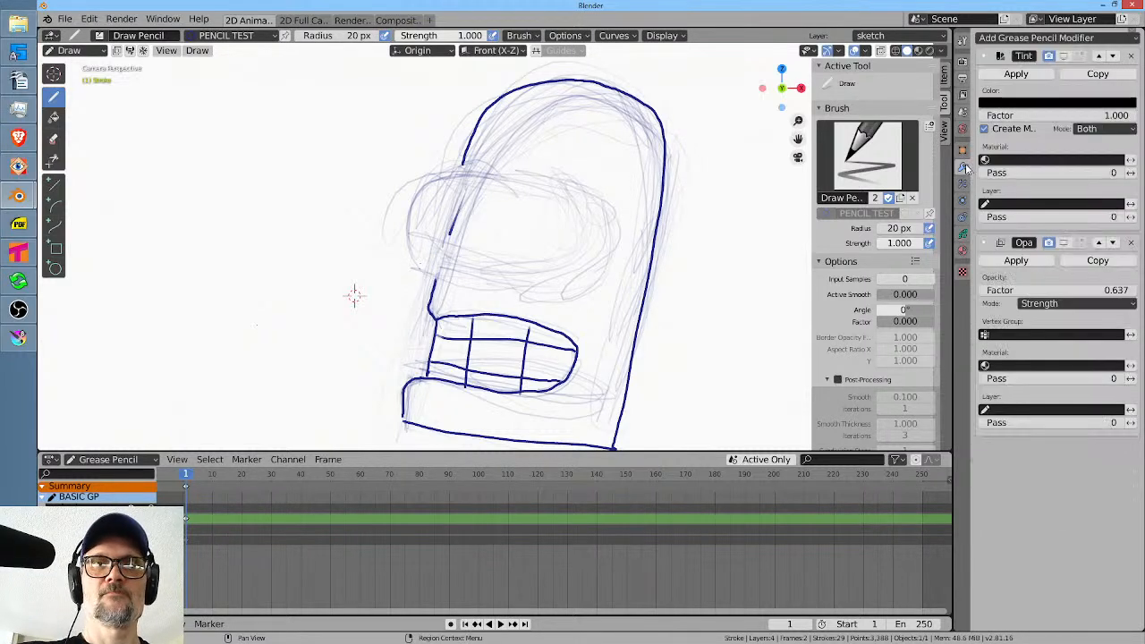
pyautogui.click(1064, 56)
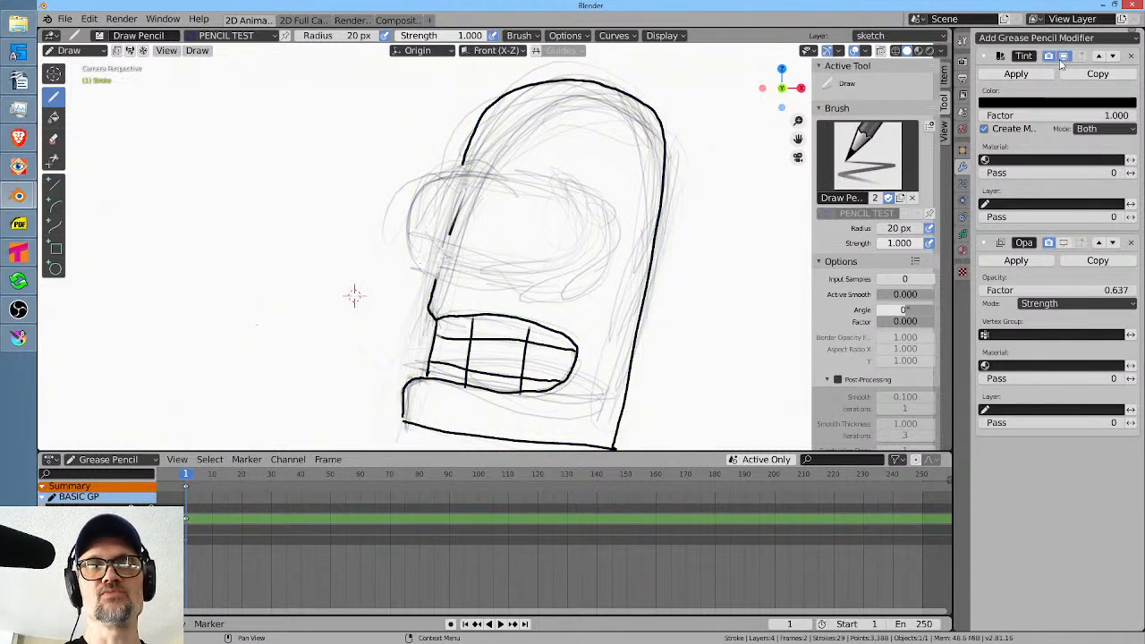
pyautogui.click(1065, 243)
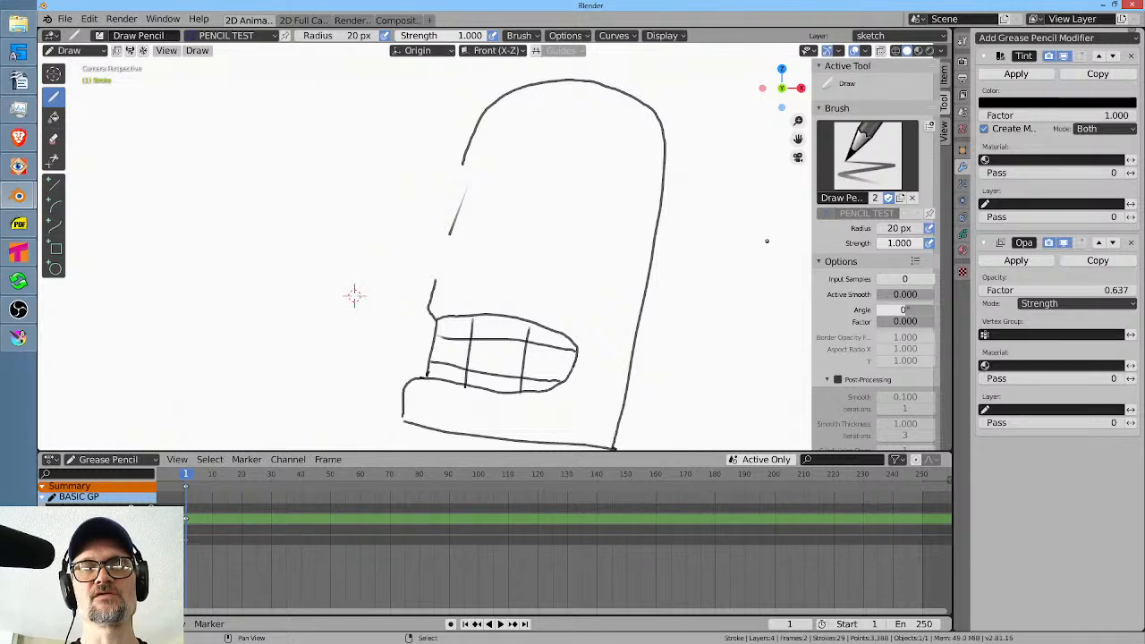
pyautogui.moveTo(1114, 292); pyautogui.dragTo(1002, 291)
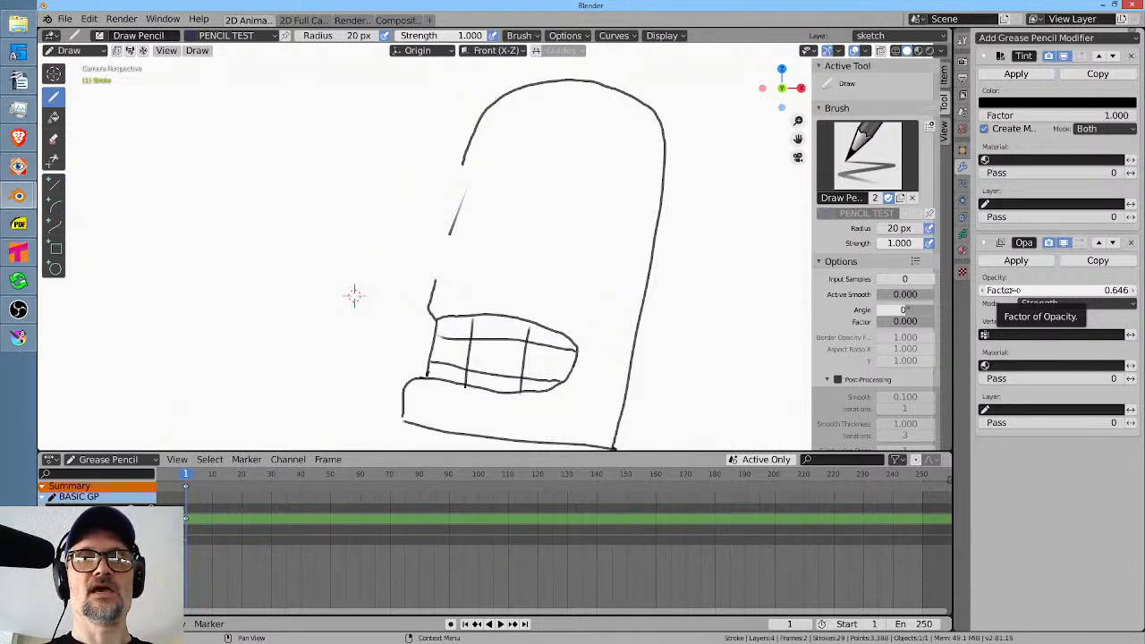
# Complete the head's front edge from the dome to the mouth, erasing the stray stroke beside it and closing the remaining gap.
pyautogui.click(963, 251)
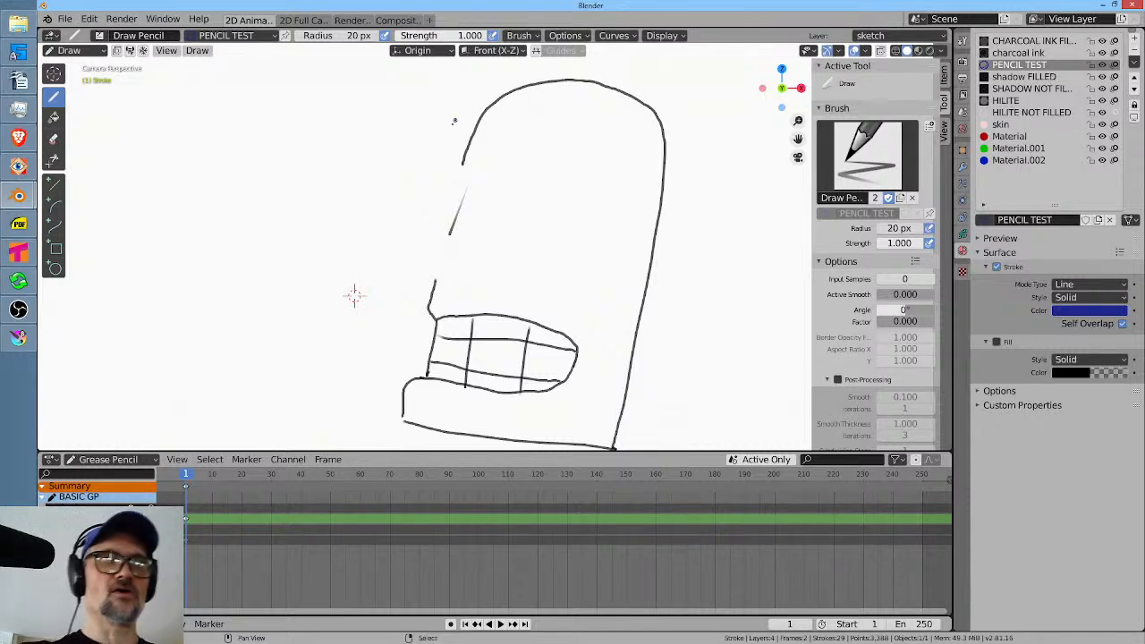
pyautogui.moveTo(467, 143); pyautogui.dragTo(434, 285)
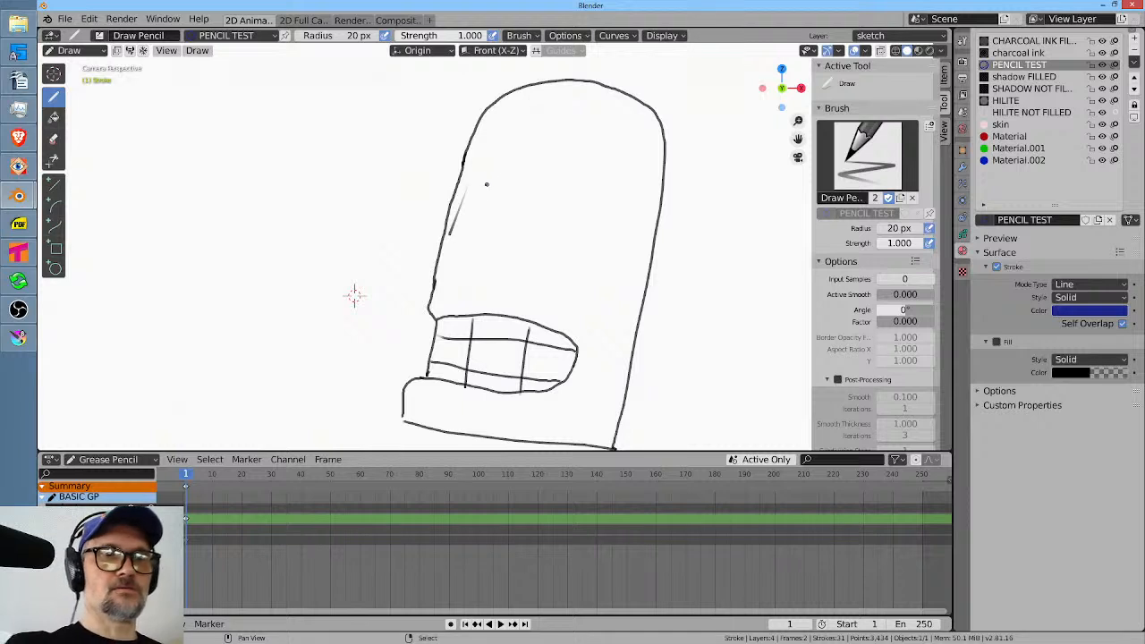
pyautogui.moveTo(472, 229); pyautogui.dragTo(467, 205)
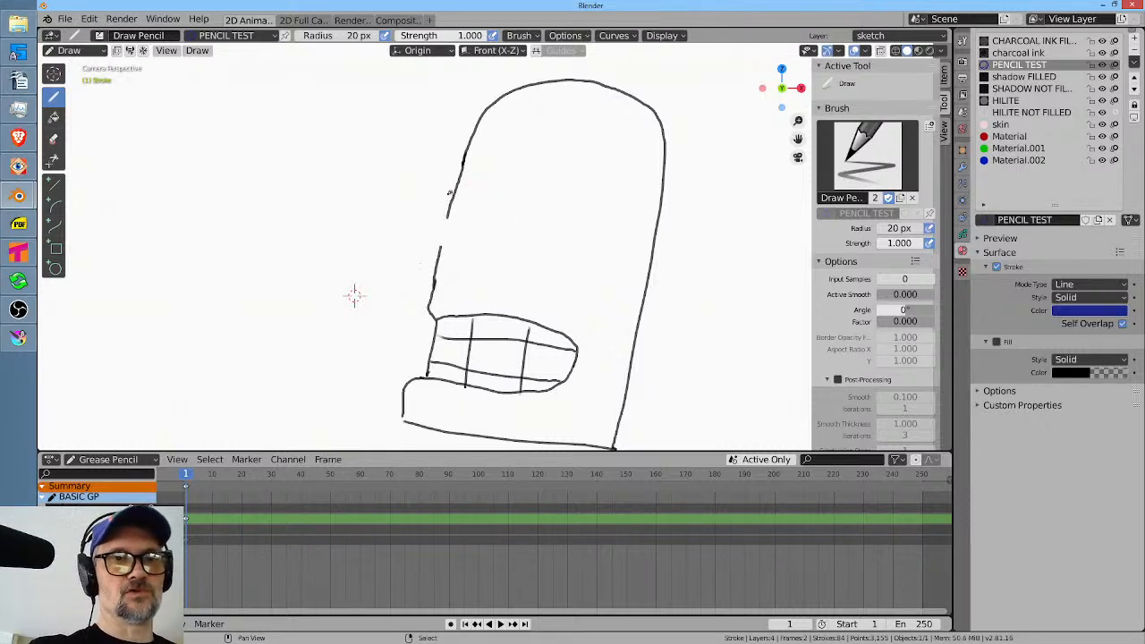
pyautogui.moveTo(442, 243); pyautogui.dragTo(438, 250)
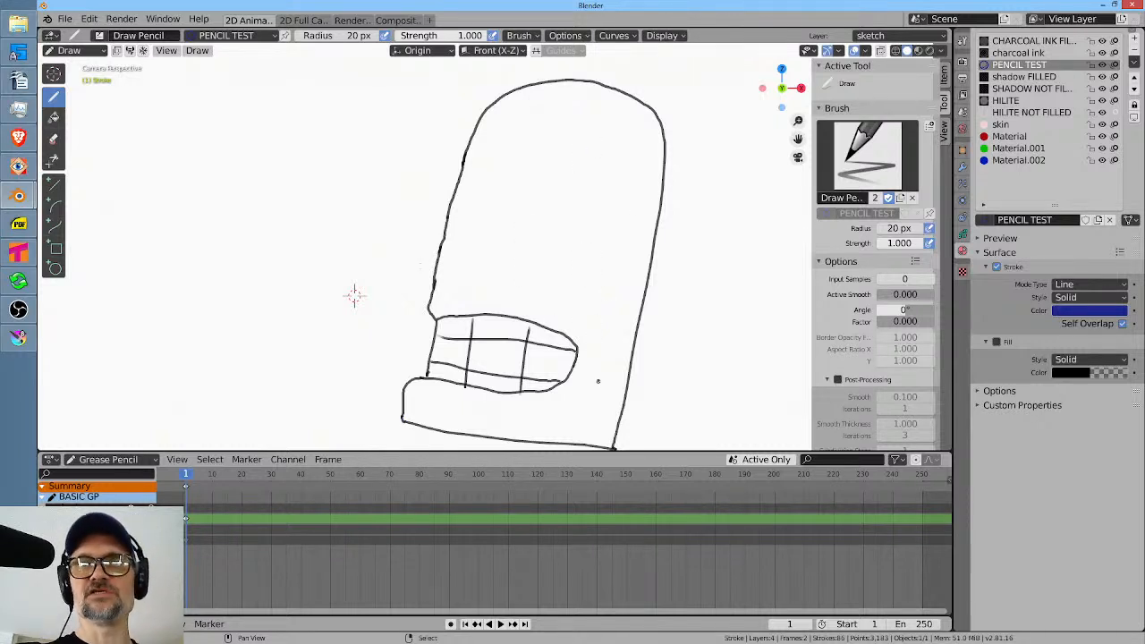
# Select Material.002 and change its fill colour to a light grayish blue.
pyautogui.click(1029, 160)
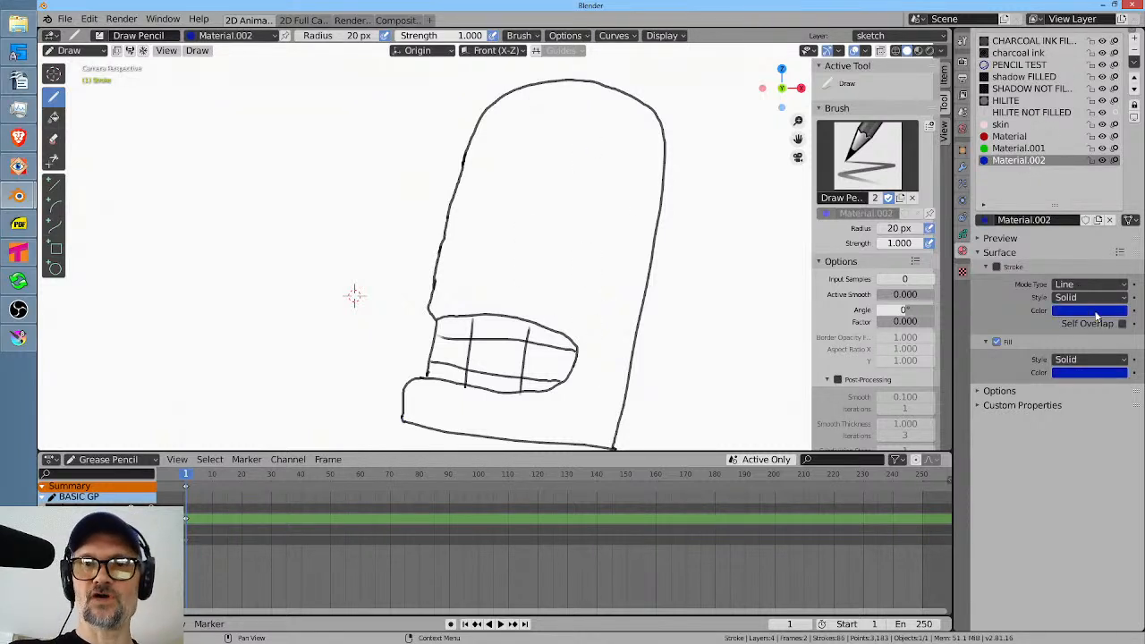
pyautogui.click(1086, 372)
pyautogui.moveTo(1087, 234); pyautogui.dragTo(1072, 235)
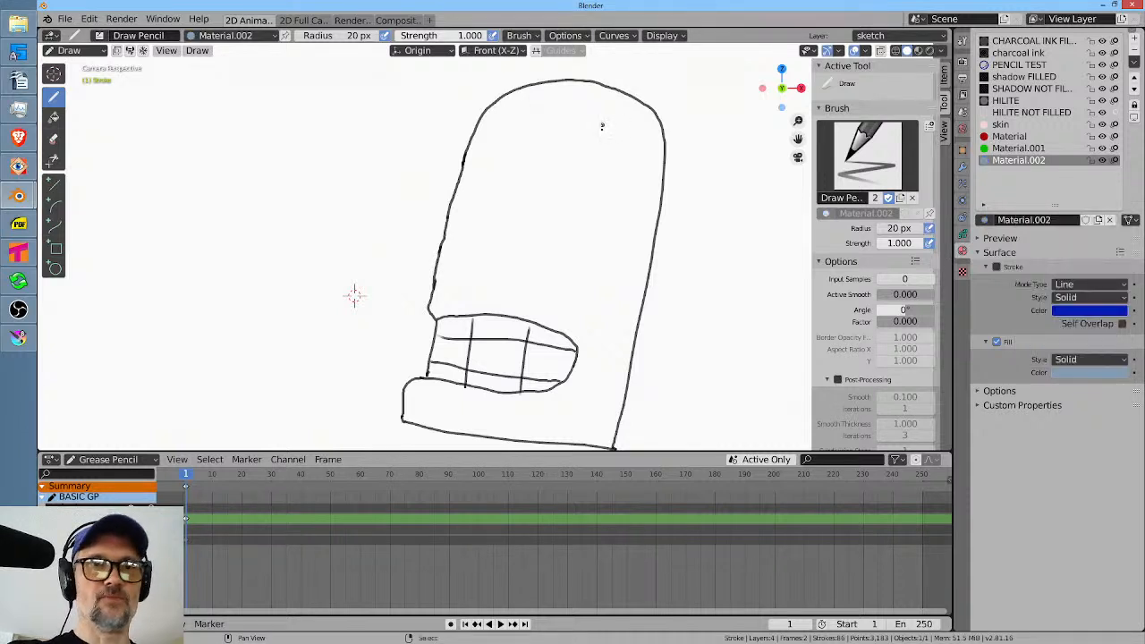
# Try to fill the head's interior on the sketch layer with Material.002 using the Fill tool, and undo the fills.
pyautogui.click(54, 116)
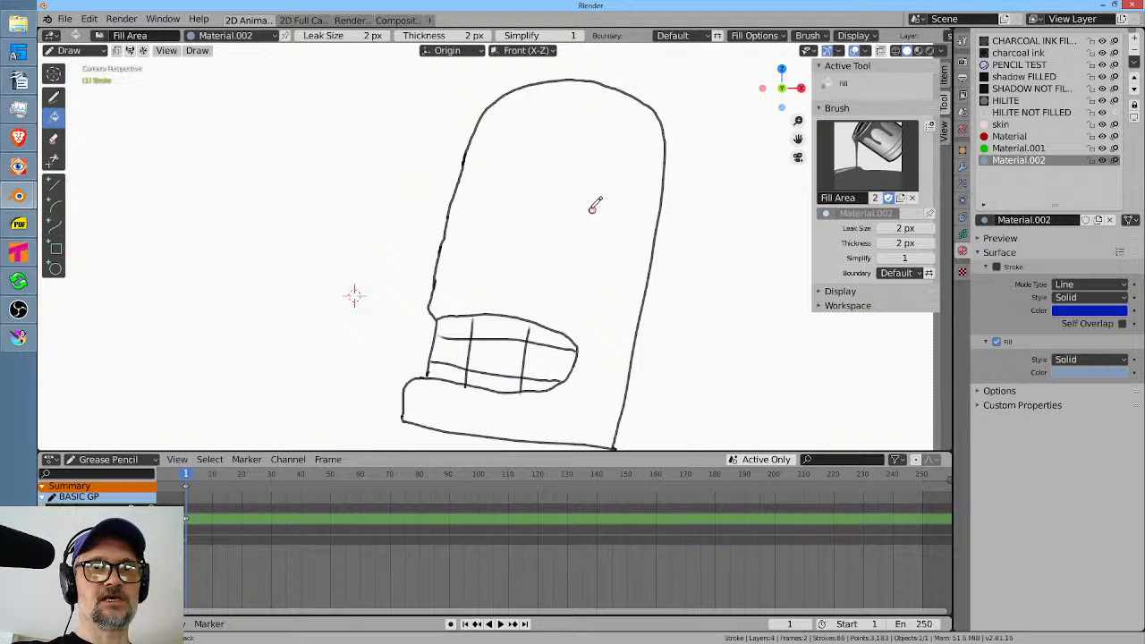
pyautogui.click(536, 231)
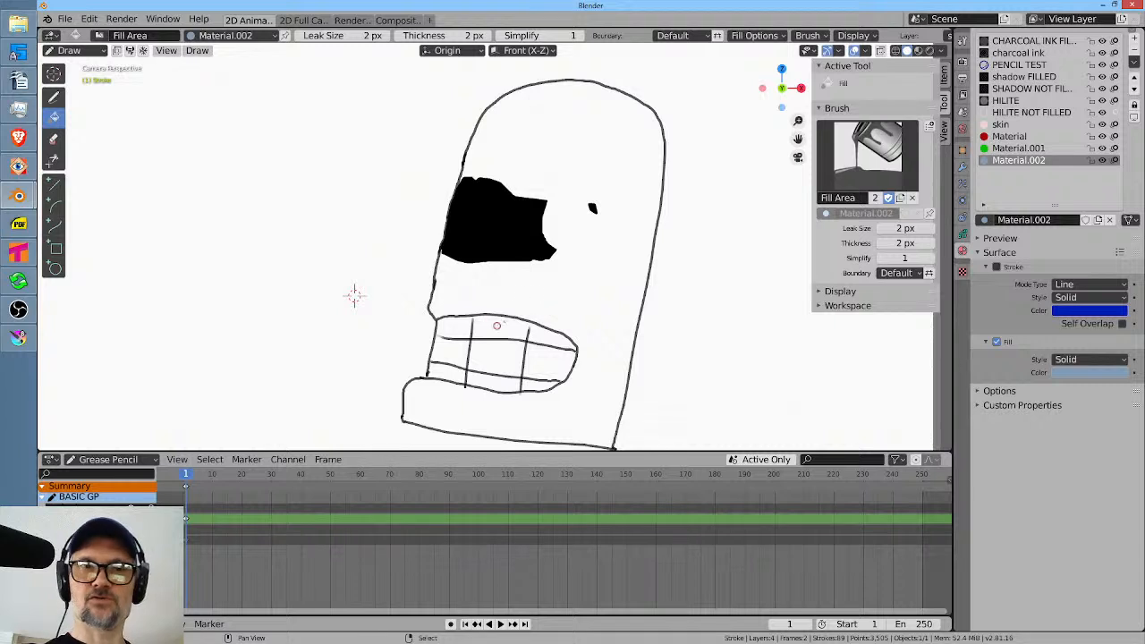
pyautogui.click(601, 311)
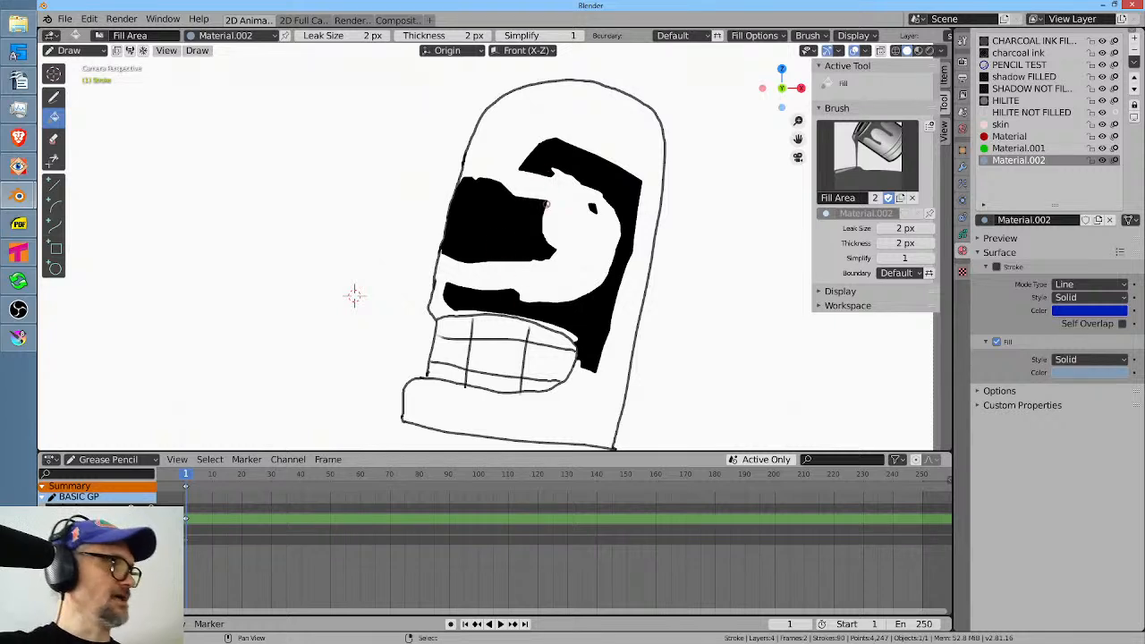
pyautogui.hotkey('ctrl', 'z')
pyautogui.hotkey('ctrl', 'z')
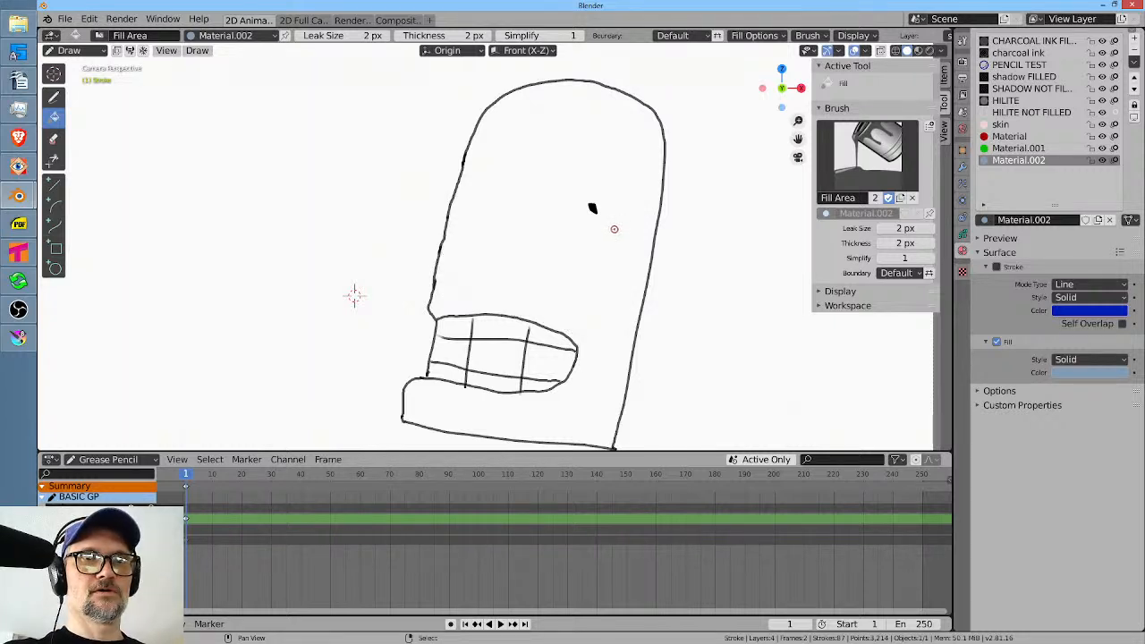
# Make the Fills layer the active Grease Pencil layer.
pyautogui.click(962, 234)
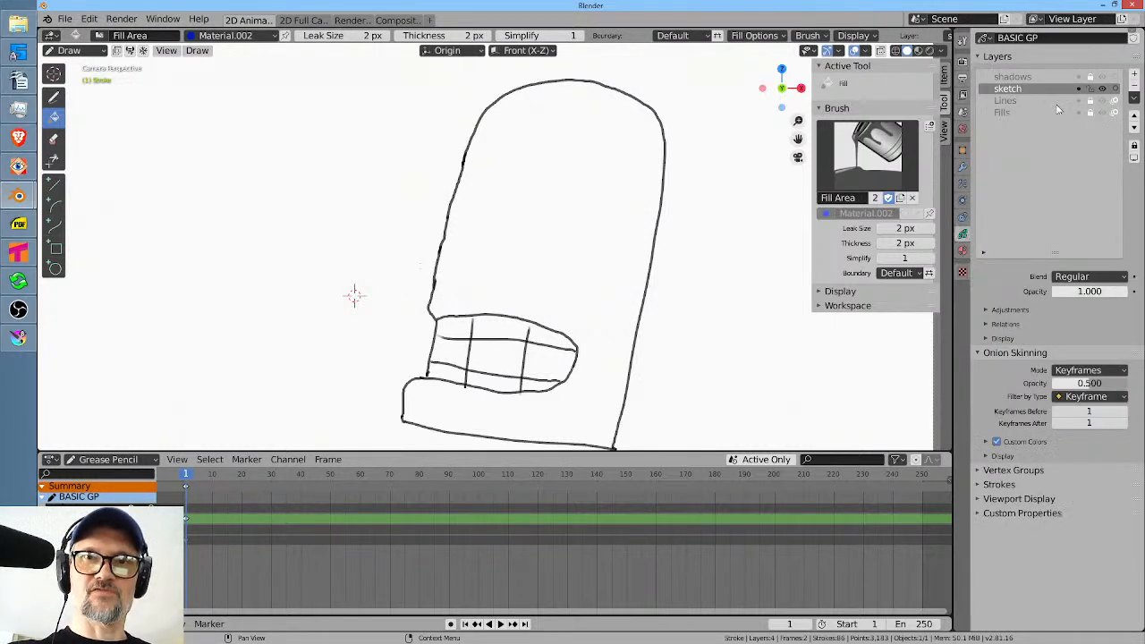
pyautogui.click(1018, 111)
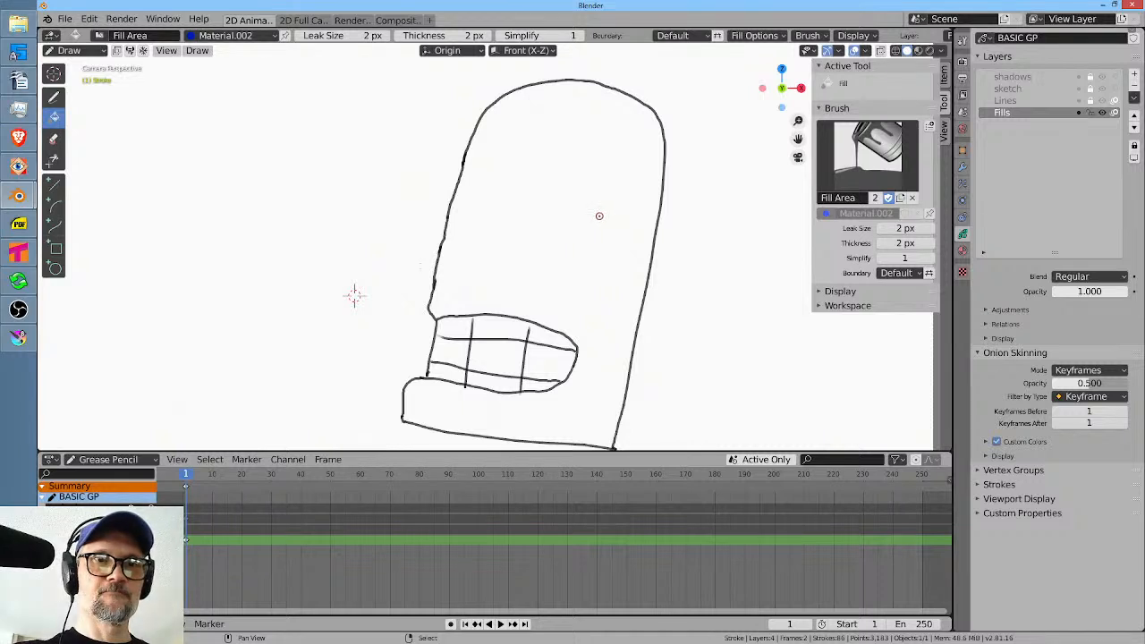
# Try to fill the visor and face areas on the Fills layer with Material.002, and undo the fills.
pyautogui.click(603, 256)
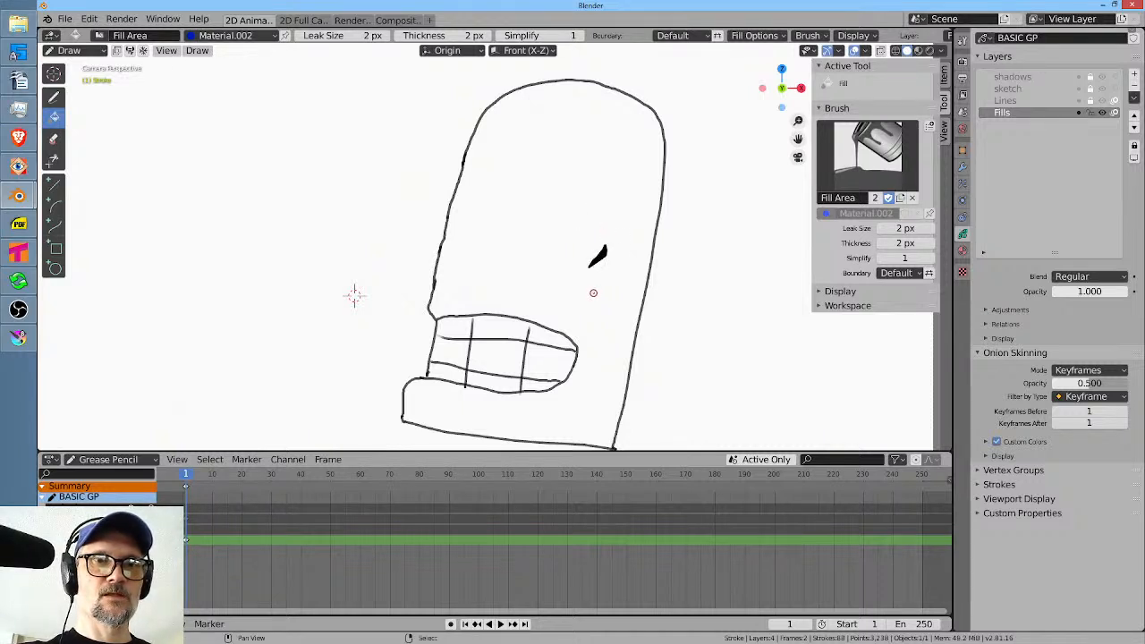
pyautogui.click(595, 293)
pyautogui.click(534, 262)
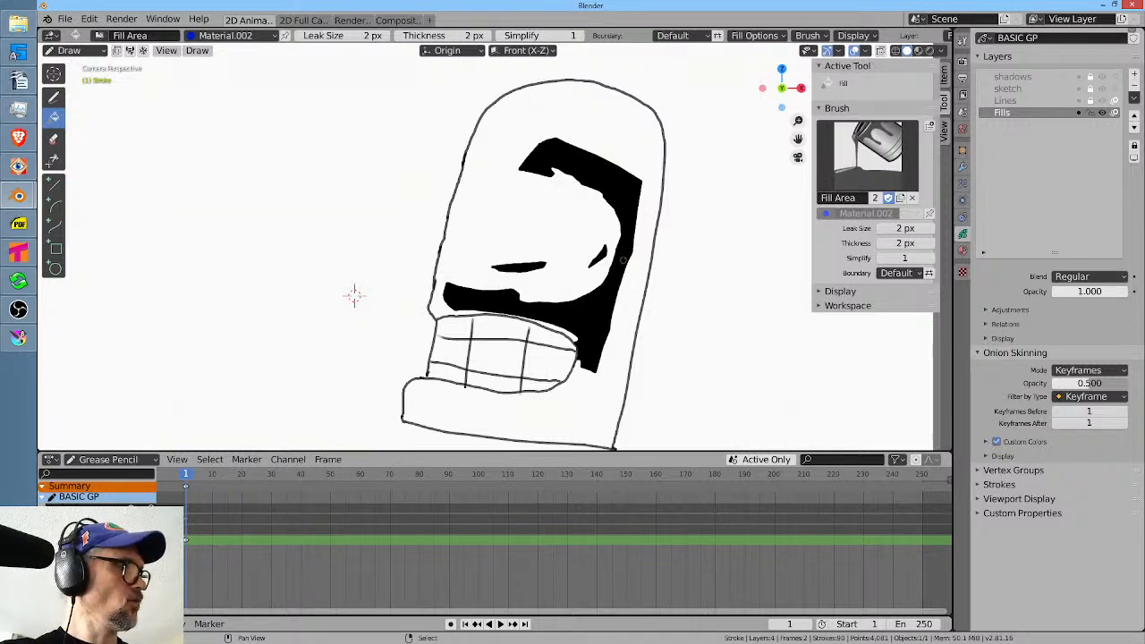
pyautogui.hotkey('ctrl', 'z')
pyautogui.hotkey('ctrl', 'z')
pyautogui.hotkey('ctrl', 'z')
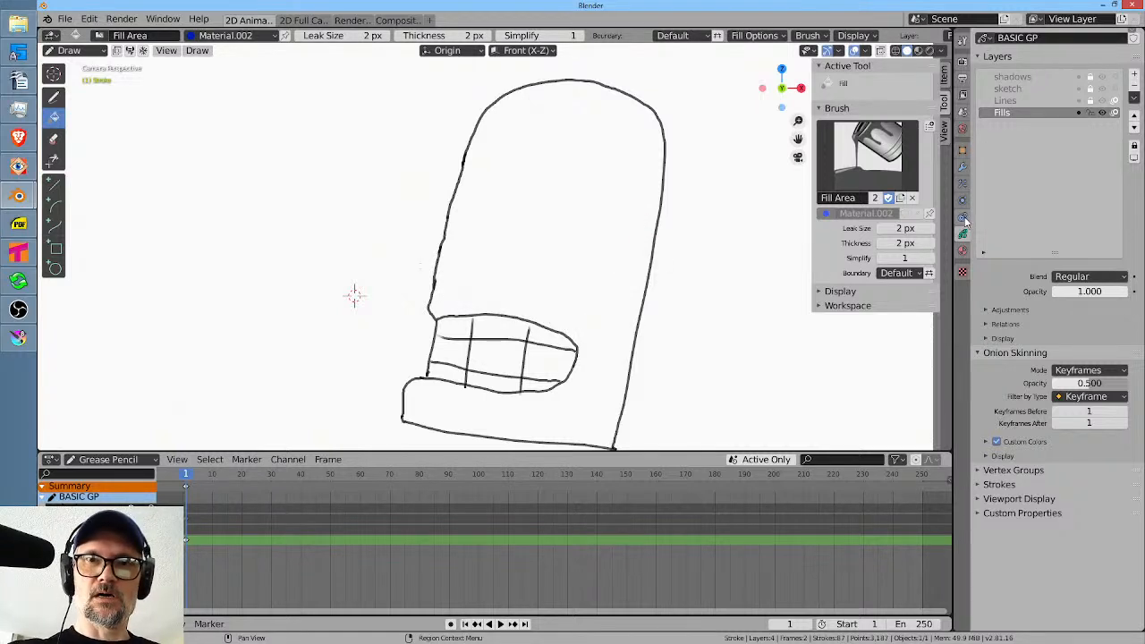
# Try to apply the Tint modifier from Draw Mode and again from Edit Mode.
pyautogui.click(962, 165)
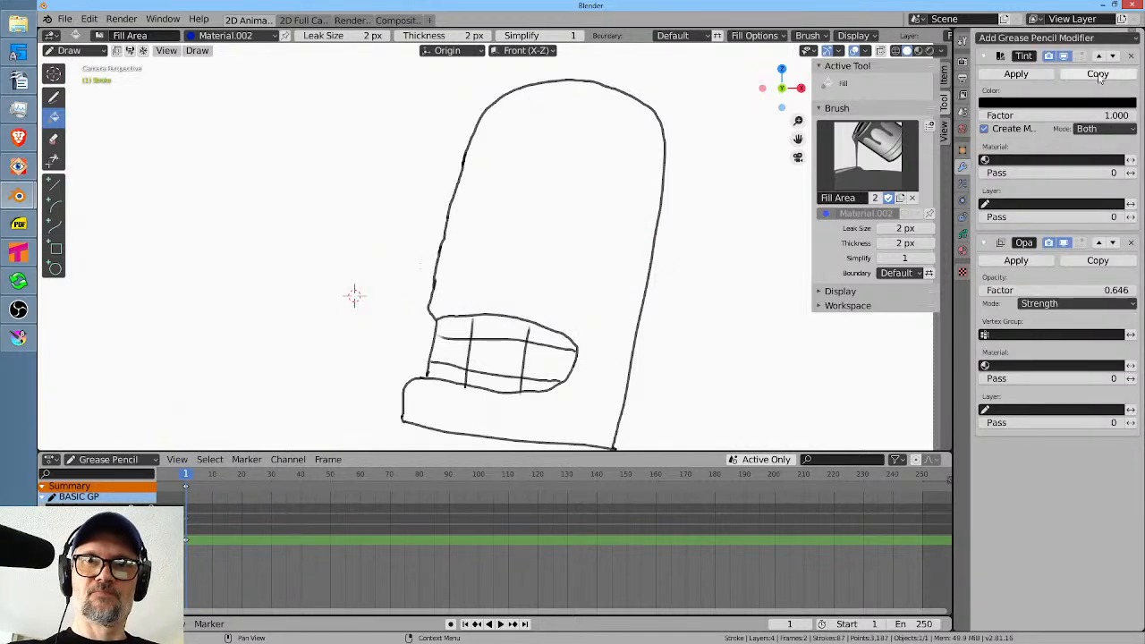
pyautogui.click(1029, 79)
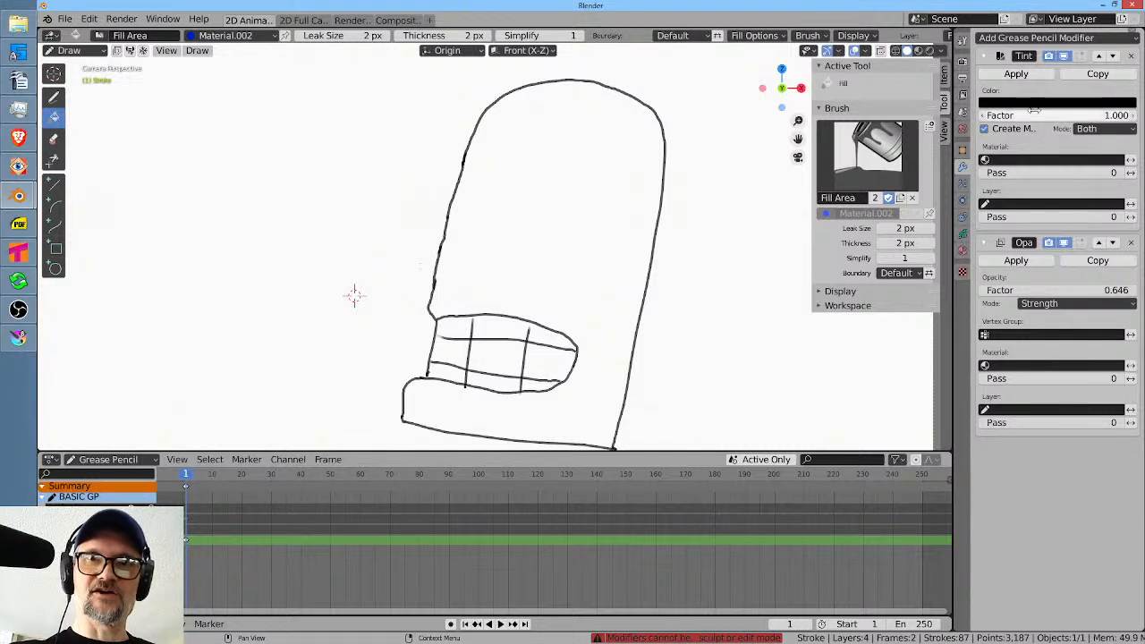
pyautogui.click(1018, 79)
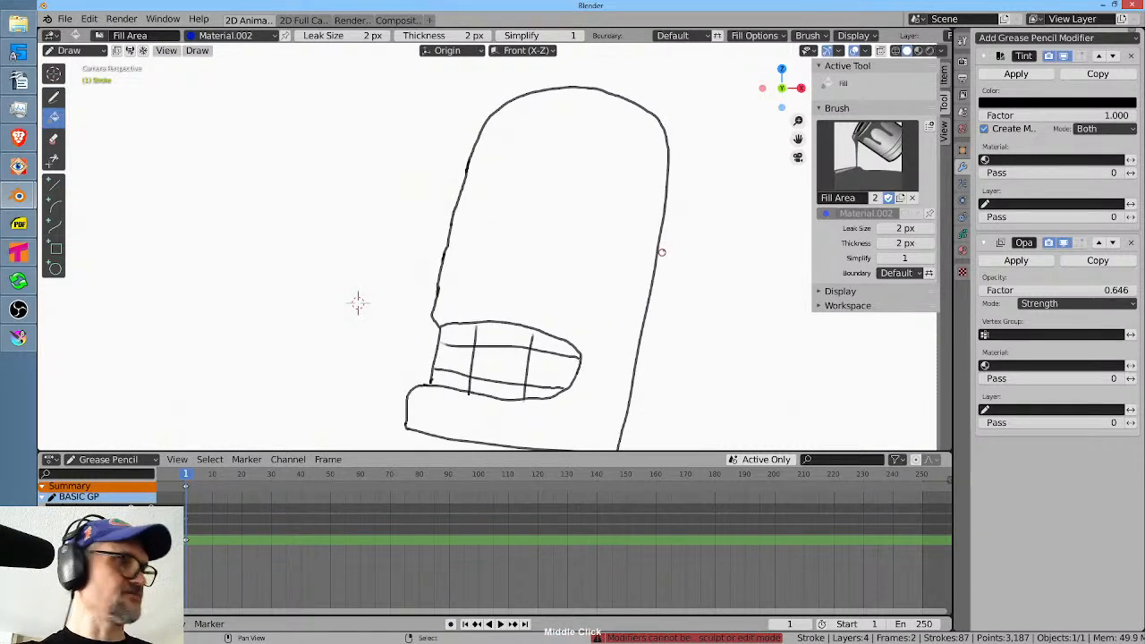
pyautogui.press('Tab')
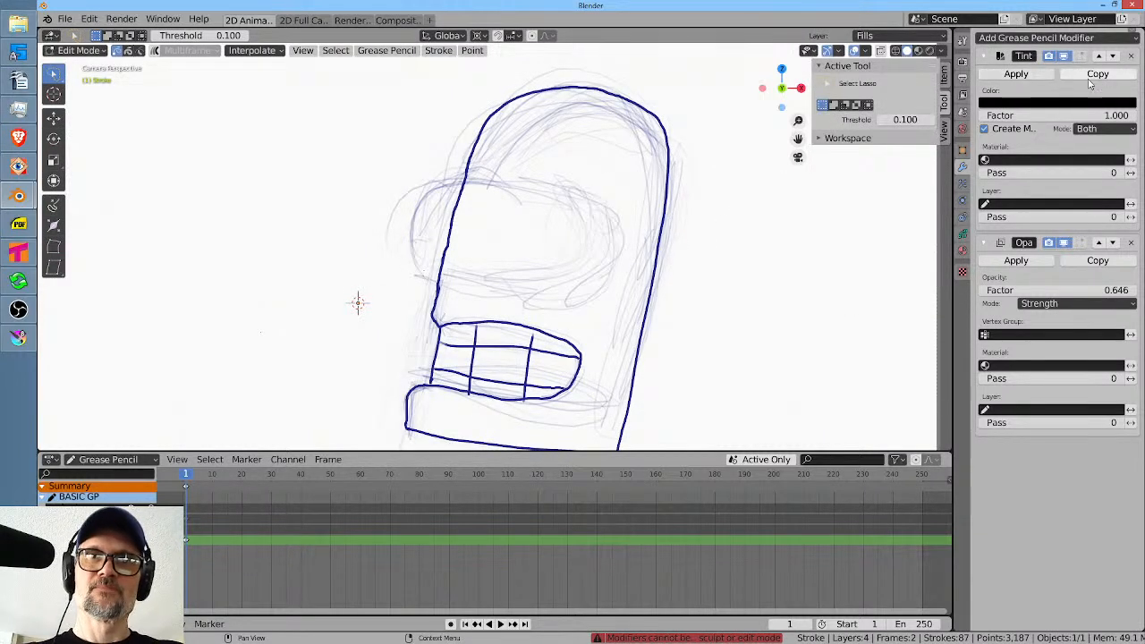
pyautogui.click(1016, 75)
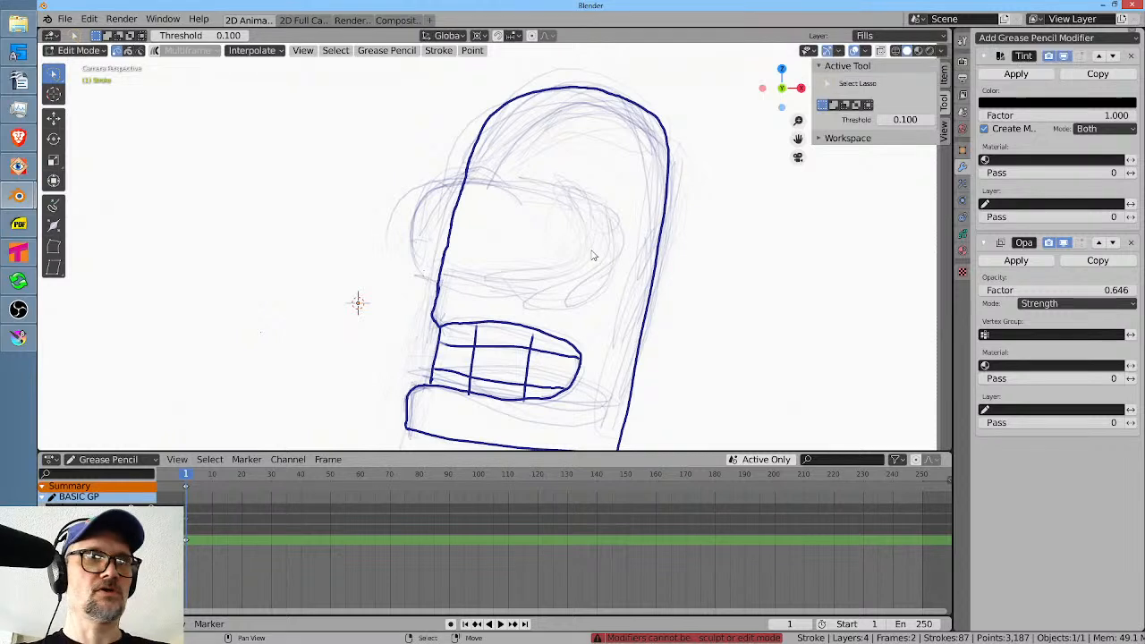
# Switch the stroke object to Object Mode and apply its Tint and Opacity modifiers.
pyautogui.press('Tab')
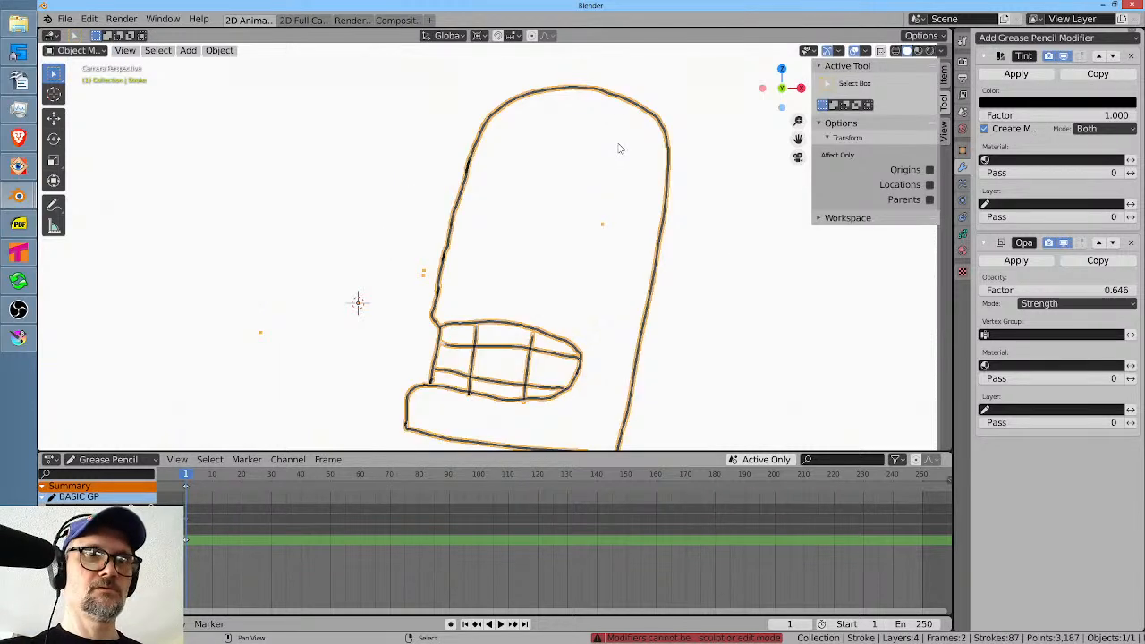
pyautogui.click(1017, 74)
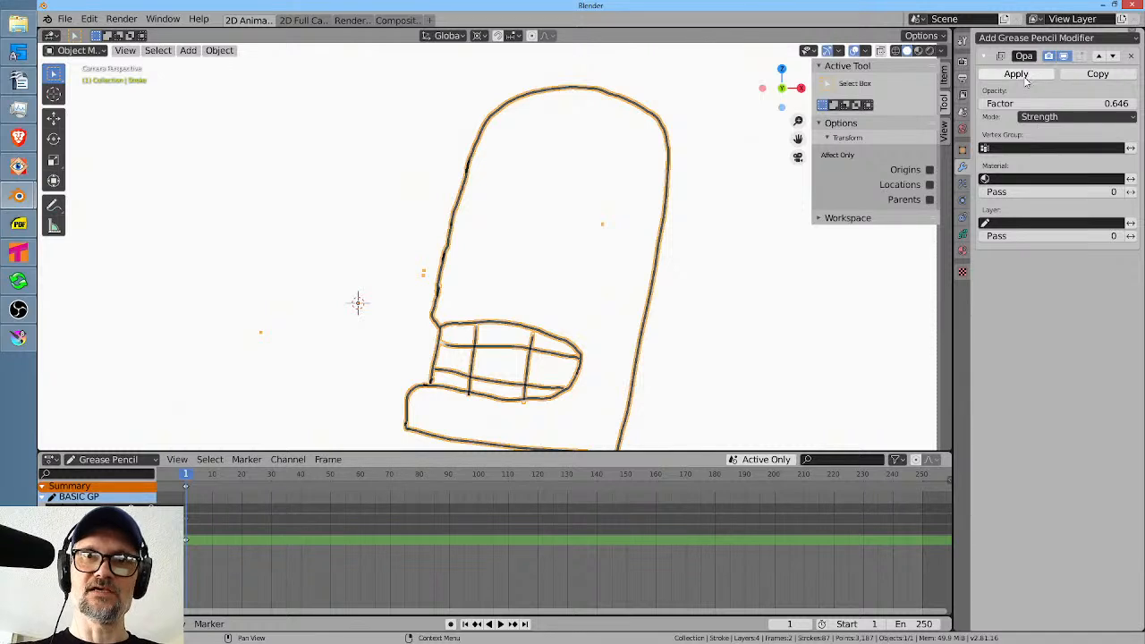
pyautogui.click(1025, 75)
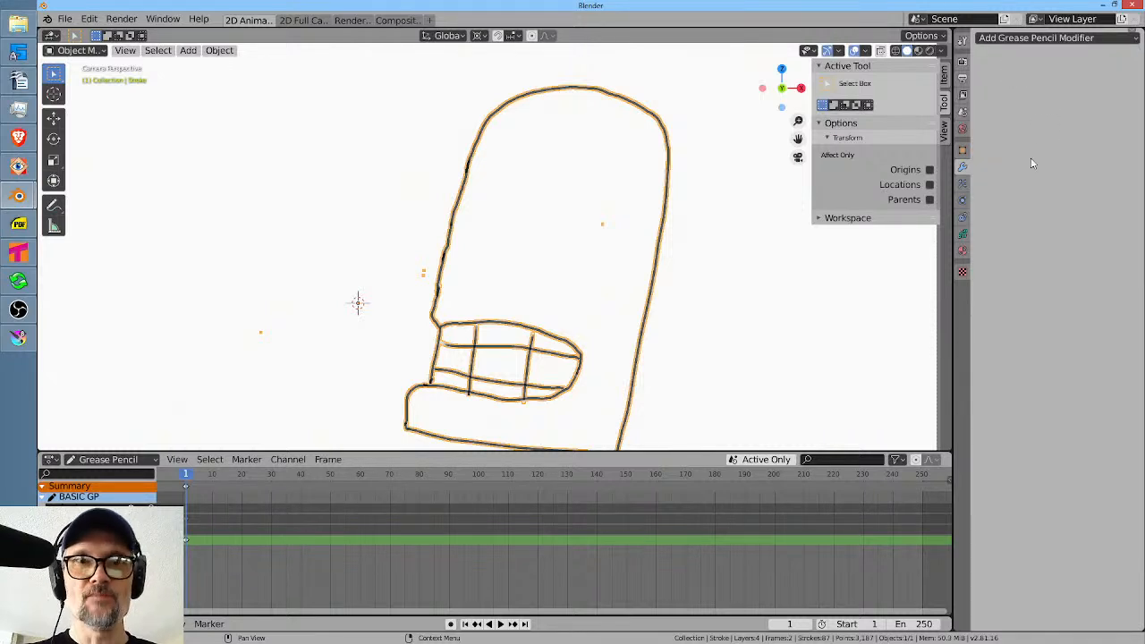
# Switch the stroke object to Edit Mode and make Material.002 its active material.
pyautogui.moveTo(632, 221); pyautogui.dragTo(651, 203)
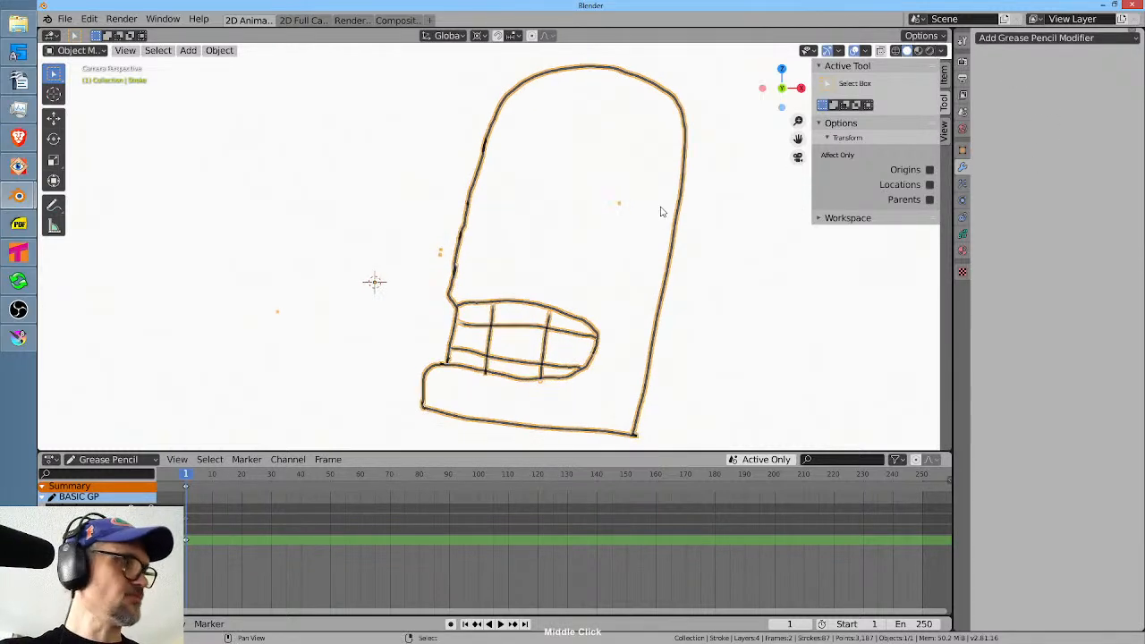
pyautogui.press('Tab')
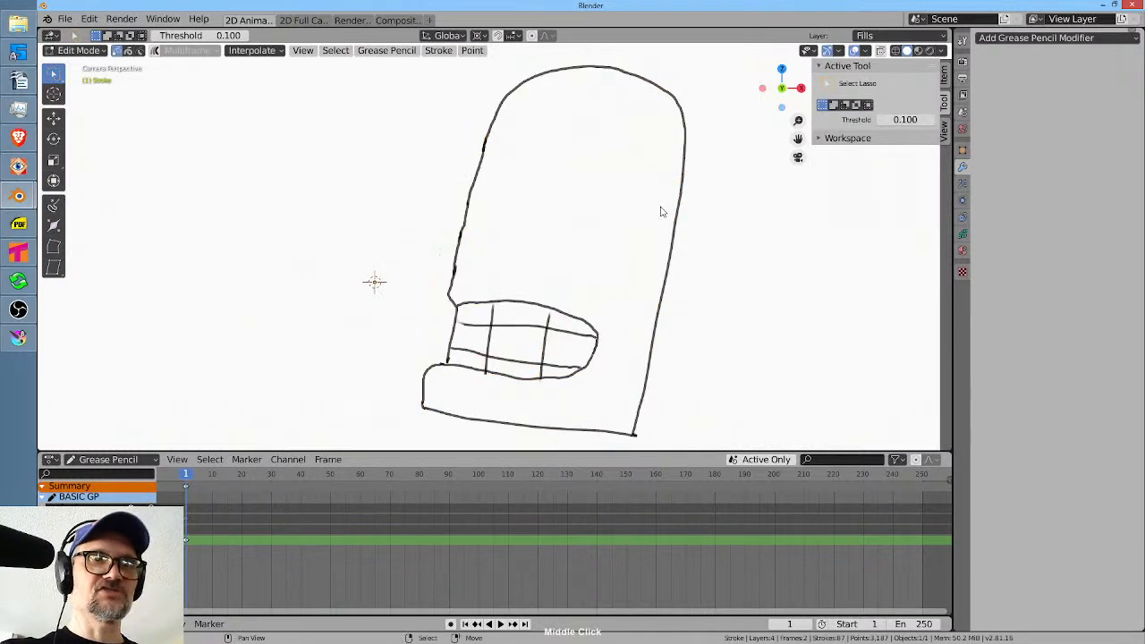
pyautogui.click(964, 217)
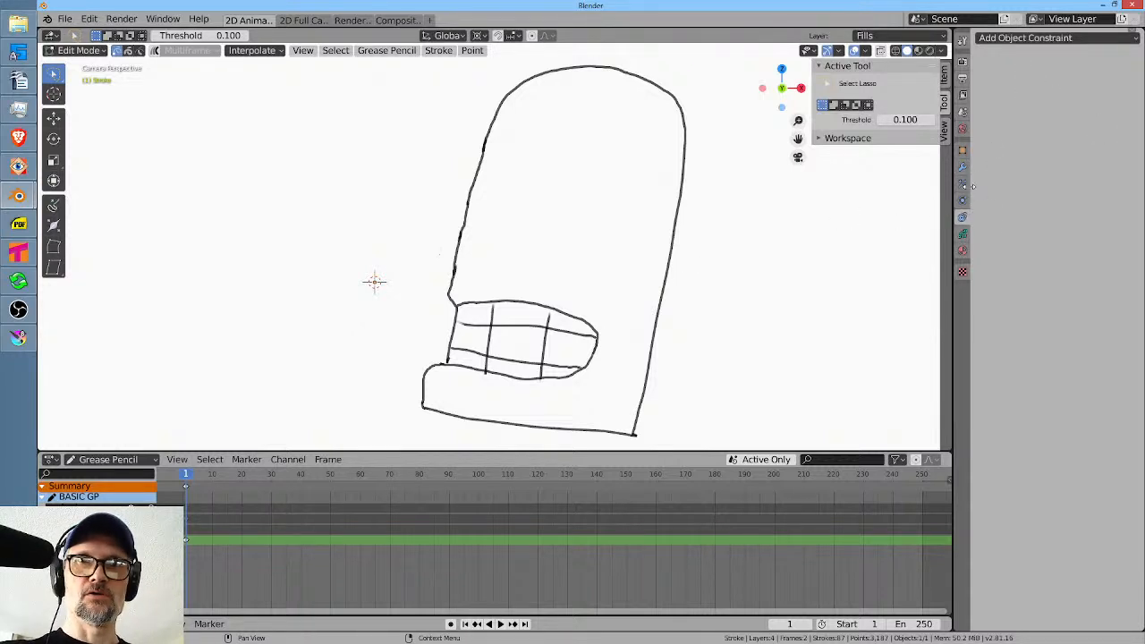
pyautogui.click(962, 235)
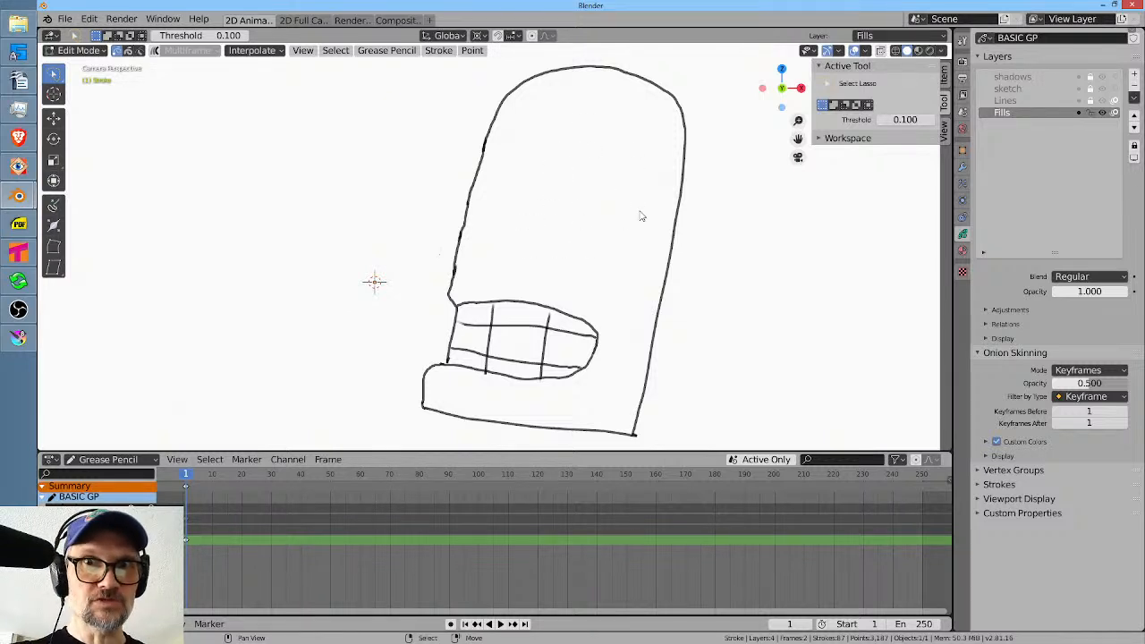
pyautogui.click(963, 252)
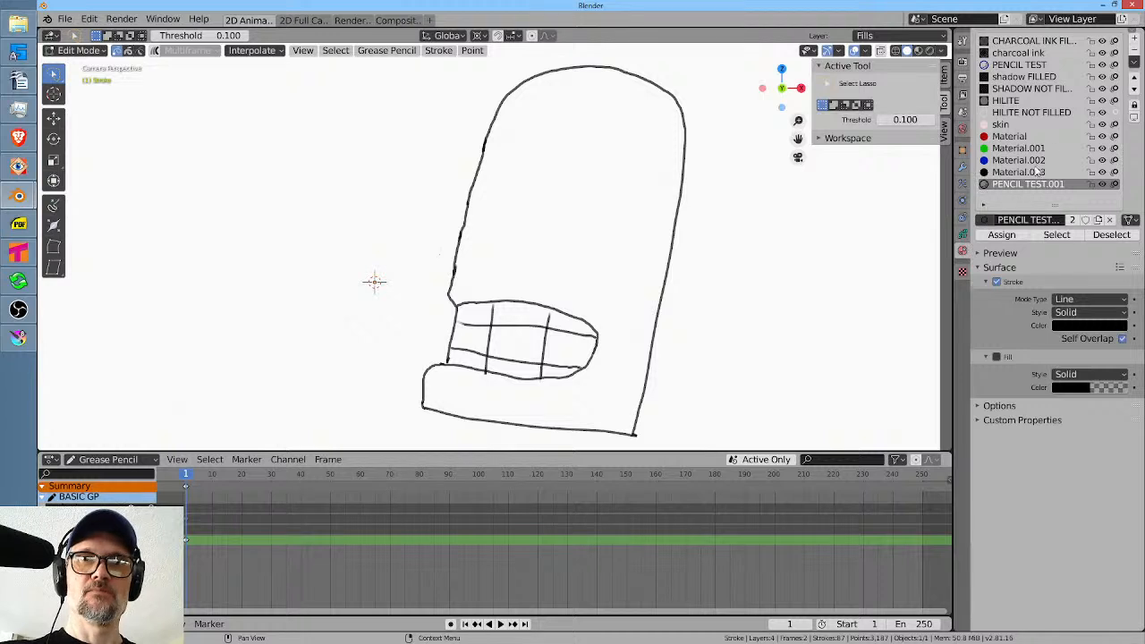
pyautogui.click(1019, 160)
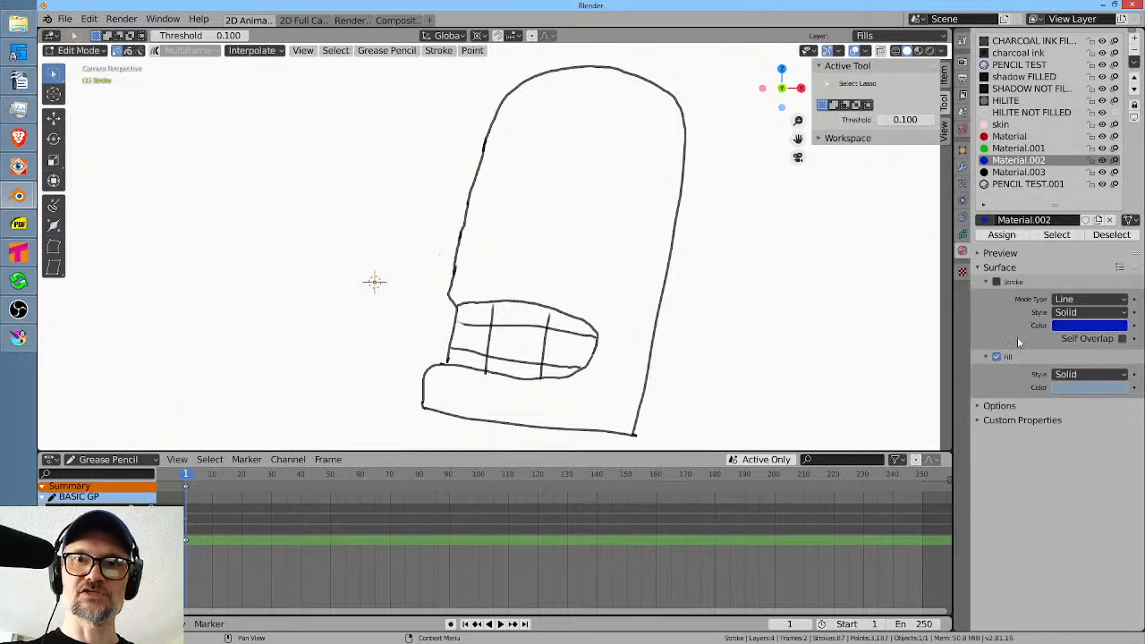
pyautogui.click(962, 217)
pyautogui.click(963, 200)
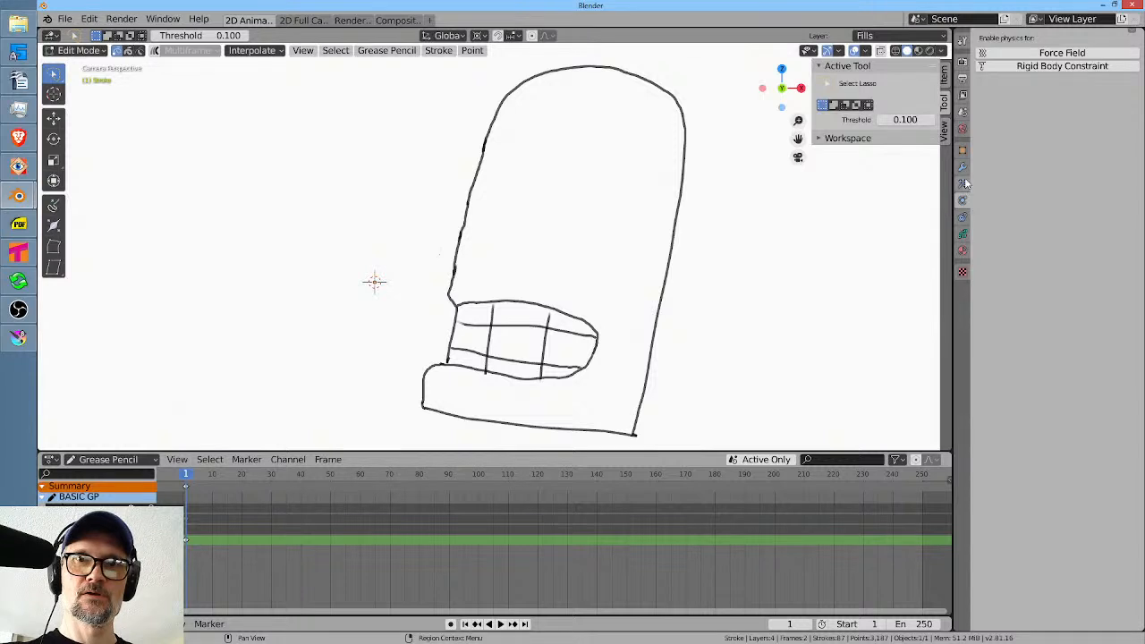
pyautogui.click(962, 233)
pyautogui.click(958, 272)
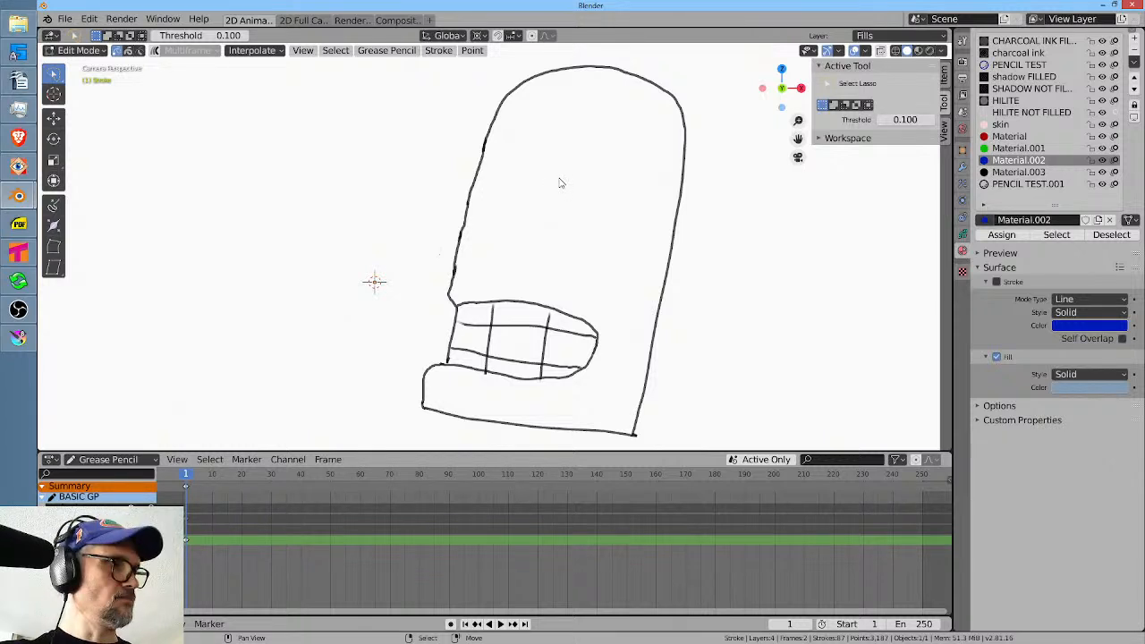
# Switch to Draw Mode and fill the visor and surrounding head areas with Material.002 on the Fills layer.
pyautogui.press('Tab')
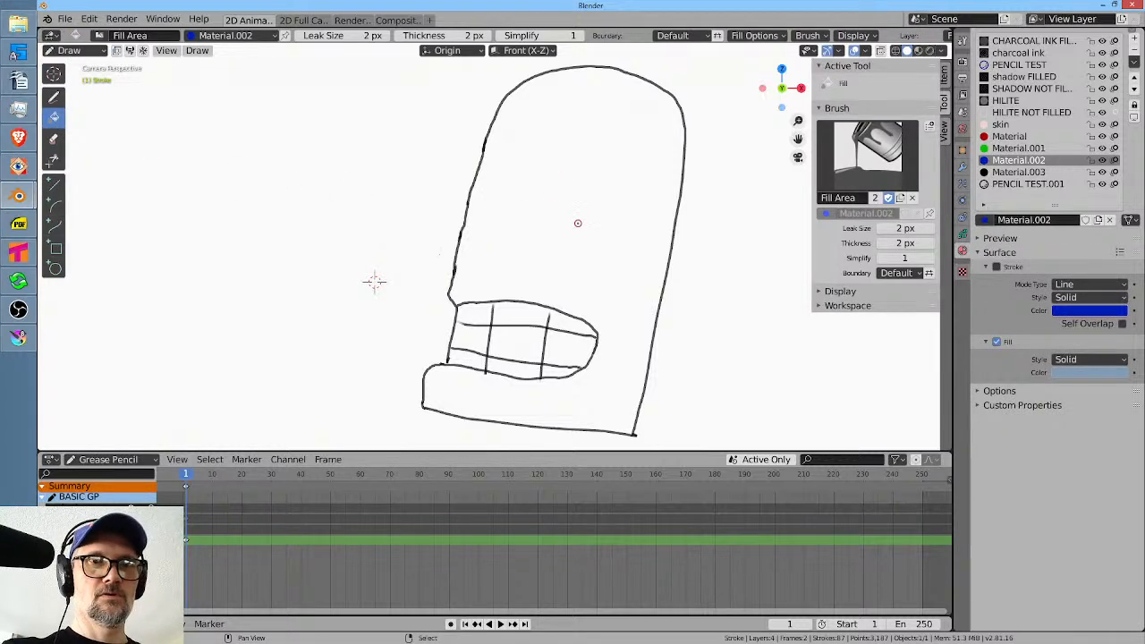
pyautogui.click(577, 222)
pyautogui.click(593, 240)
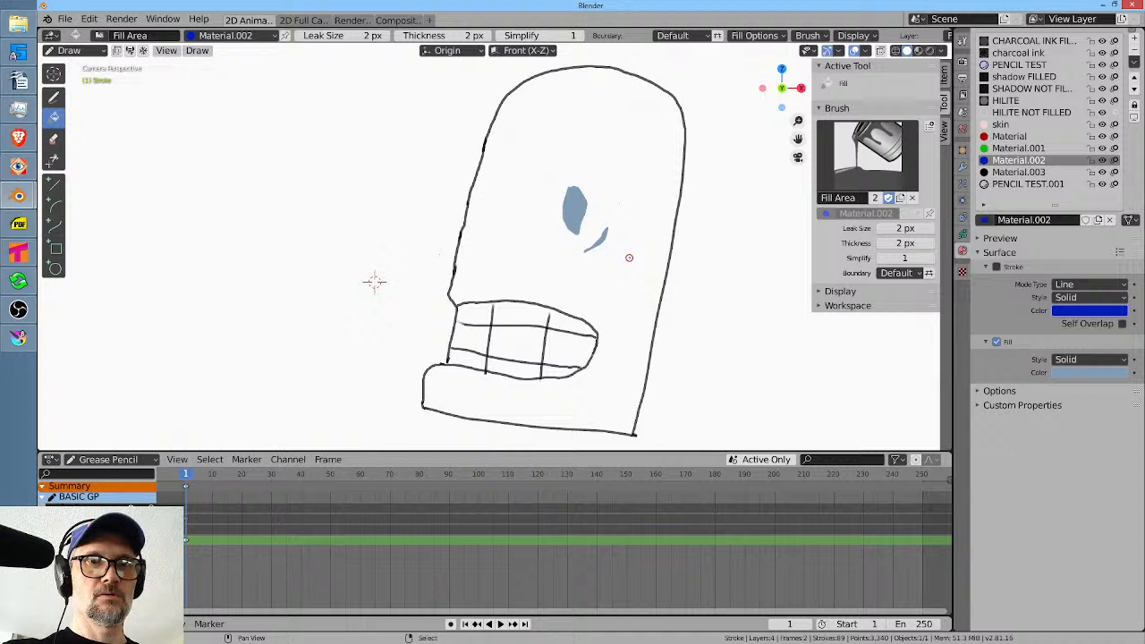
pyautogui.click(628, 213)
pyautogui.click(510, 215)
pyautogui.click(541, 144)
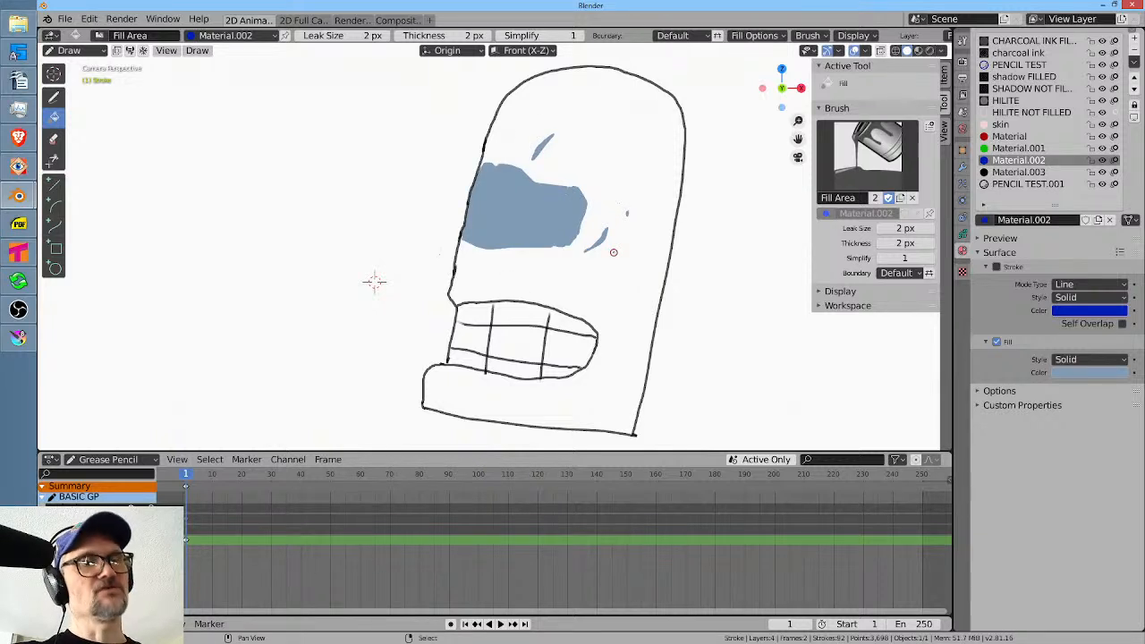
pyautogui.click(614, 296)
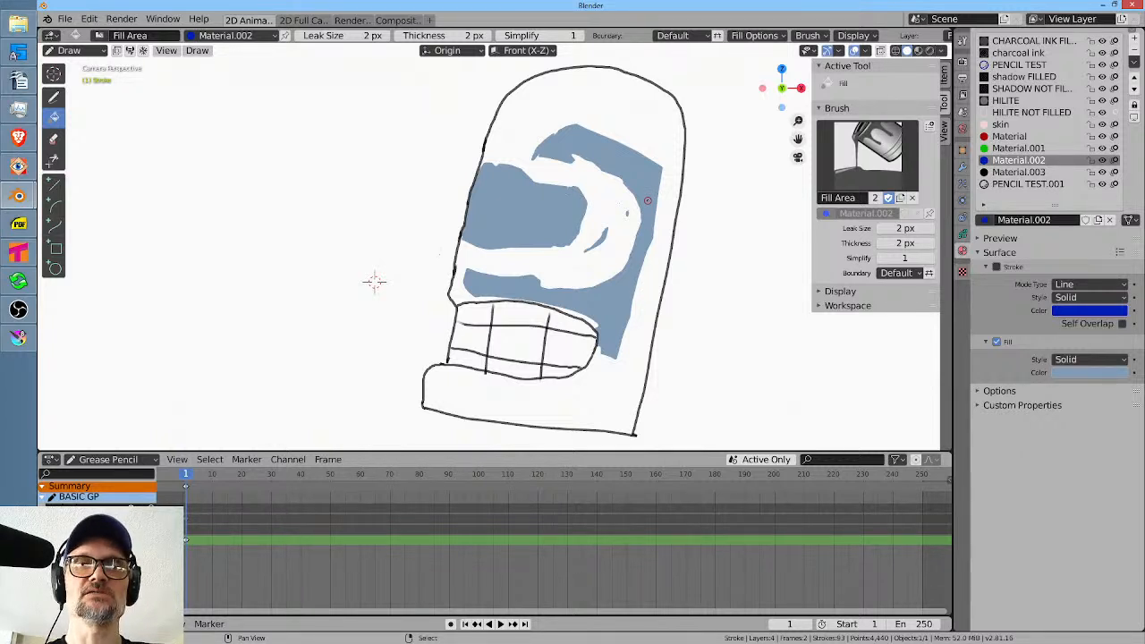
pyautogui.click(645, 301)
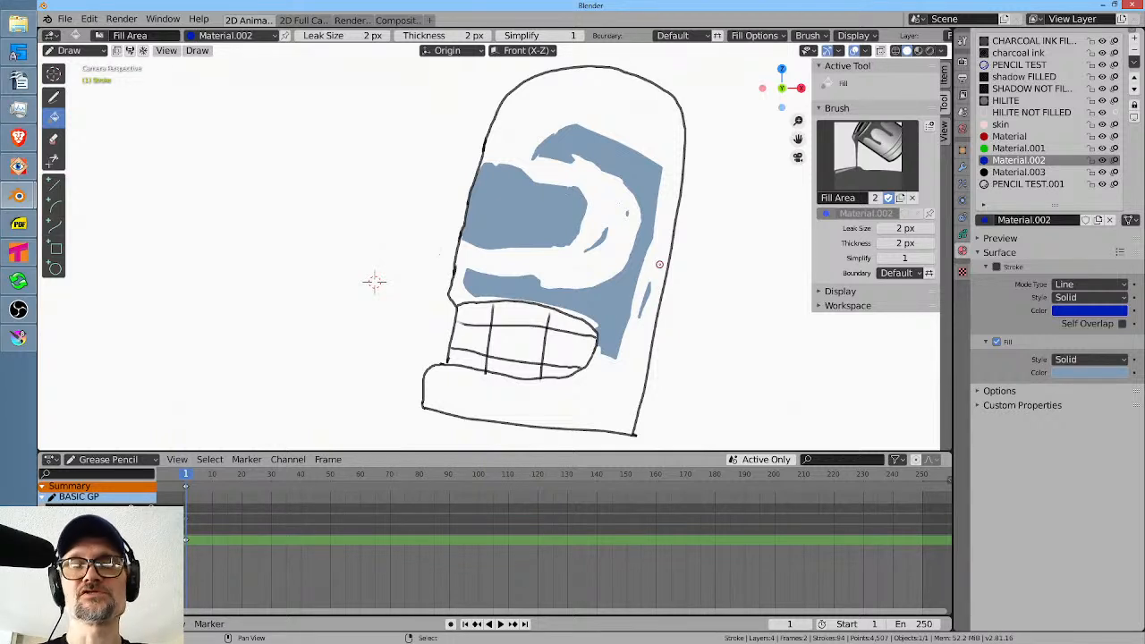
pyautogui.click(633, 365)
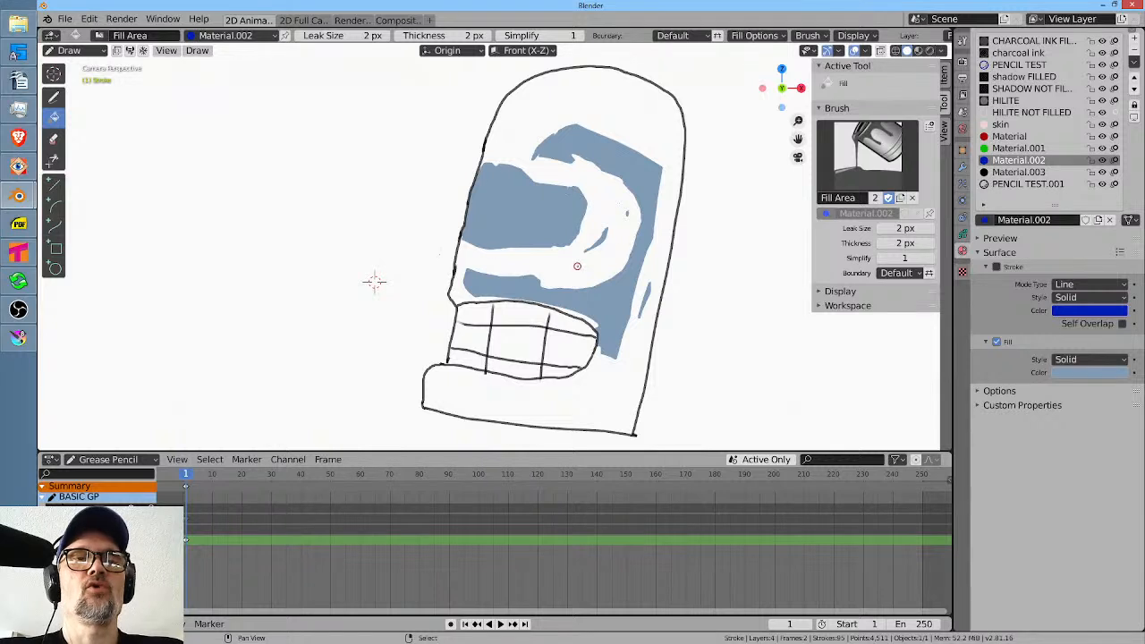
pyautogui.click(606, 195)
pyautogui.click(633, 111)
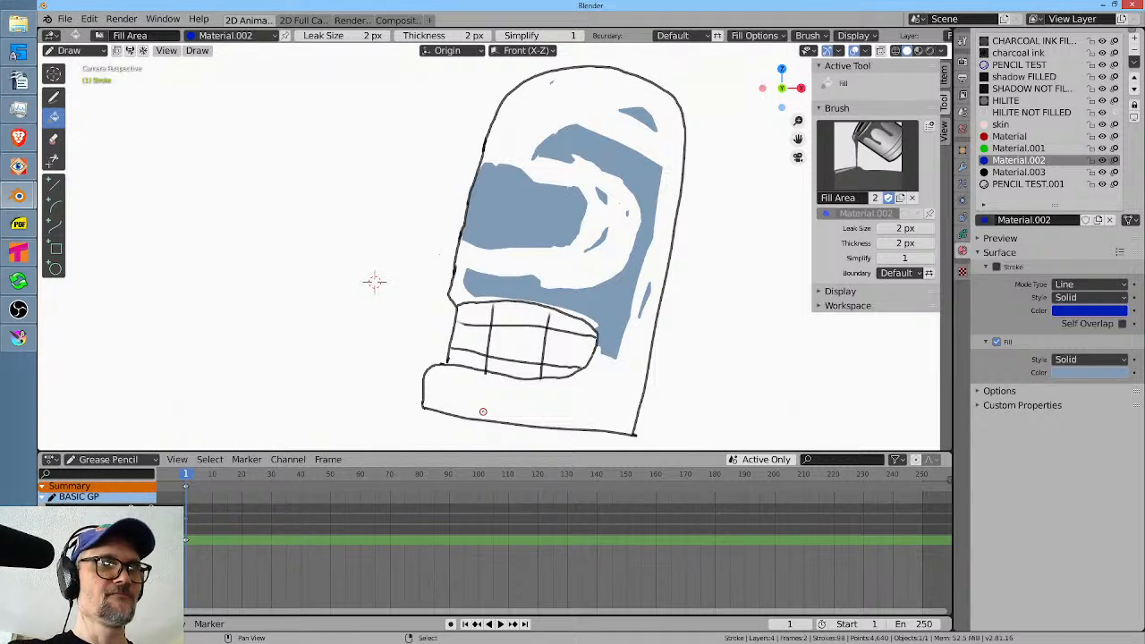
# Switch to Tahoma2D, turn off the preview and sketch a rough circle beside the hand in the pencil test style.
pyautogui.click(20, 254)
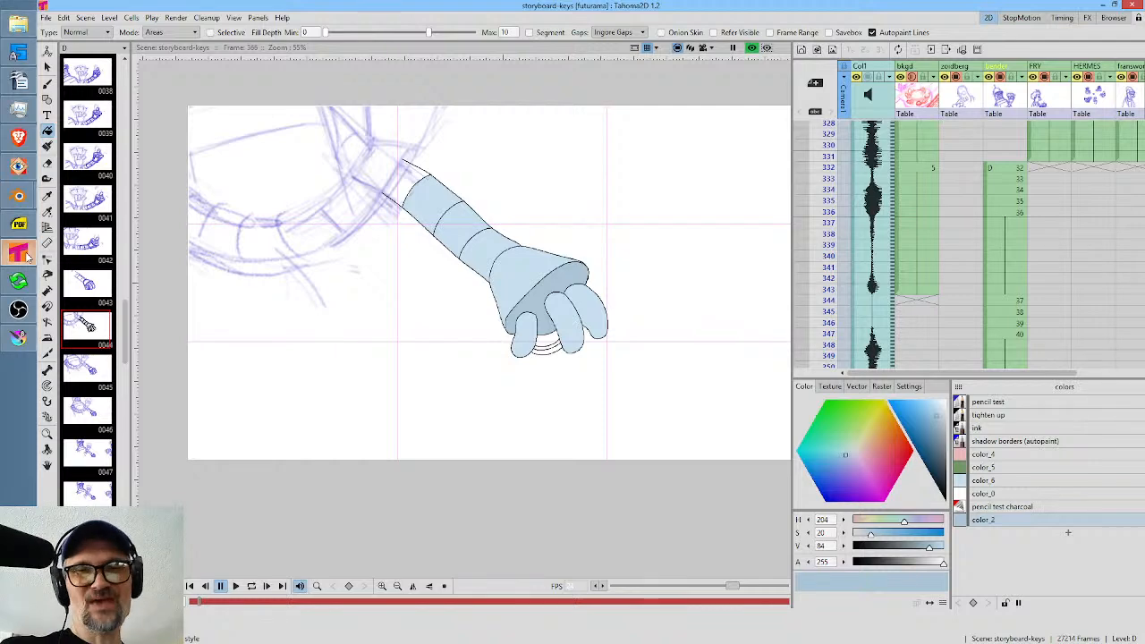
pyautogui.click(1014, 403)
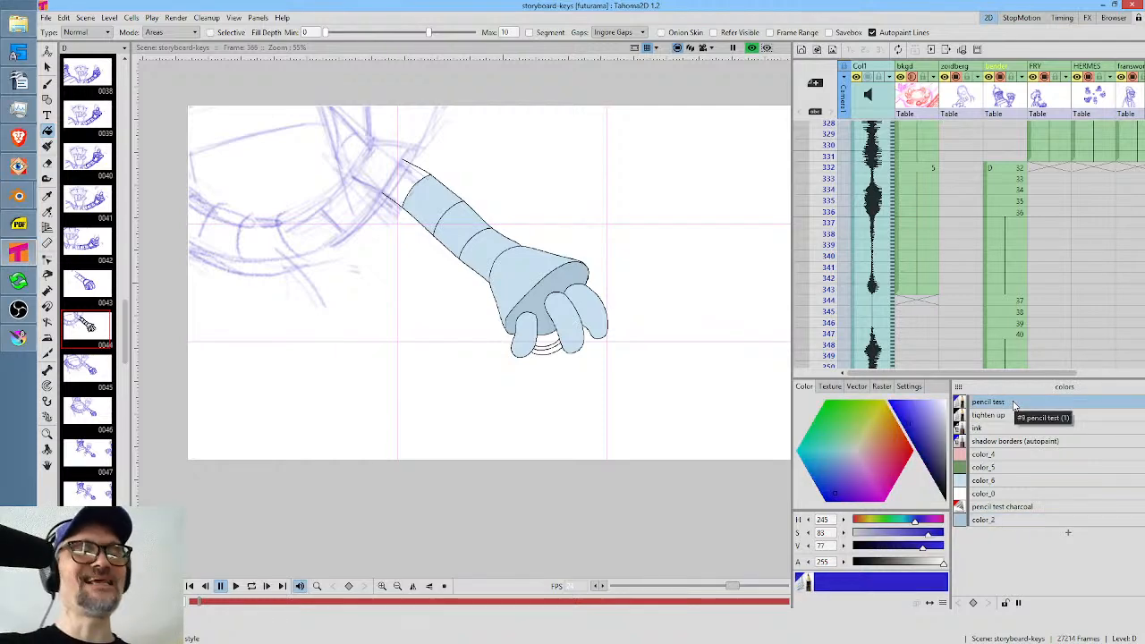
pyautogui.moveTo(674, 248); pyautogui.dragTo(647, 281)
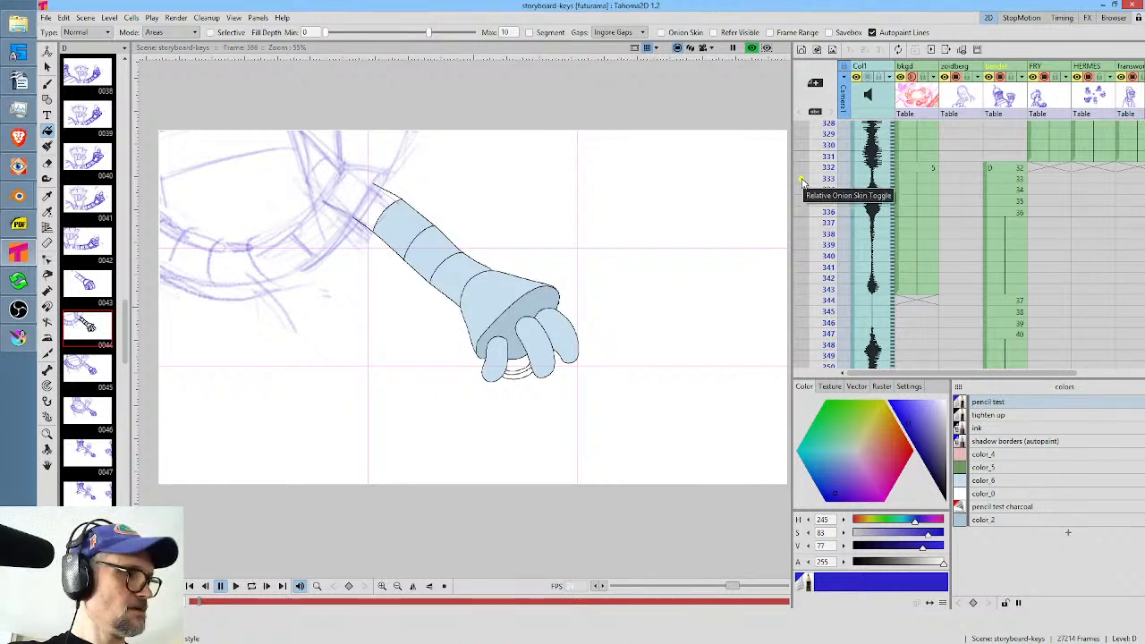
pyautogui.press('b')
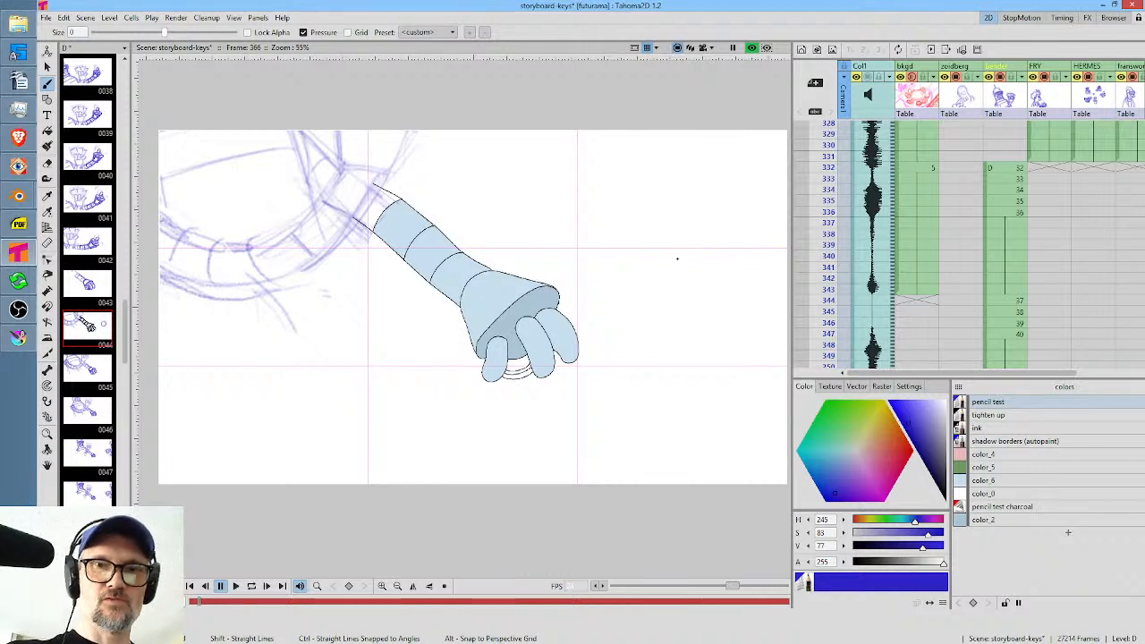
pyautogui.moveTo(677, 254); pyautogui.dragTo(685, 247)
pyautogui.click(752, 47)
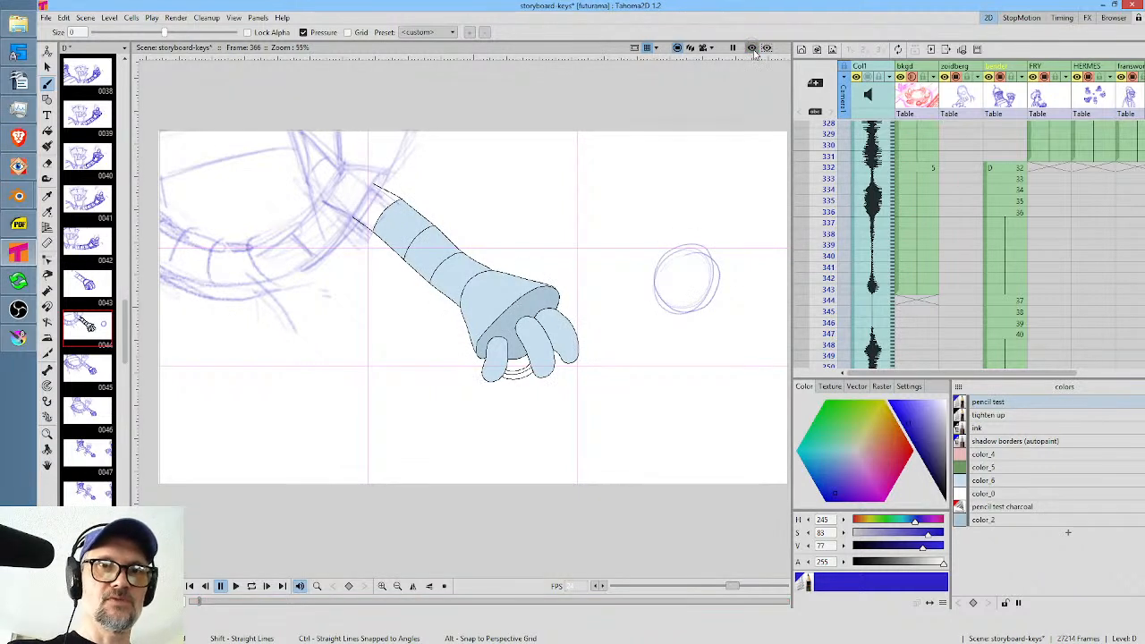
pyautogui.moveTo(693, 242)
pyautogui.mouseDown()
pyautogui.moveTo(669, 253)
pyautogui.moveTo(698, 241)
pyautogui.mouseUp()
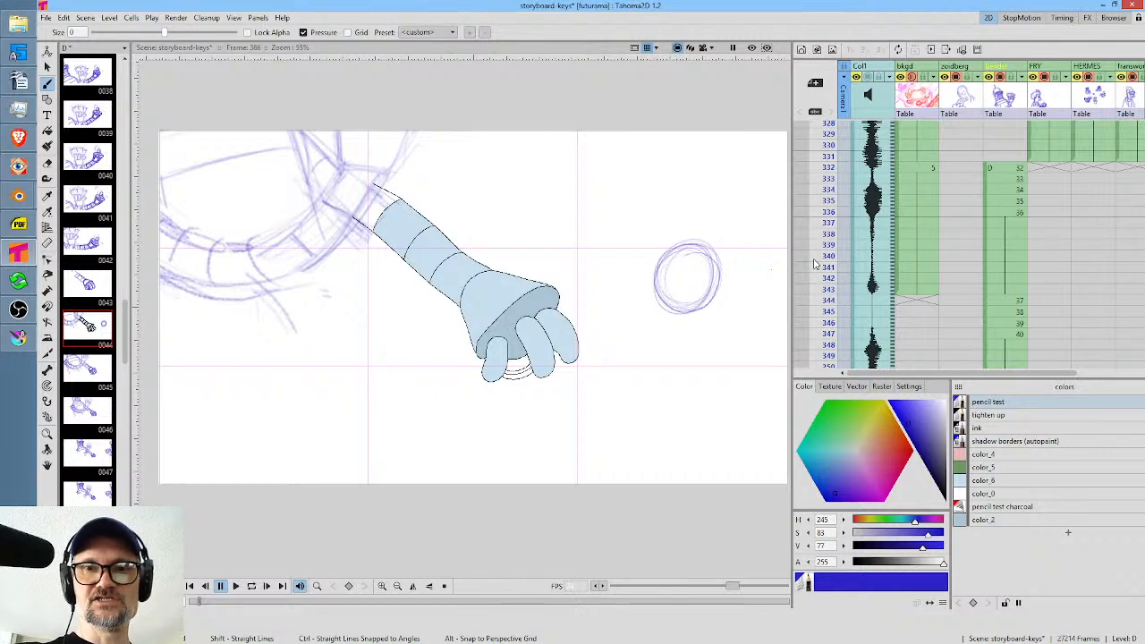
# Trace the sketched circle in the ink style and add loose pencil test strokes across it.
pyautogui.click(994, 428)
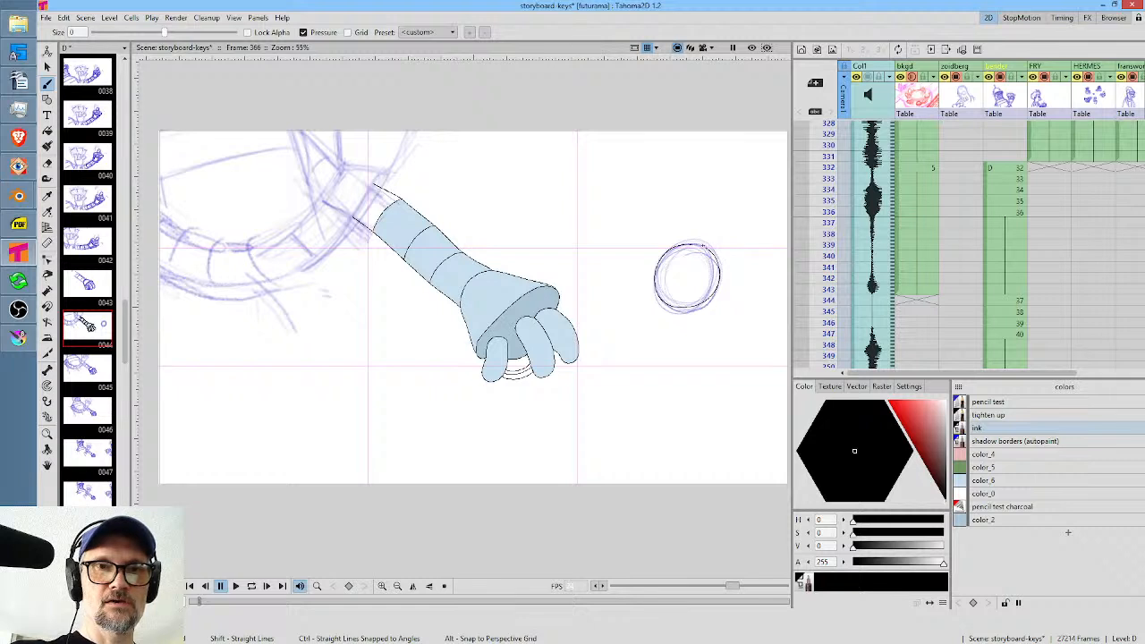
pyautogui.click(990, 403)
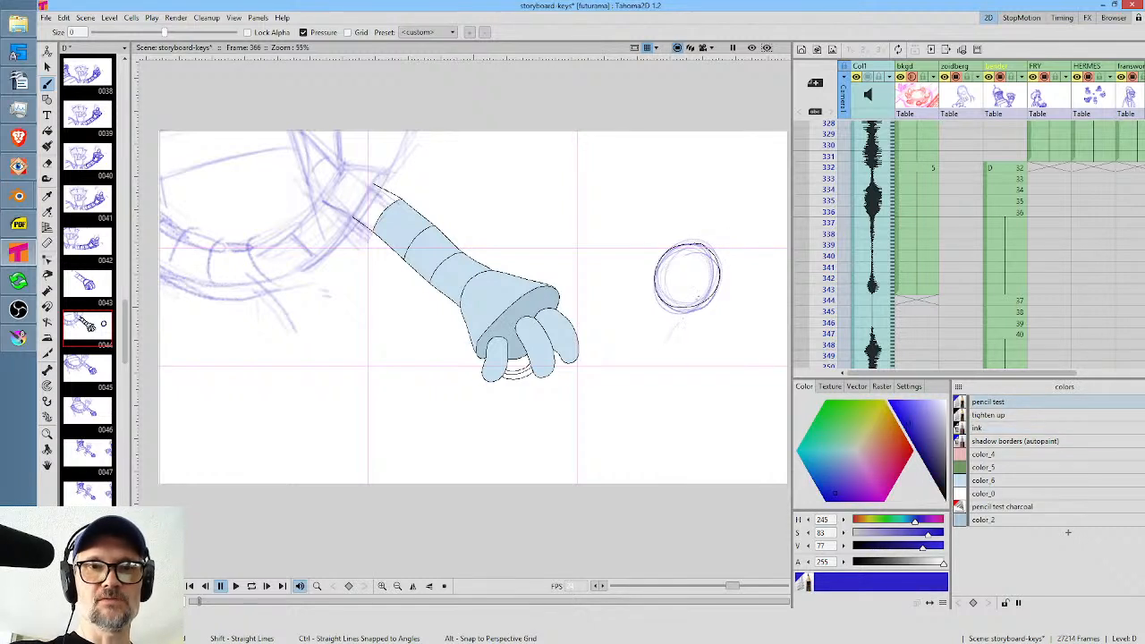
pyautogui.moveTo(660, 353)
pyautogui.mouseDown()
pyautogui.moveTo(702, 261)
pyautogui.moveTo(694, 286)
pyautogui.mouseUp()
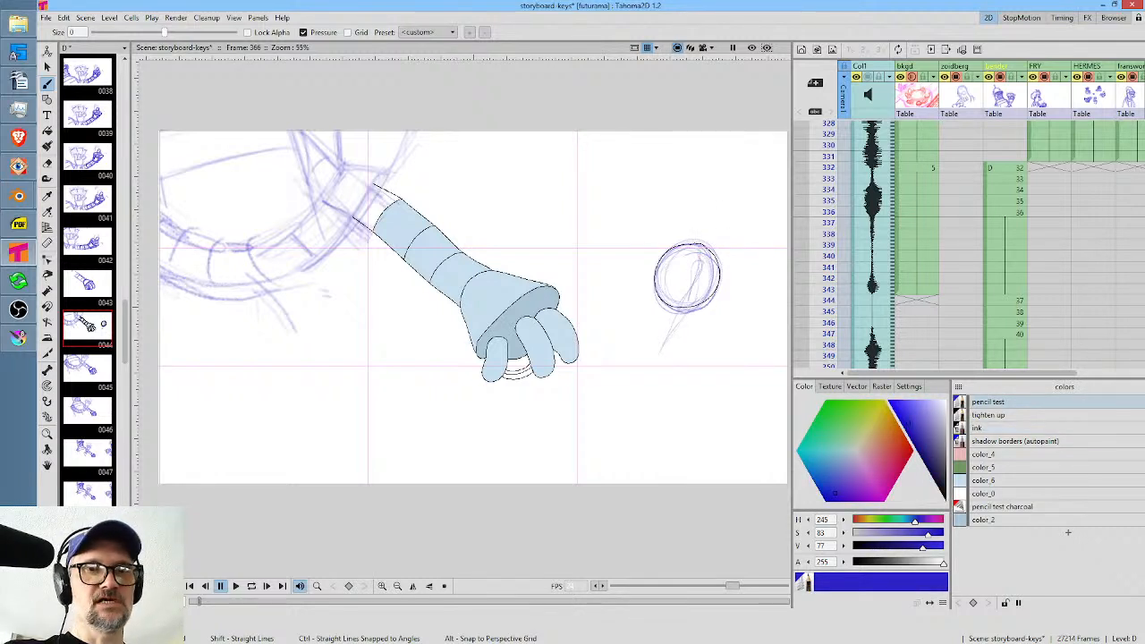
# Selectively erase the pencil test strokes around and inside the inked circle.
pyautogui.press('e')
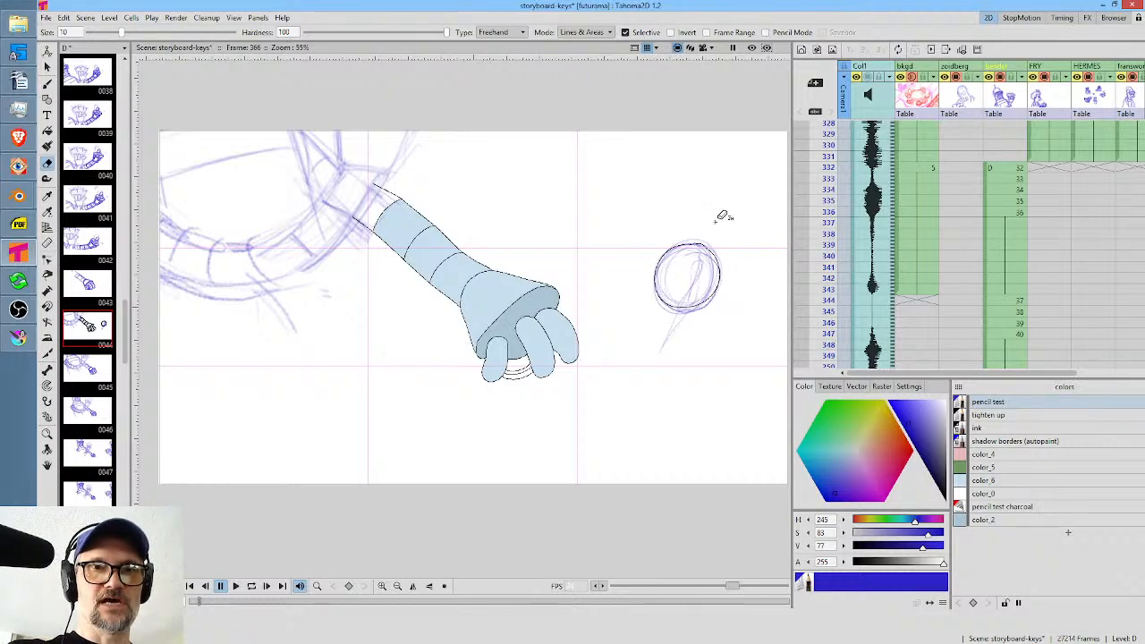
pyautogui.moveTo(723, 216); pyautogui.dragTo(706, 188)
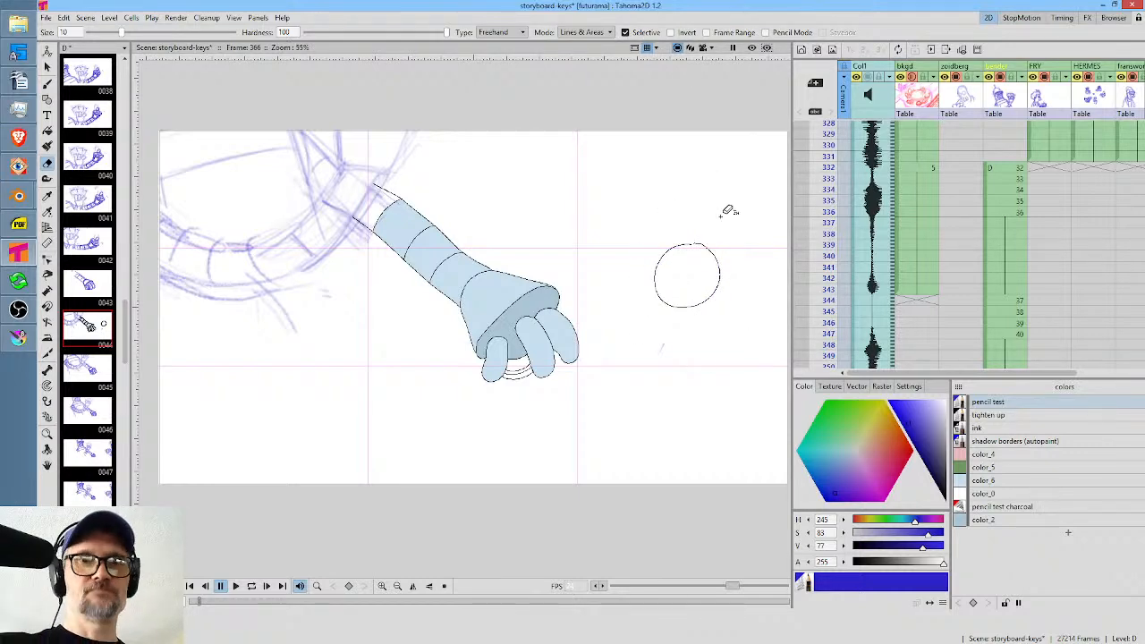
pyautogui.moveTo(721, 248)
pyautogui.mouseDown()
pyautogui.moveTo(662, 243)
pyautogui.moveTo(651, 261)
pyautogui.mouseUp()
# Close the gap at the top of the circle with the brush in the ink style.
pyautogui.scroll(5, 651, 261)
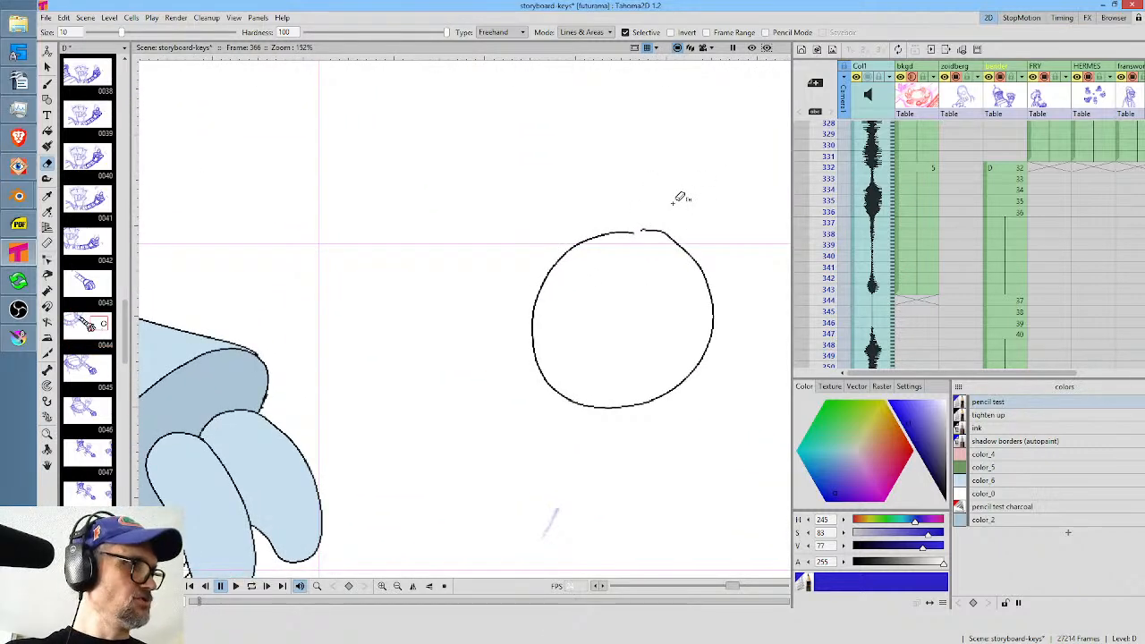
pyautogui.press('b')
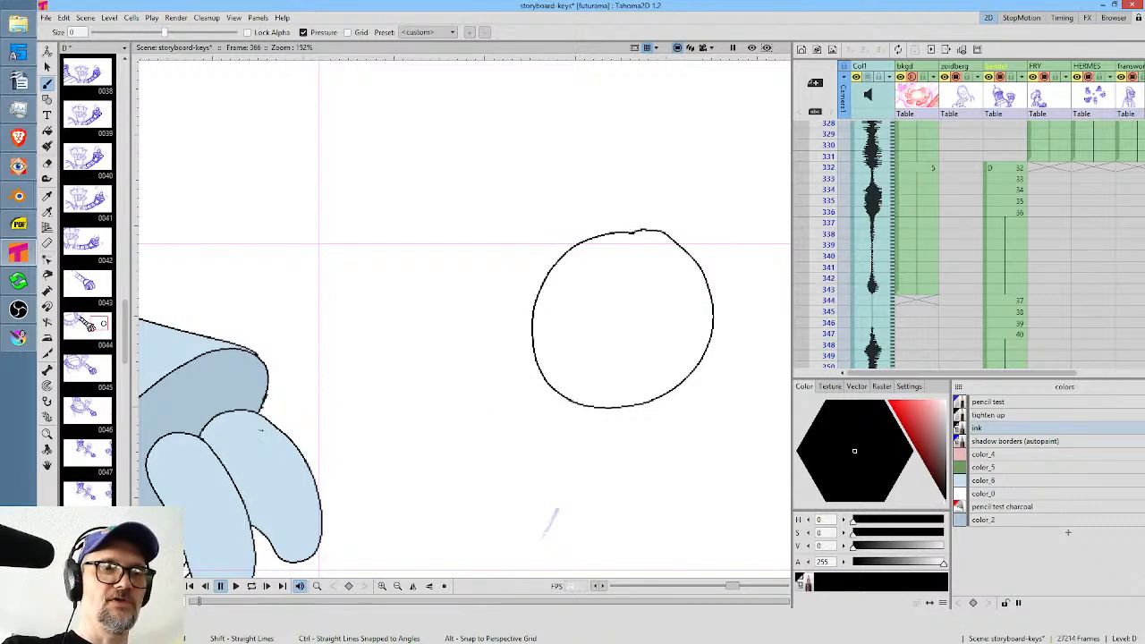
pyautogui.moveTo(340, 431); pyautogui.dragTo(461, 382)
pyautogui.moveTo(640, 349); pyautogui.dragTo(477, 322)
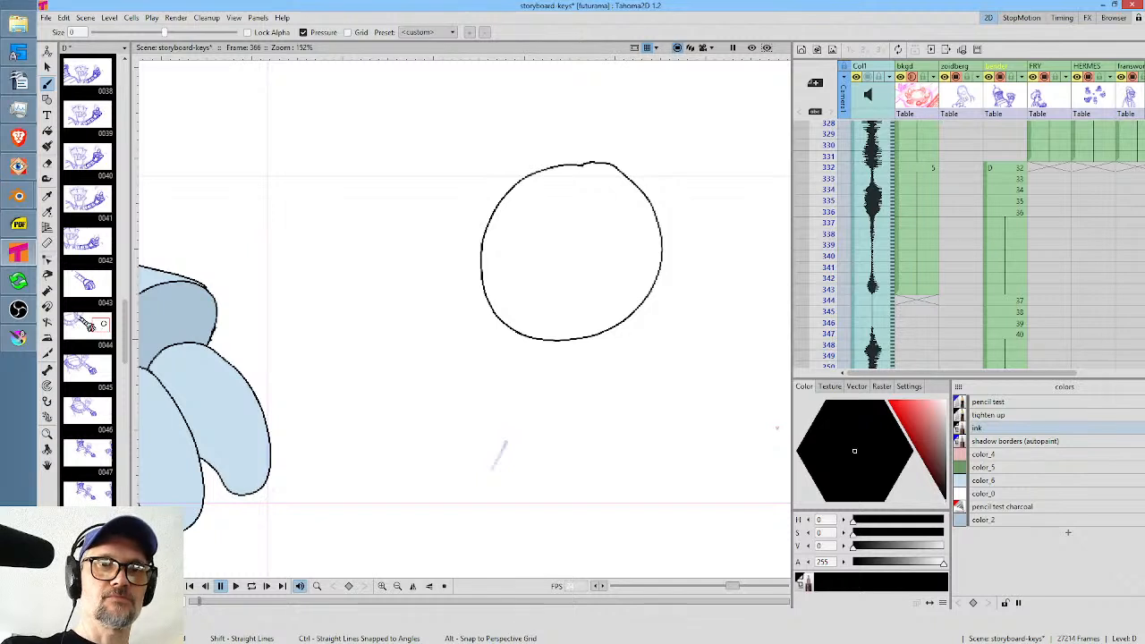
# Erase the inked circle beside the hand.
pyautogui.middleClick(627, 267)
pyautogui.press('a')
pyautogui.moveTo(624, 109)
pyautogui.mouseDown()
pyautogui.moveTo(455, 169)
pyautogui.moveTo(728, 212)
pyautogui.moveTo(641, 87)
pyautogui.mouseUp()
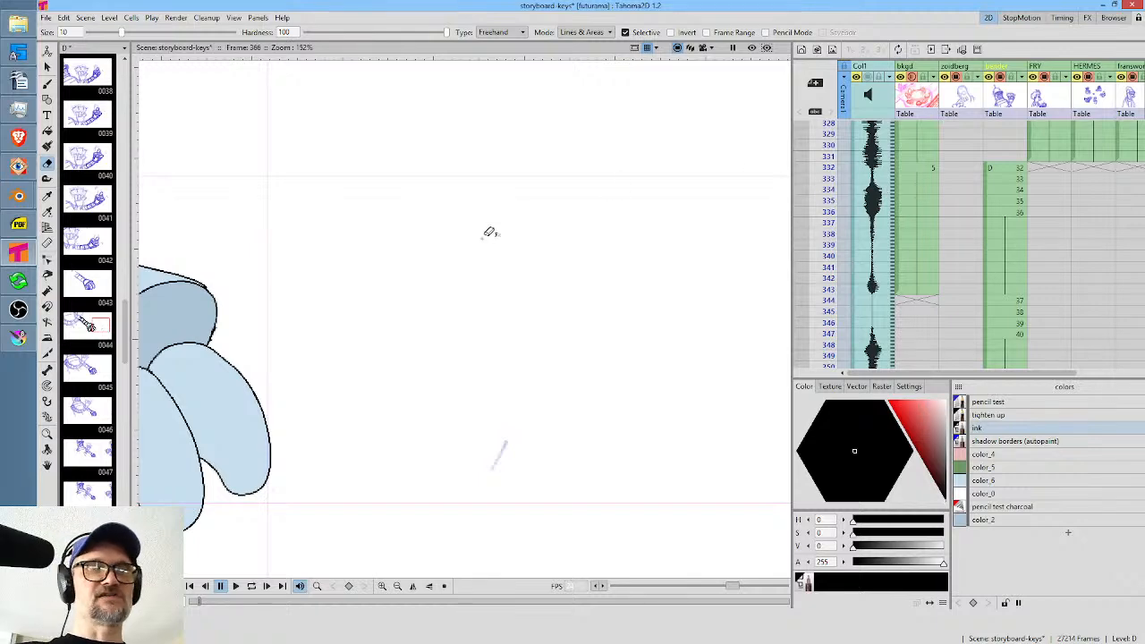
pyautogui.scroll(-5, 489, 233)
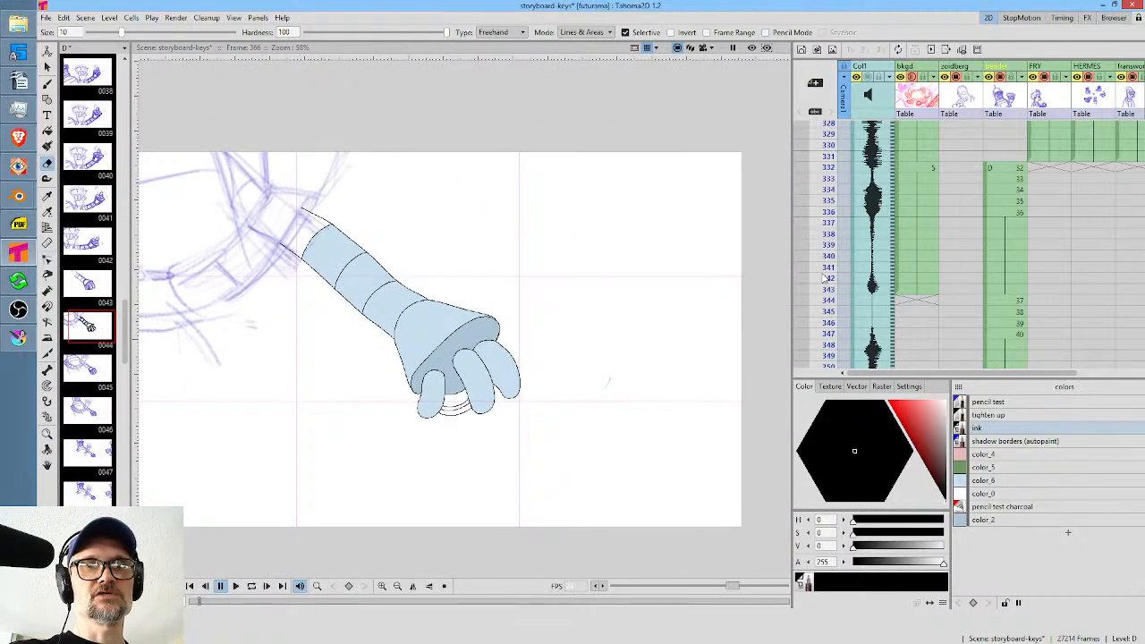
# Select the drawing 44 cell at frame 366 in the xsheet.
pyautogui.moveTo(824, 278)
pyautogui.mouseDown()
pyautogui.moveTo(830, 359)
pyautogui.moveTo(832, 240)
pyautogui.moveTo(855, 252)
pyautogui.mouseUp()
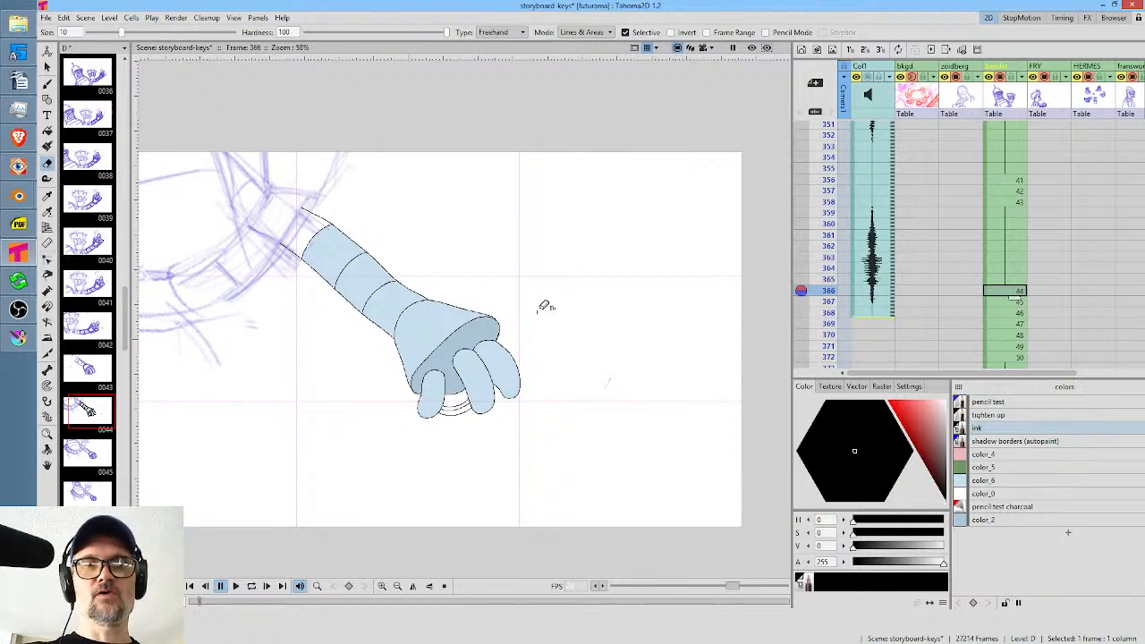
pyautogui.scroll(2, 543, 306)
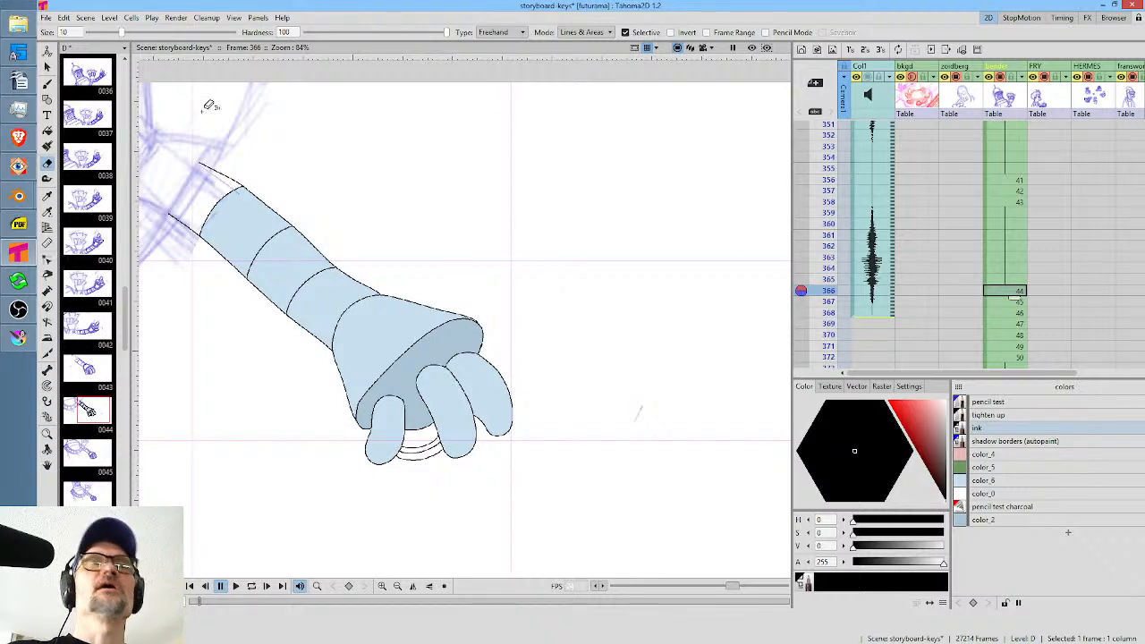
# Load the SL project from the project list, saving all changes to the current scene.
pyautogui.click(48, 19)
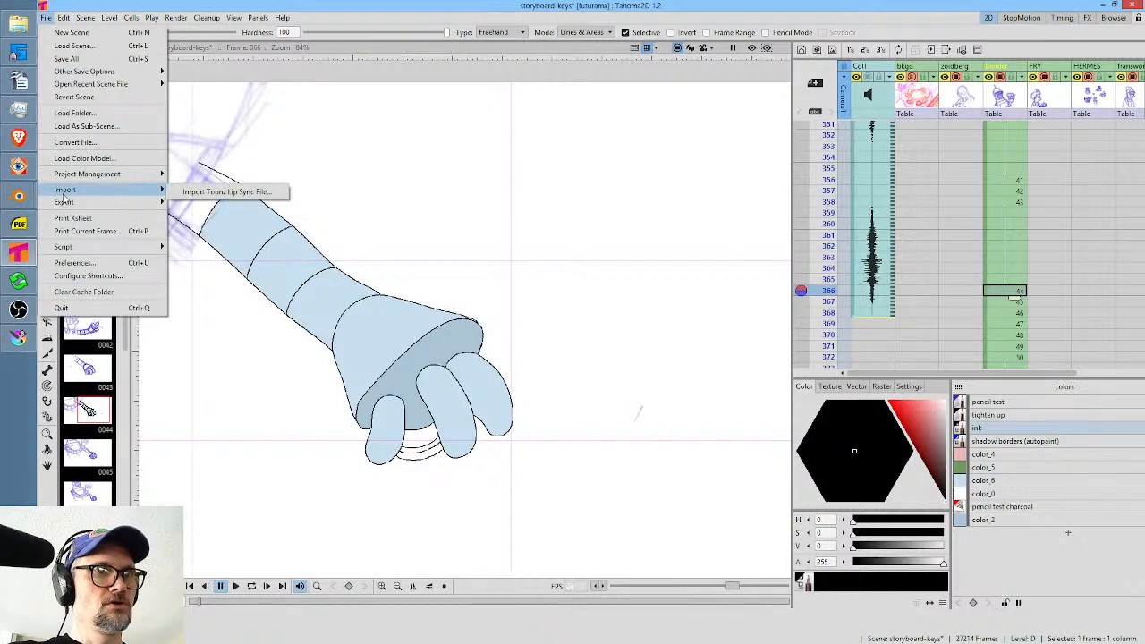
pyautogui.moveTo(82, 251)
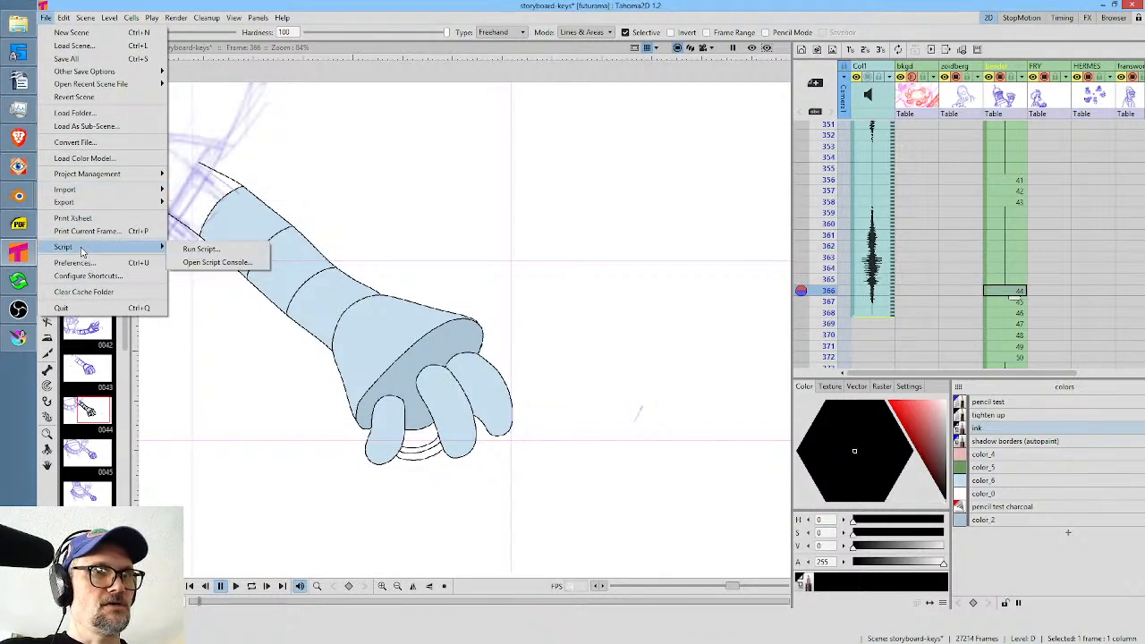
pyautogui.moveTo(120, 177)
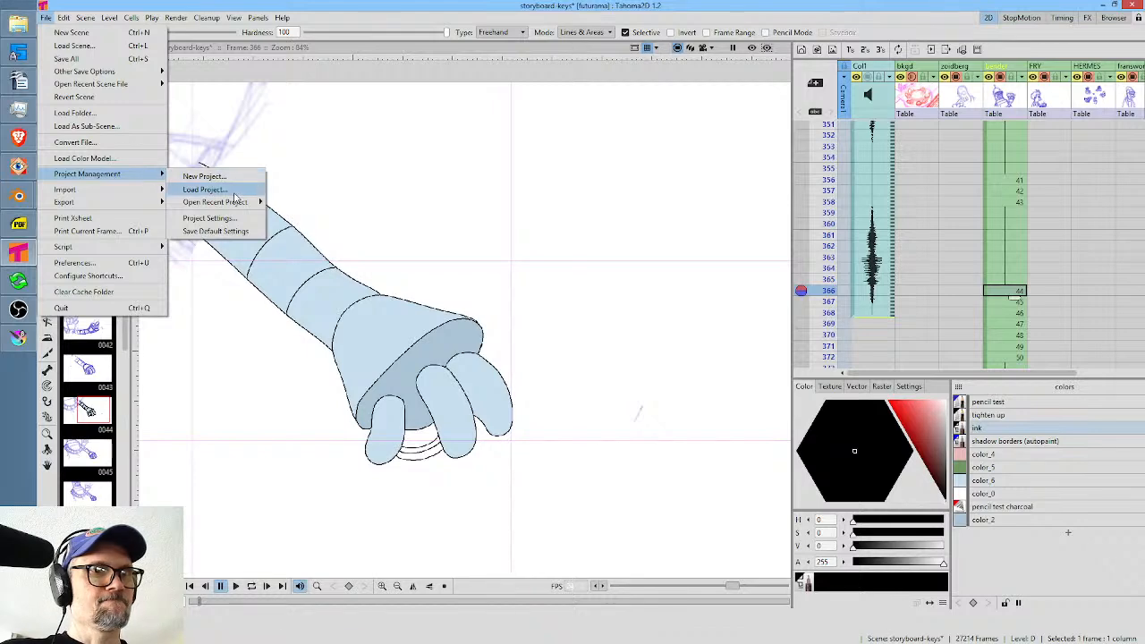
pyautogui.click(205, 190)
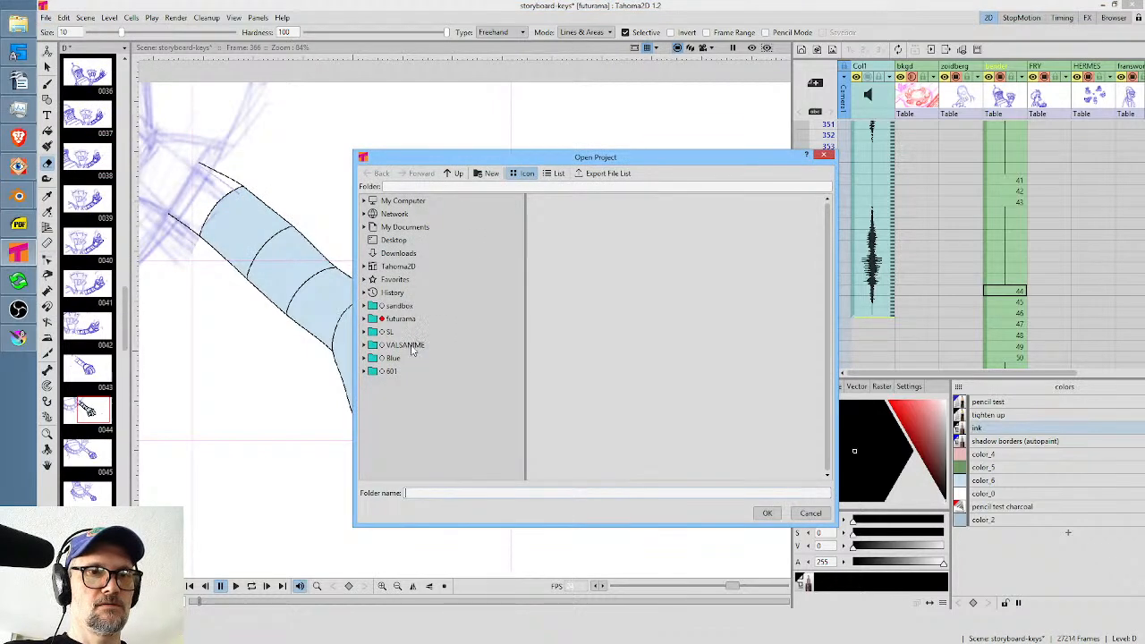
pyautogui.click(390, 332)
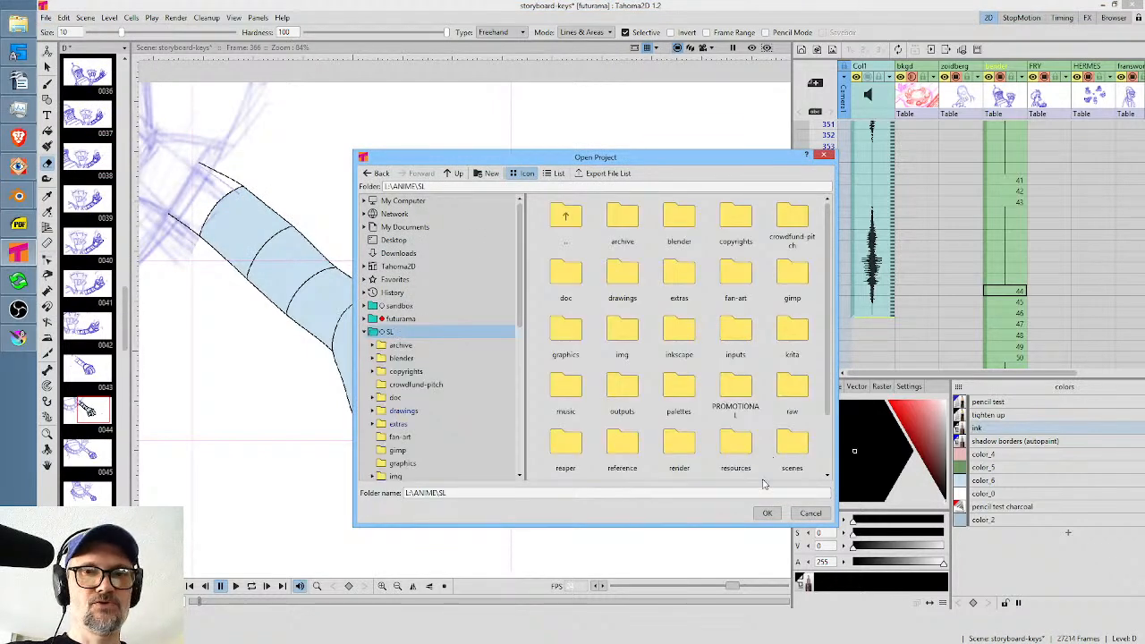
pyautogui.click(767, 512)
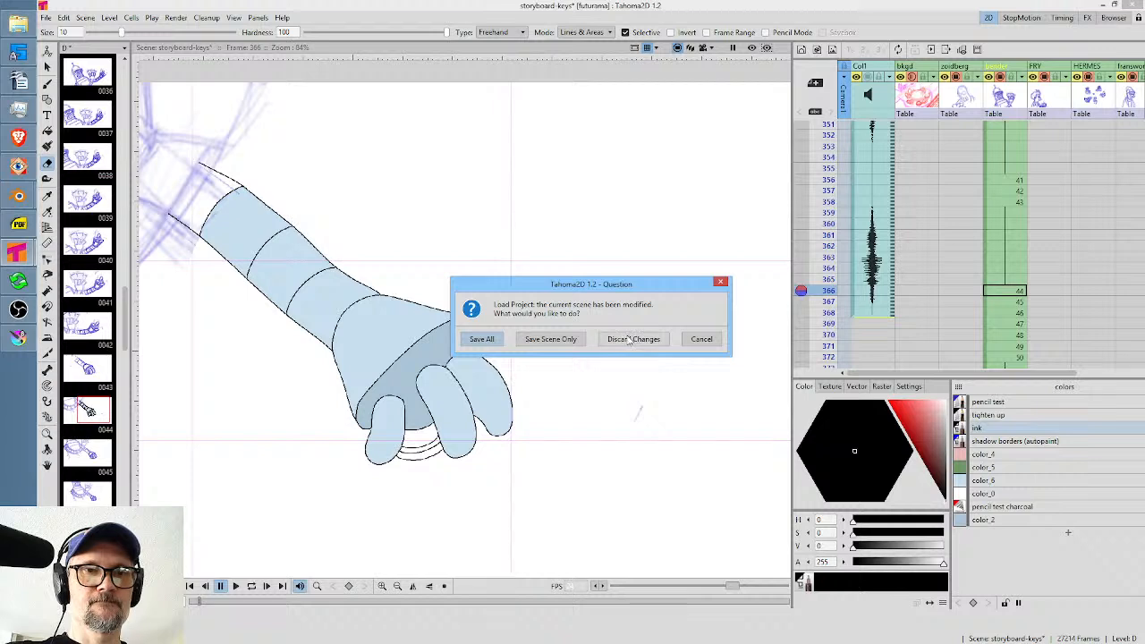
pyautogui.click(481, 340)
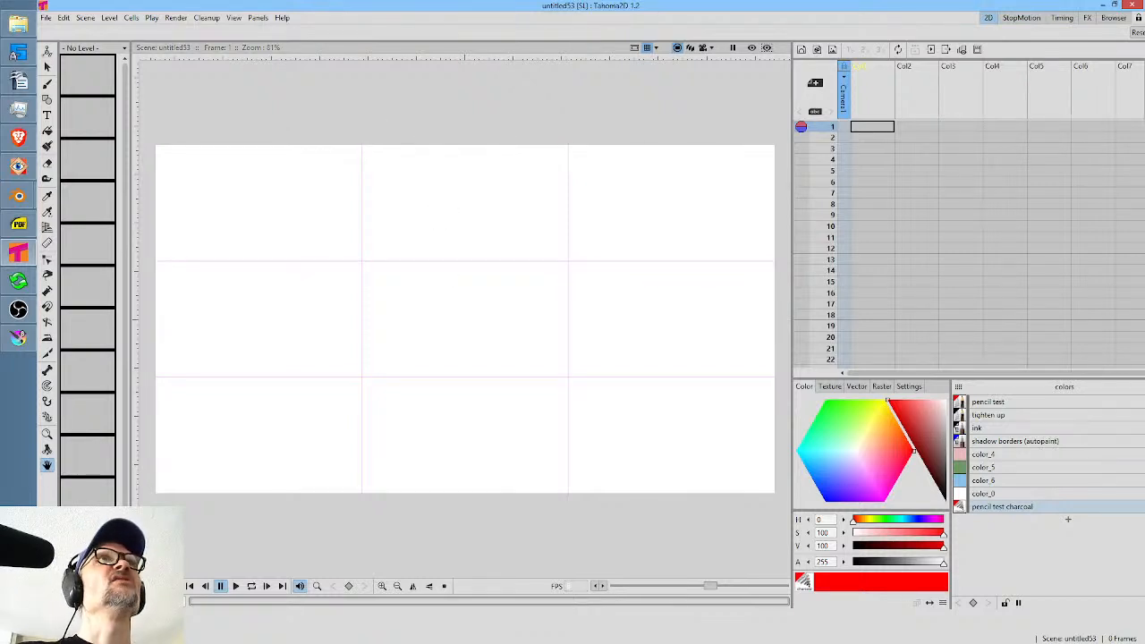
# Switch to Vegas Pro and open the recent project SL-01-webisodes.veg.
pyautogui.click(18, 195)
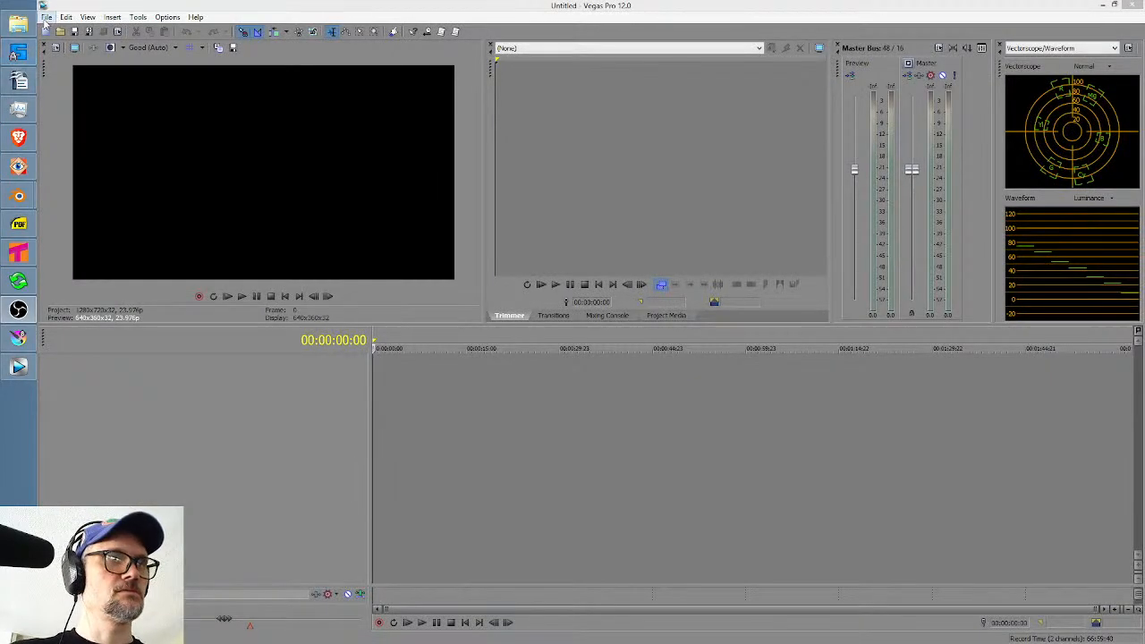
pyautogui.click(46, 17)
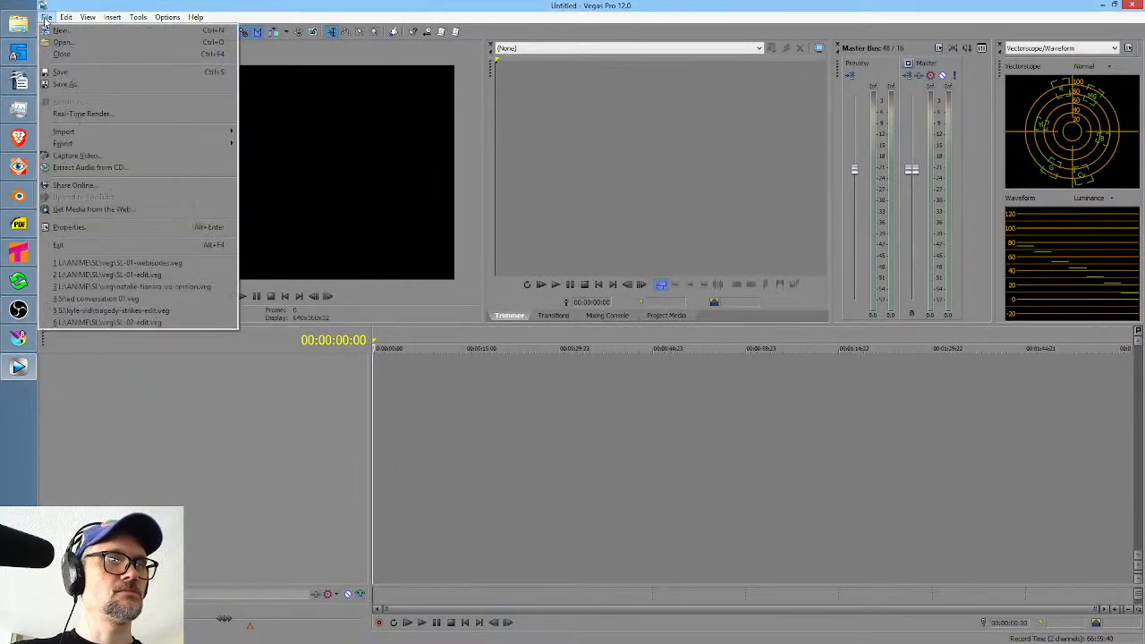
pyautogui.click(189, 264)
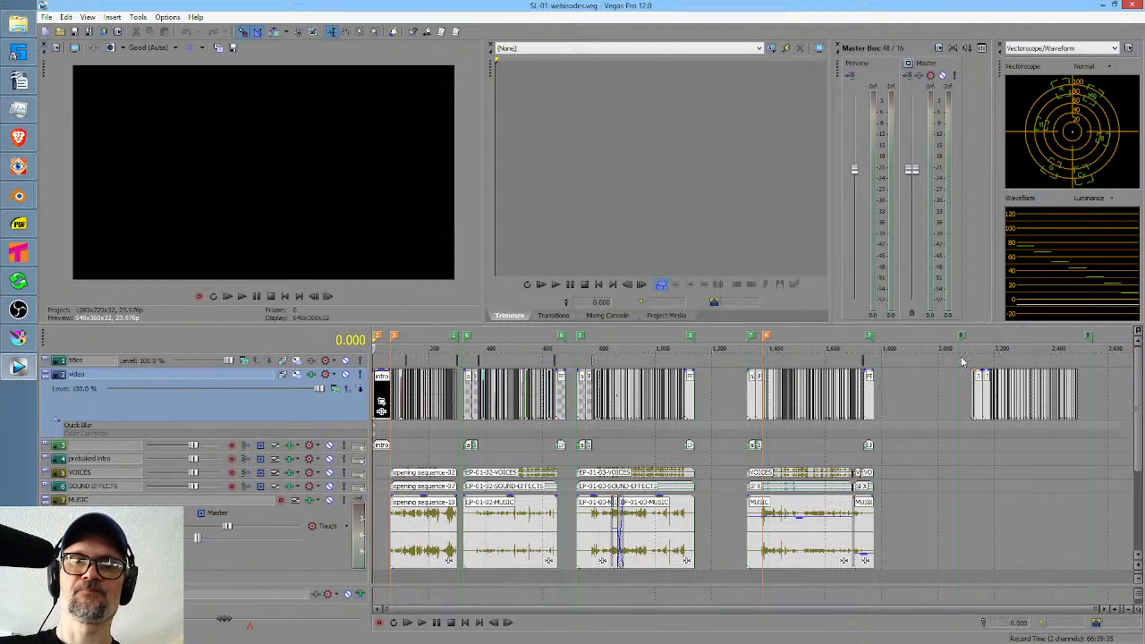
# Select a stretch of about 147.6 seconds in the empty gap before the last clip group and ripple-delete it.
pyautogui.moveTo(901, 382); pyautogui.dragTo(942, 383)
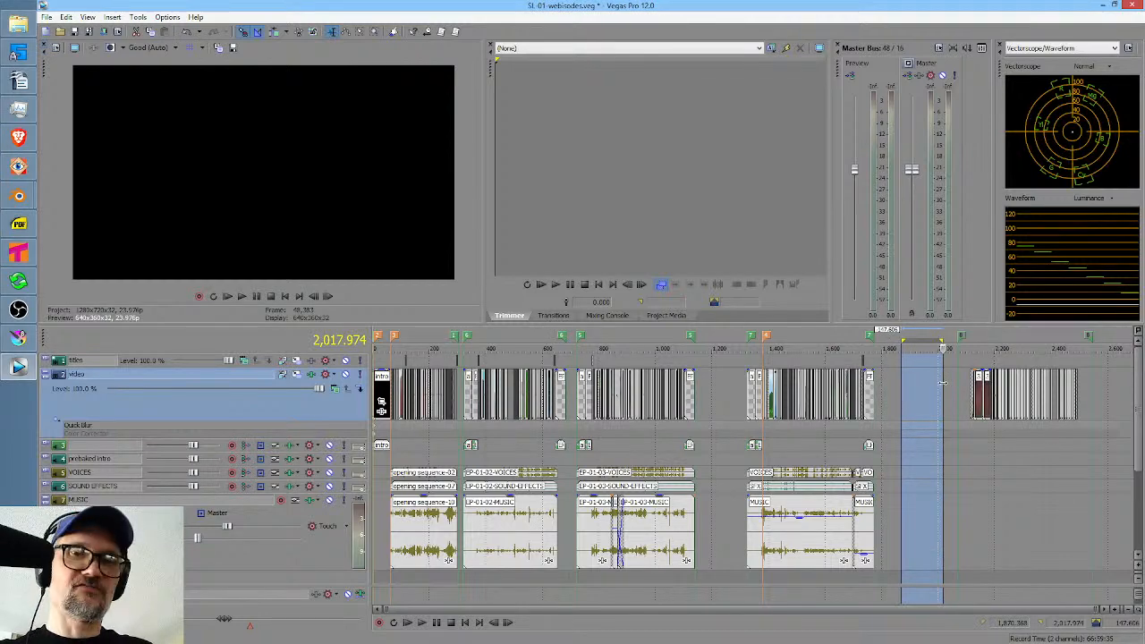
pyautogui.press('Delete')
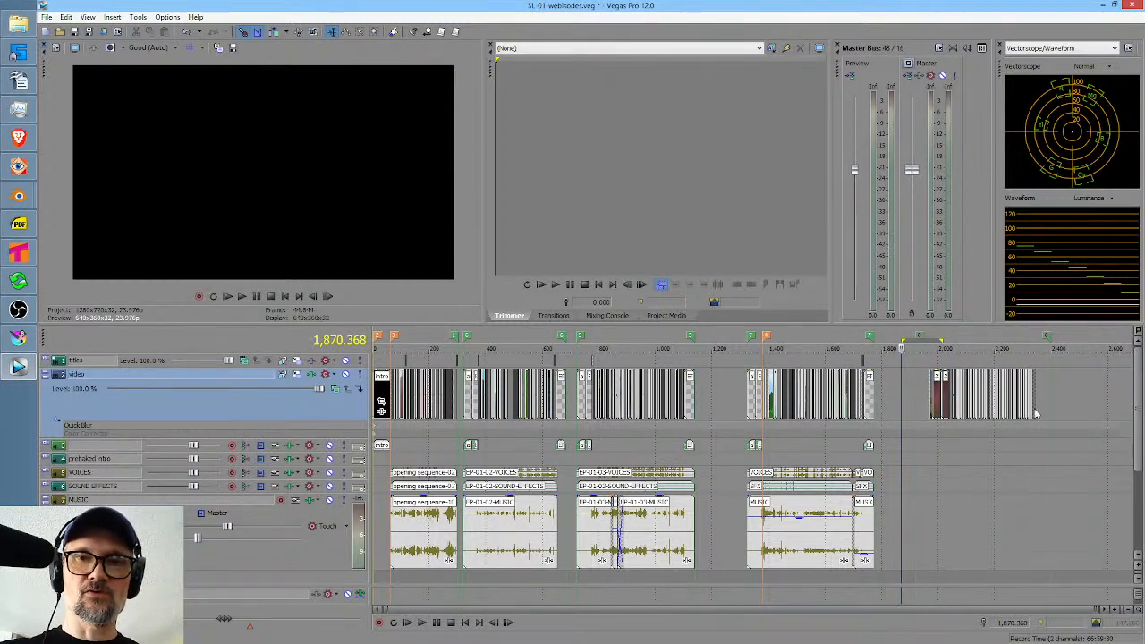
# Play the last group of clips on the video track from its first event, stopping in the prison cell scene.
pyautogui.scroll(5, 1036, 413)
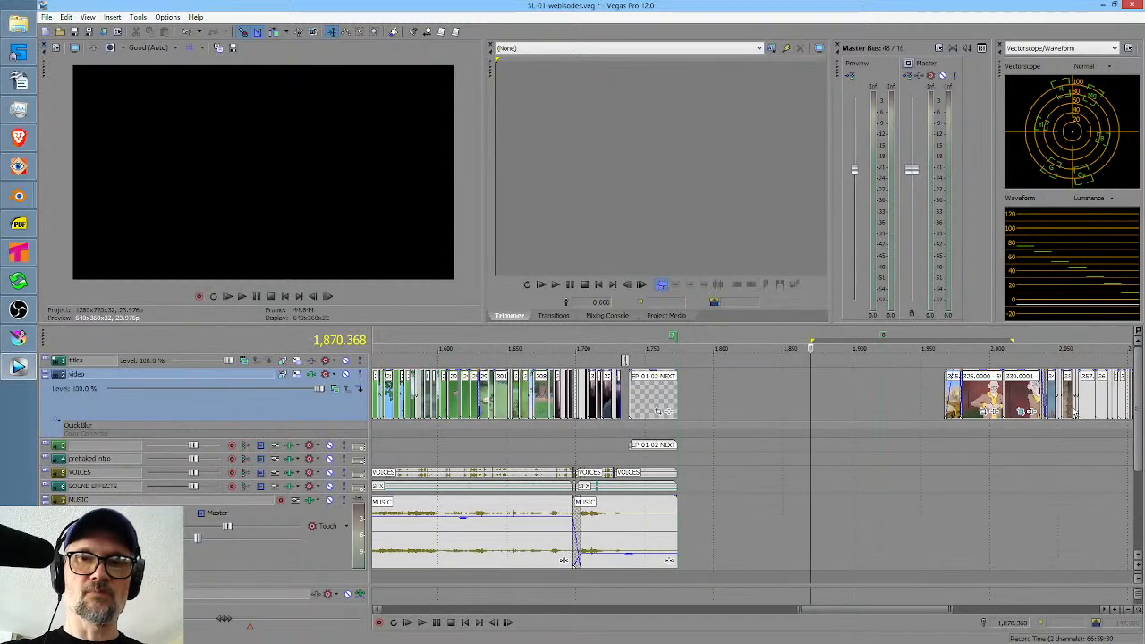
pyautogui.hscroll(5, 1073, 412)
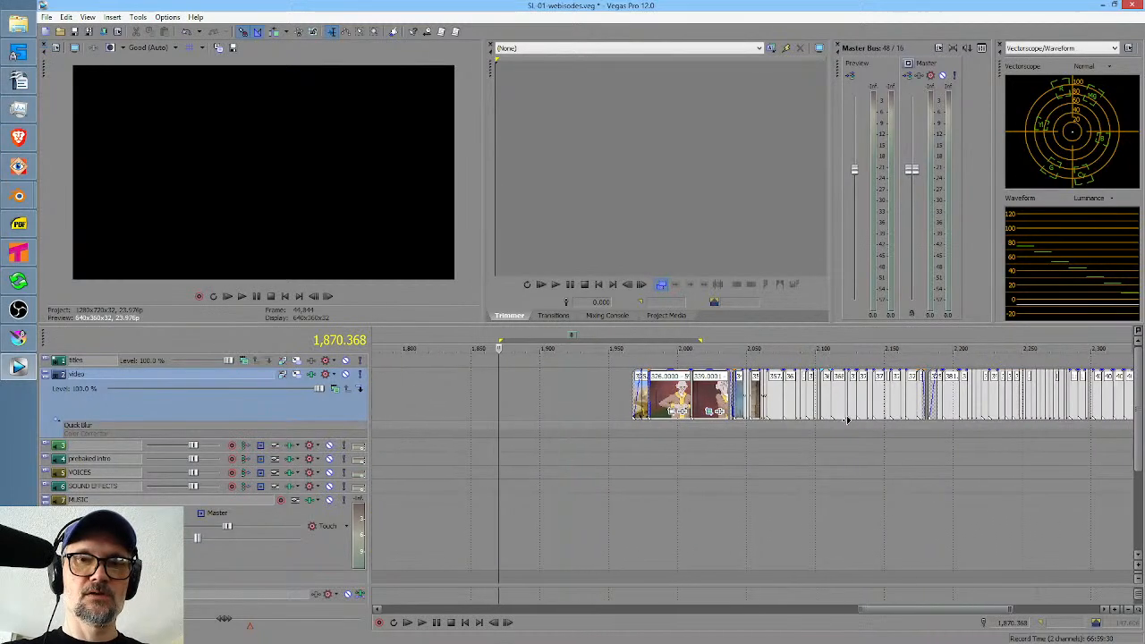
pyautogui.hscroll(2, 805, 413)
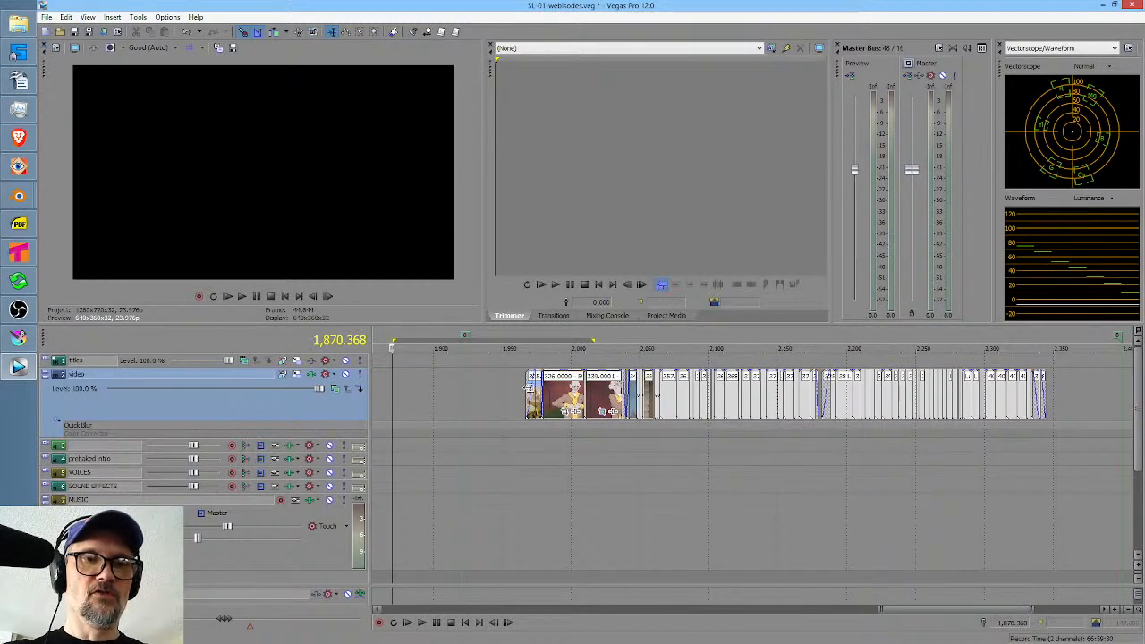
pyautogui.click(528, 386)
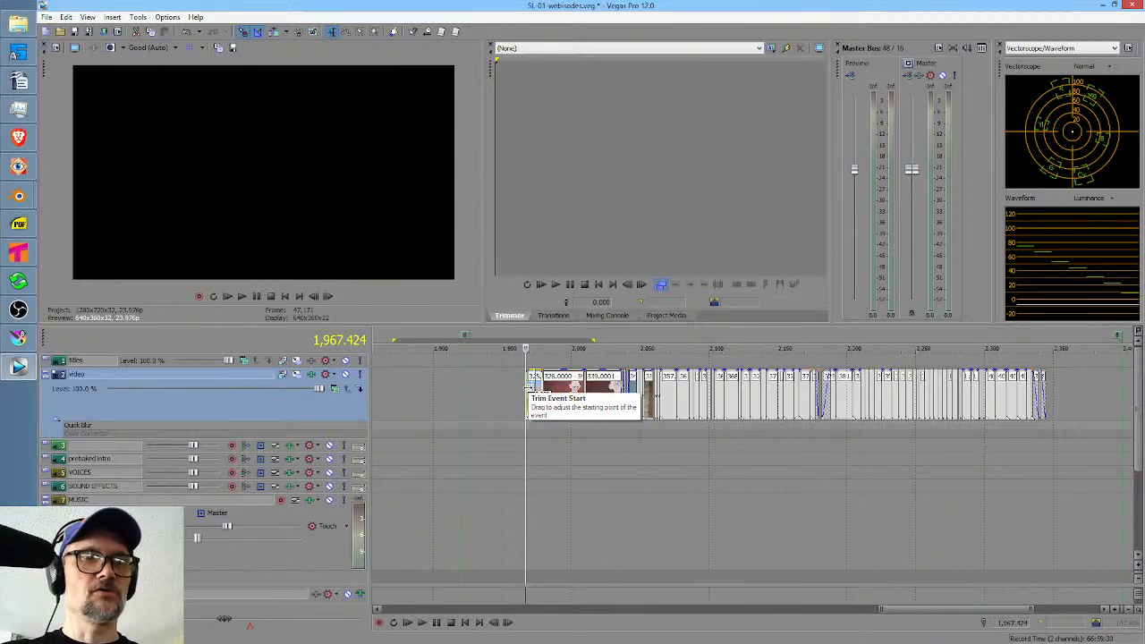
pyautogui.press('space')
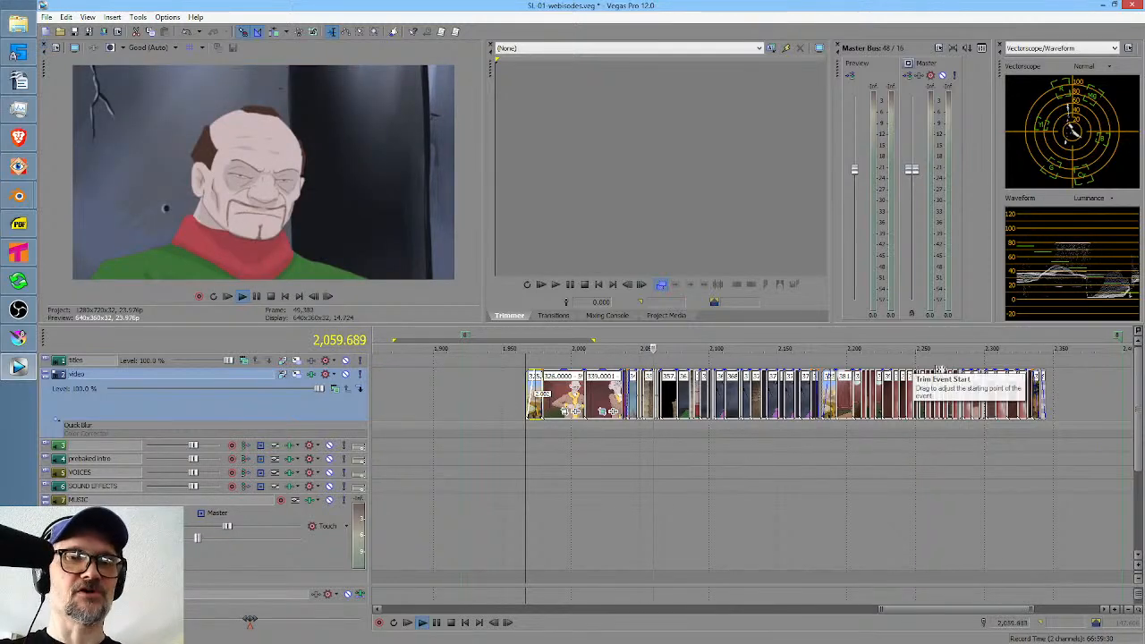
pyautogui.click(654, 436)
pyautogui.press('space')
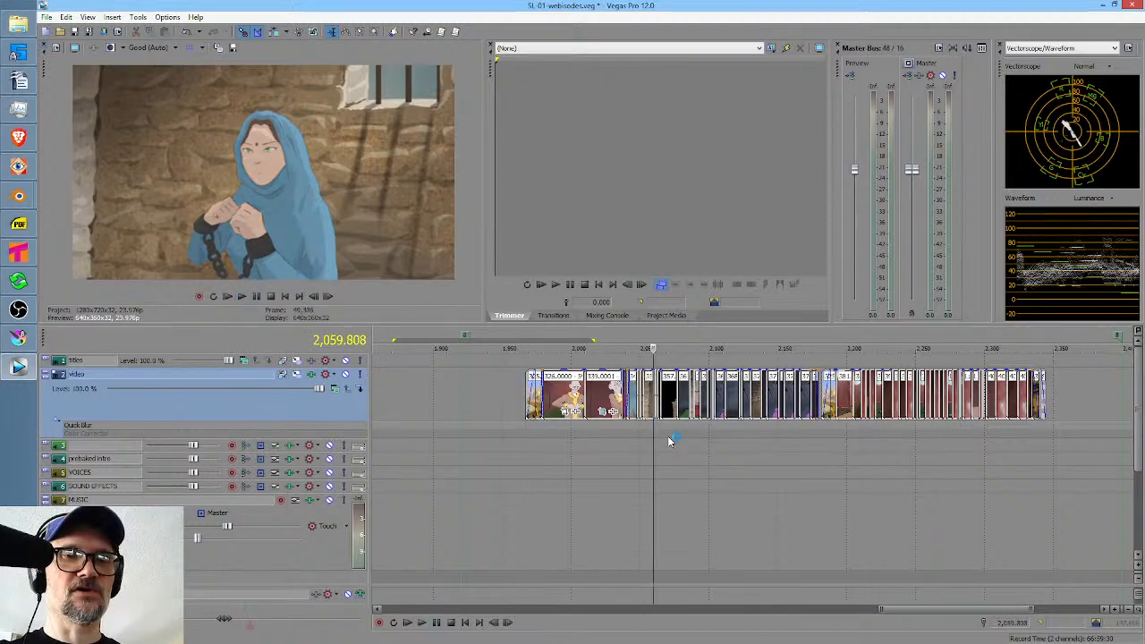
# Replay the prison cell shots from about 2,051.466 and select the 350.0000 event of the woman in blue.
pyautogui.scroll(6, 671, 438)
pyautogui.click(607, 437)
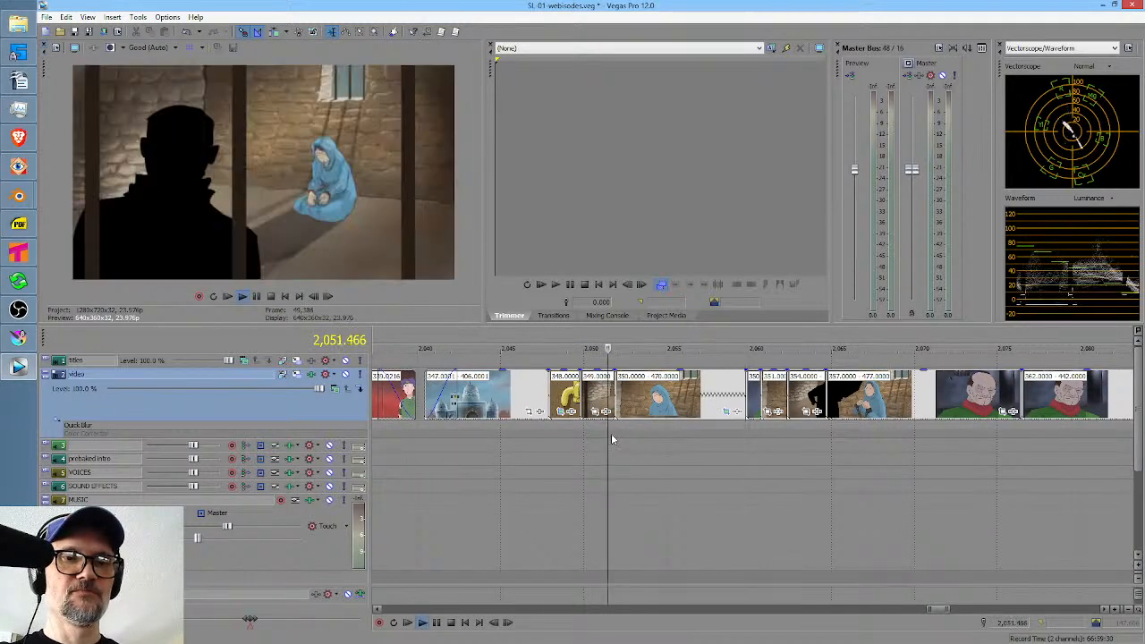
pyautogui.press('space')
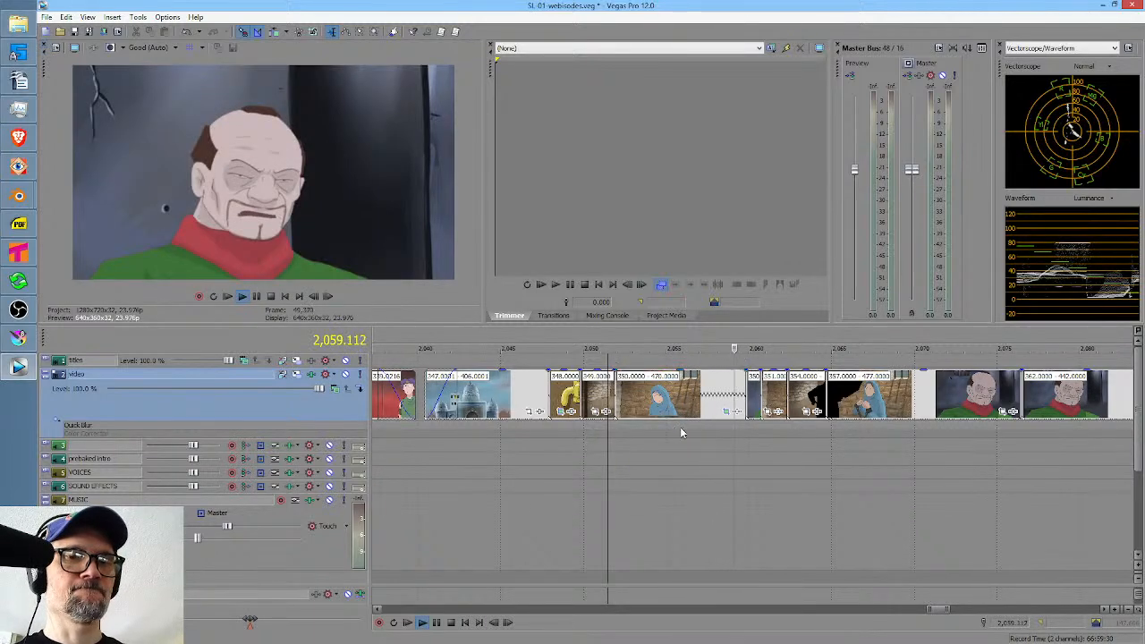
pyautogui.click(673, 398)
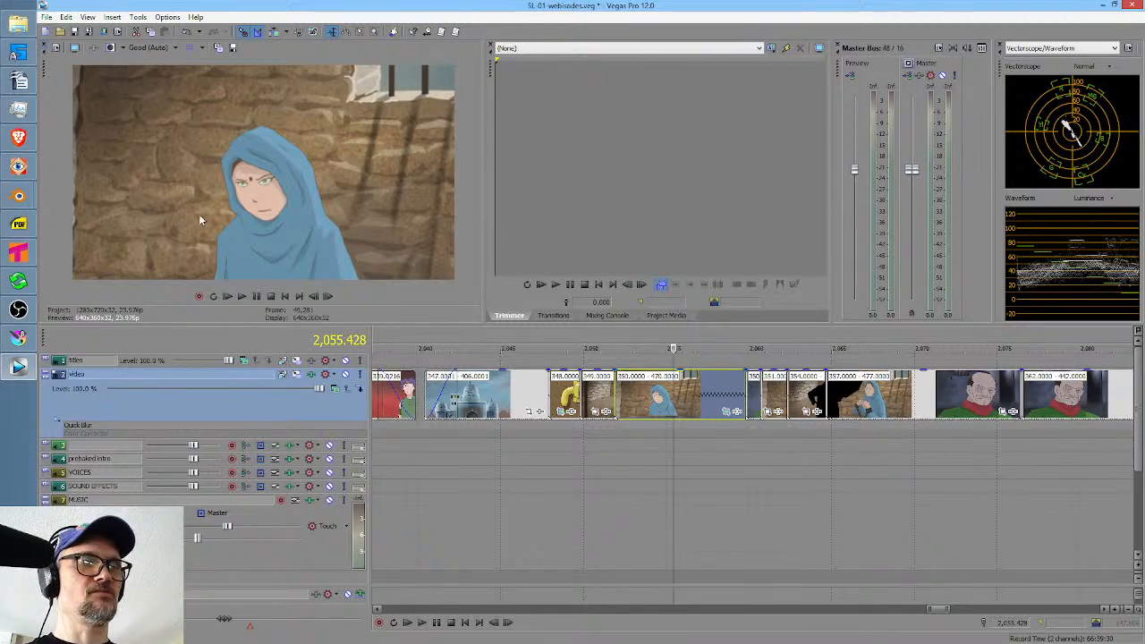
# Switch to Krita and close the storyboard.kra document.
pyautogui.click(18, 338)
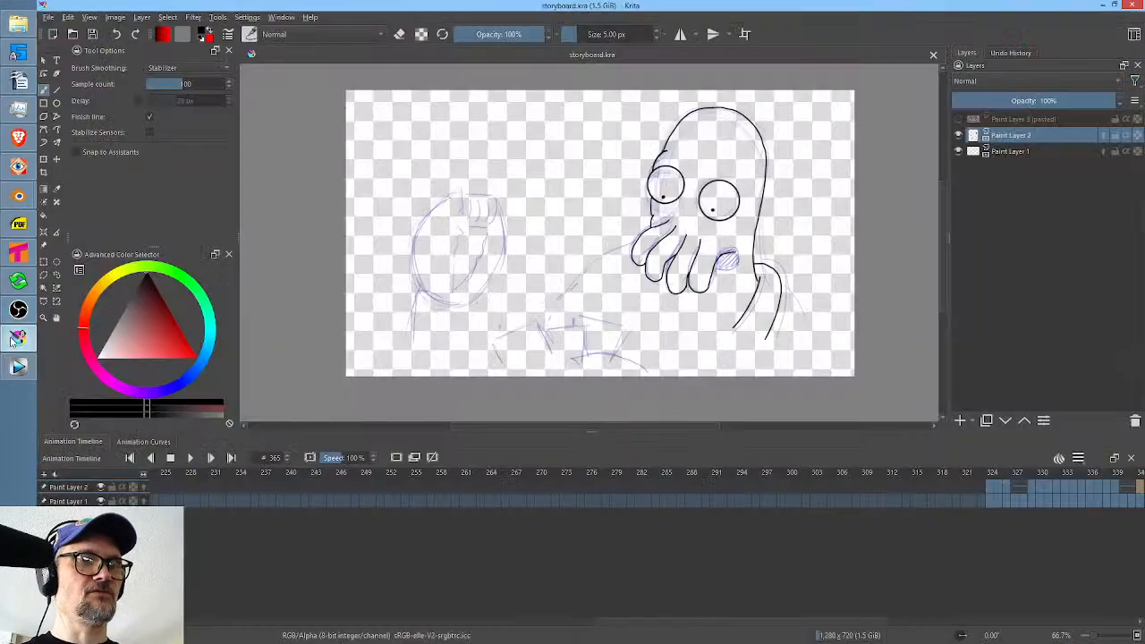
pyautogui.click(933, 55)
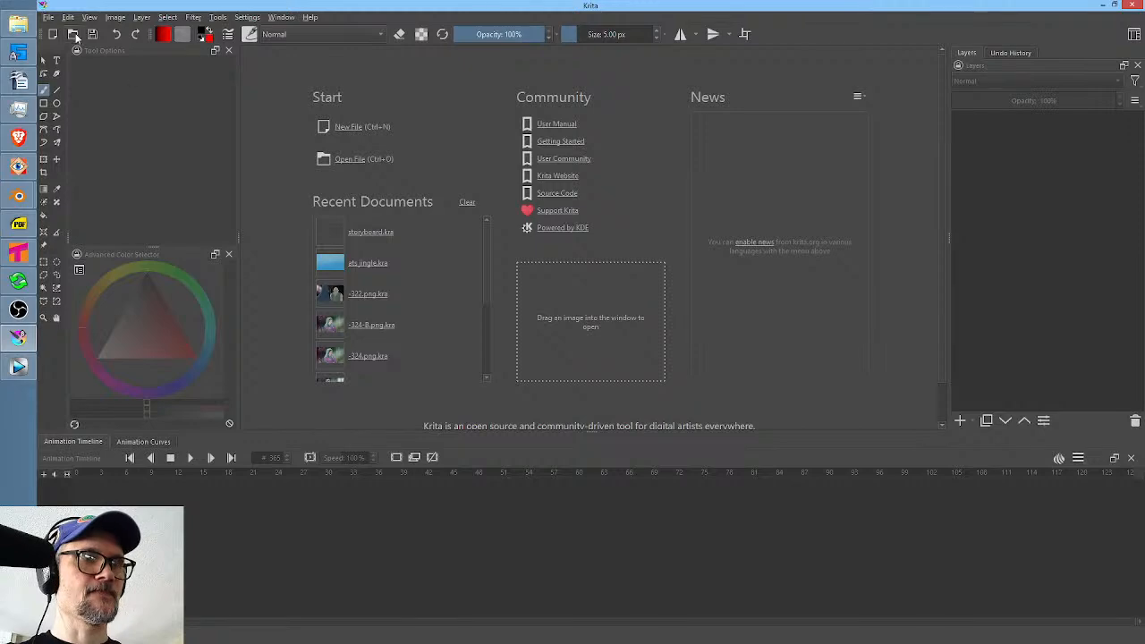
# Browse to the scenes folder of the SL project under ANIME for opening an image.
pyautogui.click(73, 34)
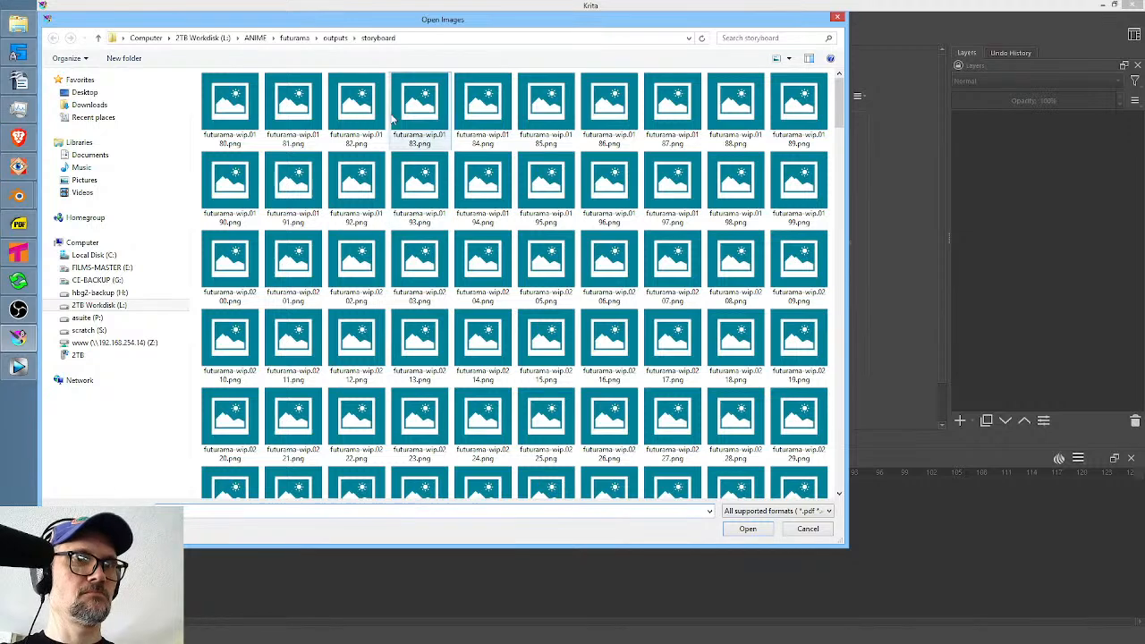
pyautogui.click(257, 39)
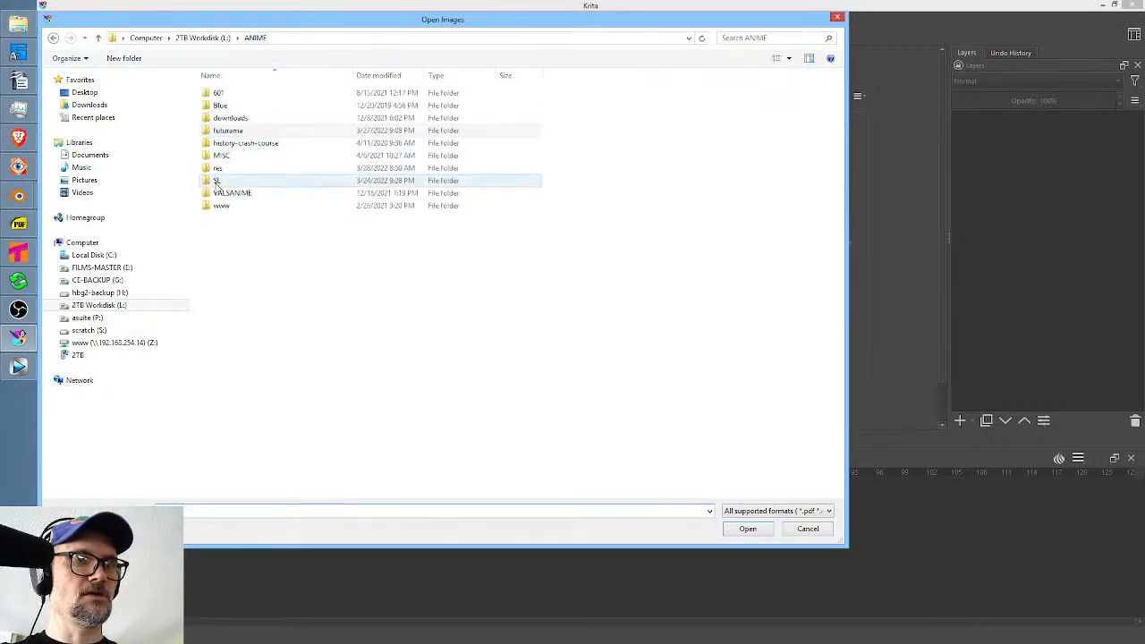
pyautogui.doubleClick(217, 180)
pyautogui.doubleClick(224, 381)
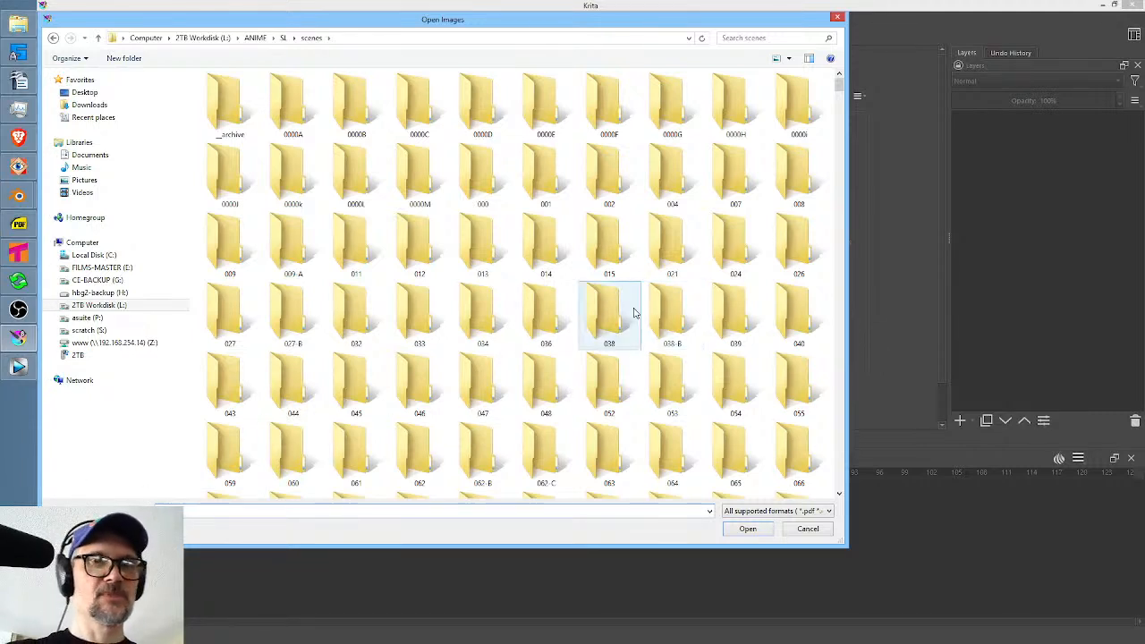
# Switch to Tahoma2D and load scene 350.tnz from the SL project's scenes folder.
pyautogui.click(19, 253)
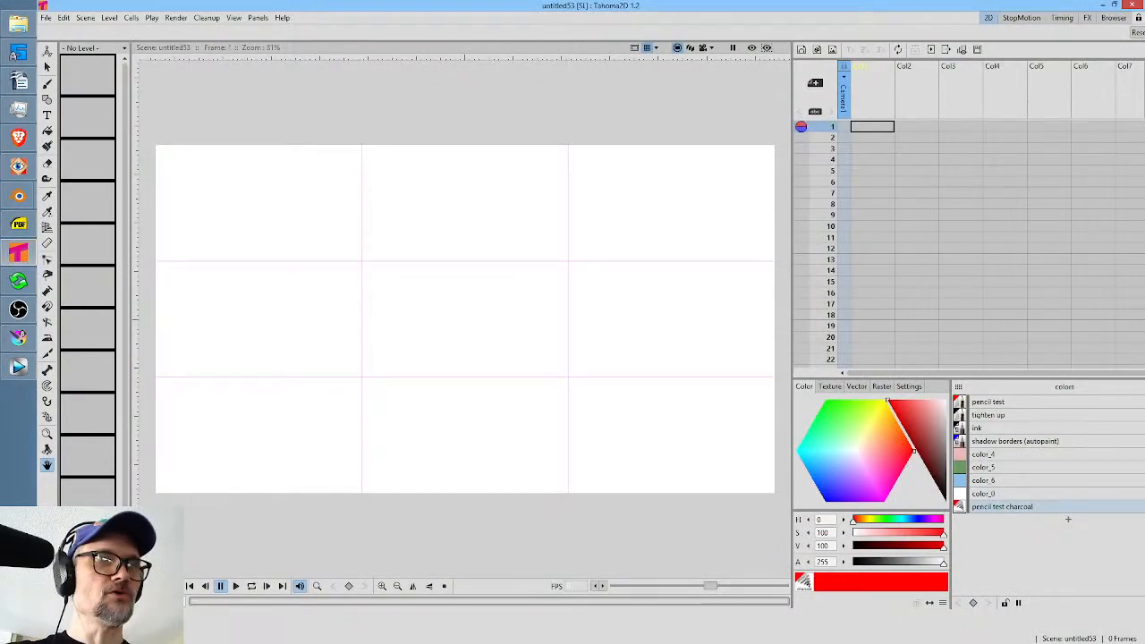
pyautogui.click(45, 17)
pyautogui.press('Escape')
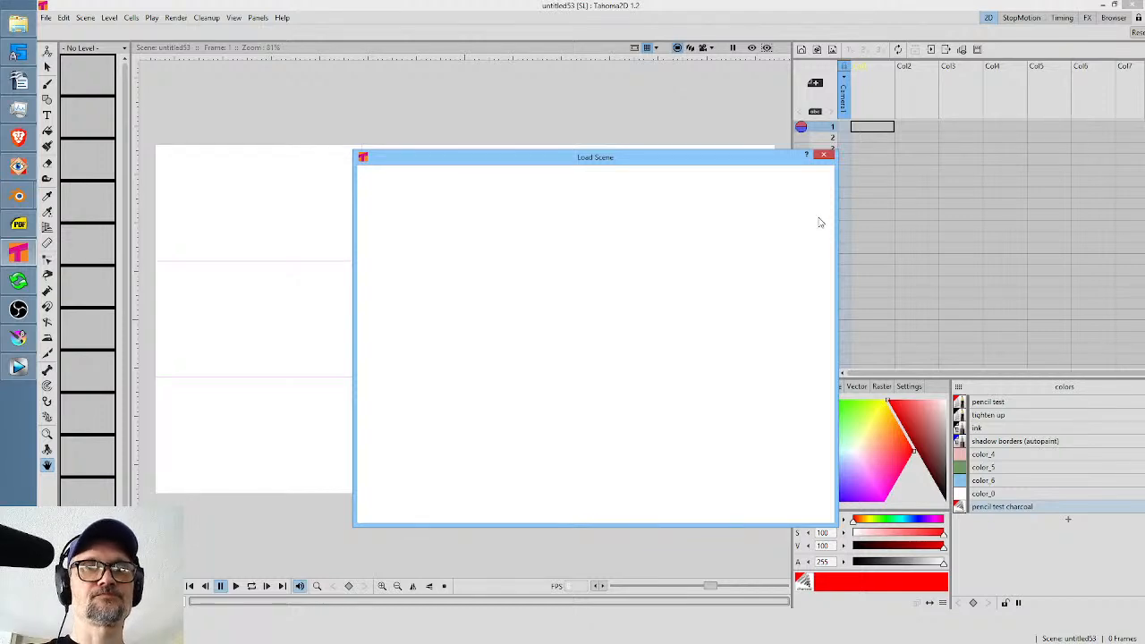
pyautogui.moveTo(828, 211); pyautogui.dragTo(833, 406)
pyautogui.scroll(-2, 697, 291)
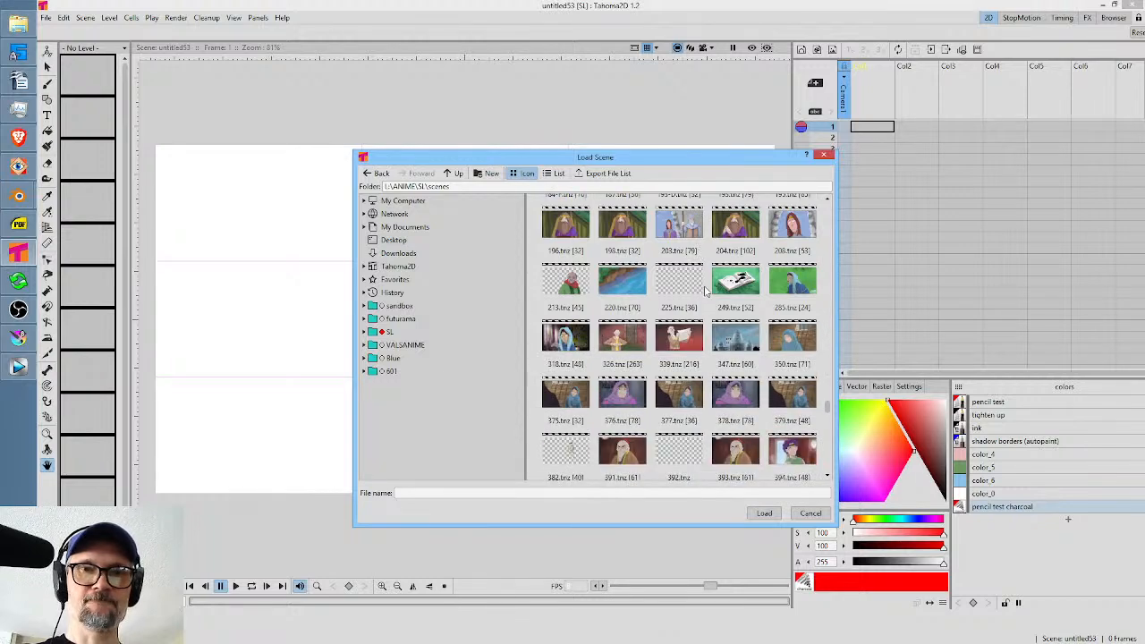
pyautogui.click(793, 336)
pyautogui.doubleClick(790, 329)
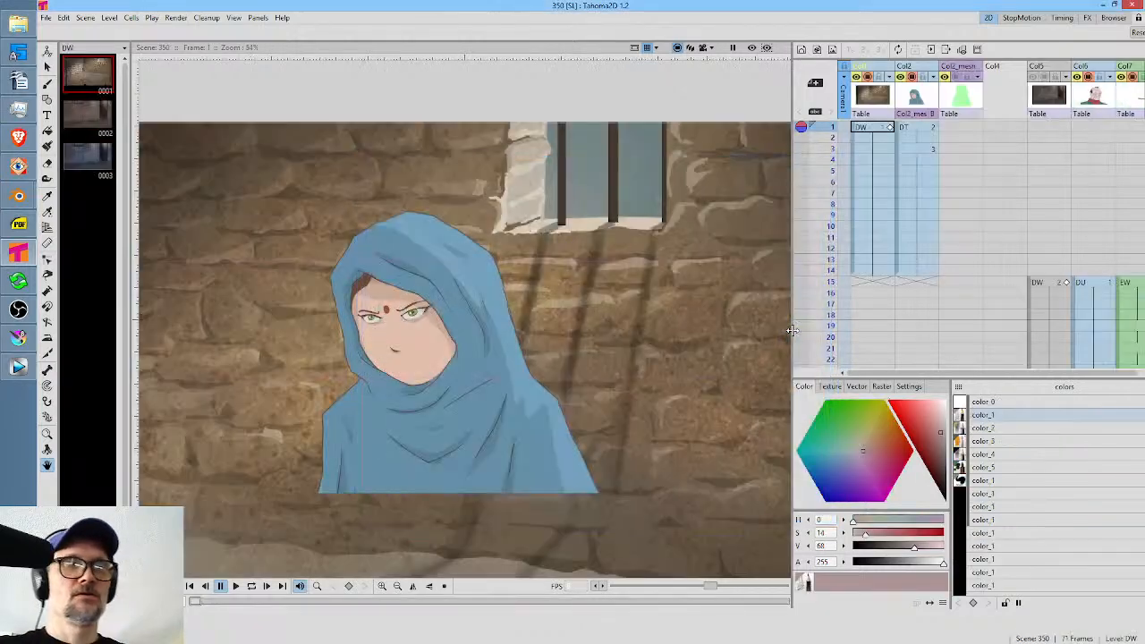
# Show the scene through the camera view and play the animation in a loop, stopping it after the head turn.
pyautogui.click(703, 48)
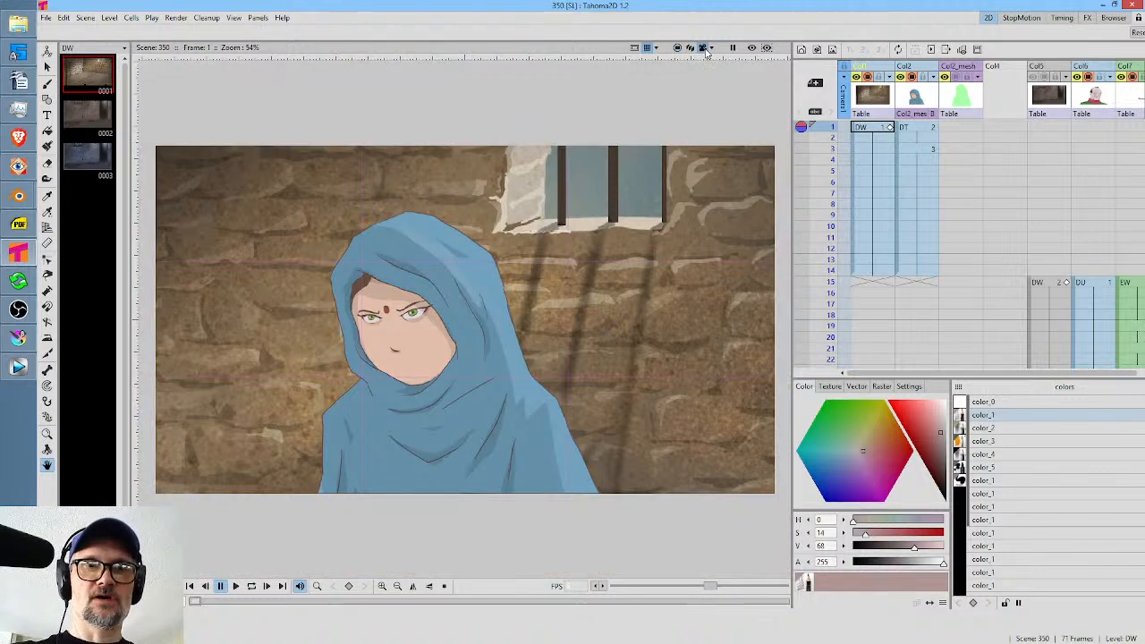
pyautogui.press('l')
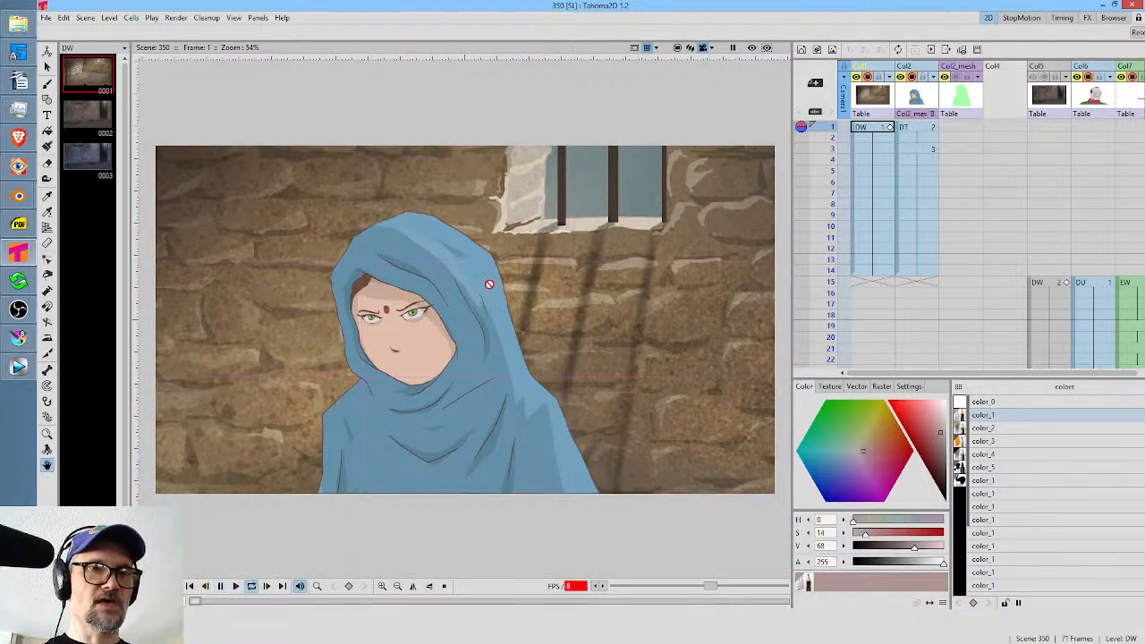
pyautogui.press('l')
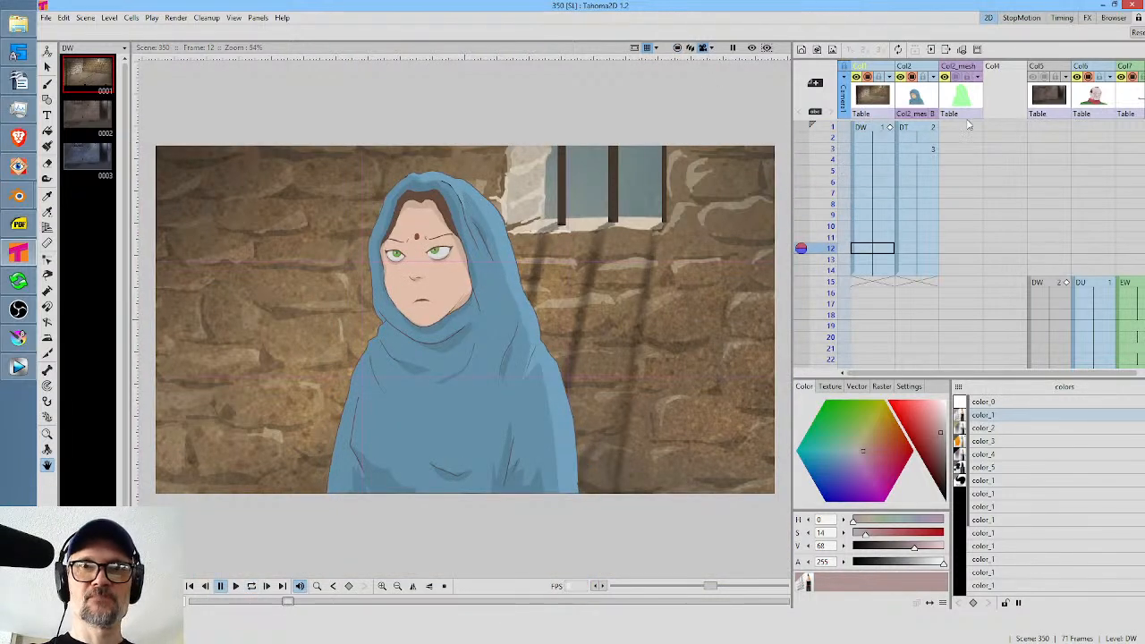
# Select the frame 2 cell of Col2 and hide the Col1 brick wall background in the camera stand.
pyautogui.click(914, 128)
pyautogui.click(917, 138)
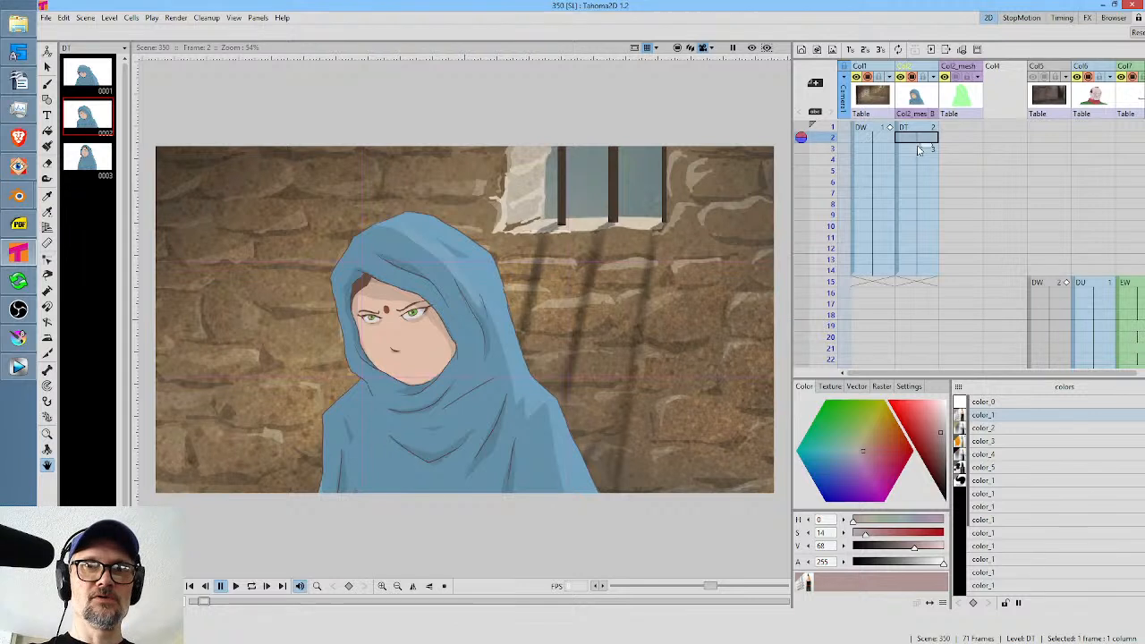
pyautogui.click(868, 78)
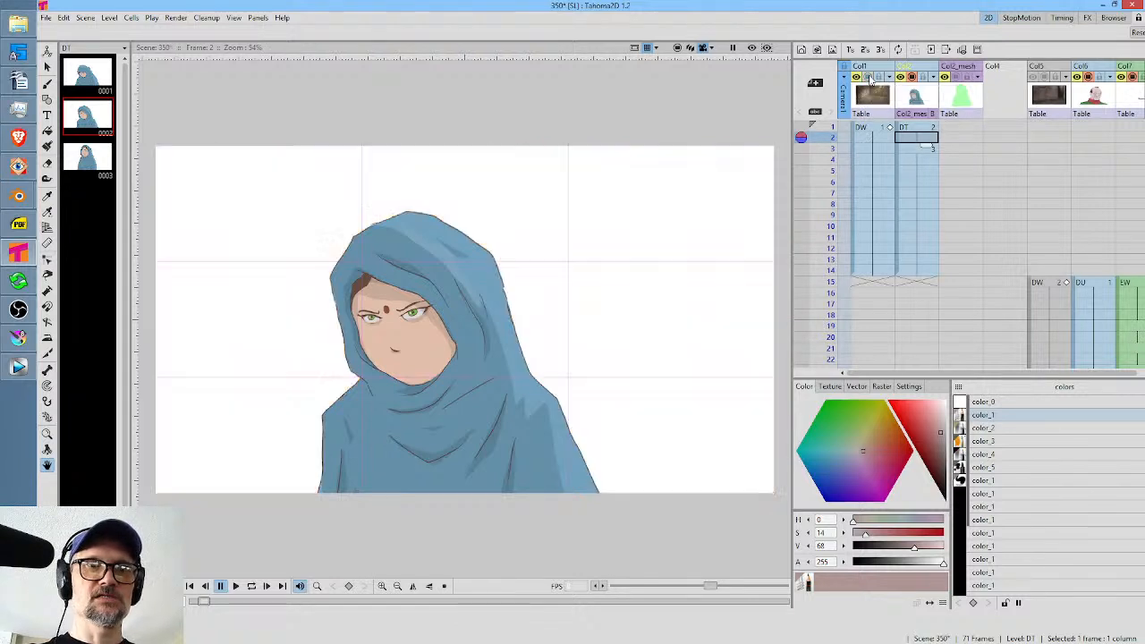
# Compare the first three cells of Col2, return to frame 2, and save scene 350.
pyautogui.click(925, 128)
pyautogui.click(921, 148)
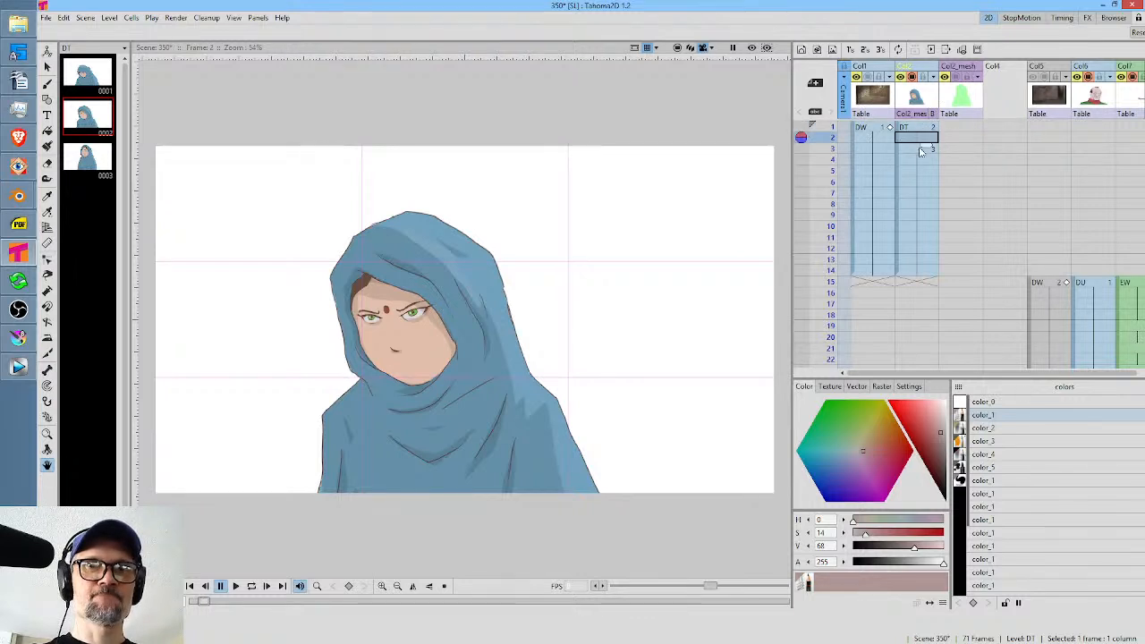
pyautogui.click(922, 139)
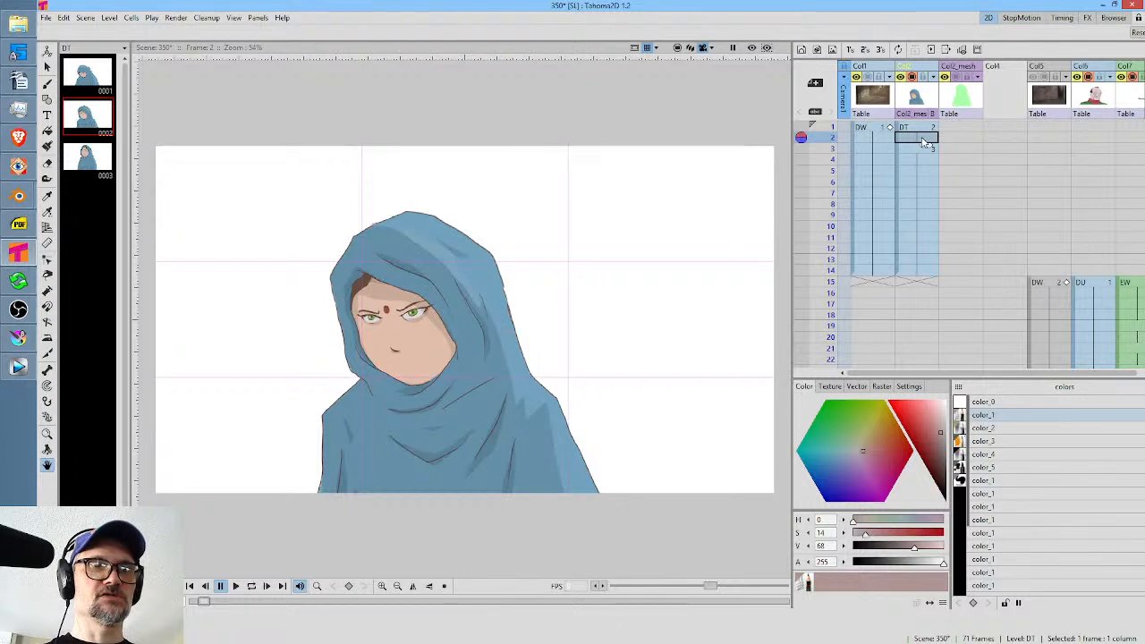
pyautogui.hotkey('ctrl', 's')
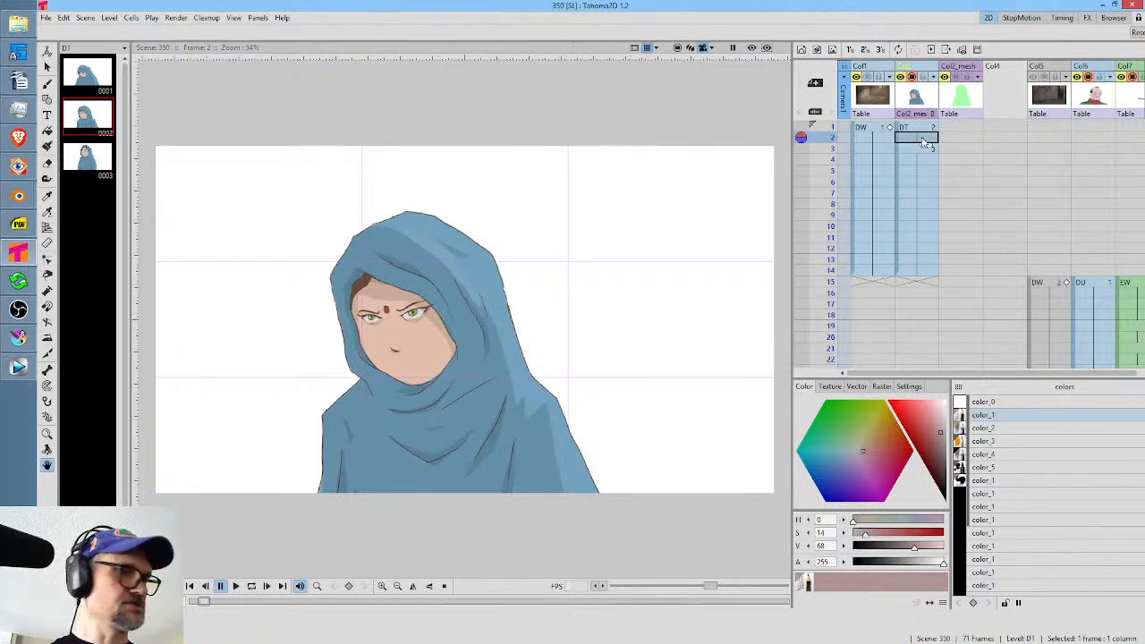
# Create a new drawing in the frame 2 cell of Col2 with the Brush and scribble a faint test stroke using color_1.
pyautogui.press('b')
pyautogui.click(575, 513)
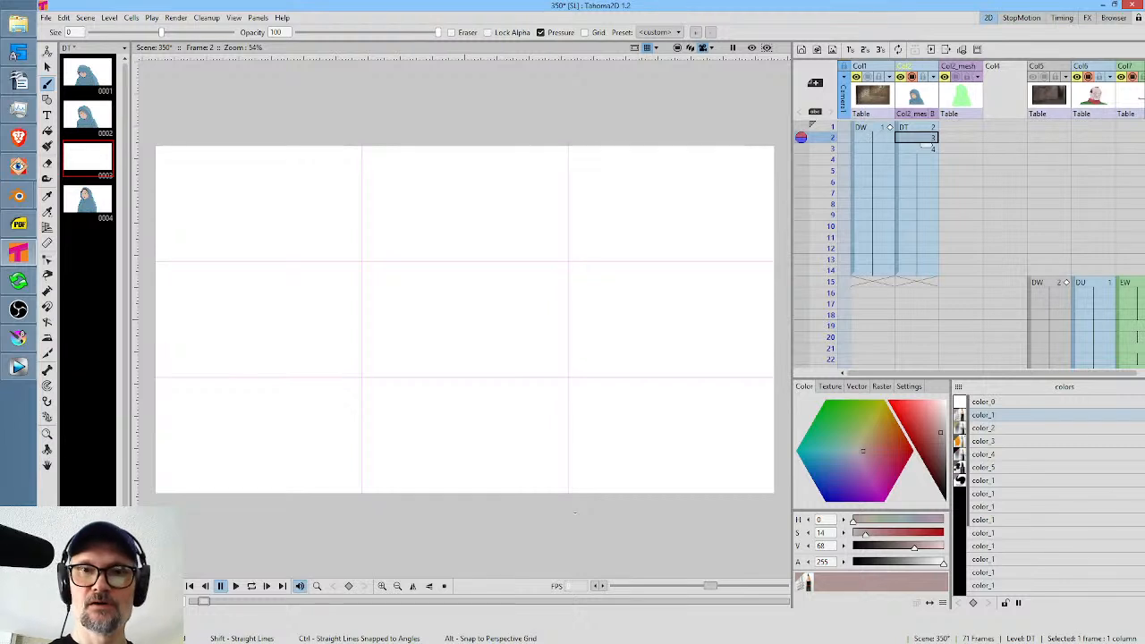
pyautogui.click(999, 417)
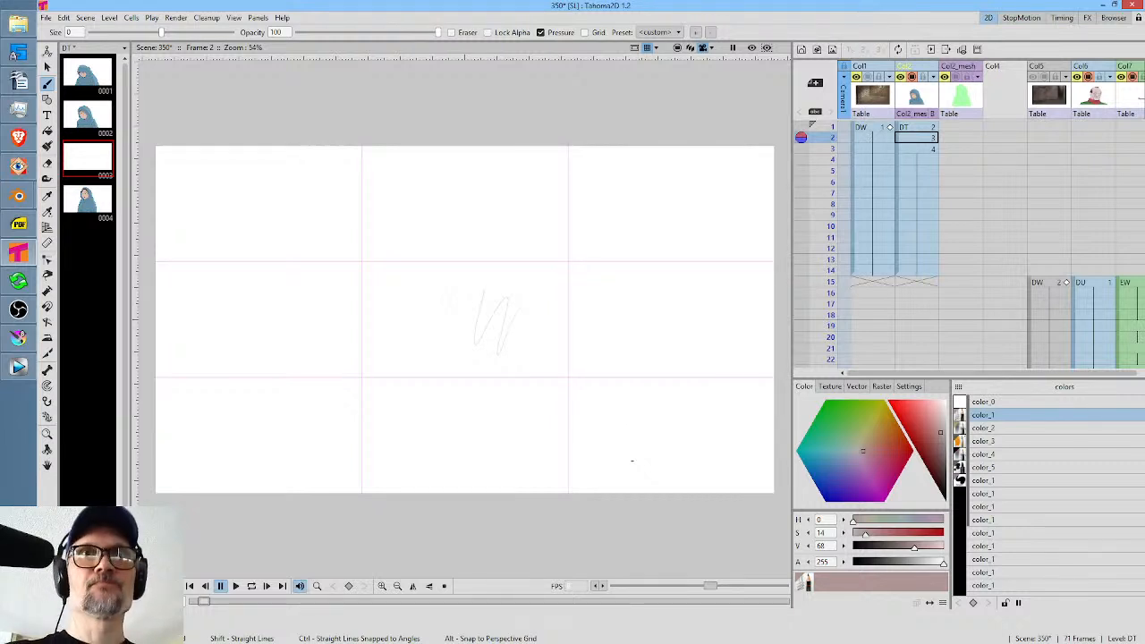
# Give color_2 a raster brush style from My Favorites and make it black, comparing it with color_1 in the palette.
pyautogui.click(993, 429)
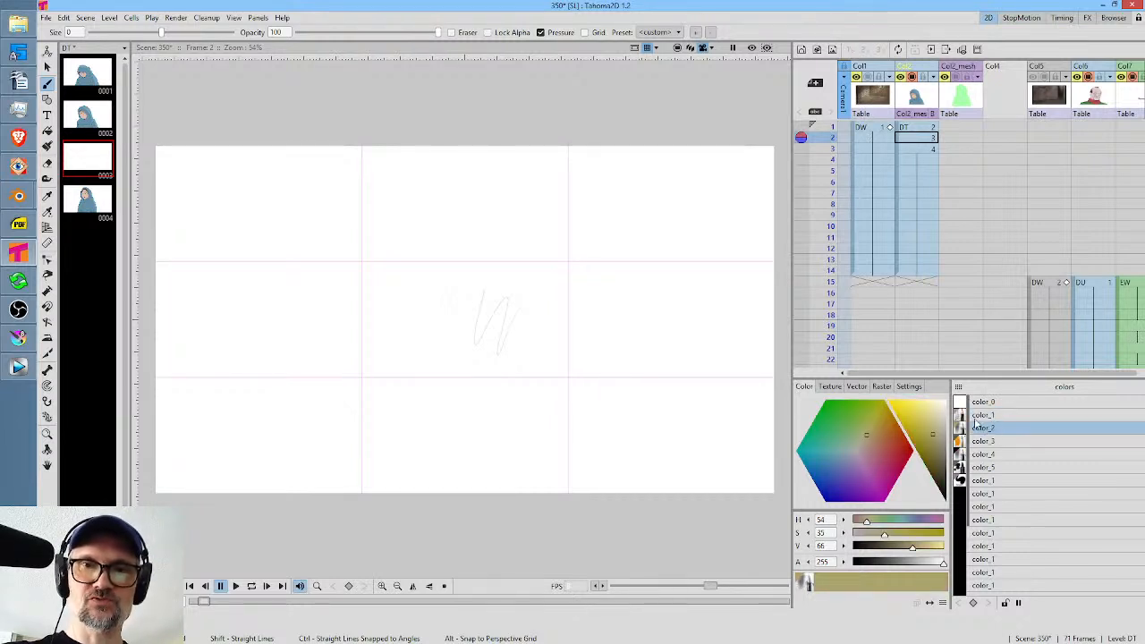
pyautogui.click(884, 387)
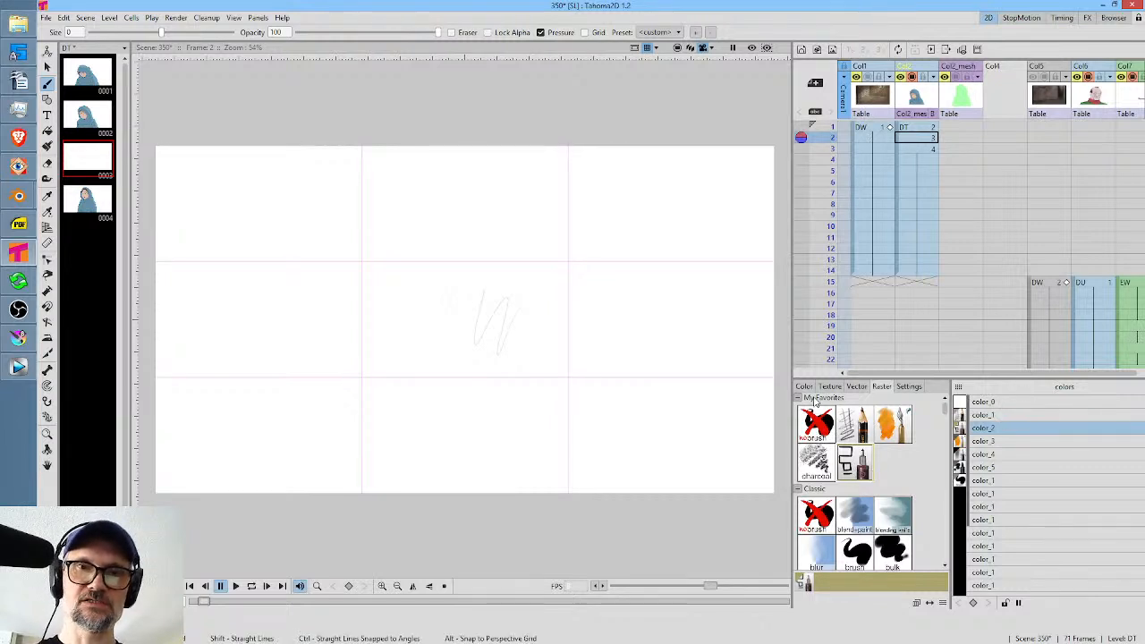
pyautogui.click(807, 383)
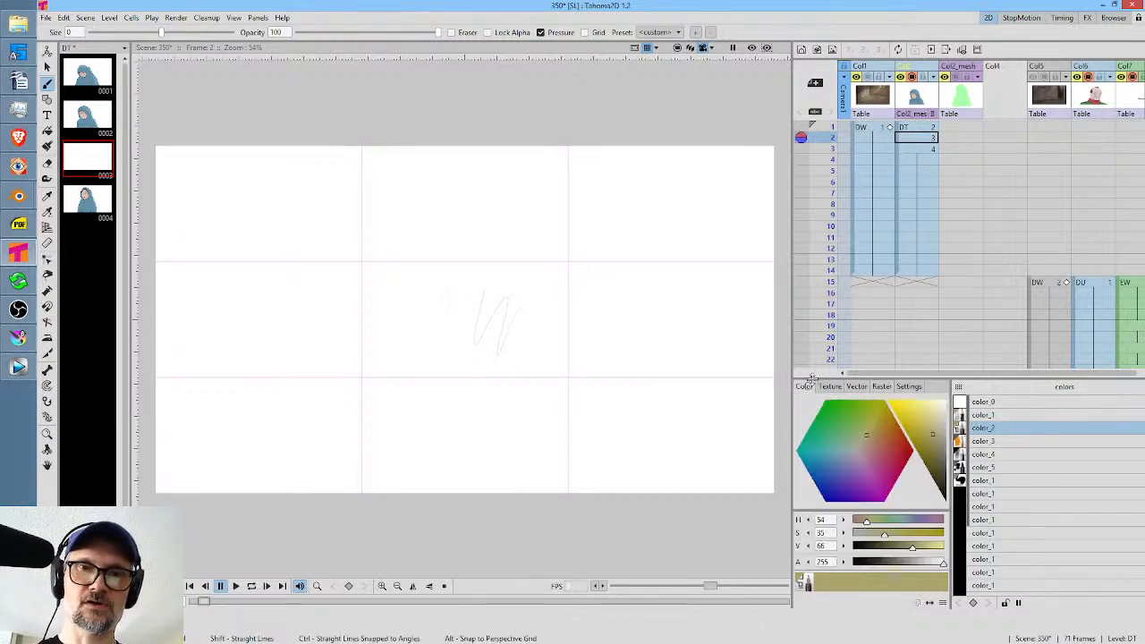
pyautogui.click(999, 416)
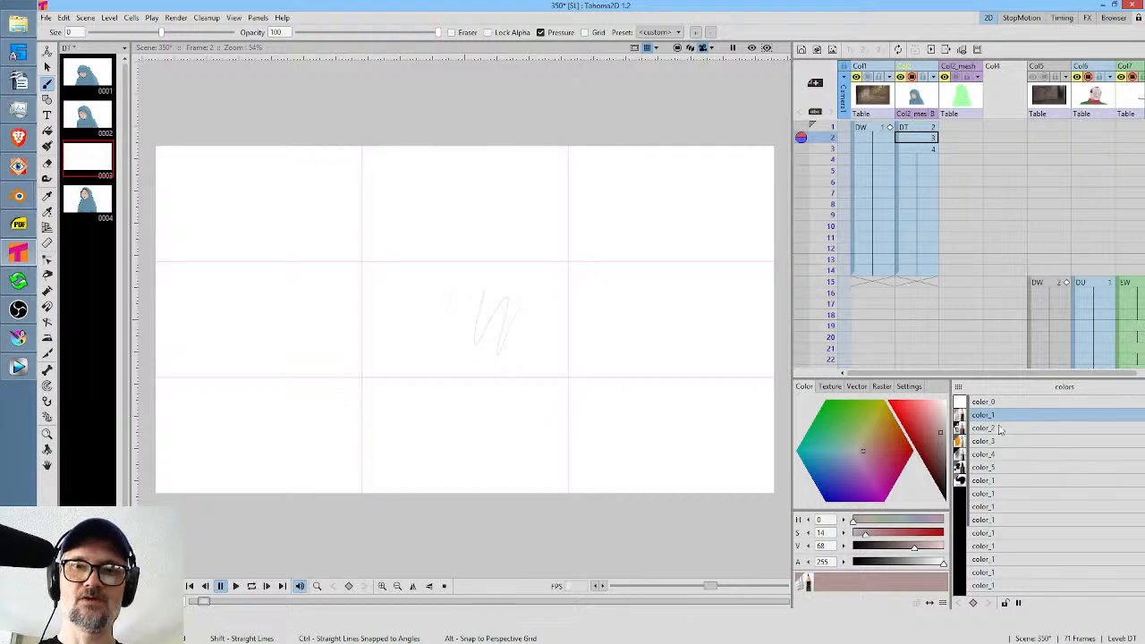
pyautogui.click(1000, 428)
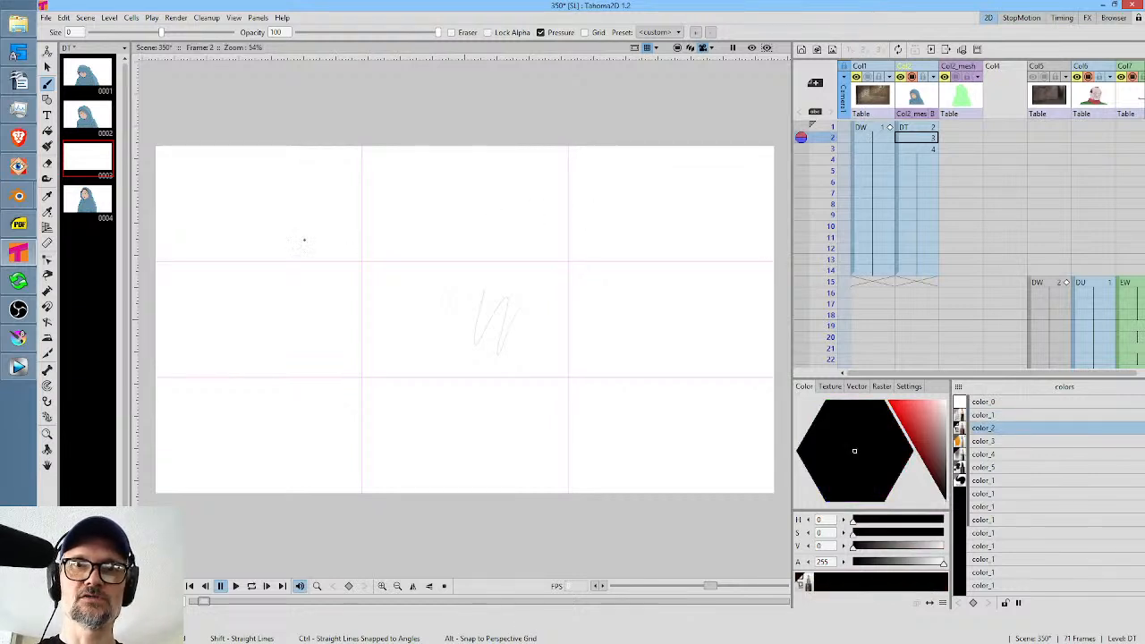
# View the frame 3 drawing of Col2 and the character's pose near the start of the Col2_mesh deformation.
pyautogui.click(926, 151)
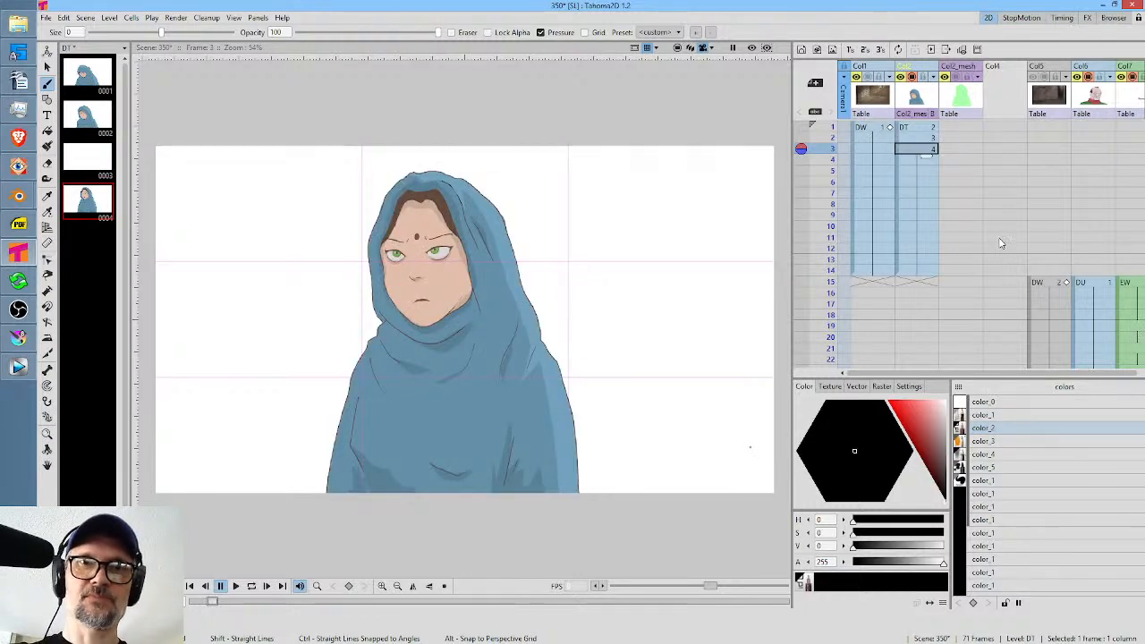
pyautogui.scroll(-10, 843, 215)
pyautogui.scroll(3, 841, 207)
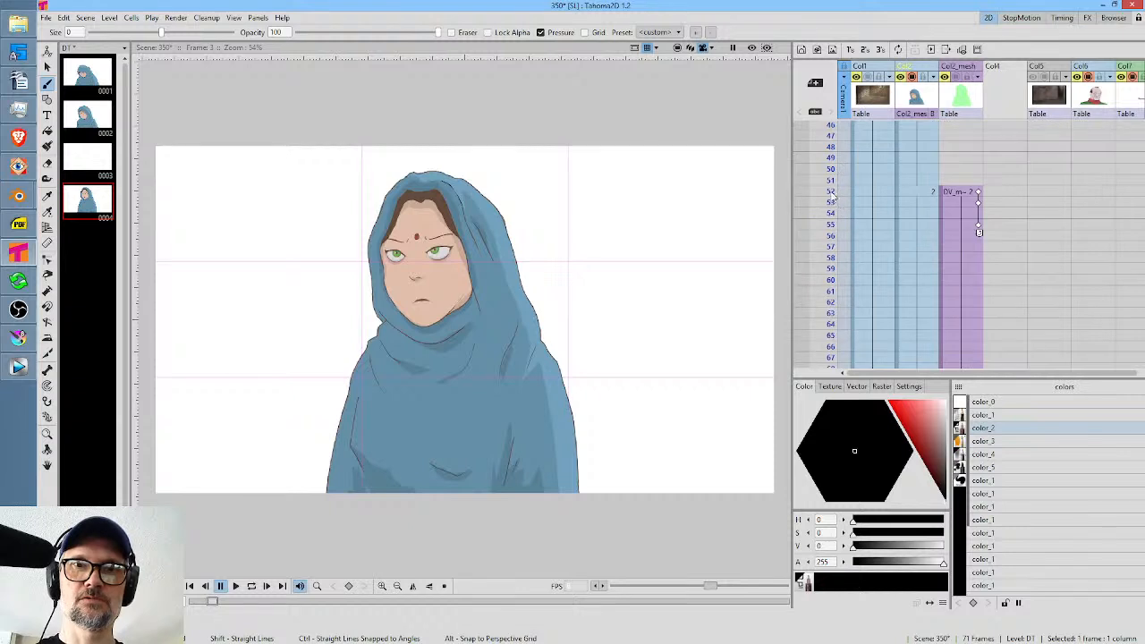
pyautogui.click(823, 166)
pyautogui.scroll(10, 922, 134)
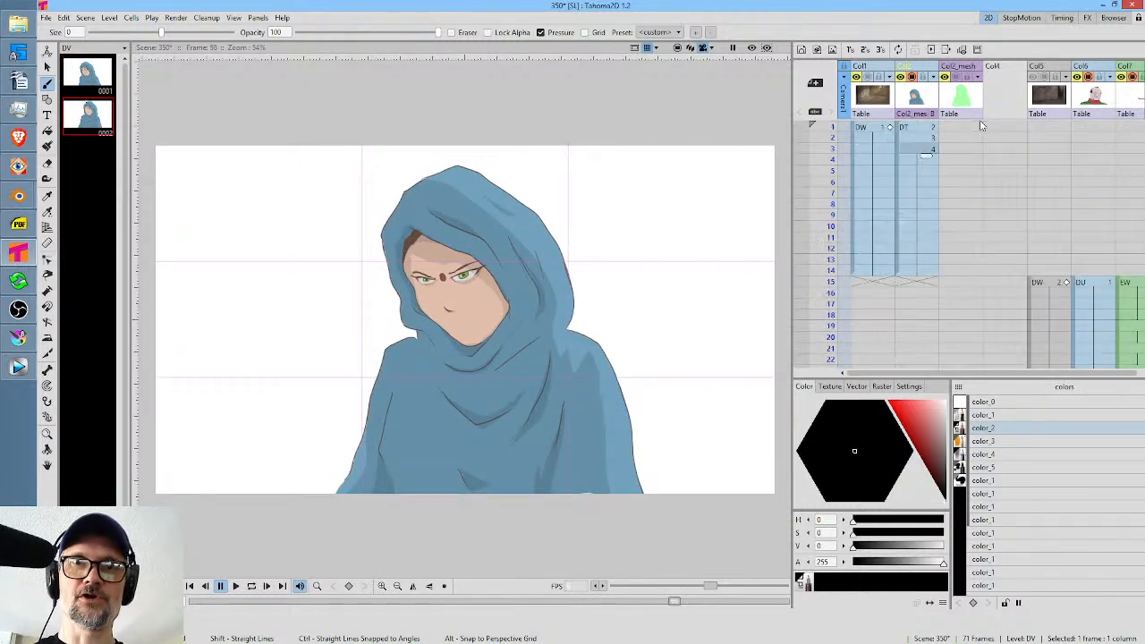
# Scribble a black color_2 stroke beside the faint one in the frame 2 drawing of Col2.
pyautogui.click(924, 129)
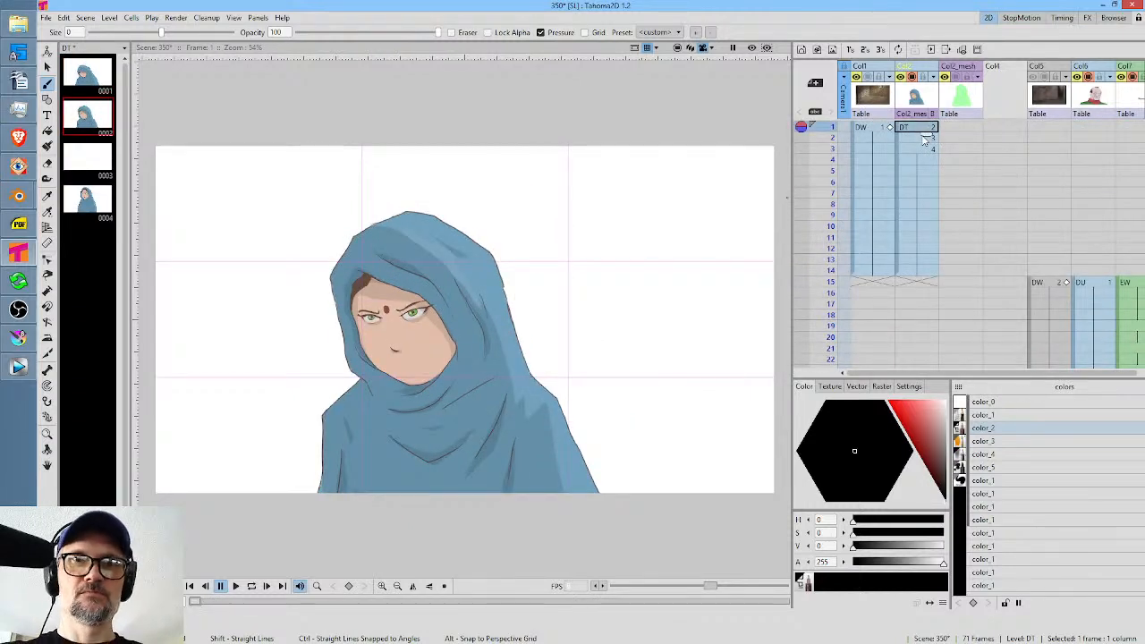
pyautogui.click(924, 137)
pyautogui.moveTo(520, 279)
pyautogui.mouseDown()
pyautogui.moveTo(501, 331)
pyautogui.moveTo(551, 343)
pyautogui.mouseUp()
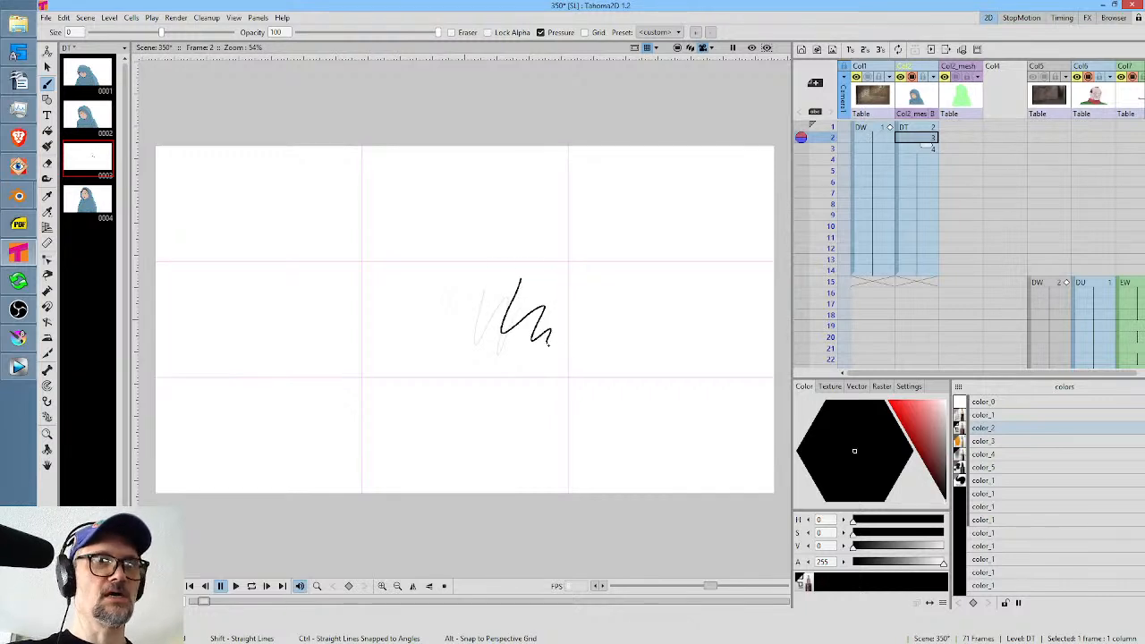
# Flip between frames 1 and 2 of Col2 to compare the finished character drawing with the test strokes.
pyautogui.click(929, 129)
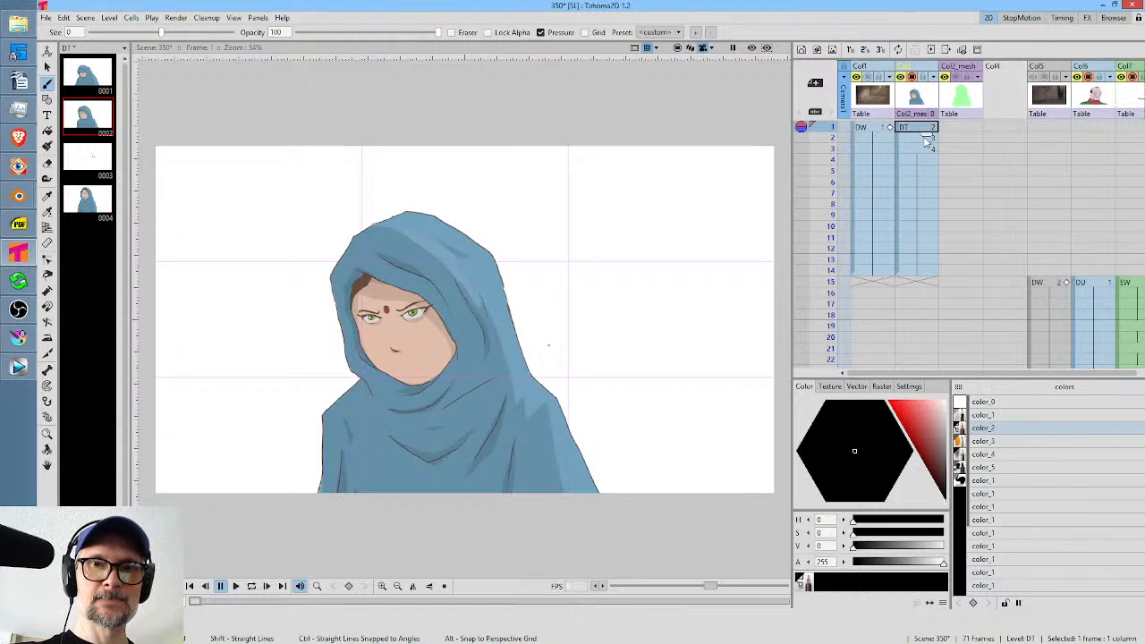
pyautogui.click(926, 139)
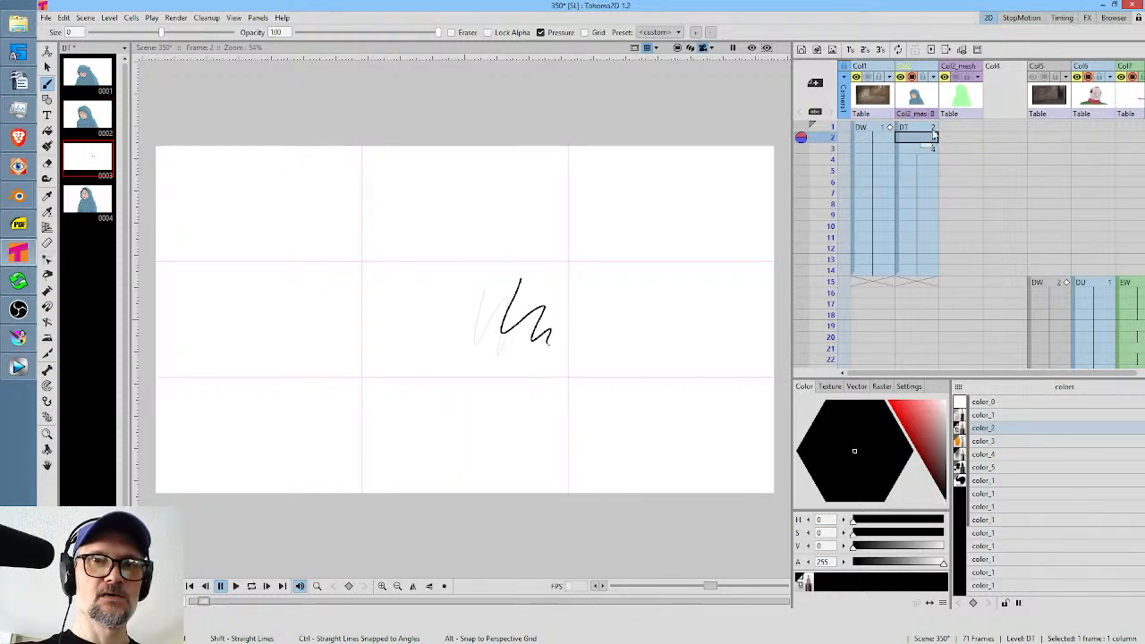
pyautogui.click(930, 129)
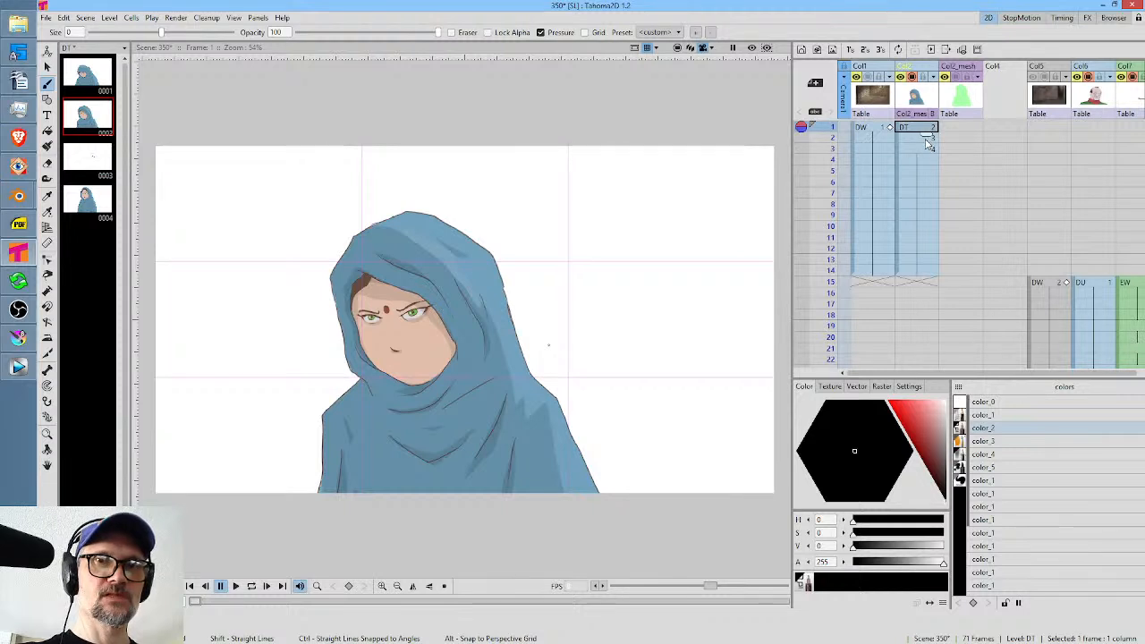
pyautogui.click(927, 139)
# Set color_2 to a dull red with S 44 and V 63, draw a squiggle beside the others, and darken it to V 33.
pyautogui.moveTo(946, 472)
pyautogui.mouseDown()
pyautogui.moveTo(945, 442)
pyautogui.moveTo(946, 461)
pyautogui.moveTo(930, 436)
pyautogui.mouseUp()
pyautogui.moveTo(646, 271)
pyautogui.mouseDown()
pyautogui.moveTo(630, 356)
pyautogui.moveTo(660, 374)
pyautogui.mouseUp()
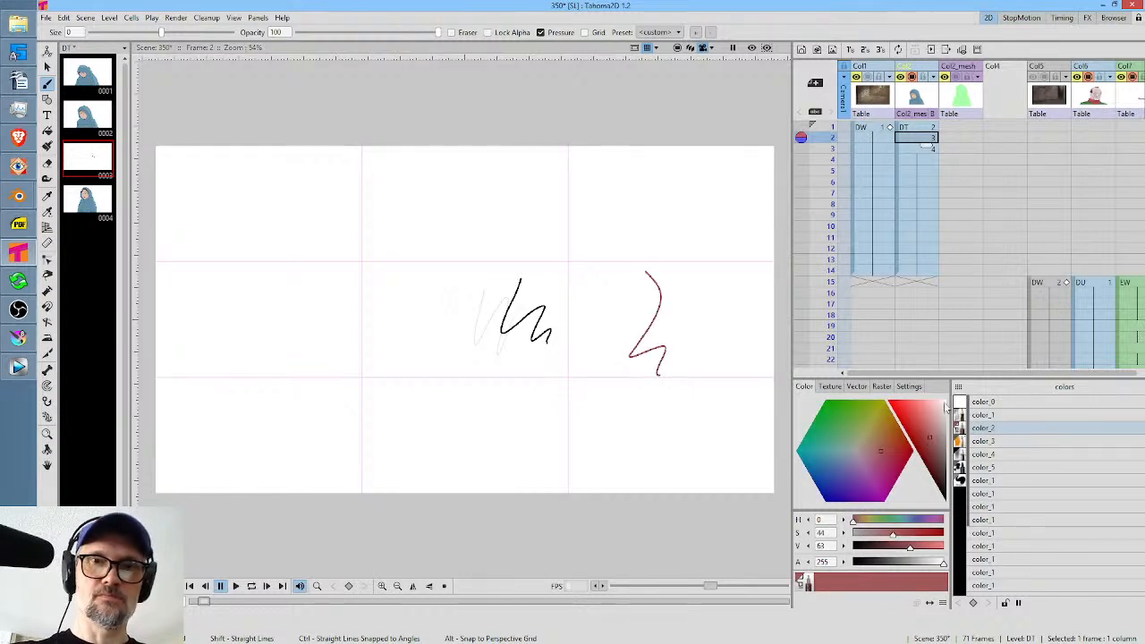
pyautogui.moveTo(931, 435)
pyautogui.mouseDown()
pyautogui.moveTo(923, 412)
pyautogui.moveTo(940, 442)
pyautogui.moveTo(936, 422)
pyautogui.moveTo(940, 471)
pyautogui.mouseUp()
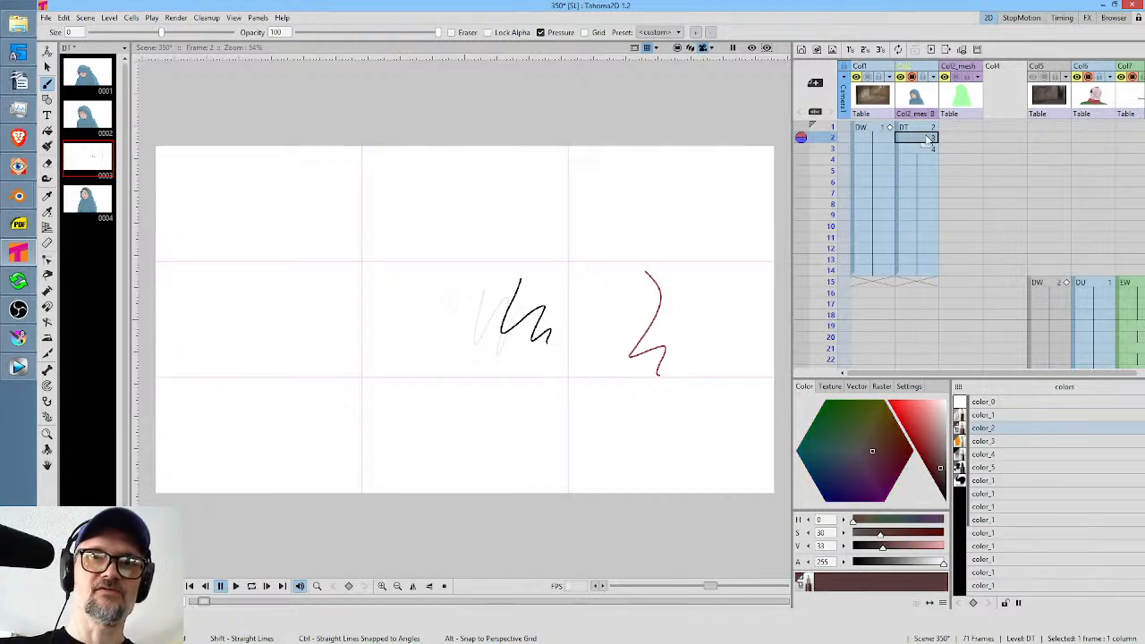
# Select color_1 and erase all the test strokes from the frame 2 drawing of Col2 with the Eraser at size 188.
pyautogui.click(993, 416)
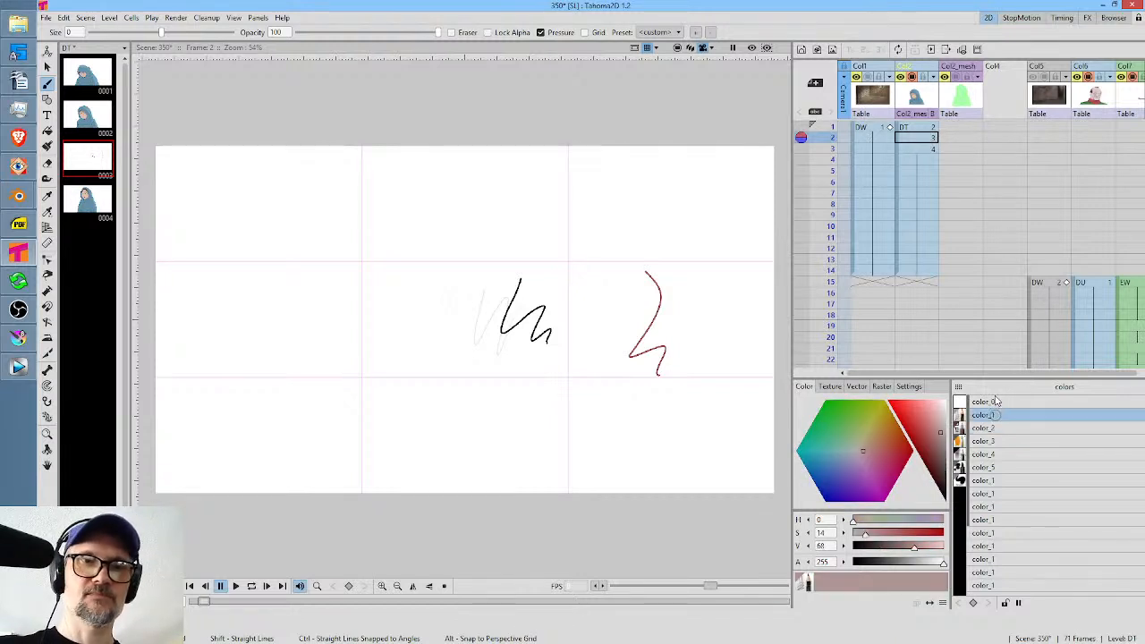
pyautogui.press('a')
pyautogui.moveTo(666, 206)
pyautogui.mouseDown()
pyautogui.moveTo(590, 188)
pyautogui.moveTo(536, 474)
pyautogui.moveTo(684, 208)
pyautogui.mouseUp()
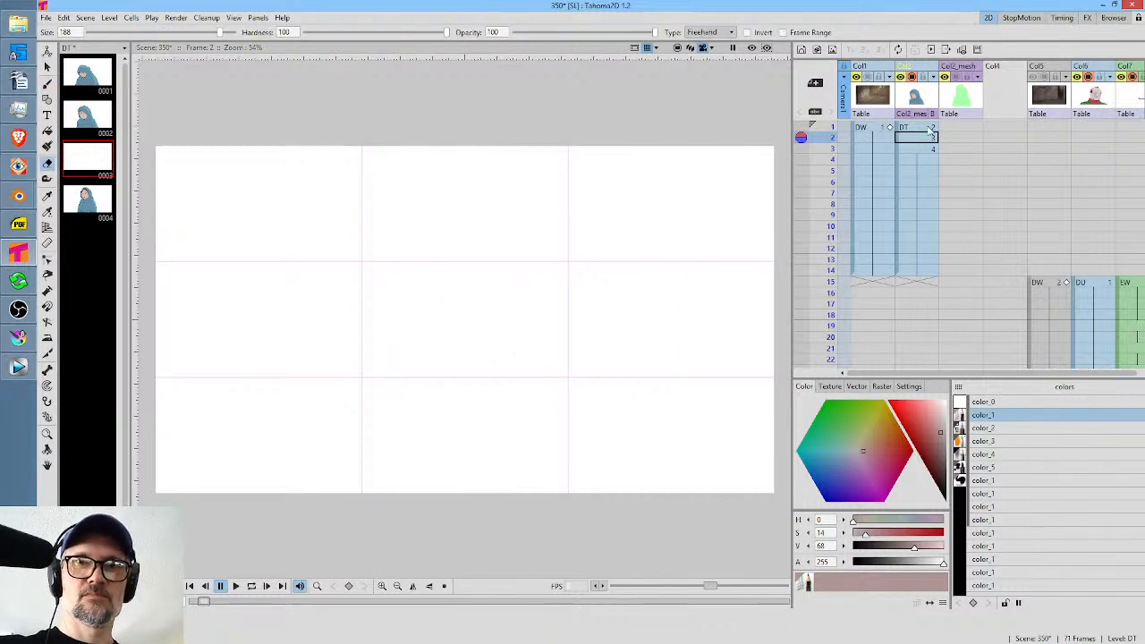
# Flip and scrub between the character drawing in frame 1 and the blank frame 2 with color_1 selected.
pyautogui.click(925, 127)
pyautogui.click(928, 137)
pyautogui.click(1000, 414)
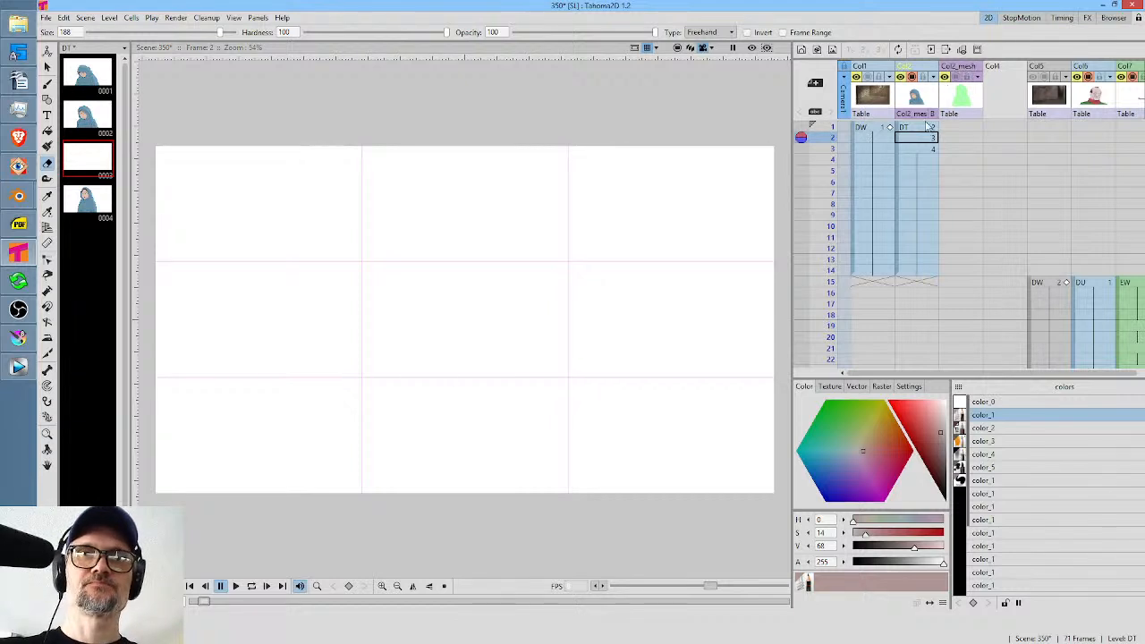
pyautogui.moveTo(831, 130)
pyautogui.mouseDown()
pyautogui.moveTo(831, 181)
pyautogui.moveTo(831, 140)
pyautogui.mouseUp()
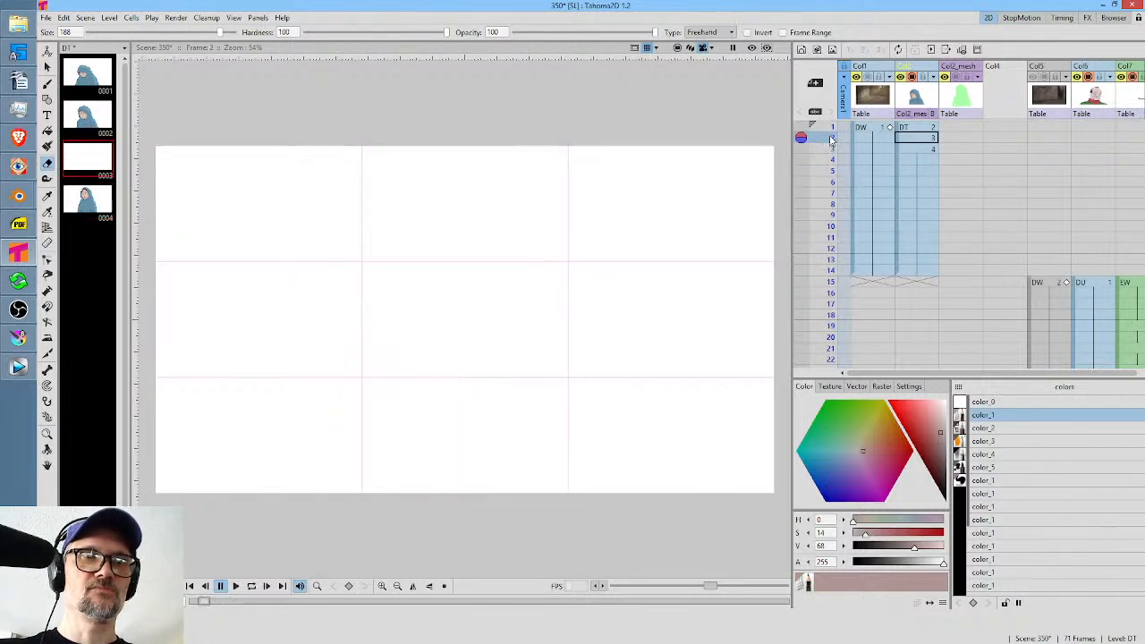
pyautogui.click(930, 128)
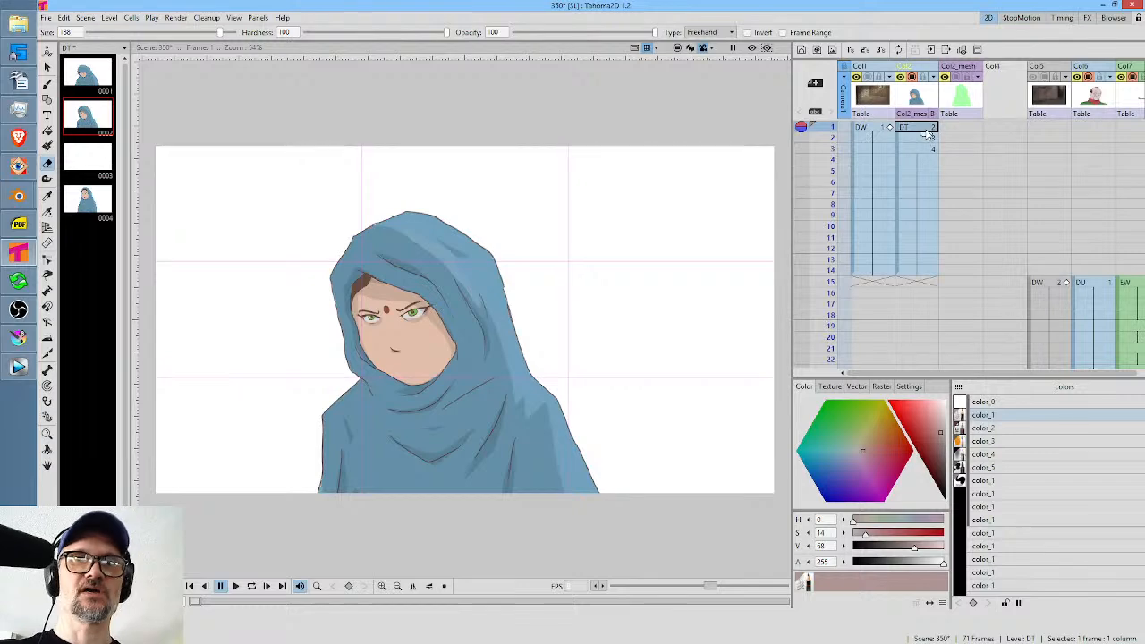
# Scrub to frame 57 of the mesh-deformed section, then play the animation in a loop and stop it at frame 63.
pyautogui.moveTo(967, 194); pyautogui.dragTo(986, 81)
pyautogui.moveTo(984, 276)
pyautogui.mouseDown()
pyautogui.moveTo(979, 27)
pyautogui.moveTo(979, 146)
pyautogui.mouseUp()
pyautogui.moveTo(832, 170)
pyautogui.mouseDown()
pyautogui.moveTo(828, 302)
pyautogui.moveTo(830, 214)
pyautogui.moveTo(828, 259)
pyautogui.mouseUp()
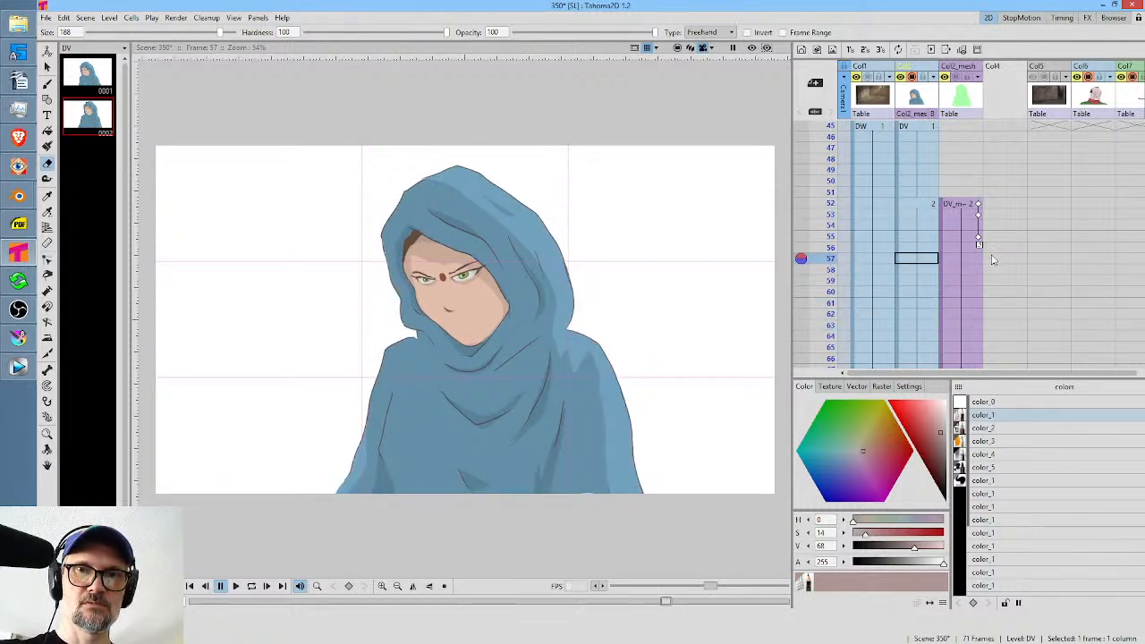
pyautogui.click(906, 126)
pyautogui.press('l')
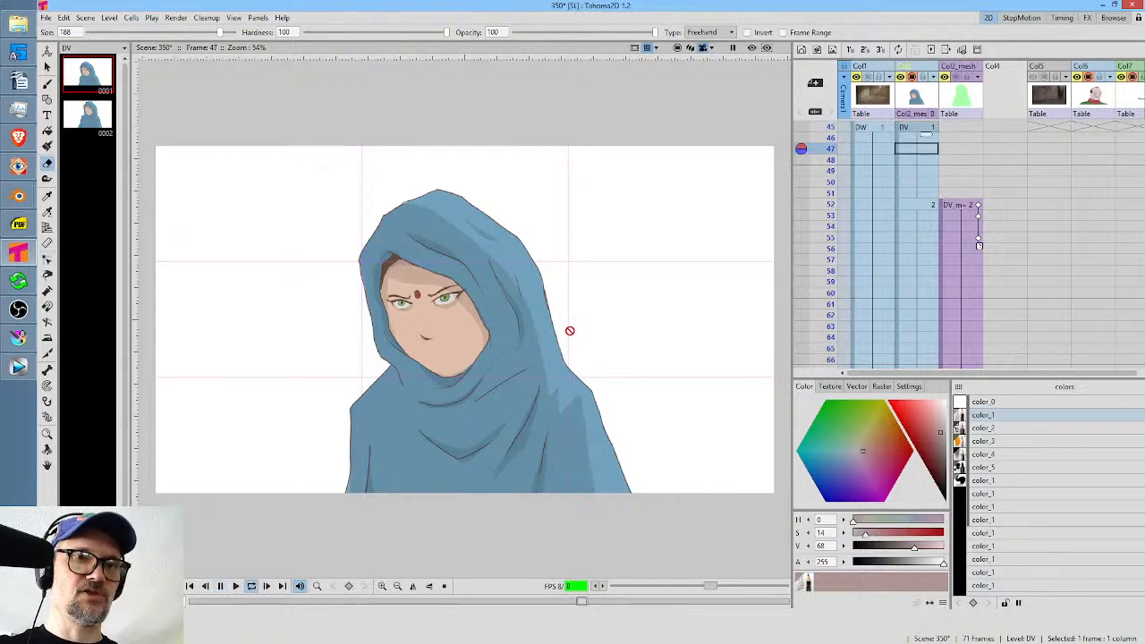
pyautogui.press('l')
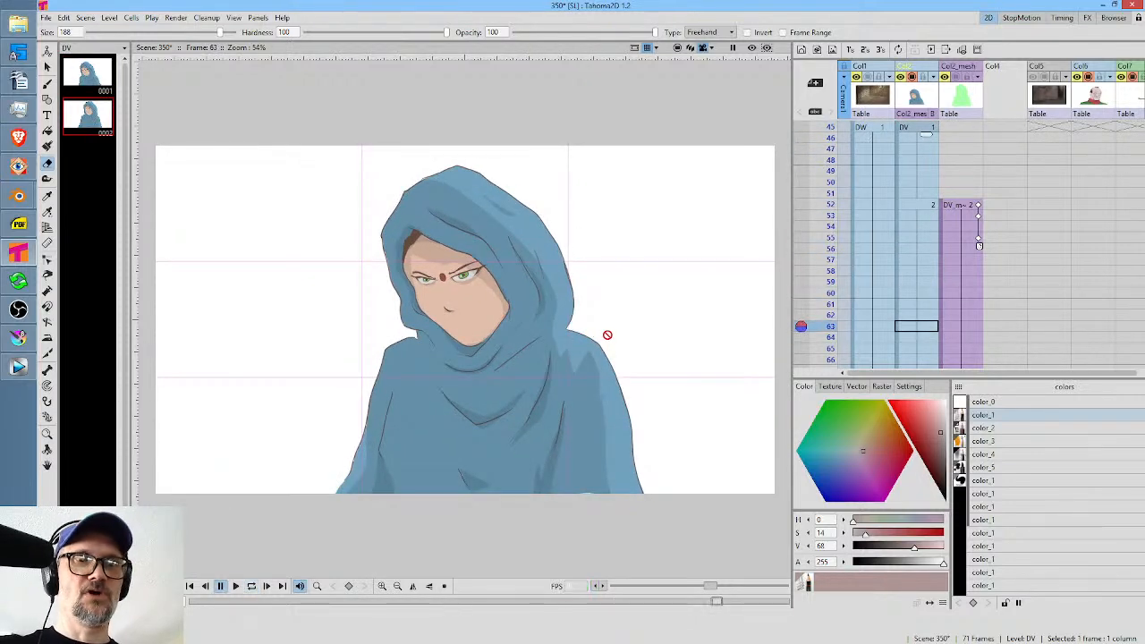
# Switch to Vegas Pro and mark a time range over the shot 350 clips on the webisode timeline for review.
pyautogui.click(18, 367)
pyautogui.click(630, 445)
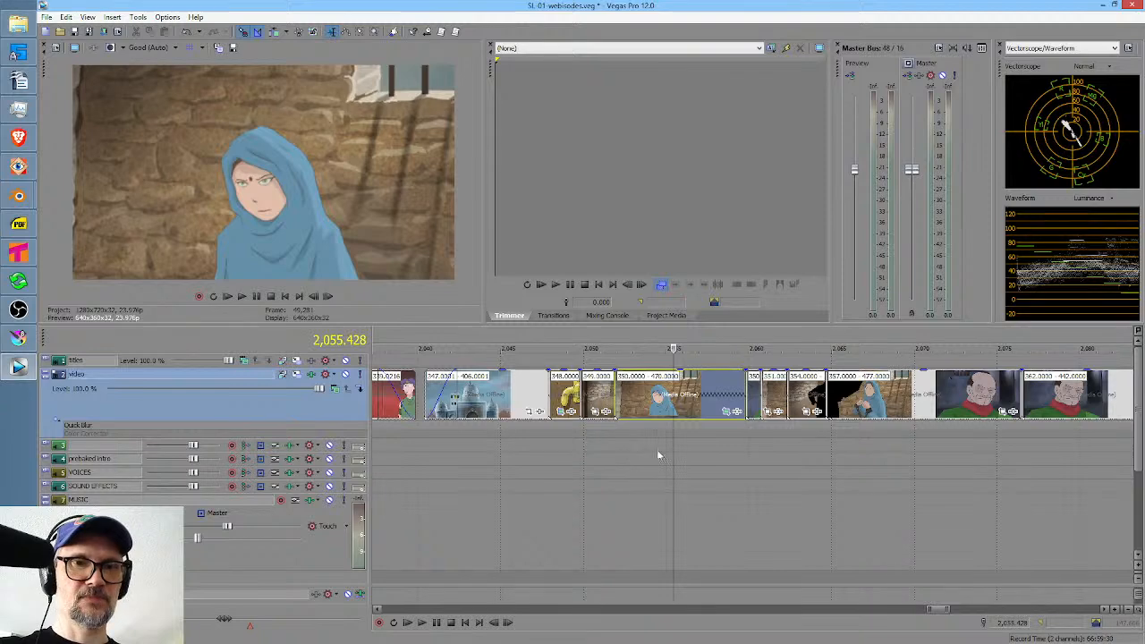
pyautogui.scroll(5, 685, 455)
pyautogui.moveTo(733, 453); pyautogui.dragTo(920, 449)
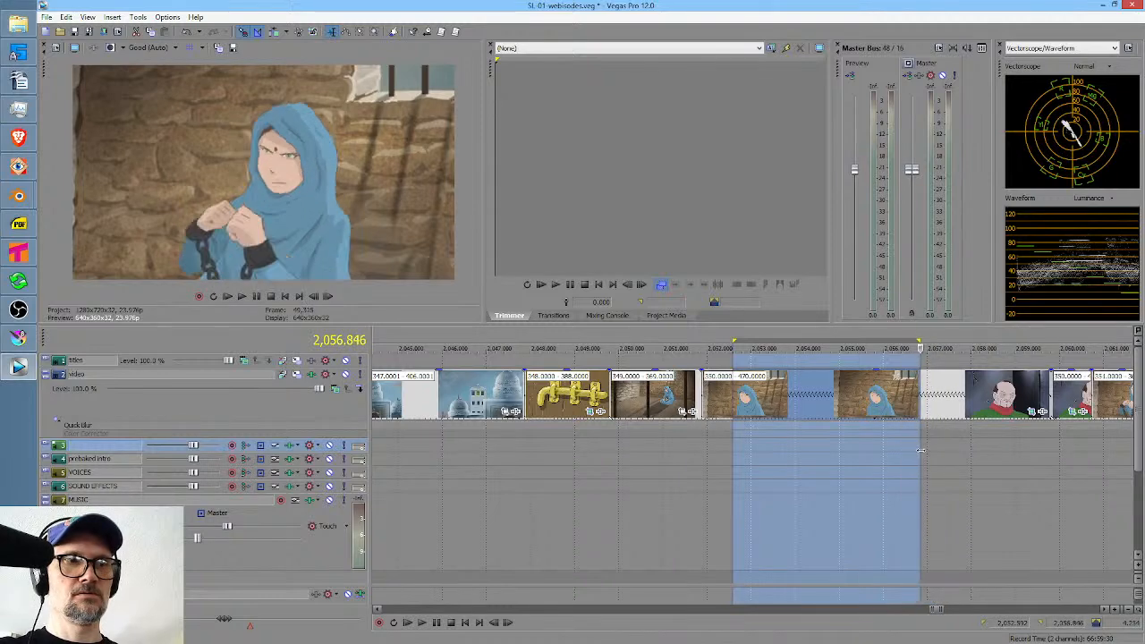
# Switch back to Tahoma2D, scrub frames 52 to 64, and examine how the scene's columns are arranged from Col1 to Col7.
pyautogui.click(19, 253)
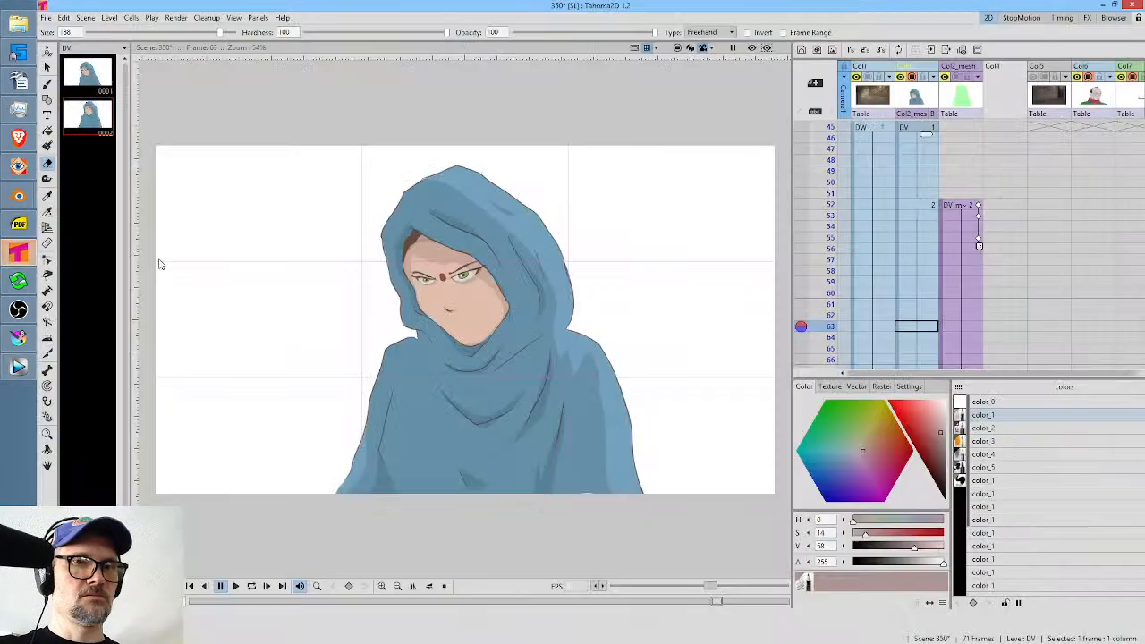
pyautogui.click(826, 205)
pyautogui.moveTo(826, 210); pyautogui.dragTo(833, 298)
pyautogui.scroll(-2, 853, 276)
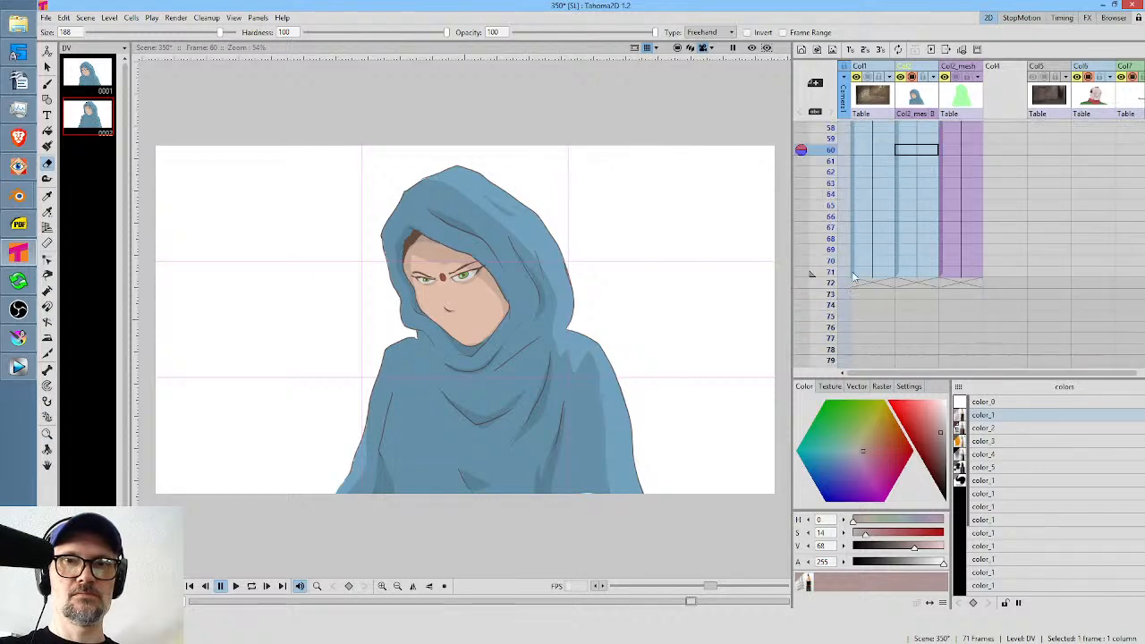
pyautogui.moveTo(831, 183)
pyautogui.mouseDown()
pyautogui.moveTo(831, 258)
pyautogui.moveTo(835, 197)
pyautogui.mouseUp()
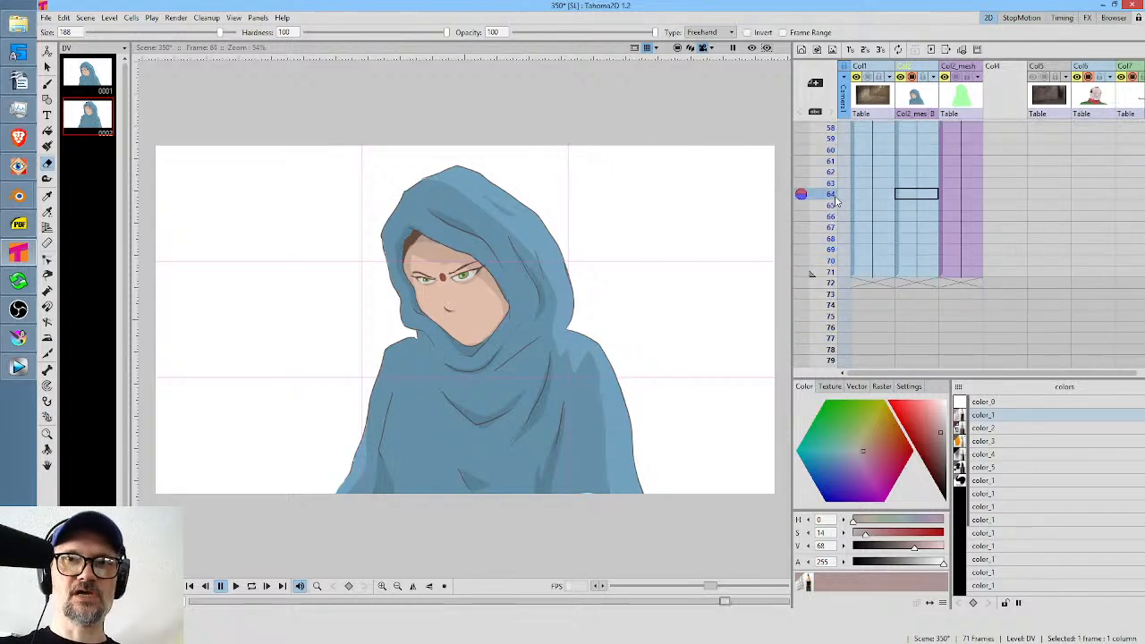
pyautogui.moveTo(1063, 207); pyautogui.dragTo(948, 221)
pyautogui.moveTo(881, 225); pyautogui.dragTo(936, 375)
pyautogui.scroll(8, 985, 218)
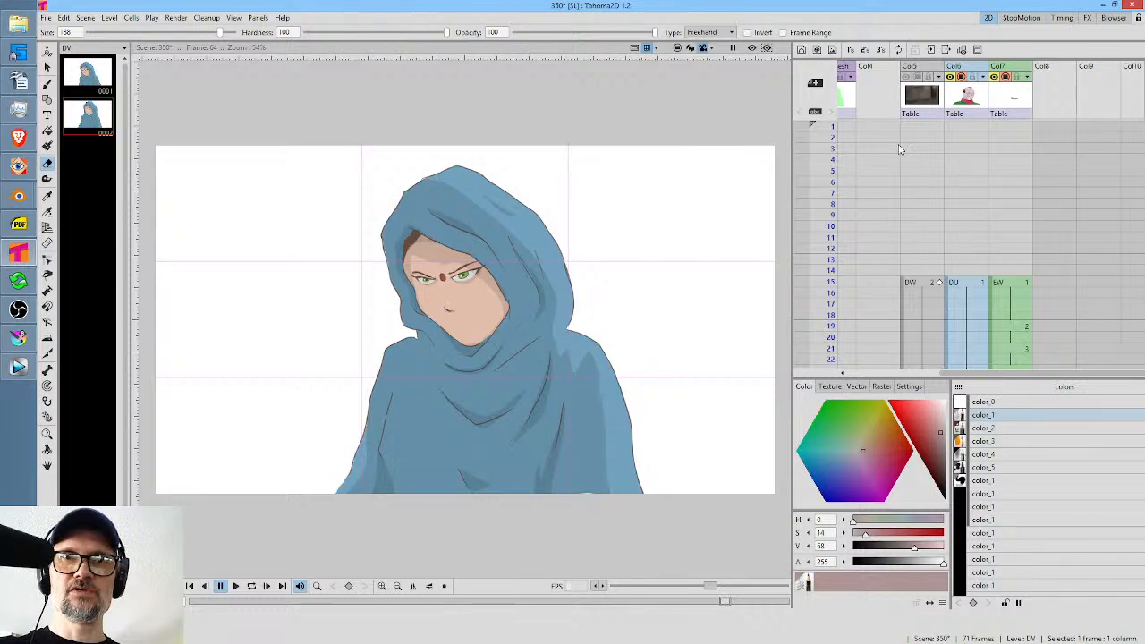
pyautogui.hscroll(-3, 968, 176)
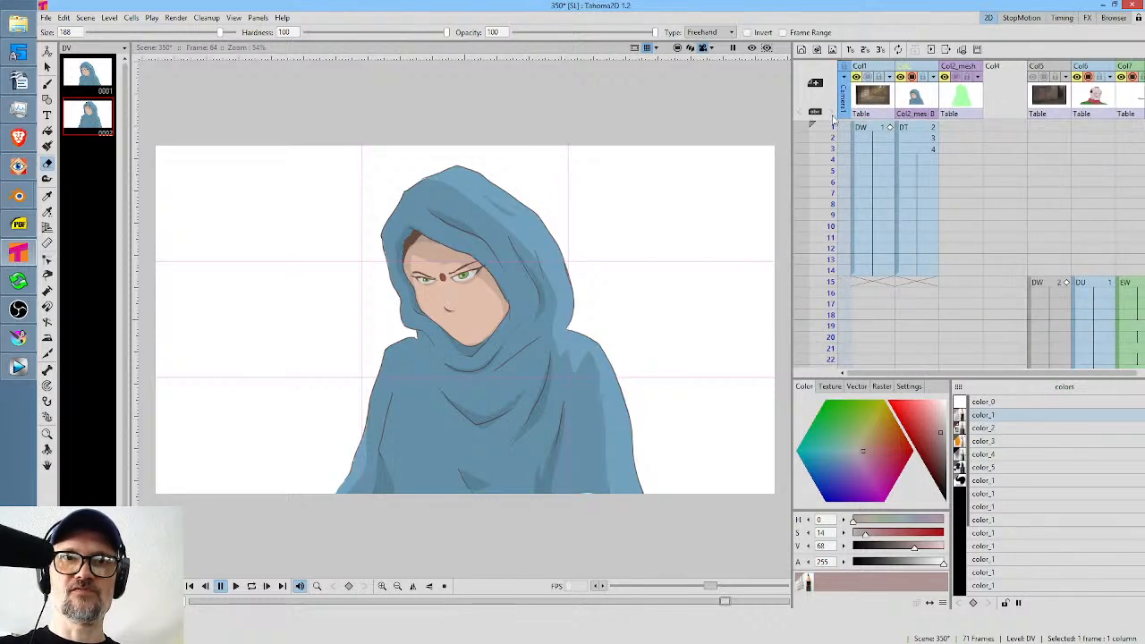
# Go to frame 2 of the scene, then switch to Krita and open the scene folder 350 in the image browser.
pyautogui.moveTo(830, 126)
pyautogui.mouseDown()
pyautogui.moveTo(828, 283)
pyautogui.moveTo(829, 194)
pyautogui.moveTo(848, 130)
pyautogui.moveTo(848, 156)
pyautogui.moveTo(850, 146)
pyautogui.mouseUp()
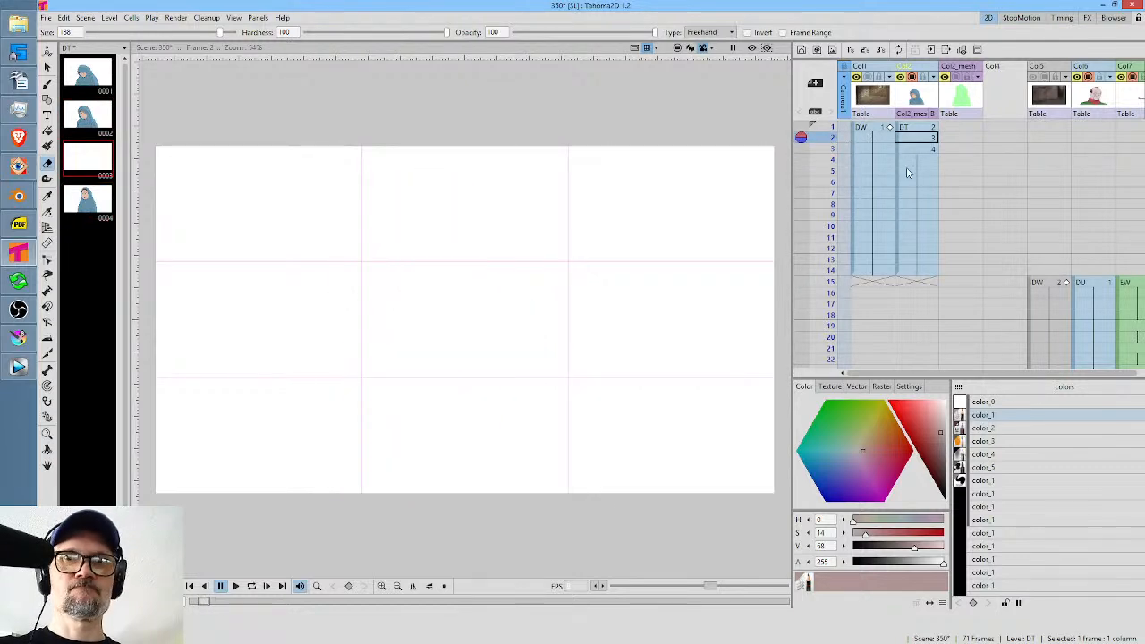
pyautogui.click(15, 339)
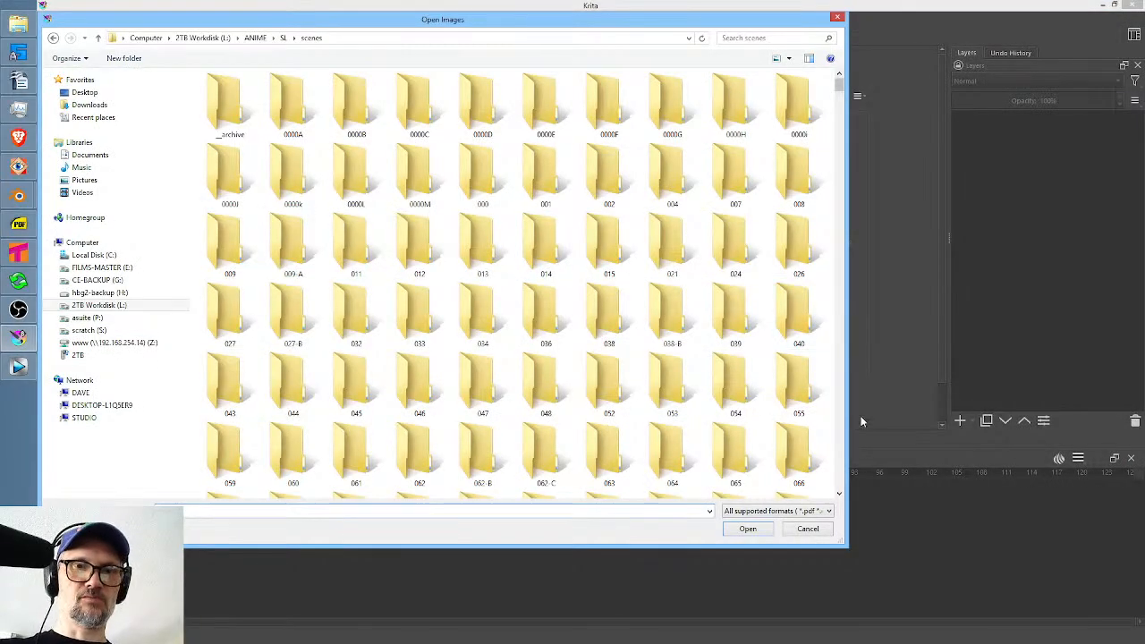
pyautogui.scroll(-5, 840, 438)
pyautogui.scroll(-5, 839, 438)
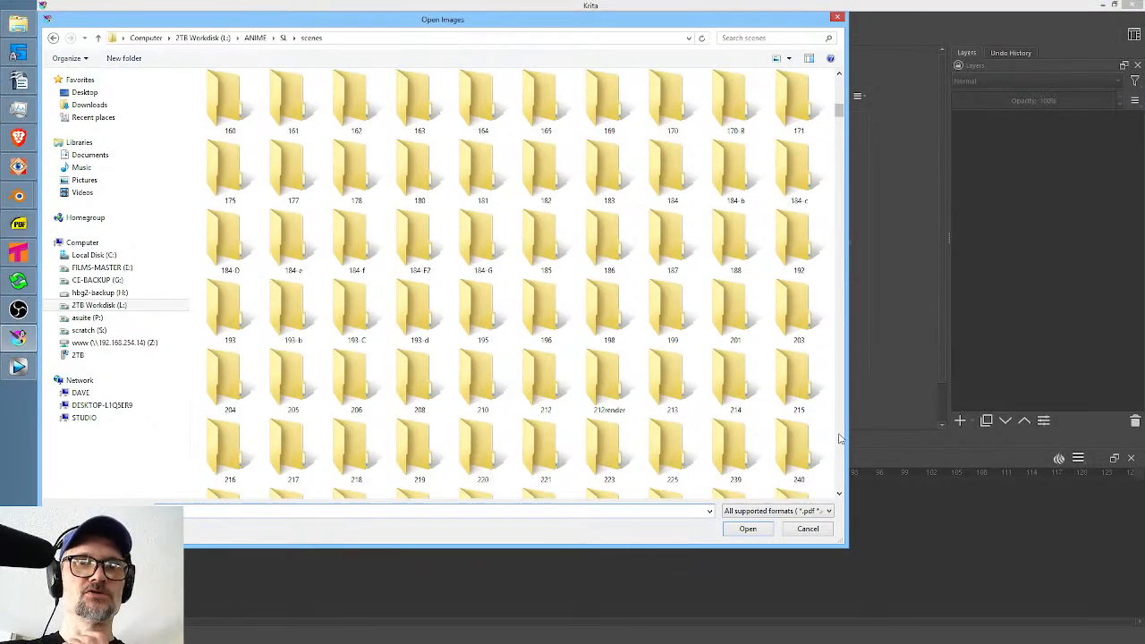
pyautogui.scroll(-5, 839, 438)
pyautogui.scroll(-5, 839, 438)
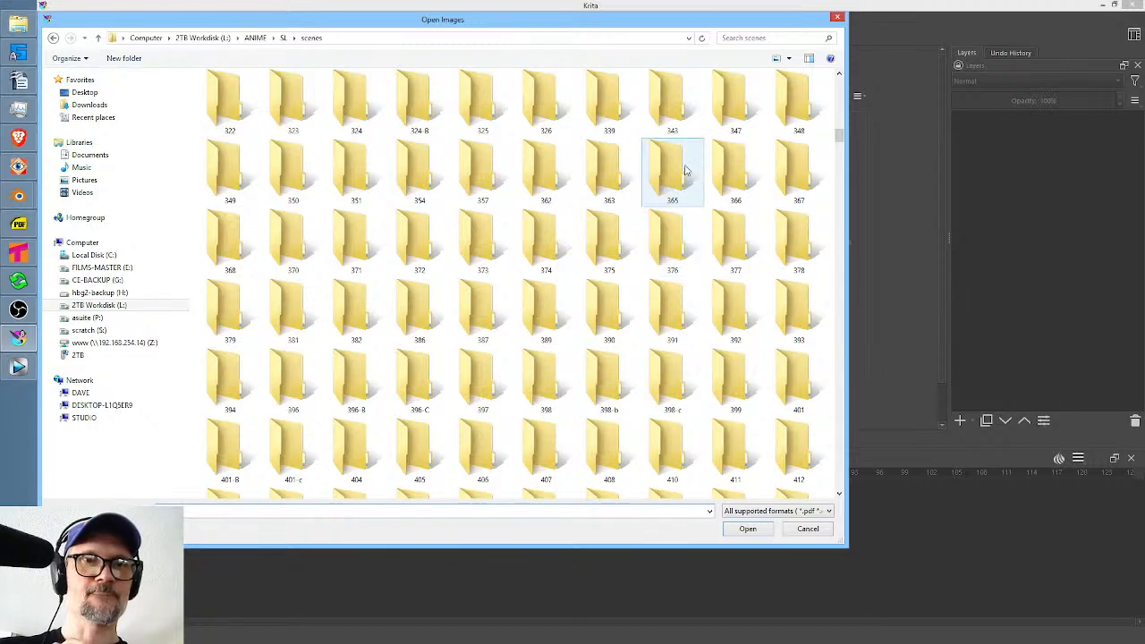
pyautogui.doubleClick(294, 172)
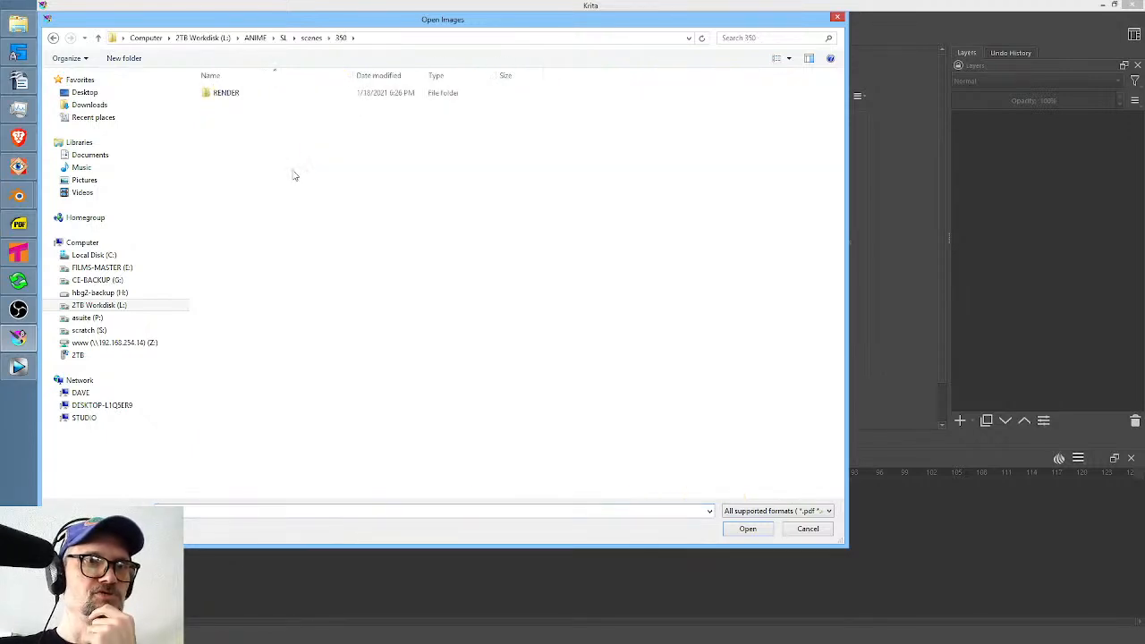
# Look for the shot's Krita file among the loose images in the scenes folder, then close the file browser.
pyautogui.click(310, 38)
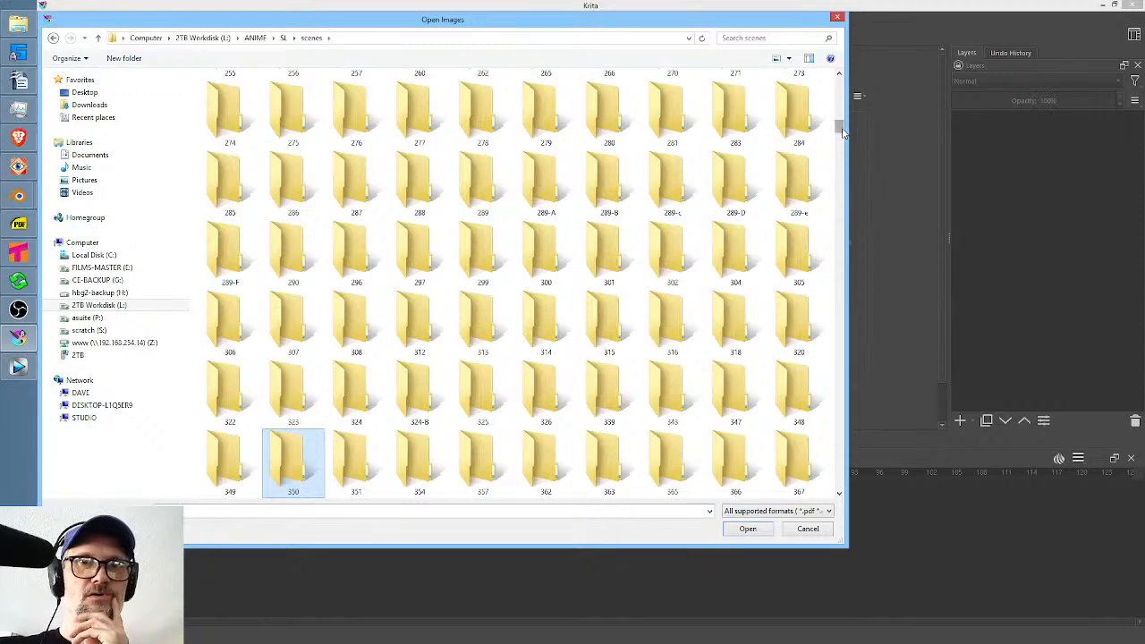
pyautogui.moveTo(841, 131); pyautogui.dragTo(839, 309)
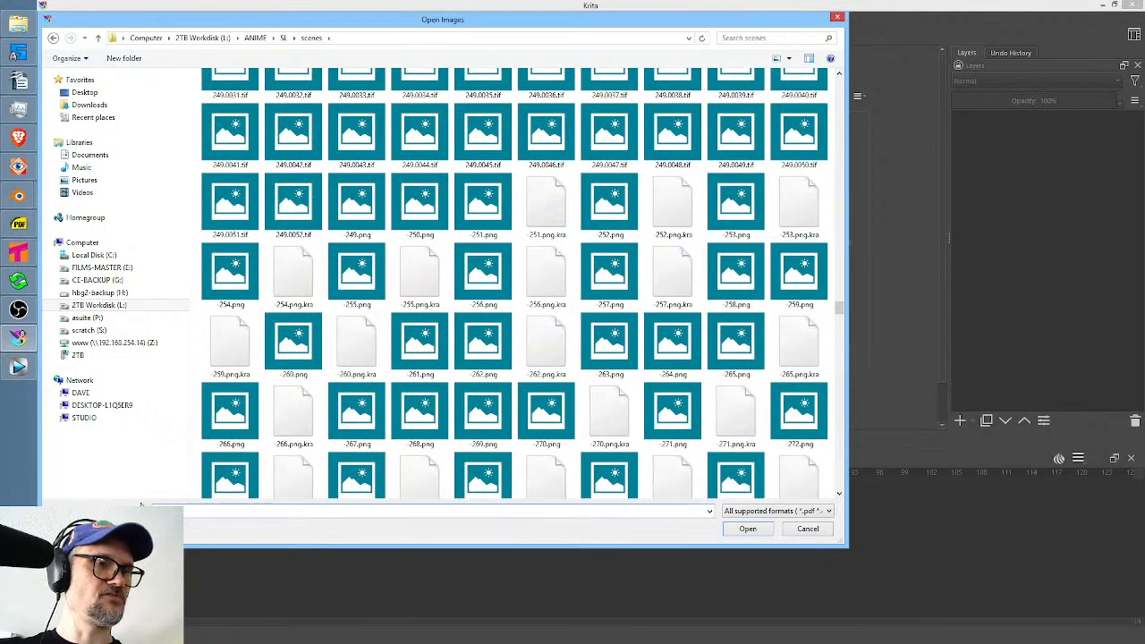
pyautogui.write('-30')
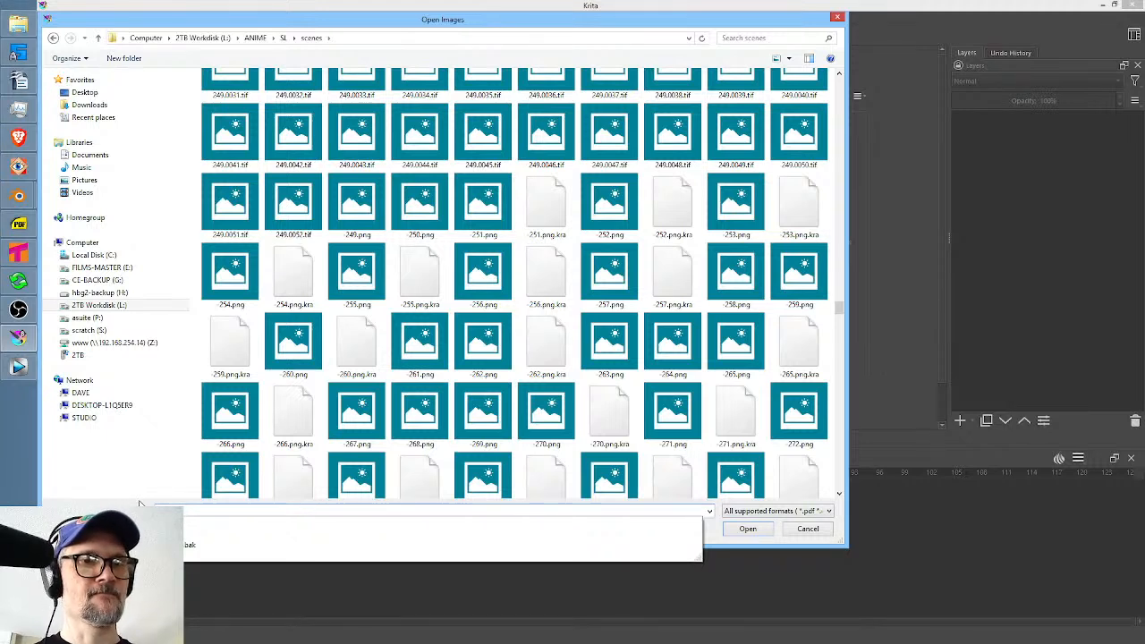
pyautogui.click(139, 502)
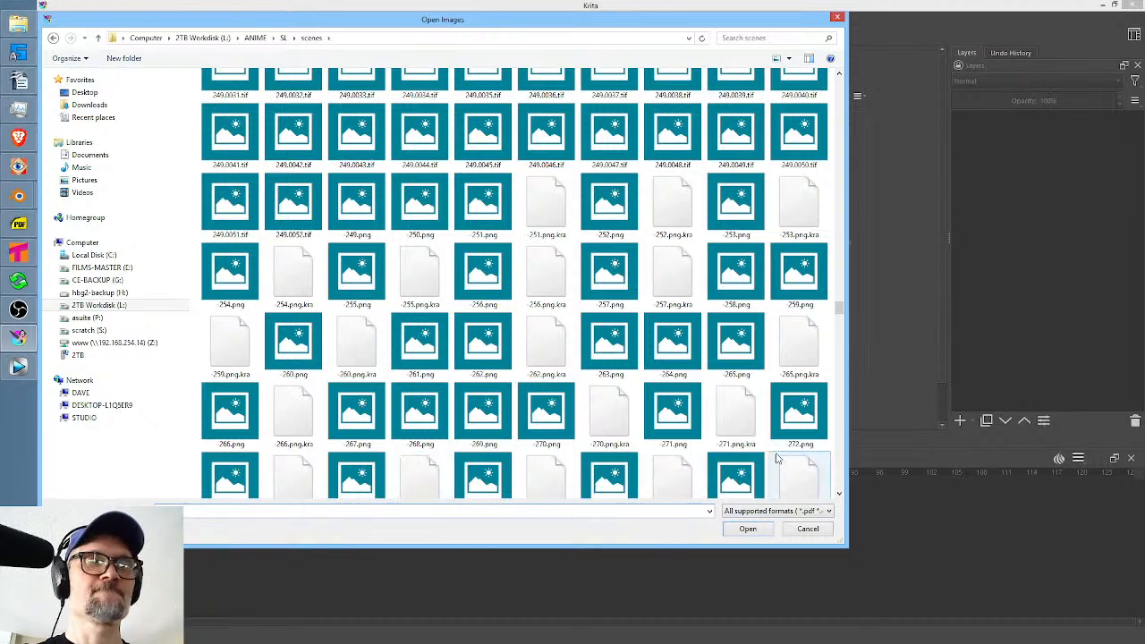
pyautogui.click(838, 18)
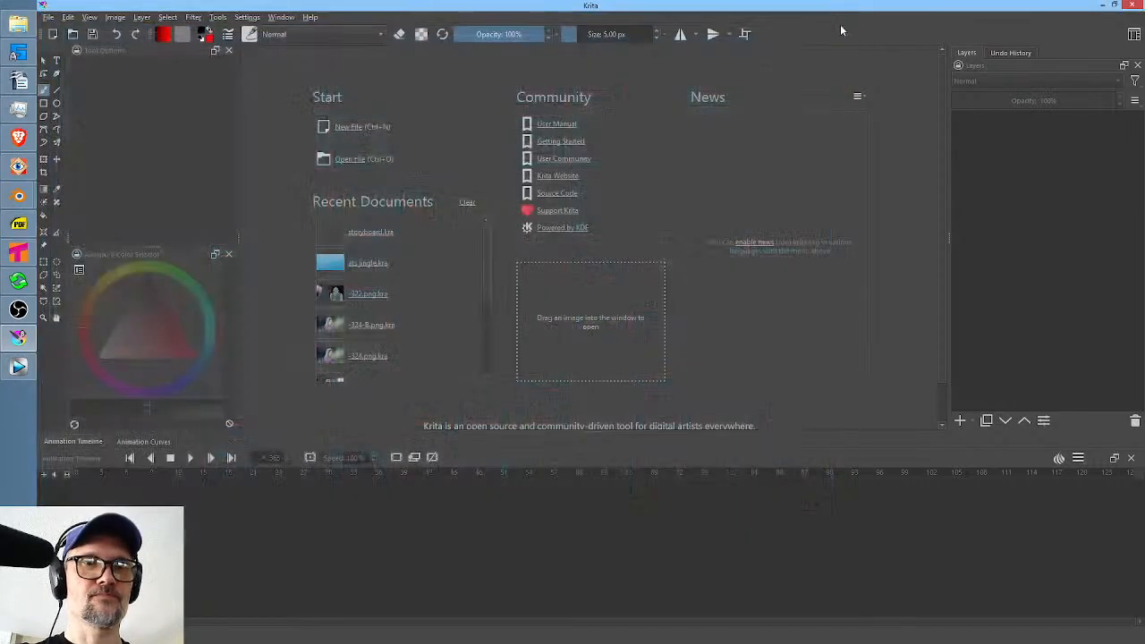
# Switch back to Tahoma2D, insert an empty column after Col2, and delete the blank drawing at frame 2 of Col2.
pyautogui.click(18, 253)
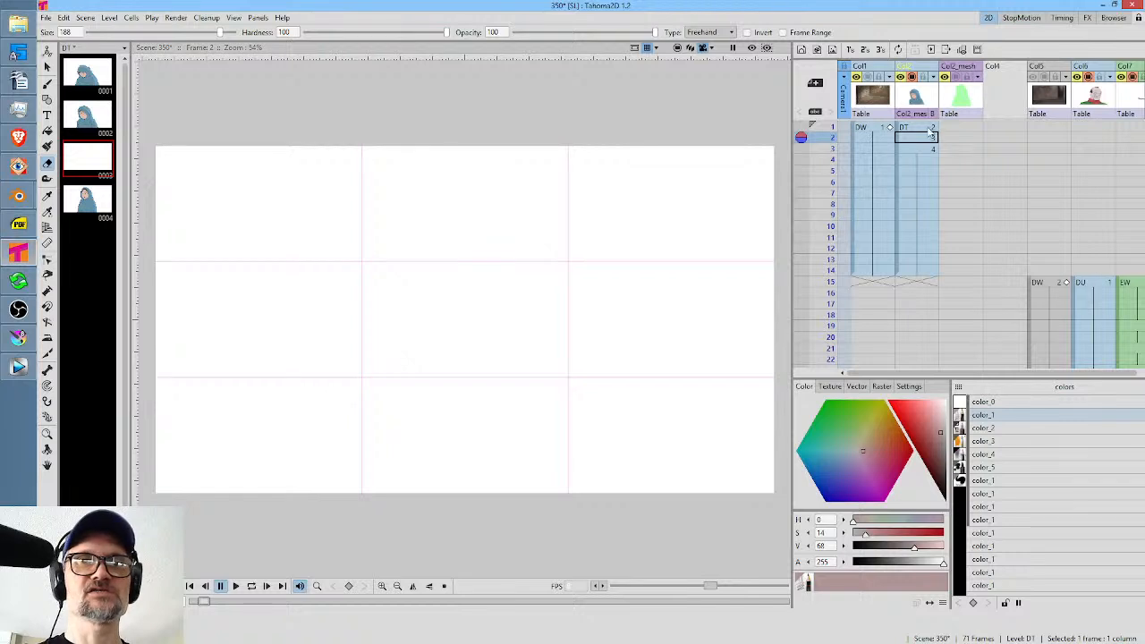
pyautogui.click(924, 99)
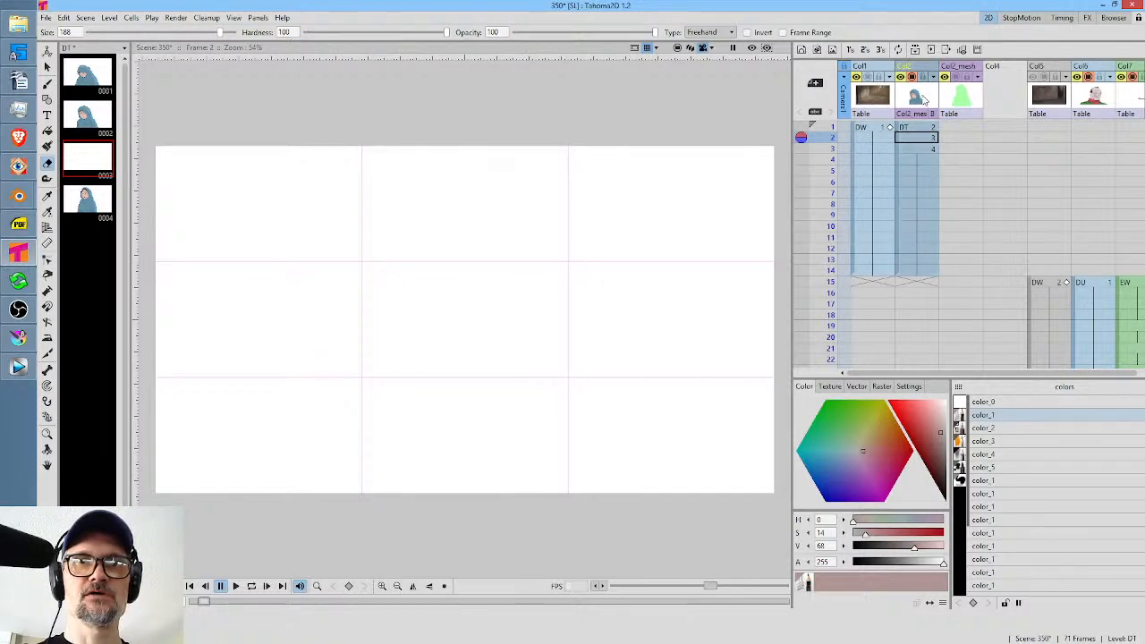
pyautogui.press('Insert')
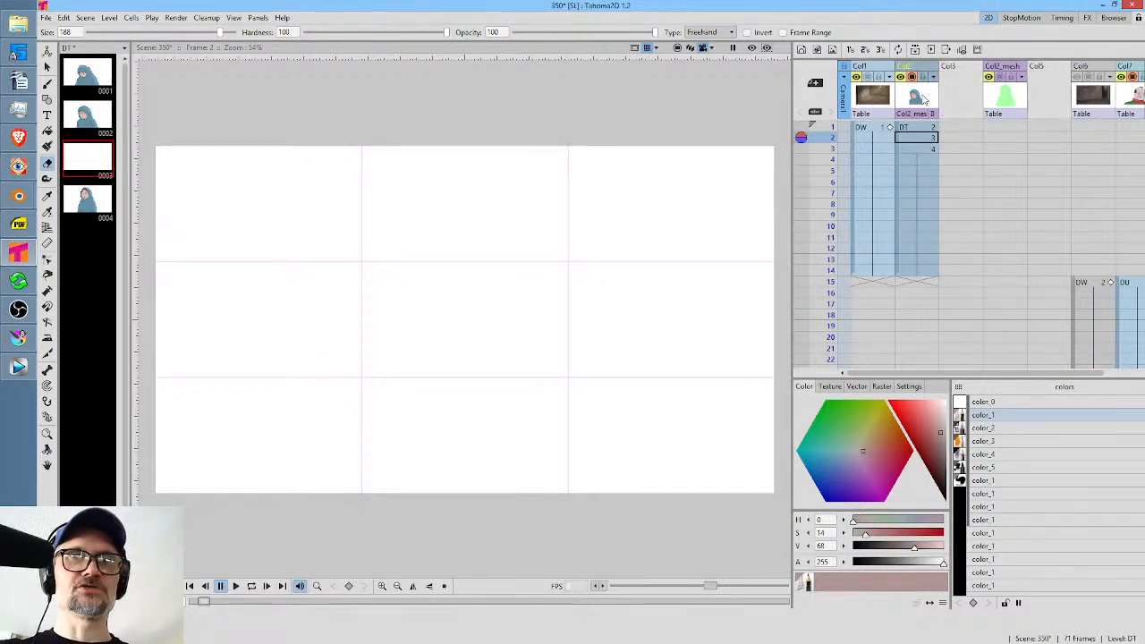
pyautogui.click(913, 139)
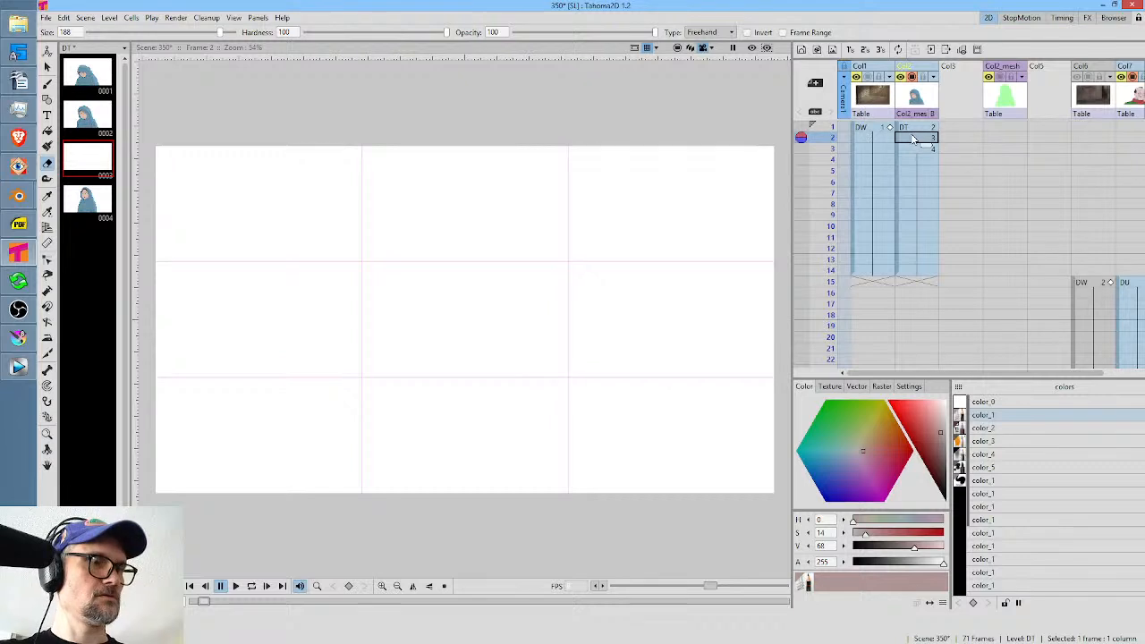
pyautogui.click(953, 138)
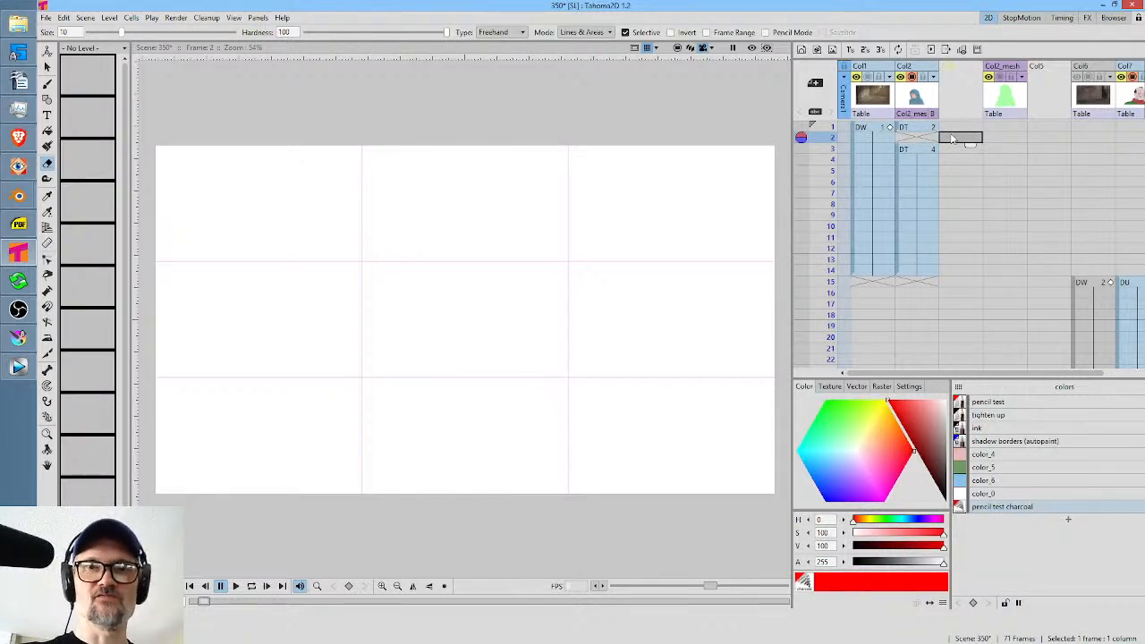
# Create a vector drawing at frame 2 of the new column with the Brush tool and move it into Col2 at frame 2.
pyautogui.click(1010, 402)
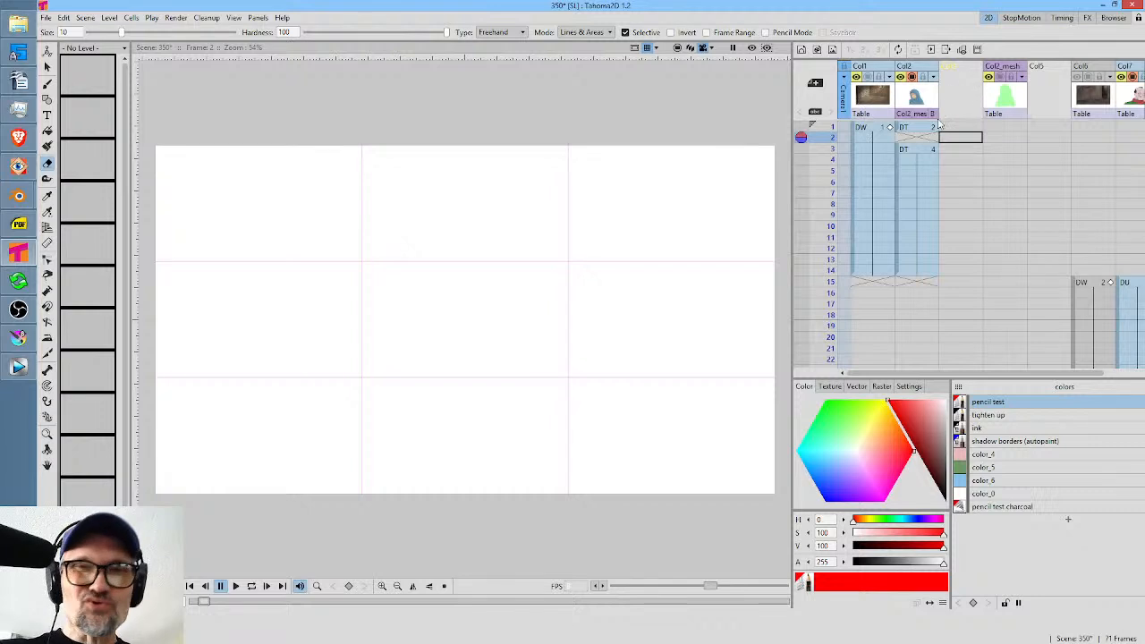
pyautogui.press('b')
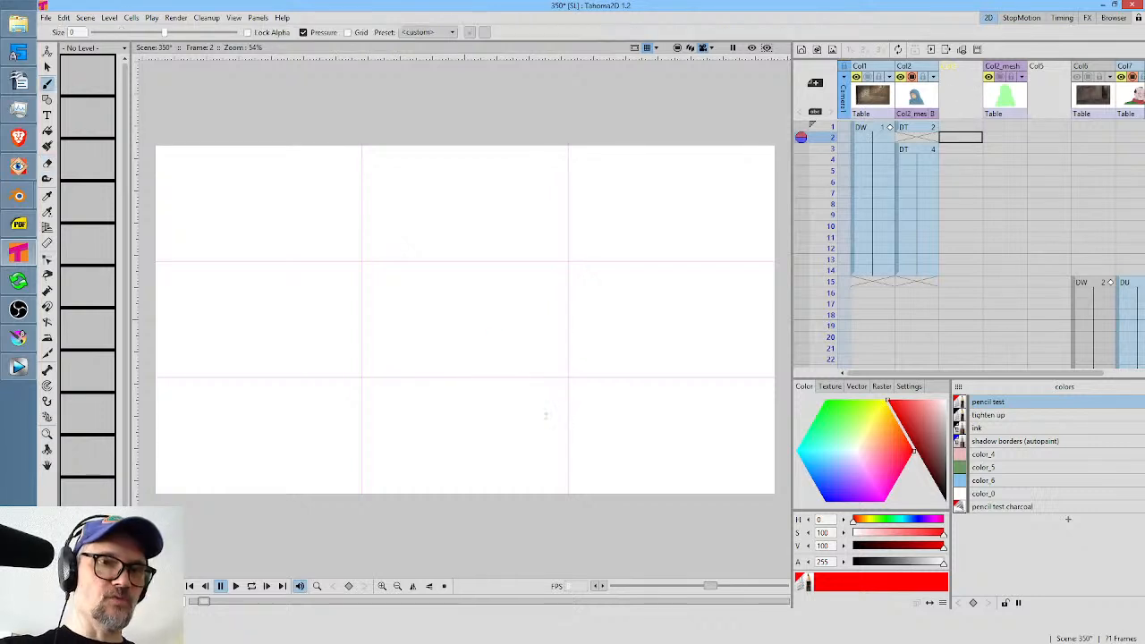
pyautogui.click(653, 118)
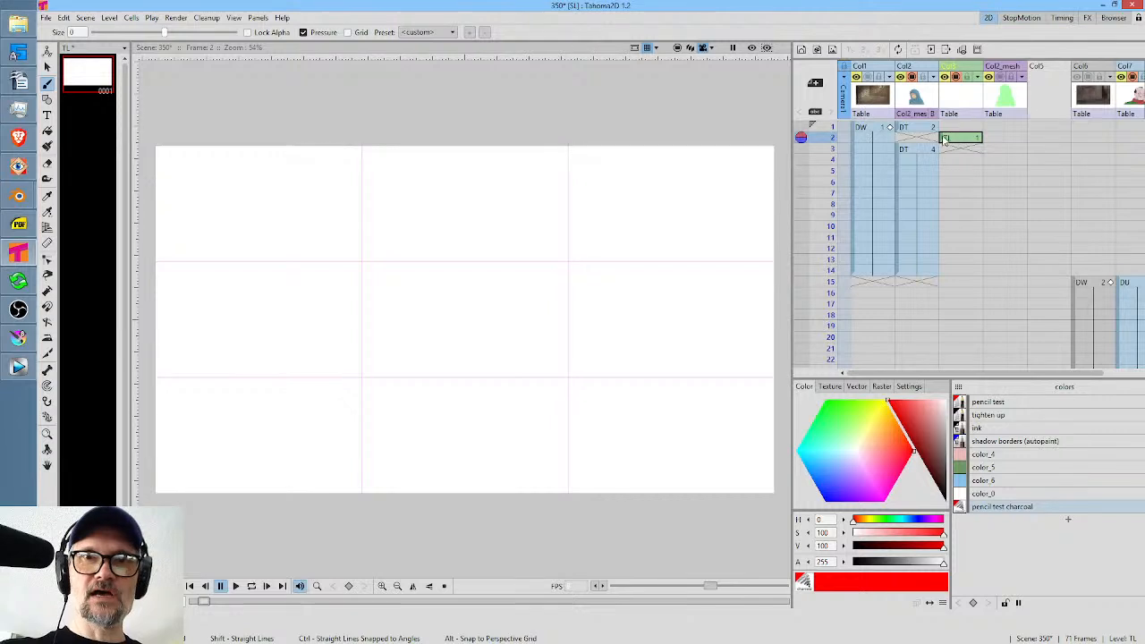
pyautogui.click(943, 139)
pyautogui.moveTo(943, 139); pyautogui.dragTo(921, 139)
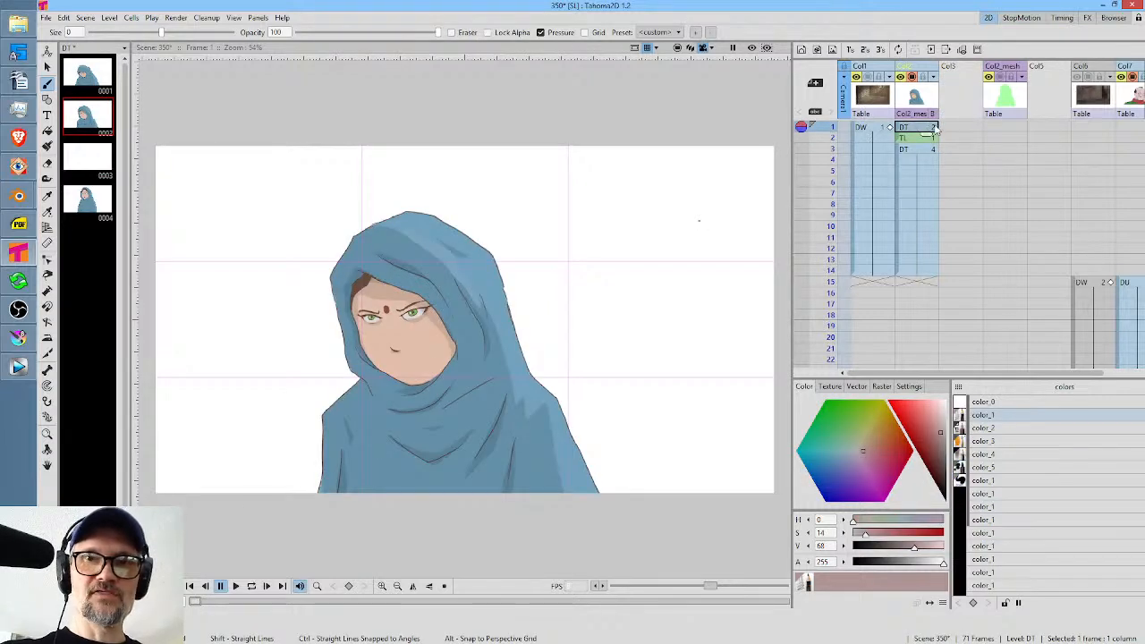
# Select the pencil test style for the frame 2 drawing and turn on onion skins for frames 1 and 3.
pyautogui.click(922, 139)
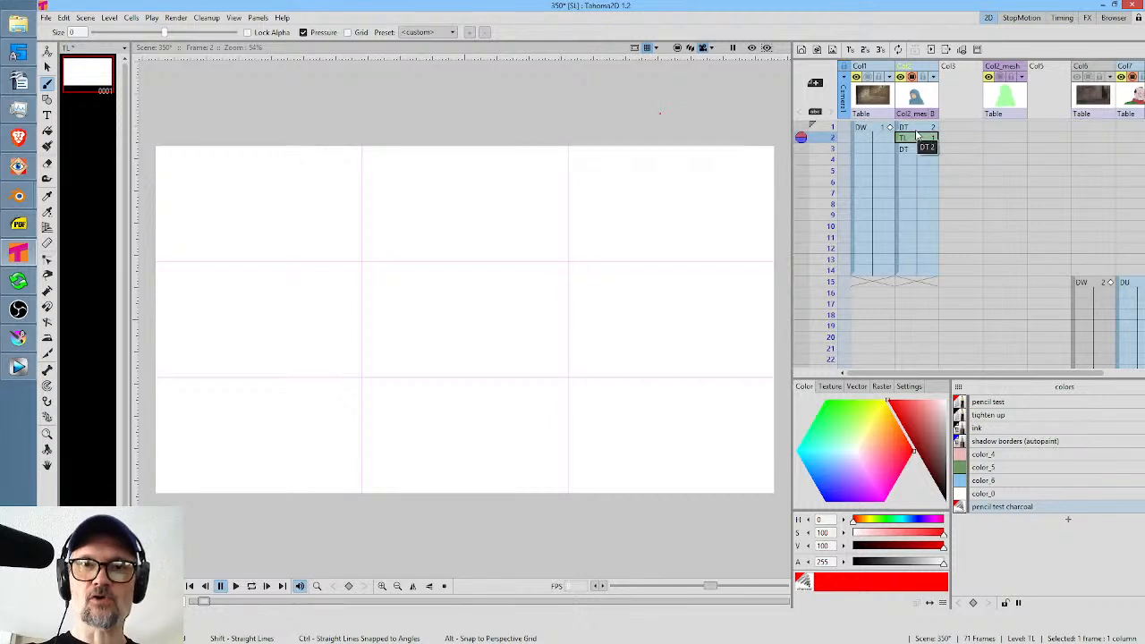
pyautogui.click(1003, 404)
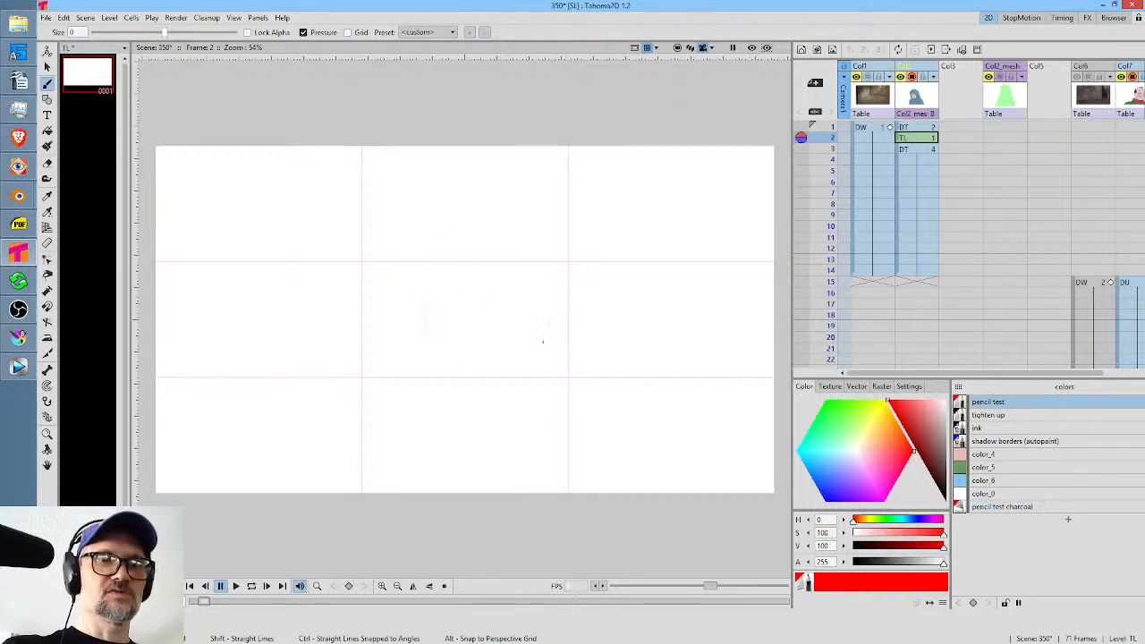
pyautogui.click(804, 127)
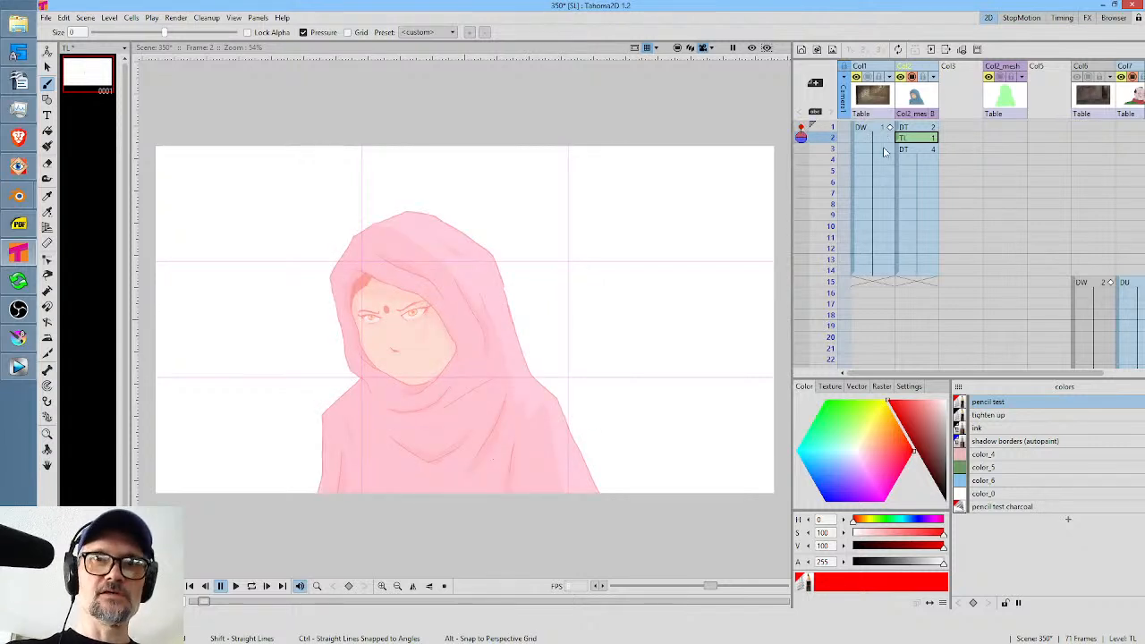
pyautogui.click(802, 147)
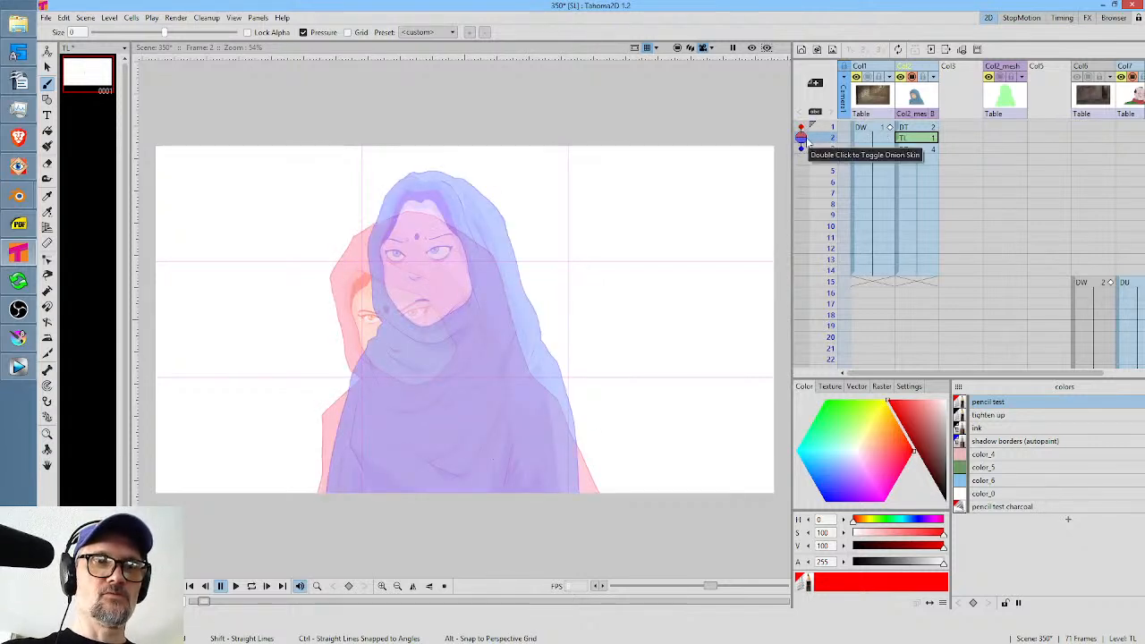
# Change the pencil test style's color to a dark muted red with saturation 42 and value 37.
pyautogui.moveTo(537, 344); pyautogui.dragTo(604, 339)
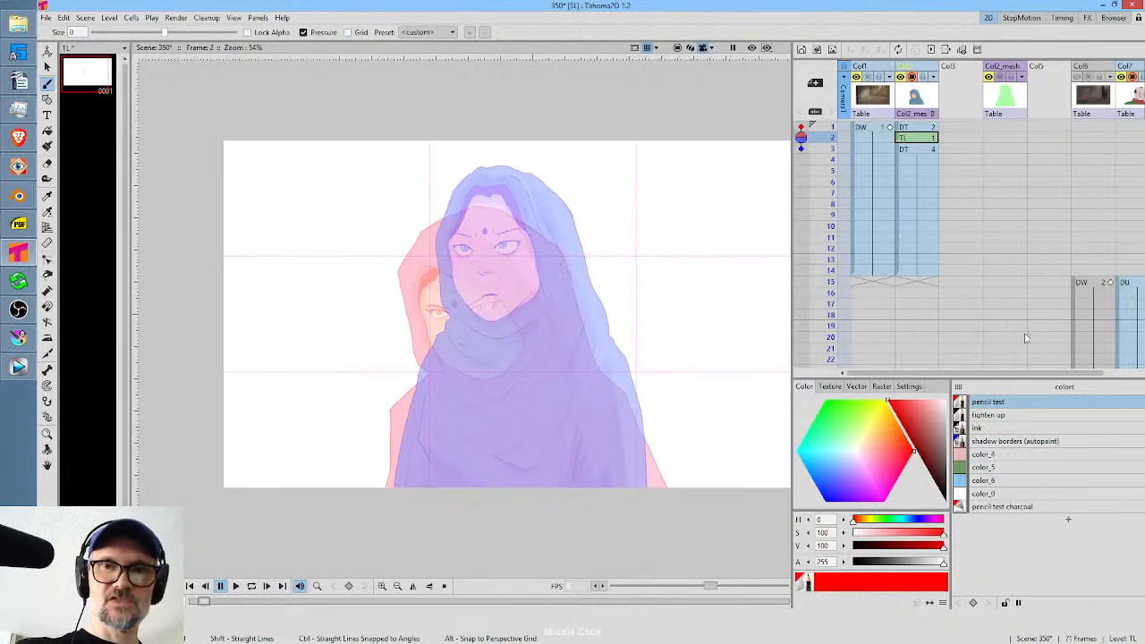
pyautogui.moveTo(510, 293); pyautogui.dragTo(467, 334)
pyautogui.moveTo(938, 436); pyautogui.dragTo(936, 464)
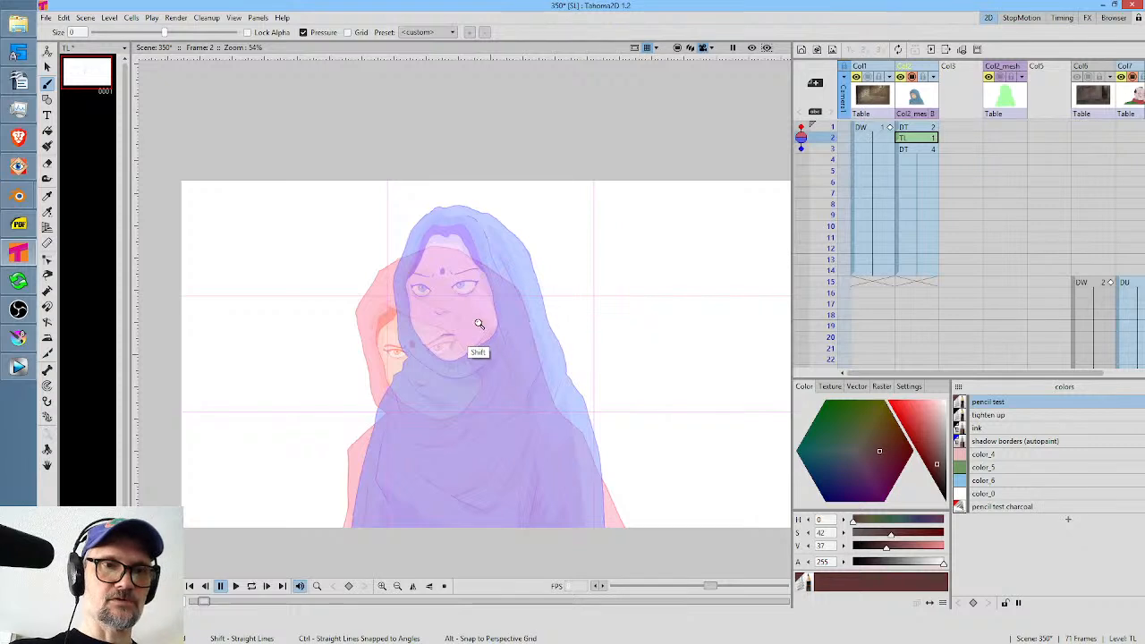
# Sketch the crown and right side of the in-between hood between the two onion-skinned poses.
pyautogui.scroll(5, 477, 340)
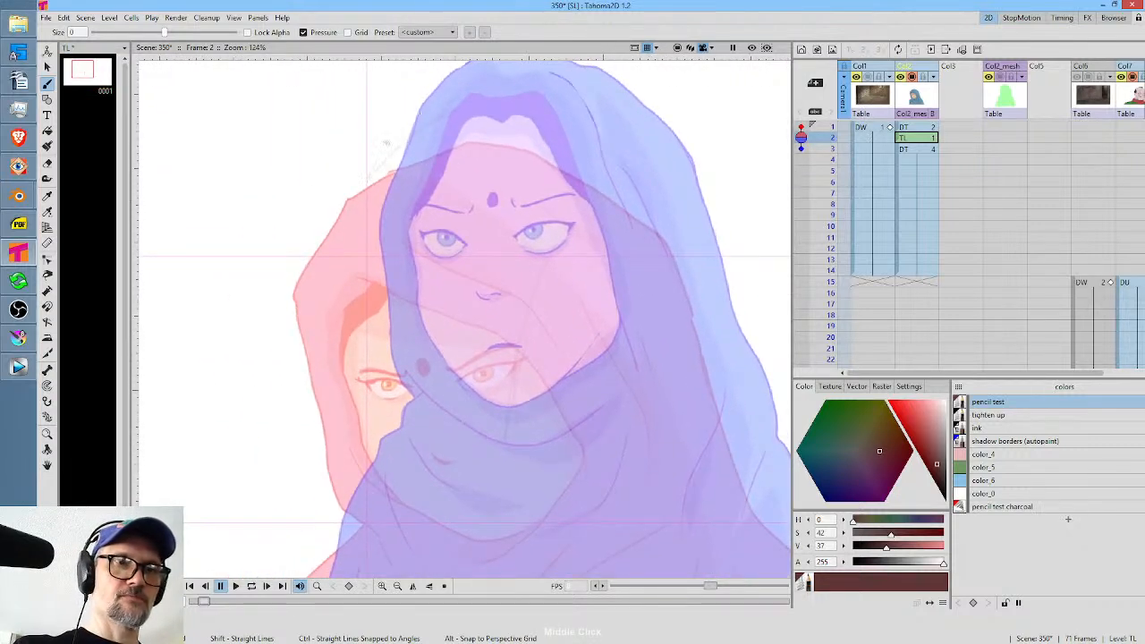
pyautogui.moveTo(483, 93); pyautogui.dragTo(354, 170)
pyautogui.moveTo(560, 111)
pyautogui.mouseDown()
pyautogui.moveTo(659, 191)
pyautogui.moveTo(734, 428)
pyautogui.mouseUp()
pyautogui.moveTo(705, 272); pyautogui.dragTo(739, 435)
pyautogui.moveTo(727, 356); pyautogui.dragTo(748, 505)
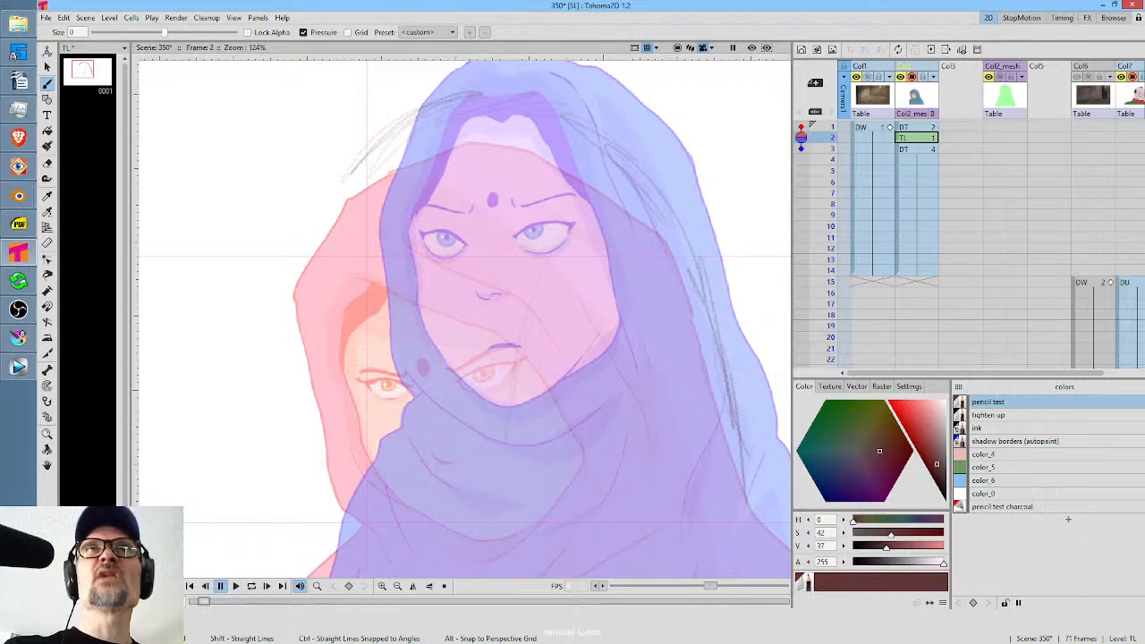
# Sketch the left side of the in-between hood down to the neck.
pyautogui.moveTo(651, 286)
pyautogui.mouseDown()
pyautogui.moveTo(654, 254)
pyautogui.moveTo(633, 332)
pyautogui.mouseUp()
pyautogui.moveTo(540, 161)
pyautogui.mouseDown()
pyautogui.moveTo(573, 186)
pyautogui.moveTo(413, 166)
pyautogui.moveTo(353, 185)
pyautogui.moveTo(320, 330)
pyautogui.moveTo(330, 262)
pyautogui.moveTo(326, 303)
pyautogui.mouseUp()
pyautogui.moveTo(340, 214); pyautogui.dragTo(327, 376)
pyautogui.moveTo(327, 322); pyautogui.dragTo(323, 374)
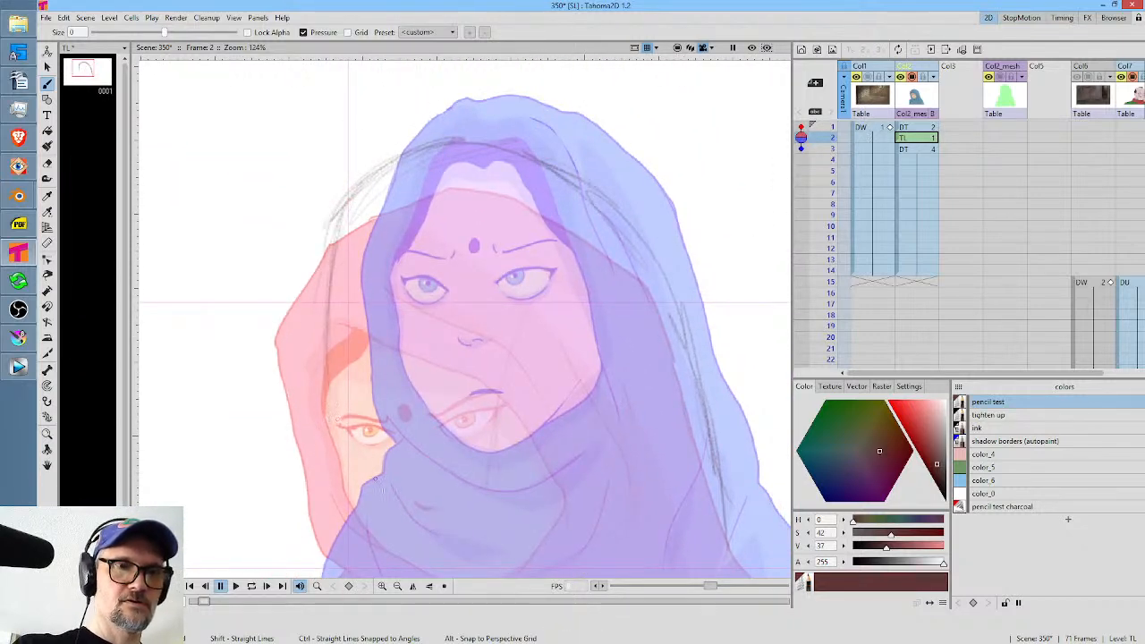
pyautogui.moveTo(331, 419); pyautogui.dragTo(378, 481)
pyautogui.moveTo(339, 433)
pyautogui.mouseDown()
pyautogui.moveTo(373, 500)
pyautogui.moveTo(373, 484)
pyautogui.mouseUp()
# Sketch the character's left-hand shoulder and arm outline between the two onion-skinned poses.
pyautogui.moveTo(552, 428); pyautogui.dragTo(574, 160)
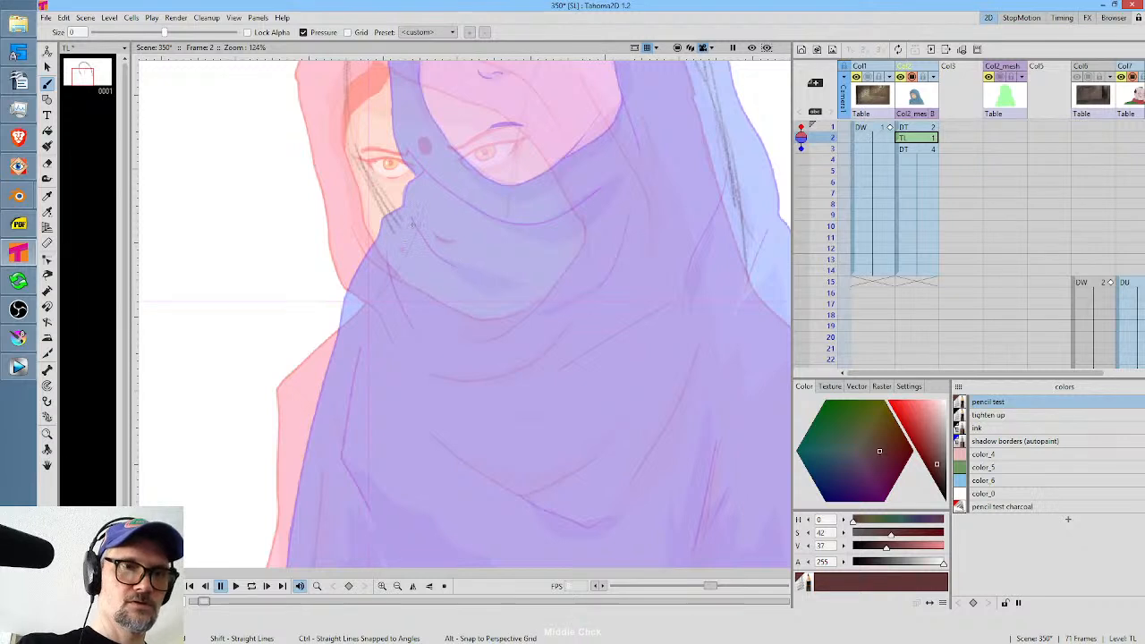
pyautogui.moveTo(410, 234); pyautogui.dragTo(309, 352)
pyautogui.moveTo(335, 309); pyautogui.dragTo(304, 496)
pyautogui.moveTo(319, 349)
pyautogui.mouseDown()
pyautogui.moveTo(313, 444)
pyautogui.moveTo(404, 241)
pyautogui.moveTo(298, 492)
pyautogui.moveTo(303, 539)
pyautogui.mouseUp()
# Sketch the chin curve and the left edge of the in-between face.
pyautogui.moveTo(488, 307); pyautogui.dragTo(435, 399)
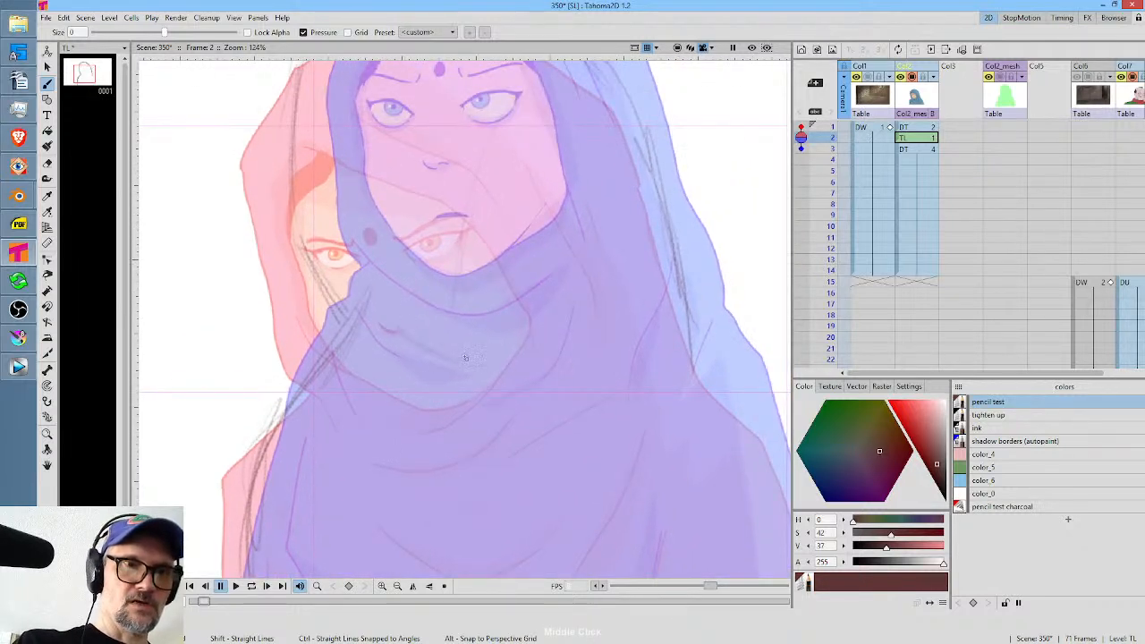
pyautogui.moveTo(379, 336)
pyautogui.mouseDown()
pyautogui.moveTo(390, 345)
pyautogui.moveTo(503, 325)
pyautogui.moveTo(490, 398)
pyautogui.moveTo(459, 439)
pyautogui.mouseUp()
pyautogui.moveTo(298, 306); pyautogui.dragTo(302, 329)
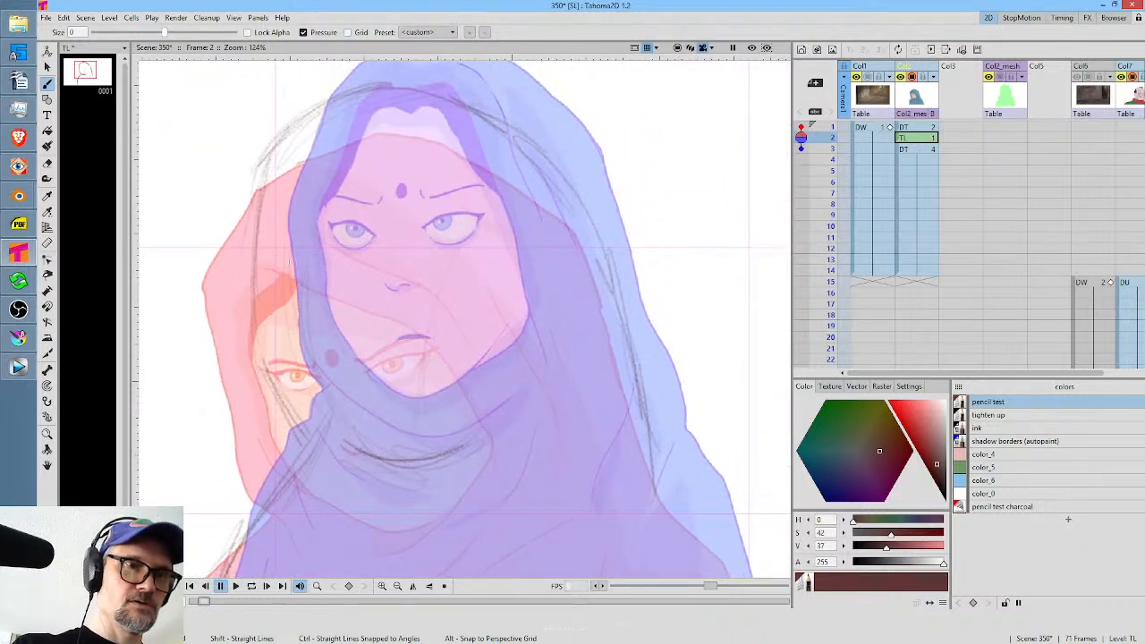
pyautogui.moveTo(295, 281); pyautogui.dragTo(309, 367)
pyautogui.moveTo(313, 374)
pyautogui.mouseDown()
pyautogui.moveTo(347, 420)
pyautogui.moveTo(340, 432)
pyautogui.mouseUp()
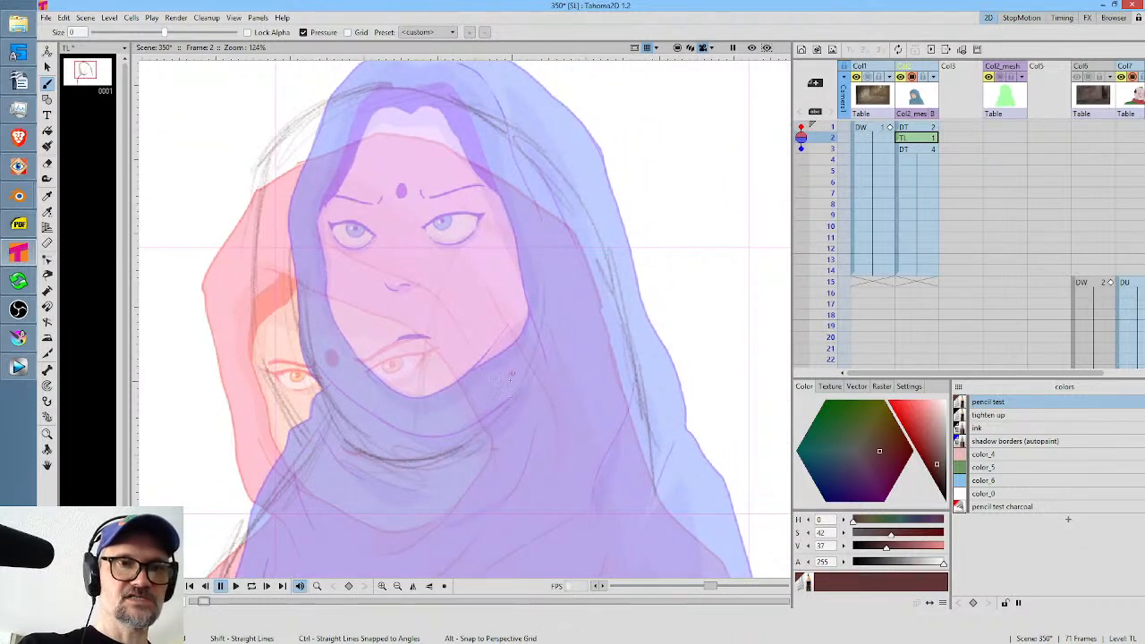
# Sketch the right edge of the in-between face and the upper edge of the hood opening.
pyautogui.moveTo(440, 224); pyautogui.dragTo(495, 313)
pyautogui.moveTo(410, 208)
pyautogui.mouseDown()
pyautogui.moveTo(498, 312)
pyautogui.moveTo(441, 238)
pyautogui.moveTo(512, 417)
pyautogui.moveTo(492, 443)
pyautogui.mouseUp()
pyautogui.moveTo(510, 252); pyautogui.dragTo(465, 458)
pyautogui.moveTo(432, 224); pyautogui.dragTo(471, 249)
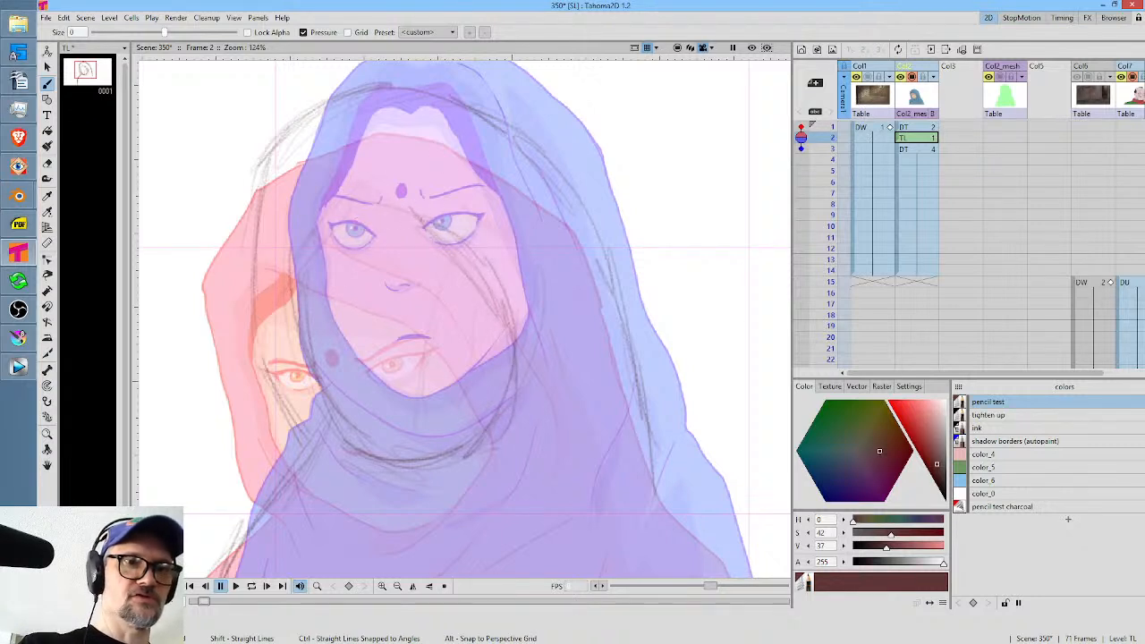
pyautogui.moveTo(430, 195); pyautogui.dragTo(484, 189)
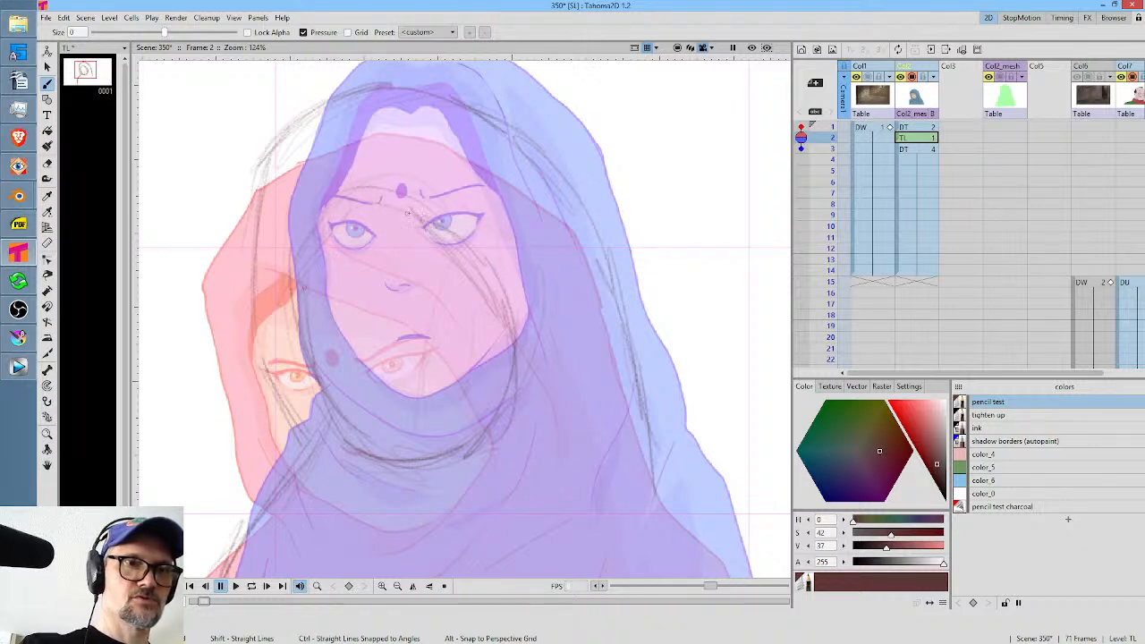
pyautogui.moveTo(358, 191)
pyautogui.mouseDown()
pyautogui.moveTo(429, 196)
pyautogui.moveTo(513, 318)
pyautogui.mouseUp()
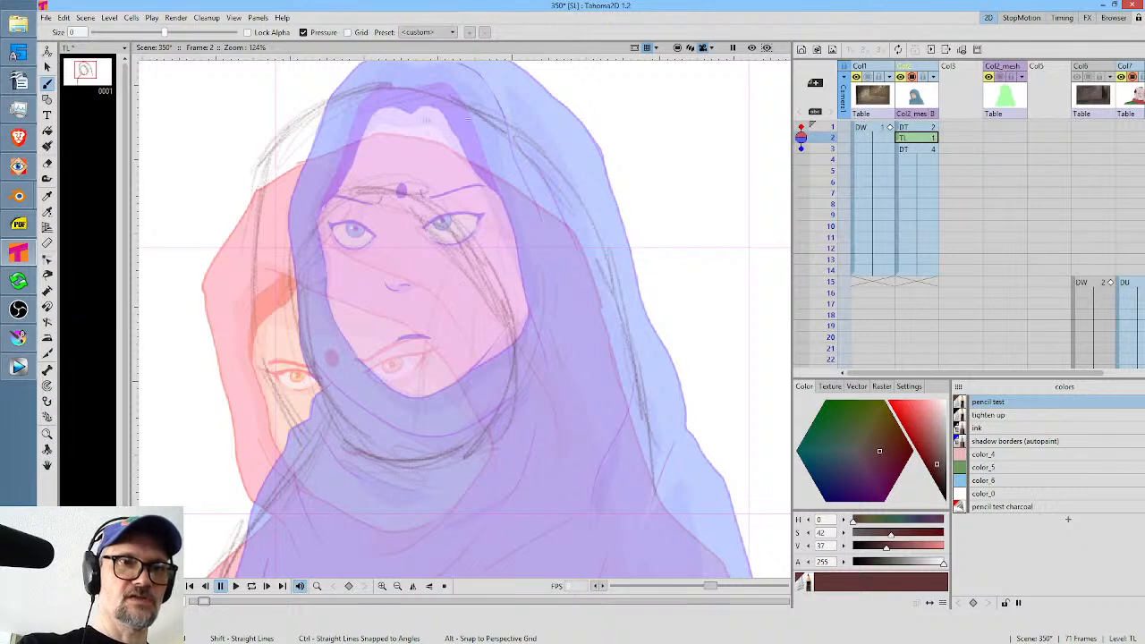
# Save the scene, reinforce the hood's left edge, and rough in oval eye guides on the in-between face.
pyautogui.hotkey('ctrl', 's')
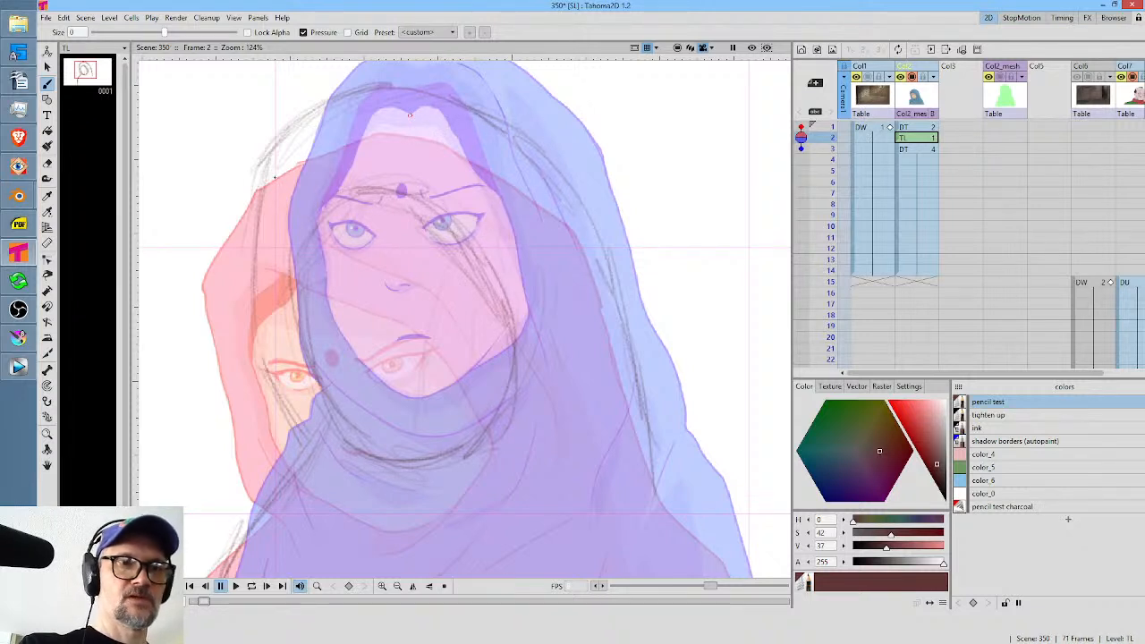
pyautogui.moveTo(273, 168); pyautogui.dragTo(249, 286)
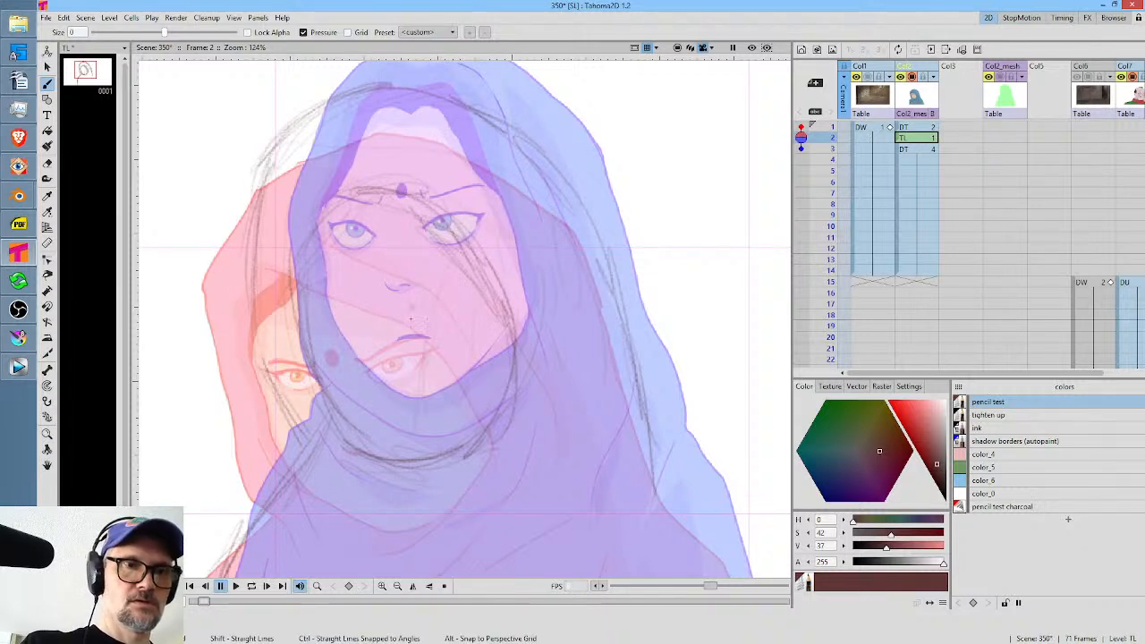
pyautogui.moveTo(433, 277); pyautogui.dragTo(411, 284)
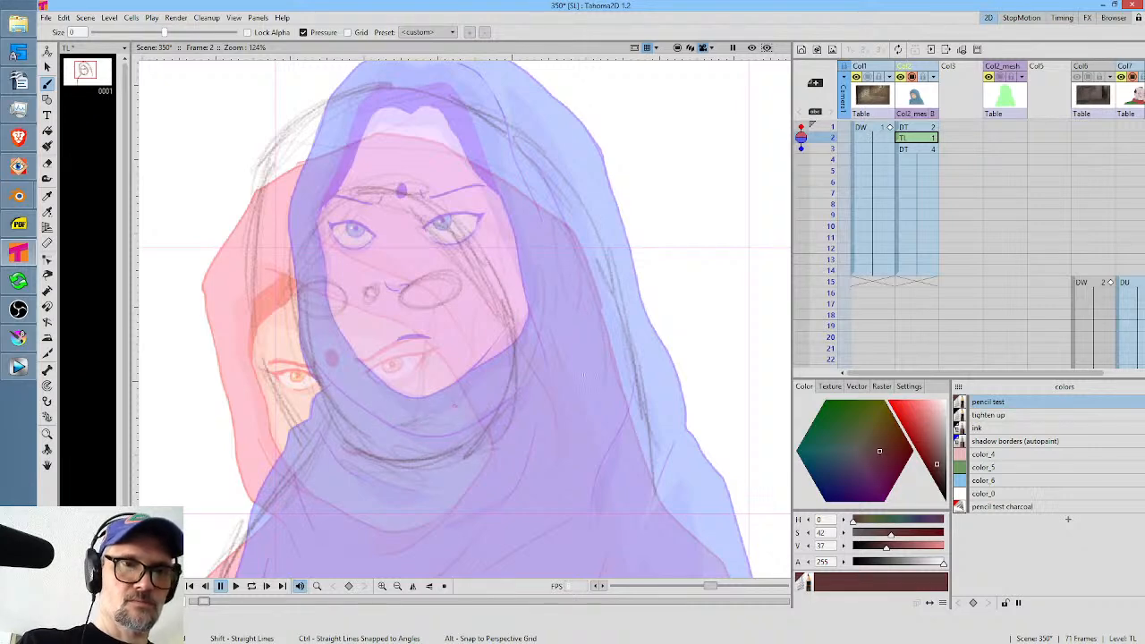
# Sketch the right-hand shoulder and arm outline down to the drawing's lower edge, and remove the onion-skin markers from frames 3 and 1.
pyautogui.moveTo(583, 375); pyautogui.dragTo(492, 62)
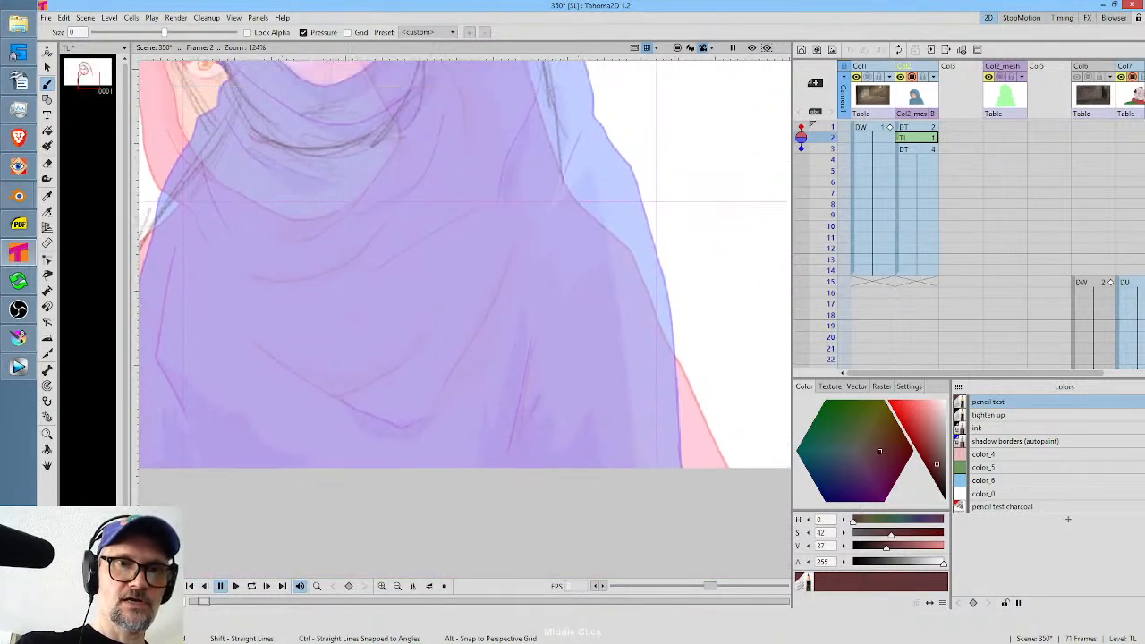
pyautogui.moveTo(554, 112)
pyautogui.mouseDown()
pyautogui.moveTo(673, 354)
pyautogui.moveTo(703, 493)
pyautogui.mouseUp()
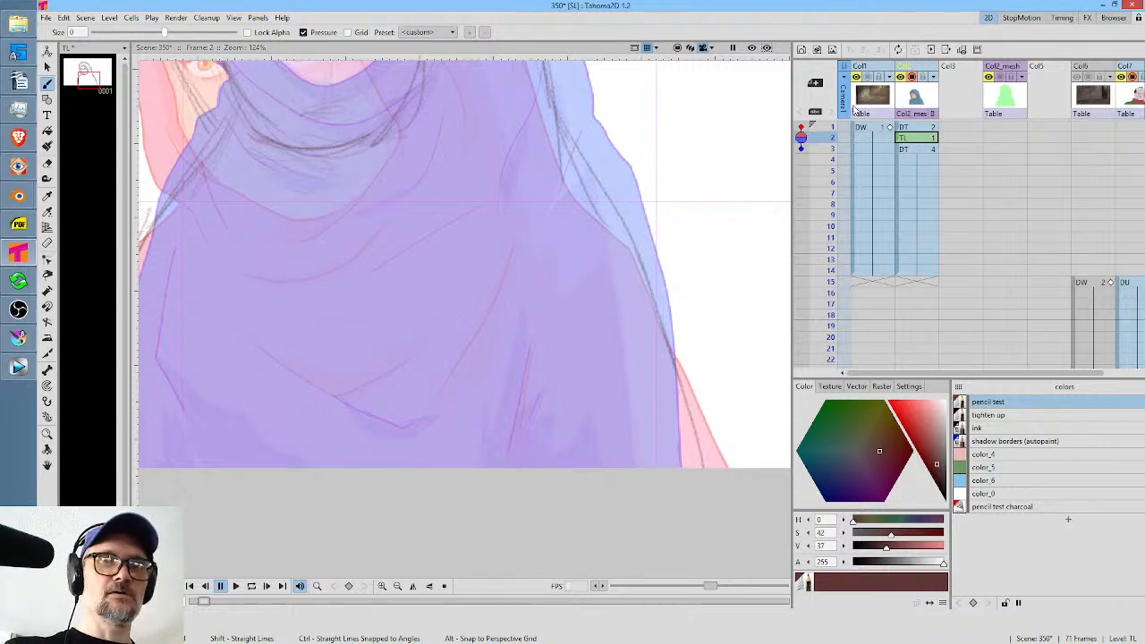
pyautogui.click(802, 146)
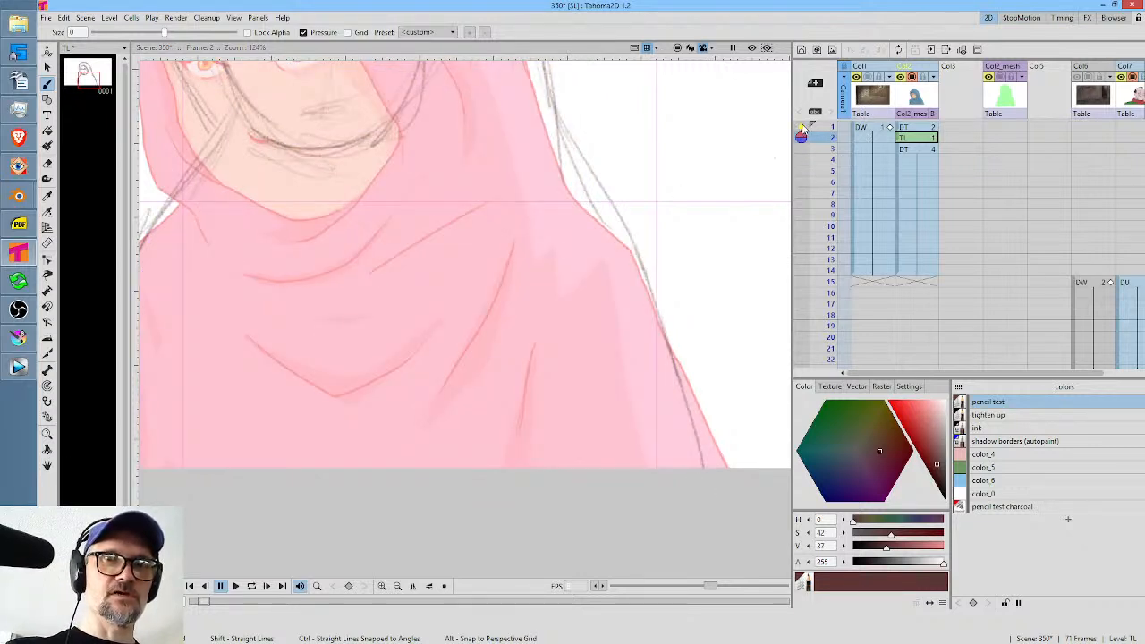
pyautogui.click(802, 134)
pyautogui.scroll(5, 586, 277)
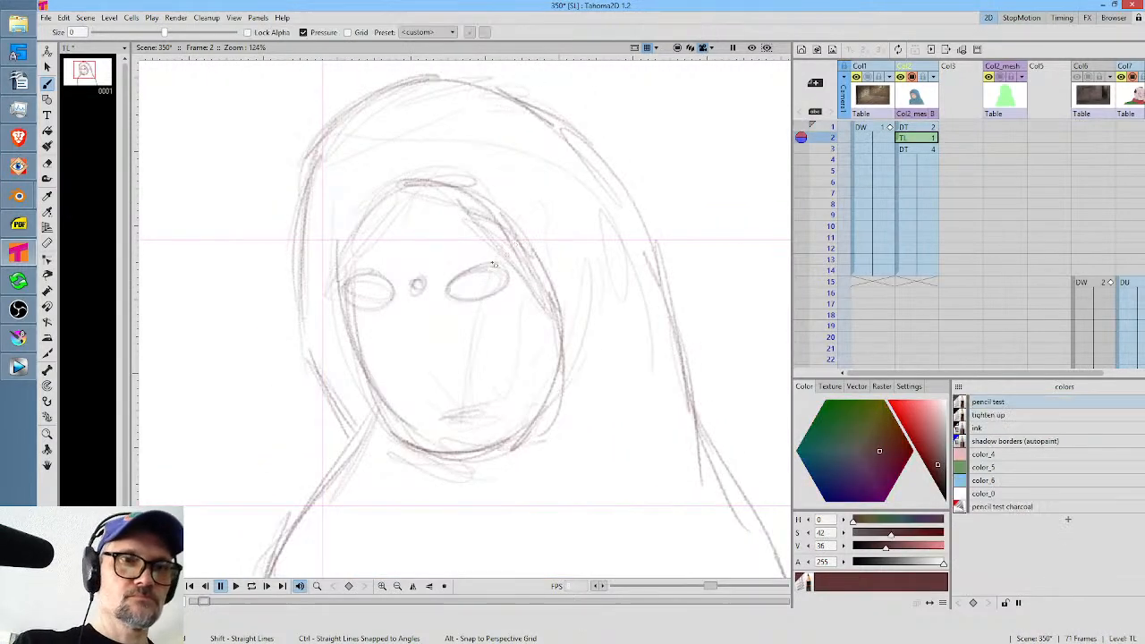
# Sketch both eyebrows and an oval forehead mark between them, erasing the rough circle between the eyes.
pyautogui.moveTo(438, 270); pyautogui.dragTo(505, 250)
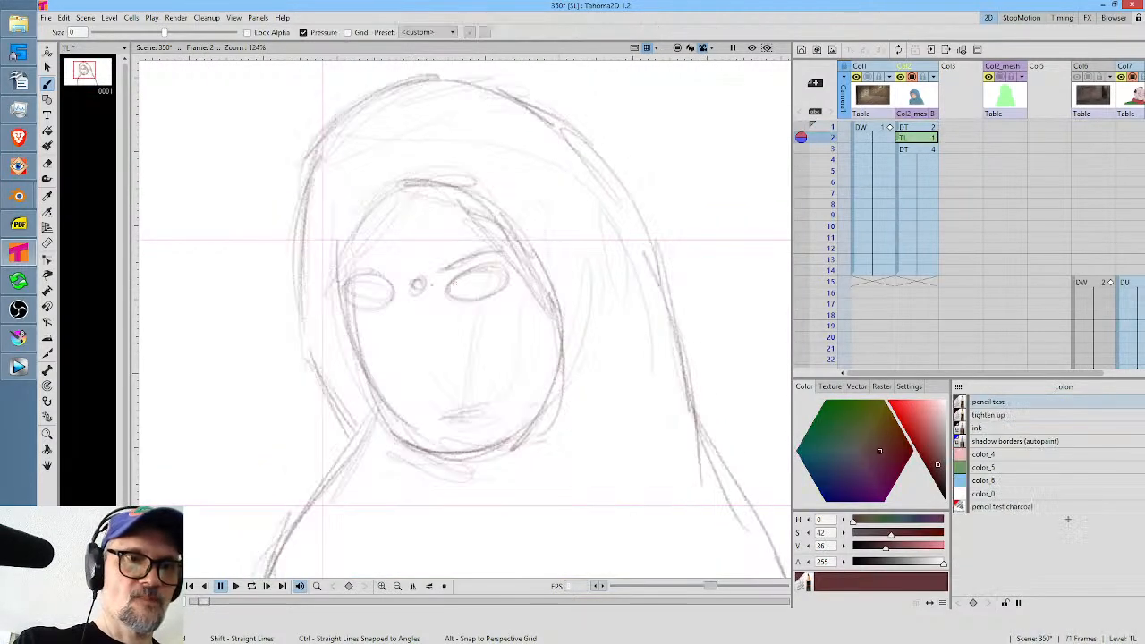
pyautogui.moveTo(397, 265); pyautogui.dragTo(349, 267)
pyautogui.moveTo(349, 267); pyautogui.dragTo(342, 269)
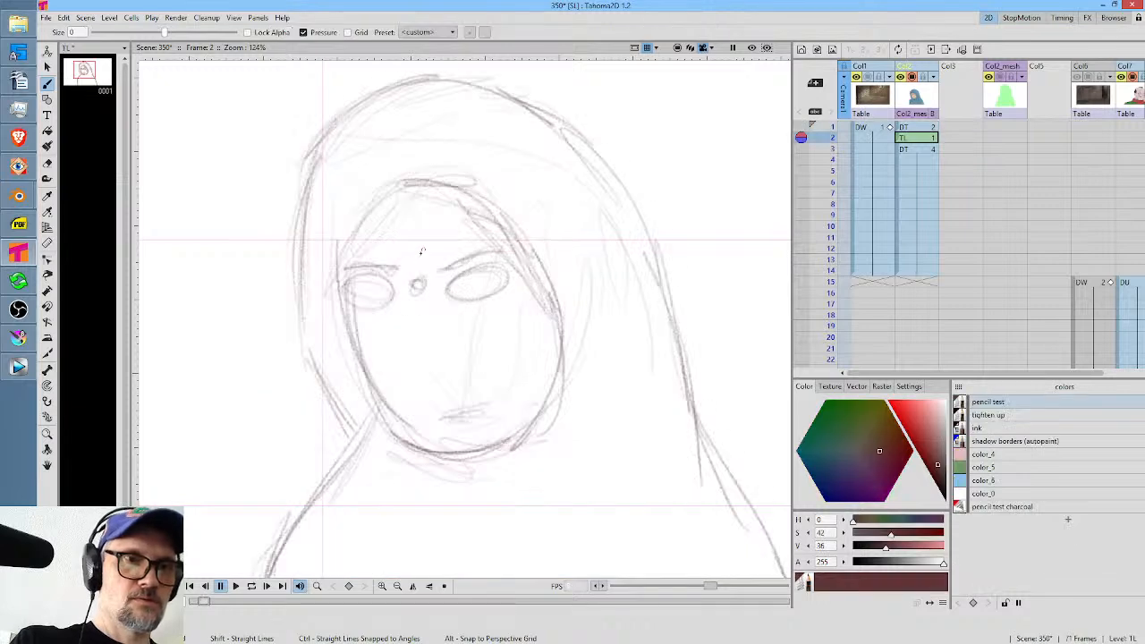
pyautogui.moveTo(418, 259)
pyautogui.mouseDown()
pyautogui.moveTo(426, 240)
pyautogui.moveTo(423, 260)
pyautogui.mouseUp()
pyautogui.press('a')
pyautogui.press('b')
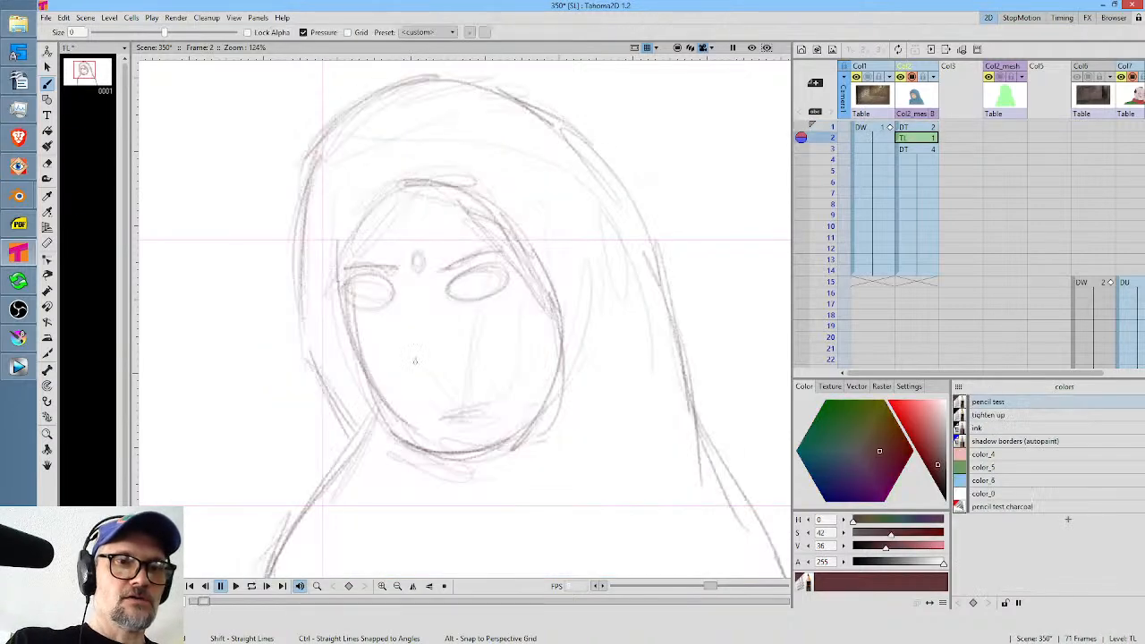
# Sketch the underside of the nose and the mouth line on the in-between face.
pyautogui.moveTo(421, 355); pyautogui.dragTo(417, 351)
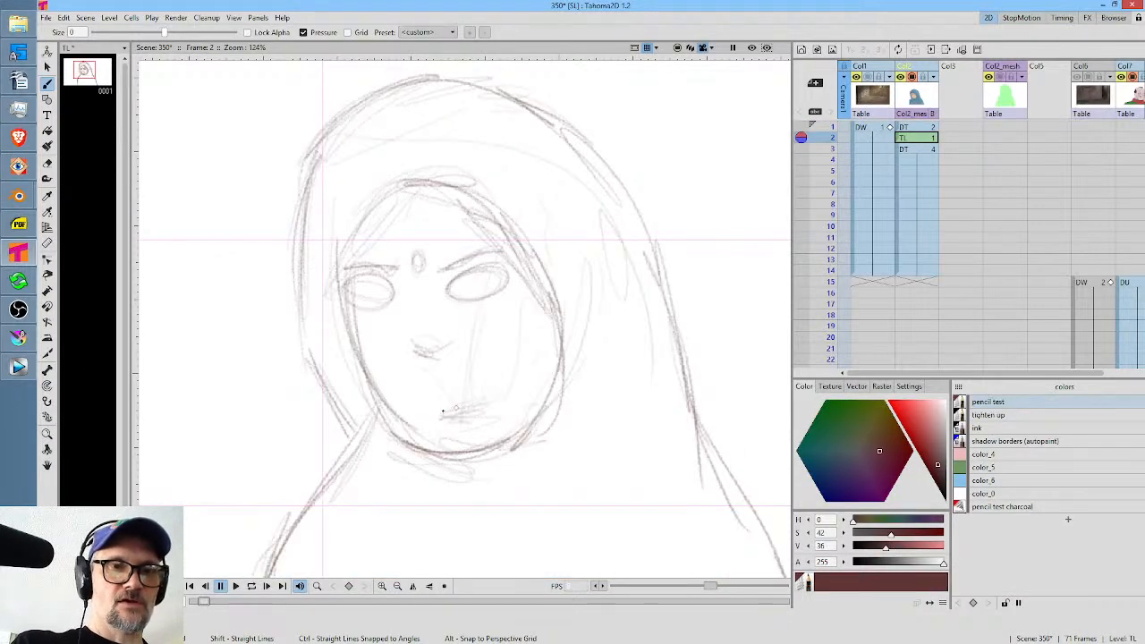
pyautogui.moveTo(443, 413); pyautogui.dragTo(483, 403)
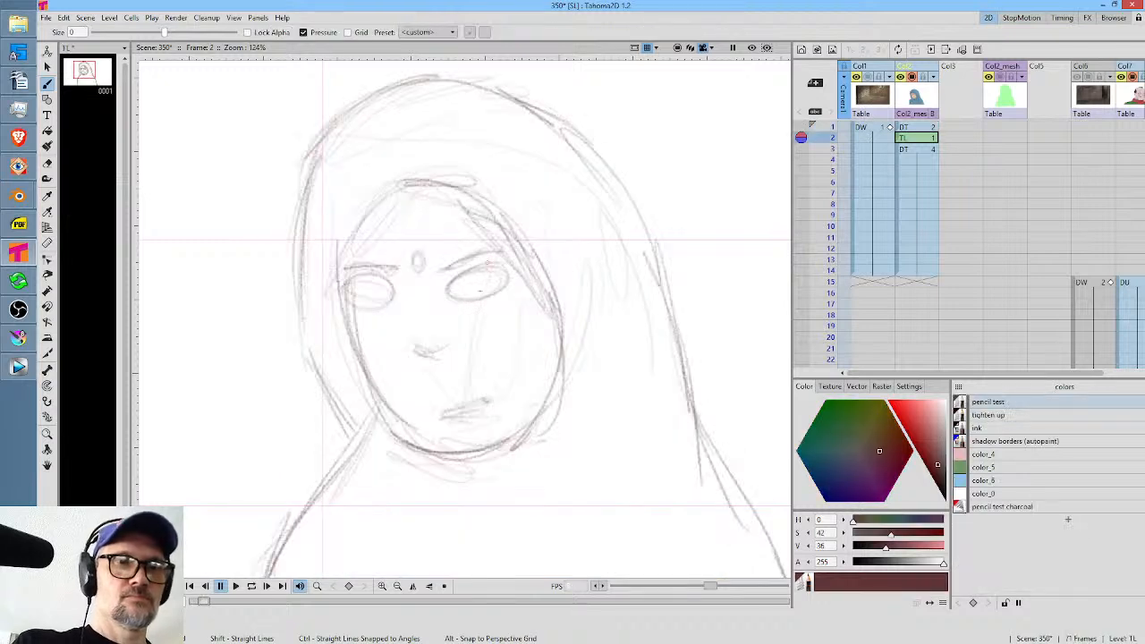
# Draw the upper eyelids and irises inside both oval eye guides.
pyautogui.moveTo(514, 268)
pyautogui.mouseDown()
pyautogui.moveTo(449, 286)
pyautogui.moveTo(344, 286)
pyautogui.mouseUp()
pyautogui.moveTo(432, 280); pyautogui.dragTo(516, 264)
pyautogui.moveTo(448, 284); pyautogui.dragTo(535, 255)
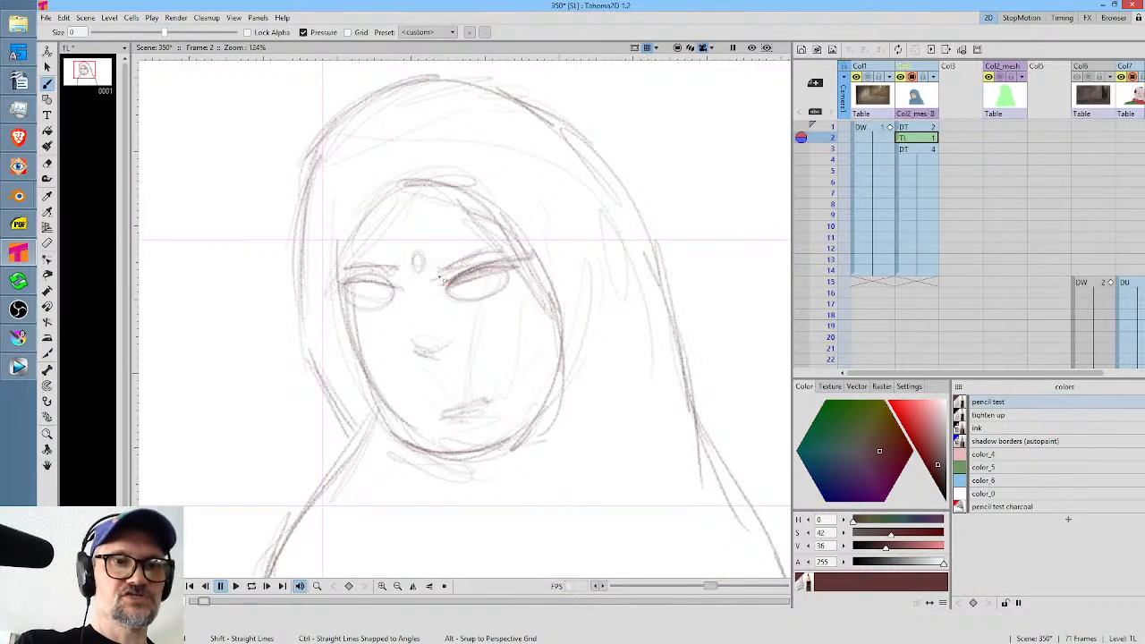
pyautogui.moveTo(399, 279)
pyautogui.mouseDown()
pyautogui.moveTo(330, 282)
pyautogui.moveTo(383, 303)
pyautogui.moveTo(394, 291)
pyautogui.moveTo(482, 296)
pyautogui.moveTo(510, 268)
pyautogui.mouseUp()
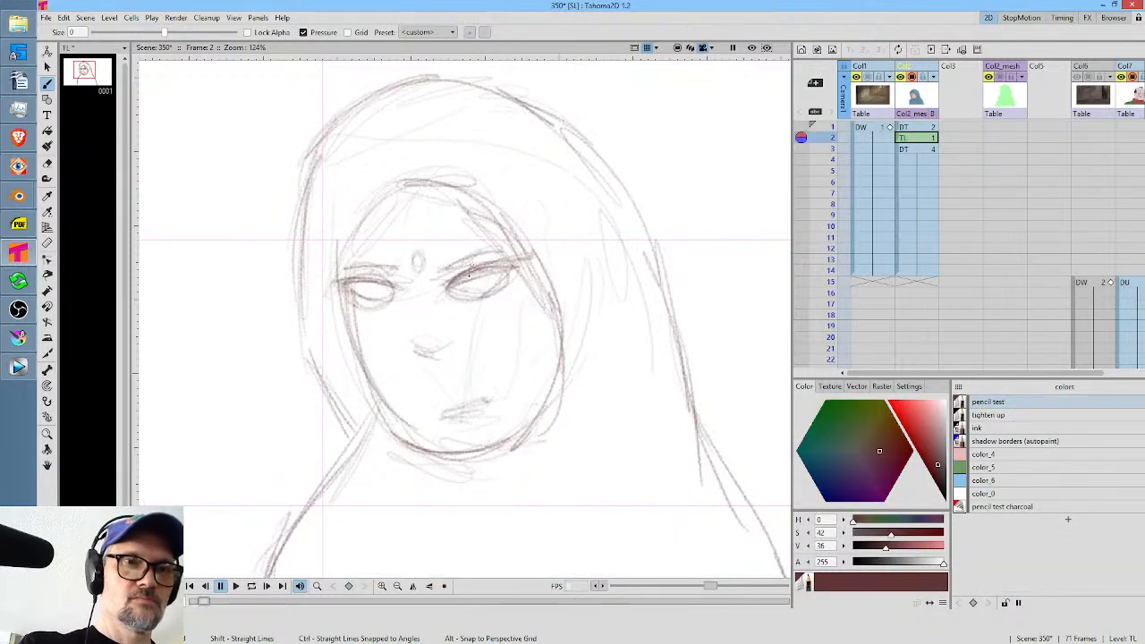
pyautogui.moveTo(467, 284); pyautogui.dragTo(480, 276)
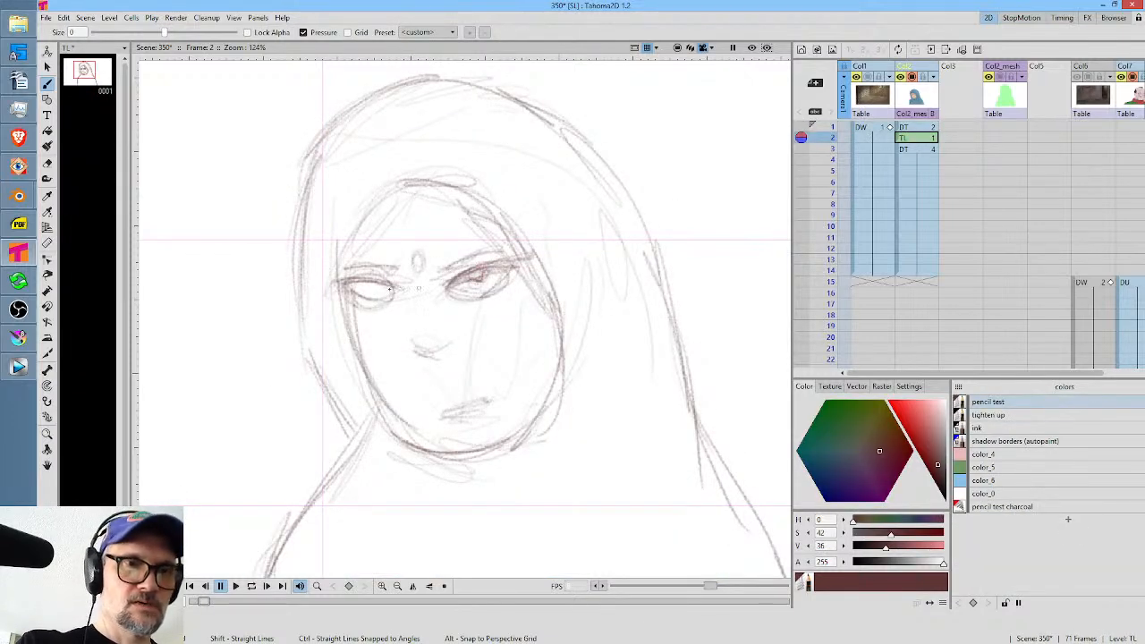
pyautogui.moveTo(361, 279); pyautogui.dragTo(385, 286)
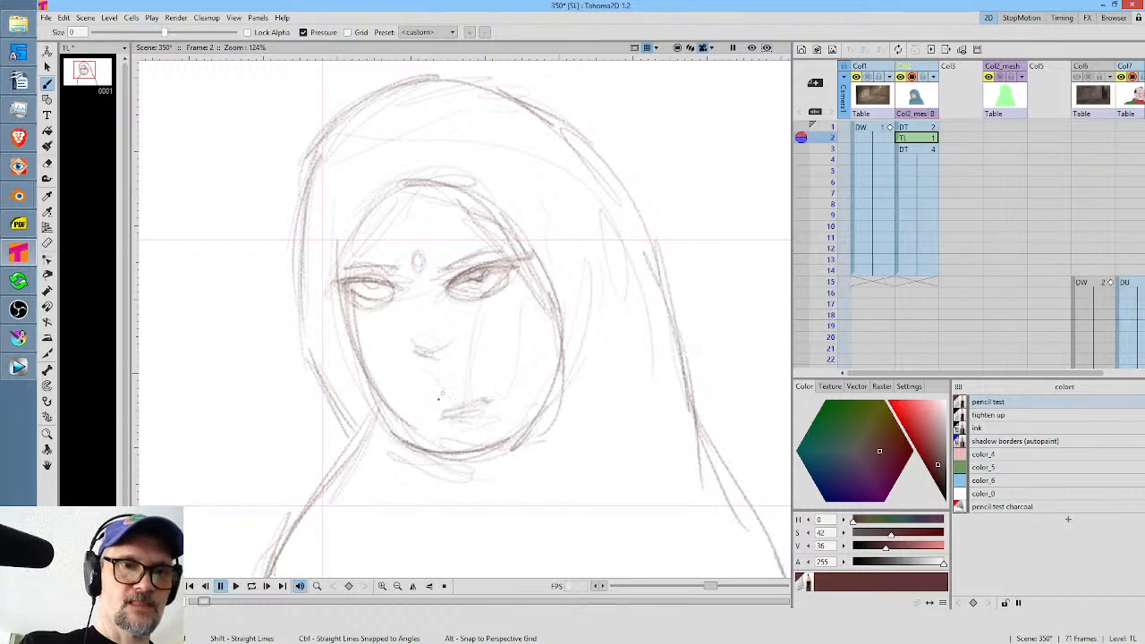
# Darken the downturned mouth line and firm up the left cheek and jaw contour beside the eye.
pyautogui.moveTo(444, 404); pyautogui.dragTo(457, 412)
pyautogui.moveTo(448, 408); pyautogui.dragTo(486, 400)
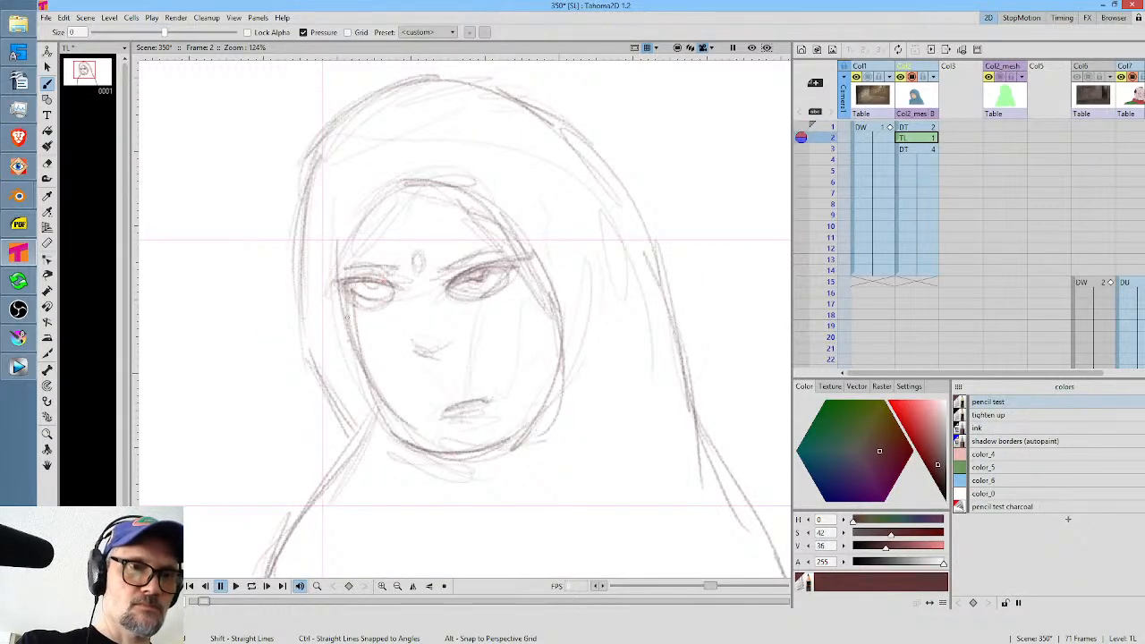
pyautogui.moveTo(347, 317); pyautogui.dragTo(387, 399)
pyautogui.moveTo(376, 376)
pyautogui.mouseDown()
pyautogui.moveTo(400, 412)
pyautogui.moveTo(452, 447)
pyautogui.moveTo(532, 434)
pyautogui.mouseUp()
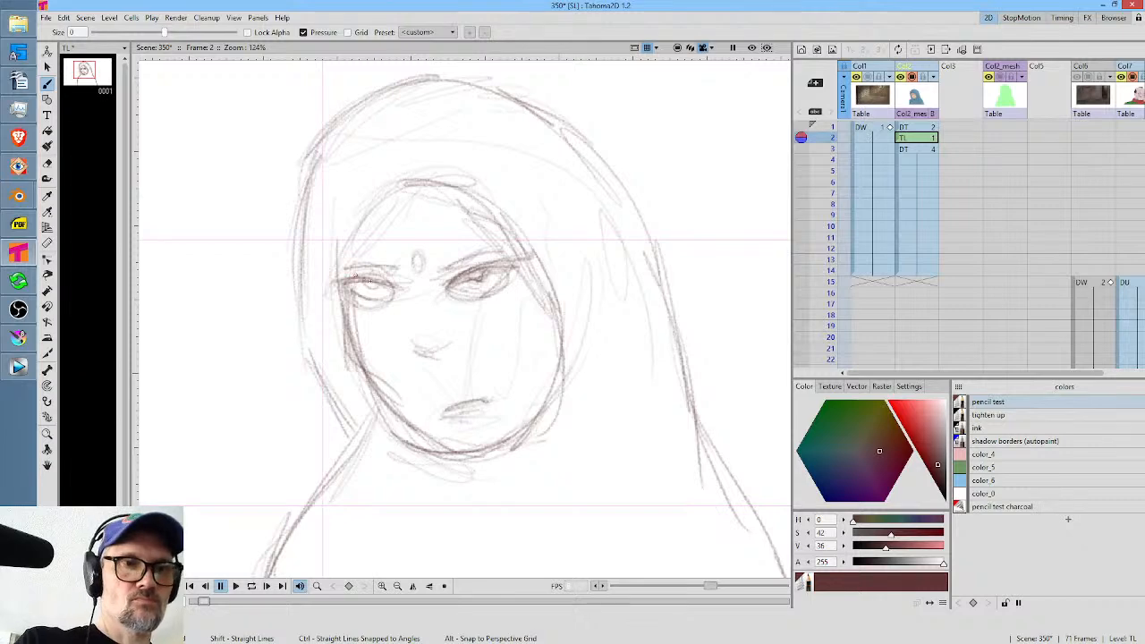
pyautogui.moveTo(355, 278); pyautogui.dragTo(396, 268)
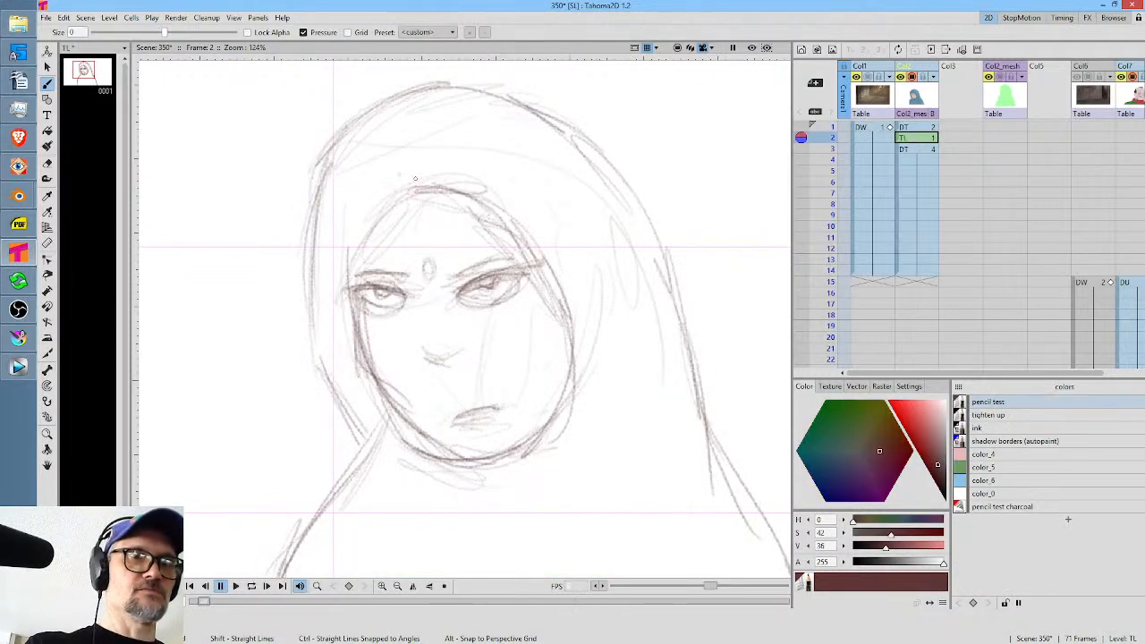
# Reshape the hood opening into a peak above the forehead and sketch the hairline beneath it.
pyautogui.moveTo(392, 158)
pyautogui.mouseDown()
pyautogui.moveTo(497, 211)
pyautogui.moveTo(478, 191)
pyautogui.moveTo(540, 265)
pyautogui.moveTo(386, 186)
pyautogui.moveTo(367, 228)
pyautogui.mouseUp()
pyautogui.moveTo(385, 191); pyautogui.dragTo(355, 244)
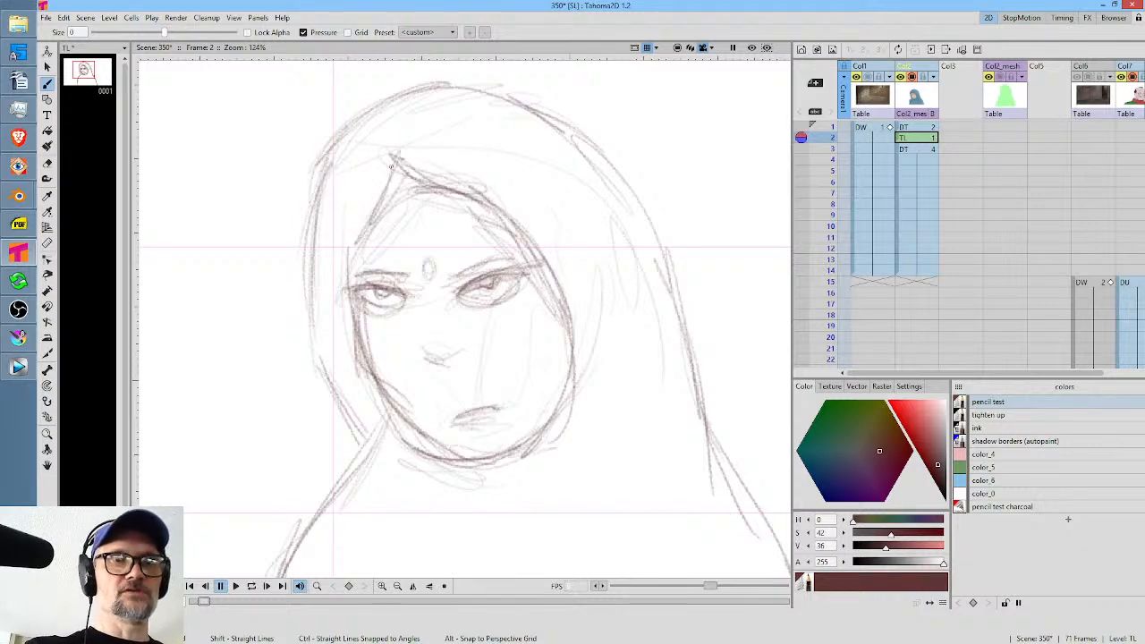
pyautogui.moveTo(418, 135); pyautogui.dragTo(370, 211)
pyautogui.moveTo(401, 166)
pyautogui.mouseDown()
pyautogui.moveTo(363, 208)
pyautogui.moveTo(343, 313)
pyautogui.mouseUp()
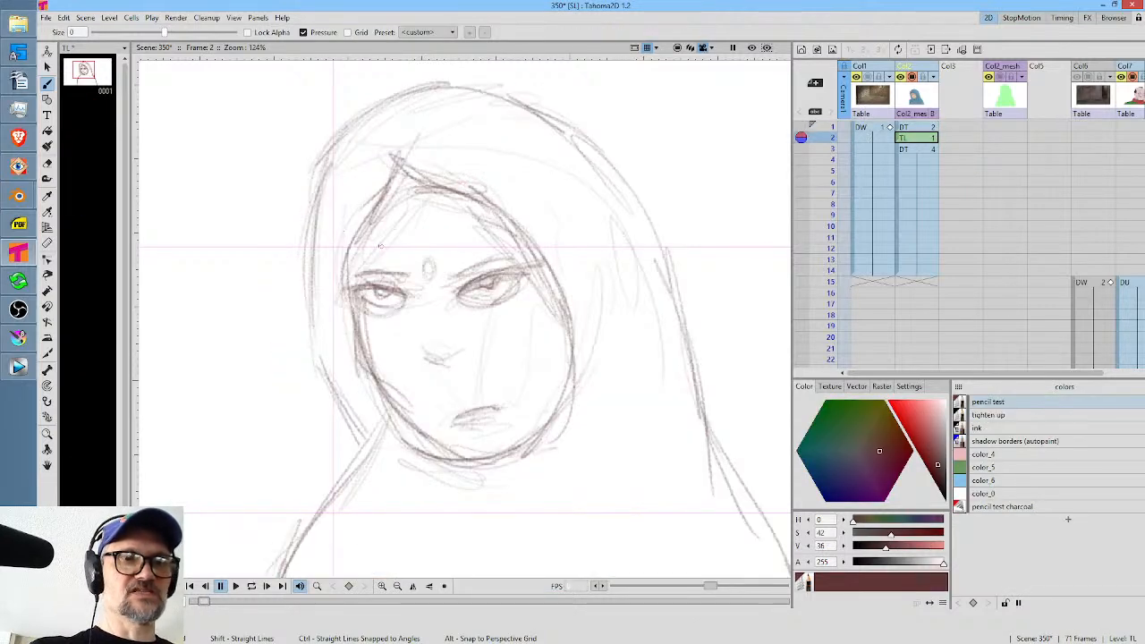
pyautogui.moveTo(356, 248)
pyautogui.mouseDown()
pyautogui.moveTo(409, 183)
pyautogui.moveTo(428, 202)
pyautogui.moveTo(425, 190)
pyautogui.moveTo(518, 230)
pyautogui.mouseUp()
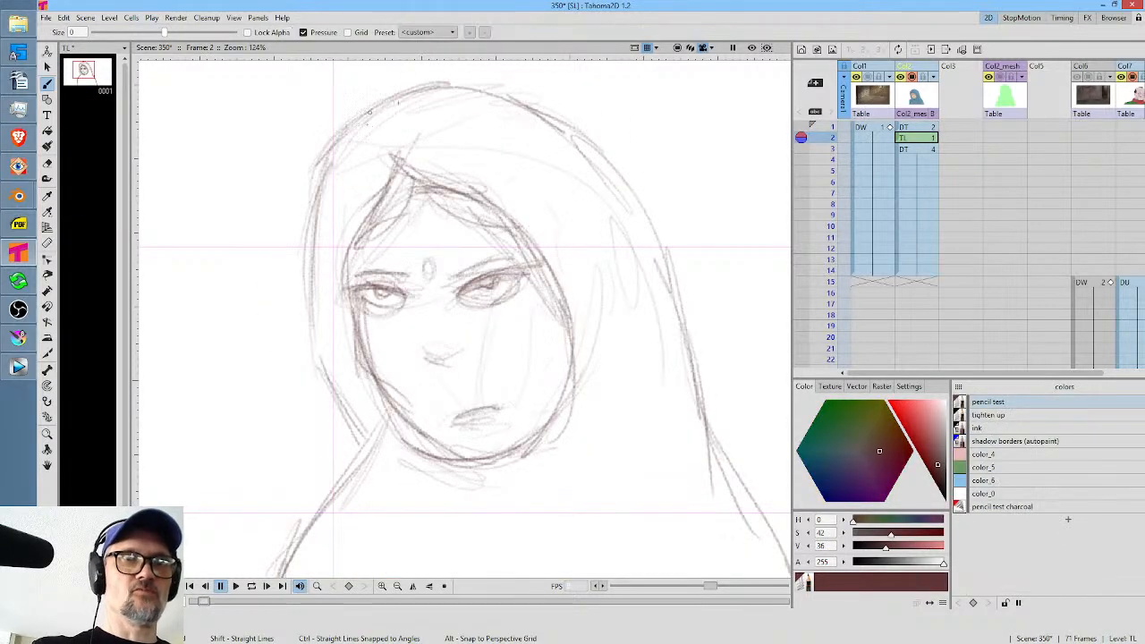
# Redraw the top and back of the hood with straighter, more angular contour lines.
pyautogui.moveTo(369, 113); pyautogui.dragTo(487, 79)
pyautogui.moveTo(404, 89)
pyautogui.mouseDown()
pyautogui.moveTo(551, 89)
pyautogui.moveTo(583, 120)
pyautogui.moveTo(580, 156)
pyautogui.moveTo(702, 242)
pyautogui.moveTo(704, 390)
pyautogui.moveTo(676, 327)
pyautogui.mouseUp()
pyautogui.moveTo(646, 374); pyautogui.dragTo(648, 340)
pyautogui.moveTo(683, 272); pyautogui.dragTo(680, 340)
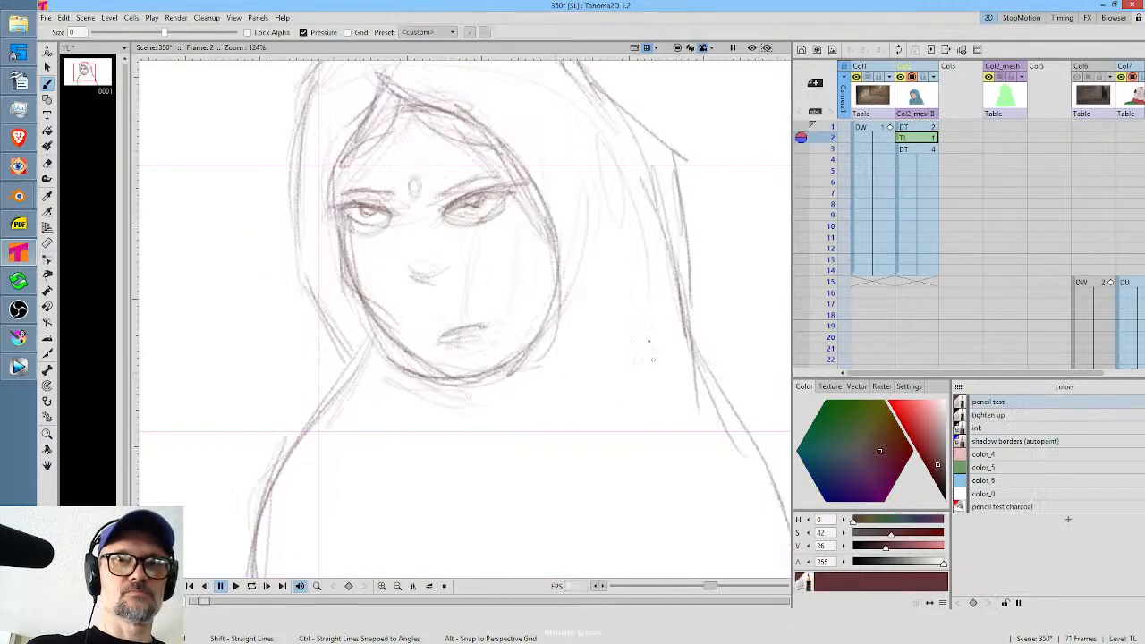
pyautogui.moveTo(653, 359); pyautogui.dragTo(645, 280)
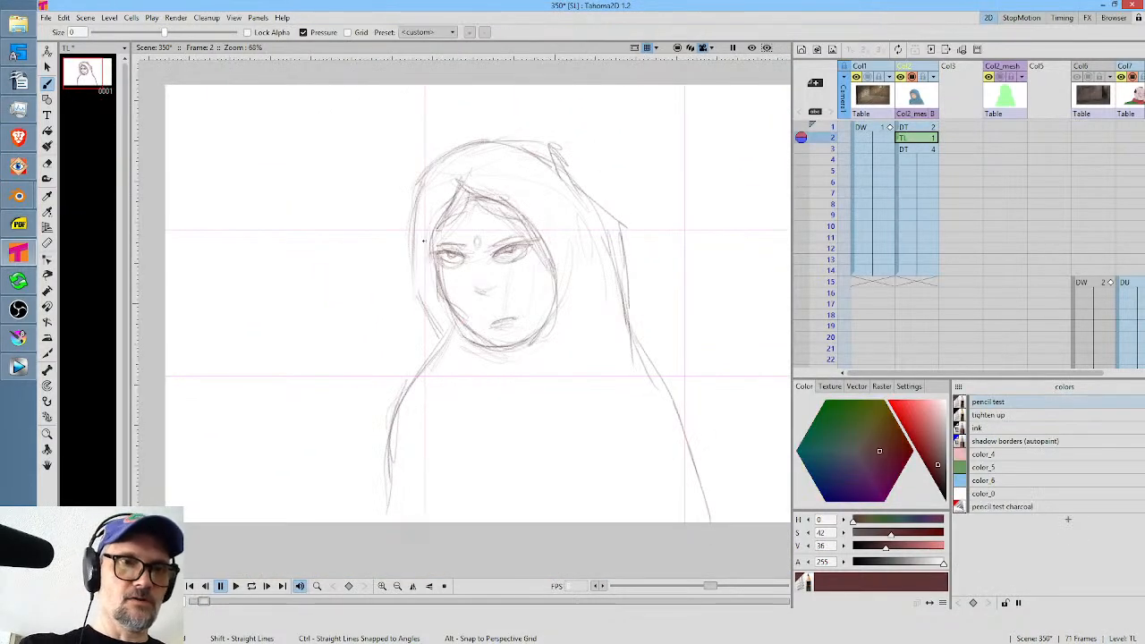
# Sketch the scarf's draped fold around the neck, using the frame 1 drawing as reference.
pyautogui.moveTo(424, 240); pyautogui.dragTo(433, 318)
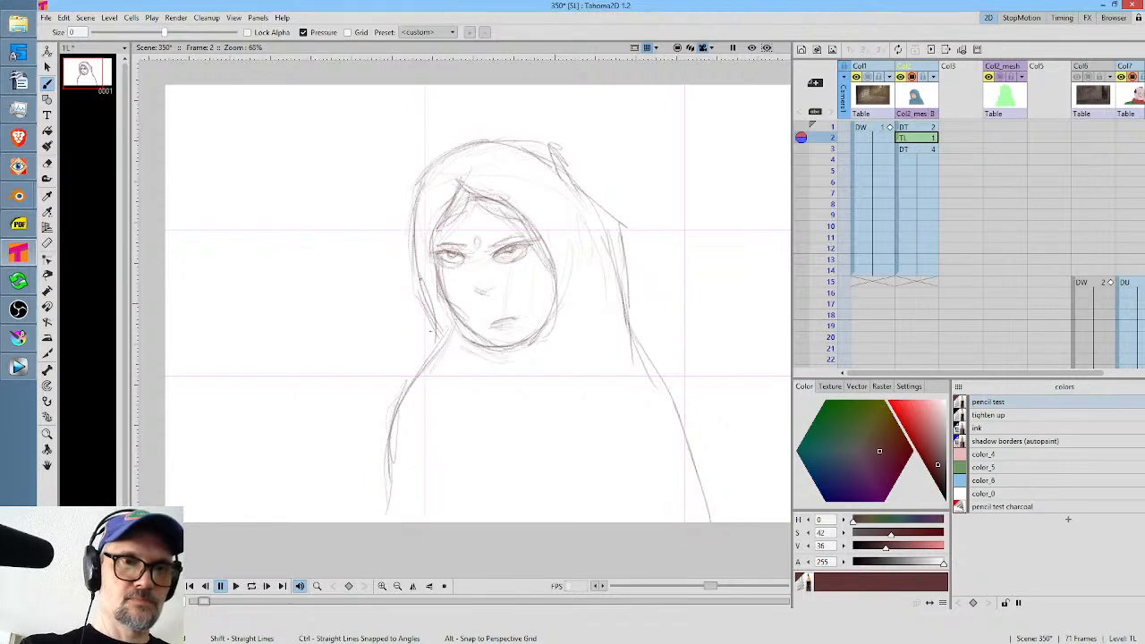
pyautogui.moveTo(430, 309)
pyautogui.mouseDown()
pyautogui.moveTo(449, 348)
pyautogui.moveTo(503, 401)
pyautogui.mouseUp()
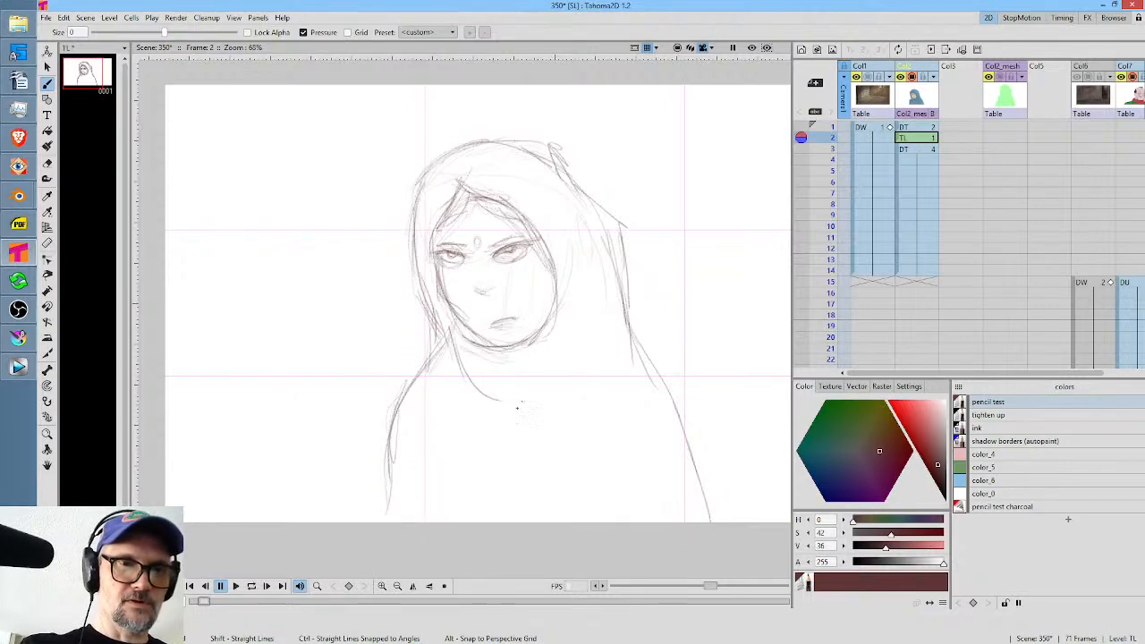
pyautogui.moveTo(439, 341)
pyautogui.mouseDown()
pyautogui.moveTo(427, 379)
pyautogui.moveTo(444, 408)
pyautogui.mouseUp()
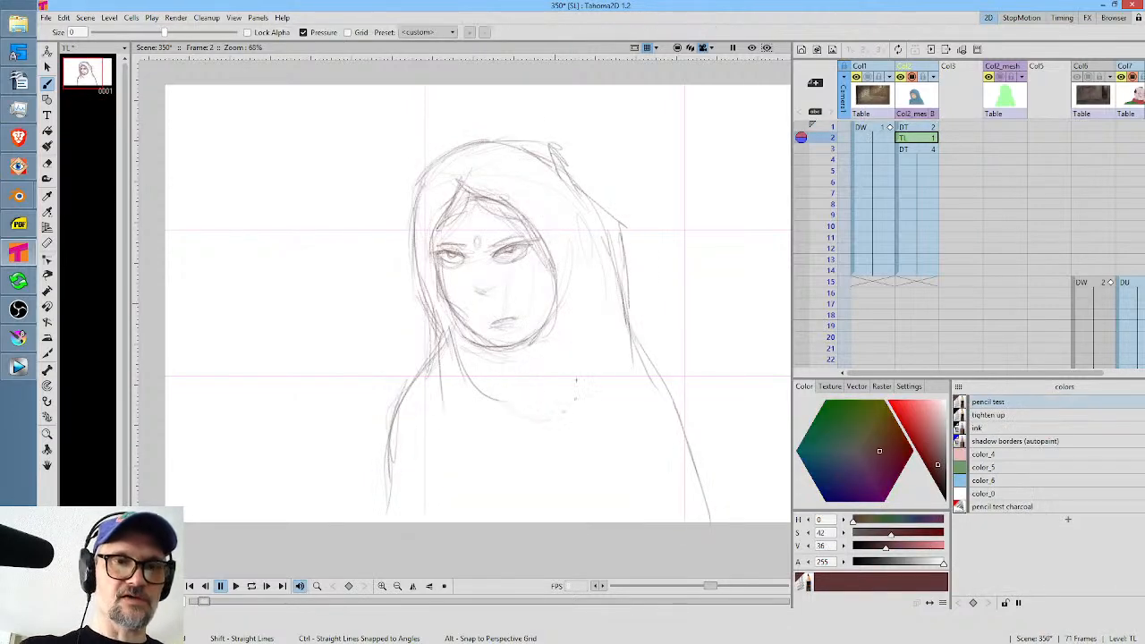
pyautogui.moveTo(531, 408); pyautogui.dragTo(568, 402)
pyautogui.moveTo(585, 307); pyautogui.dragTo(561, 383)
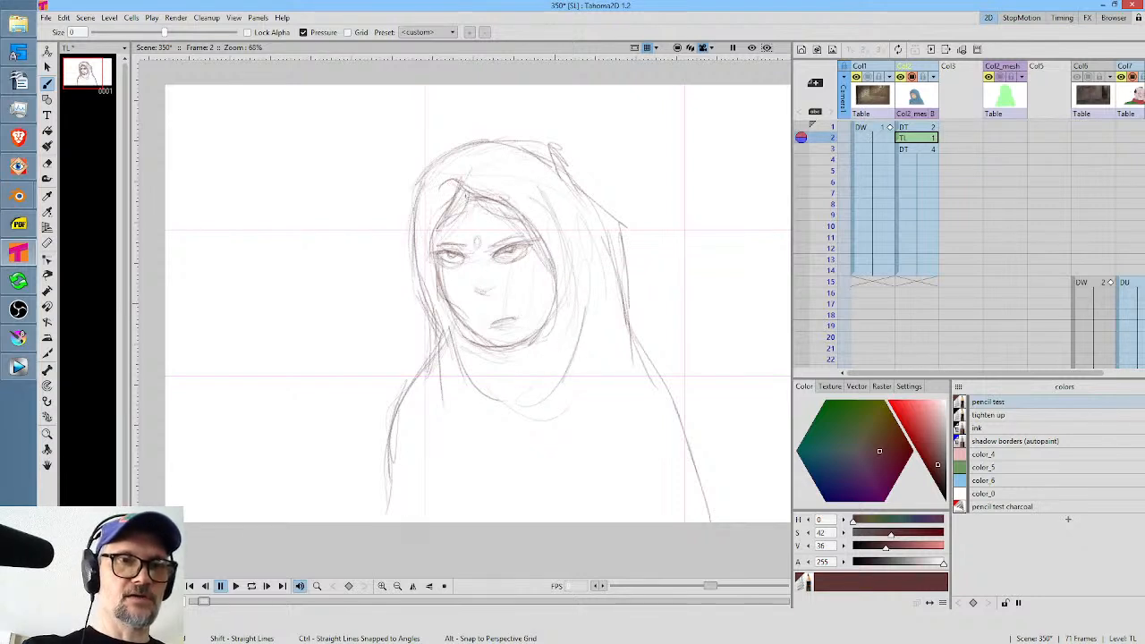
# Strengthen the hood's outer contour over the crown and down the back, and the right edge of the face.
pyautogui.moveTo(424, 161)
pyautogui.mouseDown()
pyautogui.moveTo(478, 145)
pyautogui.moveTo(538, 148)
pyautogui.mouseUp()
pyautogui.moveTo(598, 191); pyautogui.dragTo(641, 299)
pyautogui.moveTo(639, 295); pyautogui.dragTo(645, 349)
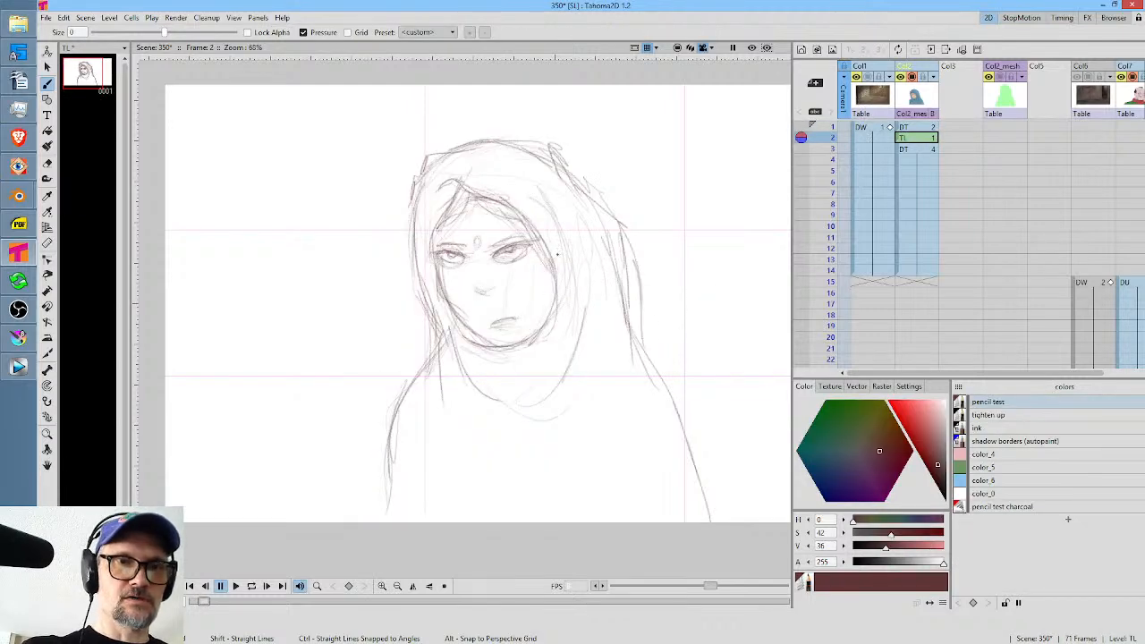
pyautogui.moveTo(557, 257)
pyautogui.mouseDown()
pyautogui.moveTo(534, 336)
pyautogui.moveTo(563, 281)
pyautogui.moveTo(536, 340)
pyautogui.mouseUp()
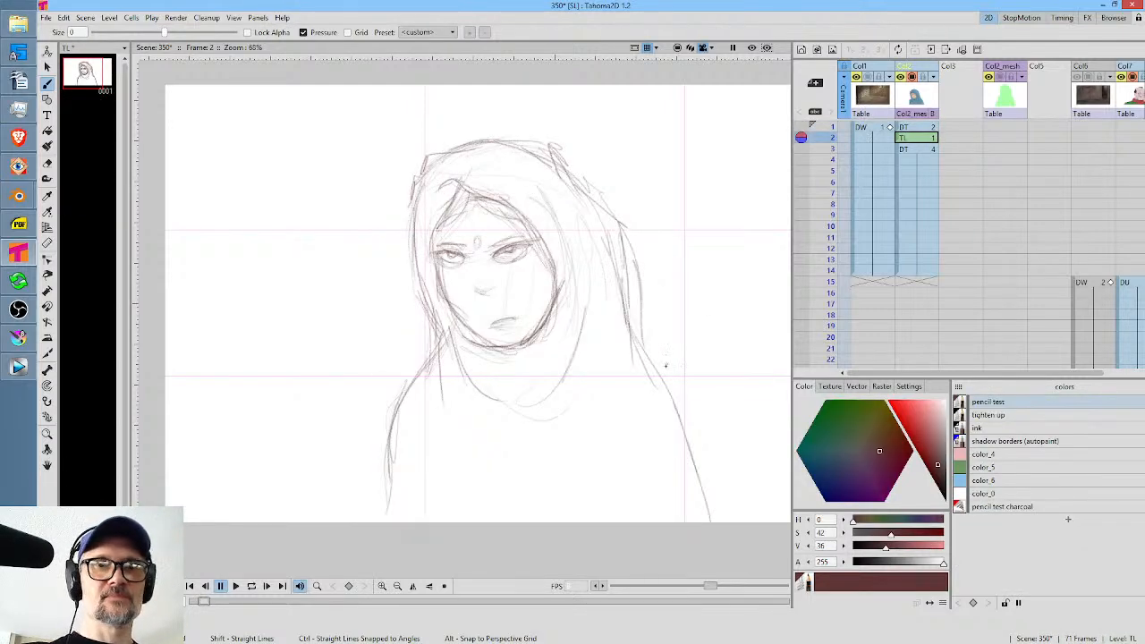
# Redraw the right-hand shoulder slope and outer arm contour down to the drawing's lower edge.
pyautogui.moveTo(617, 302); pyautogui.dragTo(660, 396)
pyautogui.moveTo(610, 324)
pyautogui.mouseDown()
pyautogui.moveTo(674, 388)
pyautogui.moveTo(710, 490)
pyautogui.mouseUp()
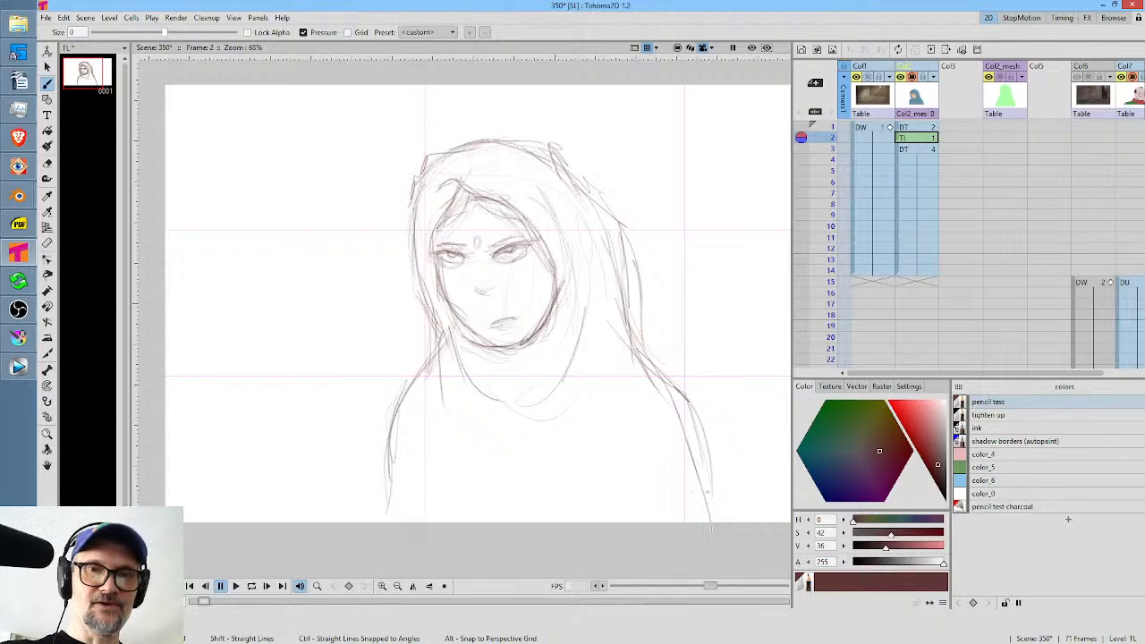
pyautogui.moveTo(688, 409); pyautogui.dragTo(709, 521)
pyautogui.moveTo(695, 406); pyautogui.dragTo(707, 499)
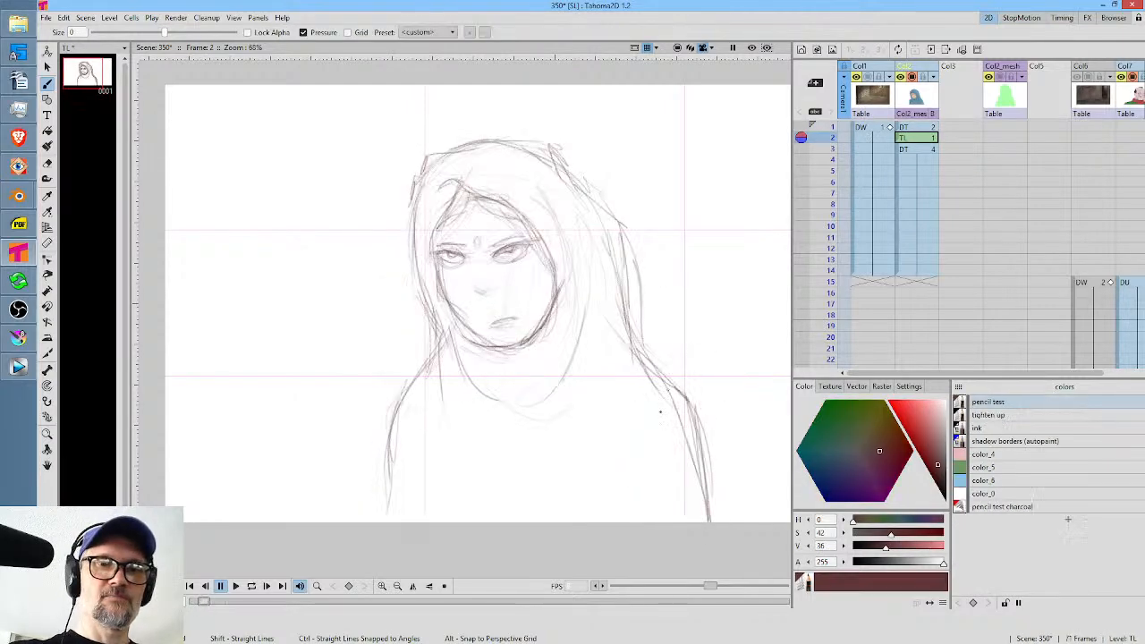
# Sketch diagonal cloth folds beside the right-hand arm and across the chest, following the folds in frame 1.
pyautogui.moveTo(628, 410); pyautogui.dragTo(615, 483)
pyautogui.moveTo(615, 470); pyautogui.dragTo(610, 497)
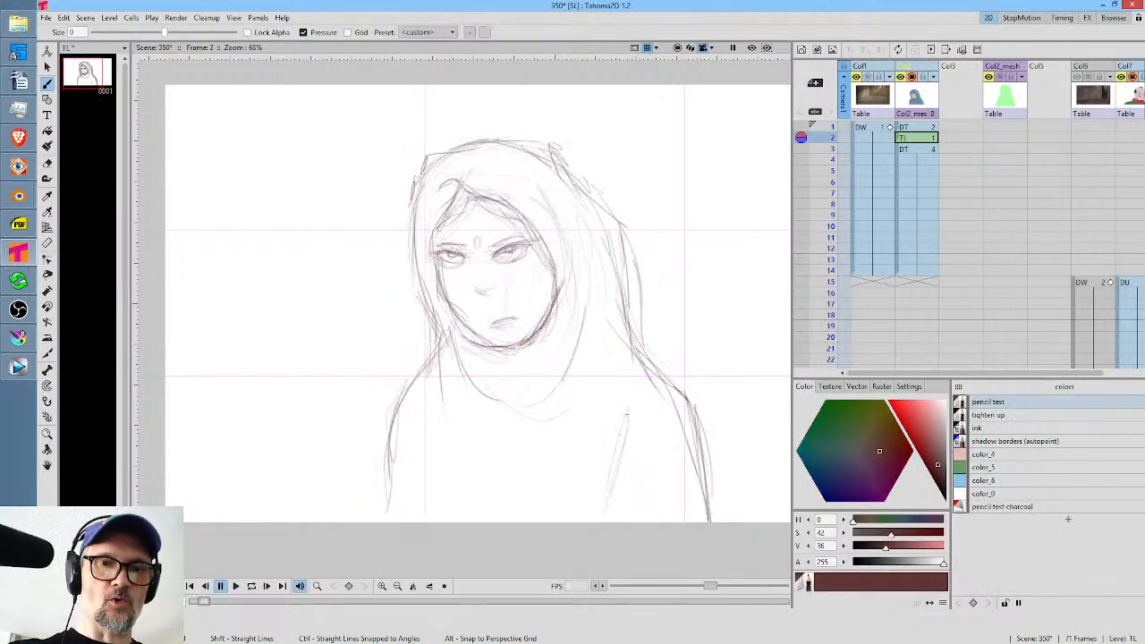
pyautogui.moveTo(598, 431); pyautogui.dragTo(558, 488)
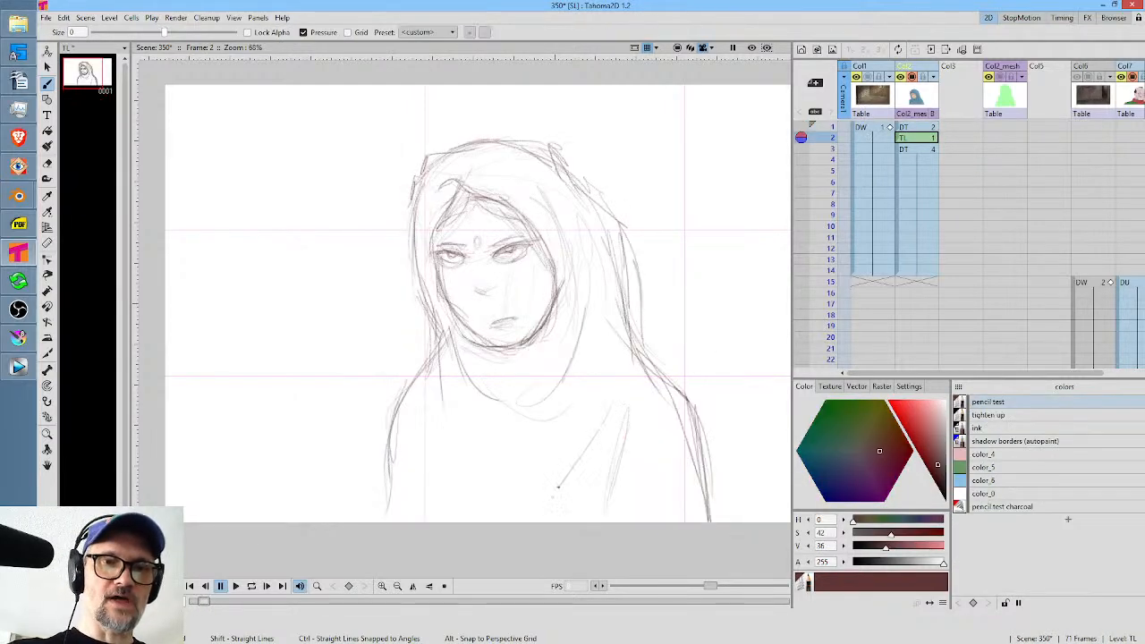
pyautogui.moveTo(603, 402); pyautogui.dragTo(575, 440)
pyautogui.moveTo(570, 442); pyautogui.dragTo(553, 474)
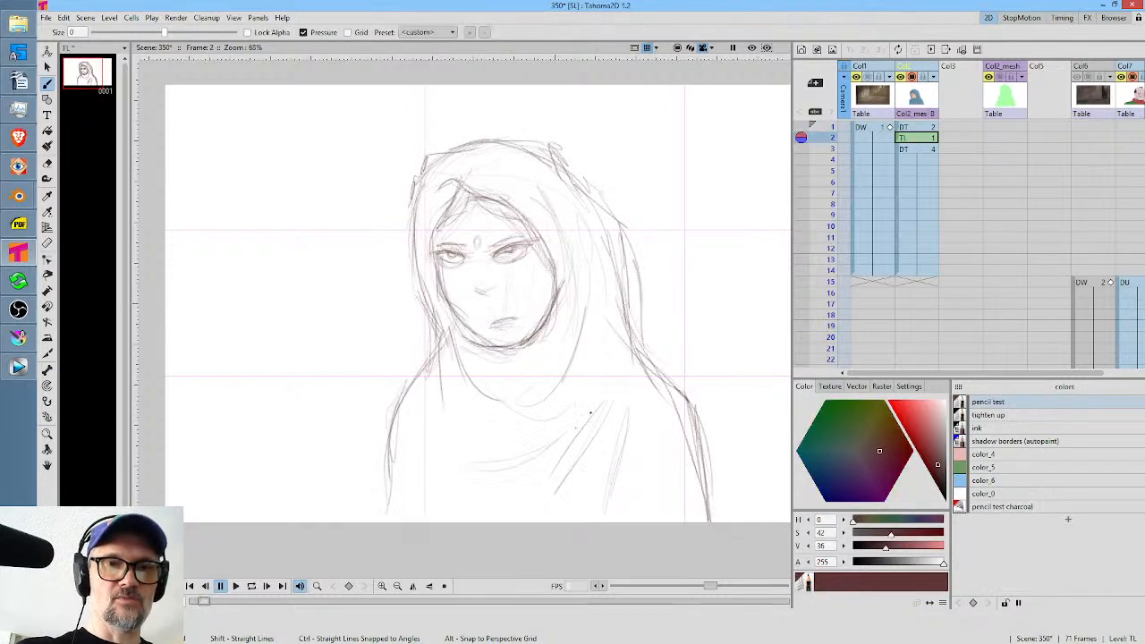
pyautogui.moveTo(594, 405)
pyautogui.mouseDown()
pyautogui.moveTo(533, 469)
pyautogui.moveTo(465, 473)
pyautogui.mouseUp()
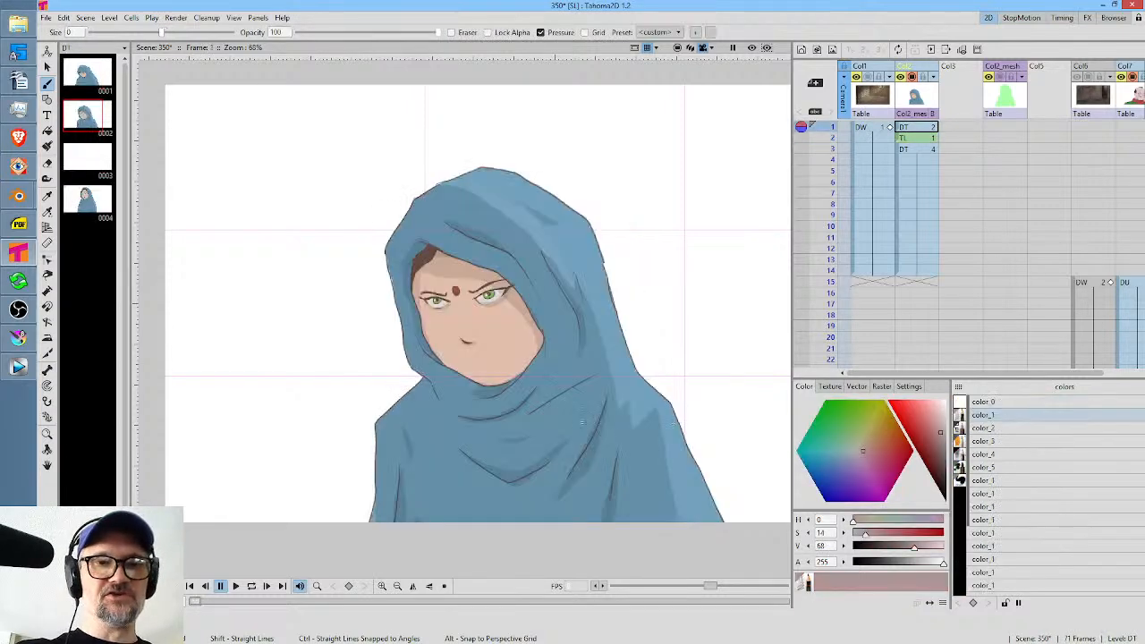
# Sketch the cloth fold beside the left-hand arm on frame 2 and compare the sketch with the frame 1 drawing.
pyautogui.moveTo(424, 474); pyautogui.dragTo(408, 519)
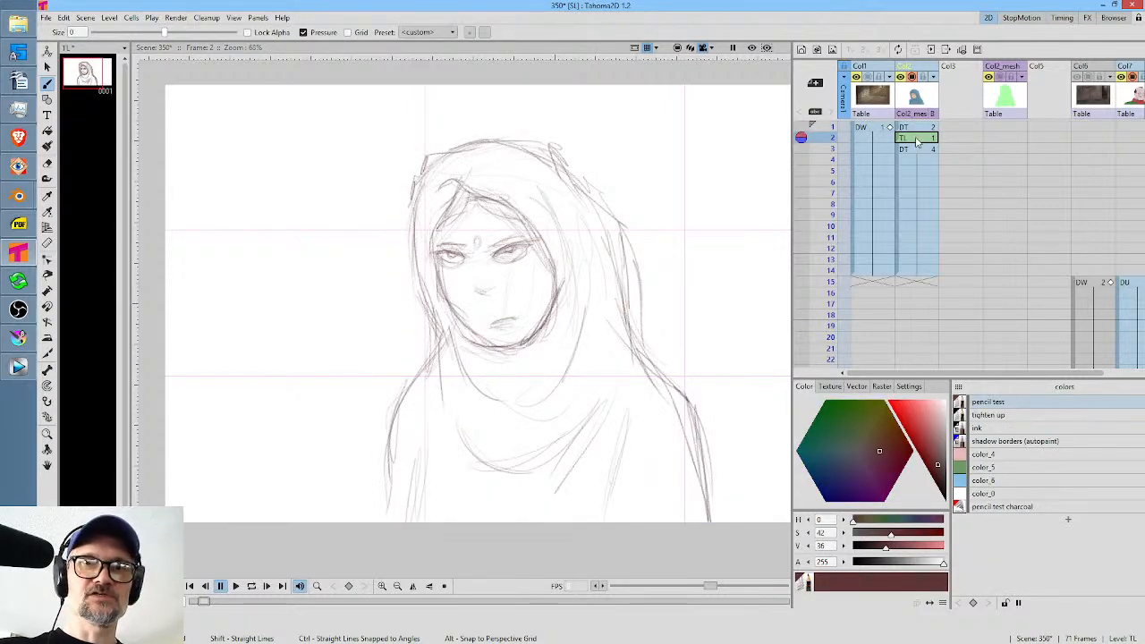
pyautogui.click(833, 127)
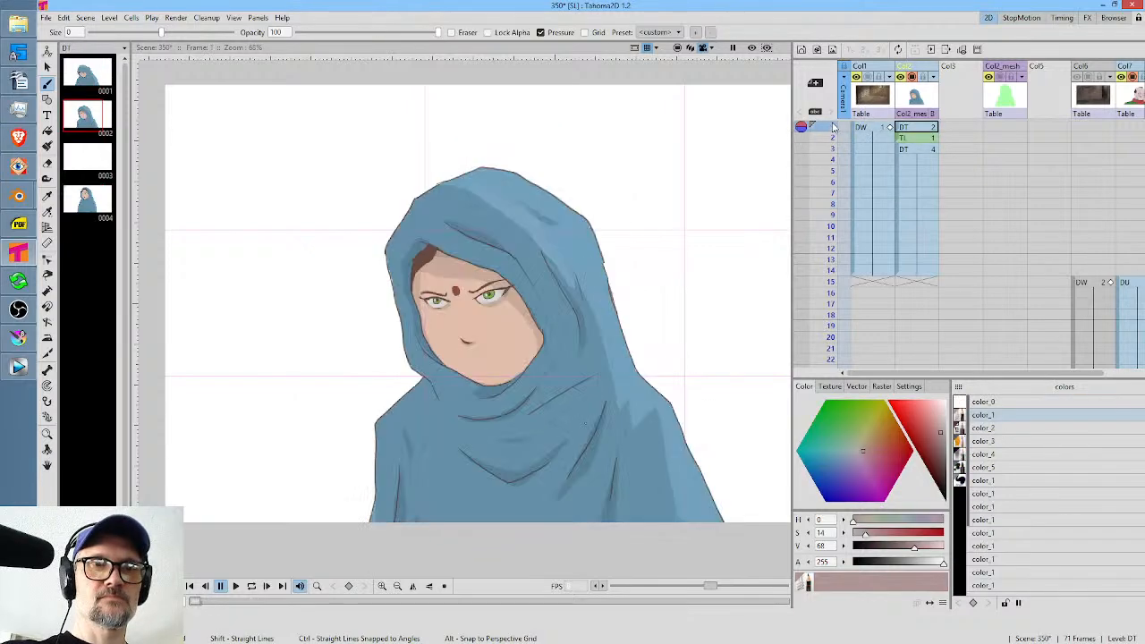
pyautogui.moveTo(832, 141)
pyautogui.mouseDown()
pyautogui.moveTo(831, 160)
pyautogui.moveTo(832, 128)
pyautogui.moveTo(833, 142)
pyautogui.mouseUp()
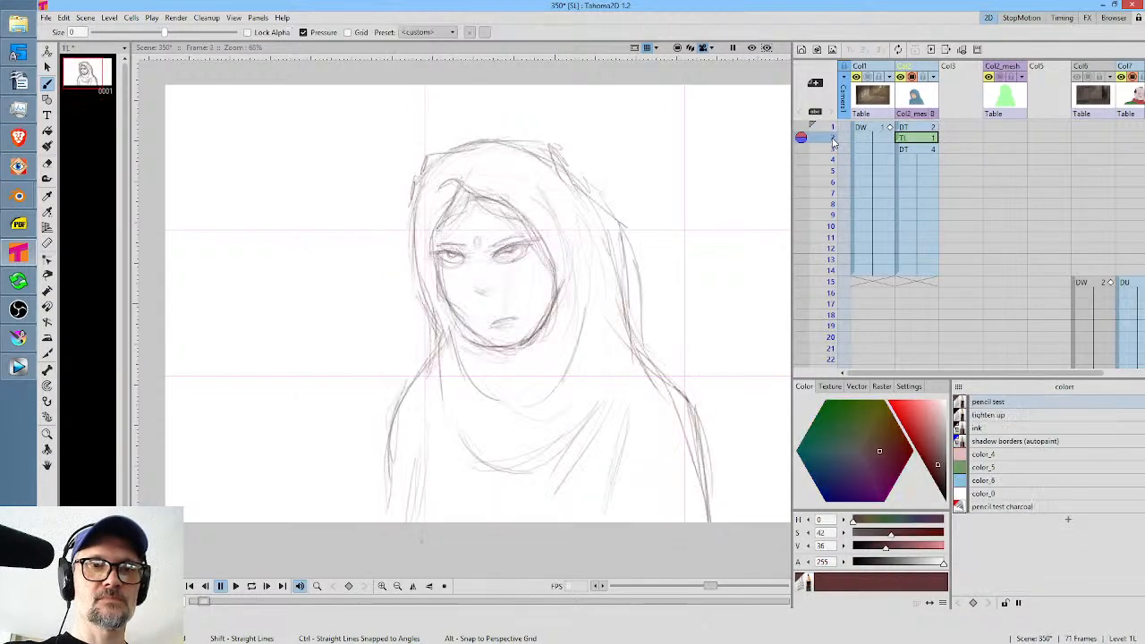
pyautogui.click(834, 127)
pyautogui.click(834, 138)
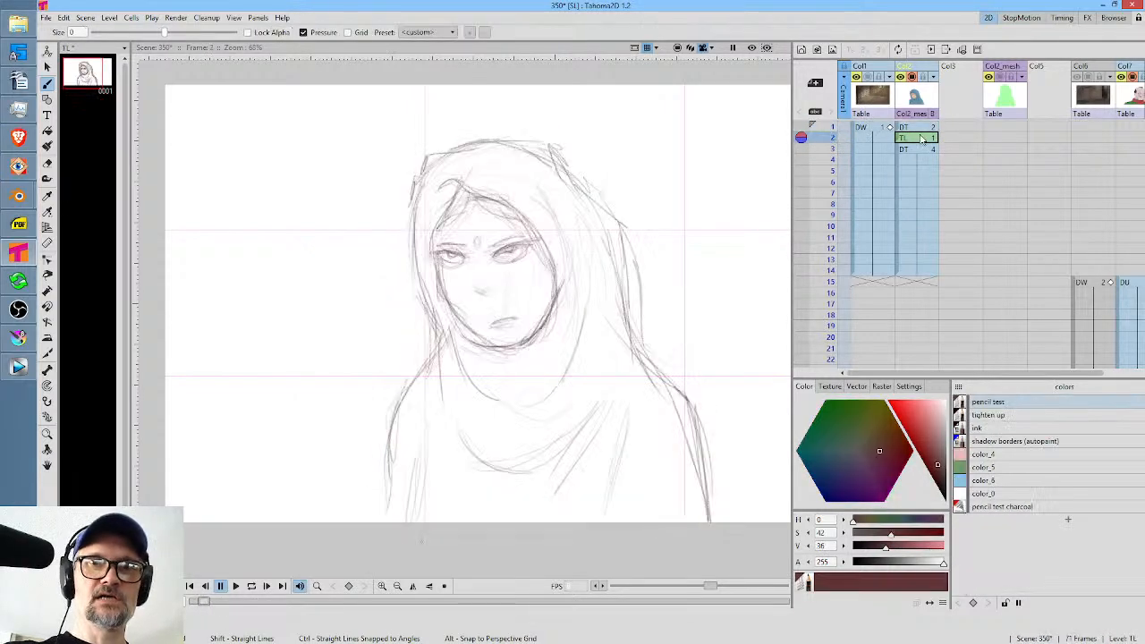
pyautogui.click(923, 141)
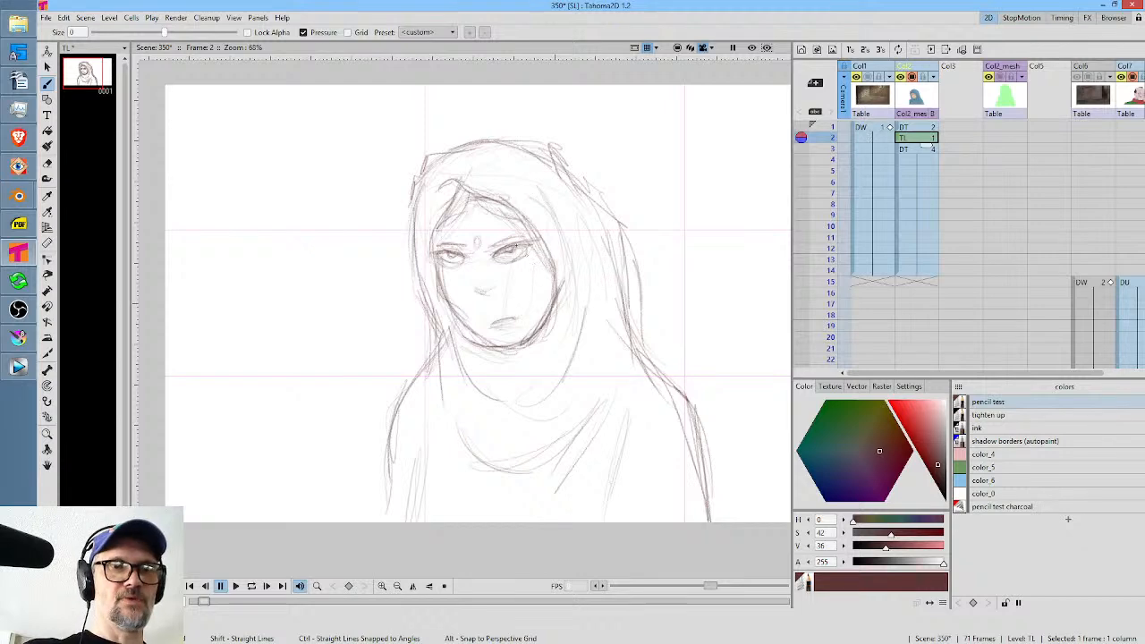
# Select each eye freehand in the frame 2 sketch, scale the right-hand one to 89.07% and the left-hand one to 91.07%, and reposition both.
pyautogui.scroll(5, 530, 309)
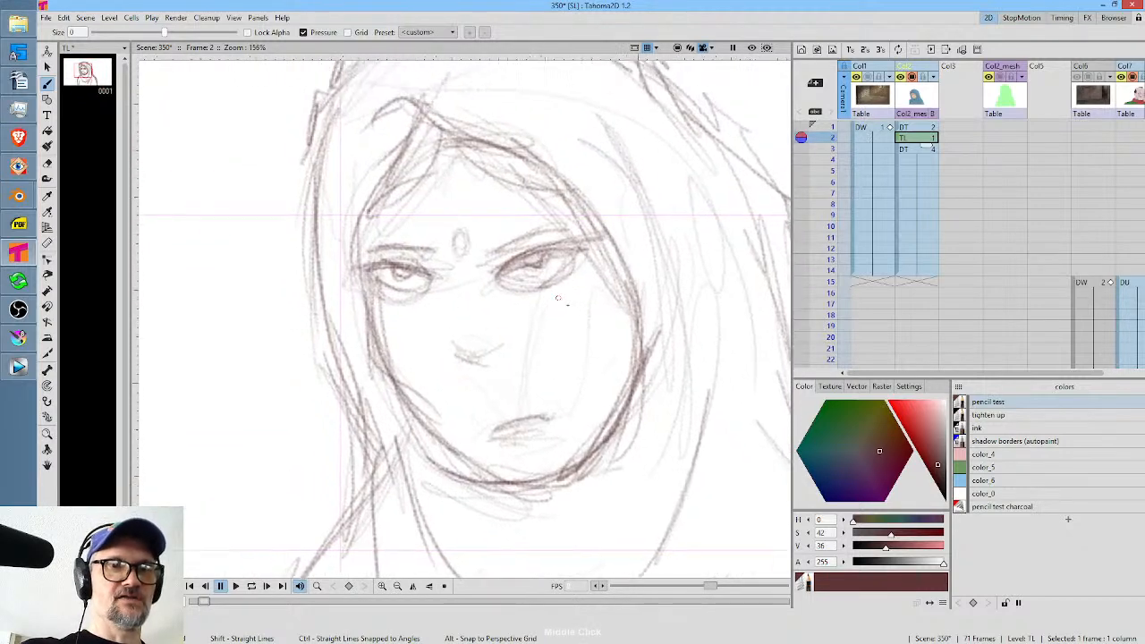
pyautogui.press('s')
pyautogui.moveTo(592, 296)
pyautogui.mouseDown()
pyautogui.moveTo(607, 258)
pyautogui.moveTo(601, 238)
pyautogui.moveTo(528, 256)
pyautogui.moveTo(545, 309)
pyautogui.mouseUp()
pyautogui.moveTo(612, 233); pyautogui.dragTo(571, 261)
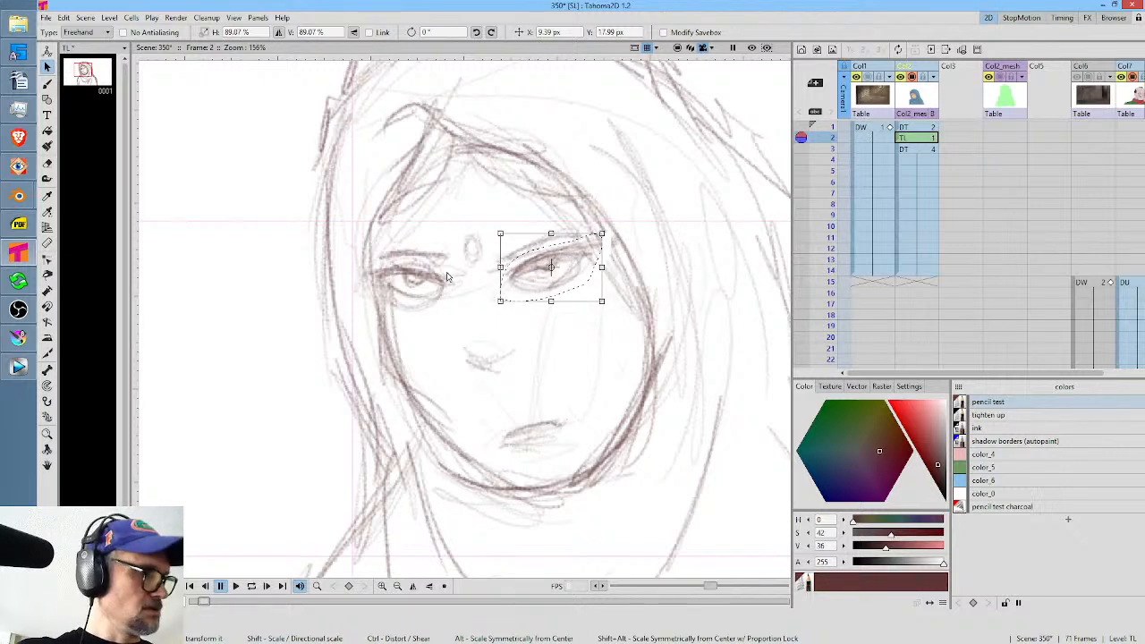
pyautogui.moveTo(448, 280)
pyautogui.mouseDown()
pyautogui.moveTo(377, 279)
pyautogui.moveTo(460, 285)
pyautogui.moveTo(447, 265)
pyautogui.moveTo(460, 266)
pyautogui.moveTo(433, 292)
pyautogui.mouseUp()
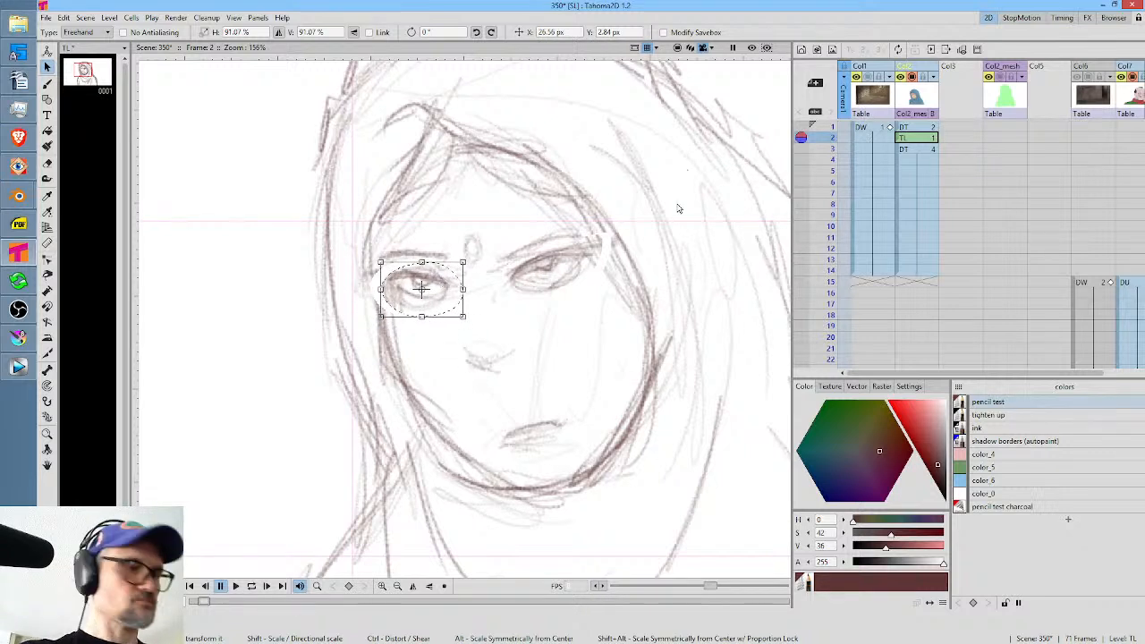
# Redraw the eyebrows with darker brush strokes and trace the right-hand eyebrow and upper eyelid in the black ink style.
pyautogui.press('b')
pyautogui.moveTo(444, 135)
pyautogui.mouseDown()
pyautogui.moveTo(419, 189)
pyautogui.moveTo(469, 133)
pyautogui.moveTo(581, 196)
pyautogui.mouseUp()
pyautogui.moveTo(499, 260)
pyautogui.mouseDown()
pyautogui.moveTo(583, 233)
pyautogui.moveTo(560, 232)
pyautogui.mouseUp()
pyautogui.moveTo(451, 265)
pyautogui.mouseDown()
pyautogui.moveTo(396, 256)
pyautogui.moveTo(506, 259)
pyautogui.moveTo(598, 235)
pyautogui.mouseUp()
pyautogui.click(1058, 427)
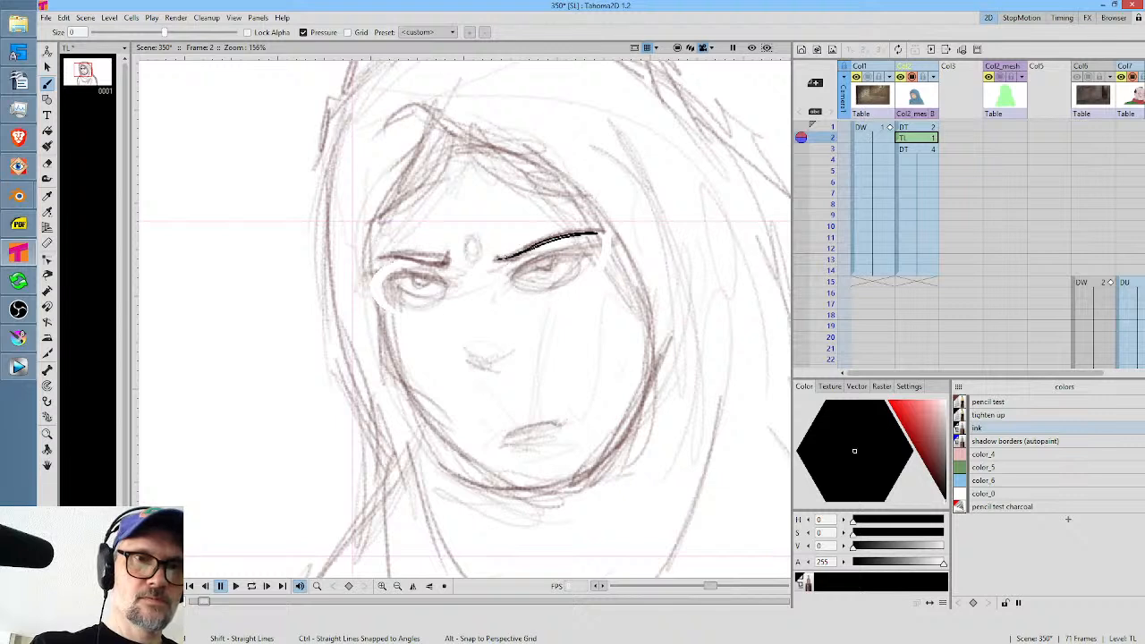
pyautogui.moveTo(505, 278)
pyautogui.mouseDown()
pyautogui.moveTo(591, 253)
pyautogui.moveTo(508, 278)
pyautogui.mouseUp()
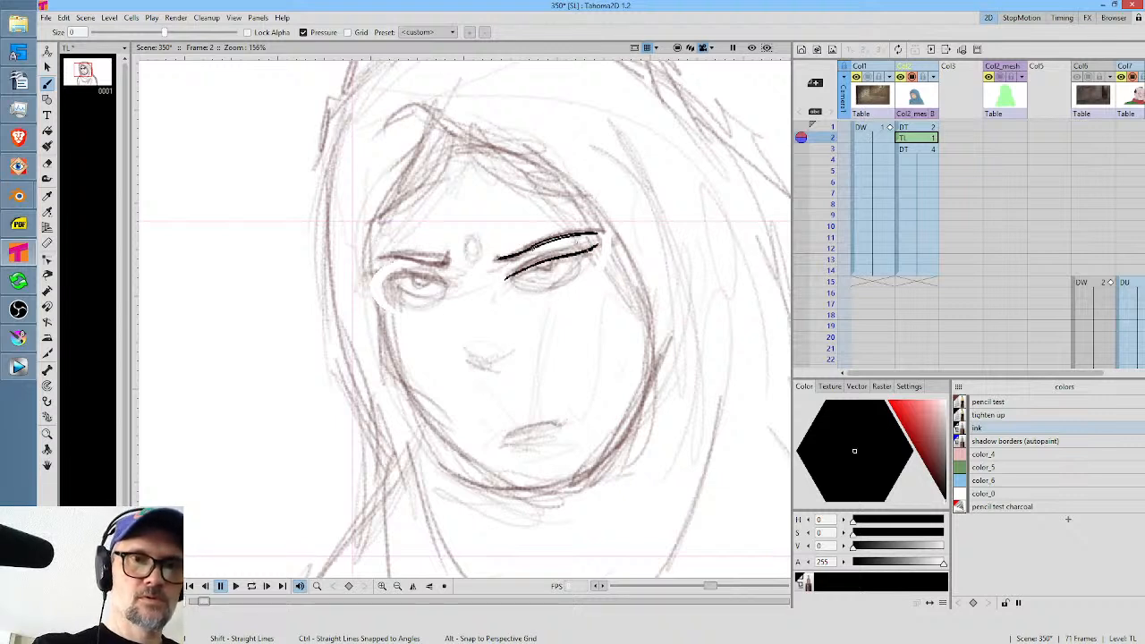
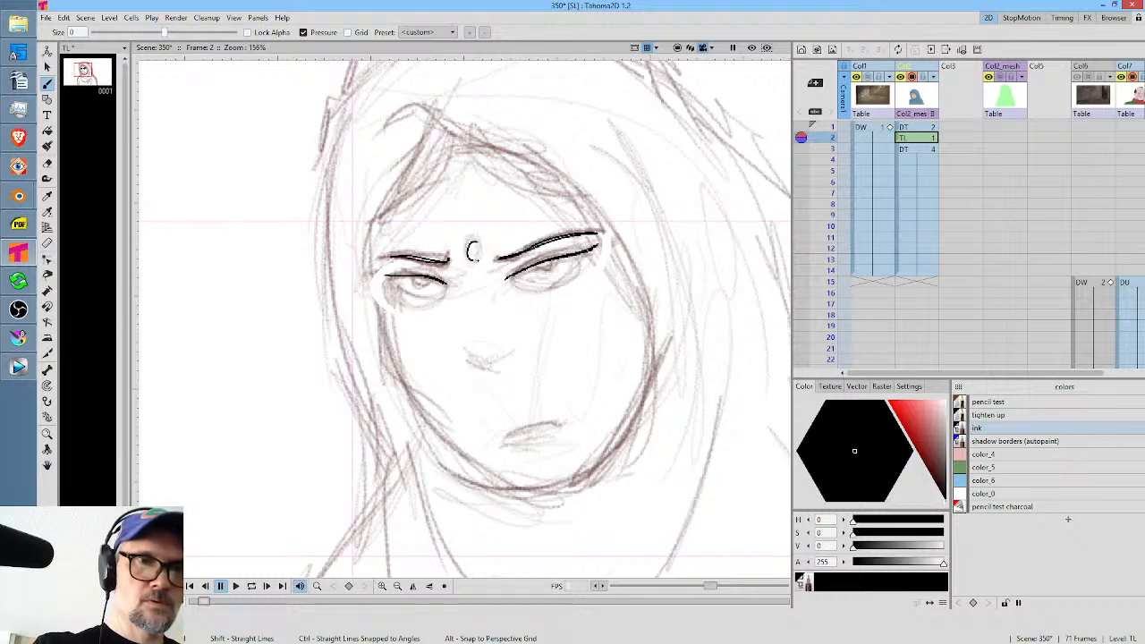
# Ink the nose, the face outline, the inner hood edge and the parted hair on the forehead over the frame 2 sketch.
pyautogui.moveTo(469, 355); pyautogui.dragTo(490, 362)
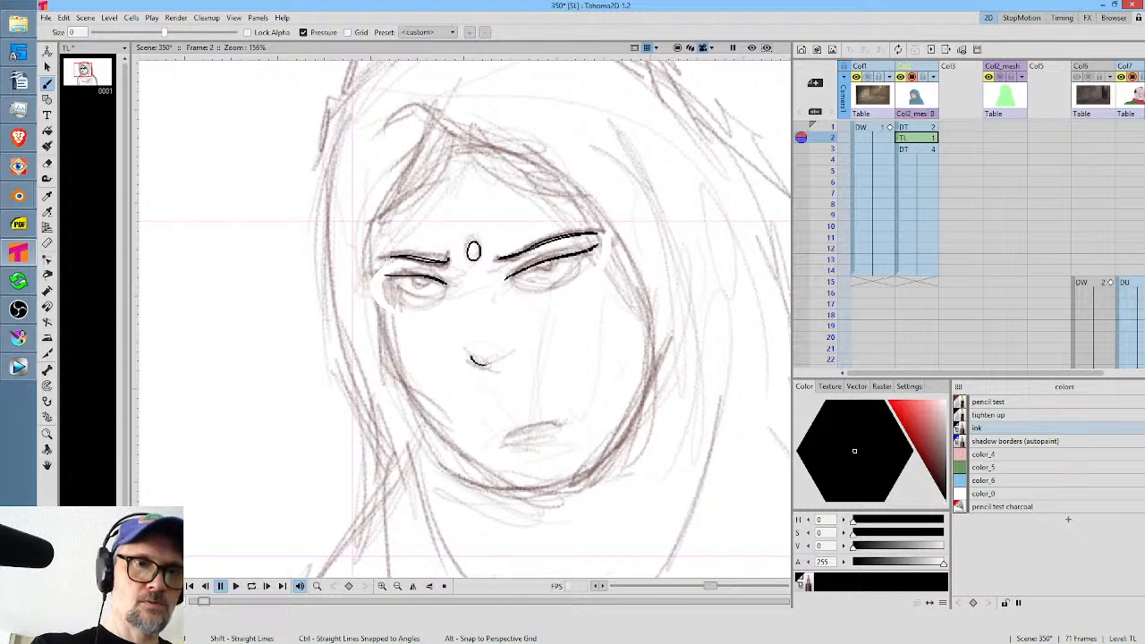
pyautogui.moveTo(377, 284)
pyautogui.mouseDown()
pyautogui.moveTo(391, 347)
pyautogui.moveTo(439, 426)
pyautogui.moveTo(500, 469)
pyautogui.moveTo(571, 490)
pyautogui.moveTo(627, 434)
pyautogui.moveTo(648, 388)
pyautogui.moveTo(649, 309)
pyautogui.moveTo(594, 214)
pyautogui.moveTo(444, 125)
pyautogui.moveTo(445, 172)
pyautogui.moveTo(379, 221)
pyautogui.mouseUp()
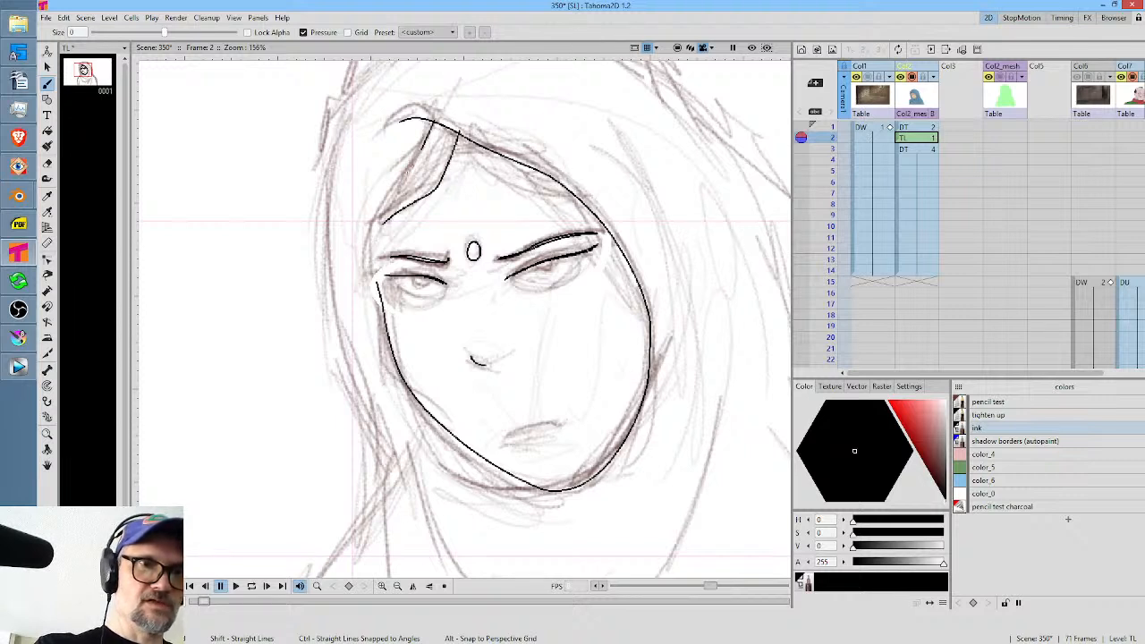
pyautogui.moveTo(423, 148)
pyautogui.mouseDown()
pyautogui.moveTo(376, 228)
pyautogui.moveTo(379, 280)
pyautogui.mouseUp()
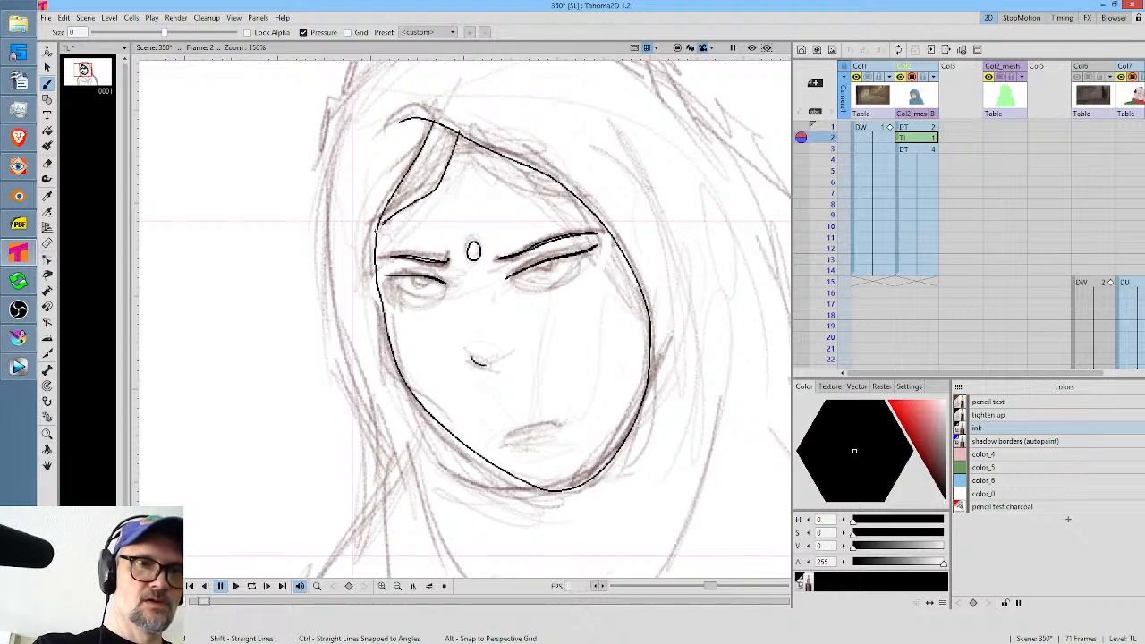
pyautogui.moveTo(460, 134)
pyautogui.mouseDown()
pyautogui.moveTo(507, 173)
pyautogui.moveTo(573, 190)
pyautogui.mouseUp()
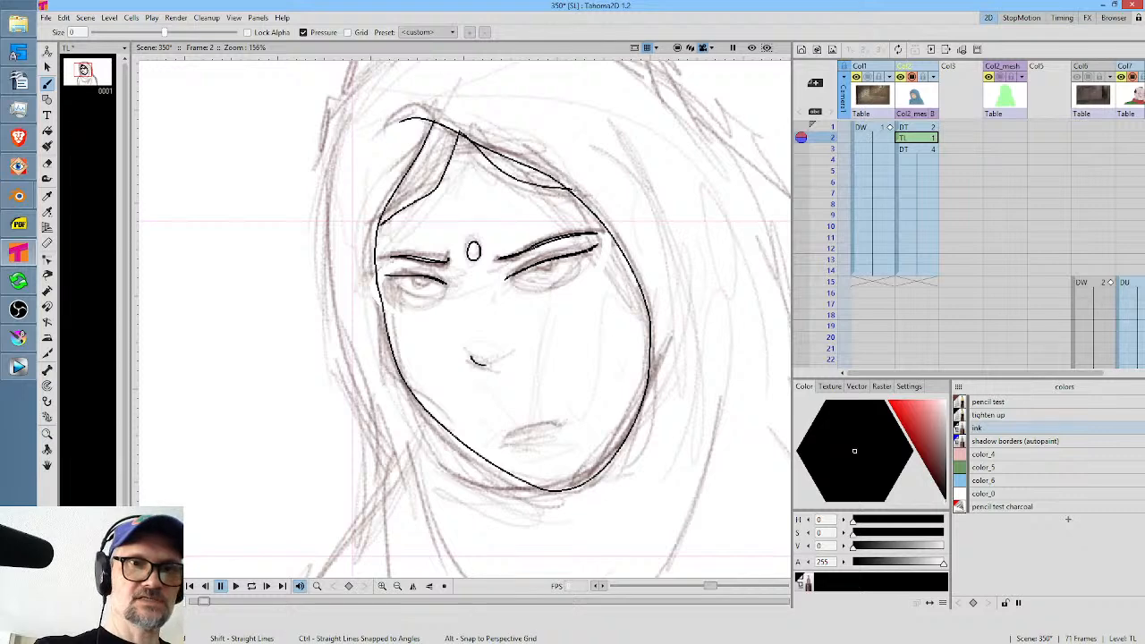
pyautogui.moveTo(413, 129); pyautogui.dragTo(391, 217)
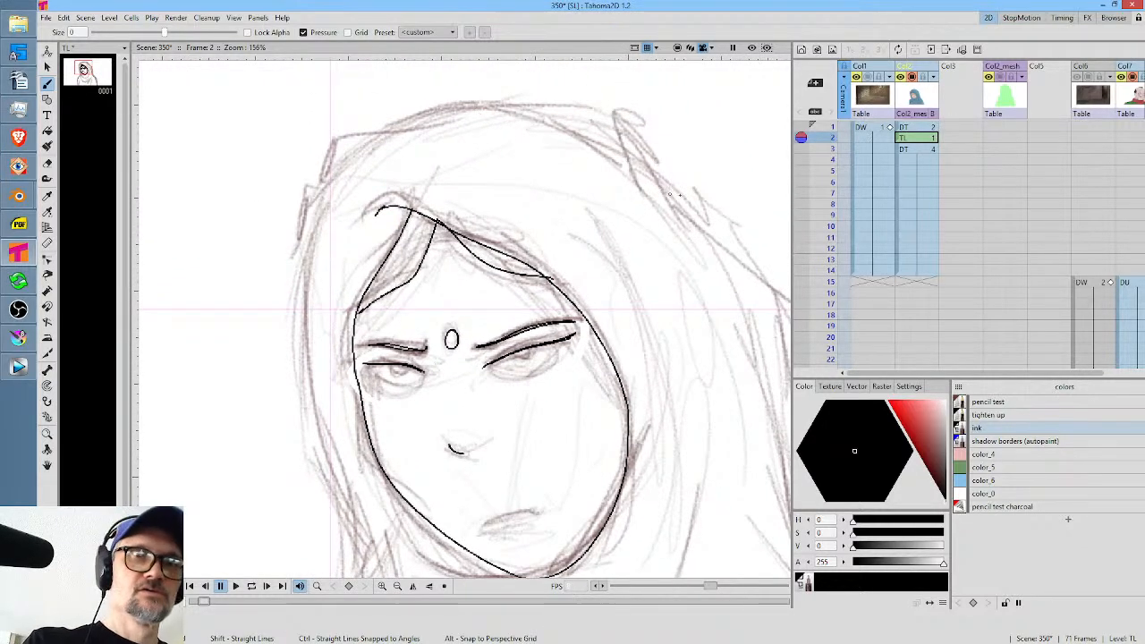
# Ink the hood's outer contour over the head and down the left-hand shoulder and arm to the drawing's bottom edge.
pyautogui.moveTo(663, 176)
pyautogui.mouseDown()
pyautogui.moveTo(637, 143)
pyautogui.moveTo(557, 110)
pyautogui.moveTo(408, 115)
pyautogui.moveTo(324, 159)
pyautogui.moveTo(299, 270)
pyautogui.moveTo(318, 438)
pyautogui.moveTo(360, 562)
pyautogui.moveTo(347, 421)
pyautogui.moveTo(365, 262)
pyautogui.moveTo(365, 421)
pyautogui.mouseUp()
pyautogui.moveTo(378, 299)
pyautogui.mouseDown()
pyautogui.moveTo(484, 169)
pyautogui.moveTo(356, 409)
pyautogui.moveTo(350, 447)
pyautogui.mouseUp()
pyautogui.moveTo(356, 443); pyautogui.dragTo(390, 215)
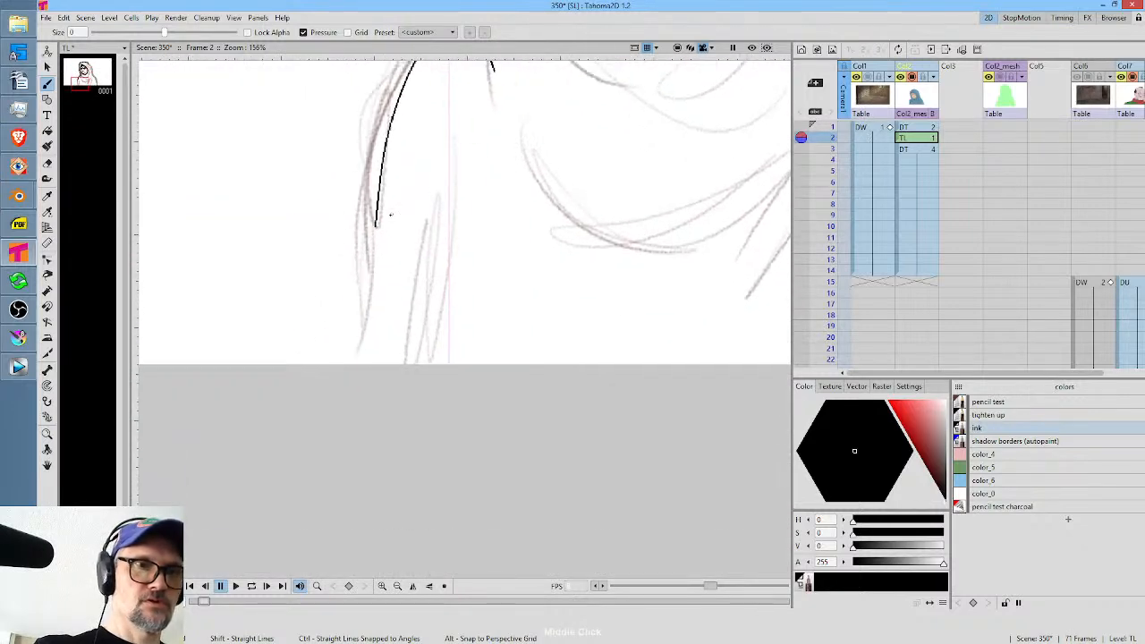
pyautogui.moveTo(373, 253); pyautogui.dragTo(356, 363)
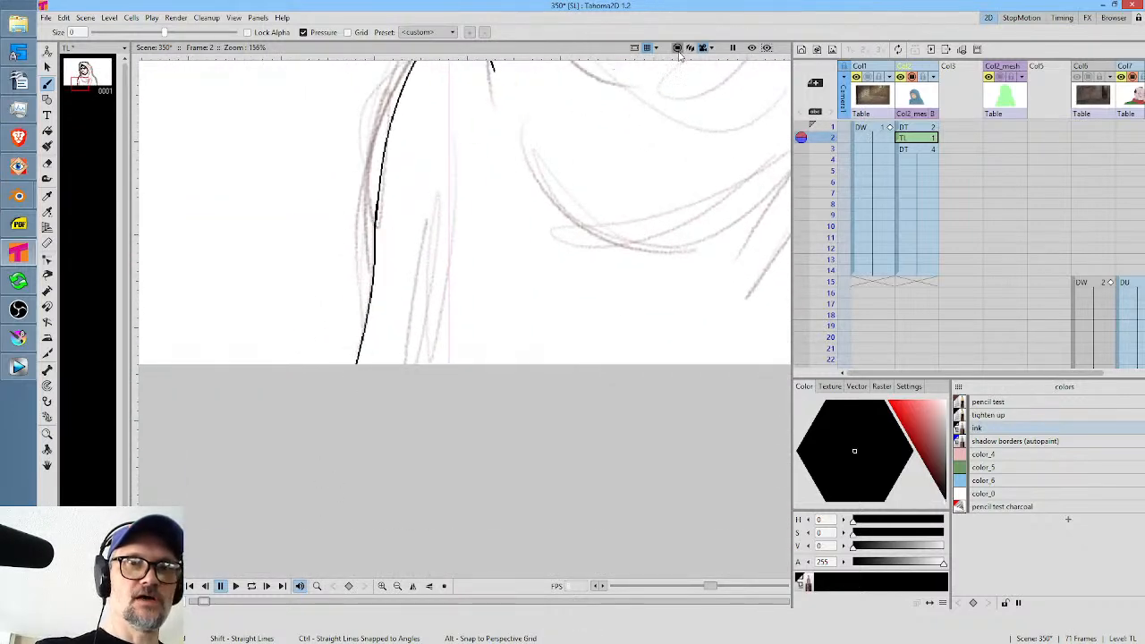
# Ink the right-hand outer contour from the hood over the shoulder and down the arm to the drawing's bottom edge.
pyautogui.moveTo(637, 230); pyautogui.dragTo(251, 362)
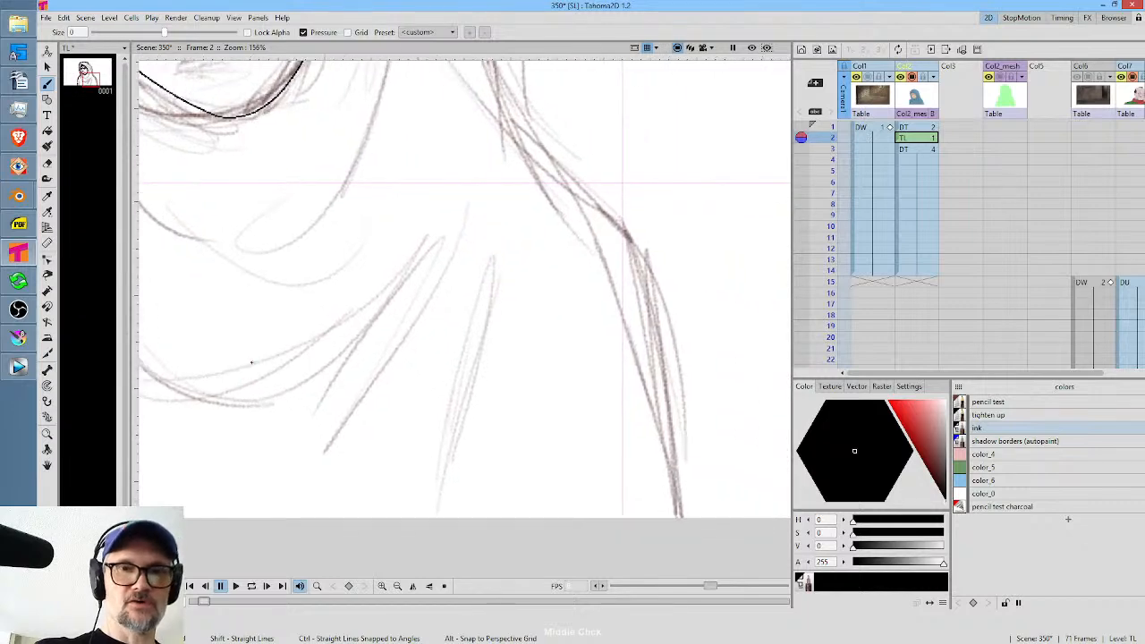
pyautogui.moveTo(651, 345); pyautogui.dragTo(647, 341)
pyautogui.click(704, 48)
pyautogui.moveTo(603, 173); pyautogui.dragTo(678, 319)
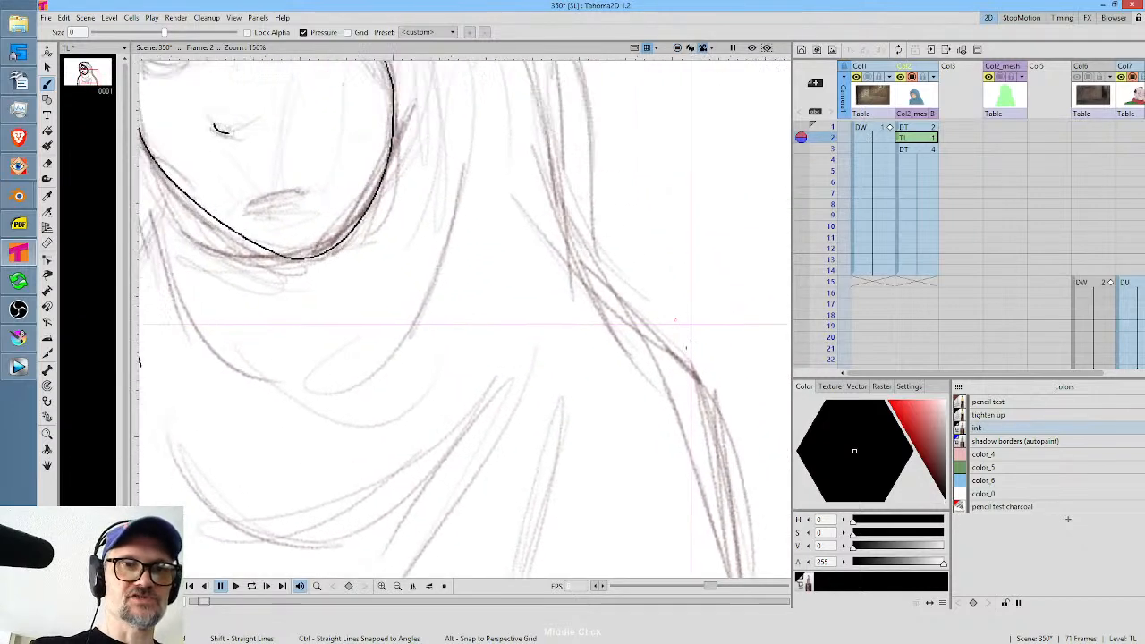
pyautogui.moveTo(619, 203); pyautogui.dragTo(636, 429)
pyautogui.moveTo(616, 306); pyautogui.dragTo(630, 343)
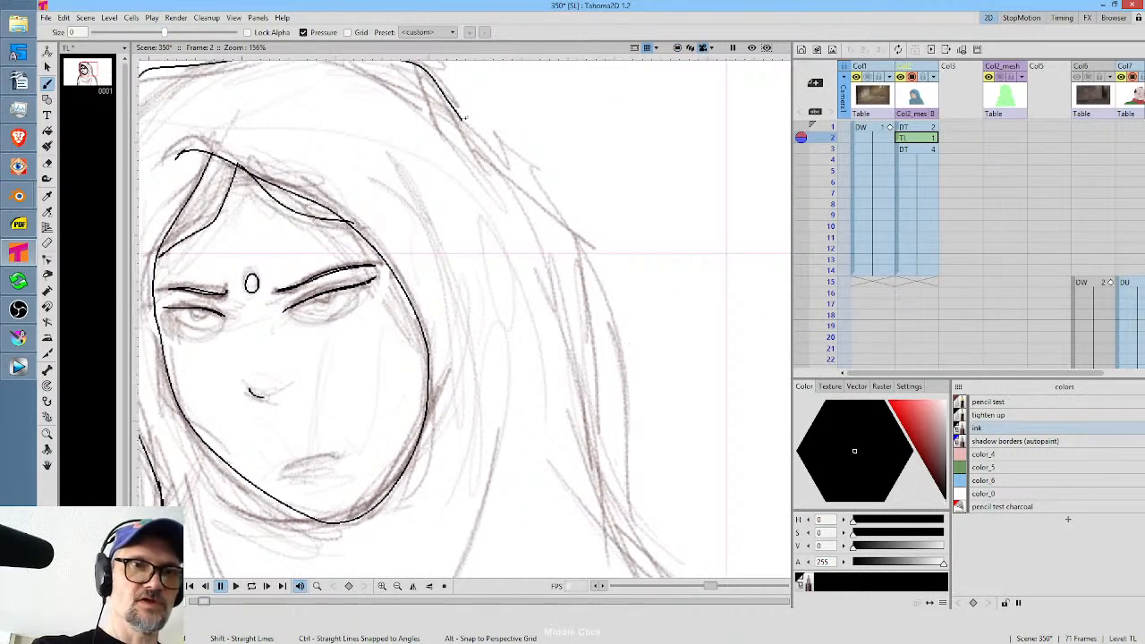
pyautogui.moveTo(460, 115)
pyautogui.mouseDown()
pyautogui.moveTo(587, 292)
pyautogui.moveTo(614, 438)
pyautogui.moveTo(642, 514)
pyautogui.mouseUp()
pyautogui.moveTo(691, 452); pyautogui.dragTo(567, 168)
pyautogui.moveTo(562, 213)
pyautogui.mouseDown()
pyautogui.moveTo(638, 358)
pyautogui.moveTo(691, 524)
pyautogui.moveTo(683, 251)
pyautogui.moveTo(696, 347)
pyautogui.mouseUp()
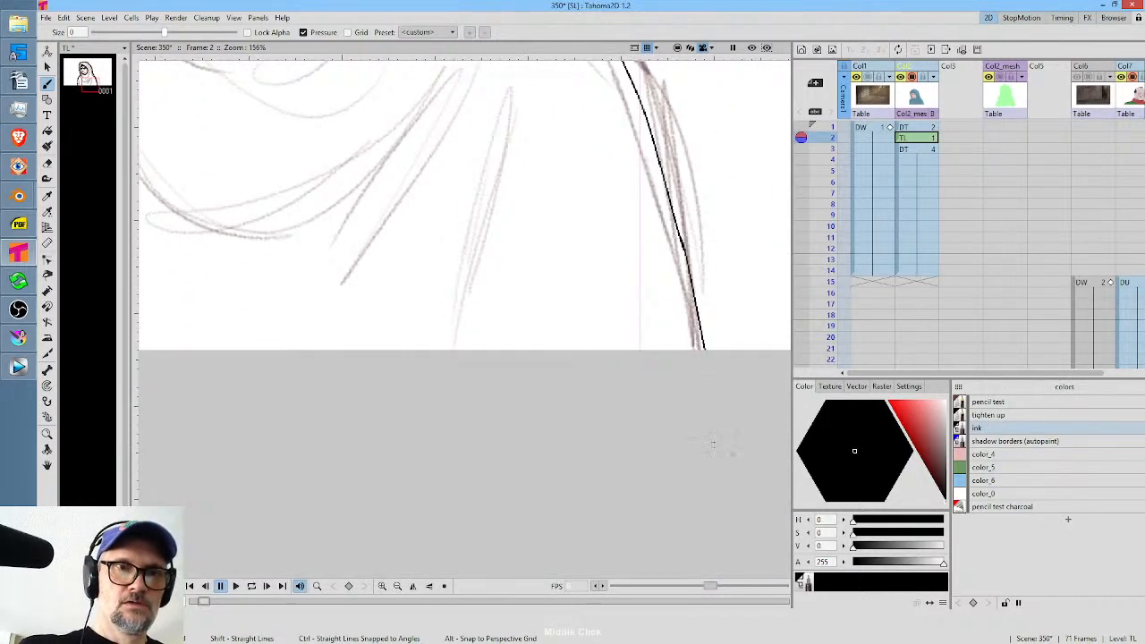
# Ink the long curved cloth fold across the chest and the short diagonal folds beside the right-hand arm.
pyautogui.moveTo(515, 108); pyautogui.dragTo(485, 246)
pyautogui.moveTo(488, 92); pyautogui.dragTo(578, 246)
pyautogui.moveTo(568, 201); pyautogui.dragTo(506, 335)
pyautogui.moveTo(530, 240)
pyautogui.mouseDown()
pyautogui.moveTo(329, 386)
pyautogui.moveTo(253, 362)
pyautogui.mouseUp()
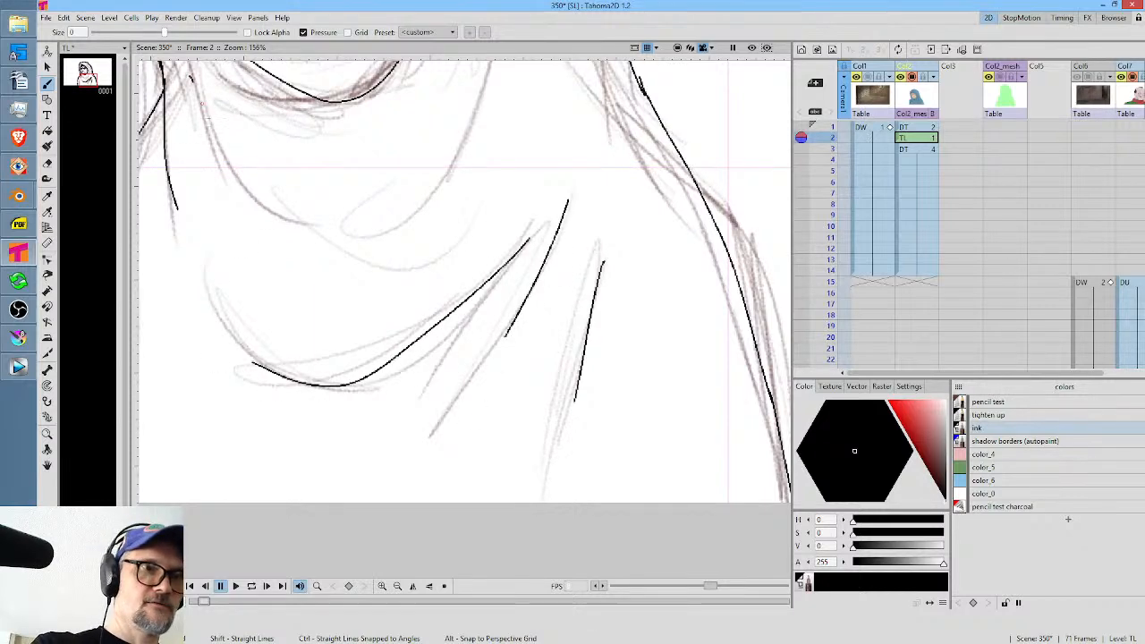
# Ink the two curved scarf folds beneath the chin and the downturned mouth.
pyautogui.moveTo(190, 76); pyautogui.dragTo(351, 216)
pyautogui.moveTo(451, 176)
pyautogui.mouseDown()
pyautogui.moveTo(455, 322)
pyautogui.moveTo(430, 436)
pyautogui.mouseUp()
pyautogui.moveTo(495, 204)
pyautogui.mouseDown()
pyautogui.moveTo(441, 400)
pyautogui.moveTo(411, 444)
pyautogui.mouseUp()
pyautogui.moveTo(270, 314); pyautogui.dragTo(334, 291)
pyautogui.moveTo(340, 295)
pyautogui.mouseDown()
pyautogui.moveTo(477, 424)
pyautogui.moveTo(467, 414)
pyautogui.mouseUp()
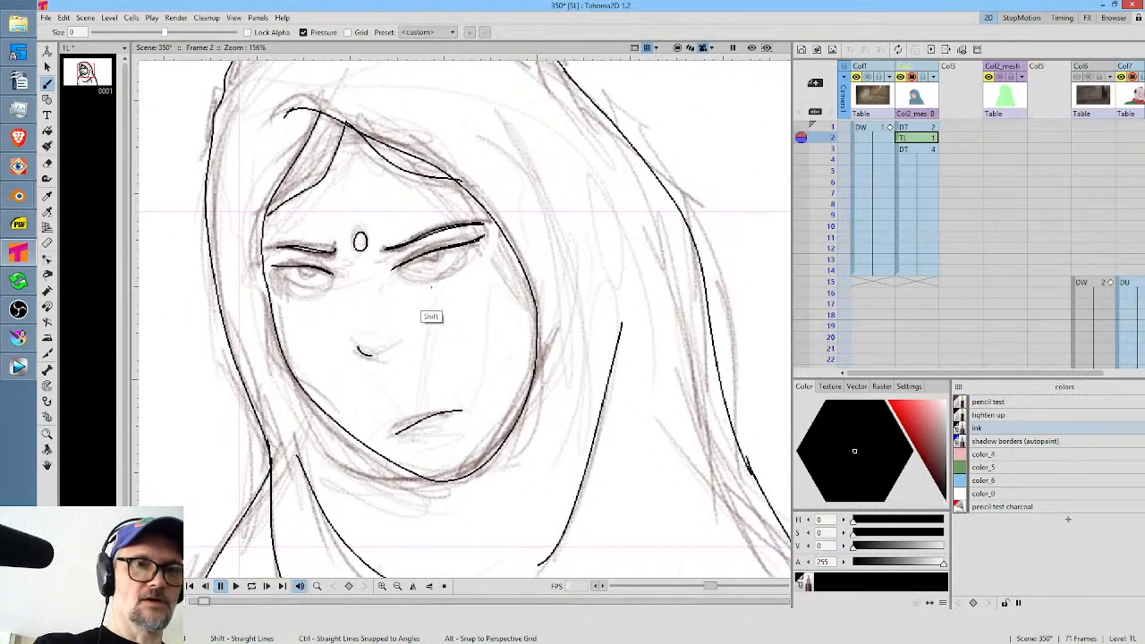
# Ink both eyes with solid outer lash corners, broken lower lids, irises and pupils.
pyautogui.scroll(4, 478, 258)
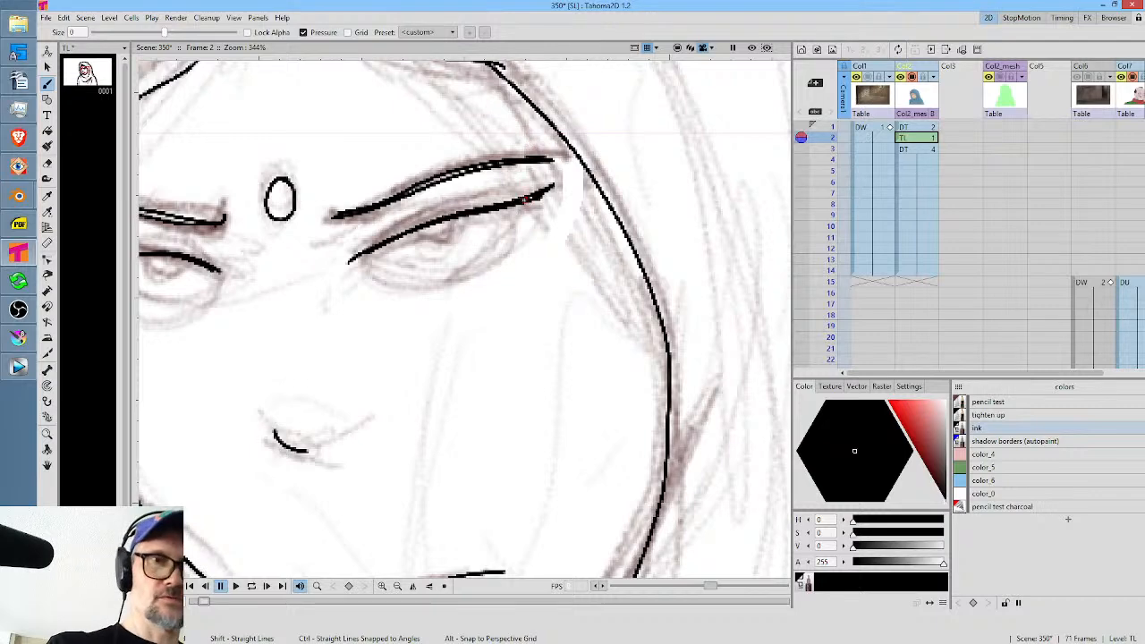
pyautogui.moveTo(526, 197)
pyautogui.mouseDown()
pyautogui.moveTo(510, 240)
pyautogui.moveTo(547, 193)
pyautogui.moveTo(521, 226)
pyautogui.mouseUp()
pyautogui.moveTo(443, 278); pyautogui.dragTo(498, 303)
pyautogui.moveTo(199, 272)
pyautogui.mouseDown()
pyautogui.moveTo(271, 269)
pyautogui.moveTo(217, 277)
pyautogui.moveTo(277, 320)
pyautogui.moveTo(315, 322)
pyautogui.moveTo(349, 293)
pyautogui.mouseUp()
pyautogui.moveTo(490, 279)
pyautogui.mouseDown()
pyautogui.moveTo(559, 298)
pyautogui.moveTo(606, 285)
pyautogui.mouseUp()
pyautogui.moveTo(541, 252)
pyautogui.mouseDown()
pyautogui.moveTo(580, 267)
pyautogui.moveTo(600, 240)
pyautogui.moveTo(583, 247)
pyautogui.moveTo(587, 234)
pyautogui.mouseUp()
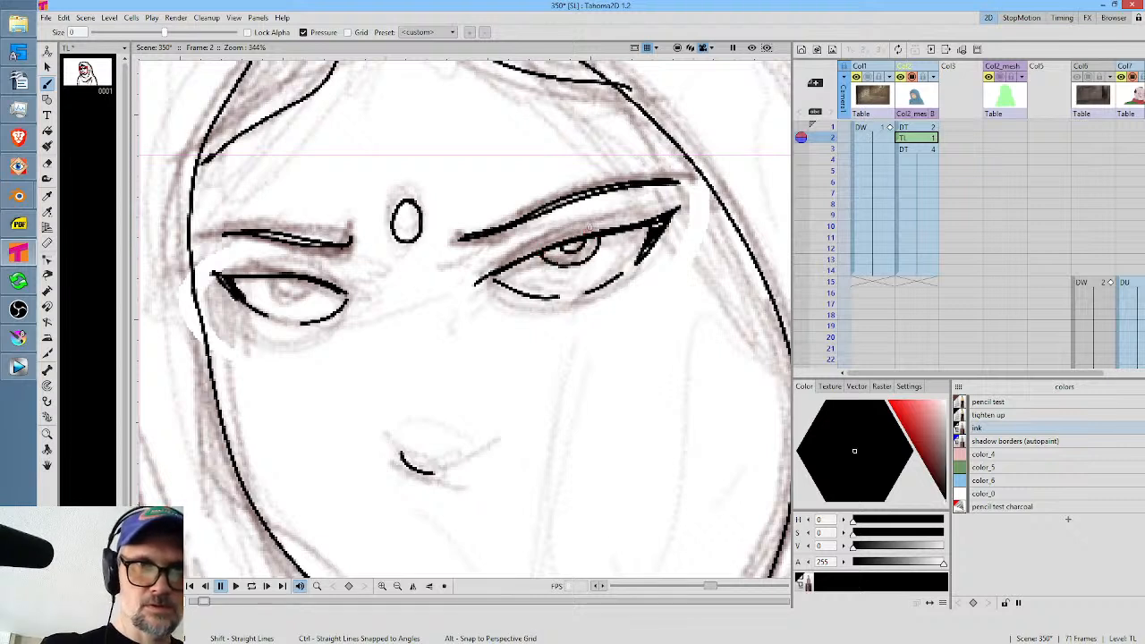
pyautogui.moveTo(272, 283)
pyautogui.mouseDown()
pyautogui.moveTo(297, 298)
pyautogui.moveTo(314, 271)
pyautogui.mouseUp()
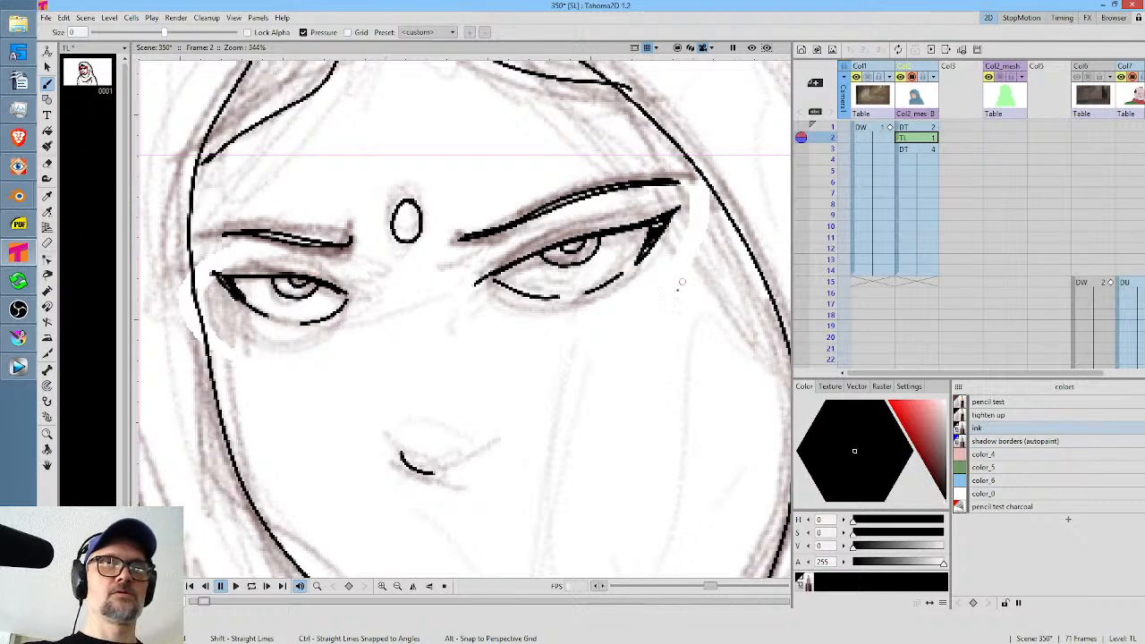
# Ink the upper hood fold and erase all pencil test sketch lines with a freehand selective erase around the whole figure.
pyautogui.scroll(-6, 667, 240)
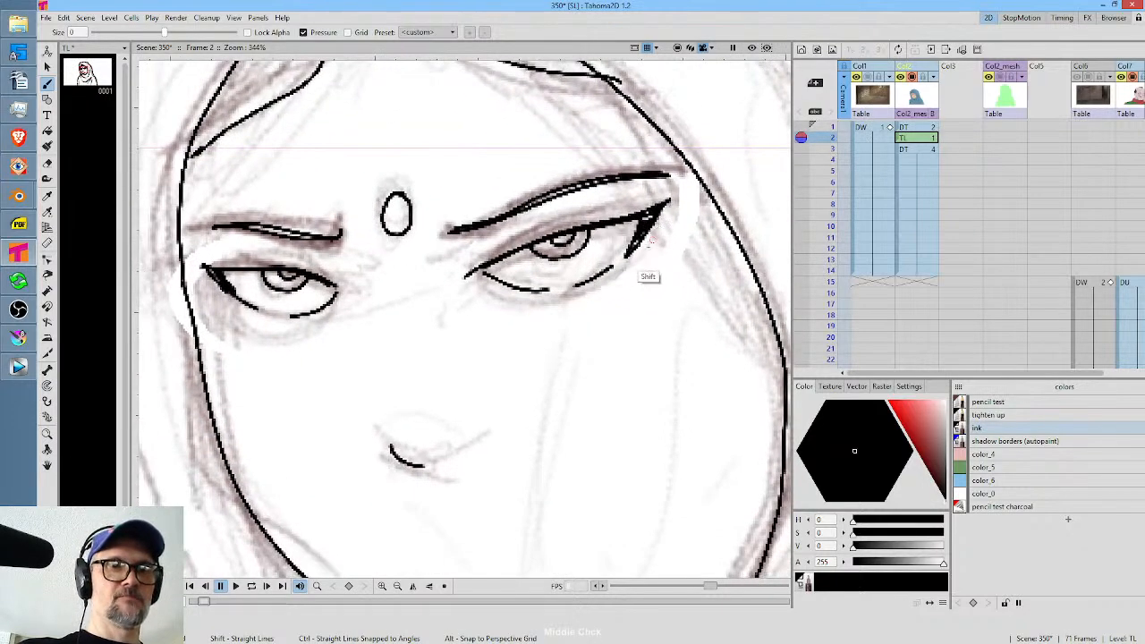
pyautogui.scroll(-1, 653, 246)
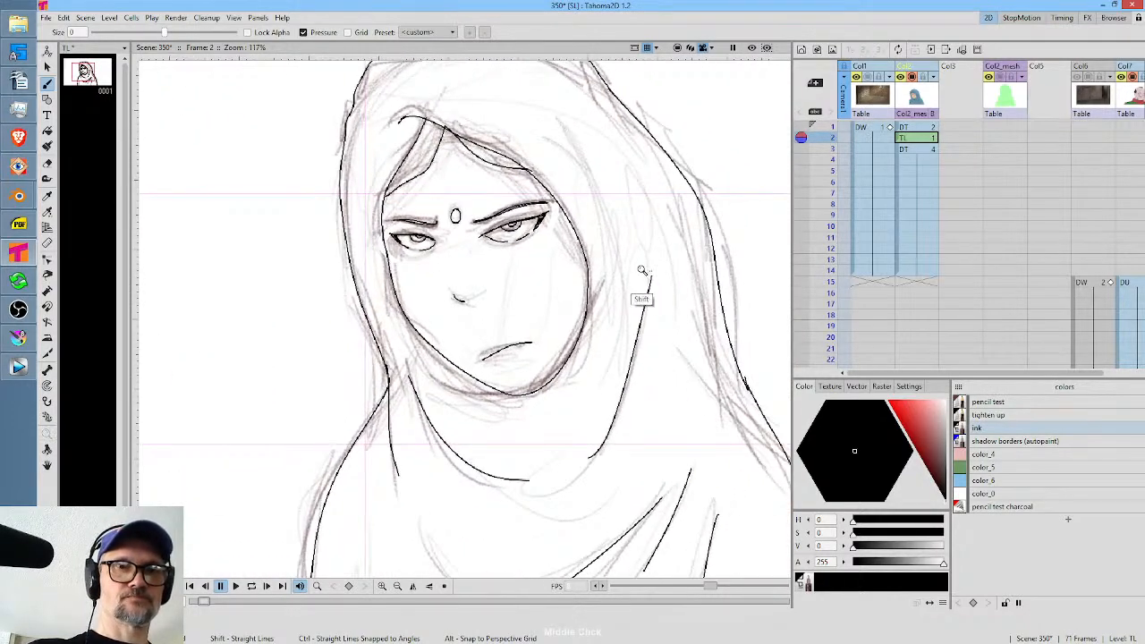
pyautogui.scroll(-2, 626, 320)
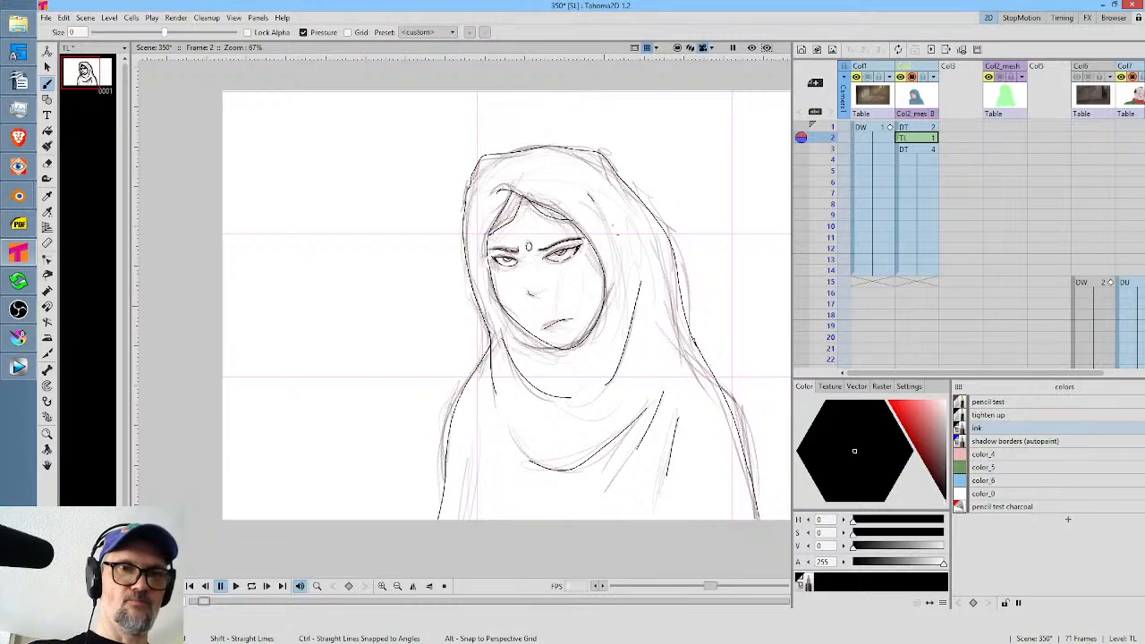
pyautogui.click(1015, 403)
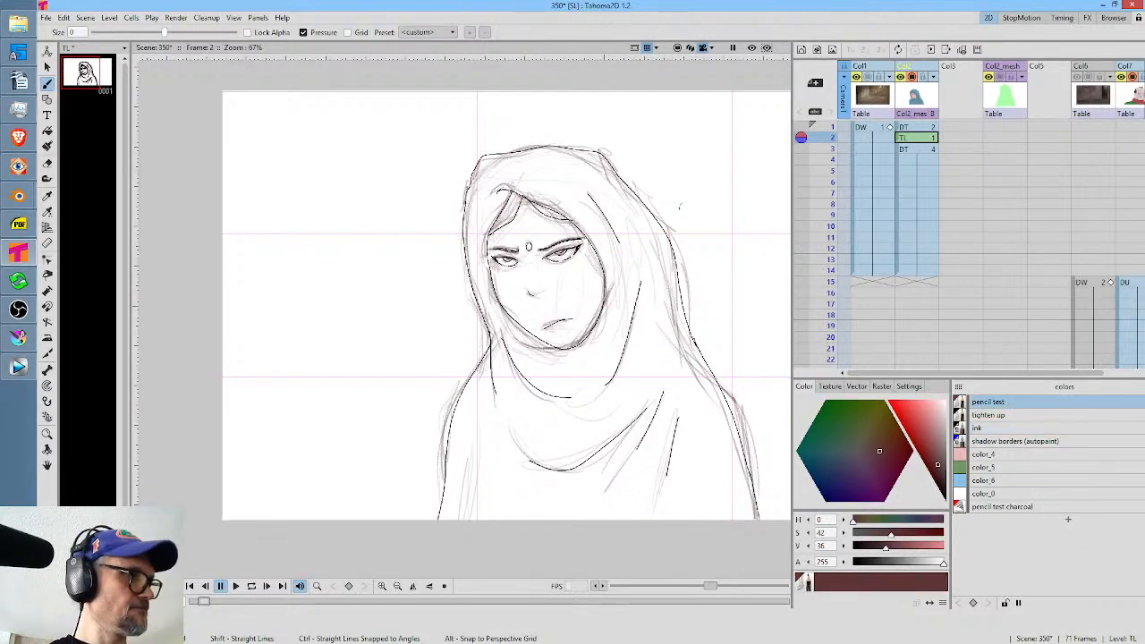
pyautogui.press('a')
pyautogui.moveTo(706, 130)
pyautogui.mouseDown()
pyautogui.moveTo(353, 225)
pyautogui.moveTo(779, 493)
pyautogui.moveTo(682, 80)
pyautogui.mouseUp()
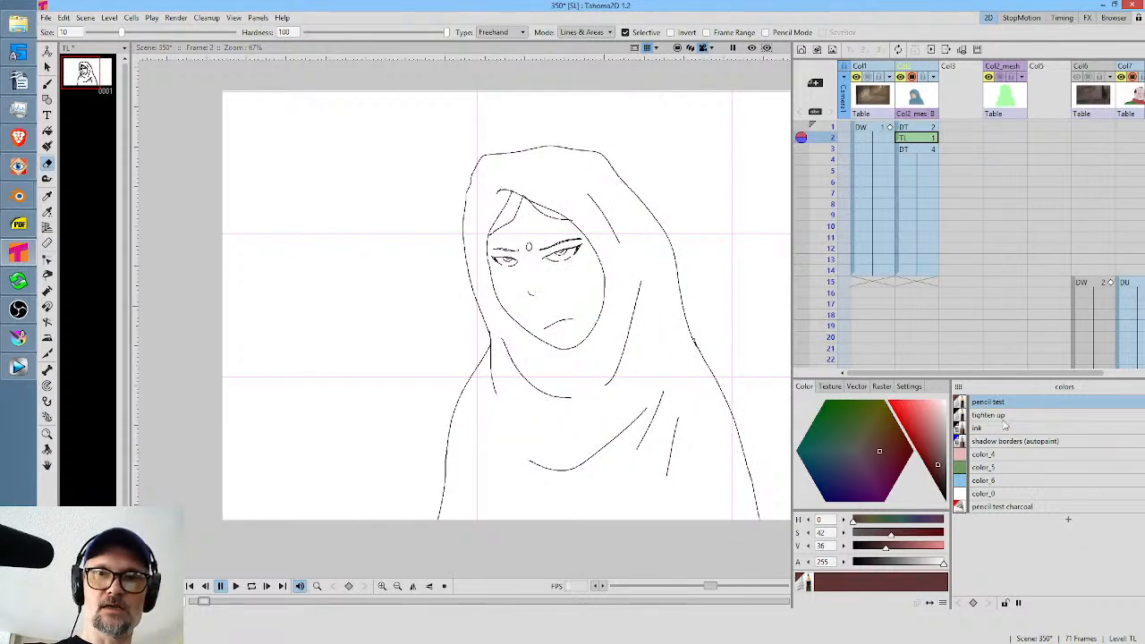
# Compare with the coloured frame 1 drawing and add a new palette style based on color_6 for the frame 2 drawing.
pyautogui.click(927, 128)
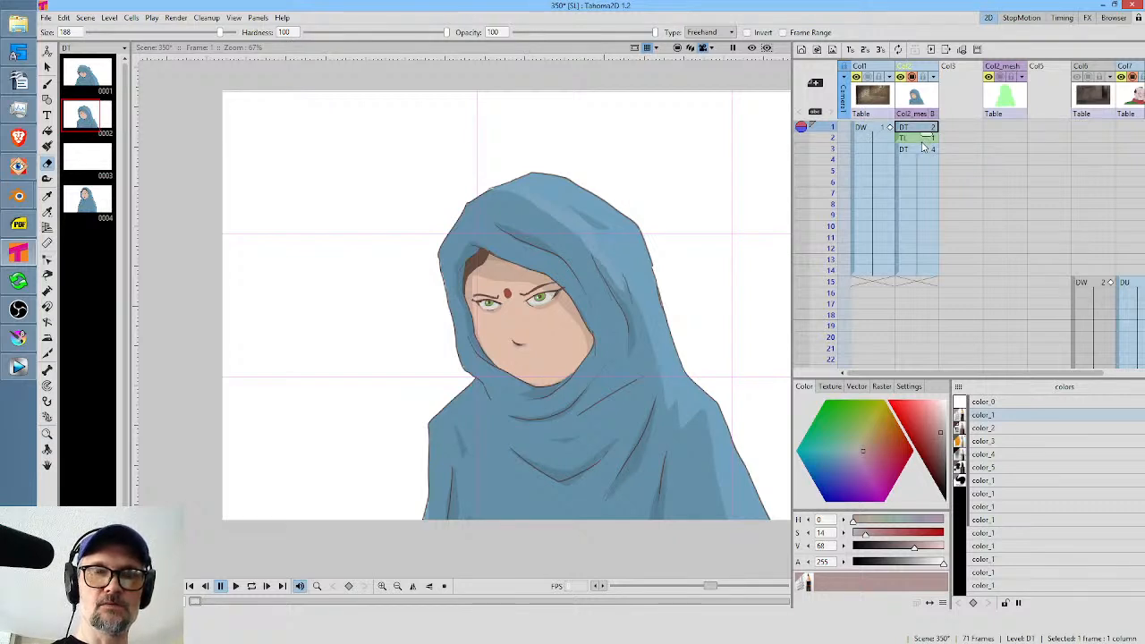
pyautogui.click(931, 138)
pyautogui.click(1000, 482)
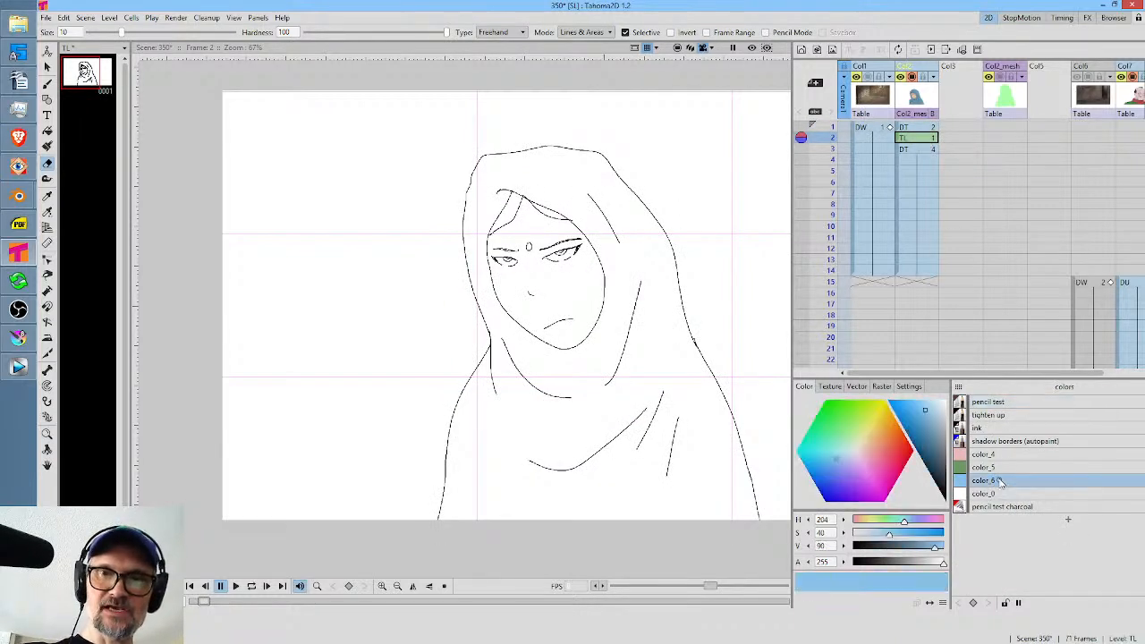
pyautogui.click(1066, 521)
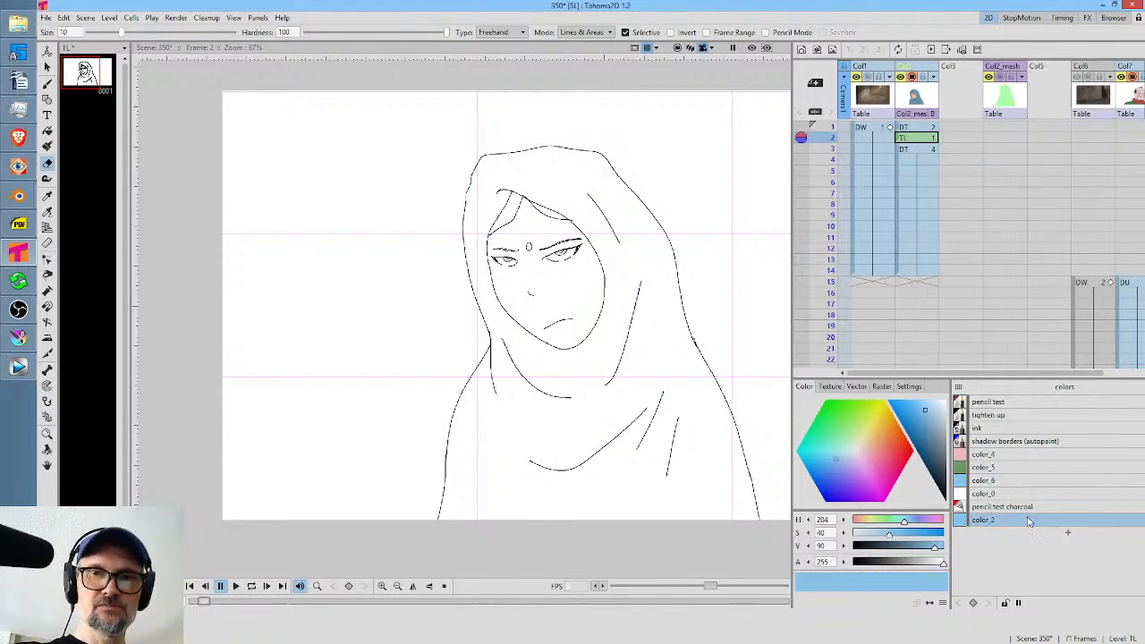
# Move the TL drawing into the empty third column and extend its exposure over frames 1 to 5.
pyautogui.click(900, 140)
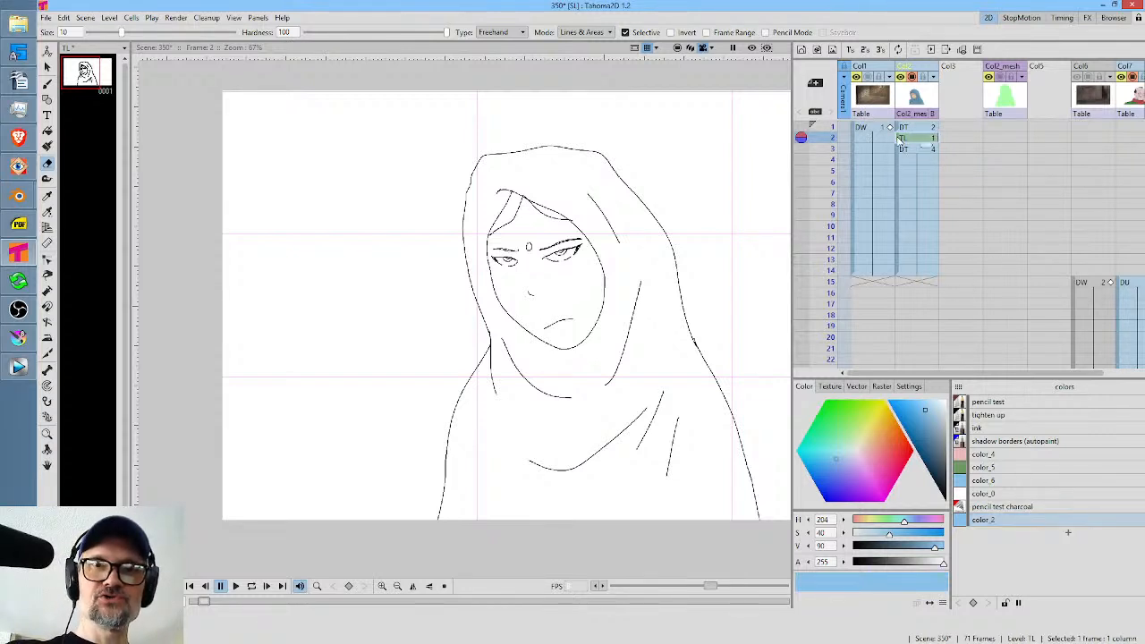
pyautogui.moveTo(946, 142); pyautogui.dragTo(948, 143)
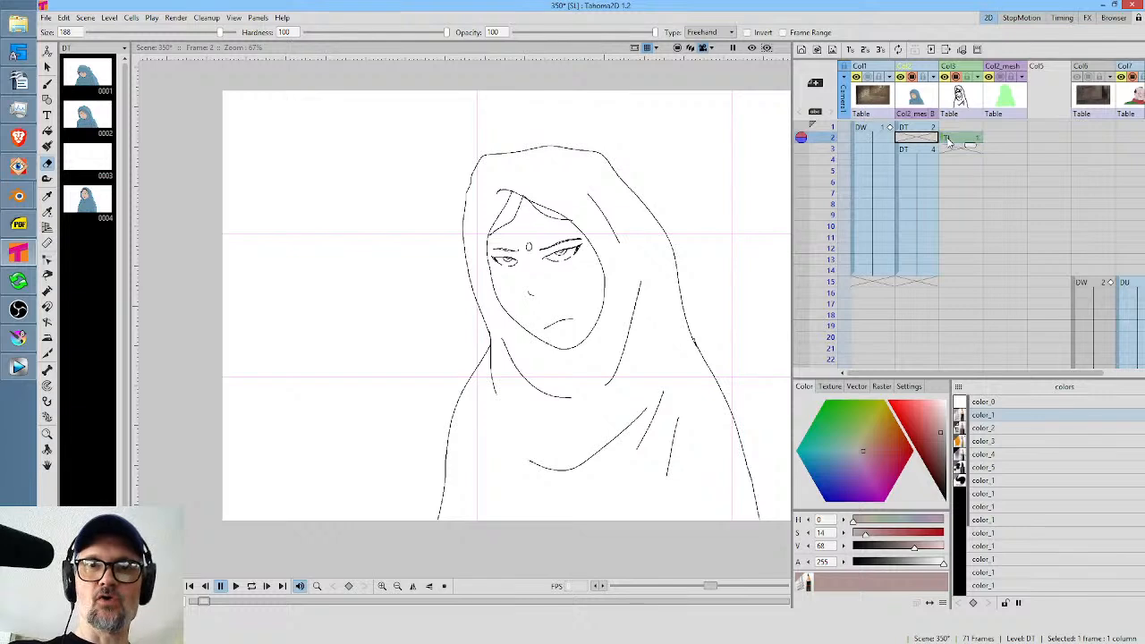
pyautogui.moveTo(941, 138); pyautogui.dragTo(970, 179)
pyautogui.click(962, 128)
pyautogui.click(966, 130)
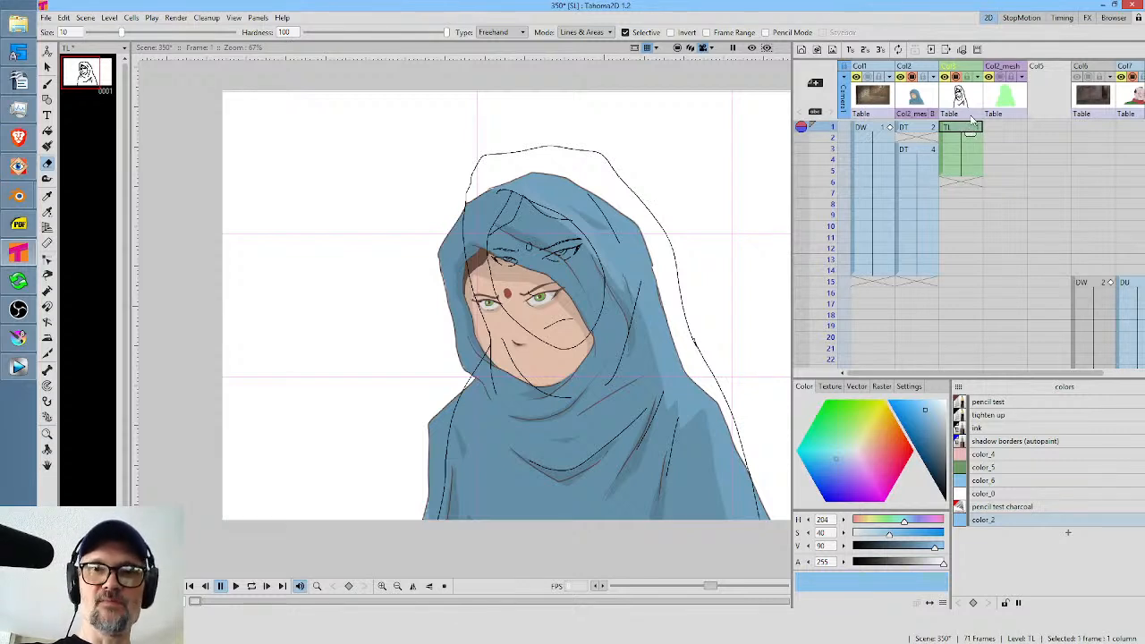
# Sample the face's skin tone from frame 1 into color_4 and the green iris colour into color_5.
pyautogui.click(1022, 456)
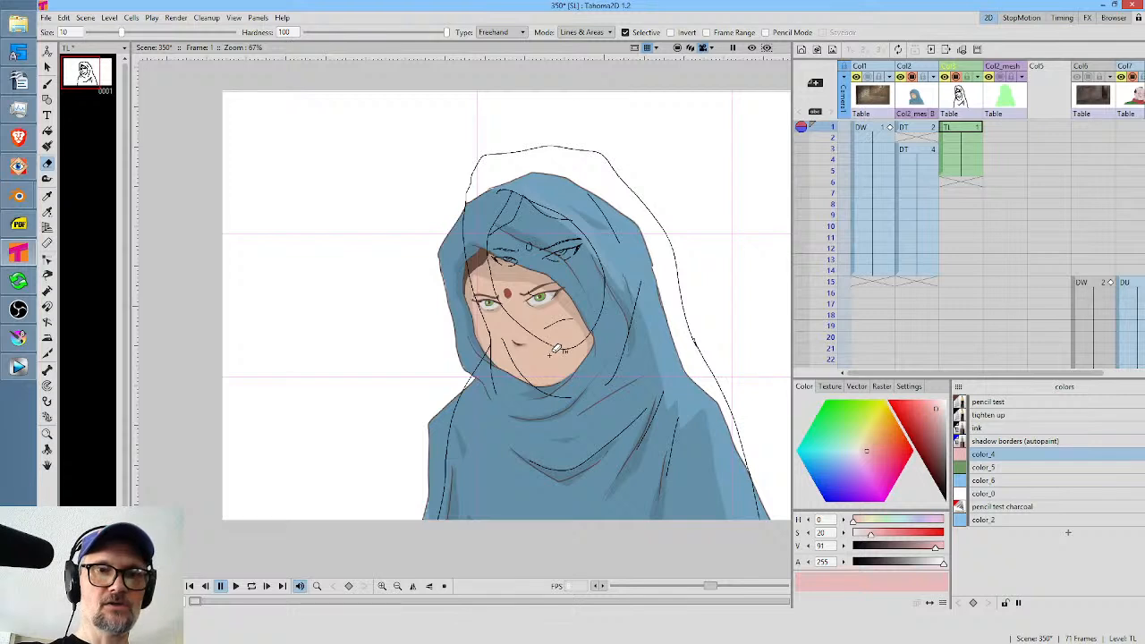
pyautogui.press('r')
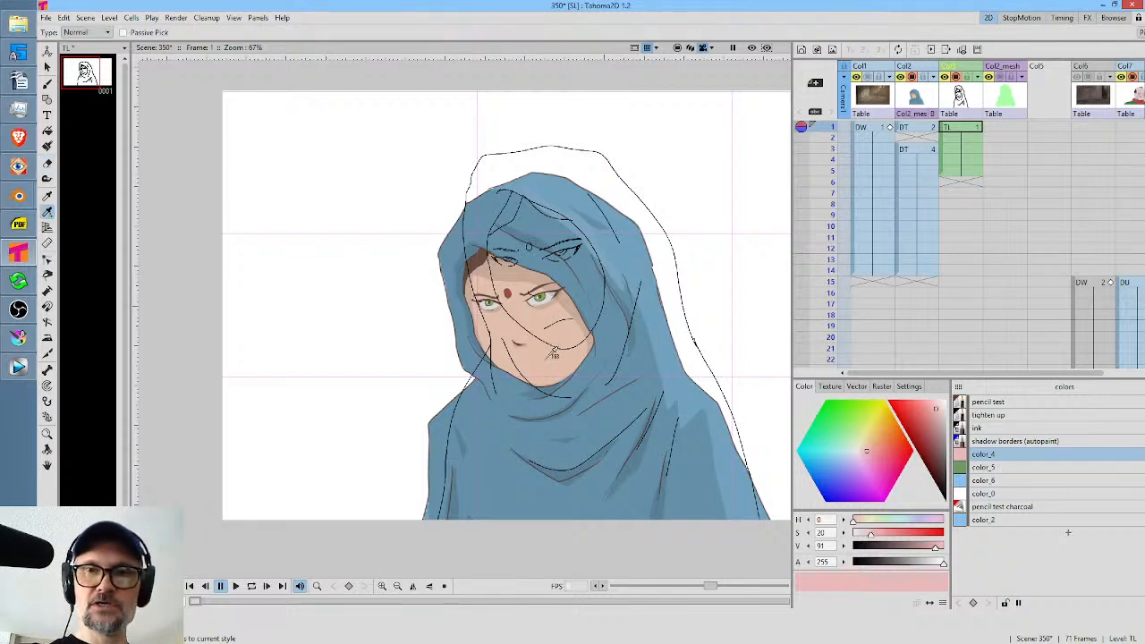
pyautogui.click(549, 354)
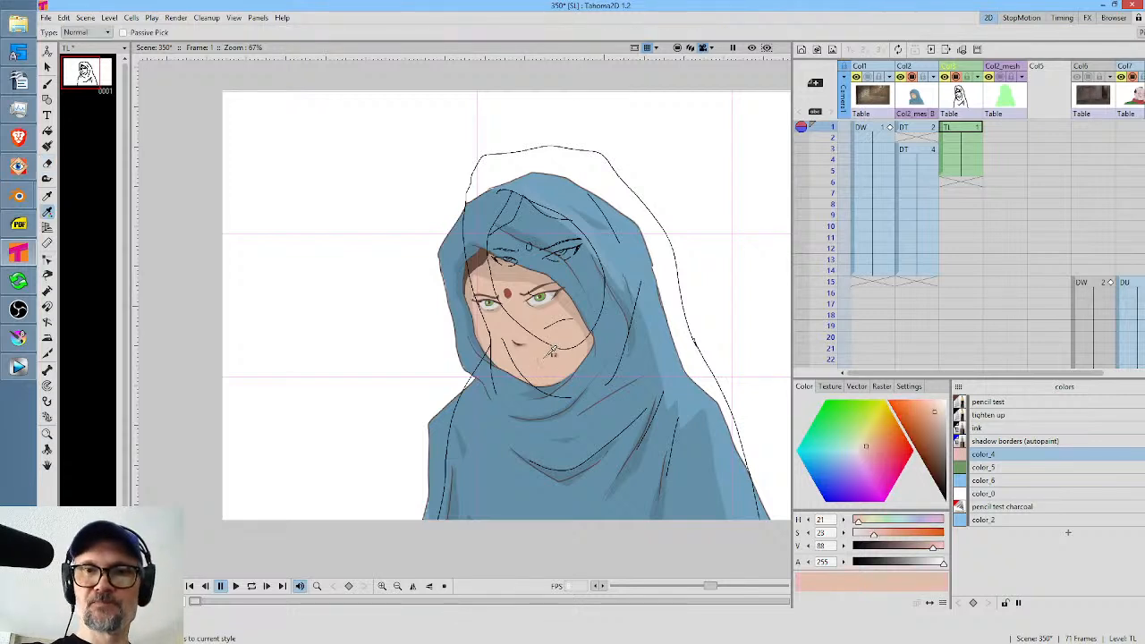
pyautogui.click(1000, 468)
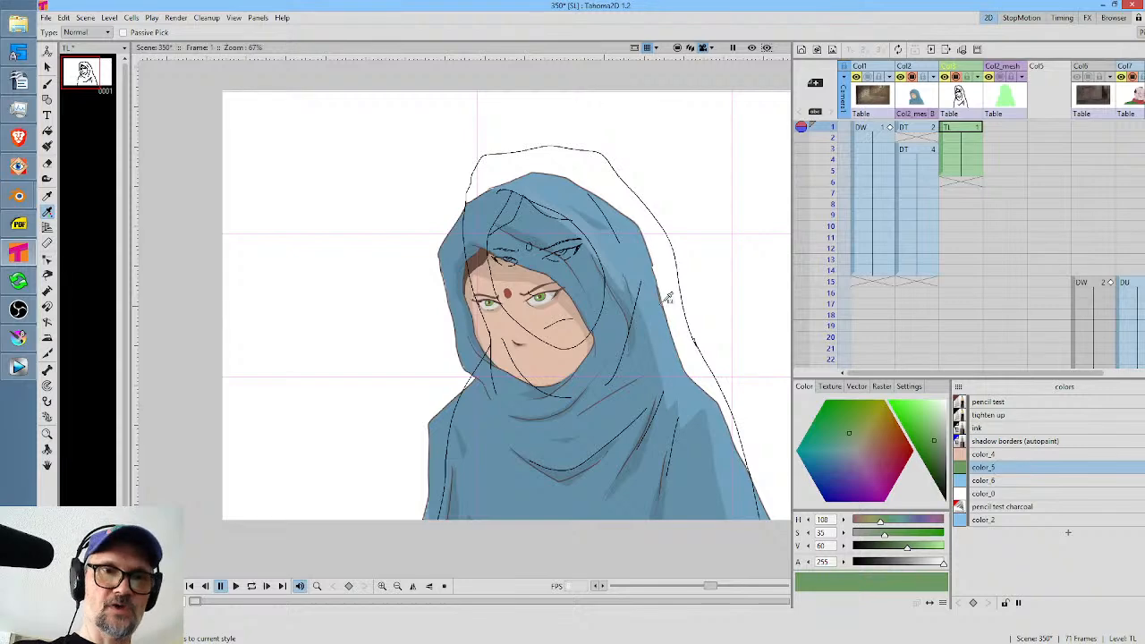
pyautogui.scroll(5, 555, 273)
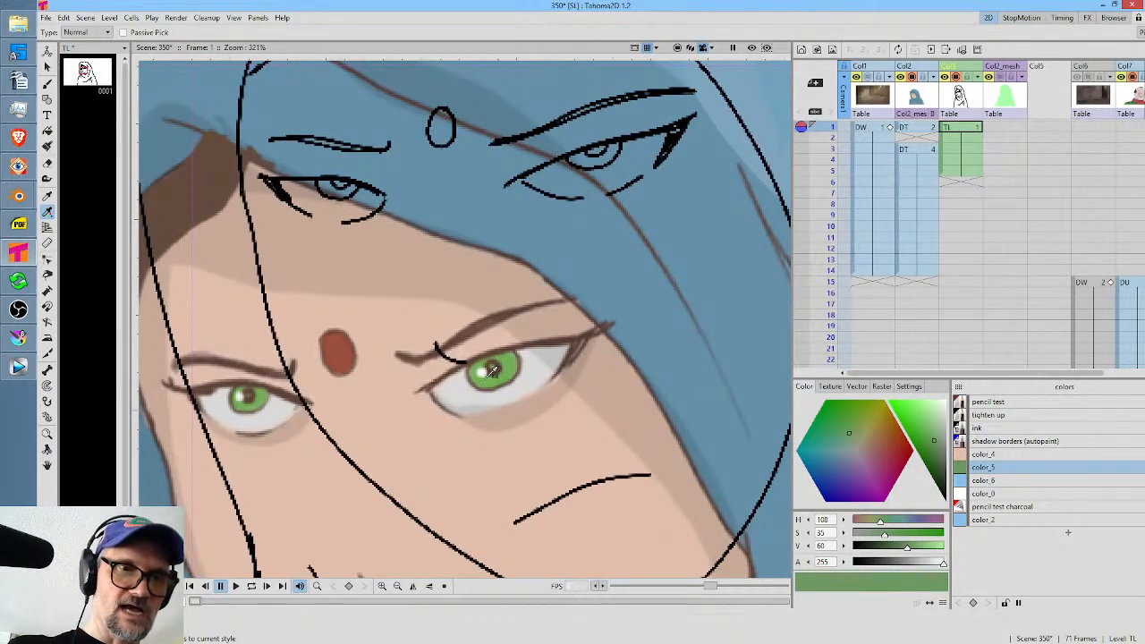
pyautogui.click(525, 352)
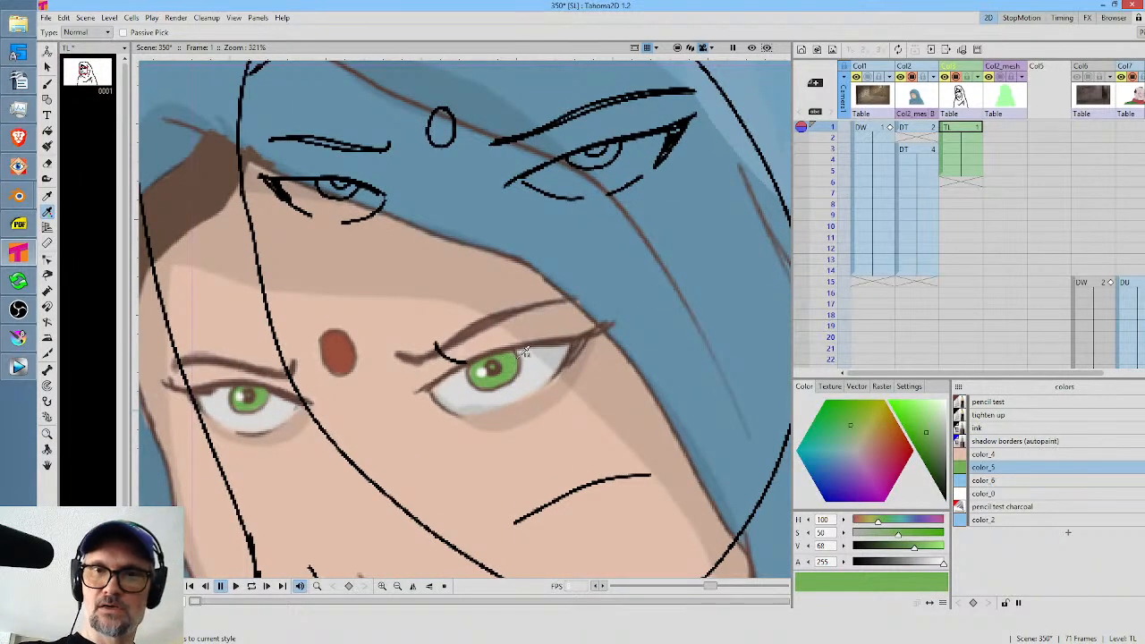
# Sample the hood's blue tones from frame 1 into color_6 and color_2.
pyautogui.click(992, 482)
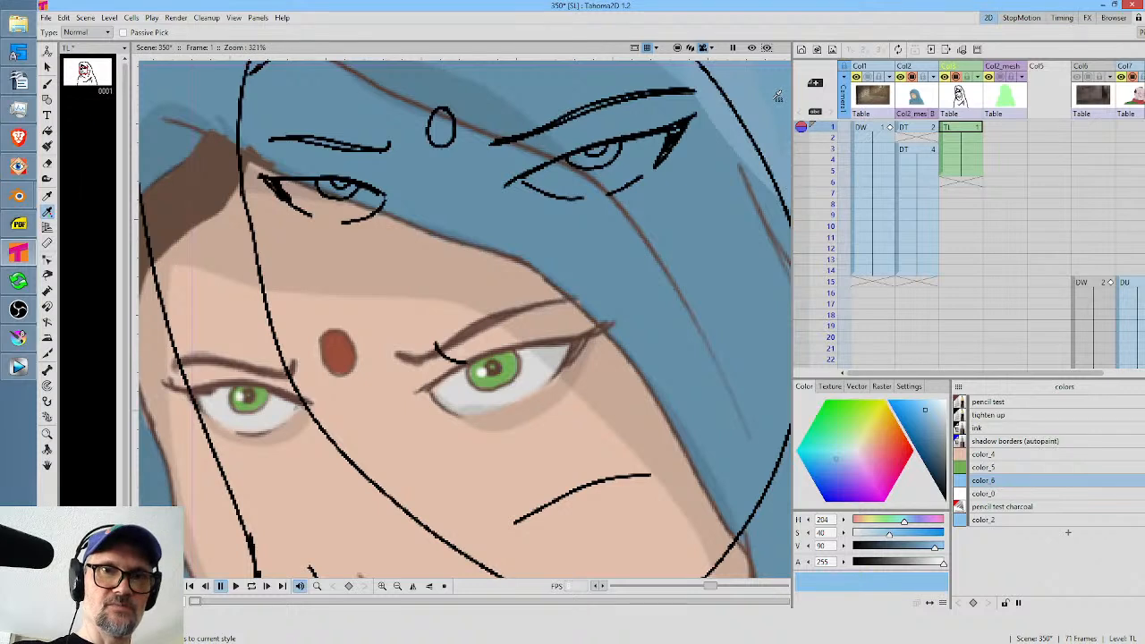
pyautogui.click(714, 207)
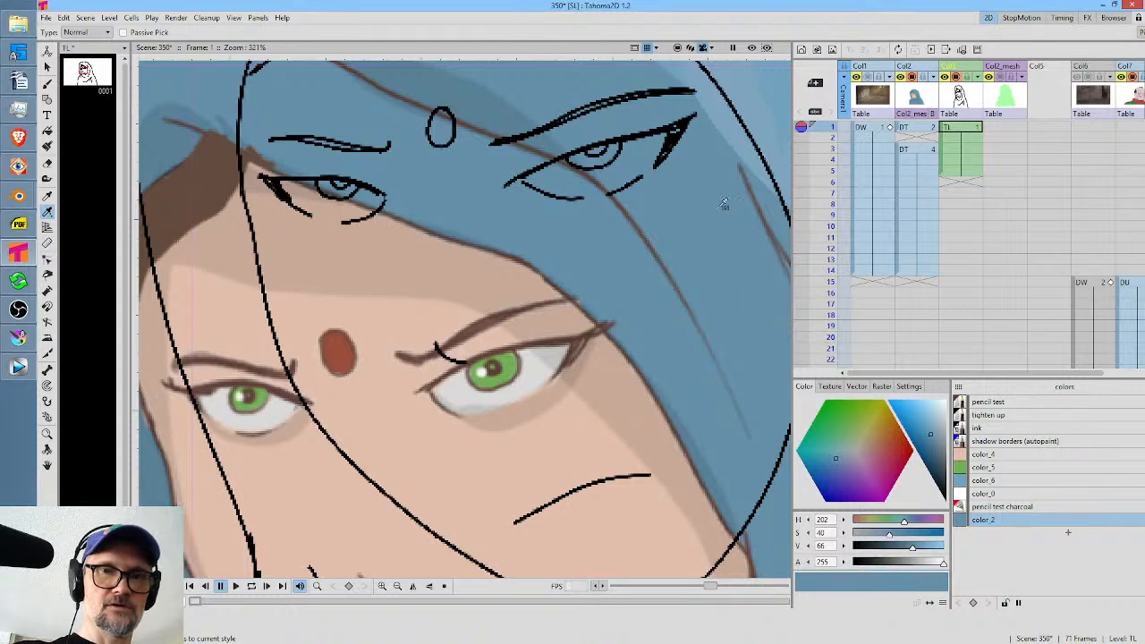
# Add two new palette styles, sampling the hair's brown into color_3 and the forehead dot's red into the new color_5.
pyautogui.click(1067, 535)
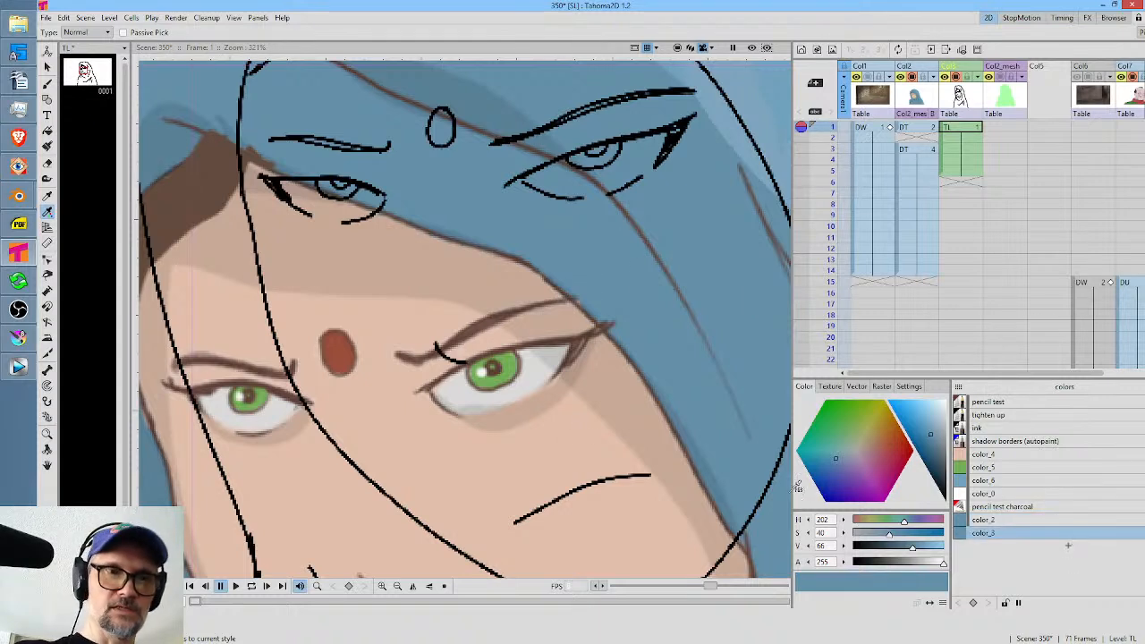
pyautogui.click(200, 179)
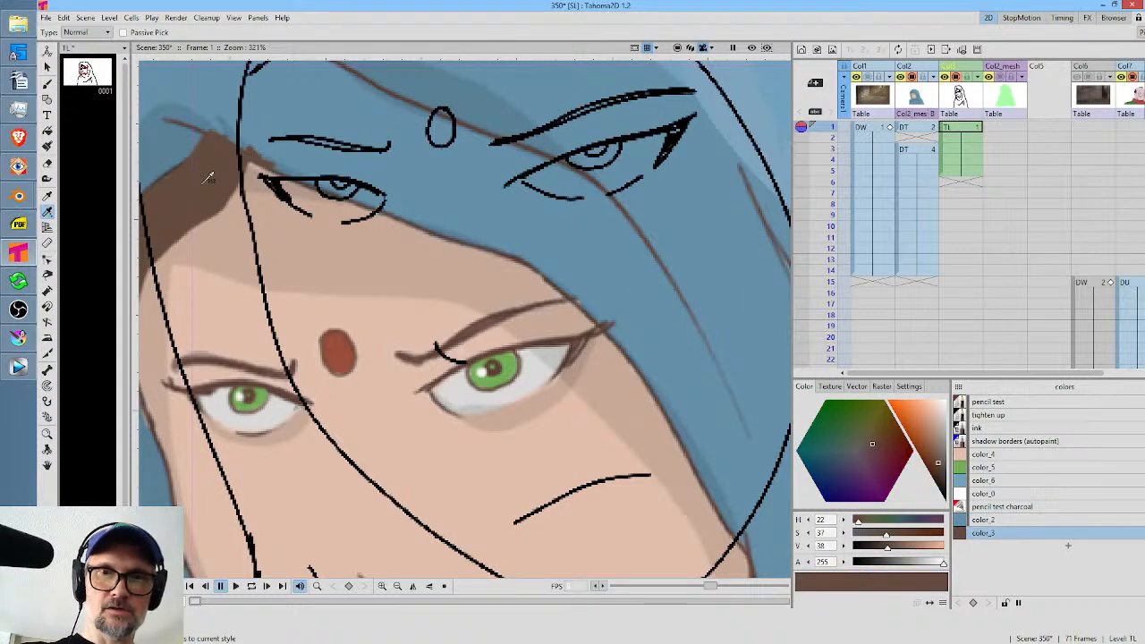
pyautogui.click(1067, 546)
pyautogui.click(355, 341)
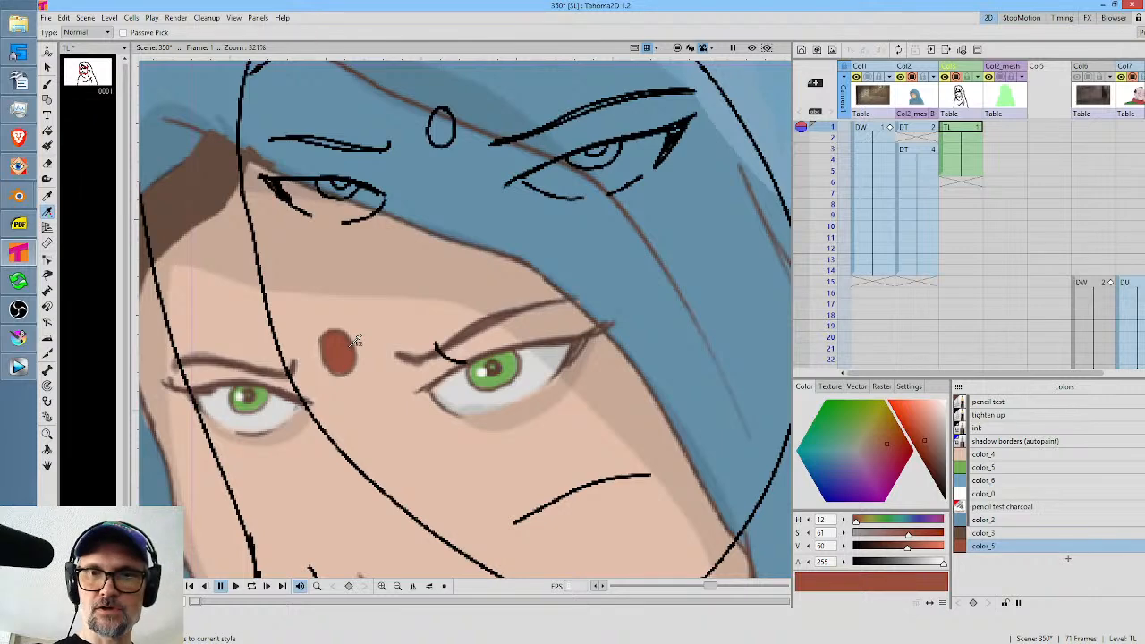
# Shorten the TL drawing's exposure to a single frame, move it to frame 2 and save the scene.
pyautogui.moveTo(963, 135); pyautogui.dragTo(975, 175)
pyautogui.press('Delete')
pyautogui.click(952, 129)
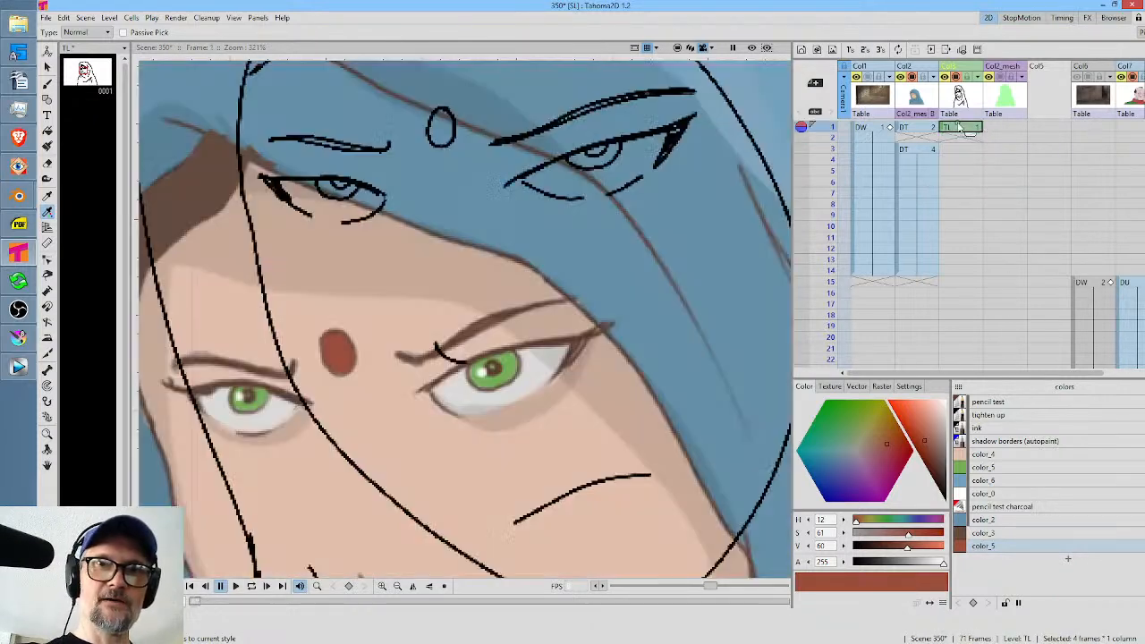
pyautogui.moveTo(942, 135); pyautogui.dragTo(944, 144)
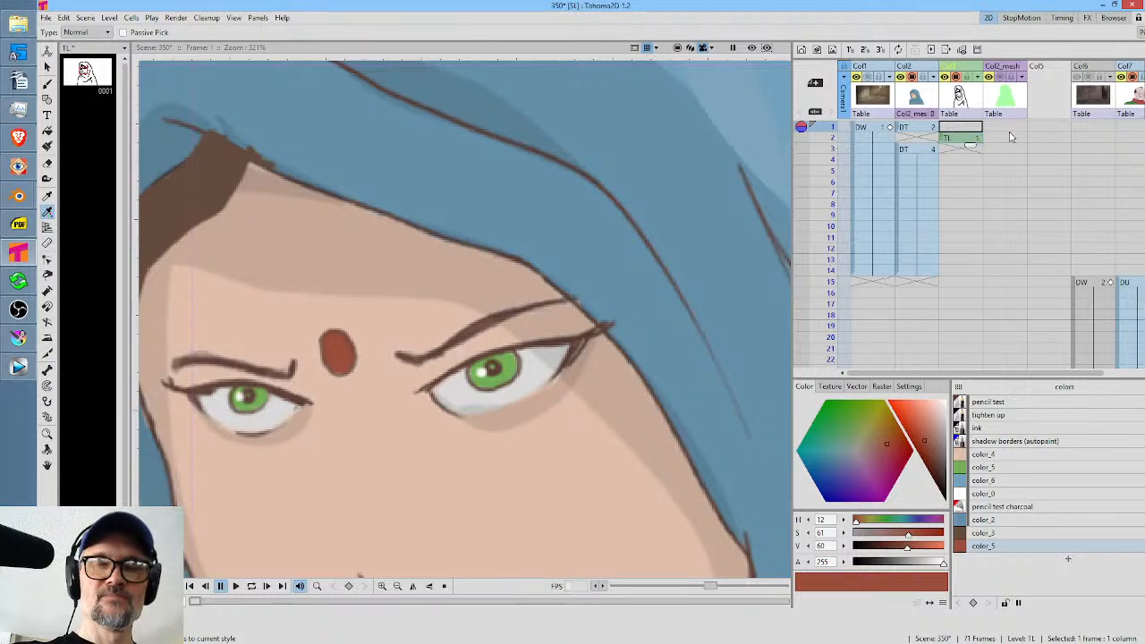
pyautogui.hotkey('ctrl', 's')
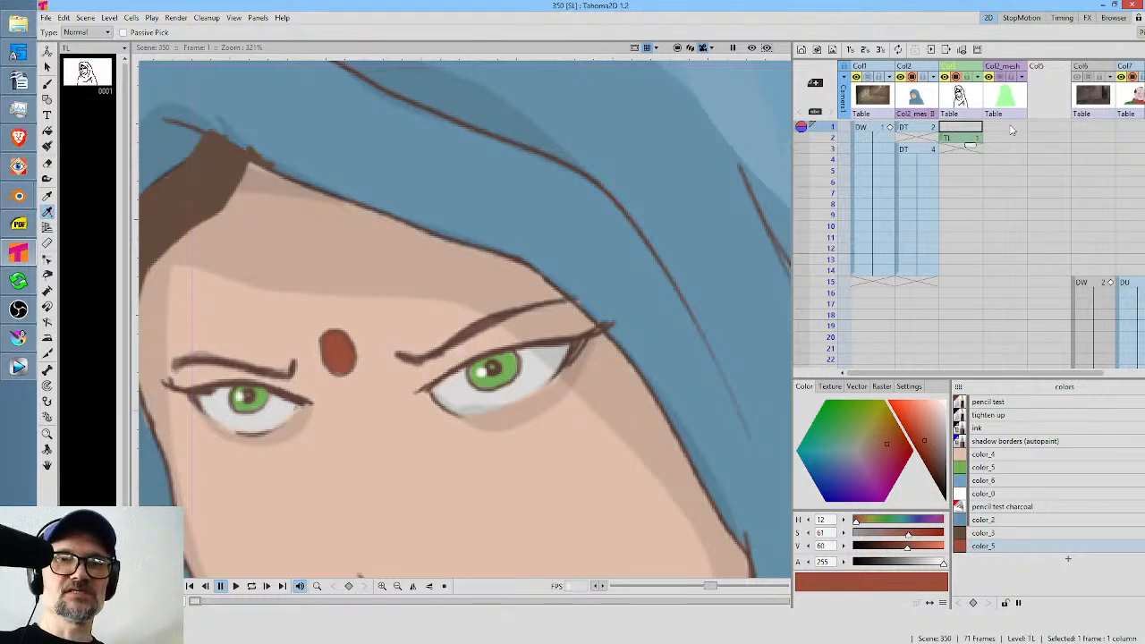
# Compare the drawings on frames 1 and 2, and insert four empty frames at the start of the scene.
pyautogui.moveTo(608, 243); pyautogui.dragTo(620, 214)
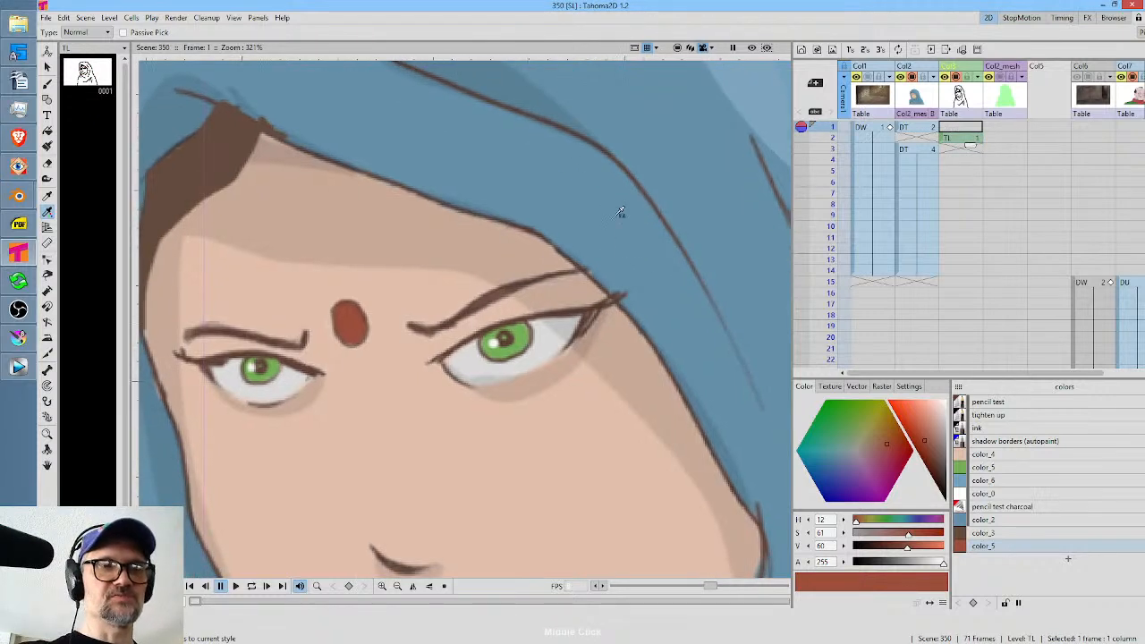
pyautogui.scroll(-6, 621, 188)
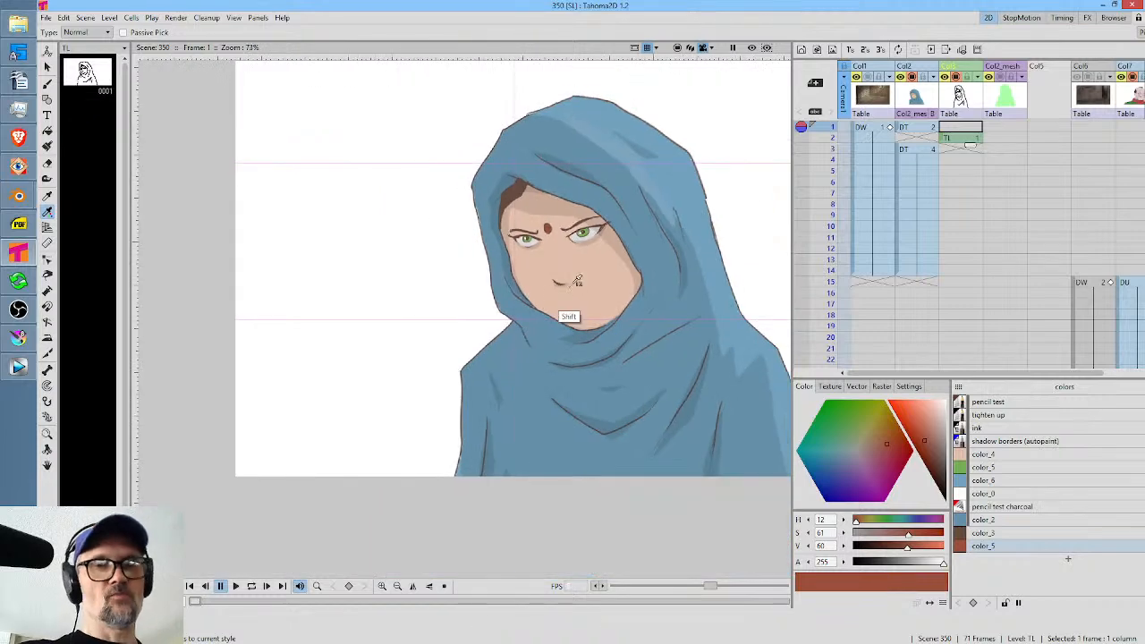
pyautogui.moveTo(1003, 244); pyautogui.dragTo(1034, 302)
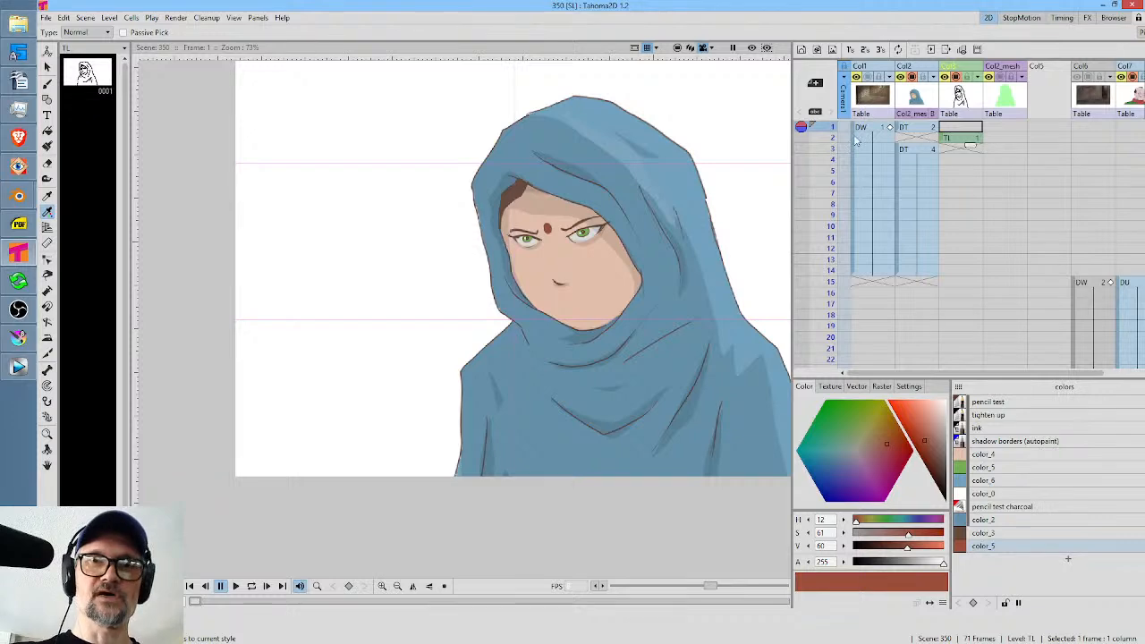
pyautogui.moveTo(830, 129)
pyautogui.mouseDown()
pyautogui.moveTo(831, 171)
pyautogui.moveTo(832, 136)
pyautogui.mouseUp()
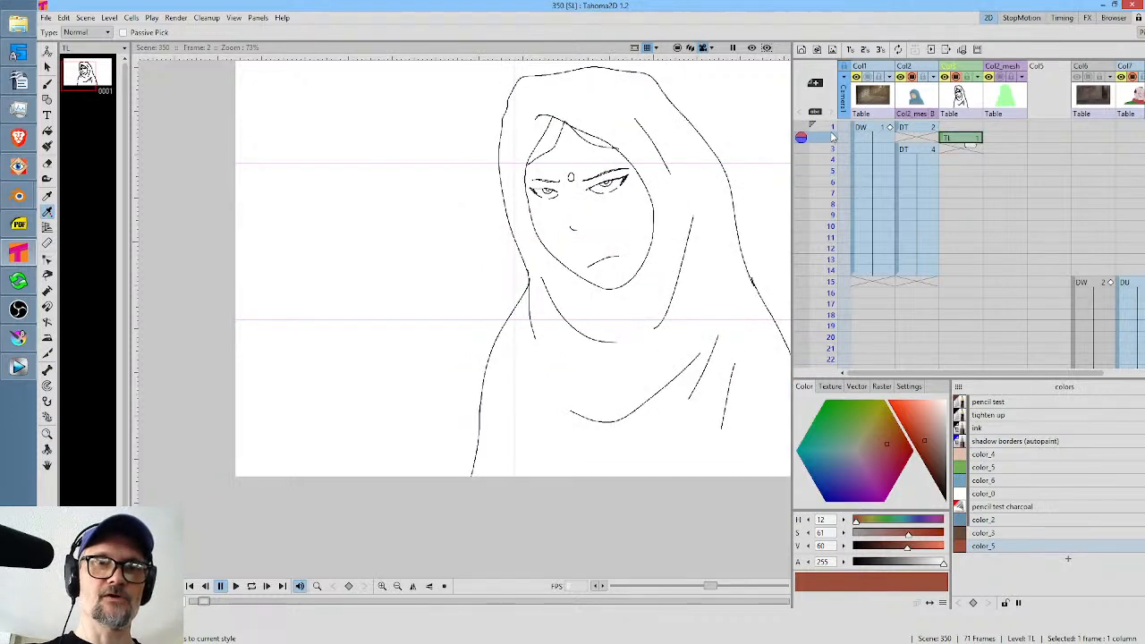
pyautogui.click(966, 127)
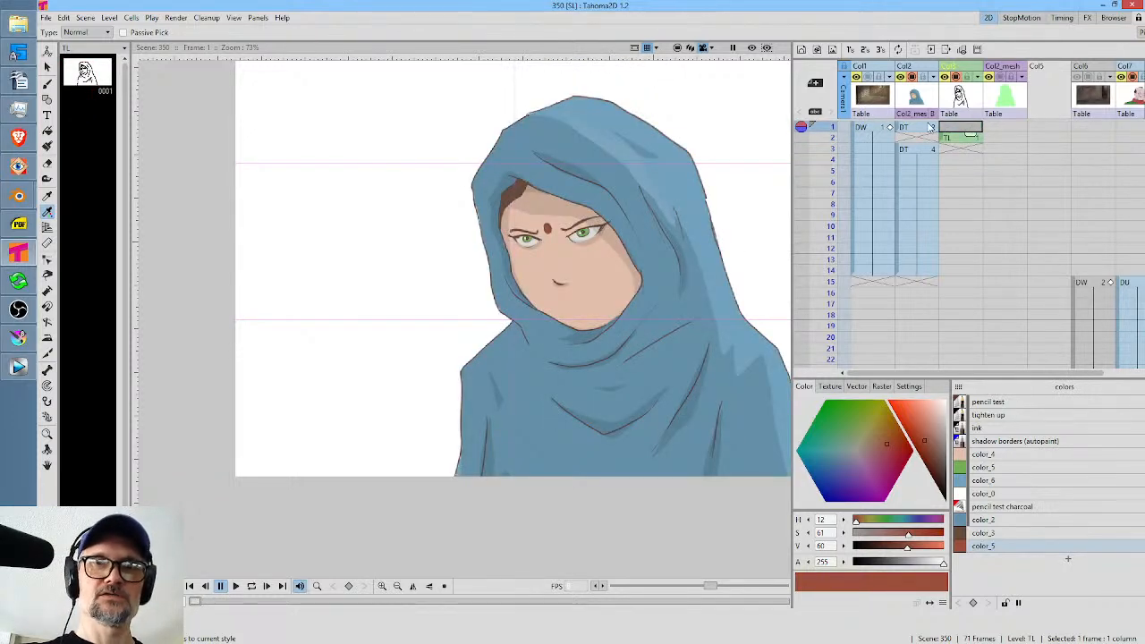
pyautogui.click(928, 127)
pyautogui.click(881, 127)
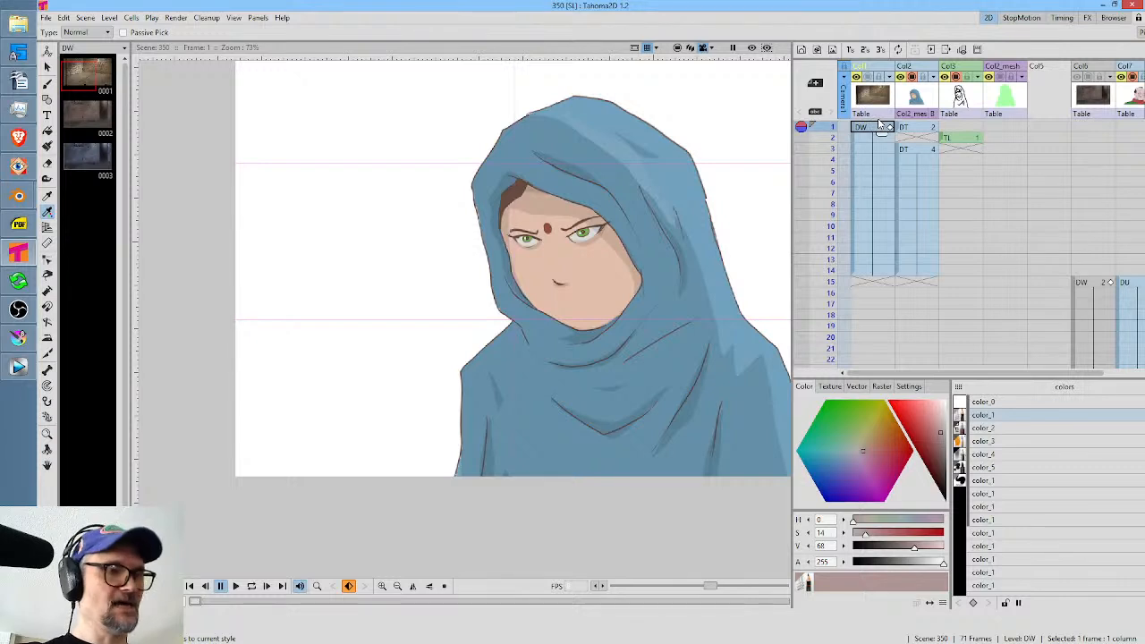
pyautogui.press('Insert')
pyautogui.press('Insert')
pyautogui.press('Insert')
pyautogui.press('Insert')
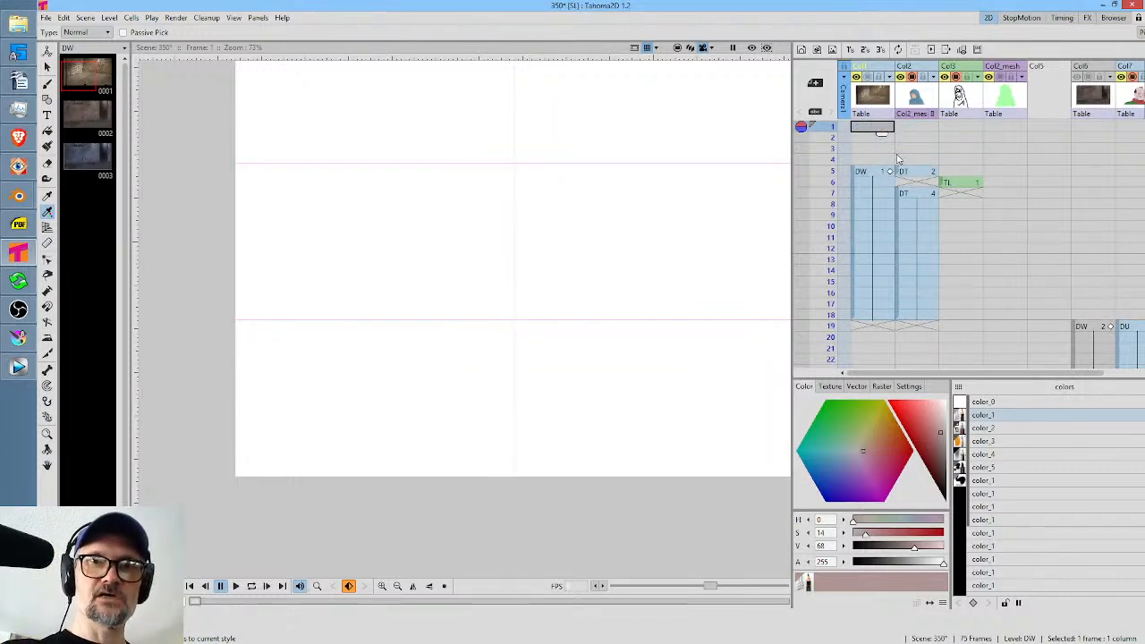
# Move the second column's first drawing back to frame 1 and fill its empty cells through frame 4.
pyautogui.moveTo(901, 172); pyautogui.dragTo(901, 127)
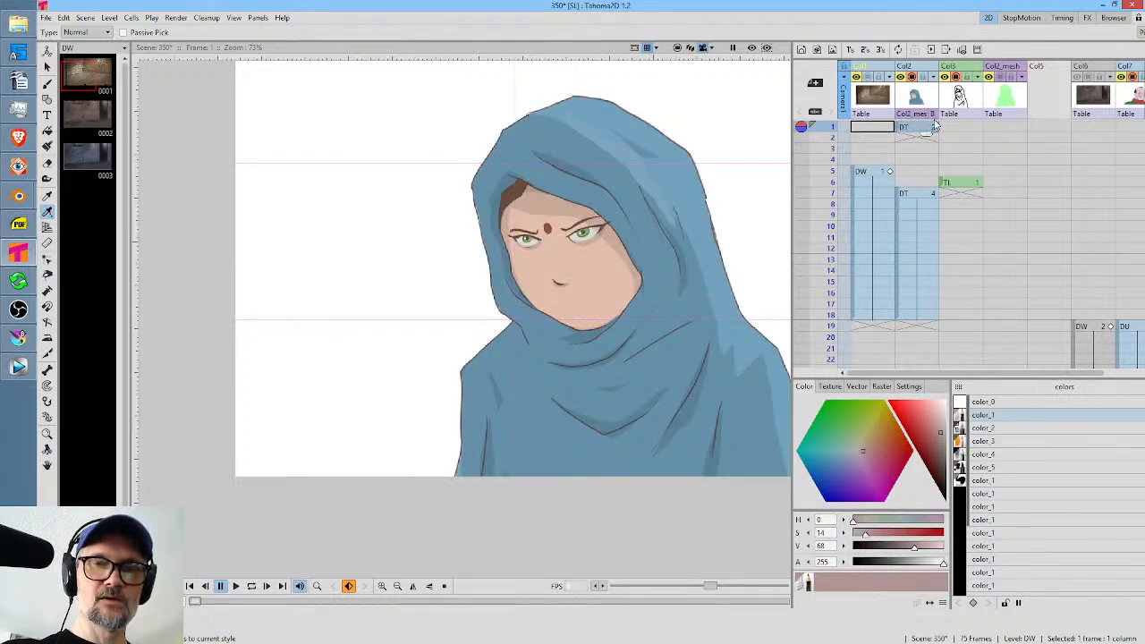
pyautogui.moveTo(930, 127); pyautogui.dragTo(930, 168)
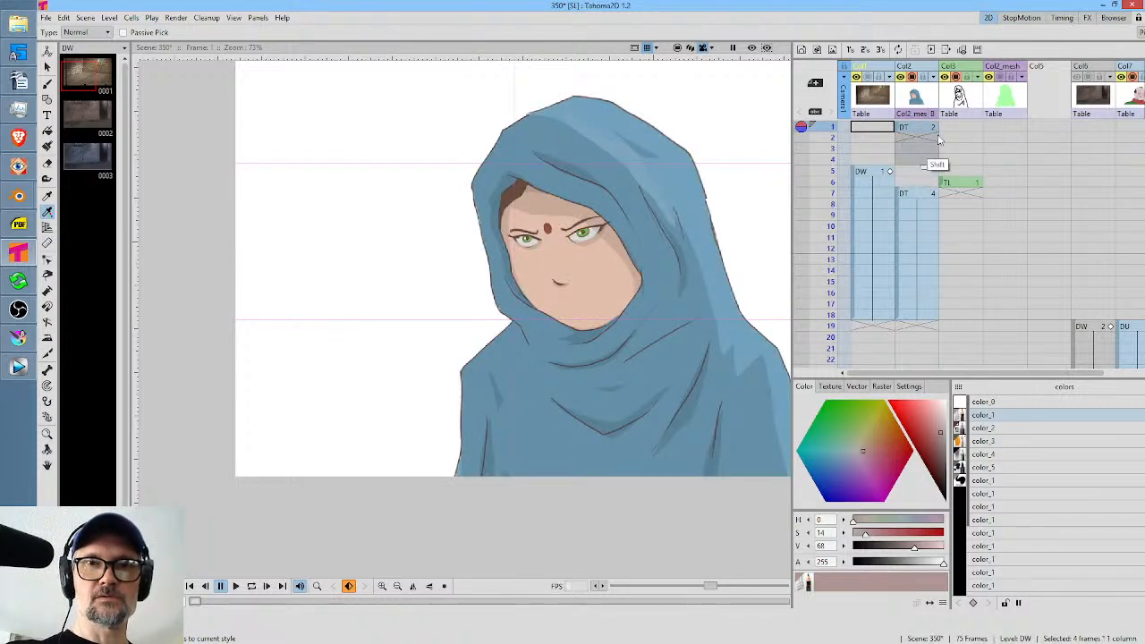
pyautogui.rightClick(917, 161)
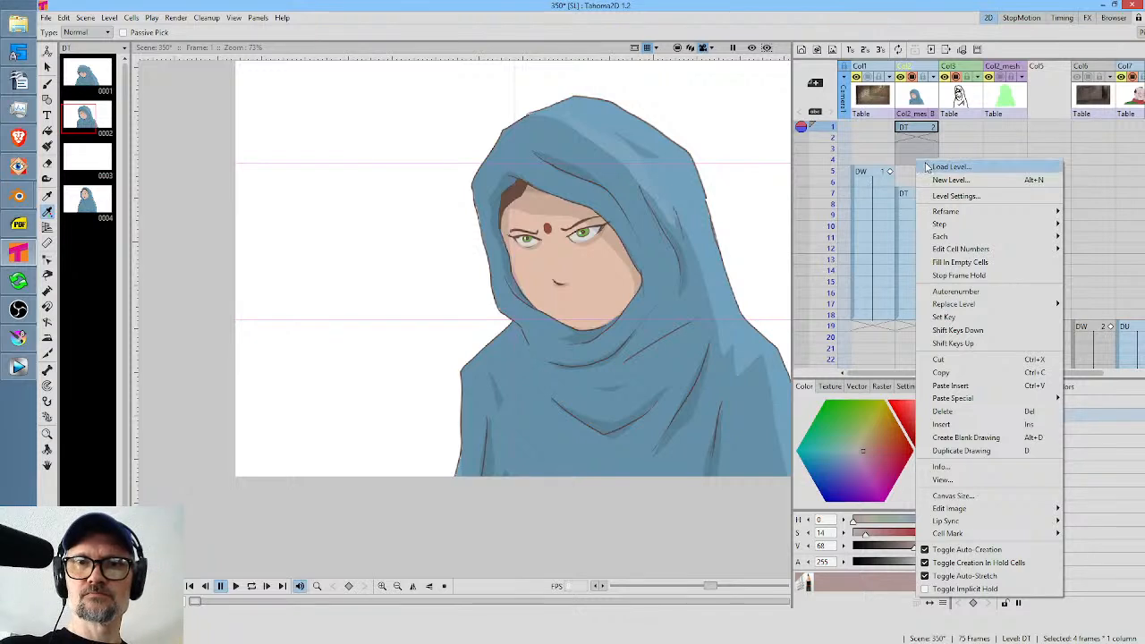
pyautogui.click(978, 262)
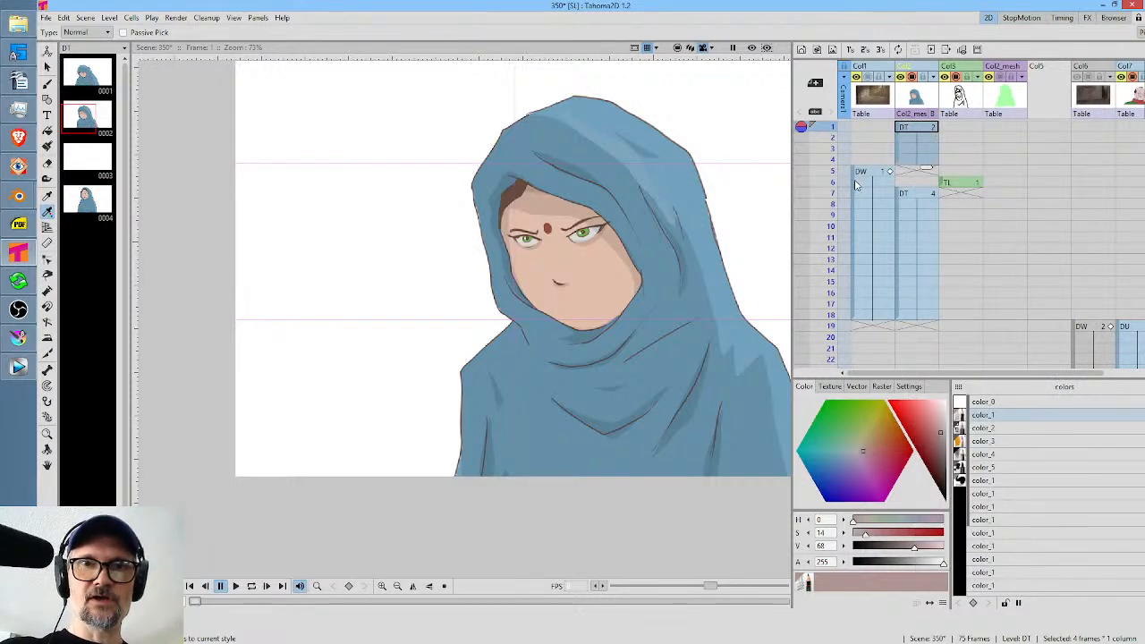
# Move the DW background back to start on frame 1 and extend its exposure to frame 18.
pyautogui.moveTo(858, 184); pyautogui.dragTo(856, 134)
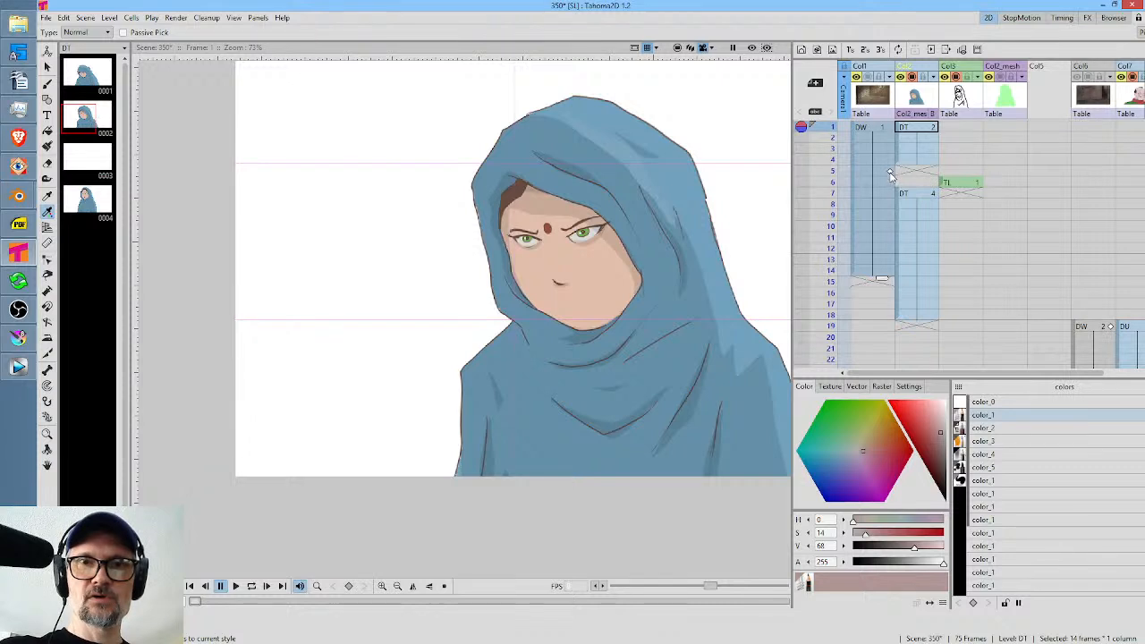
pyautogui.click(894, 171)
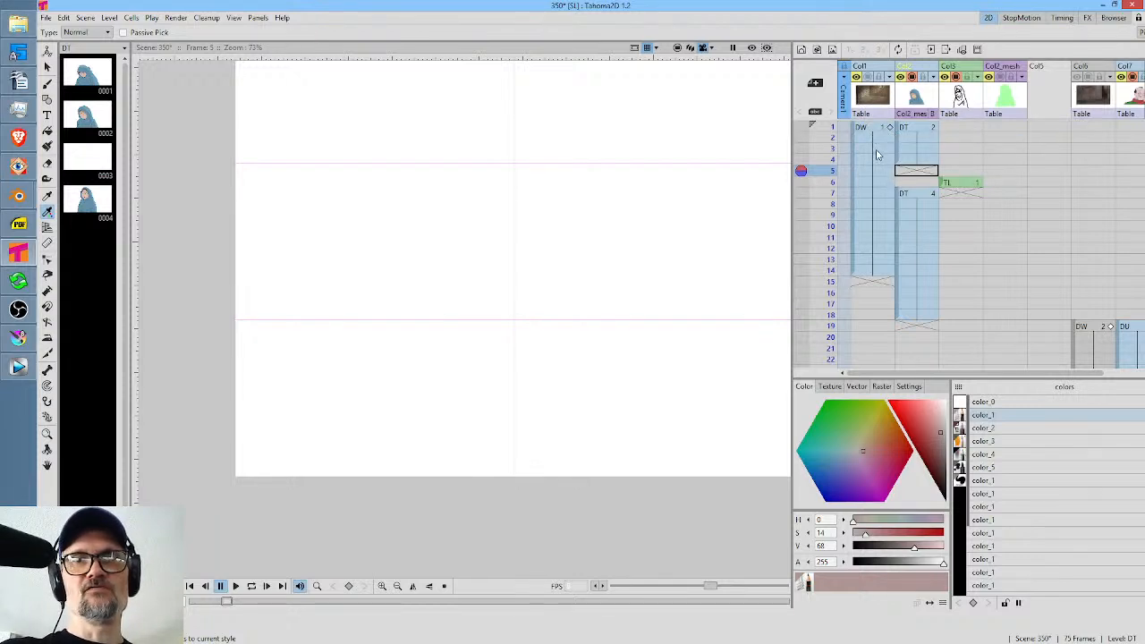
pyautogui.click(878, 270)
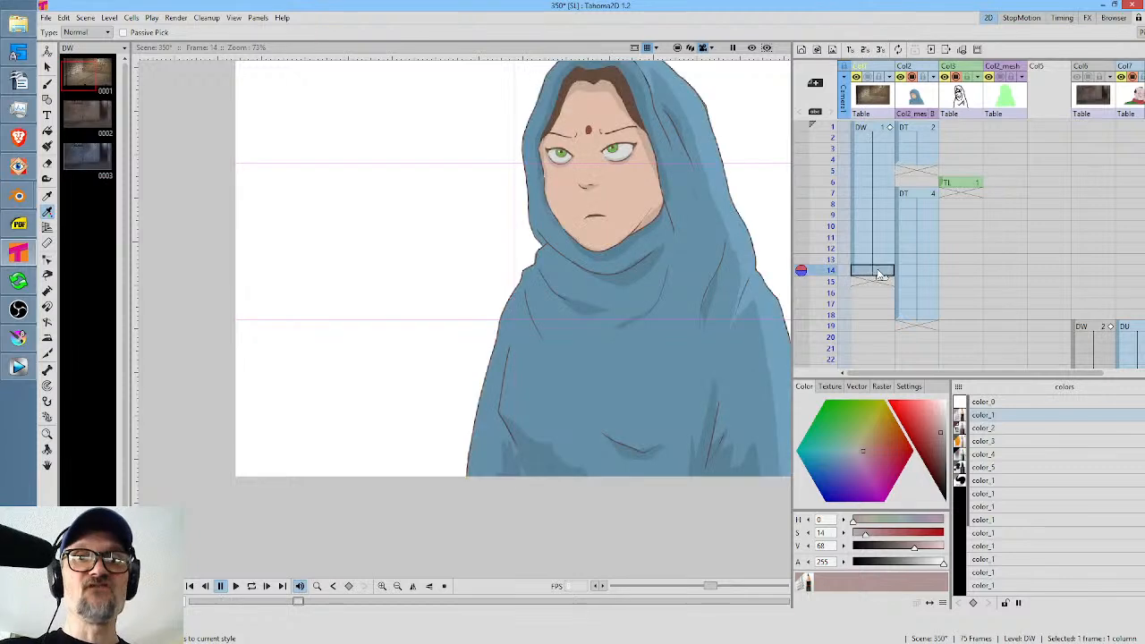
pyautogui.scroll(-2, 890, 267)
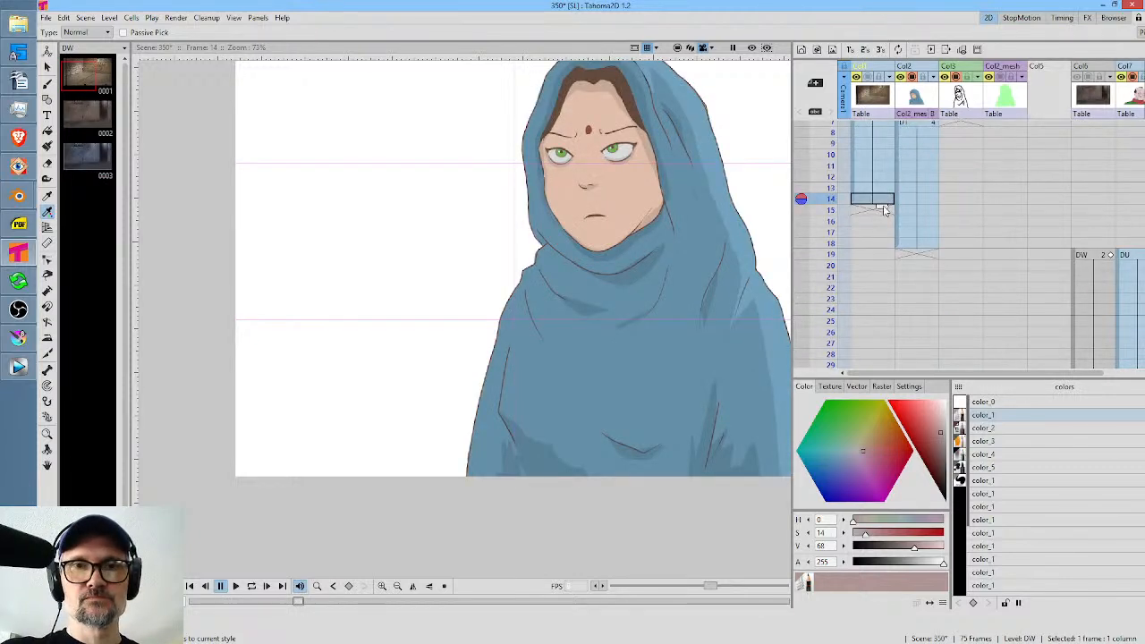
pyautogui.moveTo(883, 209); pyautogui.dragTo(883, 250)
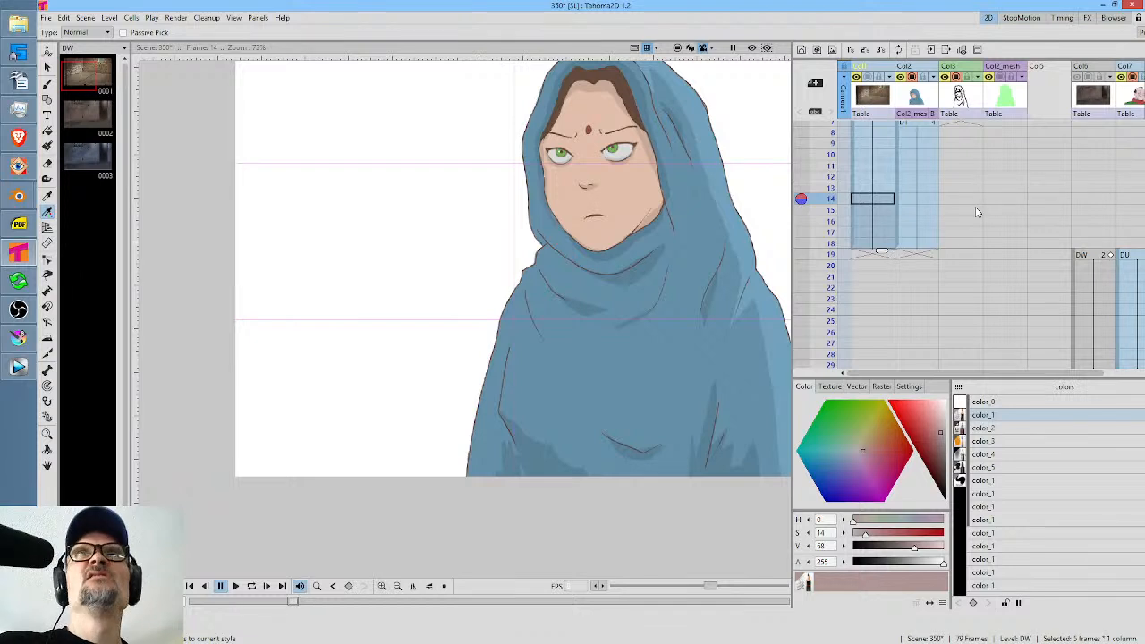
# Examine the TL drawing on frame 6 with Fill Check, switching the check on and off again.
pyautogui.scroll(2, 976, 212)
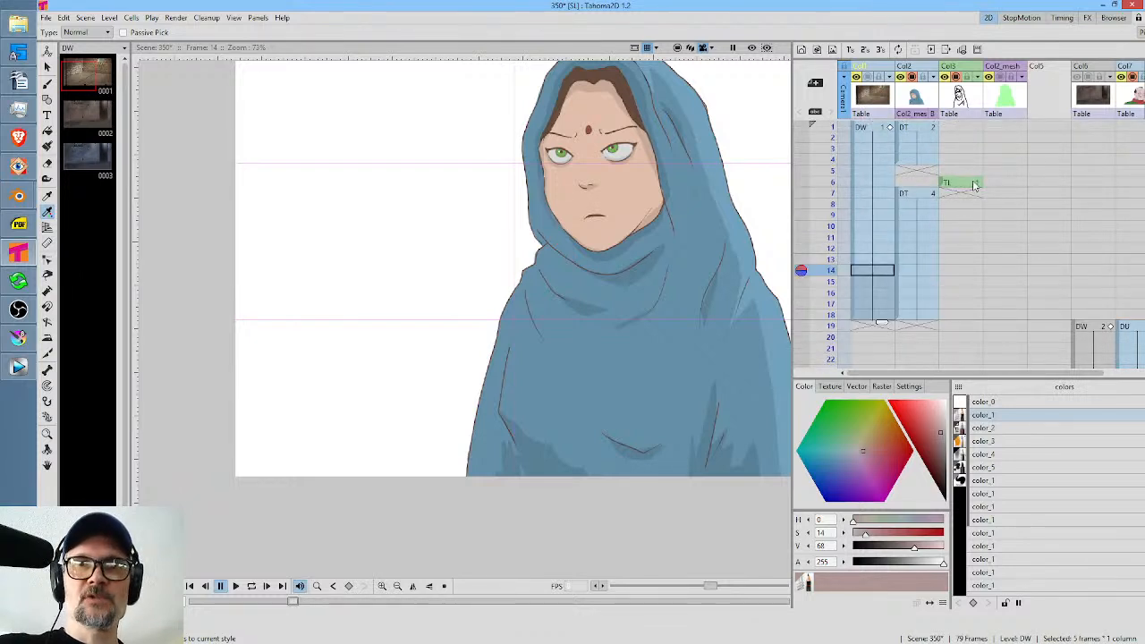
pyautogui.click(975, 184)
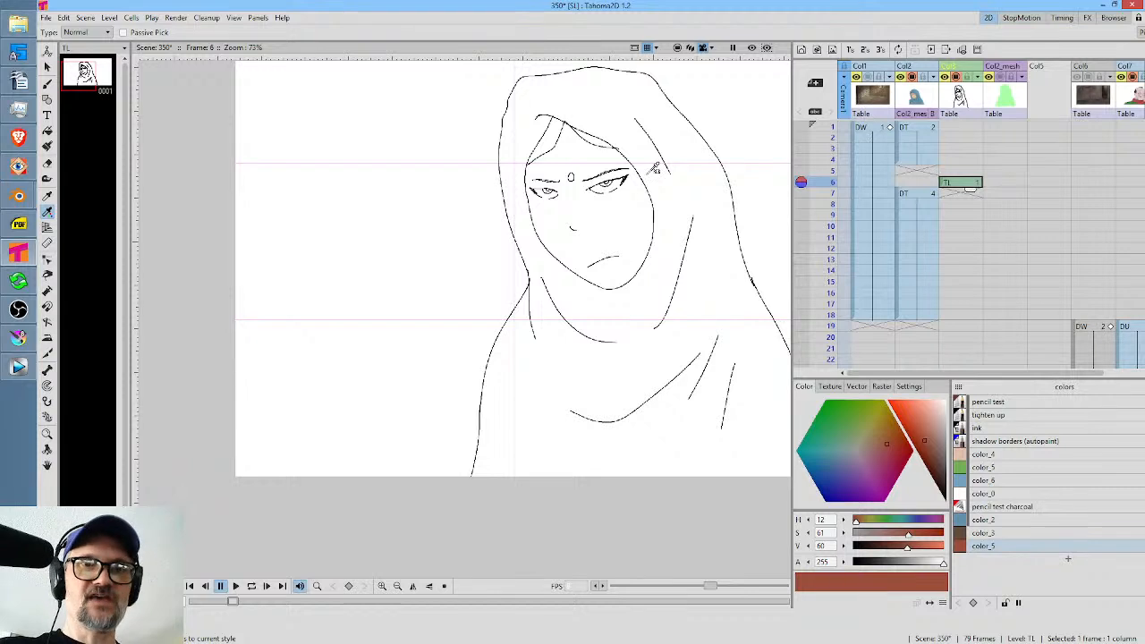
pyautogui.hotkey('shift', 'f')
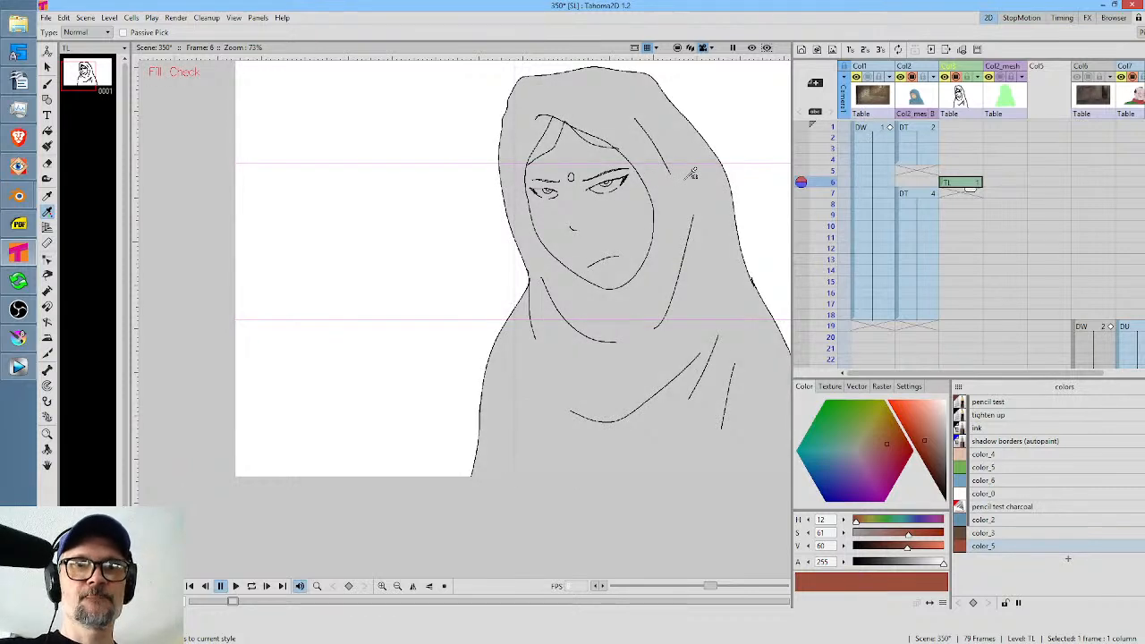
pyautogui.hotkey('shift', 'f')
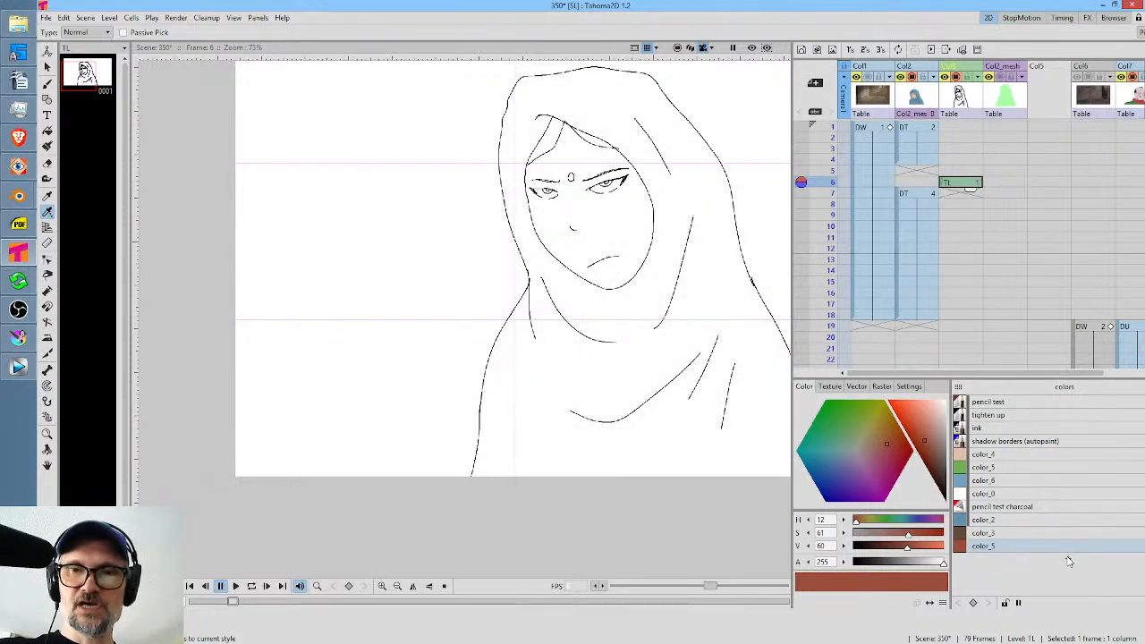
# Add a new palette style and set it to bright red with hue 359, saturation 100 and value 100.
pyautogui.click(1069, 561)
pyautogui.moveTo(924, 414); pyautogui.dragTo(845, 399)
pyautogui.moveTo(857, 520); pyautogui.dragTo(945, 521)
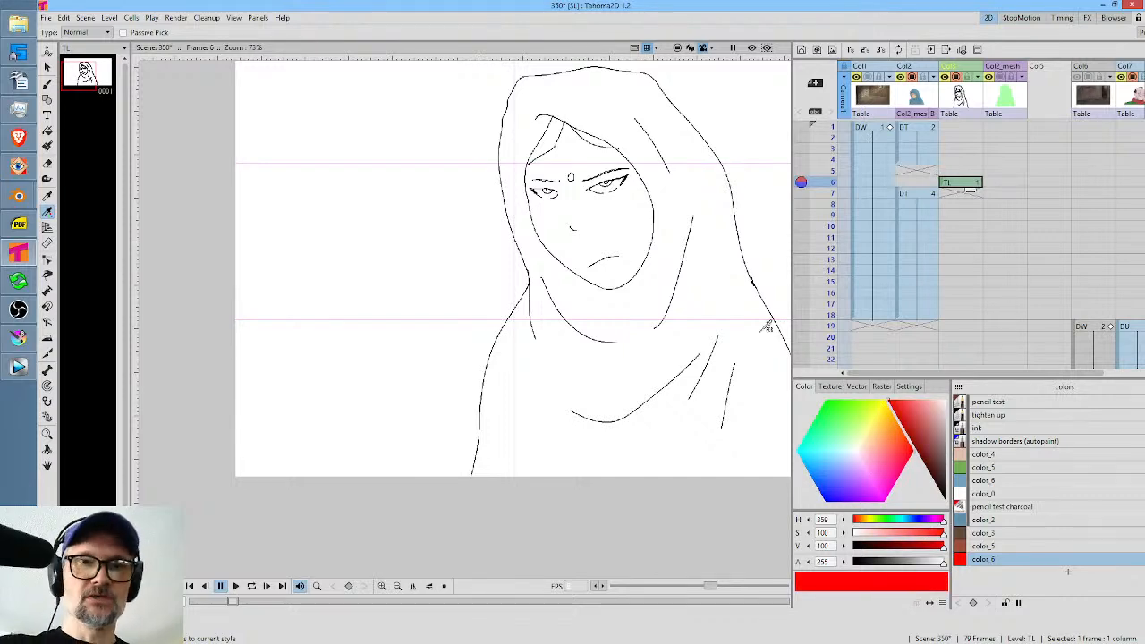
# Close the gaps in the lower eye outlines with the Brush and fill both eye whites with the red style.
pyautogui.scroll(2, 617, 151)
pyautogui.scroll(1, 617, 150)
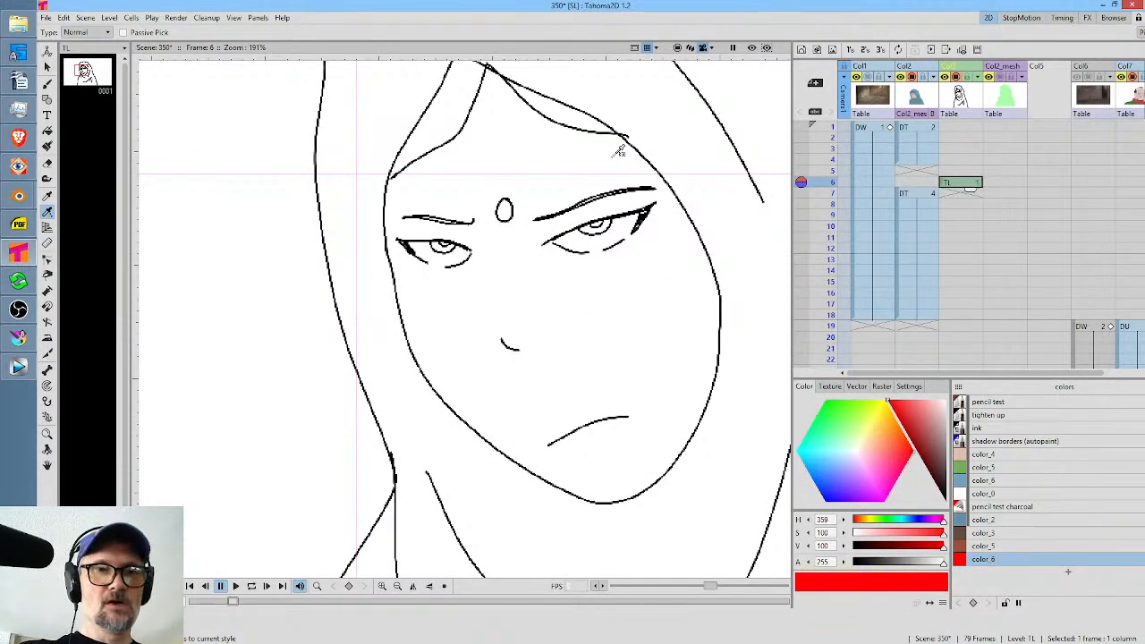
pyautogui.press('b')
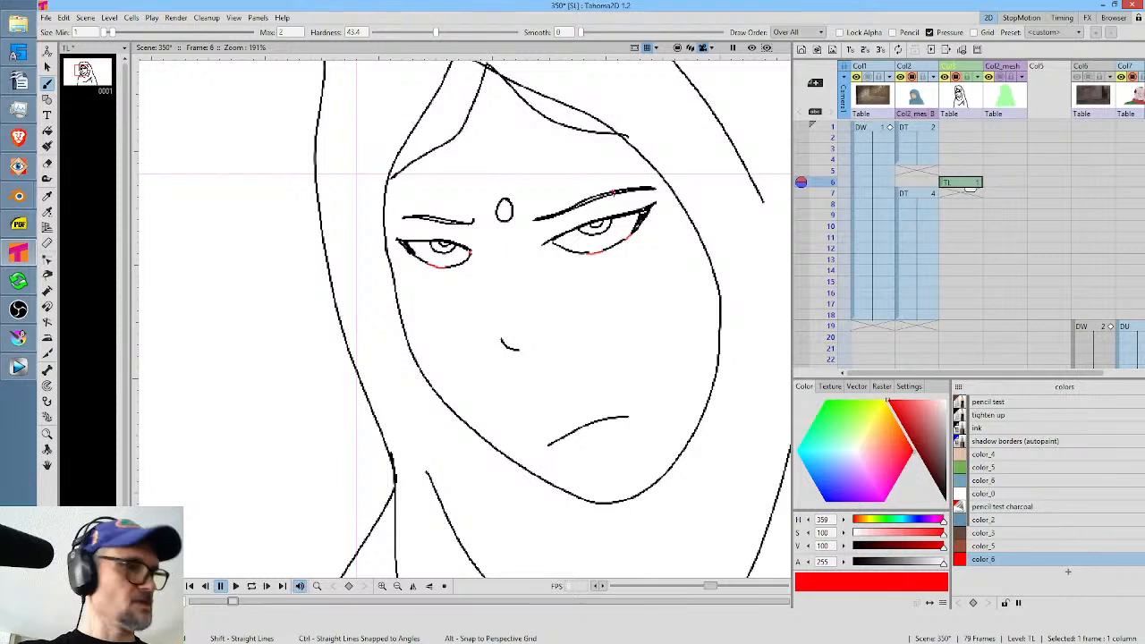
pyautogui.press('f')
pyautogui.click(622, 234)
pyautogui.click(447, 253)
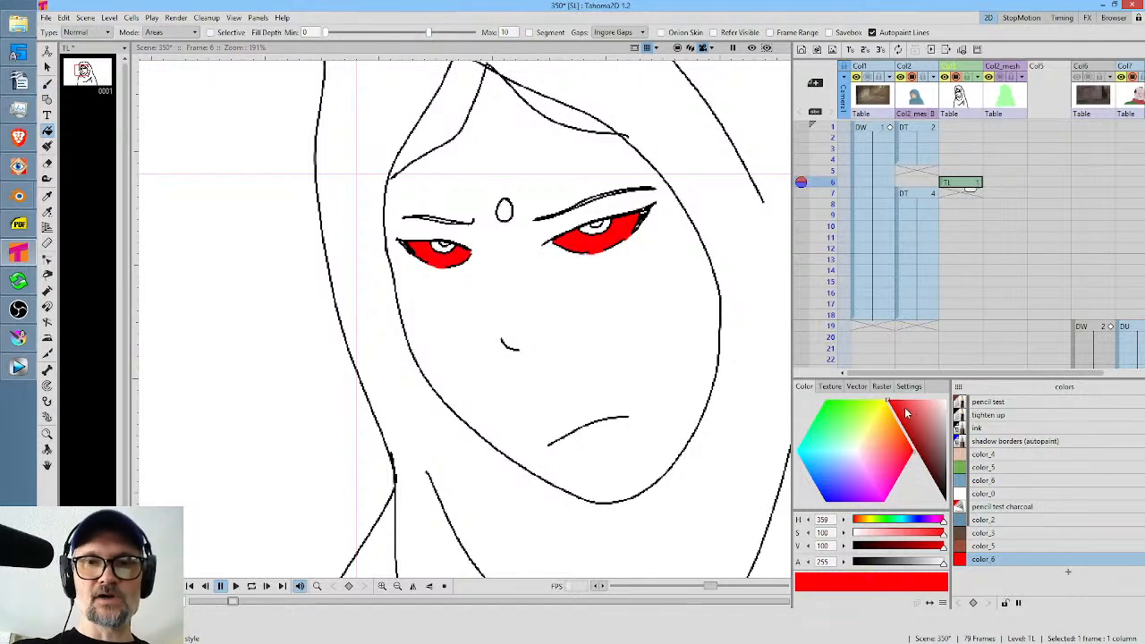
# Change the eye-white style to an off-white with saturation 0, and fill both irises with the green color_5.
pyautogui.moveTo(917, 427); pyautogui.dragTo(964, 406)
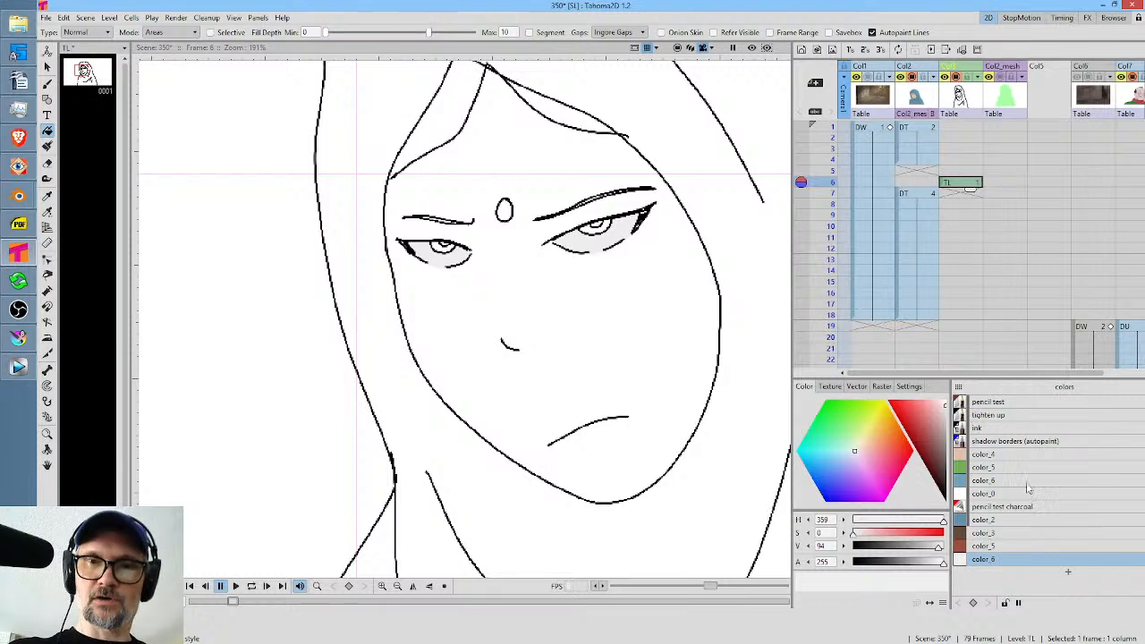
pyautogui.click(983, 467)
pyautogui.click(597, 229)
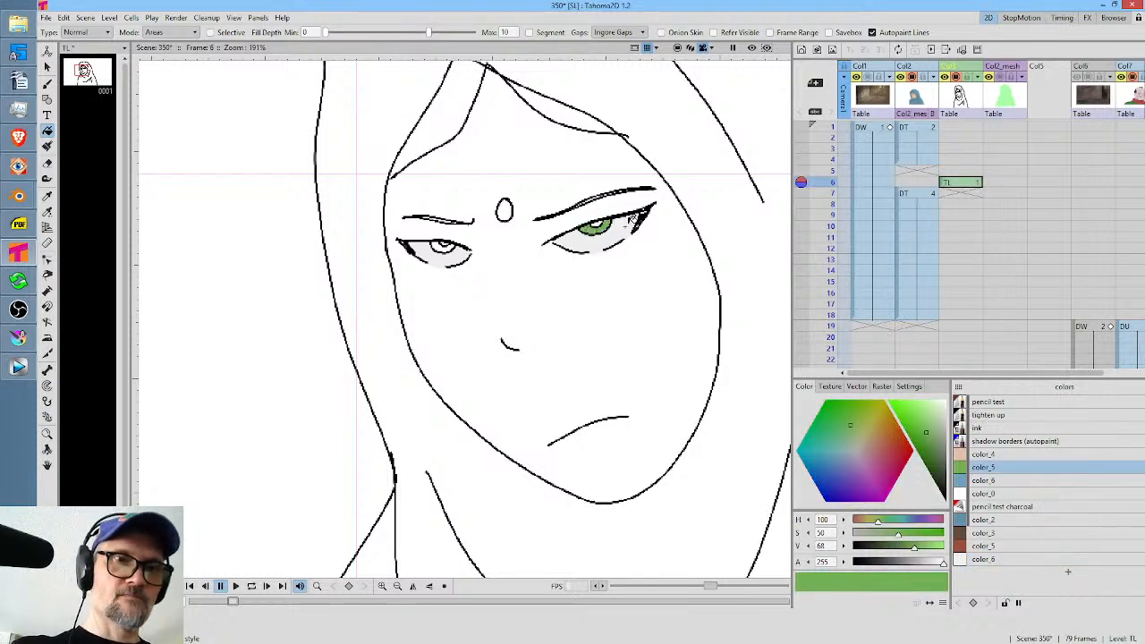
pyautogui.click(441, 246)
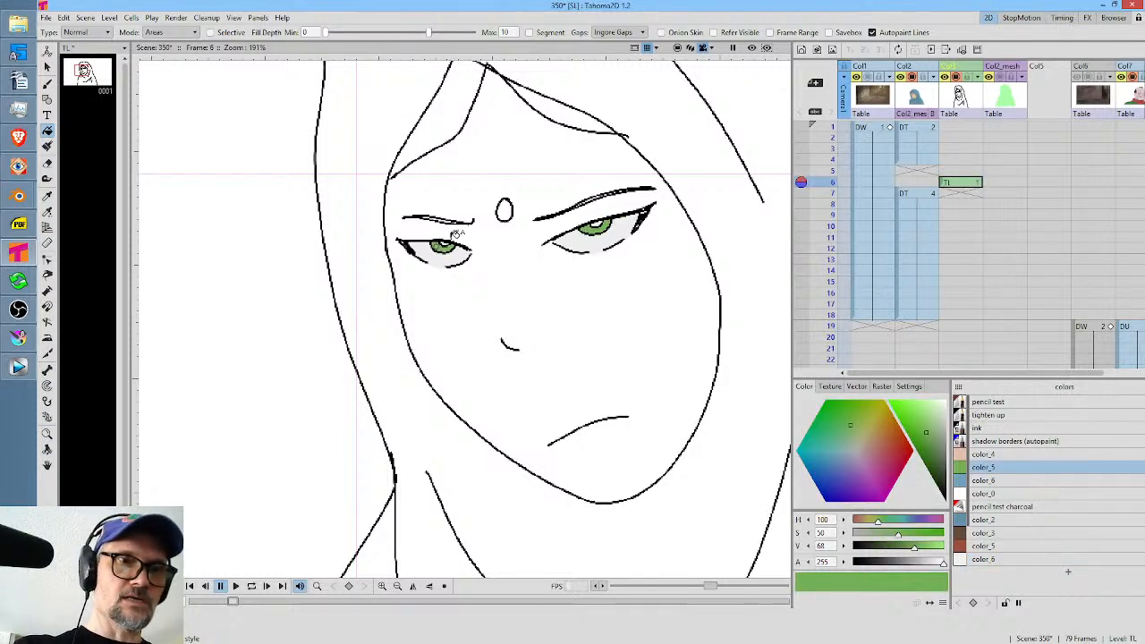
# Fill the forehead mark with the reddish-brown color_5 and the face with the skin tone color_4.
pyautogui.click(1013, 560)
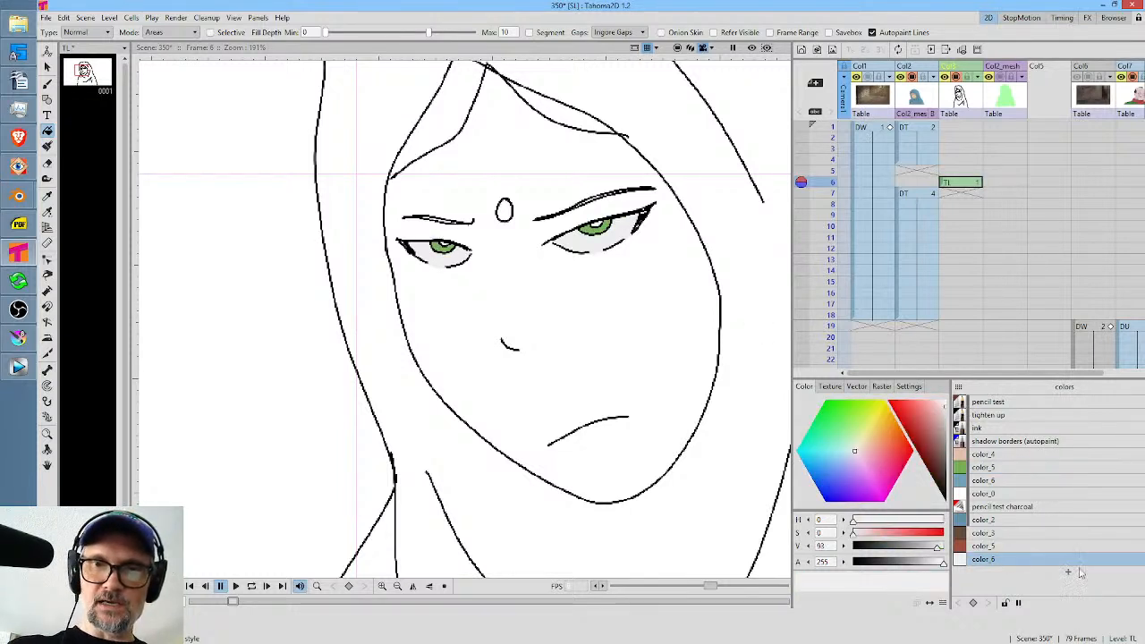
pyautogui.click(1003, 429)
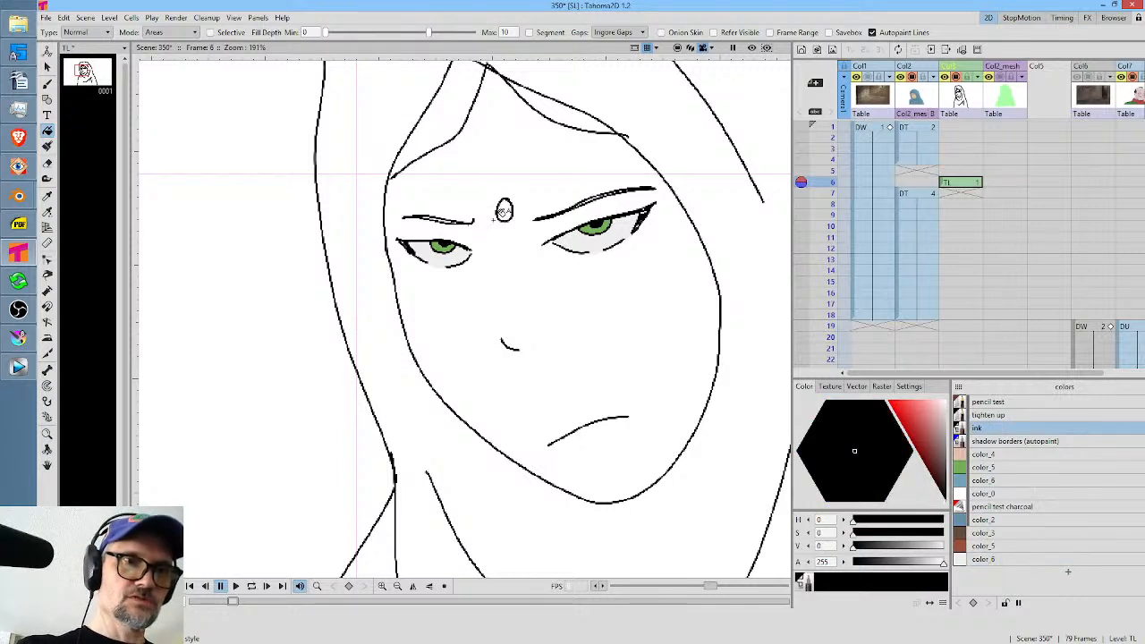
pyautogui.click(999, 545)
pyautogui.click(505, 212)
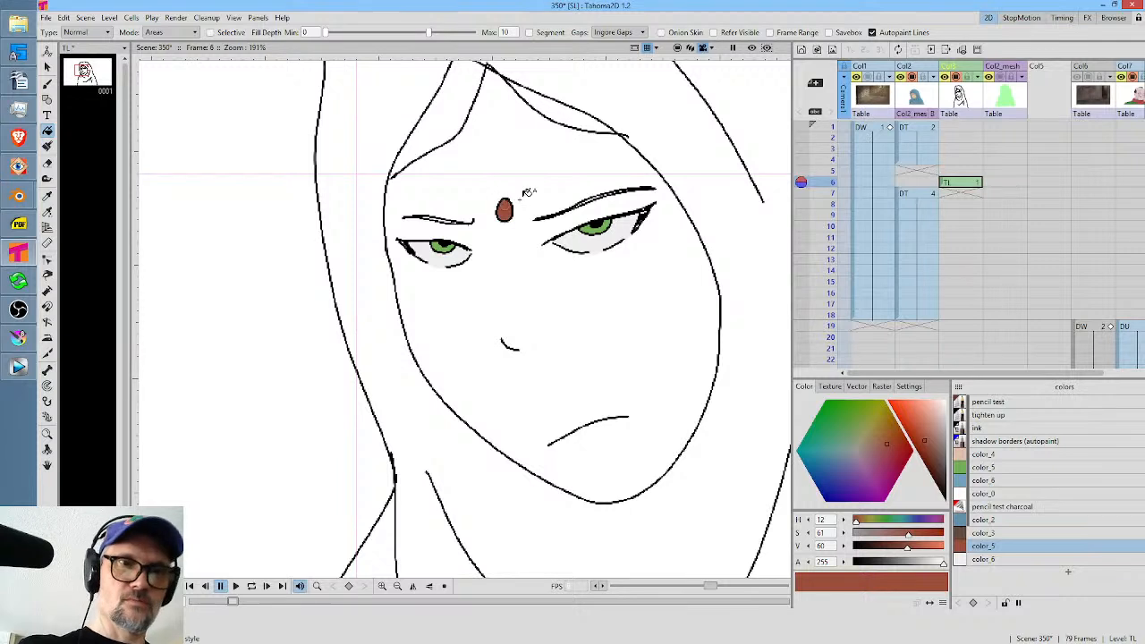
pyautogui.click(999, 454)
pyautogui.click(642, 322)
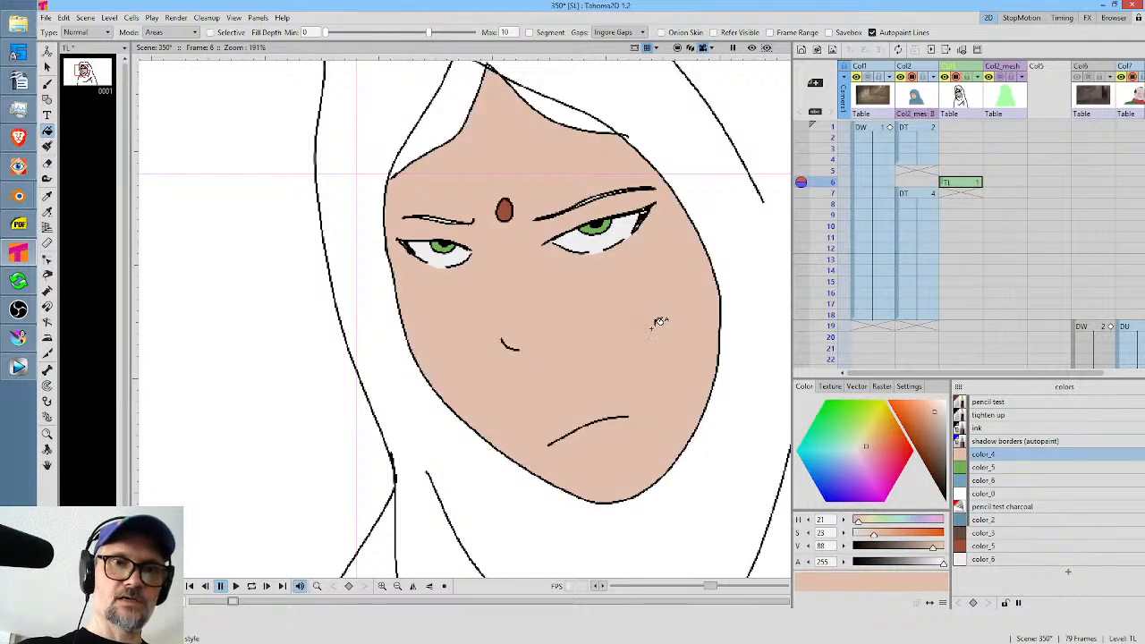
# Fill both hair areas under the hood with the brown color_3.
pyautogui.click(1013, 534)
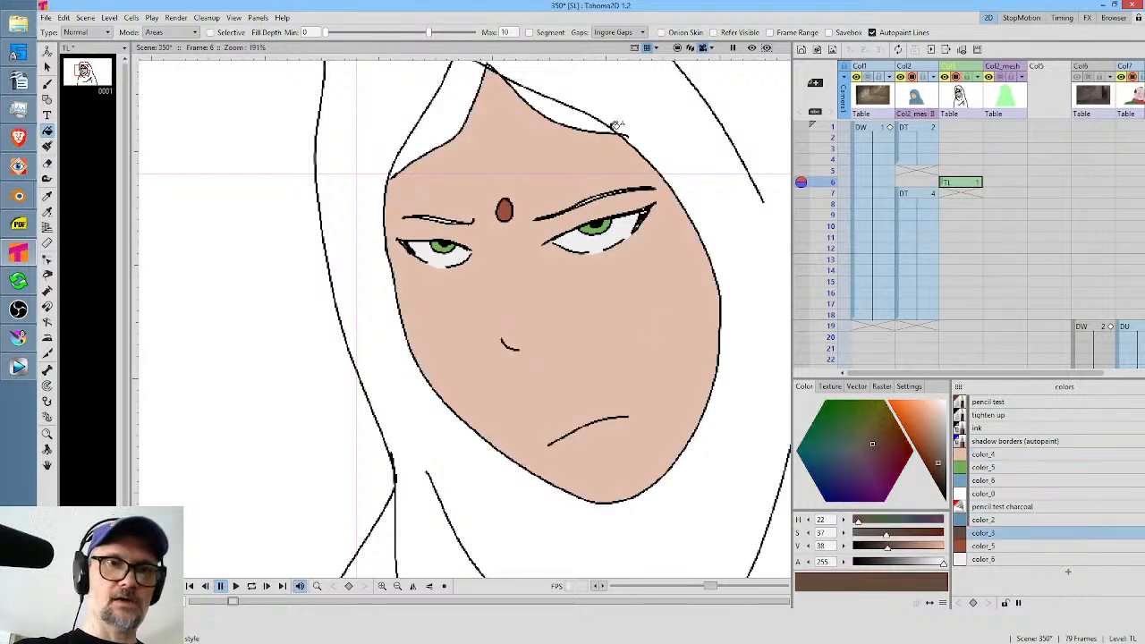
pyautogui.click(581, 110)
pyautogui.click(456, 96)
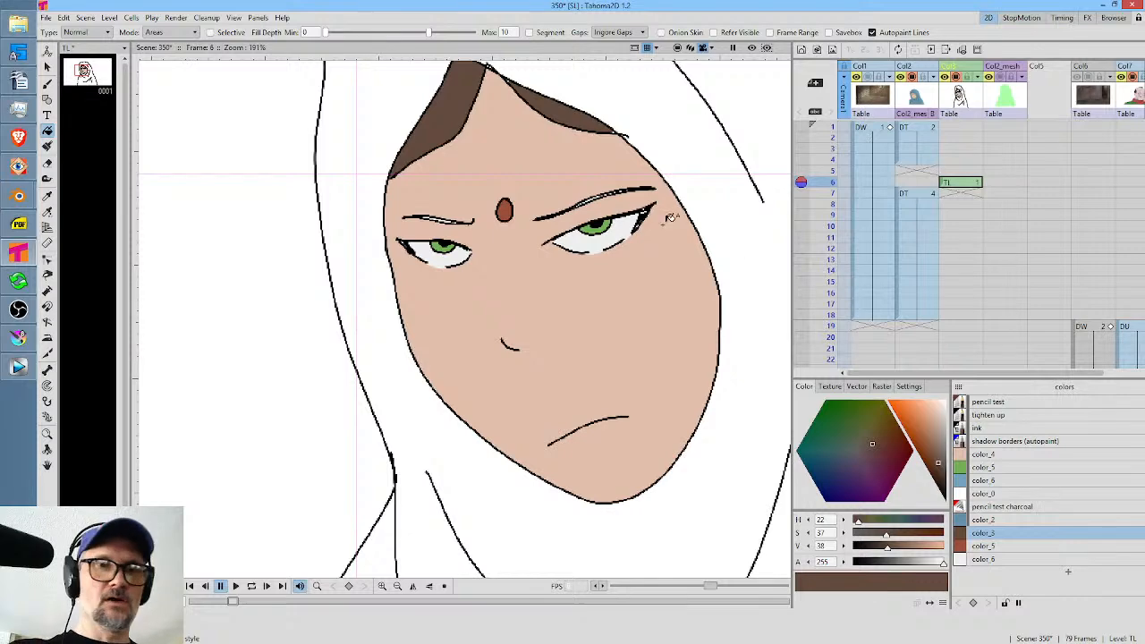
pyautogui.scroll(-5, 667, 228)
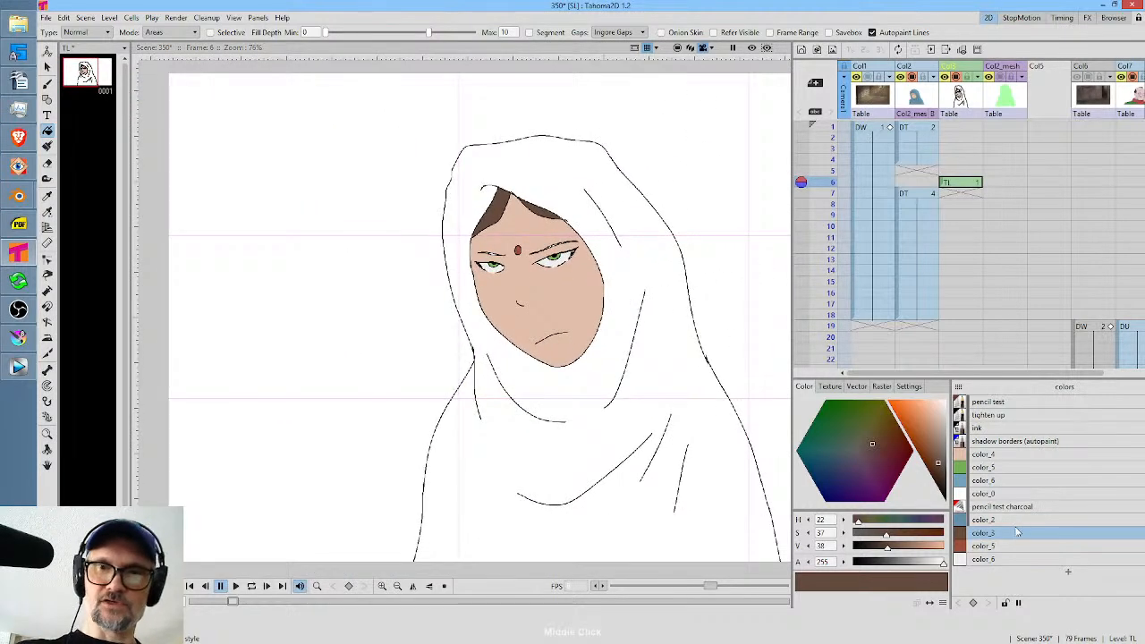
# Fill in the empty frame 5 cell of Col2 with the DT drawing and compare it with the TL drawing on frame 6.
pyautogui.click(1011, 520)
pyautogui.press('b')
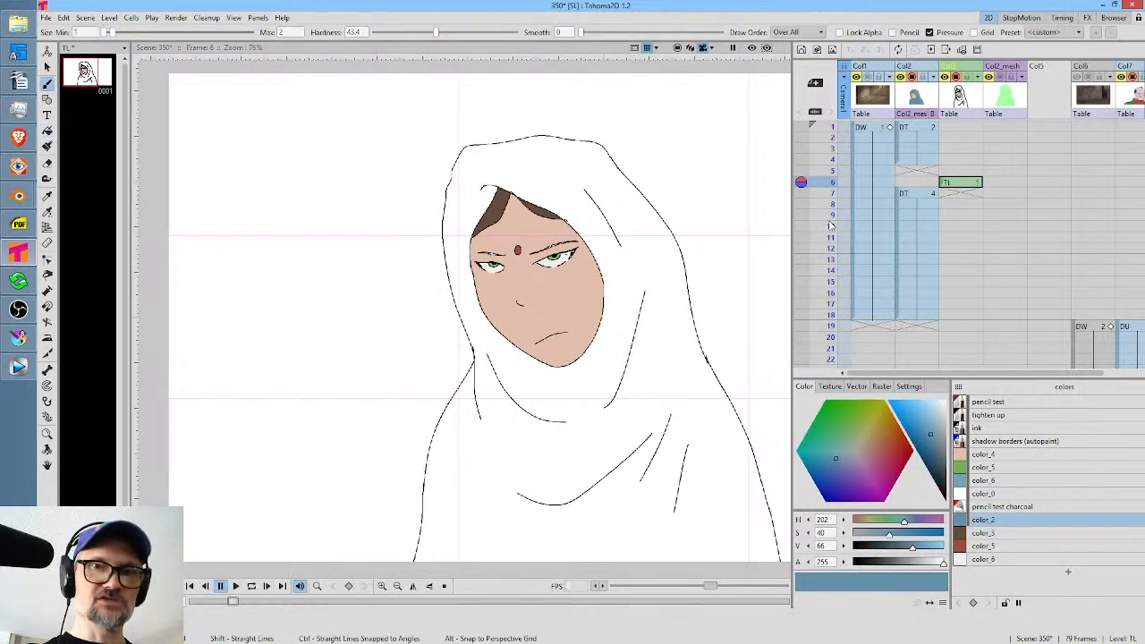
pyautogui.click(926, 171)
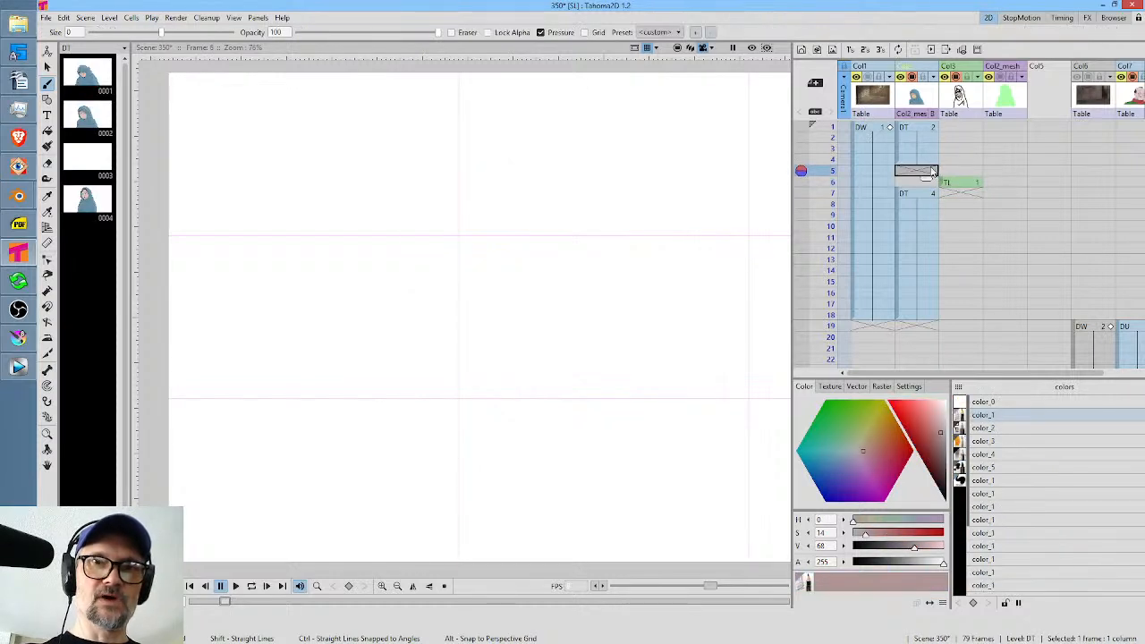
pyautogui.rightClick(914, 172)
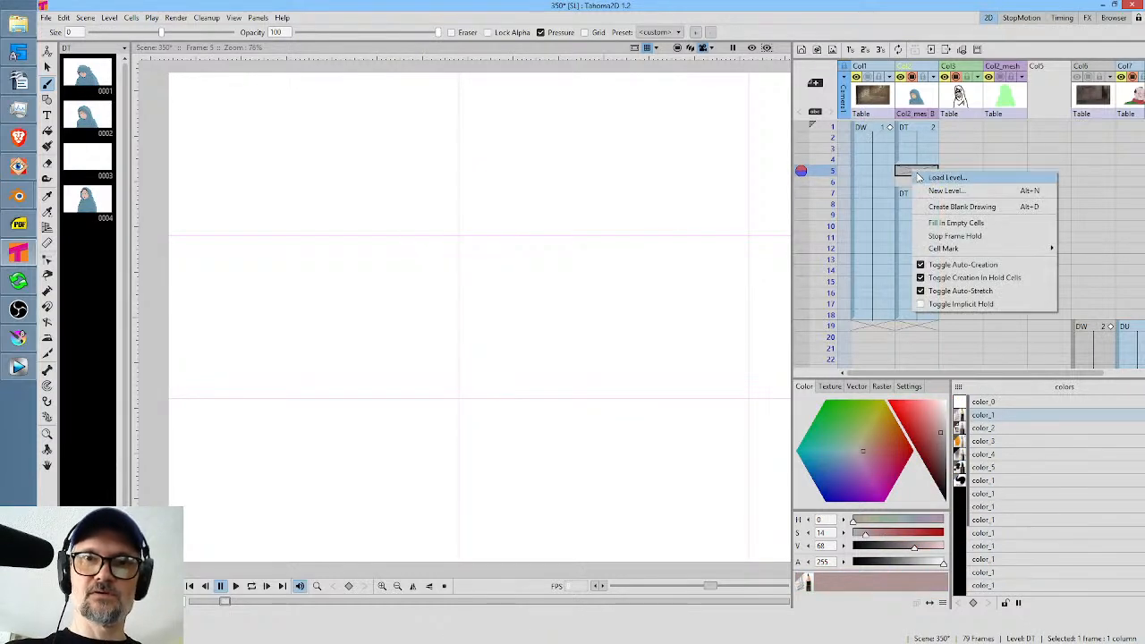
pyautogui.click(939, 224)
pyautogui.click(962, 183)
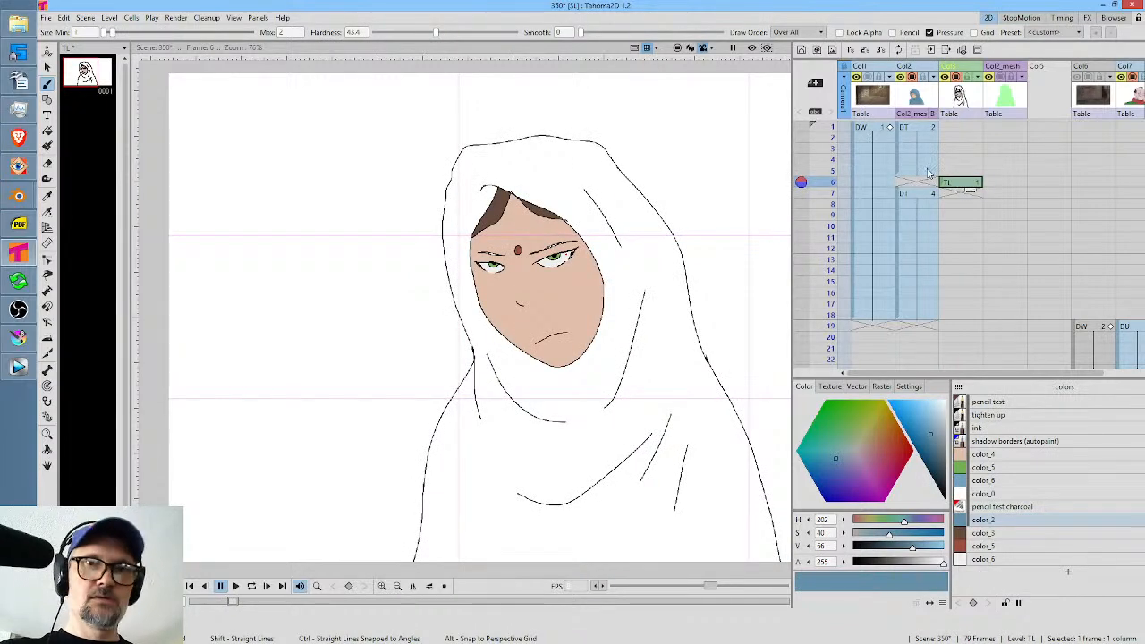
pyautogui.click(928, 171)
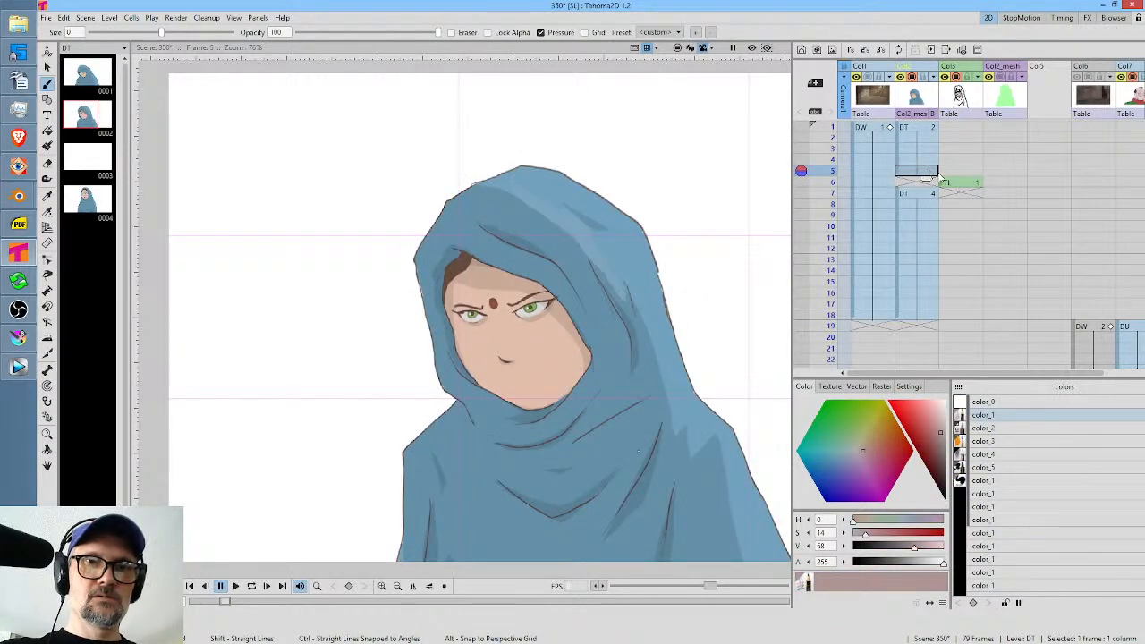
pyautogui.click(974, 184)
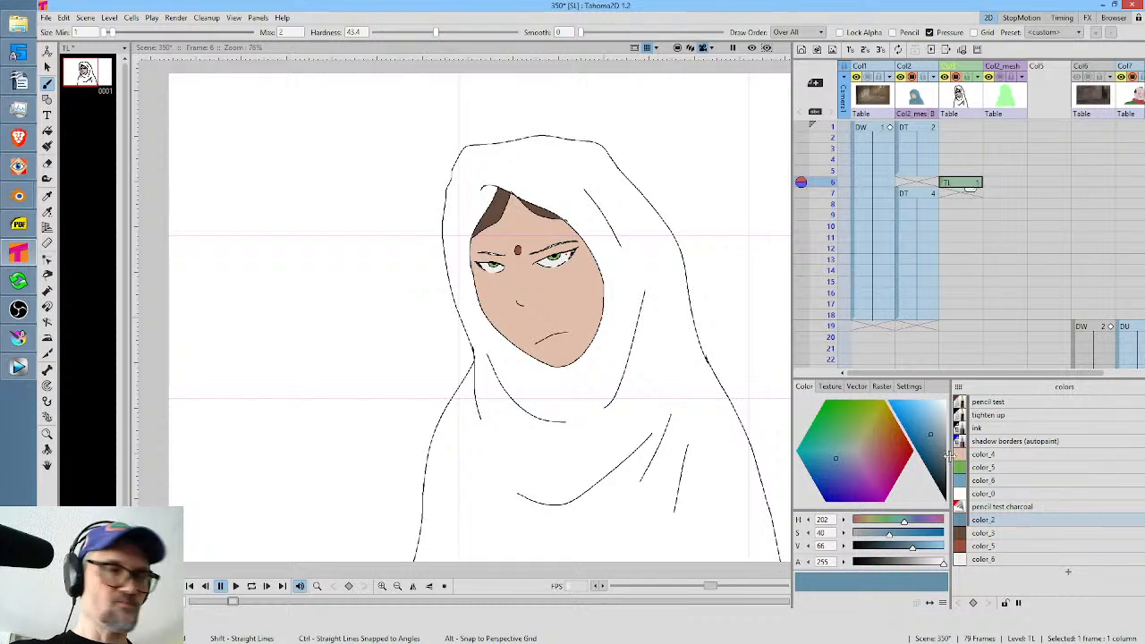
# Brush a jagged shadow border down the shawl in color_2 and fill the shadow side with the same blue.
pyautogui.press('f')
pyautogui.press('b')
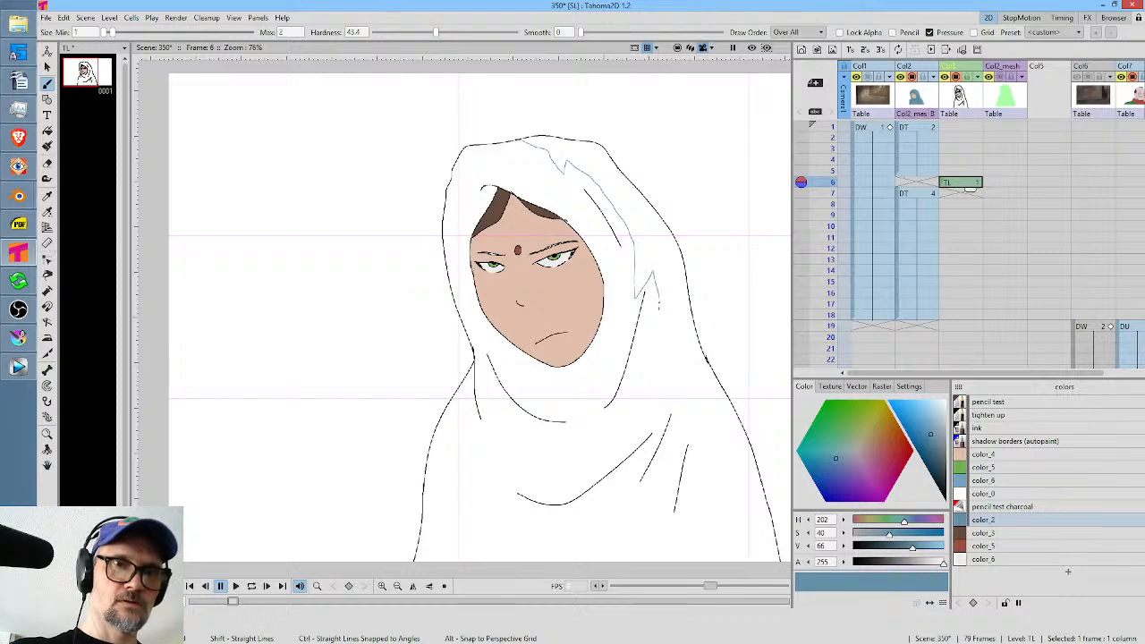
pyautogui.moveTo(658, 307)
pyautogui.mouseDown()
pyautogui.moveTo(647, 390)
pyautogui.moveTo(682, 374)
pyautogui.moveTo(679, 402)
pyautogui.mouseUp()
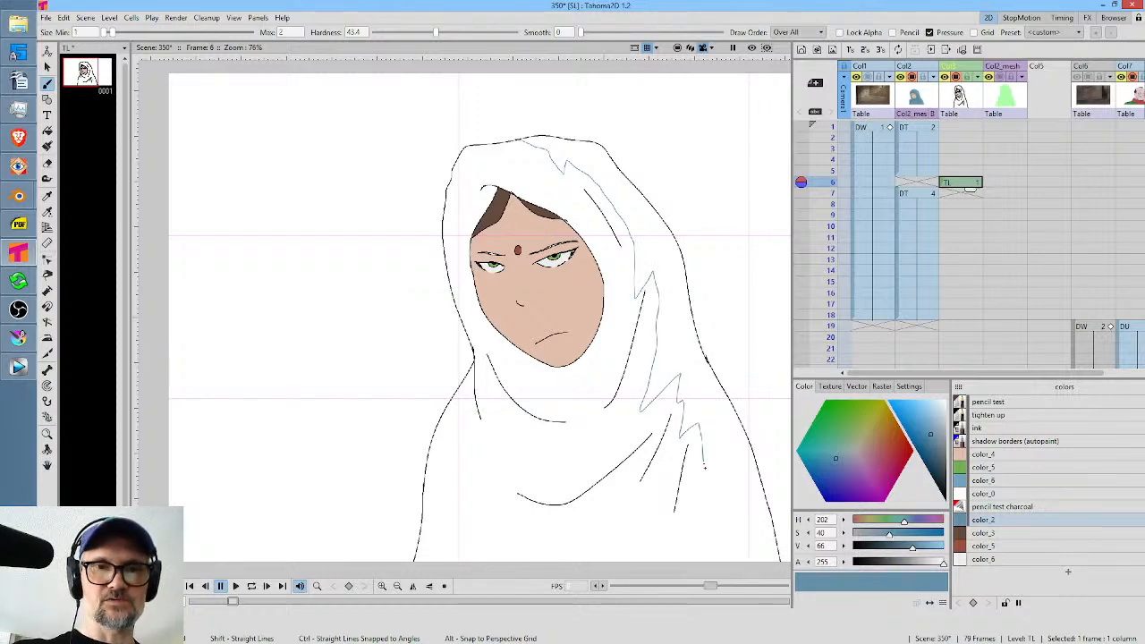
pyautogui.moveTo(761, 441); pyautogui.dragTo(695, 273)
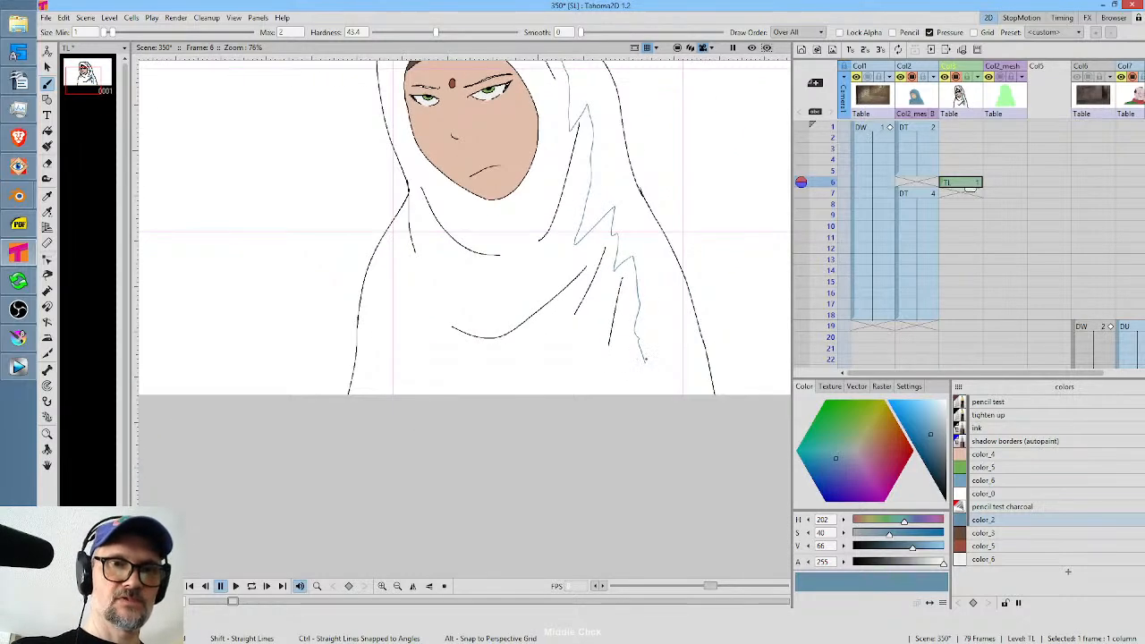
pyautogui.press('f')
pyautogui.click(575, 350)
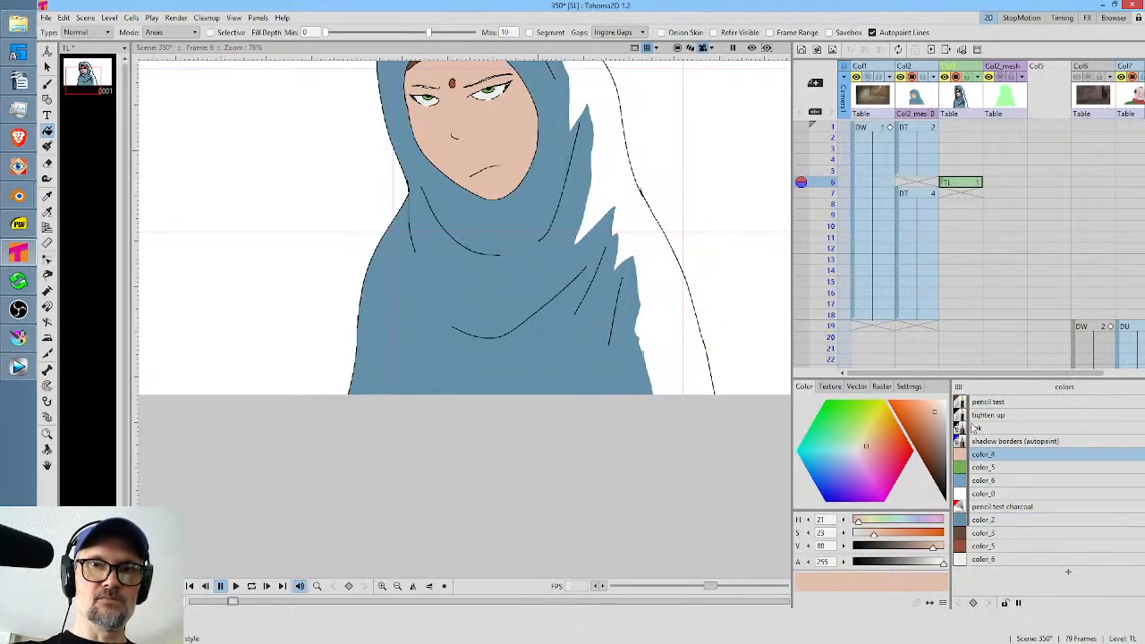
# Fill the lit side of the shawl with the lighter blue color_6 and compare the result with the DT drawing on frame 5.
pyautogui.click(921, 172)
pyautogui.click(929, 129)
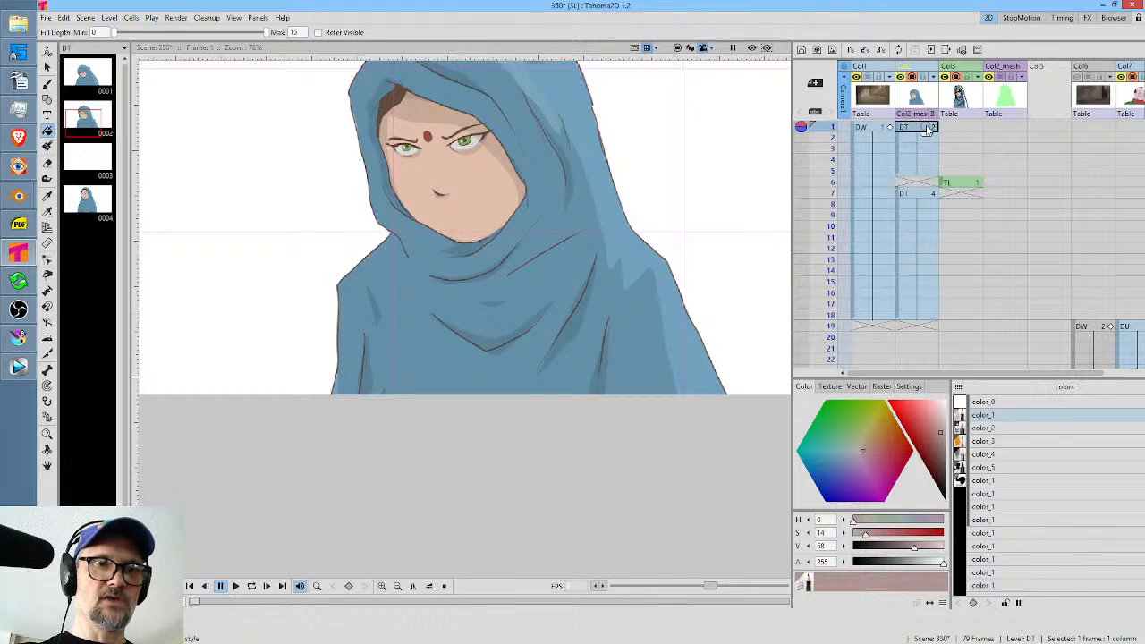
pyautogui.click(929, 175)
pyautogui.click(962, 183)
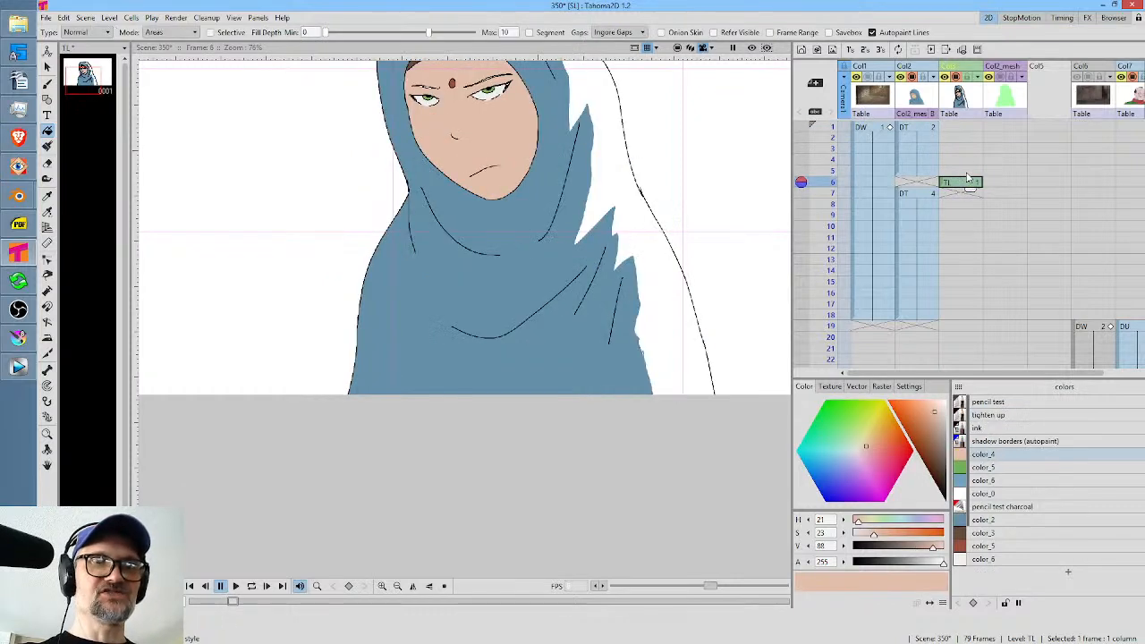
pyautogui.click(1002, 480)
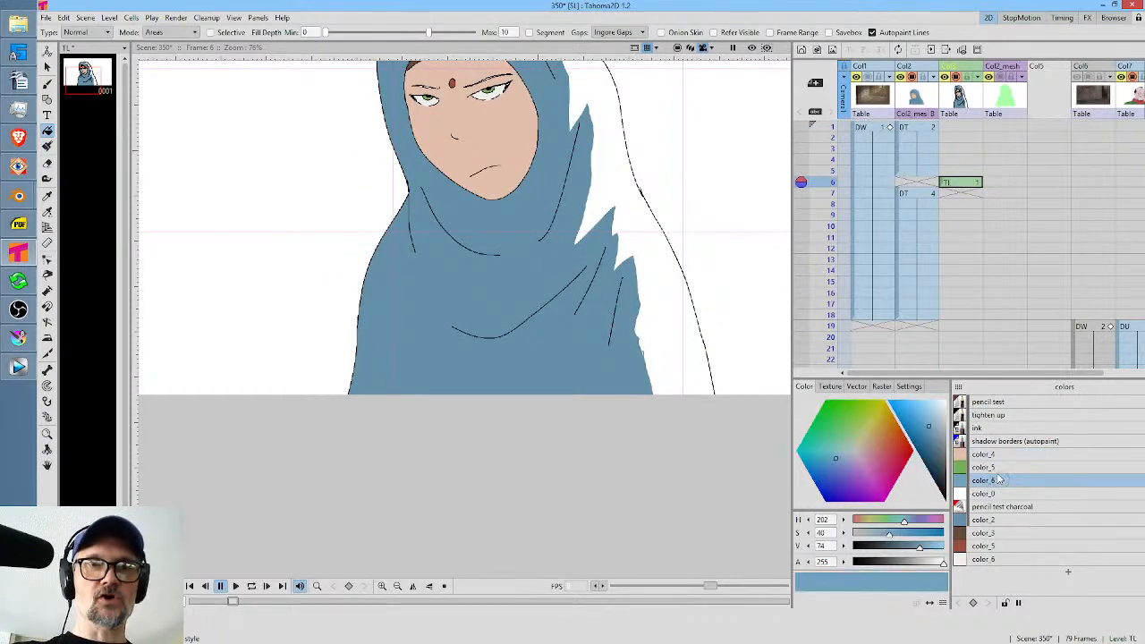
pyautogui.click(626, 184)
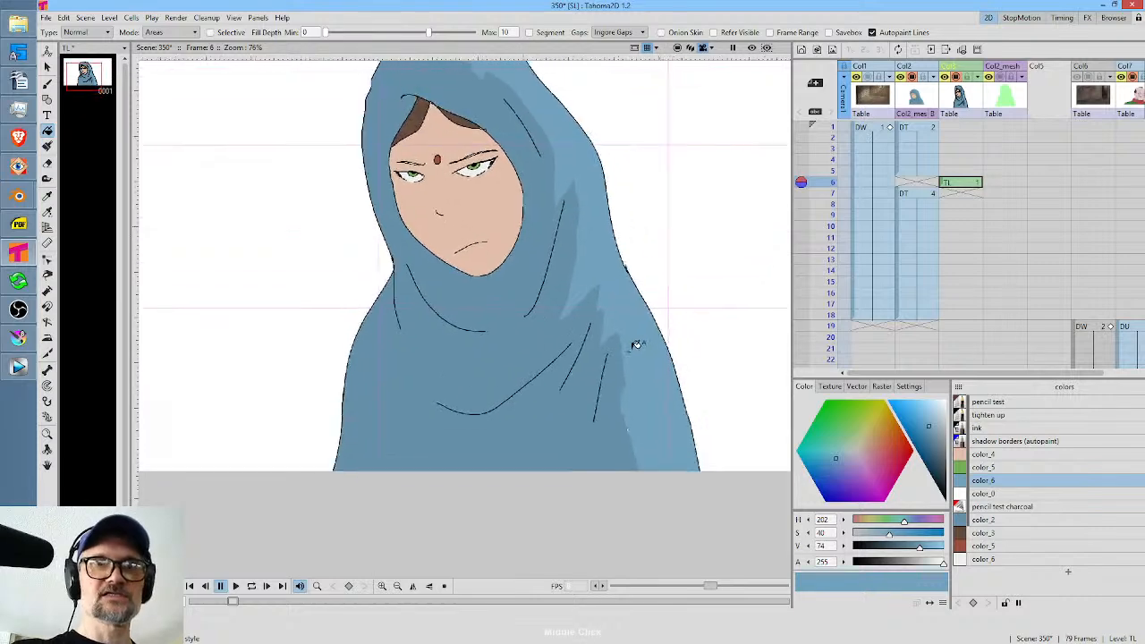
pyautogui.click(932, 170)
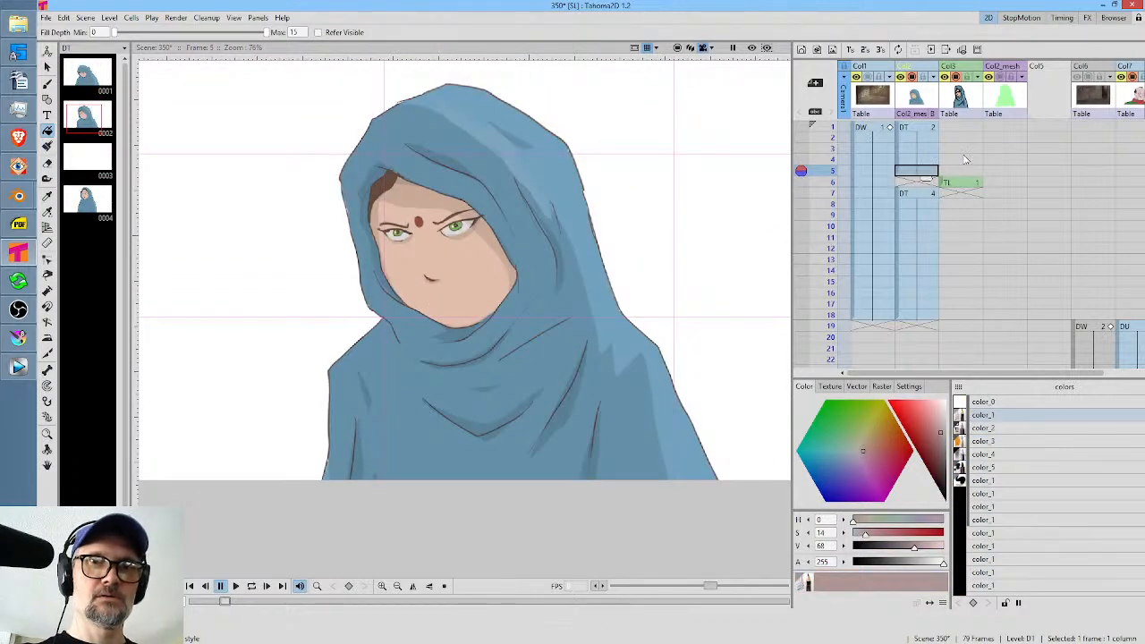
pyautogui.moveTo(837, 174)
pyautogui.mouseDown()
pyautogui.moveTo(832, 206)
pyautogui.moveTo(840, 170)
pyautogui.moveTo(840, 184)
pyautogui.mouseUp()
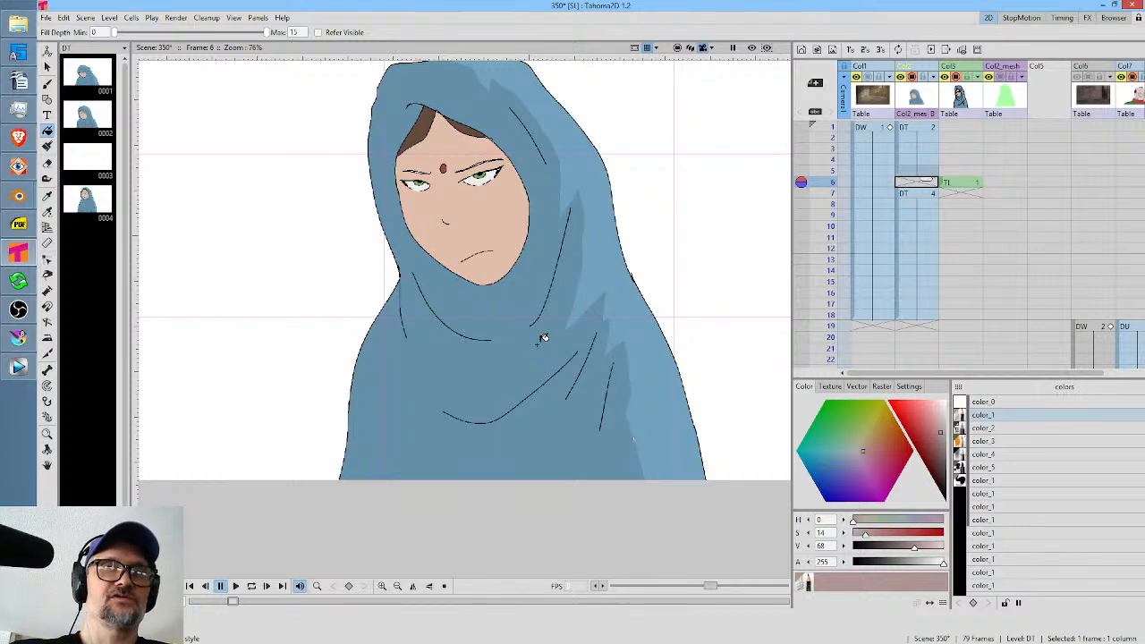
# Remove the Col2_mesh column from the Xsheet.
pyautogui.moveTo(1030, 257); pyautogui.dragTo(1051, 276)
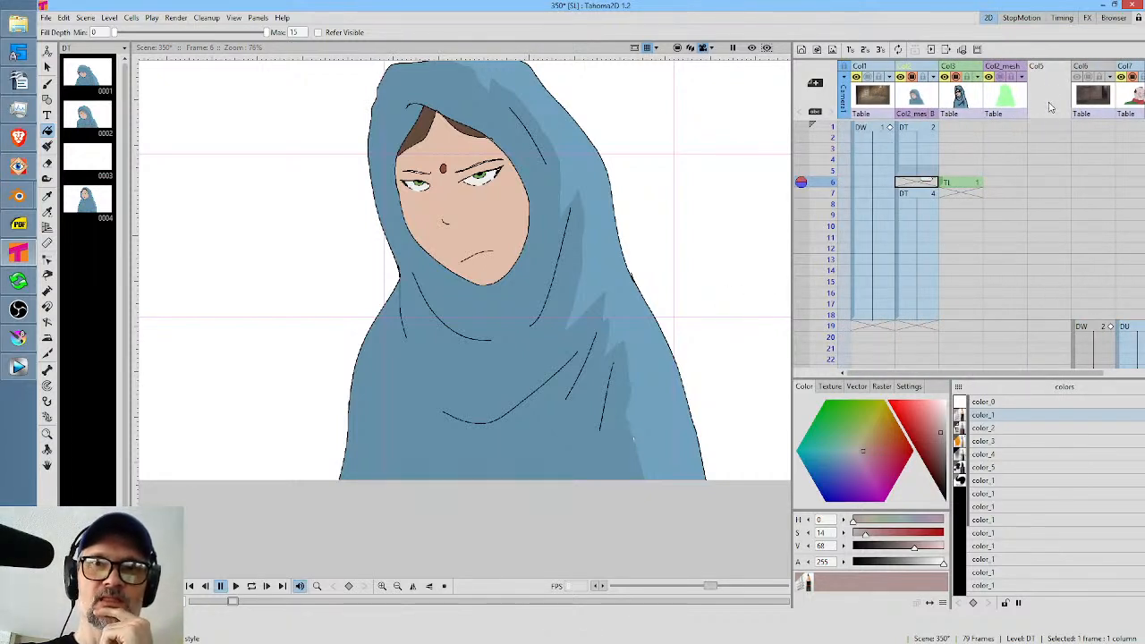
pyautogui.moveTo(1015, 326)
pyautogui.mouseDown()
pyautogui.moveTo(1014, 146)
pyautogui.moveTo(1026, 104)
pyautogui.moveTo(1026, 327)
pyautogui.mouseUp()
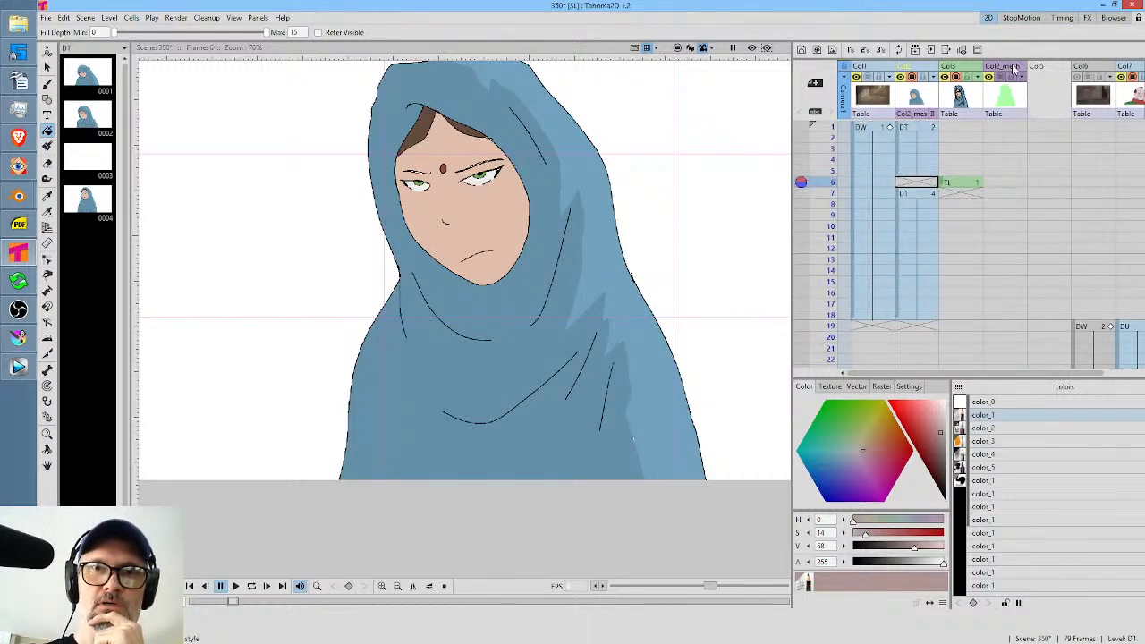
pyautogui.hotkey('ctrl', 'z')
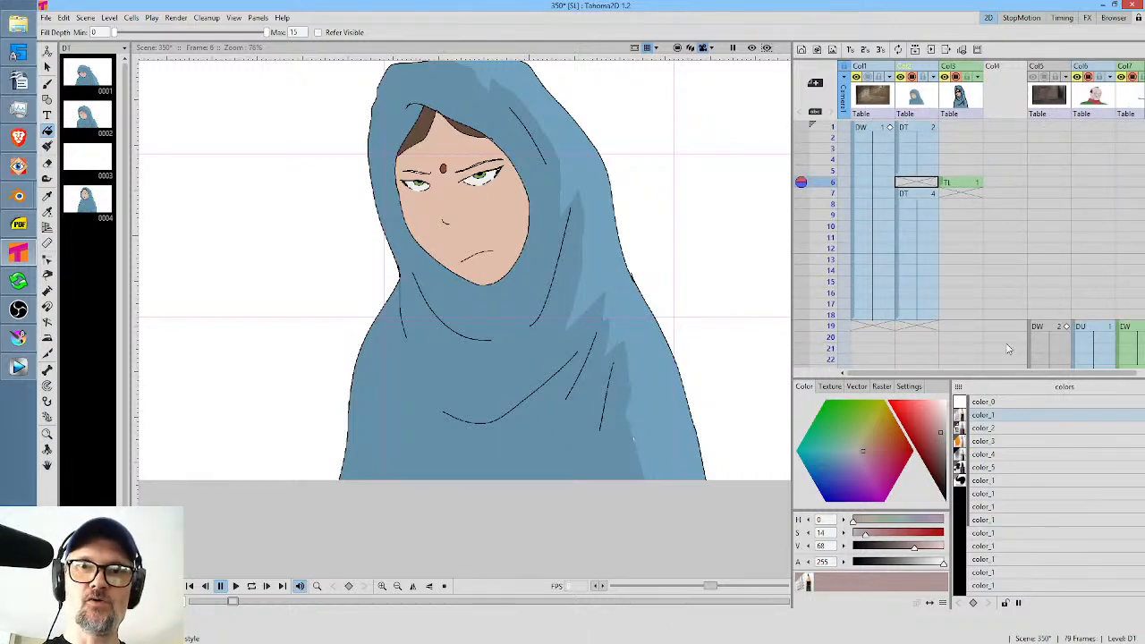
# Scrub through the DV drawings from frame 49 on and the DT drawings up to frame 18 to review the poses.
pyautogui.moveTo(1008, 322); pyautogui.dragTo(1020, 58)
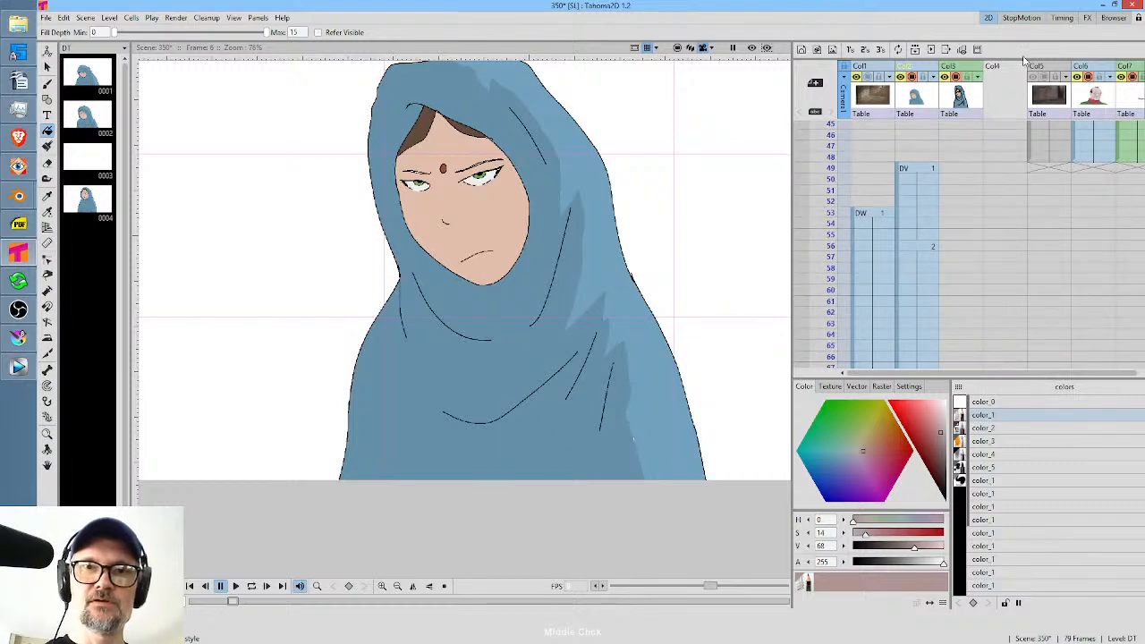
pyautogui.moveTo(831, 162)
pyautogui.mouseDown()
pyautogui.moveTo(825, 289)
pyautogui.moveTo(825, 188)
pyautogui.moveTo(824, 270)
pyautogui.mouseUp()
pyautogui.moveTo(972, 181); pyautogui.dragTo(969, 322)
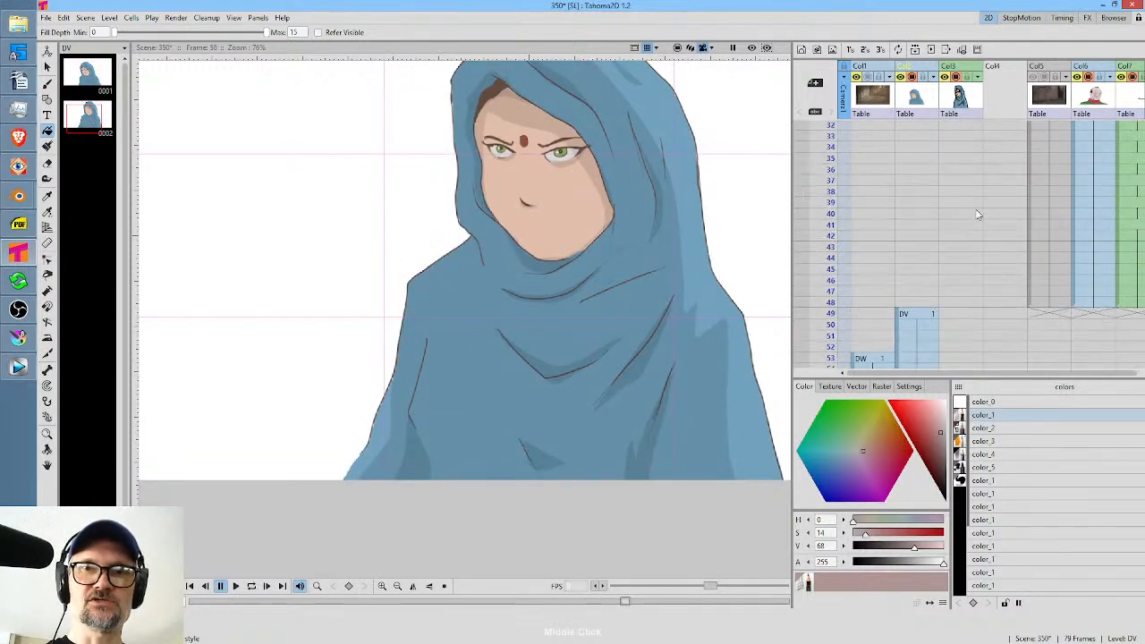
pyautogui.moveTo(981, 215); pyautogui.dragTo(978, 386)
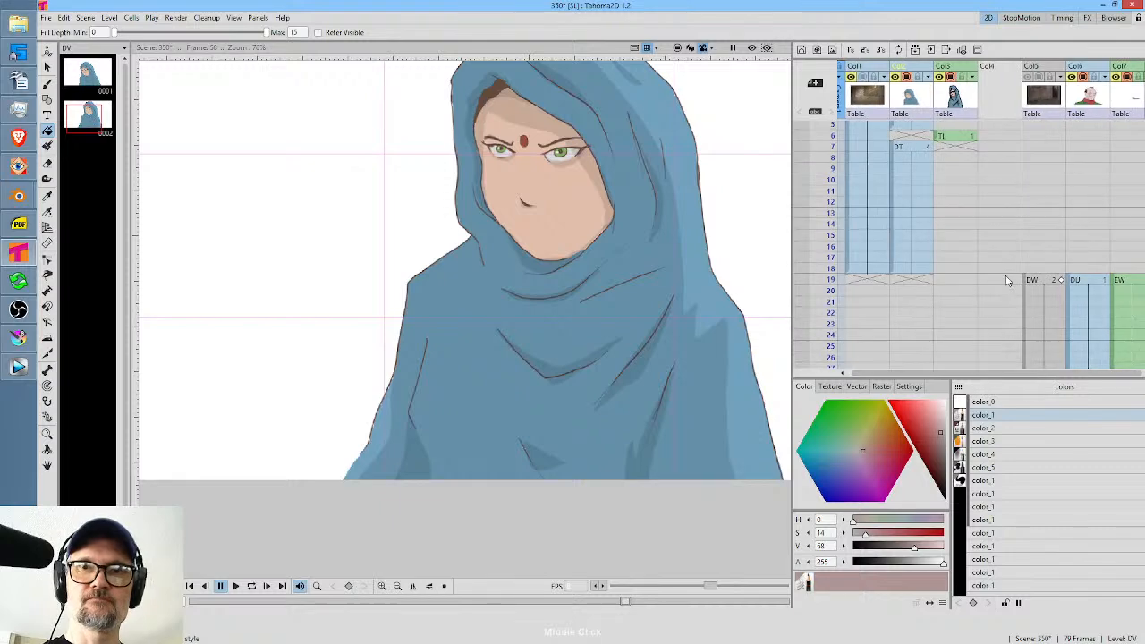
pyautogui.moveTo(1007, 278); pyautogui.dragTo(1015, 271)
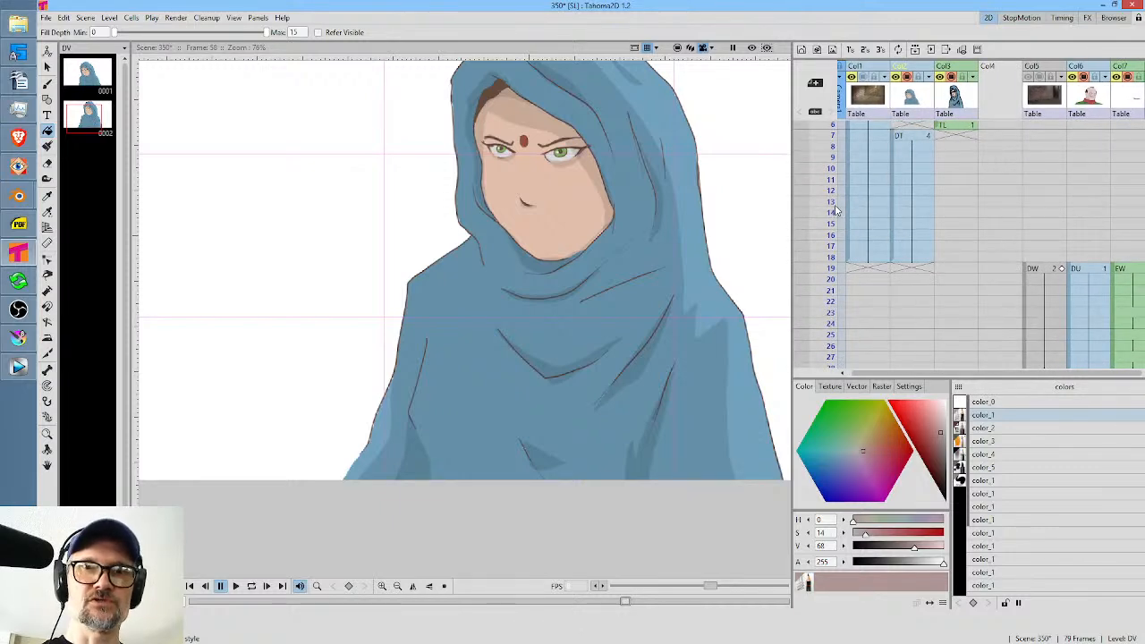
pyautogui.moveTo(833, 213); pyautogui.dragTo(831, 254)
pyautogui.moveTo(960, 166); pyautogui.dragTo(970, 325)
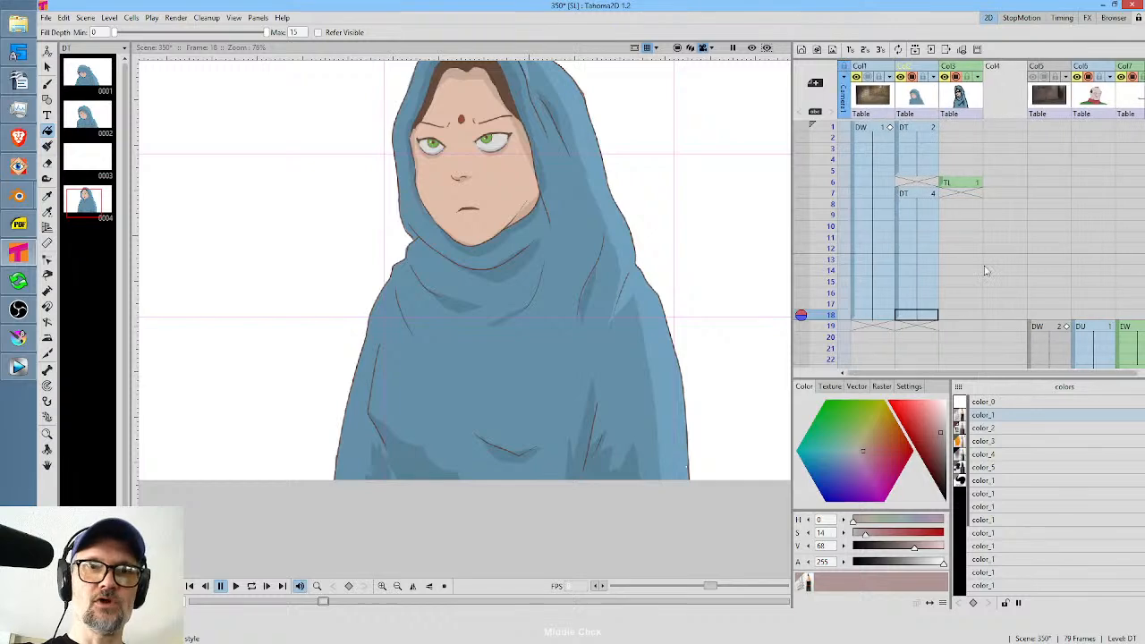
# Switch to Vegas Pro, select the range from about 2,052.133 to 2,056.513 to review shot 350, and return to Tahoma2D.
pyautogui.click(19, 367)
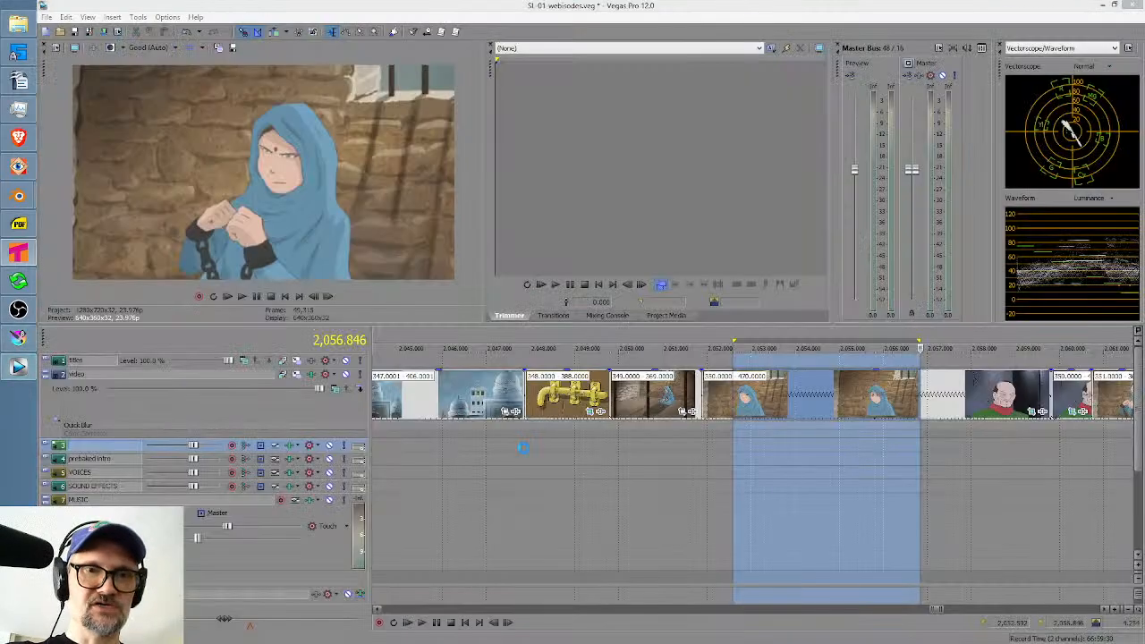
pyautogui.doubleClick(710, 445)
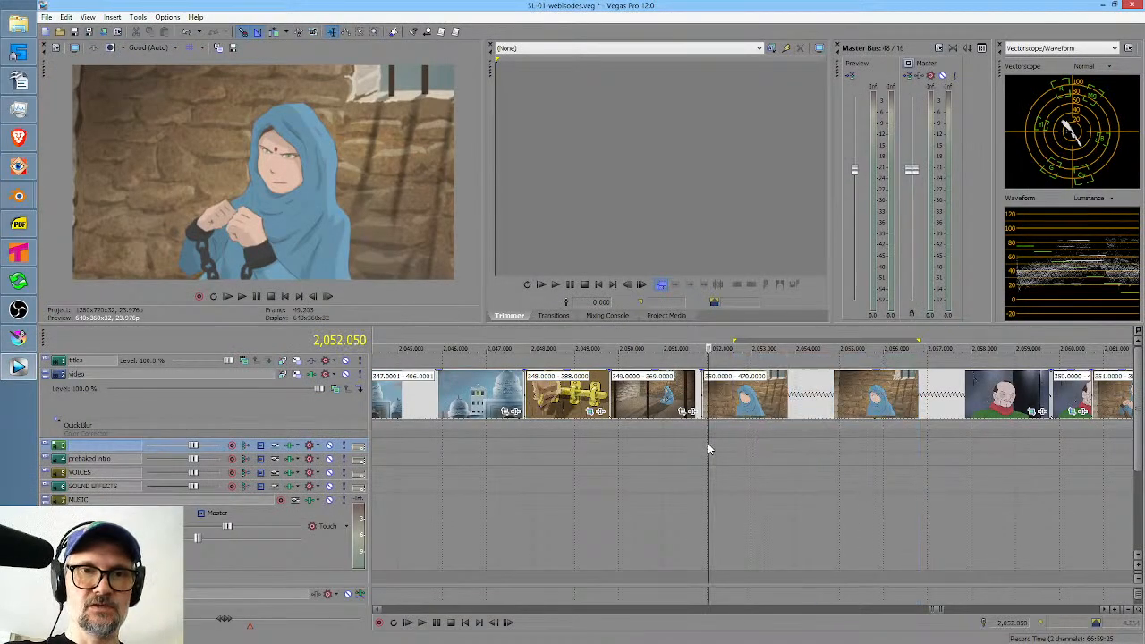
pyautogui.click(720, 445)
pyautogui.moveTo(712, 449); pyautogui.dragTo(905, 447)
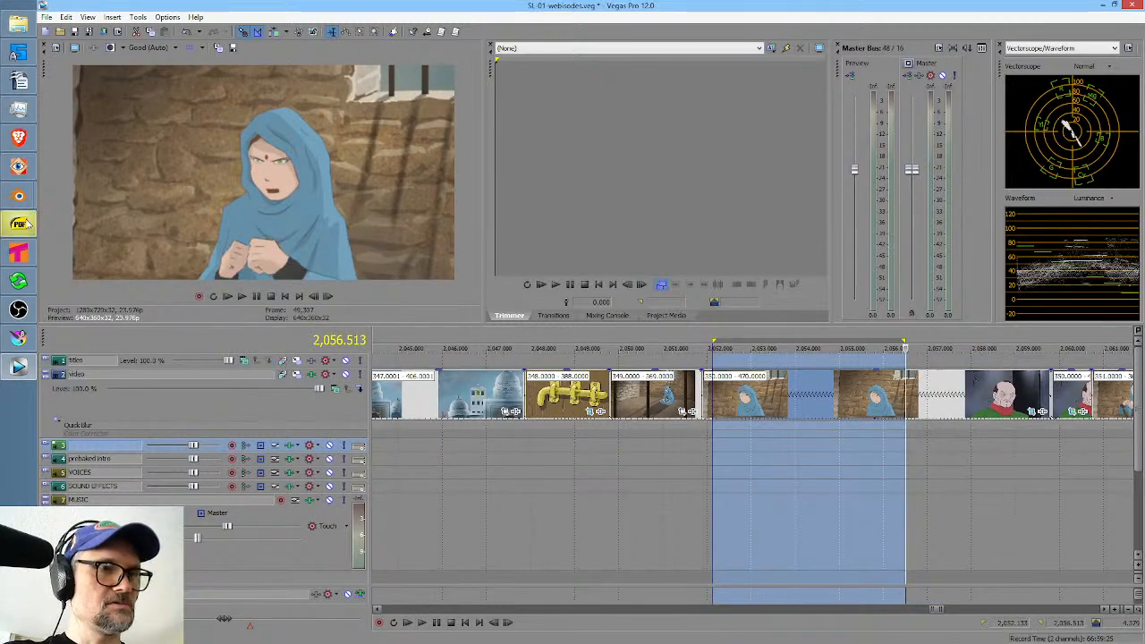
pyautogui.click(18, 253)
pyautogui.scroll(-6, 1030, 259)
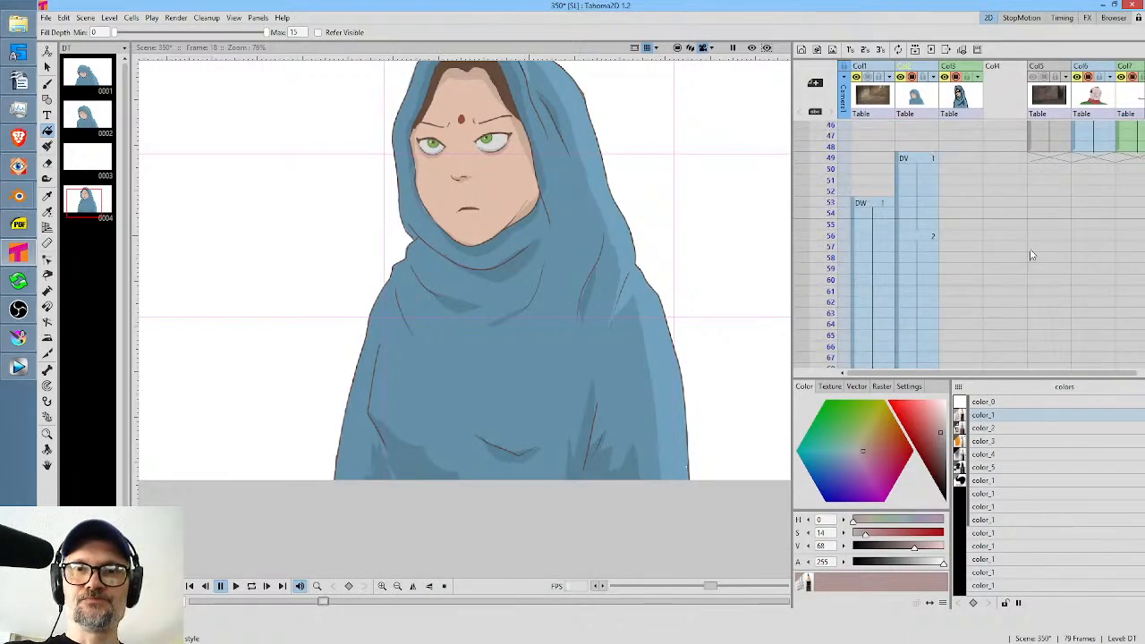
# Create a new vector level named HC in Col4 and move its drawing to frame 6 beside the TL drawing.
pyautogui.scroll(9, 1028, 250)
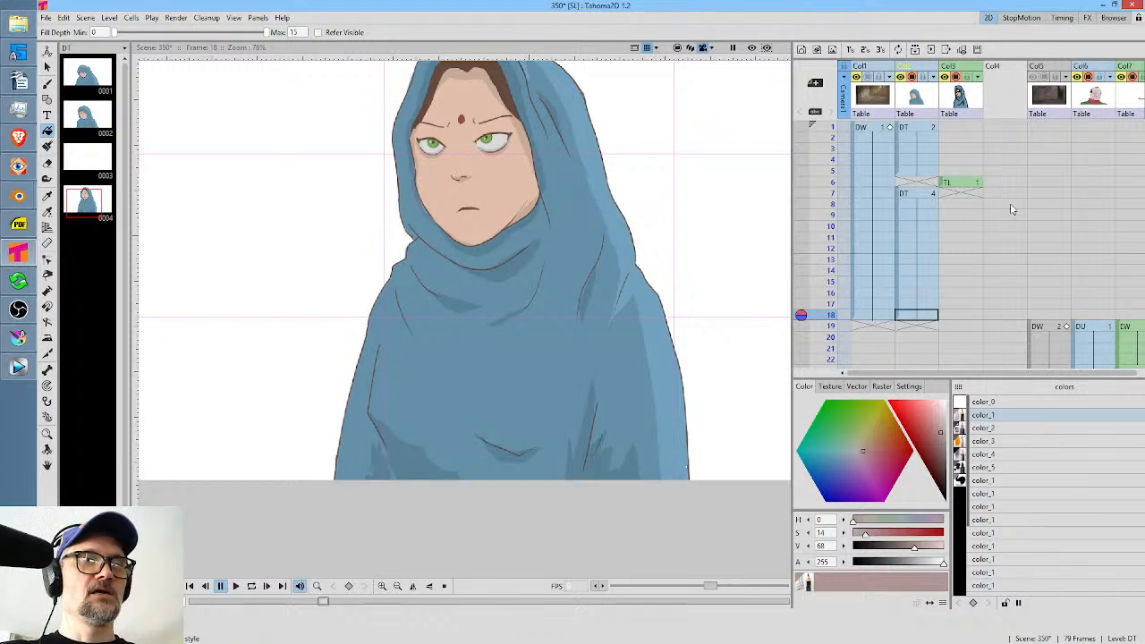
pyautogui.click(972, 184)
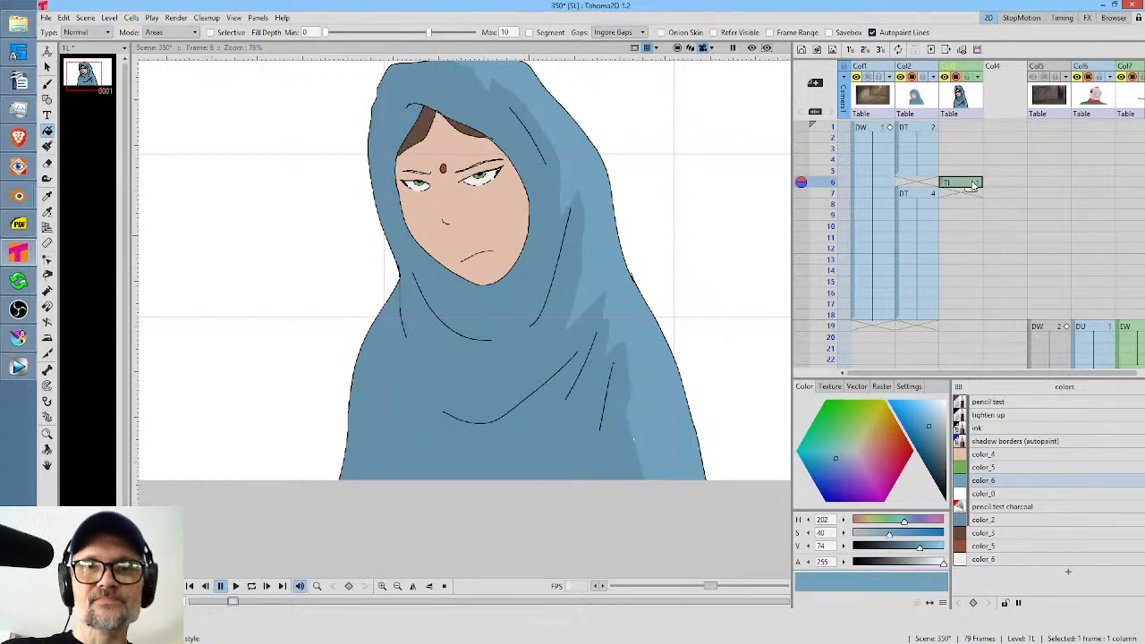
pyautogui.click(1008, 128)
pyautogui.click(801, 50)
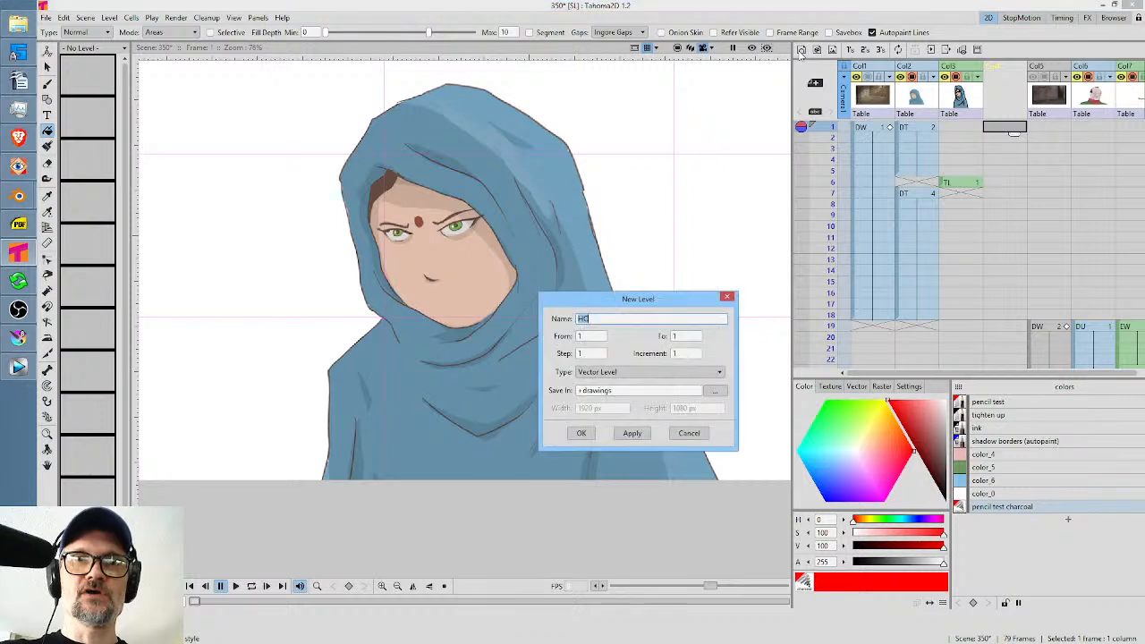
pyautogui.click(581, 433)
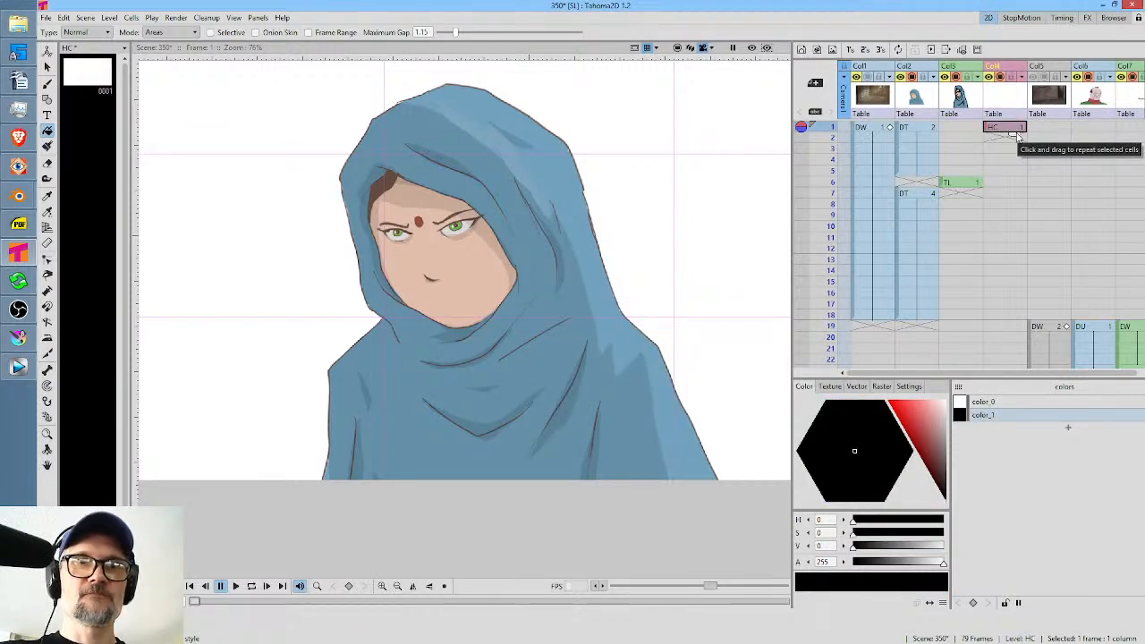
pyautogui.moveTo(989, 131); pyautogui.dragTo(1003, 185)
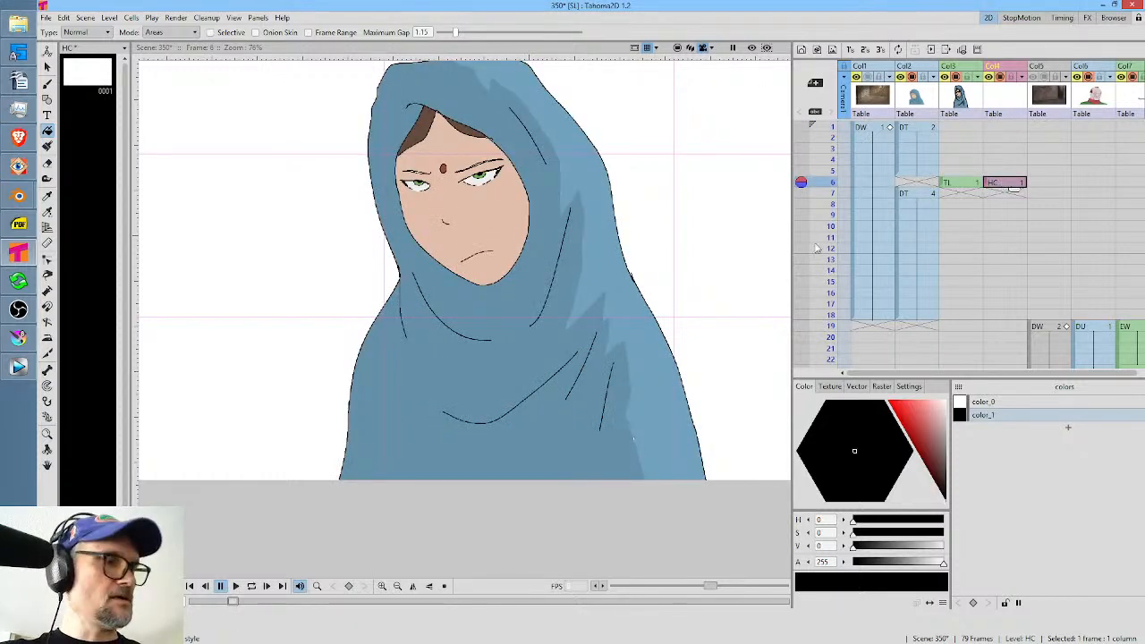
# Turn on Auto Close, Auto Group and Auto Fill for the brush and set the Col4 opacity to 12%.
pyautogui.press('b')
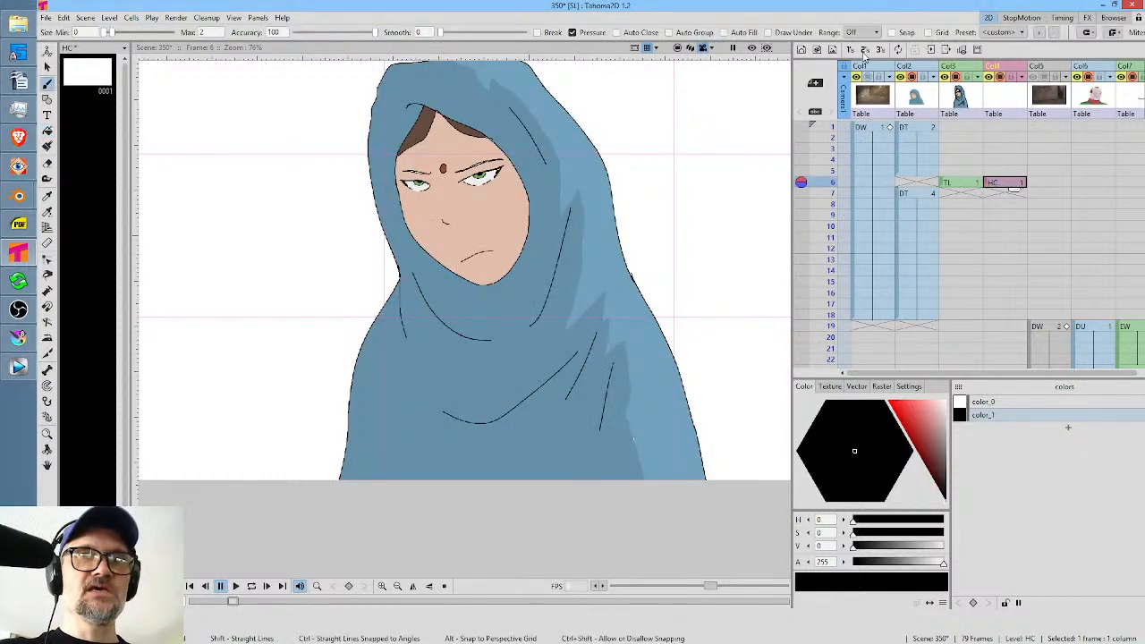
pyautogui.click(739, 36)
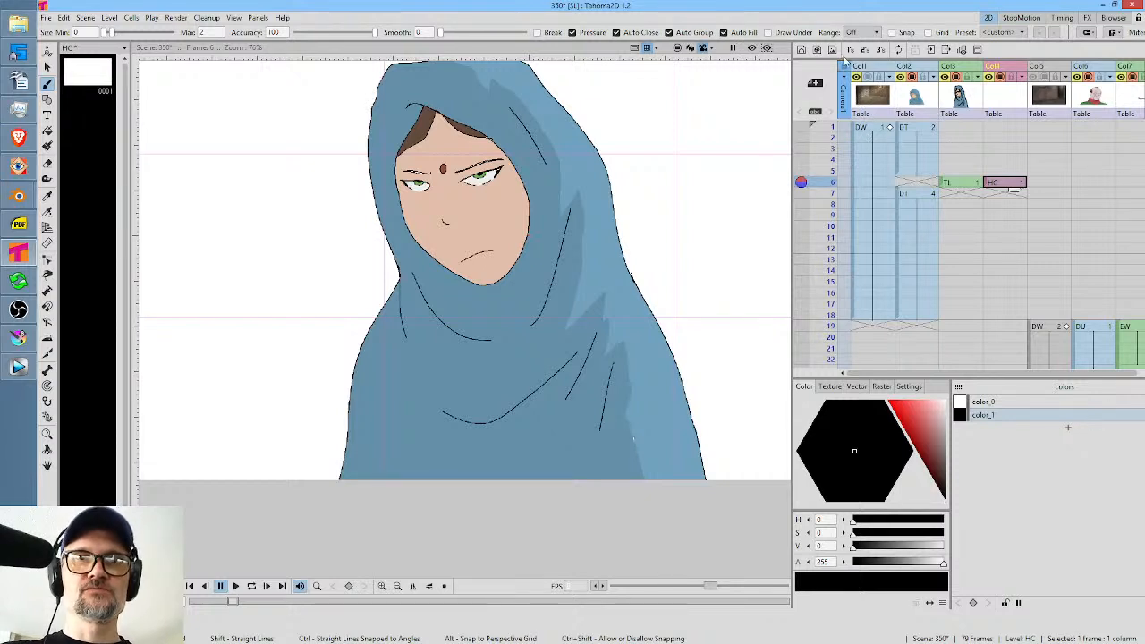
pyautogui.click(1025, 79)
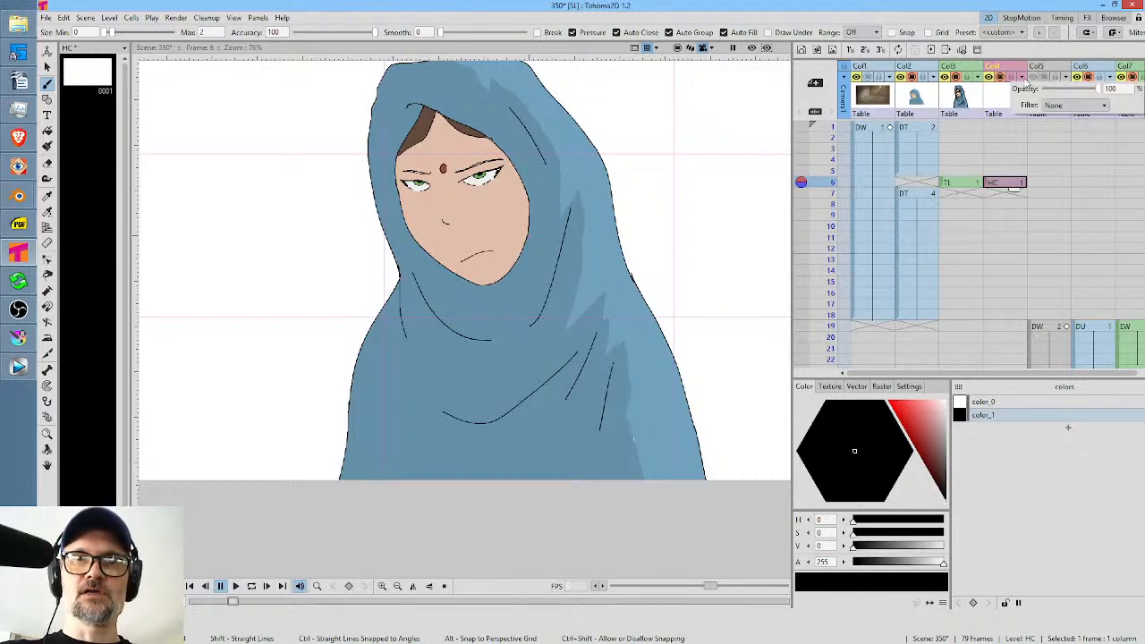
pyautogui.click(1110, 89)
pyautogui.write('12')
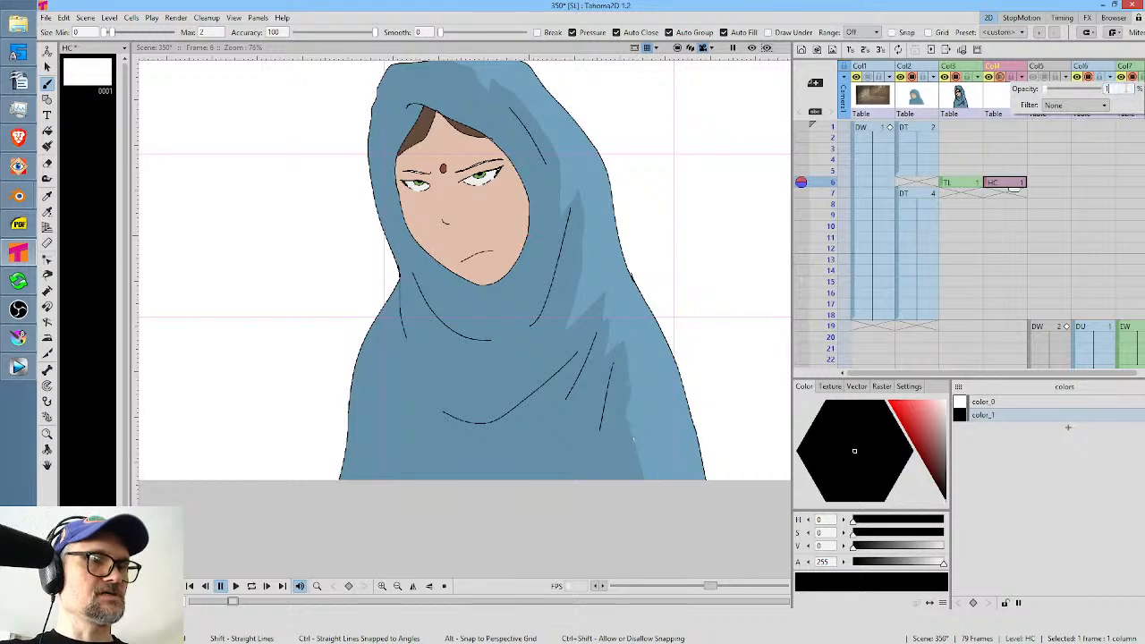
# Enable column color filter and transparency for rendering in the scene settings.
pyautogui.click(85, 17)
pyautogui.click(110, 44)
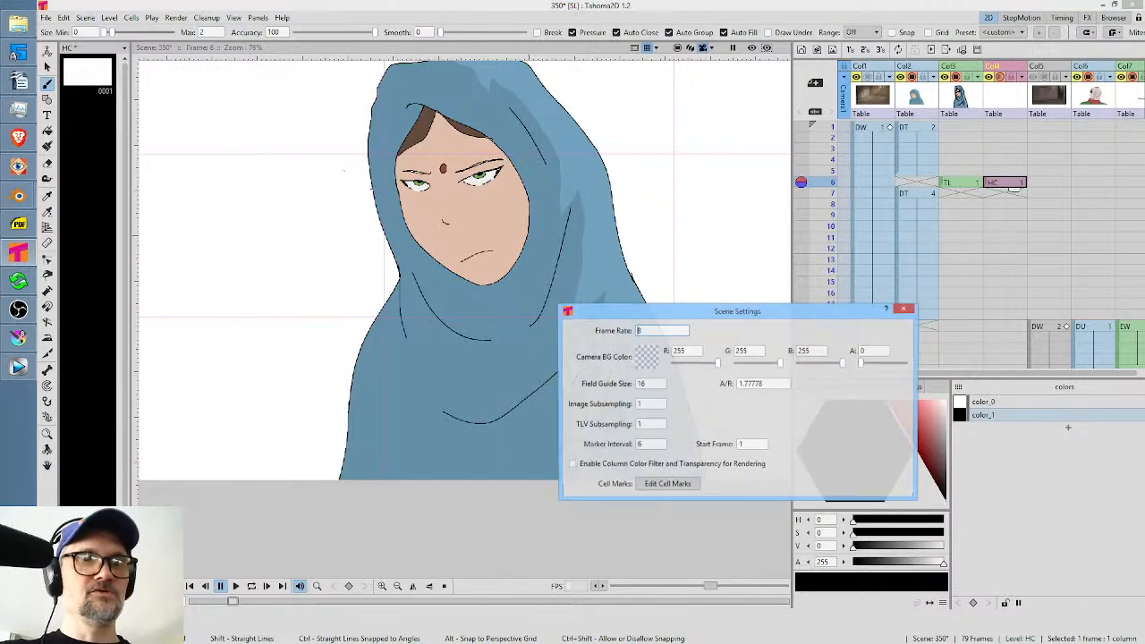
pyautogui.click(580, 466)
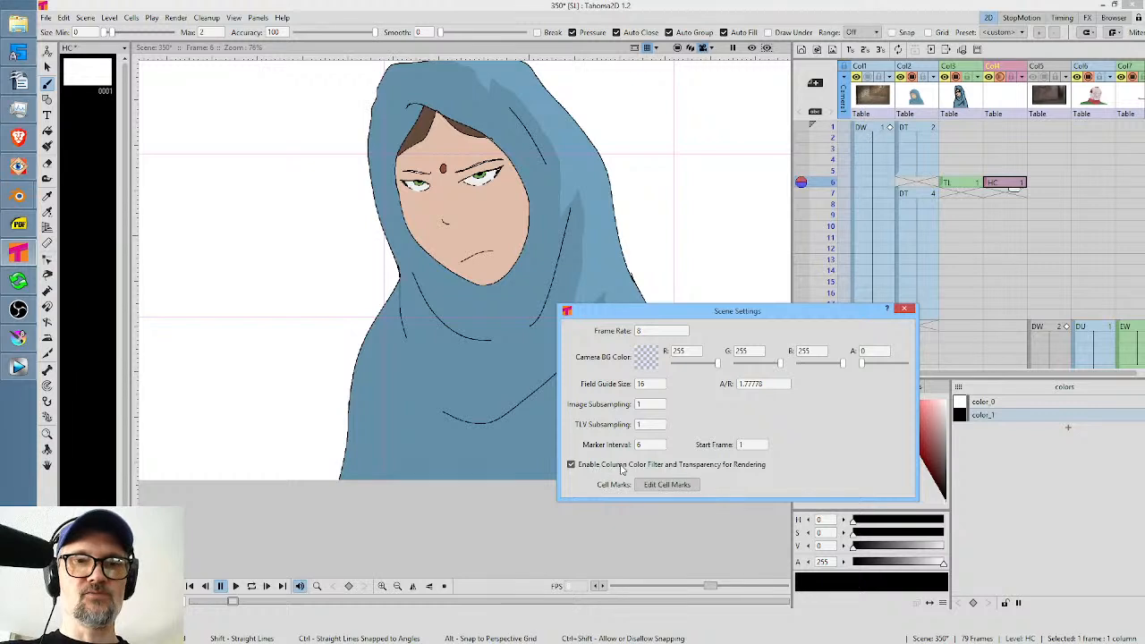
pyautogui.click(905, 309)
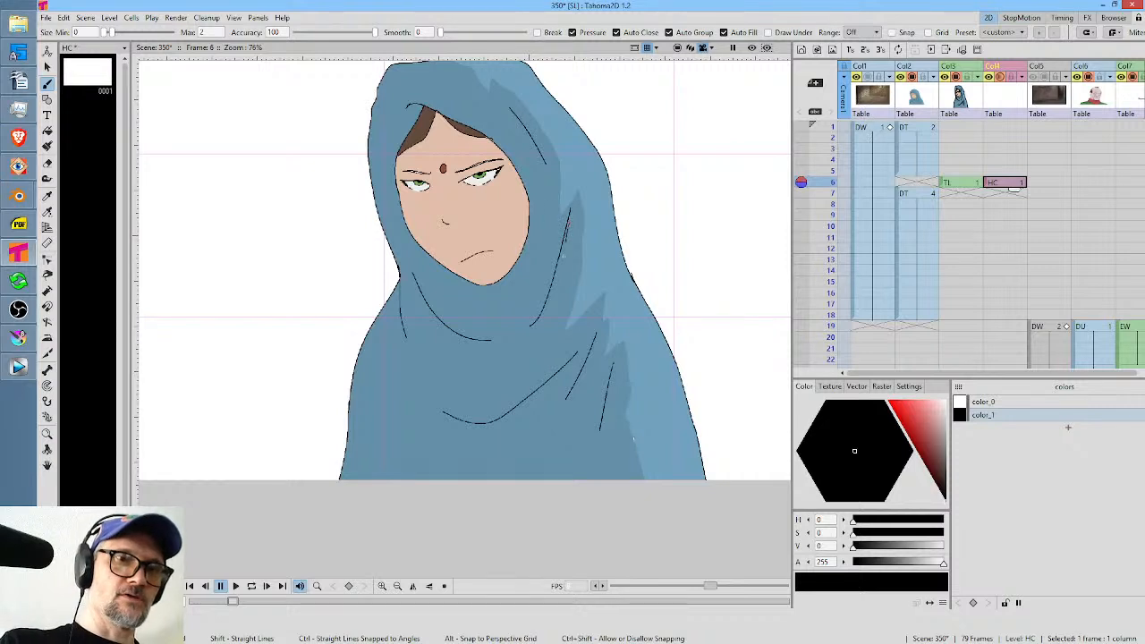
# Paint auto-filled shadow shapes on the HC drawing along the shawl's neck and chest folds and near its lower edge, comparing with the neighbouring frame.
pyautogui.moveTo(563, 256)
pyautogui.mouseDown()
pyautogui.moveTo(519, 341)
pyautogui.moveTo(553, 271)
pyautogui.mouseUp()
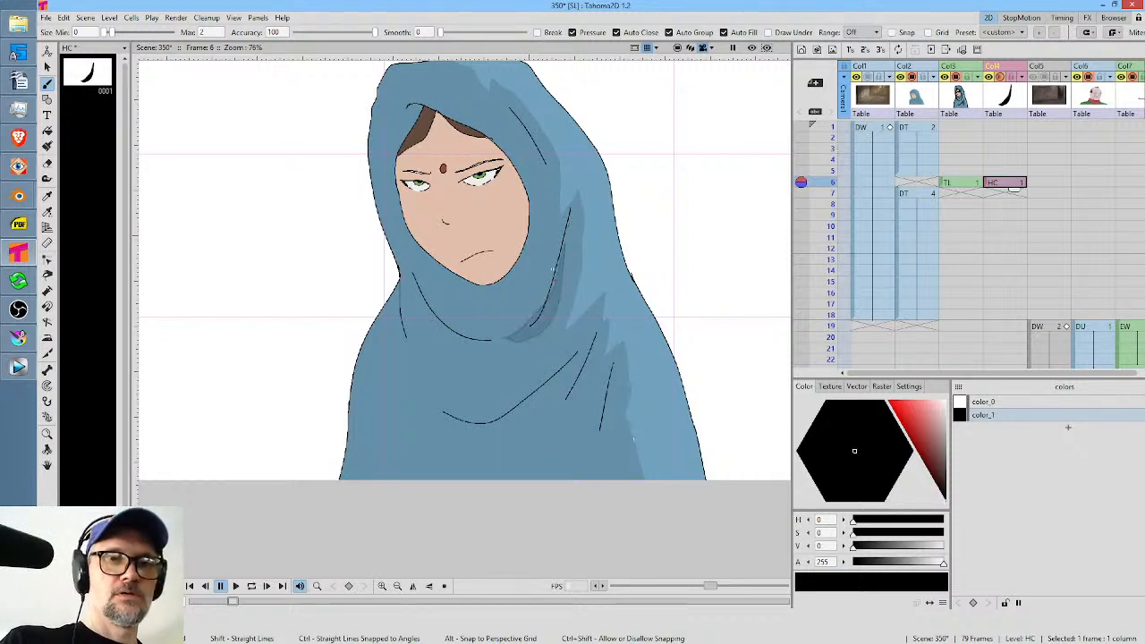
pyautogui.moveTo(489, 338)
pyautogui.mouseDown()
pyautogui.moveTo(425, 297)
pyautogui.moveTo(475, 356)
pyautogui.moveTo(497, 336)
pyautogui.mouseUp()
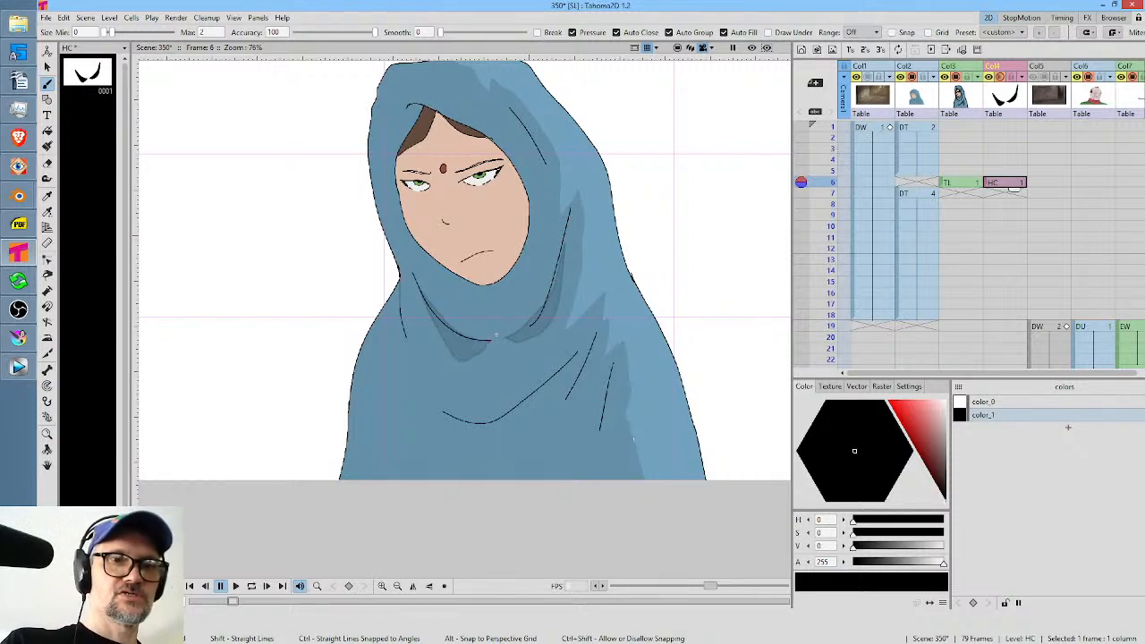
pyautogui.moveTo(554, 363)
pyautogui.mouseDown()
pyautogui.moveTo(499, 443)
pyautogui.moveTo(448, 411)
pyautogui.moveTo(494, 411)
pyautogui.moveTo(576, 356)
pyautogui.mouseUp()
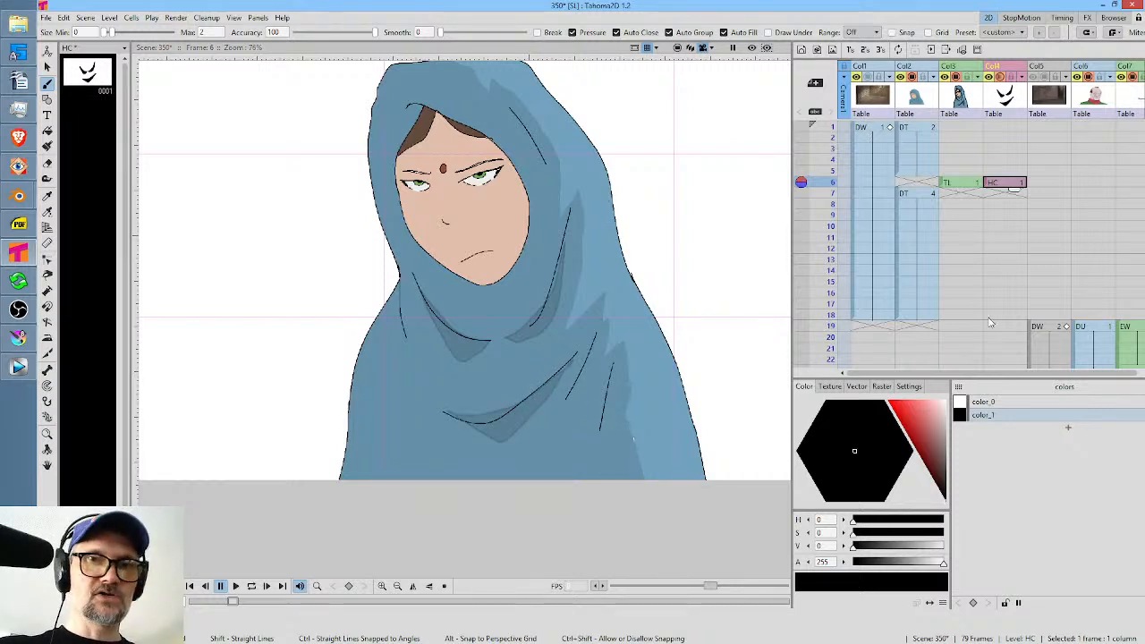
pyautogui.press('Up')
pyautogui.press('Down')
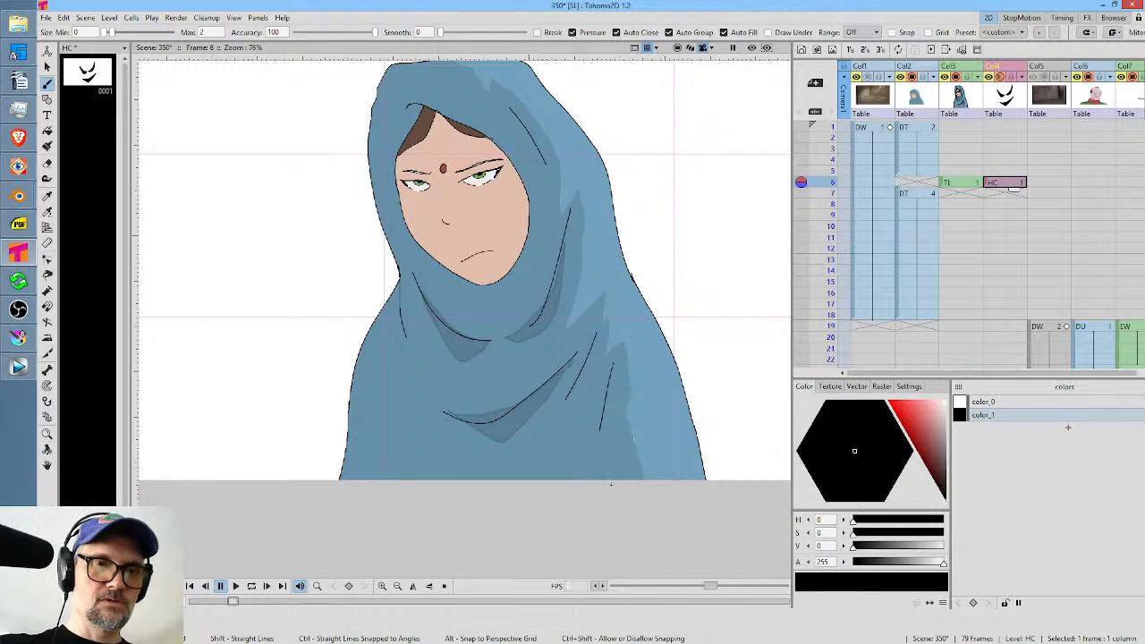
pyautogui.moveTo(611, 484)
pyautogui.mouseDown()
pyautogui.moveTo(608, 386)
pyautogui.moveTo(587, 490)
pyautogui.mouseUp()
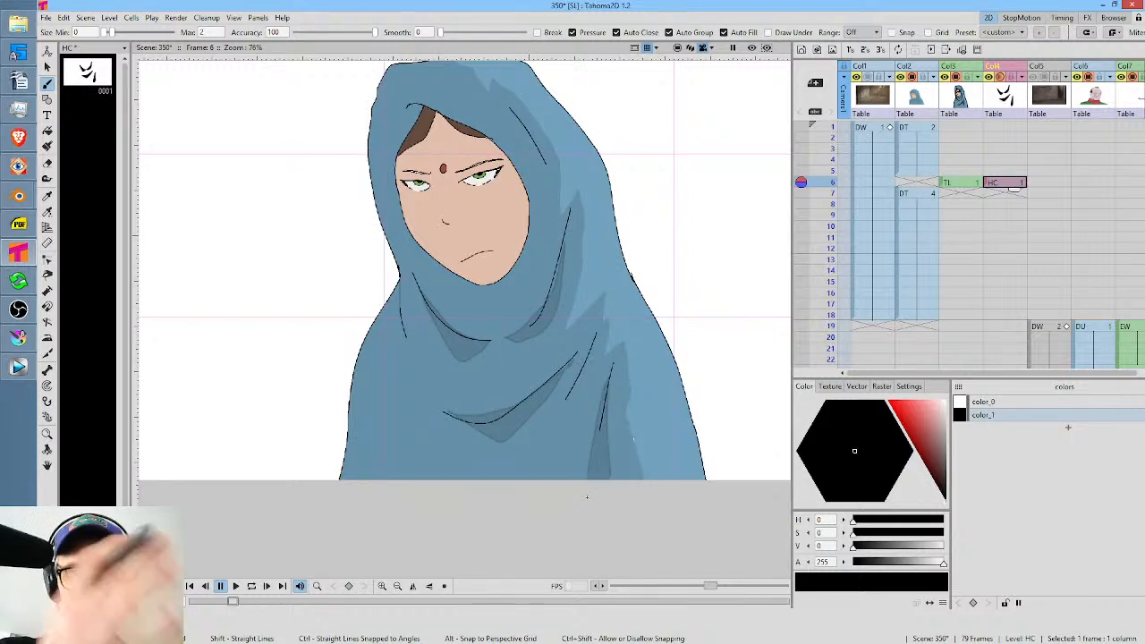
pyautogui.press('Up')
pyautogui.press('Down')
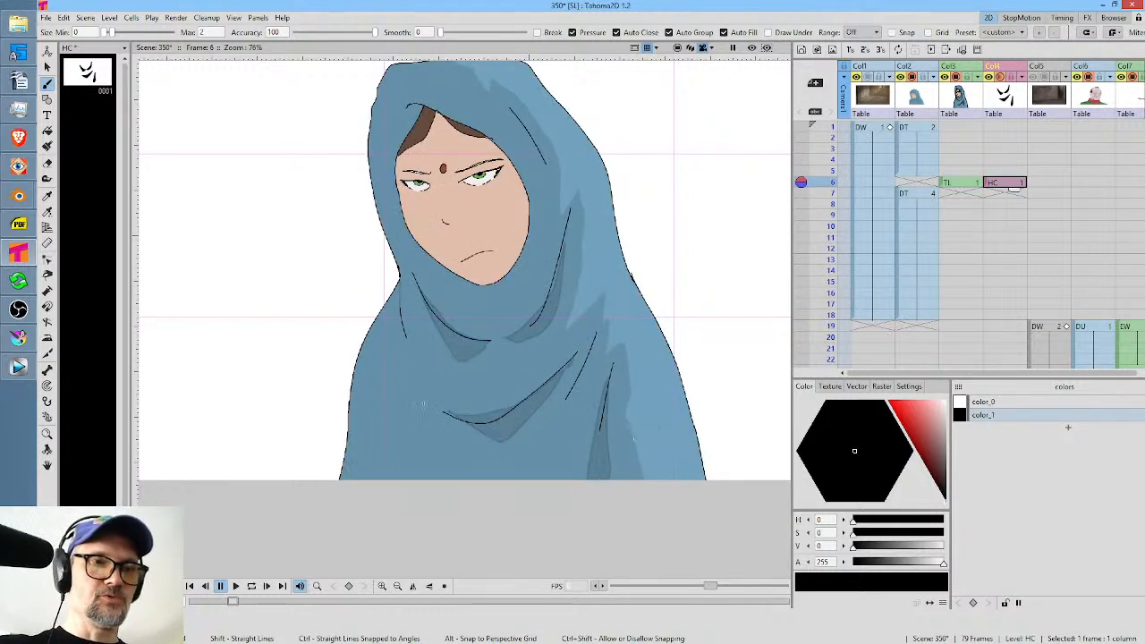
pyautogui.moveTo(388, 489)
pyautogui.mouseDown()
pyautogui.moveTo(373, 400)
pyautogui.moveTo(363, 503)
pyautogui.mouseUp()
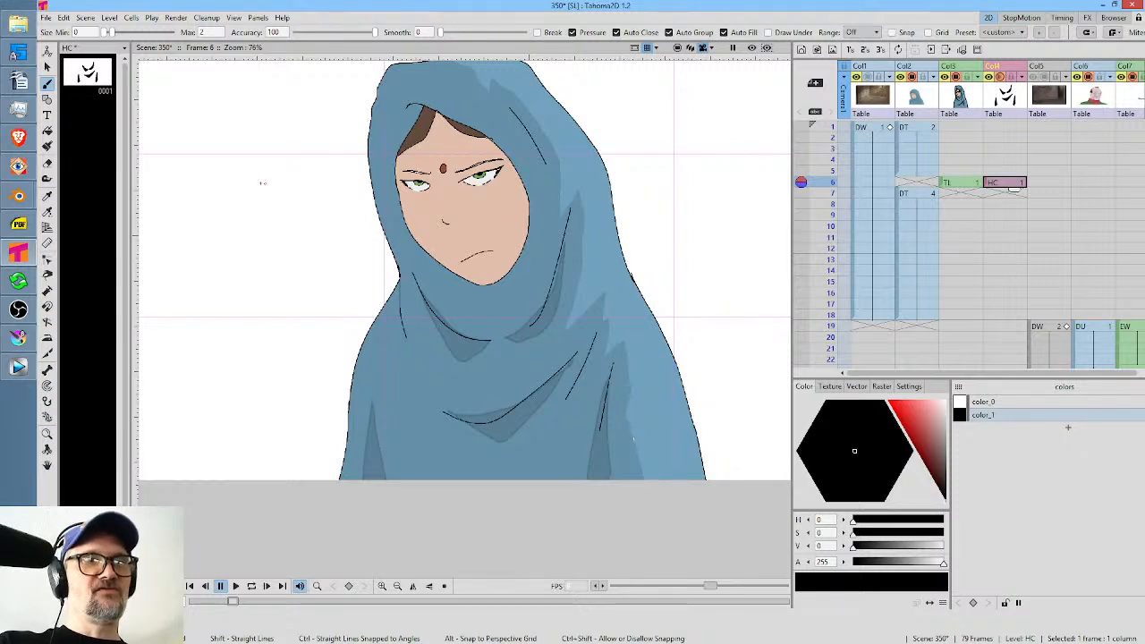
# Flip between frames 5 and 6 to compare the shawl shadows with the neighbouring DT drawing.
pyautogui.press('Up')
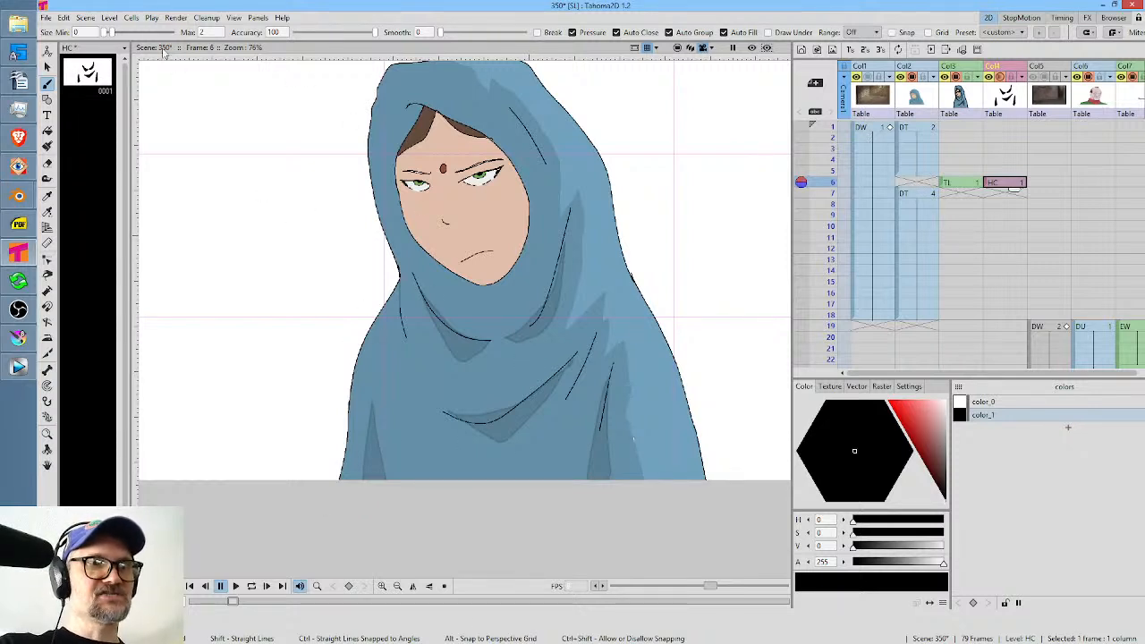
pyautogui.press('Down')
pyautogui.press('Up')
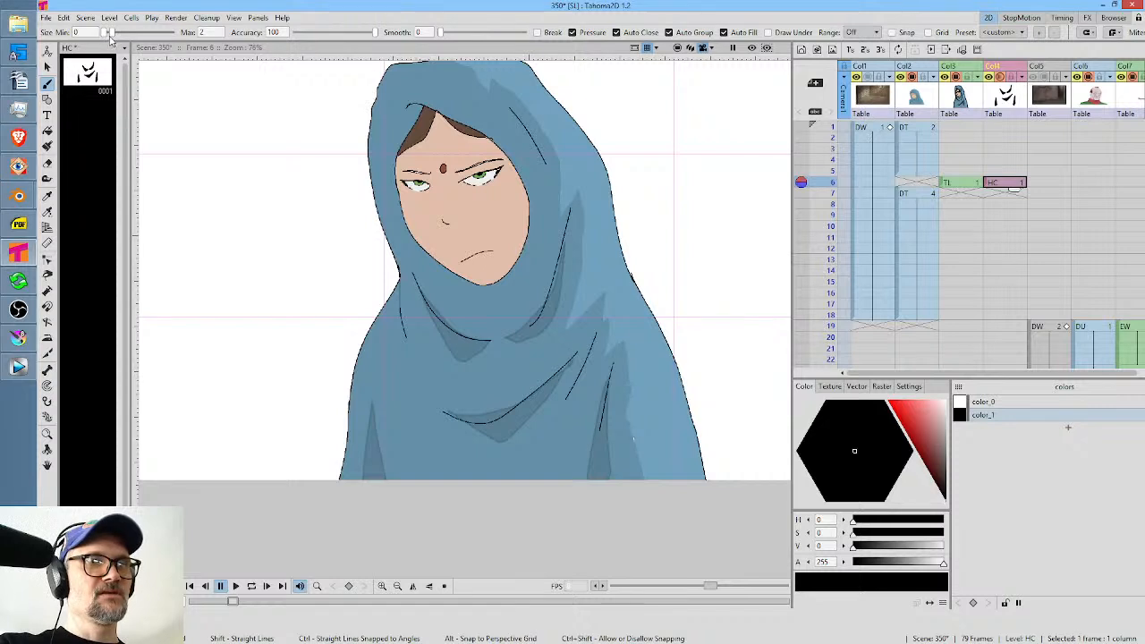
pyautogui.press('Down')
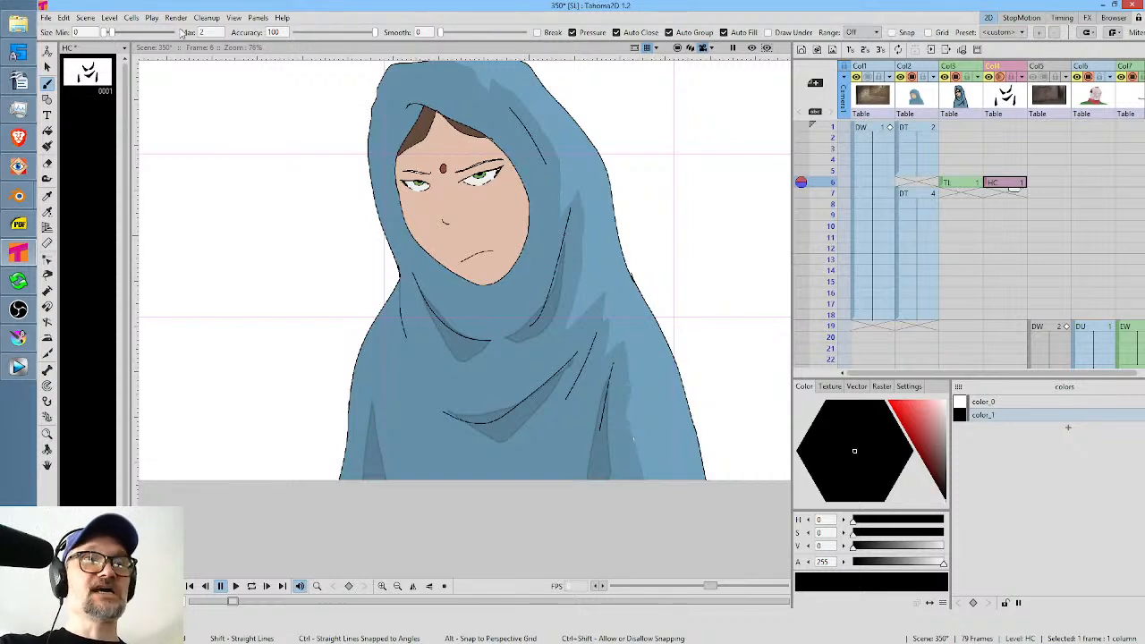
pyautogui.press('Up')
pyautogui.press('Down')
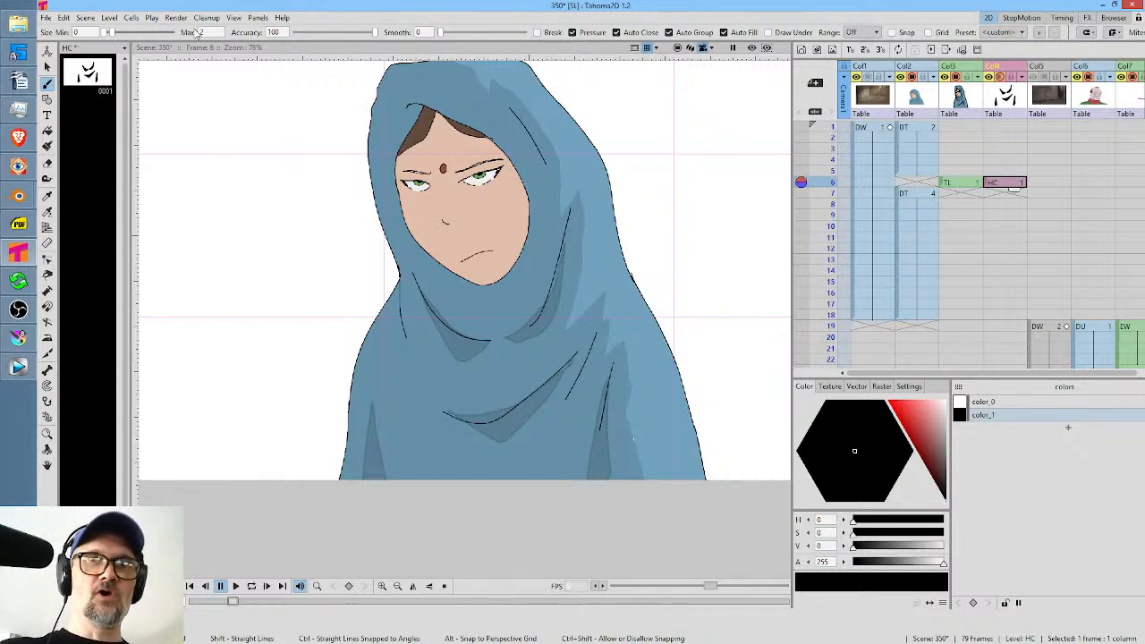
pyautogui.press('Up')
pyautogui.press('Down')
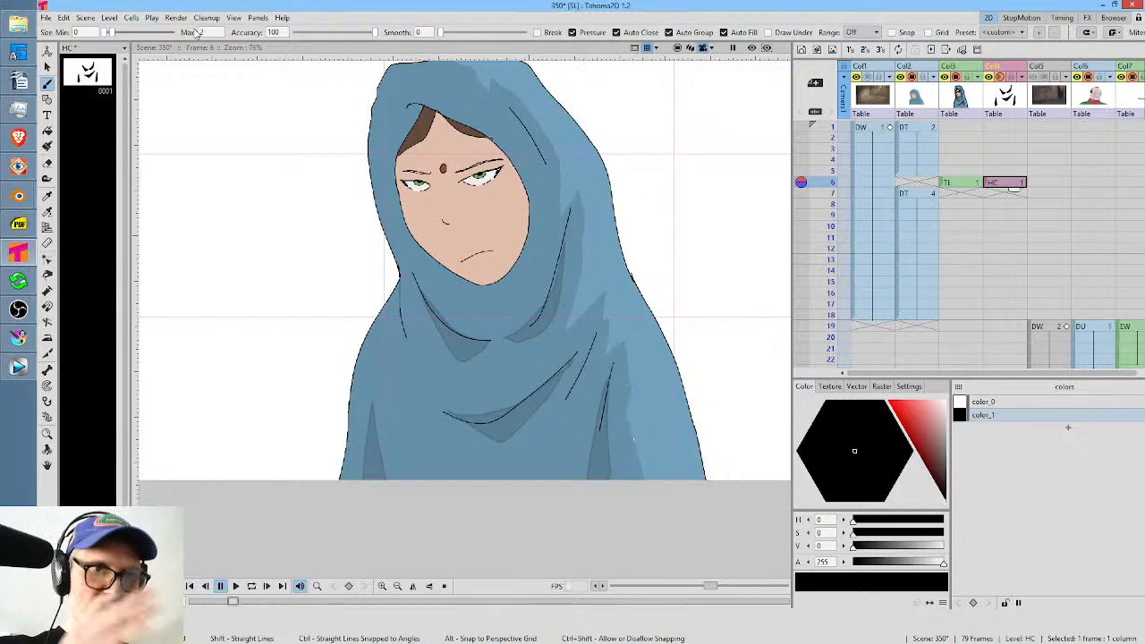
# Paint auto-filled shadow shapes on the hood beside the side fold line and above the forehead, comparing with the neighbouring frame.
pyautogui.moveTo(559, 195); pyautogui.dragTo(592, 278)
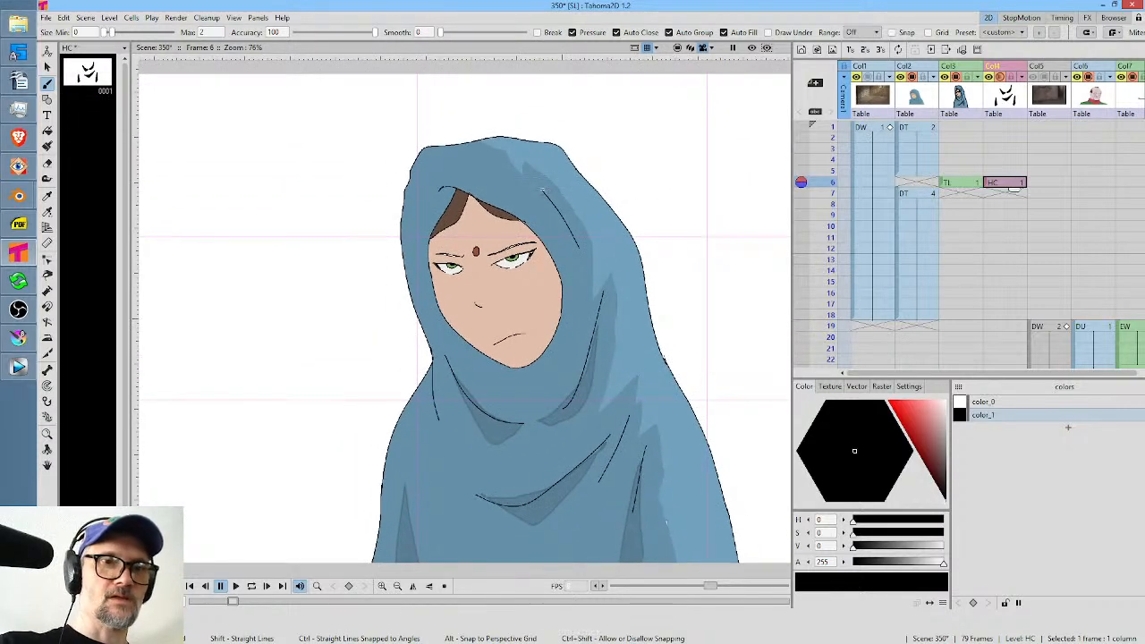
pyautogui.moveTo(542, 189)
pyautogui.mouseDown()
pyautogui.moveTo(573, 218)
pyautogui.moveTo(584, 265)
pyautogui.moveTo(561, 216)
pyautogui.mouseUp()
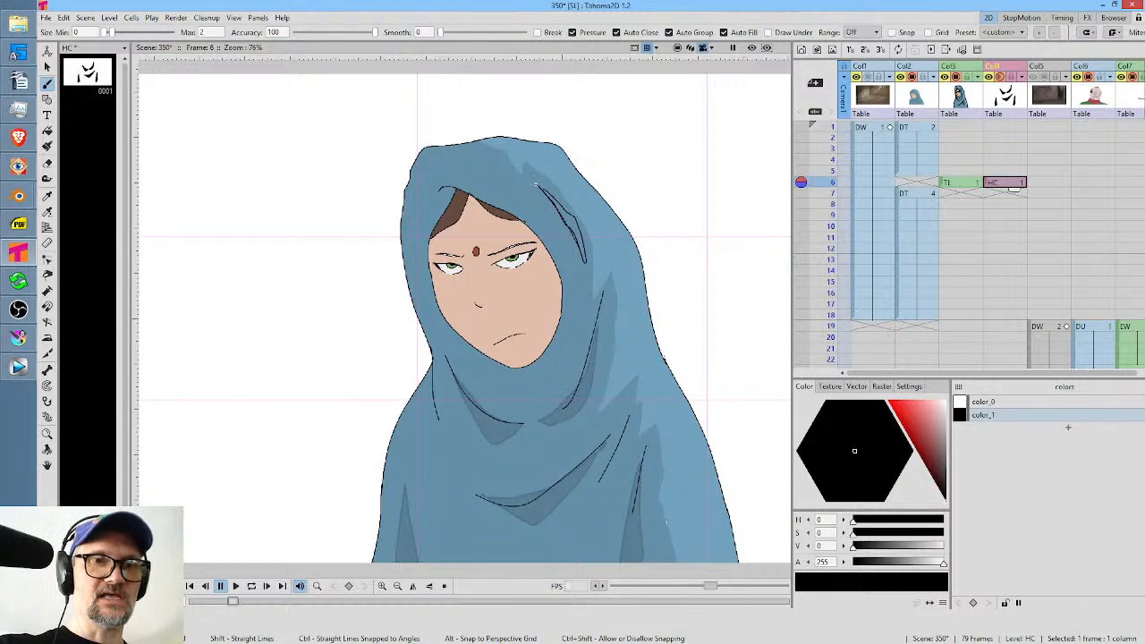
pyautogui.hotkey('ctrl', 'z')
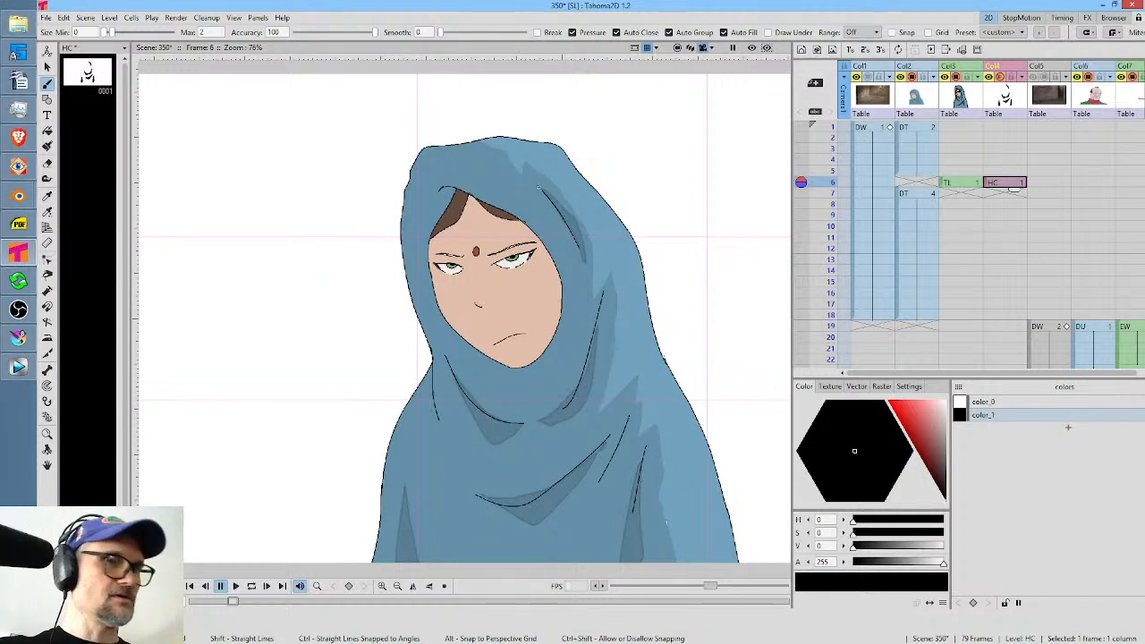
pyautogui.press('Up')
pyautogui.press('Down')
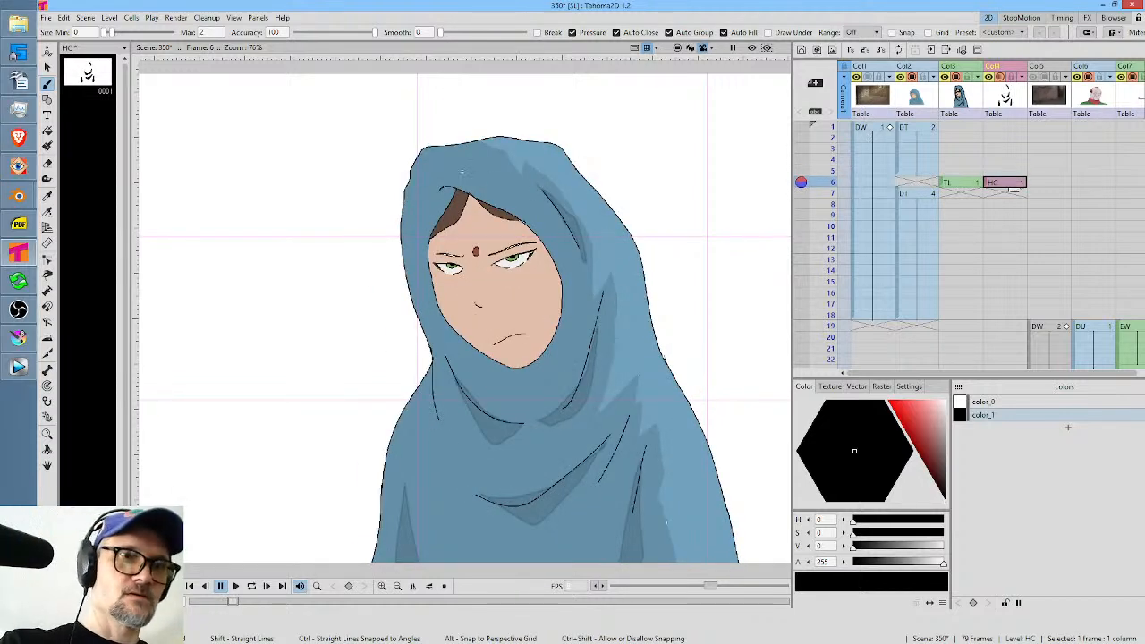
pyautogui.moveTo(498, 195); pyautogui.dragTo(516, 195)
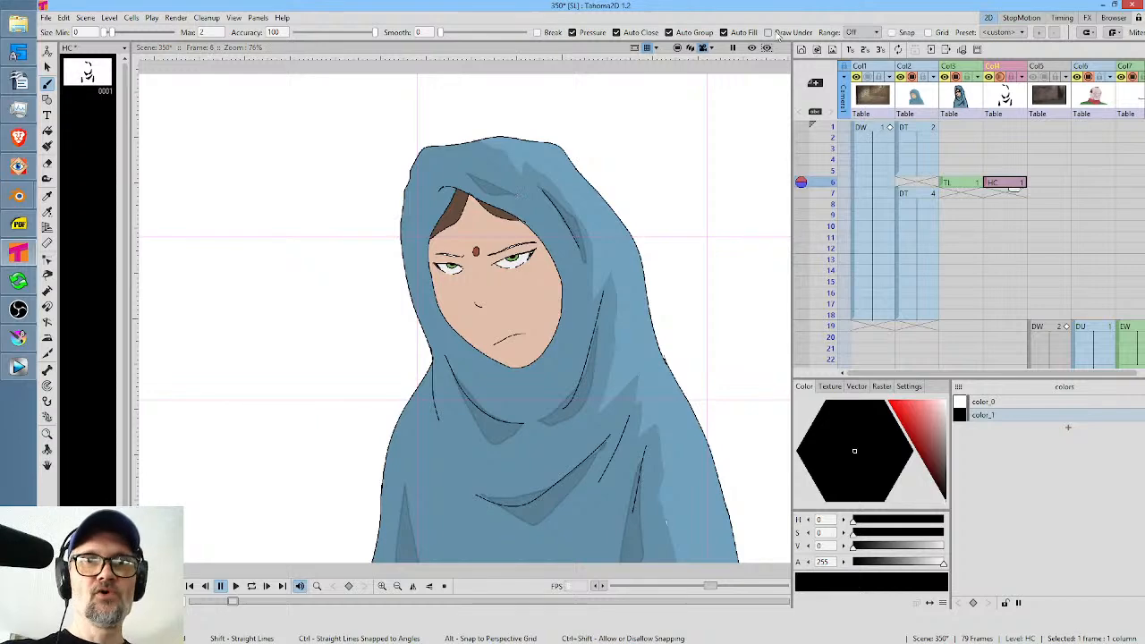
# Preview frame 6 against the stone wall background and inspect the transparent shadow edges up close.
pyautogui.click(752, 49)
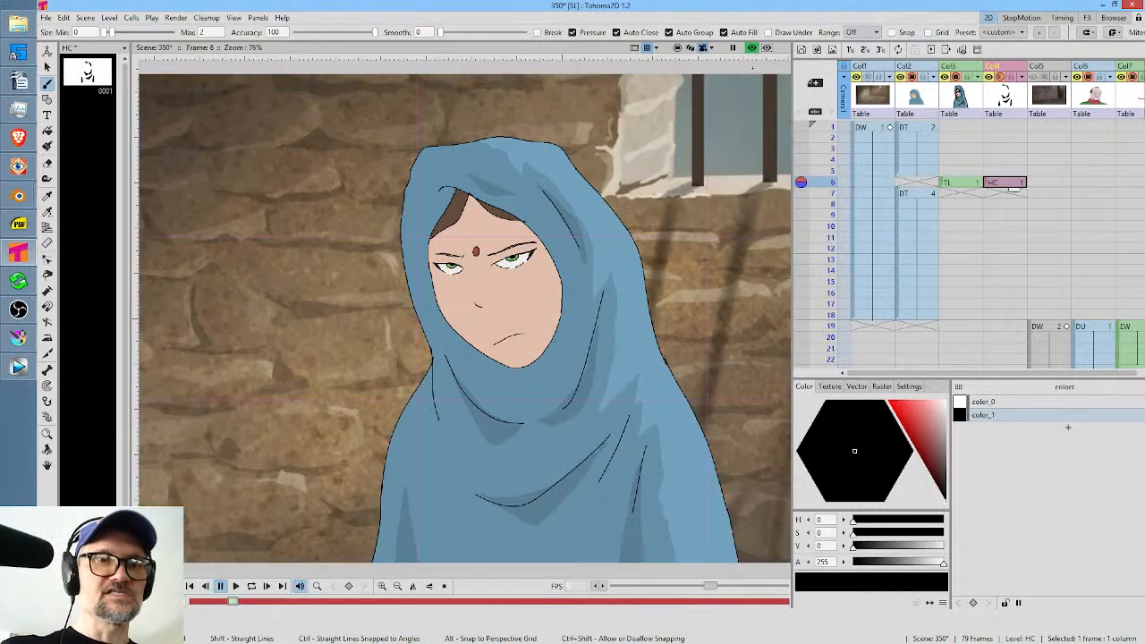
pyautogui.scroll(5, 557, 422)
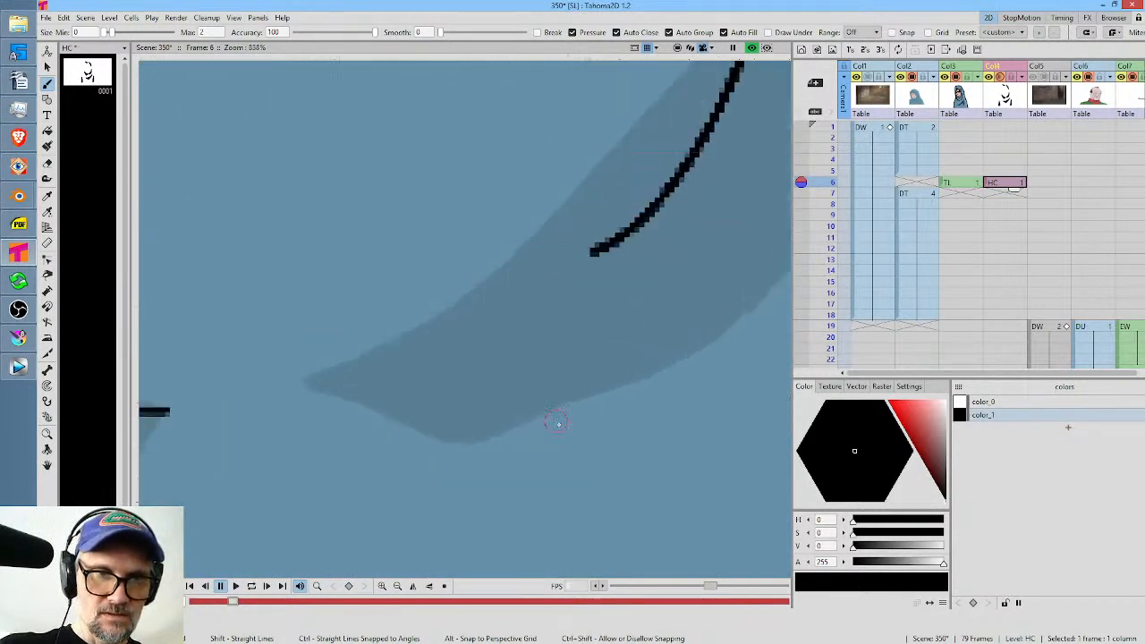
pyautogui.scroll(-6, 559, 426)
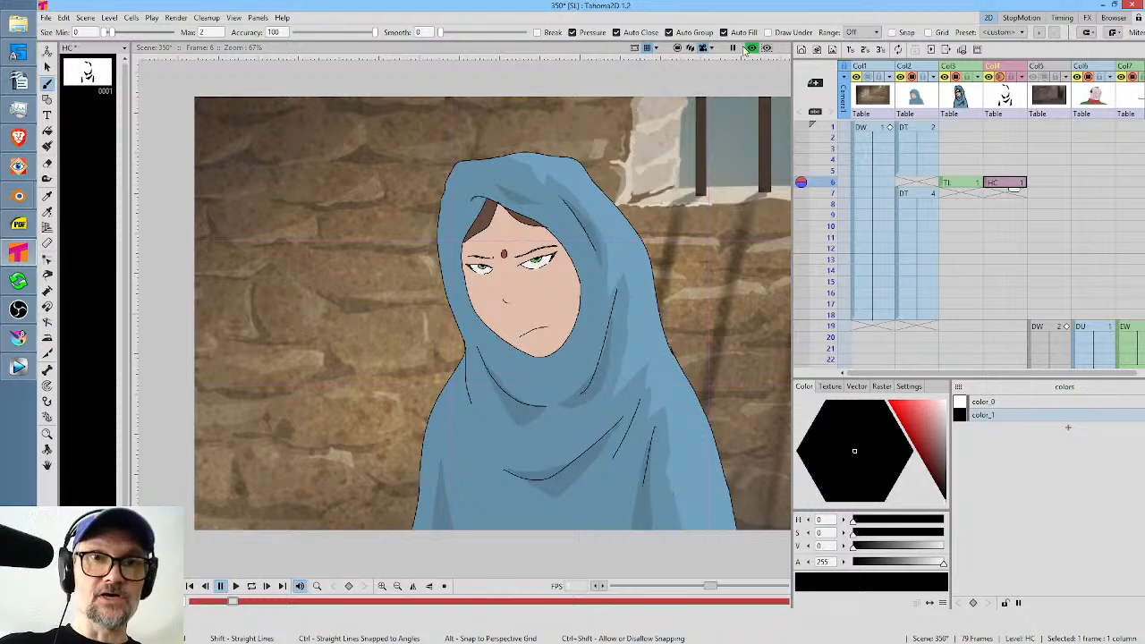
pyautogui.click(751, 49)
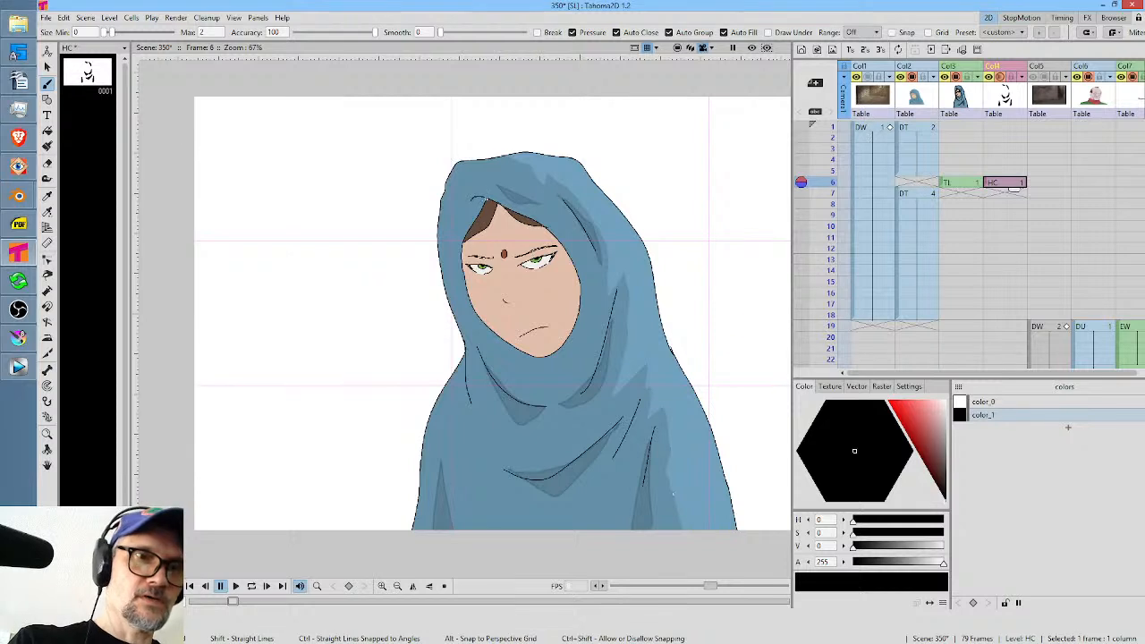
# Save the scene and select the TL drawing on frame 6.
pyautogui.hotkey('ctrl', 's')
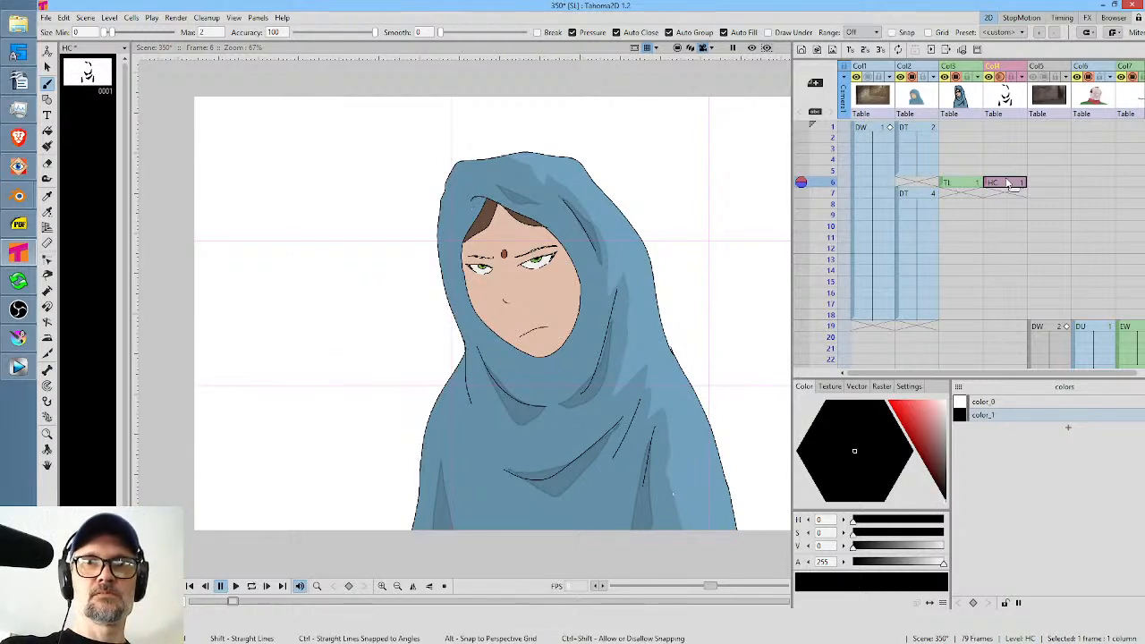
pyautogui.click(962, 182)
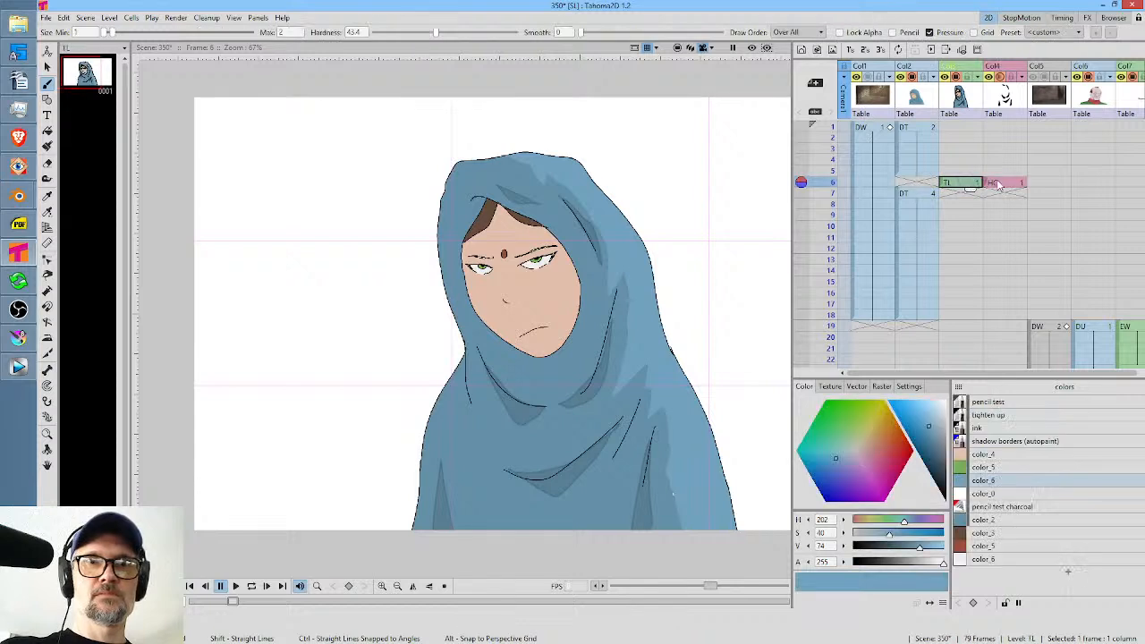
# Save the scene and paint an auto-filled shadow across the forehead and down the cheek in the HC drawing on frame 6, comparing with frame 5.
pyautogui.click(997, 183)
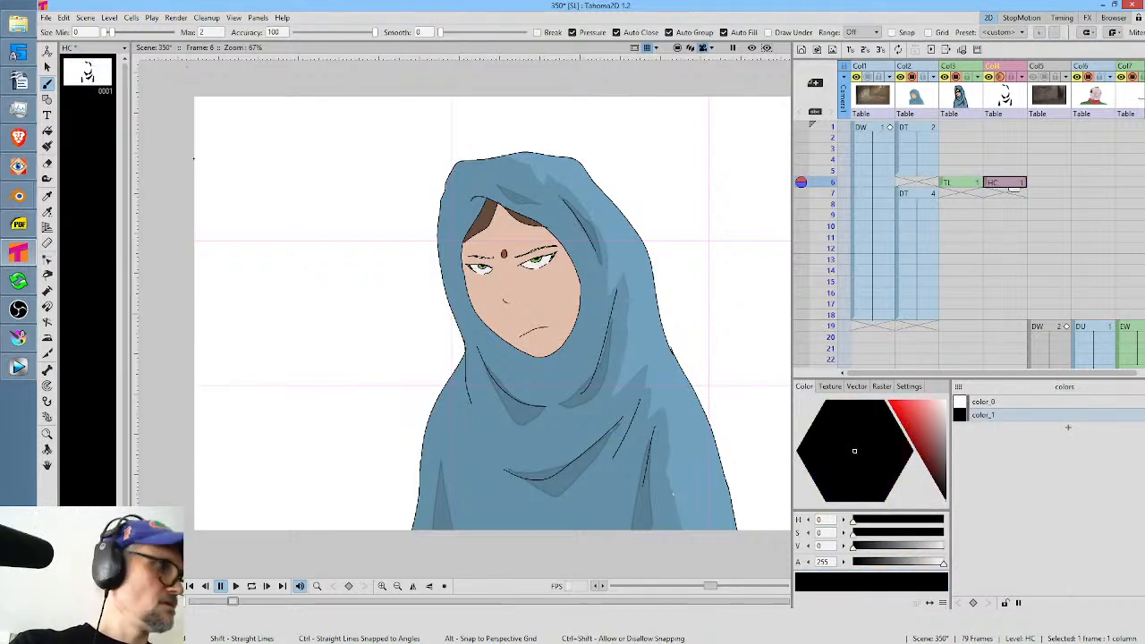
pyautogui.hotkey('ctrl', 's')
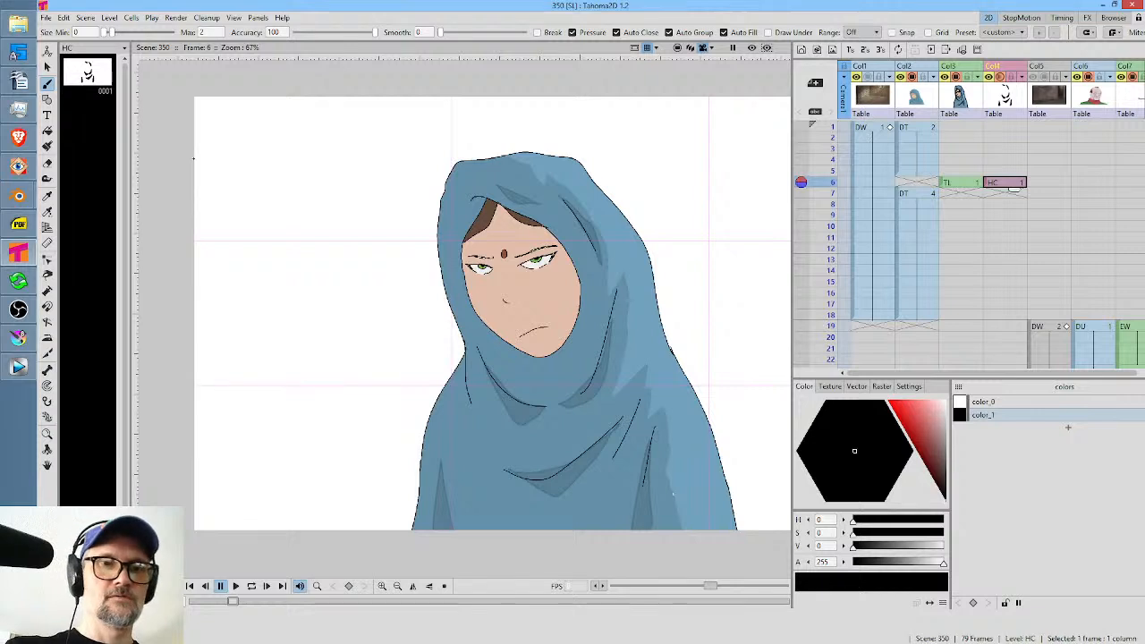
pyautogui.press('Up')
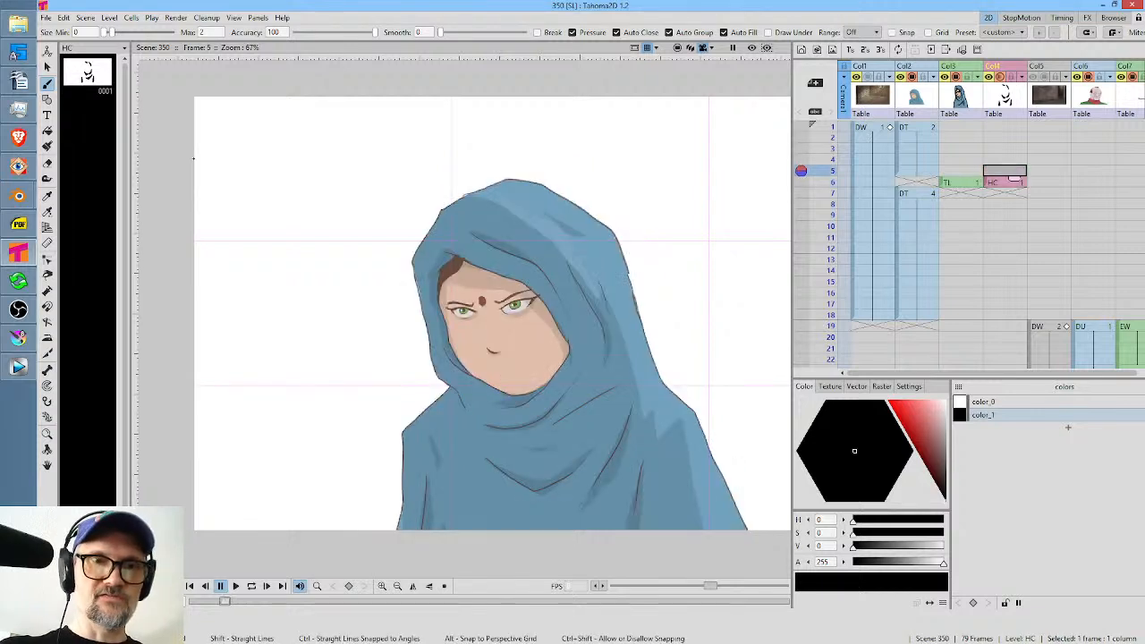
pyautogui.press('Down')
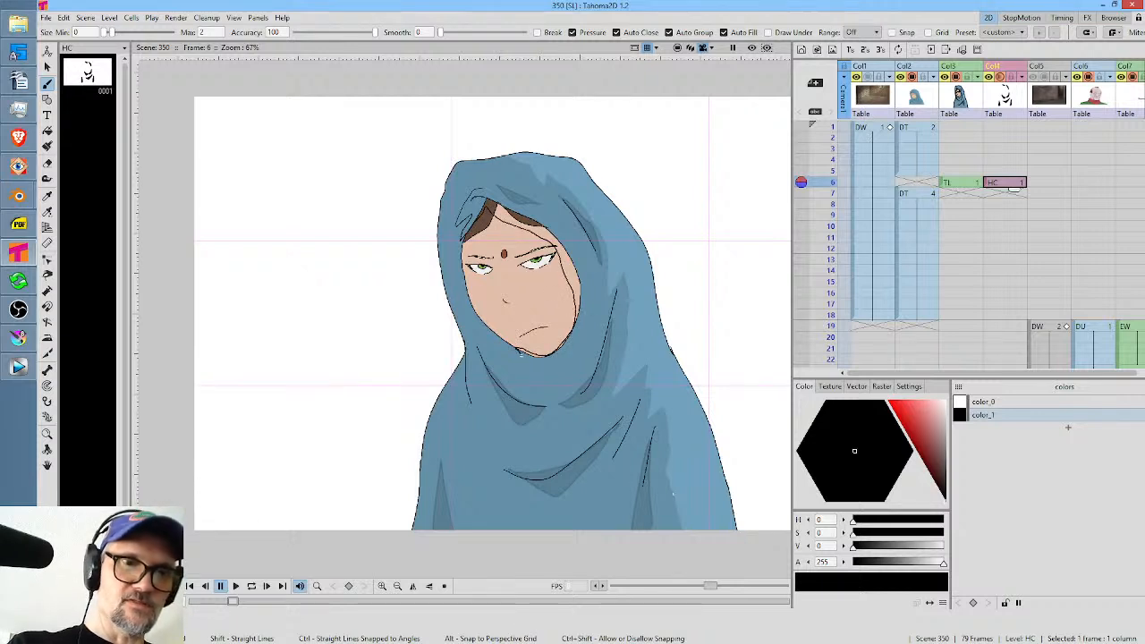
pyautogui.moveTo(554, 367)
pyautogui.mouseDown()
pyautogui.moveTo(594, 306)
pyautogui.moveTo(578, 256)
pyautogui.moveTo(549, 223)
pyautogui.moveTo(490, 191)
pyautogui.mouseUp()
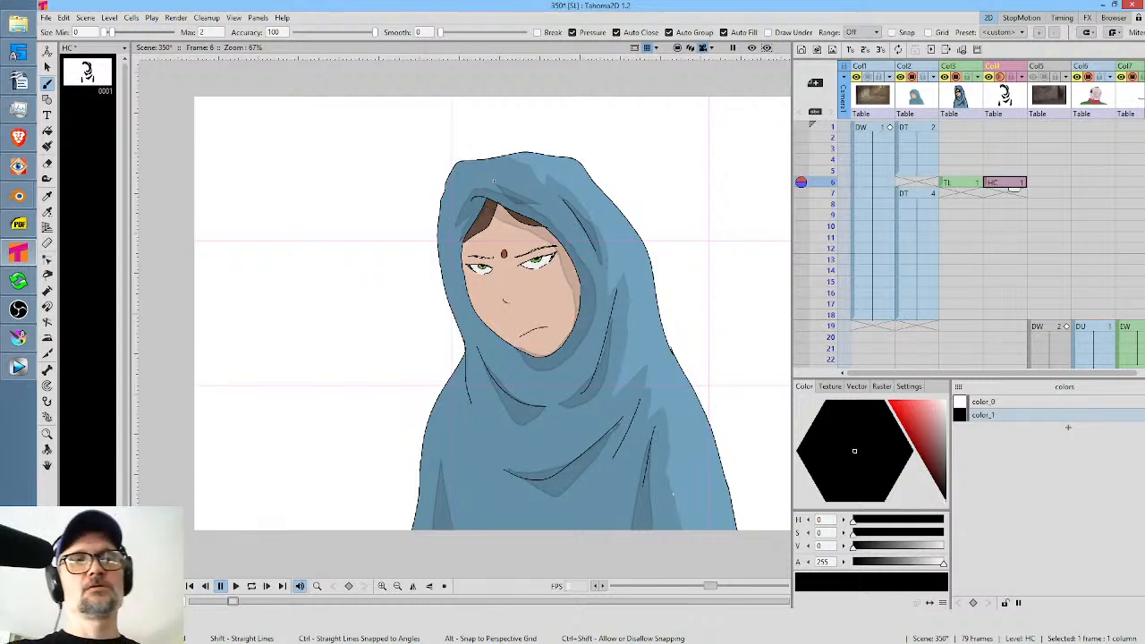
pyautogui.press('Up')
pyautogui.press('Down')
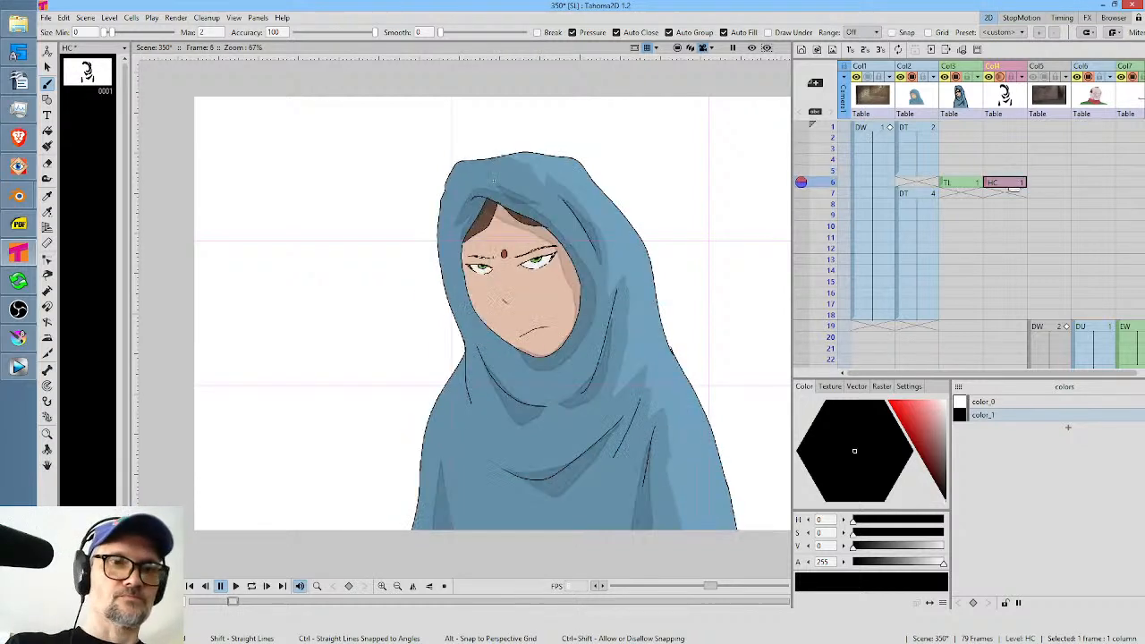
# Paint a small auto-filled shadow under the nose in the HC drawing on frame 6, comparing with the face on frame 5.
pyautogui.scroll(3, 509, 311)
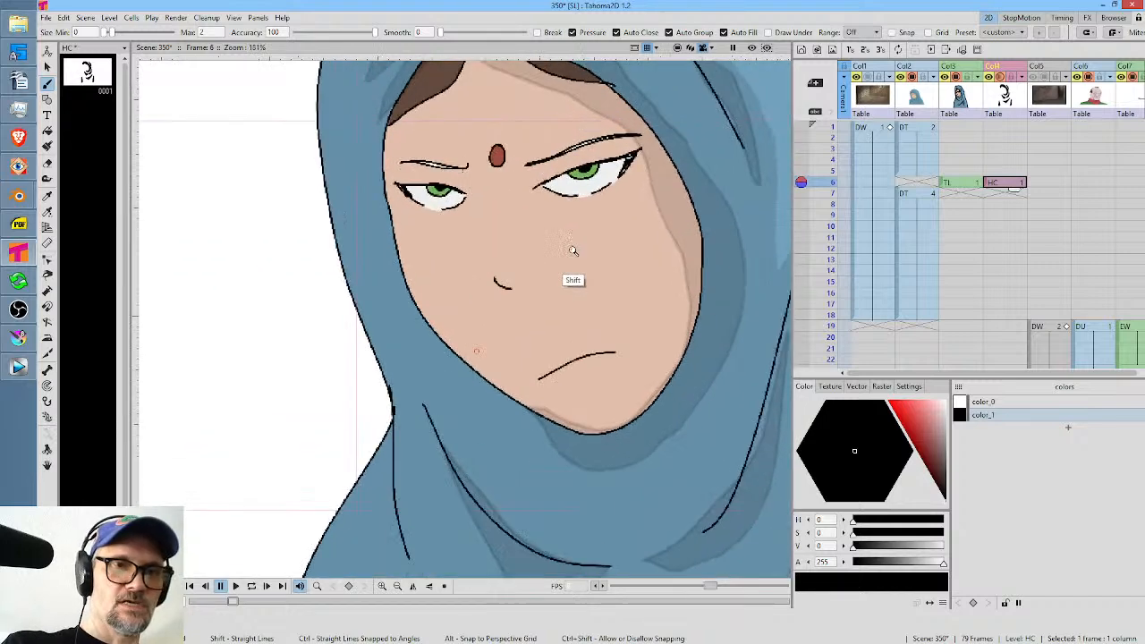
pyautogui.moveTo(500, 300)
pyautogui.mouseDown()
pyautogui.moveTo(517, 287)
pyautogui.moveTo(498, 280)
pyautogui.mouseUp()
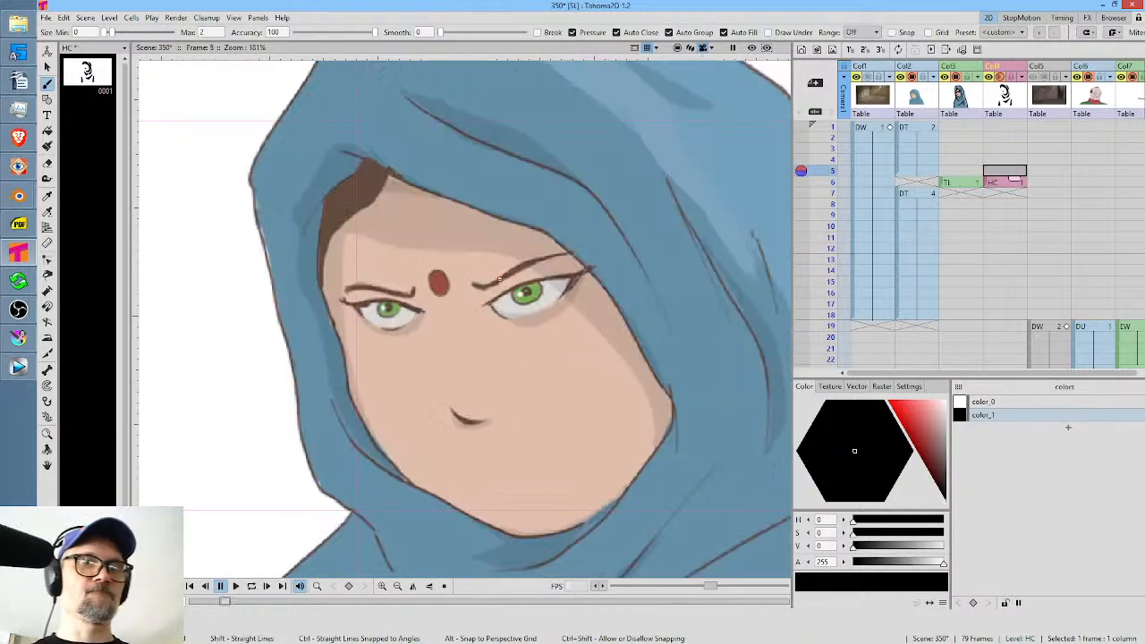
pyautogui.press('Up')
pyautogui.press('Down')
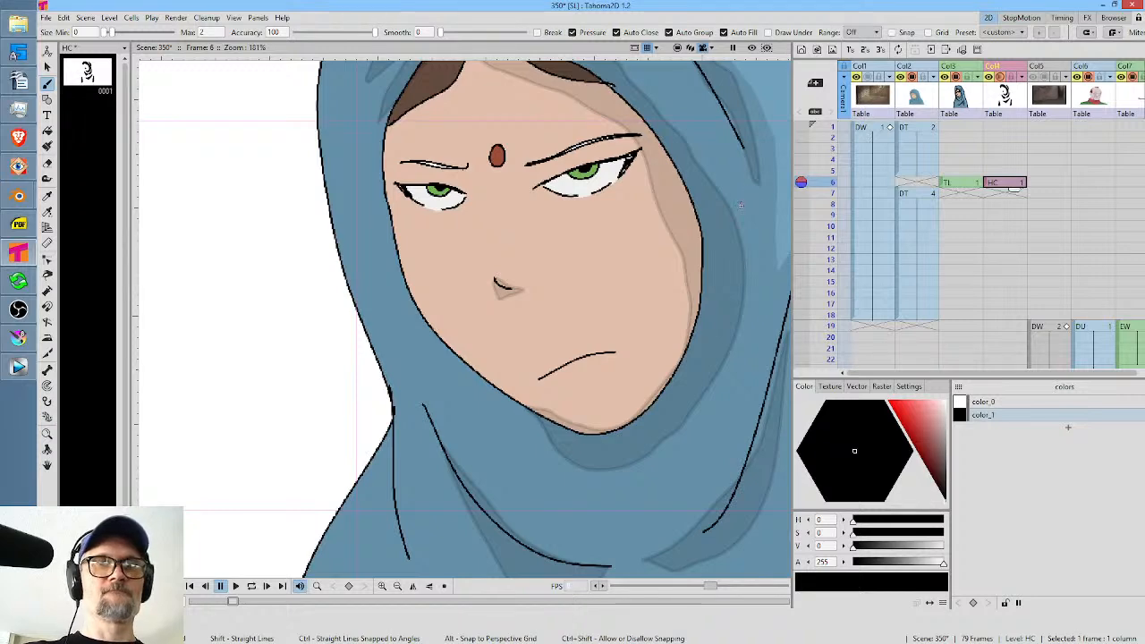
pyautogui.scroll(-4, 501, 214)
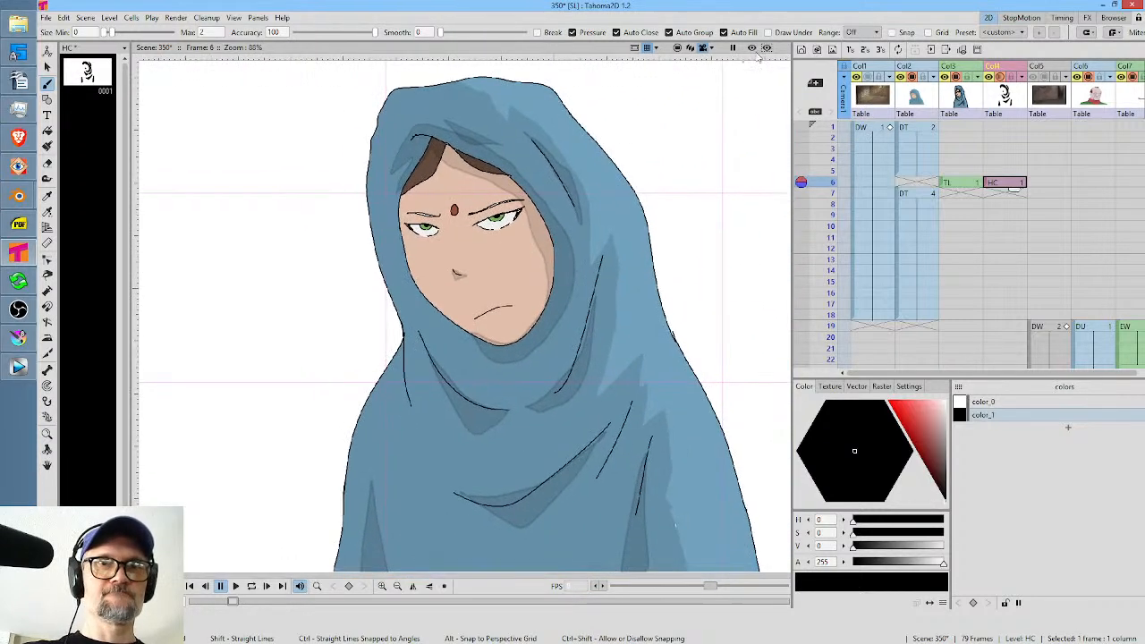
# Preview the woman on frame 6 against the stone wall background and compare the line colour with the DT drawing on frame 5.
pyautogui.click(752, 47)
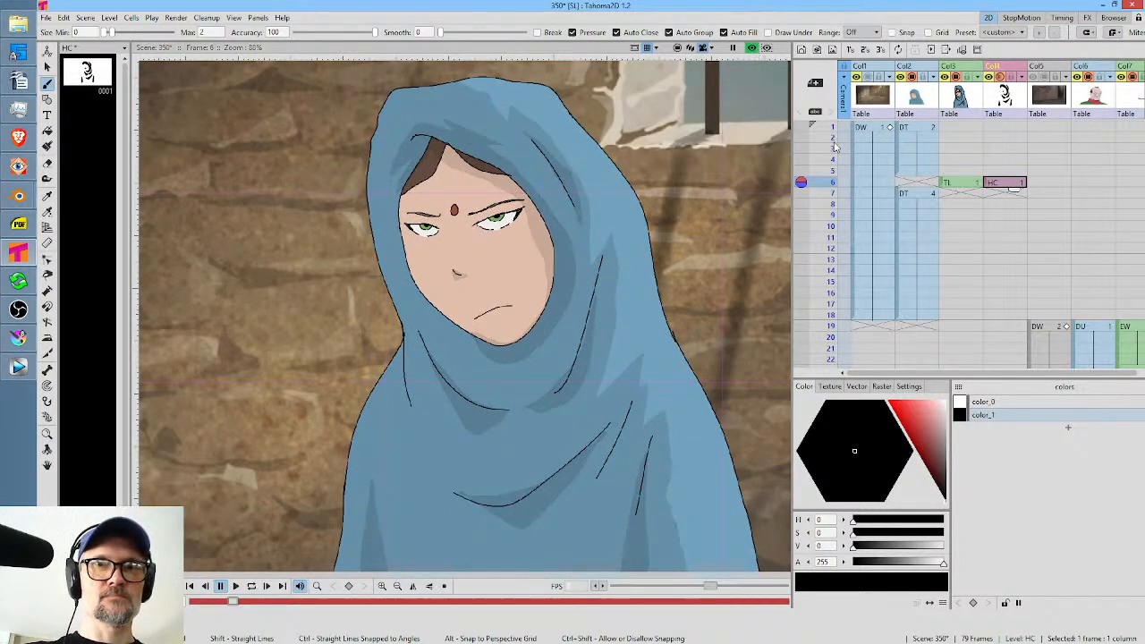
pyautogui.click(924, 174)
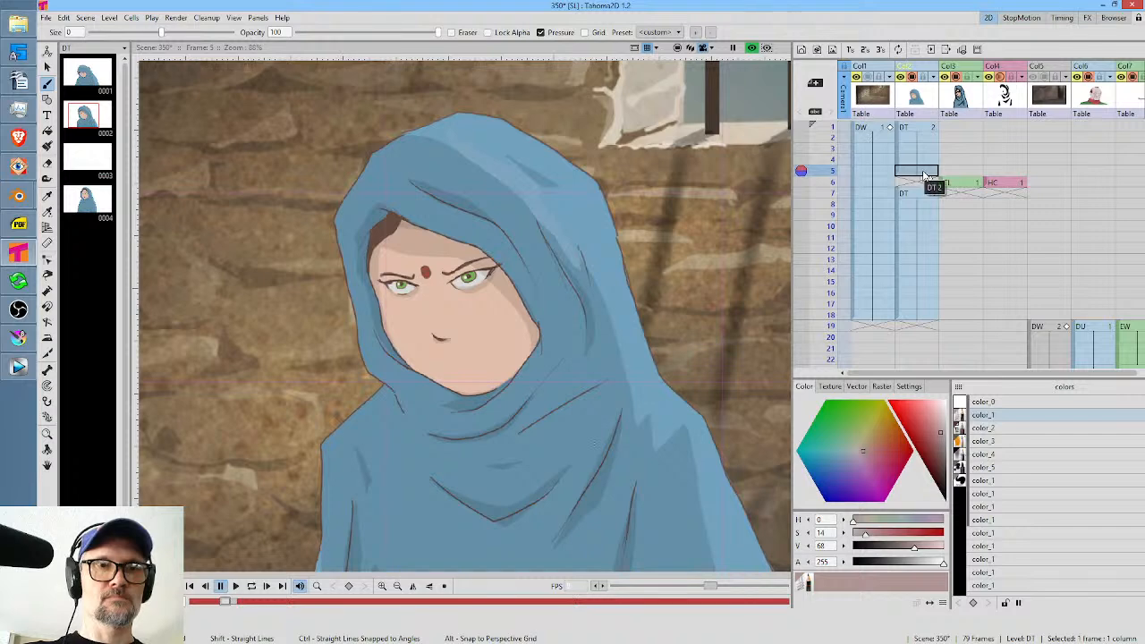
pyautogui.click(978, 183)
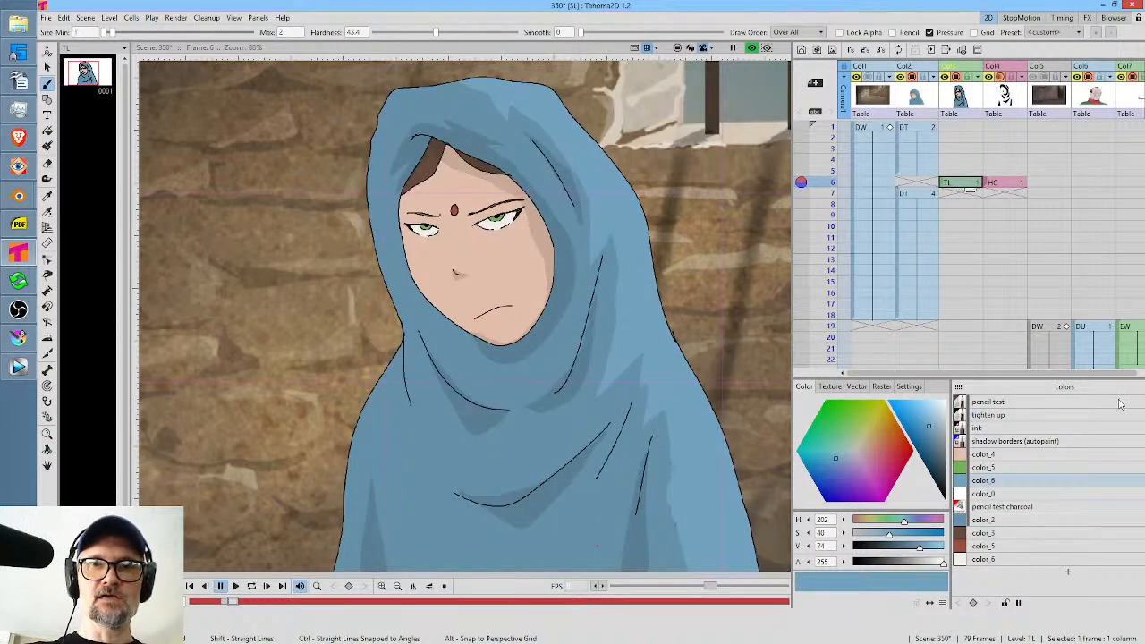
# Recolour the TL drawing's ink style to a dark reddish brown with saturation 27 and value 28, comparing with the DT drawing on frame 5.
pyautogui.click(1005, 429)
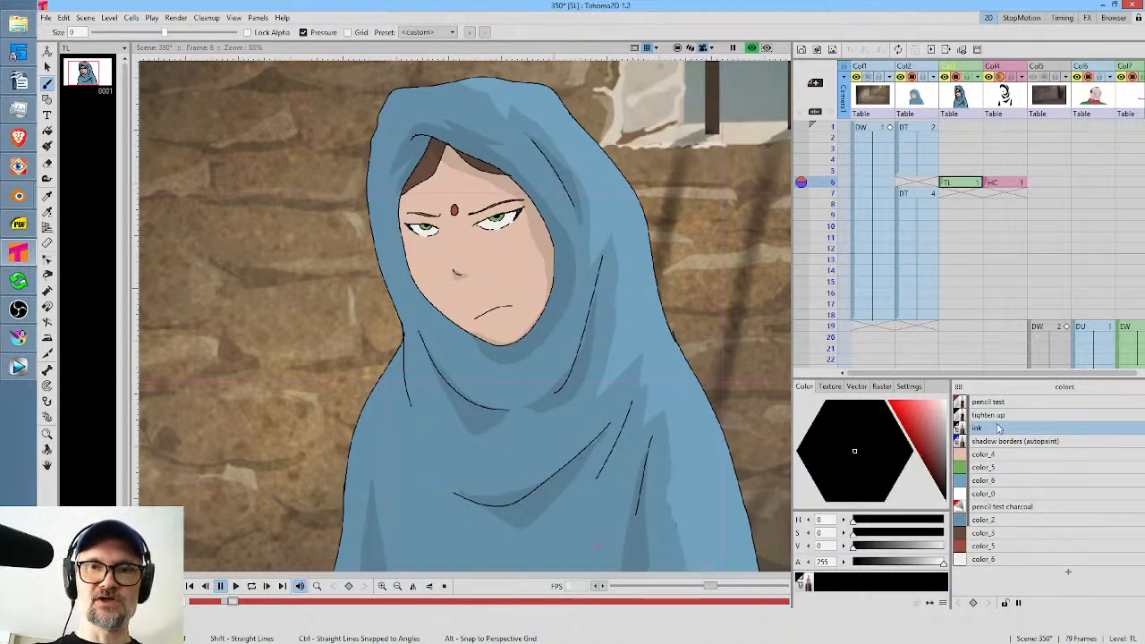
pyautogui.moveTo(945, 480); pyautogui.dragTo(939, 430)
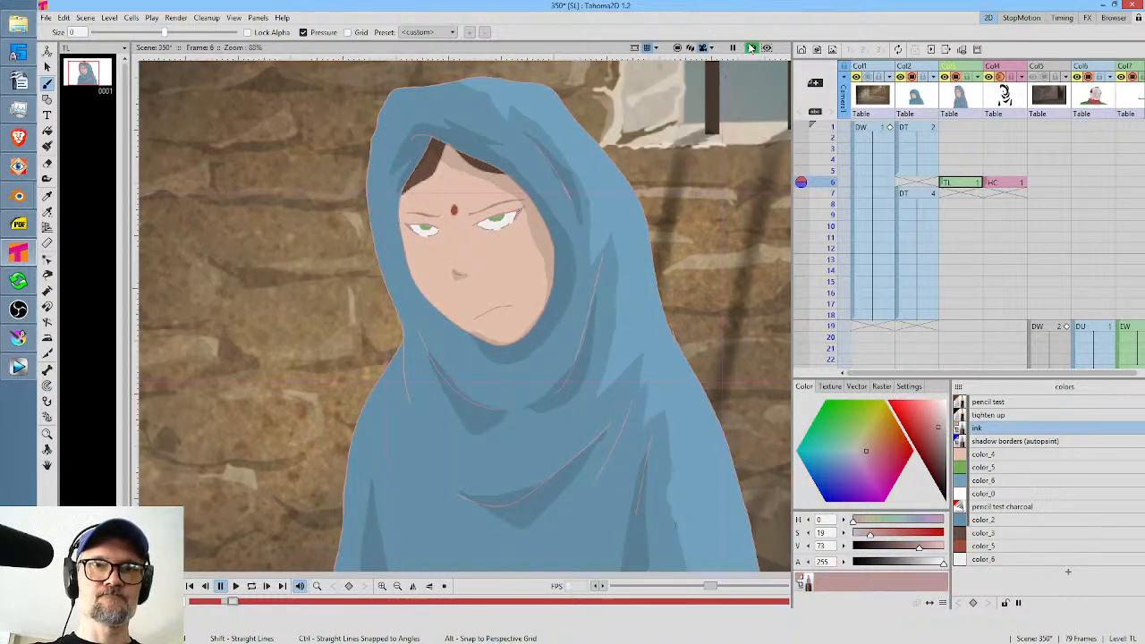
pyautogui.moveTo(941, 431)
pyautogui.mouseDown()
pyautogui.moveTo(944, 499)
pyautogui.moveTo(944, 457)
pyautogui.moveTo(941, 471)
pyautogui.mouseUp()
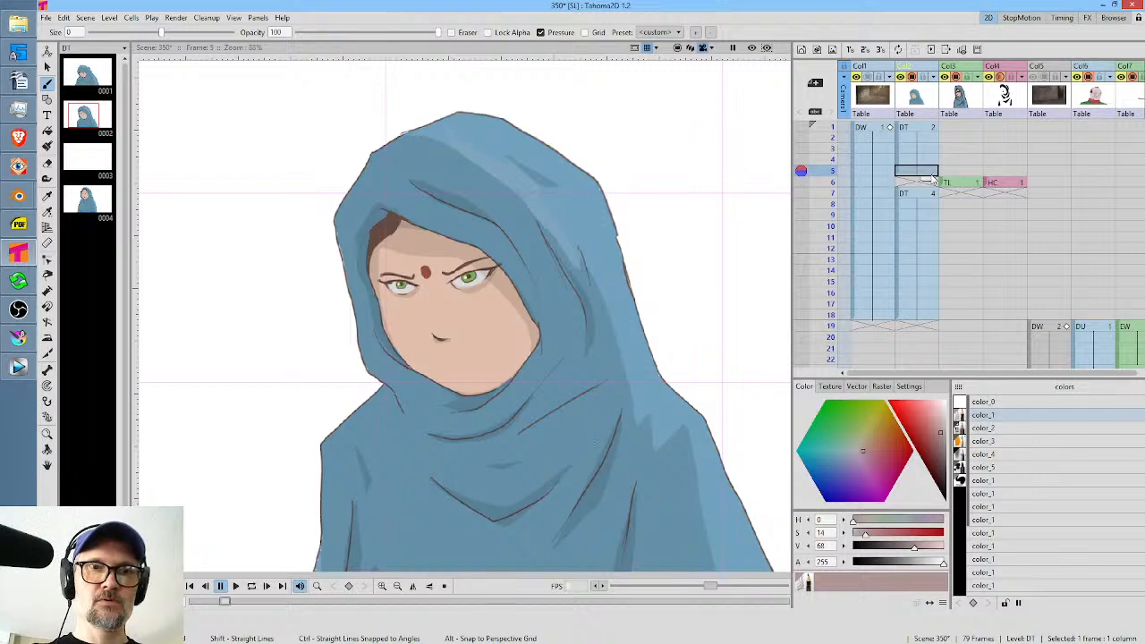
pyautogui.click(972, 186)
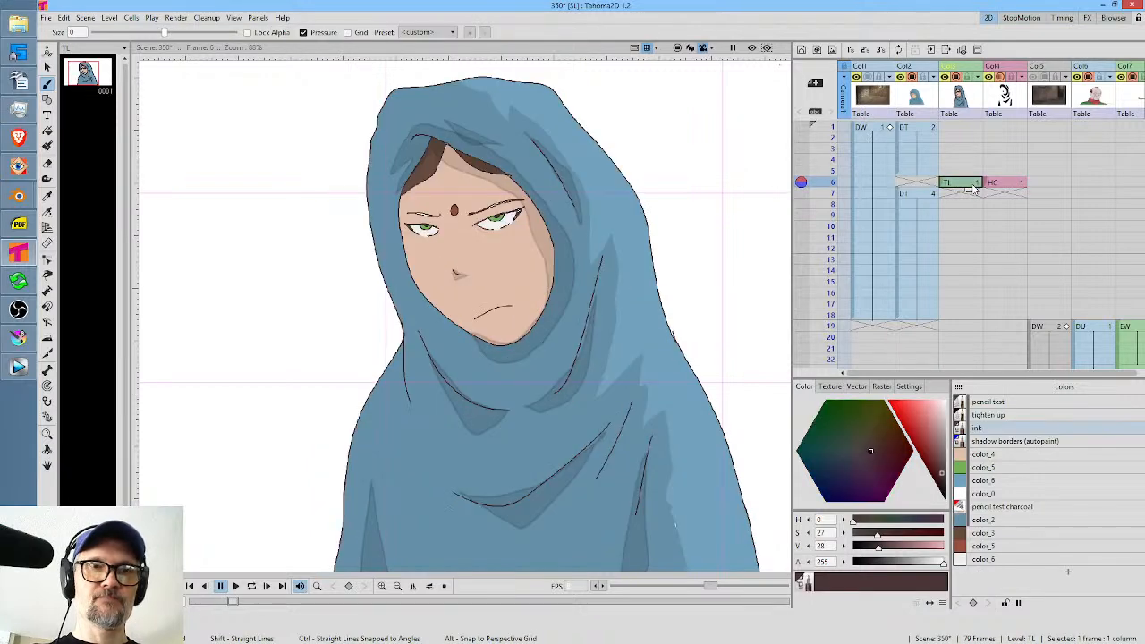
# Open the render output settings for scene 350.
pyautogui.click(175, 18)
pyautogui.click(204, 75)
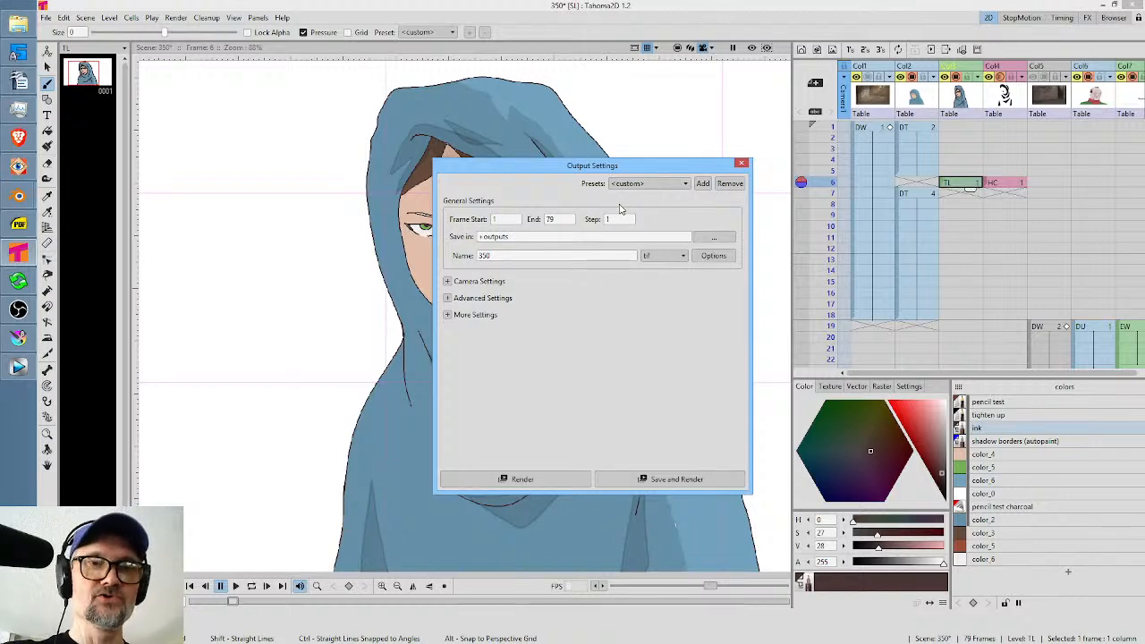
# Switch to Krita and browse for a file to open in the ANIME > SL > scenes folder.
pyautogui.click(18, 338)
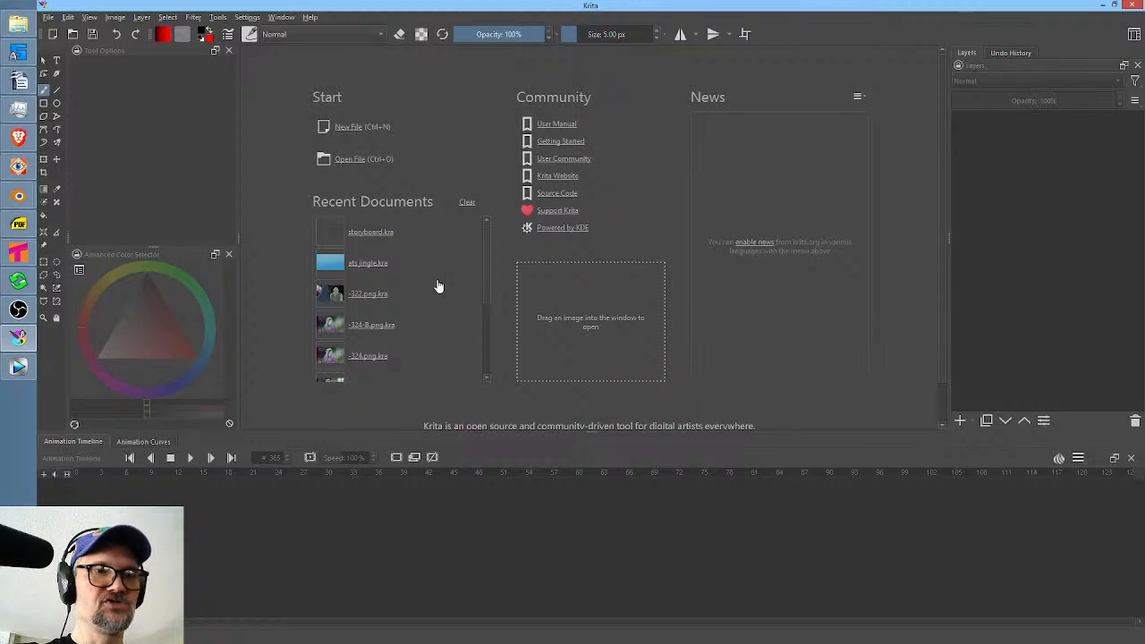
pyautogui.click(70, 35)
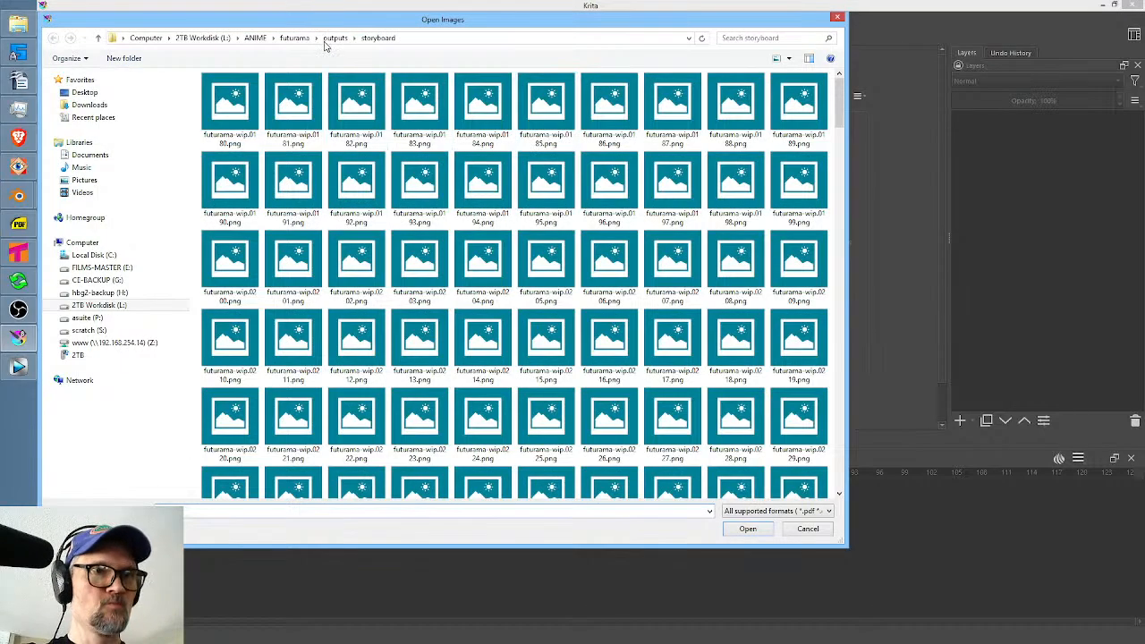
pyautogui.click(256, 39)
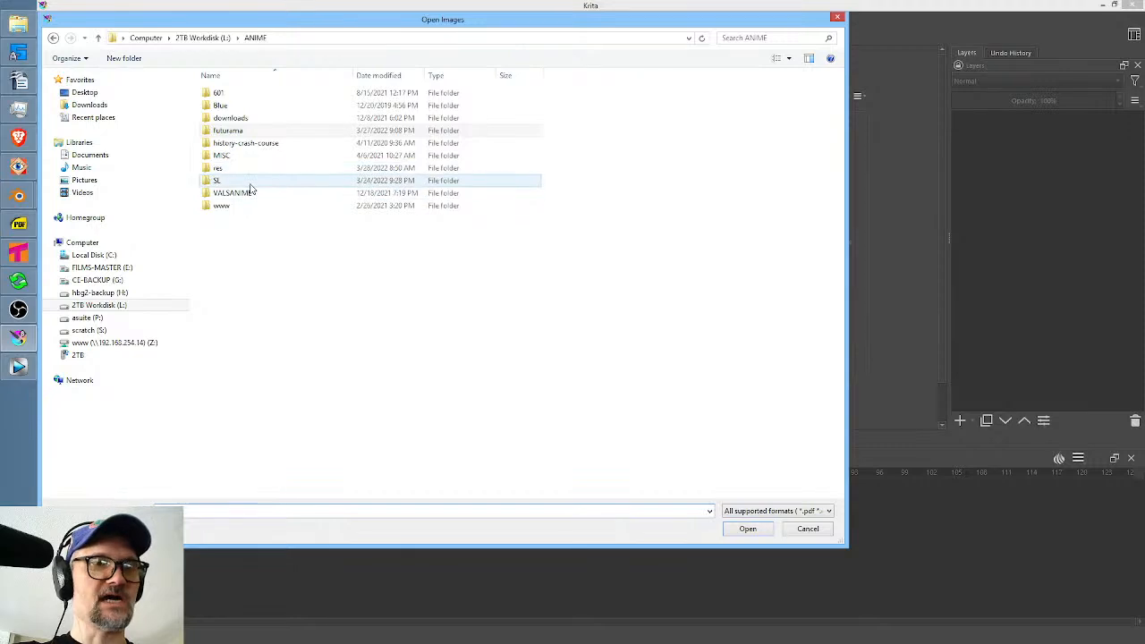
pyautogui.doubleClick(324, 192)
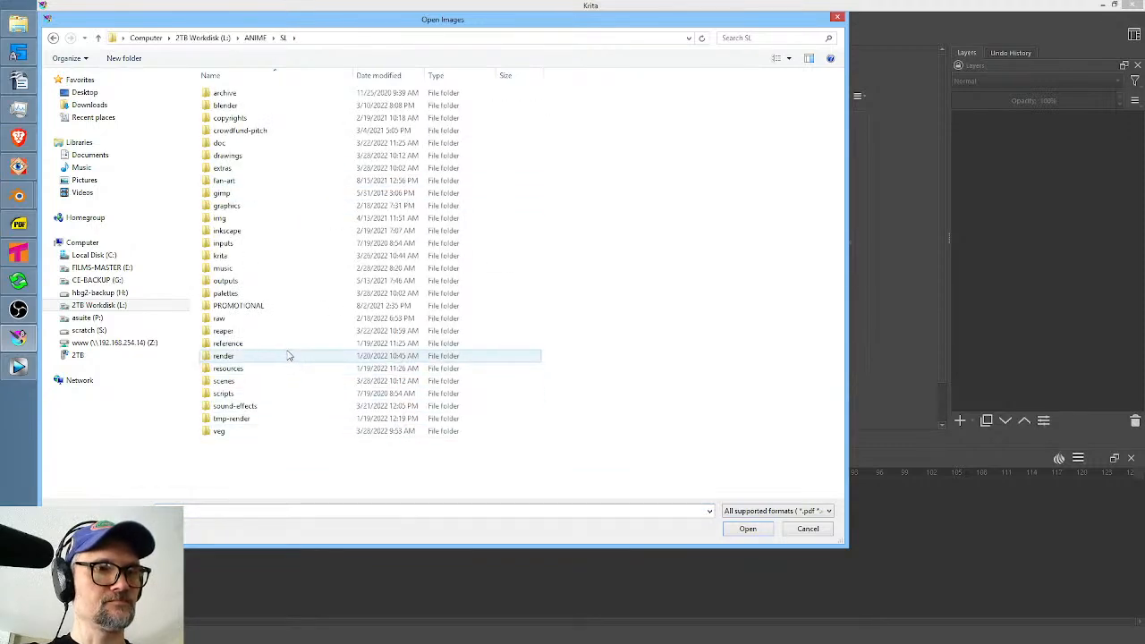
pyautogui.doubleClick(255, 385)
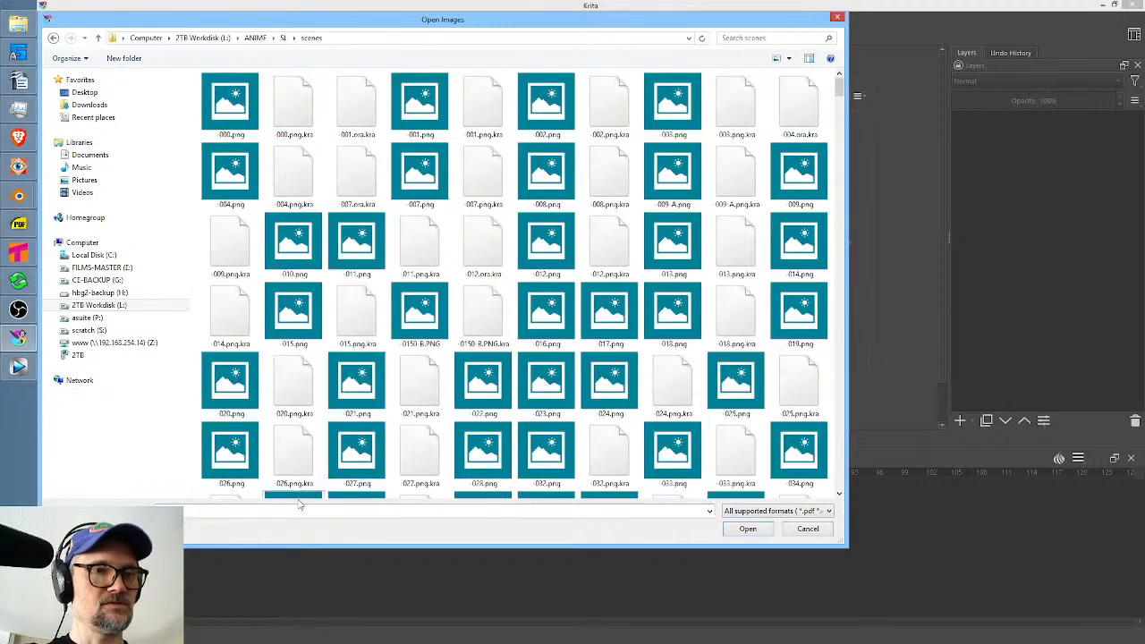
# Check the scene number in Tahoma2D, and open the matching file -350.png.kra in Krita.
pyautogui.click(17, 254)
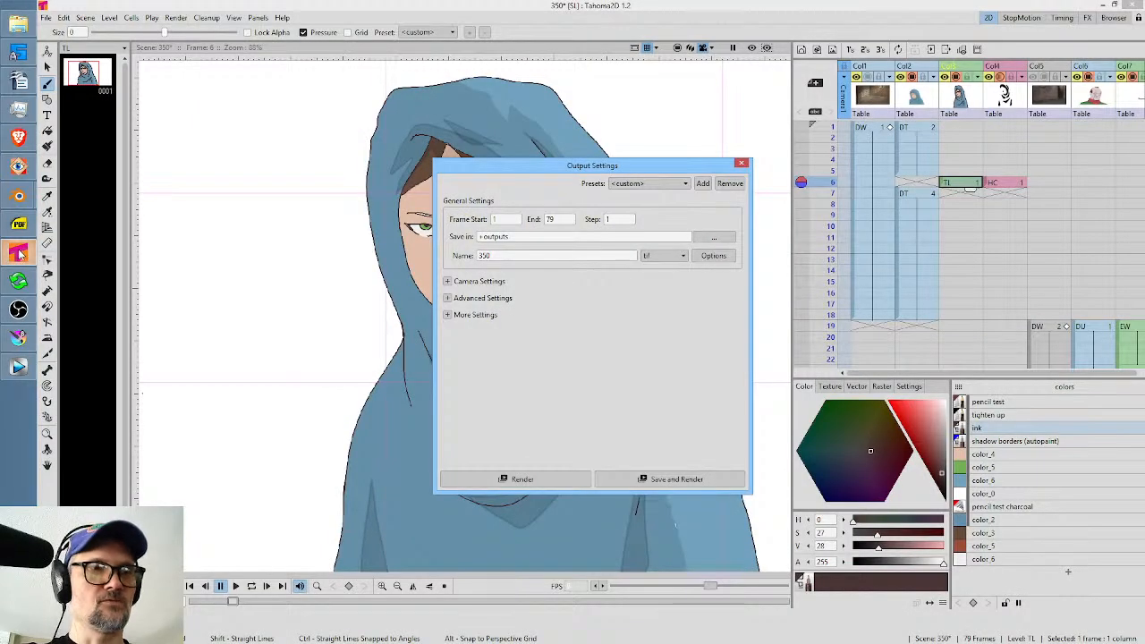
pyautogui.click(18, 338)
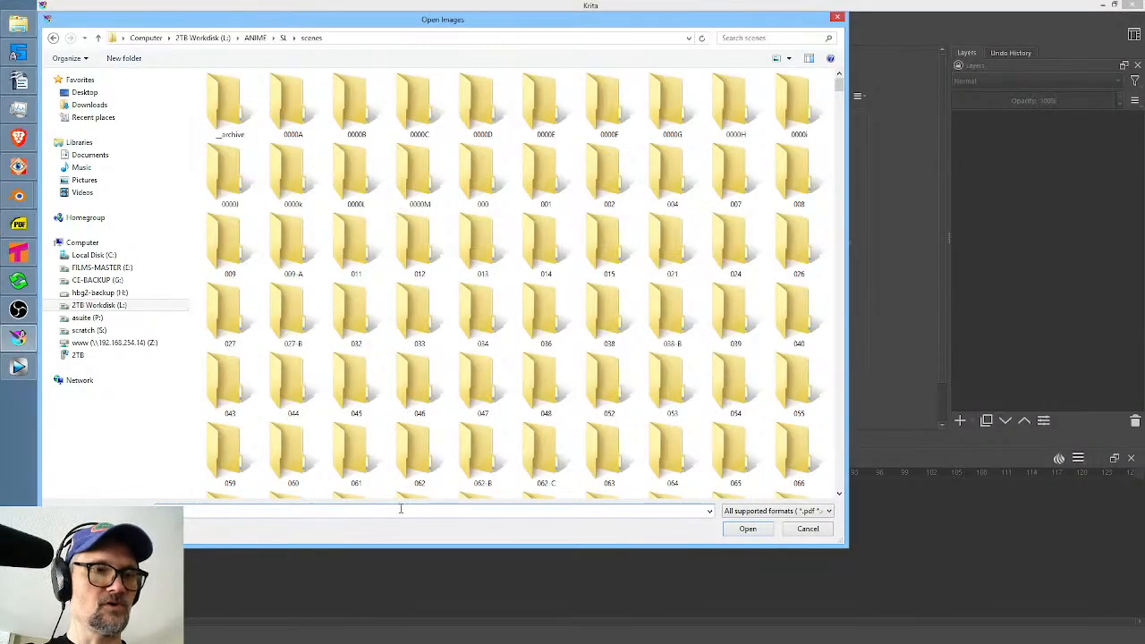
pyautogui.write('-001')
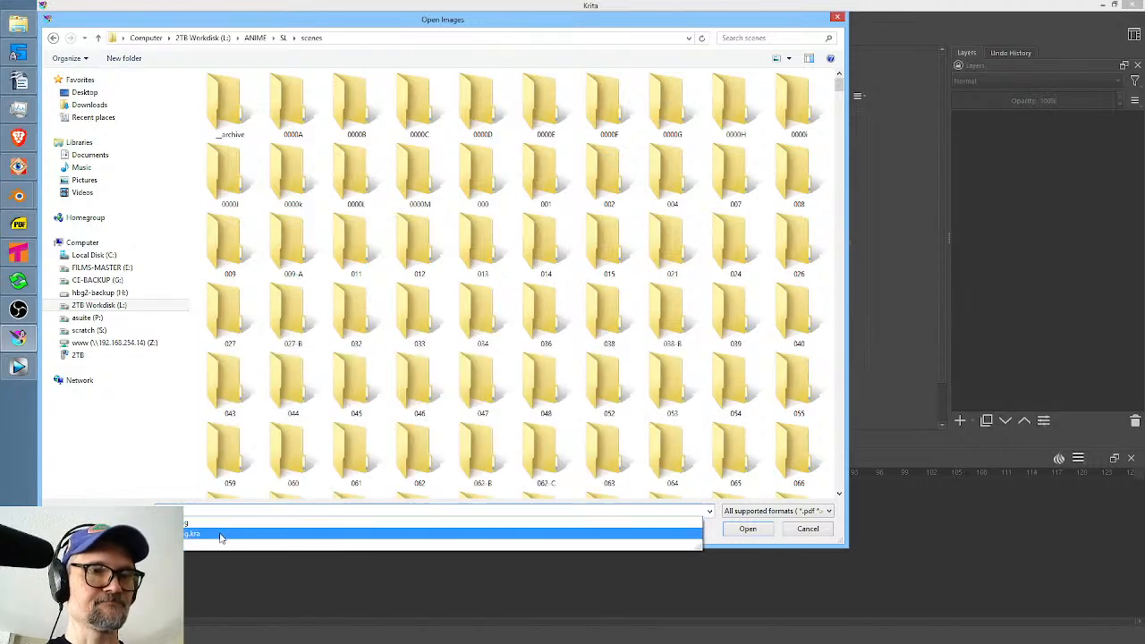
pyautogui.click(224, 535)
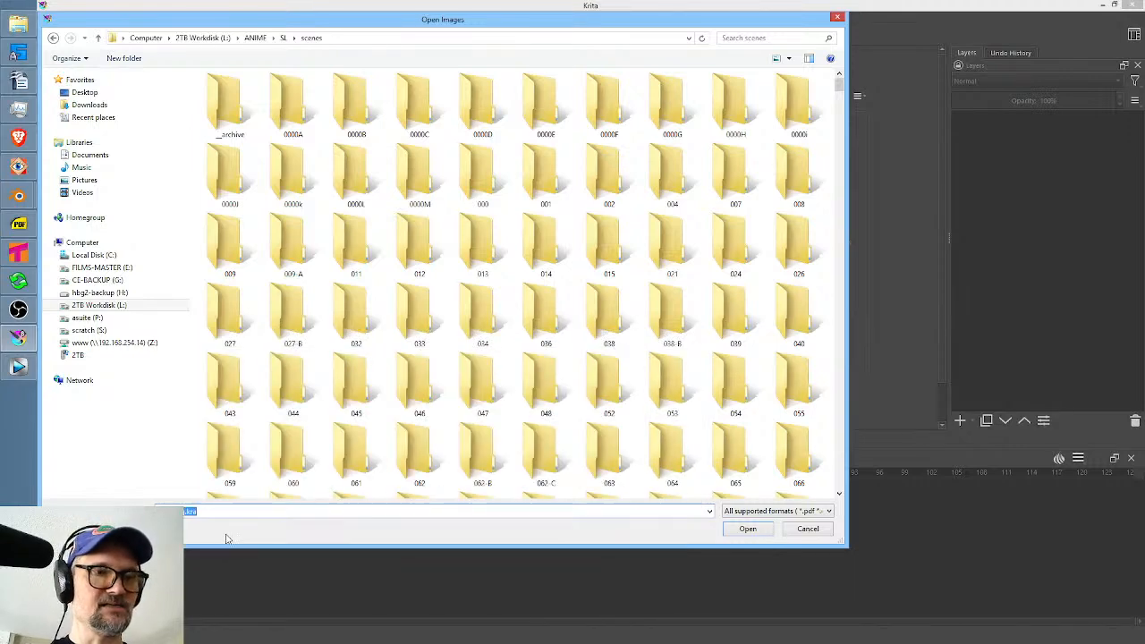
pyautogui.click(739, 529)
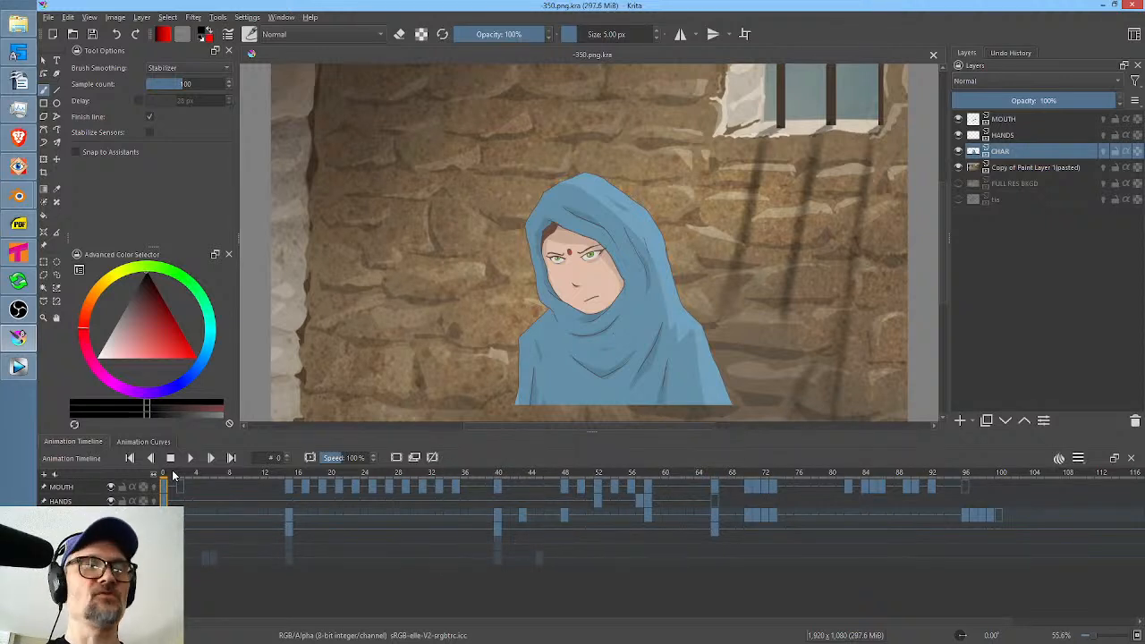
# Scrub through the opening shots on the animation timeline and toggle the CHAR layer's visibility to inspect the character drawings.
pyautogui.moveTo(174, 477)
pyautogui.mouseDown()
pyautogui.moveTo(762, 491)
pyautogui.moveTo(597, 497)
pyautogui.moveTo(298, 483)
pyautogui.moveTo(955, 488)
pyautogui.moveTo(471, 492)
pyautogui.moveTo(516, 501)
pyautogui.moveTo(554, 488)
pyautogui.moveTo(976, 488)
pyautogui.moveTo(631, 507)
pyautogui.moveTo(306, 495)
pyautogui.mouseUp()
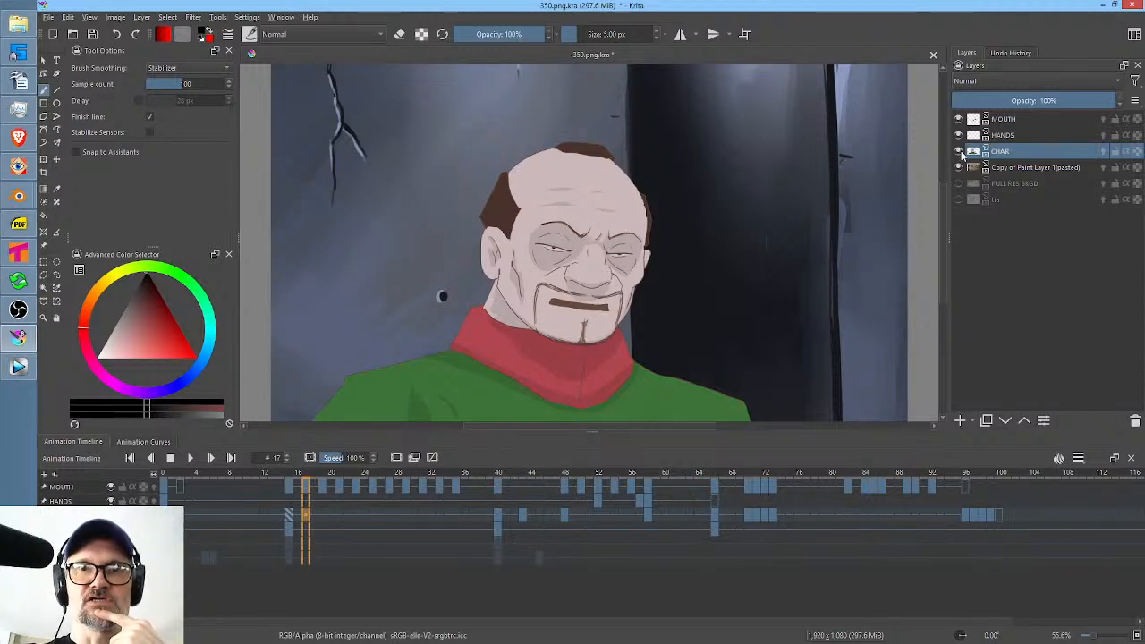
pyautogui.click(959, 152)
pyautogui.click(960, 152)
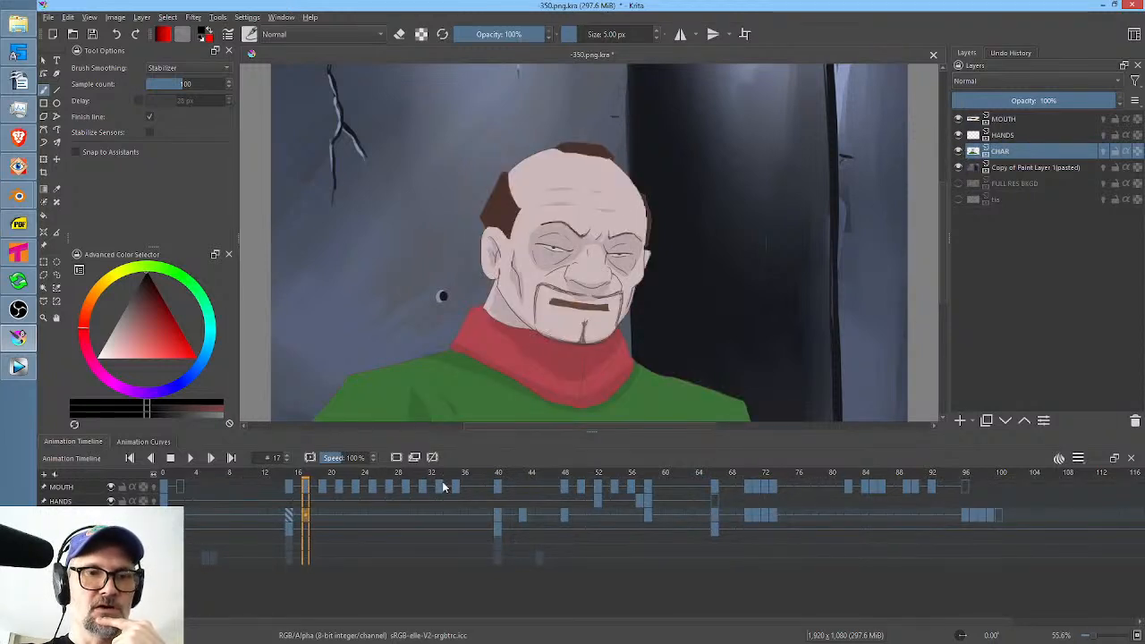
pyautogui.moveTo(432, 471); pyautogui.dragTo(171, 503)
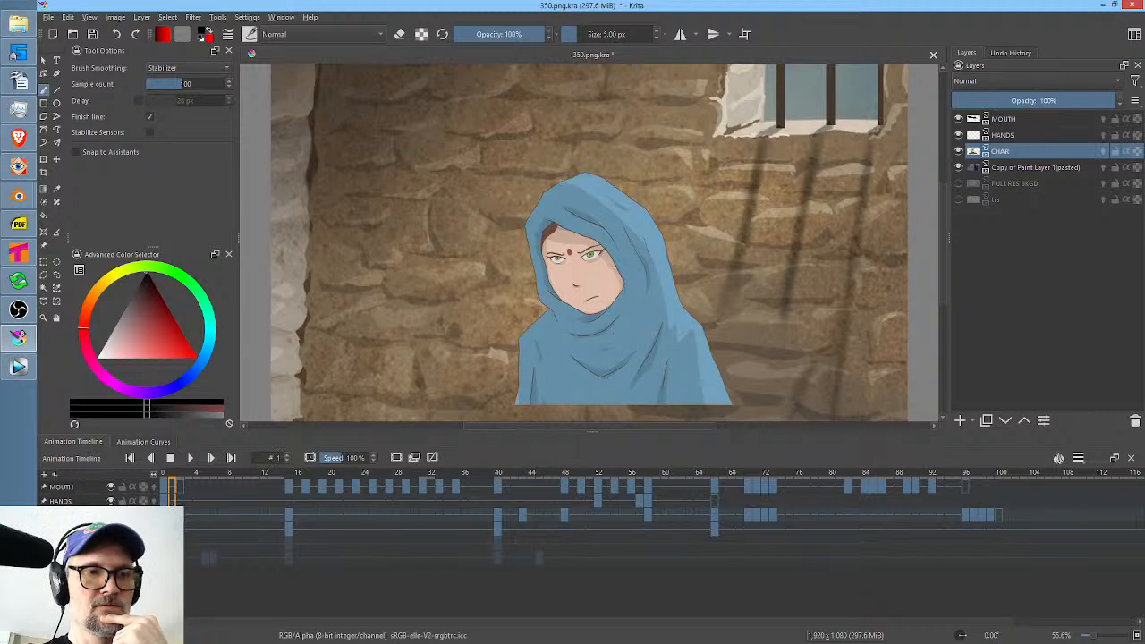
# Move the CHAR layer's keyframe on frame 2 to frame 5 and play the animation to check the timing.
pyautogui.moveTo(174, 477); pyautogui.dragTo(189, 475)
pyautogui.click(184, 518)
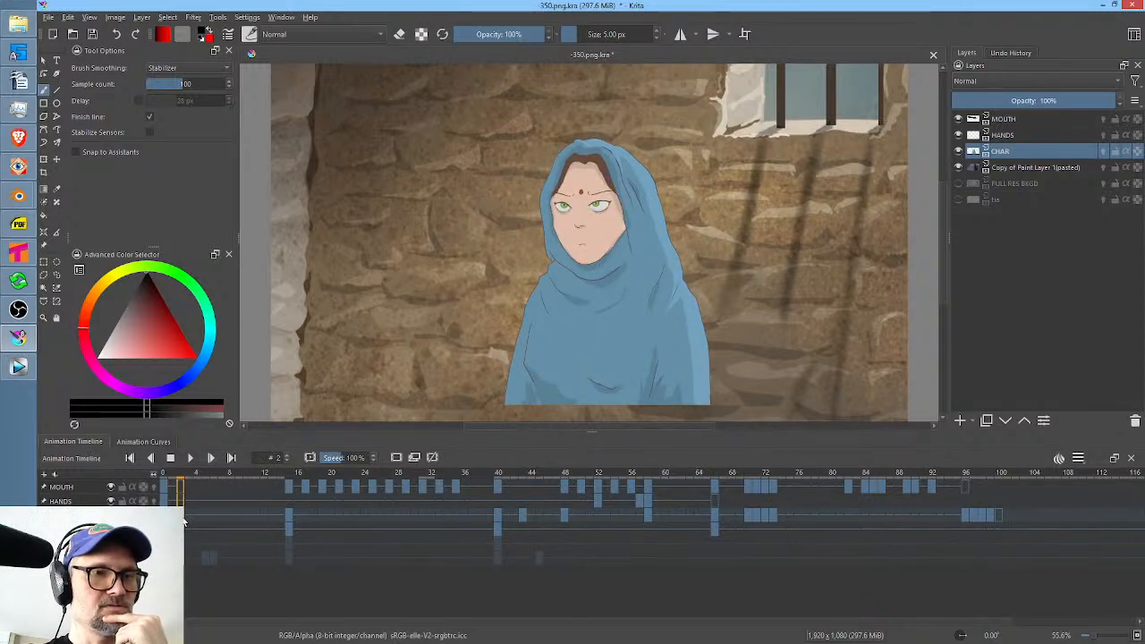
pyautogui.click(206, 515)
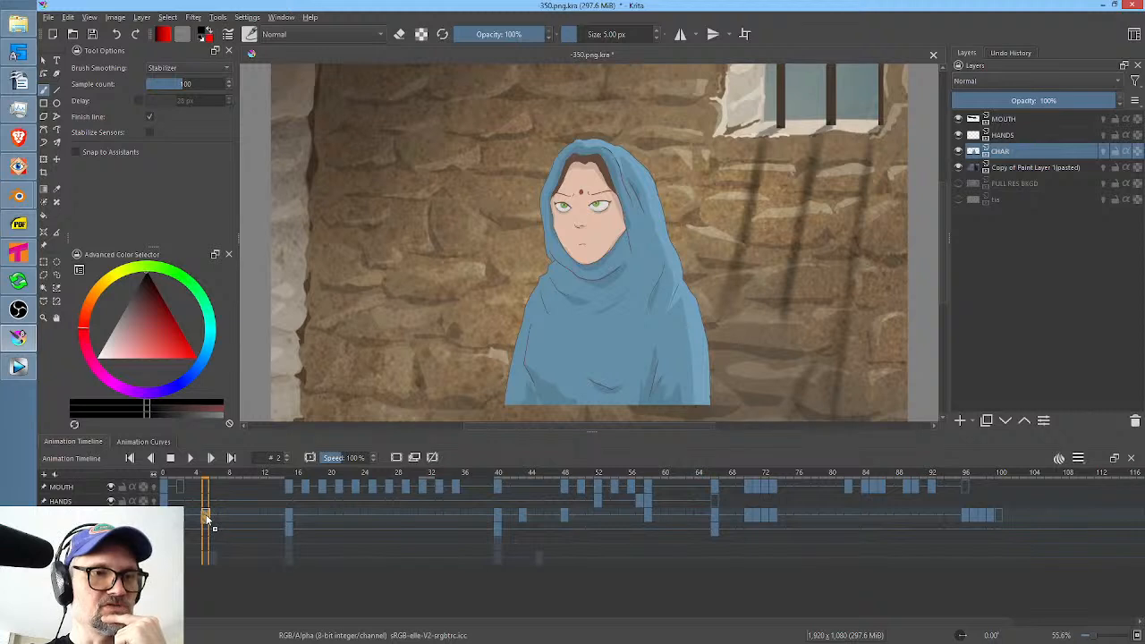
pyautogui.press('space')
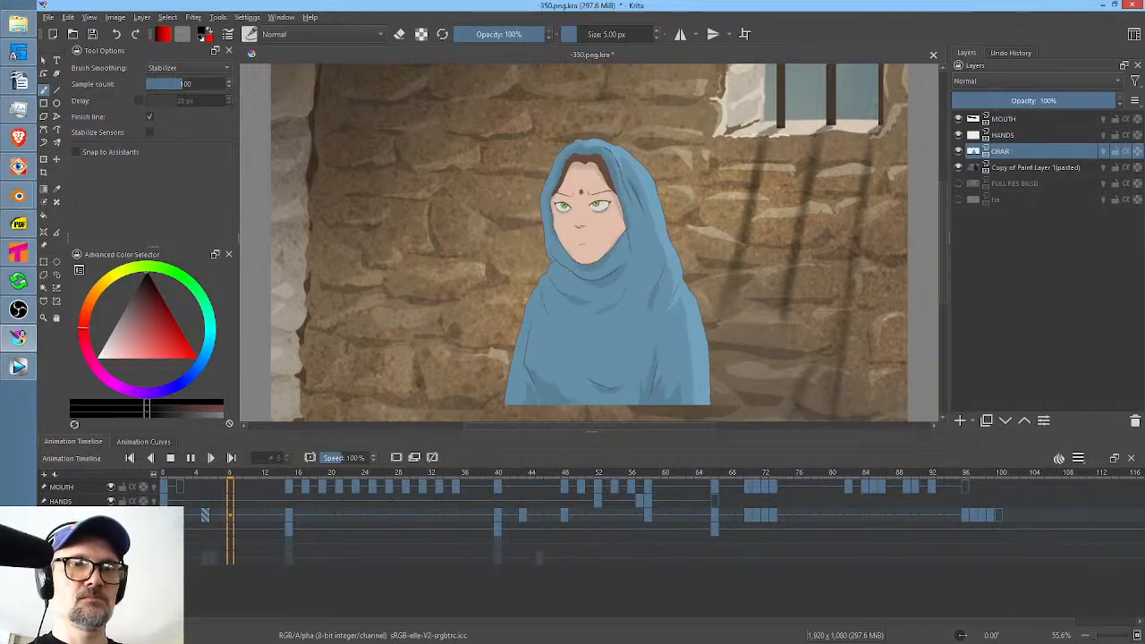
pyautogui.press('space')
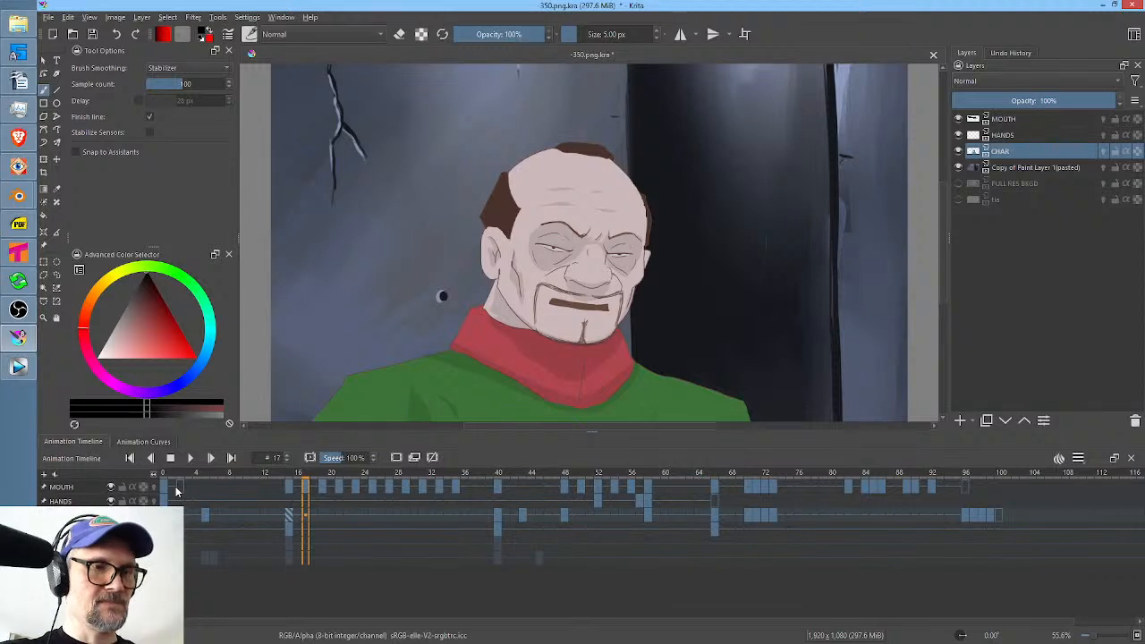
# Move the MOUTH layer's blank keyframe from frame 2 to frame 5 and play the opening frames to check the timing.
pyautogui.click(180, 483)
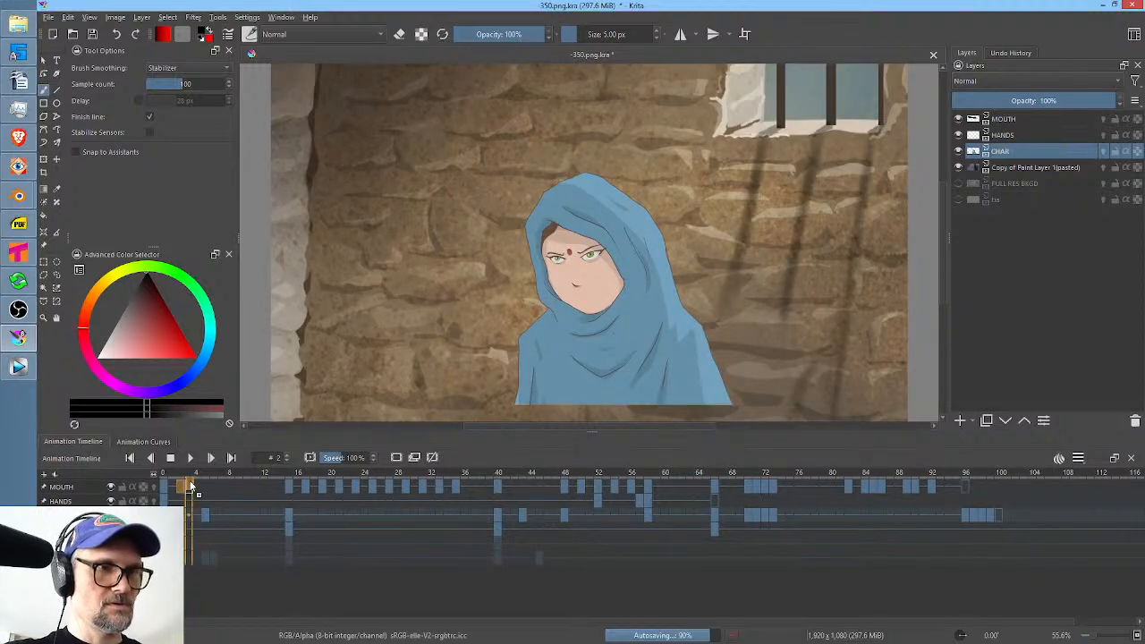
pyautogui.moveTo(180, 483); pyautogui.dragTo(205, 483)
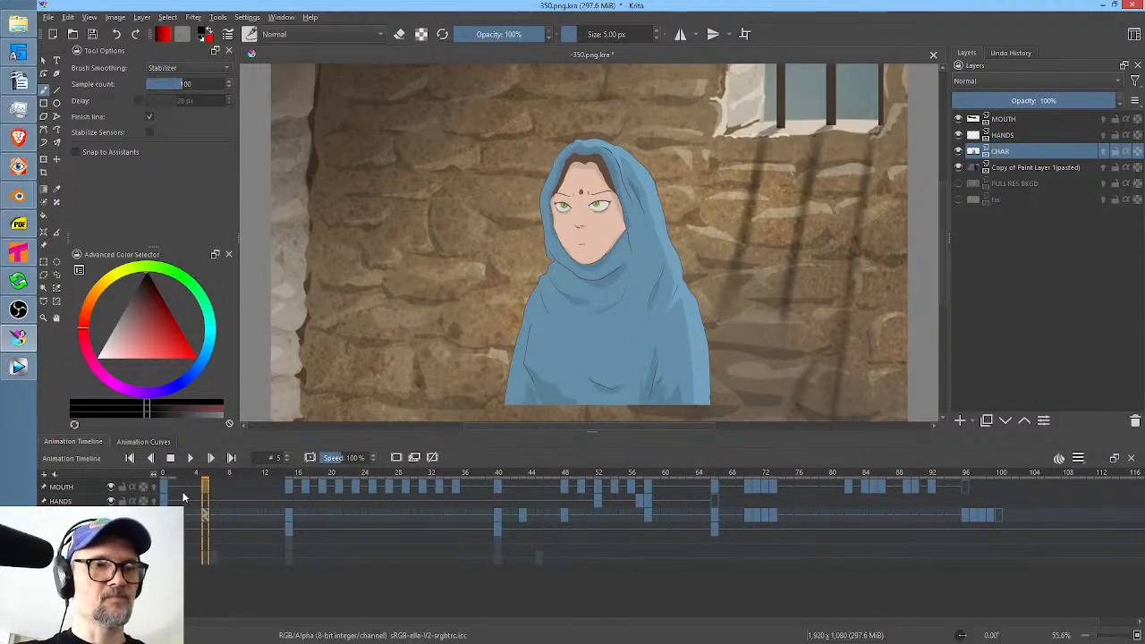
pyautogui.click(167, 486)
pyautogui.press('space')
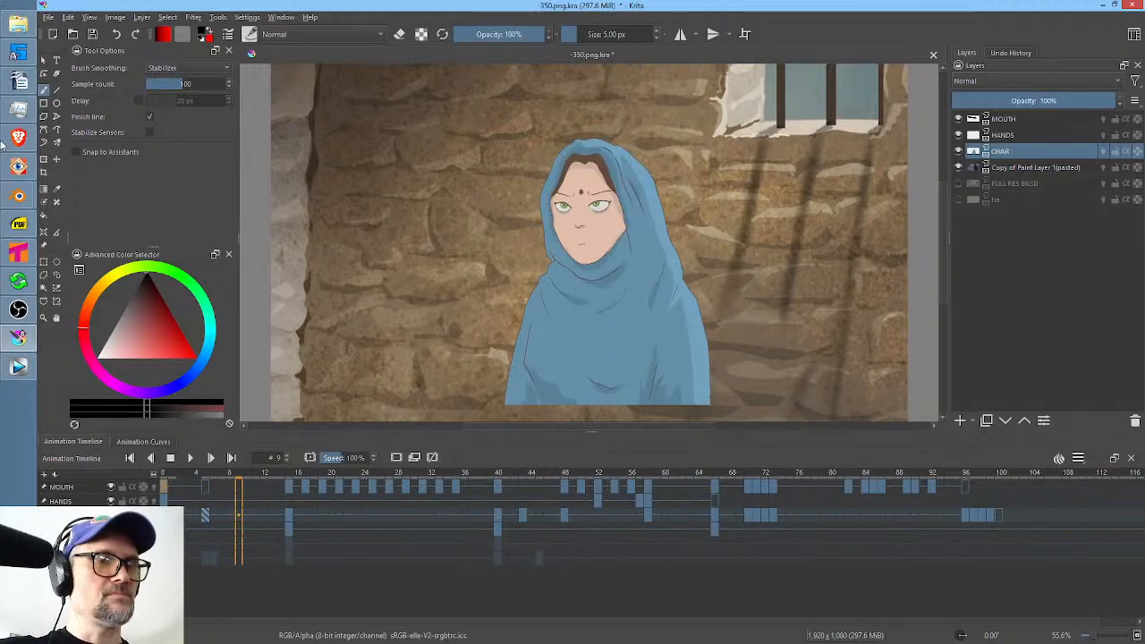
# Switch to Tahoma2D and review the save location in scene 350's output settings.
pyautogui.click(19, 254)
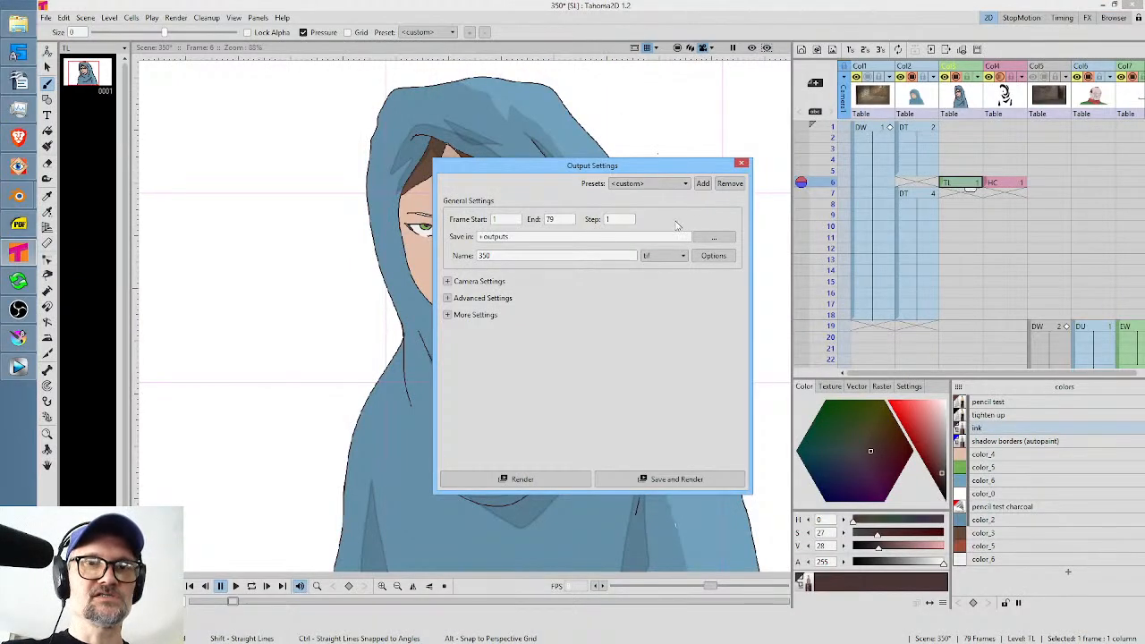
pyautogui.doubleClick(524, 236)
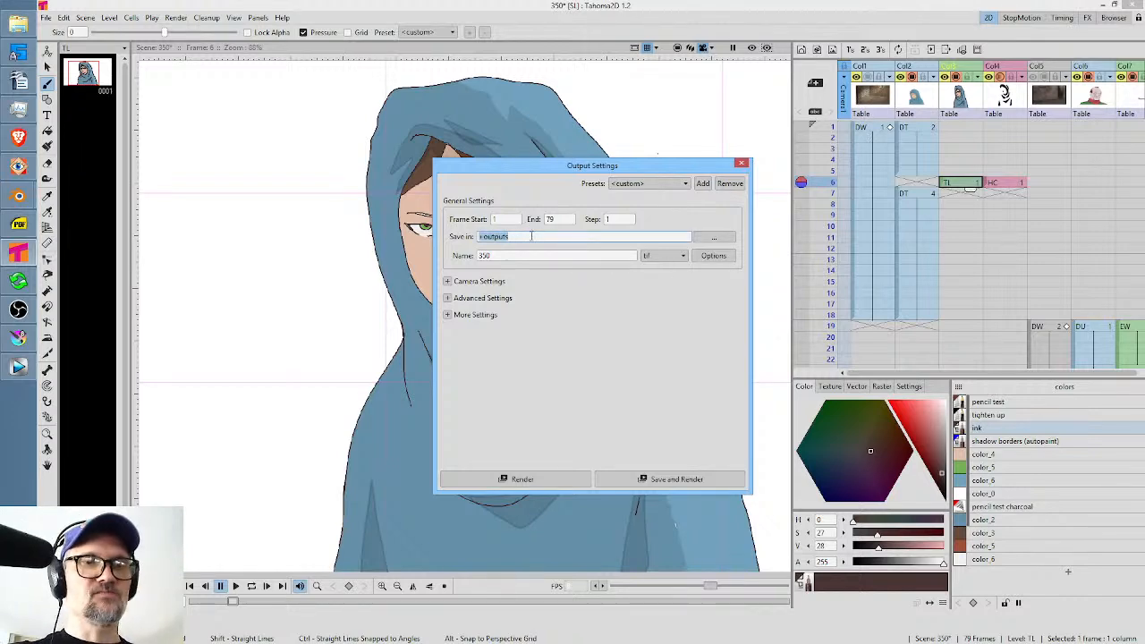
pyautogui.press('Escape')
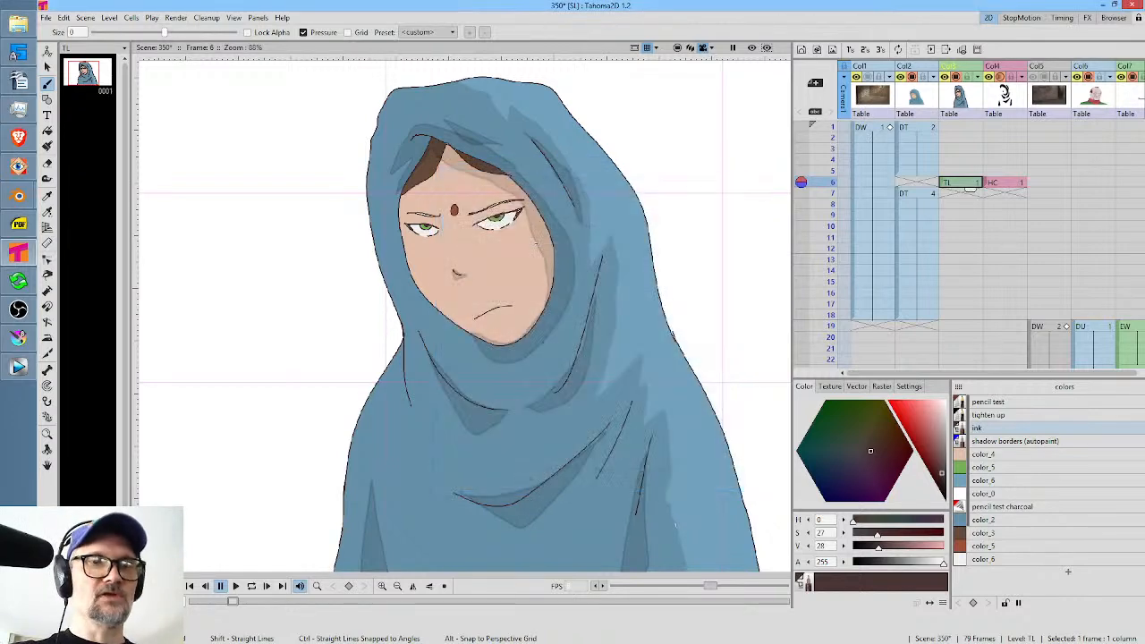
# Save everything in scene 350 and start a new scene in Tahoma2D.
pyautogui.click(45, 17)
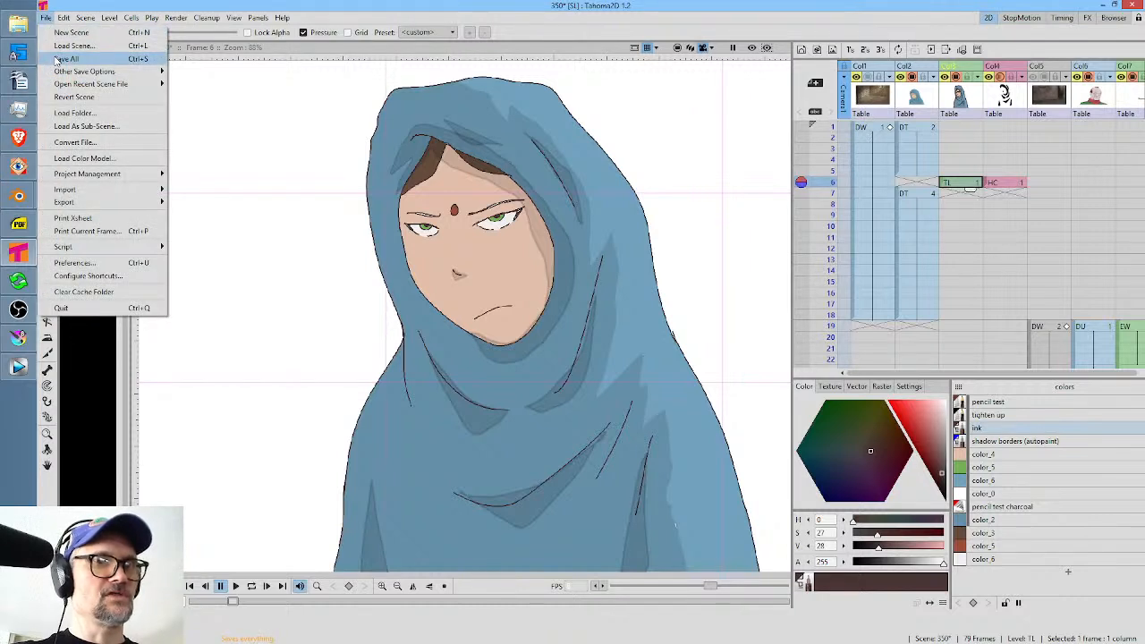
pyautogui.click(56, 59)
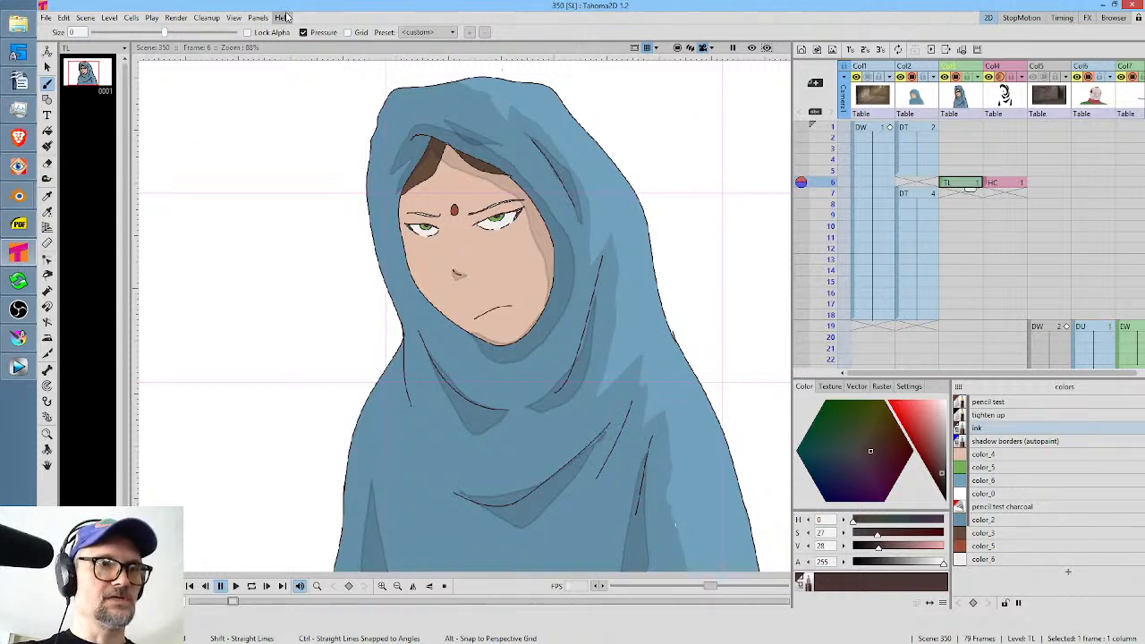
pyautogui.click(45, 17)
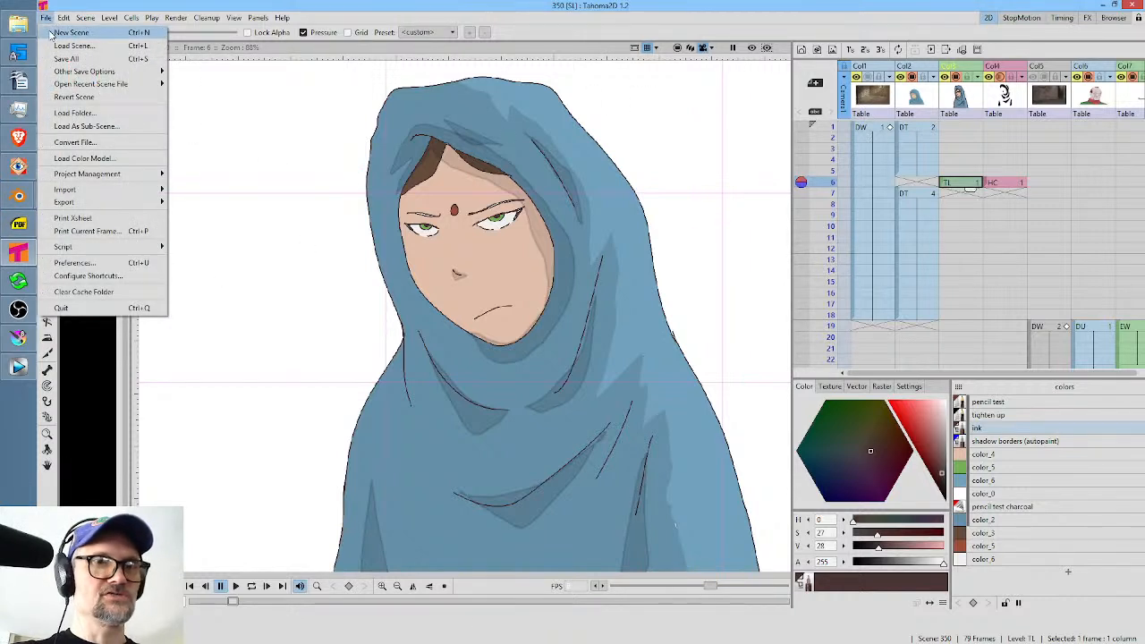
pyautogui.click(51, 36)
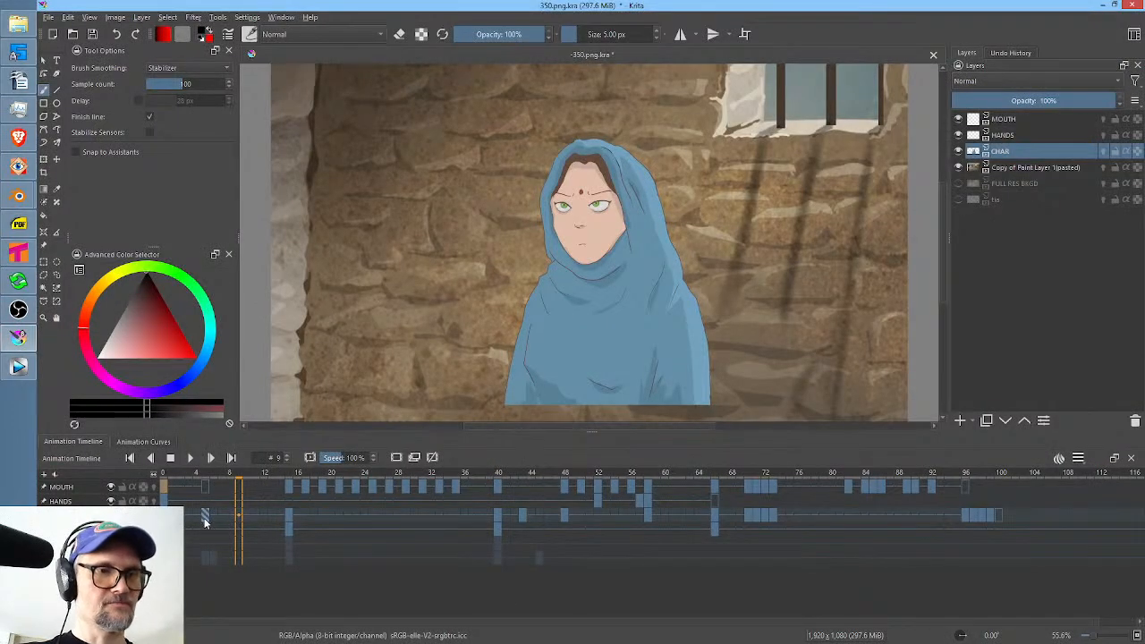
# Render the Krita animation as a PNG image sequence to the scenes/350/RENDER folder, using the scene number as the base name.
pyautogui.hotkey('ctrl', 'shift', 'r')
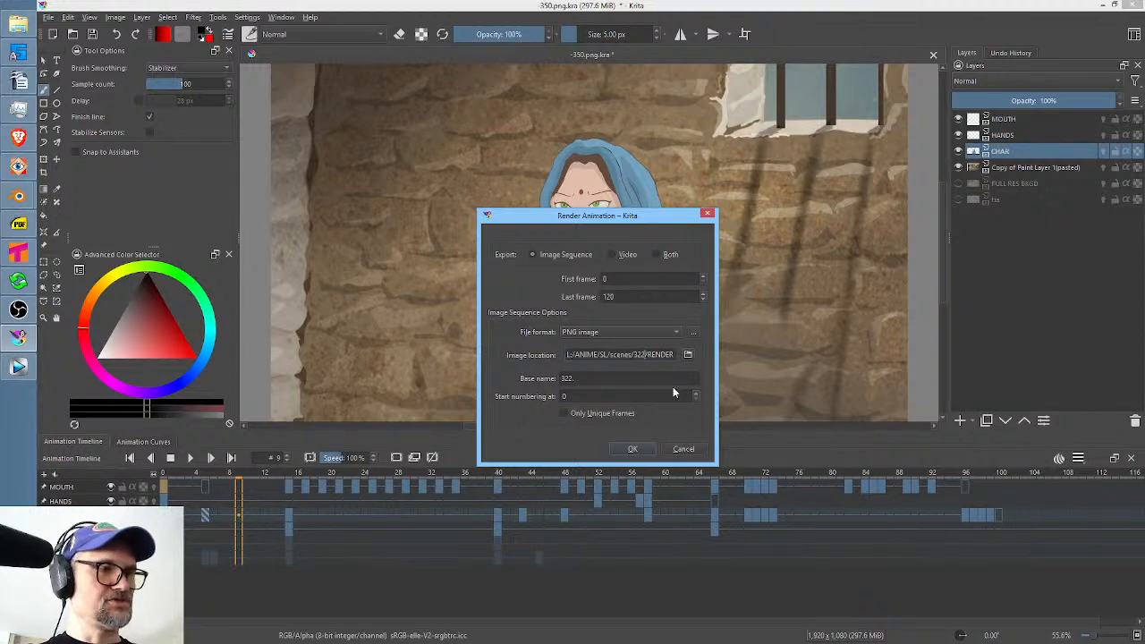
pyautogui.write('50')
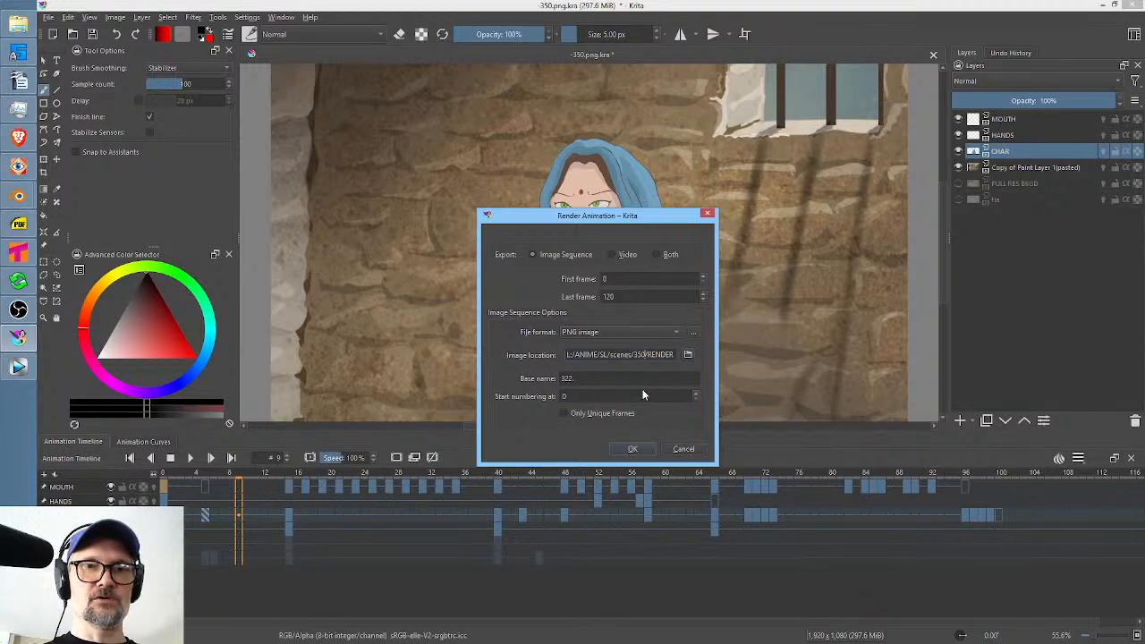
pyautogui.moveTo(585, 379); pyautogui.dragTo(467, 373)
pyautogui.write('305')
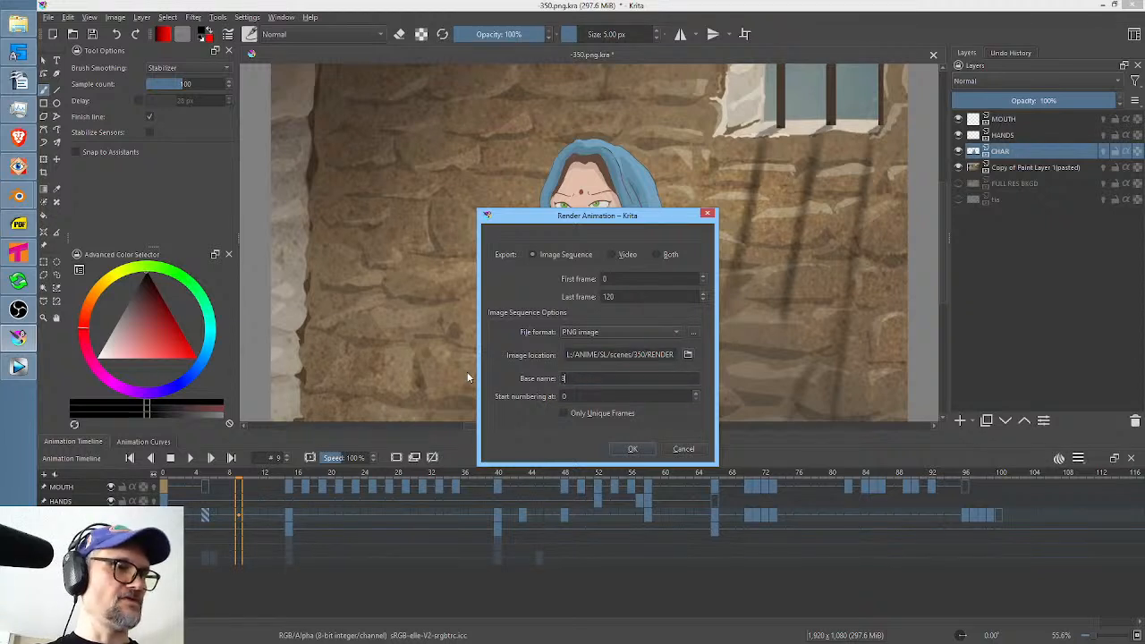
pyautogui.click(626, 447)
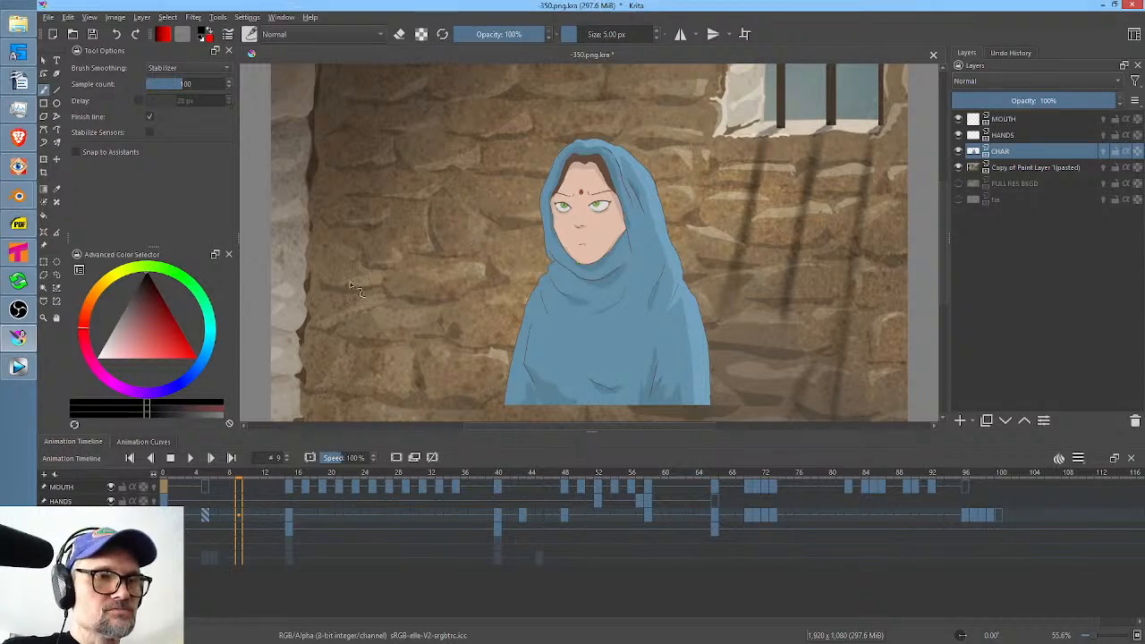
# Switch to Vegas Pro, open Pan/Crop for the scene 350 clip and play a selected range to review the rendered shot.
pyautogui.click(18, 366)
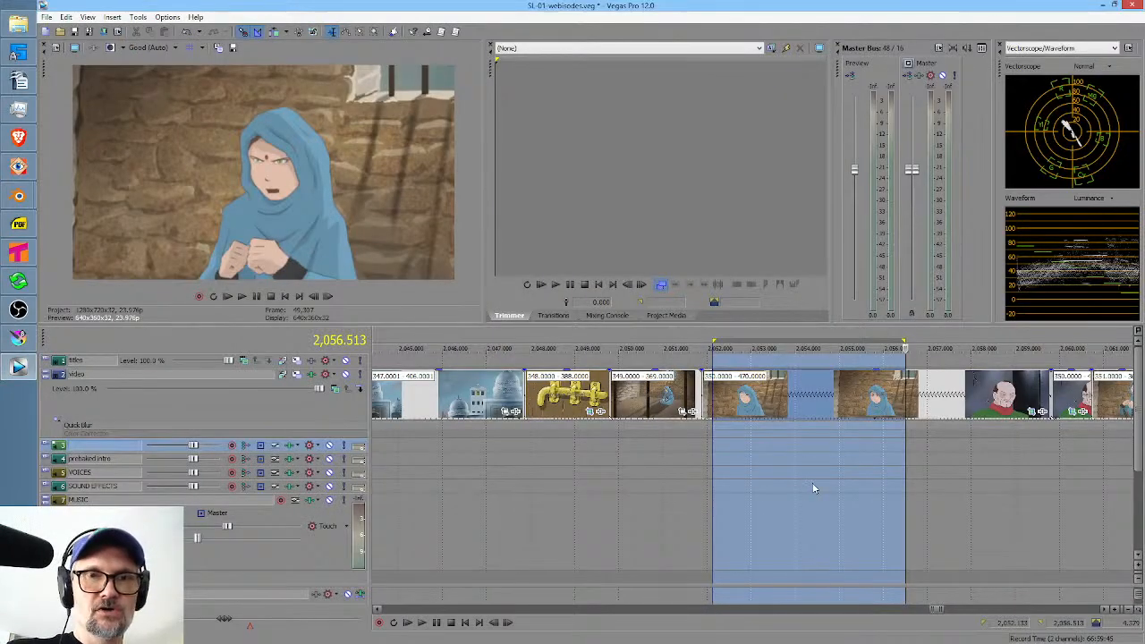
pyautogui.click(717, 460)
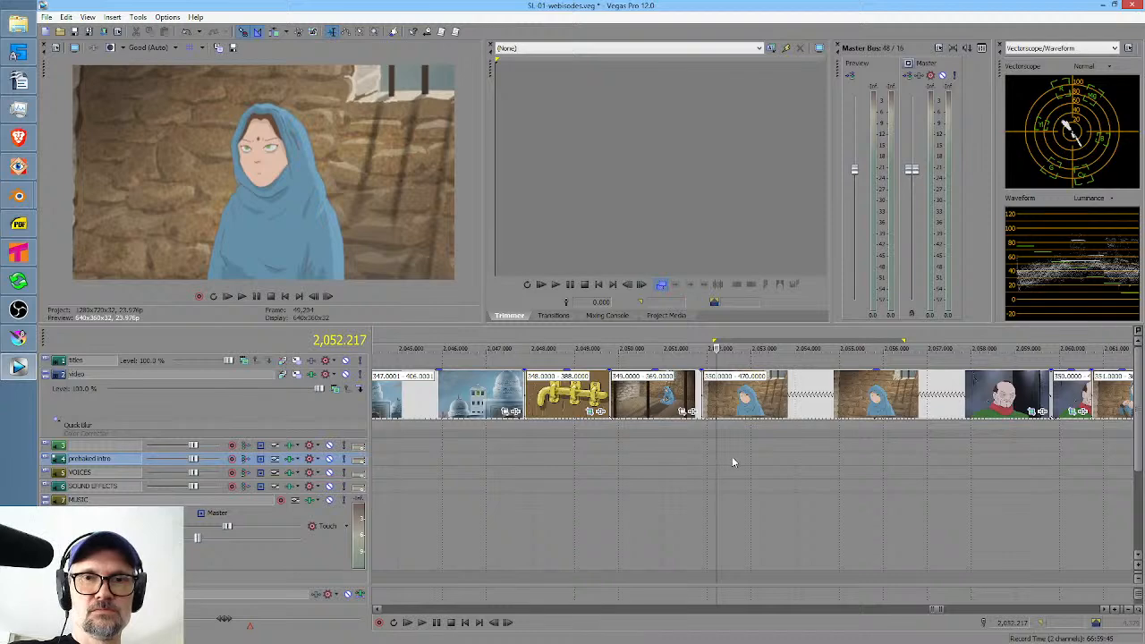
pyautogui.moveTo(732, 458); pyautogui.dragTo(907, 456)
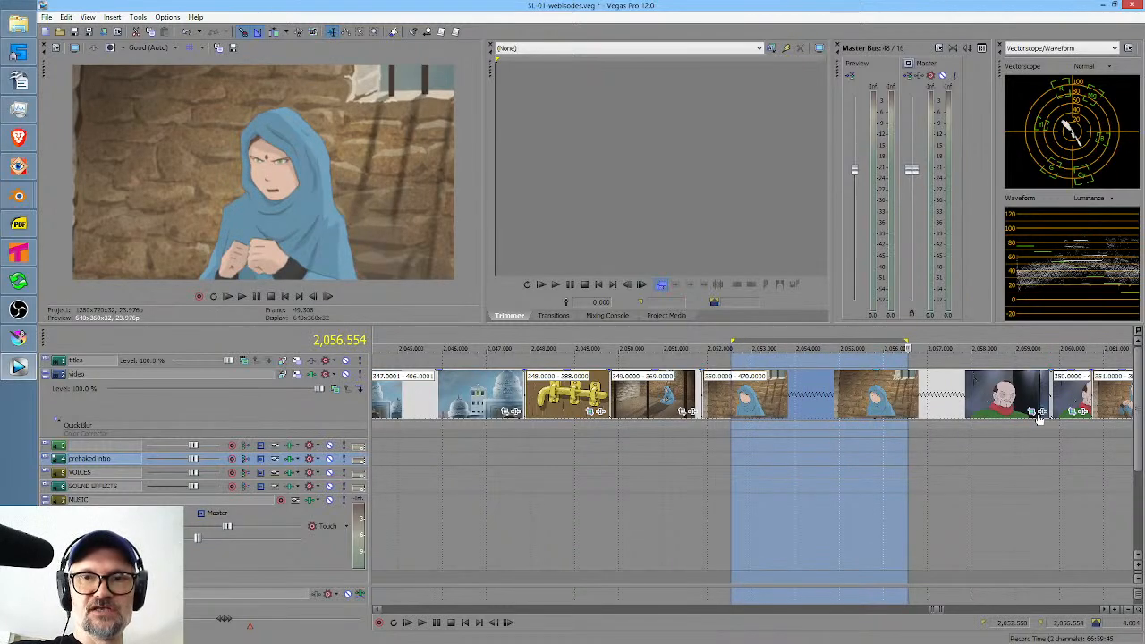
pyautogui.click(1036, 412)
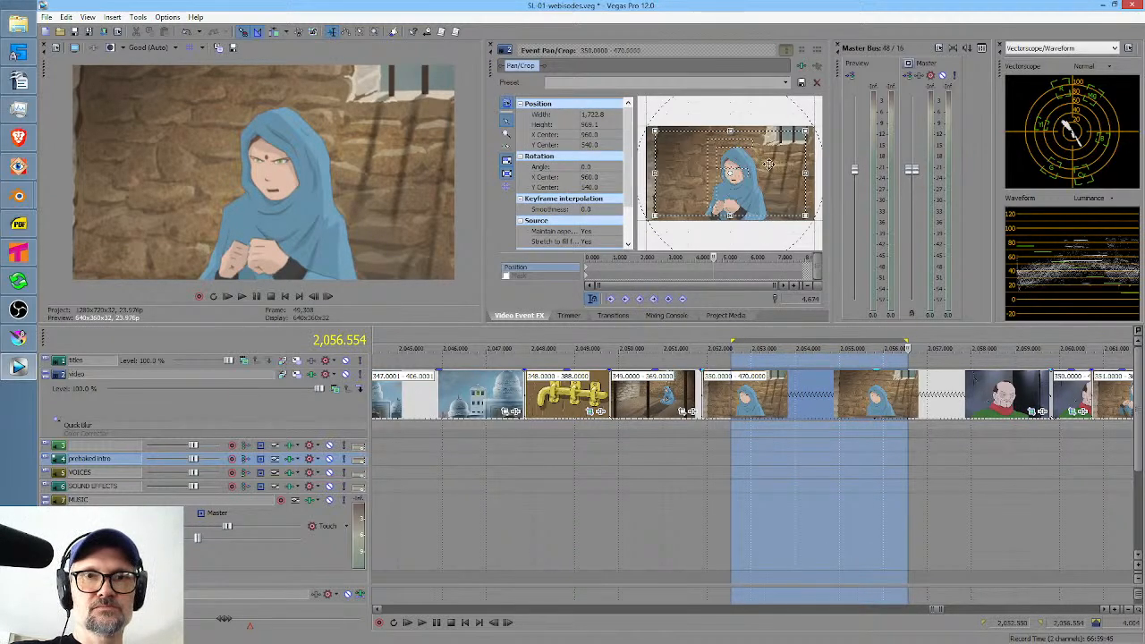
pyautogui.moveTo(709, 469); pyautogui.dragTo(811, 461)
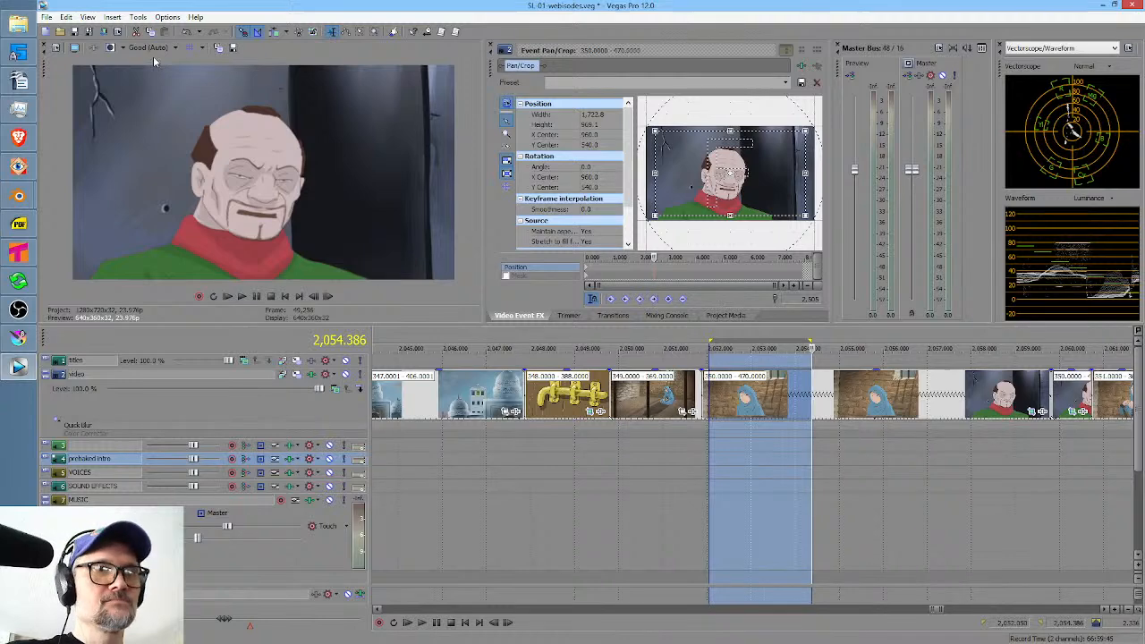
# Switch to Krita and duplicate the first CHAR drawing into a keyframe on frame 4.
pyautogui.click(20, 336)
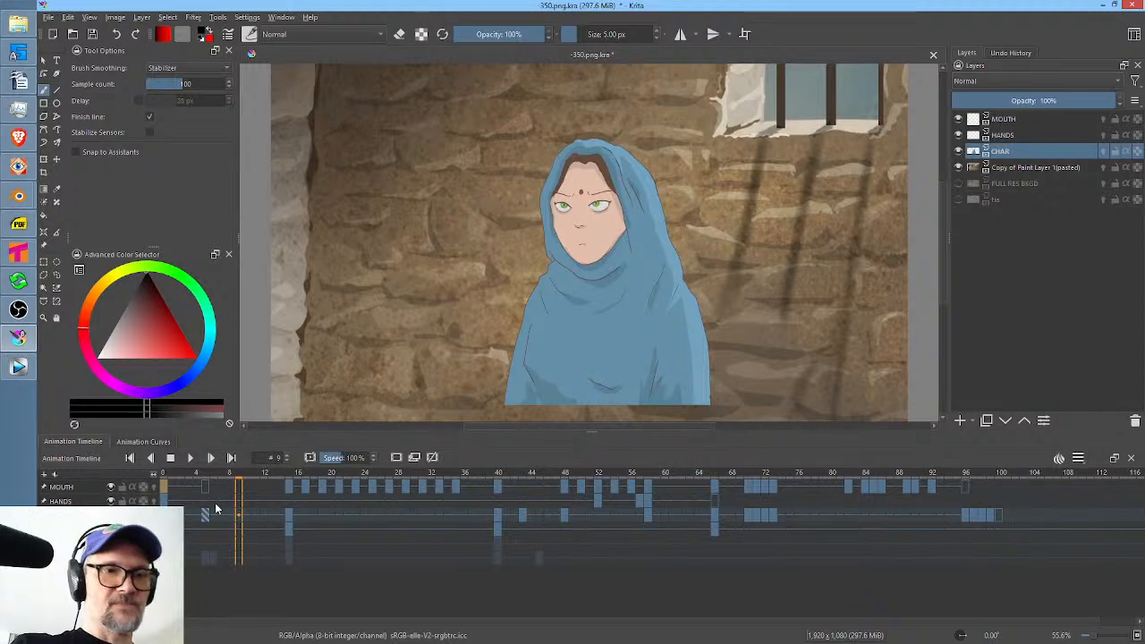
pyautogui.moveTo(224, 474)
pyautogui.mouseDown()
pyautogui.moveTo(187, 475)
pyautogui.moveTo(205, 483)
pyautogui.mouseUp()
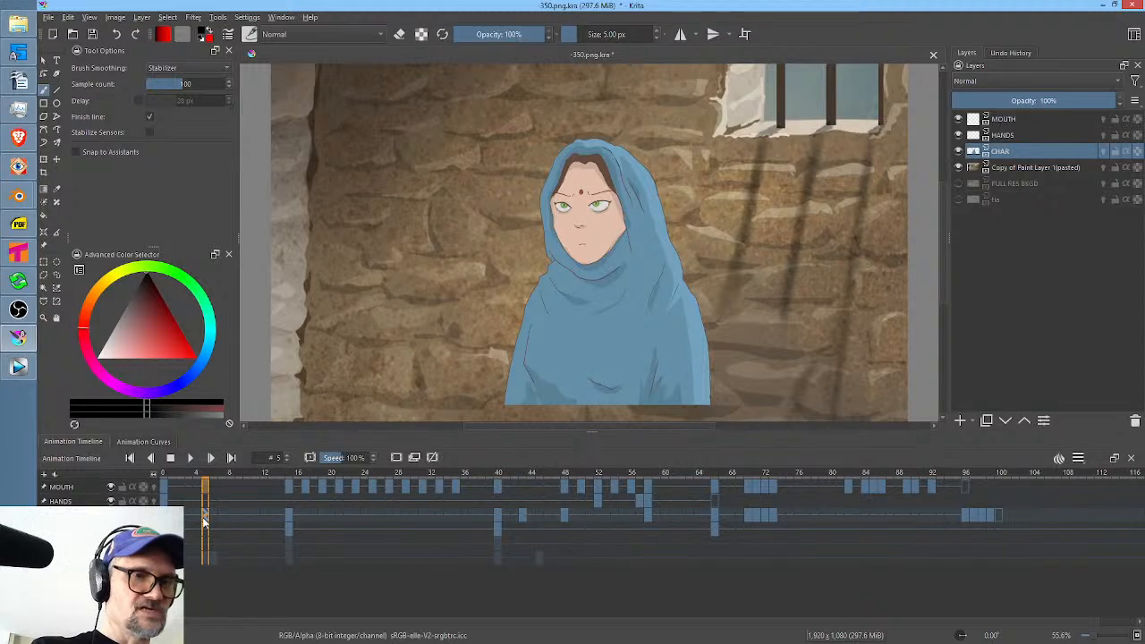
pyautogui.click(199, 519)
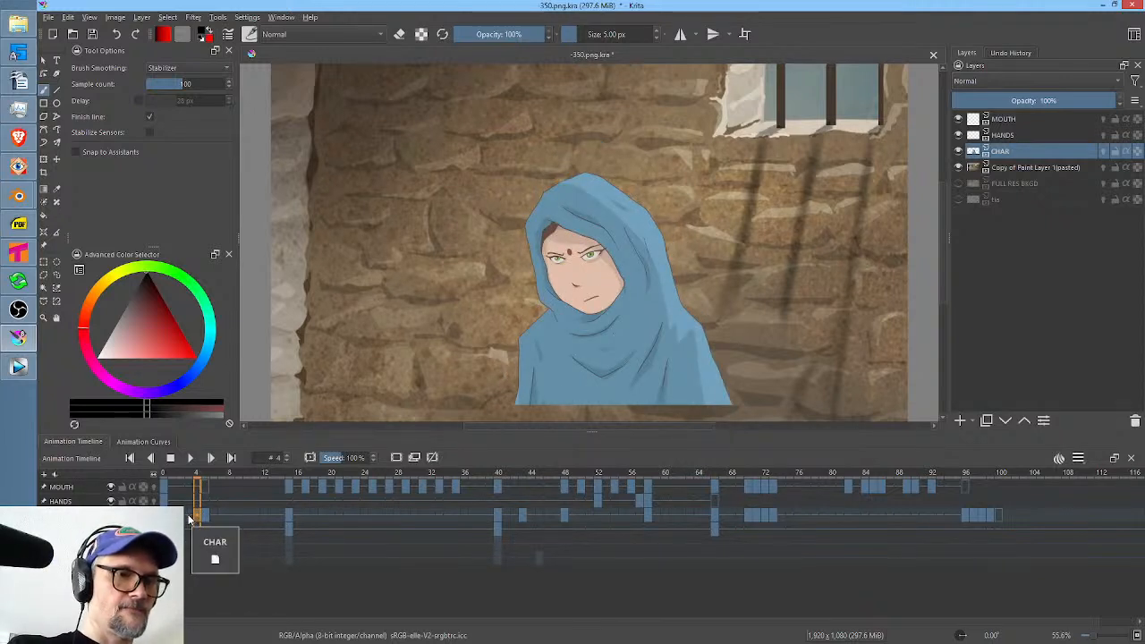
pyautogui.click(189, 518)
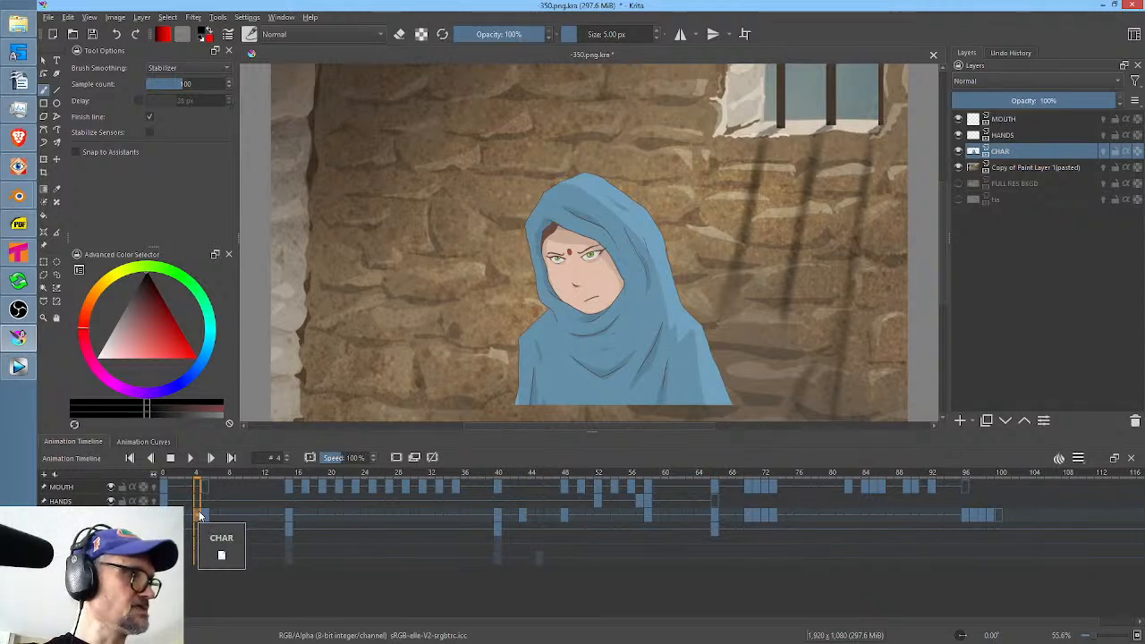
# Liquify the CHAR drawing on frame 4 with brush sizes of about 526 and 318, raising the head and nudging the chin upward.
pyautogui.hotkey('ctrl', 't')
pyautogui.rightClick(681, 246)
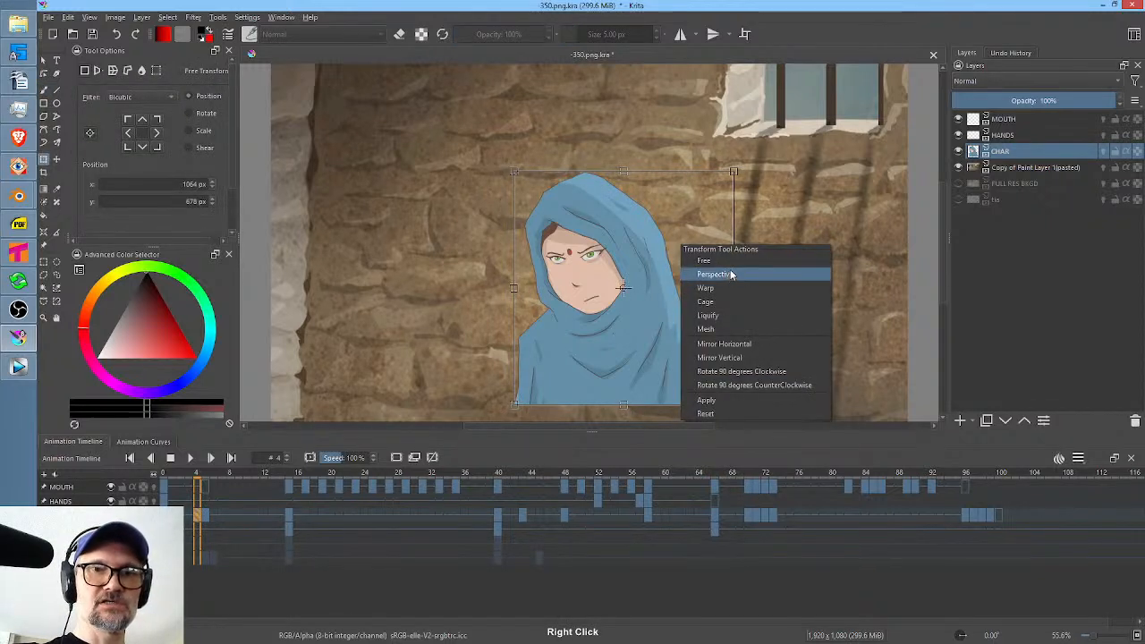
pyautogui.click(707, 316)
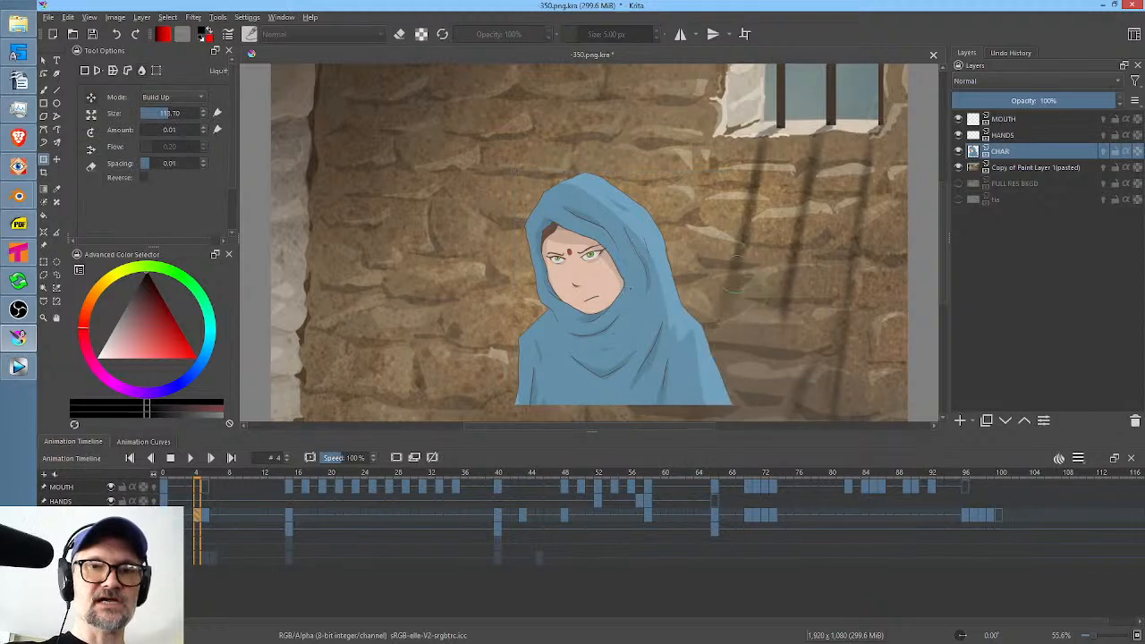
pyautogui.moveTo(600, 288)
pyautogui.keyDown('shift'); pyautogui.mouseDown()
pyautogui.moveTo(773, 182)
pyautogui.moveTo(733, 197)
pyautogui.mouseUp(); pyautogui.keyUp('shift')
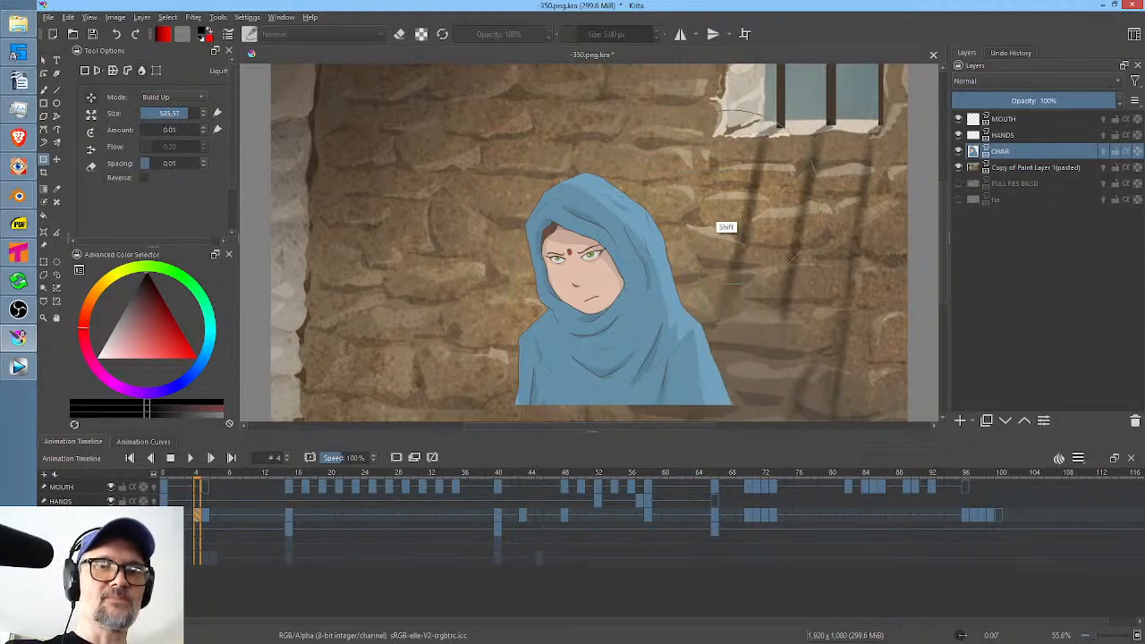
pyautogui.moveTo(588, 216); pyautogui.dragTo(604, 199)
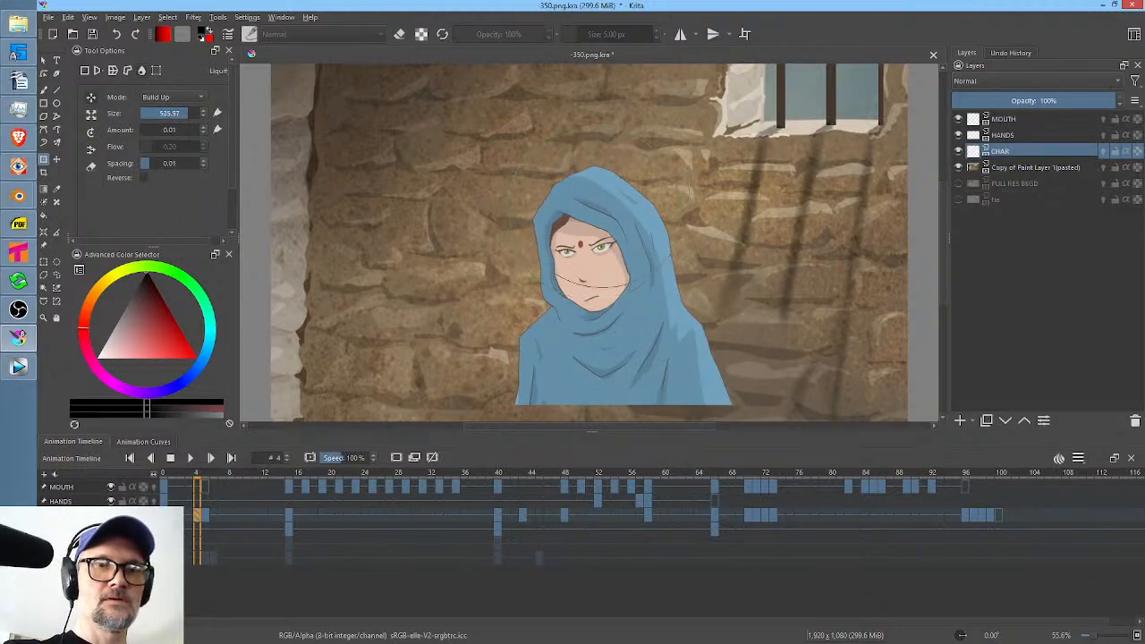
pyautogui.keyDown('shift'); pyautogui.moveTo(617, 333); pyautogui.dragTo(547, 379); pyautogui.keyUp('shift')
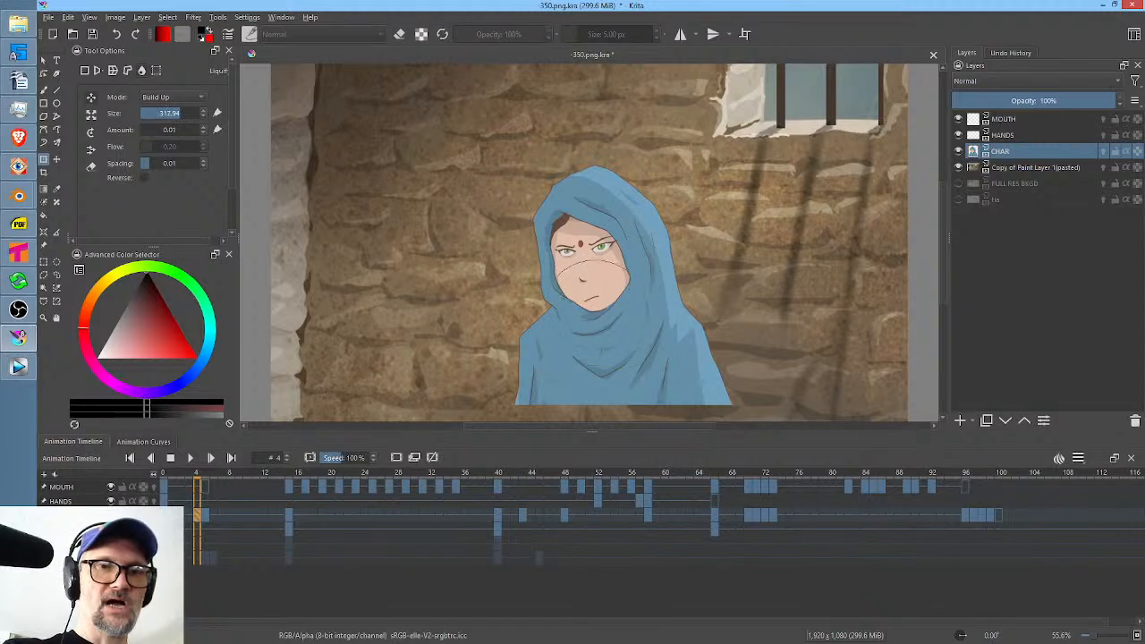
pyautogui.moveTo(588, 317); pyautogui.dragTo(589, 311)
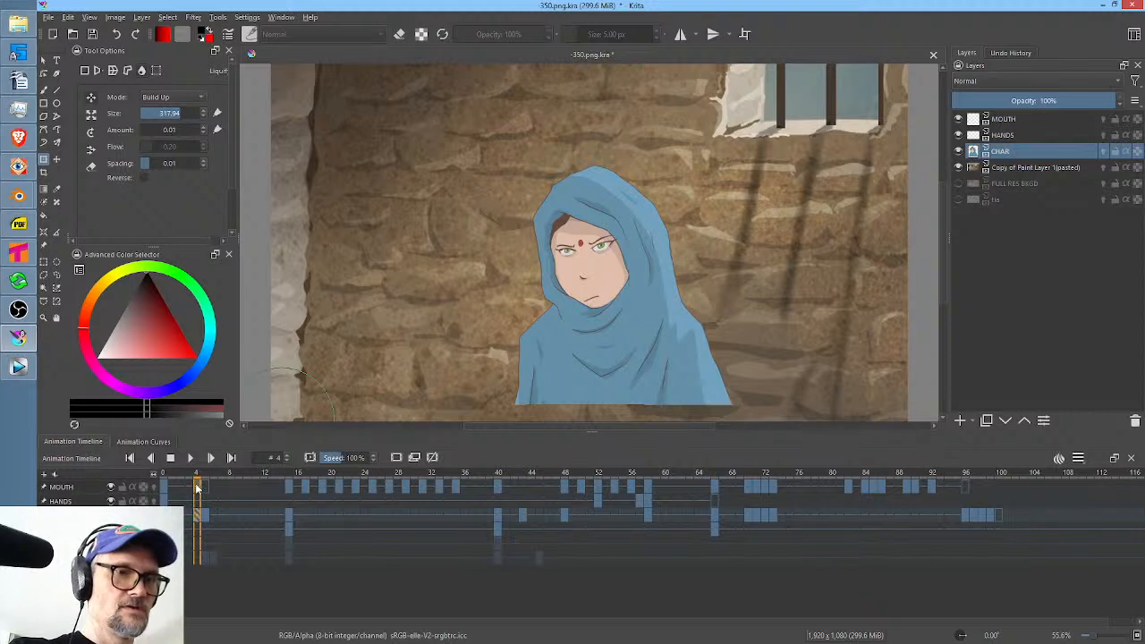
pyautogui.moveTo(591, 313)
pyautogui.mouseDown()
pyautogui.moveTo(580, 314)
pyautogui.moveTo(591, 311)
pyautogui.mouseUp()
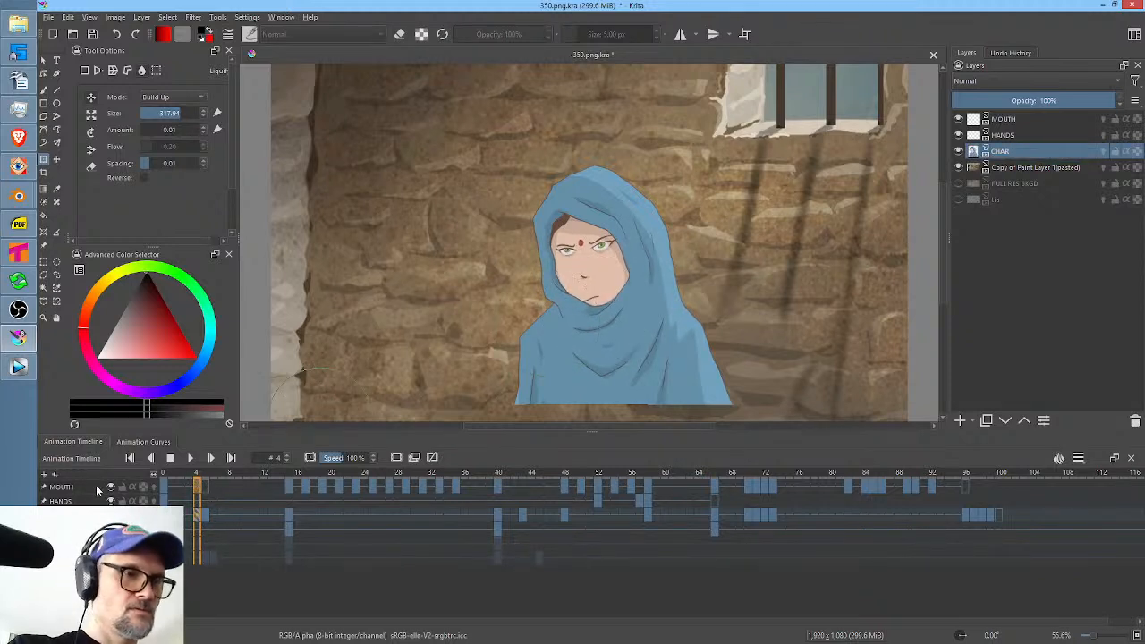
# Select the MOUTH layer and liquify the mouth on frame 4 to line up with the reshaped face.
pyautogui.press('pageup')
pyautogui.press('pageup')
pyautogui.moveTo(601, 305); pyautogui.dragTo(594, 313)
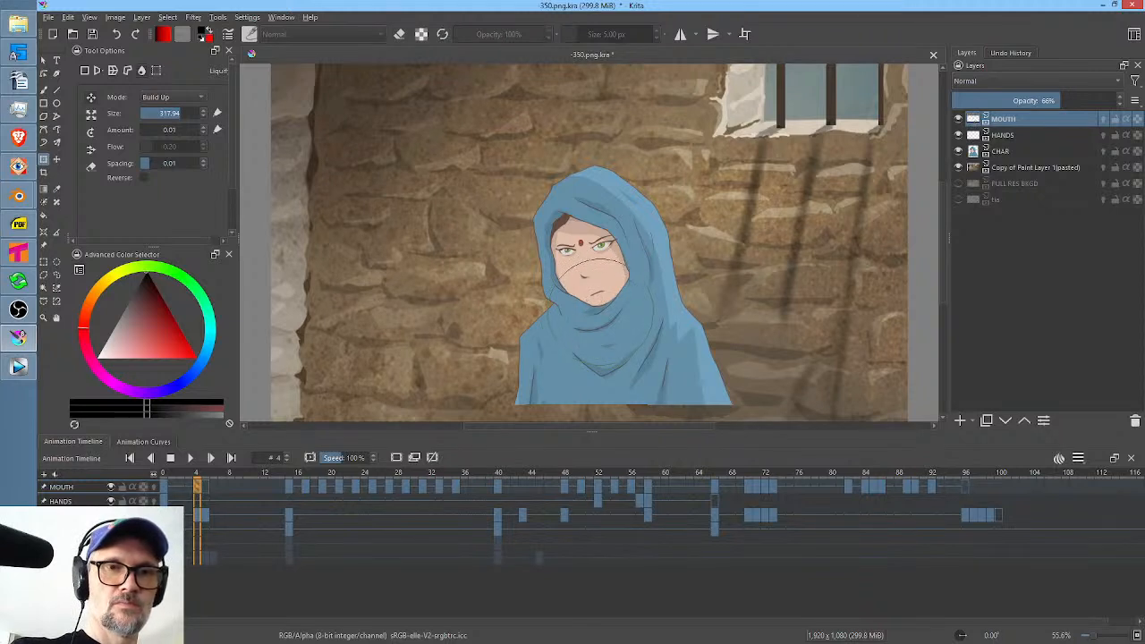
# Select frames 0 to 9 on the timeline and loop them to check the new in-between.
pyautogui.click(163, 486)
pyautogui.moveTo(242, 485); pyautogui.dragTo(164, 487)
pyautogui.press('space')
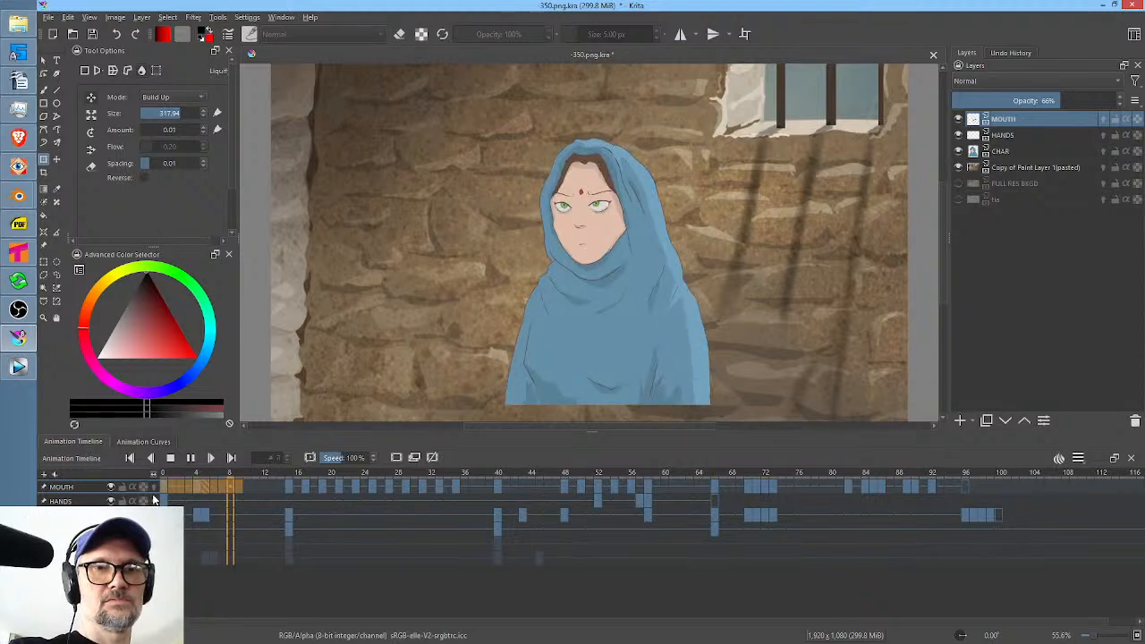
pyautogui.press('space')
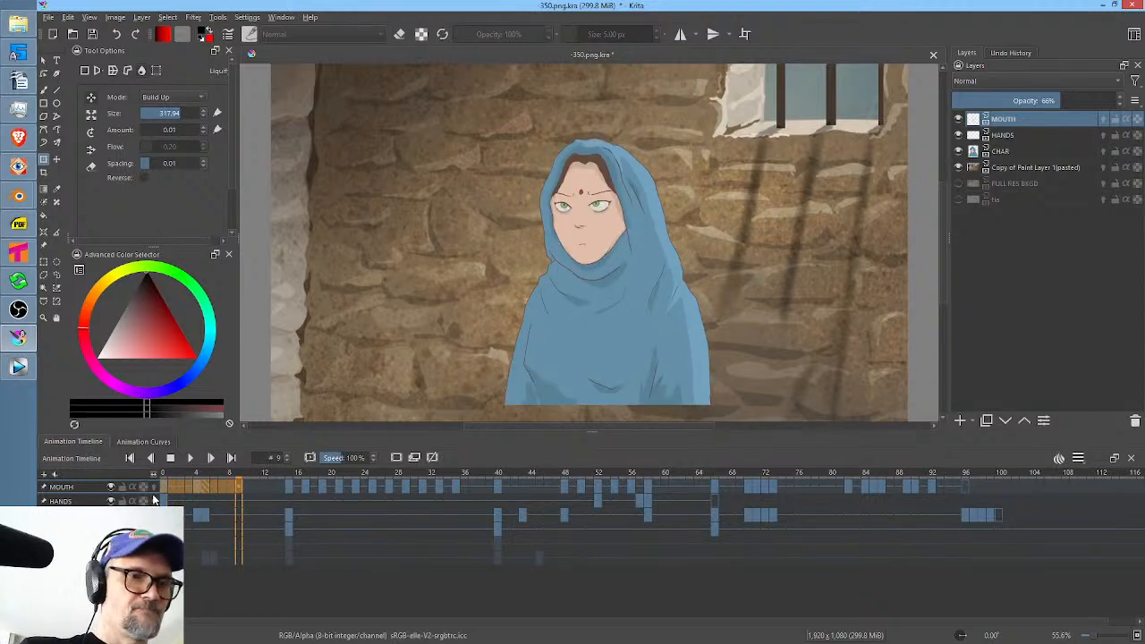
# Move the in-between keyframes from frame 4 to frame 3 and copy the frame 5 drawings into frame 4.
pyautogui.click(197, 486)
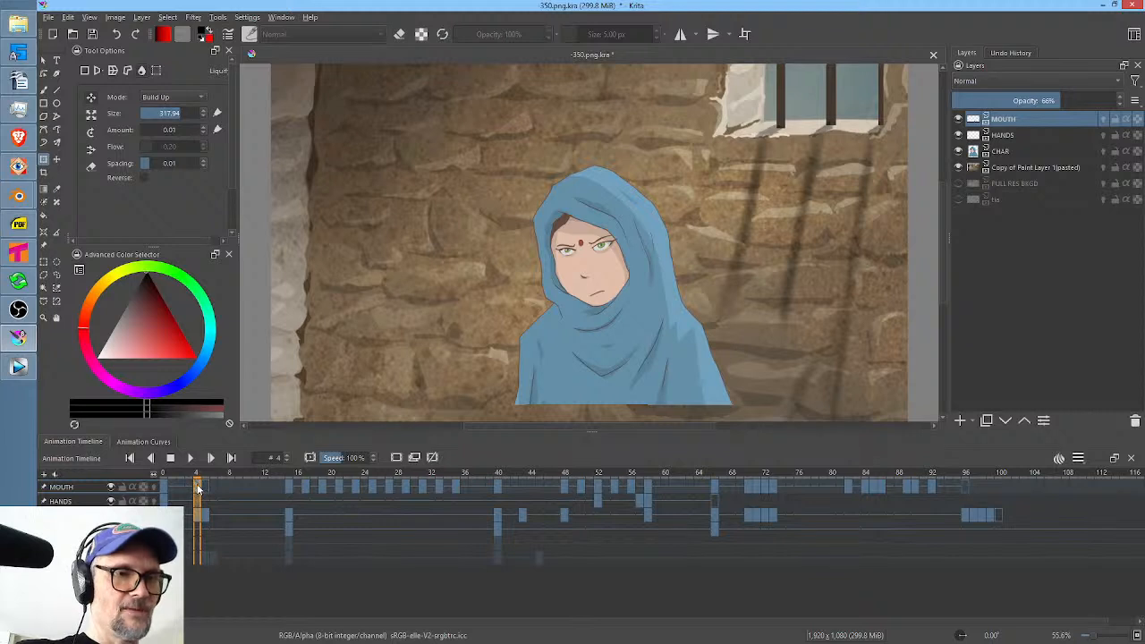
pyautogui.click(192, 489)
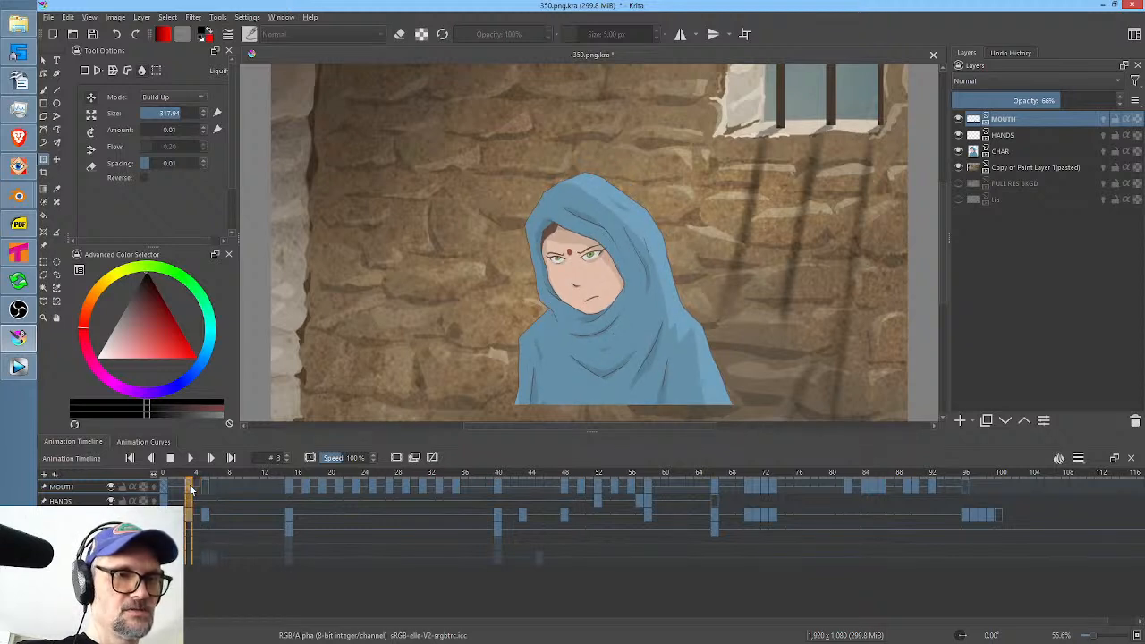
pyautogui.click(200, 488)
pyautogui.click(205, 489)
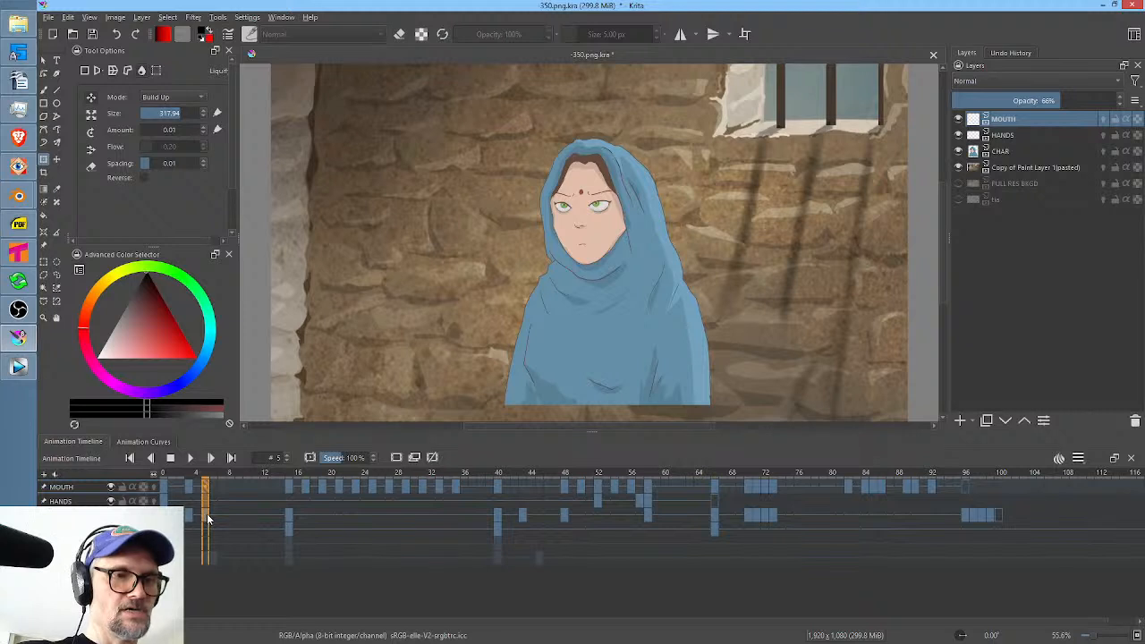
pyautogui.moveTo(208, 519); pyautogui.dragTo(199, 519)
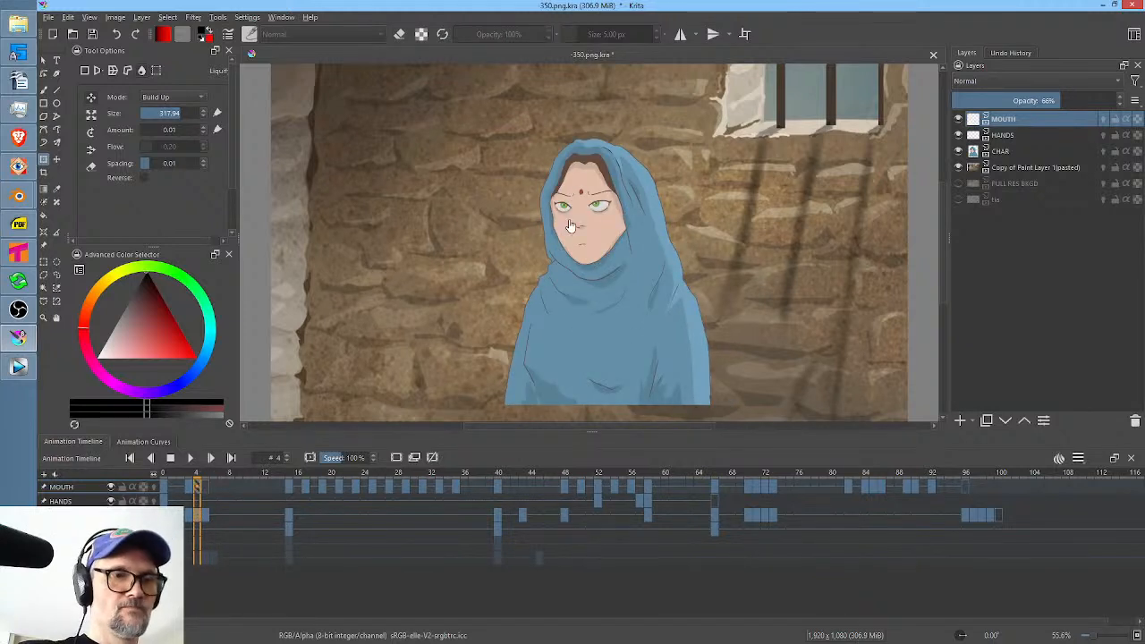
# Liquify the CHAR drawing on frame 4 with brush sizes of about 994 and 286, moving the head down and left and refining the face.
pyautogui.click(198, 516)
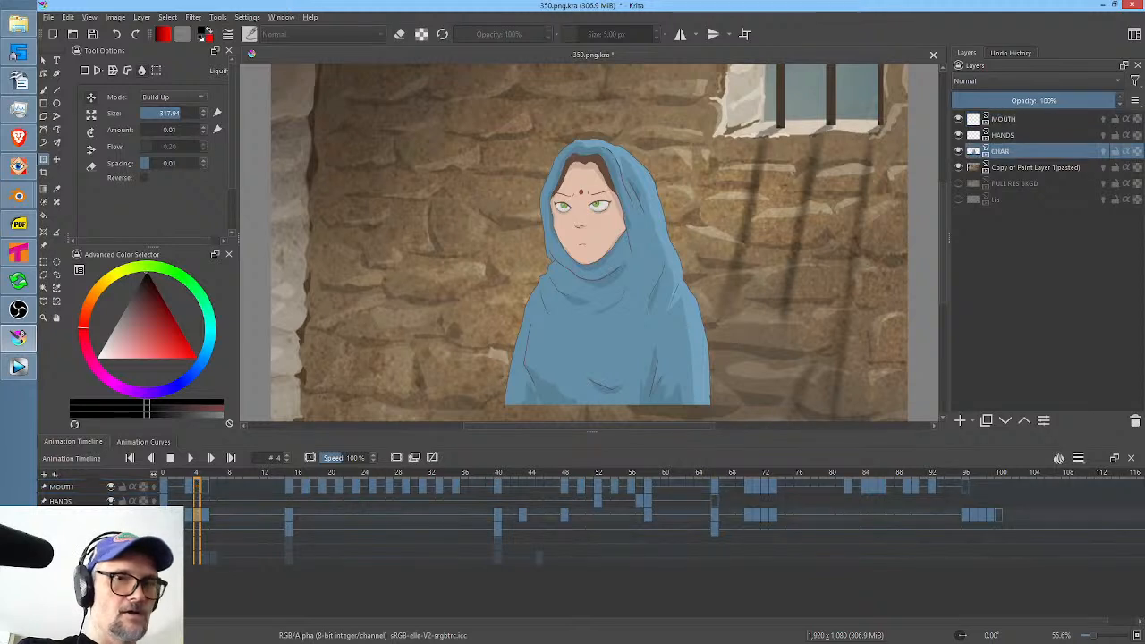
pyautogui.click(587, 195)
pyautogui.moveTo(572, 224); pyautogui.dragTo(787, 202)
pyautogui.moveTo(638, 168); pyautogui.dragTo(625, 177)
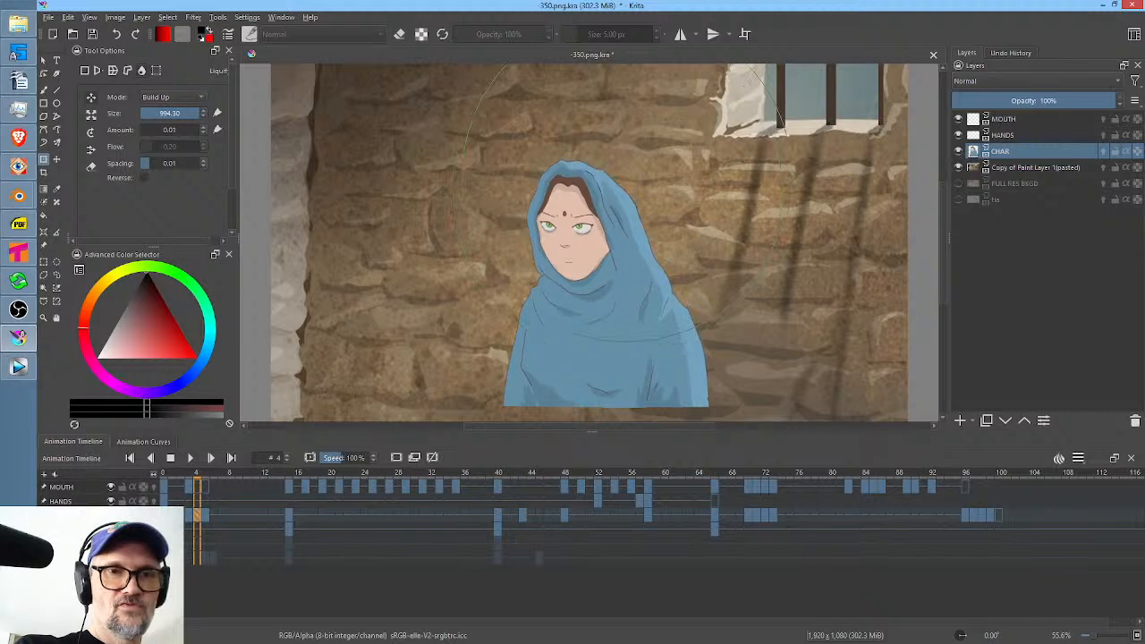
pyautogui.moveTo(718, 198)
pyautogui.mouseDown()
pyautogui.moveTo(559, 250)
pyautogui.moveTo(483, 295)
pyautogui.mouseUp()
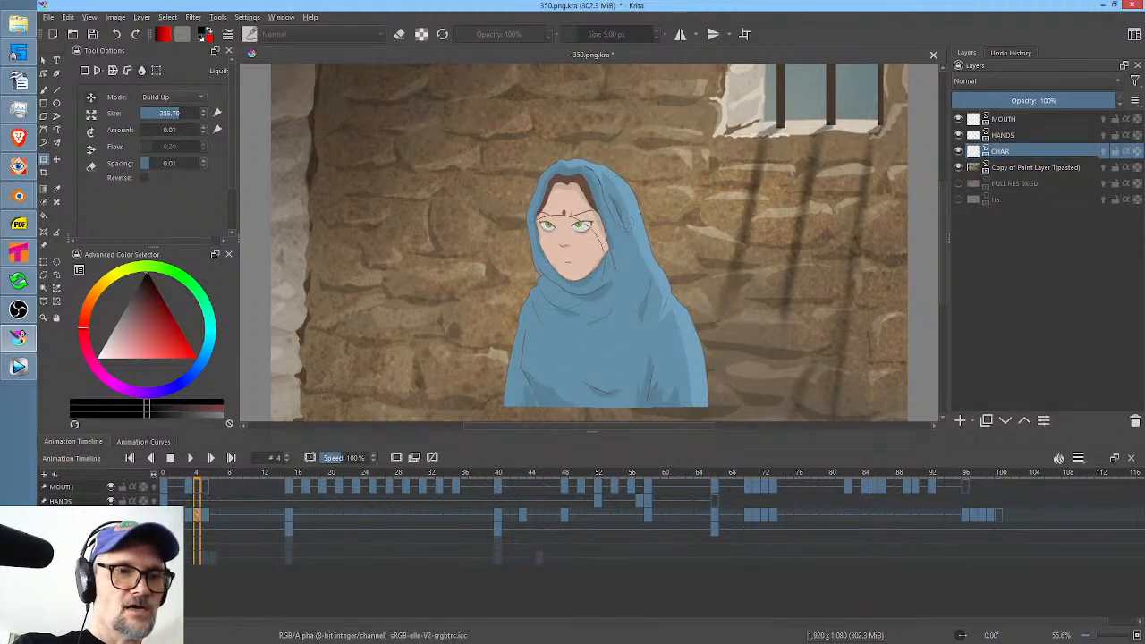
# Loop frames 0 to 8 and scrub to frame 3 to check the two in-betweens.
pyautogui.moveTo(230, 489); pyautogui.dragTo(161, 489)
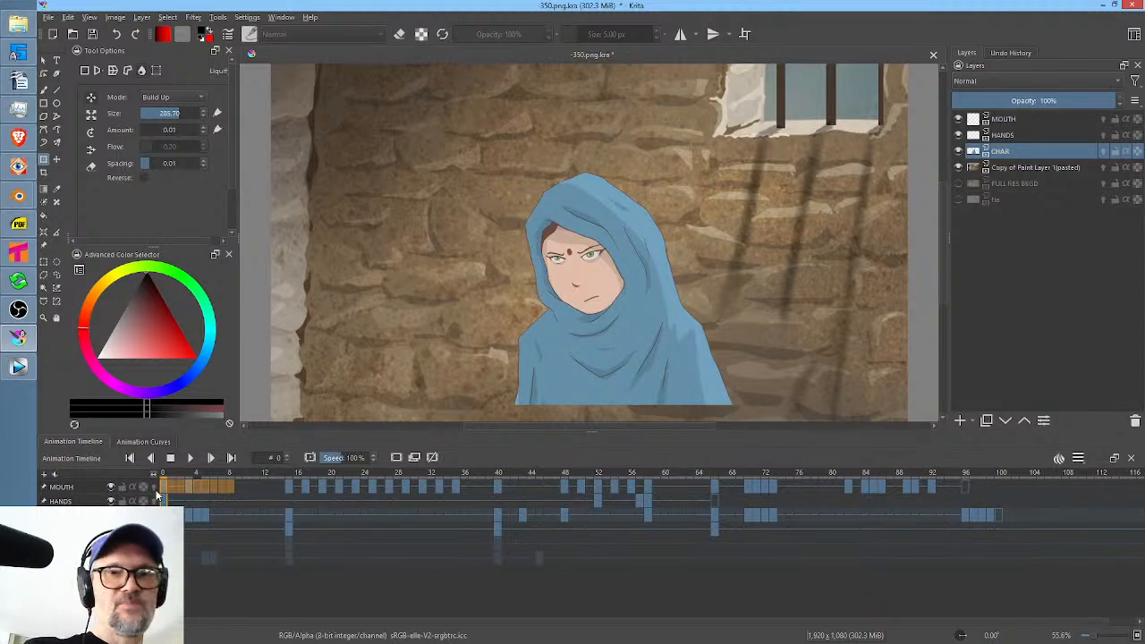
pyautogui.press('space')
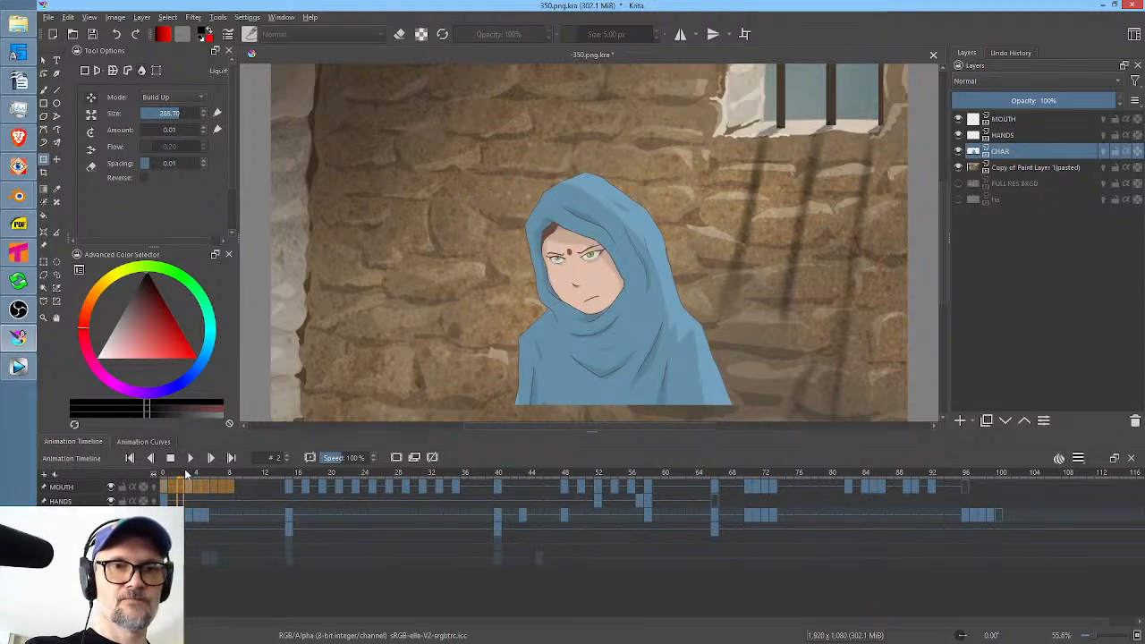
pyautogui.moveTo(184, 468); pyautogui.dragTo(186, 469)
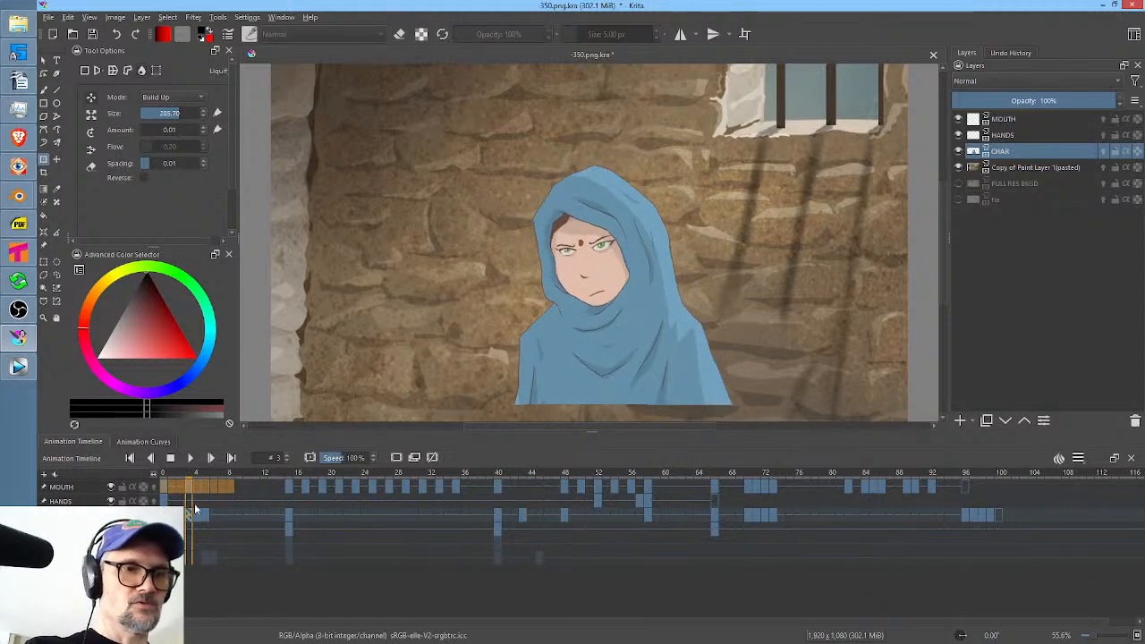
# Liquify the hood edge beside the chin on CHAR frame 3 with a brush size of about 147.
pyautogui.click(188, 515)
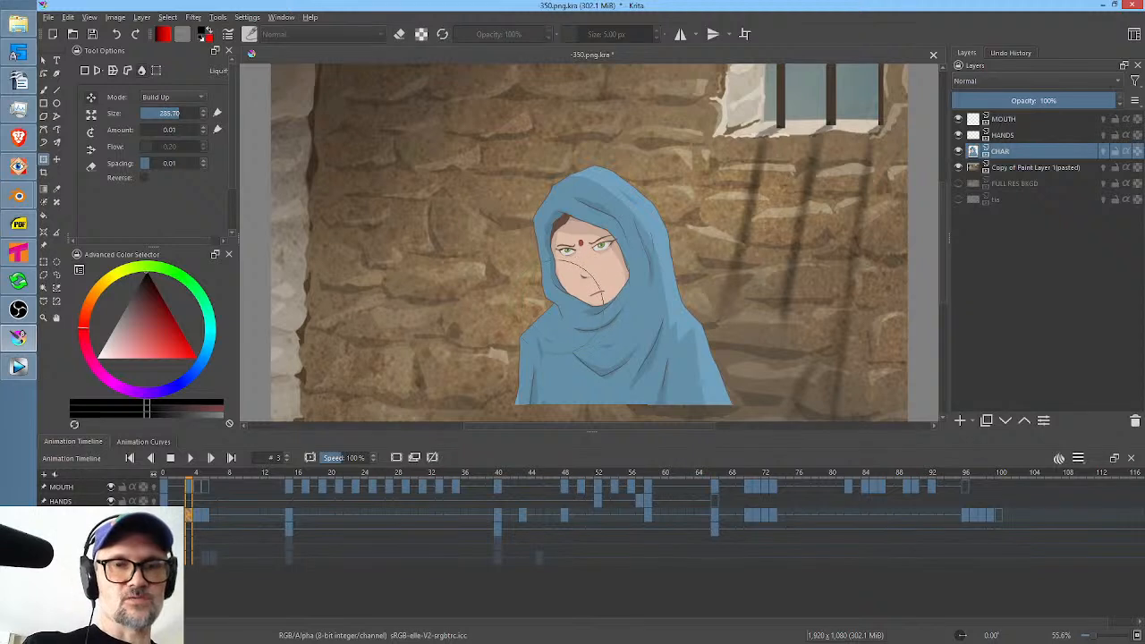
pyautogui.moveTo(559, 300); pyautogui.dragTo(513, 321)
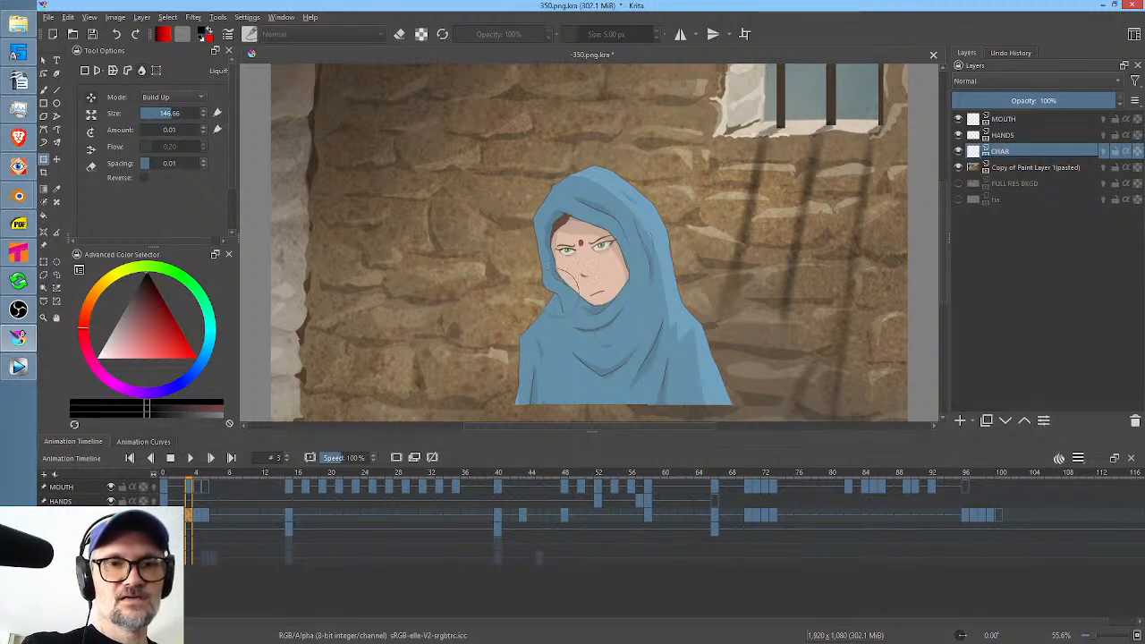
pyautogui.press('Return')
pyautogui.moveTo(555, 295); pyautogui.dragTo(568, 284)
pyautogui.press('Return')
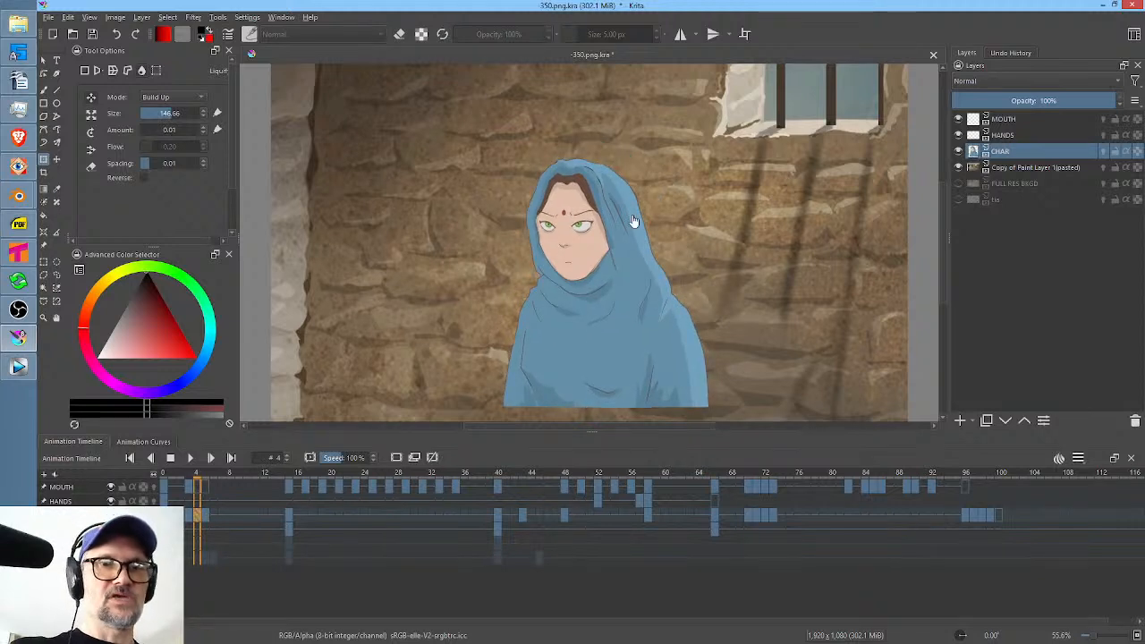
# Rotate and lower the head on CHAR frame 4 with Liquify, using the rotate mode and a brush size of about 744.
pyautogui.moveTo(577, 272); pyautogui.dragTo(706, 226)
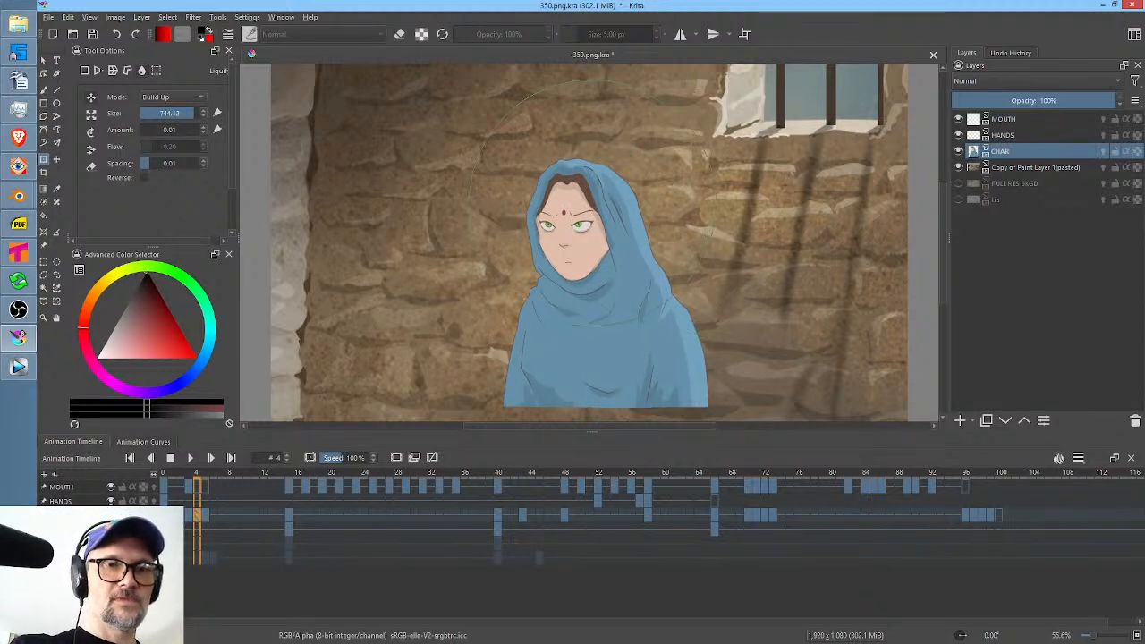
pyautogui.click(92, 133)
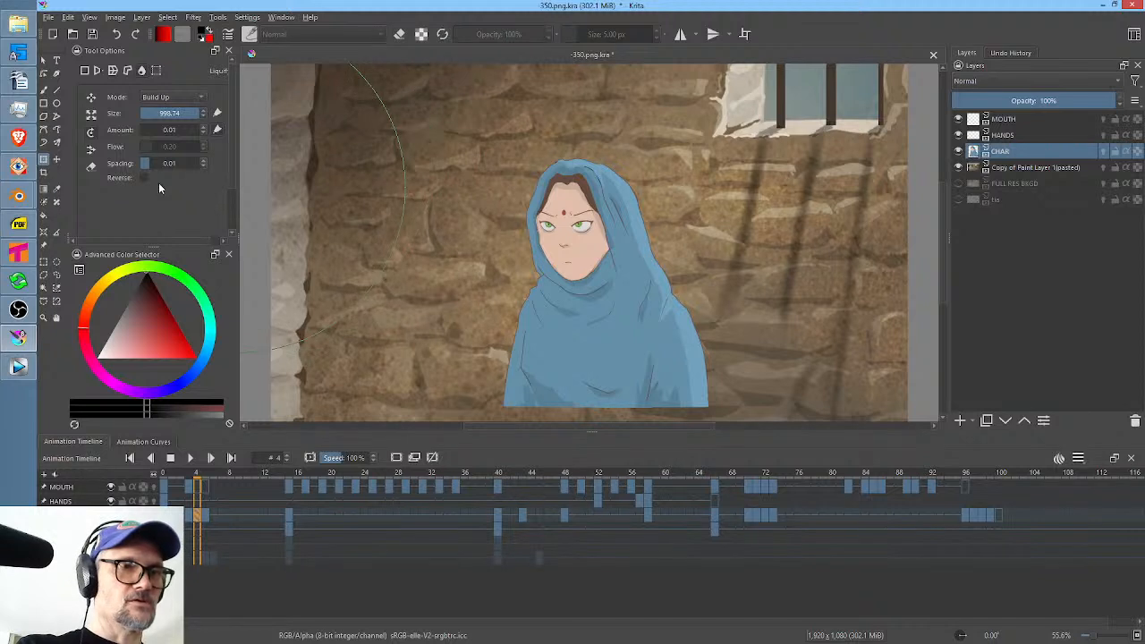
pyautogui.moveTo(581, 236)
pyautogui.mouseDown()
pyautogui.moveTo(577, 252)
pyautogui.moveTo(666, 255)
pyautogui.mouseUp()
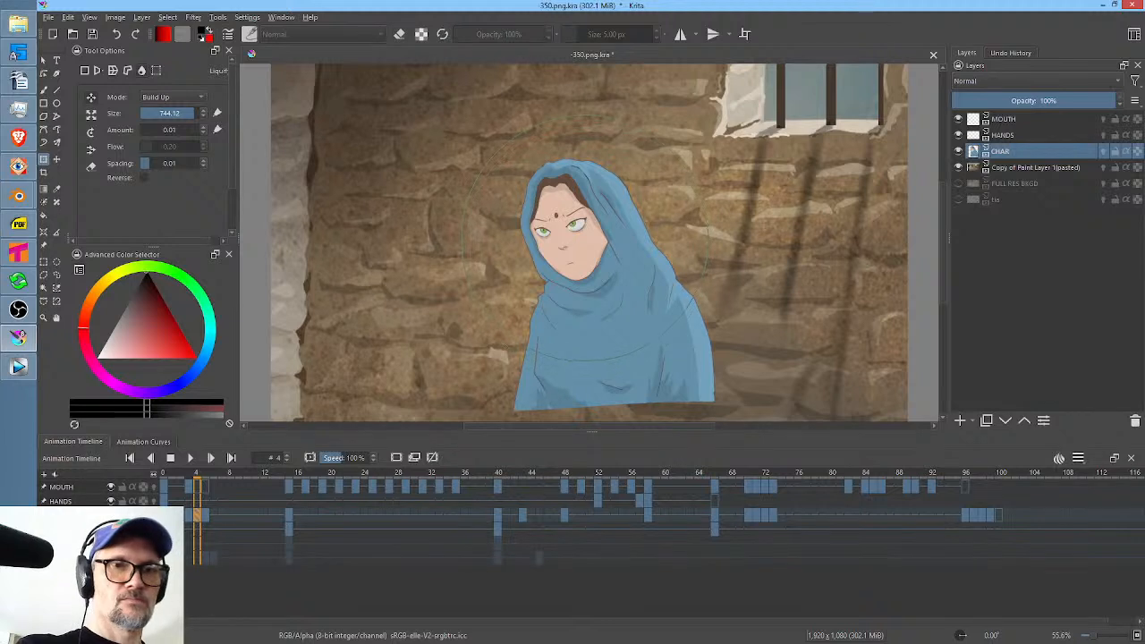
pyautogui.moveTo(592, 243)
pyautogui.mouseDown()
pyautogui.moveTo(614, 234)
pyautogui.moveTo(591, 251)
pyautogui.mouseUp()
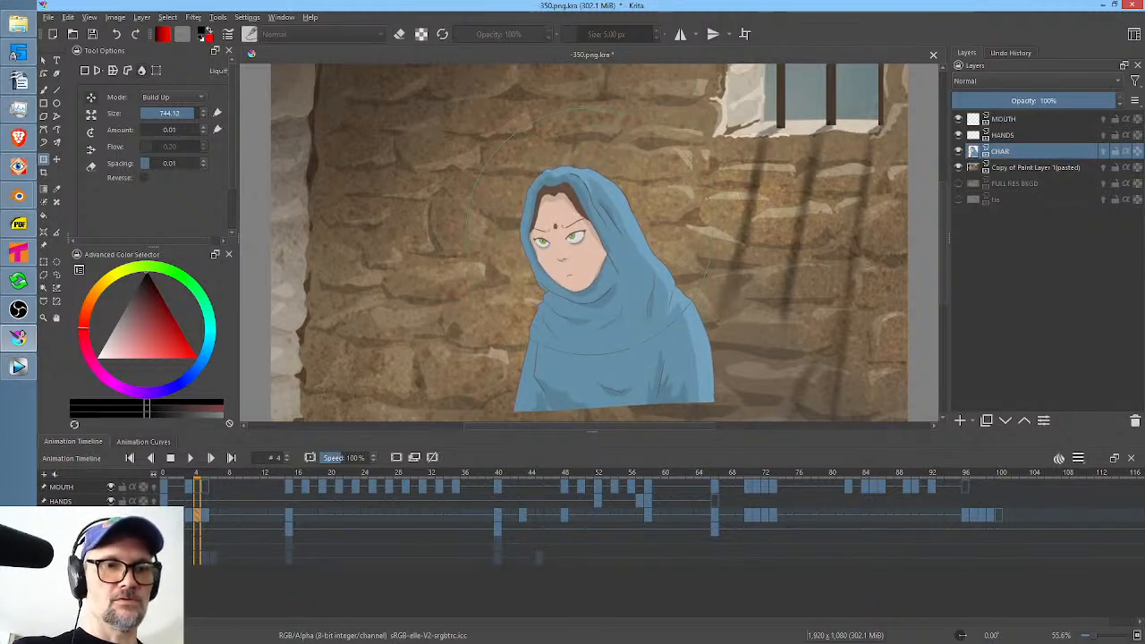
# Flip repeatedly between frames 3 and 4 to compare the head positions of the two in-betweens.
pyautogui.press('Right')
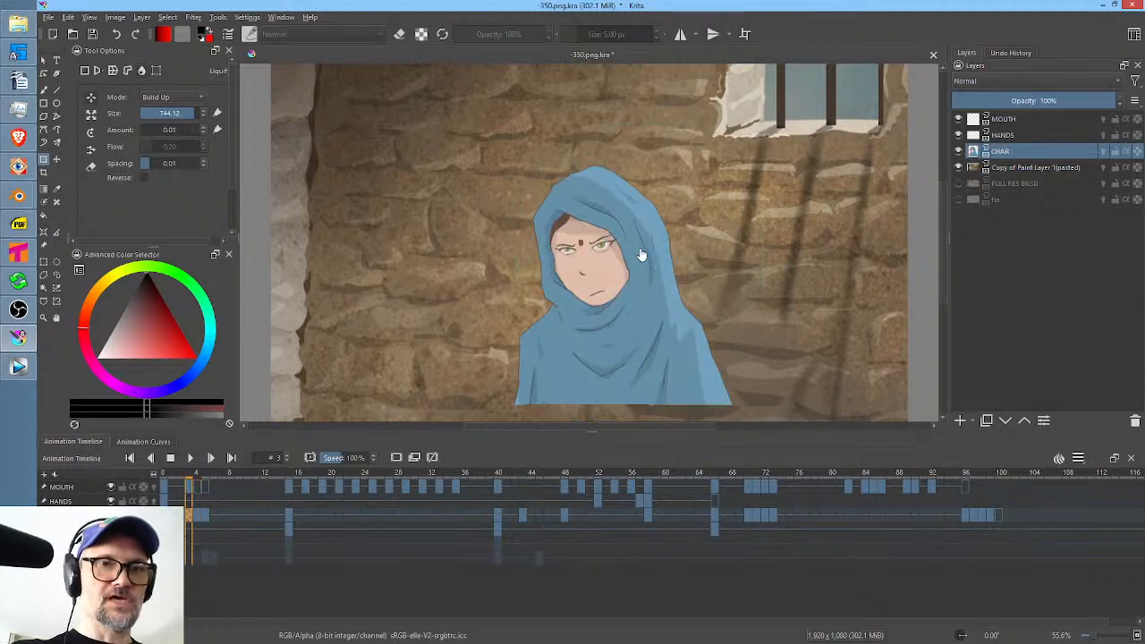
pyautogui.press('Left')
pyautogui.press('Right')
pyautogui.press('Left')
pyautogui.press('Left')
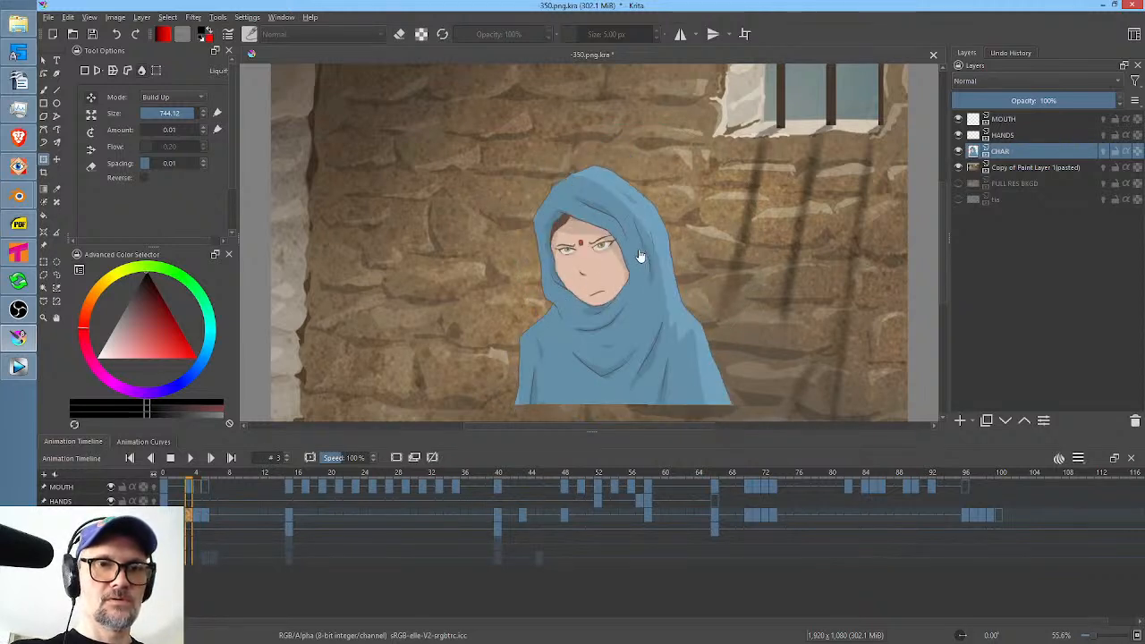
pyautogui.press('Right')
pyautogui.press('Right')
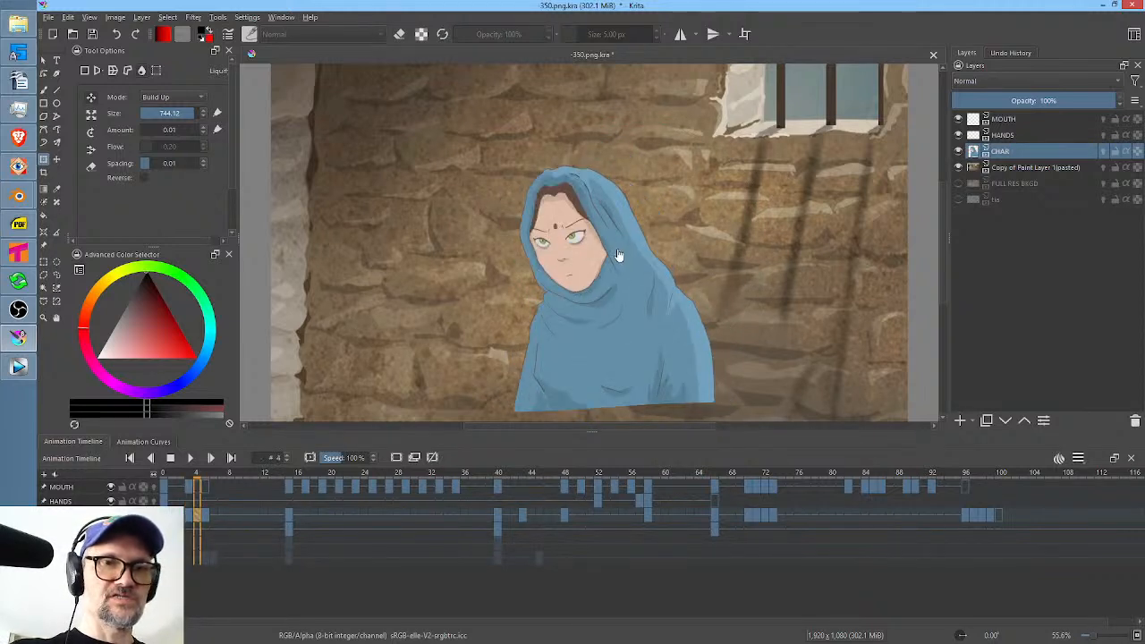
pyautogui.press('Left')
pyautogui.press('Right')
pyautogui.press('Left')
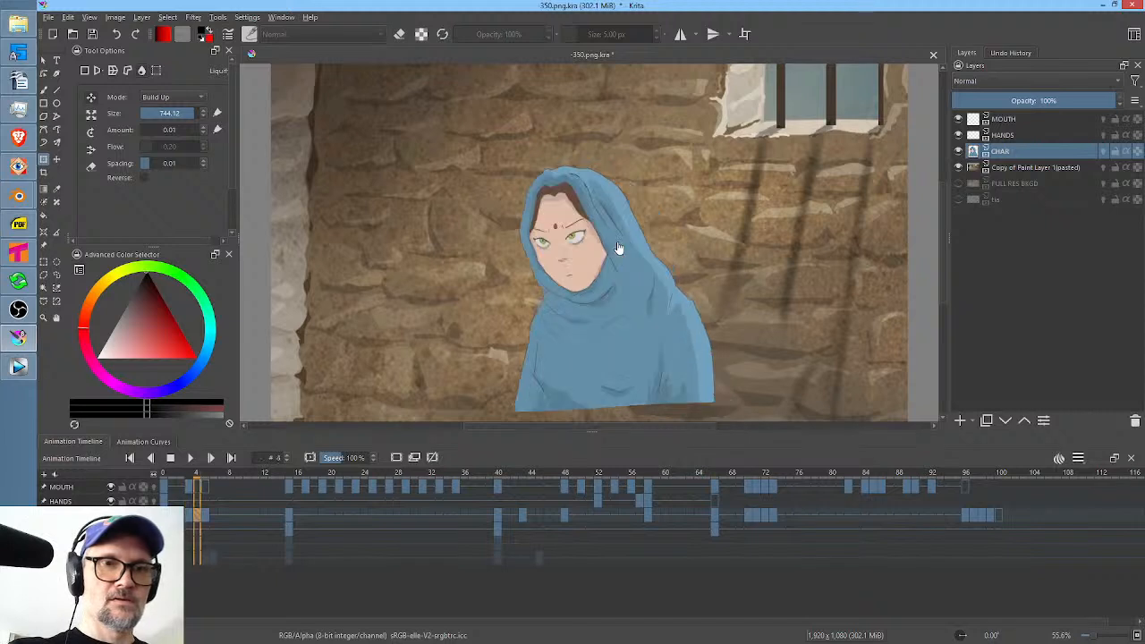
# Liquify the CHAR drawing on frame 4 with a brush size of 1000 to nudge the head to the right.
pyautogui.click(606, 244)
pyautogui.keyDown('shift'); pyautogui.moveTo(584, 231); pyautogui.dragTo(771, 242); pyautogui.keyUp('shift')
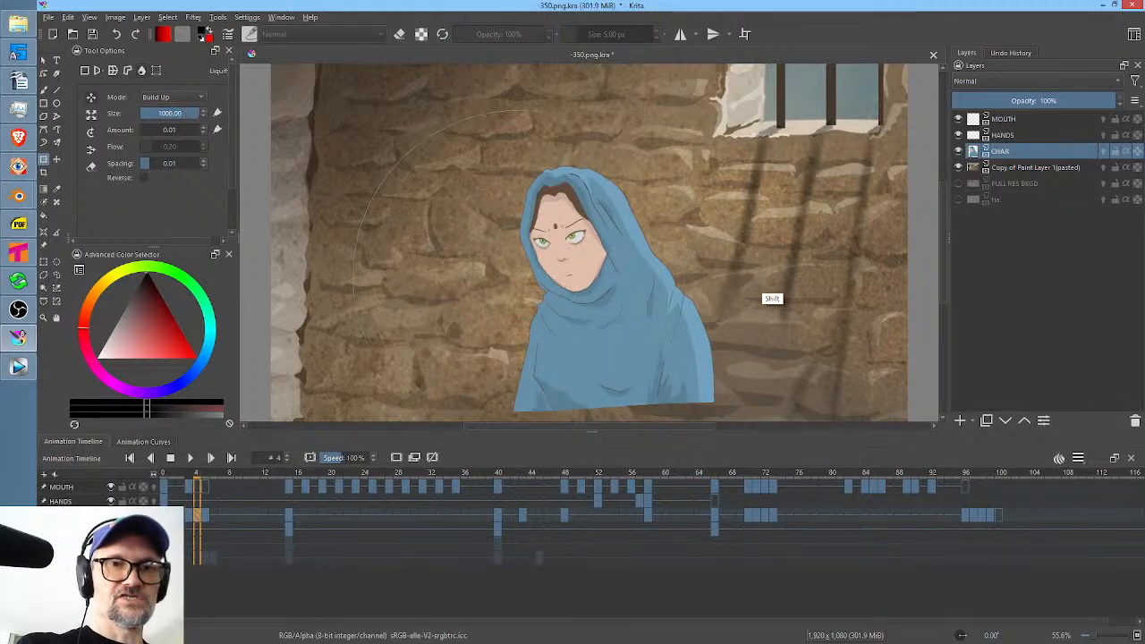
pyautogui.moveTo(584, 231); pyautogui.dragTo(597, 233)
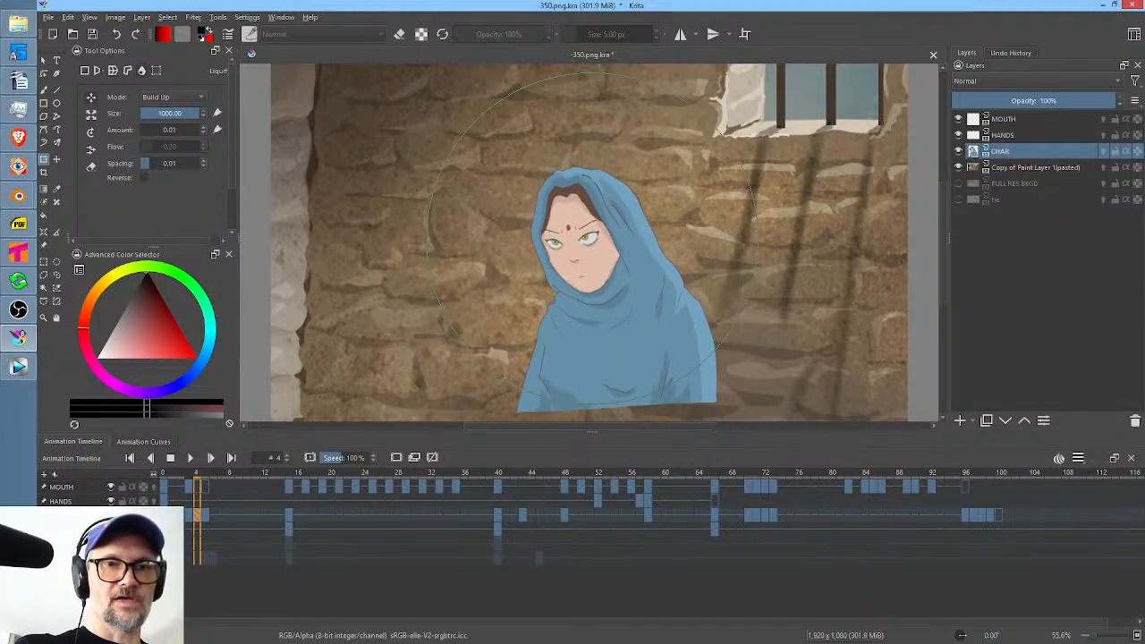
# Step back and forth through frames 3 to 5 to examine how the adjusted in-between fits its neighbours.
pyautogui.press('Left')
pyautogui.press('Right')
pyautogui.press('Right')
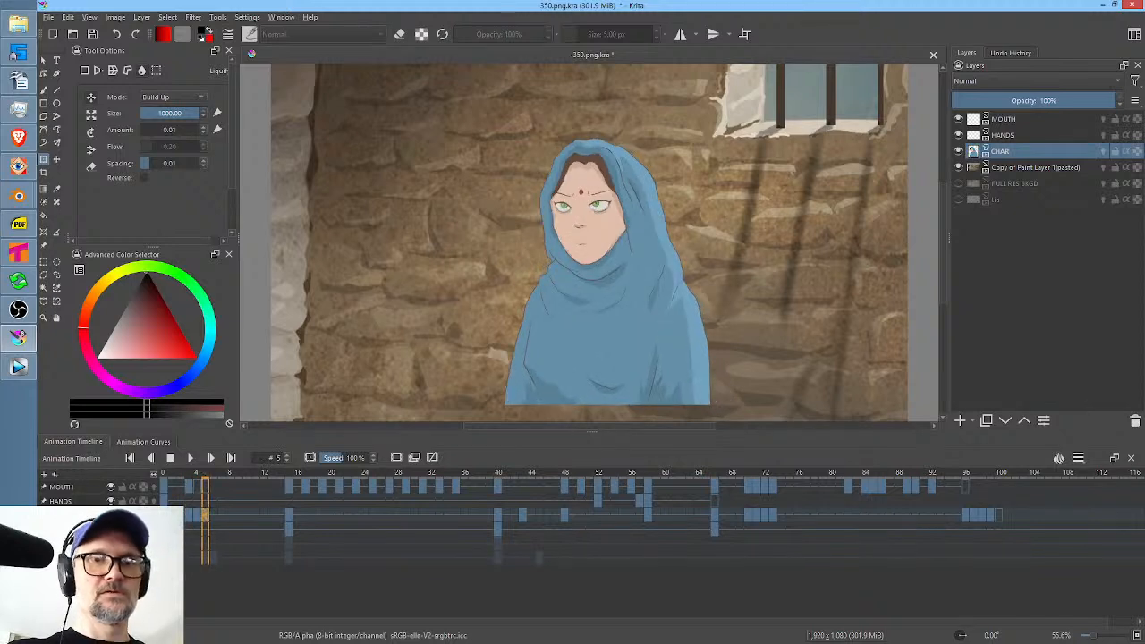
pyautogui.press('Left')
pyautogui.press('Left')
pyautogui.press('Right')
pyautogui.press('Right')
pyautogui.press('Left')
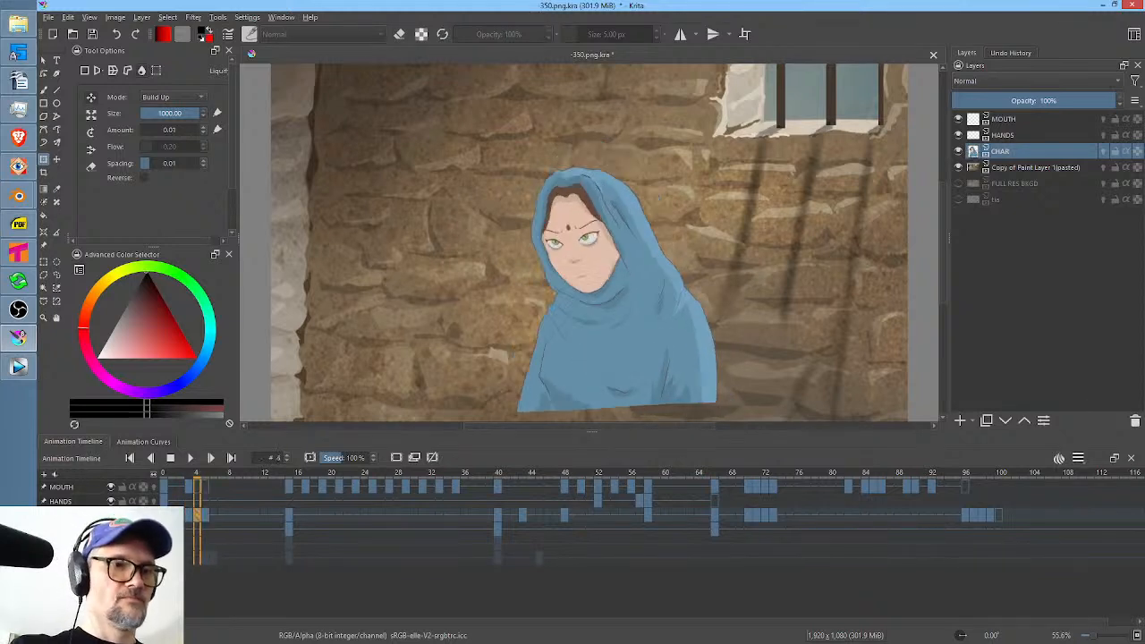
# Select frames 0 to 7 on the timeline and loop them to judge the head lift.
pyautogui.moveTo(225, 487); pyautogui.dragTo(162, 491)
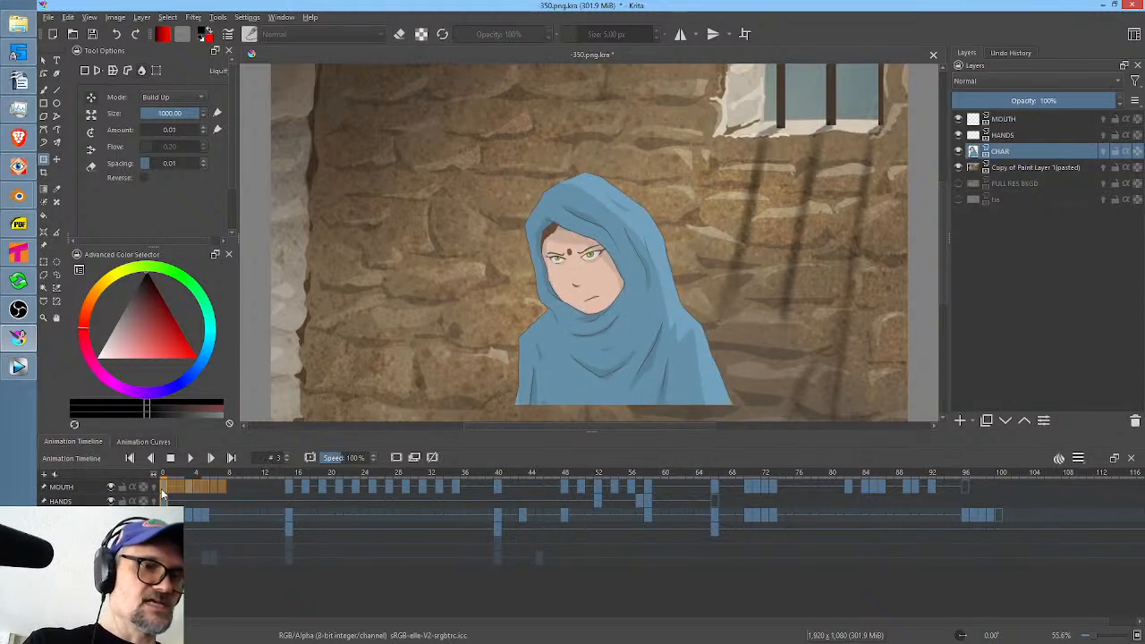
pyautogui.press('space')
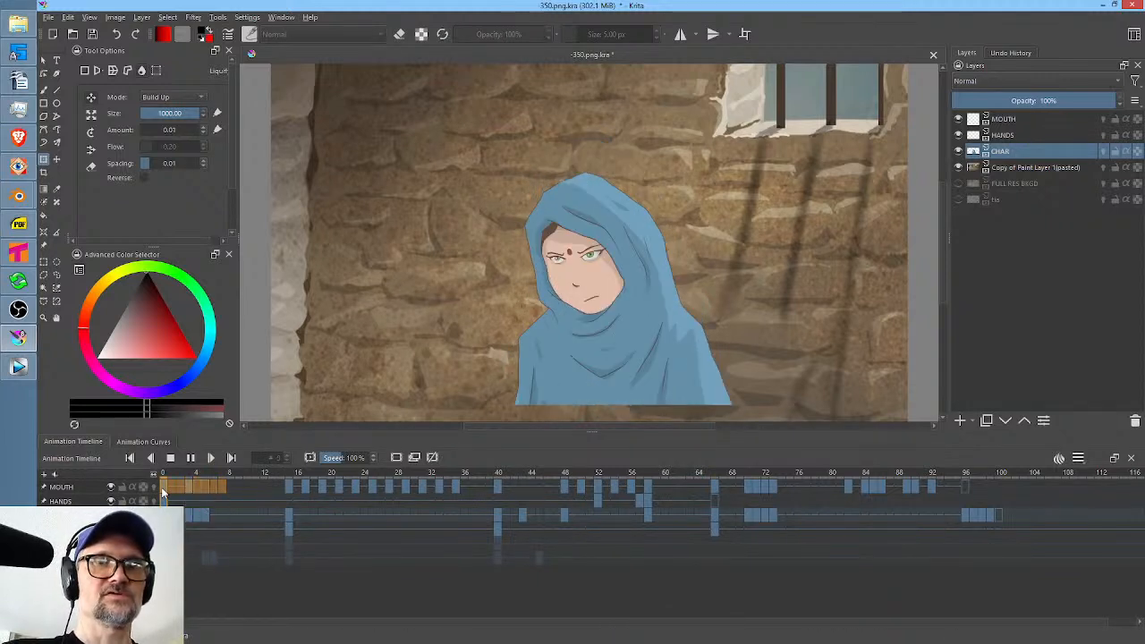
pyautogui.press('space')
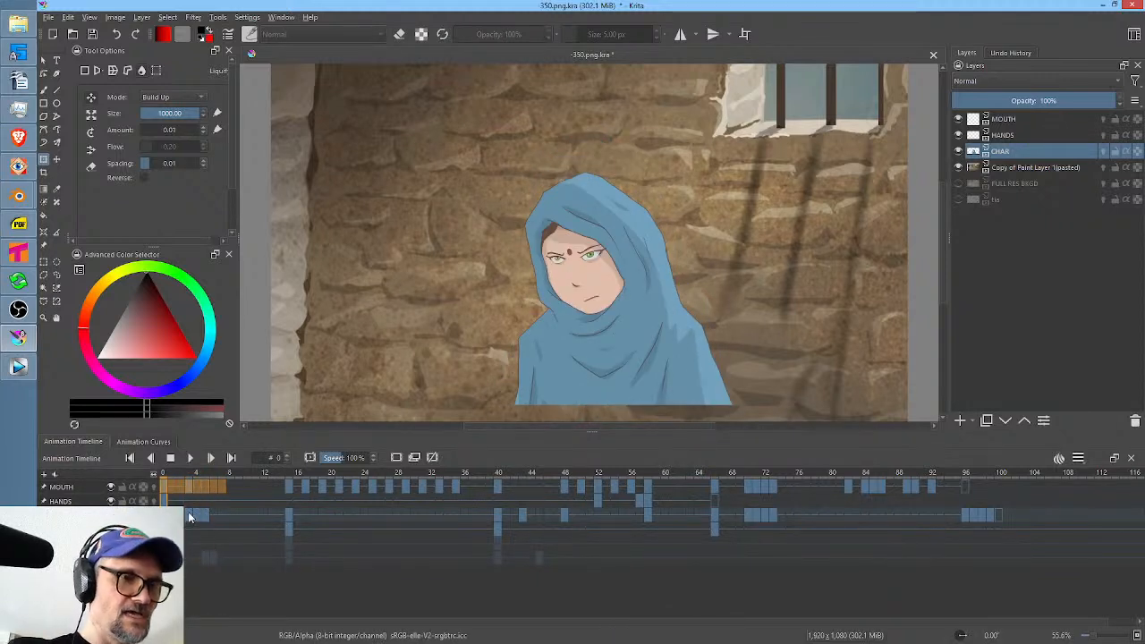
# Delete the in-between keyframes on frame 3 and play the animation from frame 0.
pyautogui.click(190, 487)
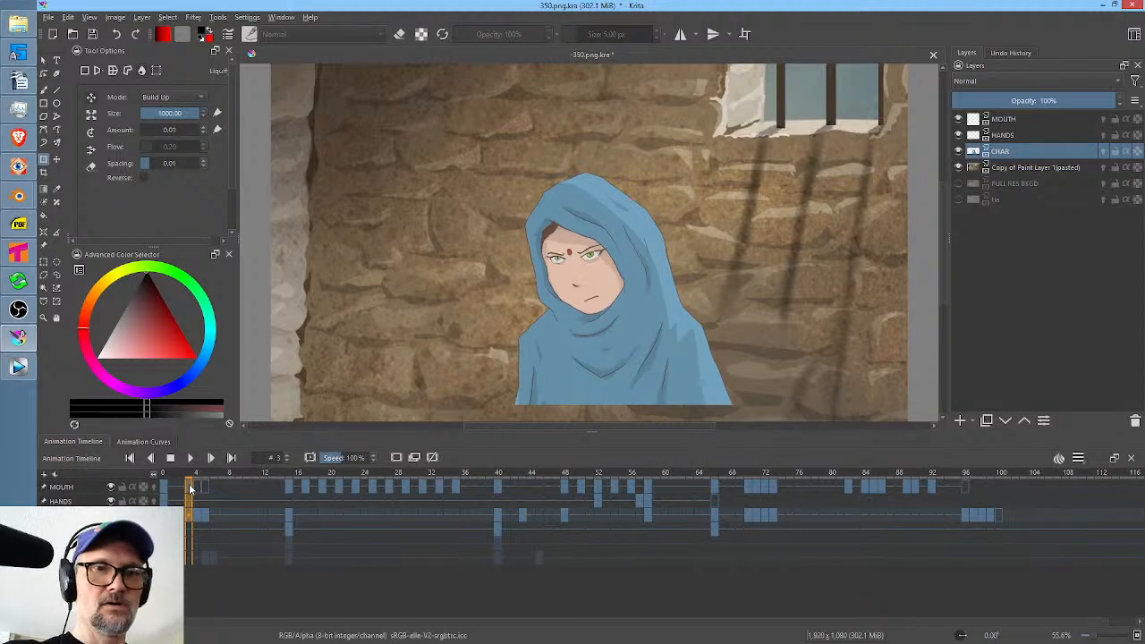
pyautogui.click(162, 489)
pyautogui.press('space')
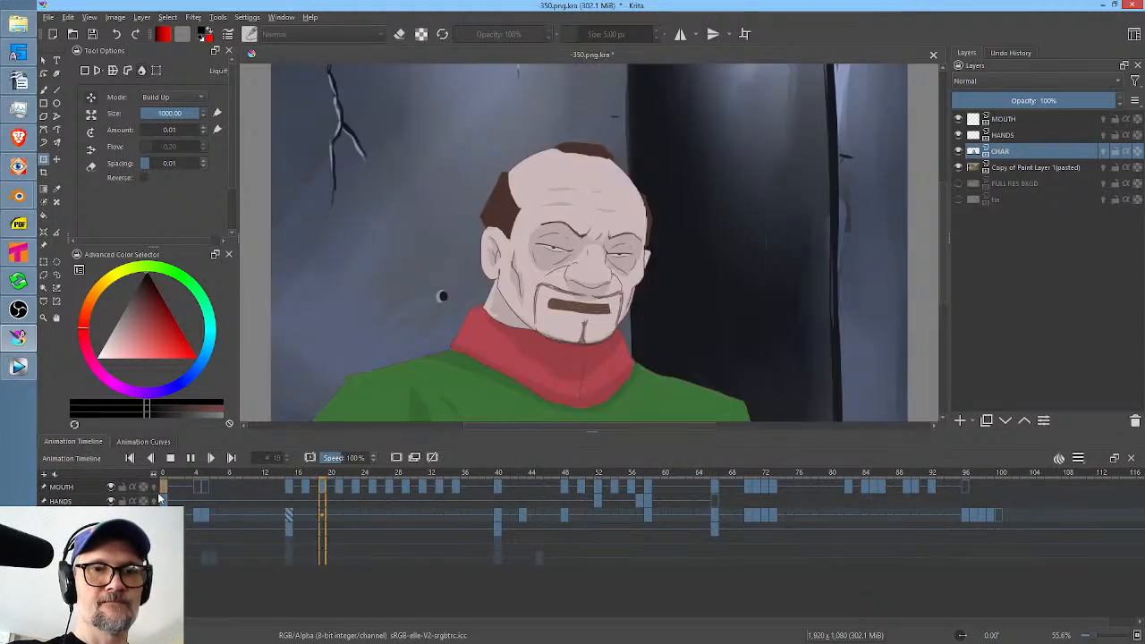
pyautogui.press('space')
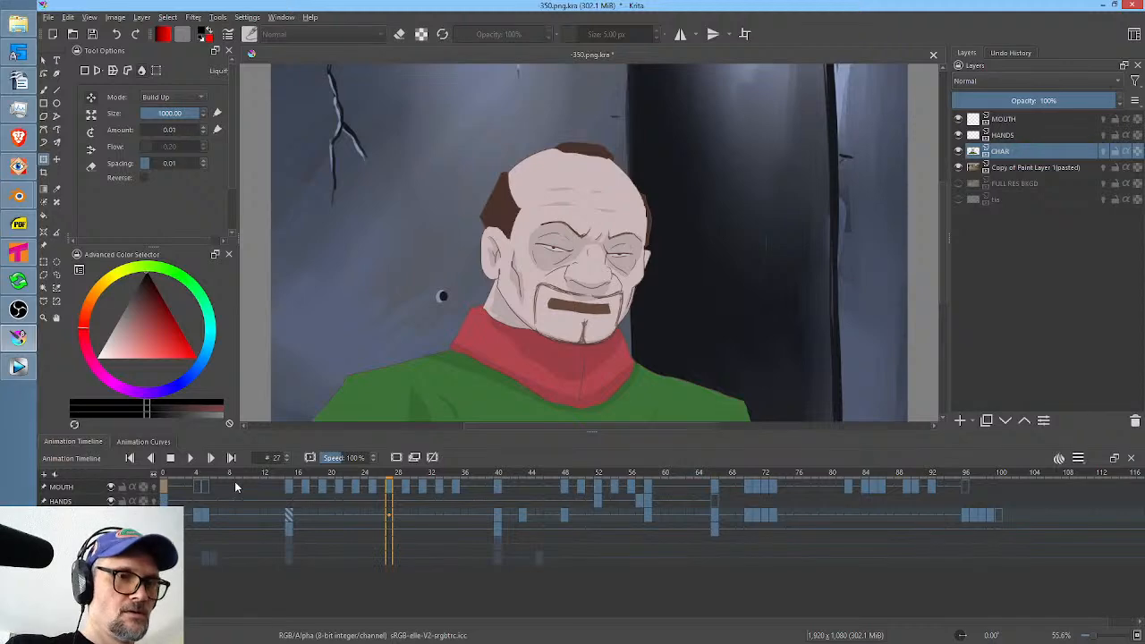
# Loop frames 0 to 9 to check the motion with the single in-between.
pyautogui.moveTo(237, 486); pyautogui.dragTo(161, 488)
pyautogui.press('space')
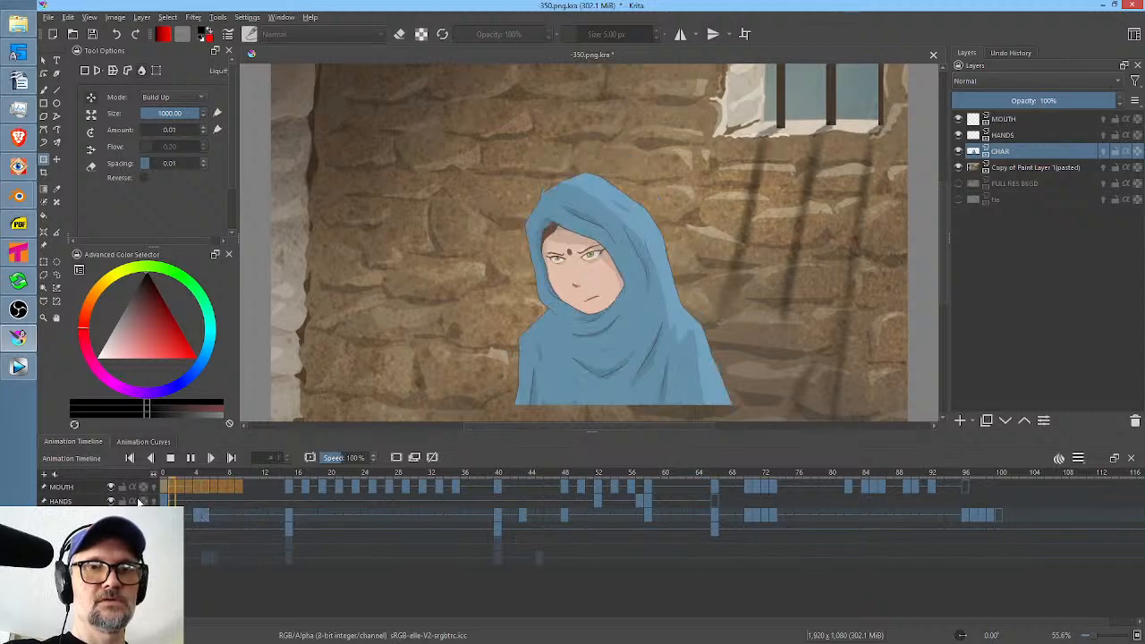
pyautogui.press('space')
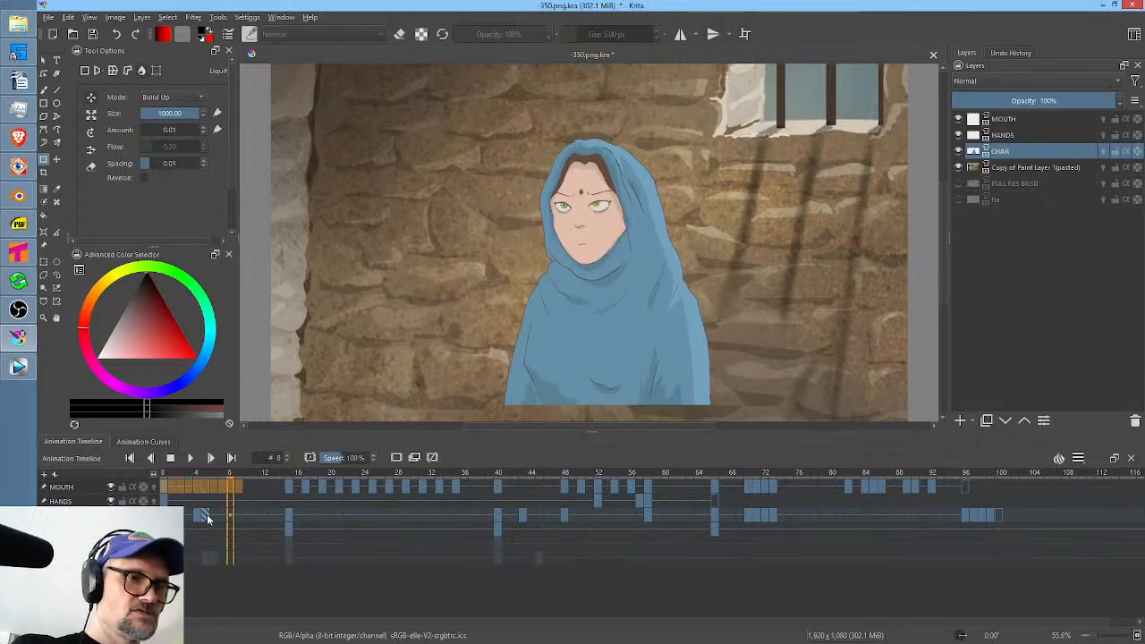
# Nudge the face slightly upward on frame 5 using the liquify brush at size 1000.
pyautogui.click(205, 516)
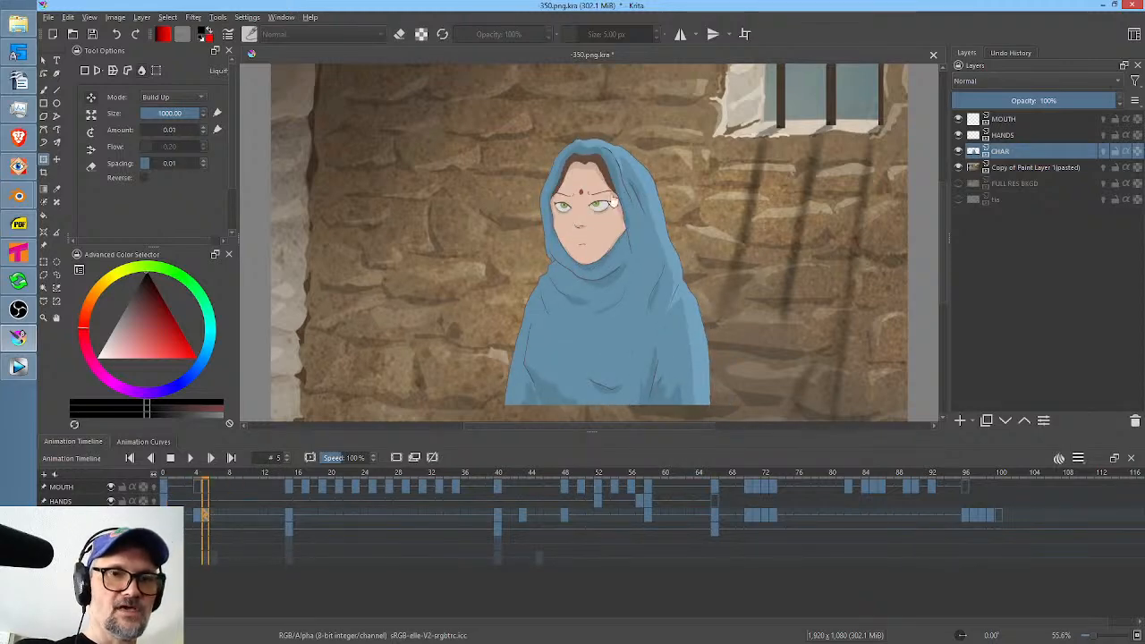
pyautogui.moveTo(557, 265); pyautogui.dragTo(641, 270)
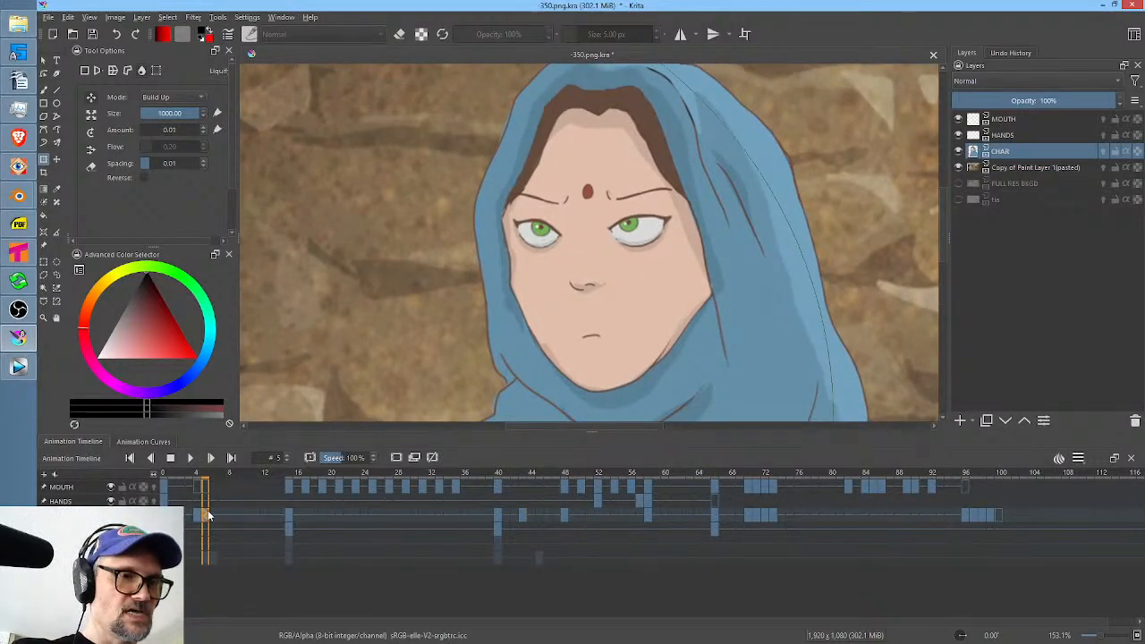
pyautogui.moveTo(656, 265); pyautogui.dragTo(663, 256)
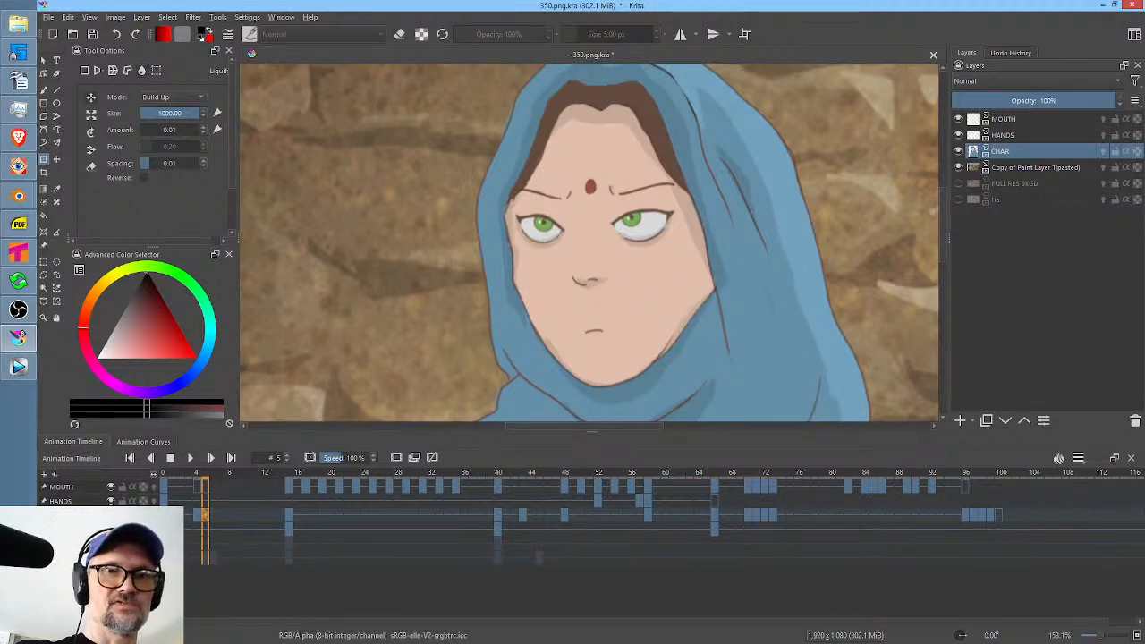
# Raise both lower eyelids on frame 5 with a liquify brush of about 61 and replay the animation from frame 0.
pyautogui.keyDown('shift'); pyautogui.moveTo(776, 179); pyautogui.dragTo(266, 484); pyautogui.keyUp('shift')
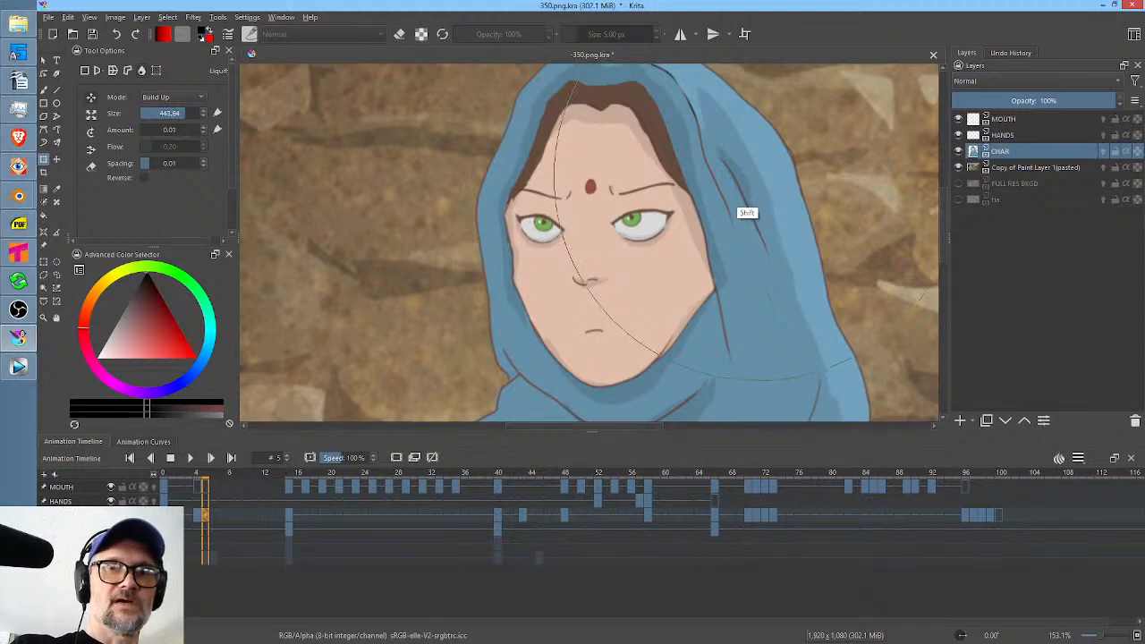
pyautogui.keyDown('shift'); pyautogui.moveTo(748, 189); pyautogui.dragTo(470, 357); pyautogui.keyUp('shift')
pyautogui.keyDown('shift'); pyautogui.moveTo(746, 225); pyautogui.dragTo(739, 235); pyautogui.keyUp('shift')
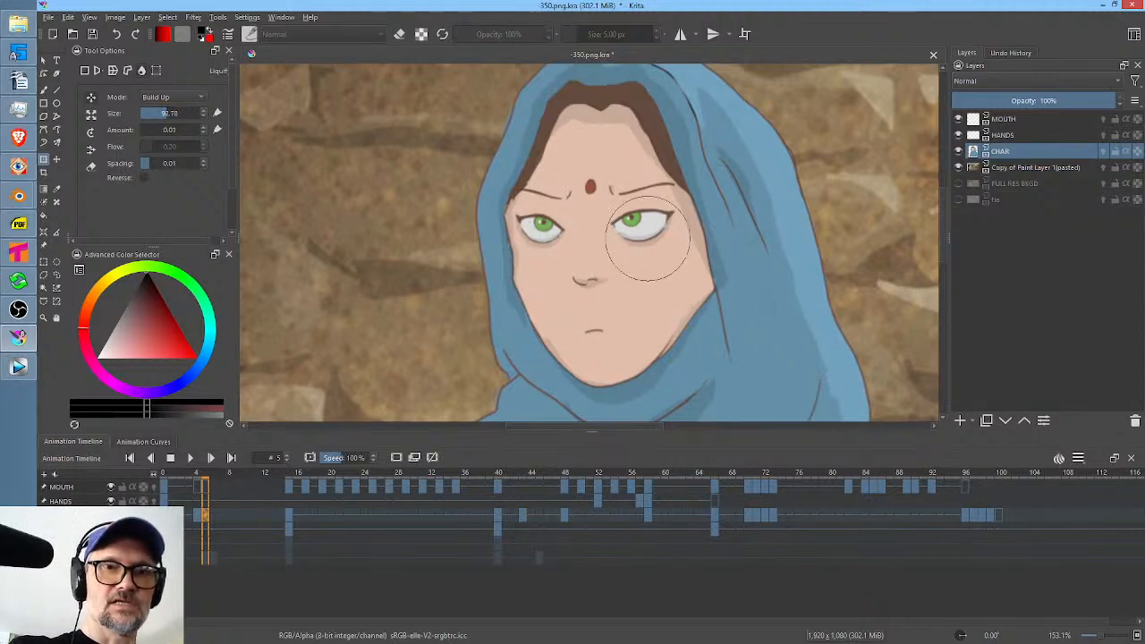
pyautogui.moveTo(654, 259)
pyautogui.keyDown('shift'); pyautogui.mouseDown()
pyautogui.moveTo(630, 261)
pyautogui.moveTo(641, 246)
pyautogui.mouseUp(); pyautogui.keyUp('shift')
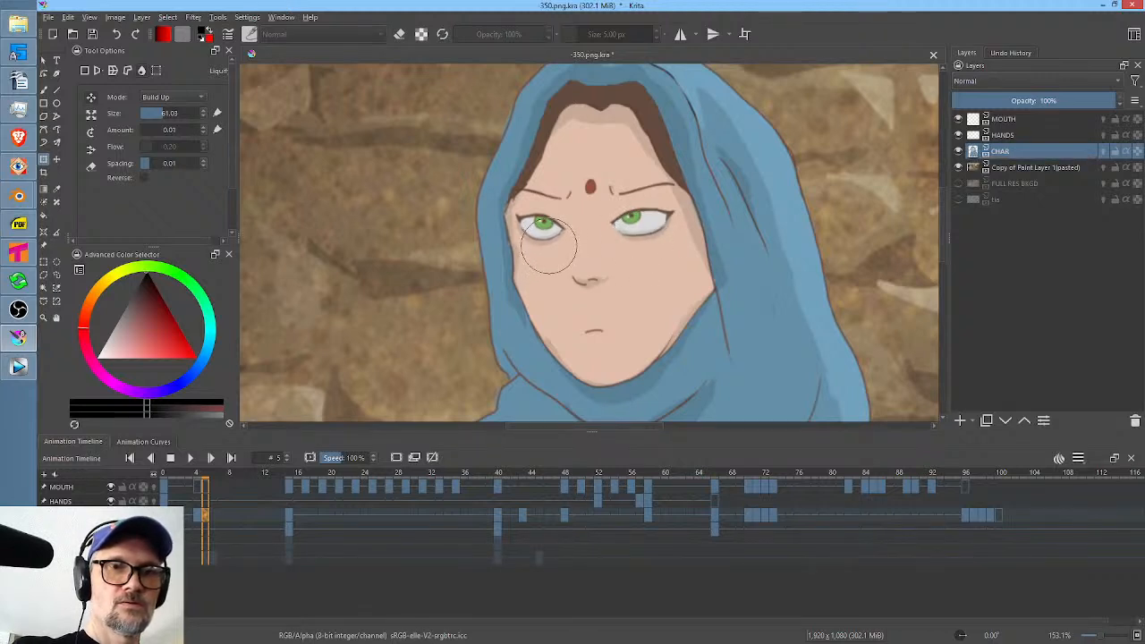
pyautogui.moveTo(548, 246)
pyautogui.mouseDown()
pyautogui.moveTo(541, 231)
pyautogui.moveTo(556, 228)
pyautogui.mouseUp()
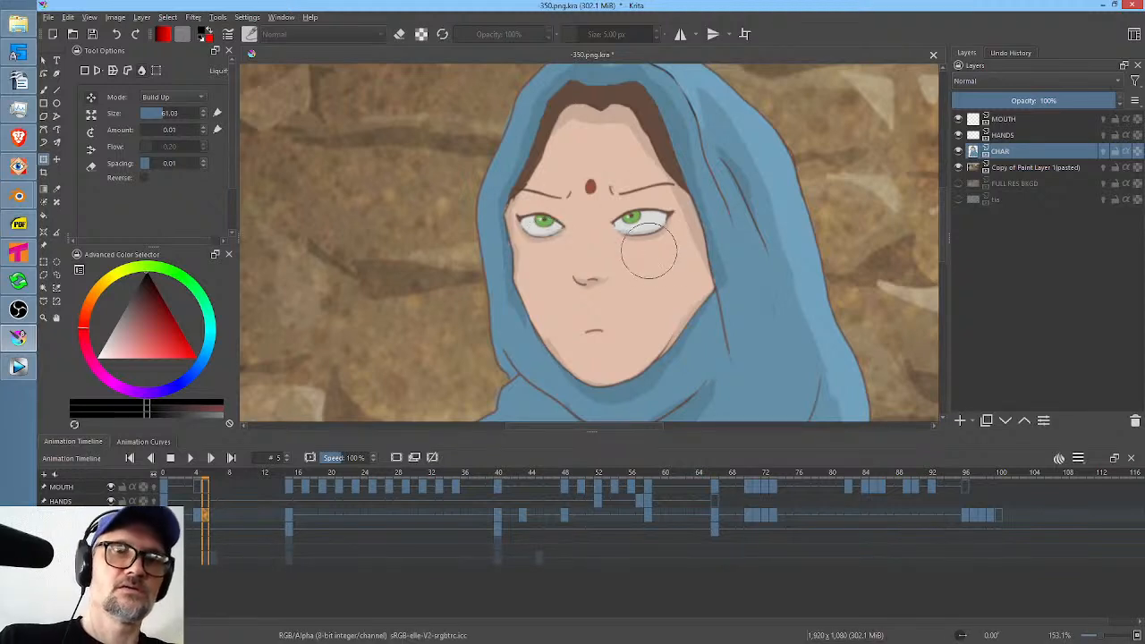
pyautogui.moveTo(645, 257); pyautogui.dragTo(642, 249)
pyautogui.moveTo(544, 261); pyautogui.dragTo(546, 253)
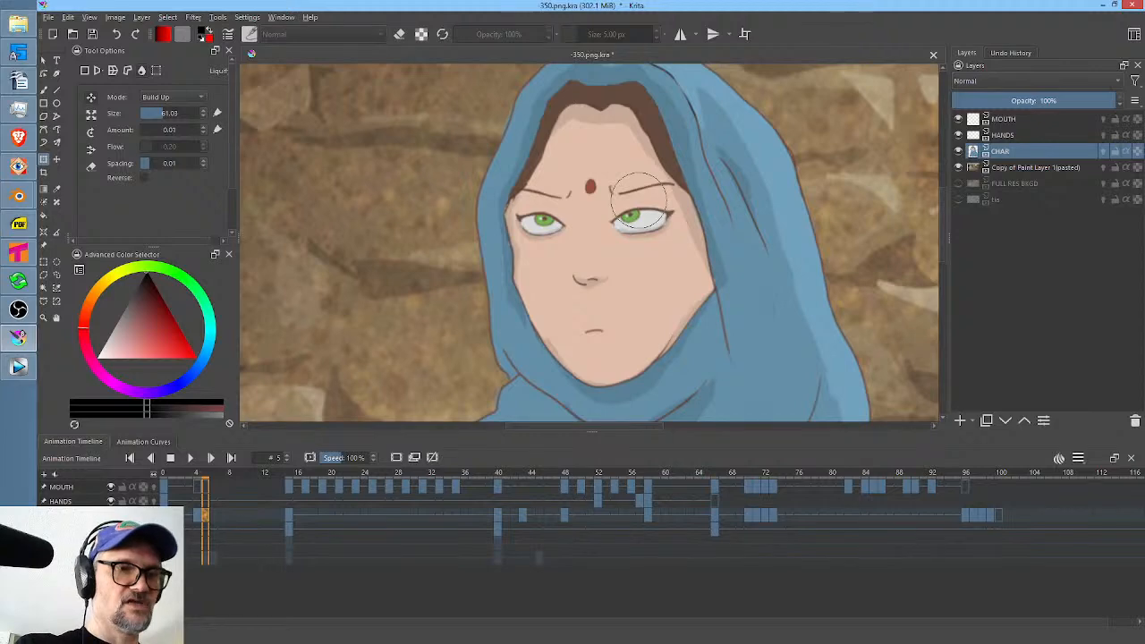
pyautogui.click(164, 472)
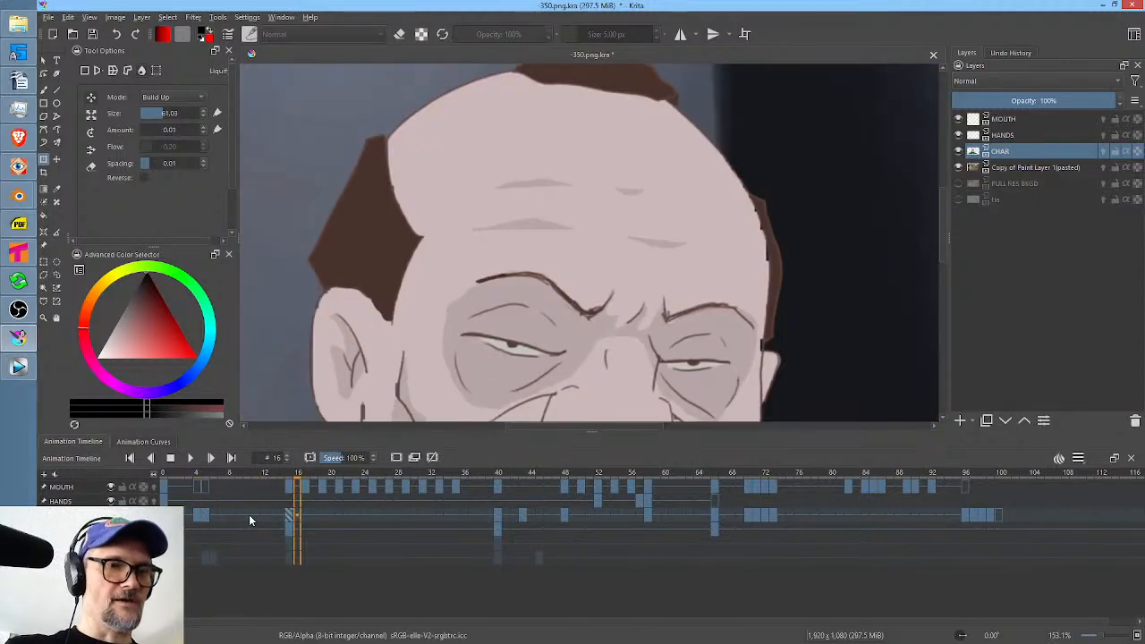
# Add a CHAR keyframe at frame 10 and pull the inner ends of both eyebrows downward with a liquify brush of about 29.
pyautogui.click(249, 514)
pyautogui.scroll(2, 614, 255)
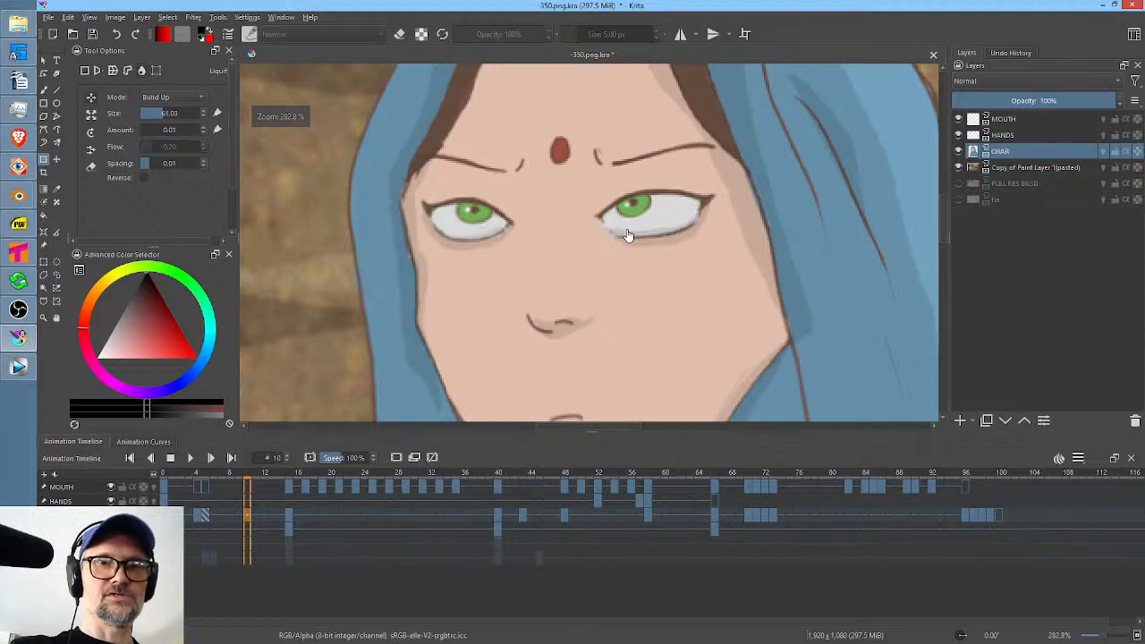
pyautogui.click(628, 144)
pyautogui.keyDown('shift'); pyautogui.moveTo(637, 139); pyautogui.dragTo(583, 186); pyautogui.keyUp('shift')
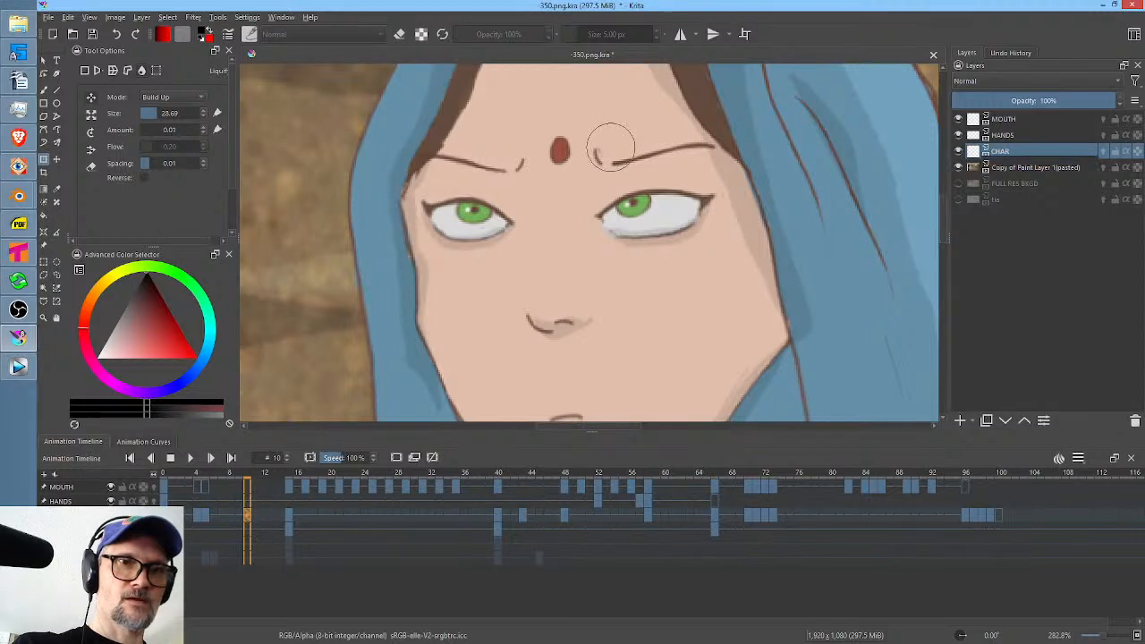
pyautogui.moveTo(614, 151); pyautogui.dragTo(604, 158)
pyautogui.moveTo(516, 156); pyautogui.dragTo(510, 171)
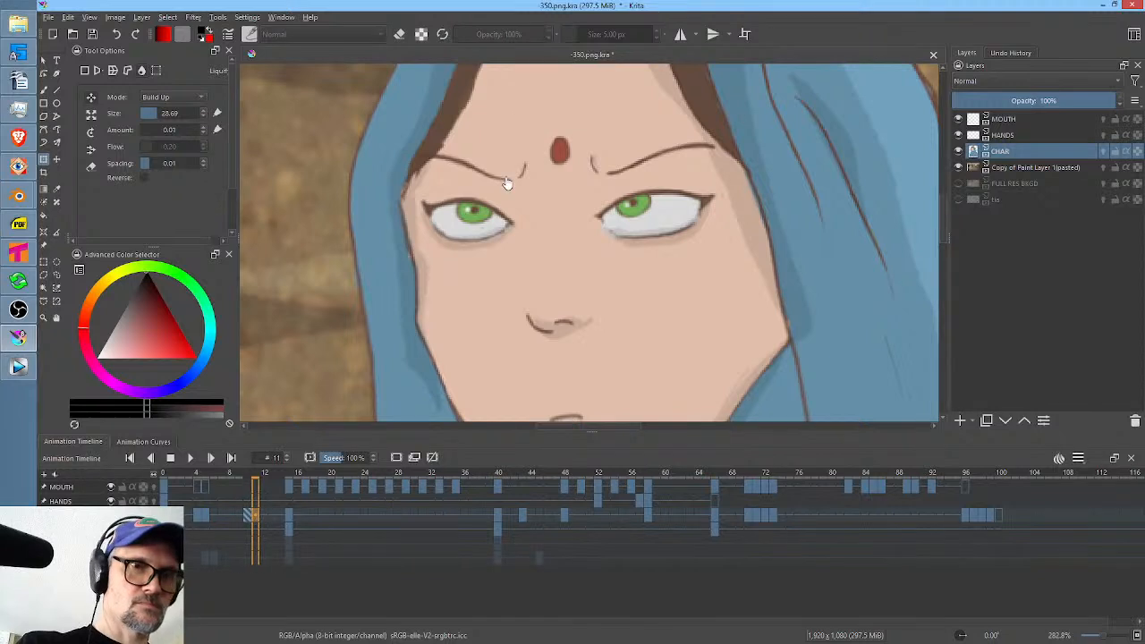
# Liquify the inner eyebrows further down on frame 11 and shift the forehead mark down with a brush of about 74.
pyautogui.click(490, 156)
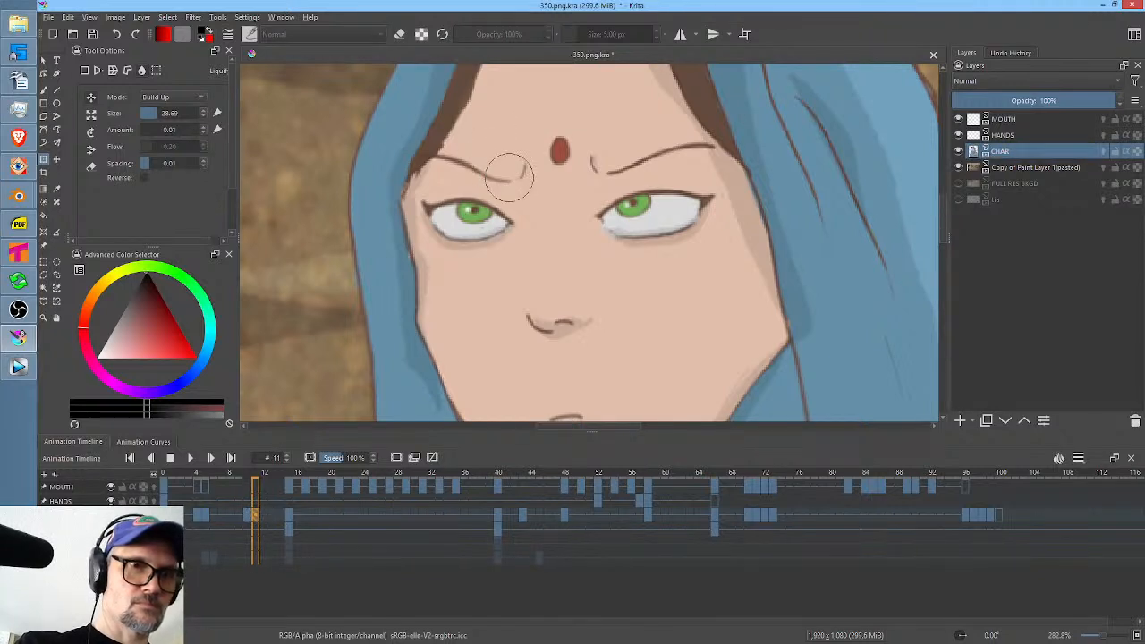
pyautogui.moveTo(509, 177); pyautogui.dragTo(513, 181)
pyautogui.moveTo(610, 155)
pyautogui.mouseDown()
pyautogui.moveTo(600, 165)
pyautogui.moveTo(639, 165)
pyautogui.mouseUp()
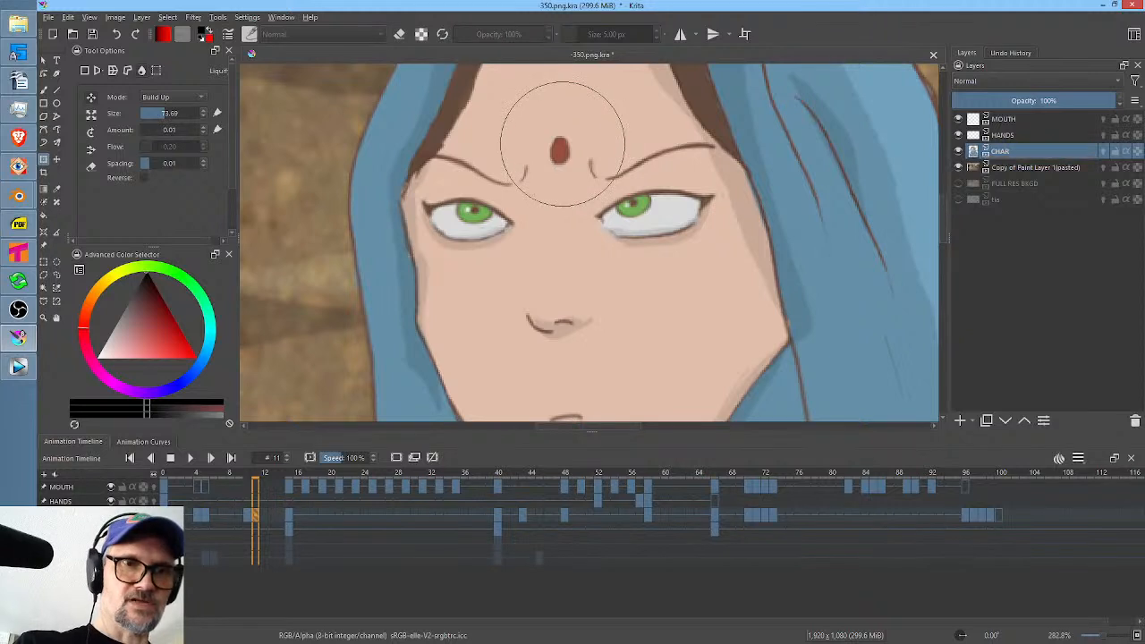
pyautogui.moveTo(562, 144); pyautogui.dragTo(562, 155)
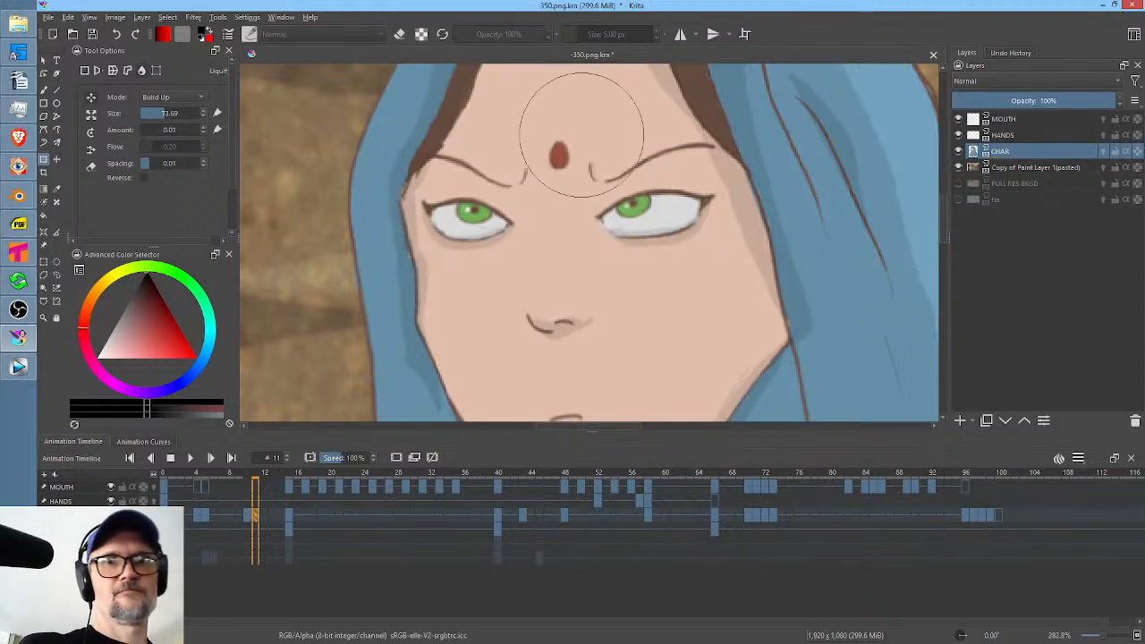
# Push both lower eyelids slightly upward on frame 11 with a liquify brush of about 41.
pyautogui.keyDown('shift'); pyautogui.moveTo(659, 281); pyautogui.dragTo(598, 325); pyautogui.keyUp('shift')
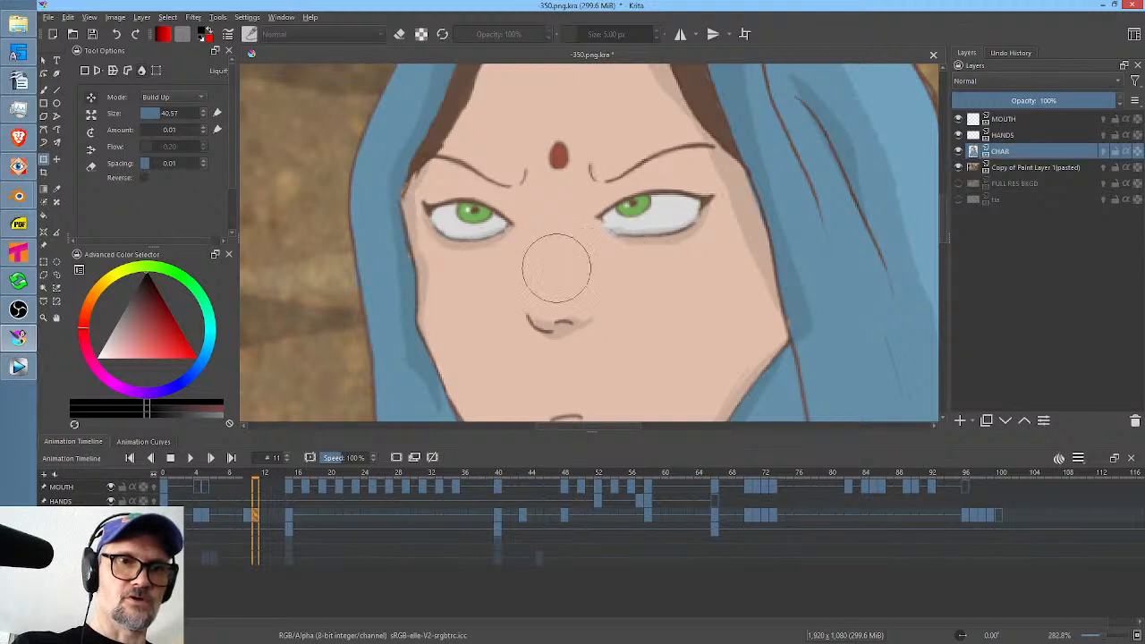
pyautogui.moveTo(485, 267); pyautogui.dragTo(480, 257)
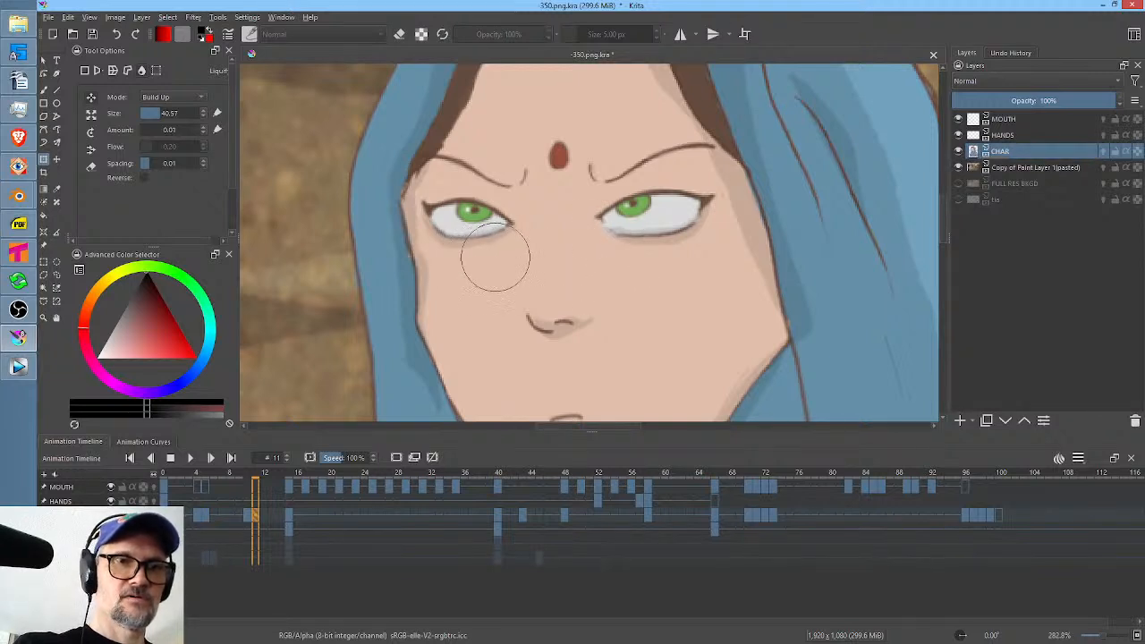
pyautogui.moveTo(636, 262); pyautogui.dragTo(651, 257)
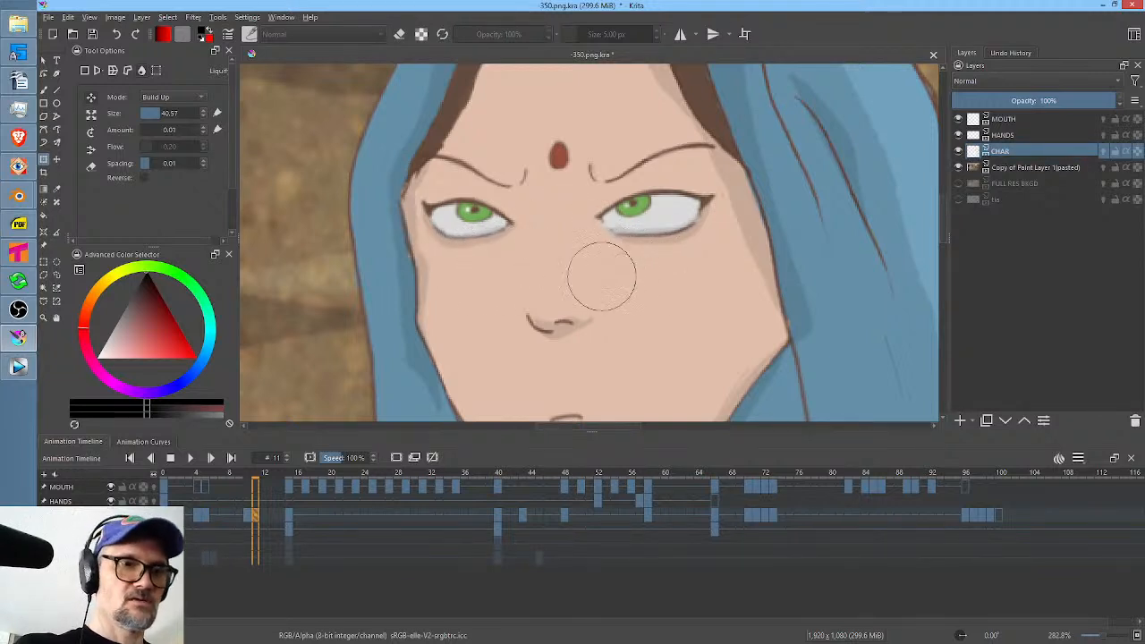
# Add a CHAR keyframe at frame 9 and cover both open eyes with skin-coloured freehand path shapes down to the lower lids.
pyautogui.click(237, 514)
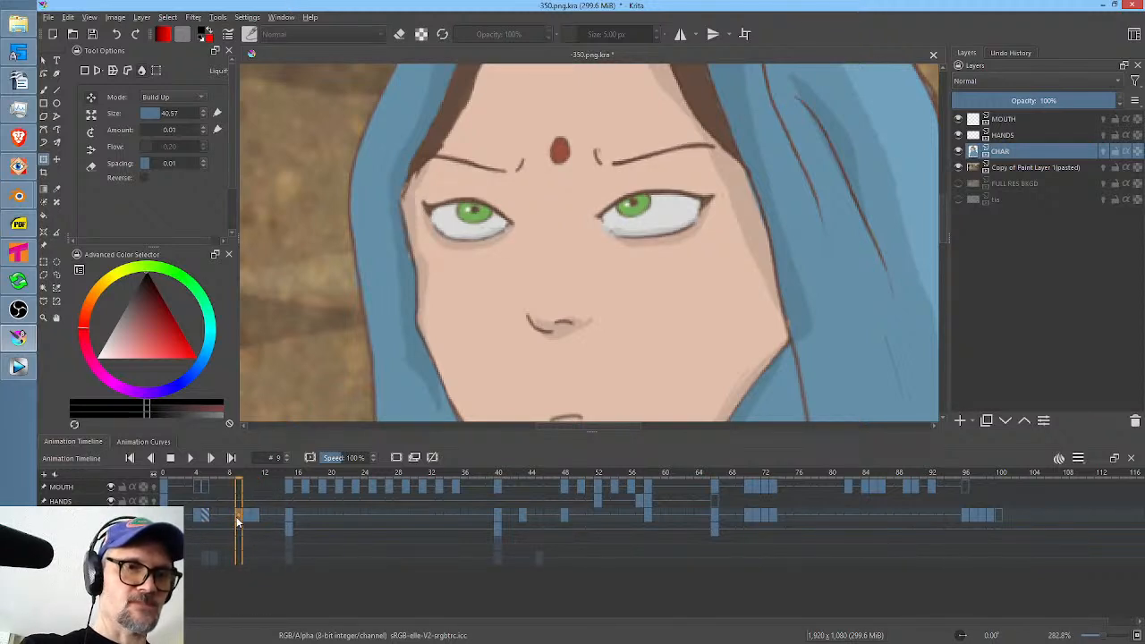
pyautogui.press('p')
pyautogui.keyDown('ctrl'); pyautogui.click(677, 163); pyautogui.keyUp('ctrl')
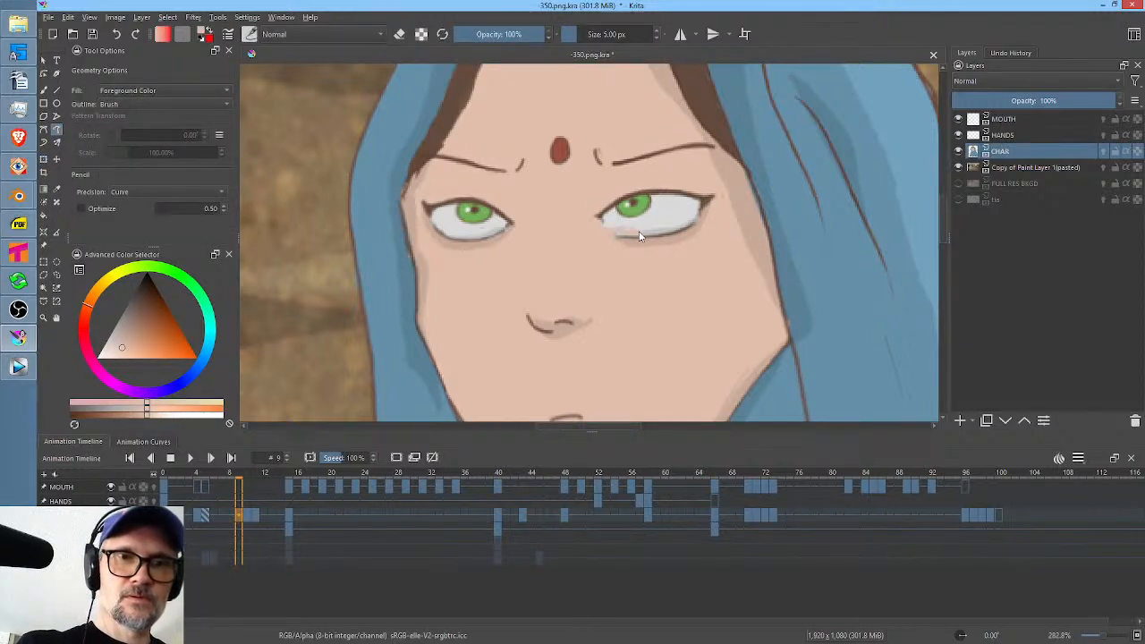
pyautogui.moveTo(701, 196); pyautogui.dragTo(699, 200)
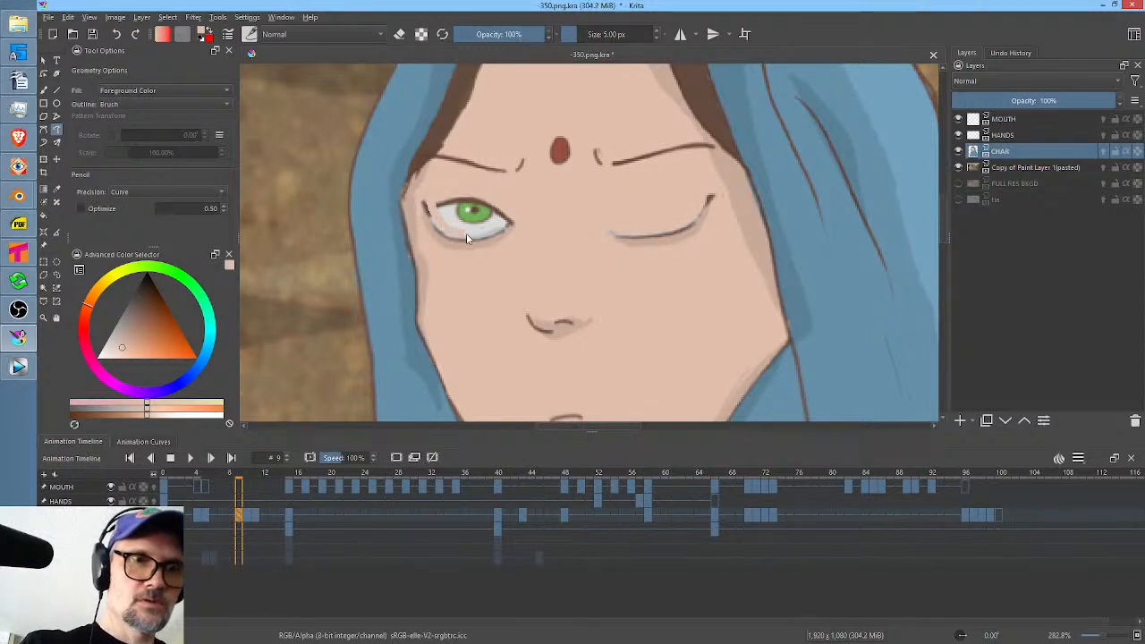
pyautogui.moveTo(507, 230); pyautogui.dragTo(509, 205)
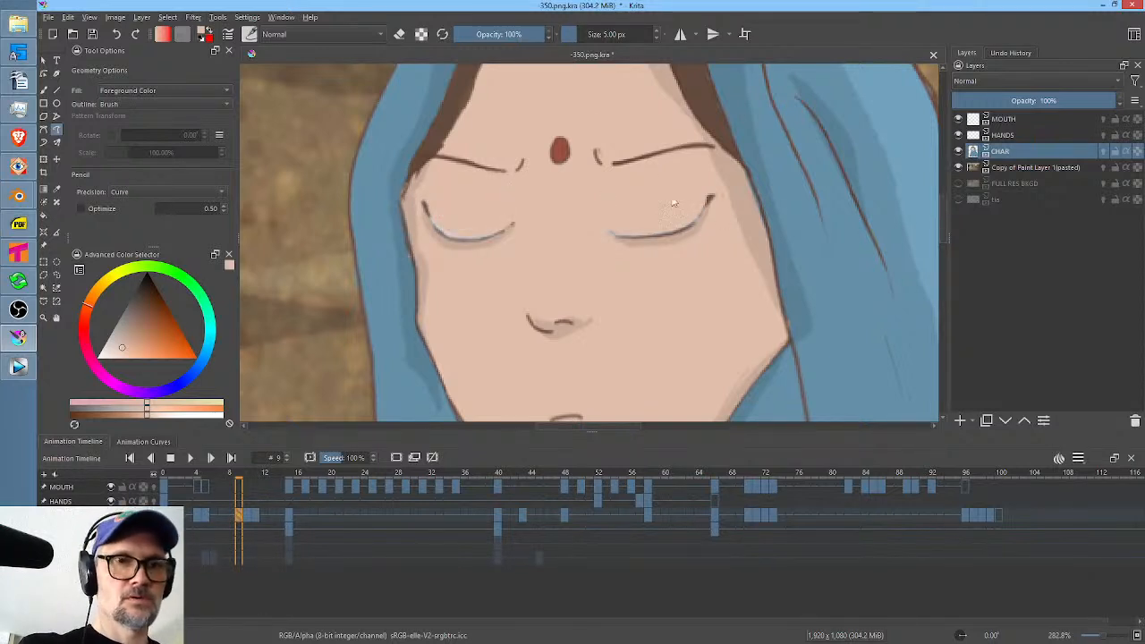
# Draw the closed-eye lash lines on frame 9 in the hair's dark brown with a 4 px brush, and set brush smoothing to None.
pyautogui.keyDown('ctrl'); pyautogui.click(455, 96); pyautogui.keyUp('ctrl')
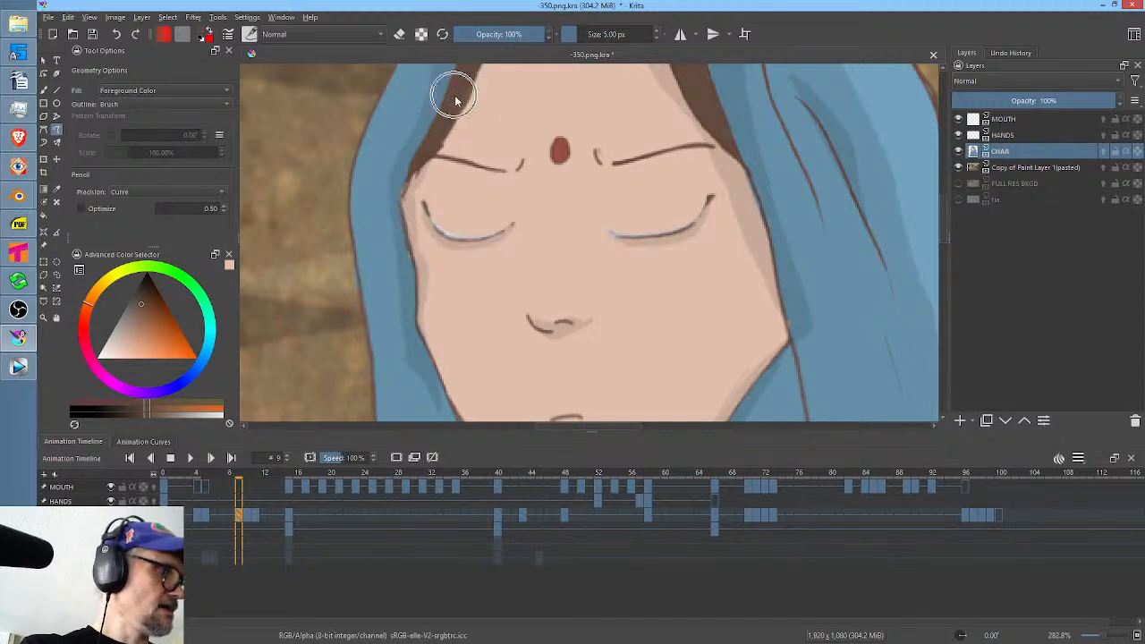
pyautogui.press('b')
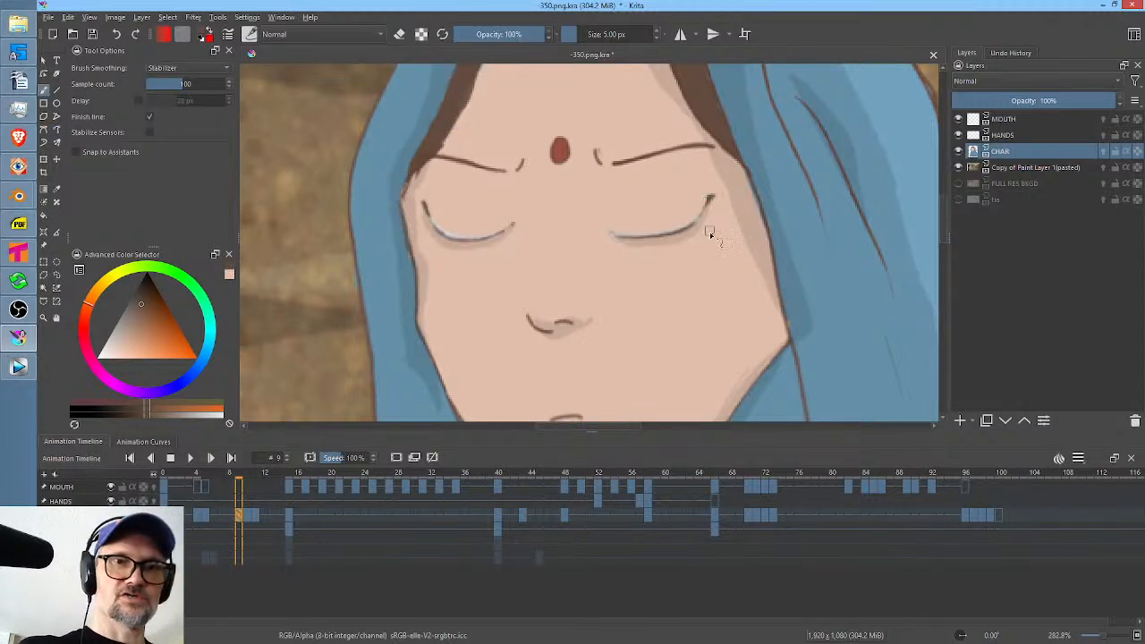
pyautogui.rightClick(708, 237)
pyautogui.click(768, 255)
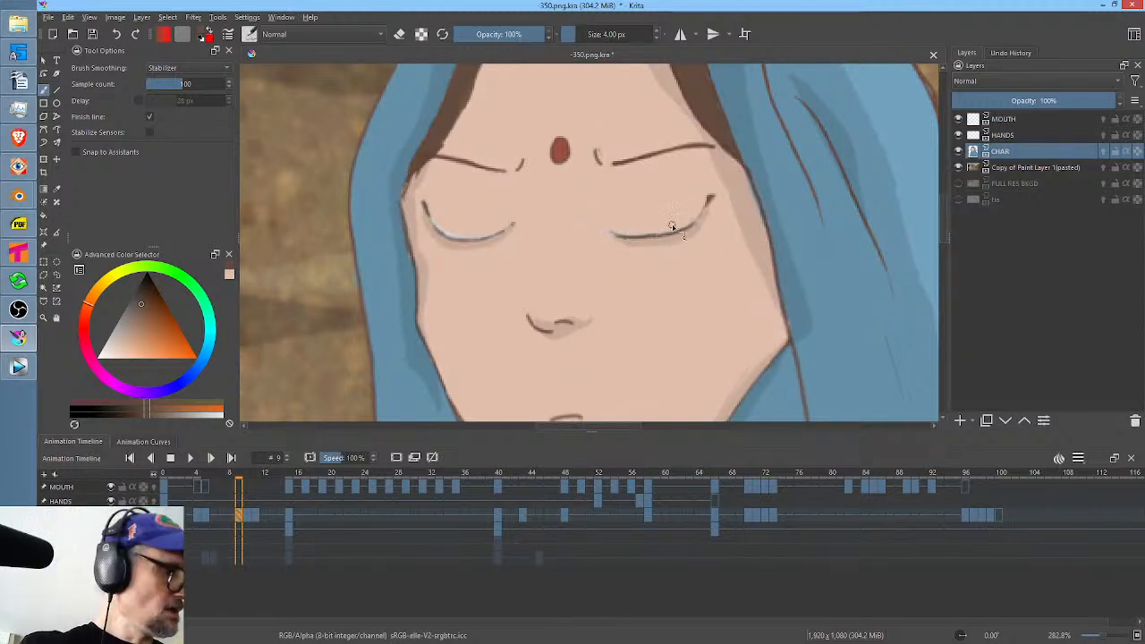
pyautogui.hotkey('alt', '1')
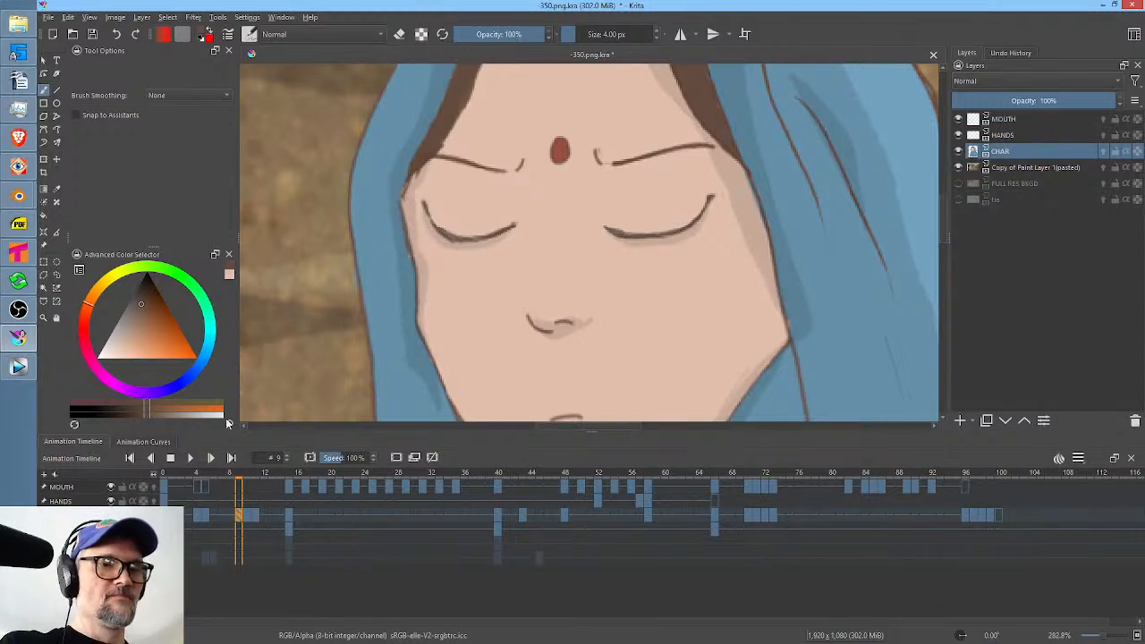
# Select frames 0 to 13 on the timeline and loop them to judge the head lift with the blink.
pyautogui.click(164, 484)
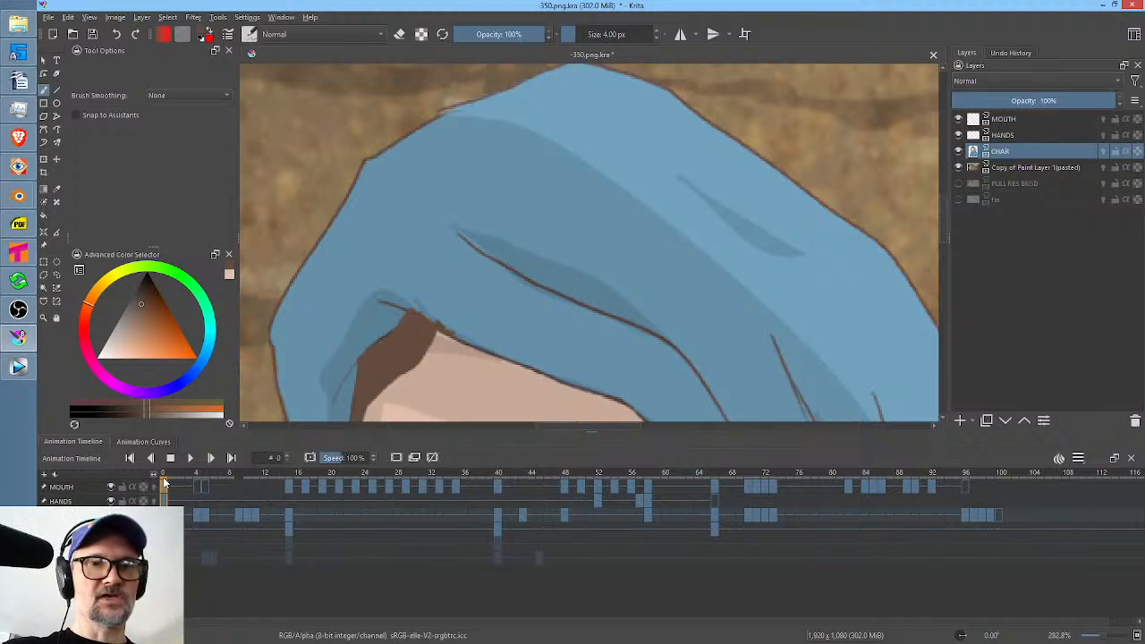
pyautogui.scroll(-4, 566, 158)
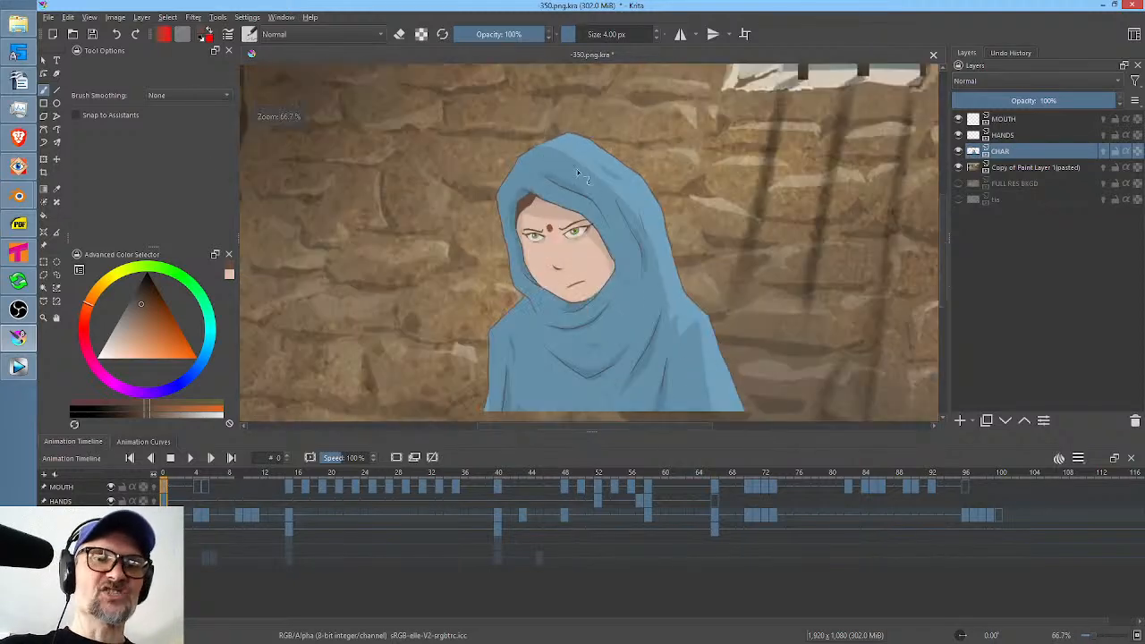
pyautogui.moveTo(633, 273); pyautogui.dragTo(619, 294)
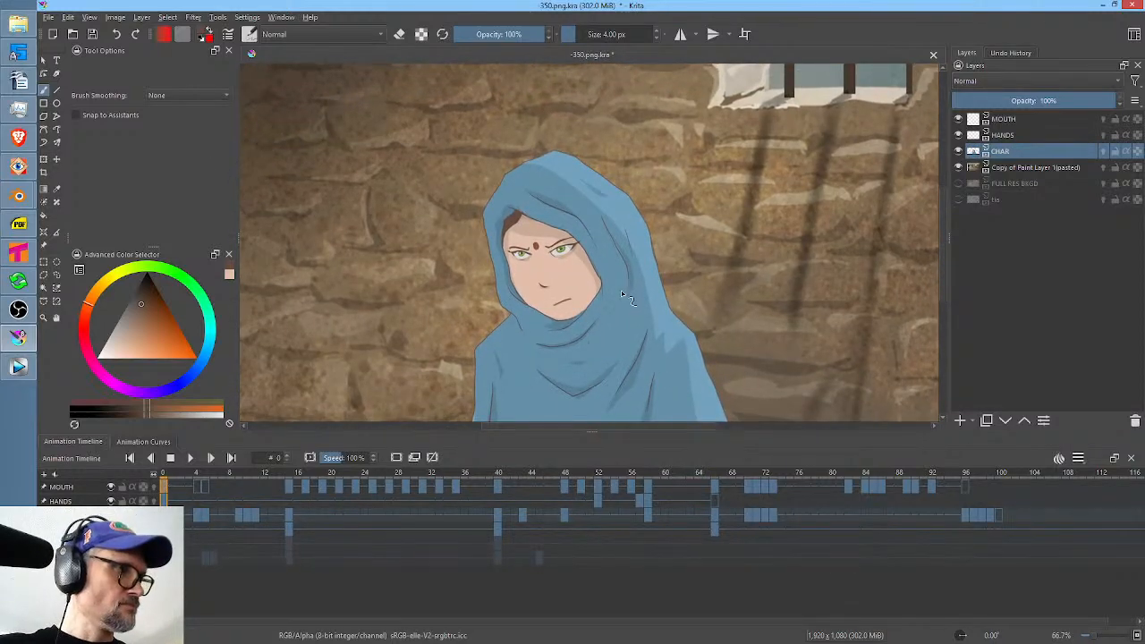
pyautogui.keyDown('shift'); pyautogui.click(279, 514); pyautogui.keyUp('shift')
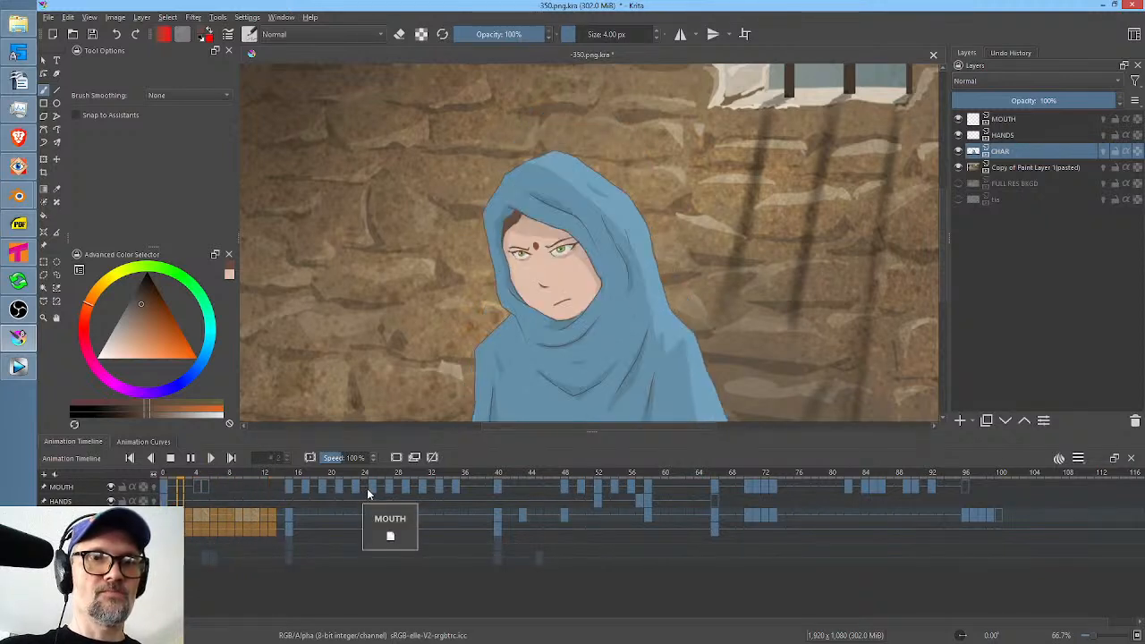
# Step back and forth through frames 9 to 11 to examine how the eyes and eyebrows change up close.
pyautogui.click(252, 515)
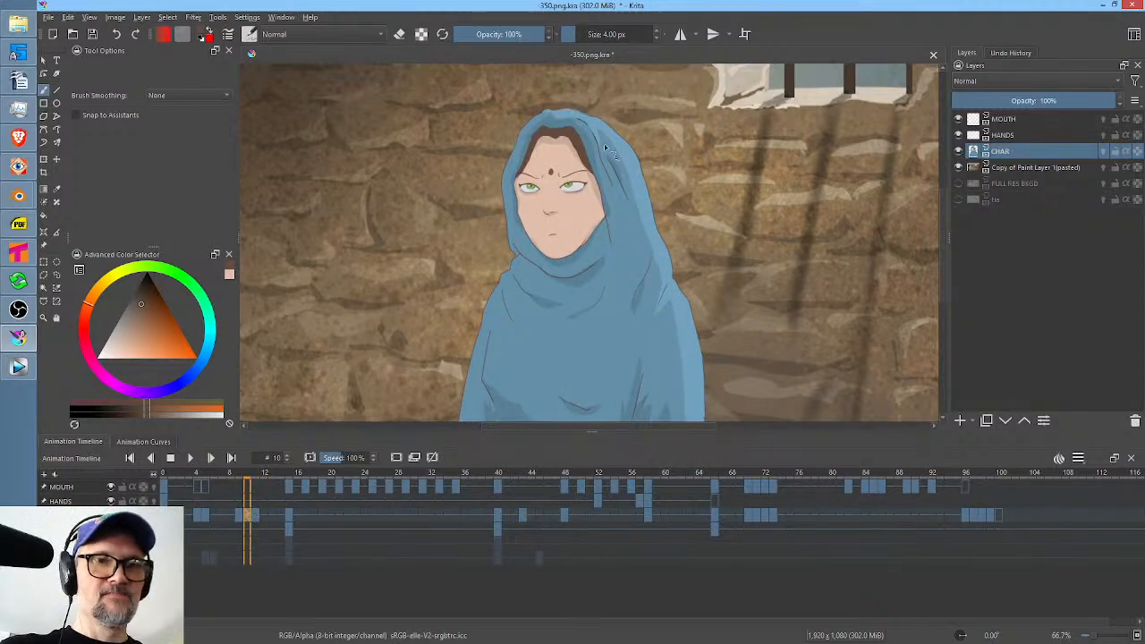
pyautogui.scroll(5, 602, 185)
pyautogui.moveTo(603, 184); pyautogui.dragTo(759, 154)
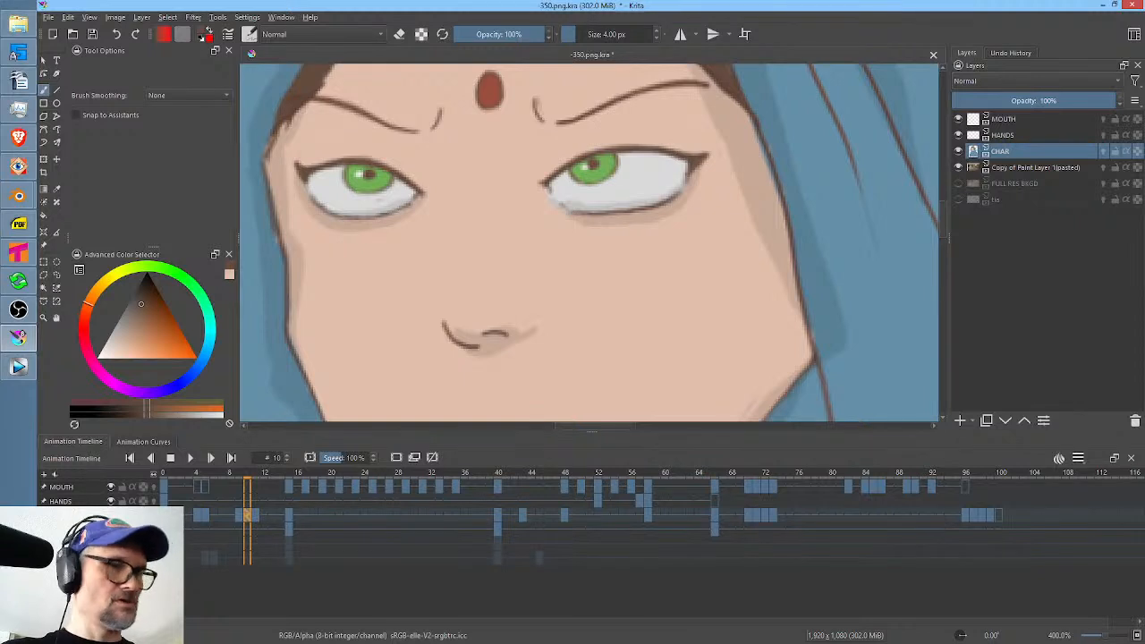
pyautogui.press('Right')
pyautogui.press('Left')
pyautogui.press('Right')
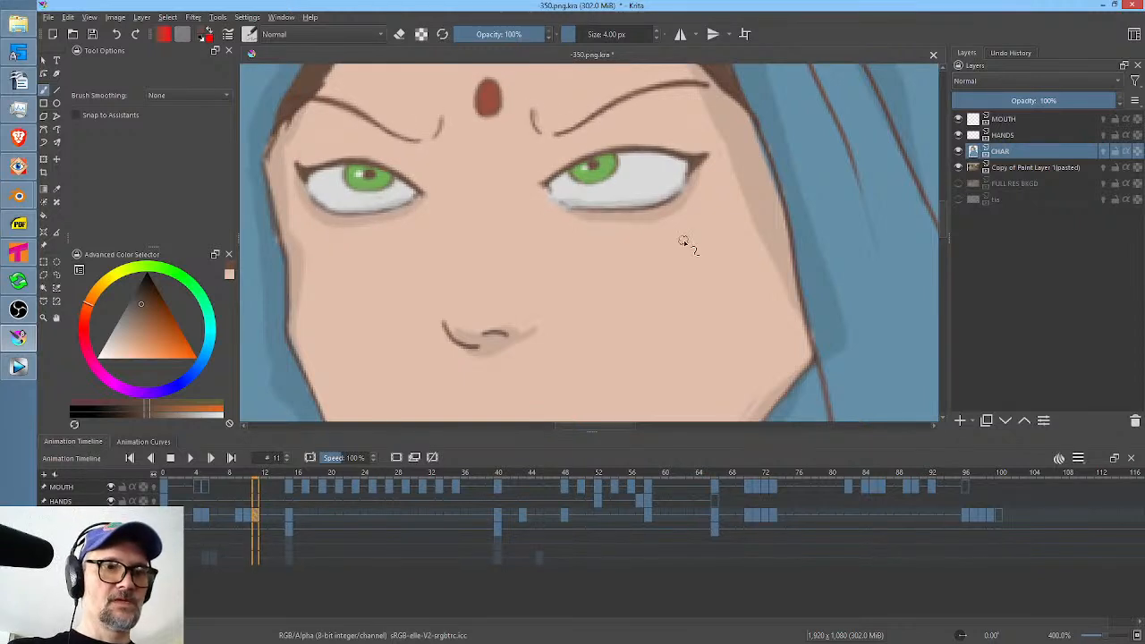
pyautogui.press('Left')
pyautogui.press('Left')
pyautogui.press('Right')
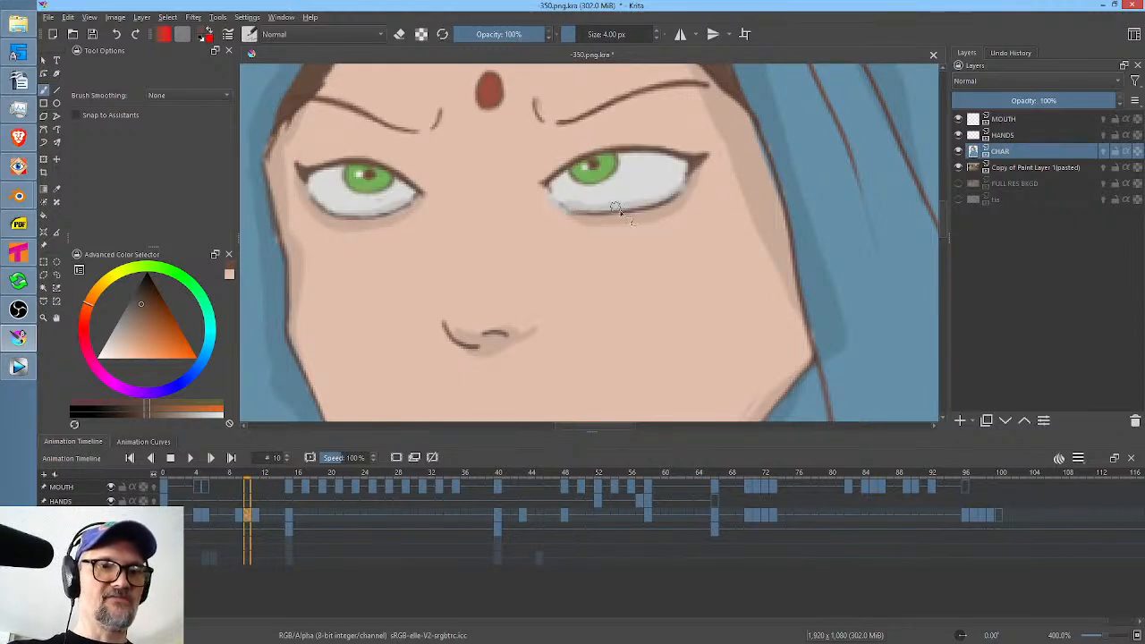
pyautogui.press('Right')
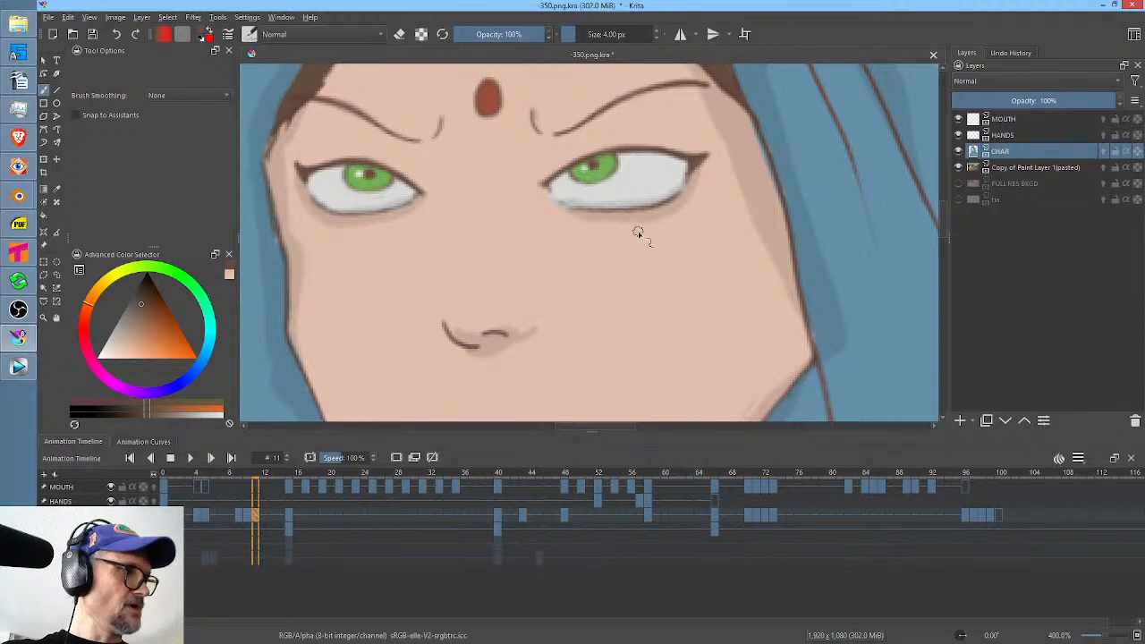
# Liquify the CHAR drawing on frame 11 with a brush size of 40.57 to nudge both lower eyelids slightly upward.
pyautogui.hotkey('ctrl', 't')
pyautogui.rightClick(651, 272)
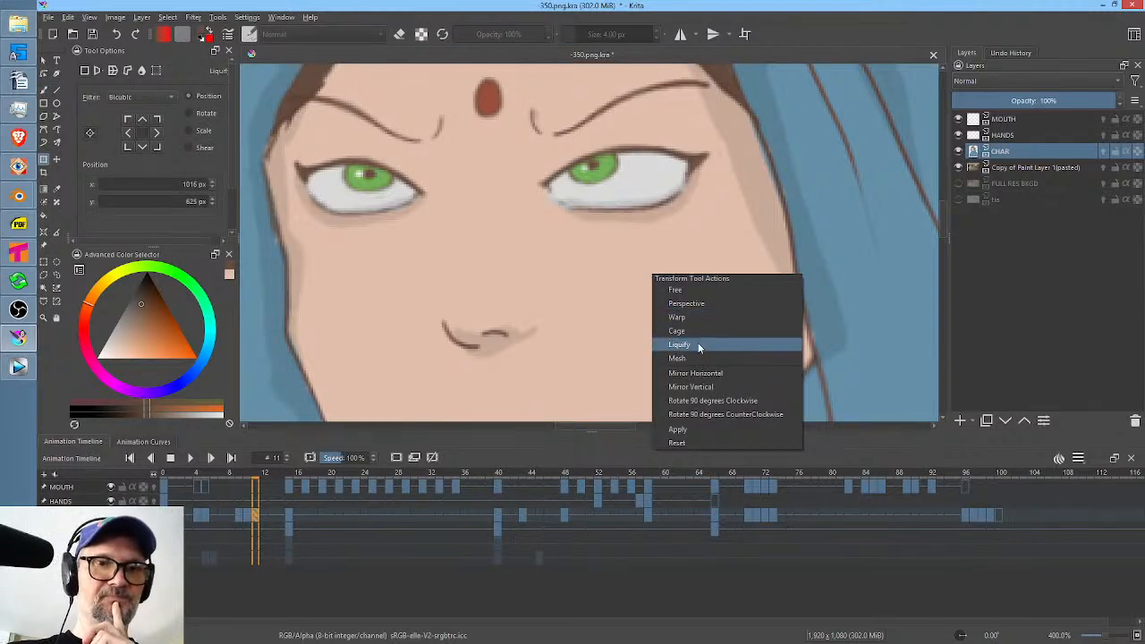
pyautogui.click(694, 344)
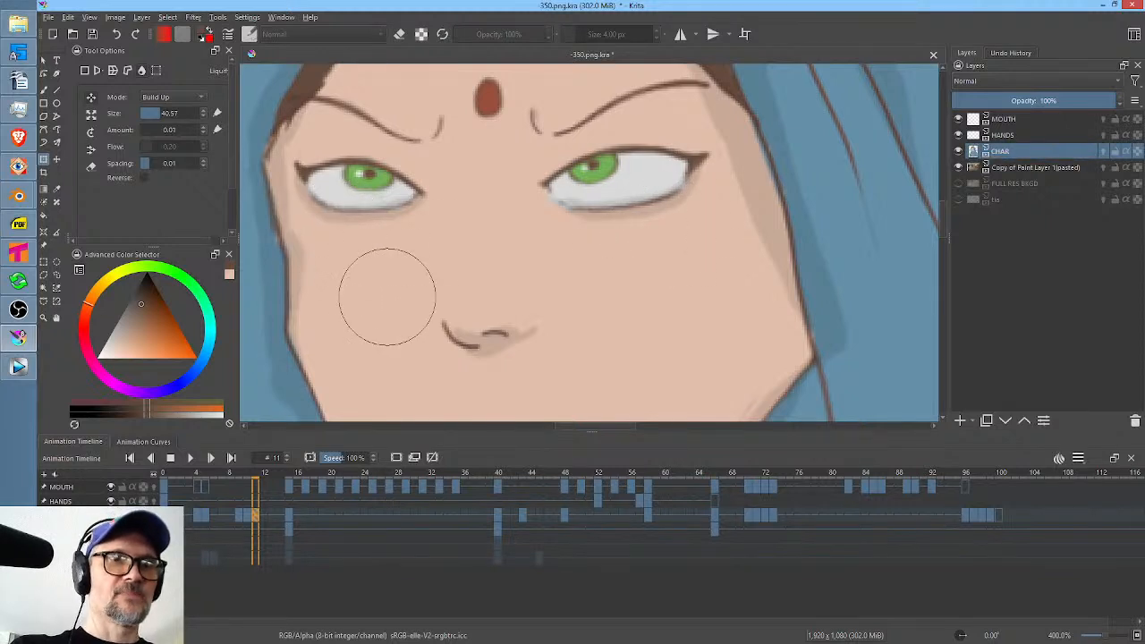
# On CHAR frame 12, push the inner eyebrow ends and frown lines slightly with Liquify at brush size 18.24.
pyautogui.click(268, 512)
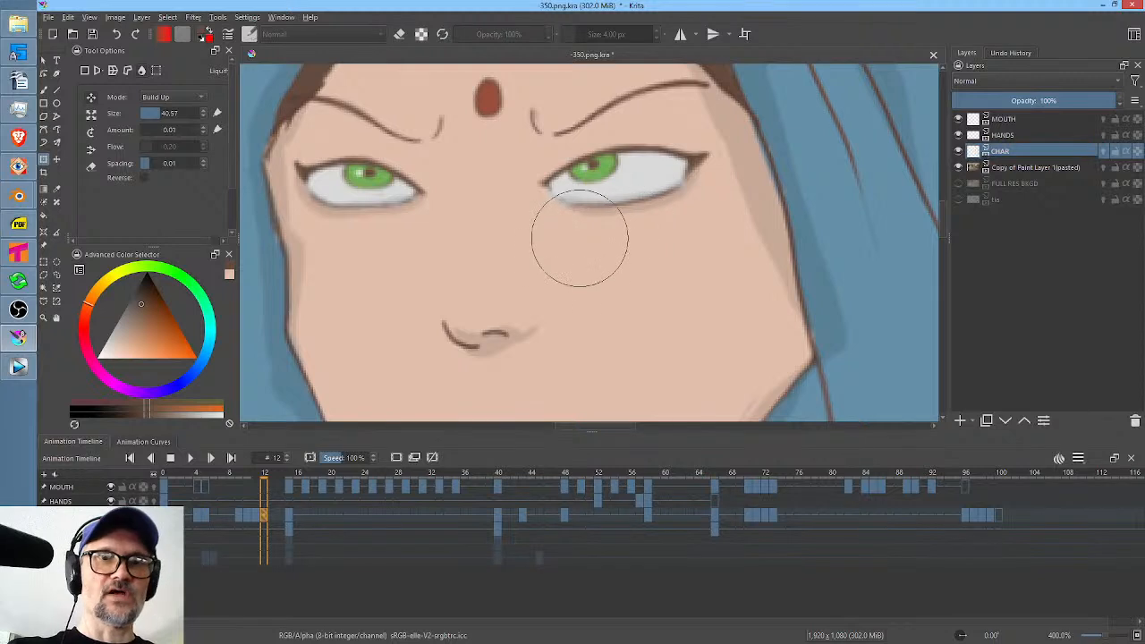
pyautogui.moveTo(599, 101)
pyautogui.mouseDown()
pyautogui.moveTo(647, 168)
pyautogui.moveTo(555, 202)
pyautogui.mouseUp()
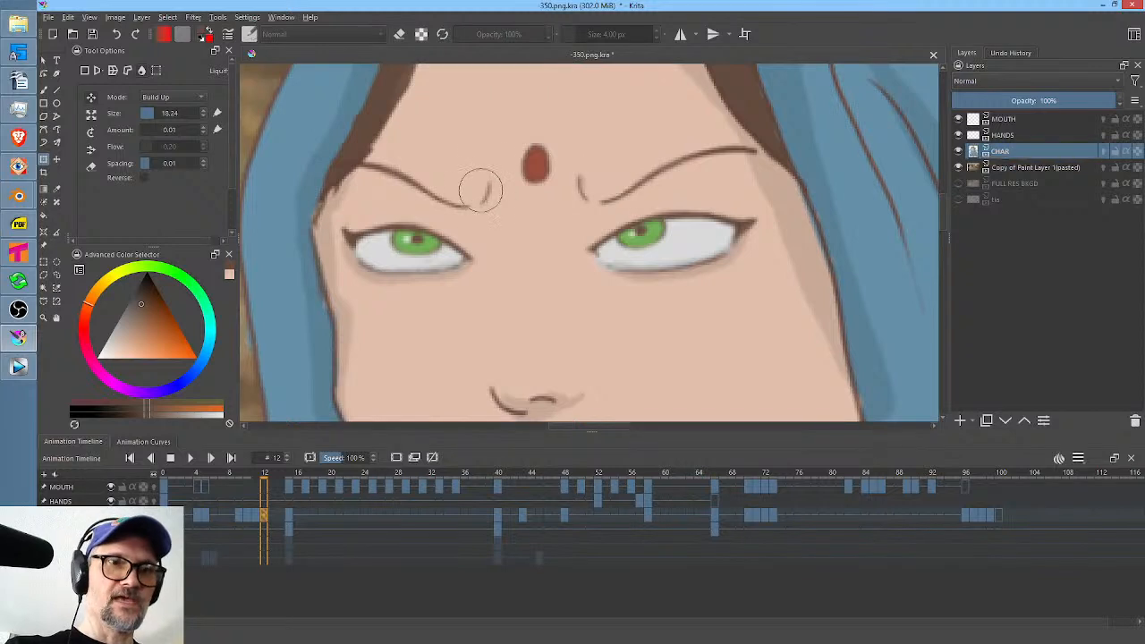
pyautogui.moveTo(452, 173)
pyautogui.mouseDown()
pyautogui.moveTo(456, 190)
pyautogui.moveTo(445, 186)
pyautogui.moveTo(441, 178)
pyautogui.moveTo(492, 187)
pyautogui.mouseUp()
pyautogui.moveTo(600, 176)
pyautogui.mouseDown()
pyautogui.moveTo(584, 191)
pyautogui.moveTo(623, 176)
pyautogui.mouseUp()
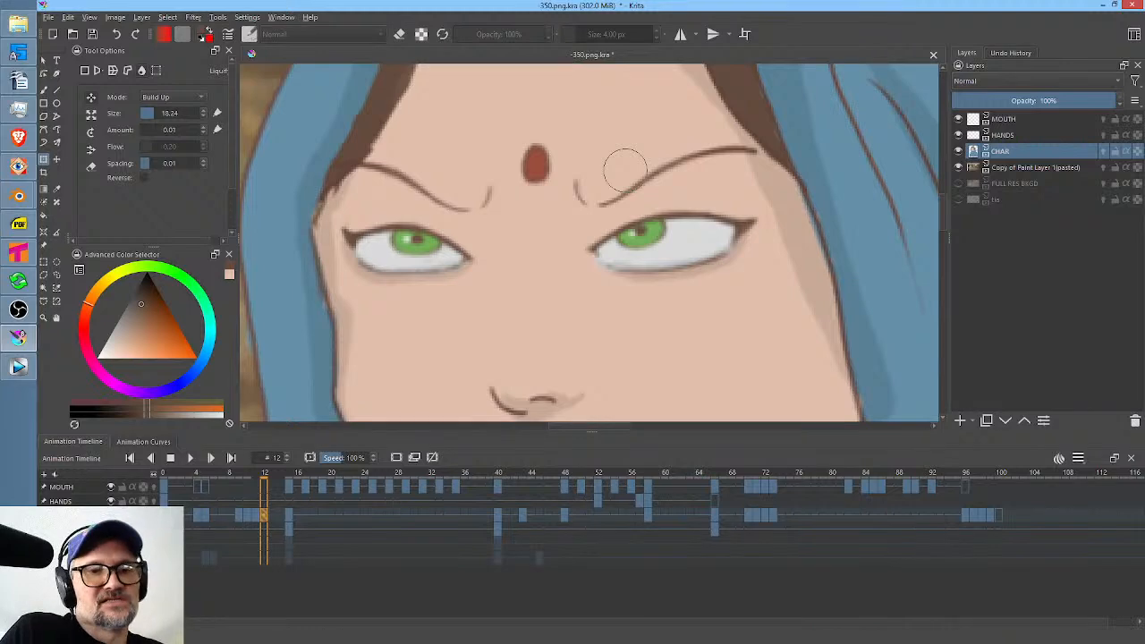
# Loop frames 0 to 14 to judge the head lift with the blink and brow movement, and save the document.
pyautogui.moveTo(272, 519); pyautogui.dragTo(170, 517)
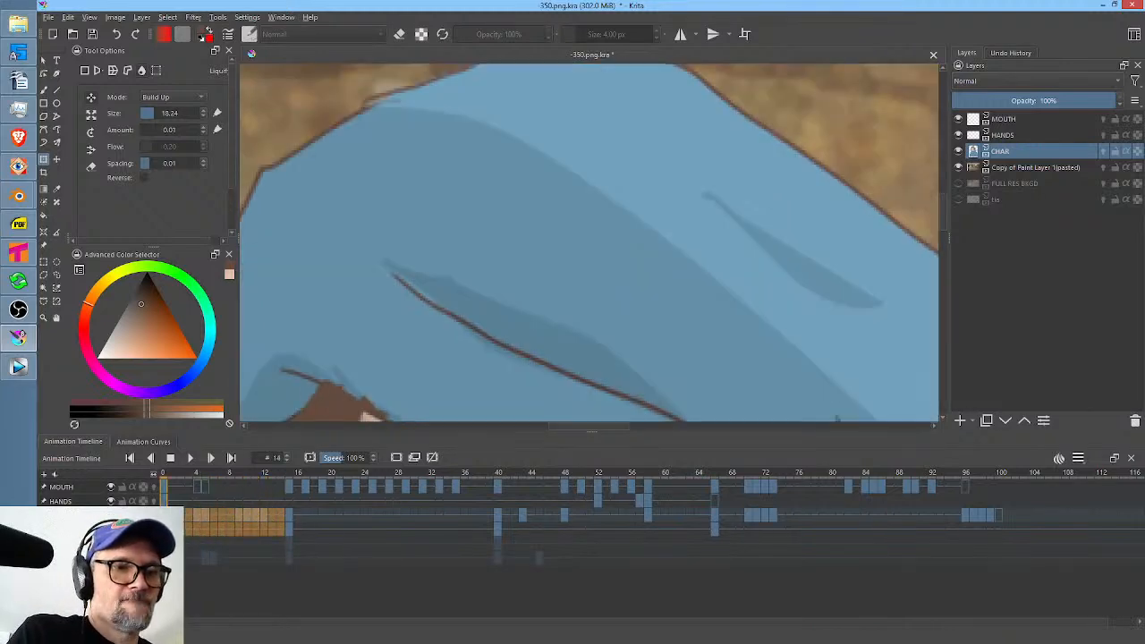
pyautogui.press('space')
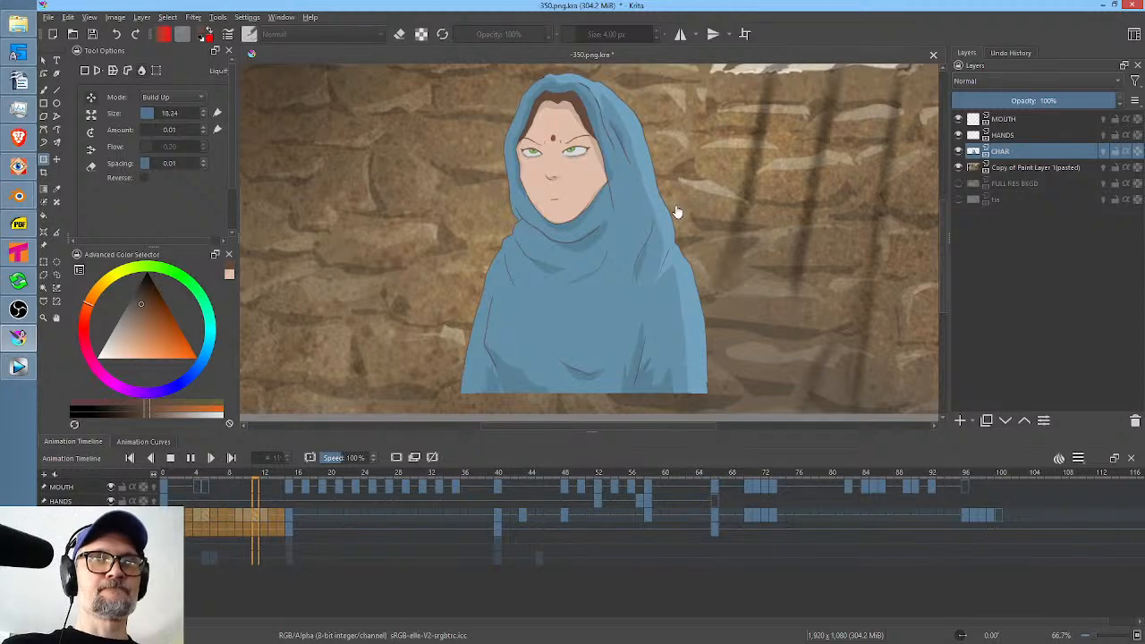
pyautogui.scroll(1, 613, 153)
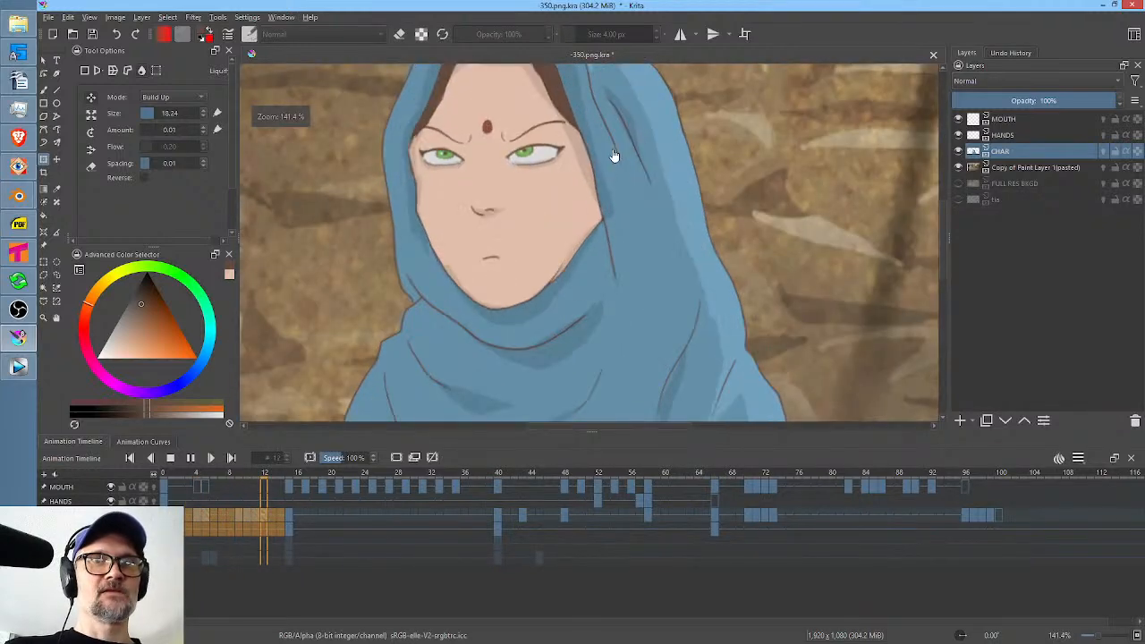
pyautogui.scroll(1, 615, 154)
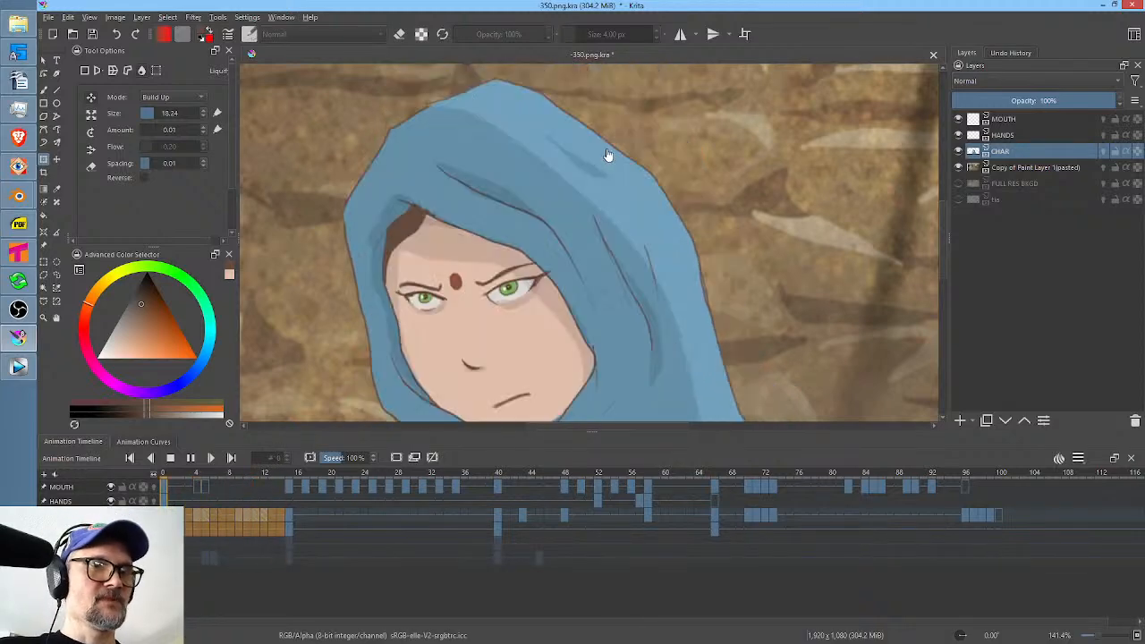
pyautogui.click(92, 36)
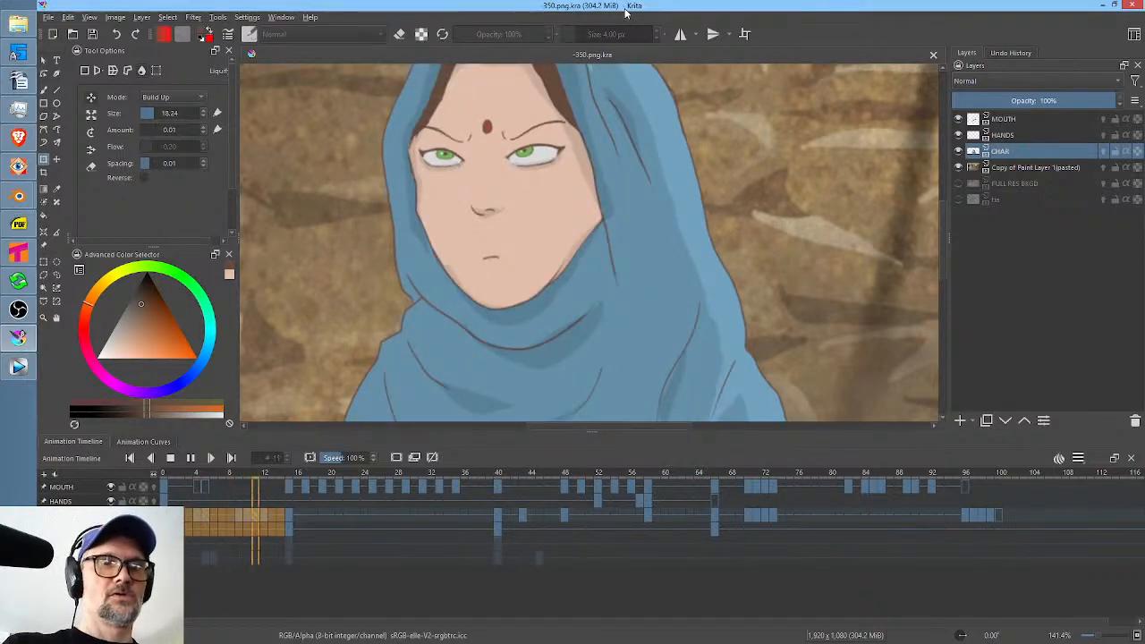
# Stop the loop, scrub from frame 15 to 47, and compare the CHAR drawings around frames 43 to 48.
pyautogui.middleClick(573, 229)
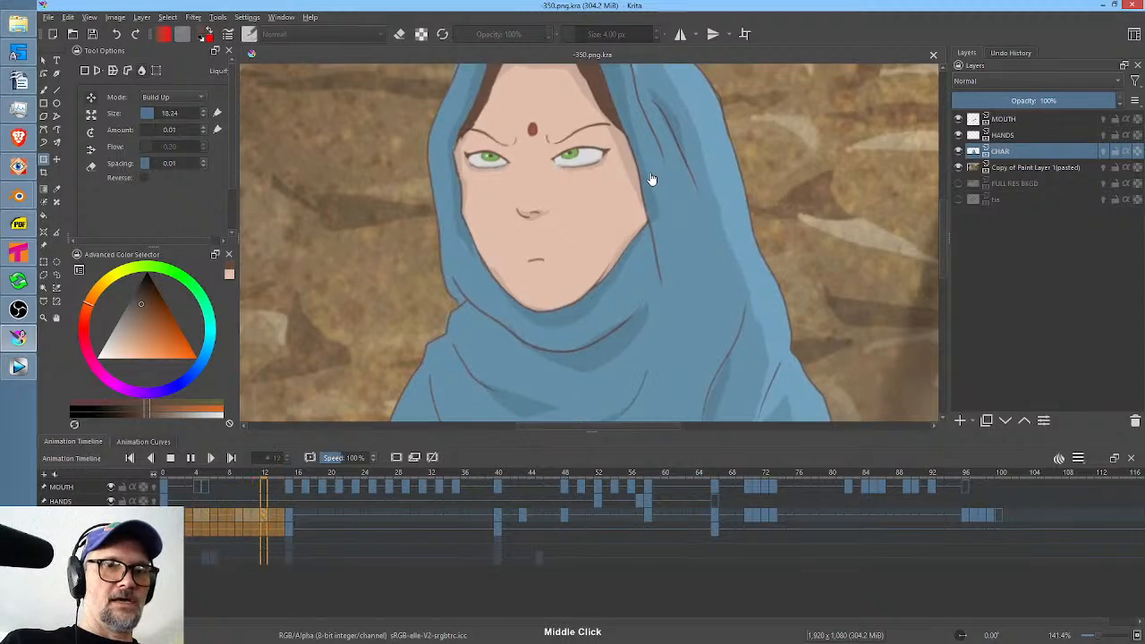
pyautogui.moveTo(643, 180); pyautogui.dragTo(615, 221)
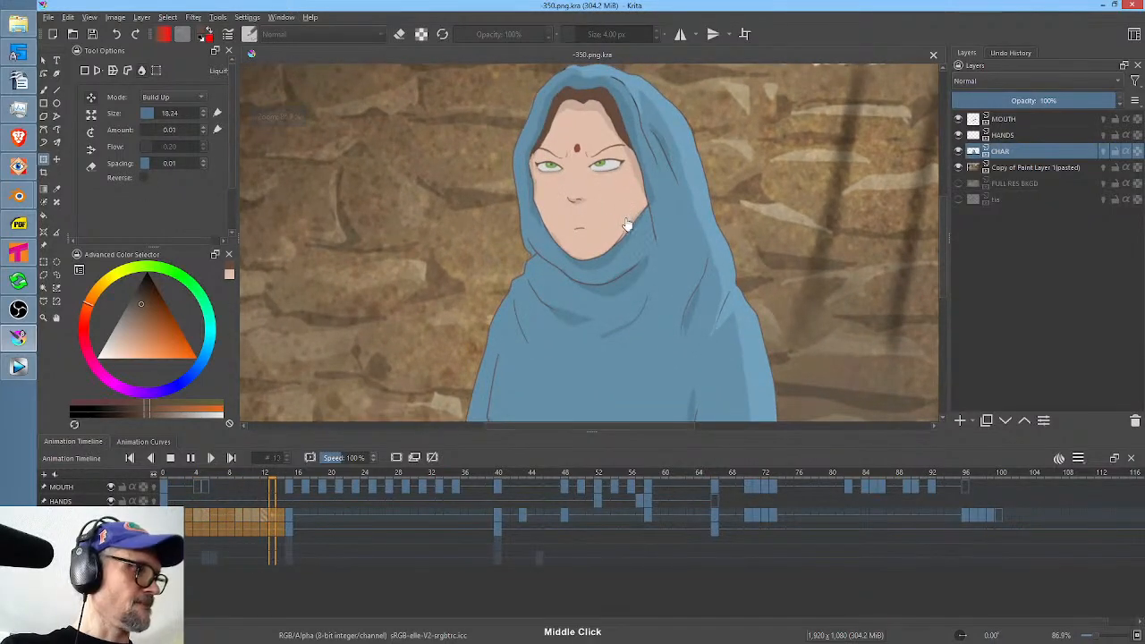
pyautogui.press('space')
pyautogui.click(290, 477)
pyautogui.moveTo(290, 477); pyautogui.dragTo(553, 525)
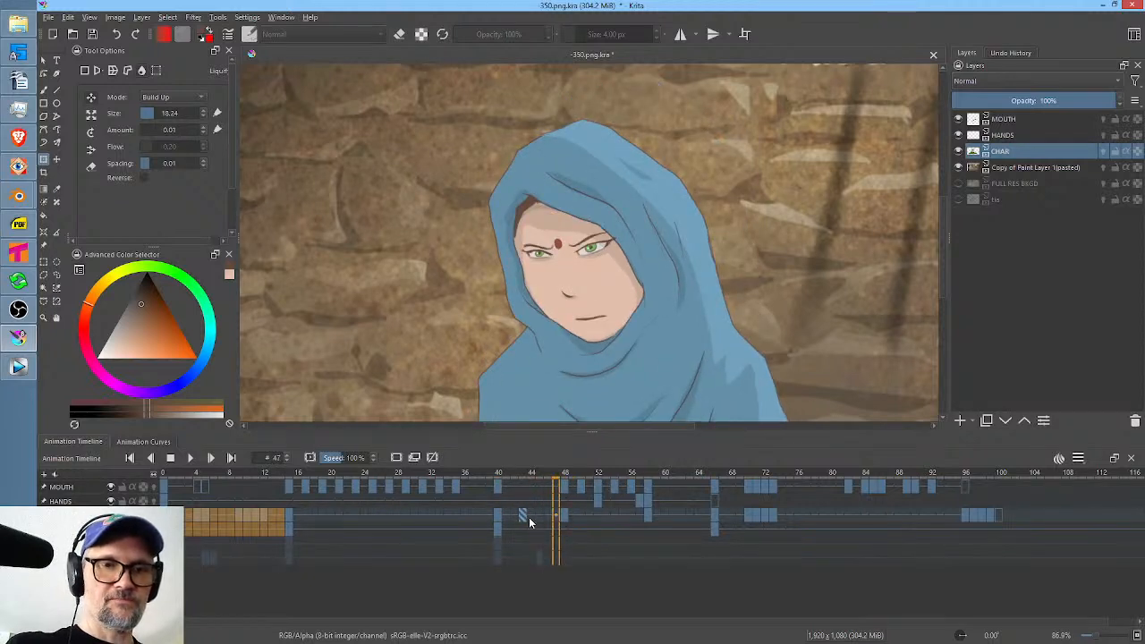
pyautogui.click(524, 517)
pyautogui.click(555, 519)
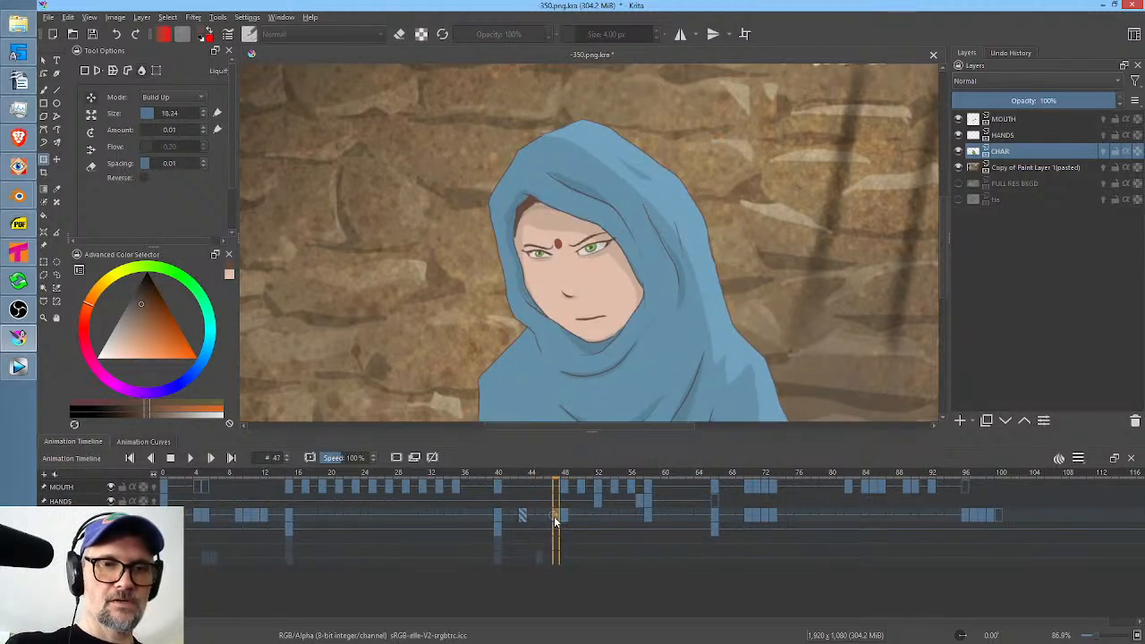
pyautogui.click(565, 517)
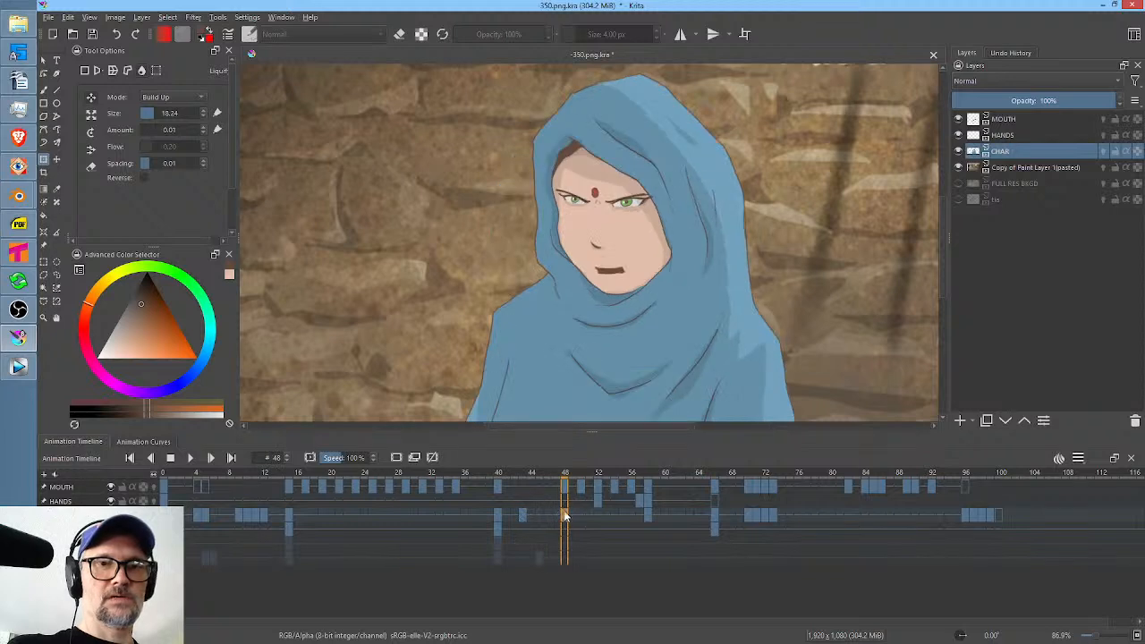
# Hide the stone wall background layer "Copy of Paint Layer 1(pasted)" and save the document.
pyautogui.click(958, 167)
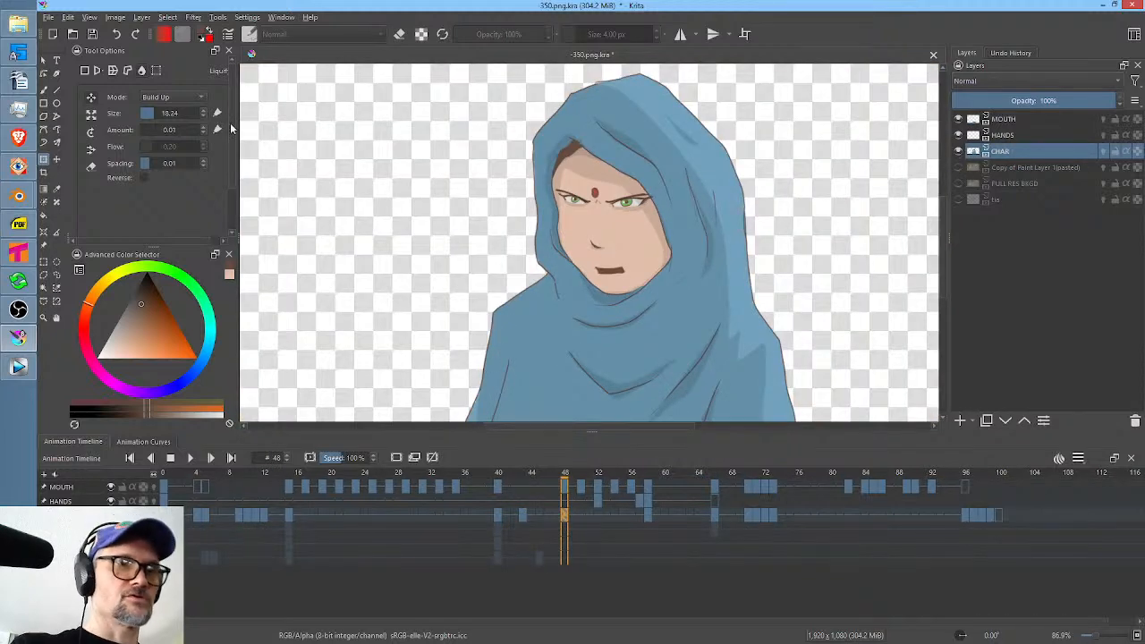
pyautogui.click(93, 35)
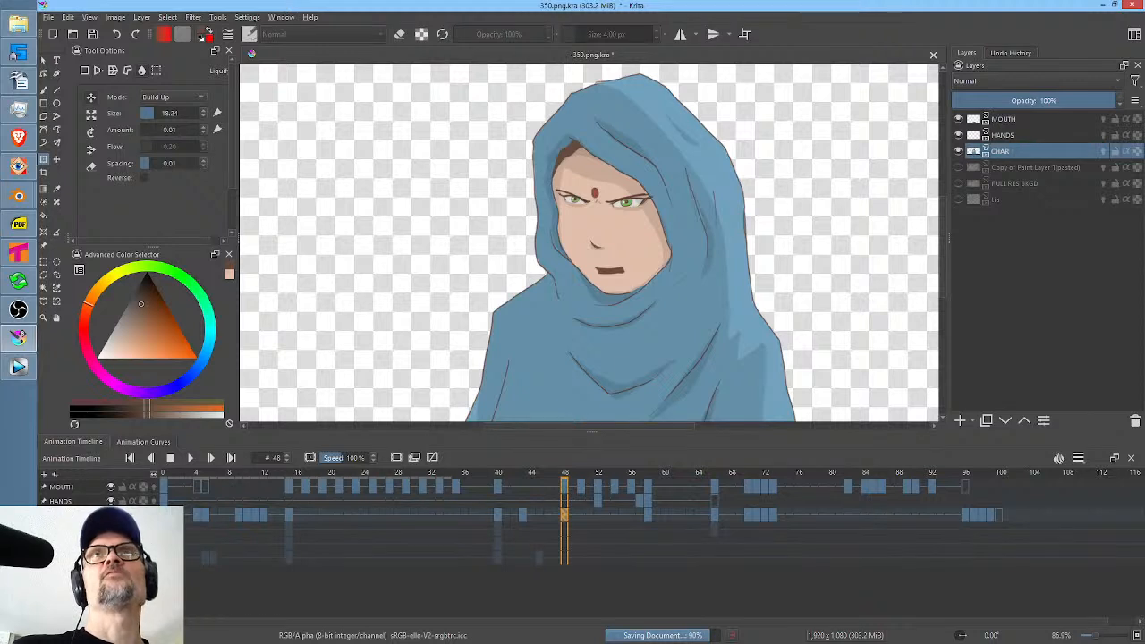
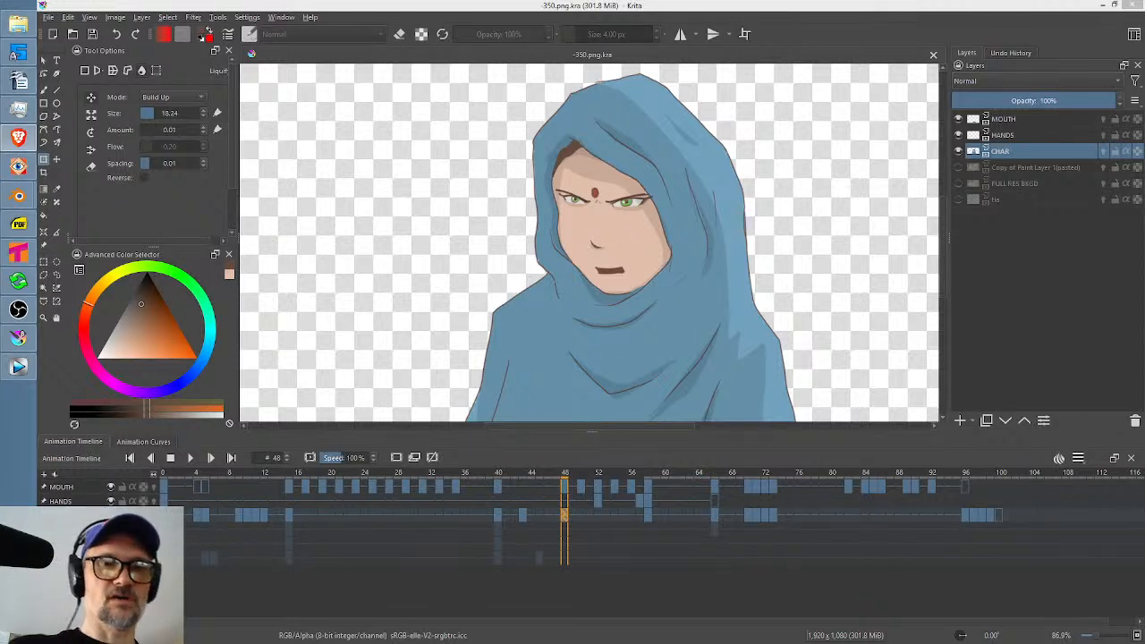
# Place a clone of the frame 43 CHAR drawing on frame 47 and scrub frames 40 to 47 against the frame 48 drawing.
pyautogui.moveTo(498, 475); pyautogui.dragTo(554, 494)
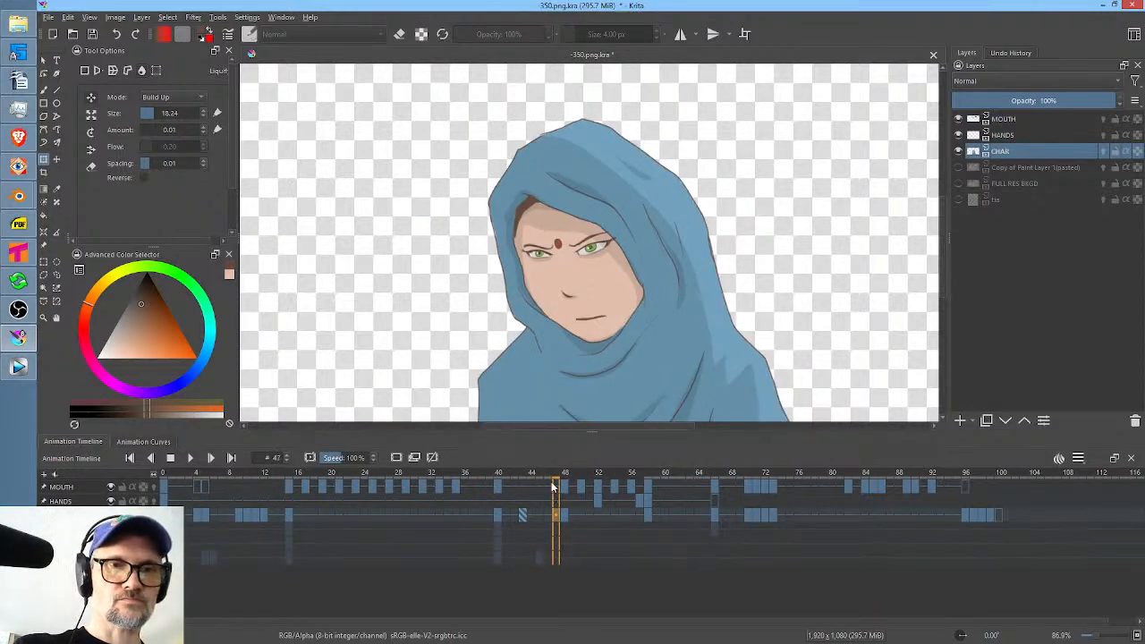
pyautogui.moveTo(762, 180); pyautogui.dragTo(713, 236)
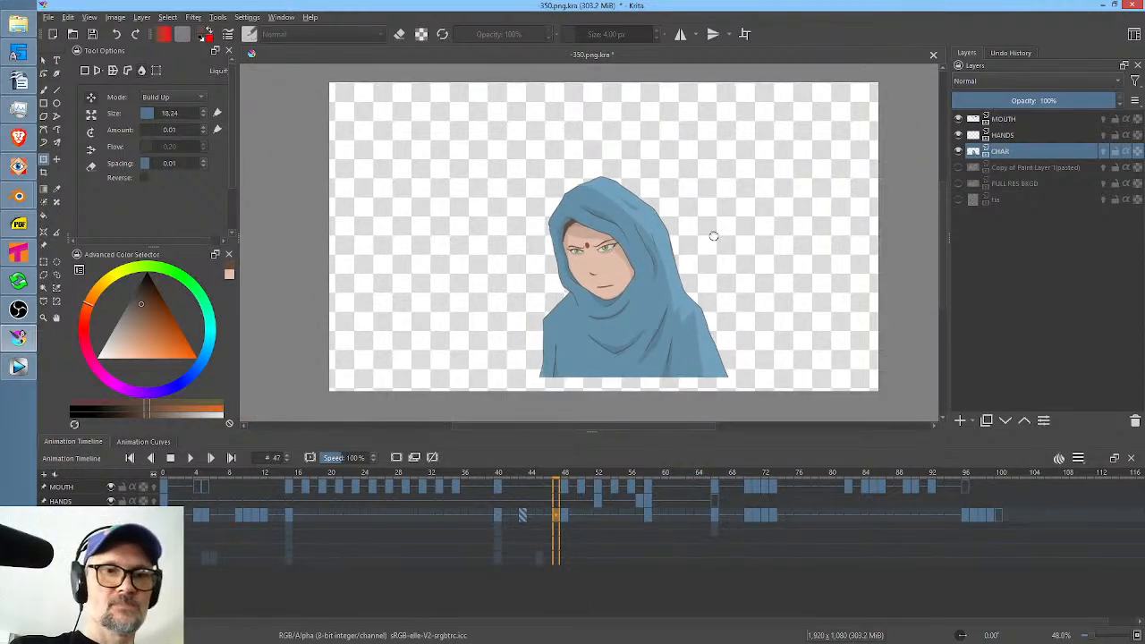
pyautogui.moveTo(498, 472)
pyautogui.mouseDown()
pyautogui.moveTo(581, 490)
pyautogui.moveTo(528, 517)
pyautogui.moveTo(553, 523)
pyautogui.mouseUp()
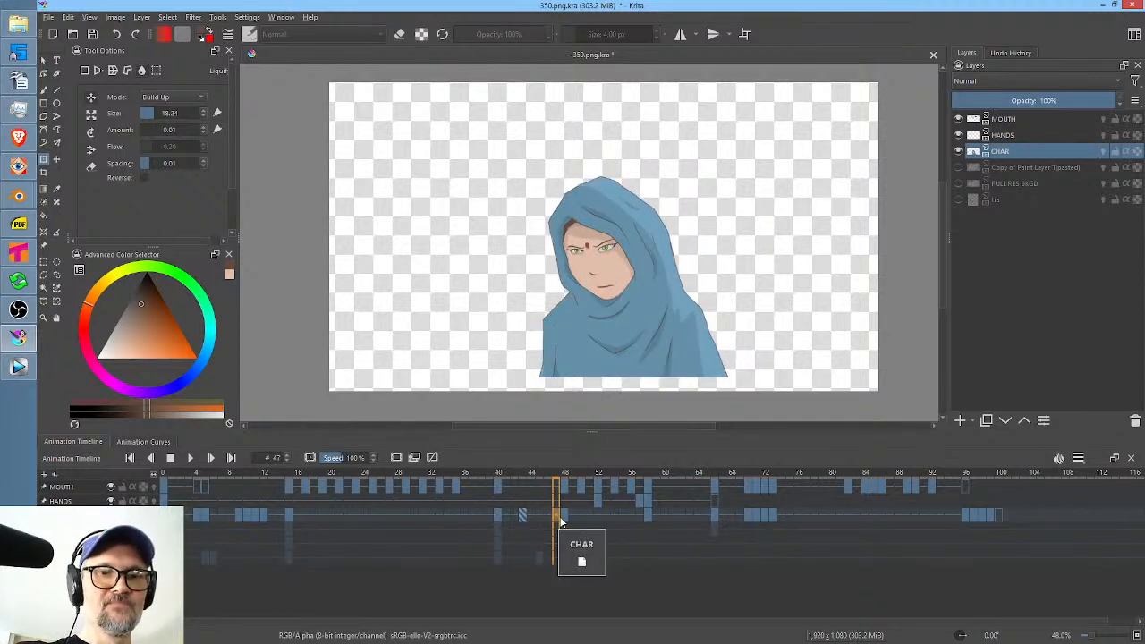
pyautogui.click(562, 519)
pyautogui.click(556, 518)
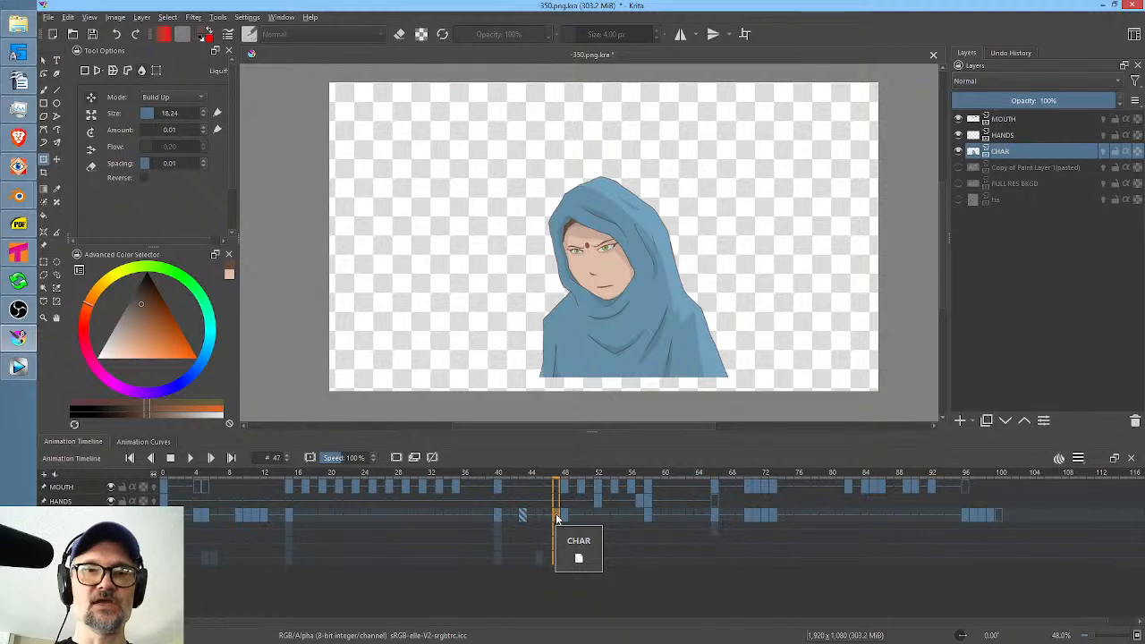
pyautogui.click(564, 514)
pyautogui.click(555, 519)
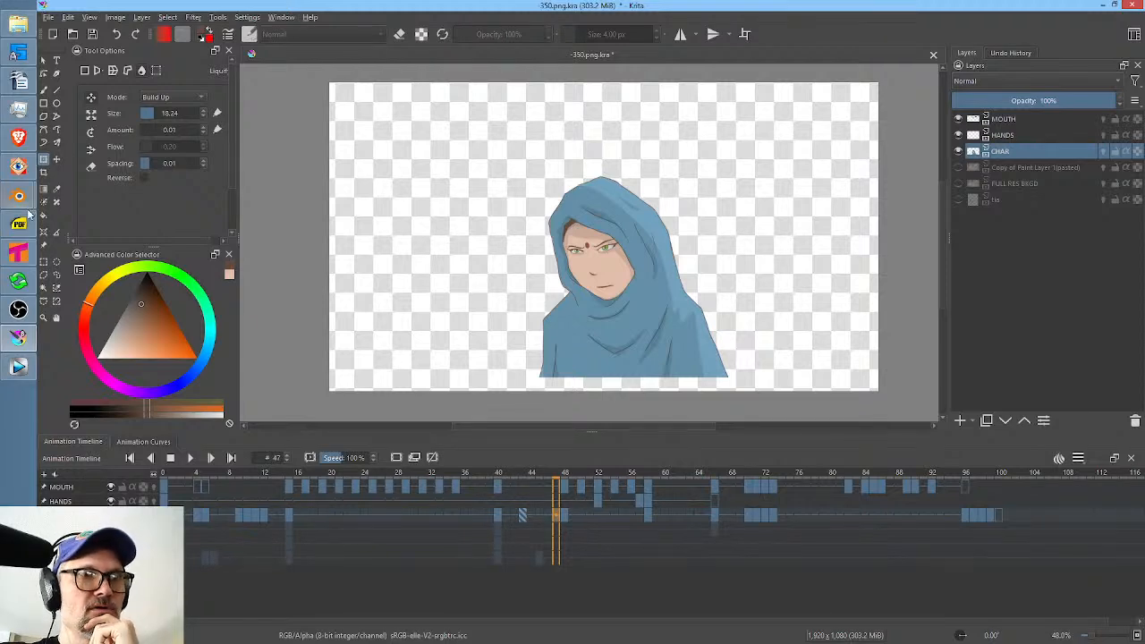
# Switch to Tahoma2D and open the recent scene storyboard-keys.tnz from the futurama project.
pyautogui.click(18, 254)
pyautogui.click(45, 17)
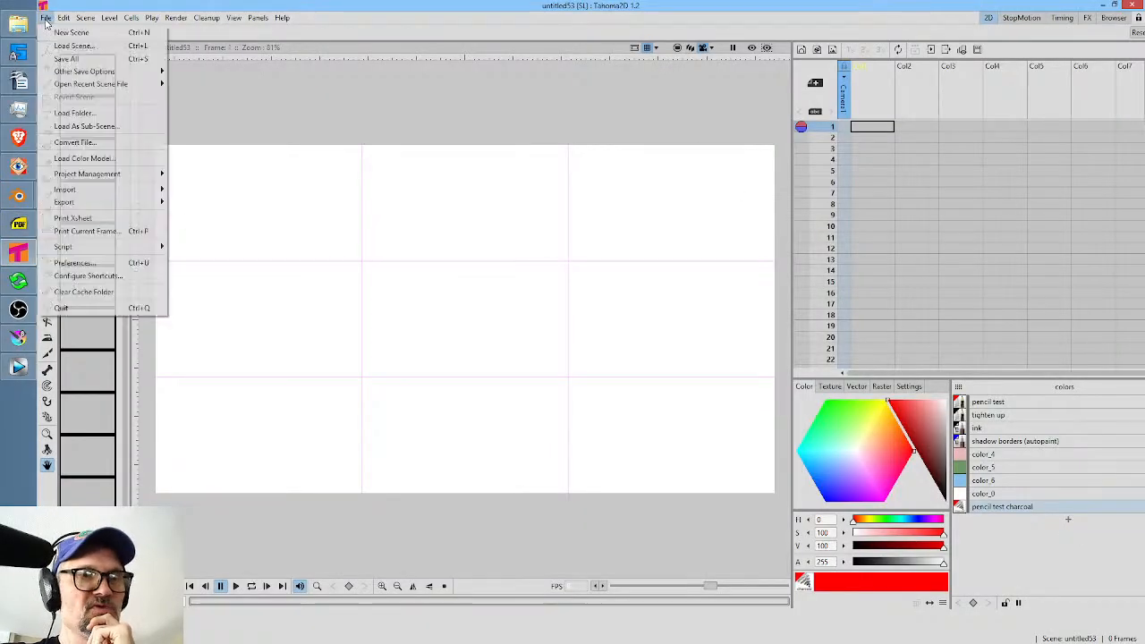
pyautogui.moveTo(62, 84)
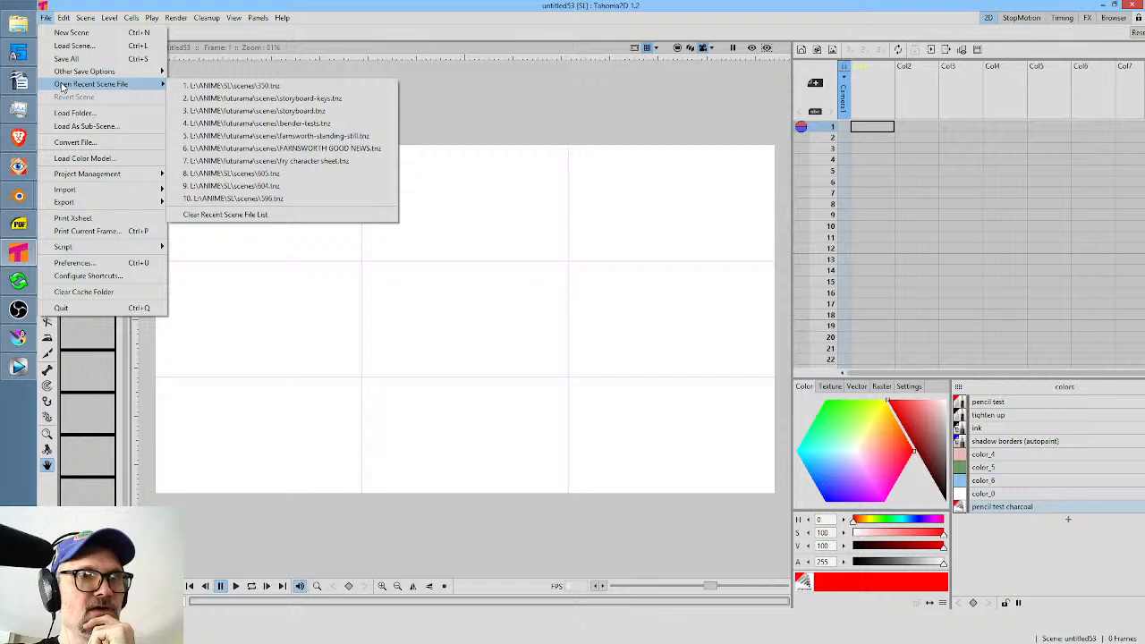
pyautogui.click(321, 96)
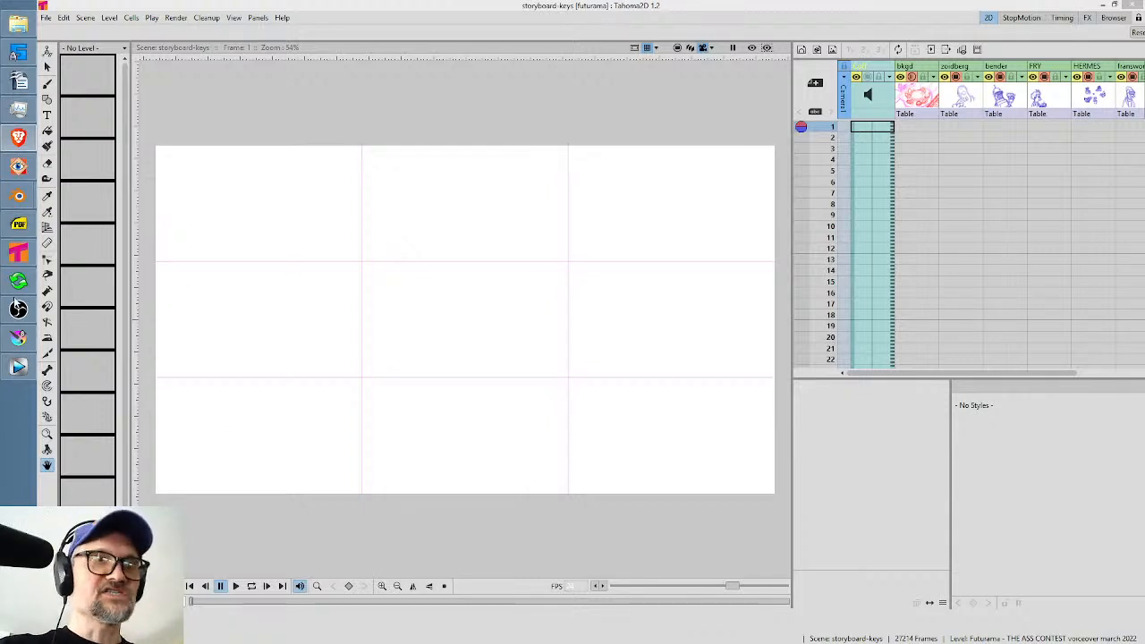
# Examine the storyboard scene's Xsheet, from the audio column across the background and character columns, down to about frame 365.
pyautogui.click(926, 238)
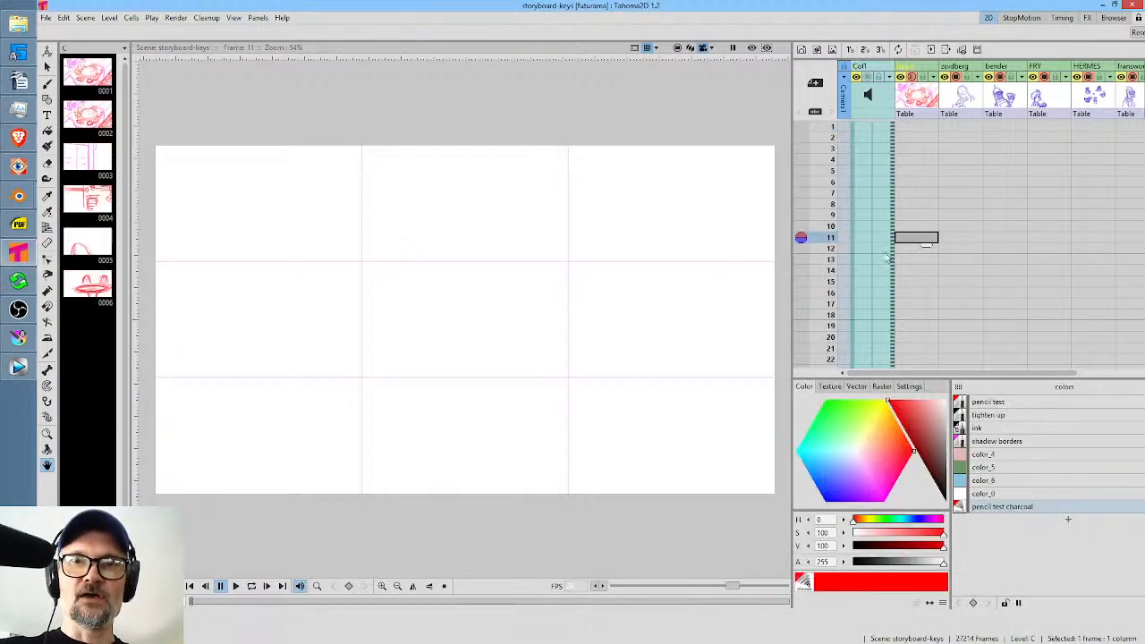
pyautogui.scroll(-10, 921, 260)
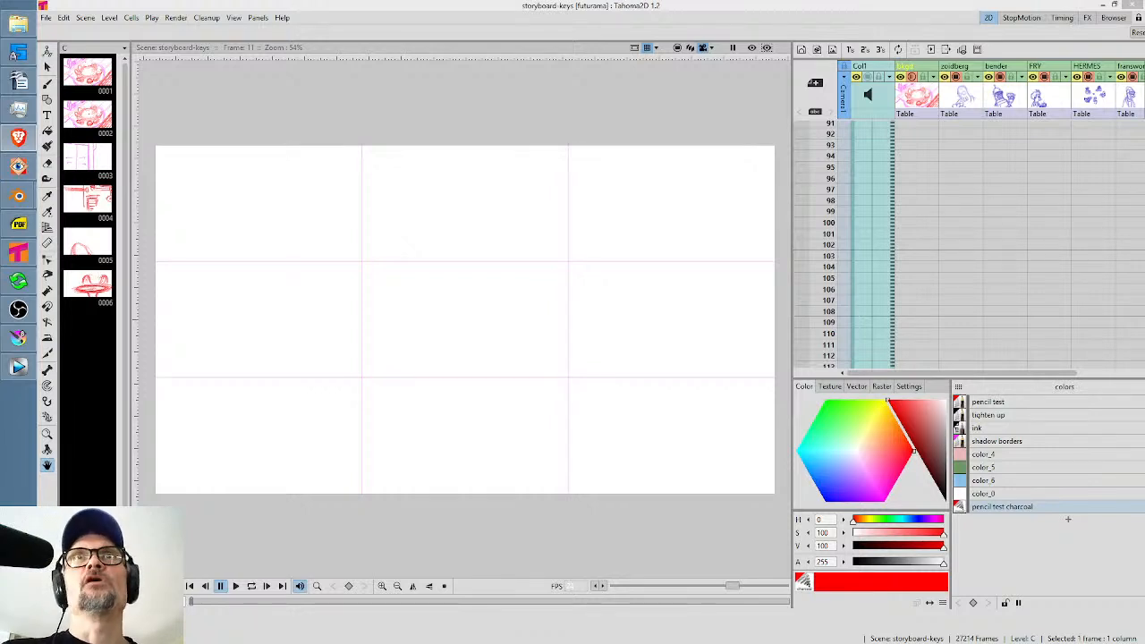
pyautogui.click(878, 200)
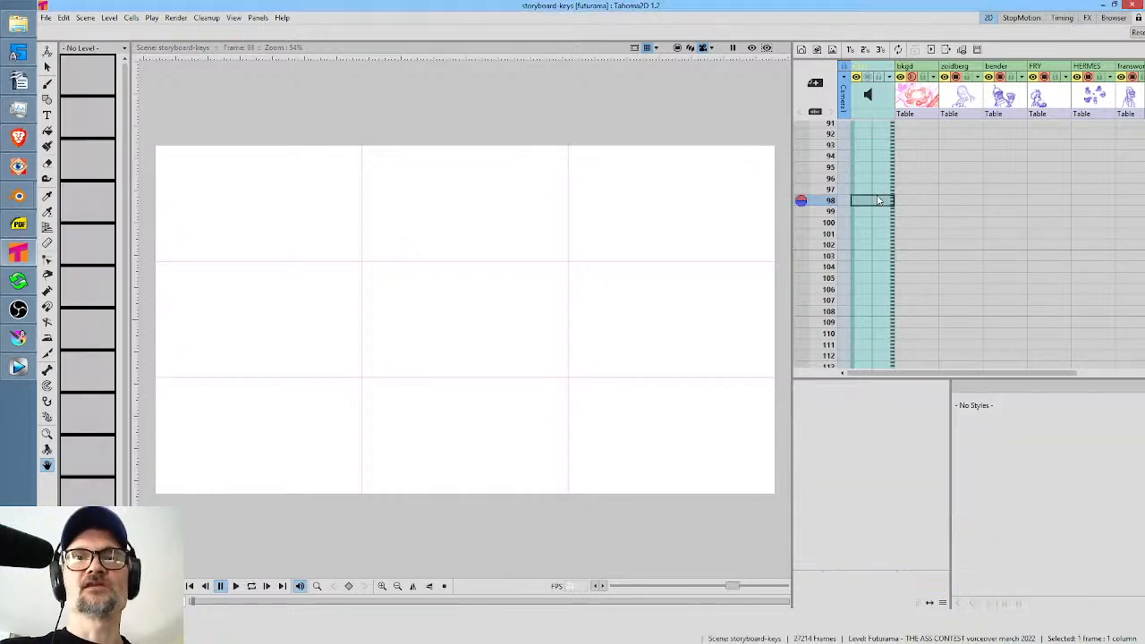
pyautogui.scroll(-10, 912, 219)
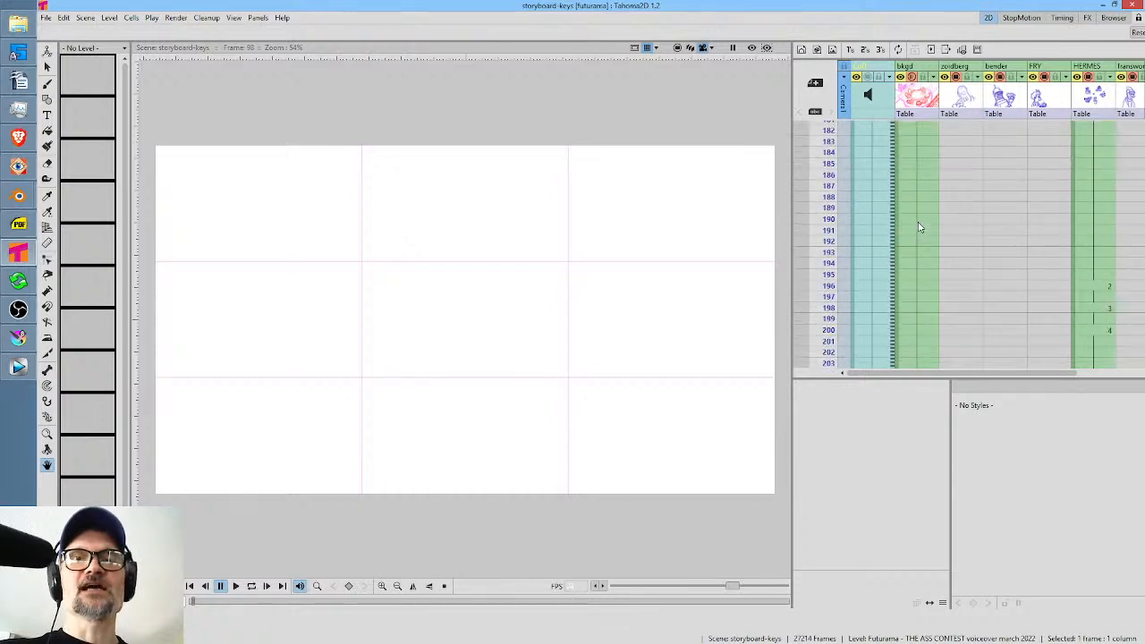
pyautogui.scroll(-14, 926, 221)
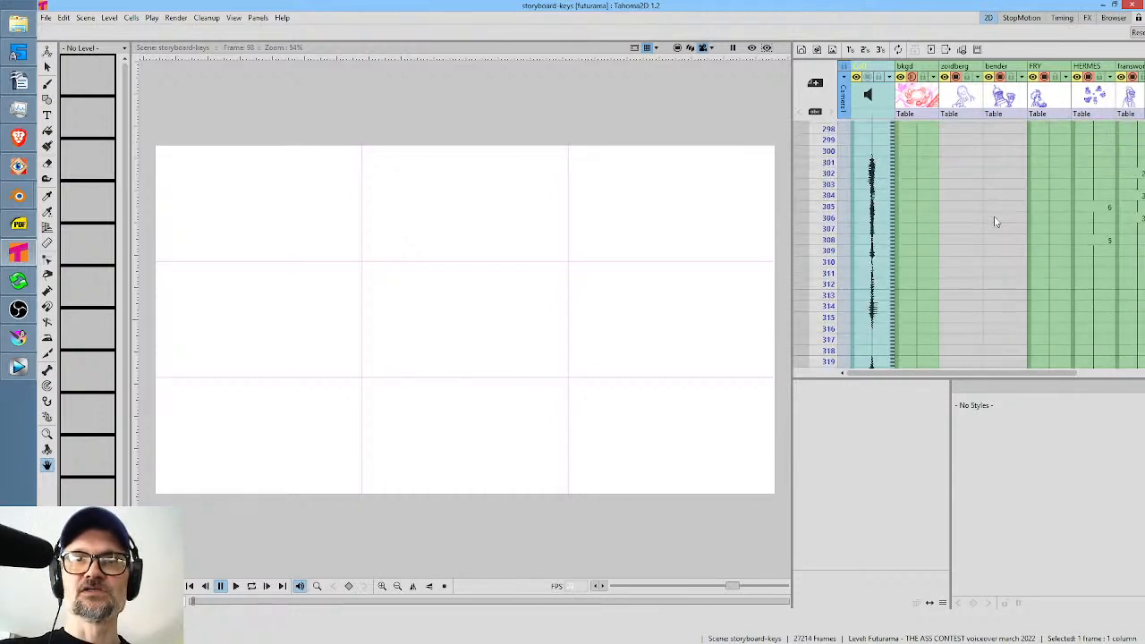
pyautogui.scroll(-6, 1012, 219)
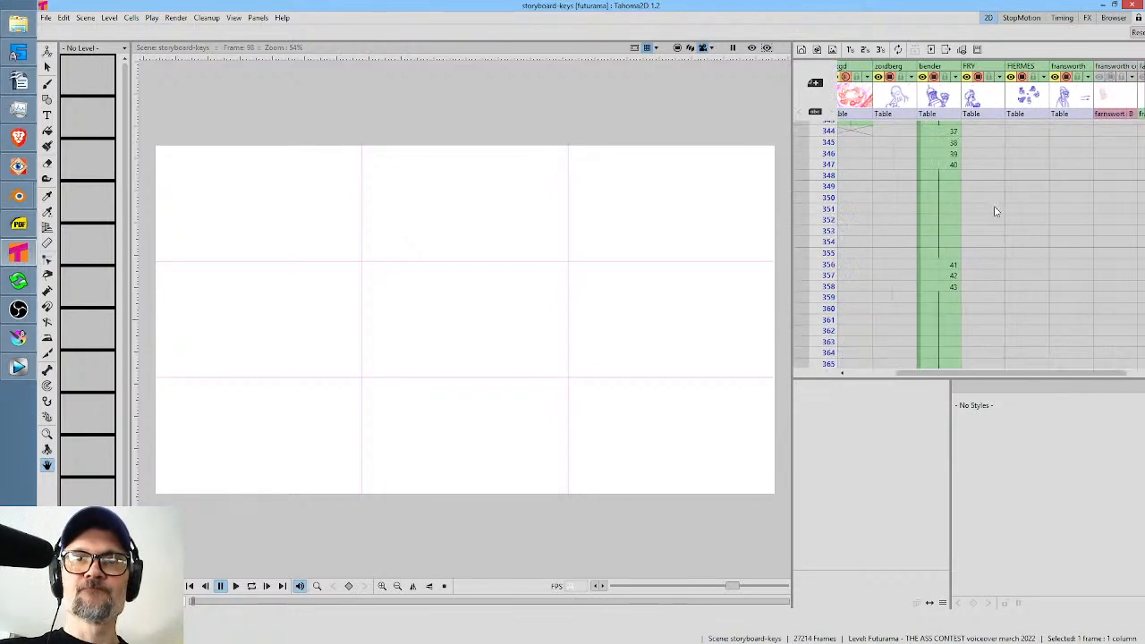
pyautogui.hscroll(2, 994, 209)
pyautogui.scroll(10, 1004, 167)
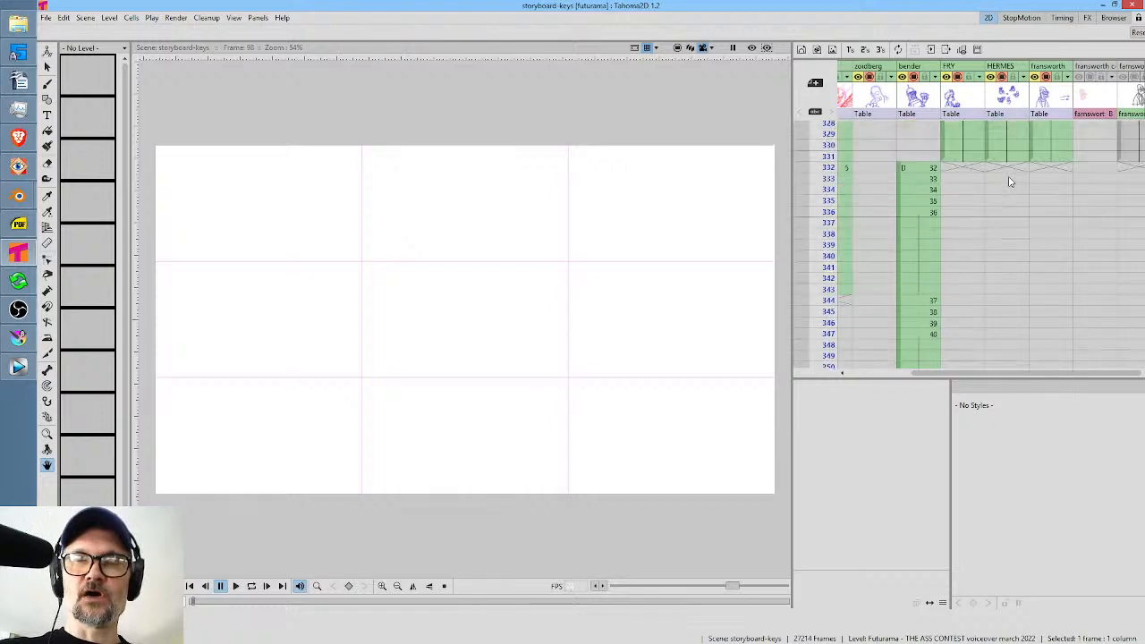
pyautogui.hscroll(-2, 1037, 197)
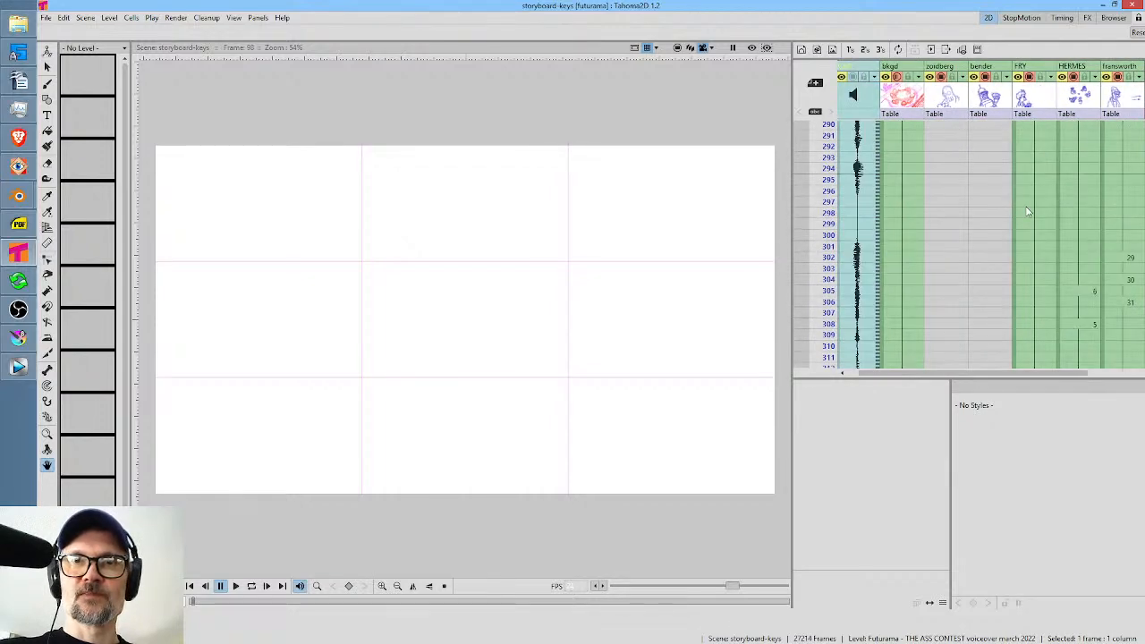
pyautogui.scroll(-6, 993, 208)
pyautogui.scroll(20, 951, 225)
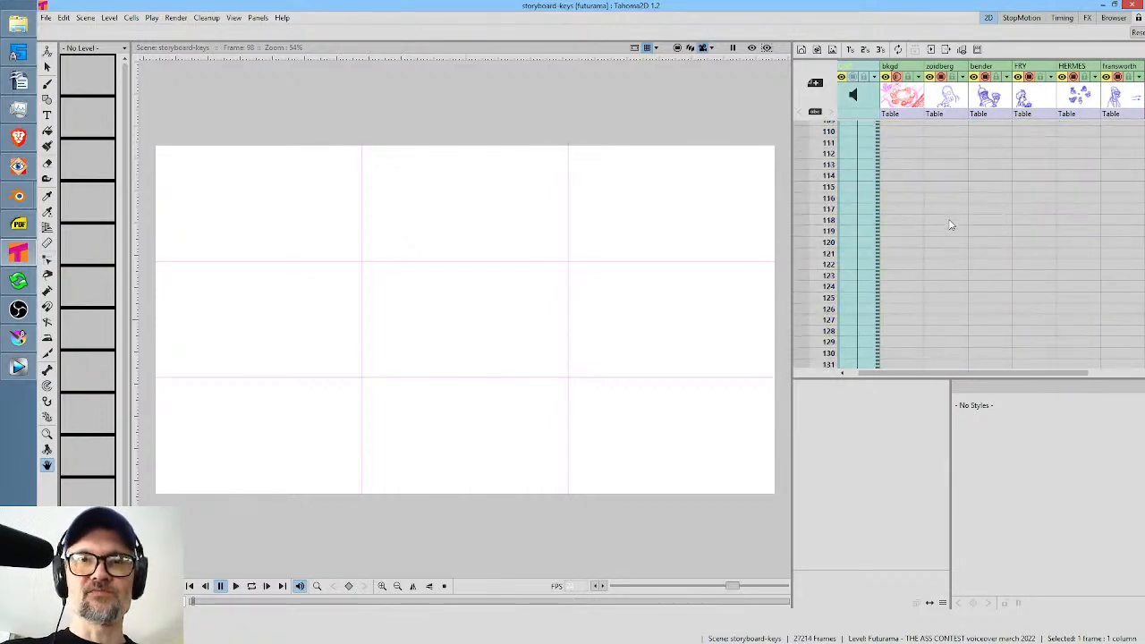
# Start a new scene and add a vector level named A at frame 1.
pyautogui.click(45, 18)
pyautogui.click(52, 33)
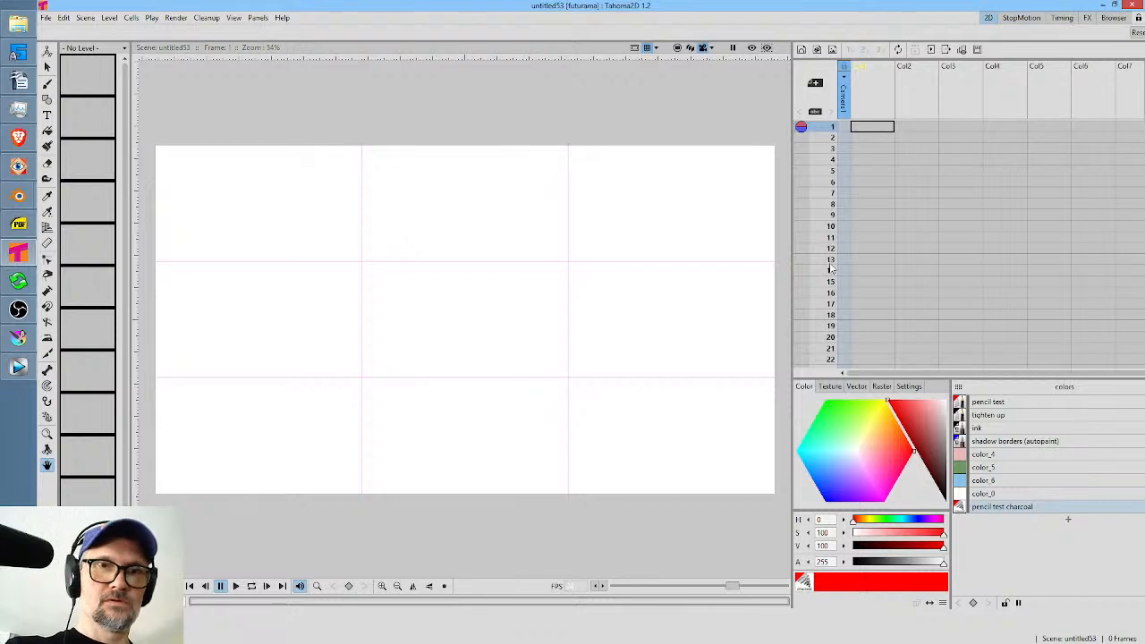
pyautogui.click(817, 51)
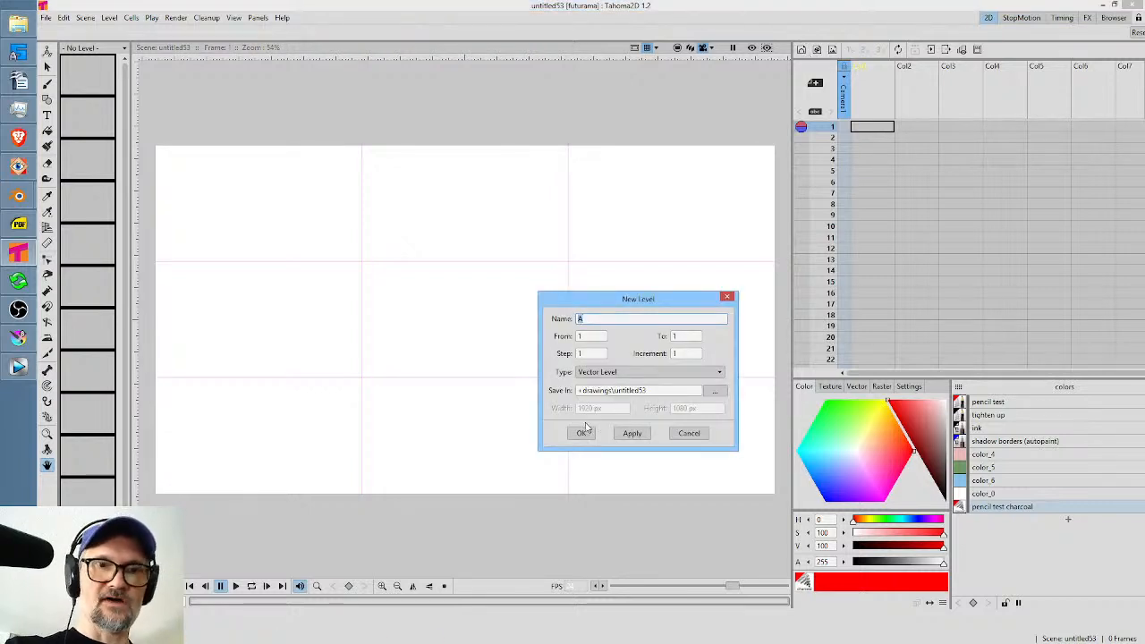
pyautogui.click(581, 432)
pyautogui.click(573, 340)
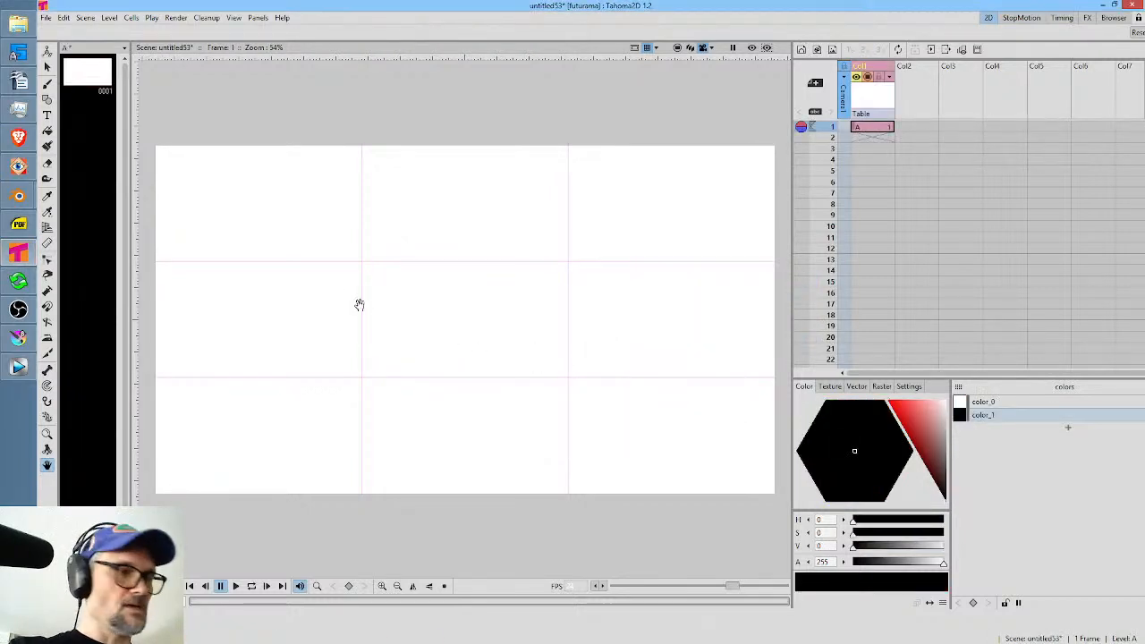
# Brush a filled black circle on level A and keyframe its frame 1 position at about X -122 px, Y 16 px.
pyautogui.press('b')
pyautogui.moveTo(306, 288)
pyautogui.mouseDown()
pyautogui.moveTo(256, 417)
pyautogui.moveTo(279, 309)
pyautogui.mouseUp()
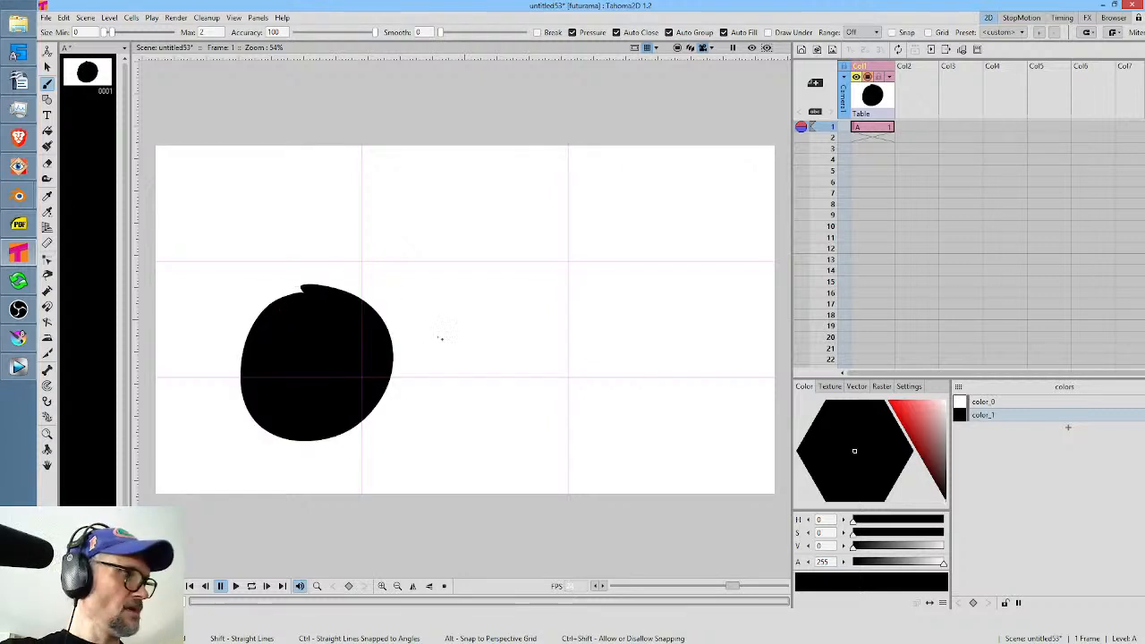
pyautogui.press('a')
pyautogui.moveTo(350, 366); pyautogui.dragTo(314, 361)
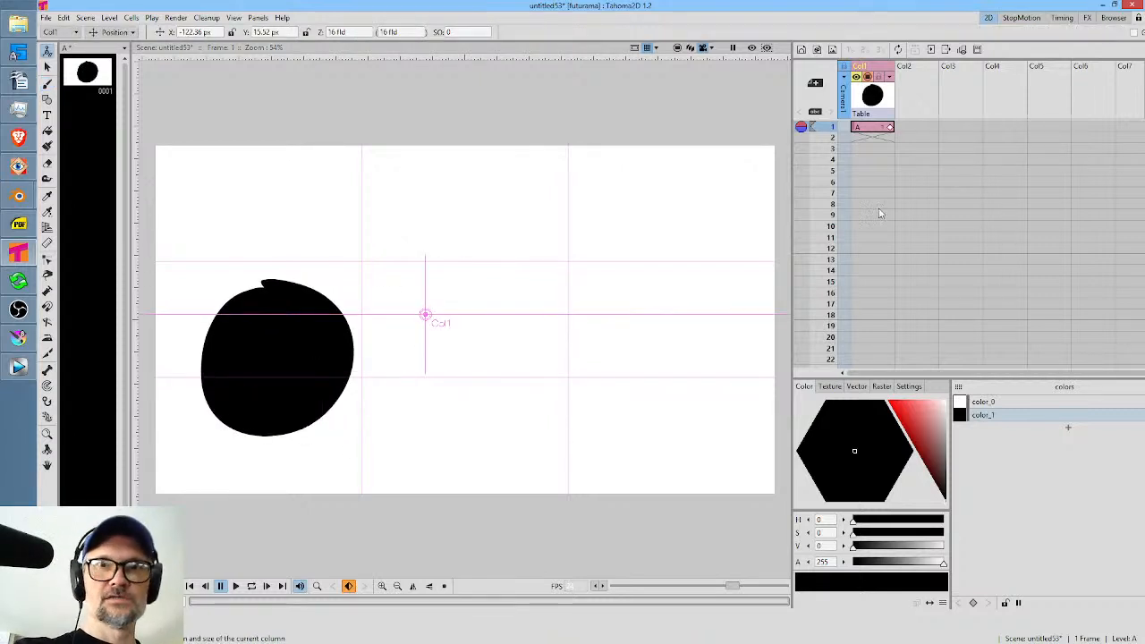
# Extend the circle's exposure to frame 16, keyframe it there at about X 938 px, Y -13 px, and check the motion between both keyframes.
pyautogui.moveTo(877, 131); pyautogui.dragTo(882, 298)
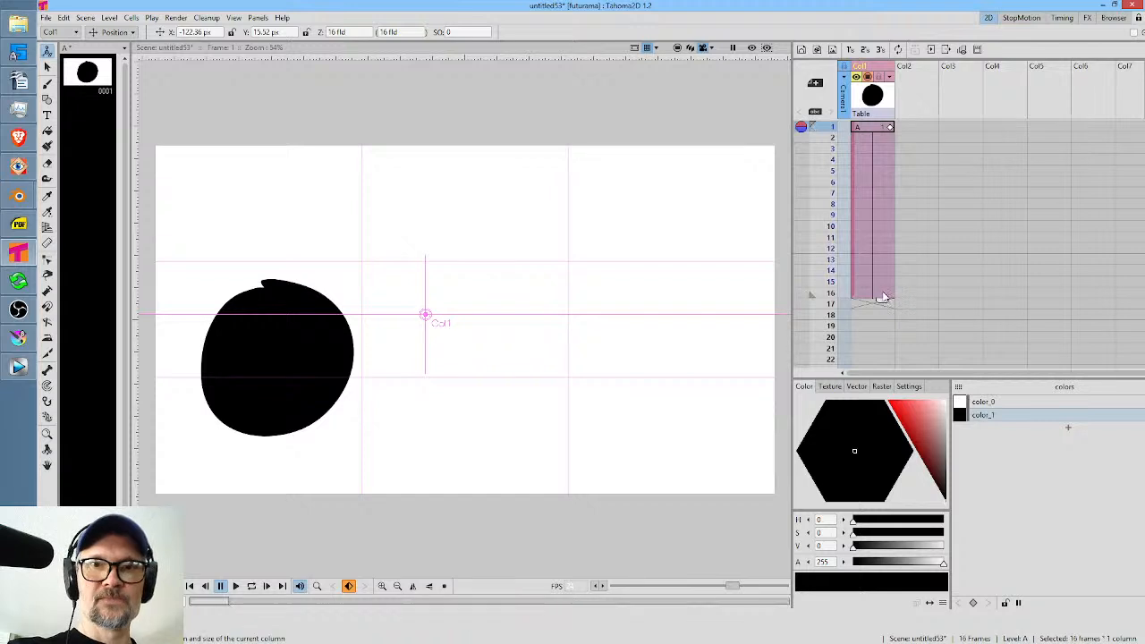
pyautogui.moveTo(368, 370); pyautogui.dragTo(642, 376)
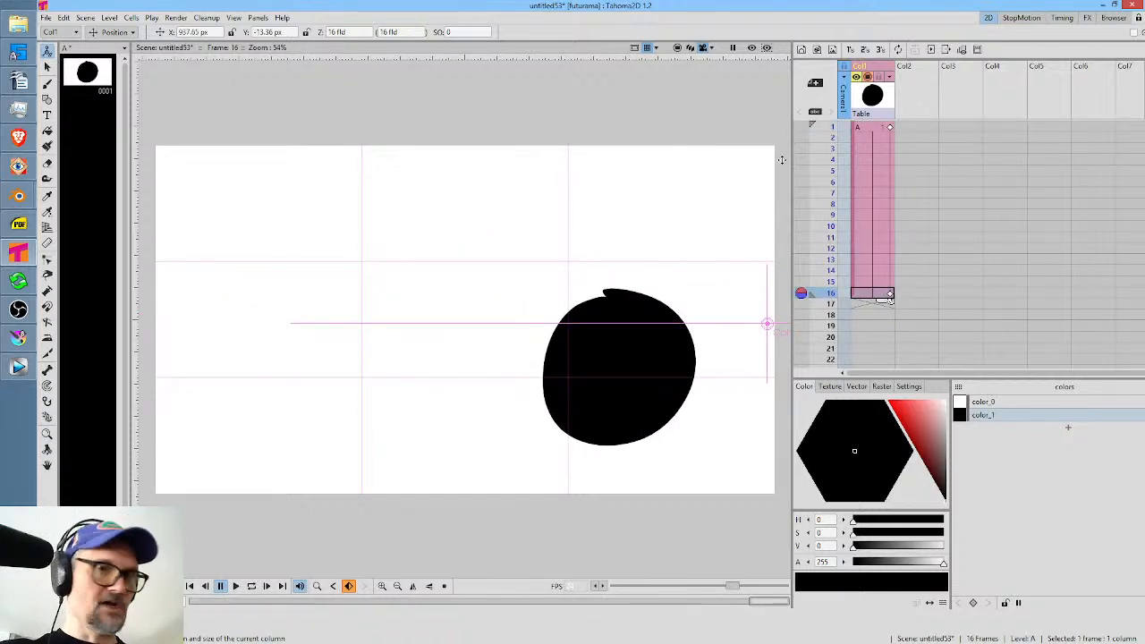
pyautogui.press('l')
pyautogui.press('l')
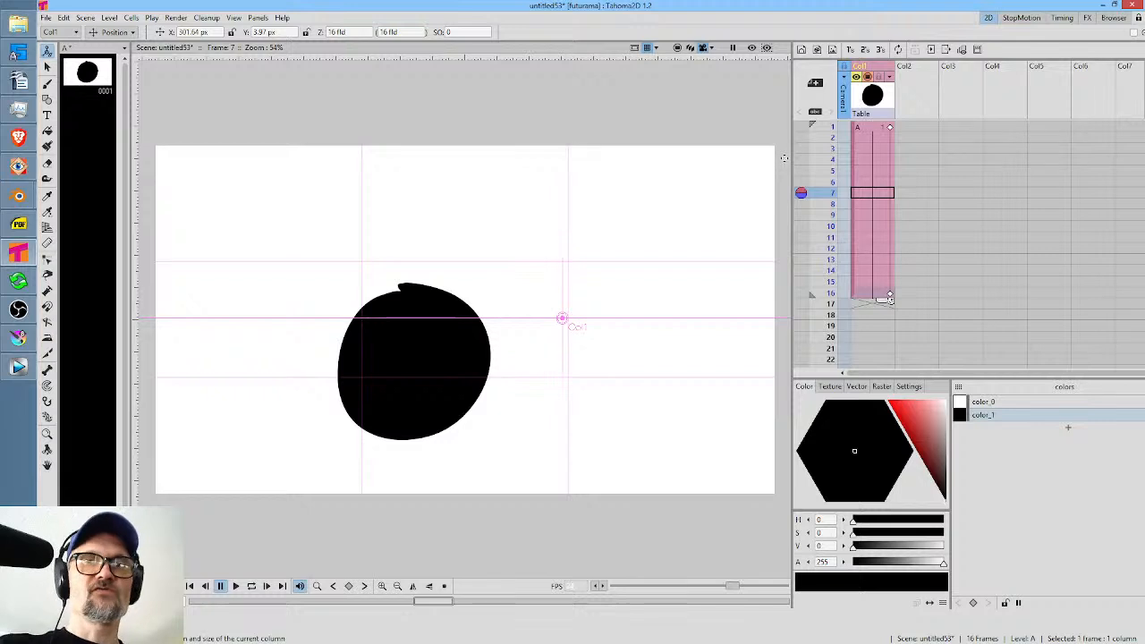
pyautogui.click(890, 130)
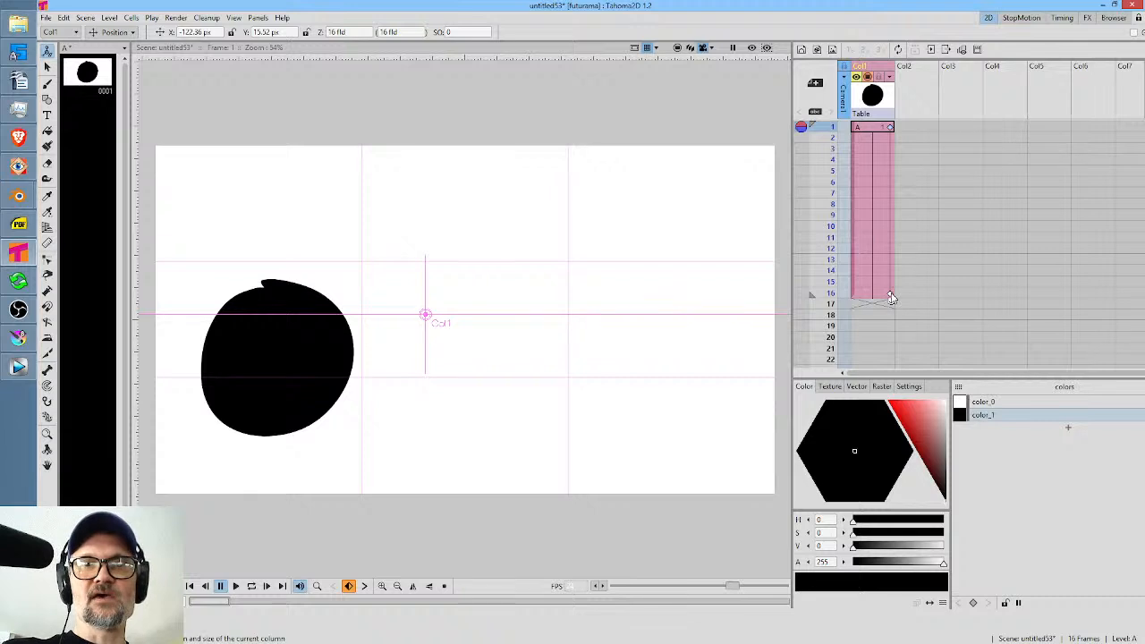
pyautogui.click(891, 295)
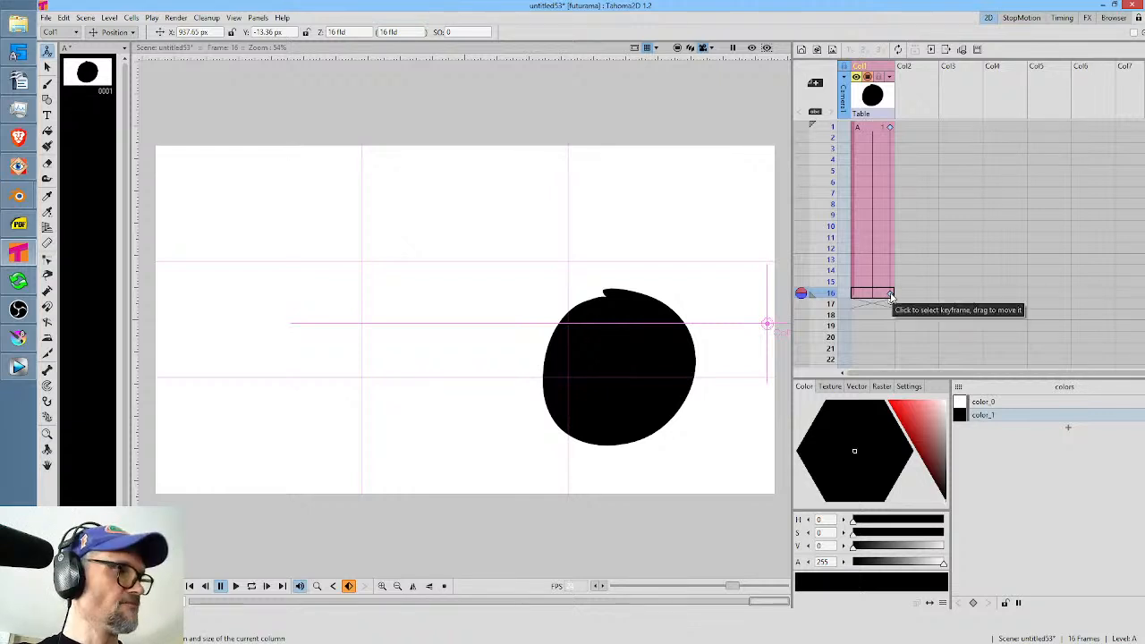
# Open the Function Editor, expand Col1's channels, and move the editor clear of the Xsheet.
pyautogui.hotkey('alt', 's')
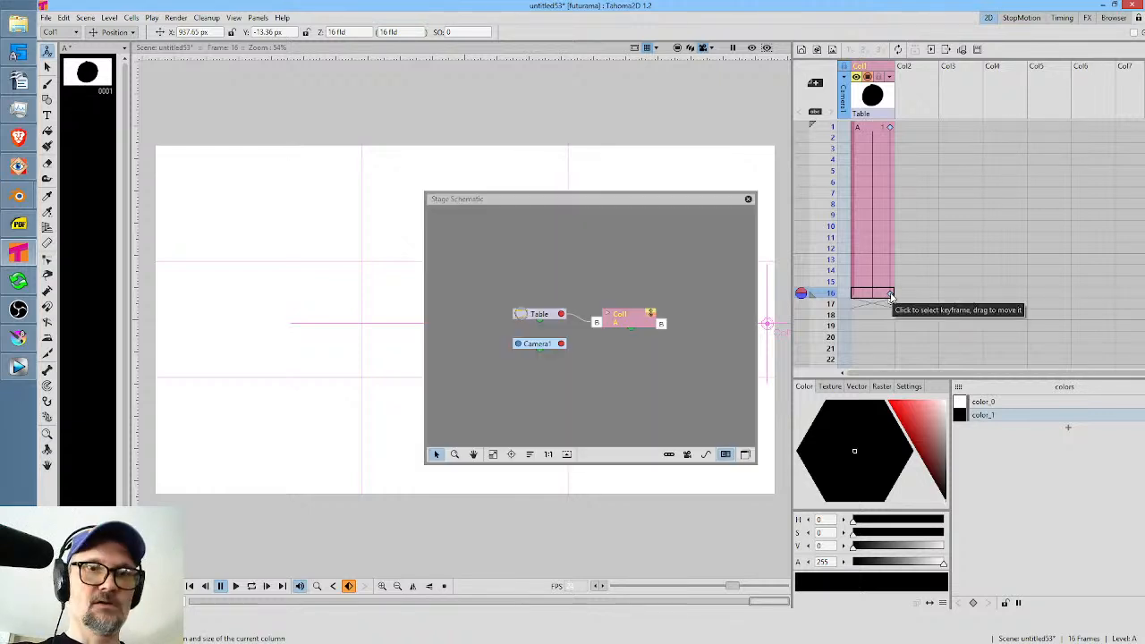
pyautogui.click(748, 201)
pyautogui.hotkey('alt', 'f')
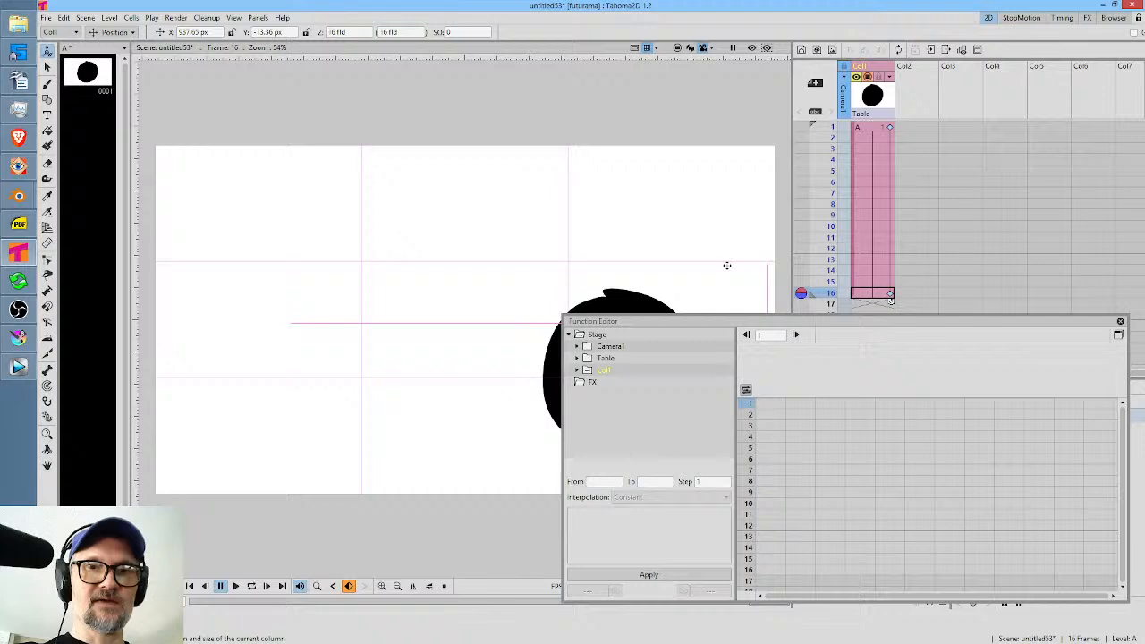
pyautogui.click(577, 370)
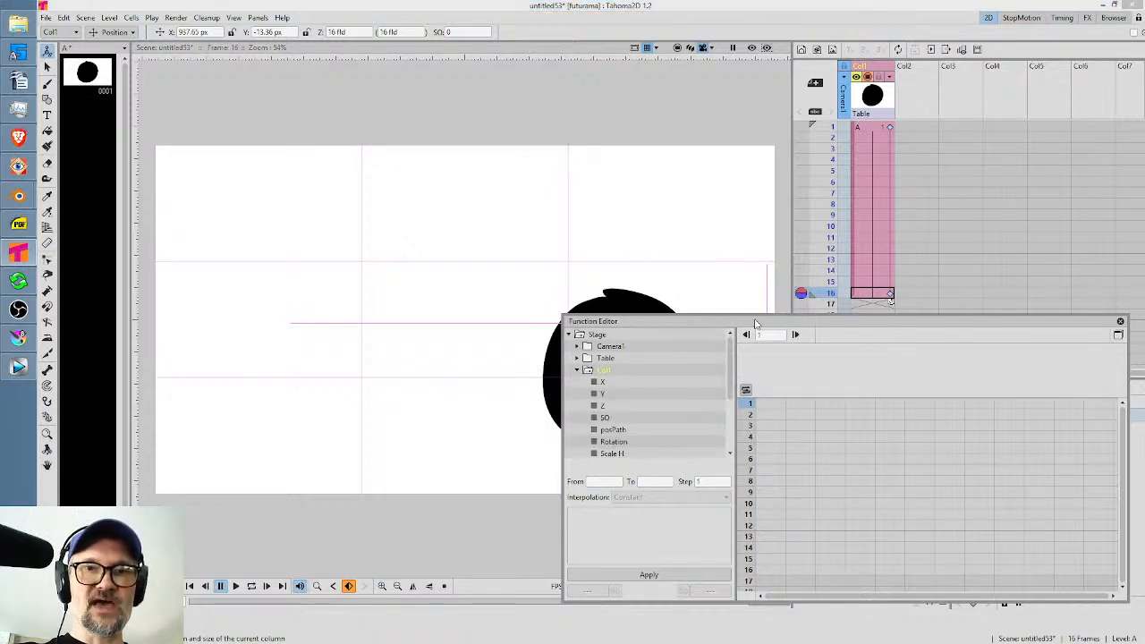
pyautogui.moveTo(755, 324); pyautogui.dragTo(409, 118)
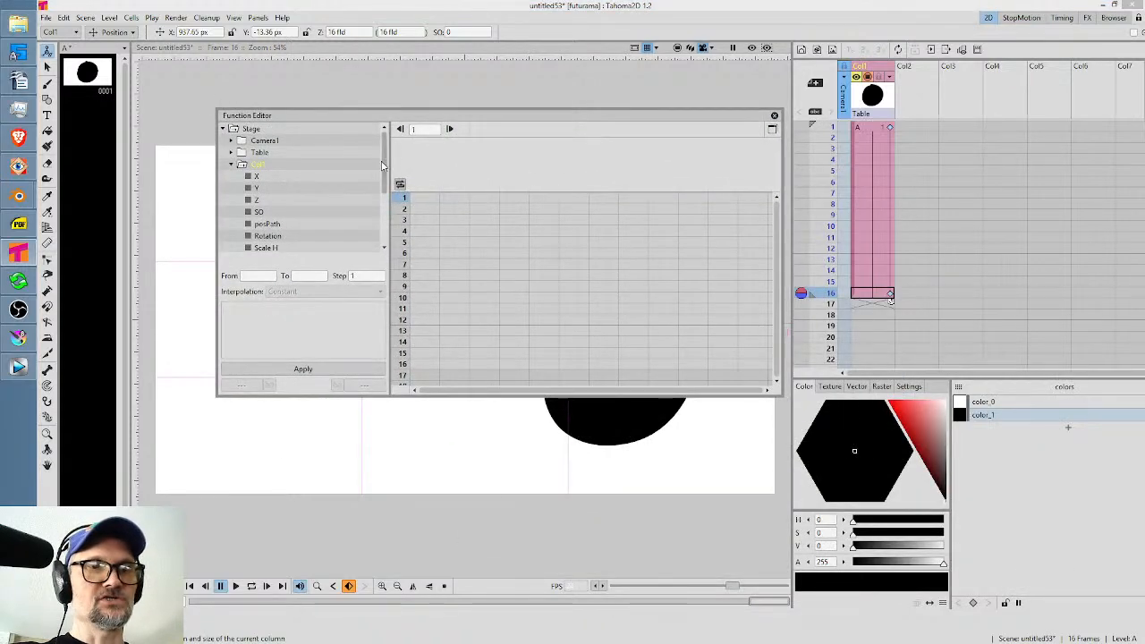
# Show Col1's X and Y channels in the Function Editor's numeric columns and select the frame 1 X value.
pyautogui.moveTo(381, 165); pyautogui.dragTo(380, 221)
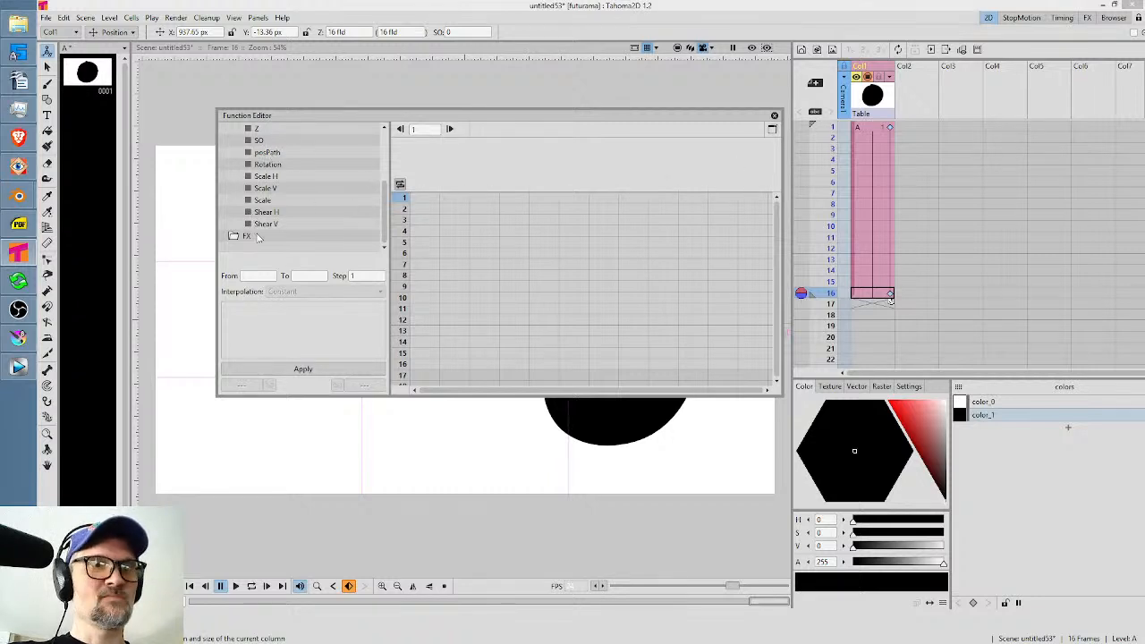
pyautogui.moveTo(385, 201); pyautogui.dragTo(387, 168)
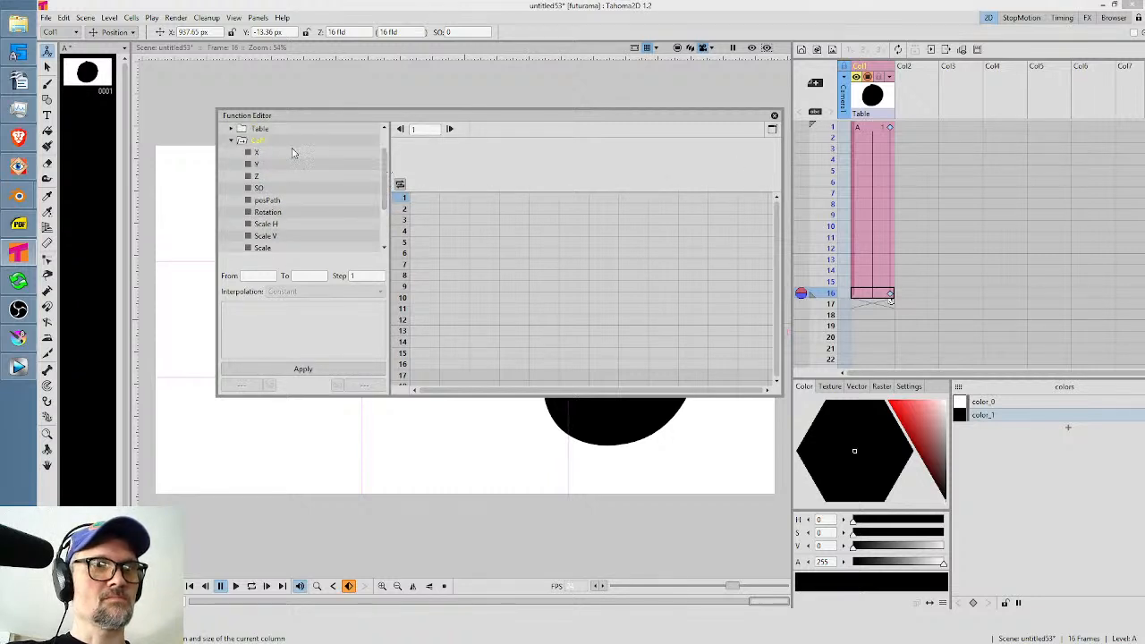
pyautogui.click(255, 153)
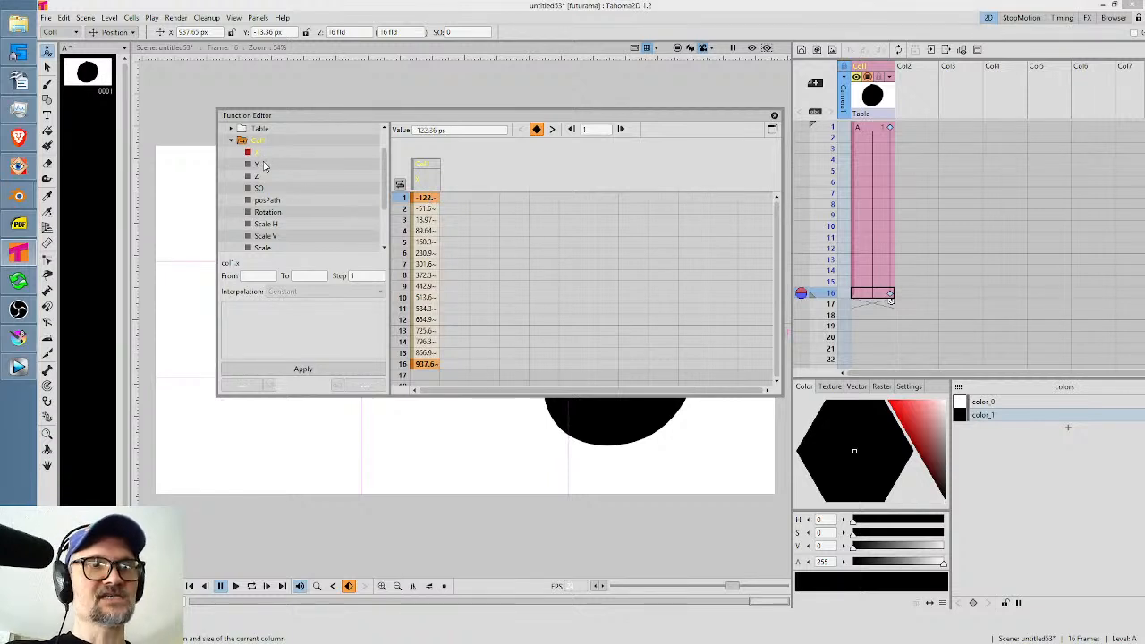
pyautogui.click(261, 165)
pyautogui.click(425, 199)
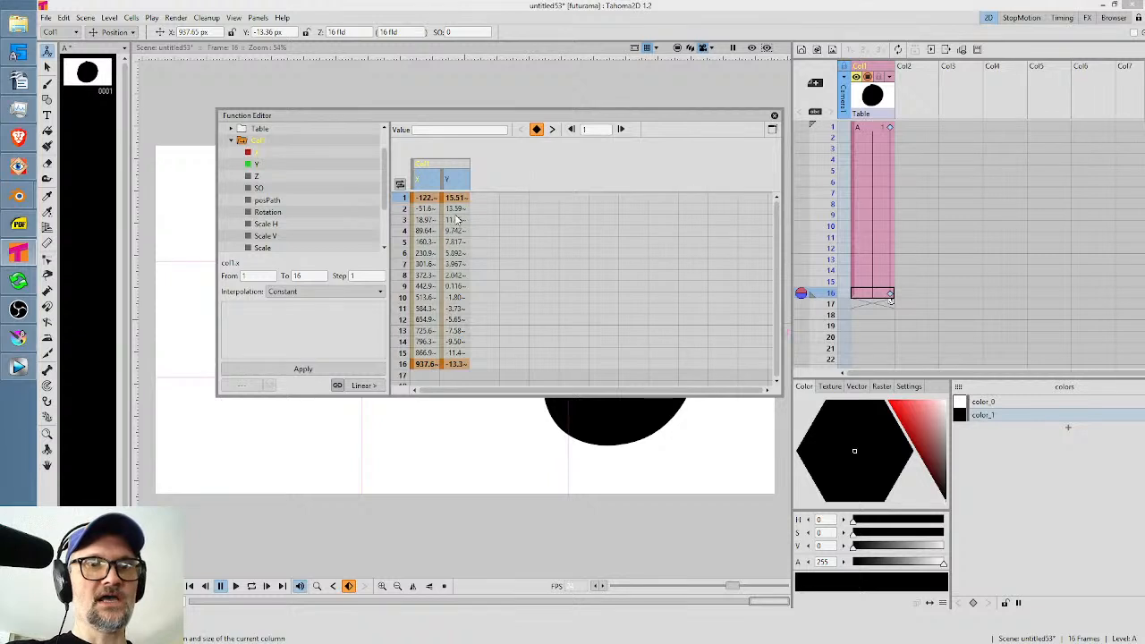
# Set the step between Col1's X and Y keyframes to 3, close the Function Editor, and play the circle's motion in a loop.
pyautogui.rightClick(461, 199)
pyautogui.moveTo(506, 203)
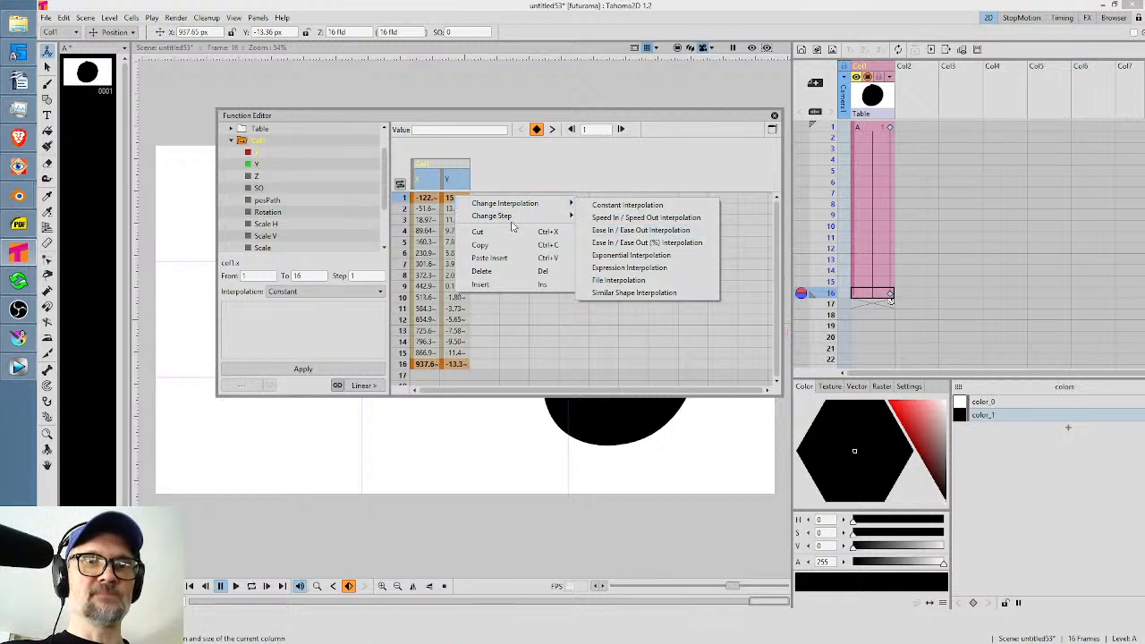
pyautogui.moveTo(537, 216)
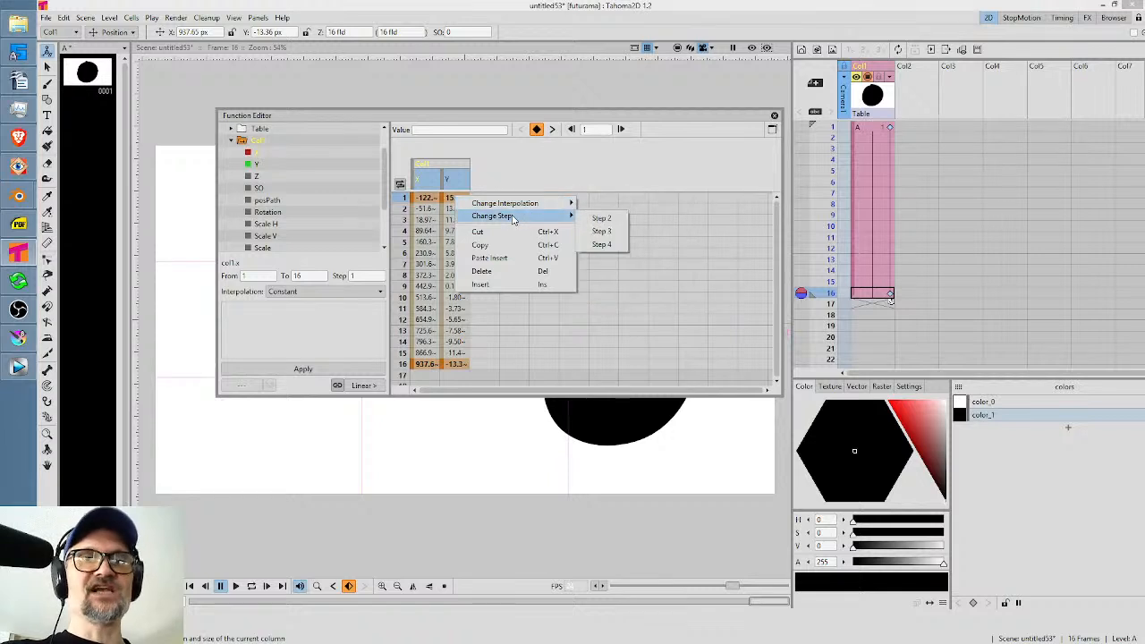
pyautogui.click(600, 231)
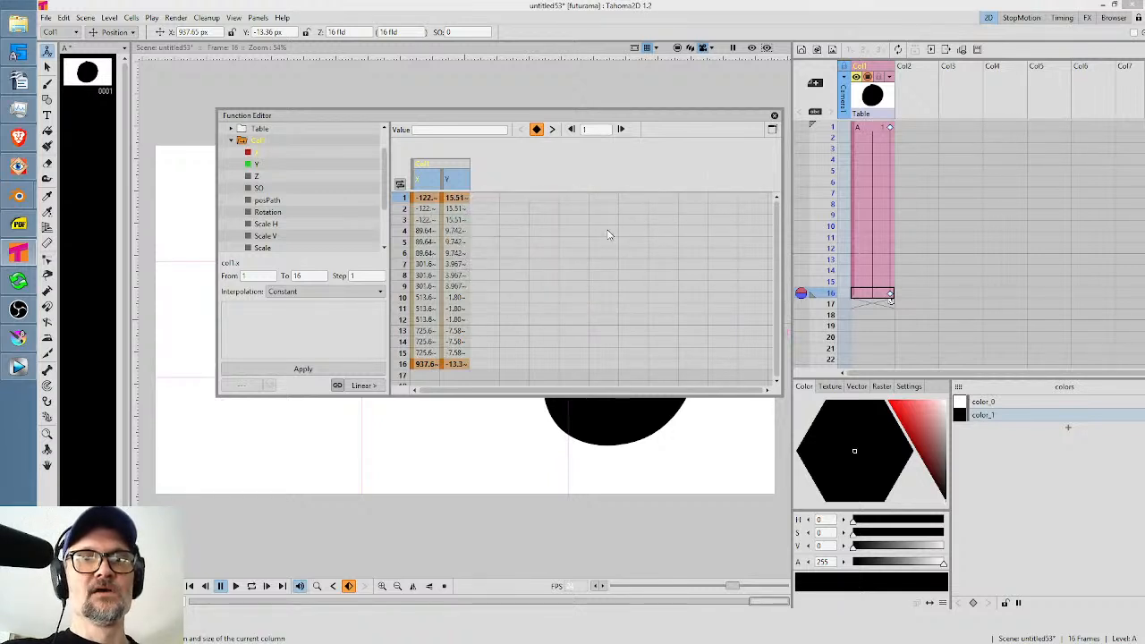
pyautogui.click(773, 114)
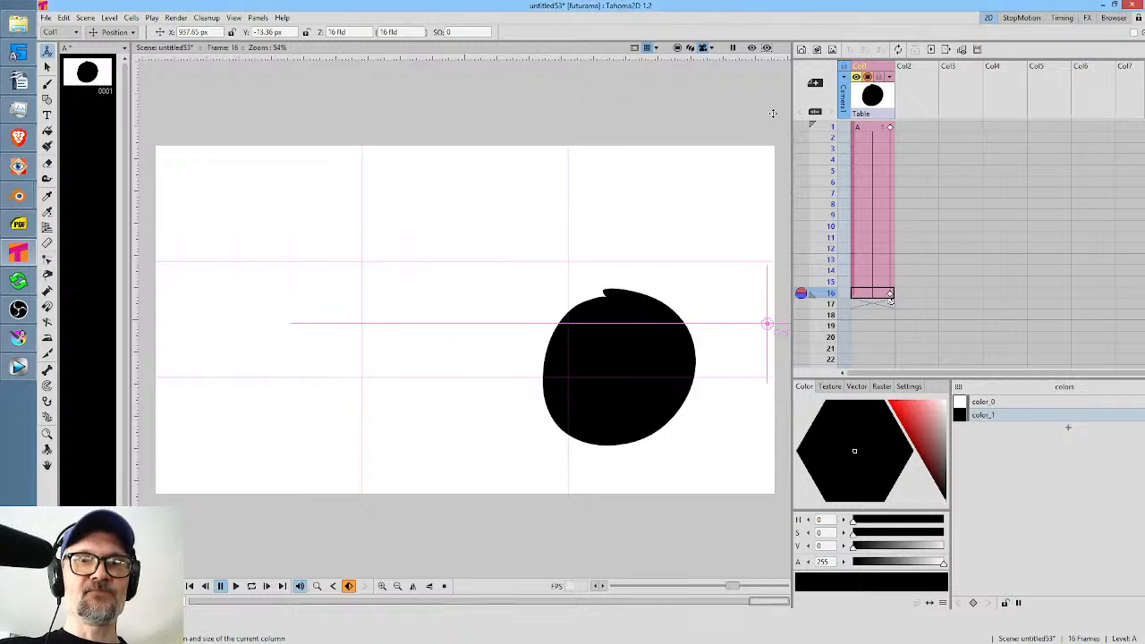
pyautogui.press('l')
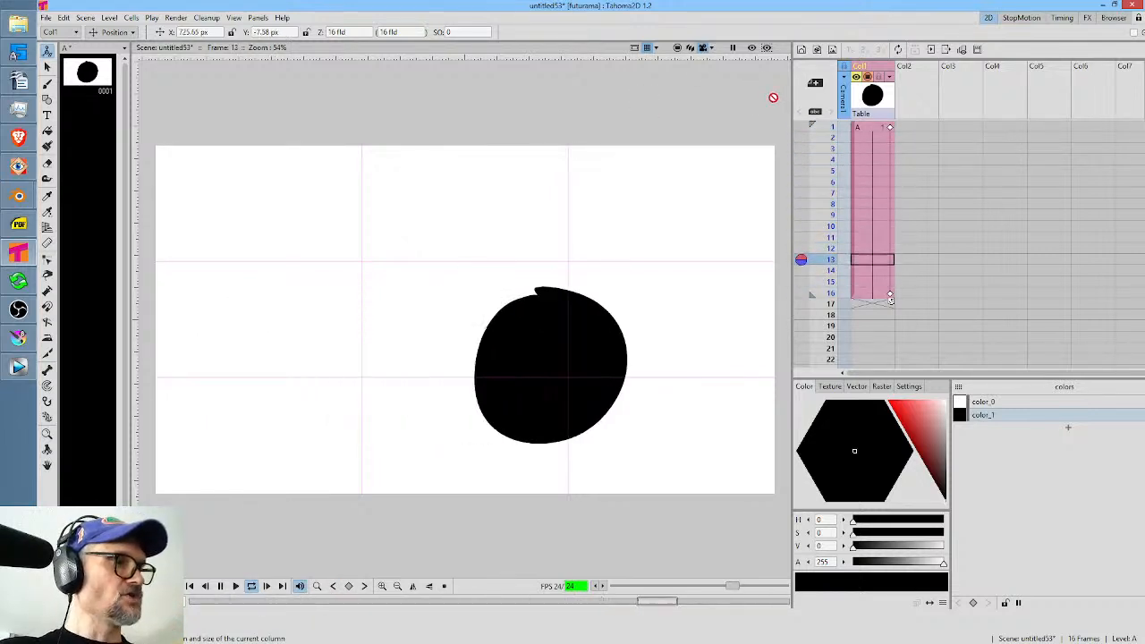
pyautogui.press('l')
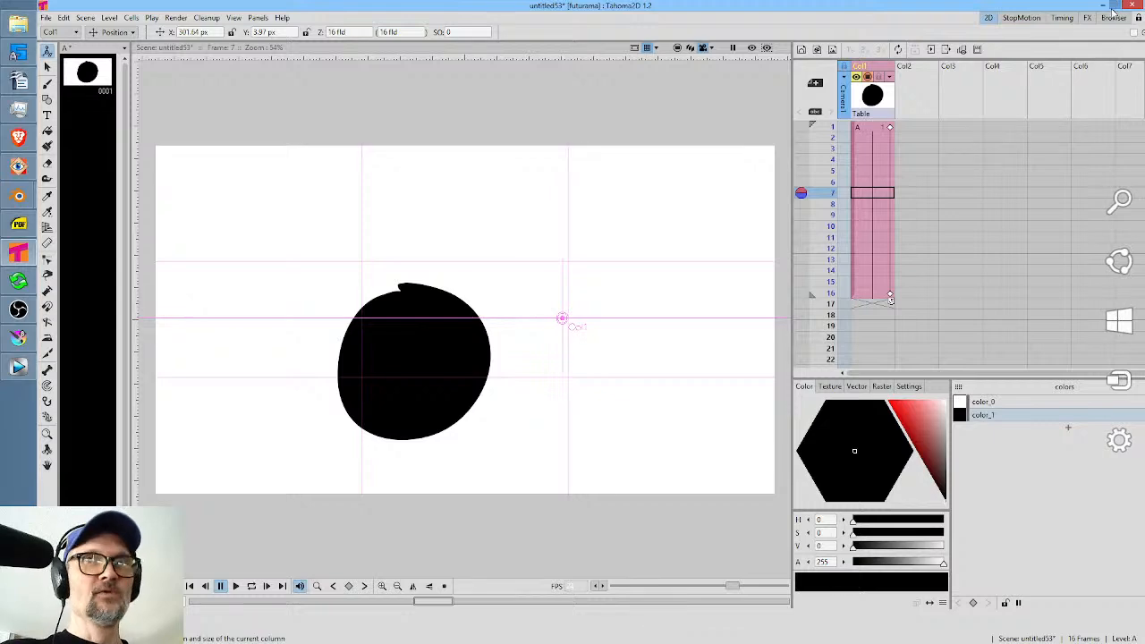
# Start a new scene and discard the changes to the current circle scene.
pyautogui.click(44, 18)
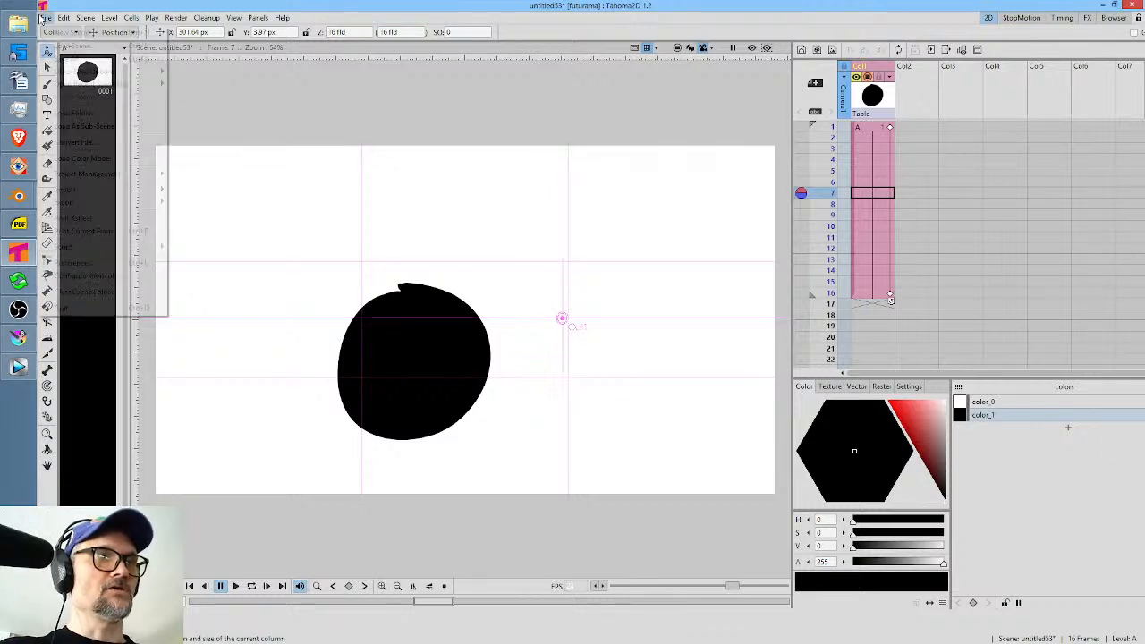
pyautogui.click(51, 45)
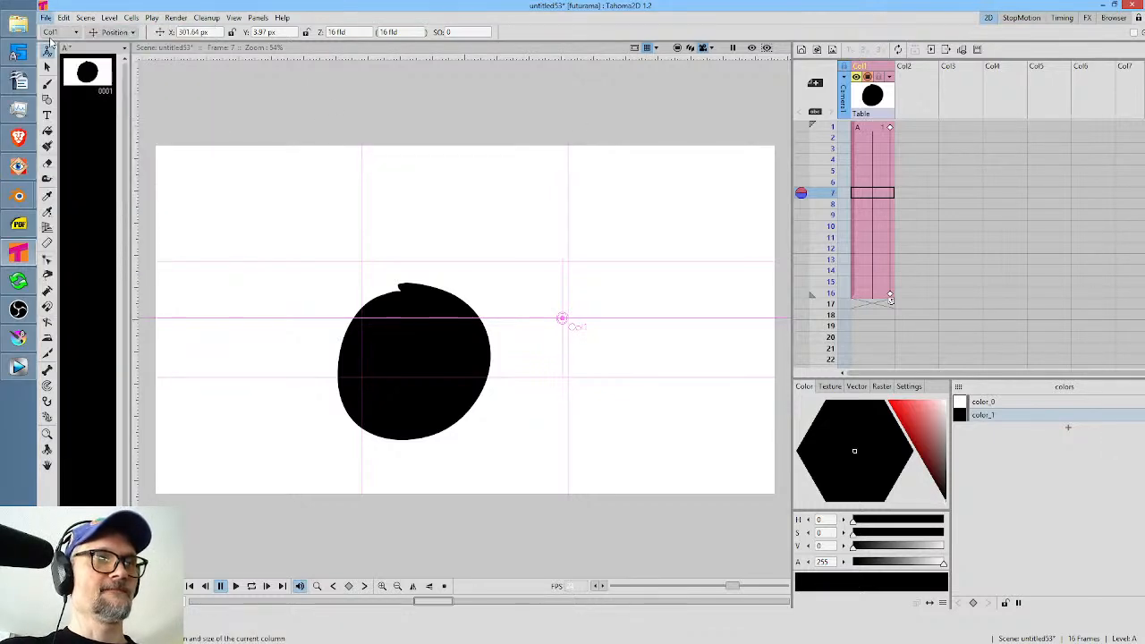
pyautogui.press('Escape')
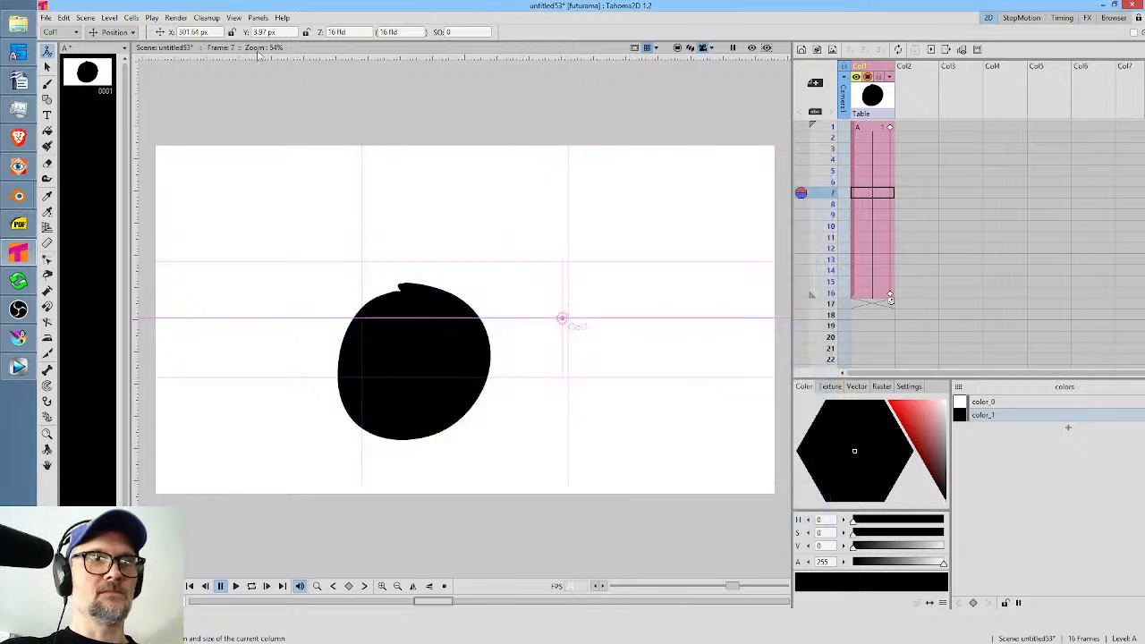
pyautogui.click(45, 18)
pyautogui.click(72, 32)
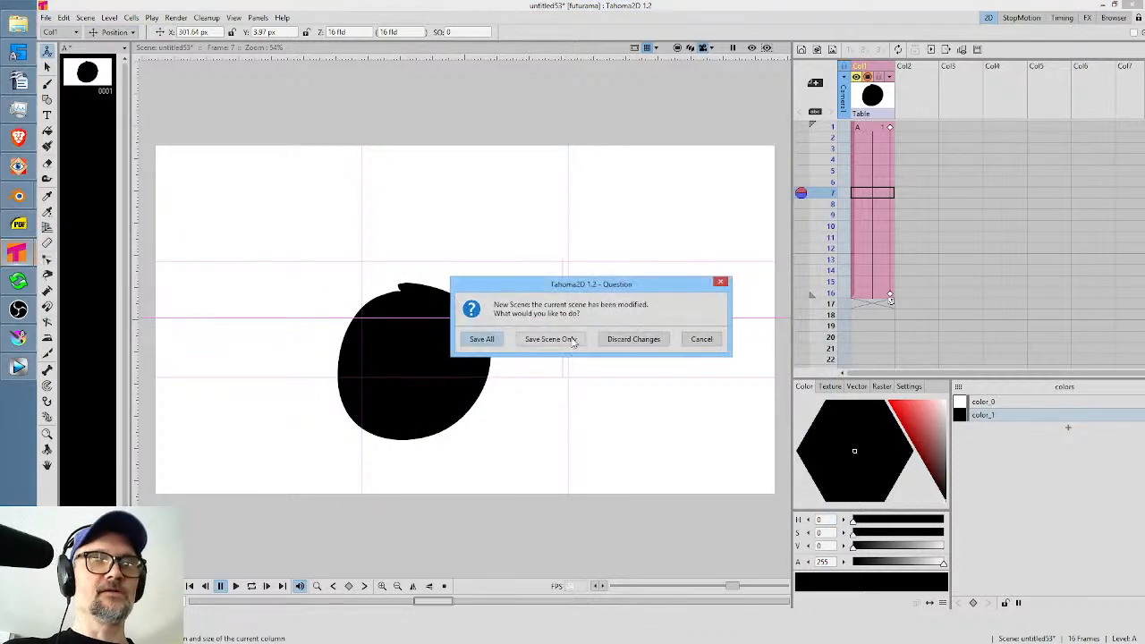
pyautogui.click(626, 350)
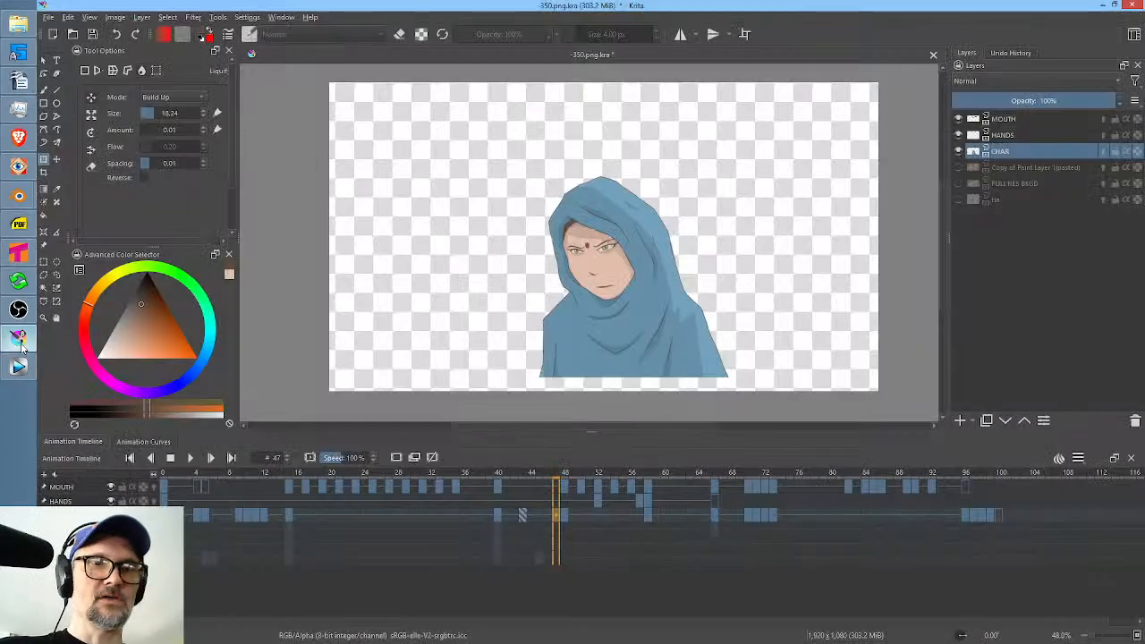
# Switch to Krita and play the character animation from CHAR frame 36.
pyautogui.click(18, 338)
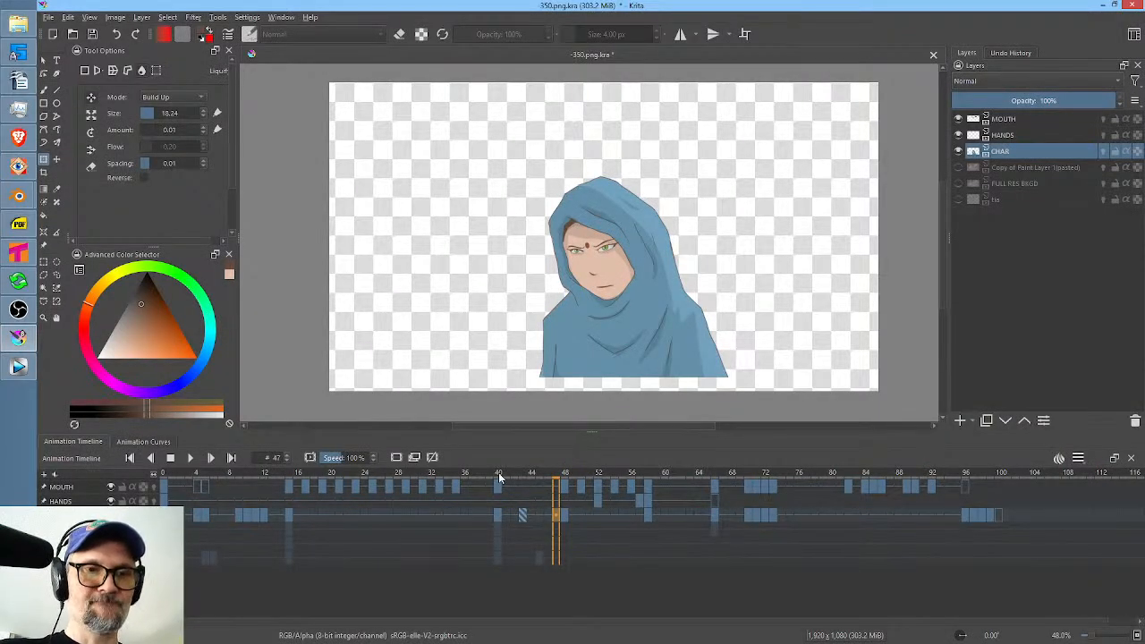
pyautogui.moveTo(498, 472)
pyautogui.mouseDown()
pyautogui.moveTo(592, 479)
pyautogui.moveTo(504, 480)
pyautogui.mouseUp()
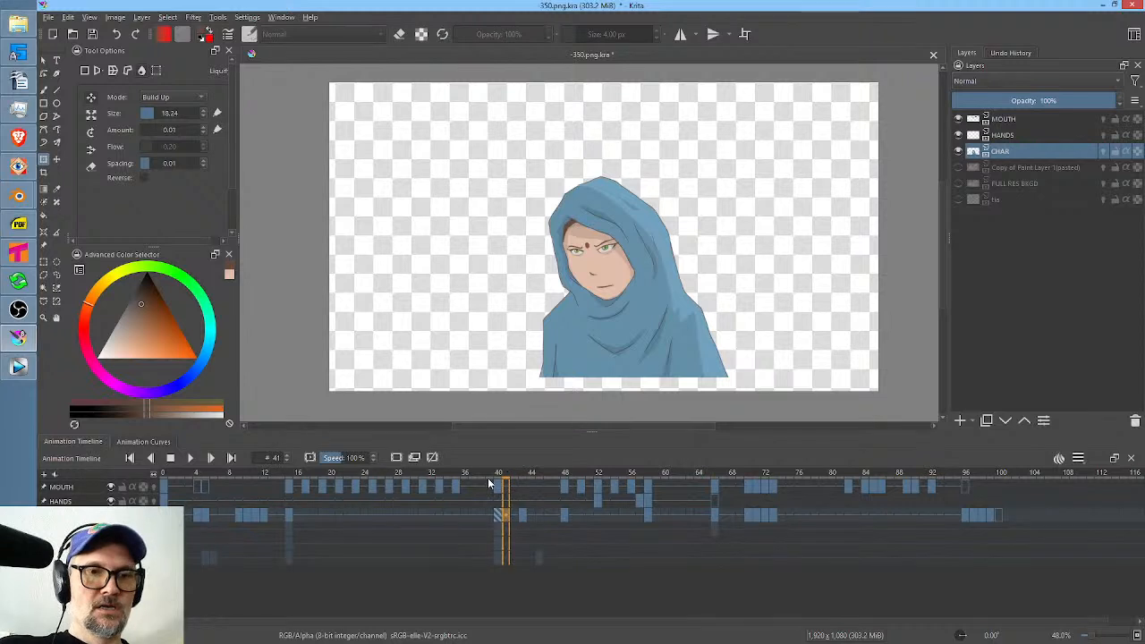
pyautogui.click(467, 514)
pyautogui.press('space')
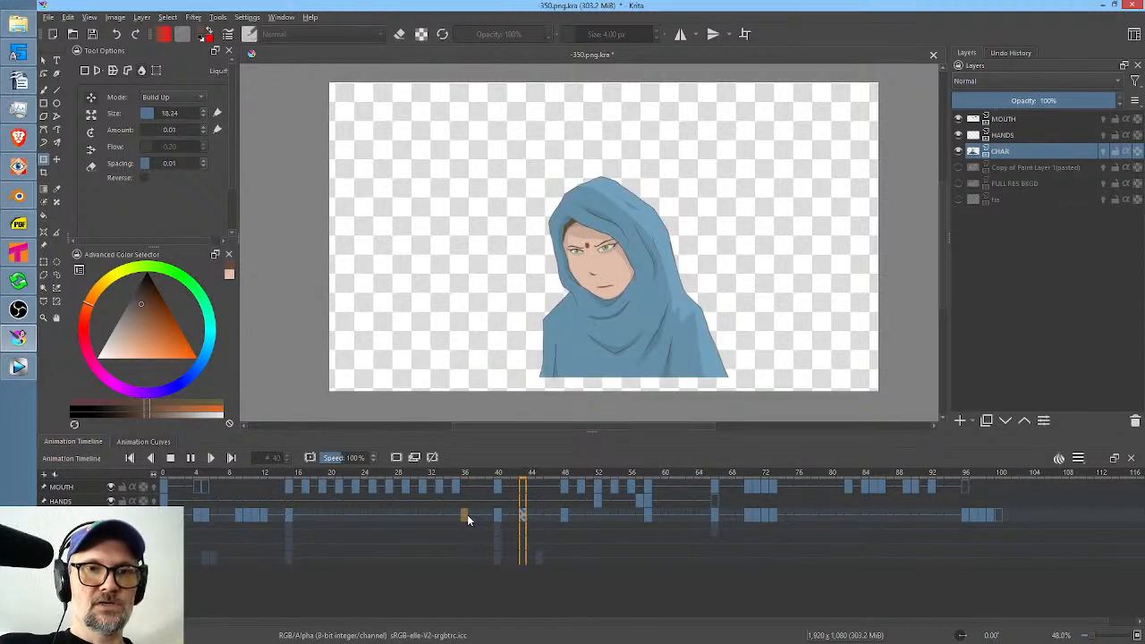
pyautogui.press('space')
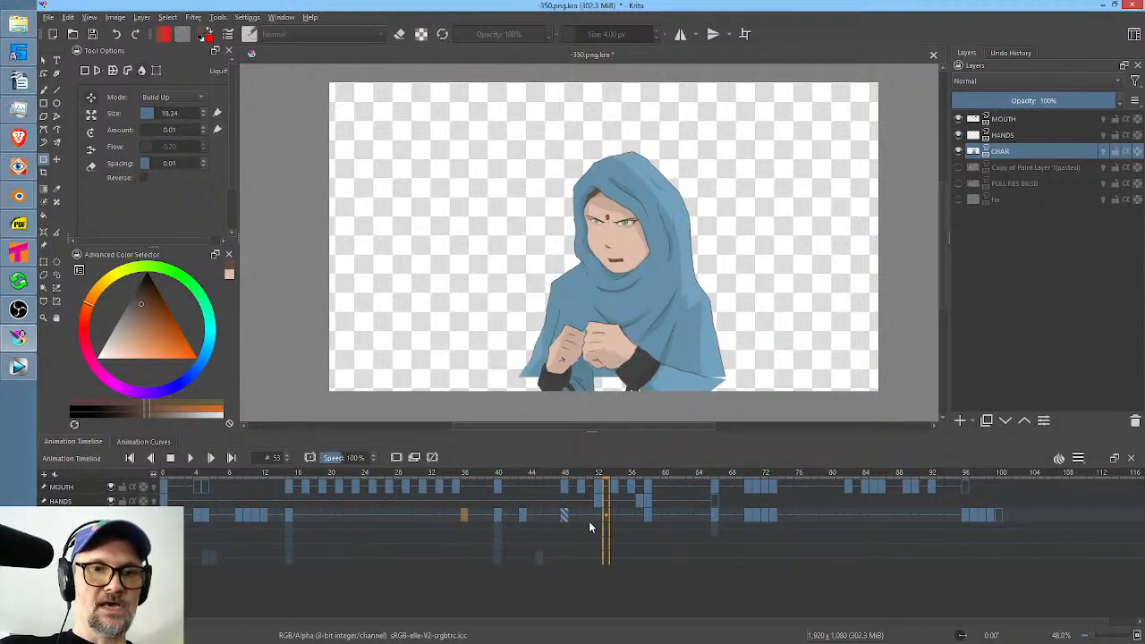
# Compare the CHAR drawings at frames 43 and 48, and play the pose change from frame 40.
pyautogui.click(524, 517)
pyautogui.click(564, 516)
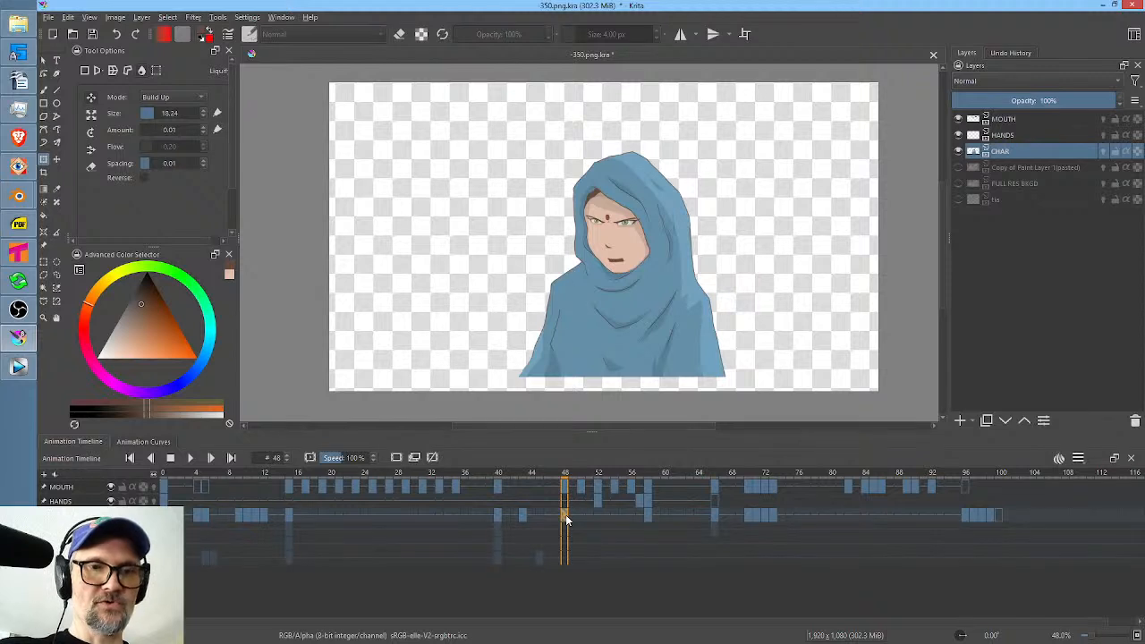
pyautogui.click(523, 516)
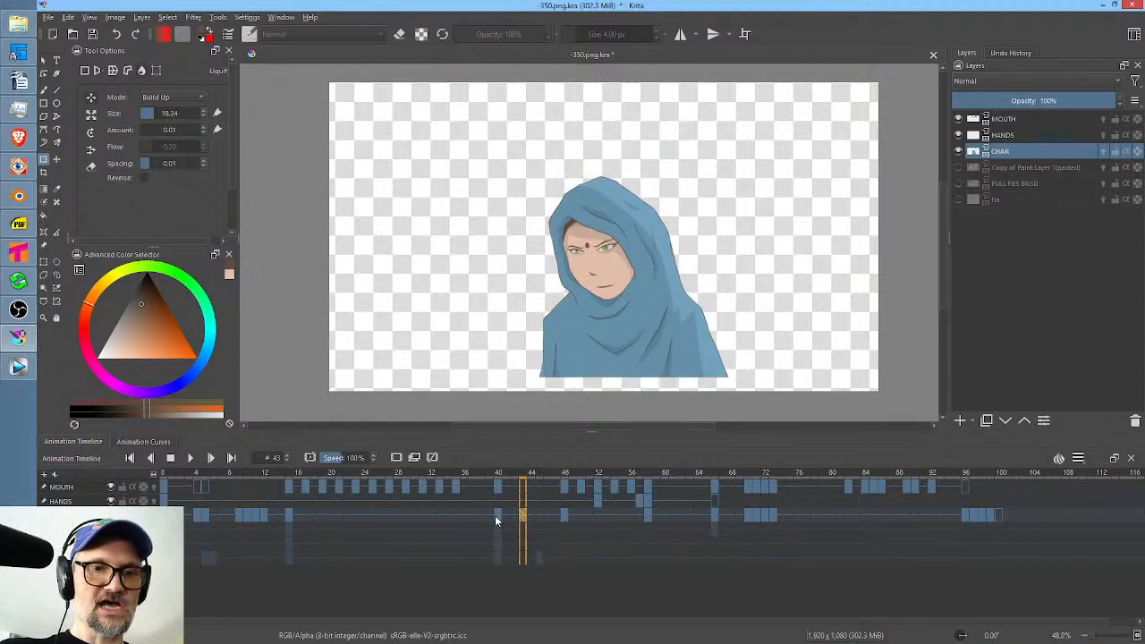
pyautogui.click(495, 516)
pyautogui.press('space')
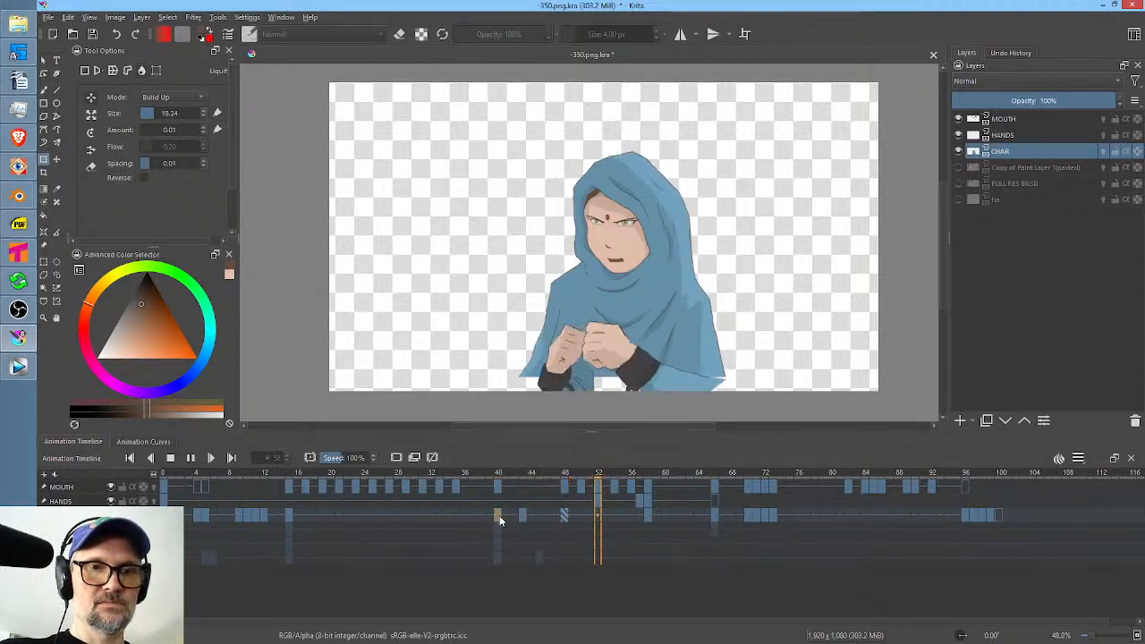
pyautogui.press('space')
# At CHAR frame 47, start the Liquify transform with a brush size of about 668 and show the layer's onion skins.
pyautogui.click(555, 515)
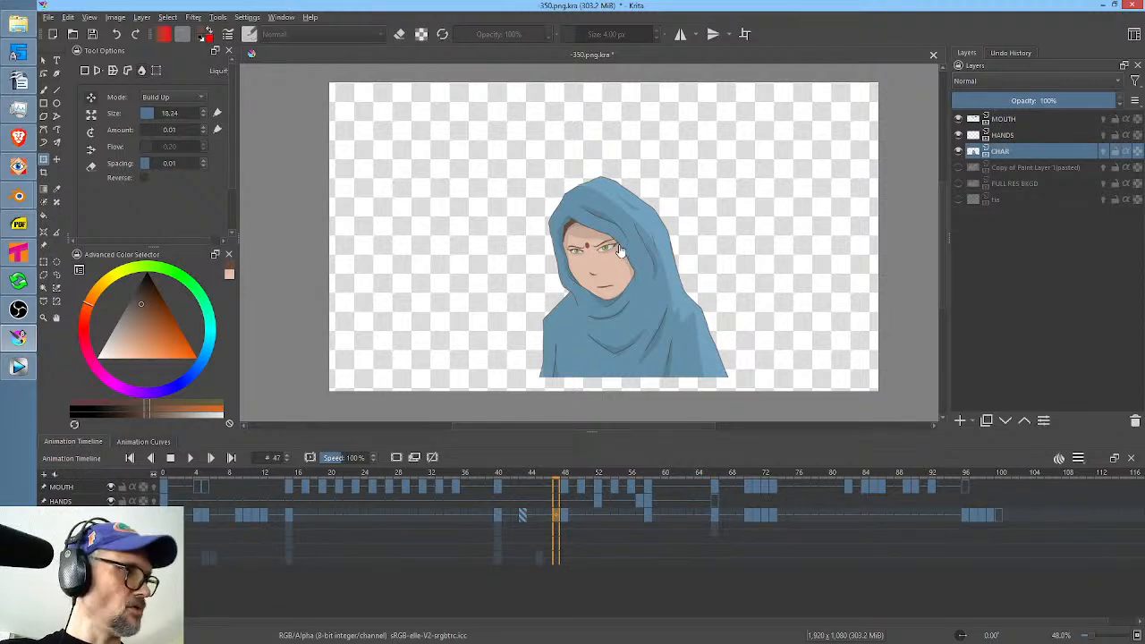
pyautogui.rightClick(634, 266)
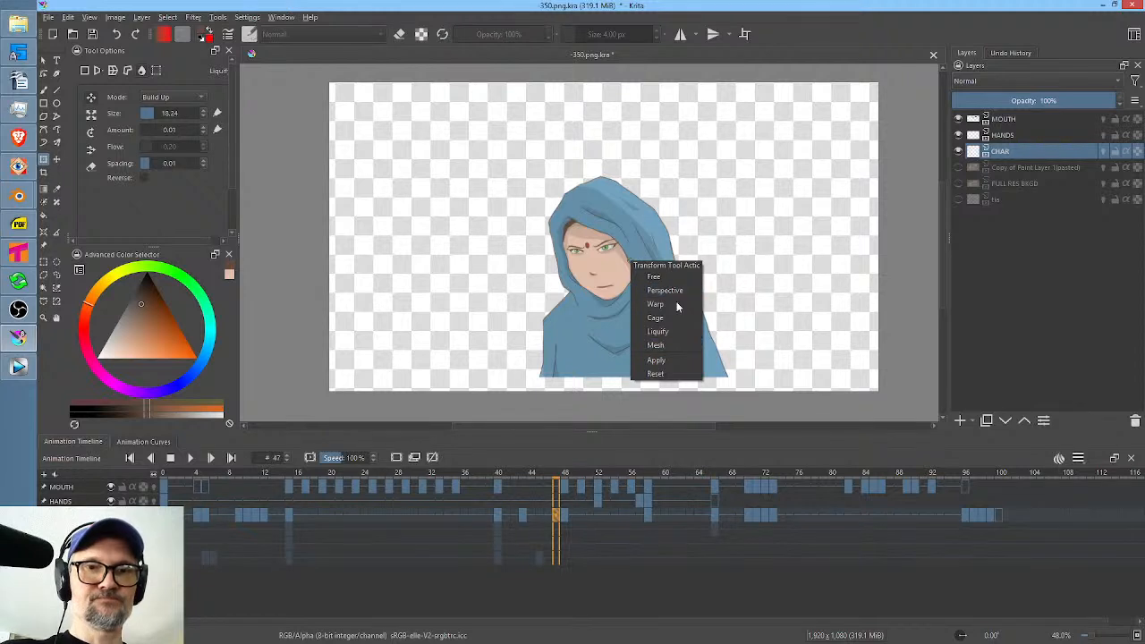
pyautogui.click(680, 333)
pyautogui.moveTo(632, 286); pyautogui.dragTo(819, 286)
pyautogui.press('Escape')
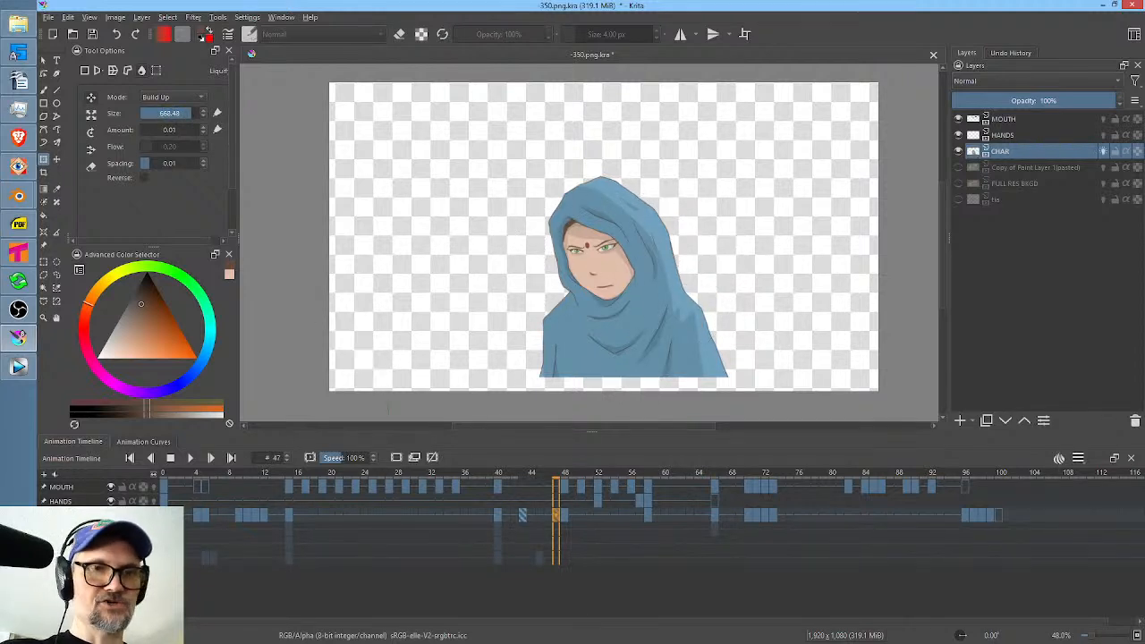
# Enlarge the Liquify brush to about 998 and nudge the frame 47 head up and right toward the frame 48 pose.
pyautogui.click(597, 229)
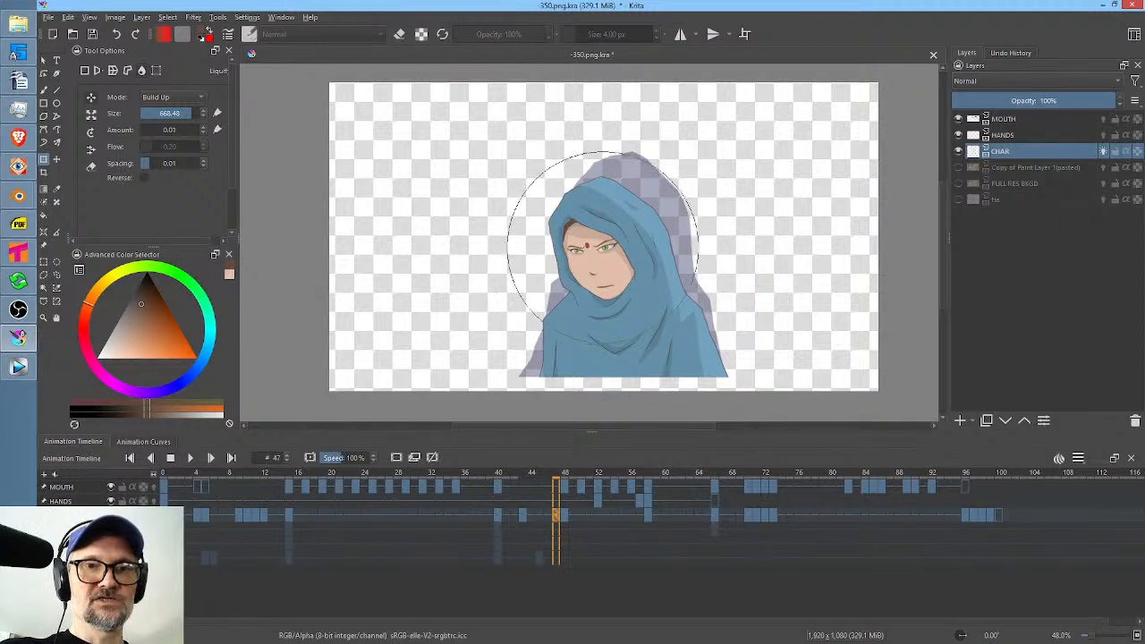
pyautogui.moveTo(593, 245); pyautogui.dragTo(686, 245)
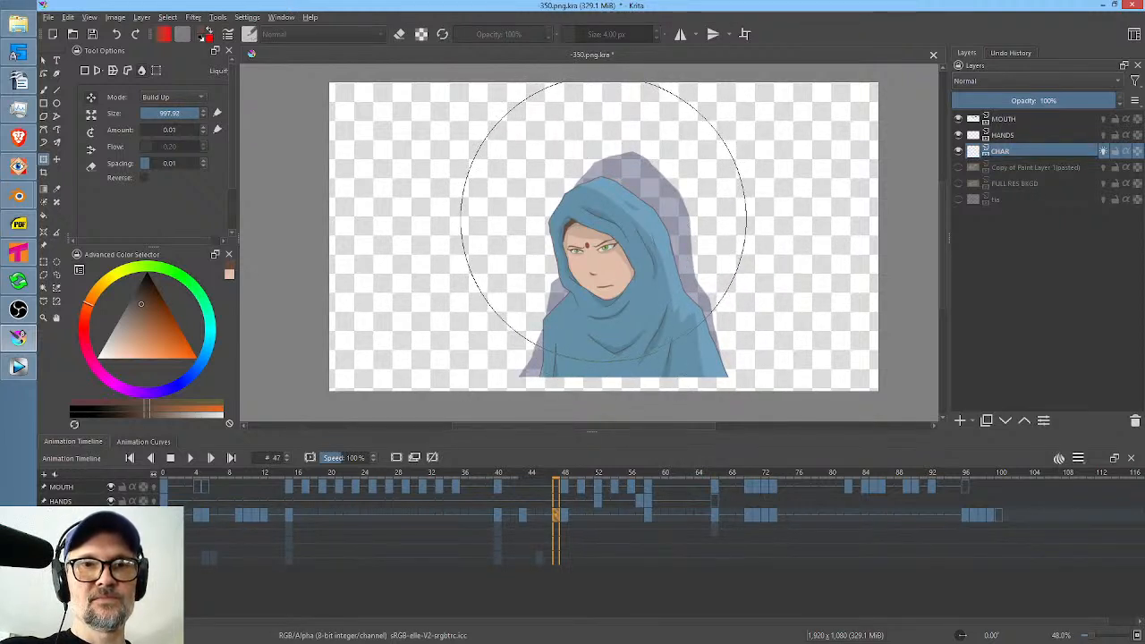
pyautogui.moveTo(602, 219); pyautogui.dragTo(610, 207)
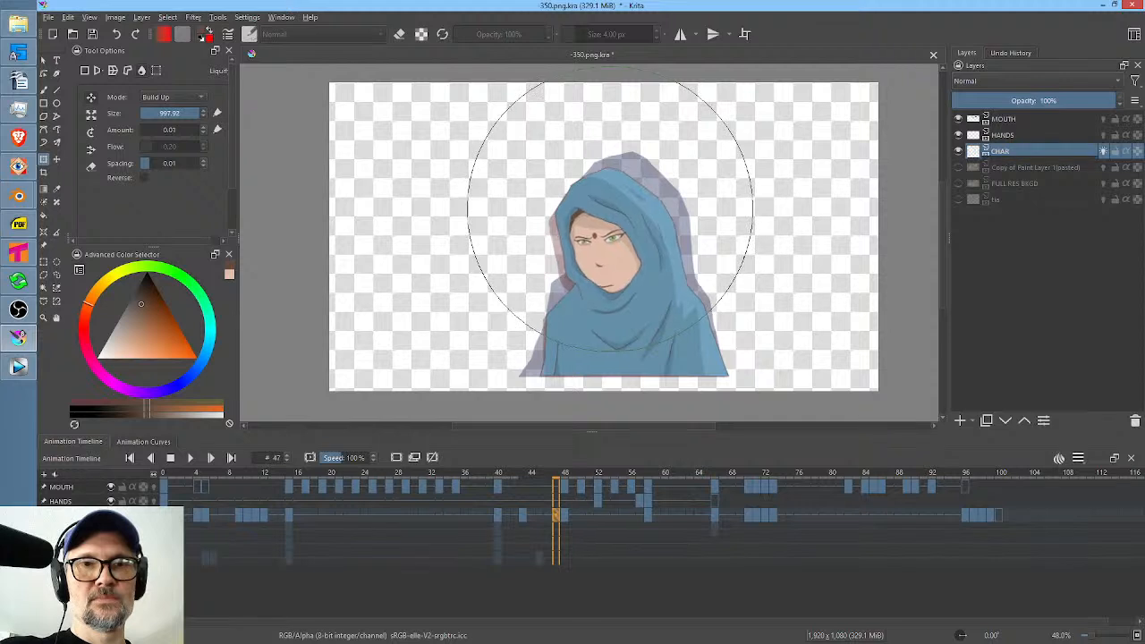
pyautogui.click(564, 512)
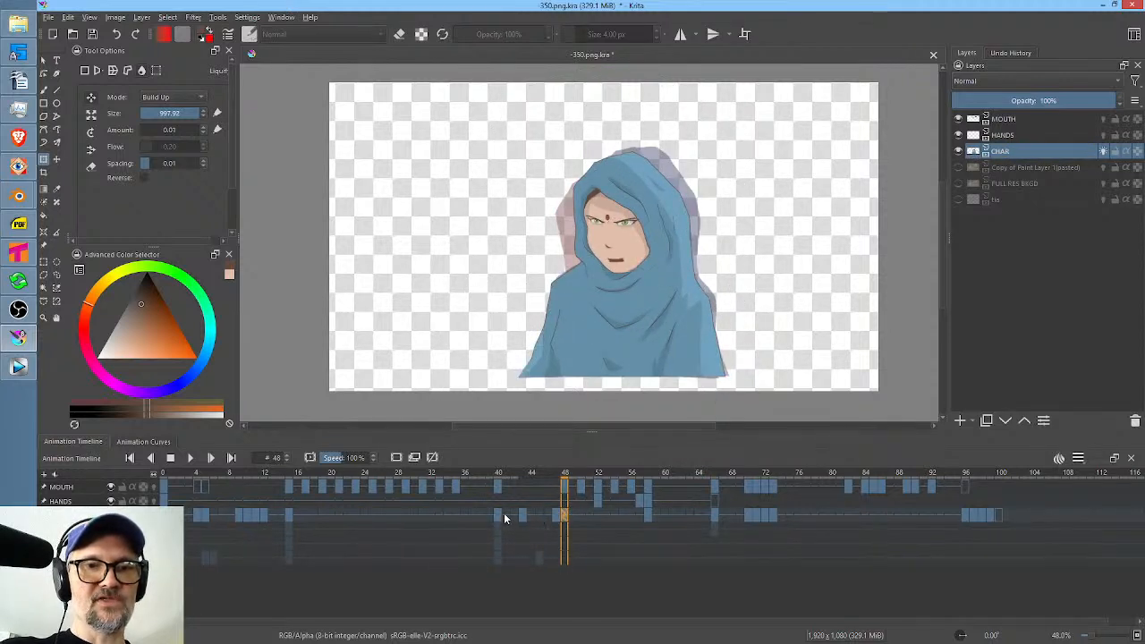
# Select CHAR frames 39 to 50, play them back, and save the document.
pyautogui.moveTo(582, 516); pyautogui.dragTo(489, 514)
pyautogui.press('space')
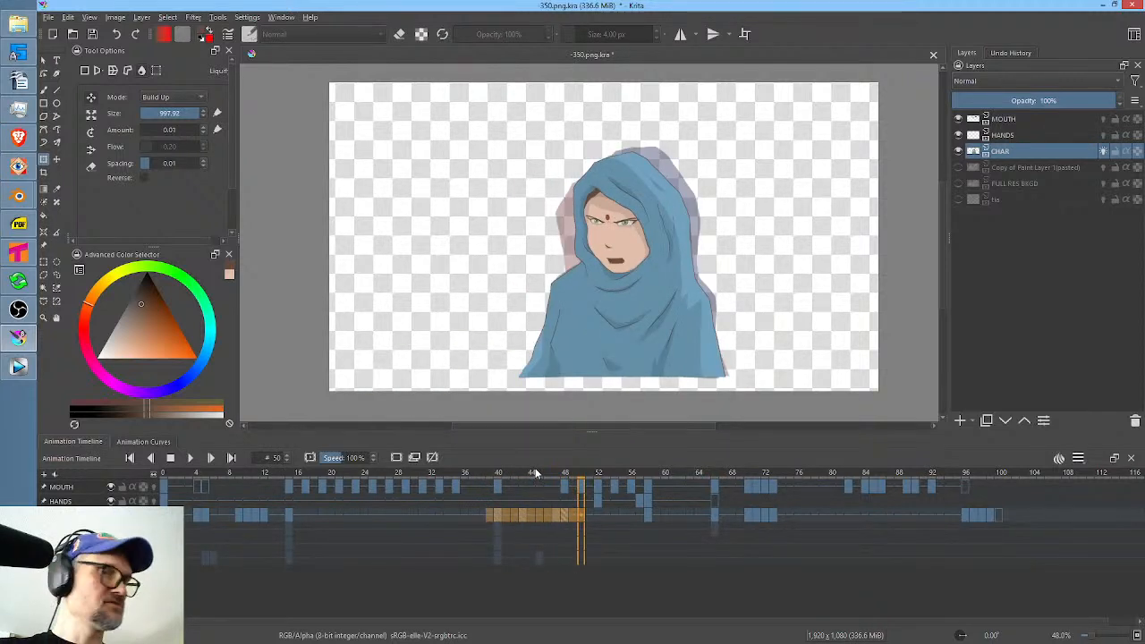
pyautogui.click(92, 35)
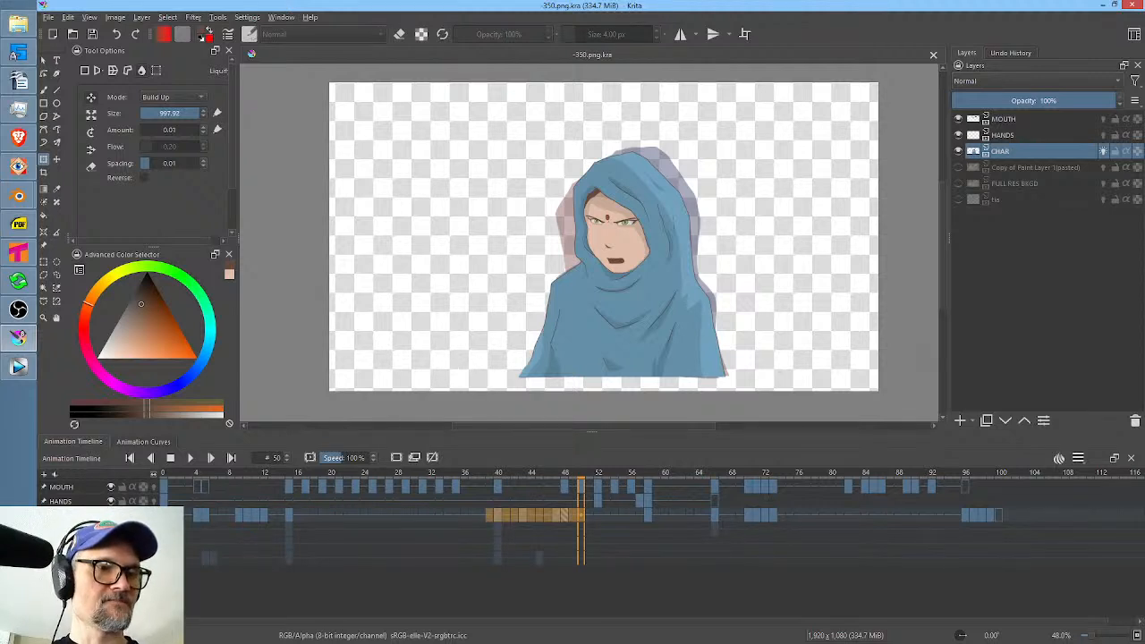
# Turn off CHAR's onion skins and play the animation from frame 46.
pyautogui.click(1103, 151)
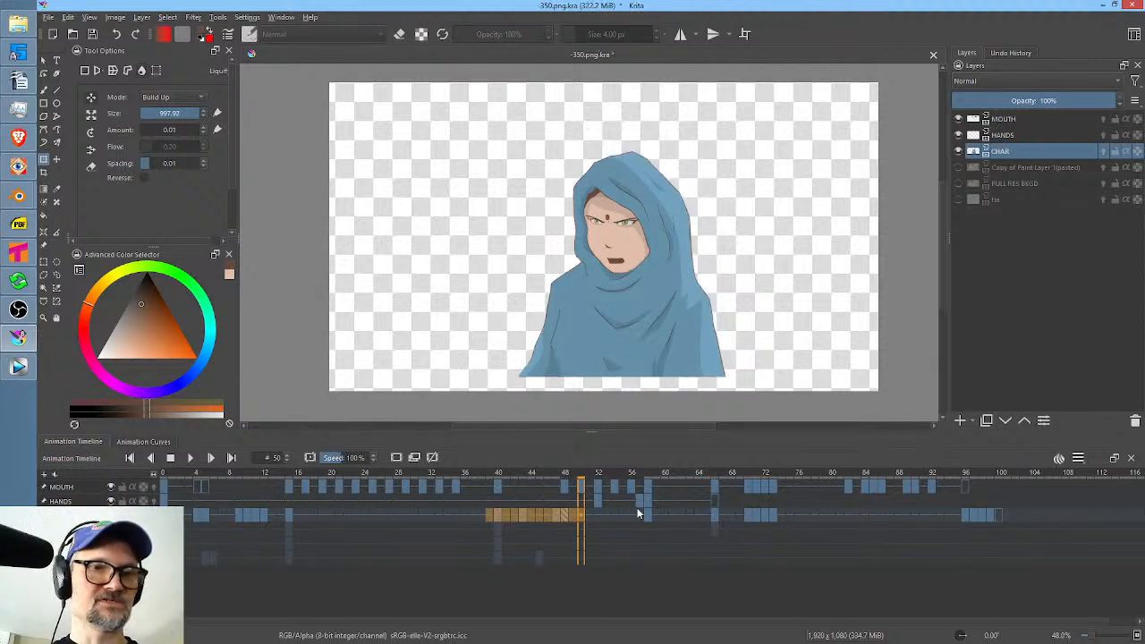
pyautogui.click(563, 515)
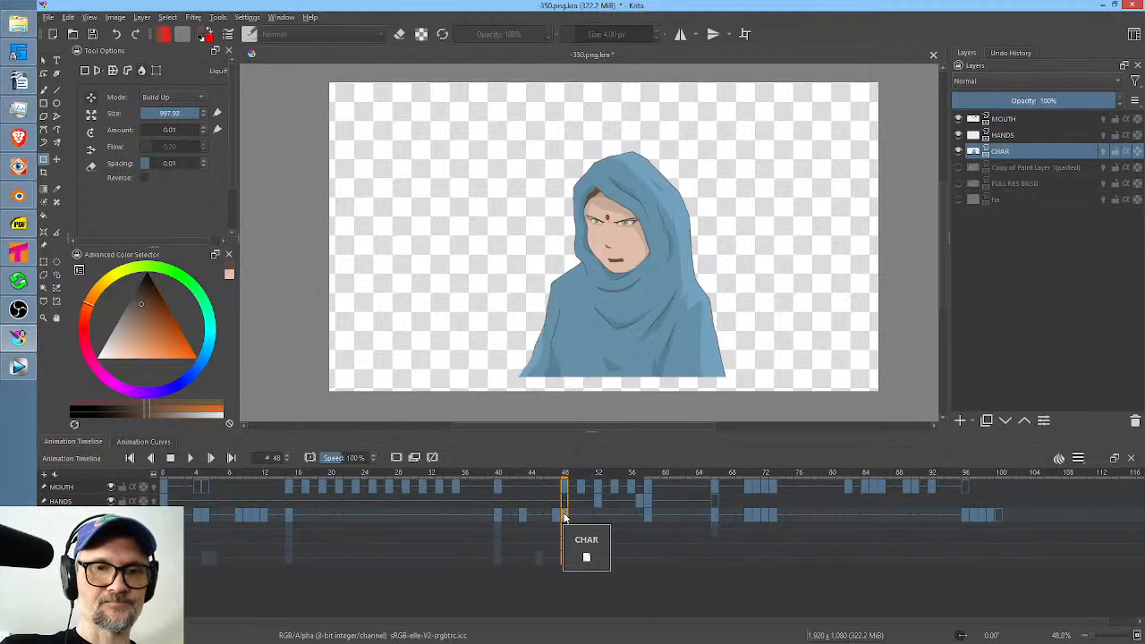
pyautogui.click(548, 516)
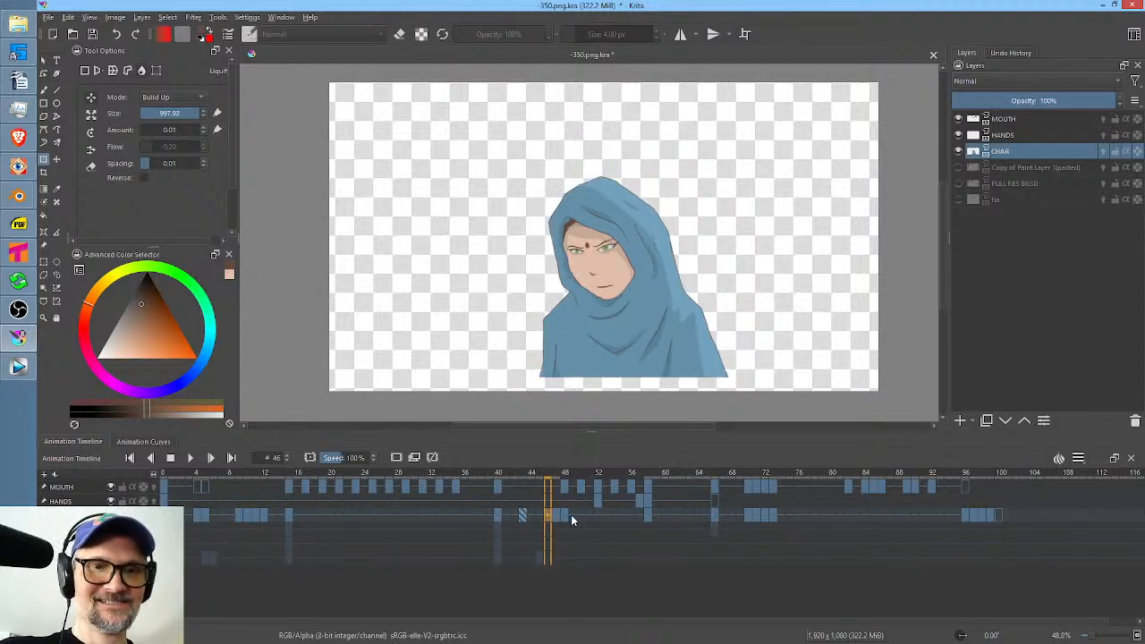
pyautogui.press('space')
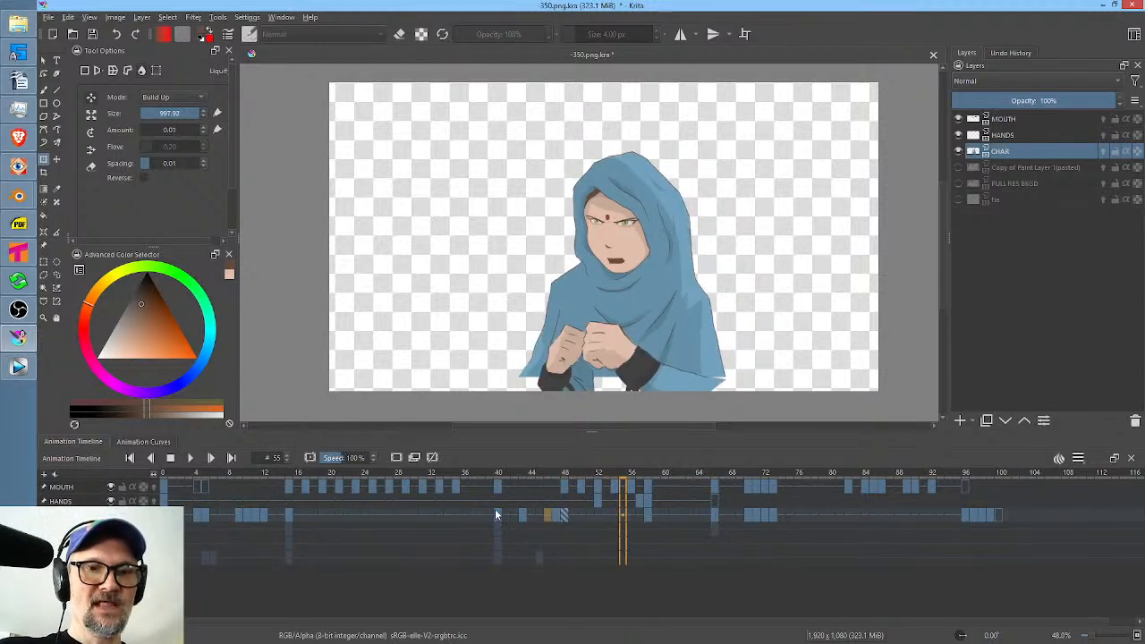
# Play the pose change from frame 40 and compare the CHAR drawings at frames 47 and 43.
pyautogui.click(496, 514)
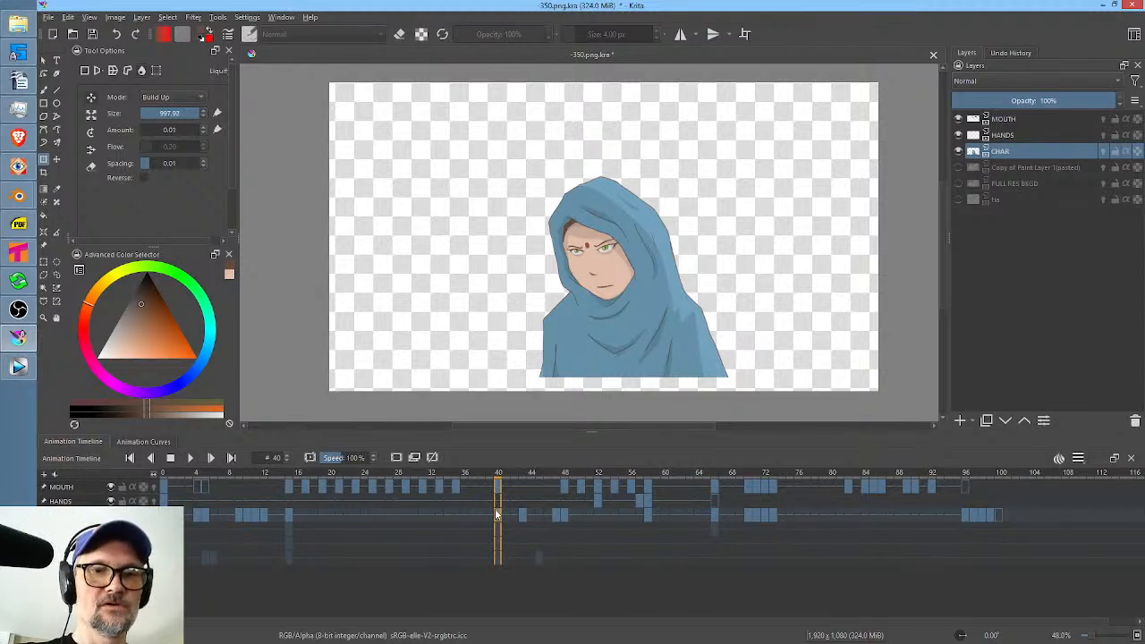
pyautogui.press('space')
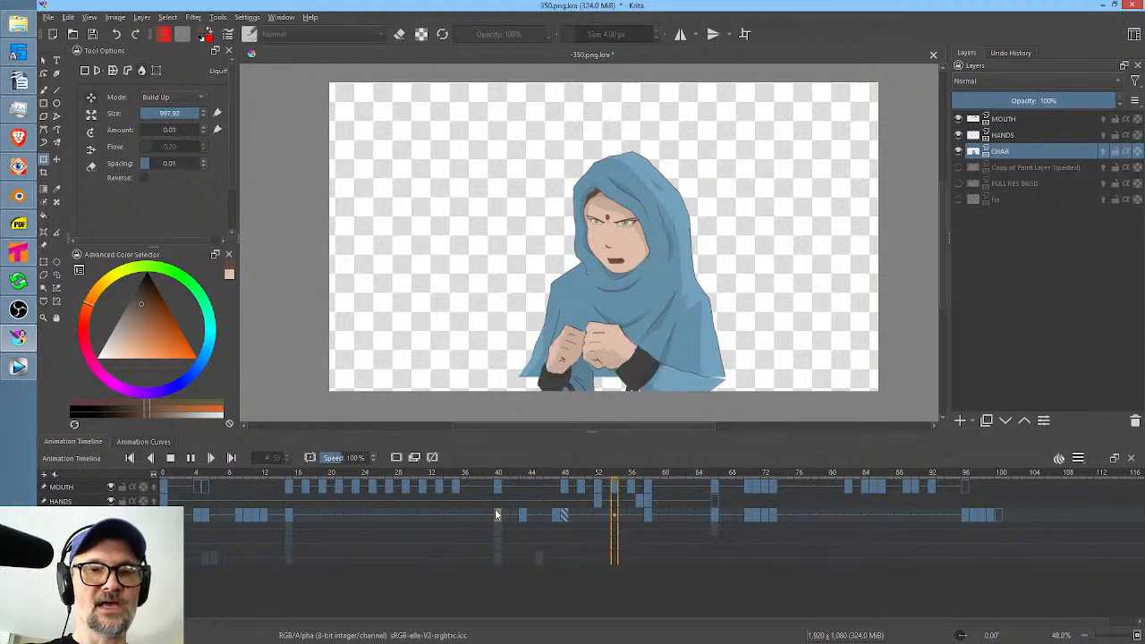
pyautogui.press('space')
pyautogui.click(559, 517)
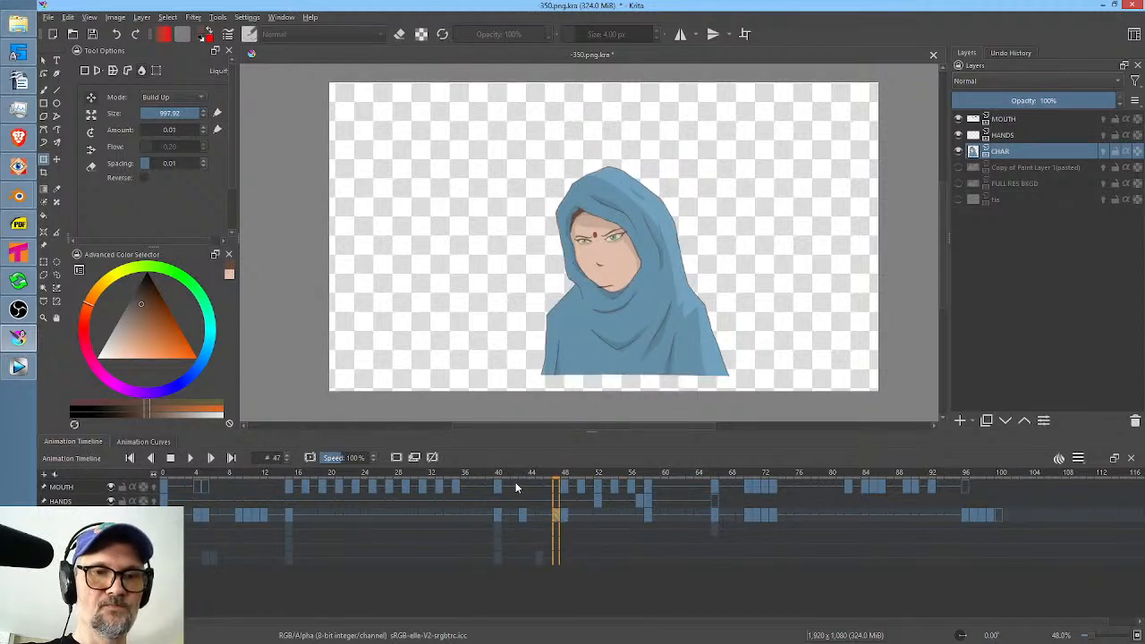
pyautogui.click(499, 484)
pyautogui.click(524, 487)
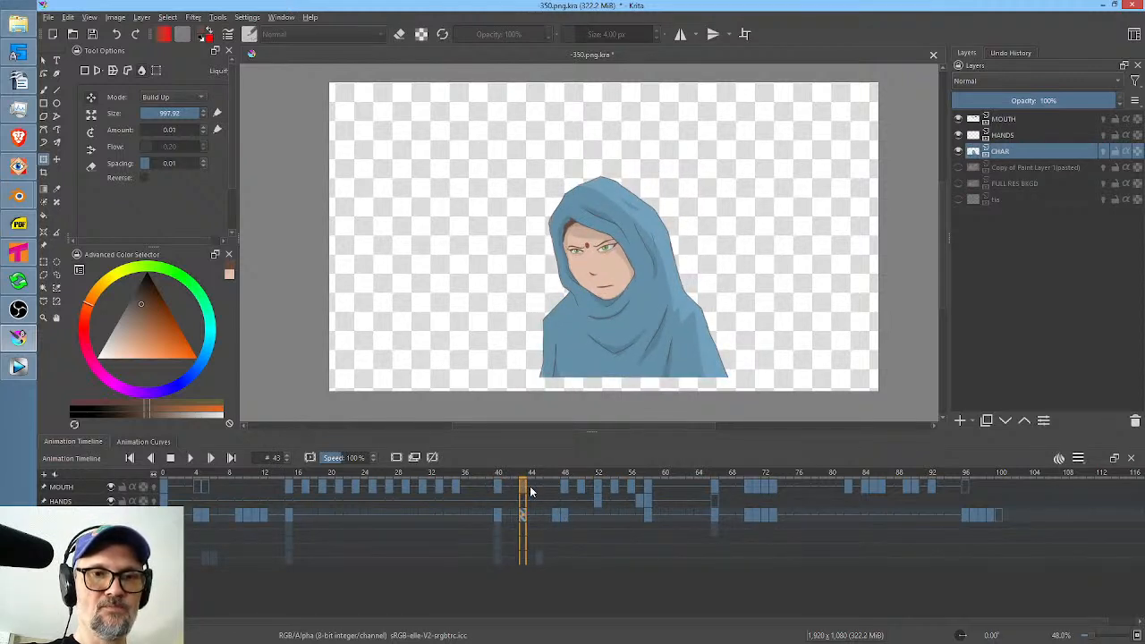
# Try a slight Liquify nudge on the CHAR drawing at frame 47 and undo it.
pyautogui.click(554, 486)
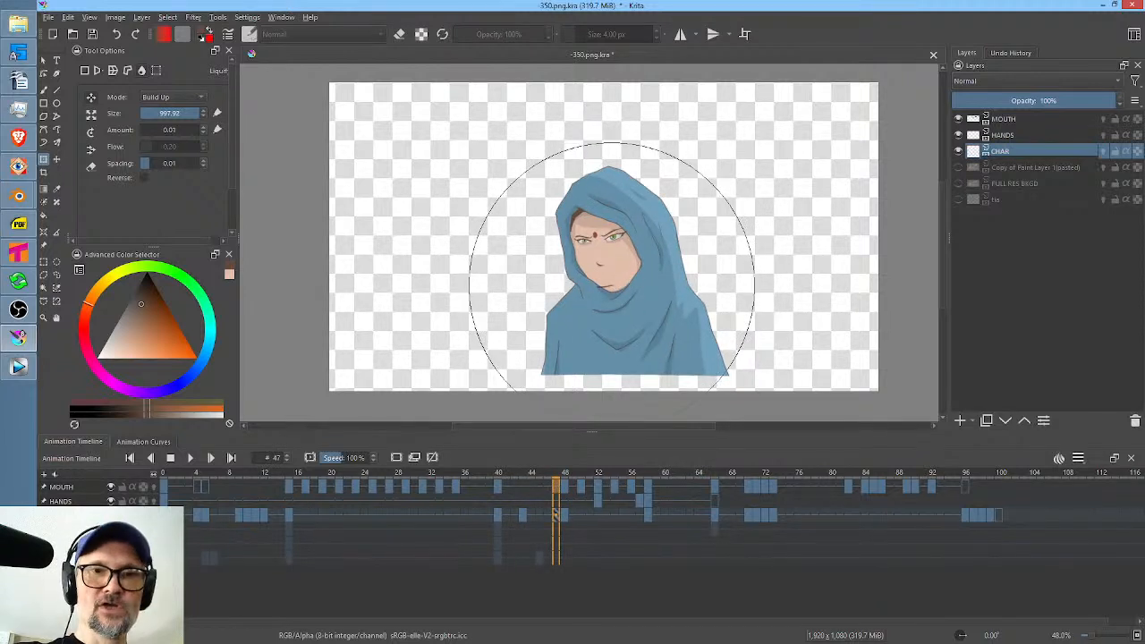
pyautogui.moveTo(611, 283); pyautogui.dragTo(613, 279)
pyautogui.hotkey('ctrl', 'z')
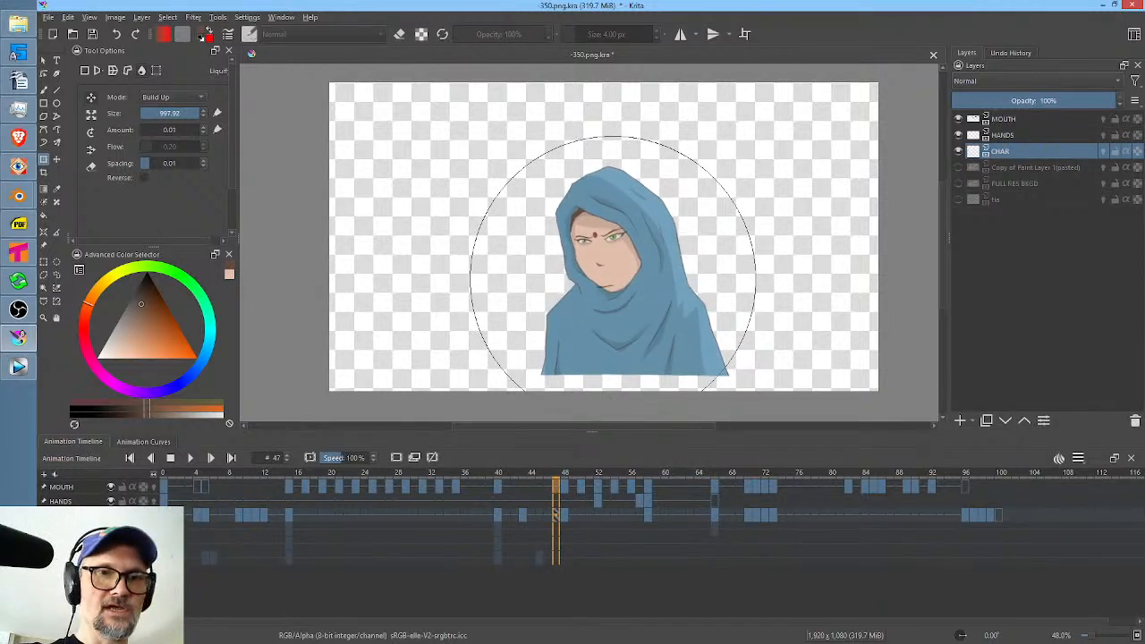
# Play the animation from frame 40 and scrub from frame 48 to 58 to examine the hands and pose change.
pyautogui.click(88, 486)
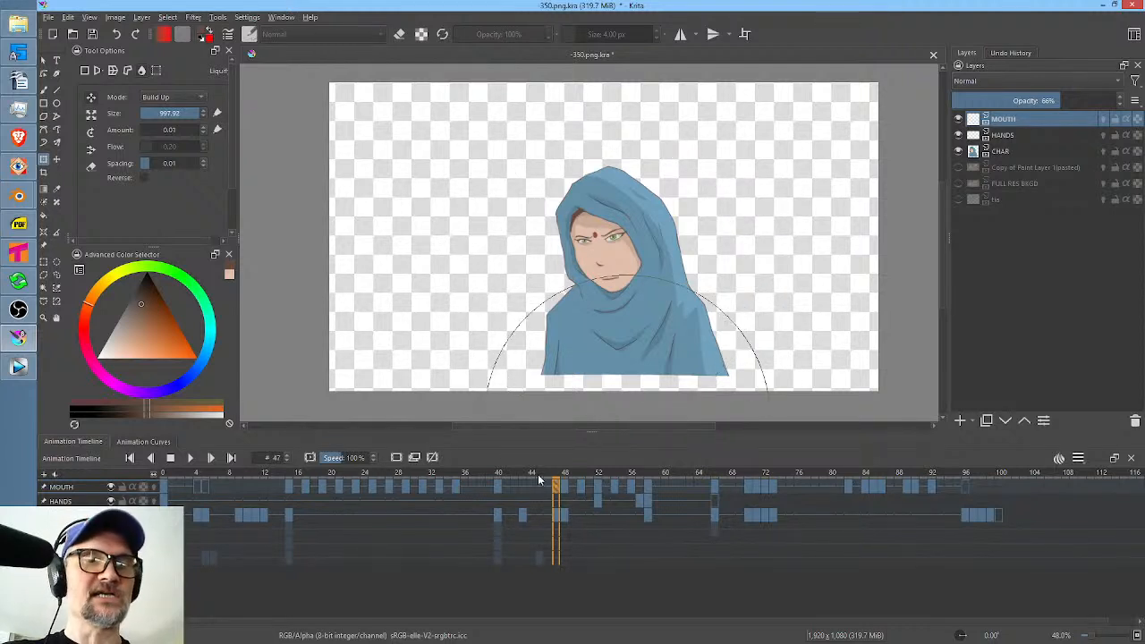
pyautogui.click(498, 486)
pyautogui.press('space')
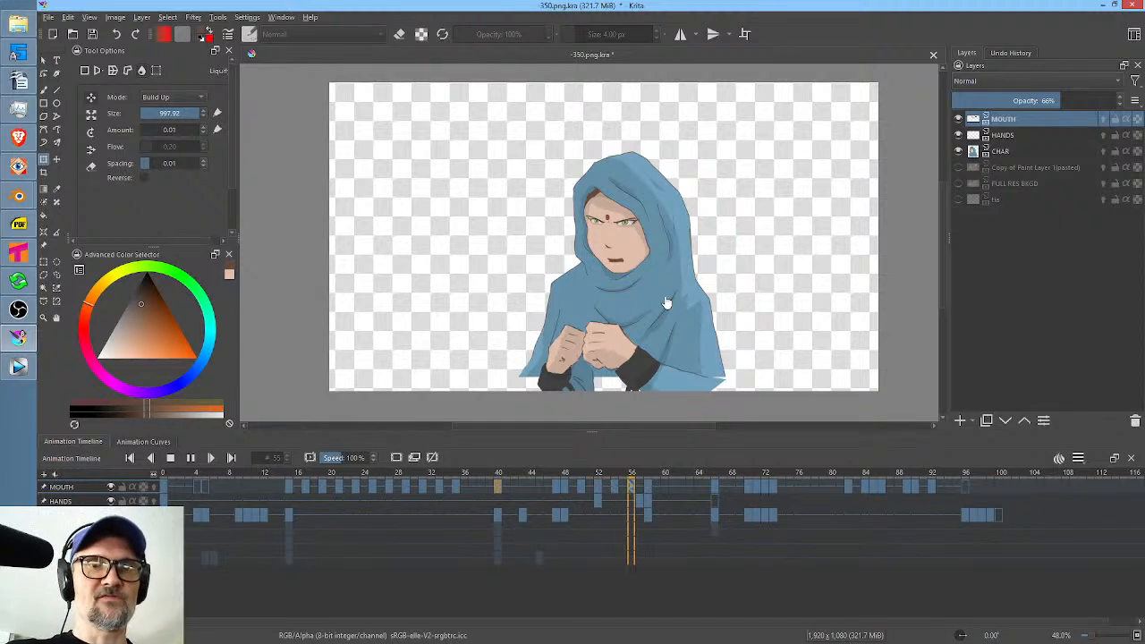
pyautogui.press('space')
pyautogui.click(565, 475)
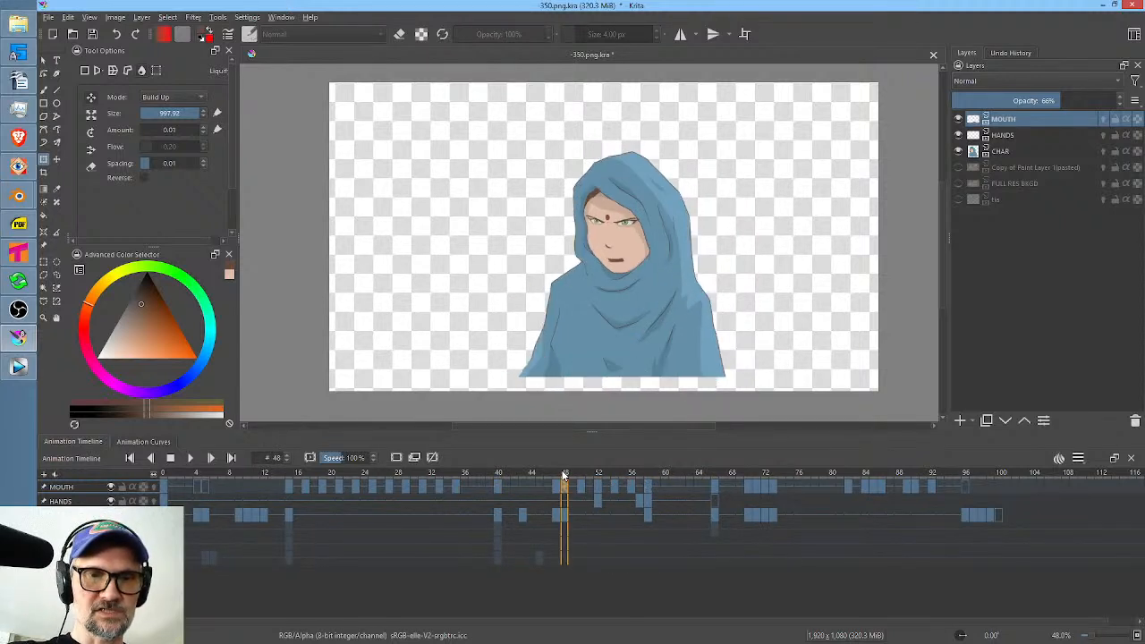
pyautogui.moveTo(568, 472); pyautogui.dragTo(644, 486)
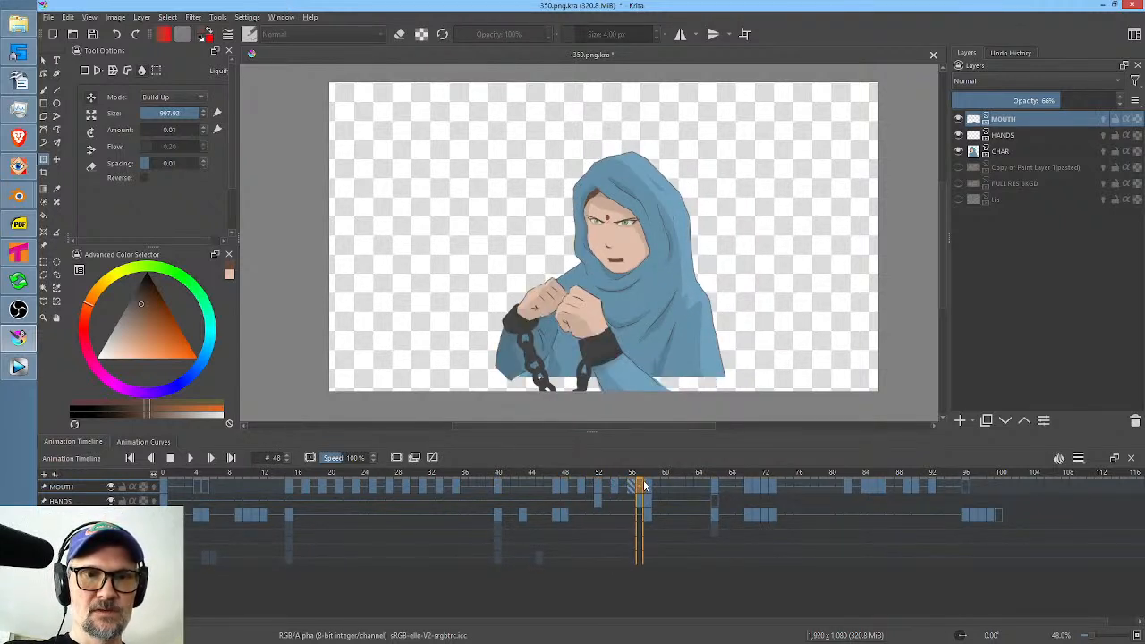
pyautogui.click(646, 517)
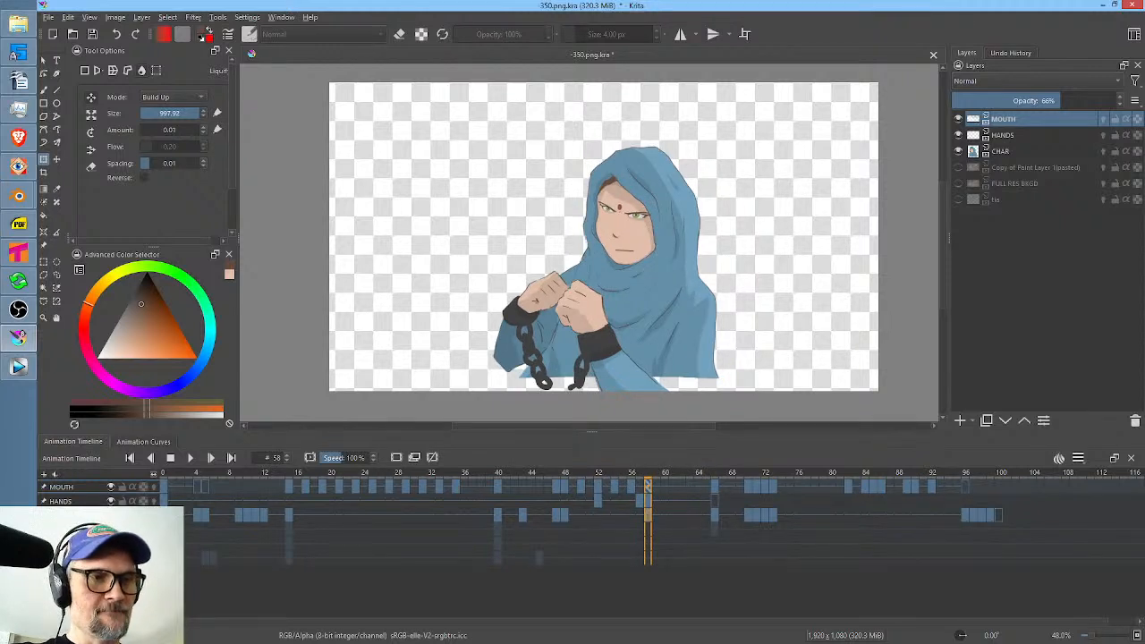
# Duplicate the CHAR drawing from frame 58 to frames 57 and 56.
pyautogui.click(228, 520)
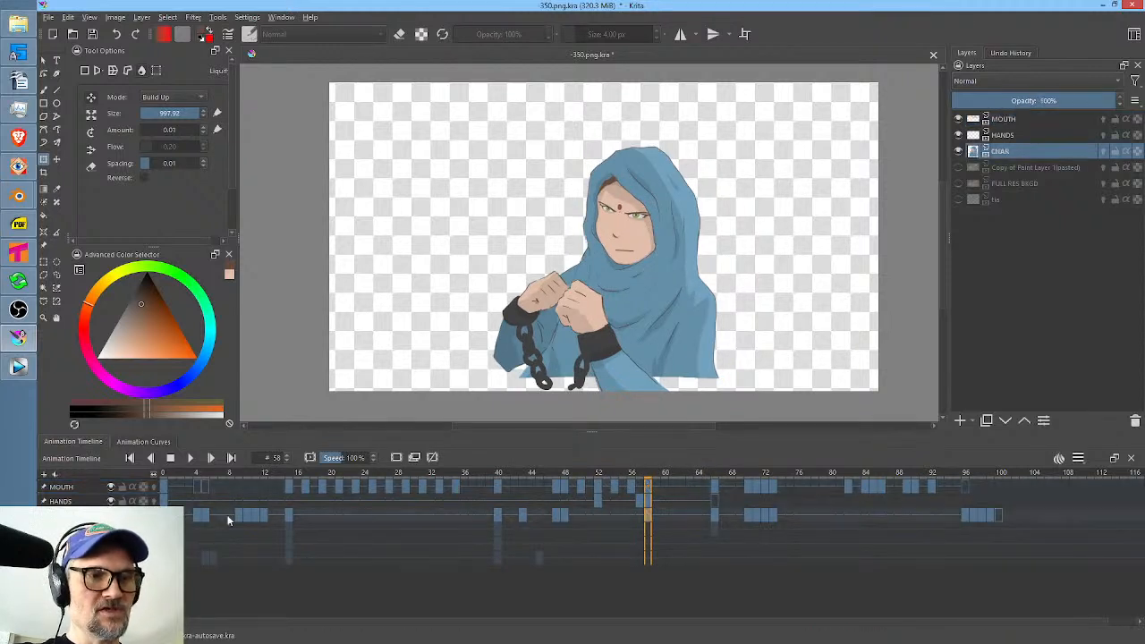
pyautogui.click(643, 518)
pyautogui.click(641, 519)
pyautogui.keyDown('alt'); pyautogui.click(641, 519); pyautogui.keyUp('alt')
pyautogui.moveTo(640, 519); pyautogui.dragTo(638, 516)
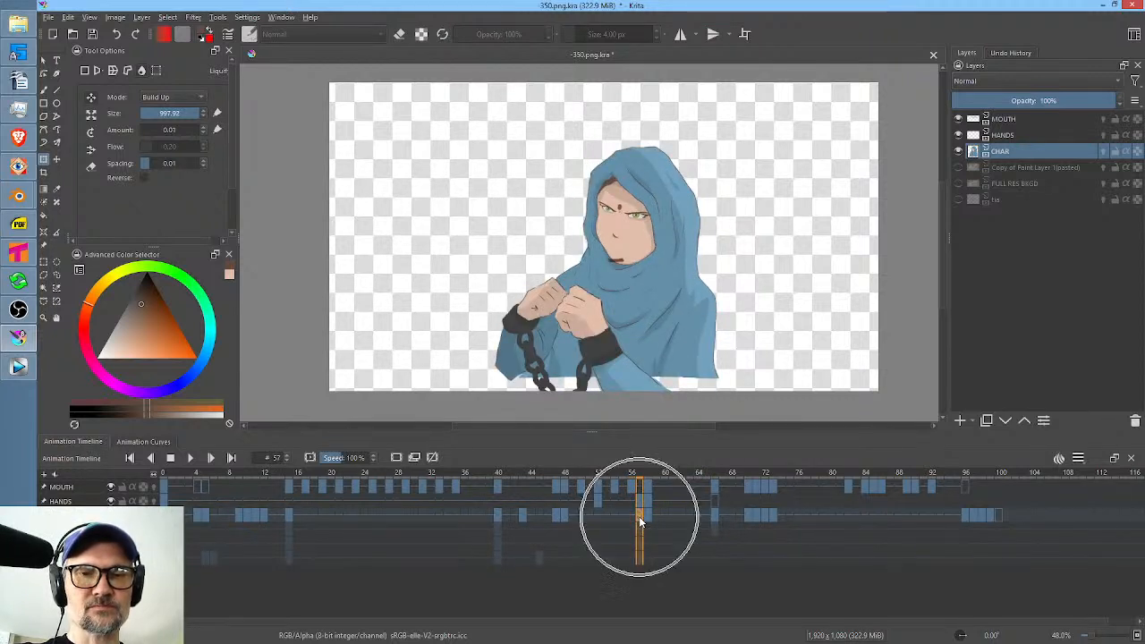
pyautogui.click(645, 514)
pyautogui.click(636, 516)
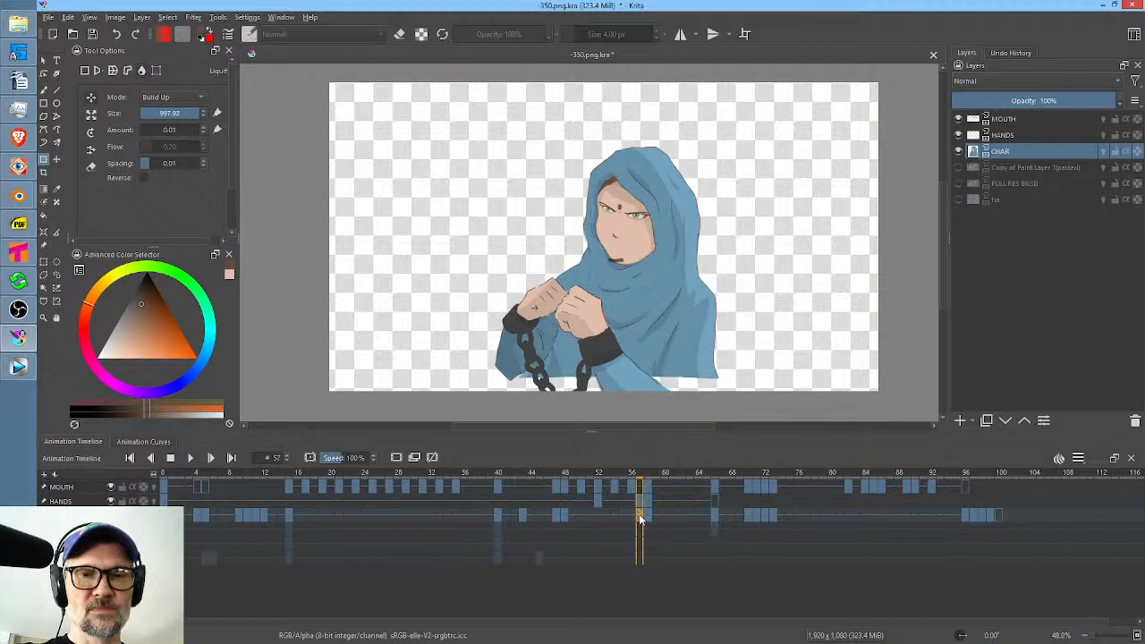
pyautogui.click(631, 515)
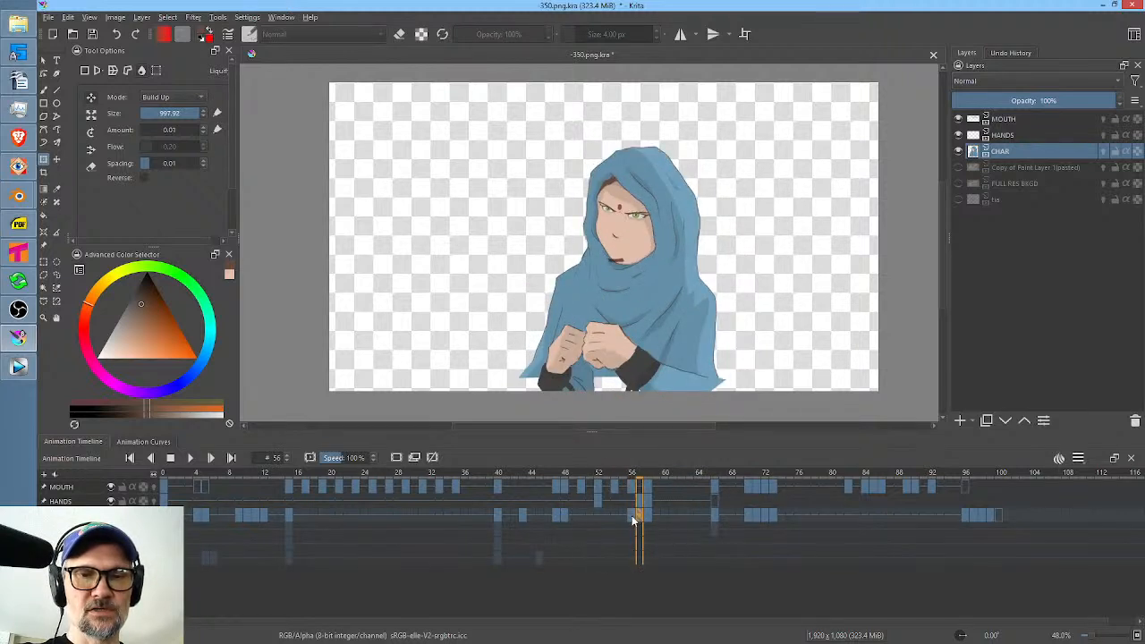
# Switch the transform to Free mode and remove the duplicated CHAR drawings at frames 56 and 57.
pyautogui.rightClick(619, 350)
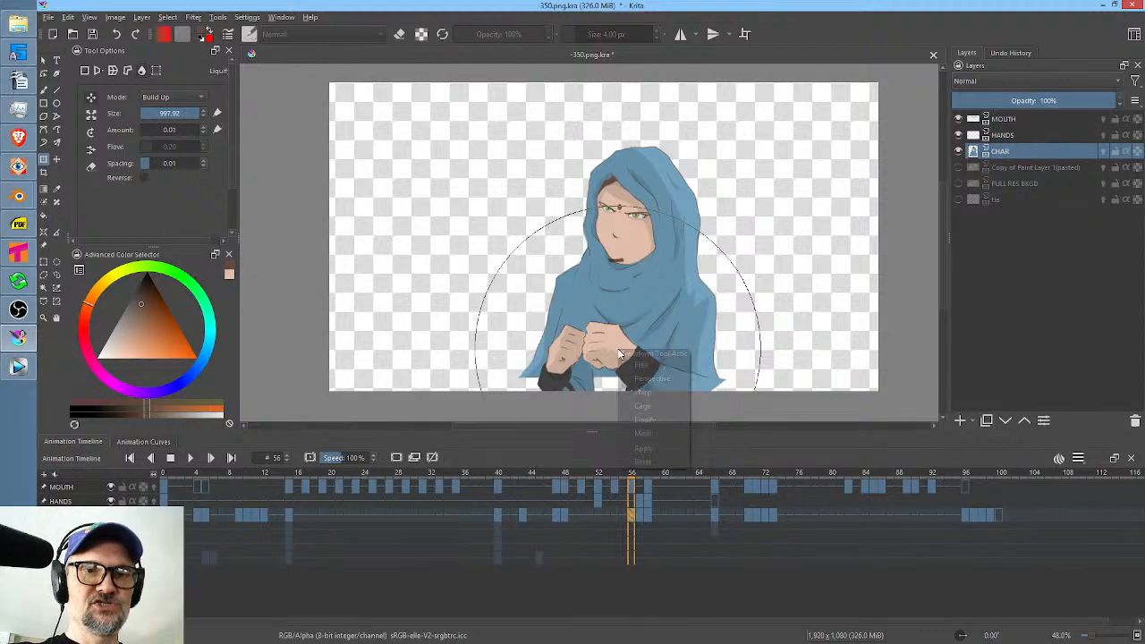
pyautogui.click(630, 365)
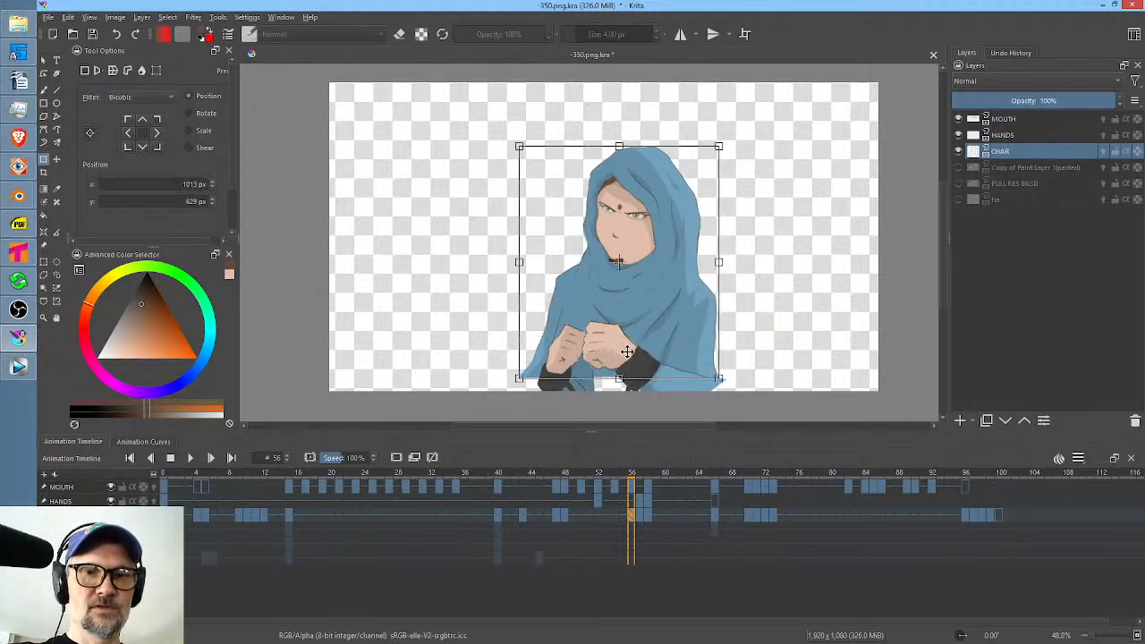
pyautogui.click(635, 514)
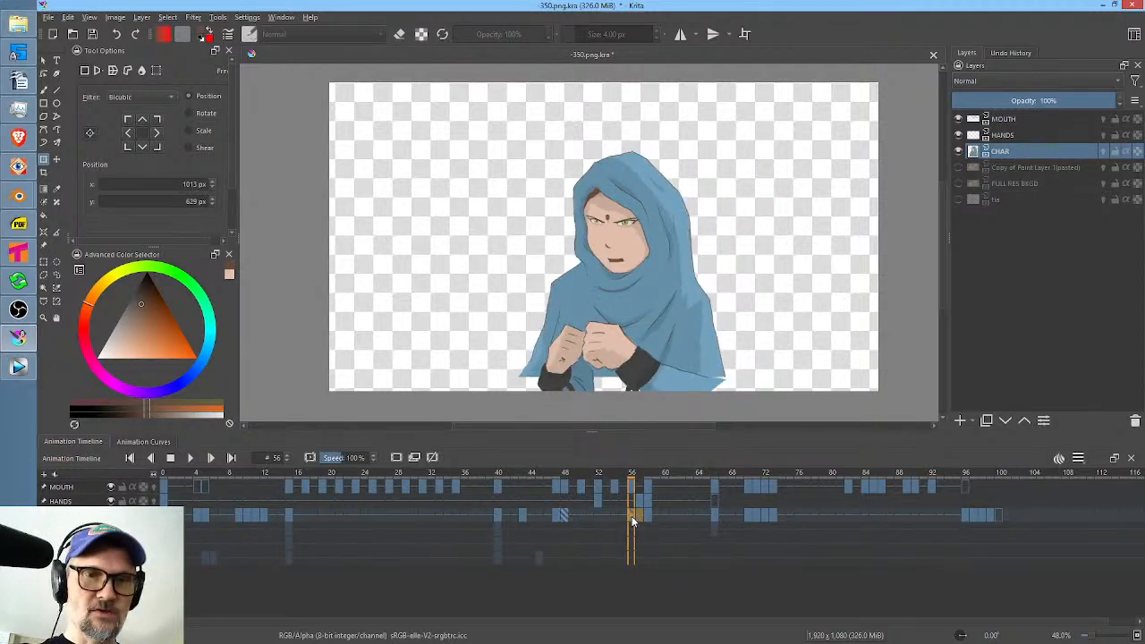
# Duplicate the HANDS drawing from frame 52 to frame 55.
pyautogui.click(640, 500)
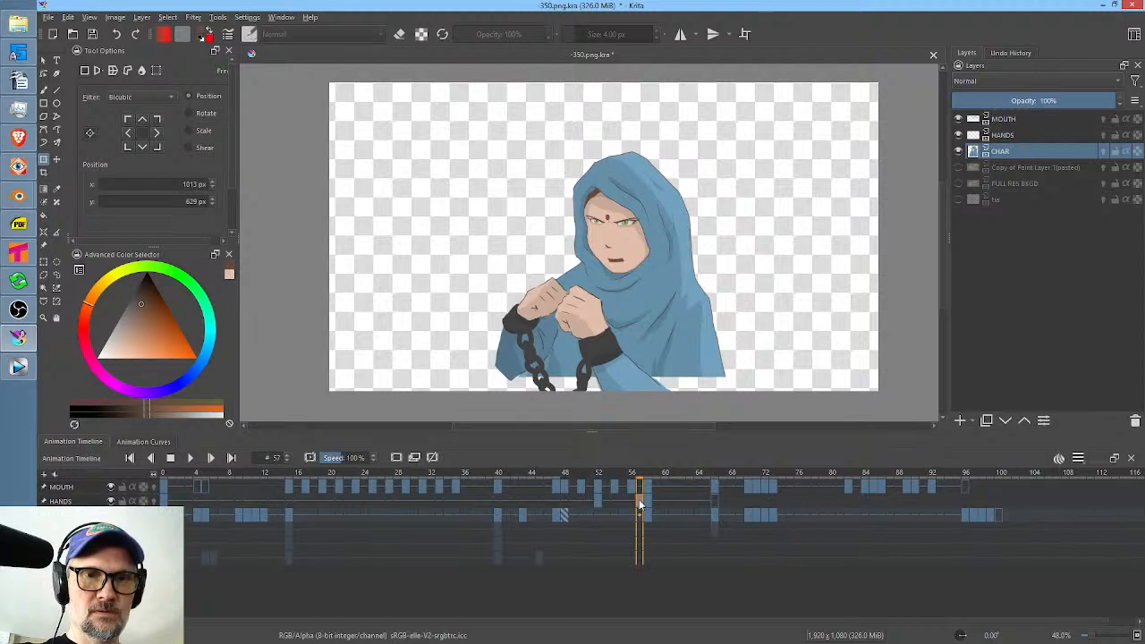
pyautogui.click(630, 506)
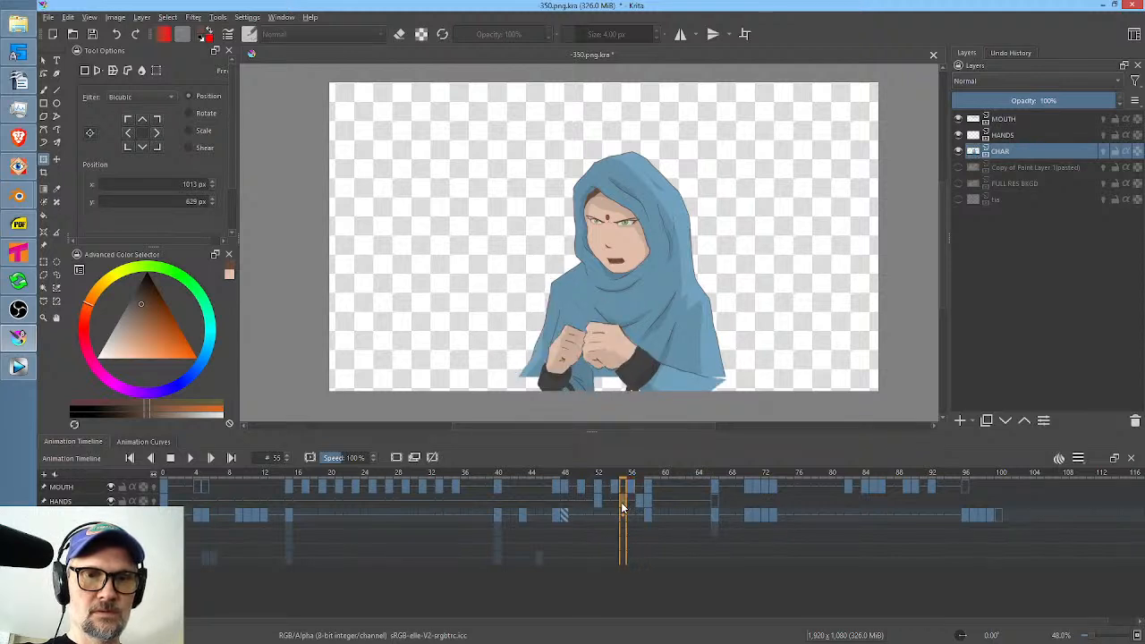
pyautogui.click(598, 501)
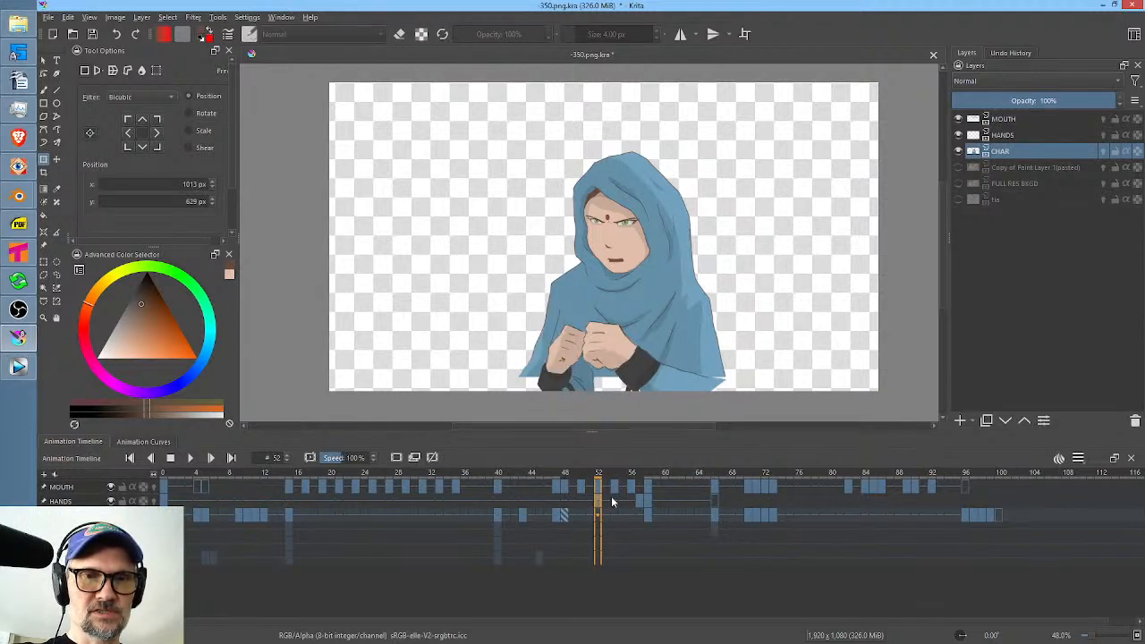
pyautogui.click(621, 499)
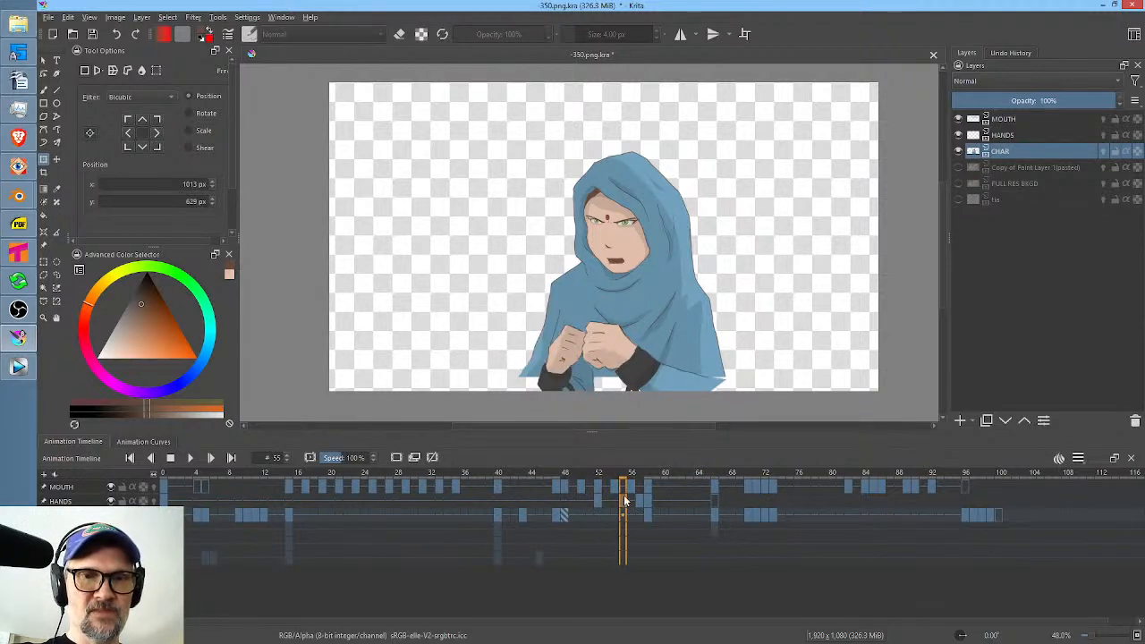
# Make HANDS the active layer at frame 55, hide CHAR, and turn on the HANDS onion skins.
pyautogui.click(607, 347)
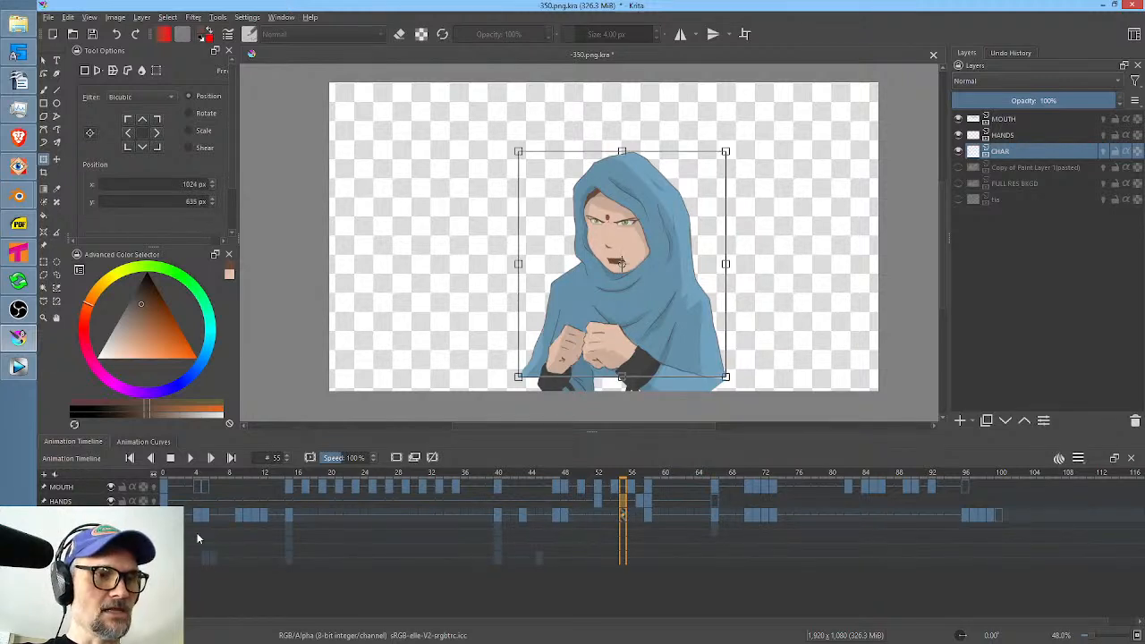
pyautogui.click(598, 501)
pyautogui.click(730, 351)
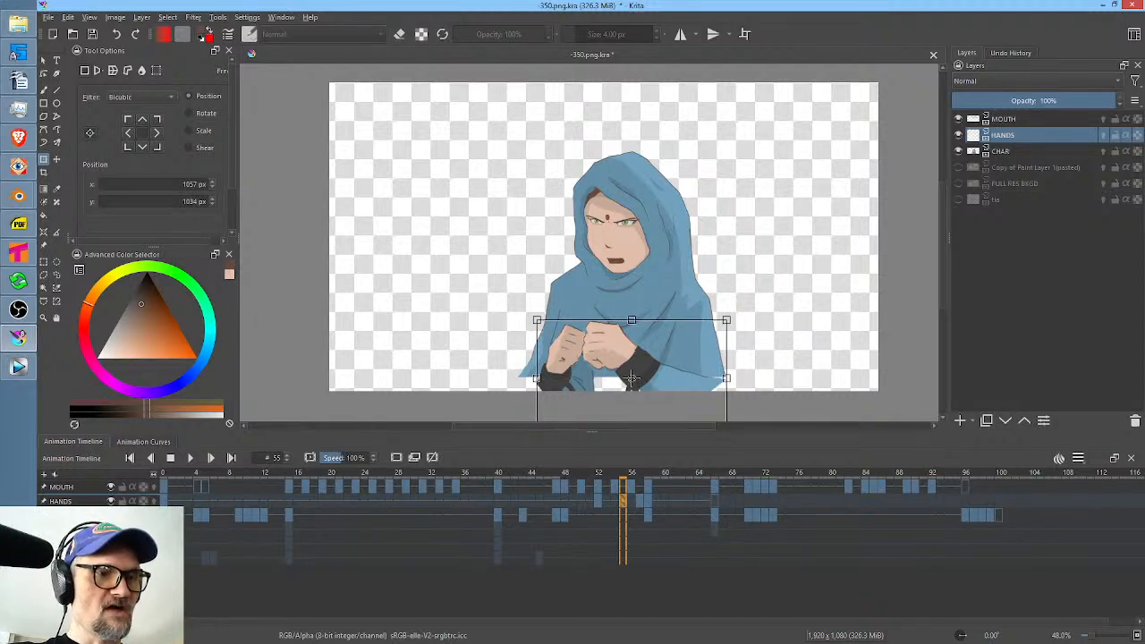
pyautogui.click(111, 515)
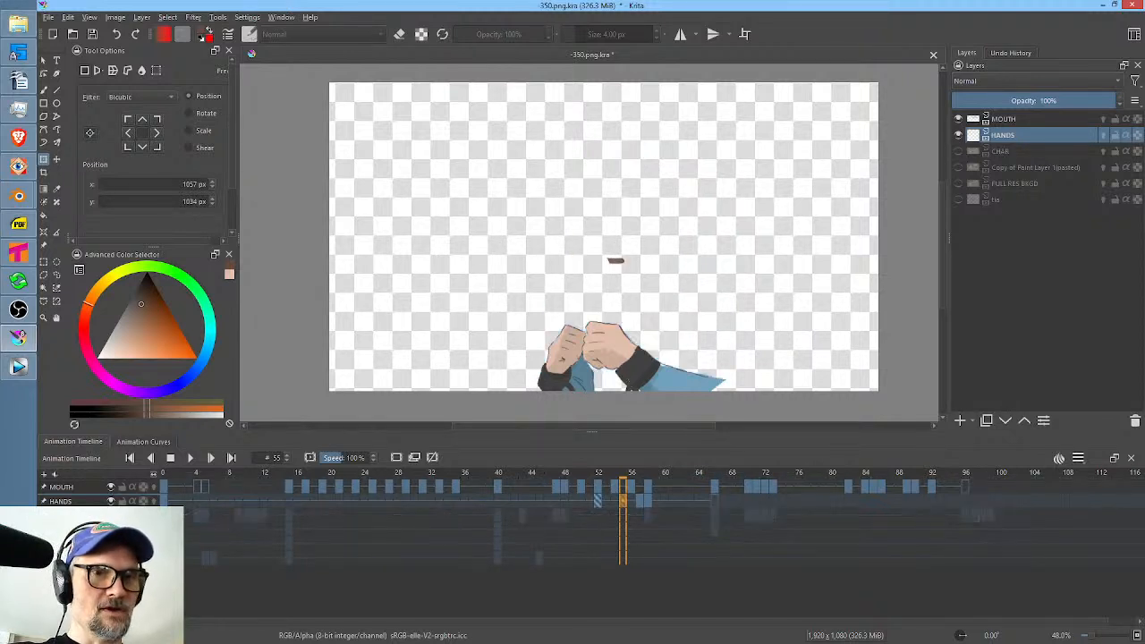
pyautogui.click(152, 501)
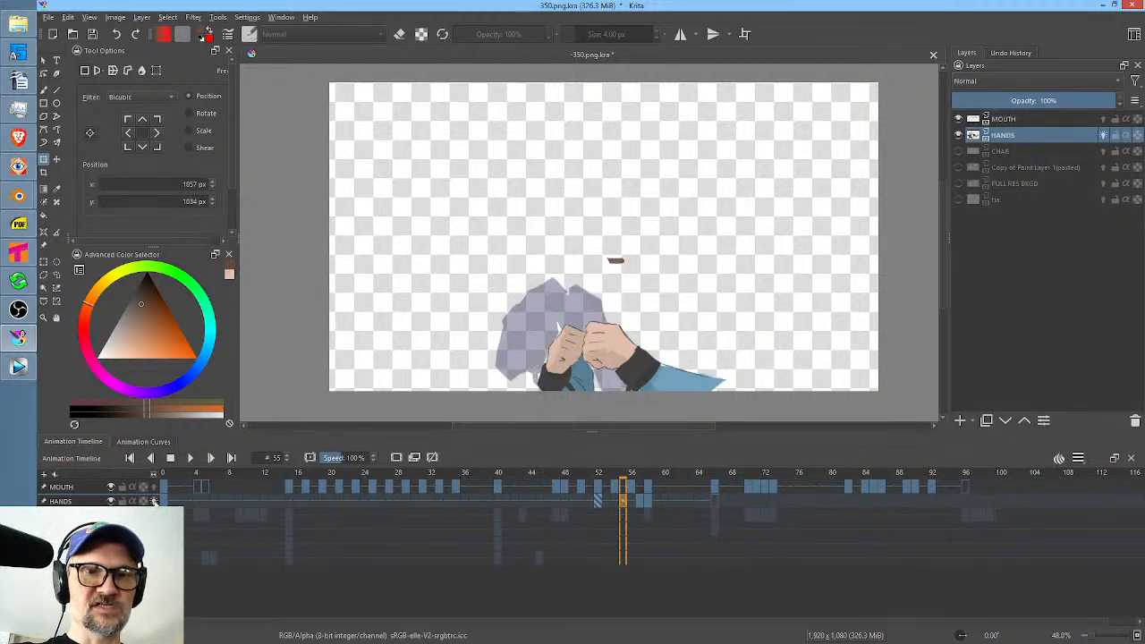
# Rotate the frame 55 hands slightly clockwise and move them up and left to about X 1019, Y 1015 px.
pyautogui.click(632, 402)
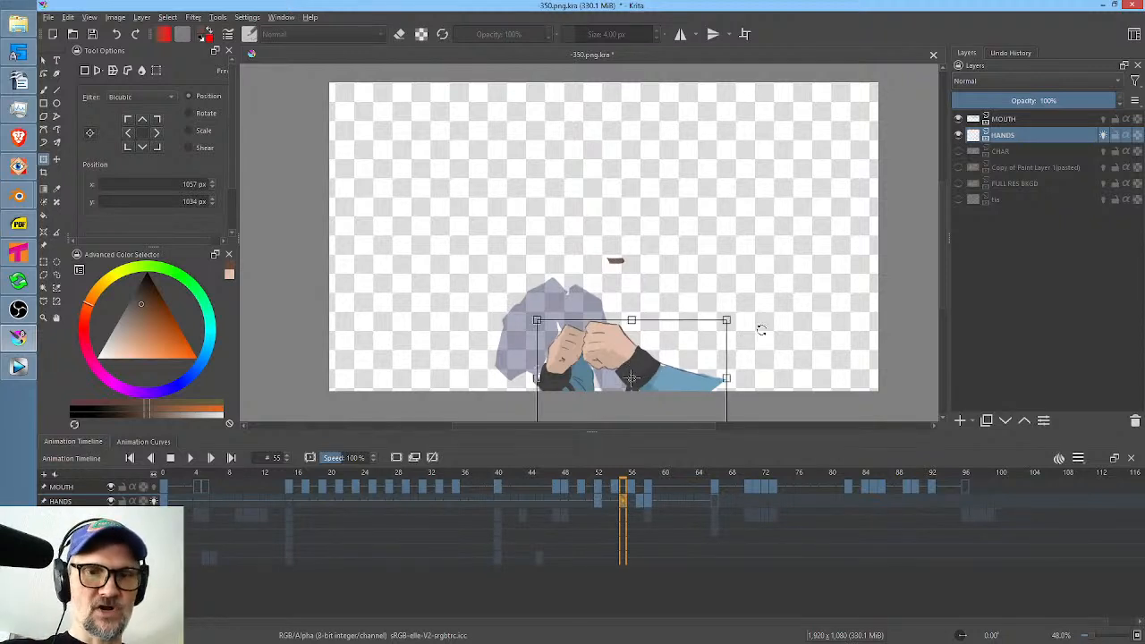
pyautogui.moveTo(803, 301); pyautogui.dragTo(800, 312)
pyautogui.moveTo(681, 363); pyautogui.dragTo(670, 355)
# Duplicate the HANDS drawing to frame 56, rotate it further clockwise, and move it up and left to about X 973, Y 953 px.
pyautogui.click(631, 503)
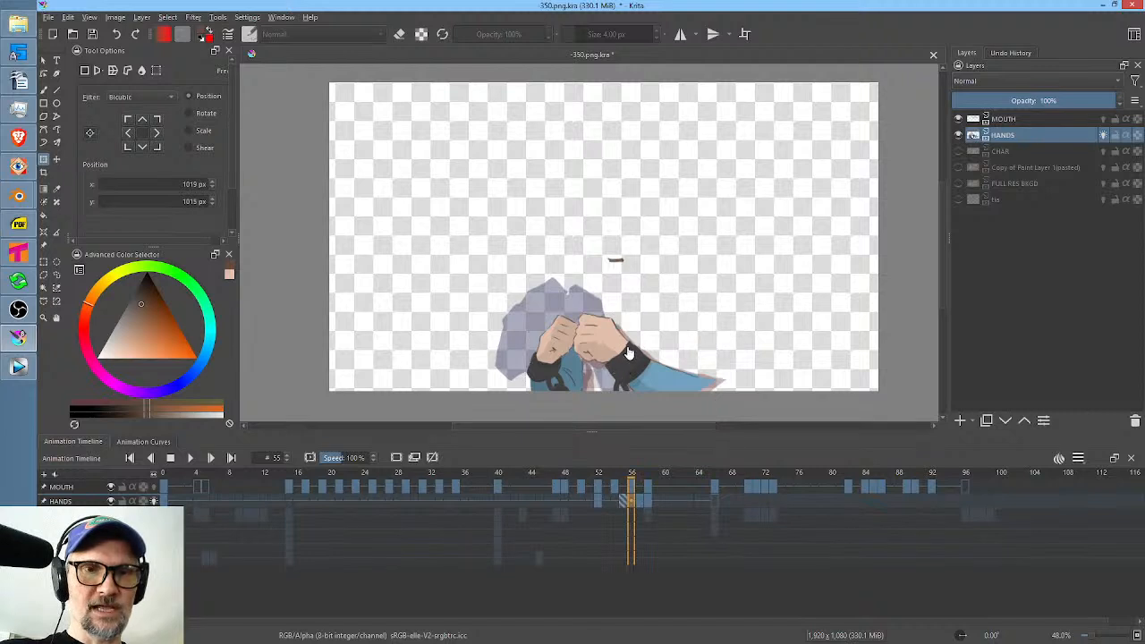
pyautogui.click(629, 353)
pyautogui.moveTo(778, 309); pyautogui.dragTo(776, 328)
pyautogui.moveTo(609, 340); pyautogui.dragTo(596, 325)
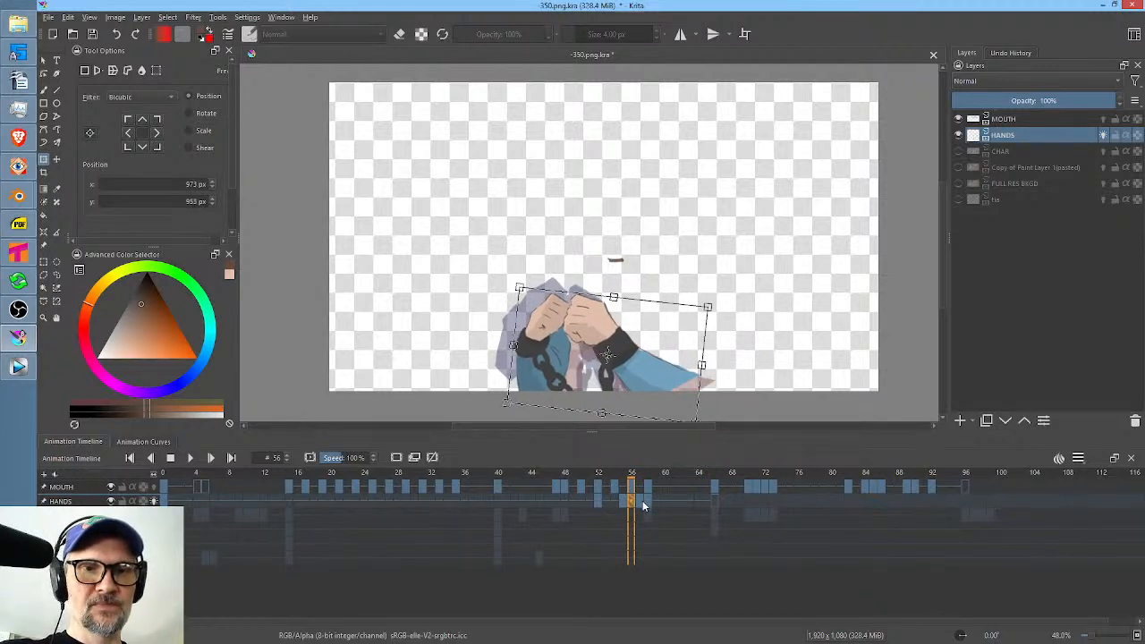
# Turn off the HANDS onion skins, show CHAR again, and play back HANDS frames 32 to 62.
pyautogui.click(641, 502)
pyautogui.click(648, 502)
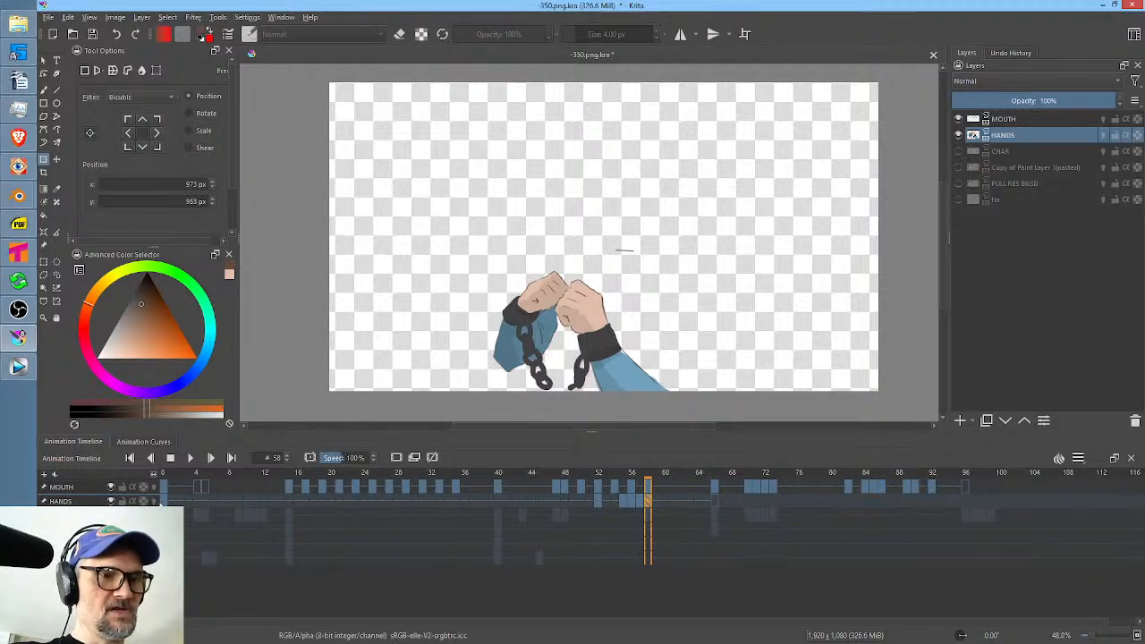
pyautogui.click(111, 515)
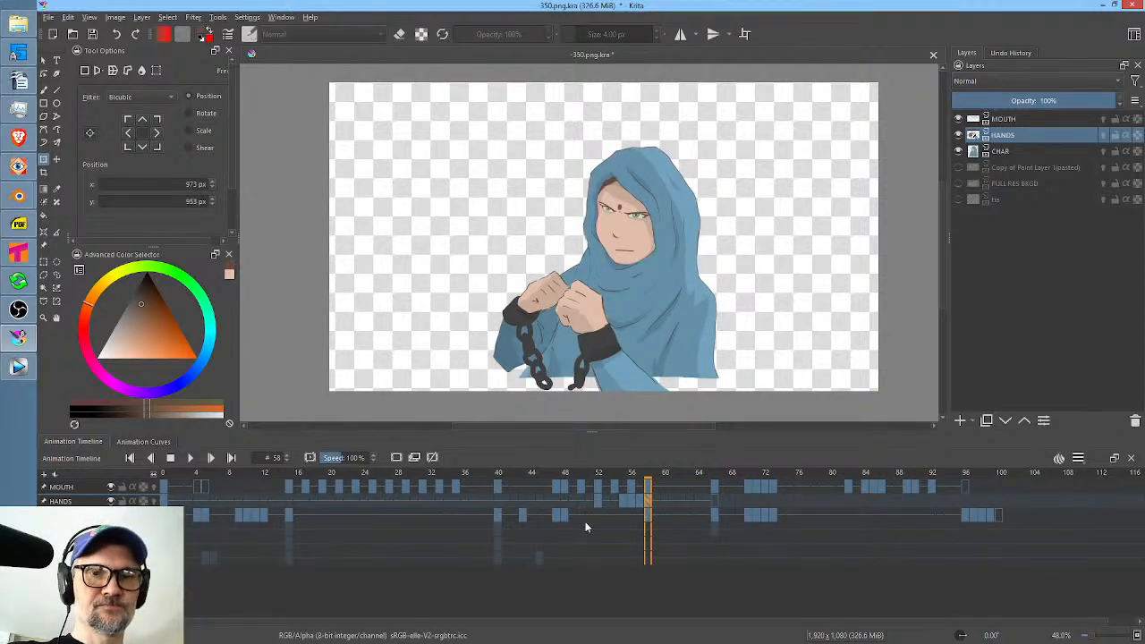
pyautogui.moveTo(685, 499); pyautogui.dragTo(432, 498)
pyautogui.press('space')
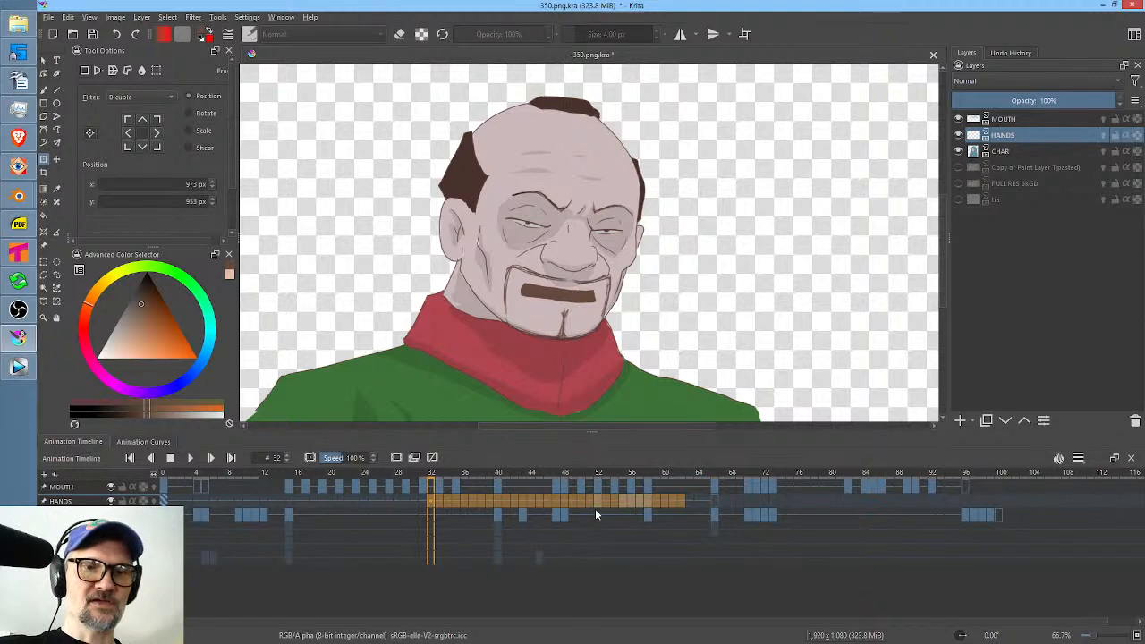
# Duplicate the HANDS drawing from frame 52 to 51, then tilt it counter-clockwise and lower it to about X 1066, Y 1068 px.
pyautogui.click(597, 504)
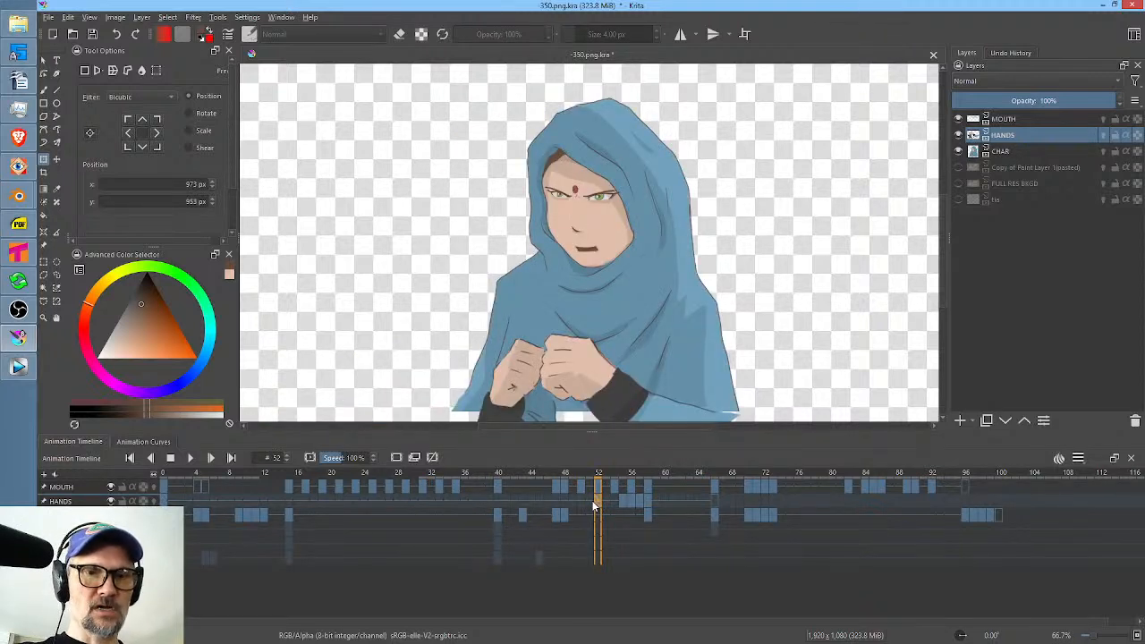
pyautogui.click(590, 503)
pyautogui.click(599, 504)
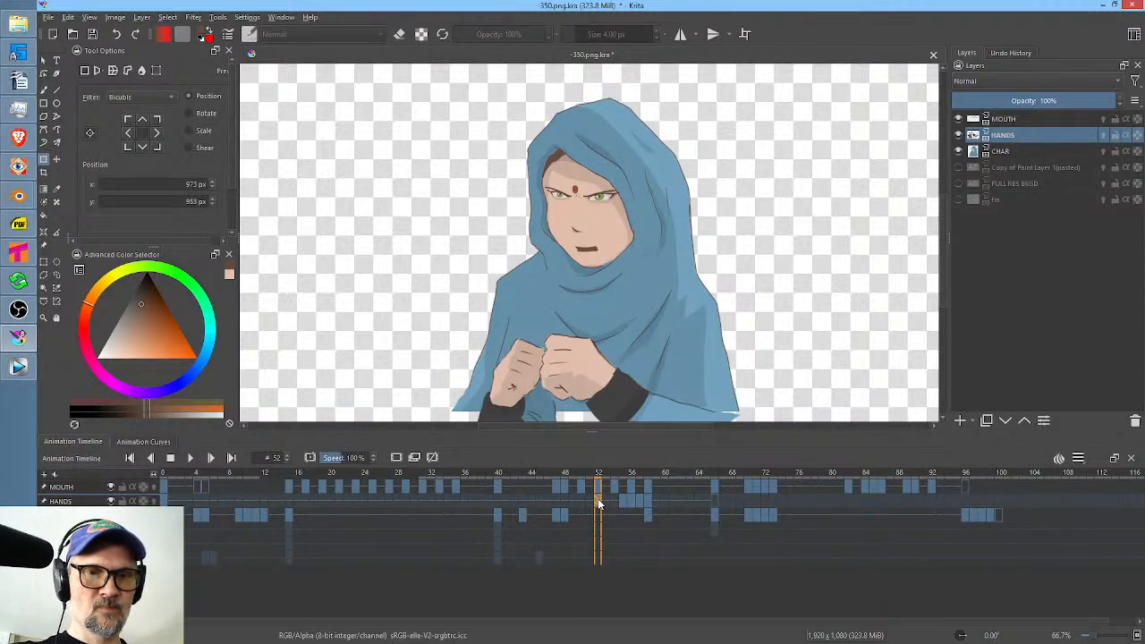
pyautogui.moveTo(598, 506); pyautogui.dragTo(589, 501)
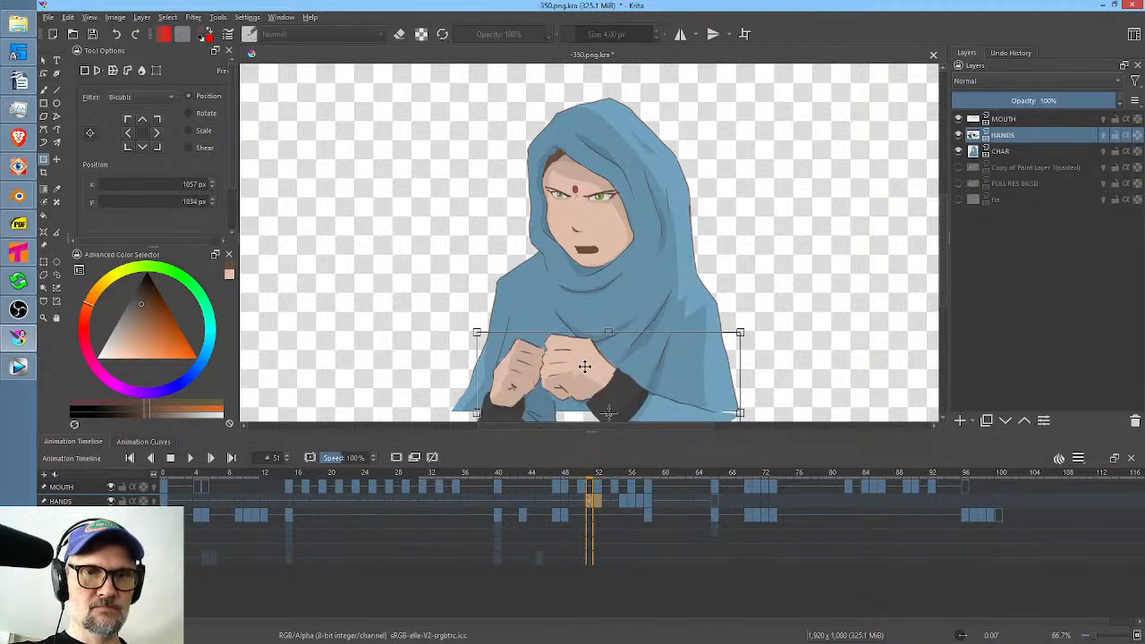
pyautogui.moveTo(584, 366); pyautogui.dragTo(588, 378)
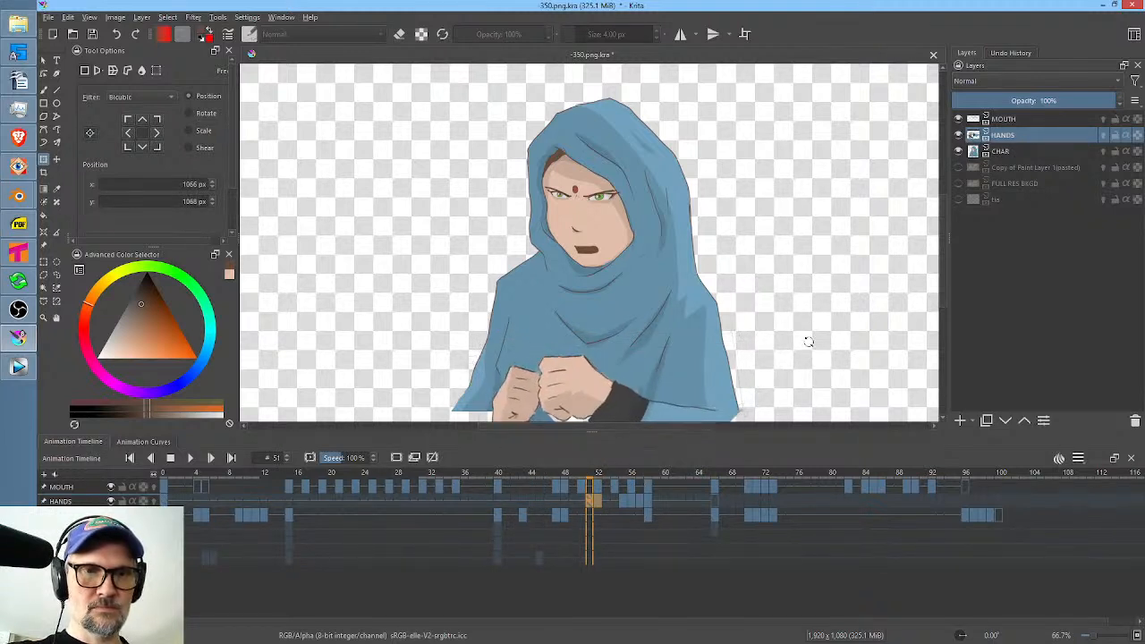
# Duplicate the HANDS drawing to frame 50, lower it to about X 1103, Y 1146 px, and play back frames 39 to 61.
pyautogui.click(579, 502)
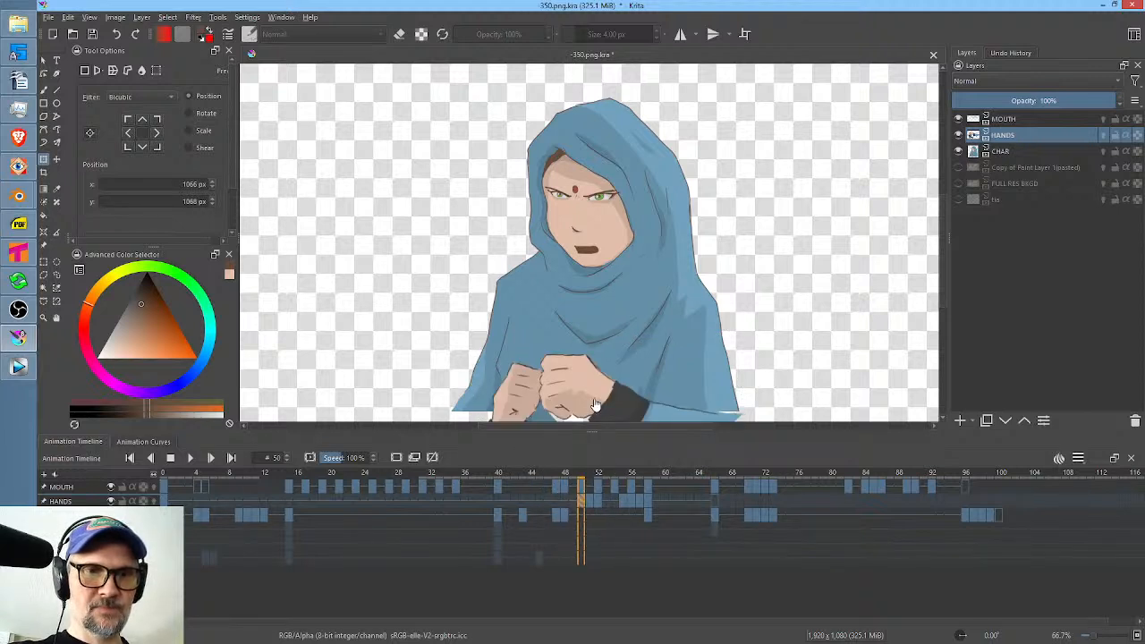
pyautogui.moveTo(658, 386); pyautogui.dragTo(670, 409)
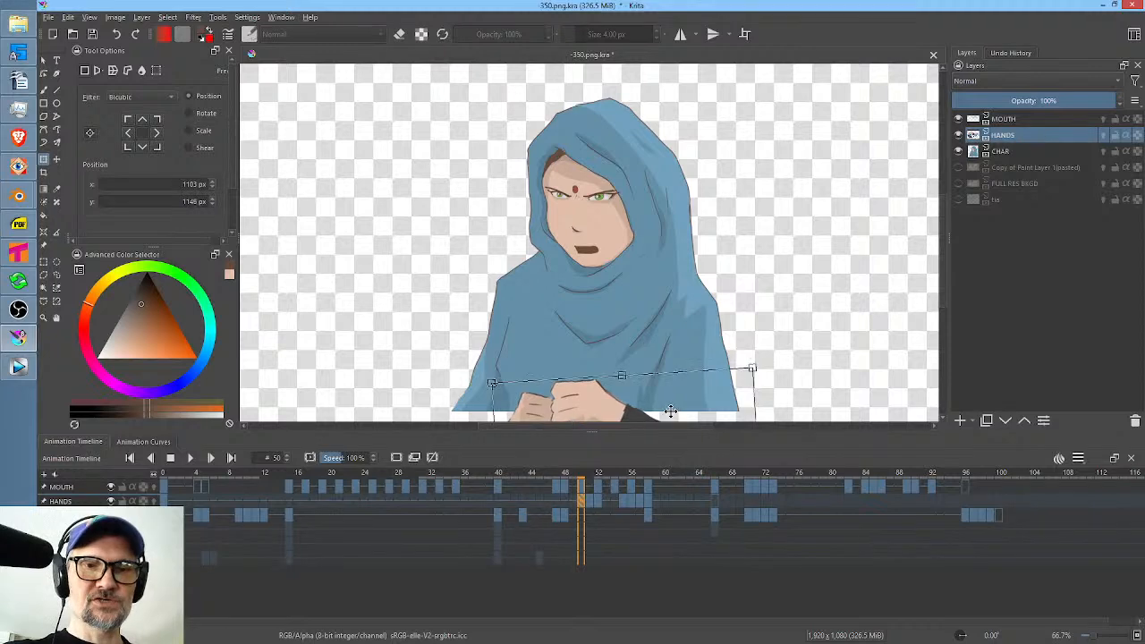
pyautogui.moveTo(490, 507); pyautogui.dragTo(674, 503)
pyautogui.press('space')
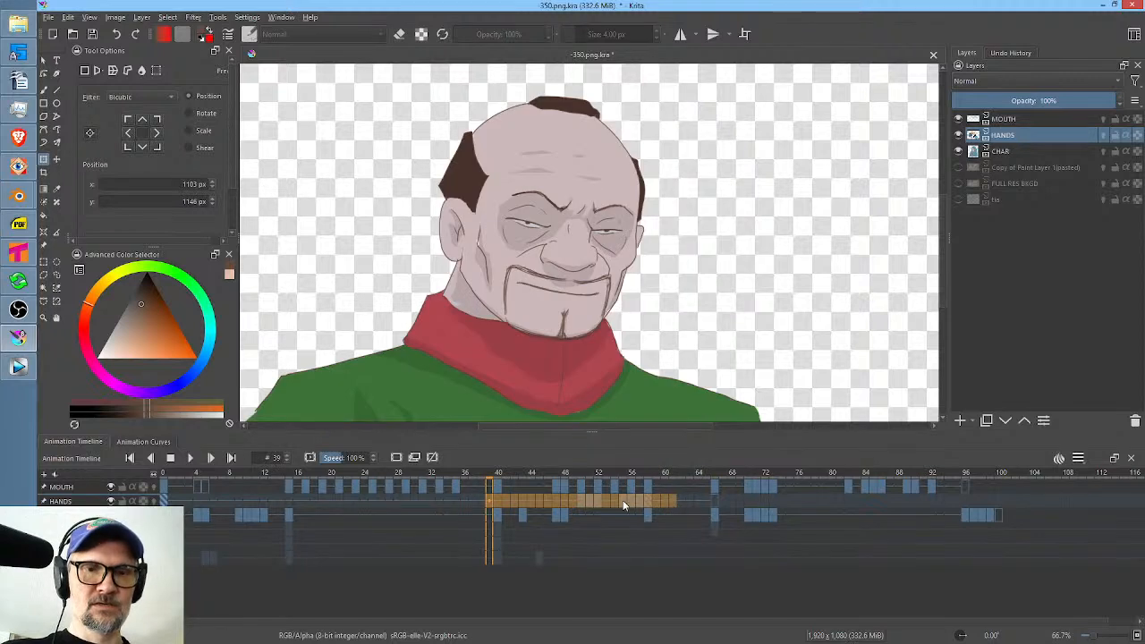
# Compare HANDS frames 52, 55 and 56, and remove the HANDS keyframe at frame 55.
pyautogui.click(623, 500)
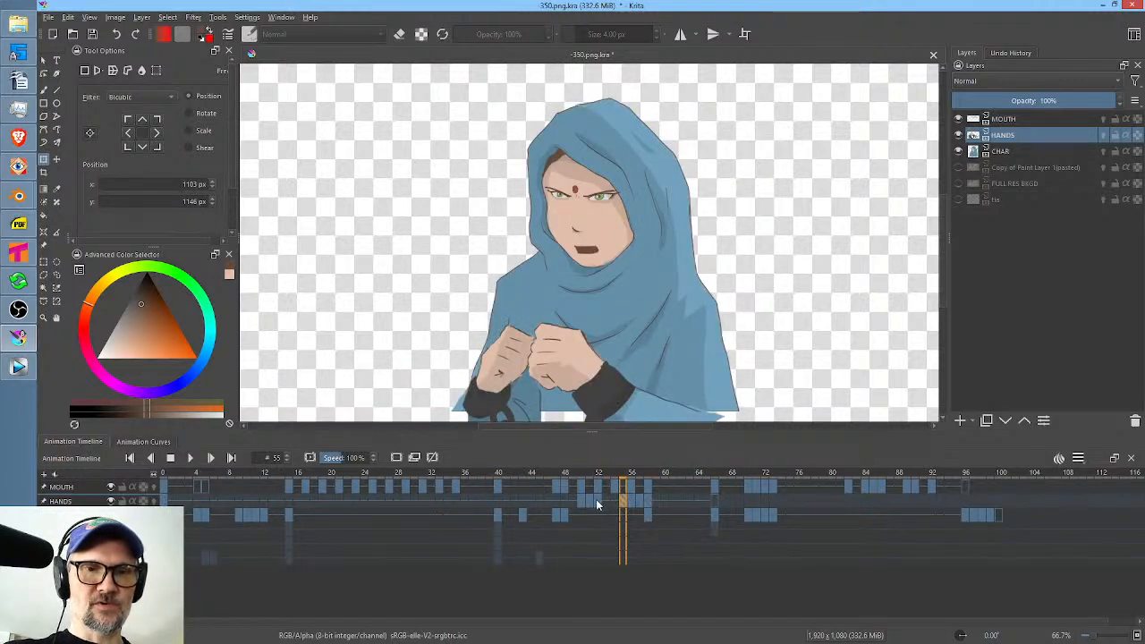
pyautogui.click(598, 499)
pyautogui.click(623, 499)
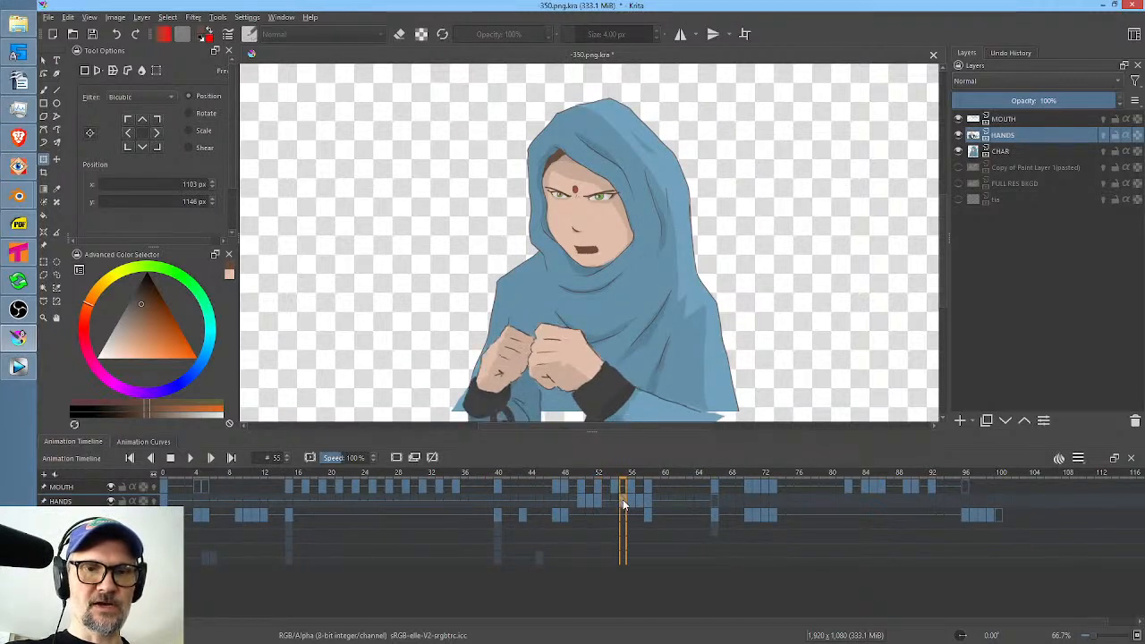
pyautogui.click(631, 502)
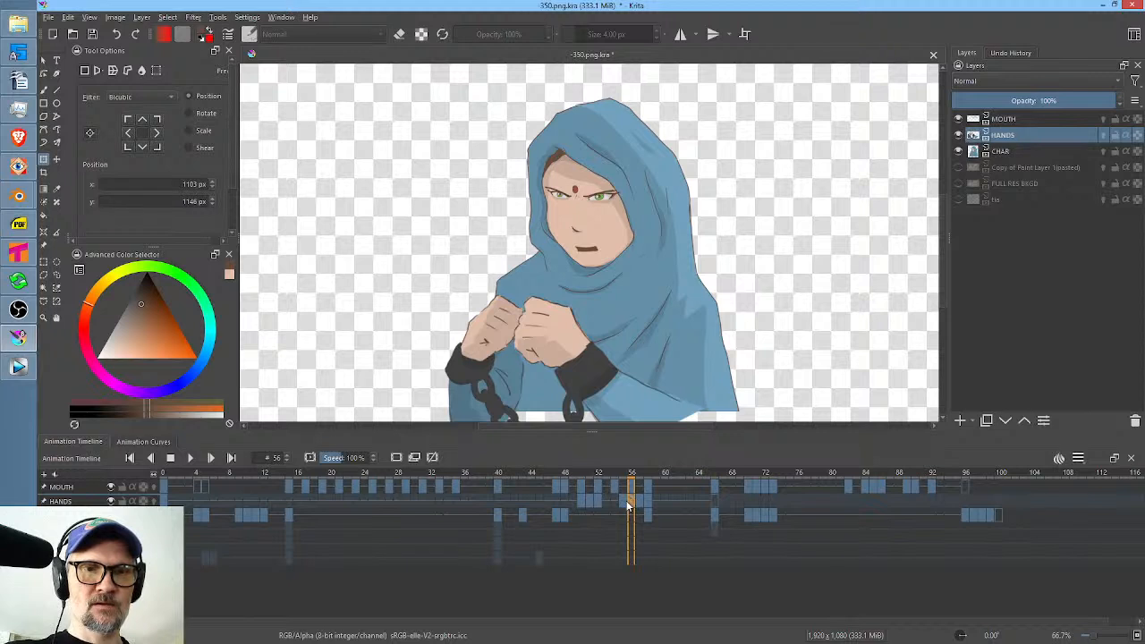
pyautogui.click(623, 501)
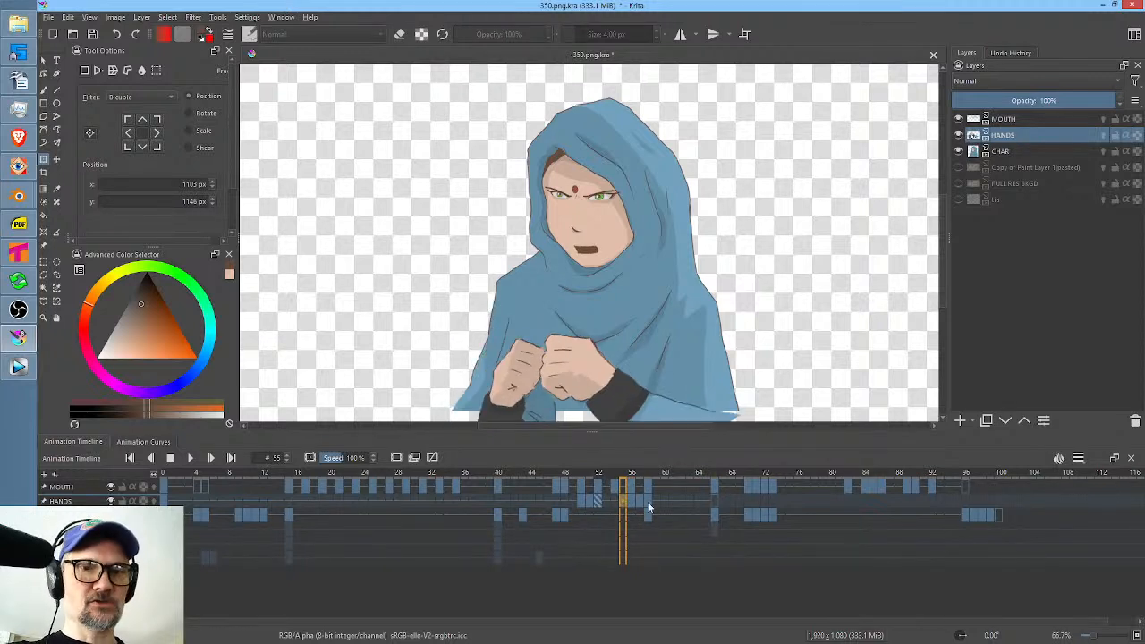
# Play back HANDS frames 48 to 60 and save the file.
pyautogui.moveTo(661, 501); pyautogui.dragTo(566, 504)
pyautogui.press('space')
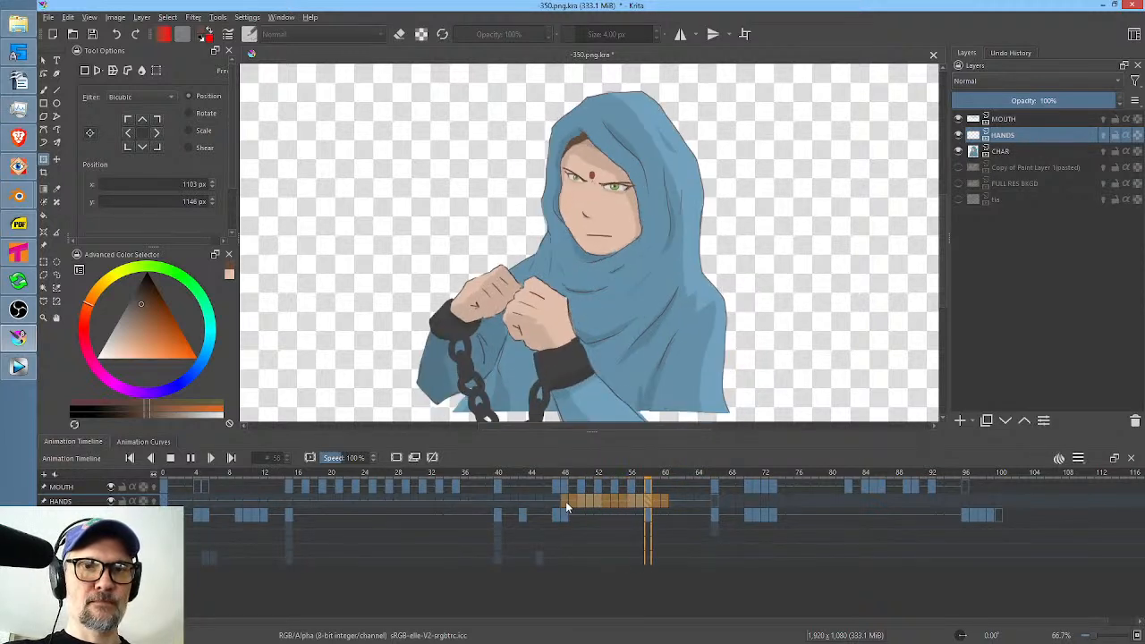
pyautogui.press('space')
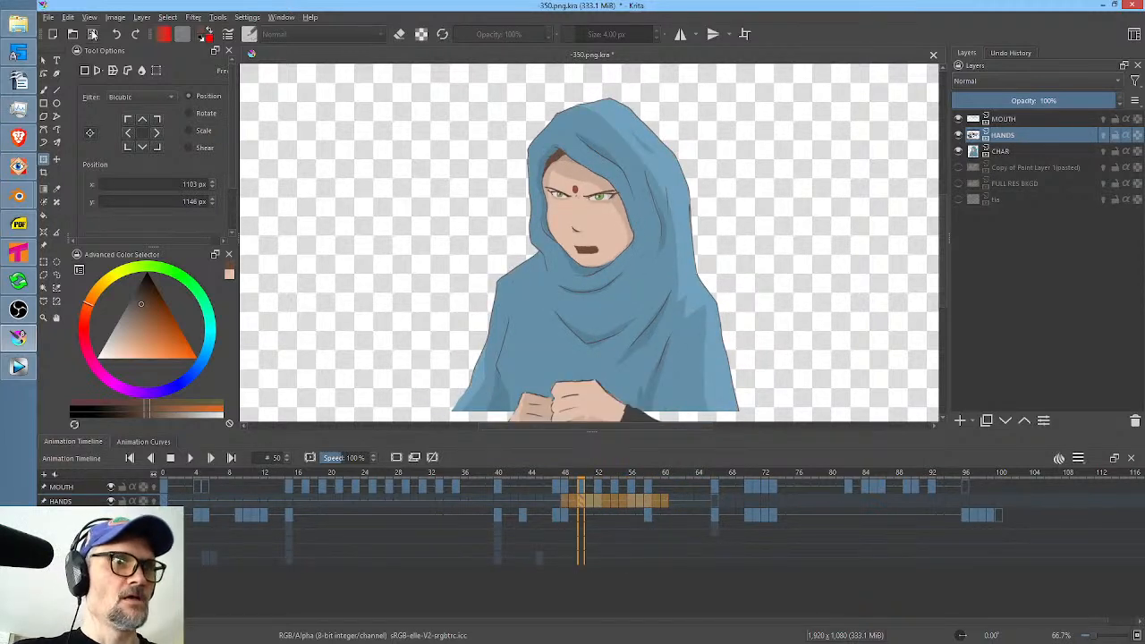
pyautogui.hotkey('ctrl', 's')
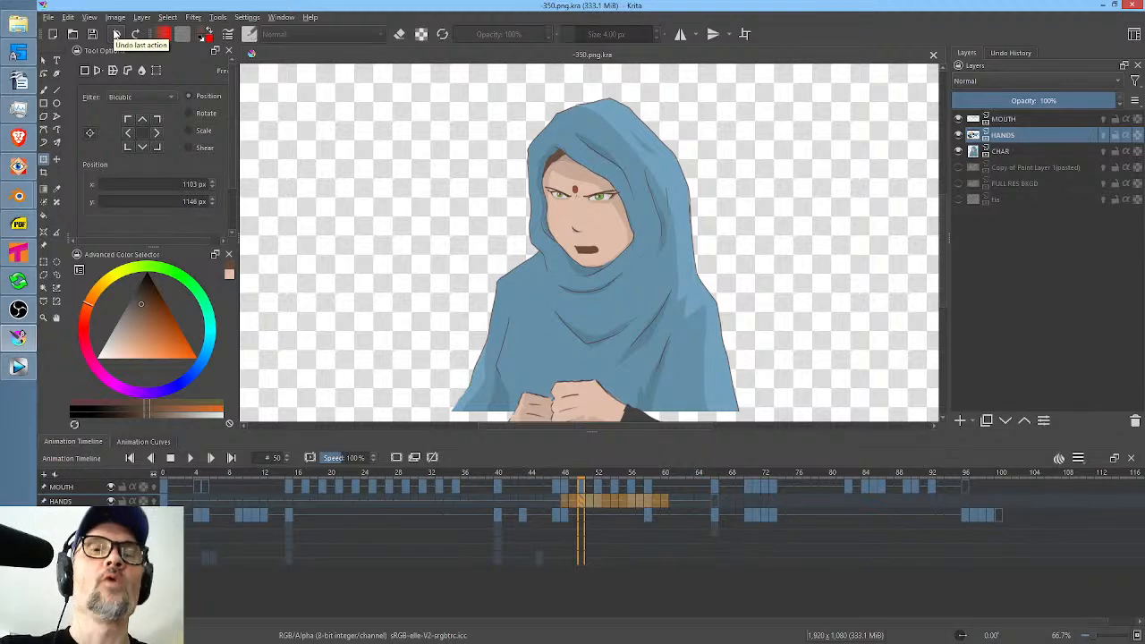
# Switch to Tahoma2D and open the recent scene storyboard-keys.tnz from the futurama project.
pyautogui.click(18, 253)
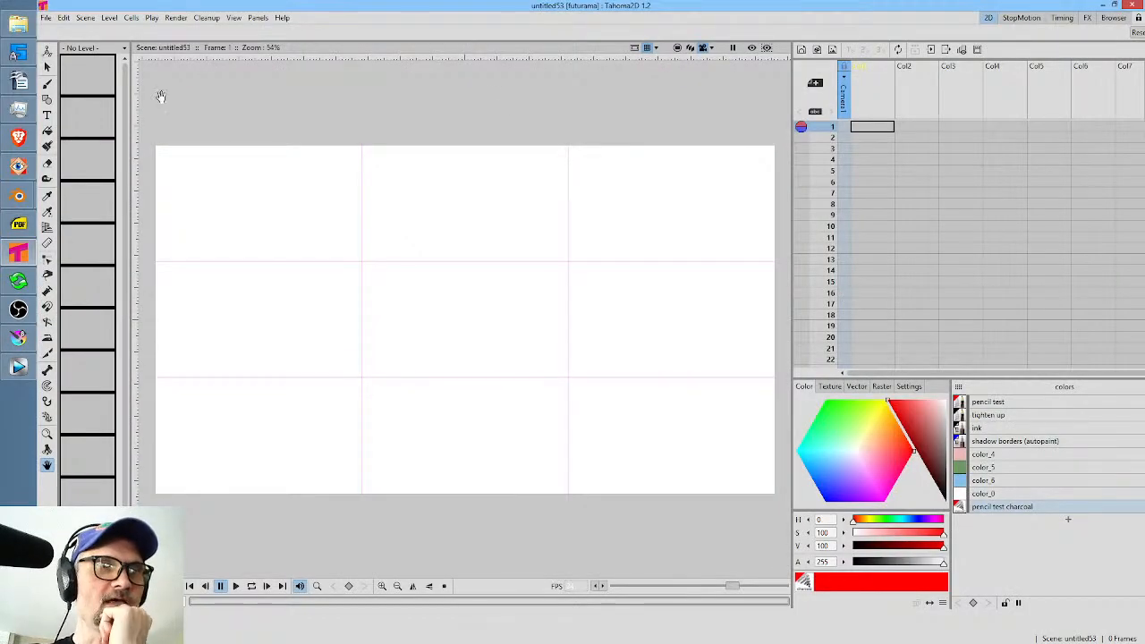
pyautogui.click(46, 18)
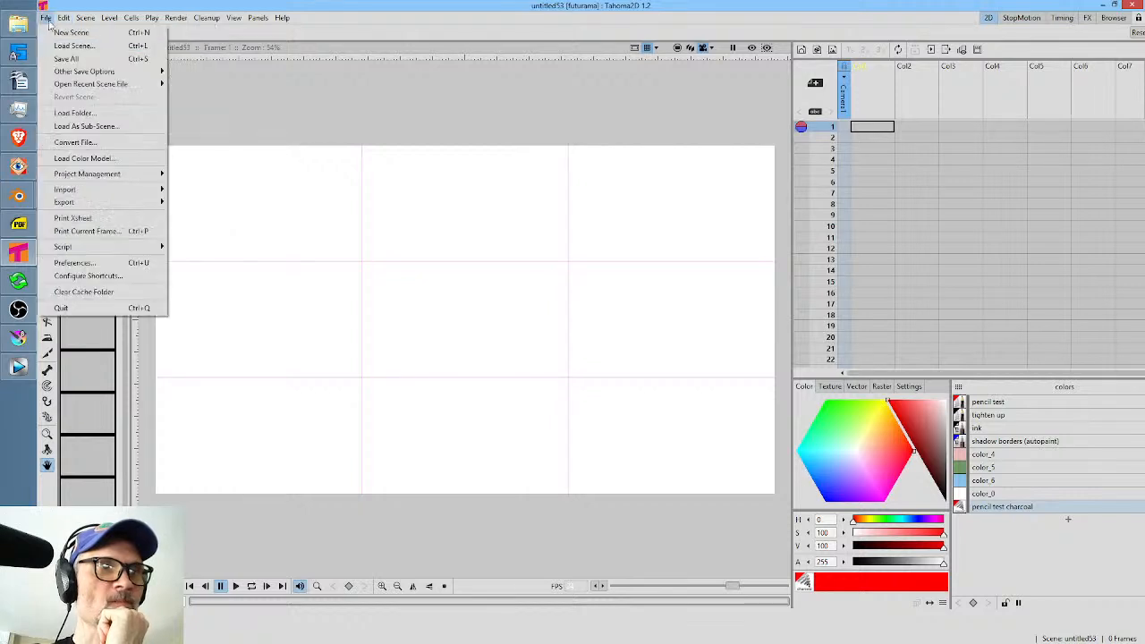
pyautogui.moveTo(65, 77)
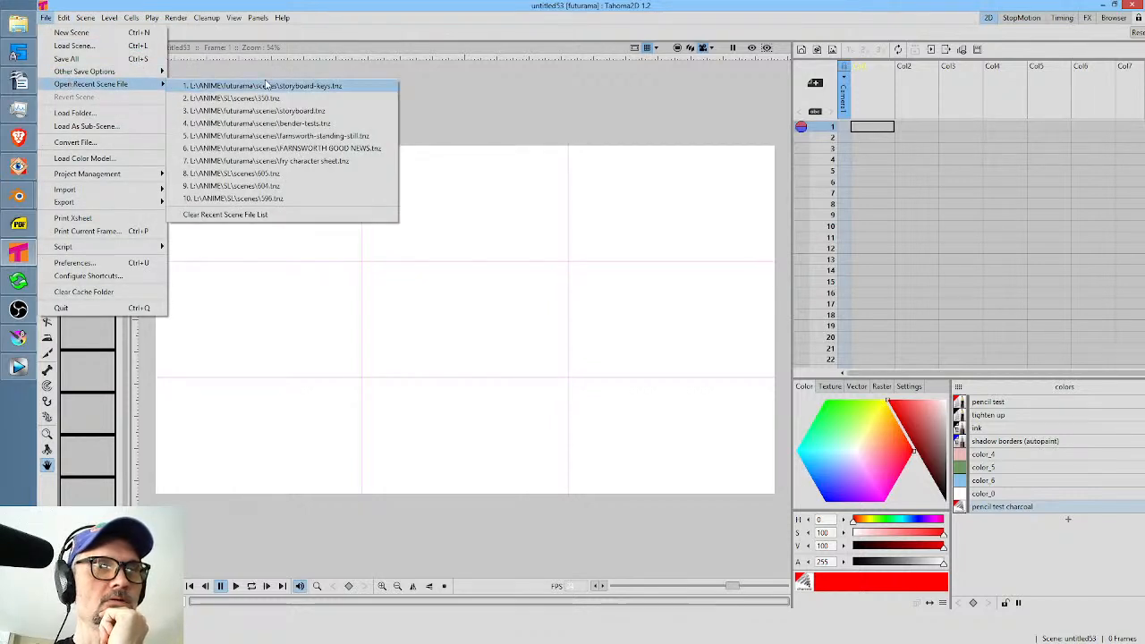
pyautogui.click(265, 85)
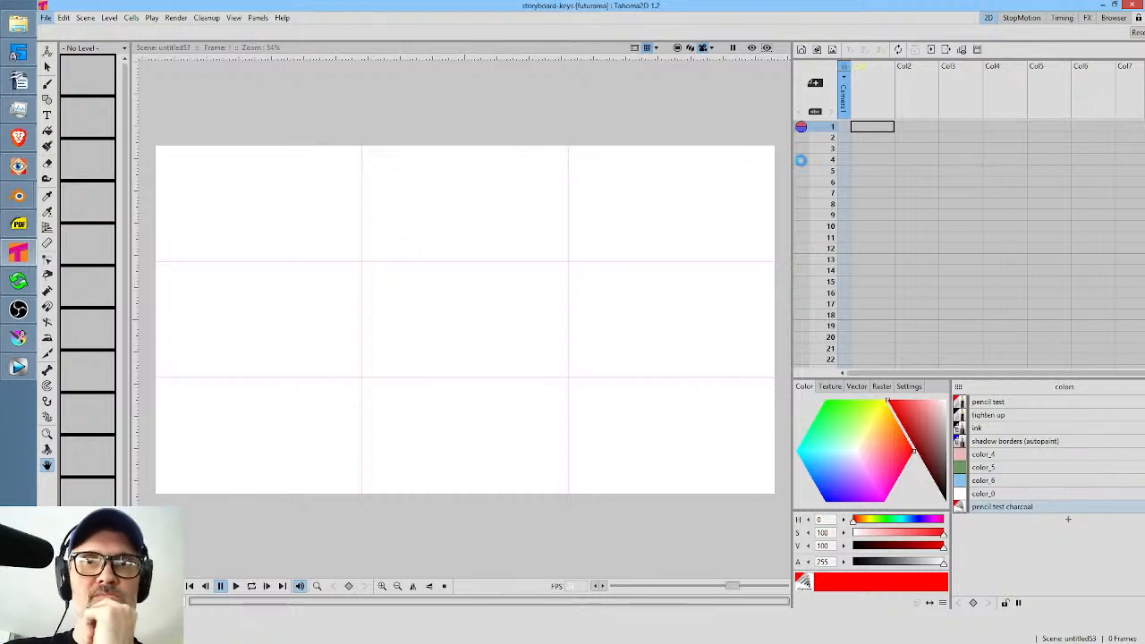
# Examine the card-table drawing at frame 180 up close, and play the storyboard through to frame 335.
pyautogui.scroll(-5, 972, 154)
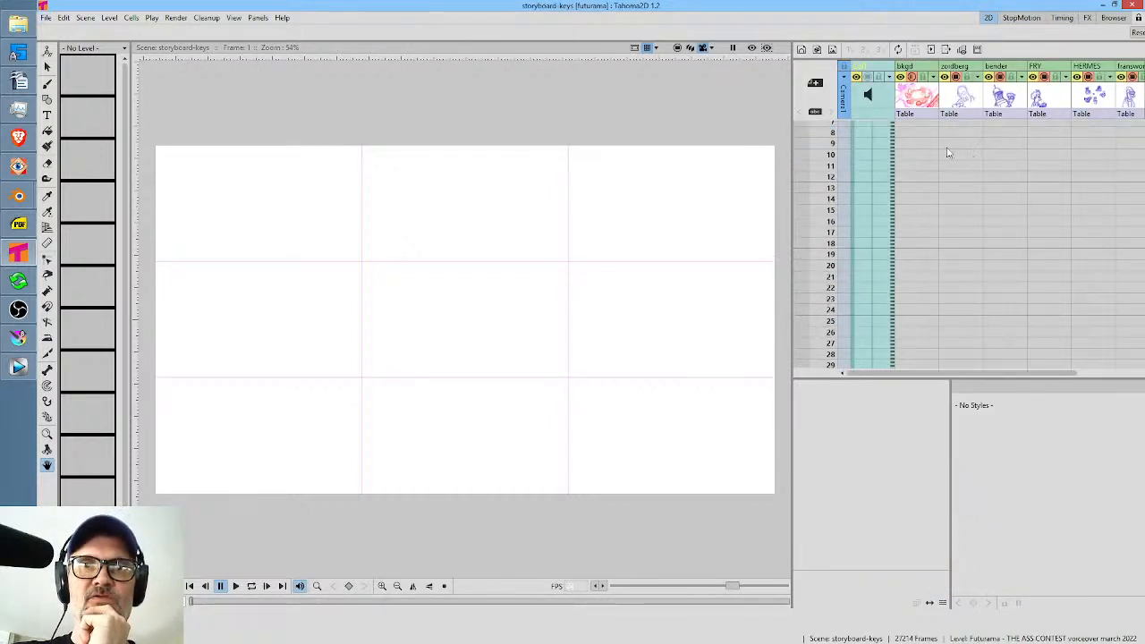
pyautogui.scroll(5, 944, 153)
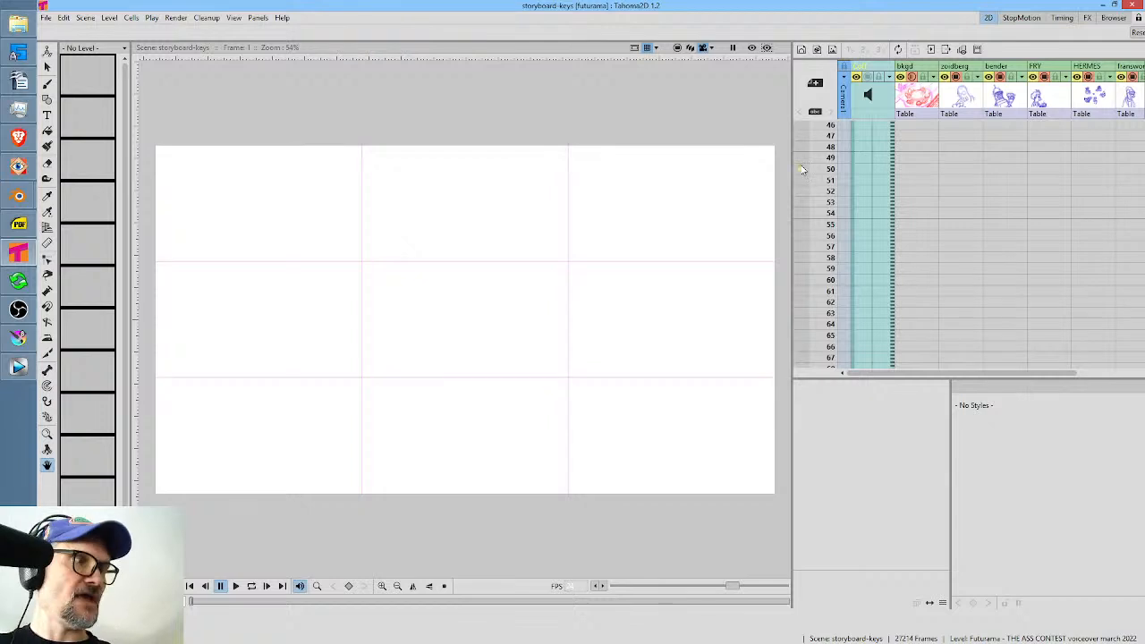
pyautogui.press('p')
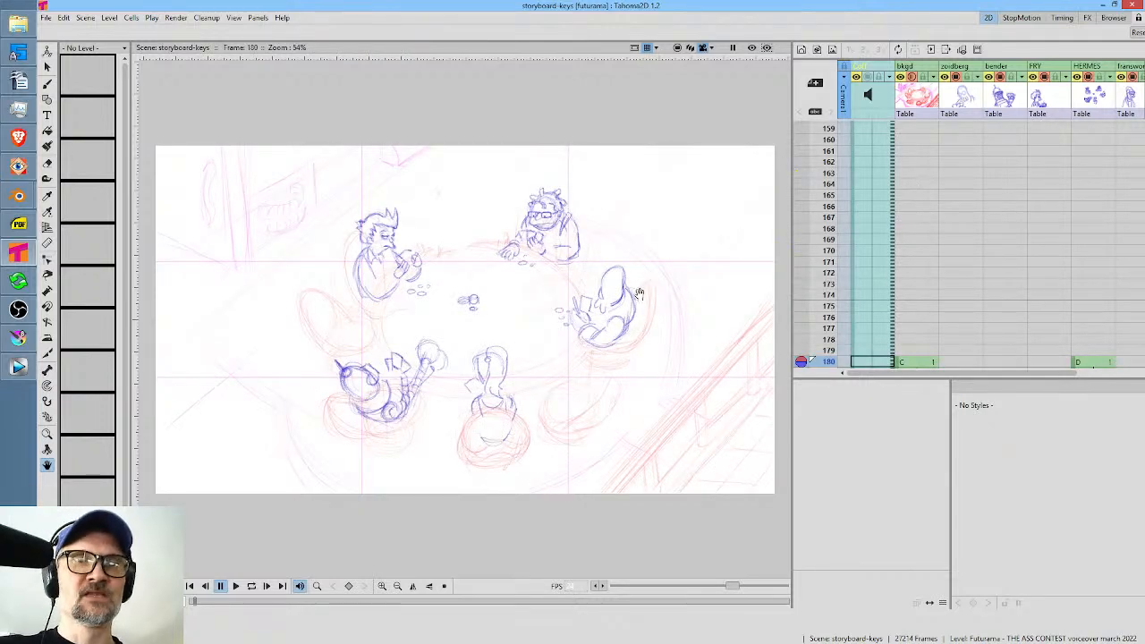
pyautogui.scroll(3, 641, 238)
pyautogui.moveTo(641, 239); pyautogui.dragTo(674, 233)
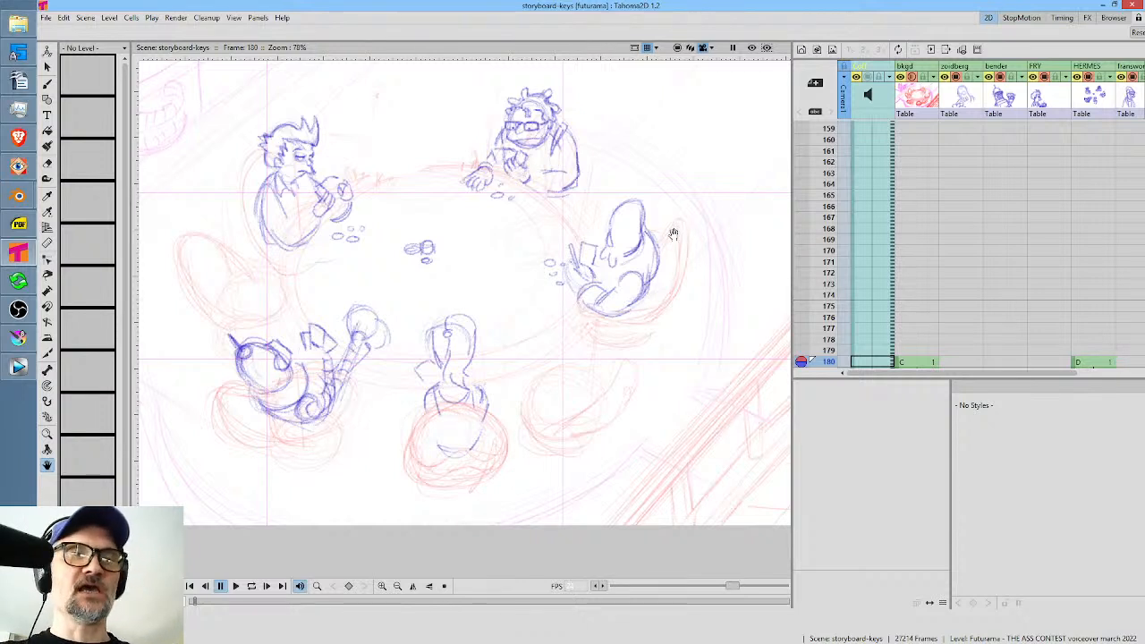
pyautogui.scroll(-1, 666, 227)
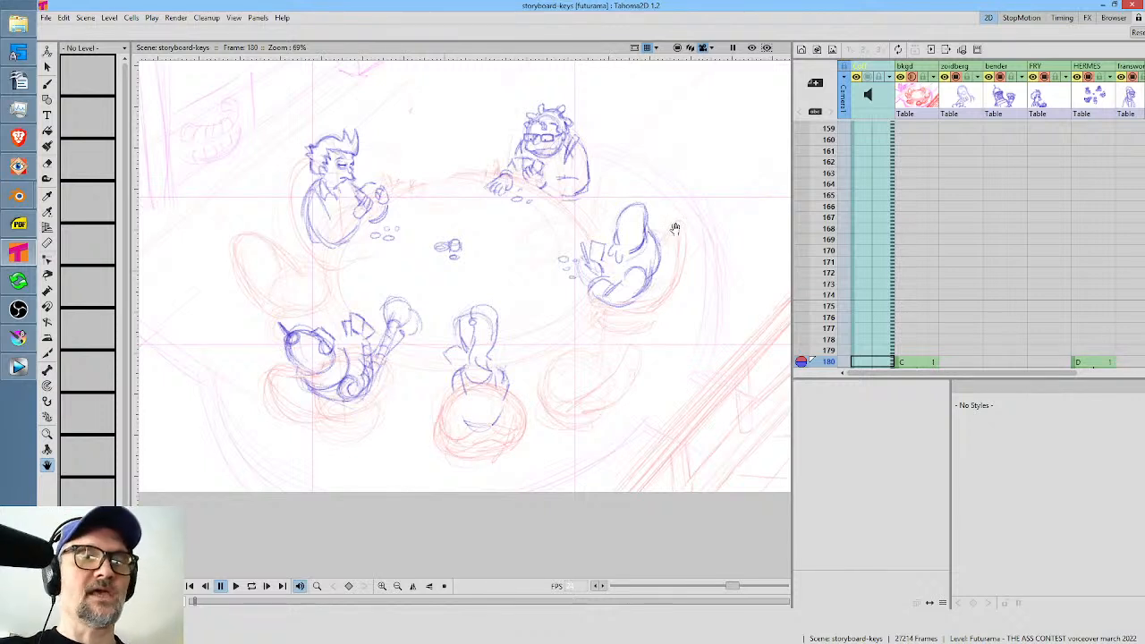
pyautogui.press('l')
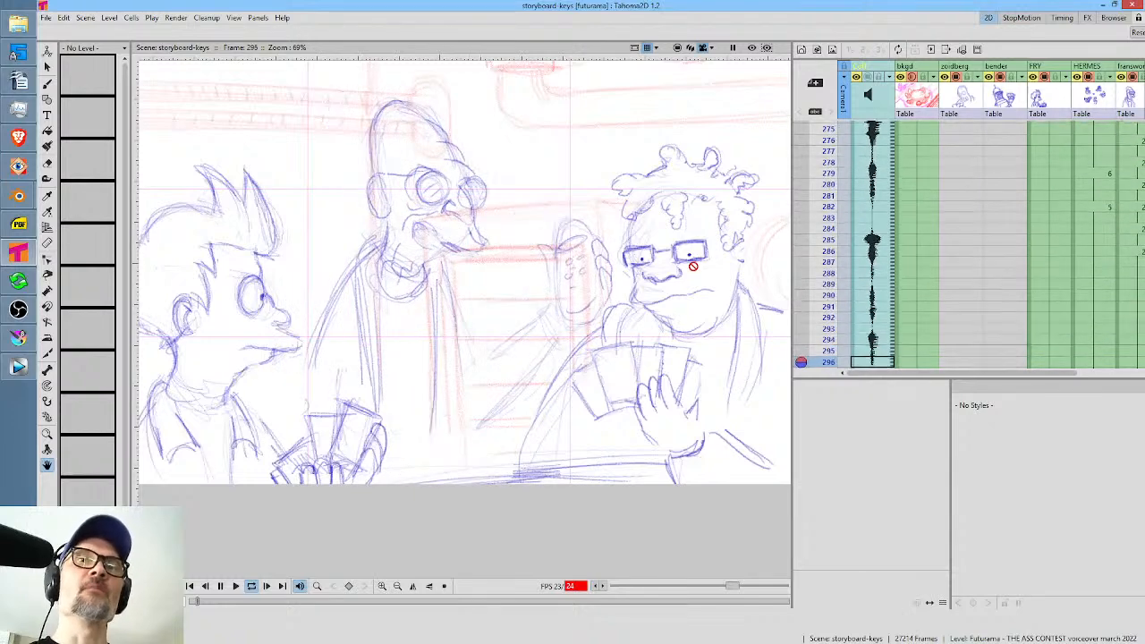
pyautogui.press('l')
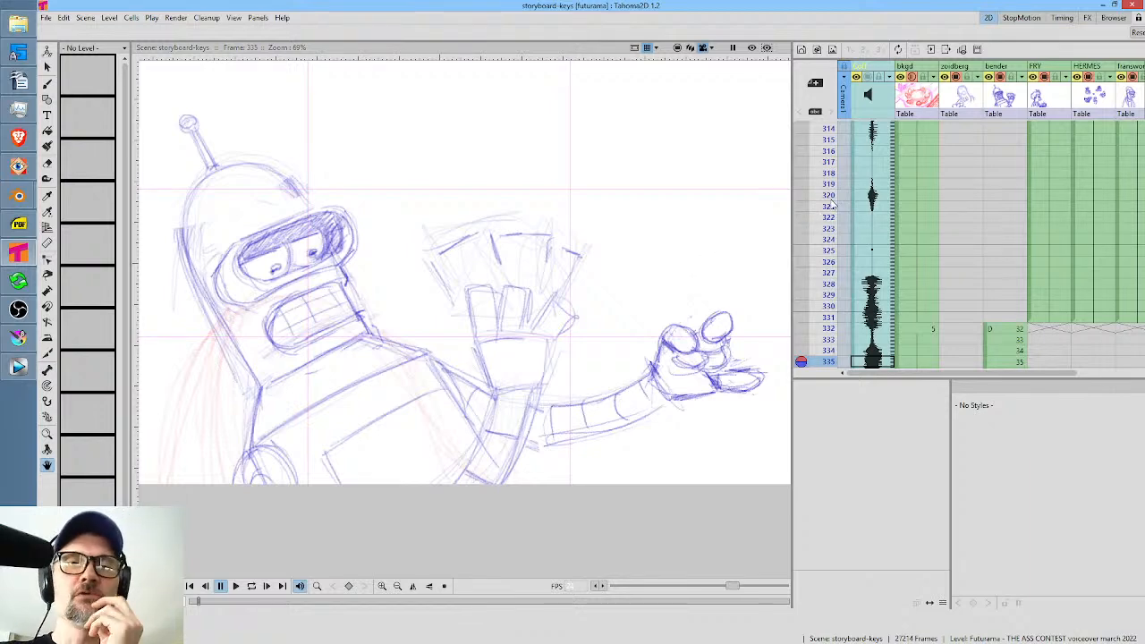
# Scrub through the bender column's drawings, stopping at frames 361, 369 and 392 to review the arm movement.
pyautogui.scroll(-5, 878, 220)
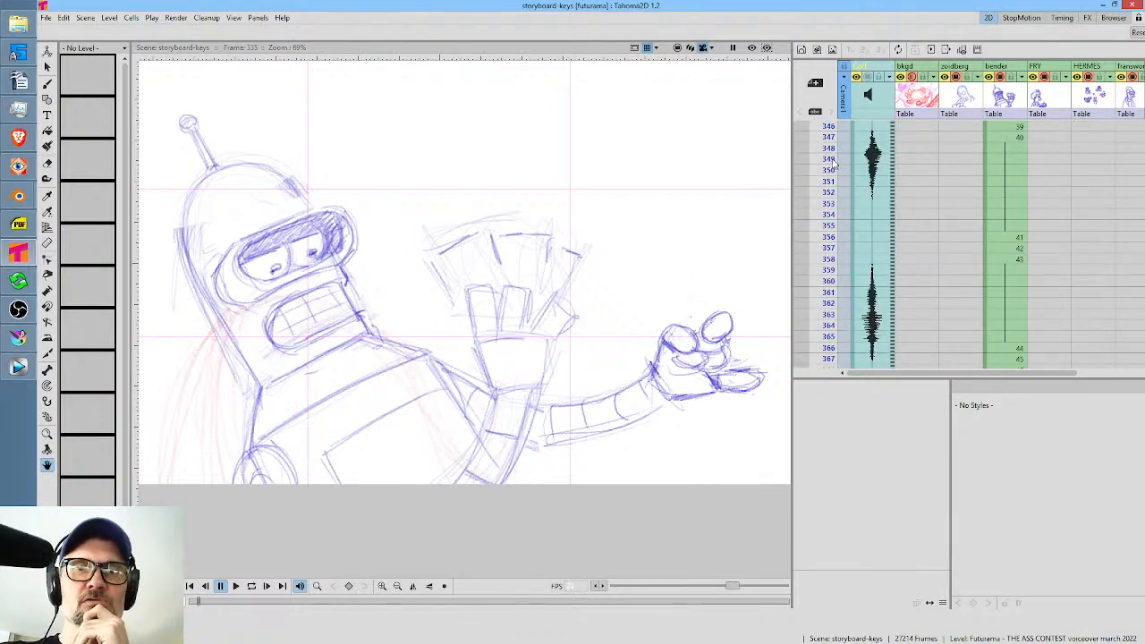
pyautogui.moveTo(832, 163)
pyautogui.mouseDown()
pyautogui.moveTo(832, 349)
pyautogui.moveTo(832, 238)
pyautogui.moveTo(850, 226)
pyautogui.moveTo(851, 251)
pyautogui.mouseUp()
pyautogui.moveTo(829, 192); pyautogui.dragTo(832, 293)
pyautogui.scroll(-2, 609, 269)
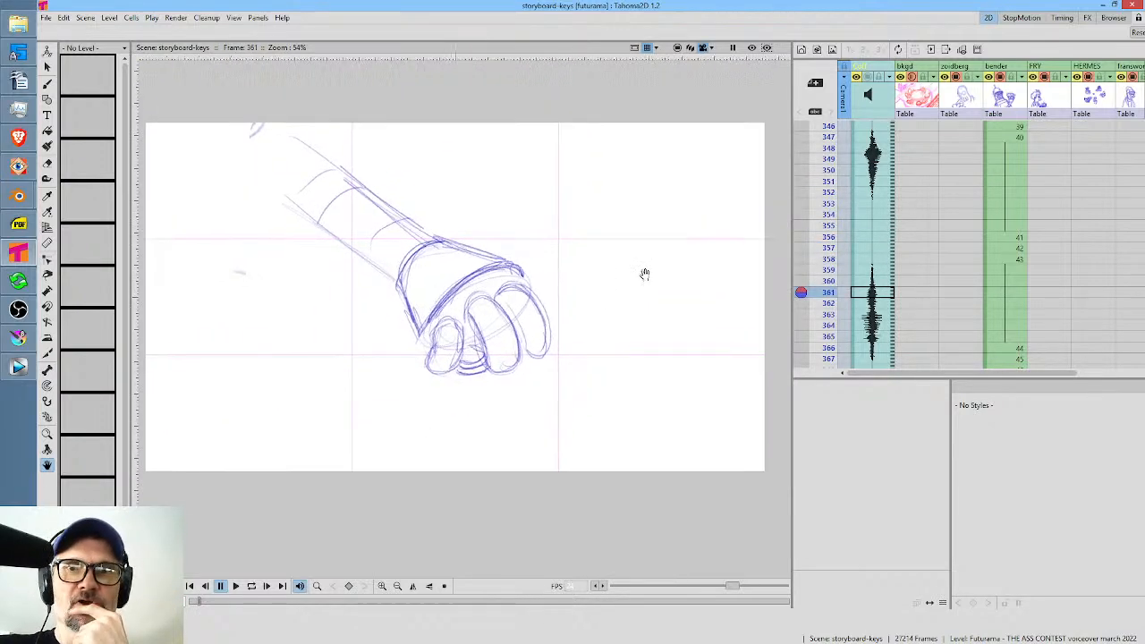
pyautogui.moveTo(827, 208)
pyautogui.mouseDown()
pyautogui.moveTo(830, 325)
pyautogui.moveTo(814, 362)
pyautogui.moveTo(812, 348)
pyautogui.moveTo(817, 335)
pyautogui.moveTo(814, 368)
pyautogui.mouseUp()
pyautogui.scroll(-3, 928, 260)
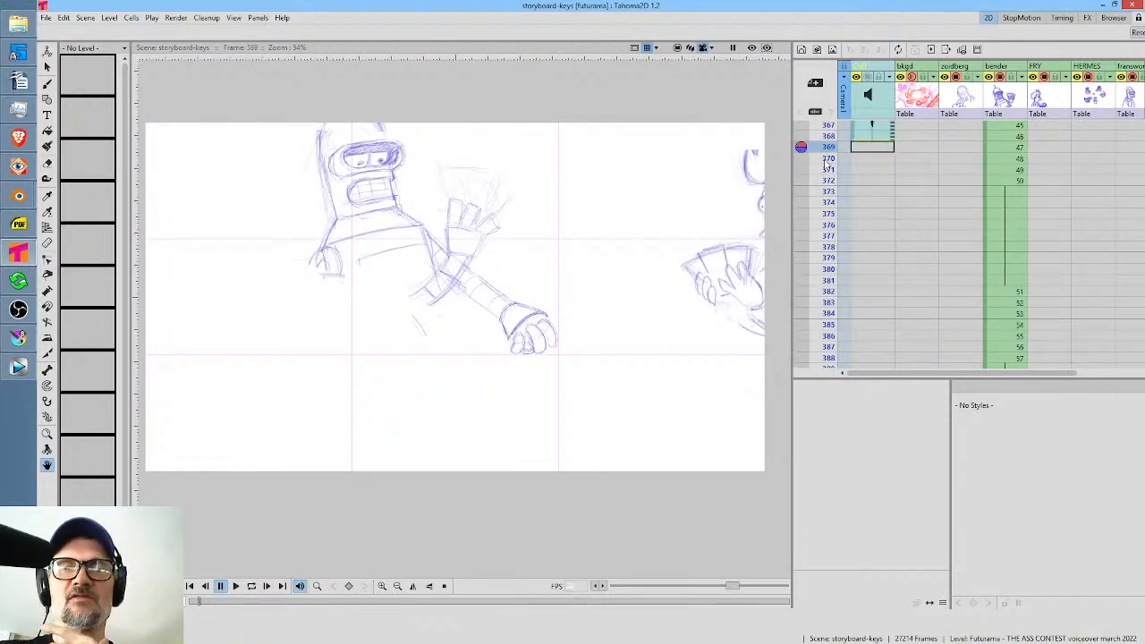
pyautogui.moveTo(827, 164); pyautogui.dragTo(828, 362)
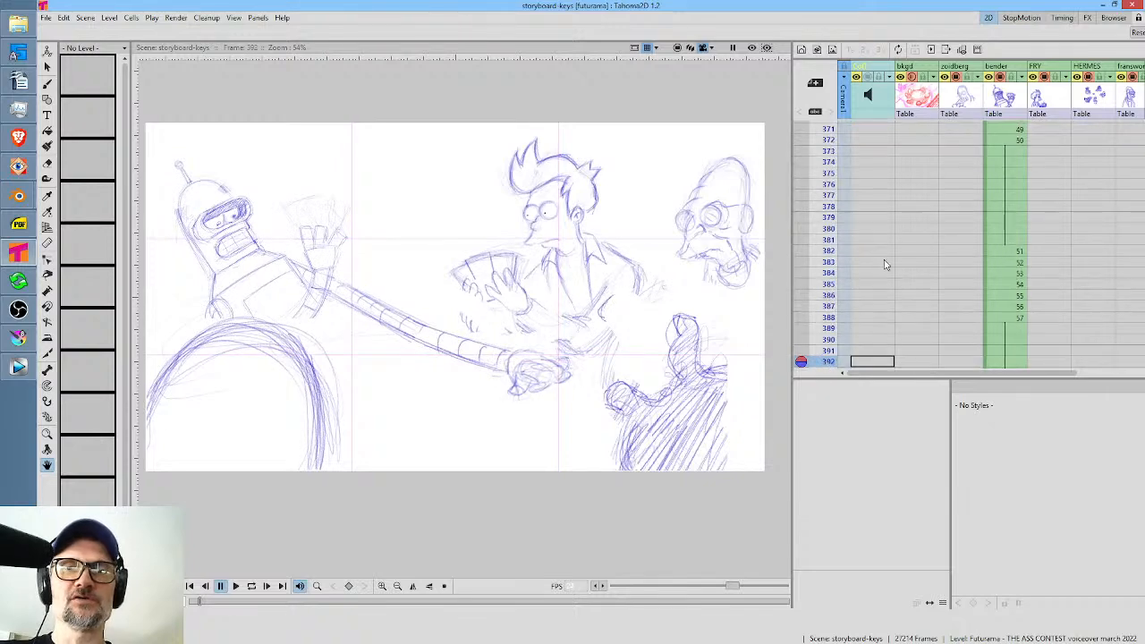
# Scrub past frame 392 and play the storyboard through to frame 448.
pyautogui.scroll(-2, 883, 264)
pyautogui.moveTo(828, 280); pyautogui.dragTo(845, 183)
pyautogui.press('l')
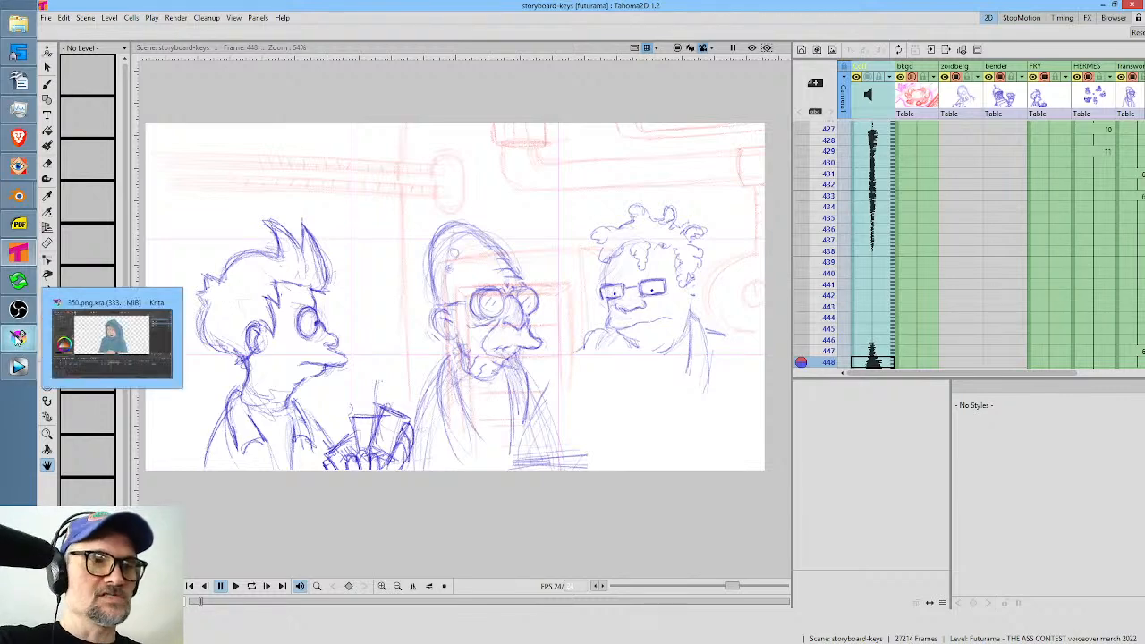
# Switch back to Krita and play the HANDS animation between frames 48 and 60.
pyautogui.click(19, 339)
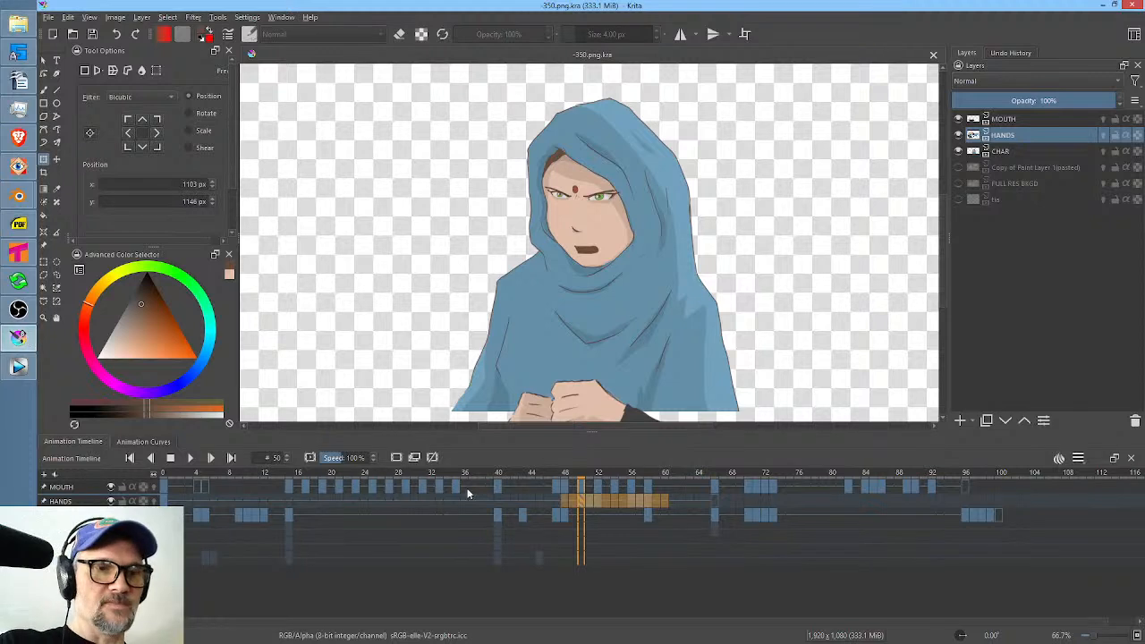
pyautogui.click(564, 502)
pyautogui.keyDown('shift'); pyautogui.click(663, 501); pyautogui.keyUp('shift')
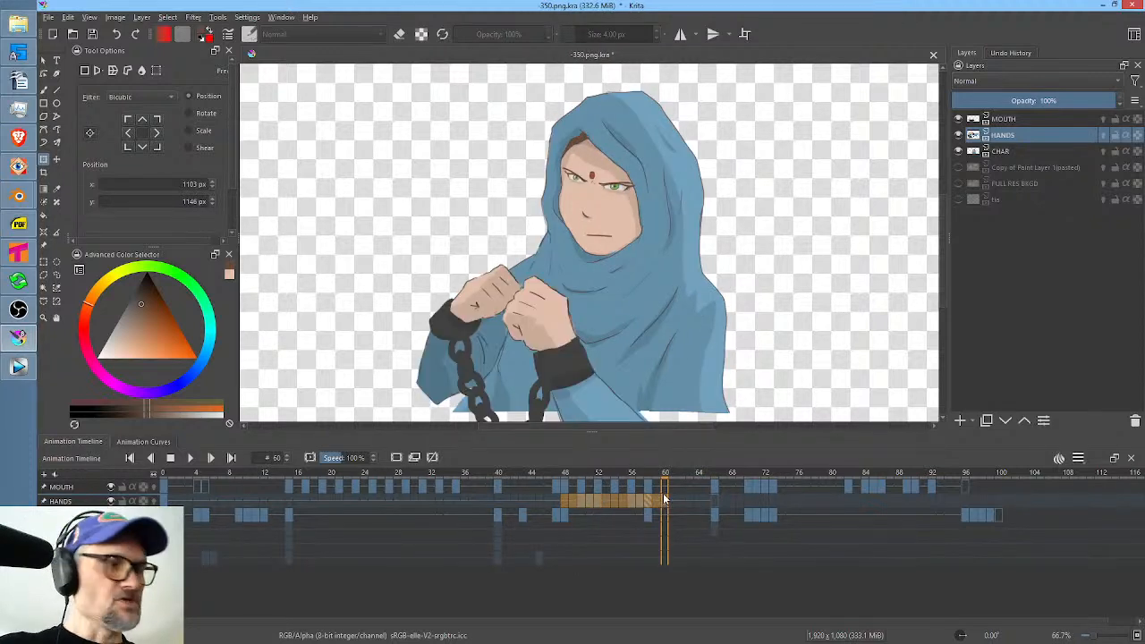
pyautogui.press('space')
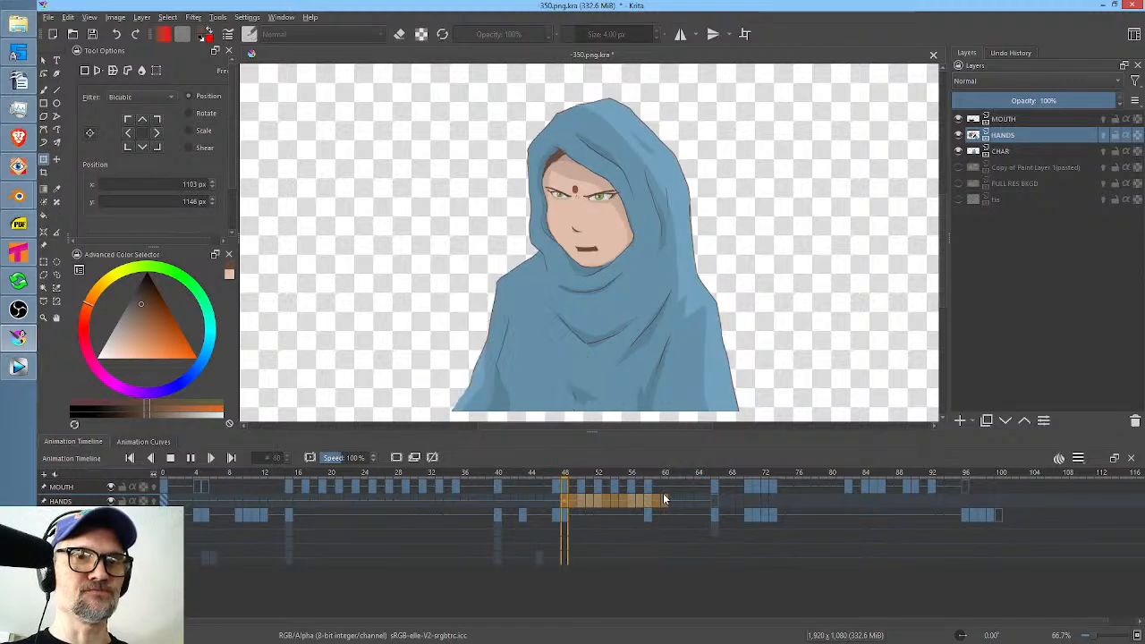
pyautogui.press('space')
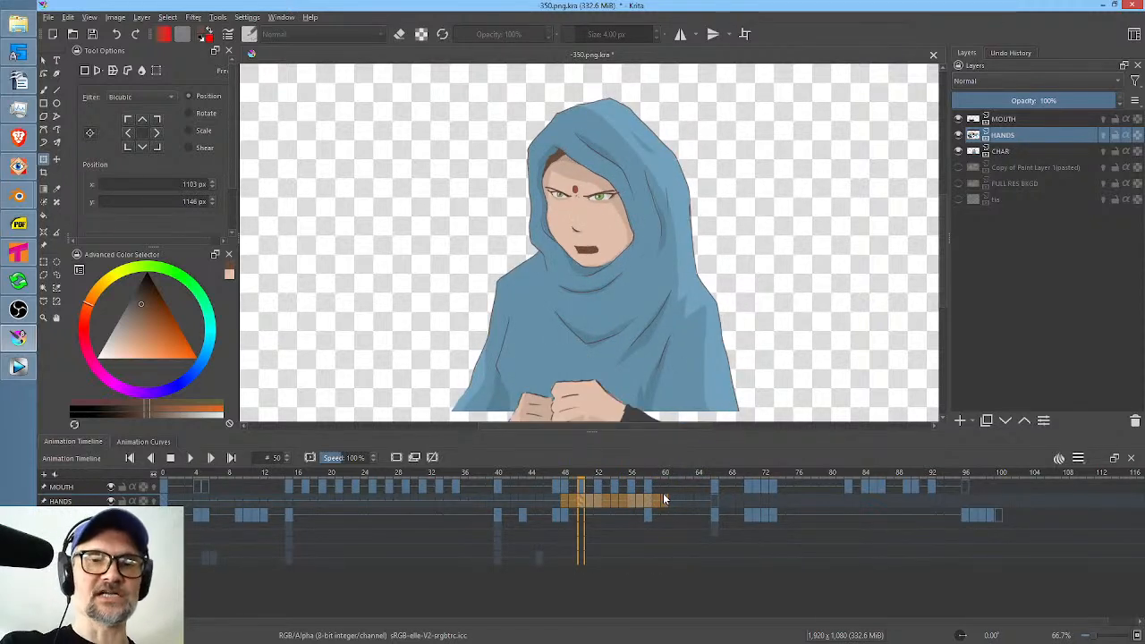
# Scrub the timeline forward to frame 94 and back to frame 65 to review the shots.
pyautogui.moveTo(669, 477)
pyautogui.mouseDown()
pyautogui.moveTo(991, 484)
pyautogui.moveTo(965, 488)
pyautogui.moveTo(952, 472)
pyautogui.mouseUp()
pyautogui.middleClick(1005, 507)
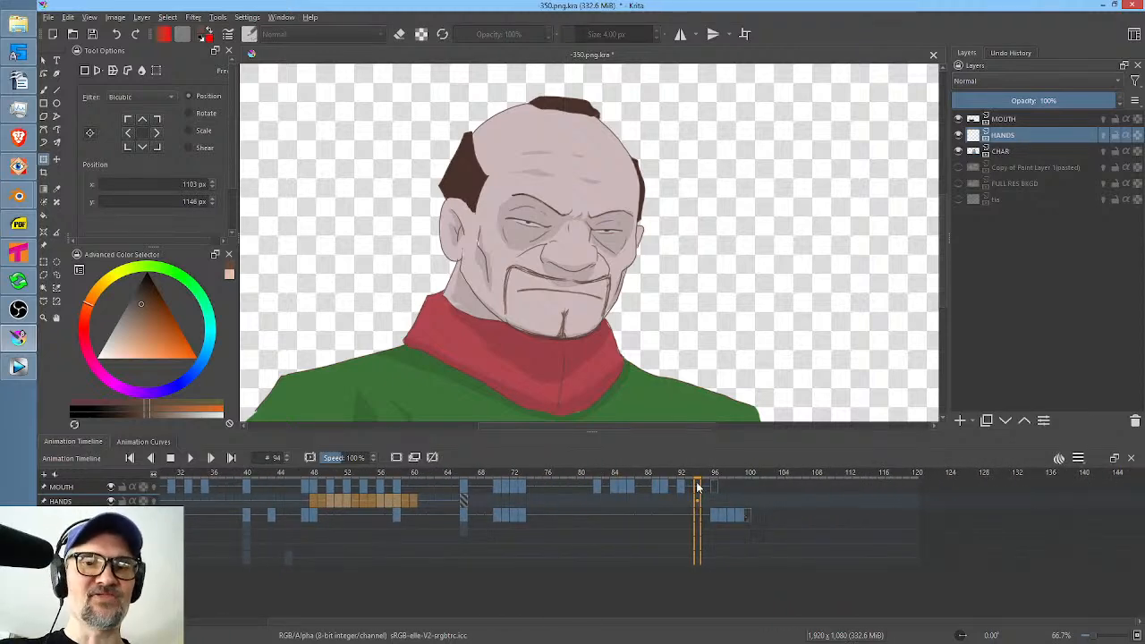
pyautogui.moveTo(706, 479); pyautogui.dragTo(458, 483)
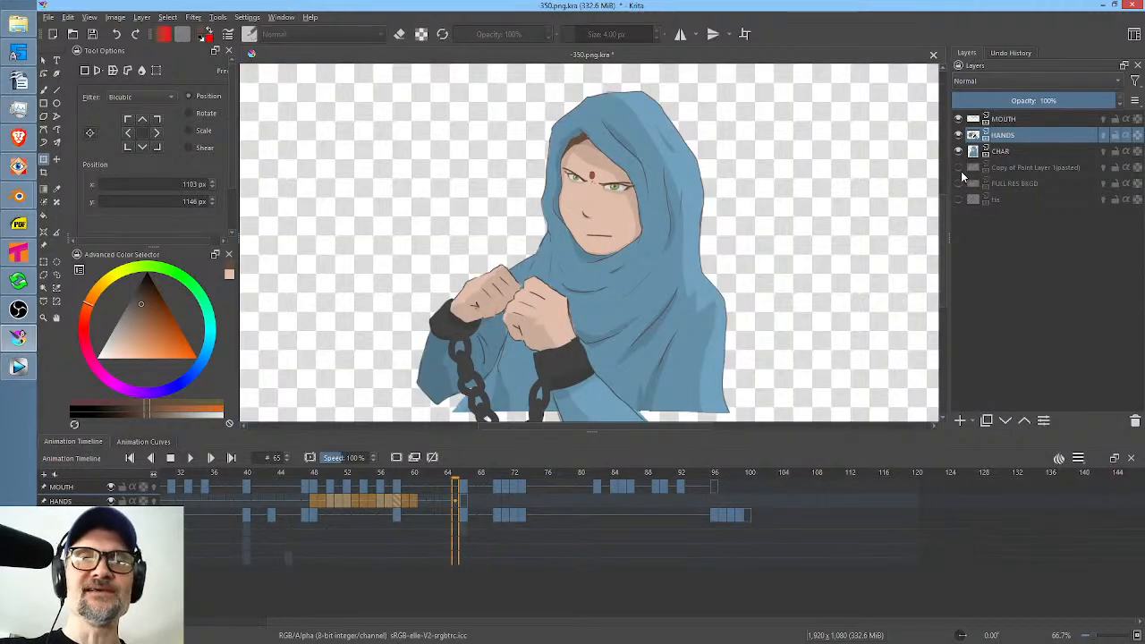
# Show the Copy of Paint Layer 1(pasted) background, scrub frames 47 to 66 with the whole canvas in view, and return to frame 60.
pyautogui.click(960, 168)
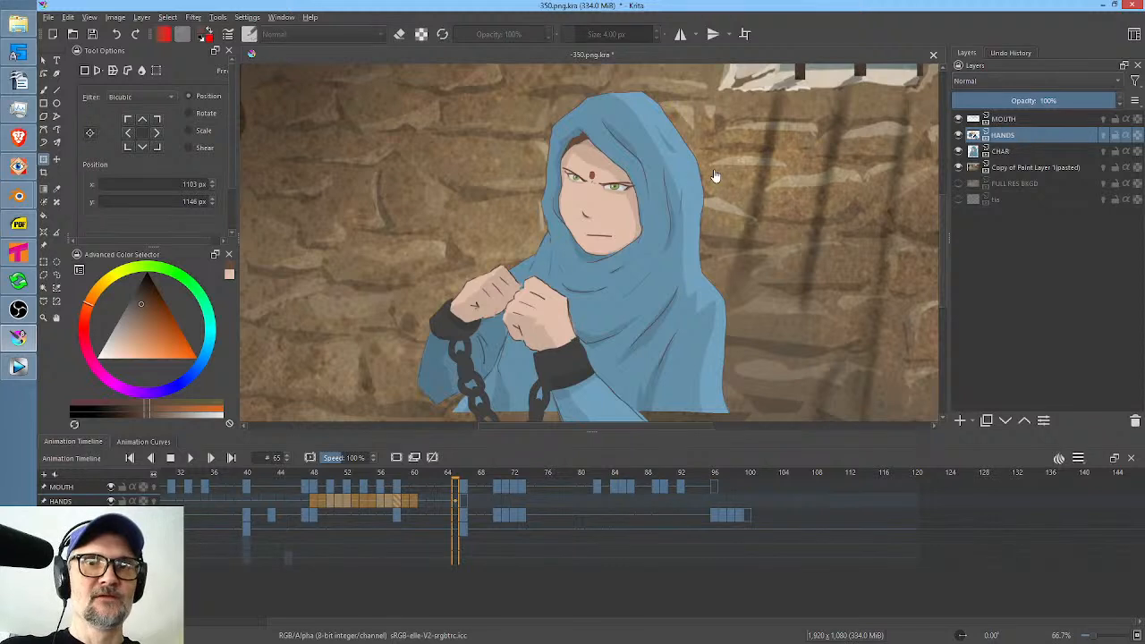
pyautogui.moveTo(715, 176); pyautogui.dragTo(691, 218)
pyautogui.scroll(-2, 766, 180)
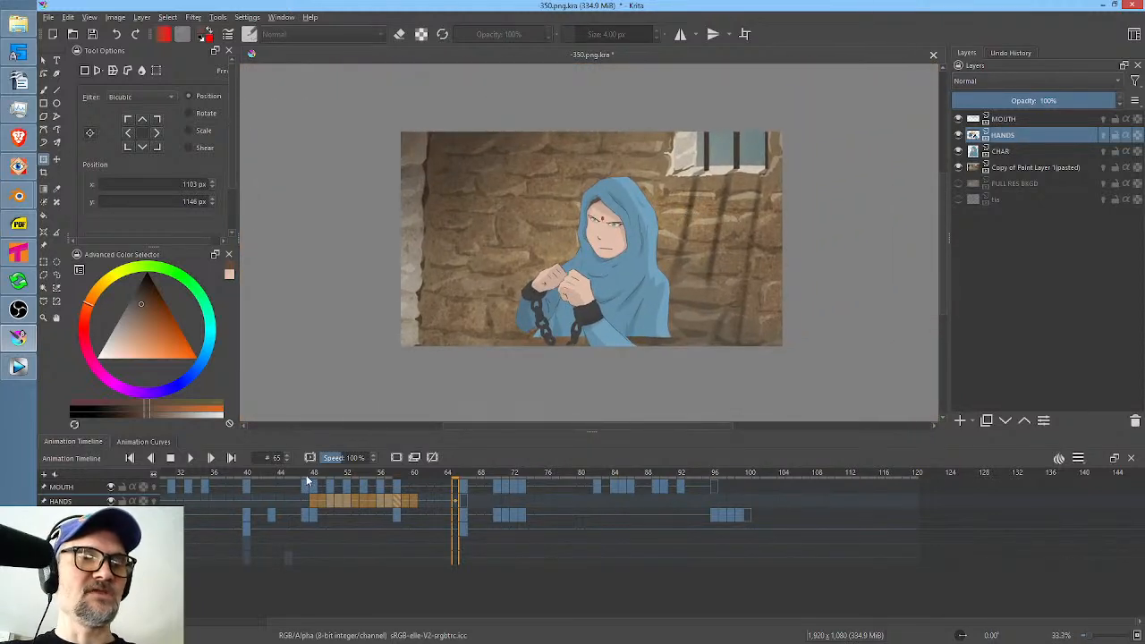
pyautogui.moveTo(307, 475); pyautogui.dragTo(466, 478)
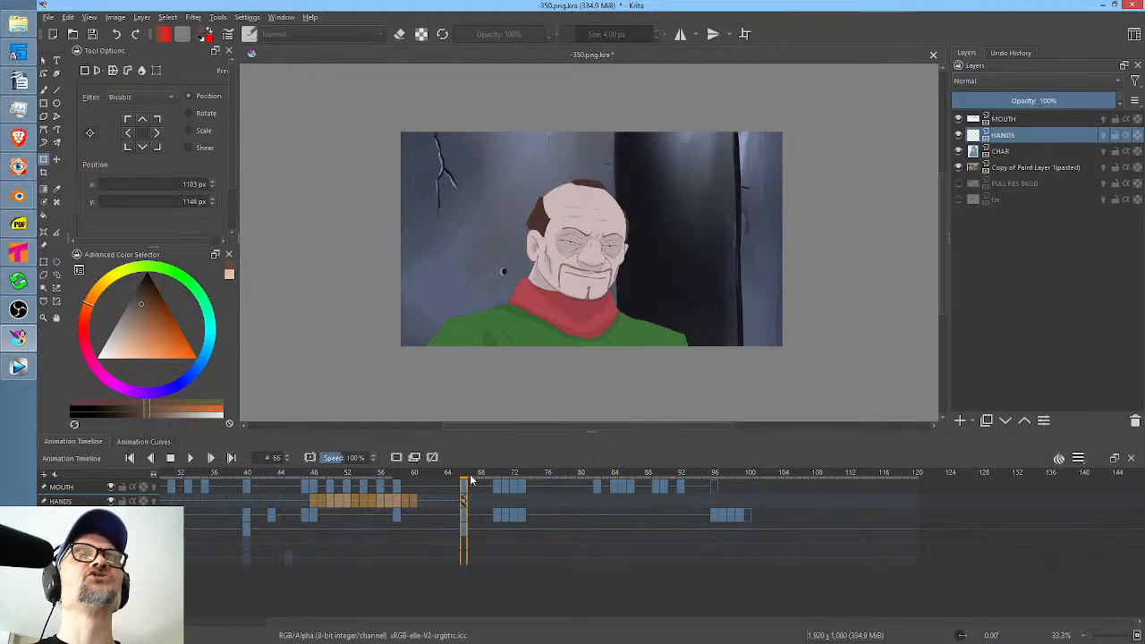
pyautogui.click(414, 479)
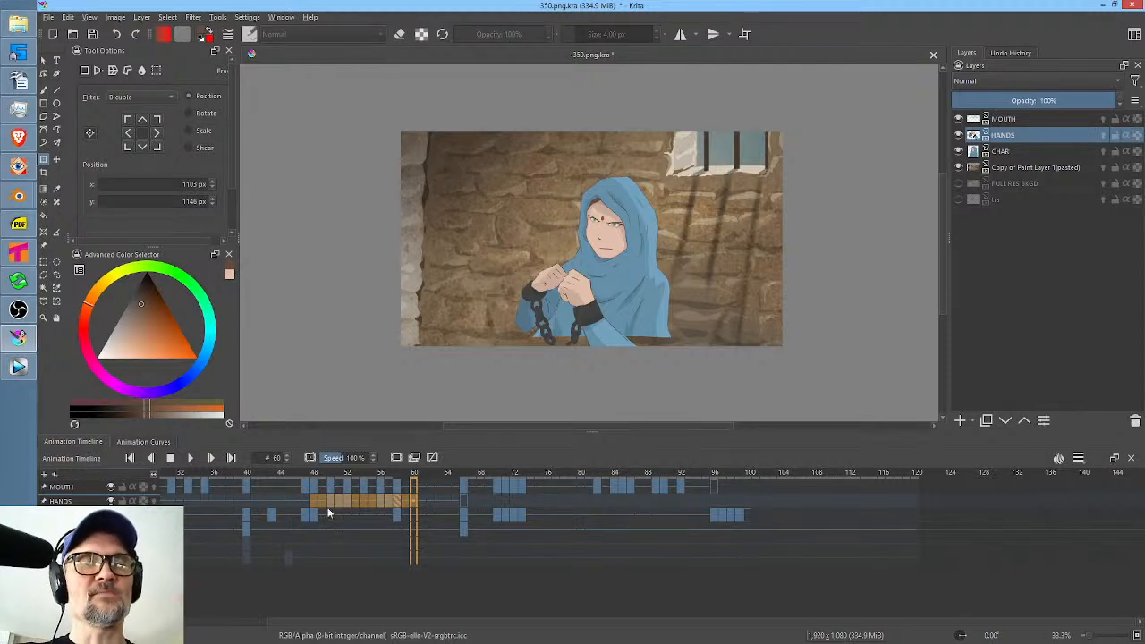
pyautogui.moveTo(399, 501); pyautogui.dragTo(530, 498)
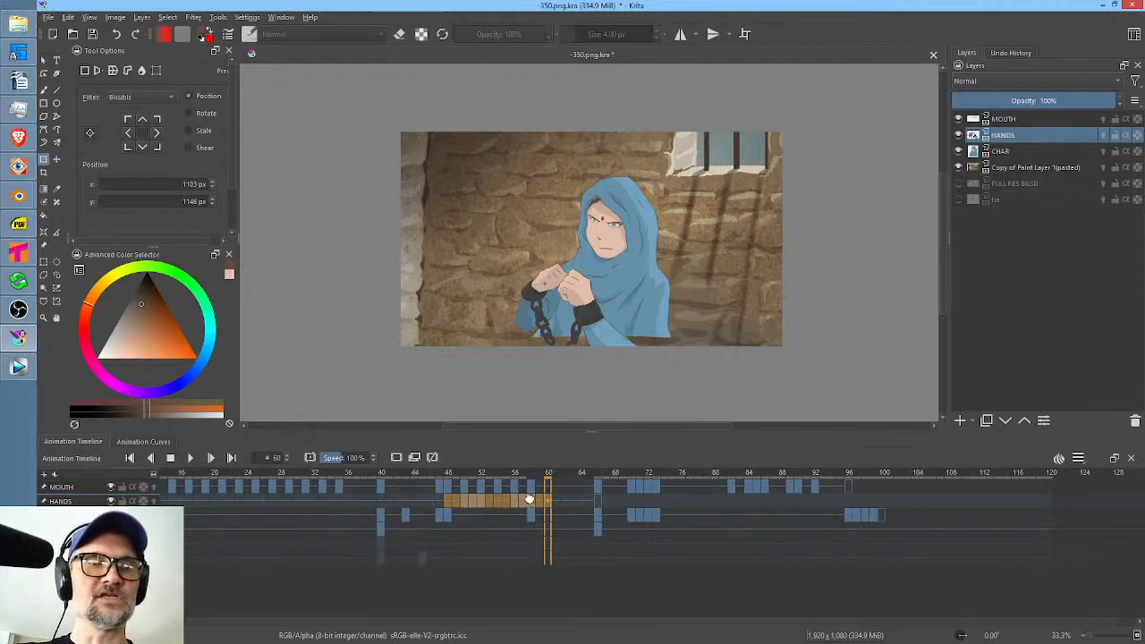
pyautogui.moveTo(312, 509); pyautogui.dragTo(435, 510)
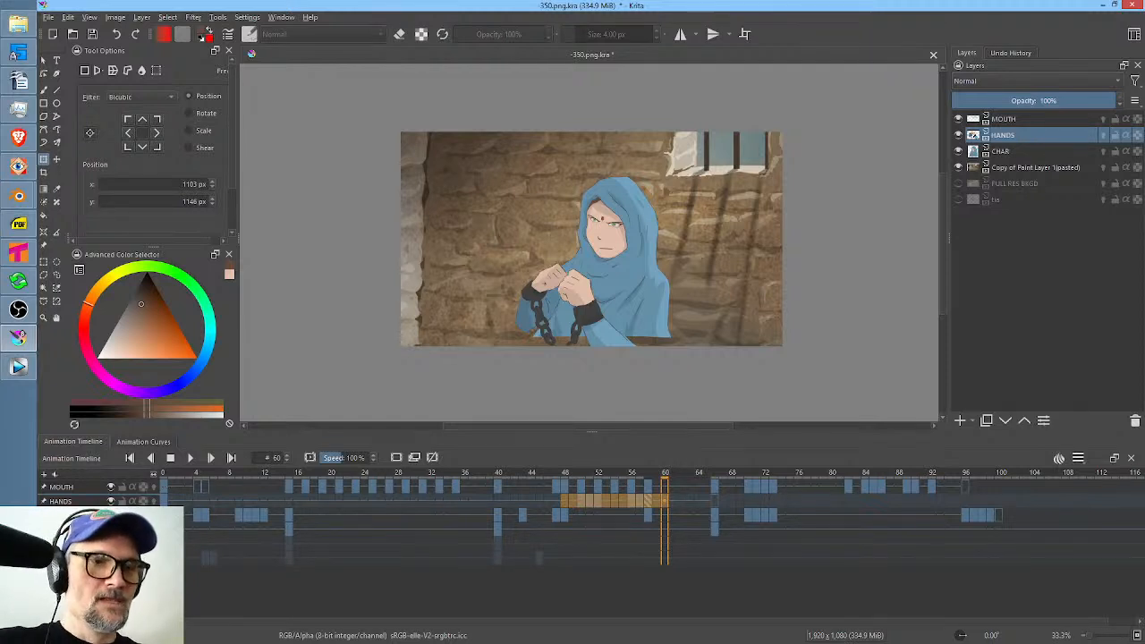
# Return to frame 0 and scrub the timeline forward to frame 14 to review the character's opening head turn.
pyautogui.click(162, 487)
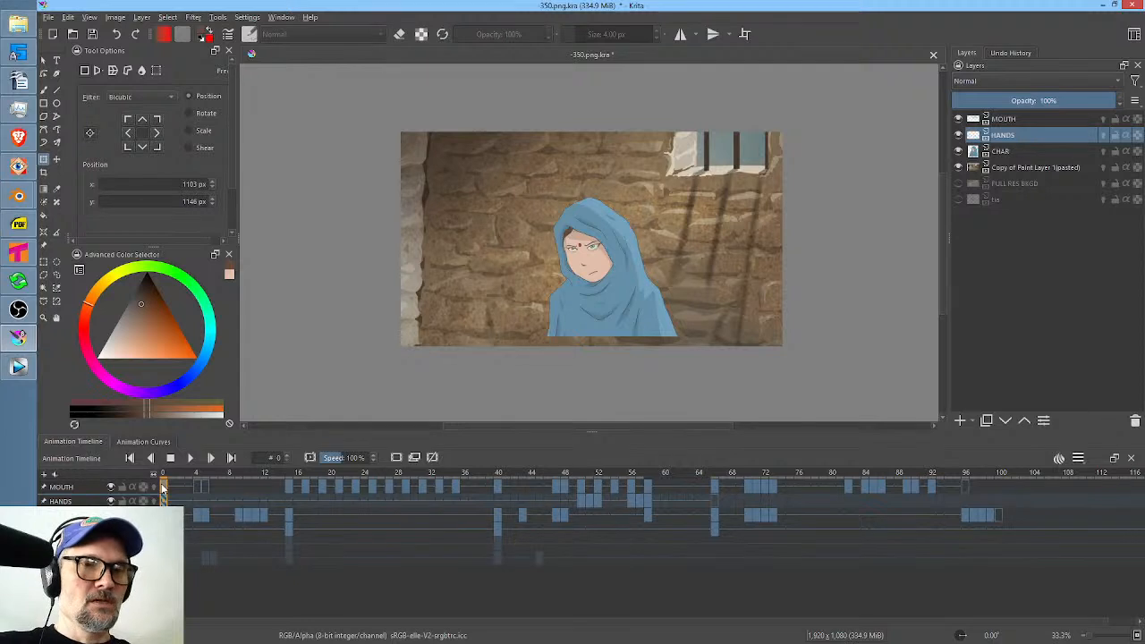
pyautogui.moveTo(170, 475); pyautogui.dragTo(279, 461)
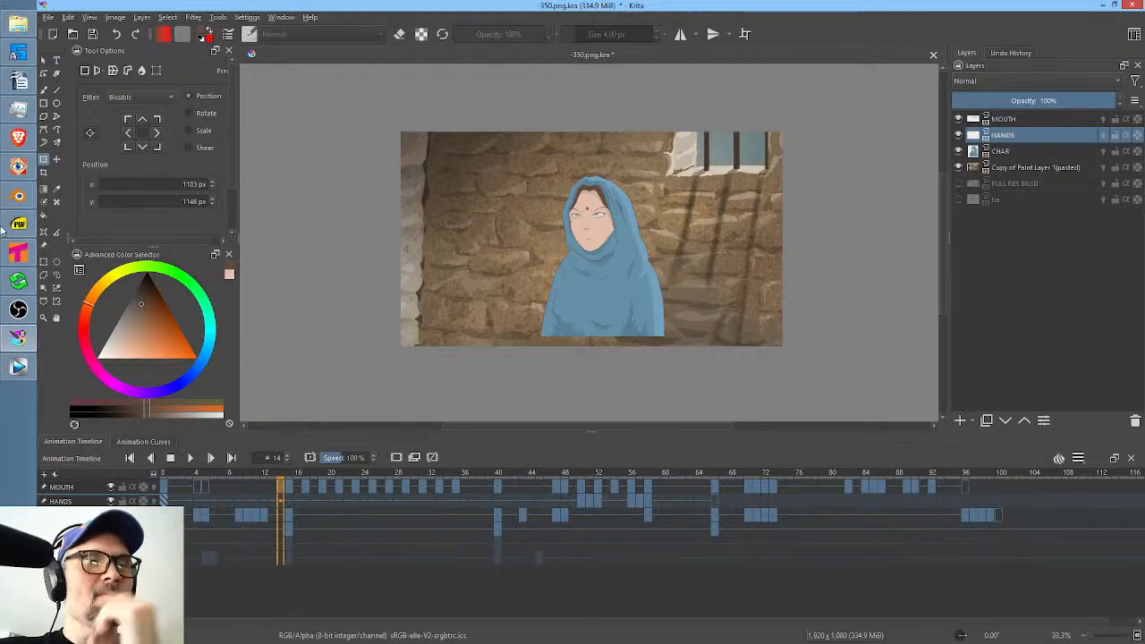
# Switch to Tahoma2D and examine the xsheet around frames 394 to 448, across to the HERMES and Farnsworth columns.
pyautogui.click(19, 253)
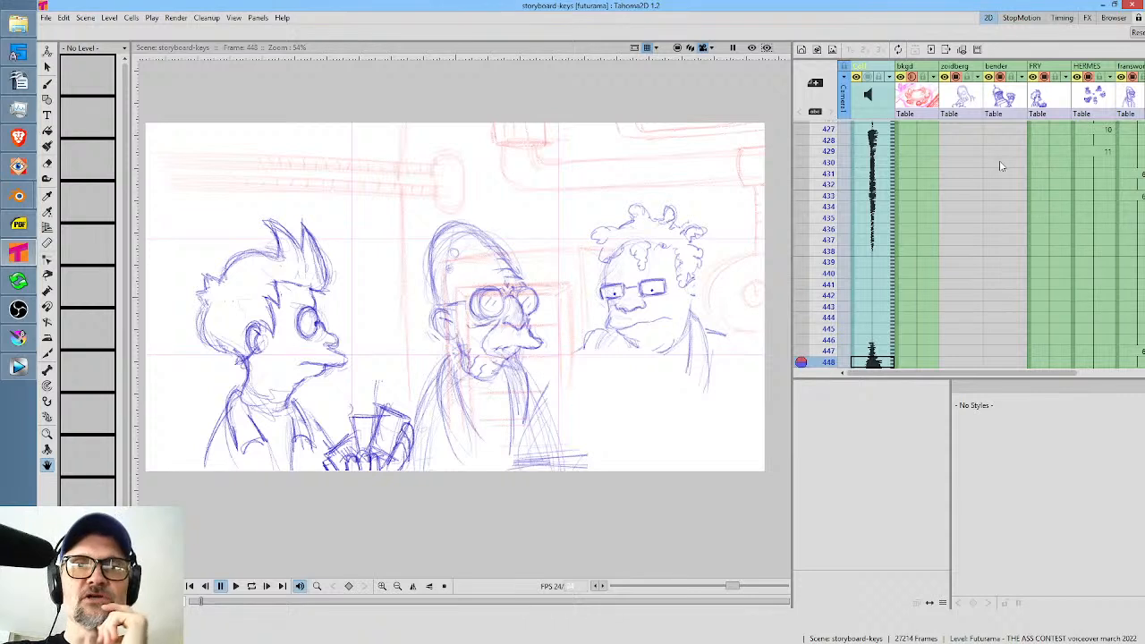
pyautogui.scroll(5, 917, 180)
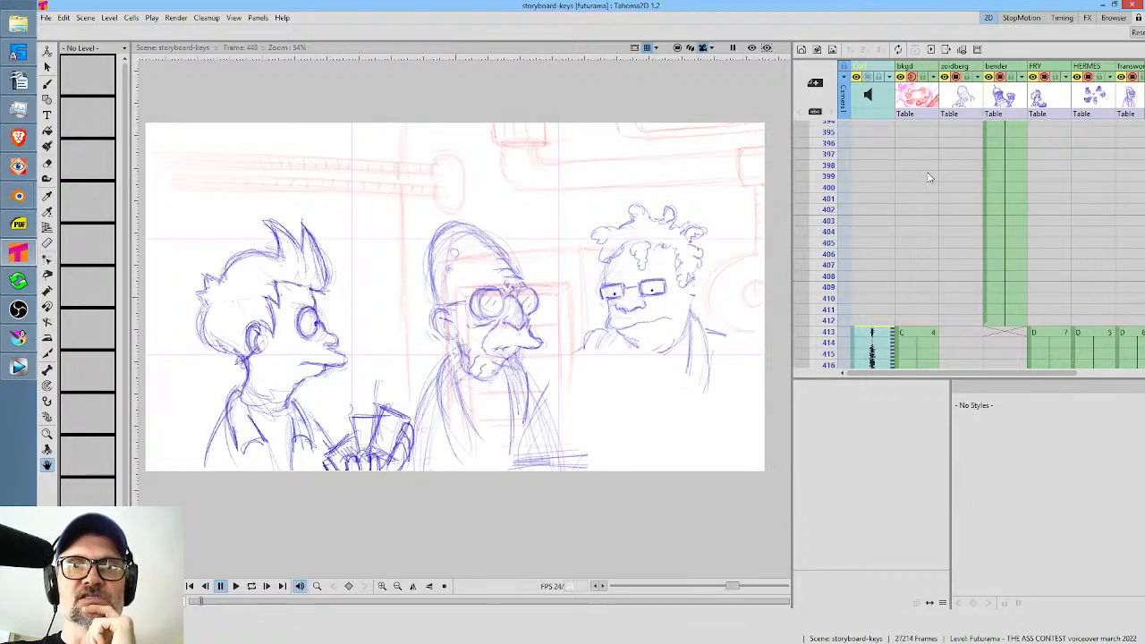
pyautogui.scroll(-3, 928, 177)
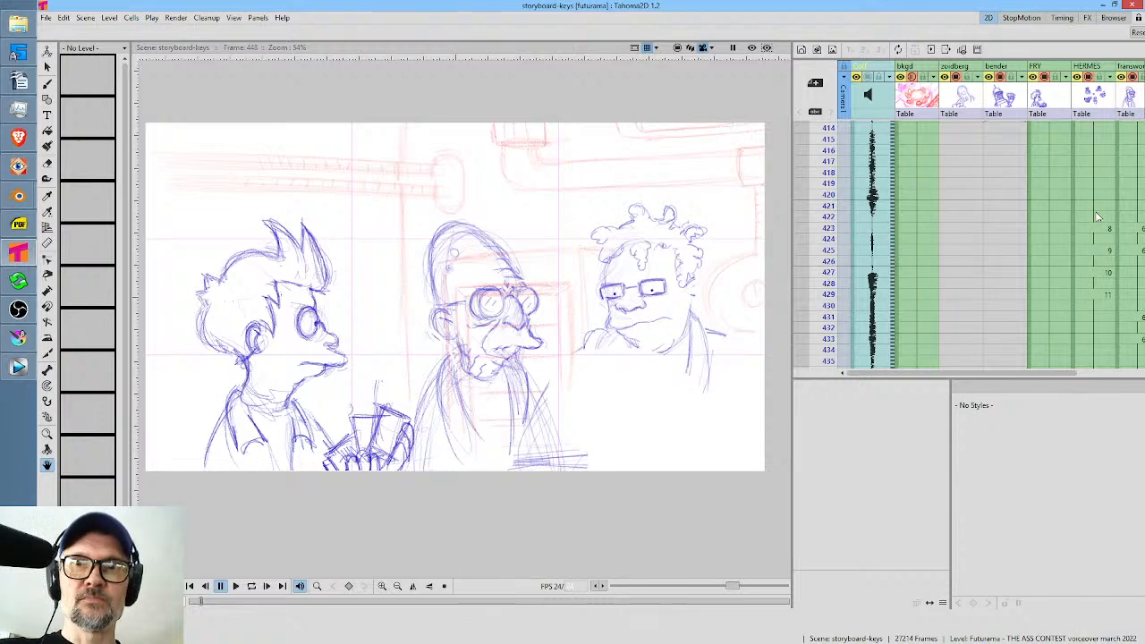
pyautogui.scroll(4, 1098, 217)
pyautogui.scroll(-3, 1097, 214)
pyautogui.moveTo(1097, 213); pyautogui.dragTo(1025, 173)
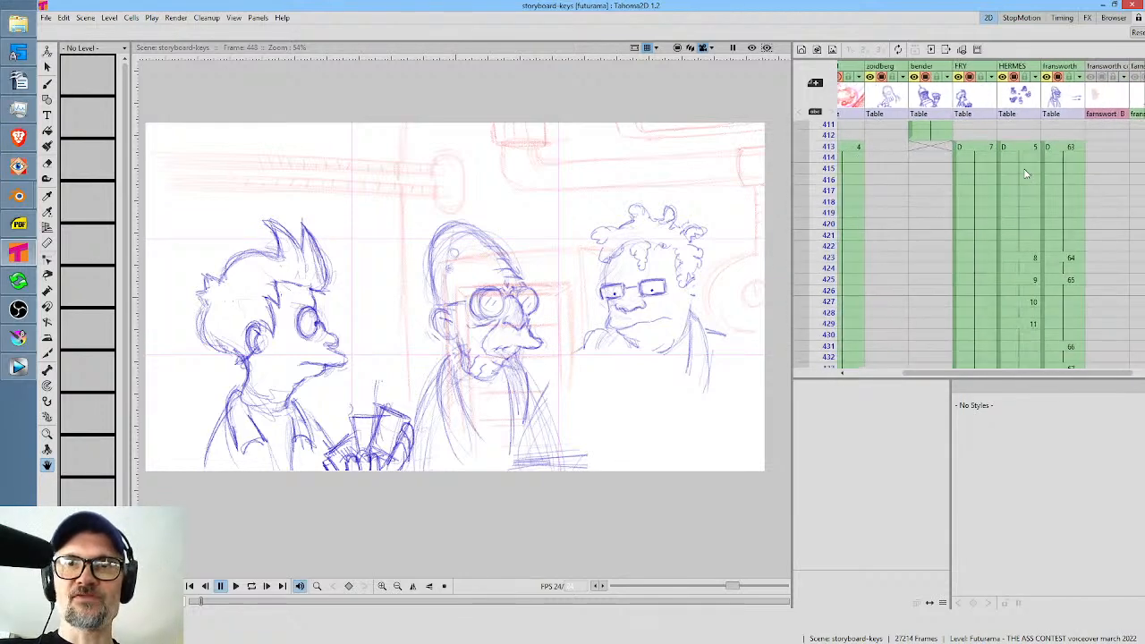
pyautogui.moveTo(1063, 217); pyautogui.dragTo(1064, 177)
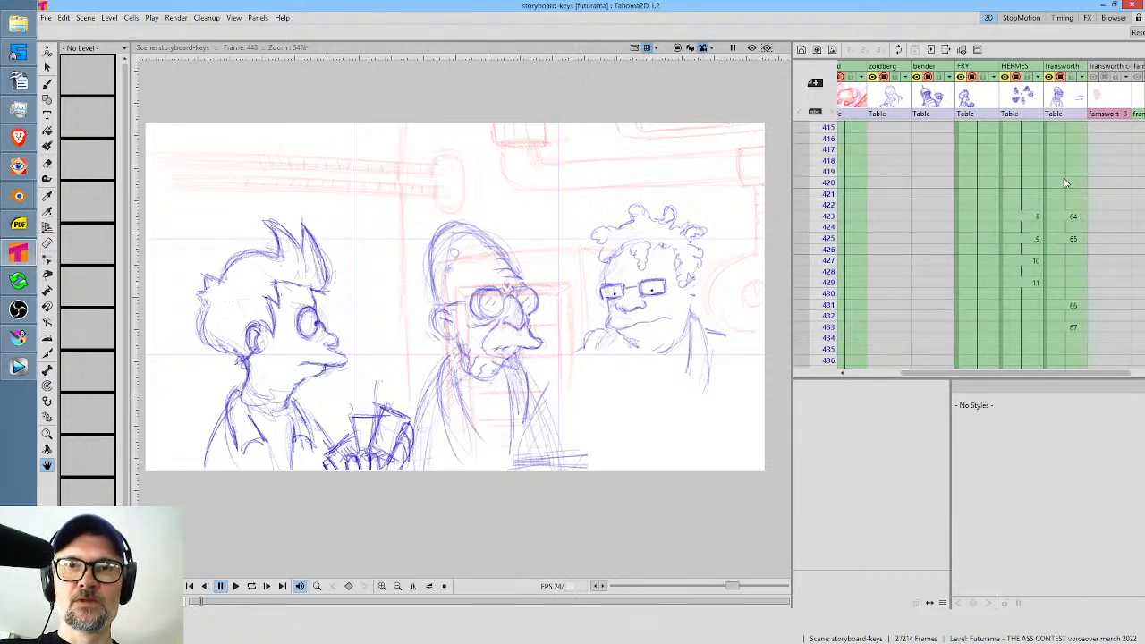
# Select frame 419 in the HERMES column, browse level D's drawings past 0084, and return to drawing 0001.
pyautogui.click(1016, 172)
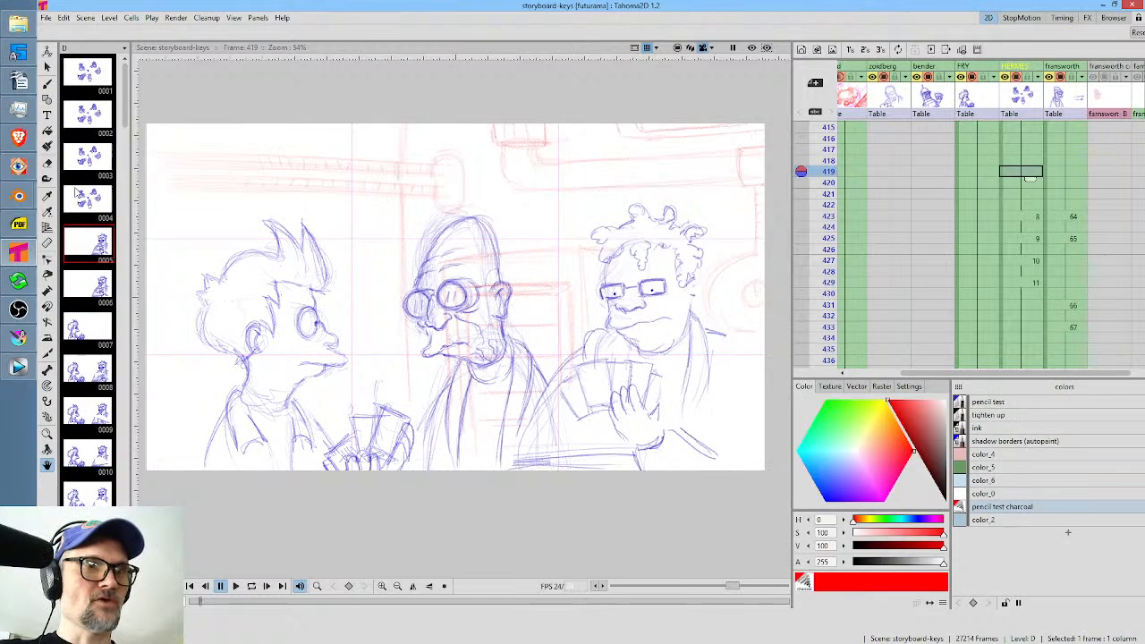
pyautogui.moveTo(128, 87); pyautogui.dragTo(144, 559)
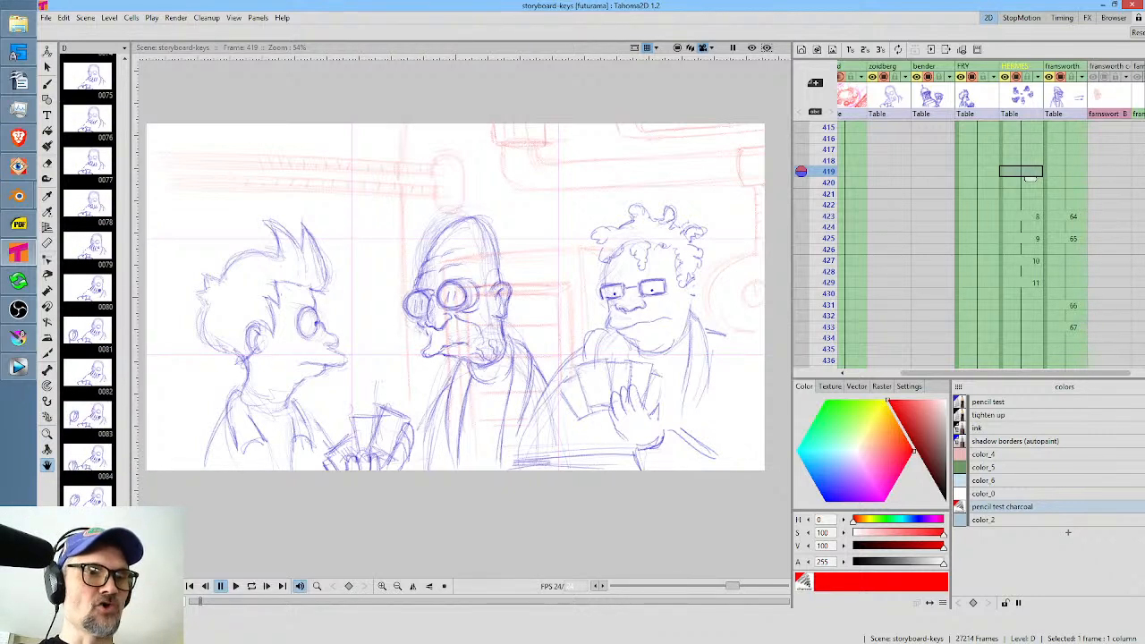
pyautogui.moveTo(140, 549); pyautogui.dragTo(175, 62)
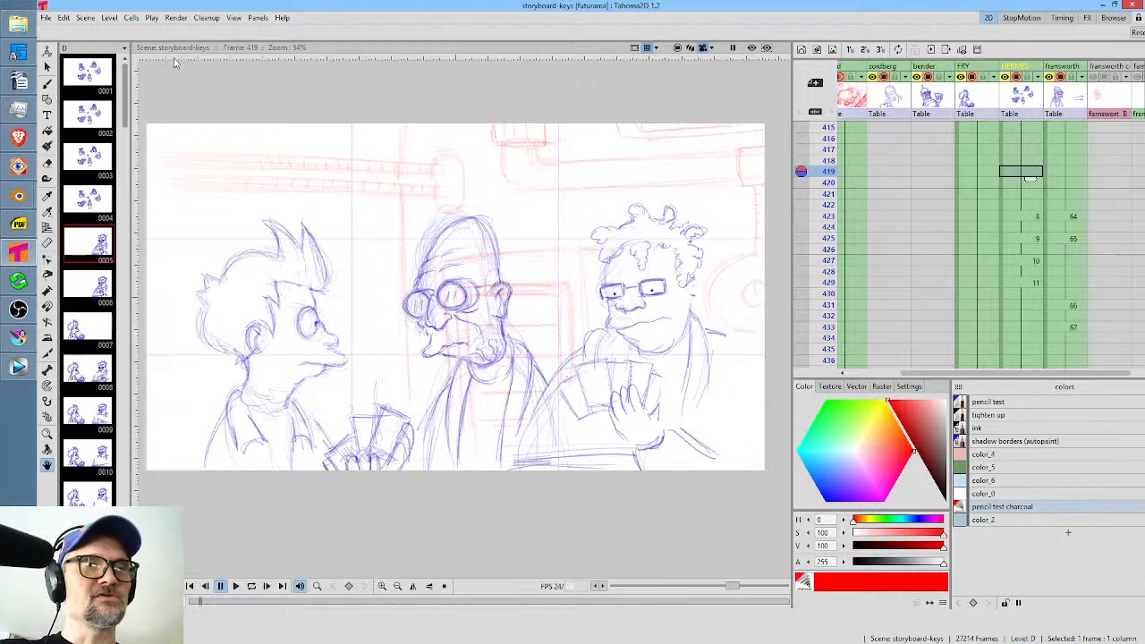
# View individual drawings of level D one at a time, including drawings 1, 7, 20, 23 and 31.
pyautogui.click(85, 76)
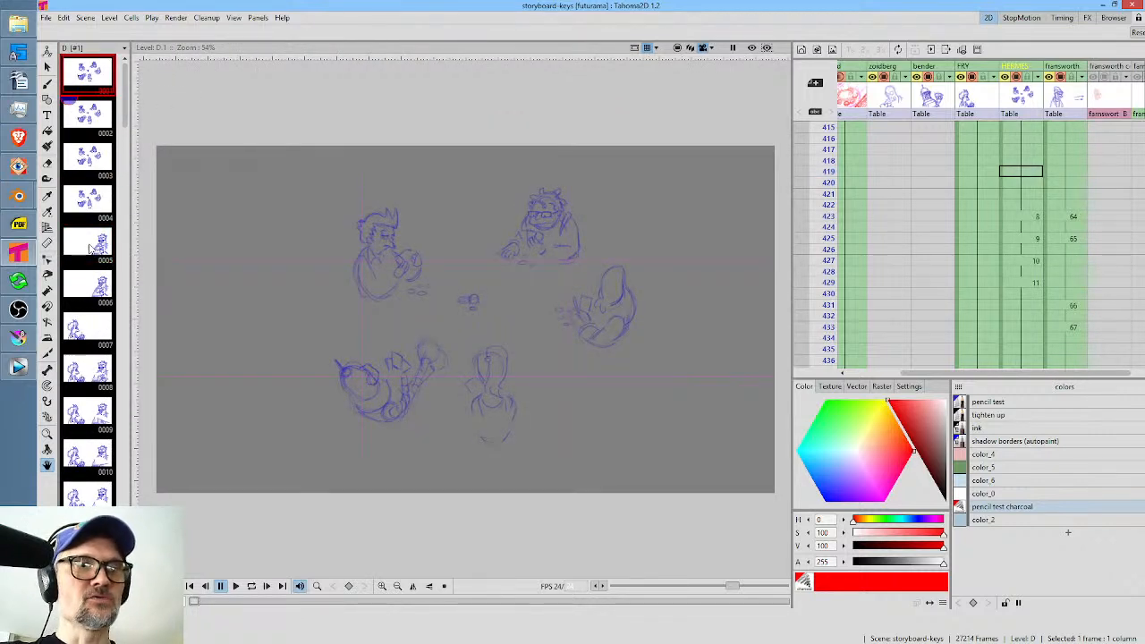
pyautogui.click(92, 249)
pyautogui.click(96, 332)
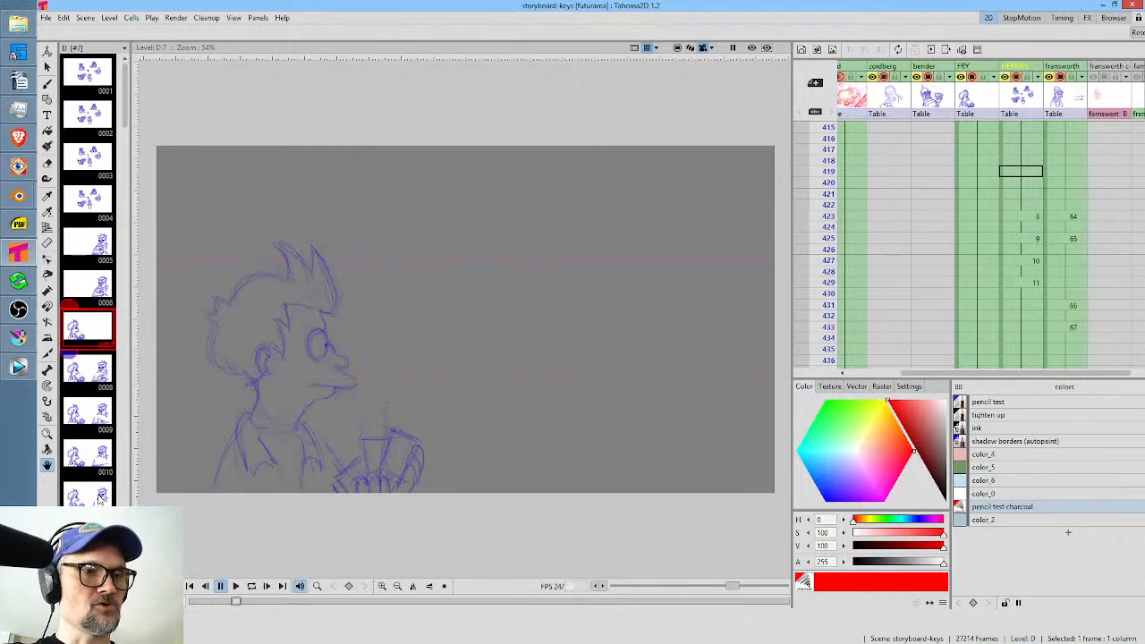
pyautogui.scroll(-5, 108, 429)
pyautogui.click(94, 243)
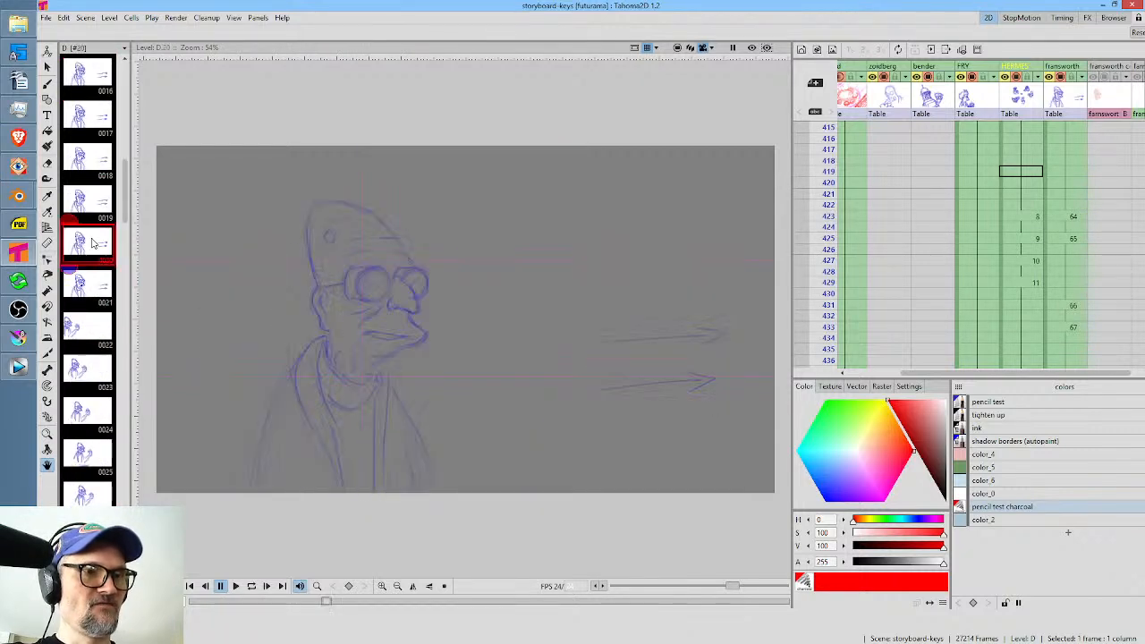
pyautogui.click(86, 379)
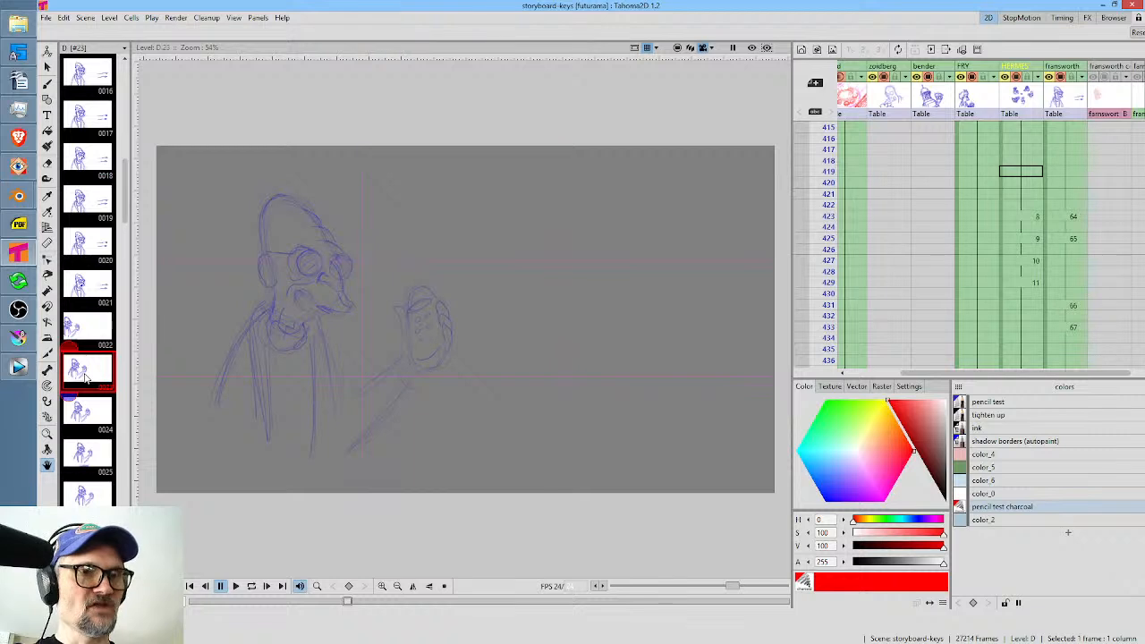
pyautogui.scroll(-4, 93, 427)
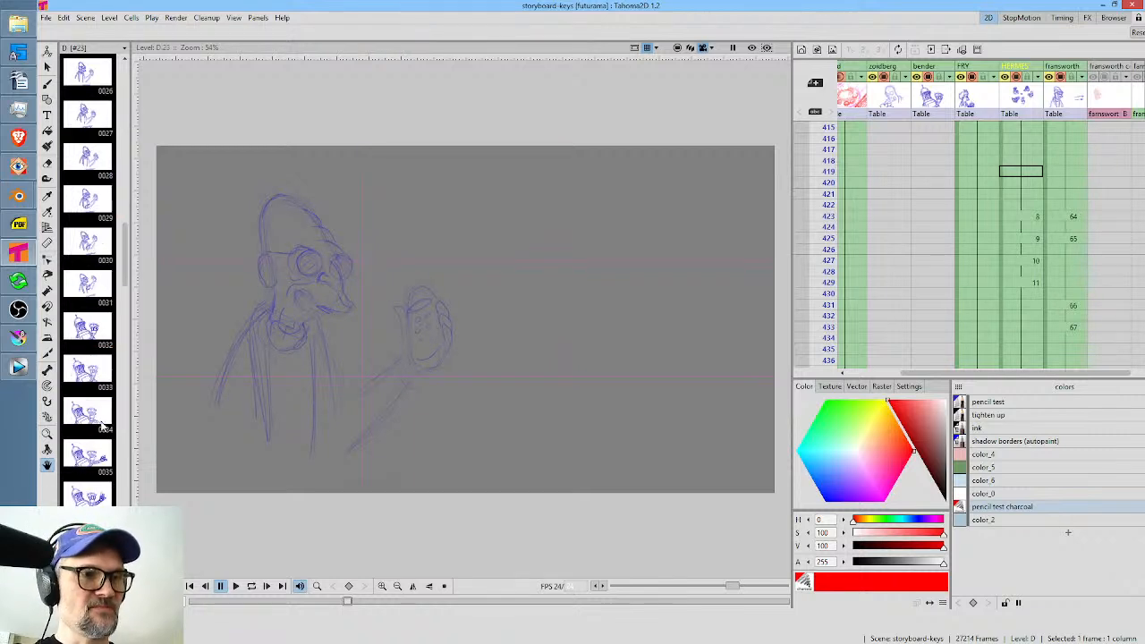
pyautogui.click(95, 333)
pyautogui.click(98, 284)
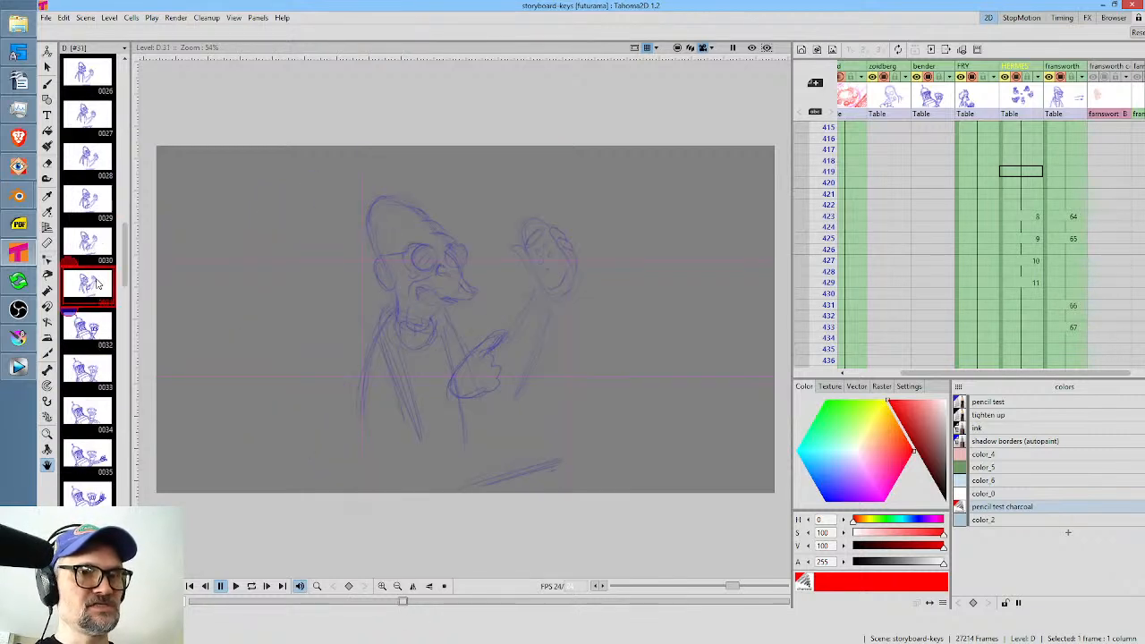
# Continue through level D's drawings, viewing 48, 50, 58 and 74.
pyautogui.scroll(-6, 103, 469)
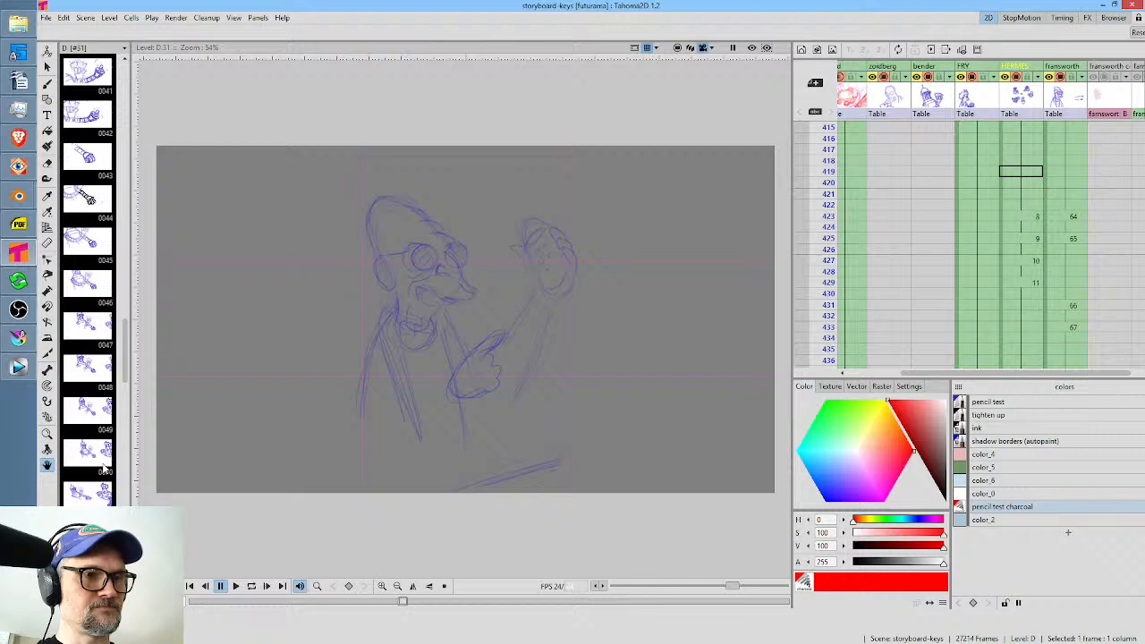
pyautogui.click(96, 380)
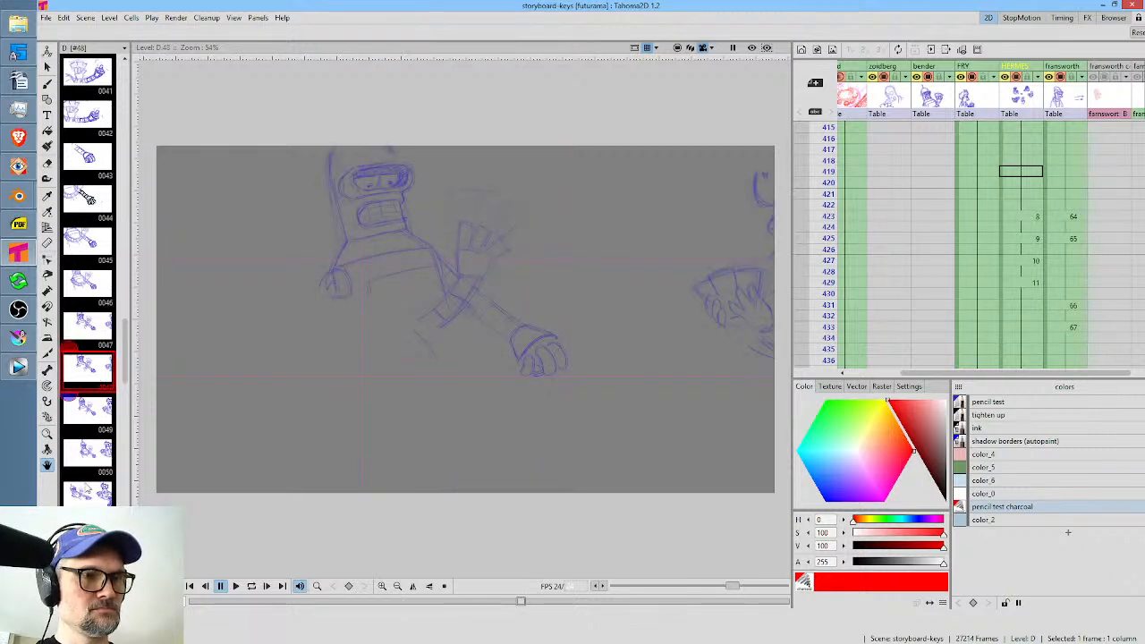
pyautogui.click(95, 459)
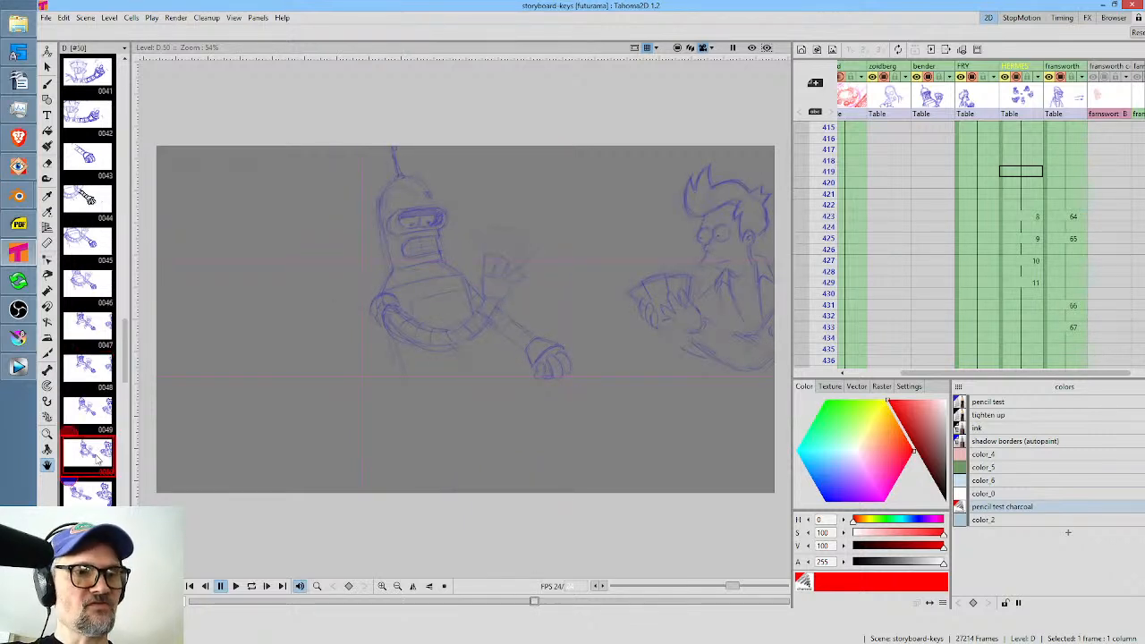
pyautogui.scroll(-4, 103, 452)
pyautogui.click(101, 379)
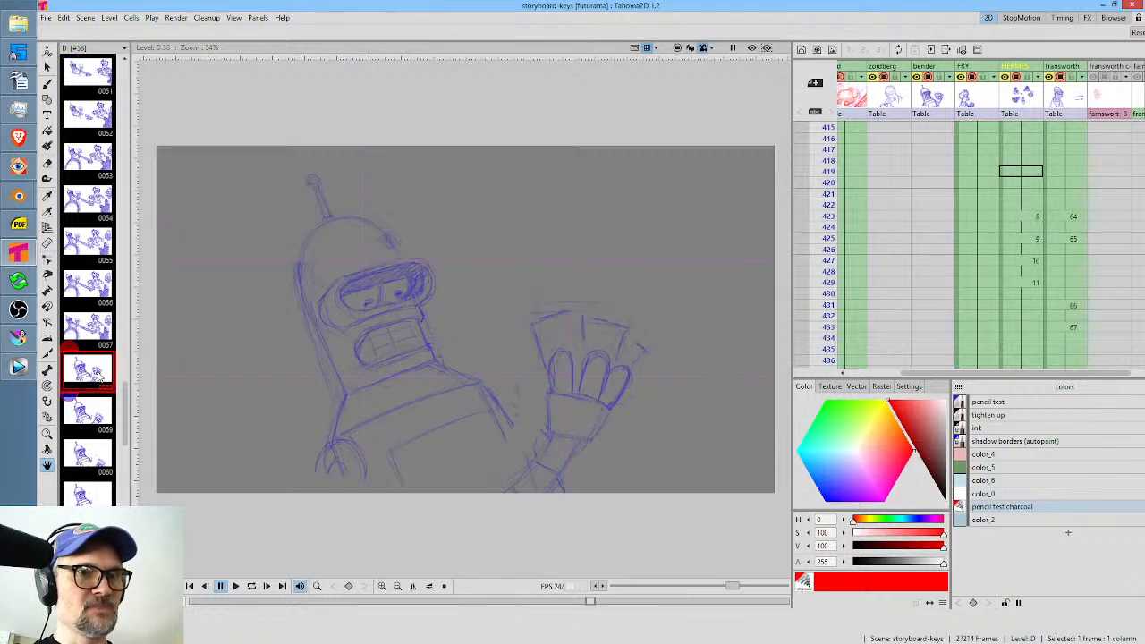
pyautogui.scroll(-4, 108, 452)
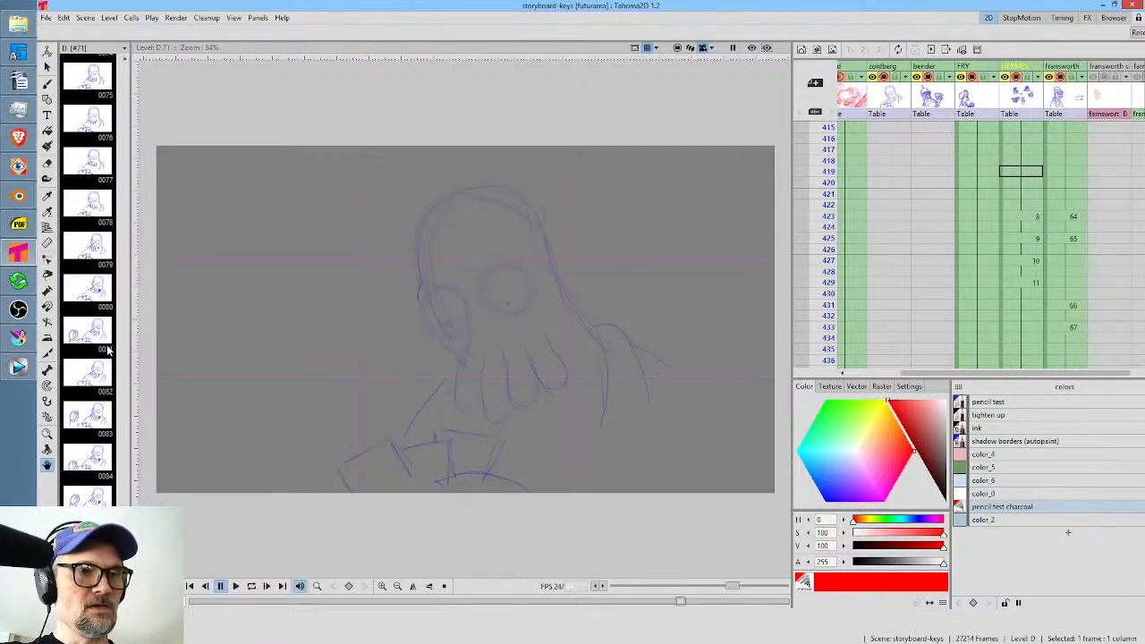
pyautogui.click(99, 291)
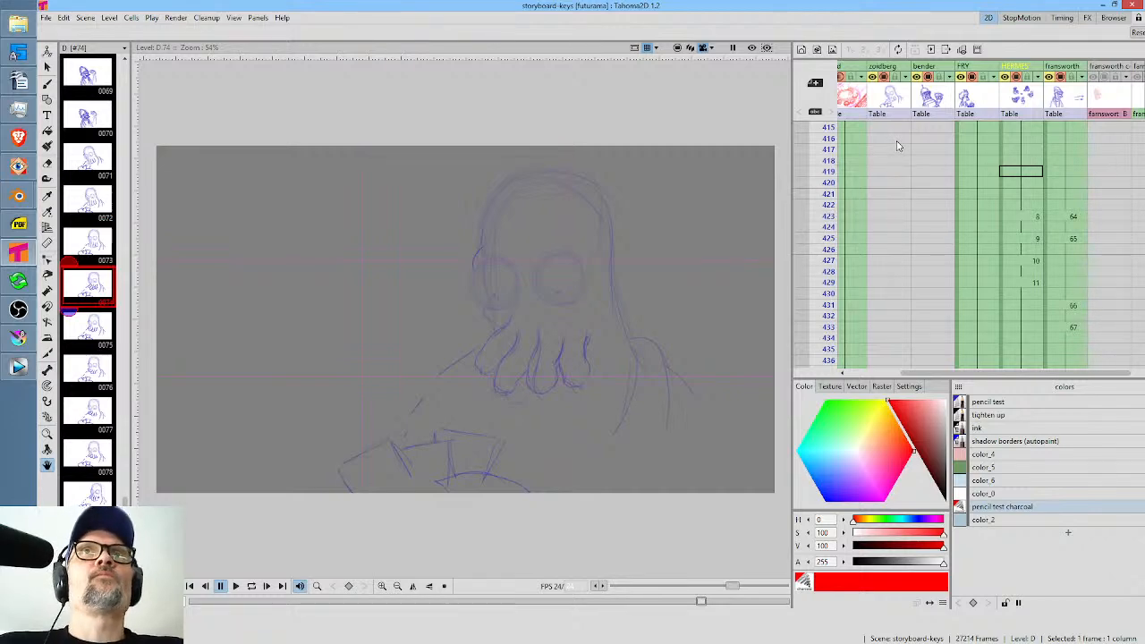
# Return to the scene at frame 419 in the HERMES column and scrub the storyboard through frames 423 and 432 to 491.
pyautogui.click(1026, 172)
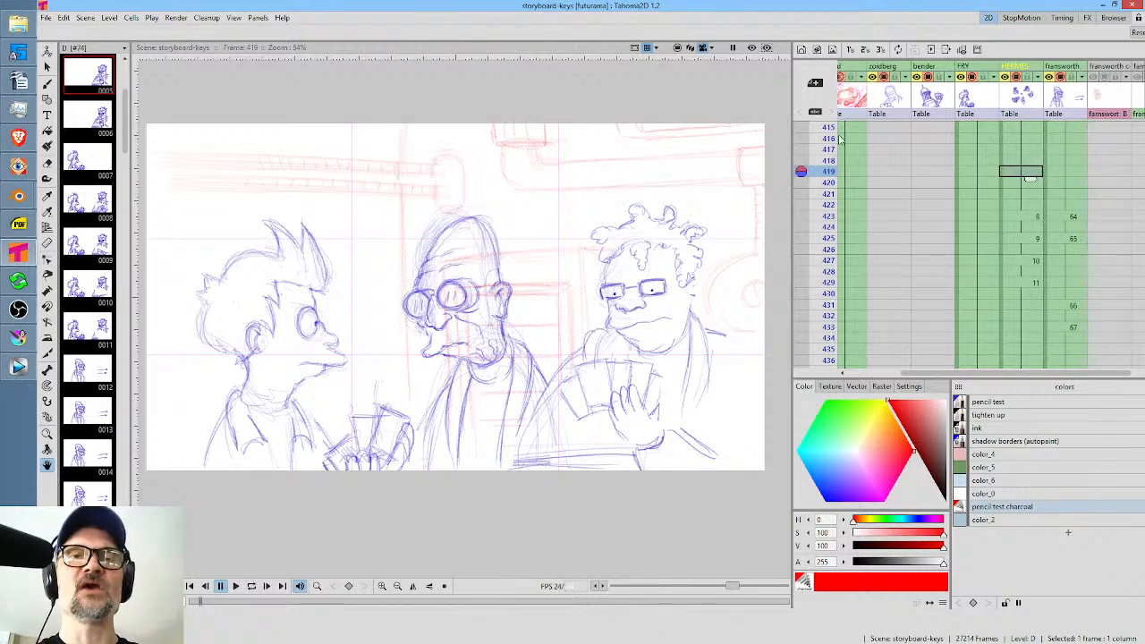
pyautogui.moveTo(829, 182); pyautogui.dragTo(832, 202)
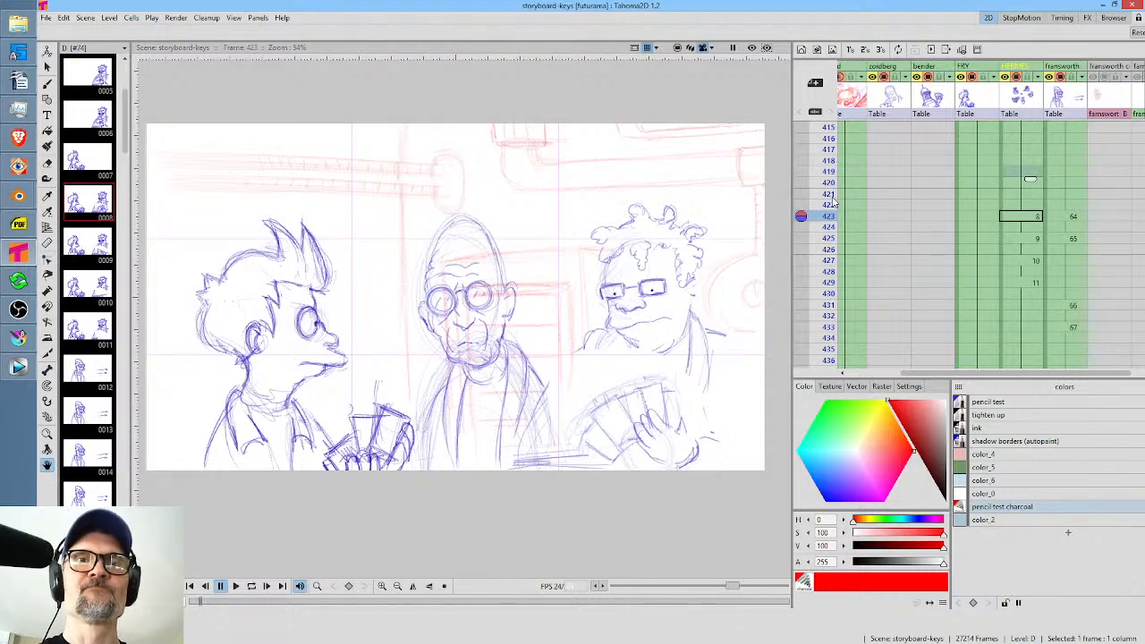
pyautogui.moveTo(1031, 240); pyautogui.dragTo(1061, 134)
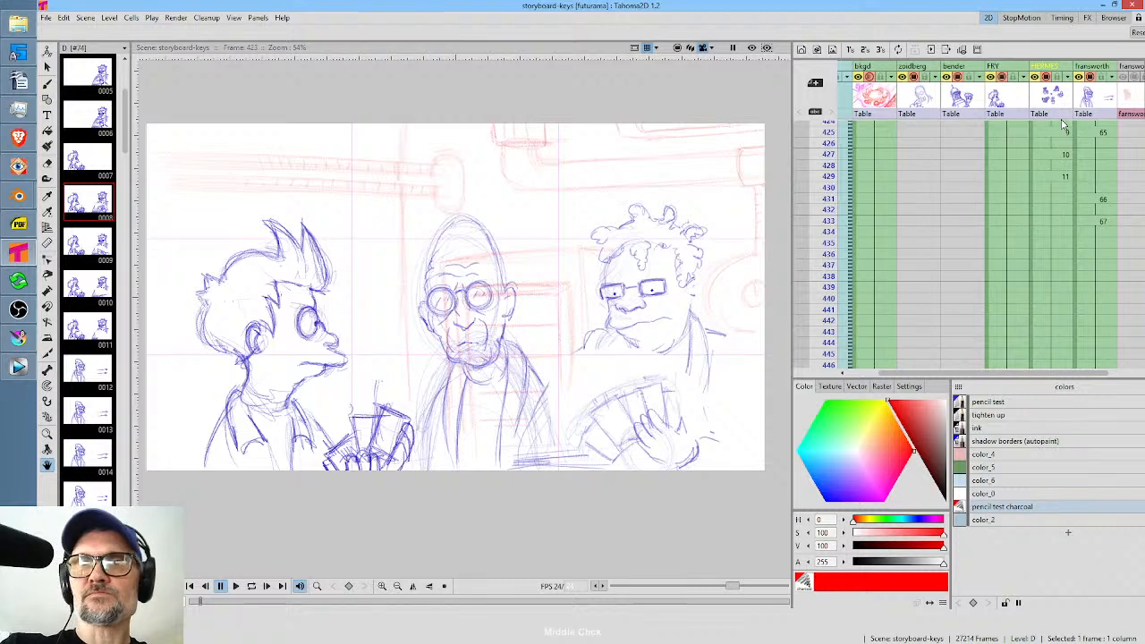
pyautogui.moveTo(829, 148); pyautogui.dragTo(828, 205)
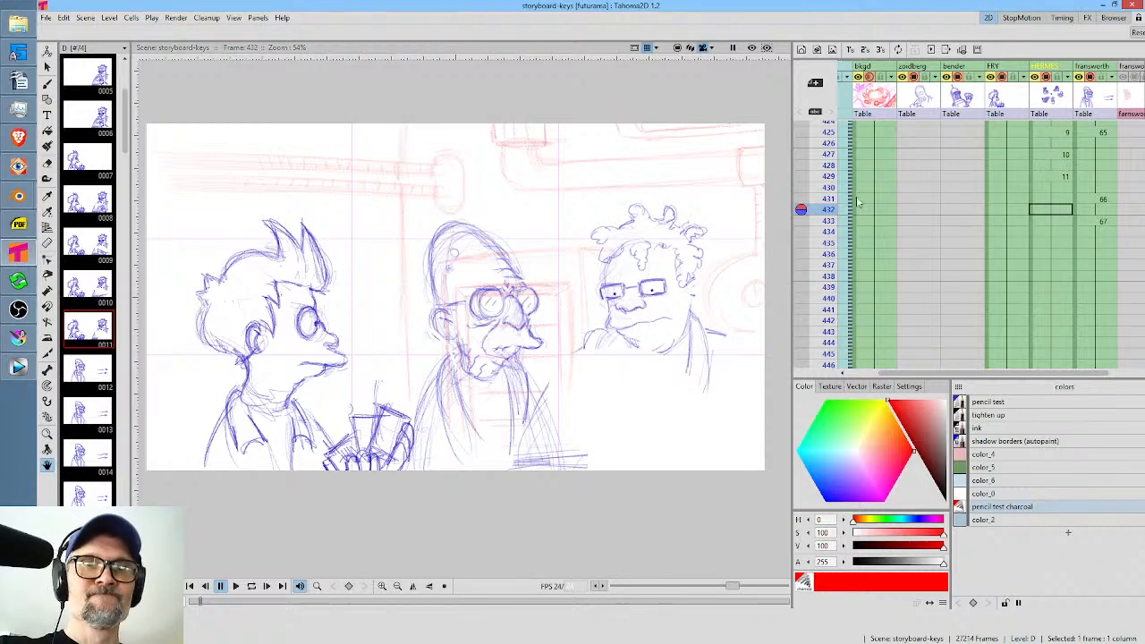
pyautogui.moveTo(886, 216); pyautogui.dragTo(899, 153)
pyautogui.moveTo(899, 253); pyautogui.dragTo(892, 149)
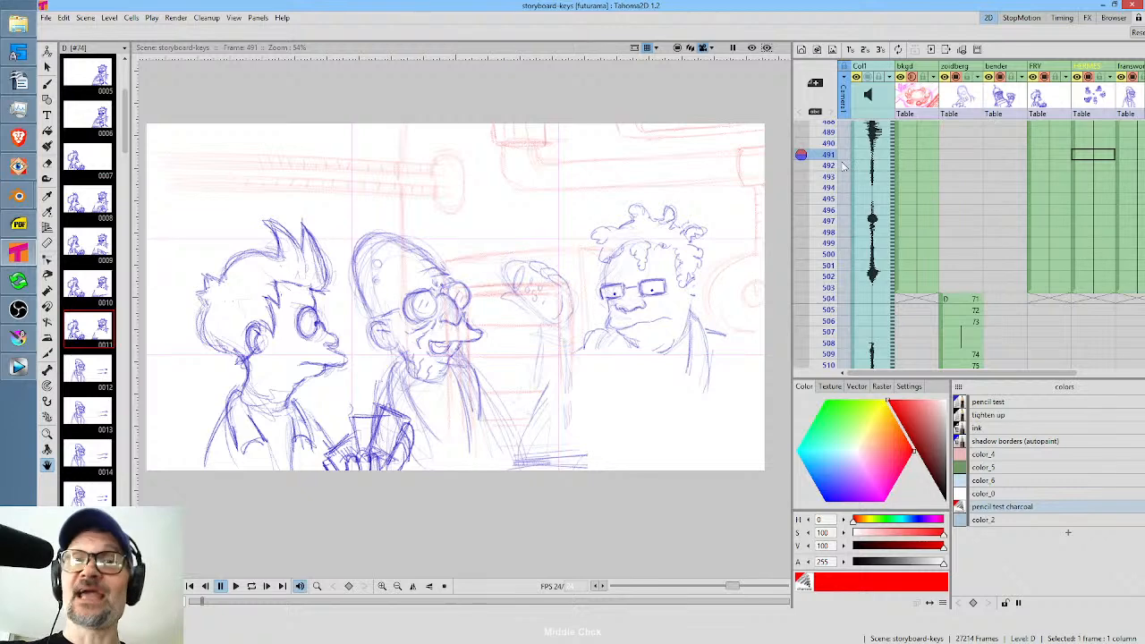
# Scrub the storyboard from frame 503 to frame 532 and examine the zoidberg column's drawing reuse up to about frame 567.
pyautogui.click(824, 287)
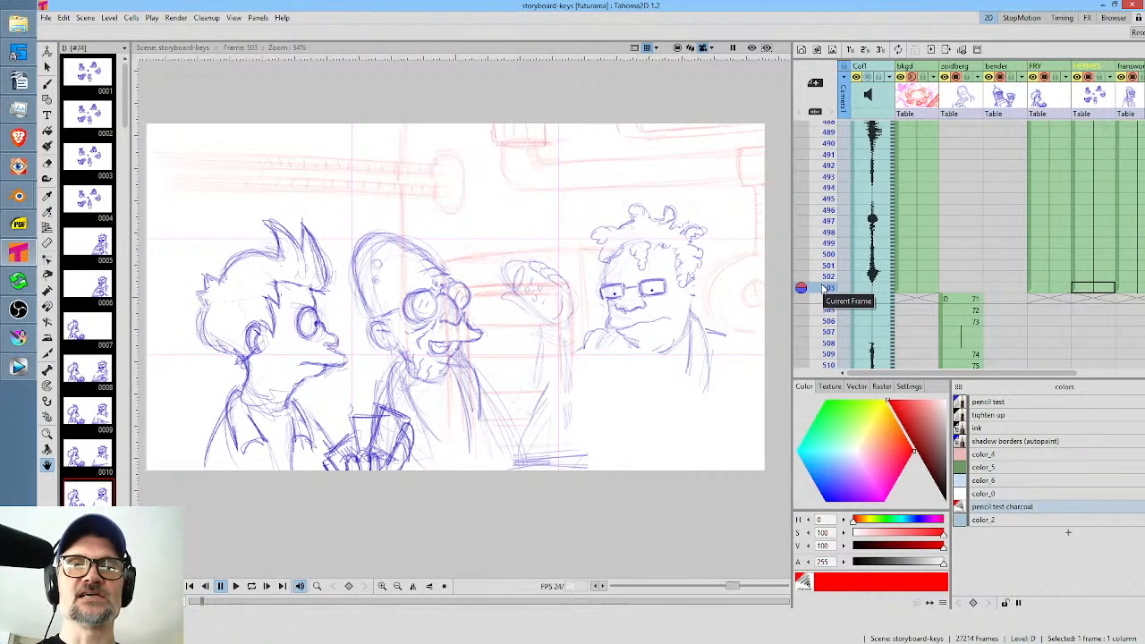
pyautogui.moveTo(989, 214); pyautogui.dragTo(990, 118)
pyautogui.moveTo(823, 189); pyautogui.dragTo(824, 289)
pyautogui.moveTo(990, 277); pyautogui.dragTo(988, 159)
pyautogui.moveTo(823, 168); pyautogui.dragTo(821, 299)
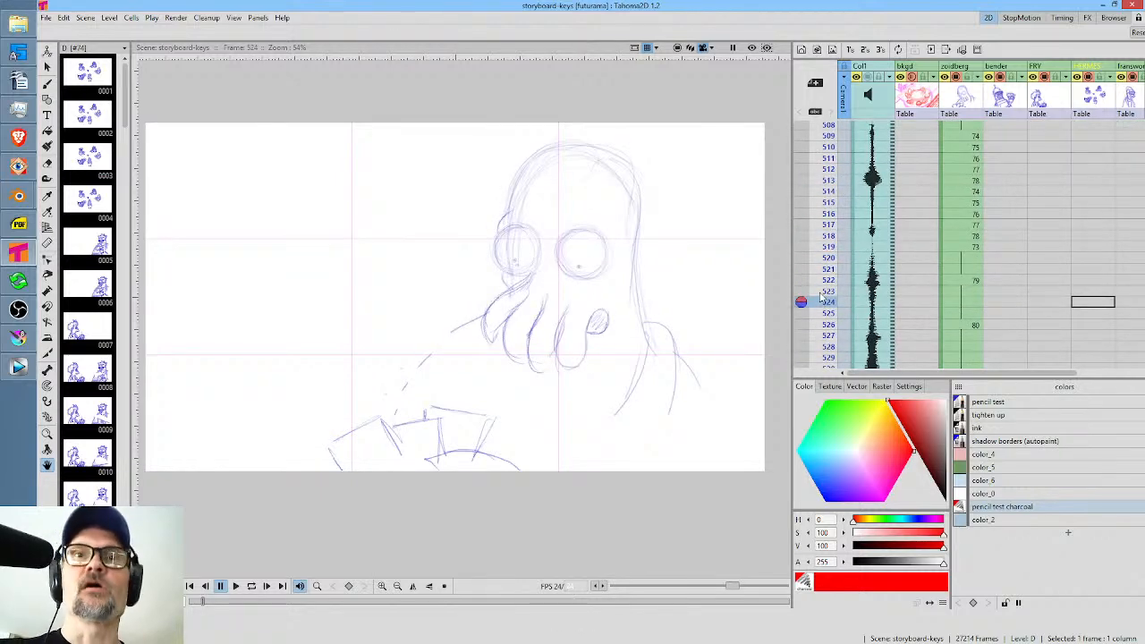
pyautogui.moveTo(827, 223); pyautogui.dragTo(827, 270)
pyautogui.moveTo(999, 280); pyautogui.dragTo(995, 114)
pyautogui.moveTo(830, 213)
pyautogui.mouseDown()
pyautogui.moveTo(814, 327)
pyautogui.moveTo(812, 226)
pyautogui.mouseUp()
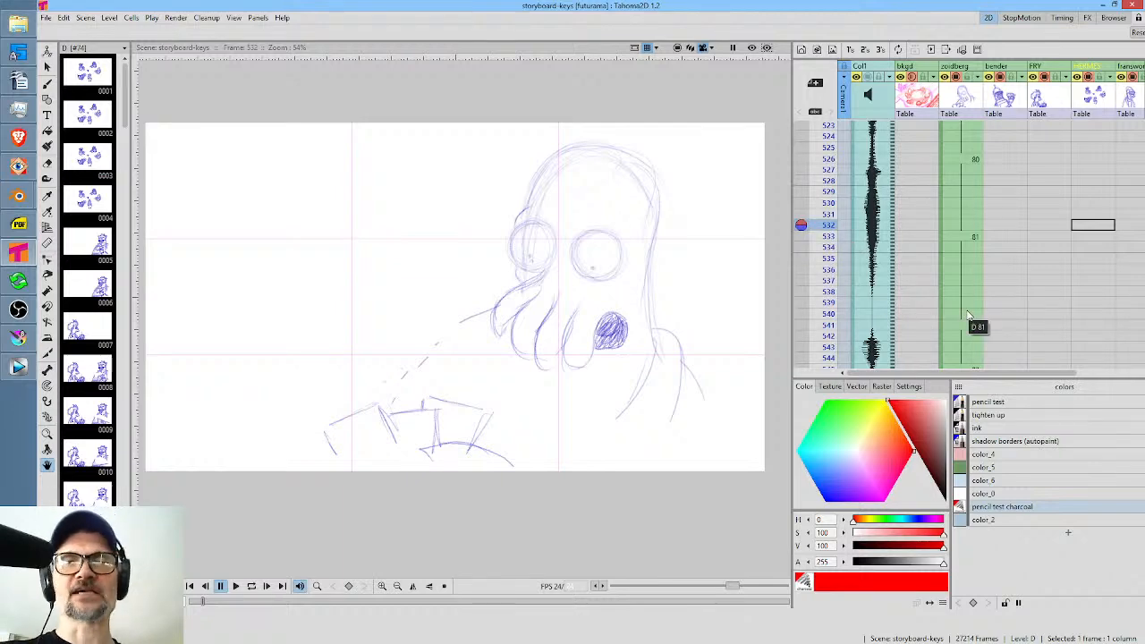
pyautogui.moveTo(944, 237); pyautogui.dragTo(977, 125)
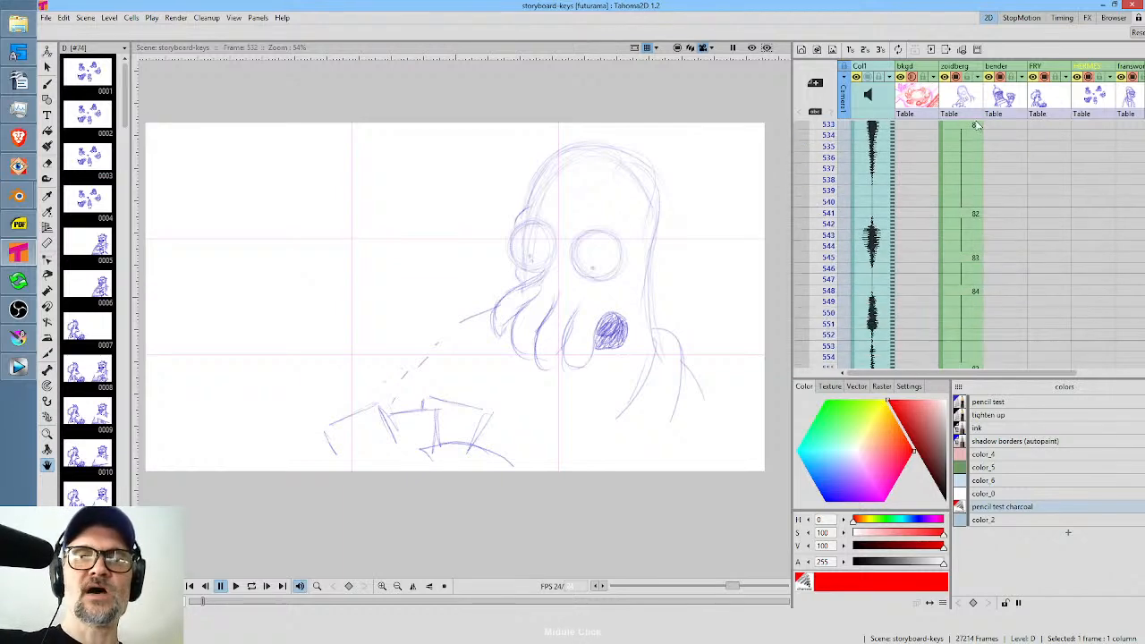
pyautogui.moveTo(965, 268); pyautogui.dragTo(967, 131)
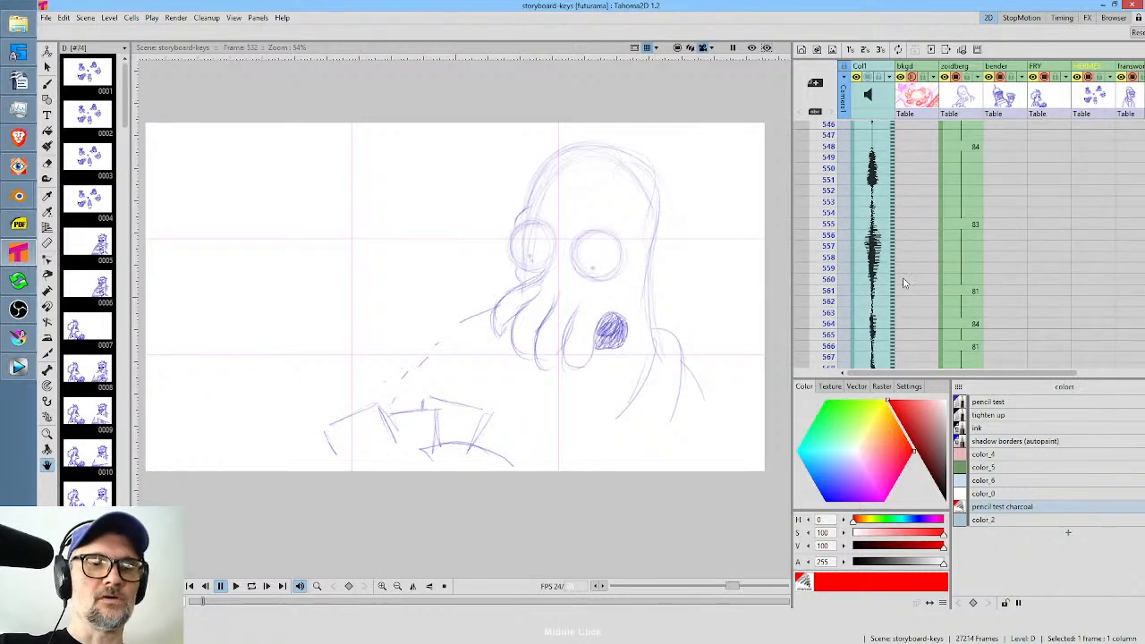
# Switch back to Krita and play the animation from frame 0 of the HANDS layer.
pyautogui.click(20, 340)
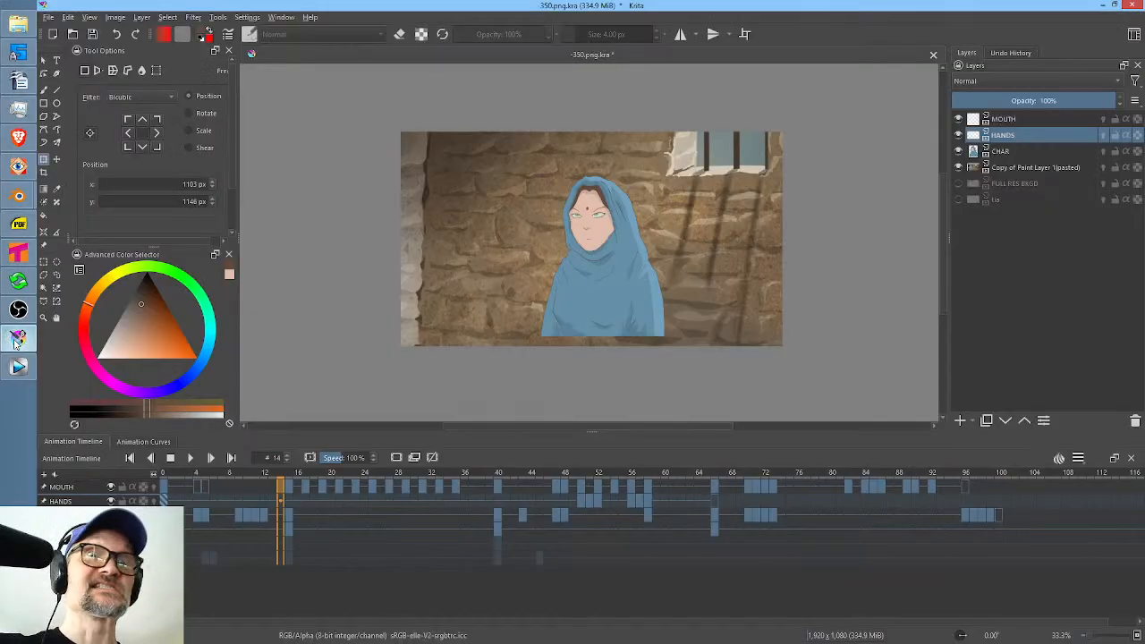
pyautogui.click(165, 500)
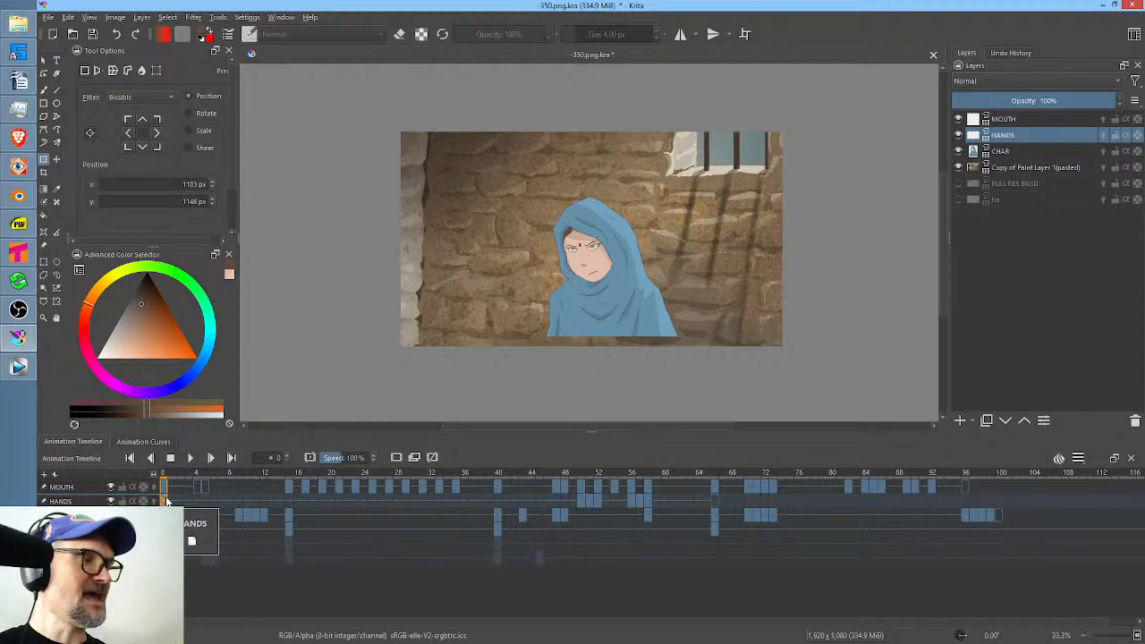
pyautogui.press('space')
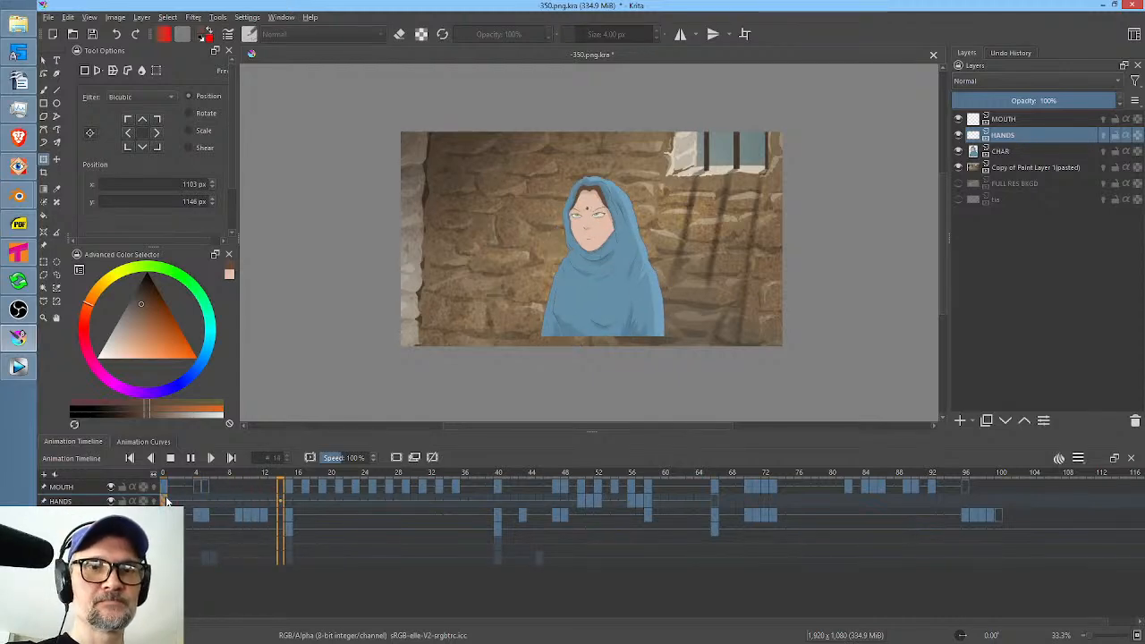
# Reframe the canvas during playback, stop the animation at frame 83 and save the Krita document.
pyautogui.moveTo(783, 288); pyautogui.dragTo(876, 273)
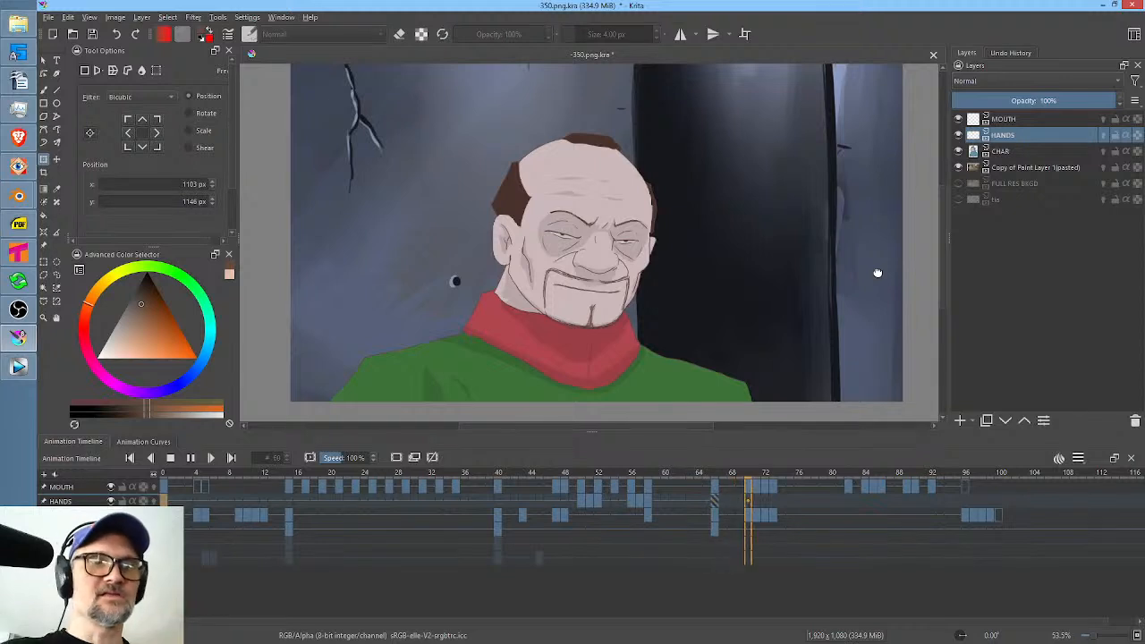
pyautogui.press('space')
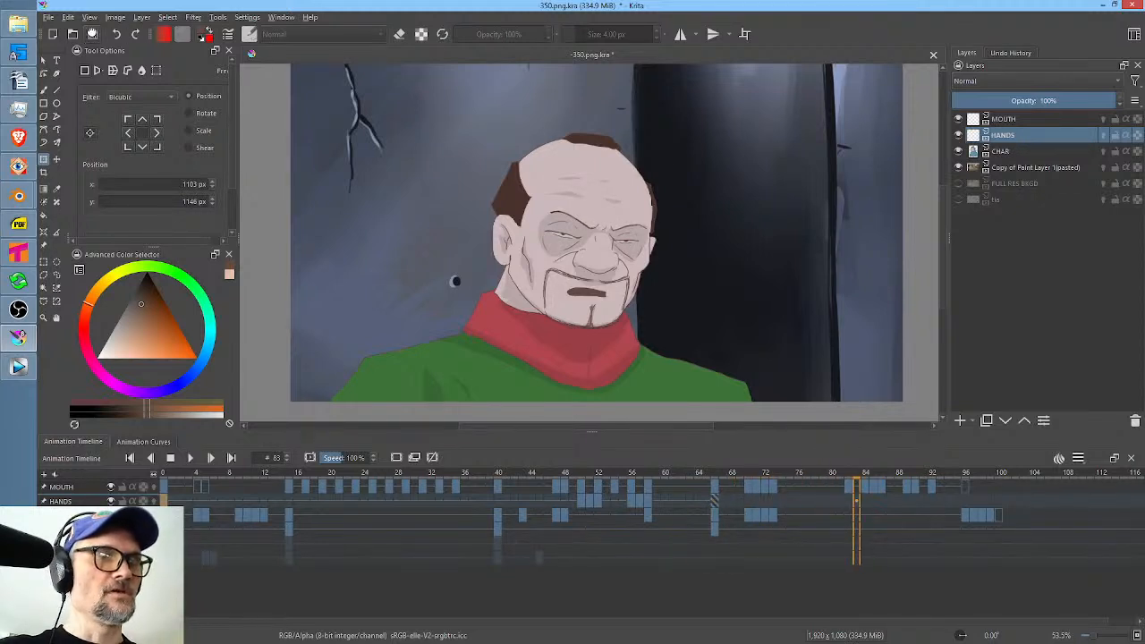
pyautogui.click(16, 252)
pyautogui.click(16, 337)
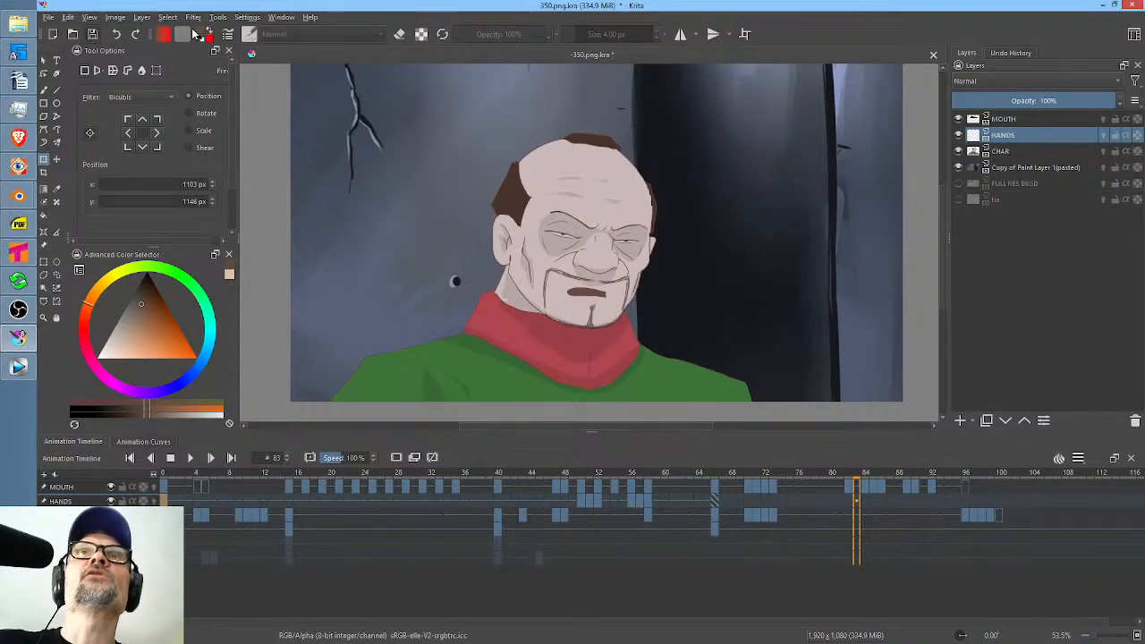
pyautogui.click(92, 36)
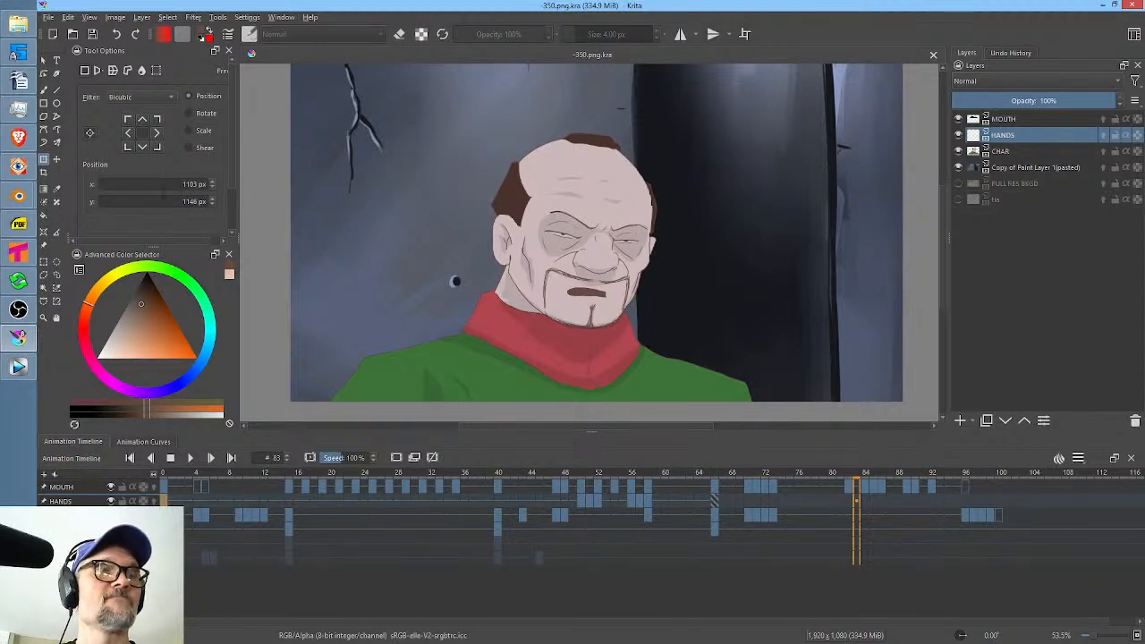
# Switch to Tahoma2D and examine the reused drawing numbers in the zoidberg column from about frame 567 back to 508.
pyautogui.moveTo(32, 256)
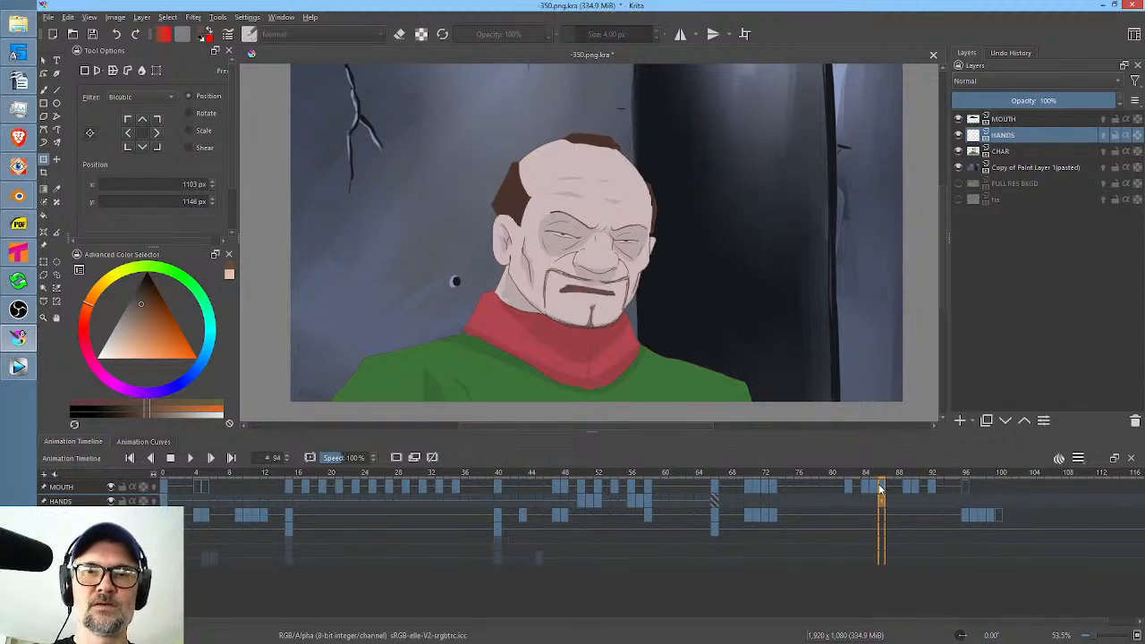
pyautogui.click(15, 255)
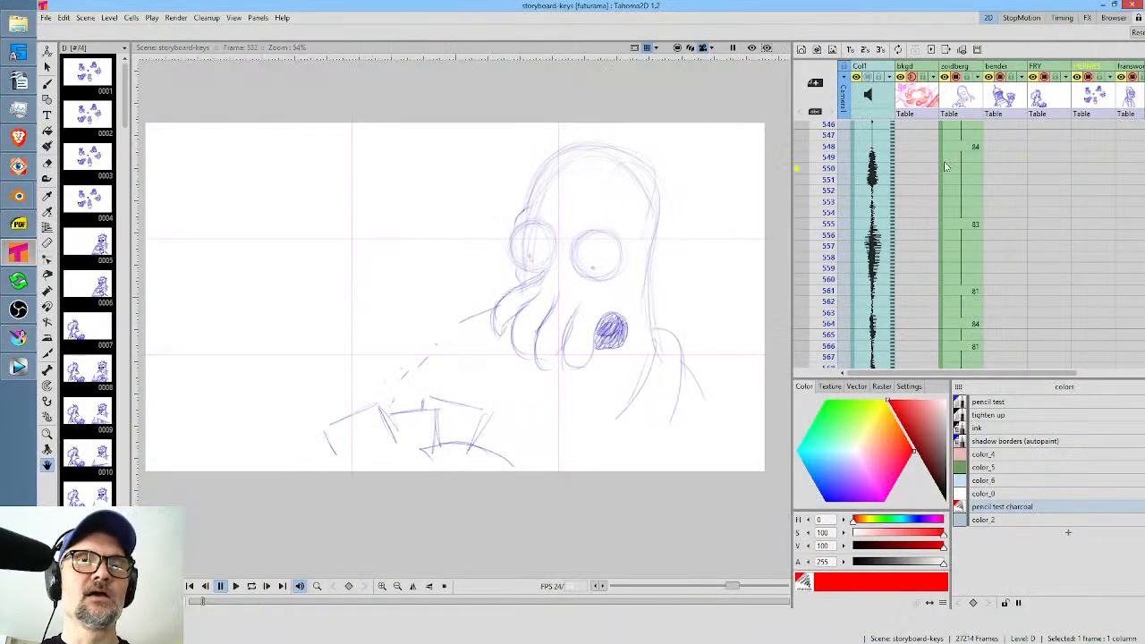
pyautogui.scroll(10, 978, 170)
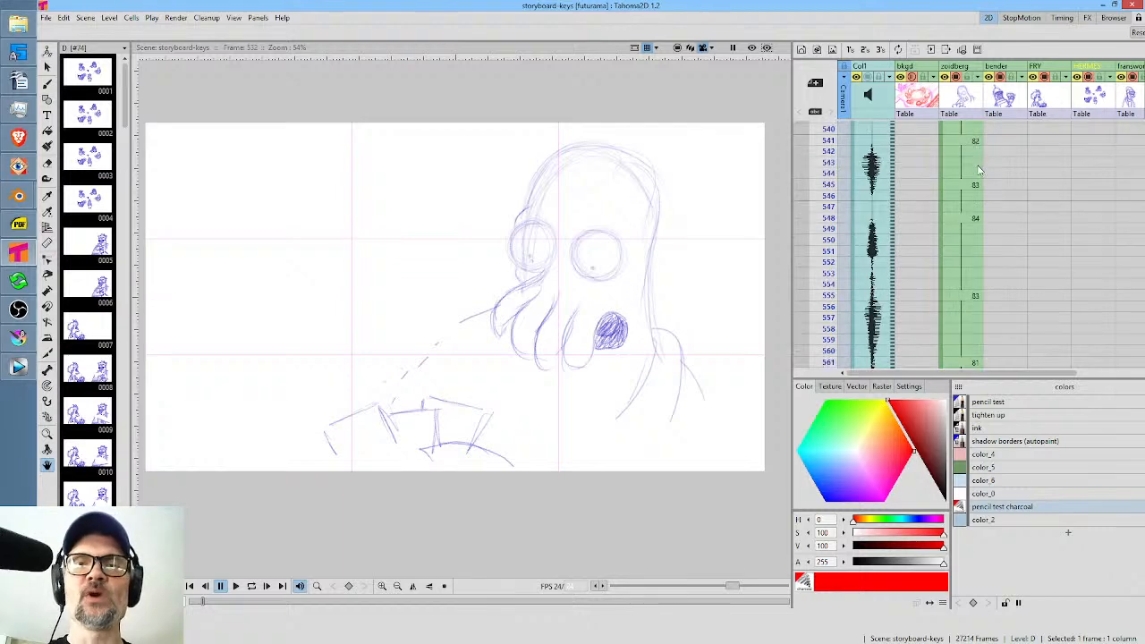
pyautogui.scroll(-3, 979, 170)
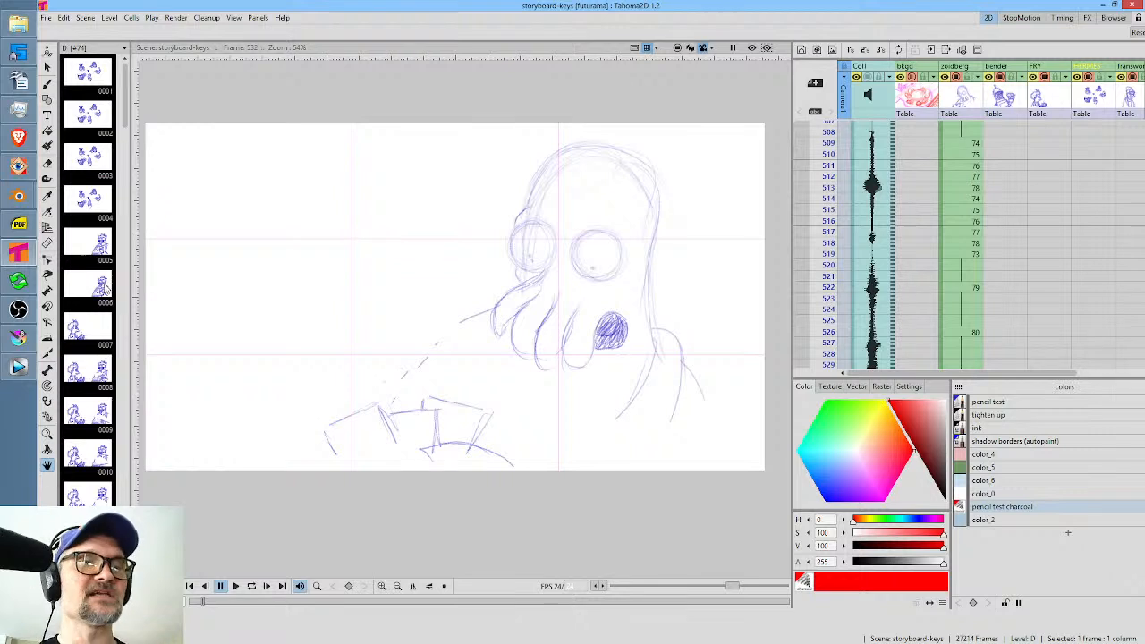
pyautogui.scroll(-2, 672, 237)
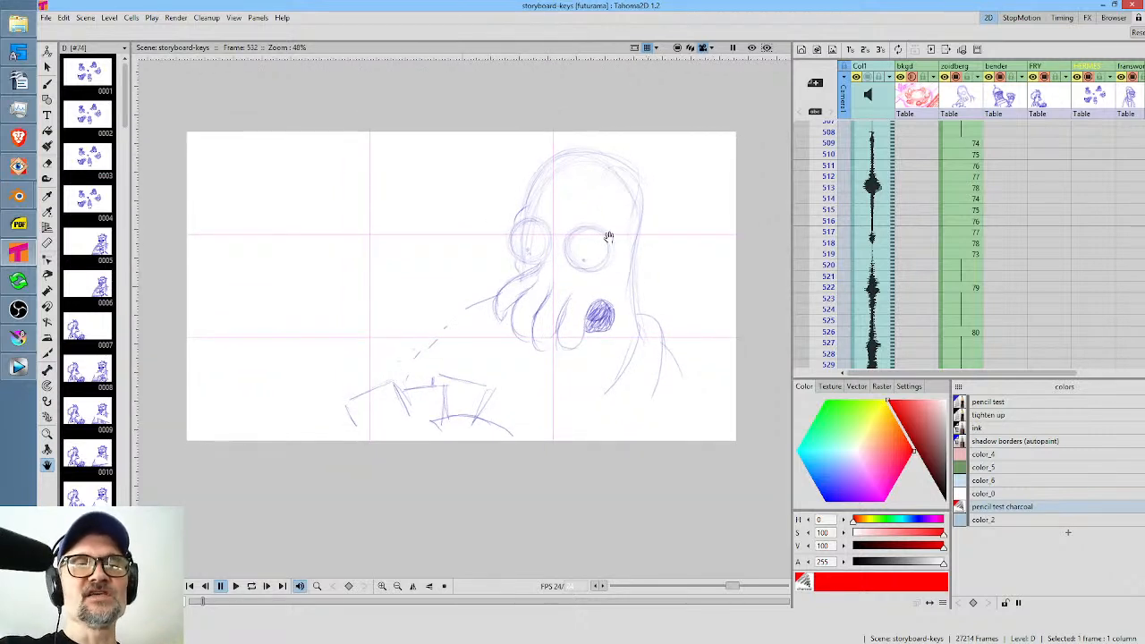
# Activate the Selection tool and show drawing 81 at frame 533 of the zoidberg column.
pyautogui.press('s')
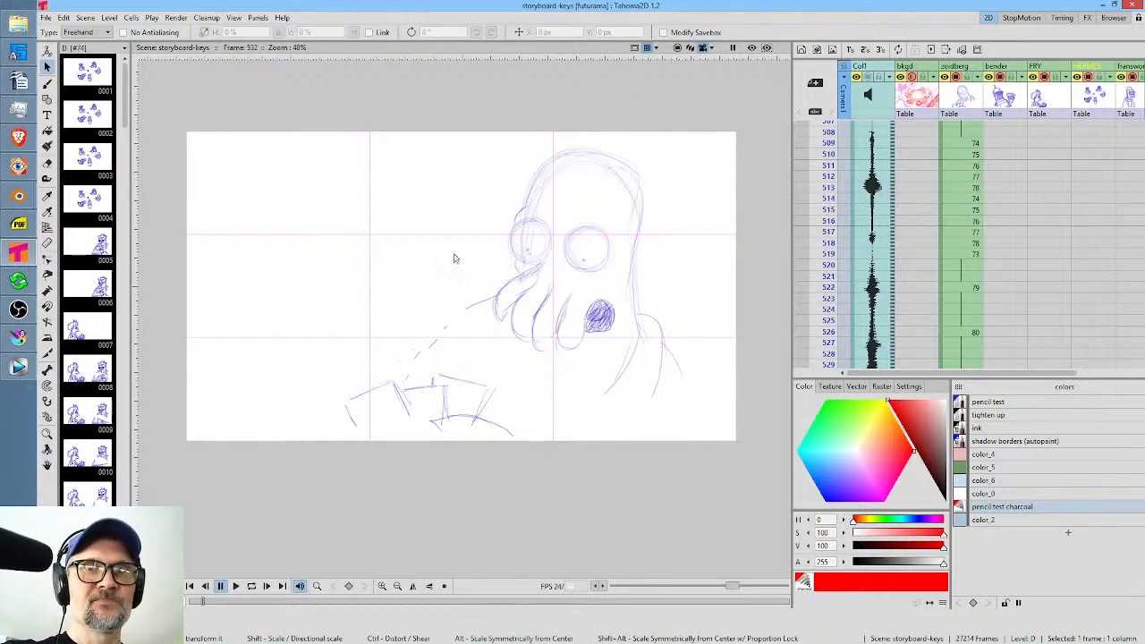
pyautogui.moveTo(1018, 308)
pyautogui.mouseDown()
pyautogui.moveTo(1022, 150)
pyautogui.moveTo(1035, 134)
pyautogui.mouseUp()
pyautogui.click(975, 250)
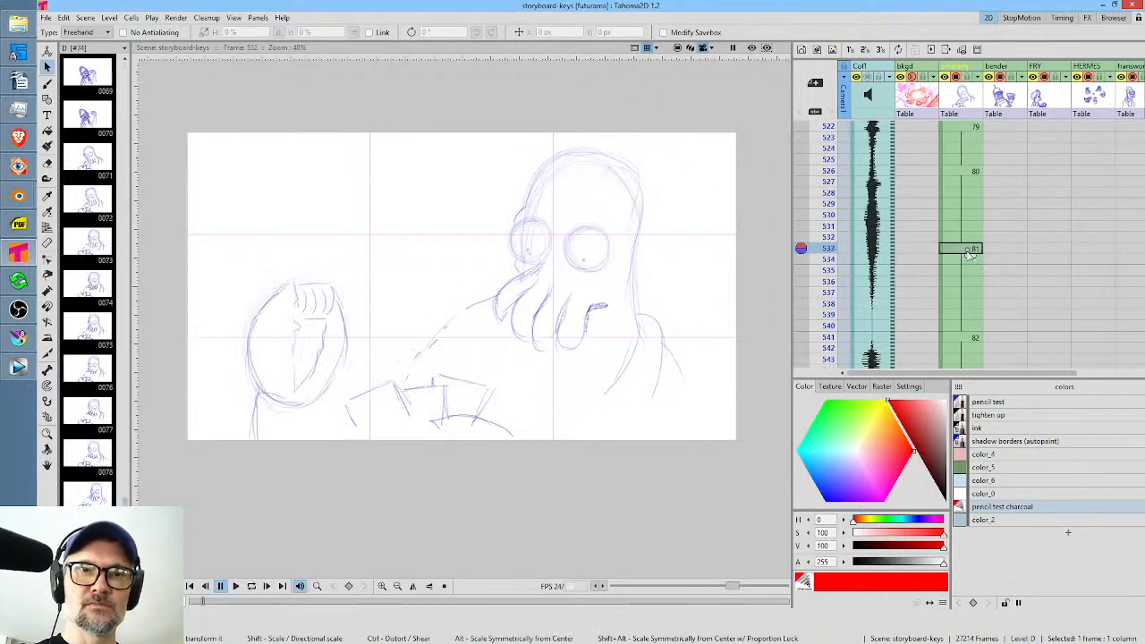
pyautogui.click(652, 122)
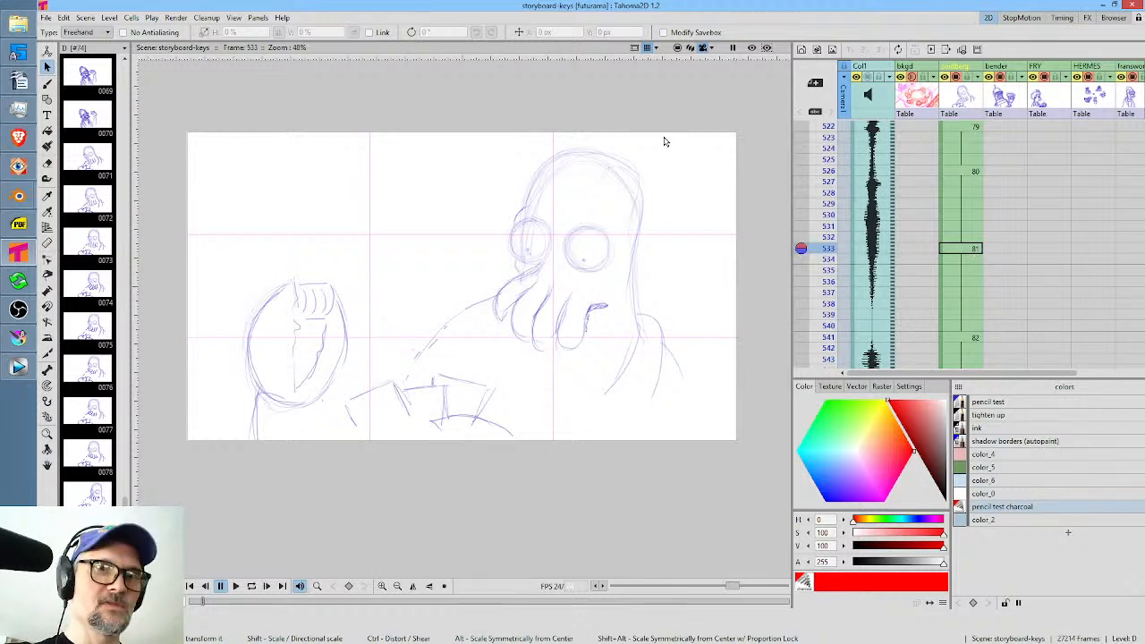
pyautogui.moveTo(666, 116)
pyautogui.mouseDown()
pyautogui.moveTo(592, 114)
pyautogui.moveTo(463, 215)
pyautogui.moveTo(457, 303)
pyautogui.moveTo(499, 387)
pyautogui.moveTo(639, 384)
pyautogui.moveTo(699, 276)
pyautogui.moveTo(676, 124)
pyautogui.mouseUp()
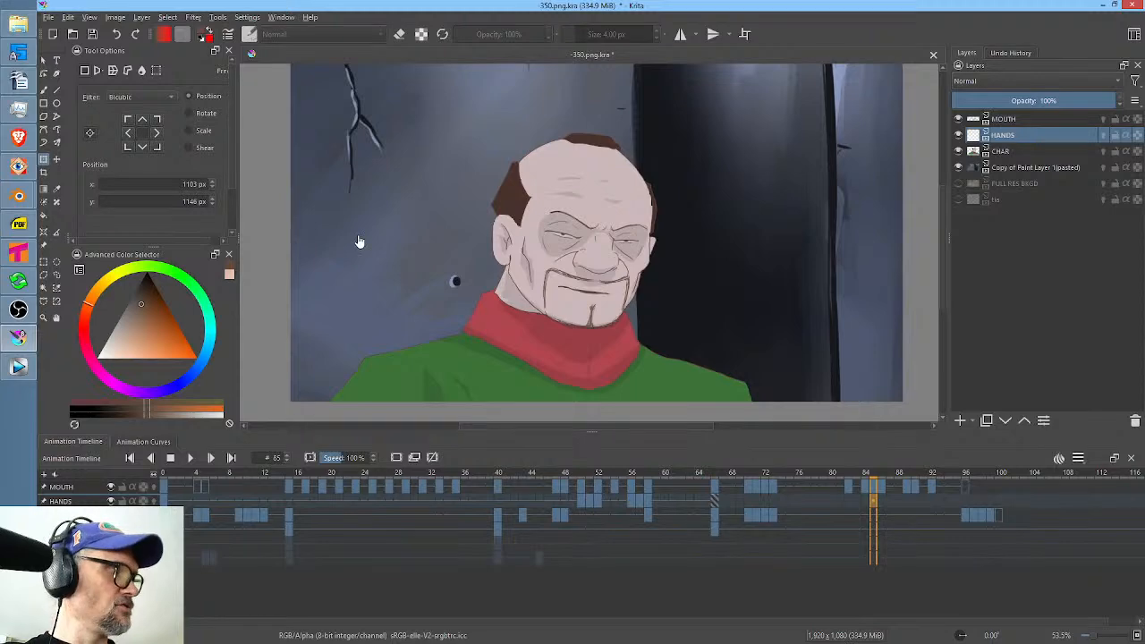
# Render frames 0 to 120 from Krita as a PNG image sequence with base name "305." into L:/ANIME/SL/scenes/350/RENDER, replacing existing frames.
pyautogui.hotkey('ctrl', 'shift', 'r')
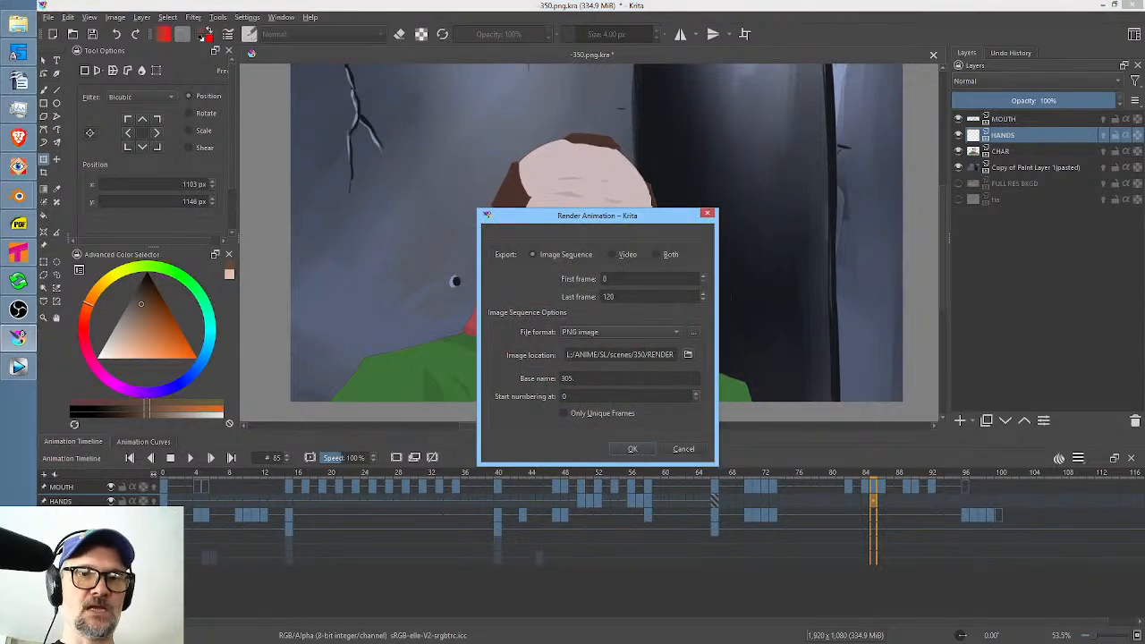
pyautogui.click(631, 449)
pyautogui.click(657, 351)
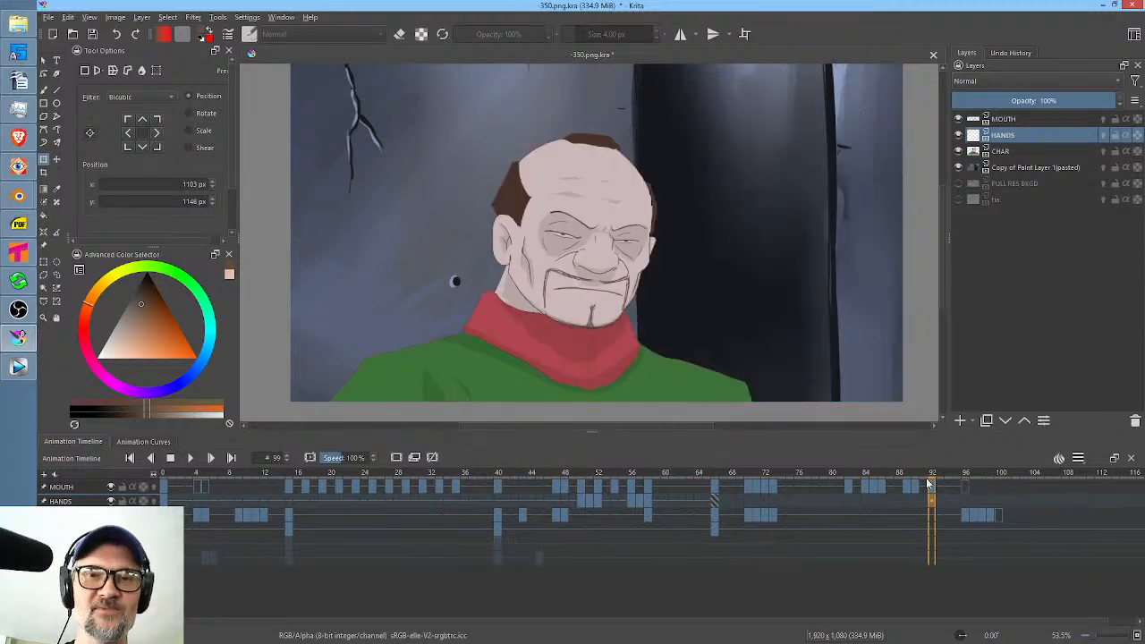
# Scrub the Krita timeline through frames 77 and 40 back to frame 16.
pyautogui.moveTo(679, 474); pyautogui.dragTo(810, 477)
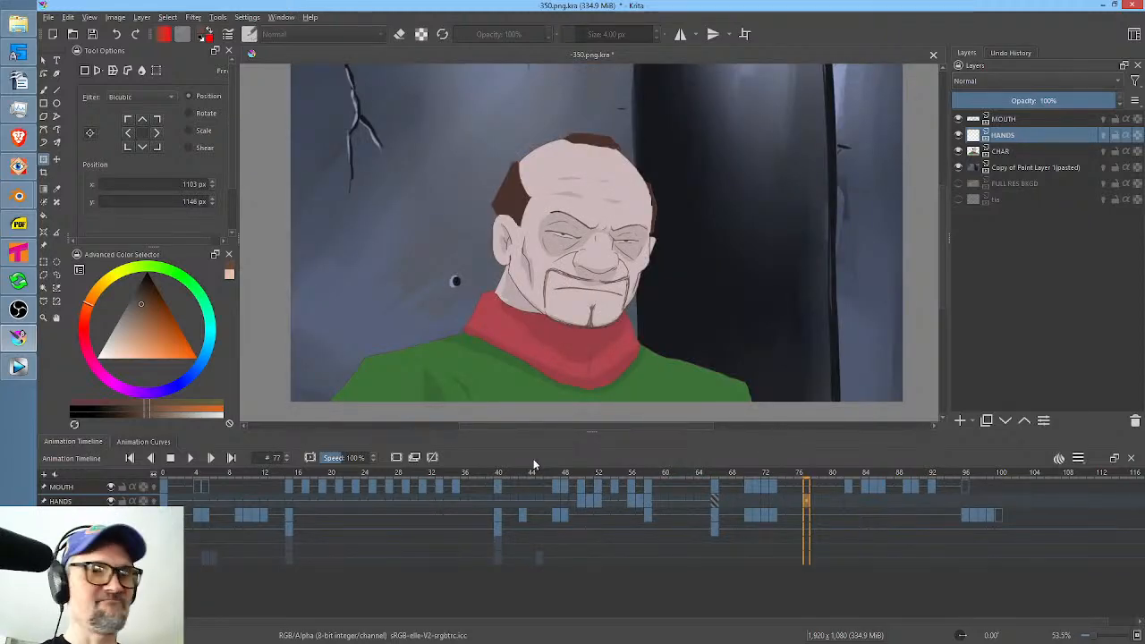
pyautogui.click(499, 475)
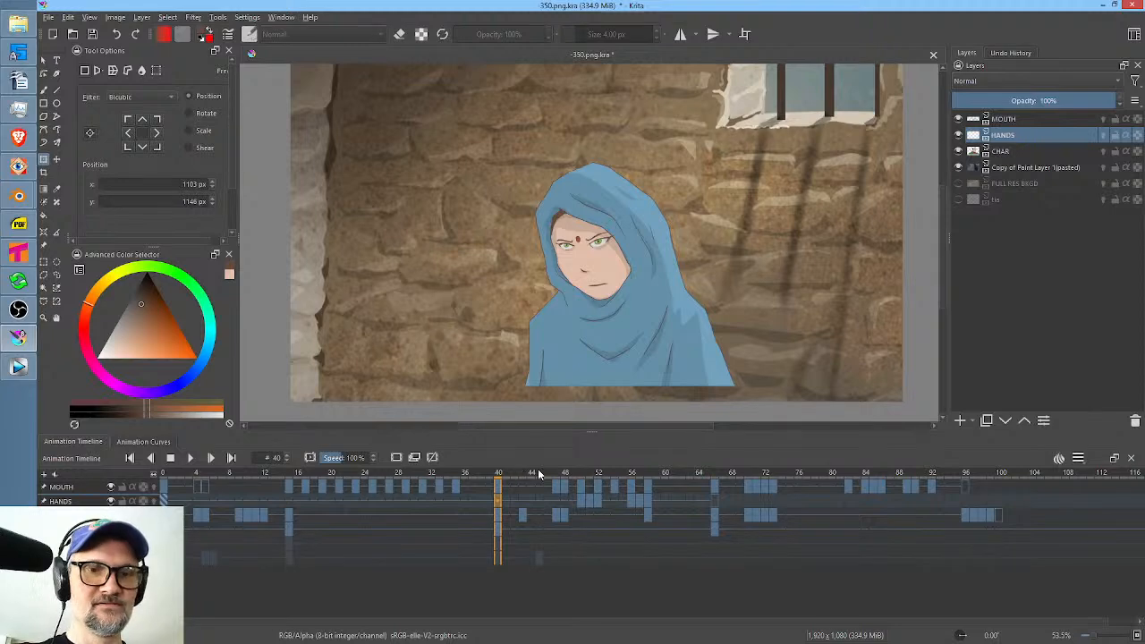
pyautogui.moveTo(538, 475); pyautogui.dragTo(297, 474)
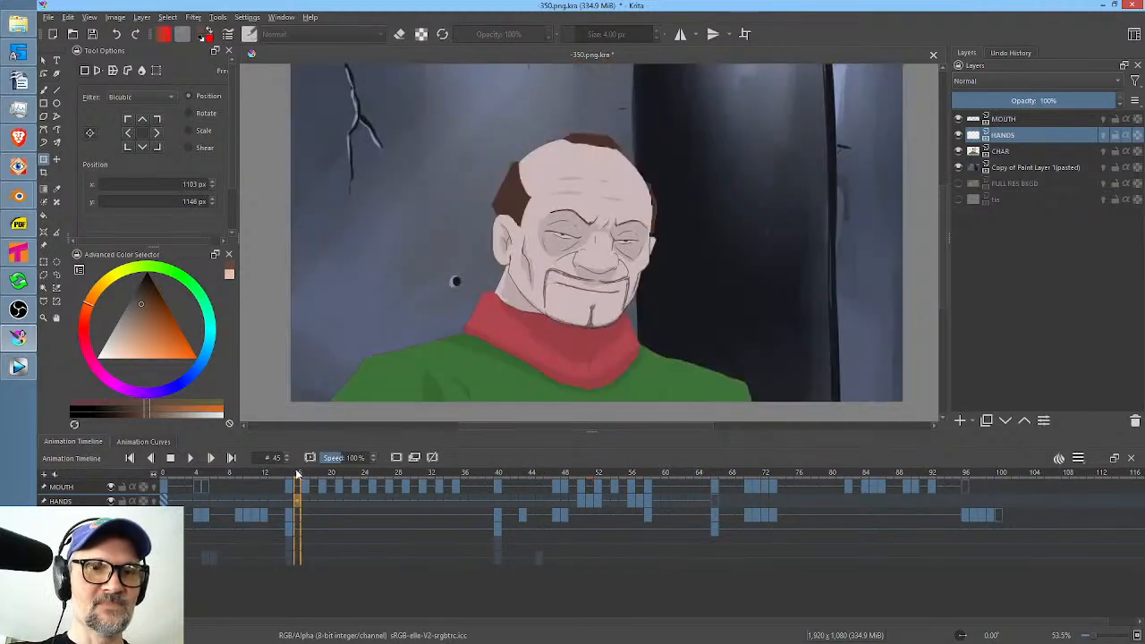
# Switch to Vegas Pro and check the playback rate in the 350.0000 - 470.0000 event's properties, leaving them unchanged.
pyautogui.click(18, 367)
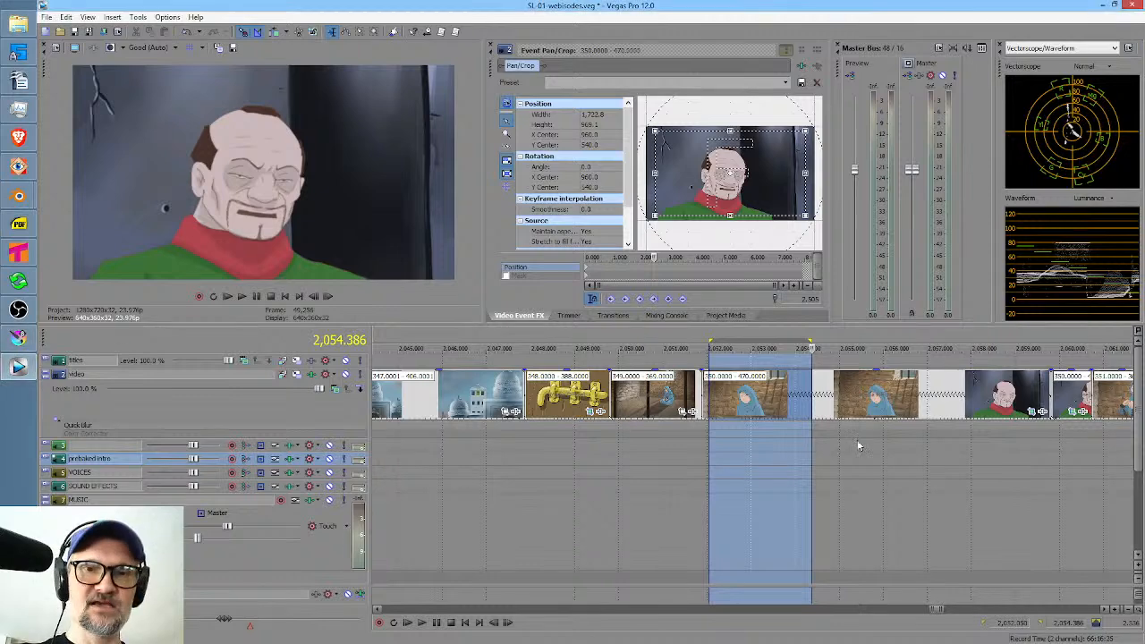
pyautogui.click(685, 499)
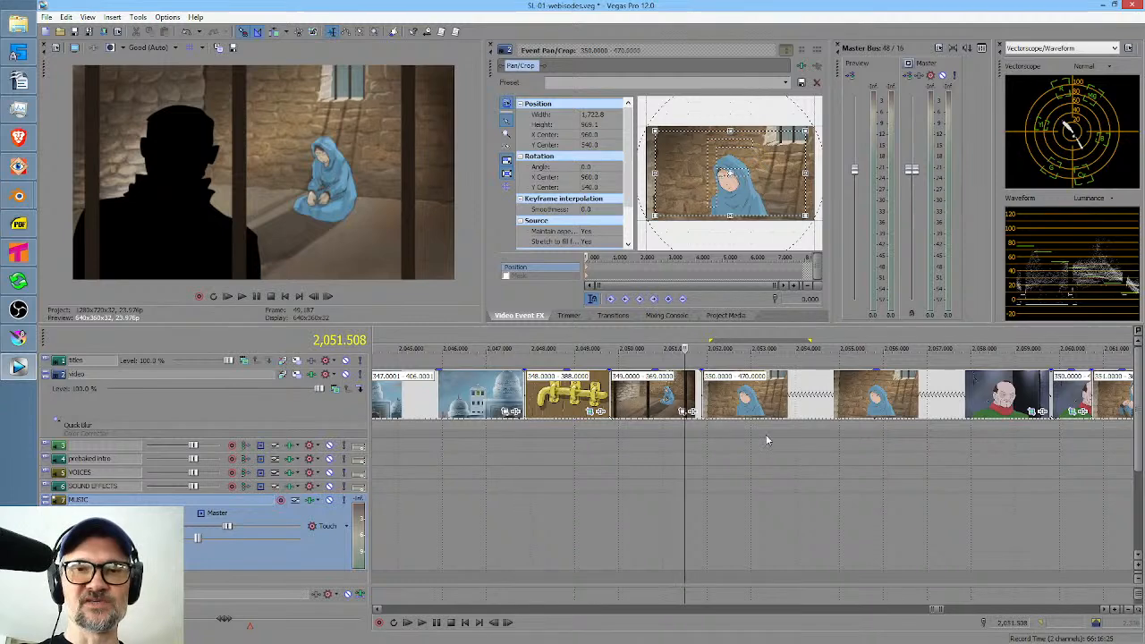
pyautogui.click(803, 391)
pyautogui.rightClick(803, 391)
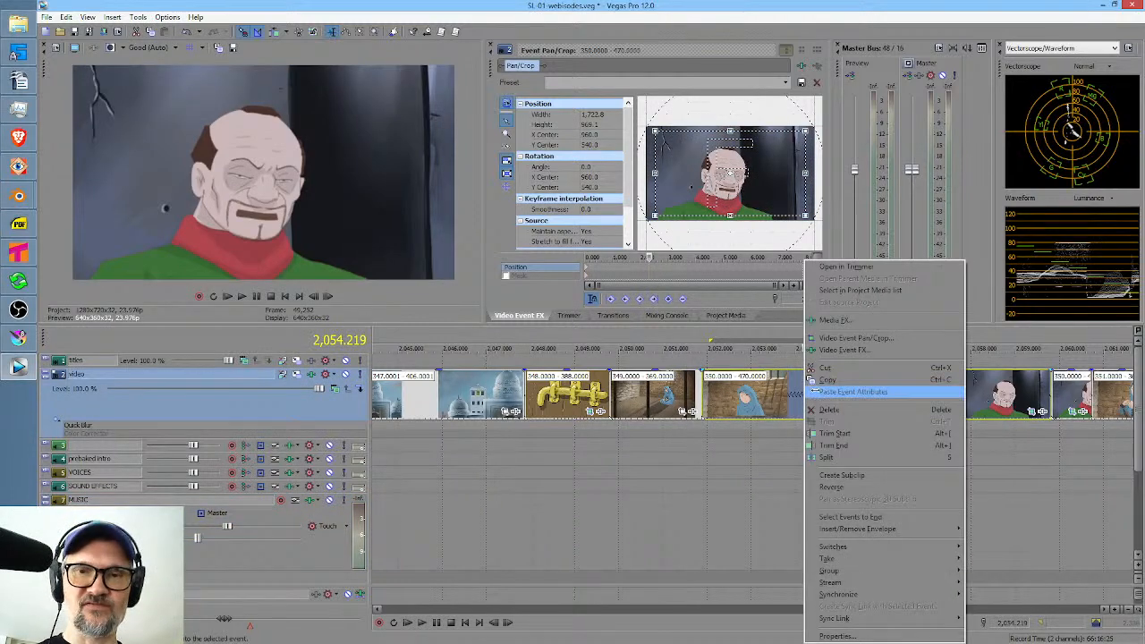
pyautogui.click(858, 636)
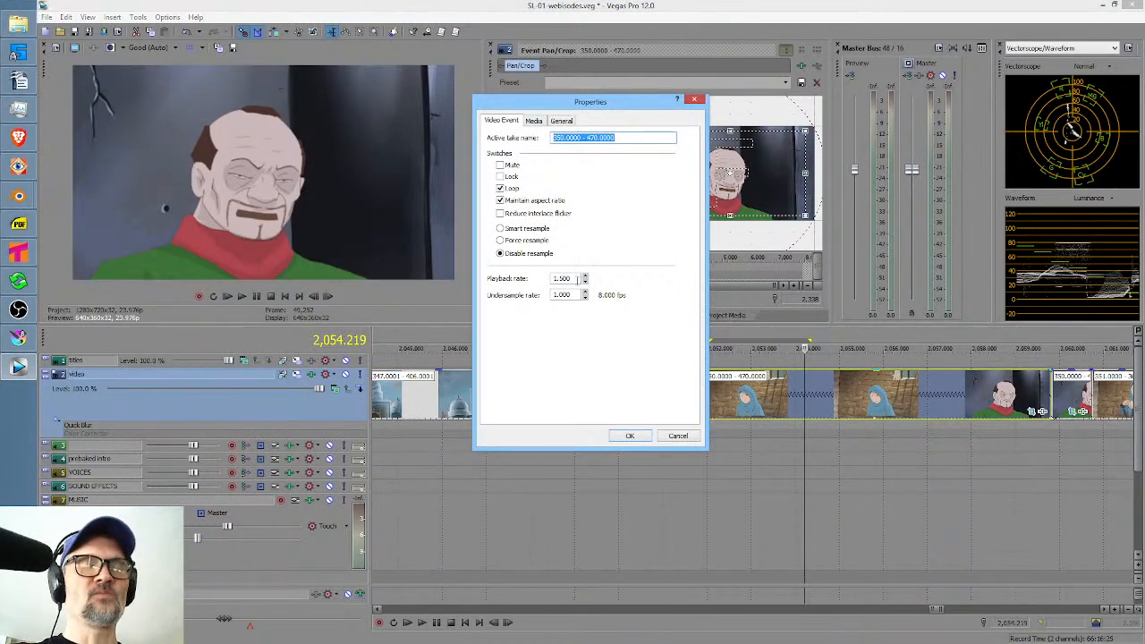
pyautogui.click(687, 437)
# Play the Vegas edit from 2,051.383 through the 350.0000 - 470.0000 event and stop it.
pyautogui.click(678, 498)
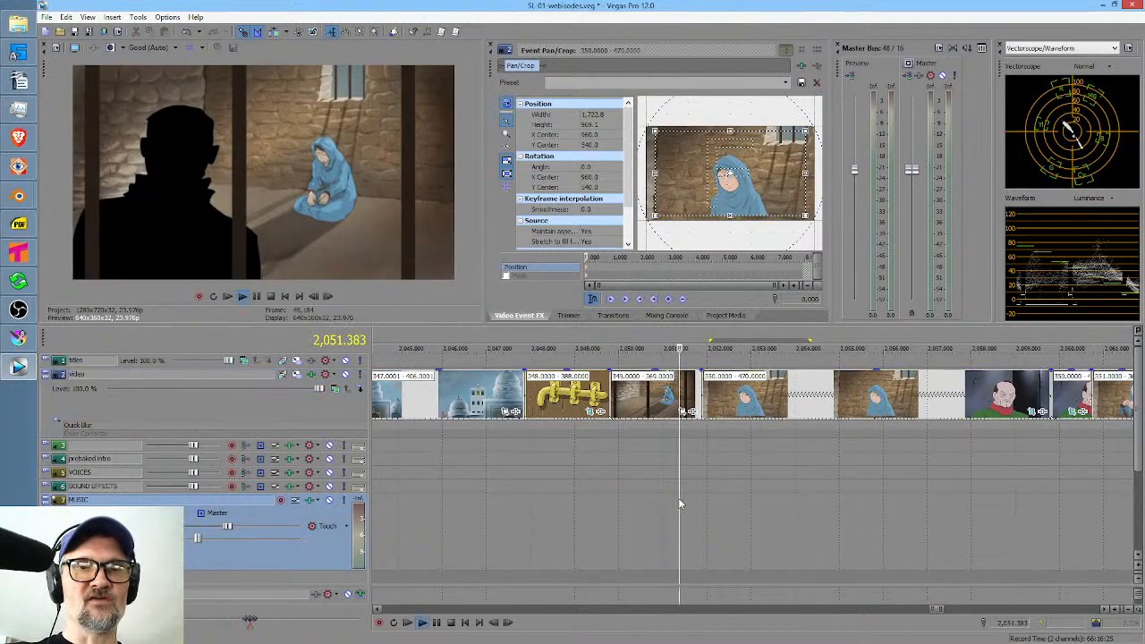
pyautogui.press('space')
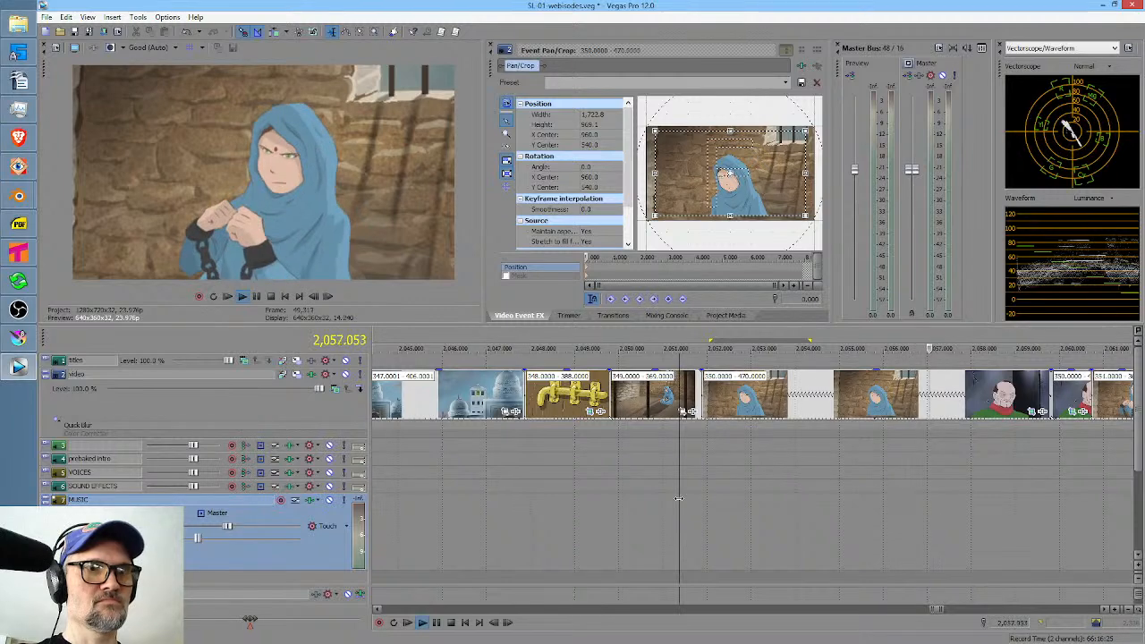
pyautogui.press('space')
# Inspect the source file path in the media properties of the 350.0000 - 470.0000 event.
pyautogui.click(789, 408)
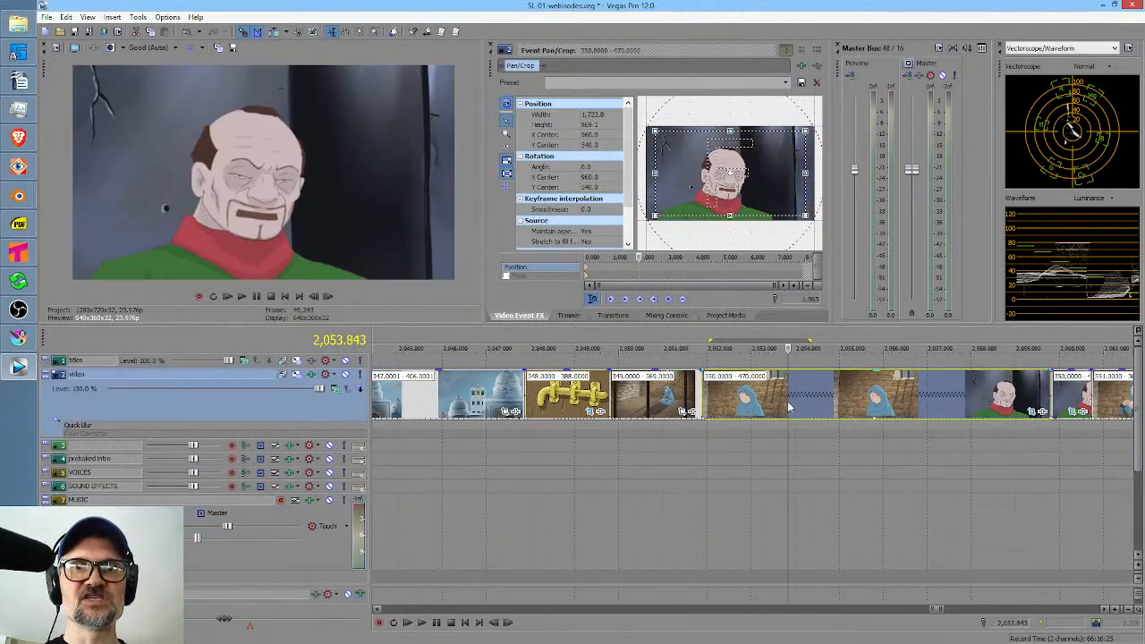
pyautogui.rightClick(791, 401)
pyautogui.click(819, 394)
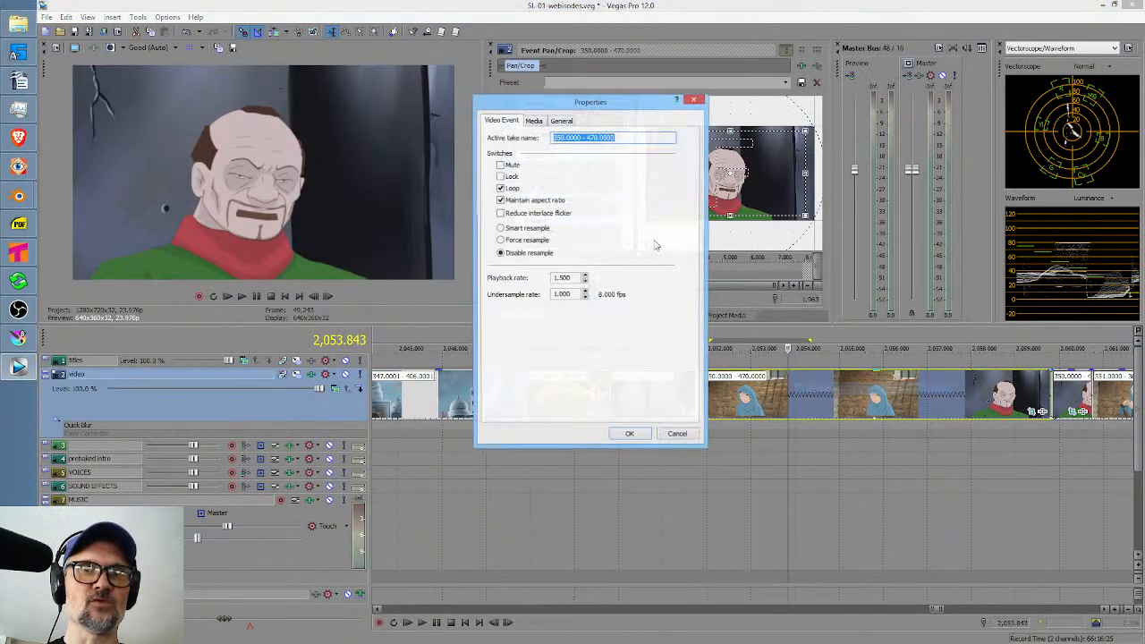
pyautogui.click(533, 121)
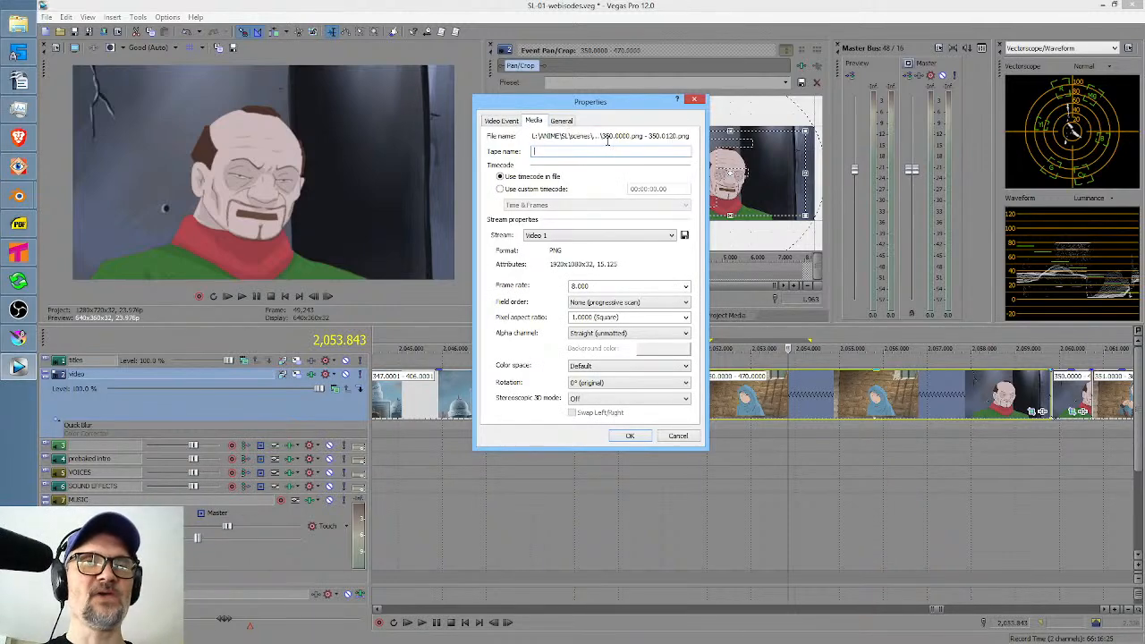
pyautogui.click(562, 135)
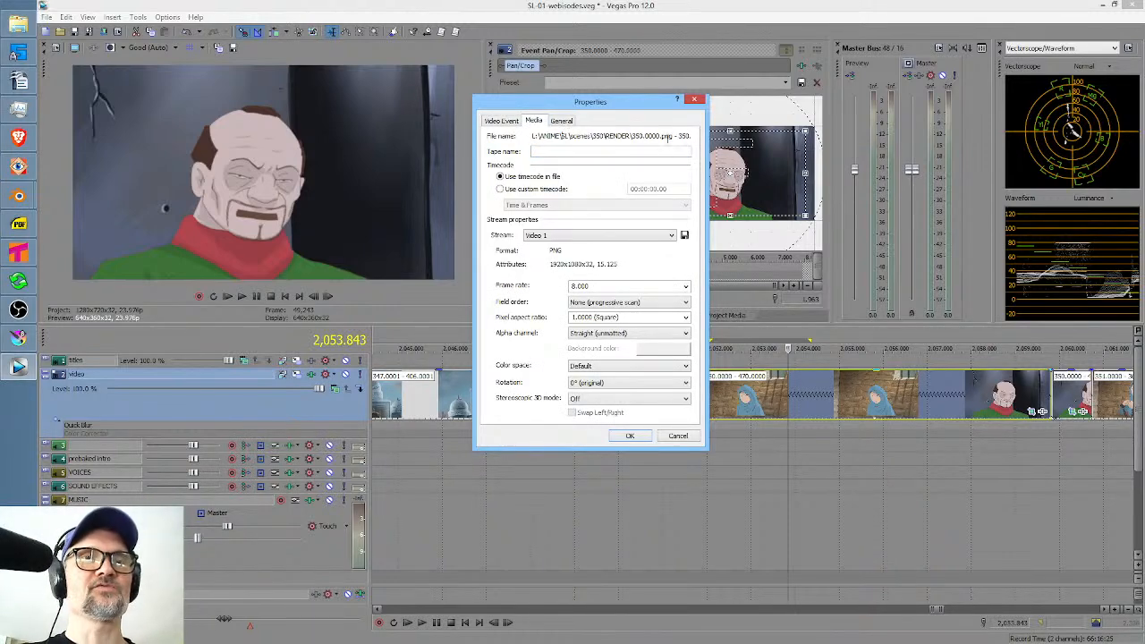
pyautogui.click(694, 99)
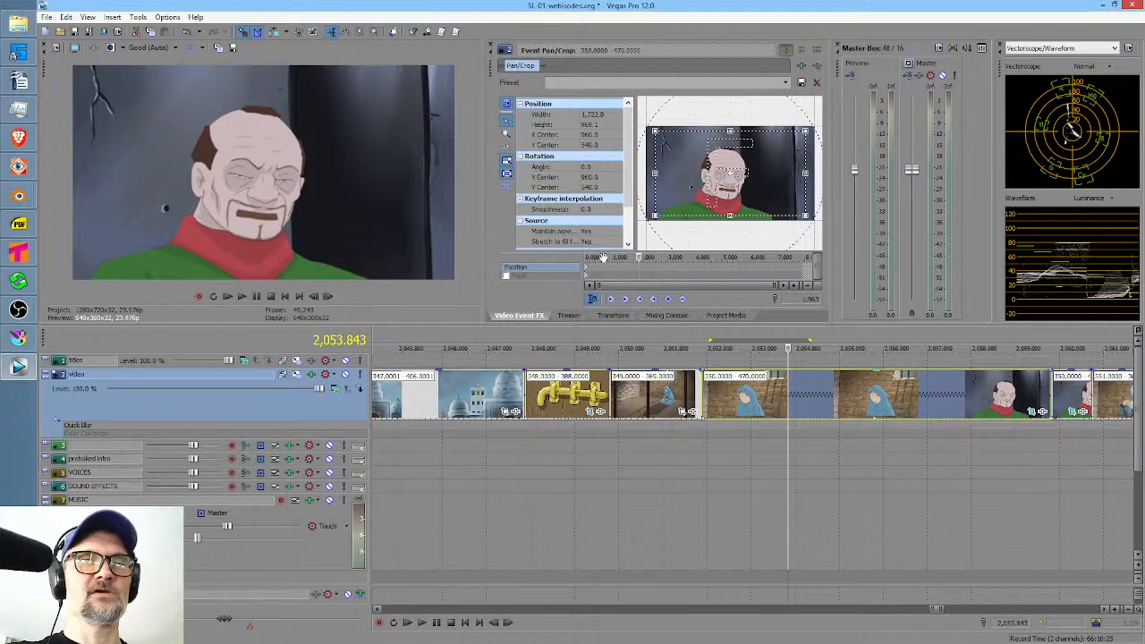
# Switch to Krita and render frames 0 to 120 as a PNG sequence with base name "350.", replacing the existing frames.
pyautogui.click(19, 338)
pyautogui.press('F12')
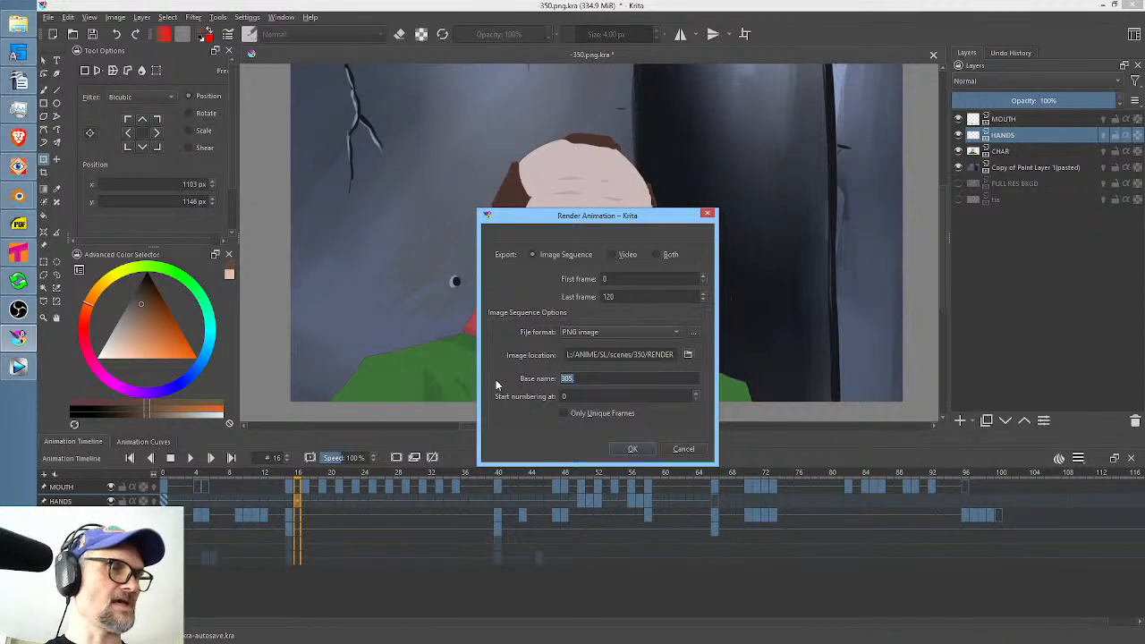
pyautogui.write('350')
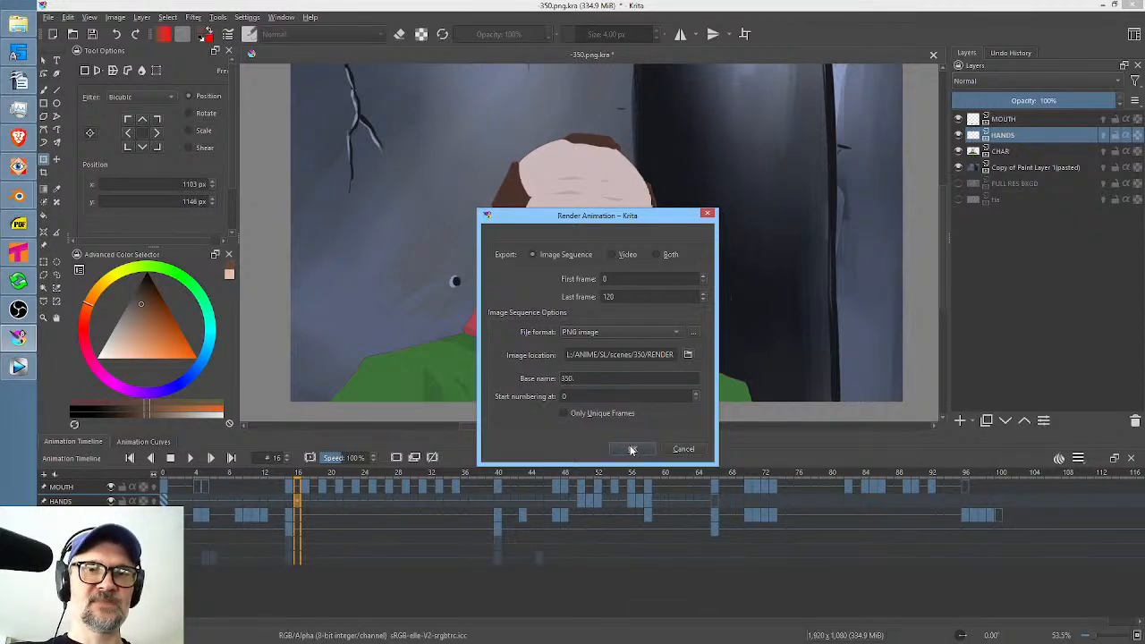
pyautogui.click(632, 450)
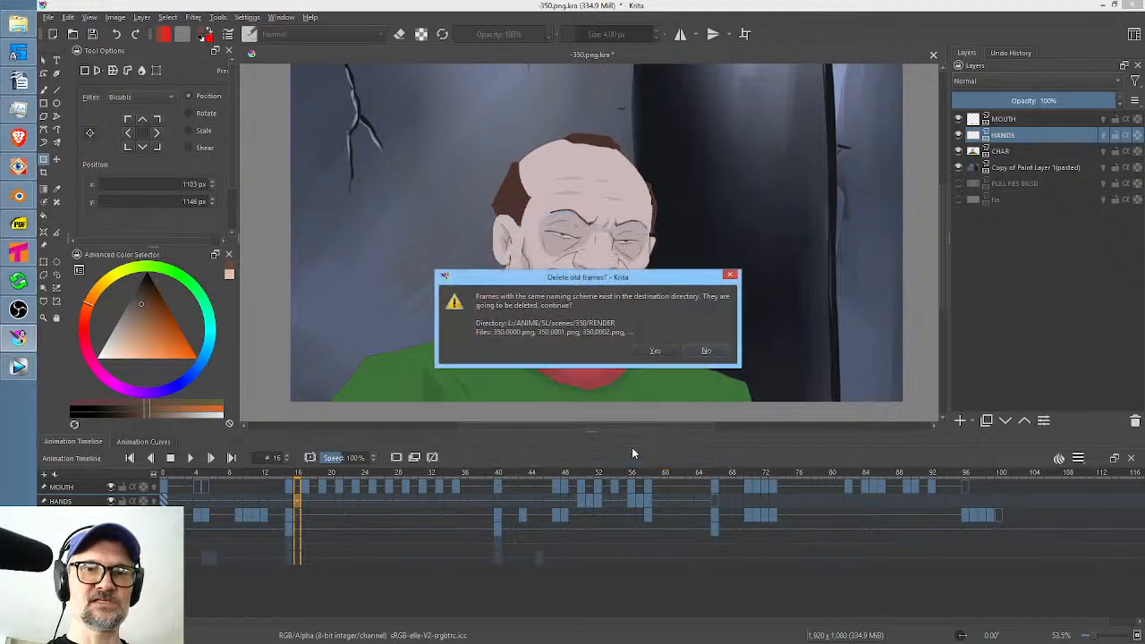
pyautogui.click(654, 351)
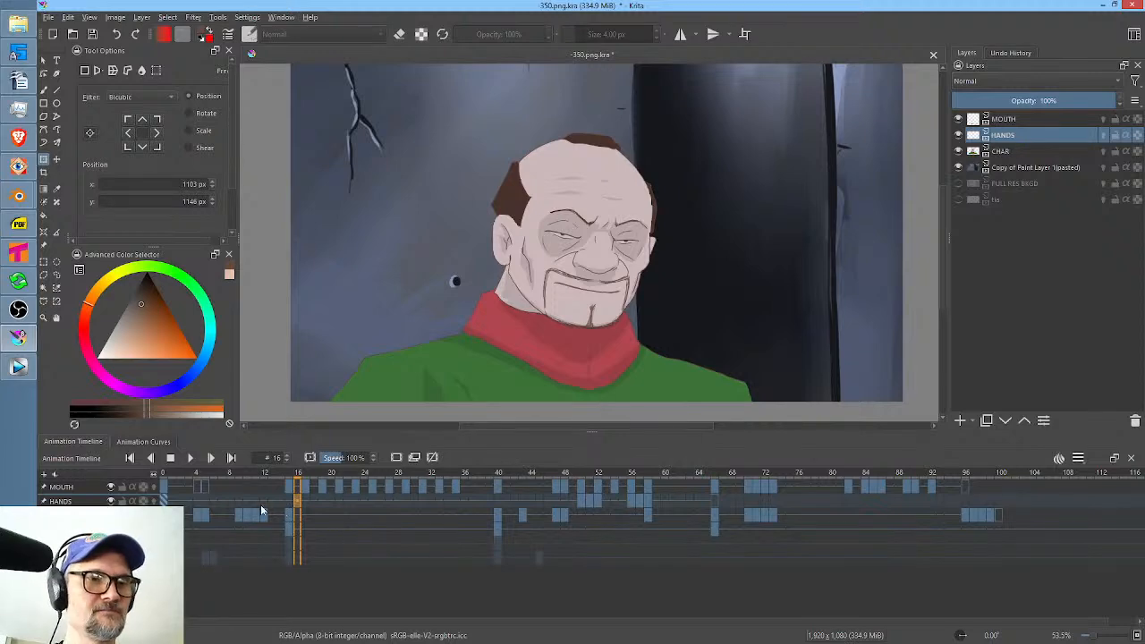
# Switch to Vegas Pro and play the edit from 2,050.715 into the 350.0000 - 470.0000 event.
pyautogui.click(17, 367)
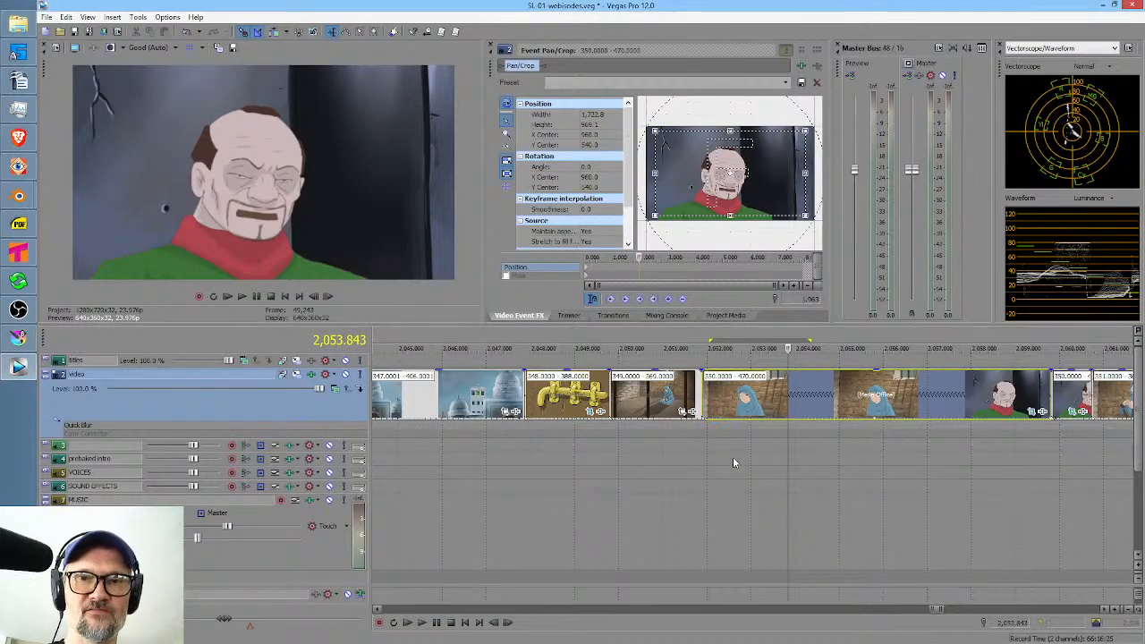
pyautogui.click(697, 507)
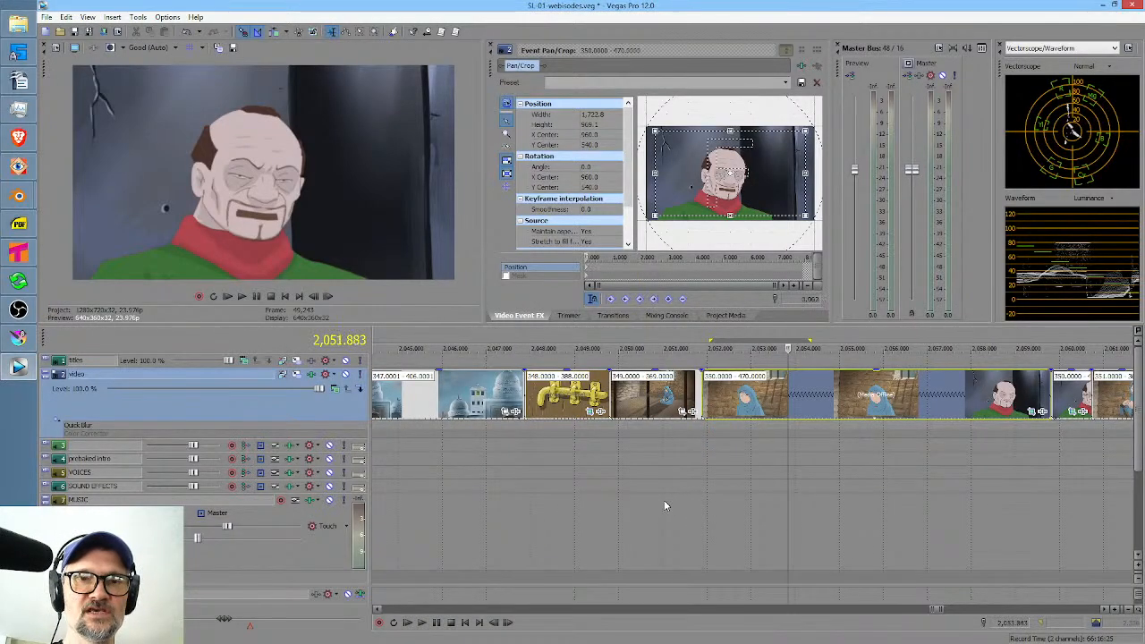
pyautogui.click(650, 502)
pyautogui.press('space')
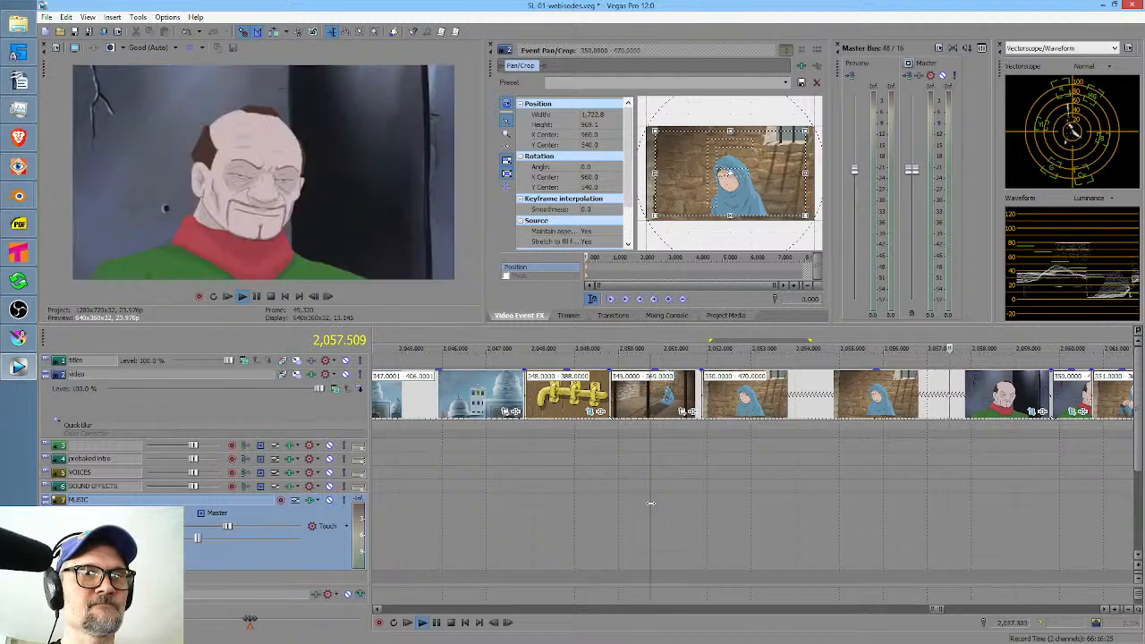
pyautogui.press('space')
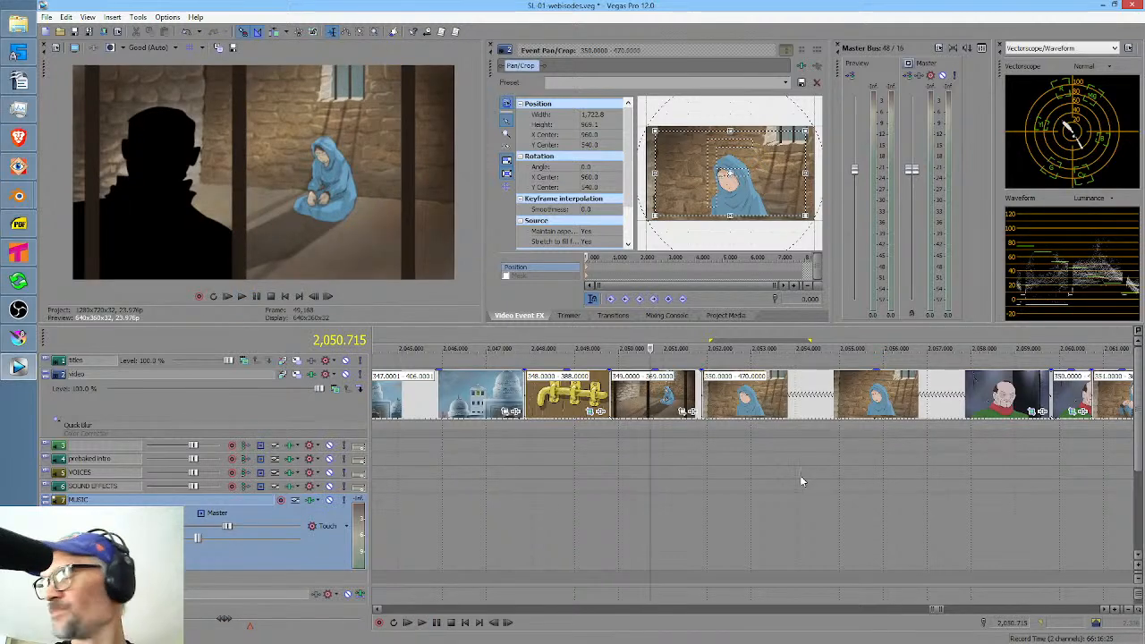
# Extend the end of the 350.0000 - 470.0000 event by about 1.1 seconds and ripple the following events.
pyautogui.hscroll(5, 804, 466)
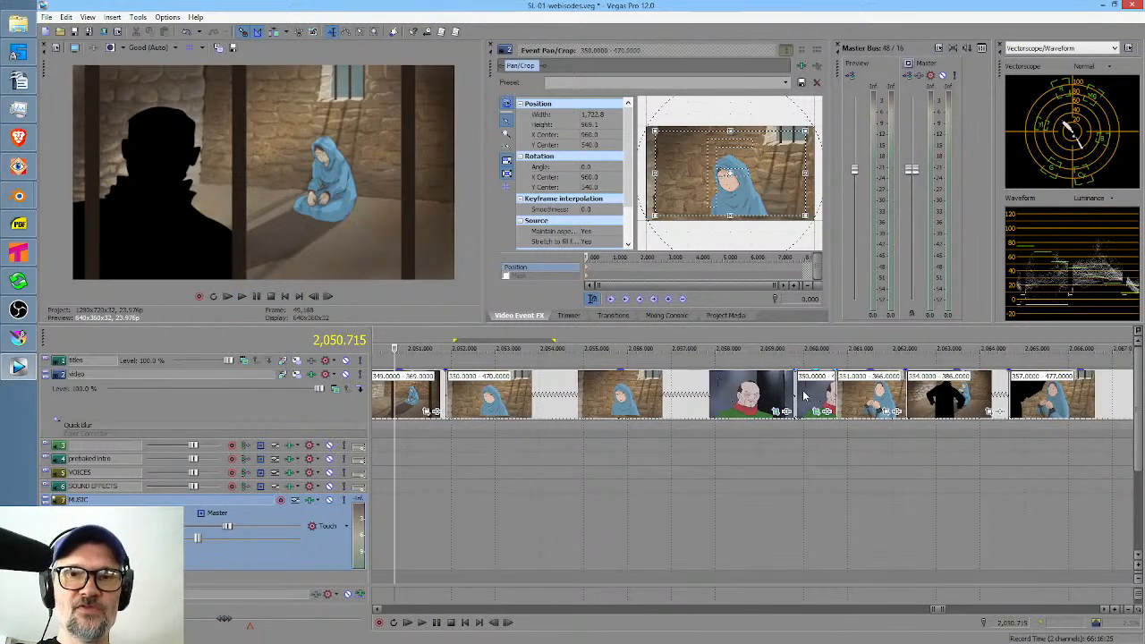
pyautogui.click(761, 388)
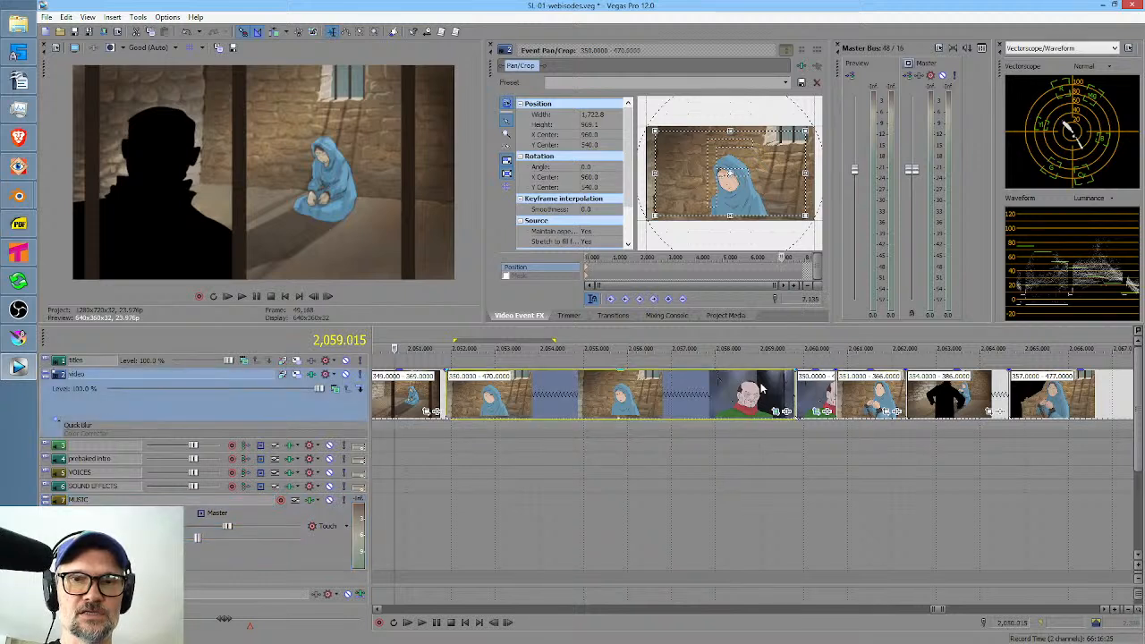
pyautogui.moveTo(793, 395); pyautogui.dragTo(842, 396)
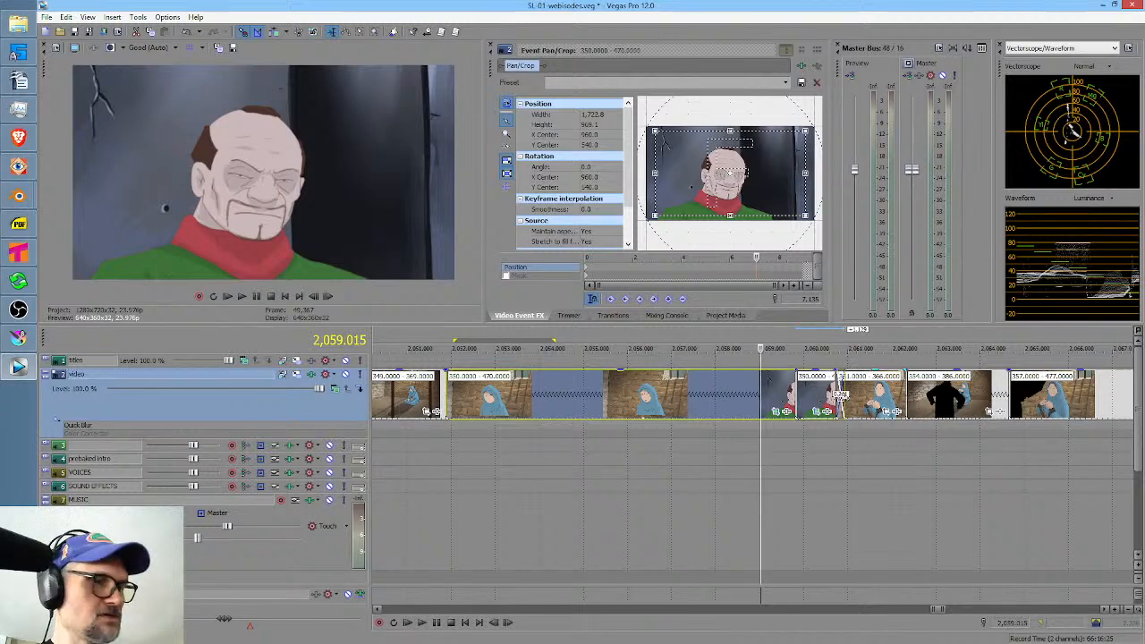
pyautogui.press('f')
# Check the extended event's playback rate in its properties and play the edit from just before its start.
pyautogui.rightClick(716, 398)
pyautogui.click(760, 385)
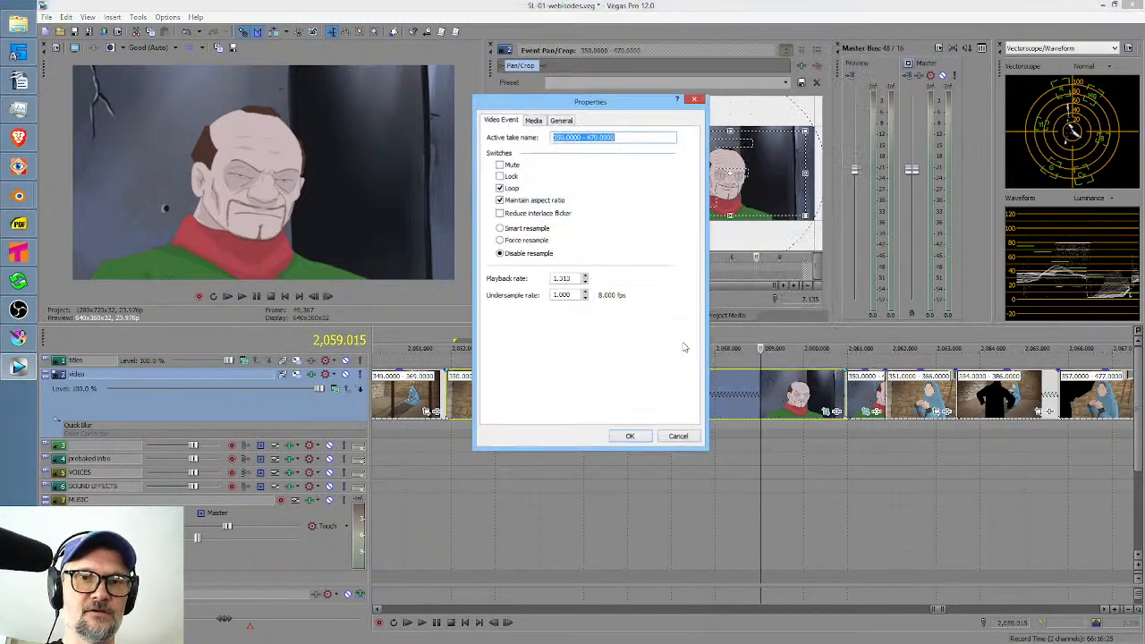
pyautogui.press('Return')
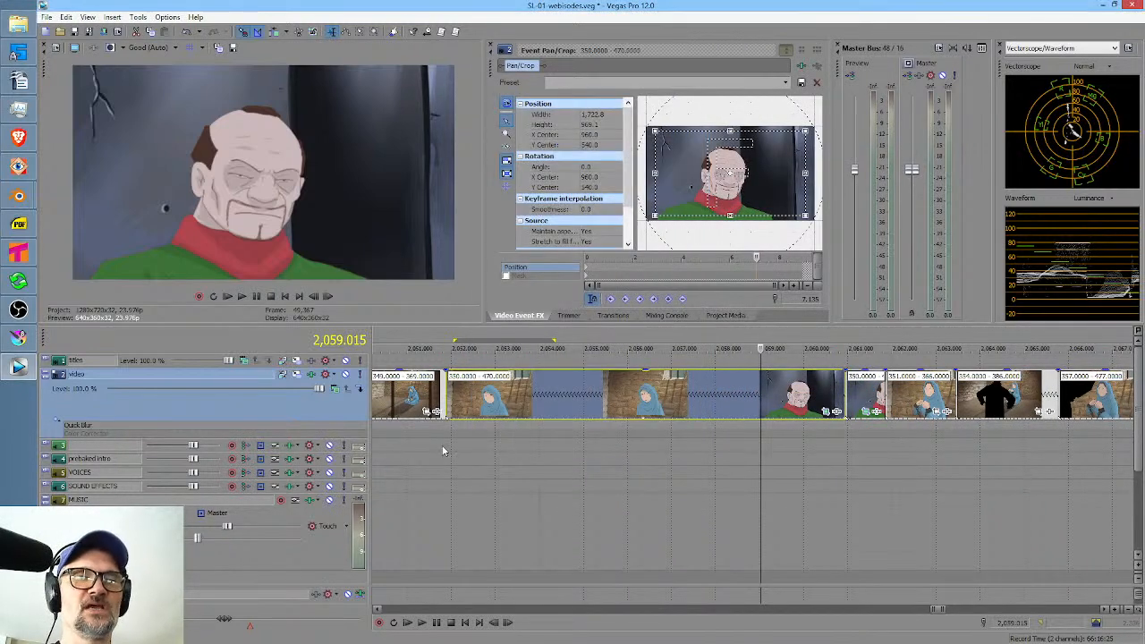
pyautogui.click(431, 448)
pyautogui.press('space')
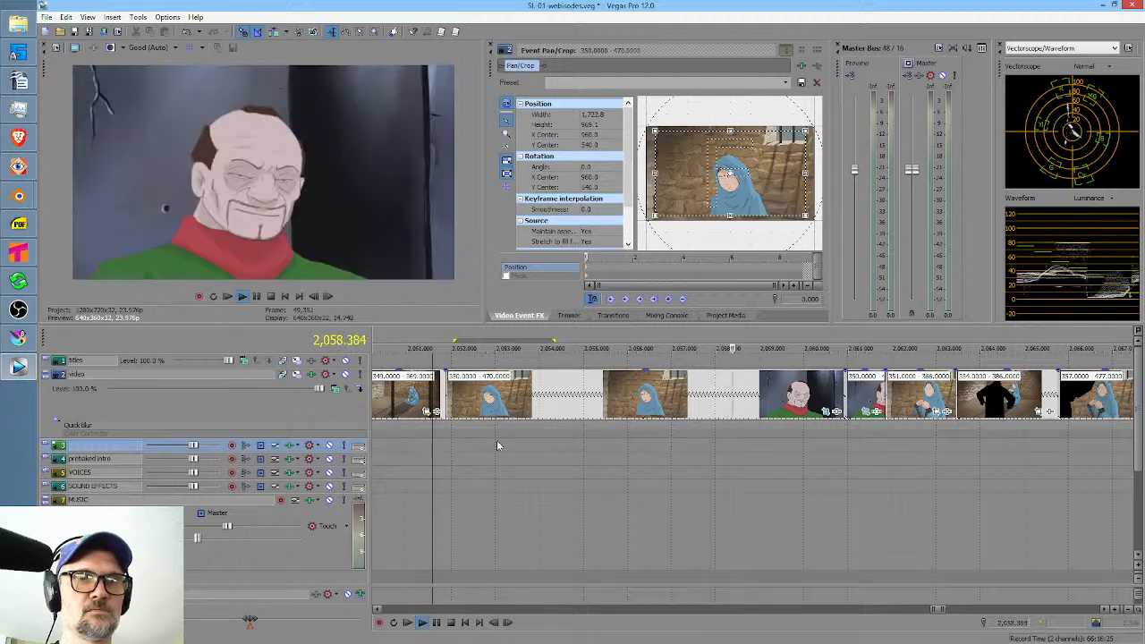
pyautogui.press('space')
# Set the playback rate of the long 350.0000 - 470.0000 event to 1.
pyautogui.click(822, 397)
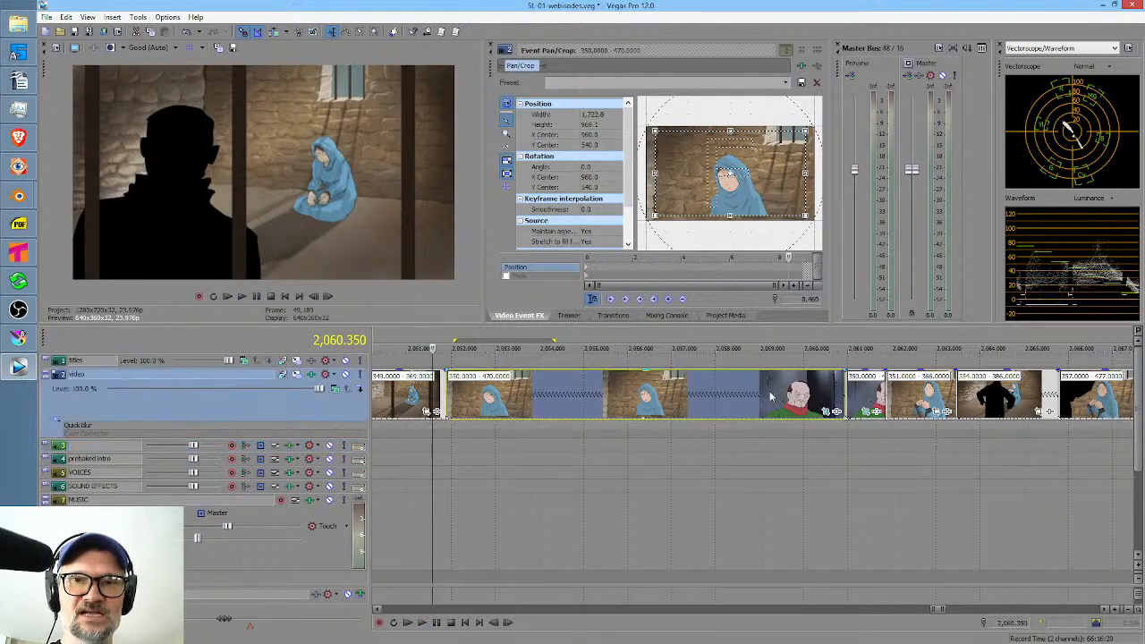
pyautogui.rightClick(821, 398)
pyautogui.click(805, 362)
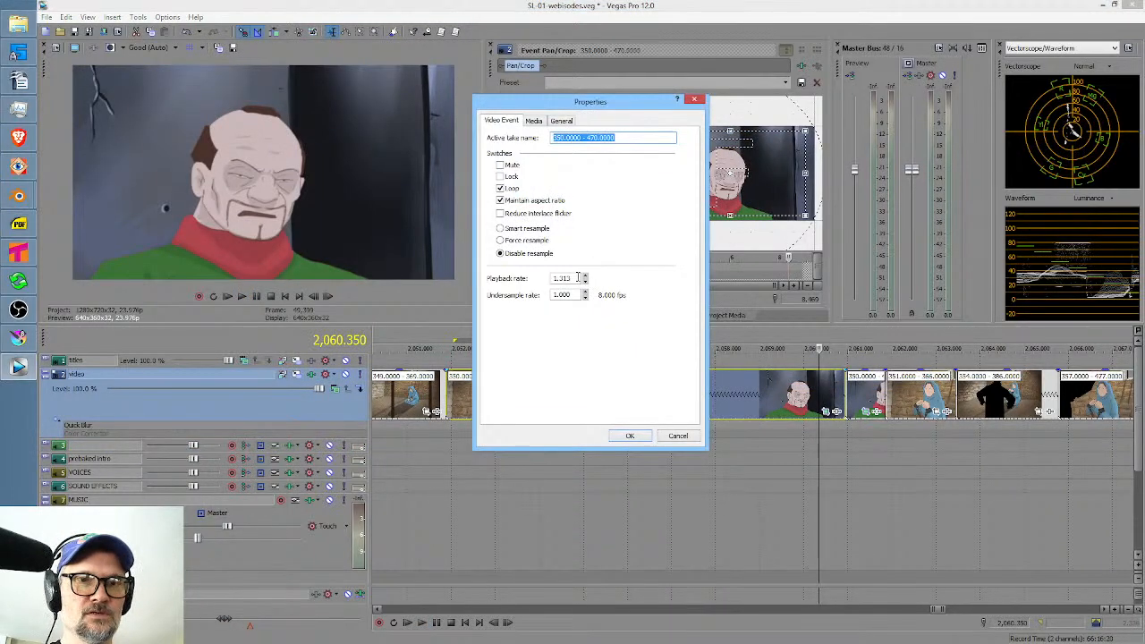
pyautogui.doubleClick(577, 278)
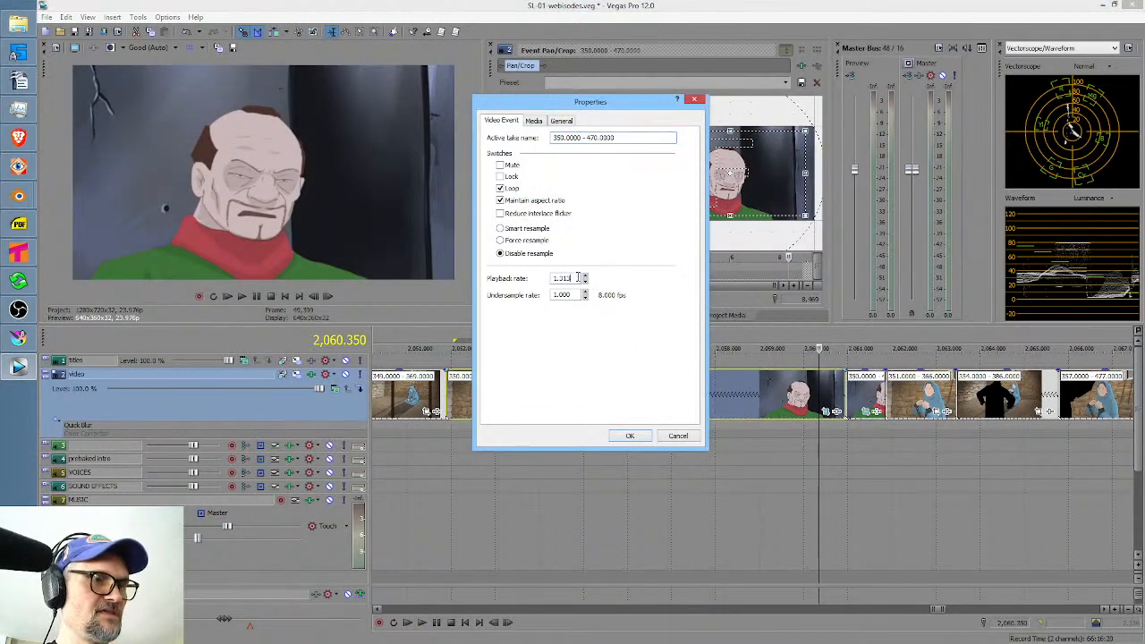
pyautogui.click(637, 438)
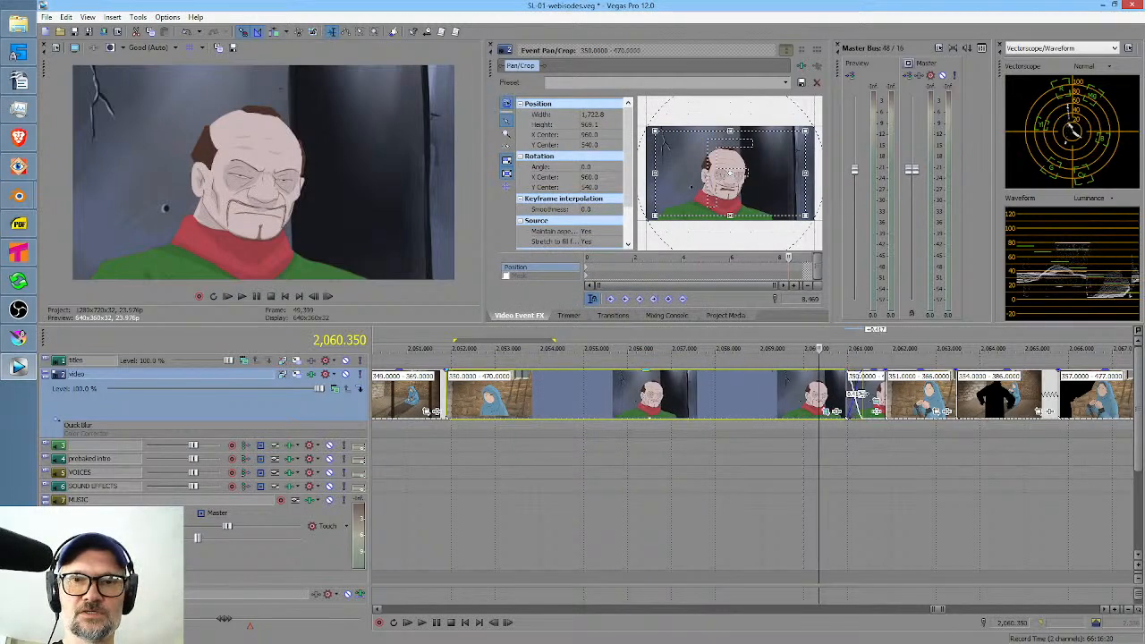
# Lengthen the slowed event with the following events rippled, and delete the short 350.0000 event directly after it.
pyautogui.moveTo(857, 393); pyautogui.dragTo(923, 391)
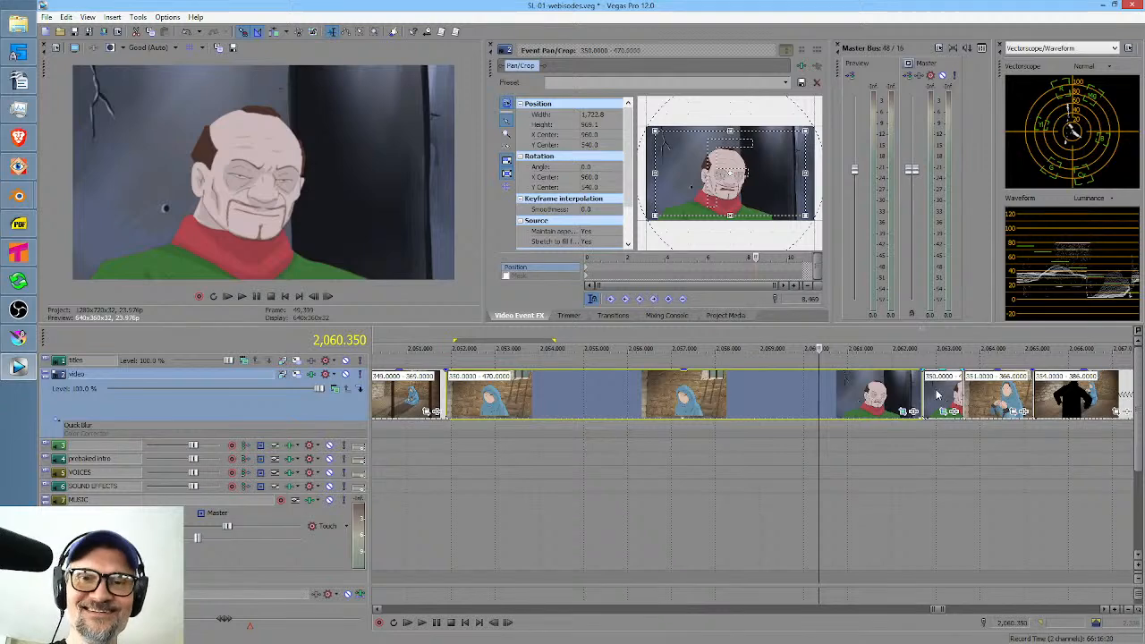
pyautogui.click(936, 392)
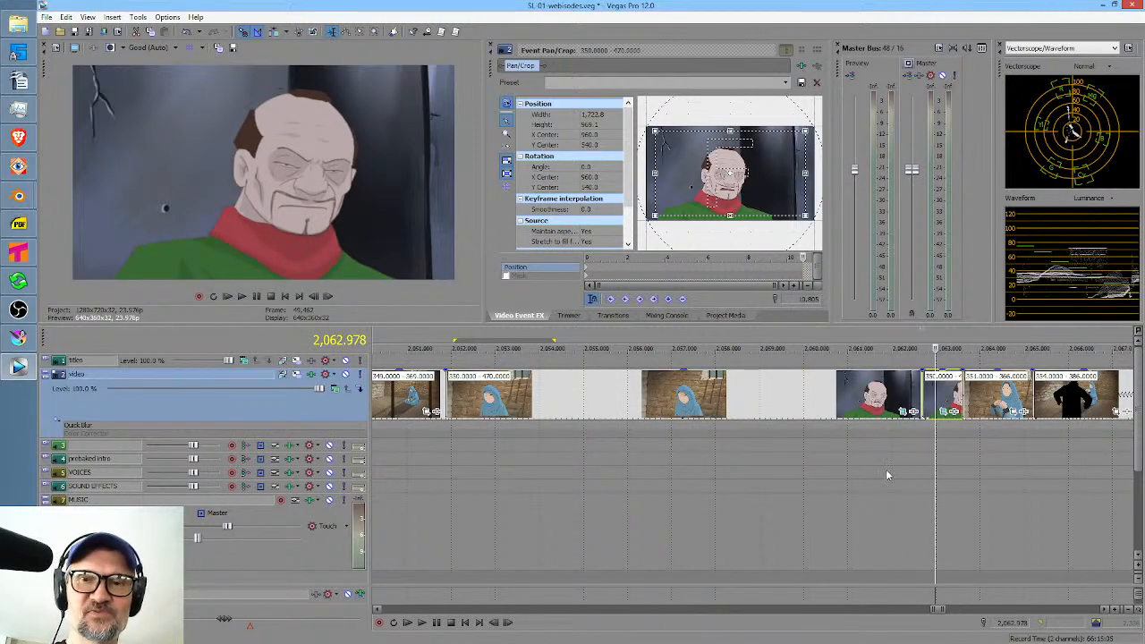
pyautogui.press('Delete')
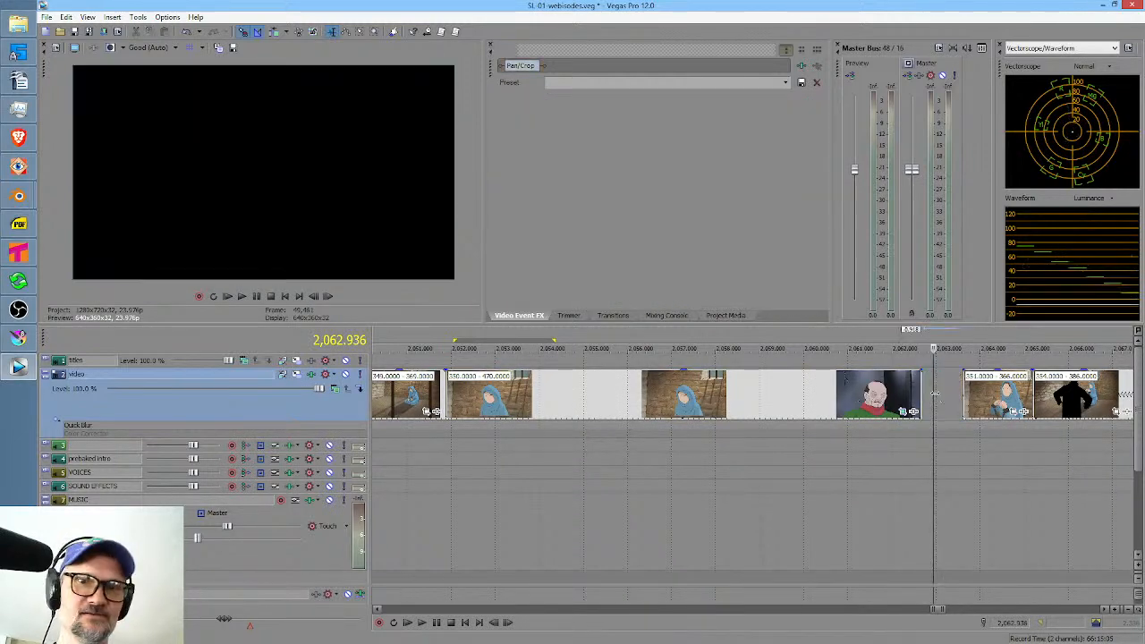
# Extend the 350.0000 - 470.0000 event further, butt the 351.0000 - 366.0000 event against its end, and ripple the rest.
pyautogui.click(922, 396)
pyautogui.moveTo(923, 398); pyautogui.dragTo(1084, 395)
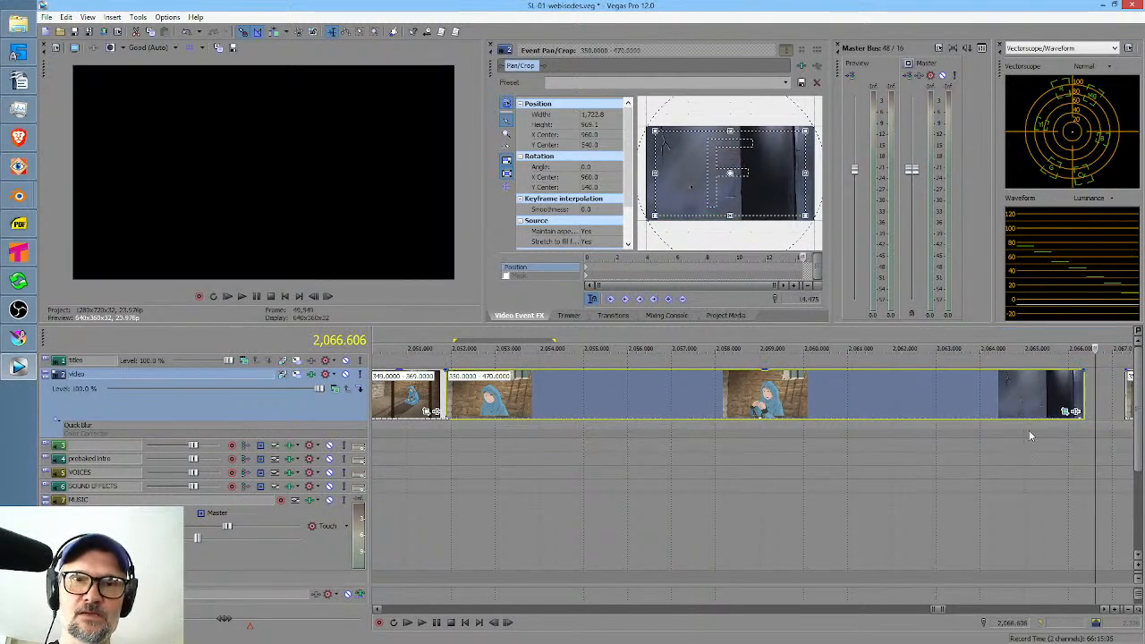
pyautogui.hscroll(5, 1028, 429)
pyautogui.moveTo(807, 394); pyautogui.dragTo(776, 396)
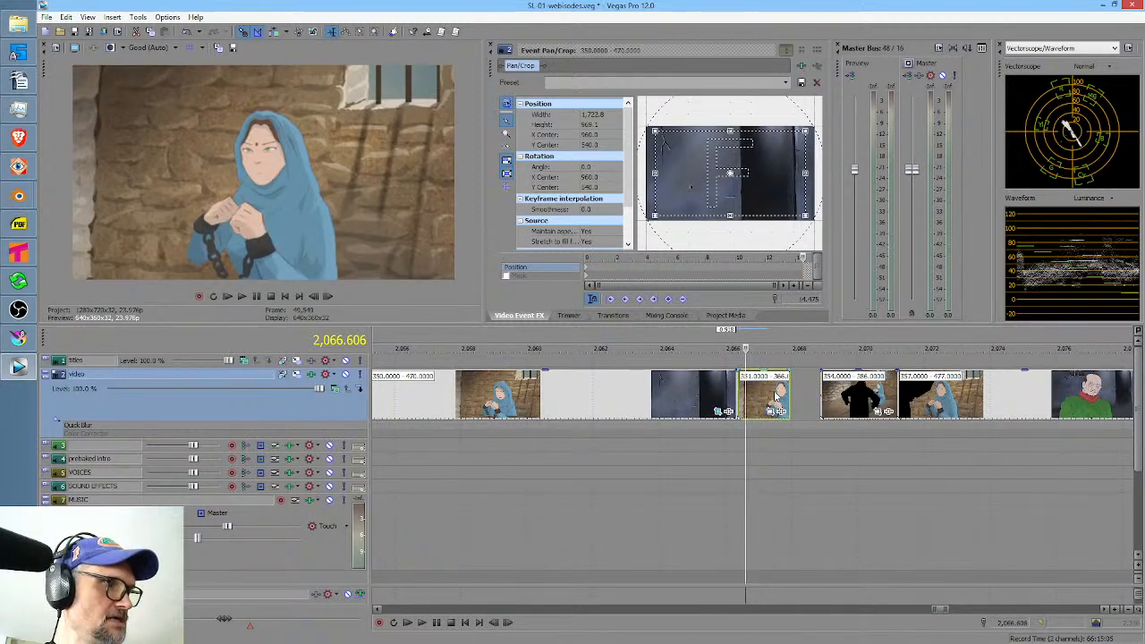
pyautogui.press('f')
# Play the revised edit from 2,059.182, and replay it from 2,052.300 near the start of the 350.0000 - 470.0000 event.
pyautogui.click(500, 444)
pyautogui.press('space')
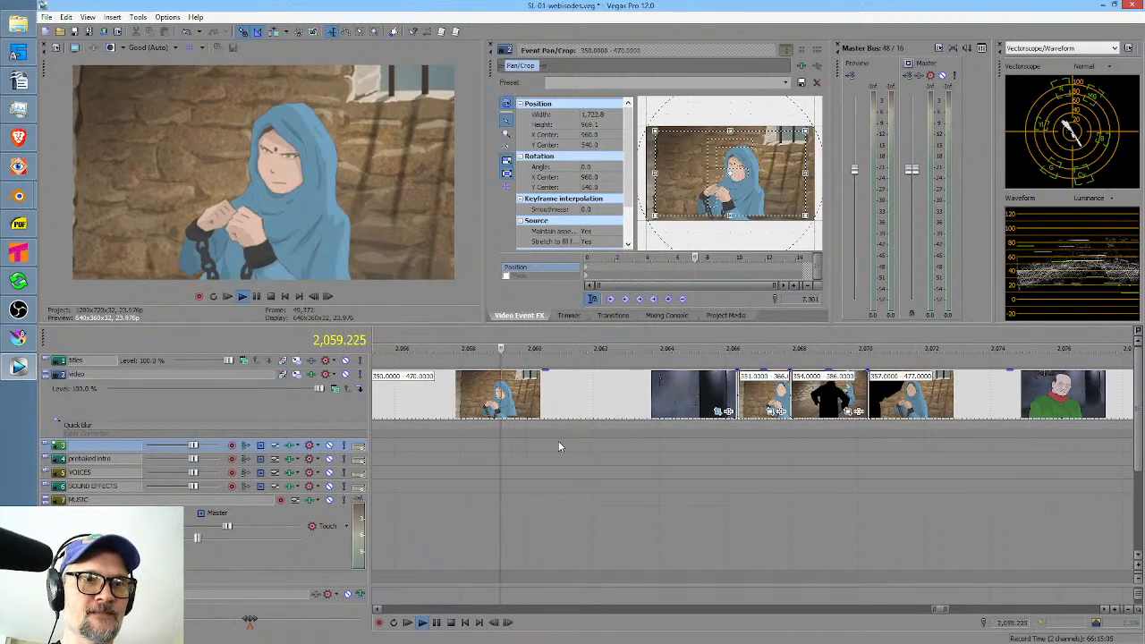
pyautogui.scroll(-3, 584, 434)
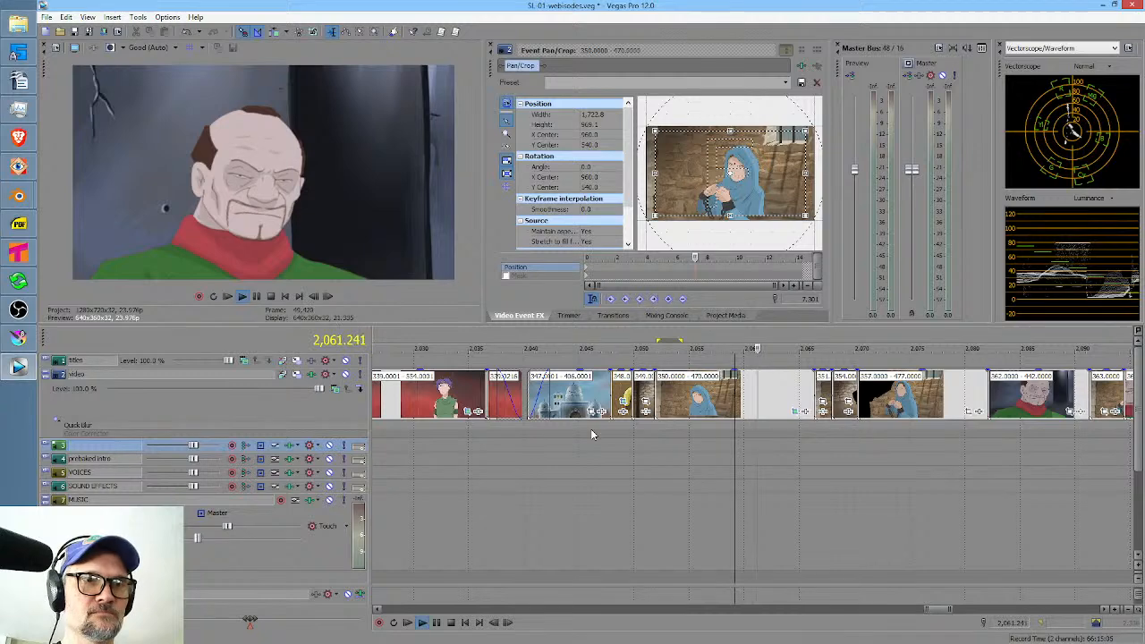
pyautogui.press('space')
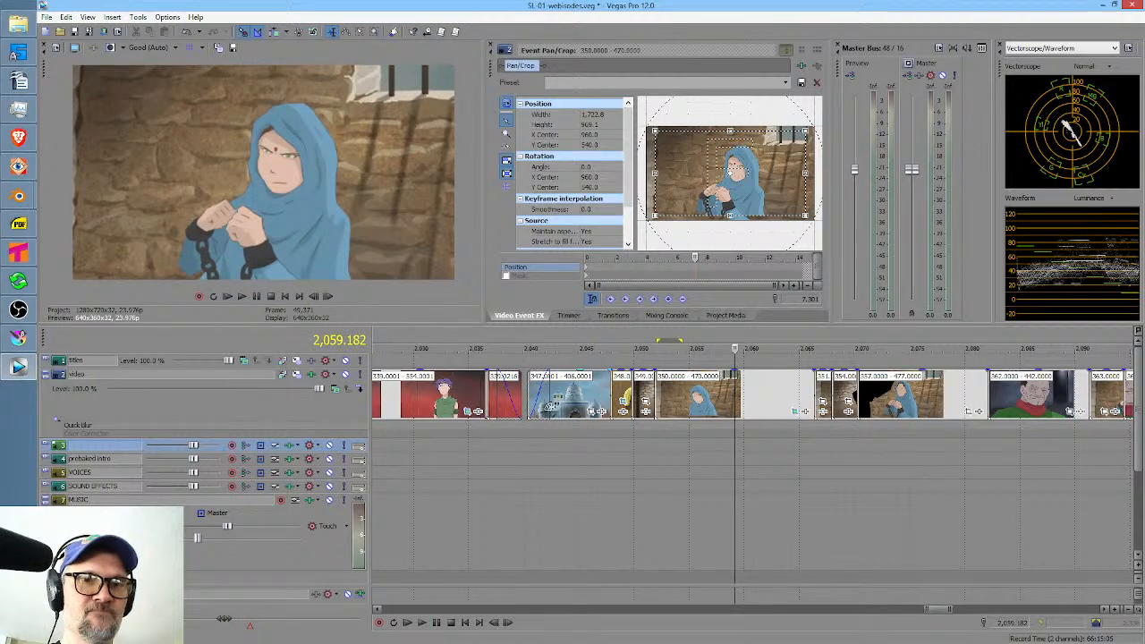
pyautogui.click(658, 437)
pyautogui.press('space')
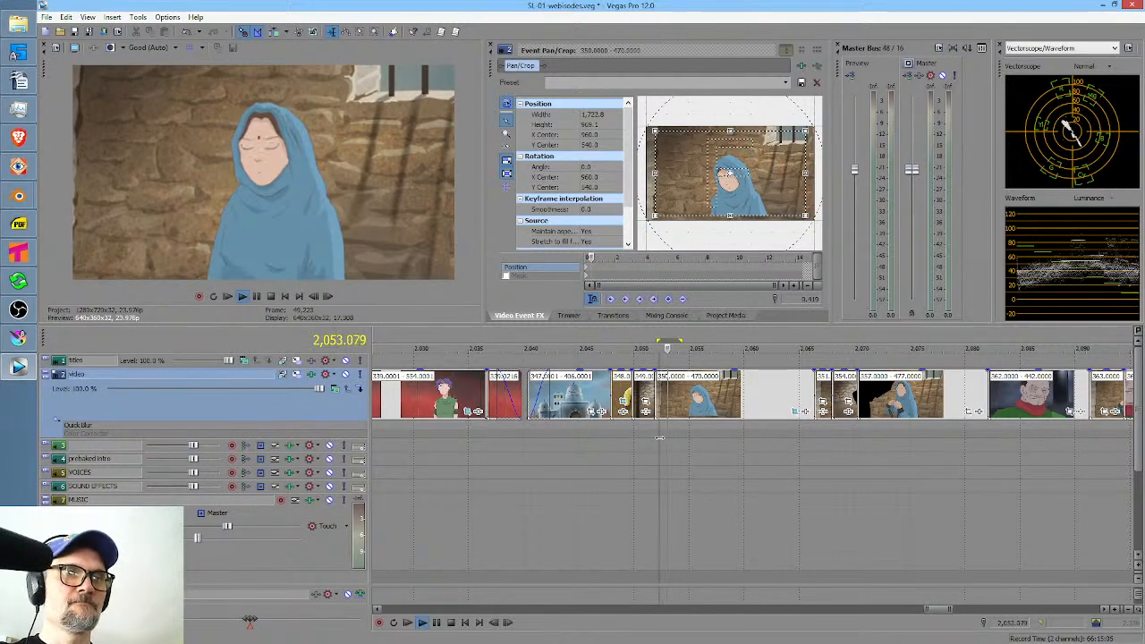
pyautogui.press('space')
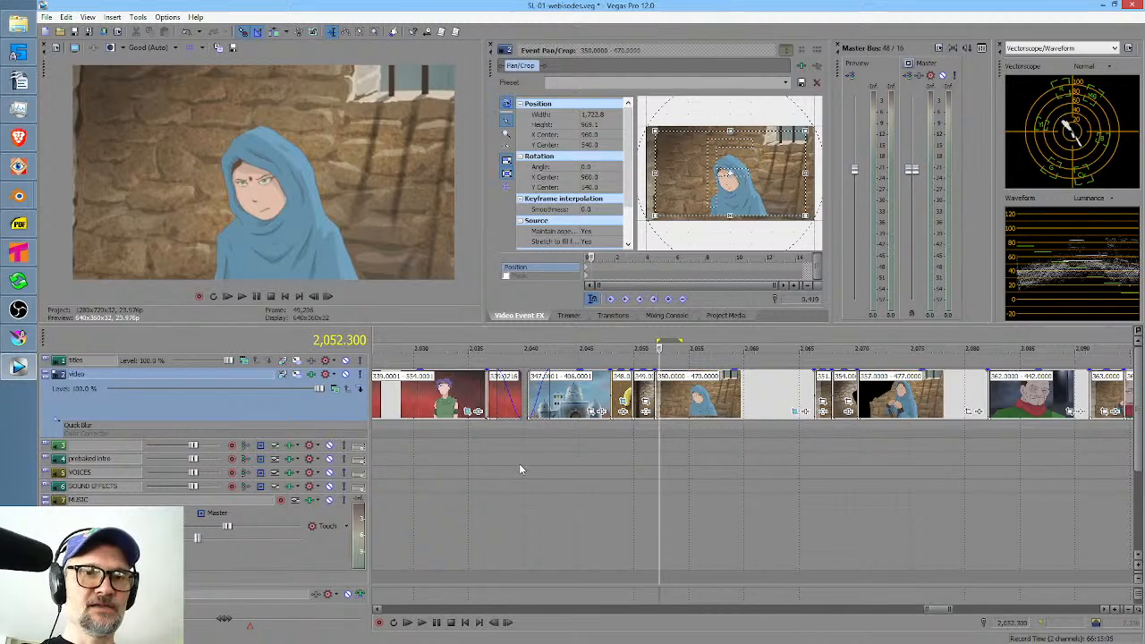
# Select the time range from 2,040.372 to 2,185.350, enable loop playback, and start playing it.
pyautogui.moveTo(529, 463); pyautogui.dragTo(958, 474)
pyautogui.scroll(-5, 952, 481)
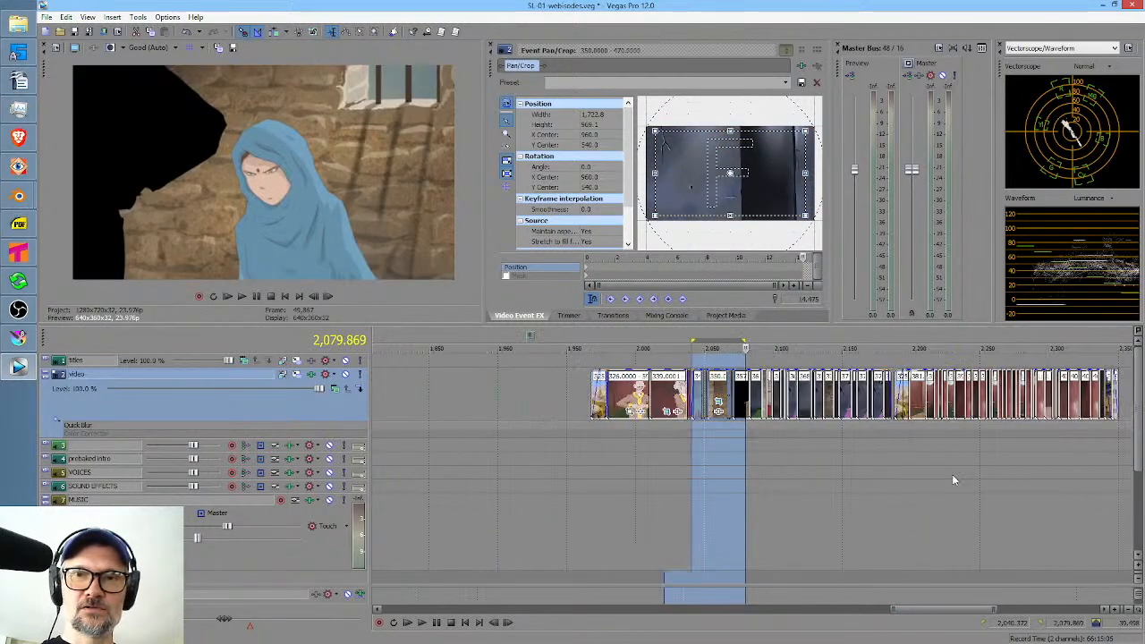
pyautogui.moveTo(744, 463); pyautogui.dragTo(886, 450)
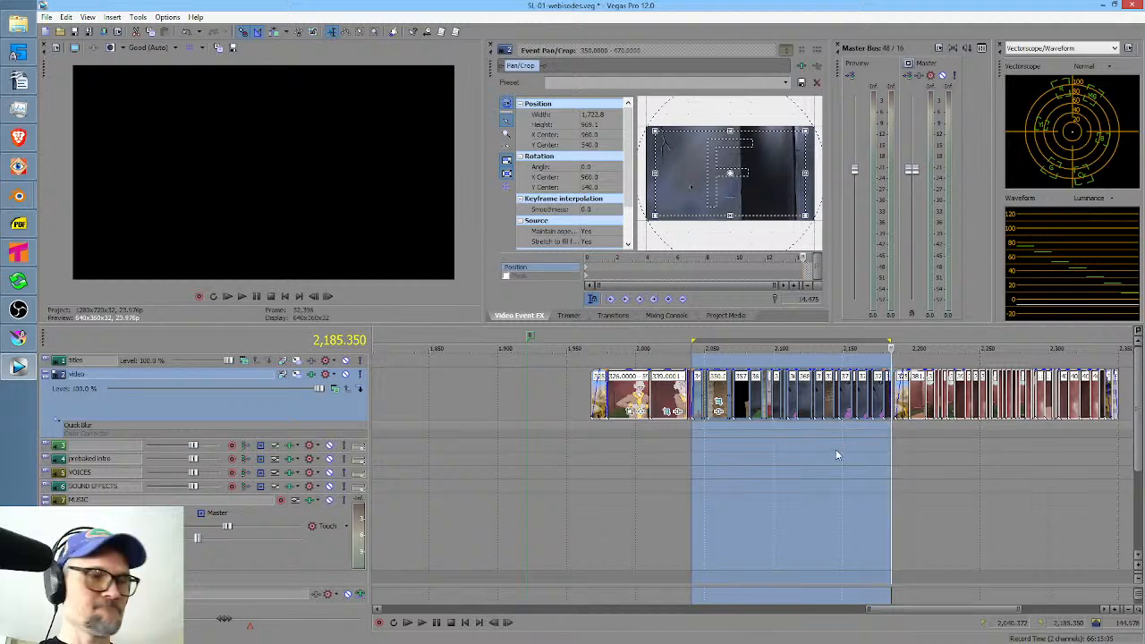
pyautogui.press('q')
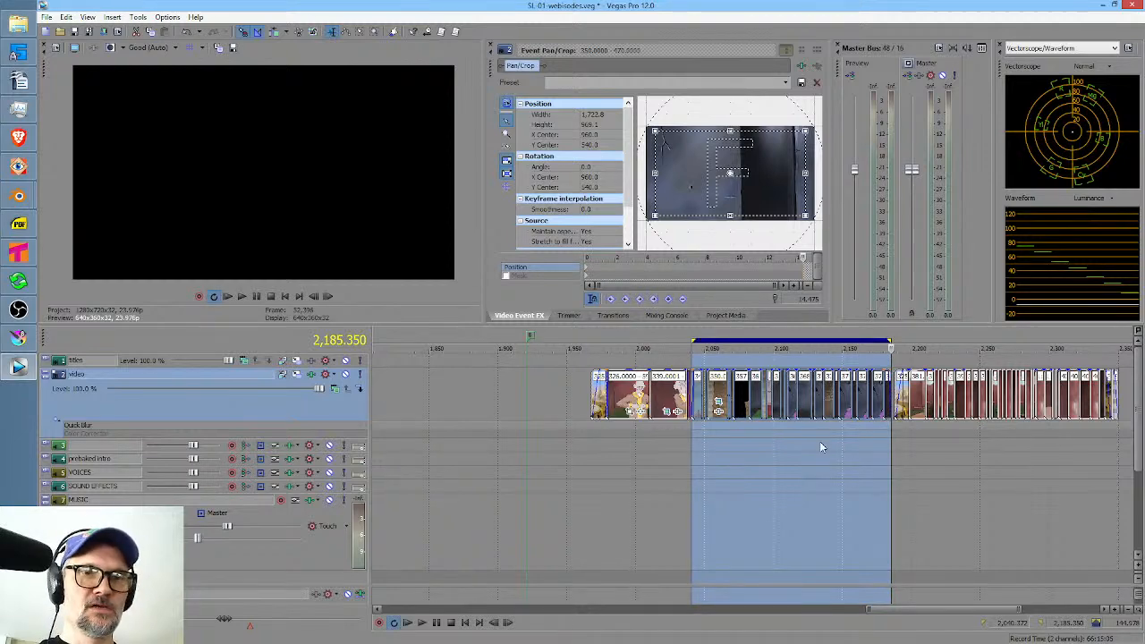
pyautogui.press('space')
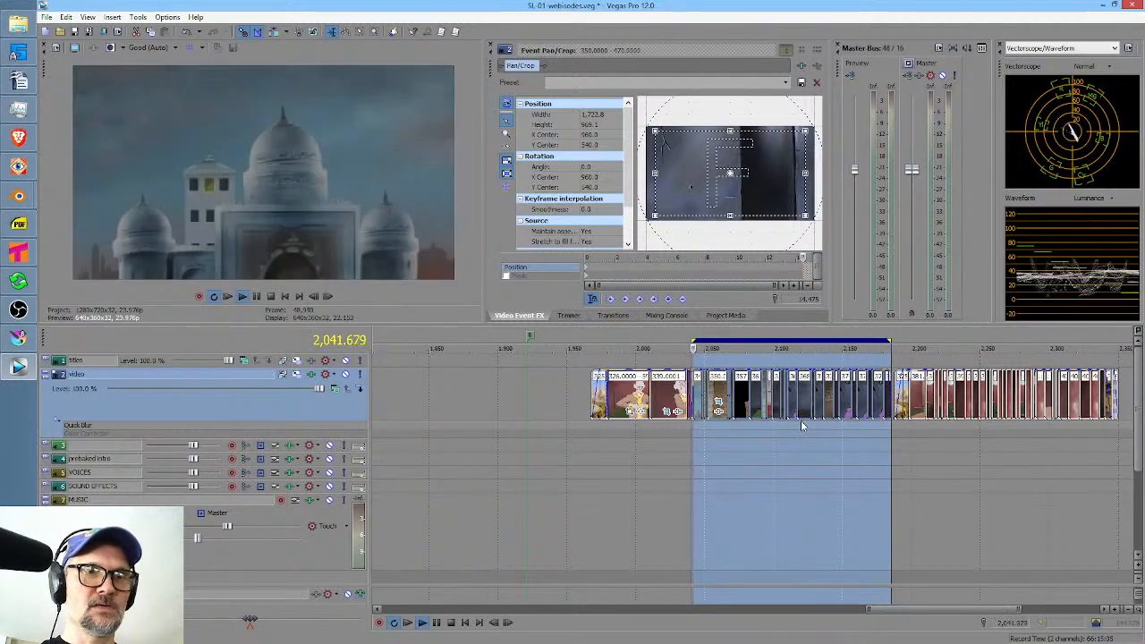
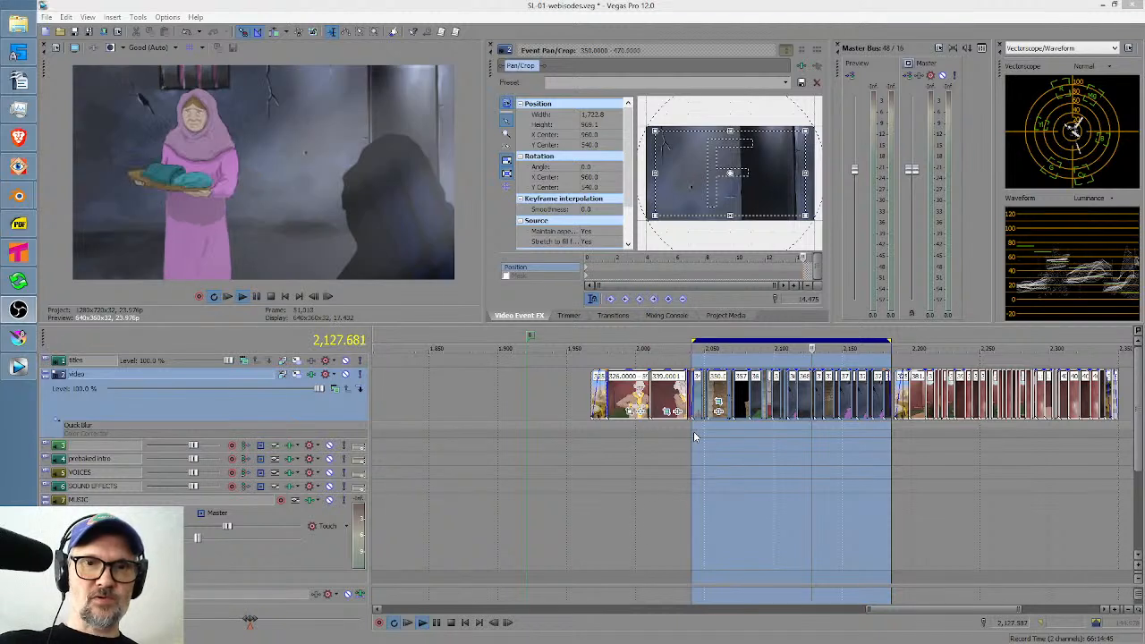
# Switch to the storyboard-keys scene in Tahoma2D and select the bender column's drawing 32 at frame 332.
pyautogui.click(693, 432)
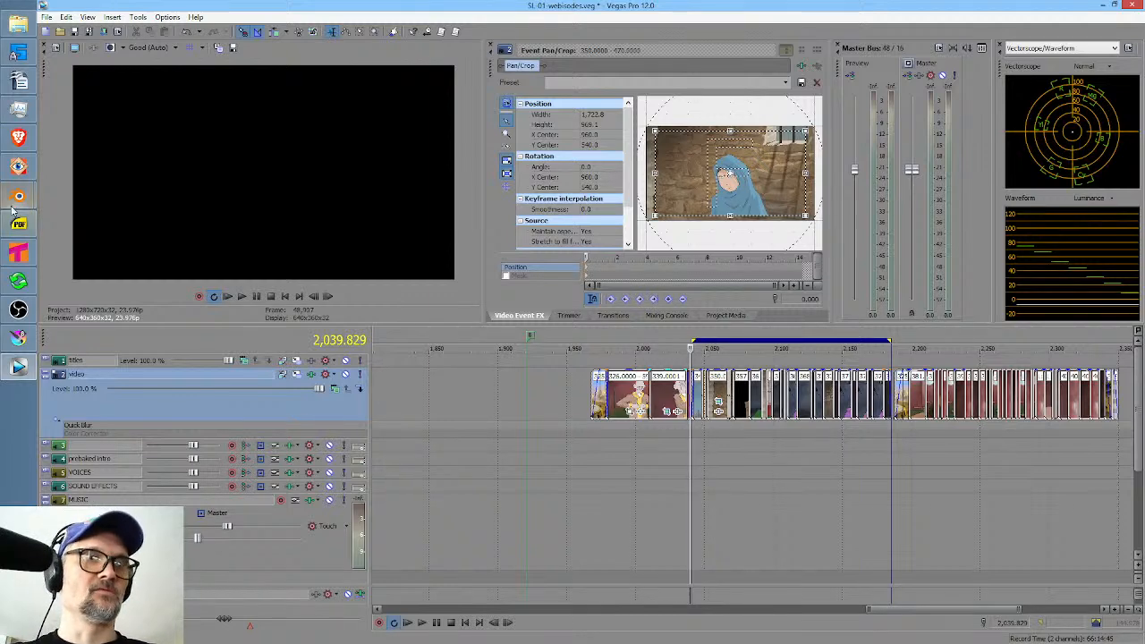
pyautogui.click(28, 255)
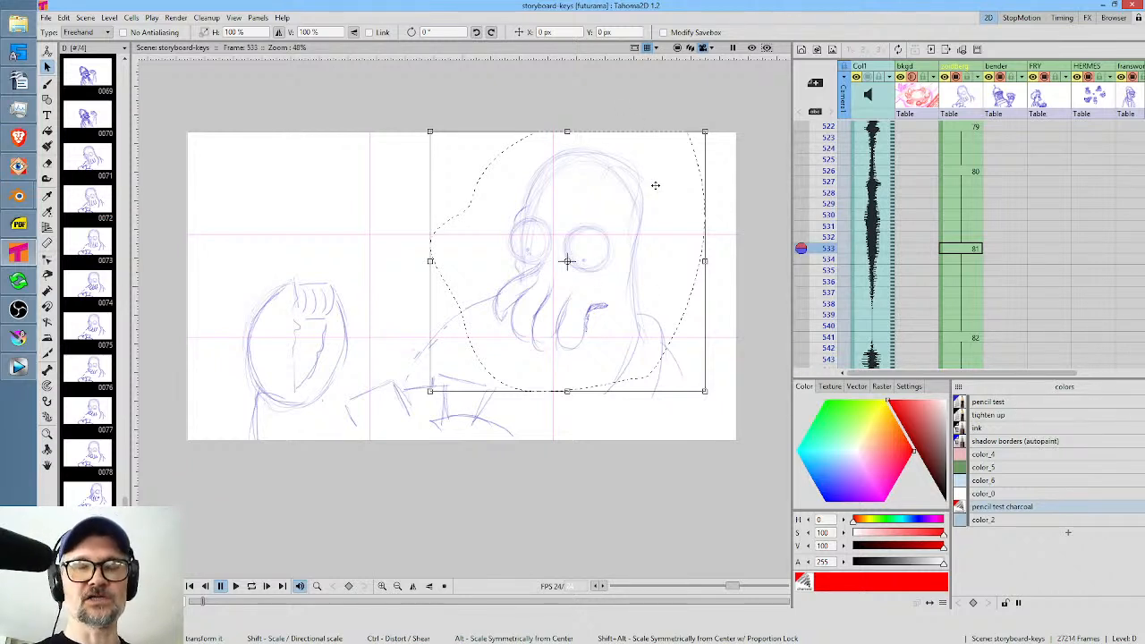
pyautogui.scroll(10, 990, 216)
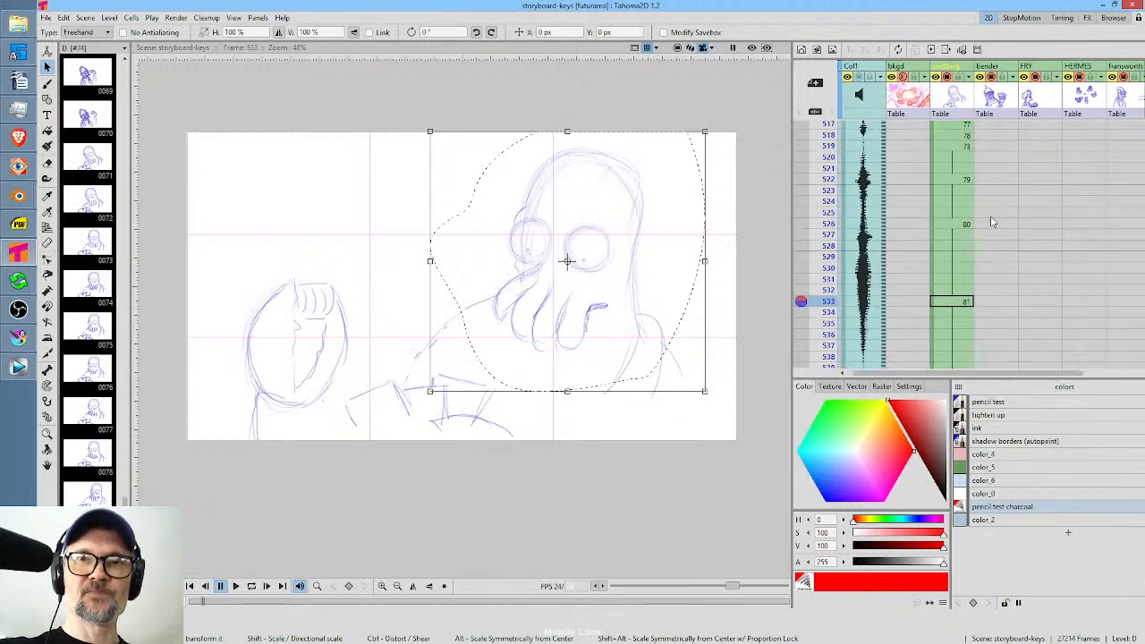
pyautogui.hscroll(2, 994, 300)
pyautogui.scroll(15, 993, 268)
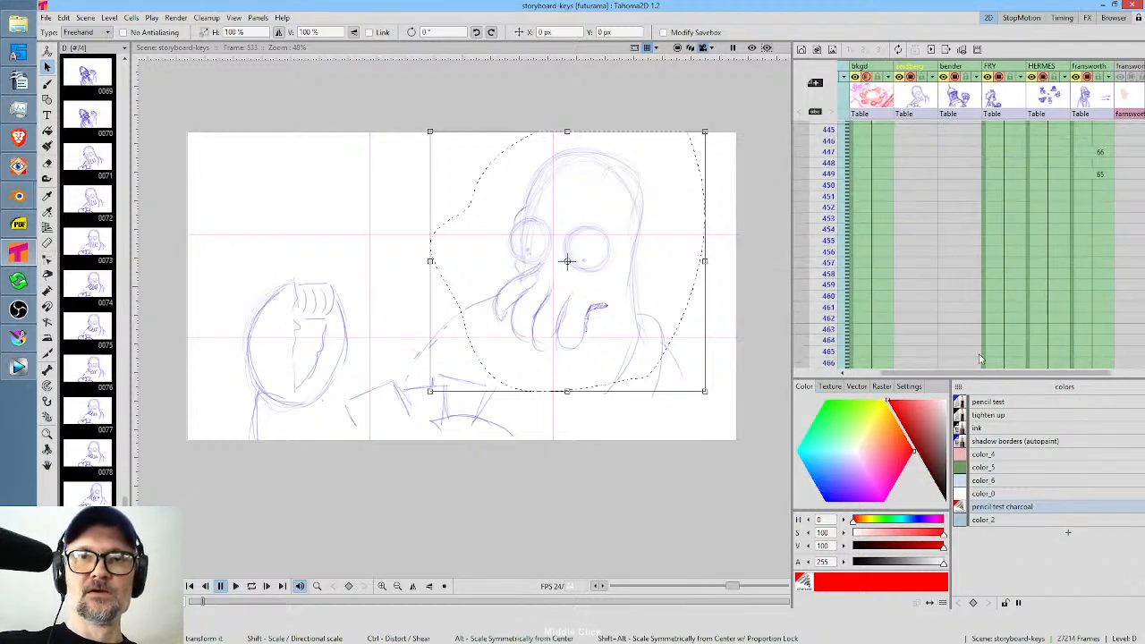
pyautogui.hscroll(-2, 989, 166)
pyautogui.scroll(12, 999, 170)
pyautogui.hscroll(1, 1002, 188)
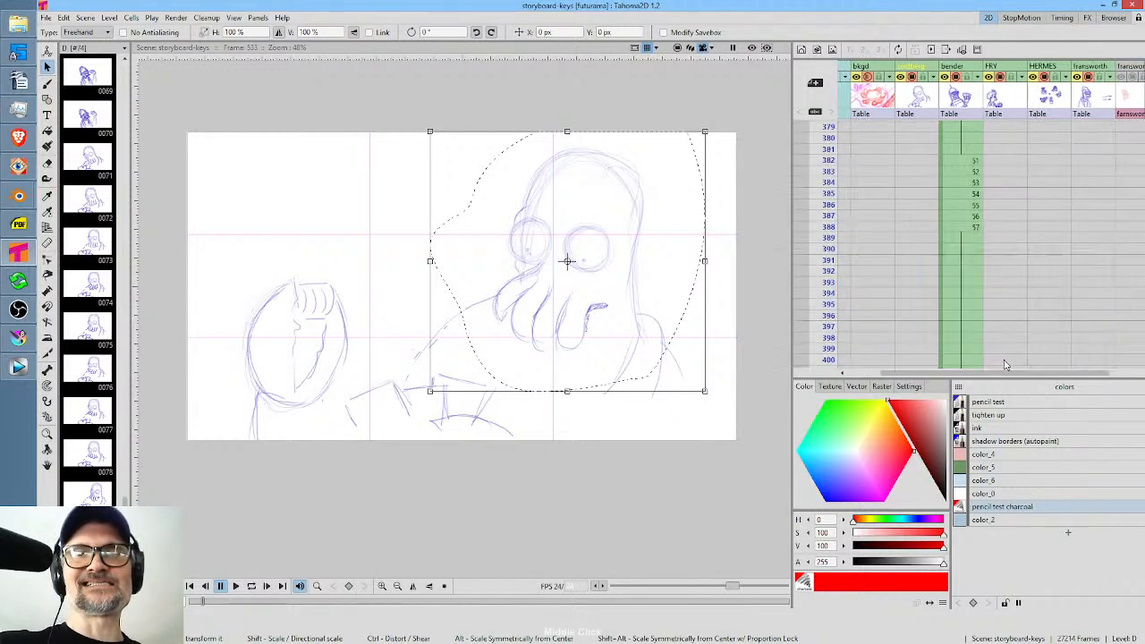
pyautogui.scroll(9, 1008, 215)
pyautogui.hscroll(1, 1006, 269)
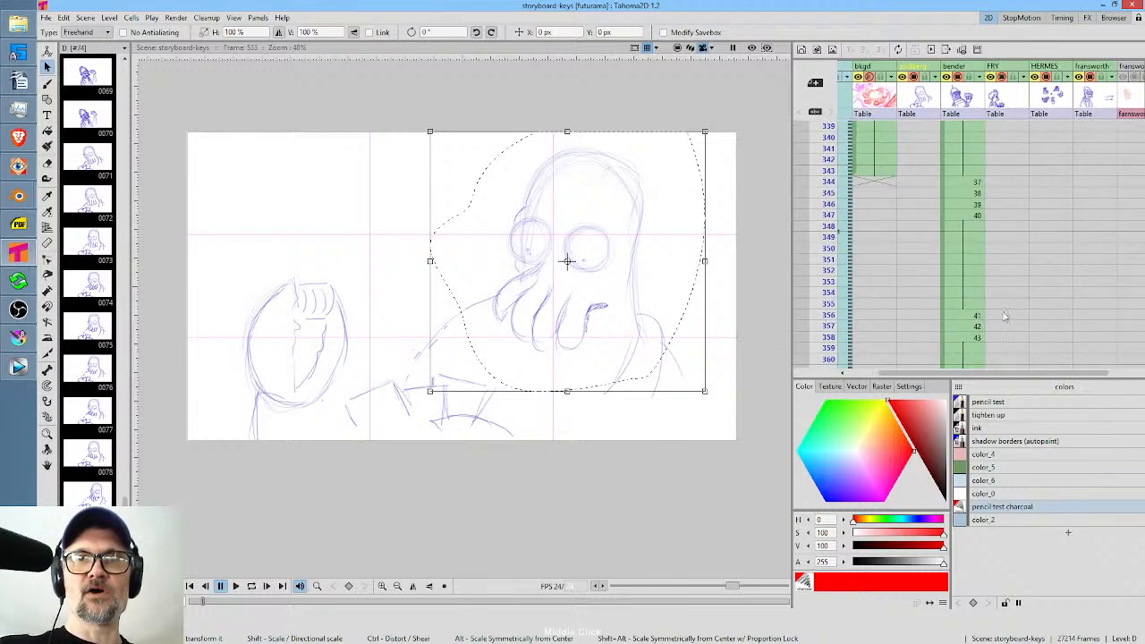
pyautogui.click(966, 181)
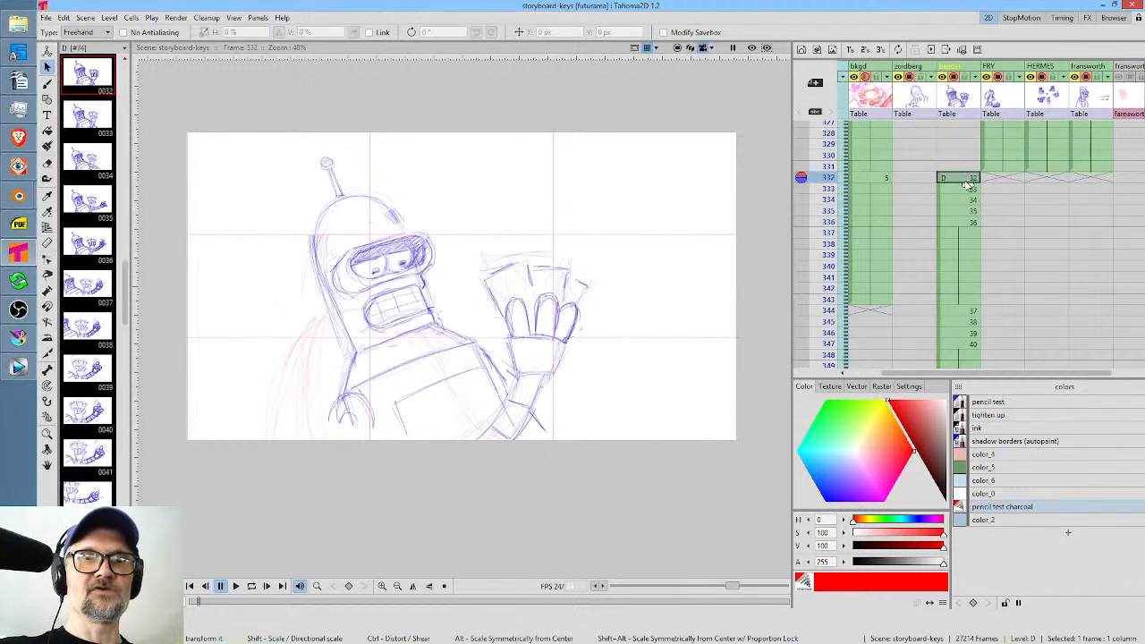
# Darken the rough outline of the raised hand's middle finger with the Brush in the pencil test style.
pyautogui.click(1004, 403)
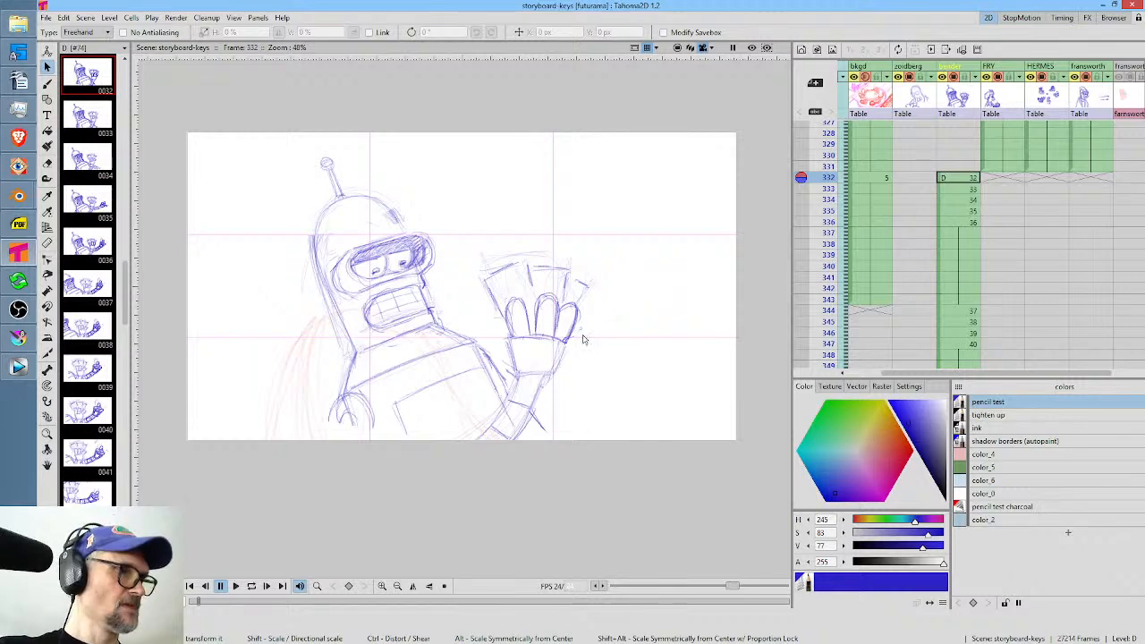
pyautogui.moveTo(581, 337); pyautogui.dragTo(677, 368)
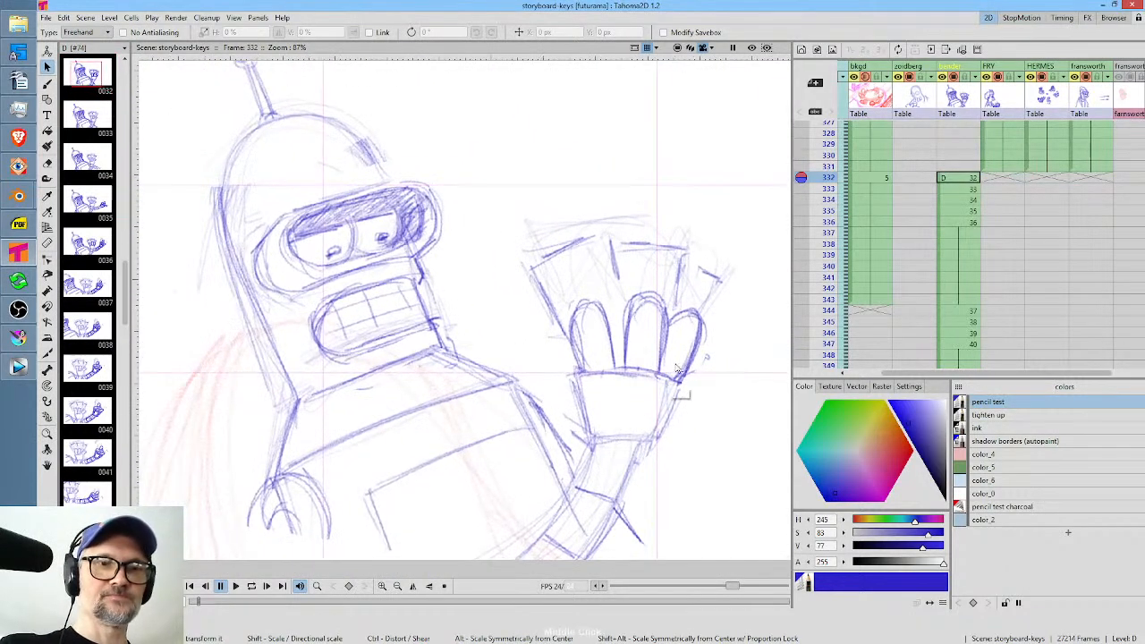
pyautogui.scroll(2, 677, 369)
pyautogui.press('b')
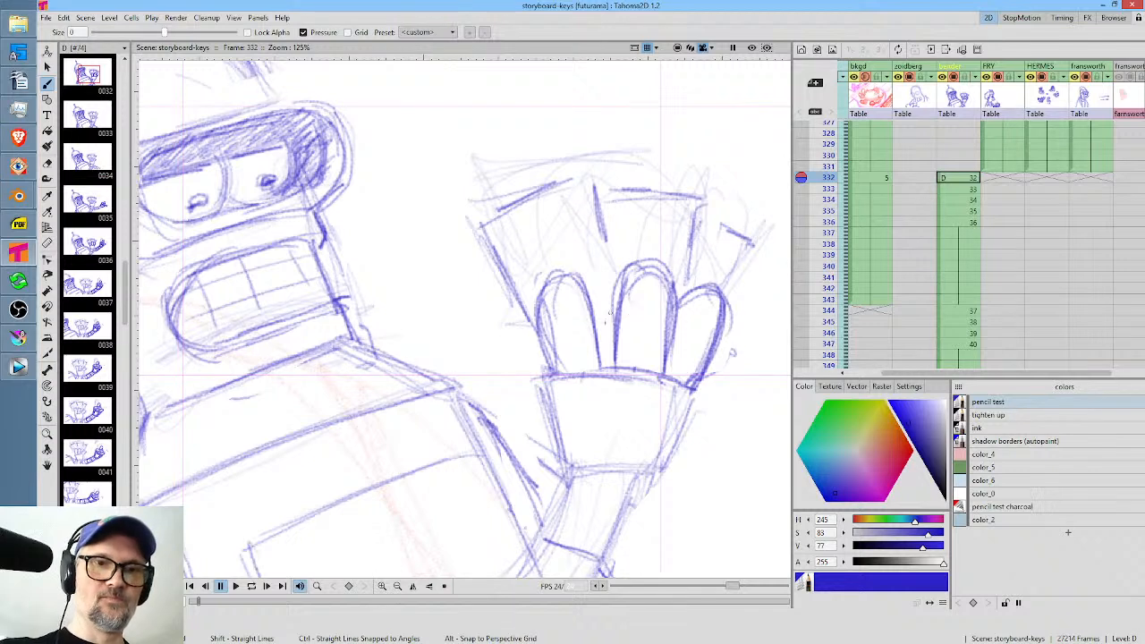
pyautogui.moveTo(614, 374)
pyautogui.mouseDown()
pyautogui.moveTo(615, 309)
pyautogui.moveTo(673, 278)
pyautogui.moveTo(667, 370)
pyautogui.mouseUp()
pyautogui.moveTo(661, 268); pyautogui.dragTo(614, 334)
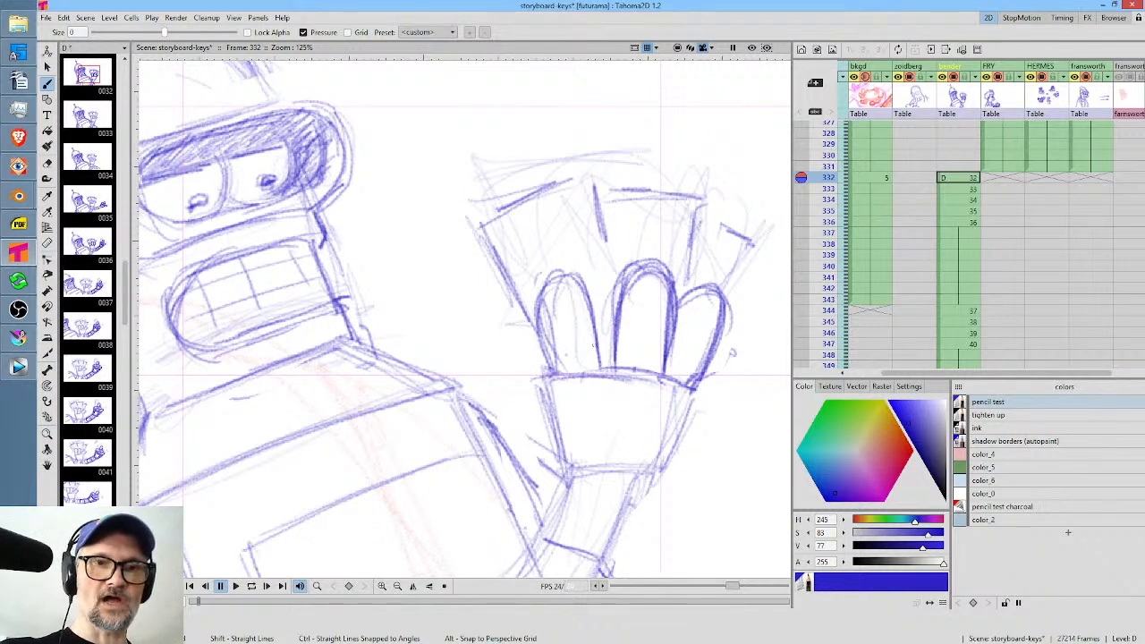
# Ink clean outlines of the raised hand's three fingers and flared palm over the sketch, using the ink style.
pyautogui.press('3')
pyautogui.moveTo(550, 370)
pyautogui.mouseDown()
pyautogui.moveTo(543, 315)
pyautogui.moveTo(582, 281)
pyautogui.moveTo(597, 343)
pyautogui.moveTo(616, 337)
pyautogui.mouseUp()
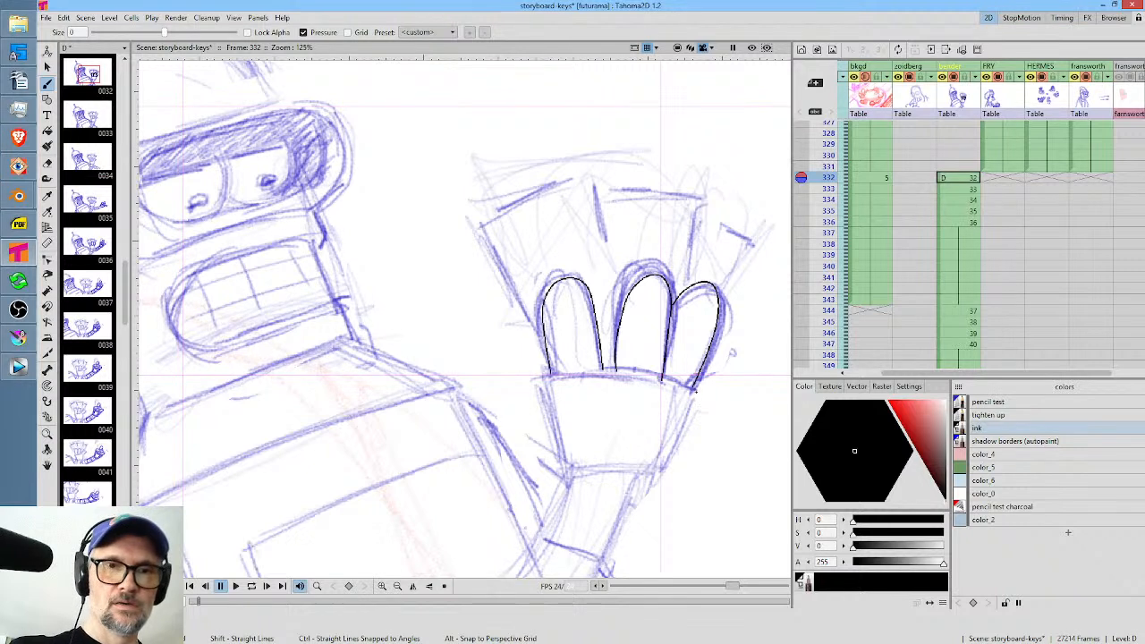
pyautogui.moveTo(661, 373); pyautogui.dragTo(549, 378)
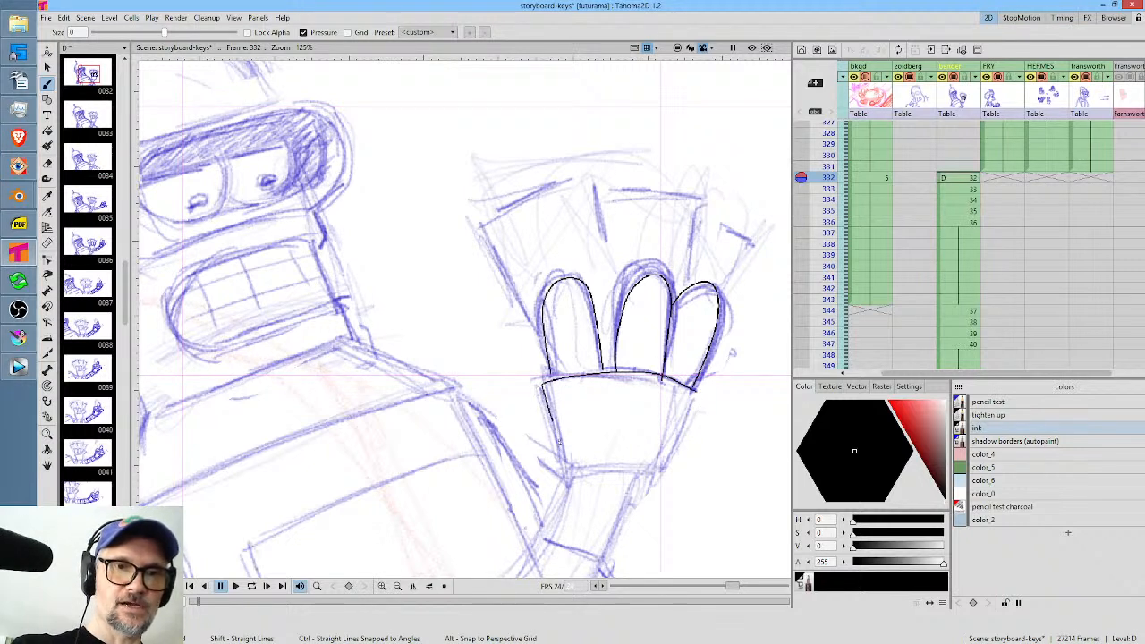
pyautogui.moveTo(641, 482); pyautogui.dragTo(672, 438)
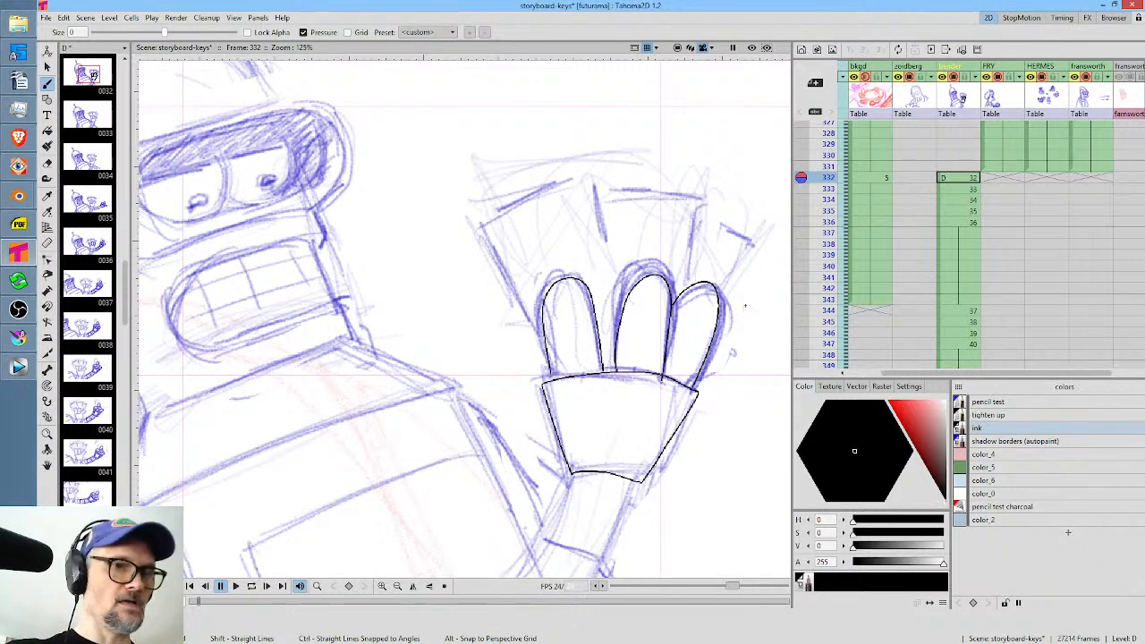
# Erase only the pencil test style's sketch lines around the inked hand, with the selective Eraser.
pyautogui.click(988, 402)
pyautogui.press('a')
pyautogui.moveTo(748, 292)
pyautogui.mouseDown()
pyautogui.moveTo(571, 252)
pyautogui.moveTo(493, 395)
pyautogui.moveTo(566, 490)
pyautogui.moveTo(680, 479)
pyautogui.moveTo(751, 339)
pyautogui.moveTo(743, 309)
pyautogui.mouseUp()
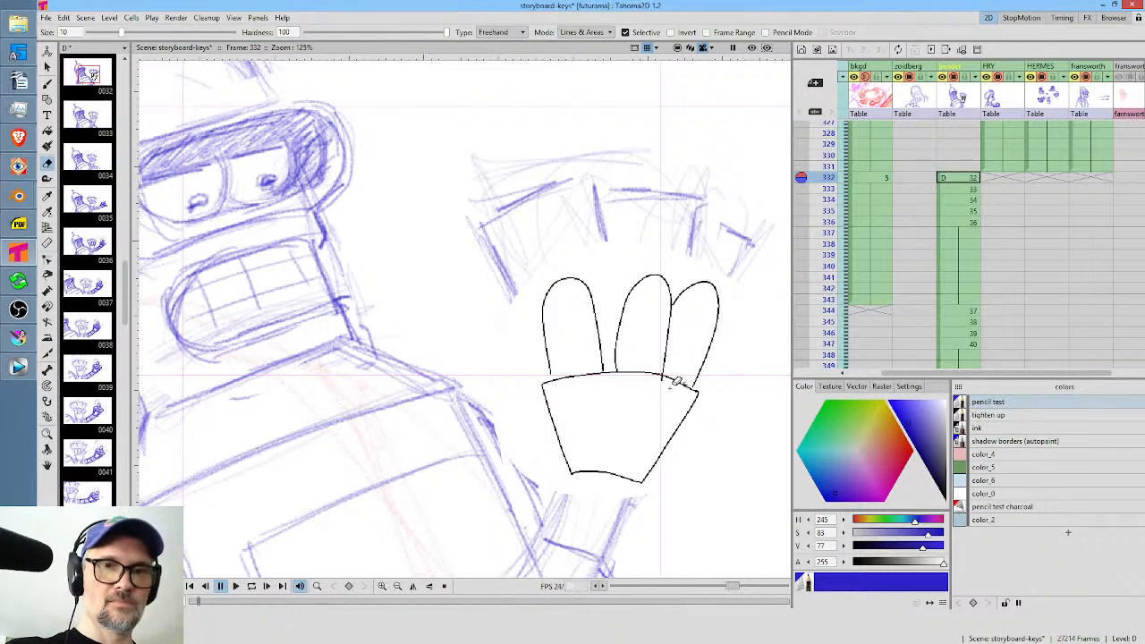
# Trim the overshooting ink line at the base of the fingers and close the gap under the leftmost finger with the Brush.
pyautogui.press('1')
pyautogui.moveTo(667, 385); pyautogui.dragTo(662, 377)
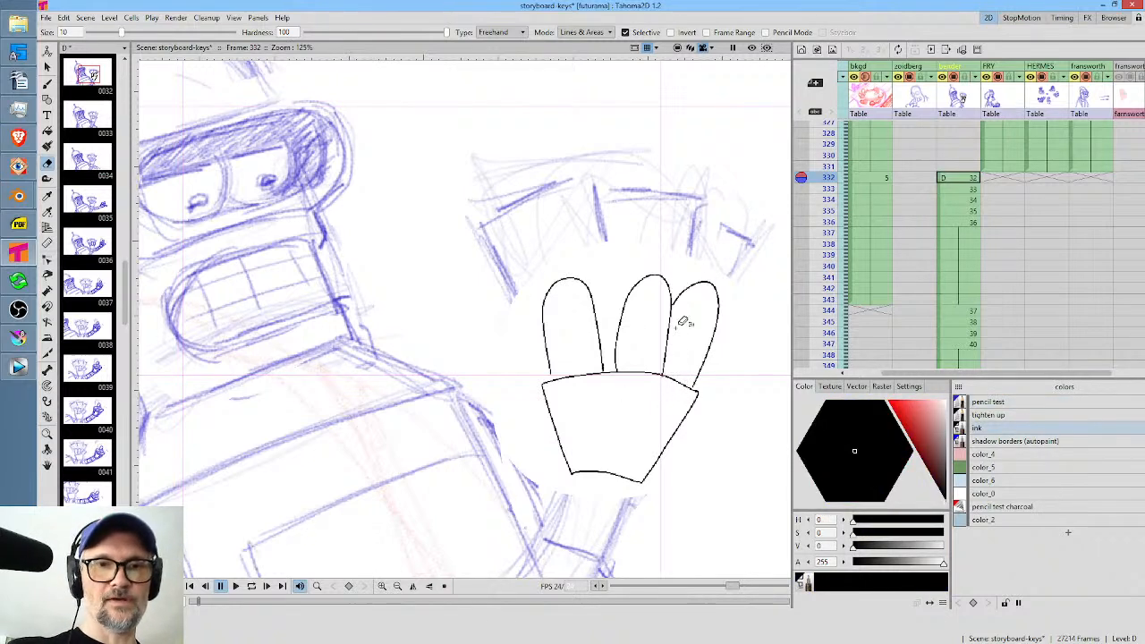
pyautogui.press('b')
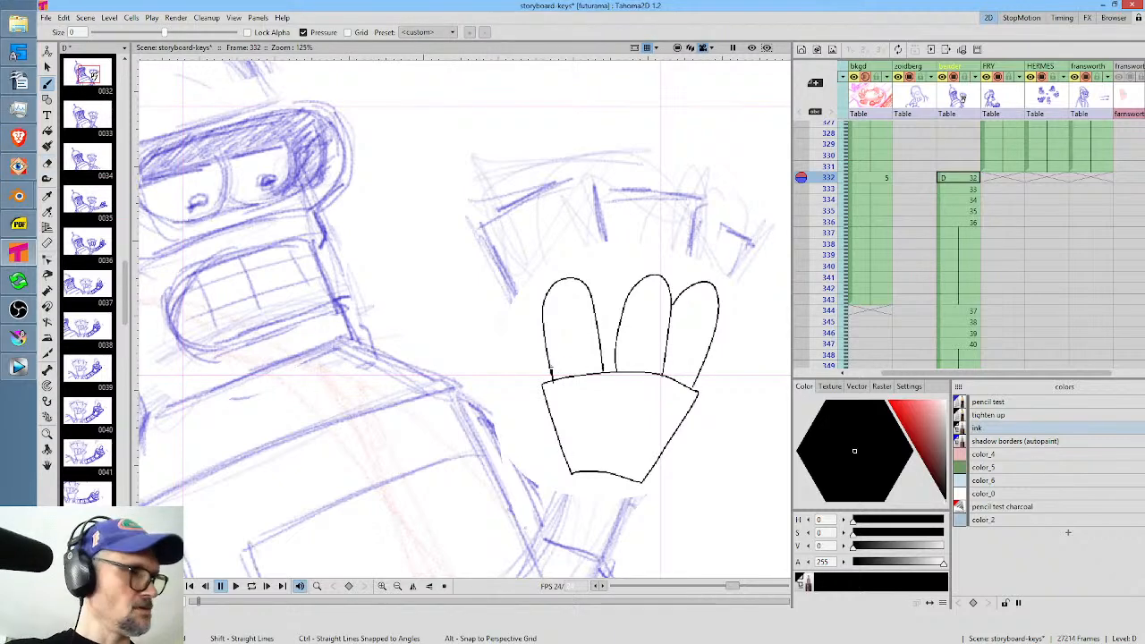
pyautogui.hotkey('shift', 't')
pyautogui.hotkey('shift', 't')
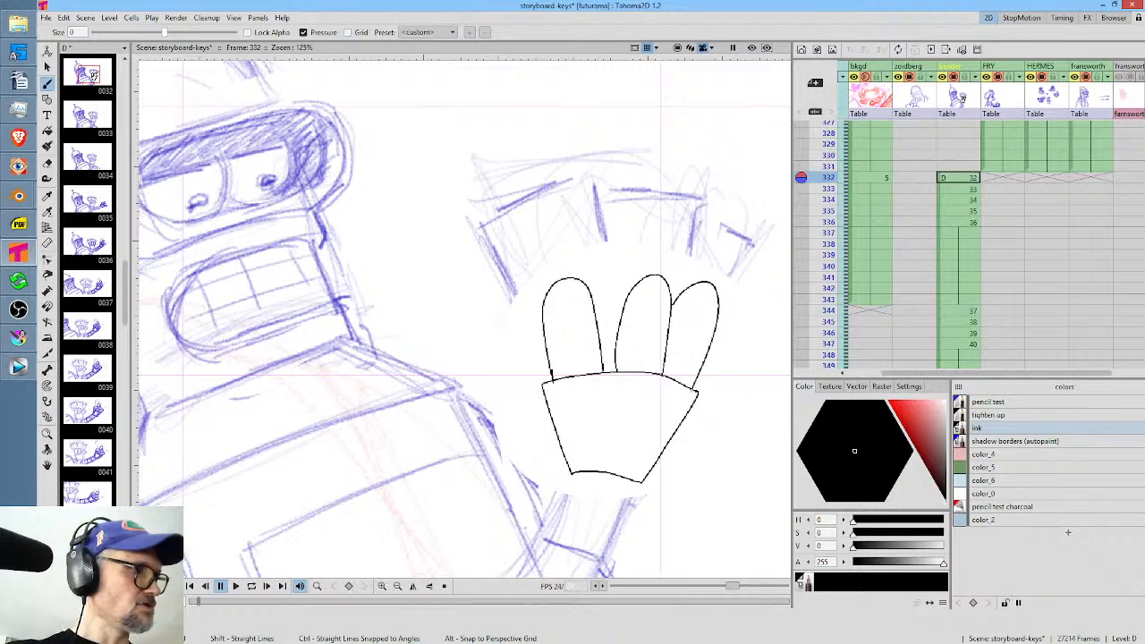
pyautogui.hotkey('shift', 't')
pyautogui.hotkey('shift', 't')
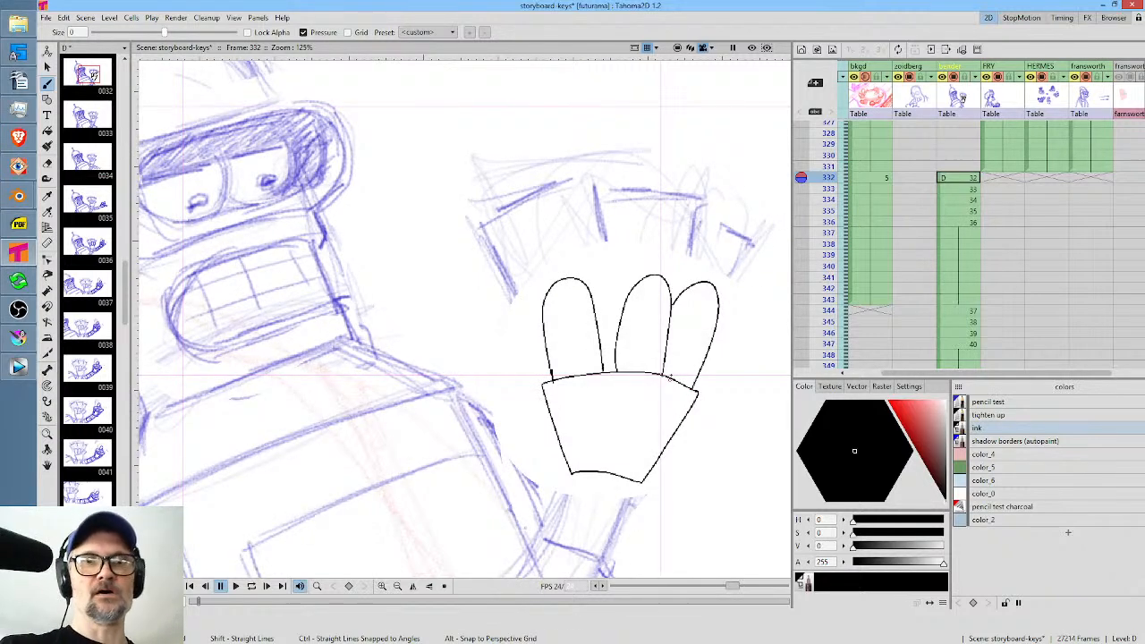
# Ink both edges of Bender's raised arm from the wrist to the drawing's lower border and add its two curved segment lines.
pyautogui.moveTo(672, 352); pyautogui.dragTo(681, 196)
pyautogui.moveTo(582, 317); pyautogui.dragTo(576, 337)
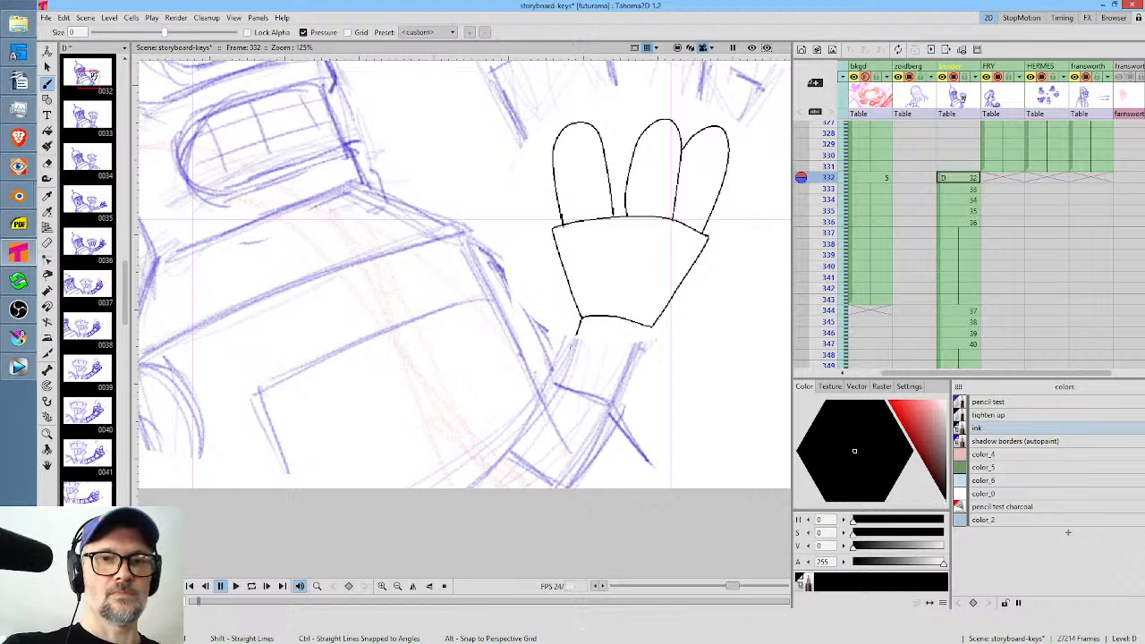
pyautogui.moveTo(556, 376); pyautogui.dragTo(422, 536)
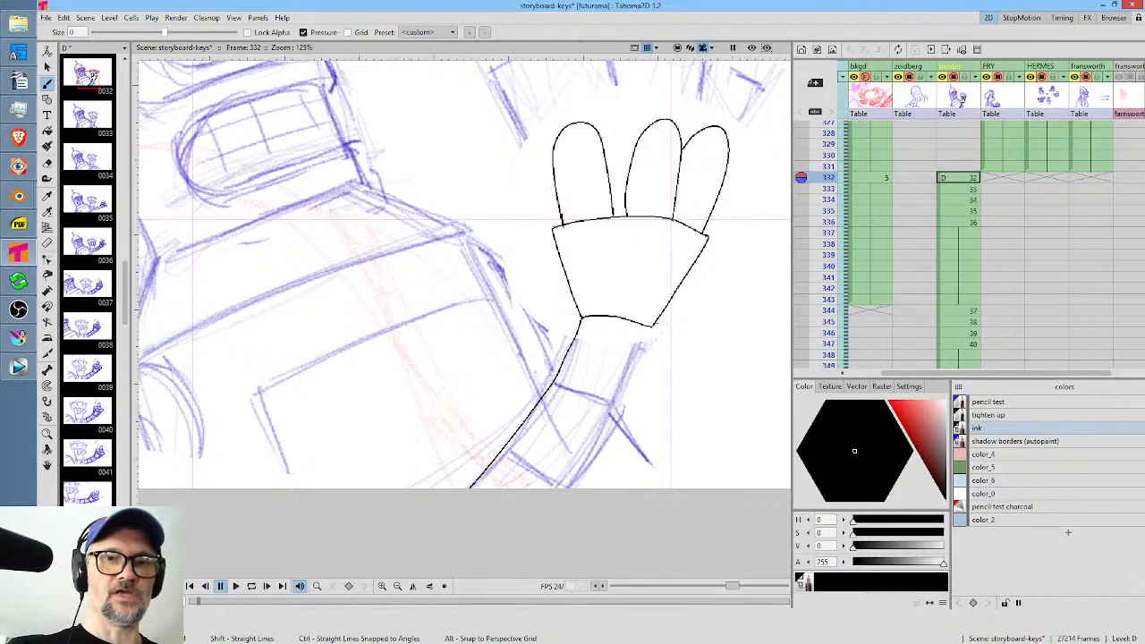
pyautogui.moveTo(642, 354); pyautogui.dragTo(561, 497)
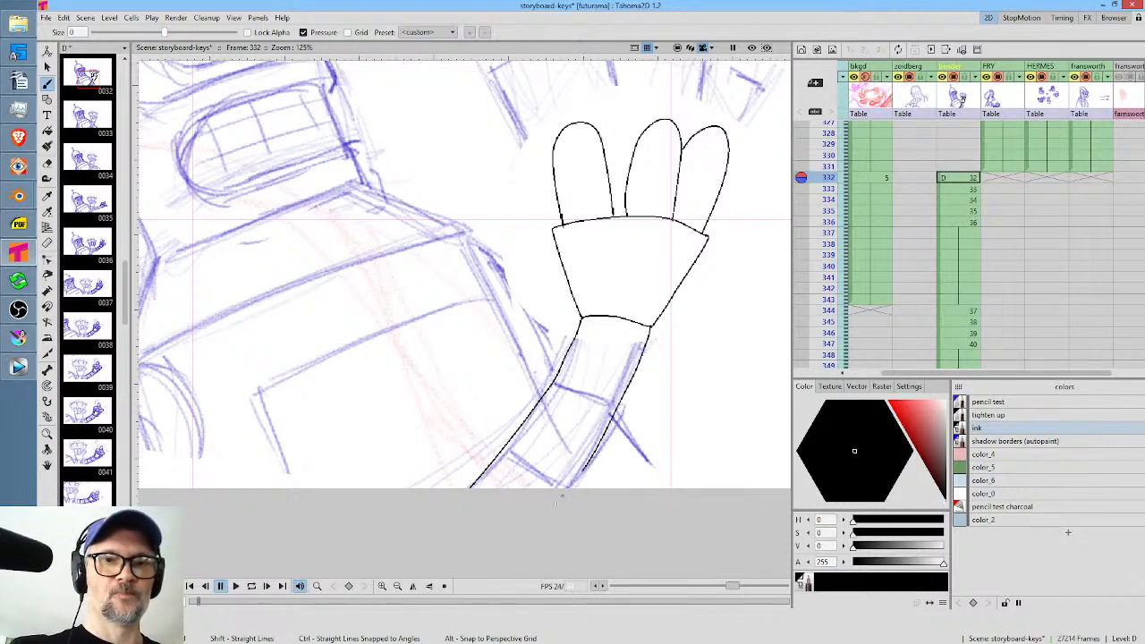
pyautogui.moveTo(511, 459); pyautogui.dragTo(544, 475)
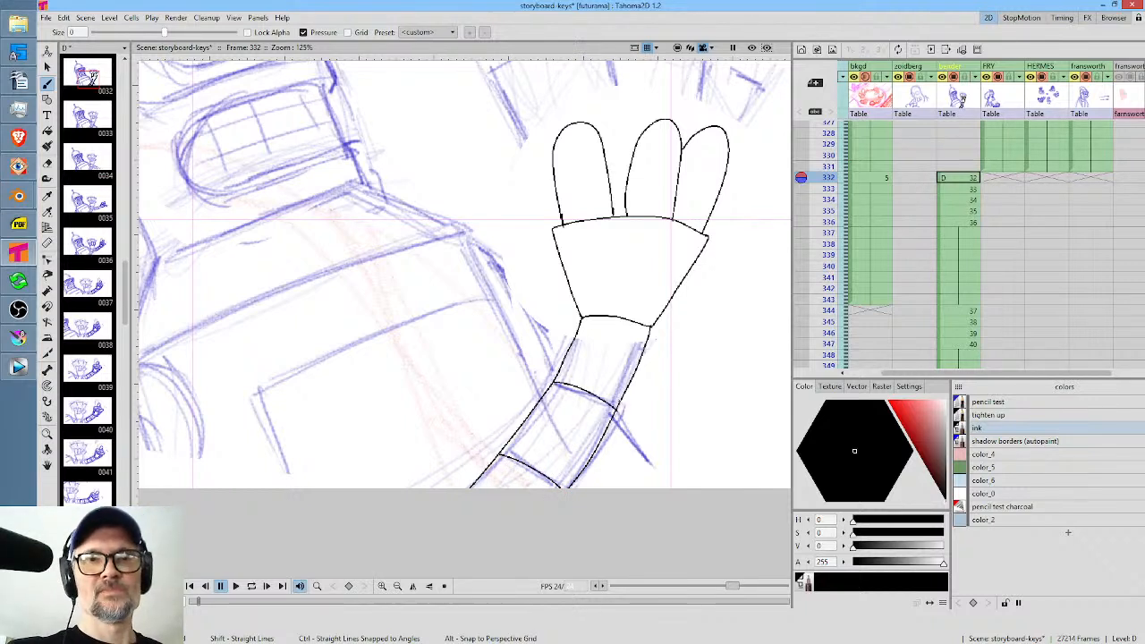
# Selectively erase the pencil test sketch lines in and around the inked arm.
pyautogui.press('a')
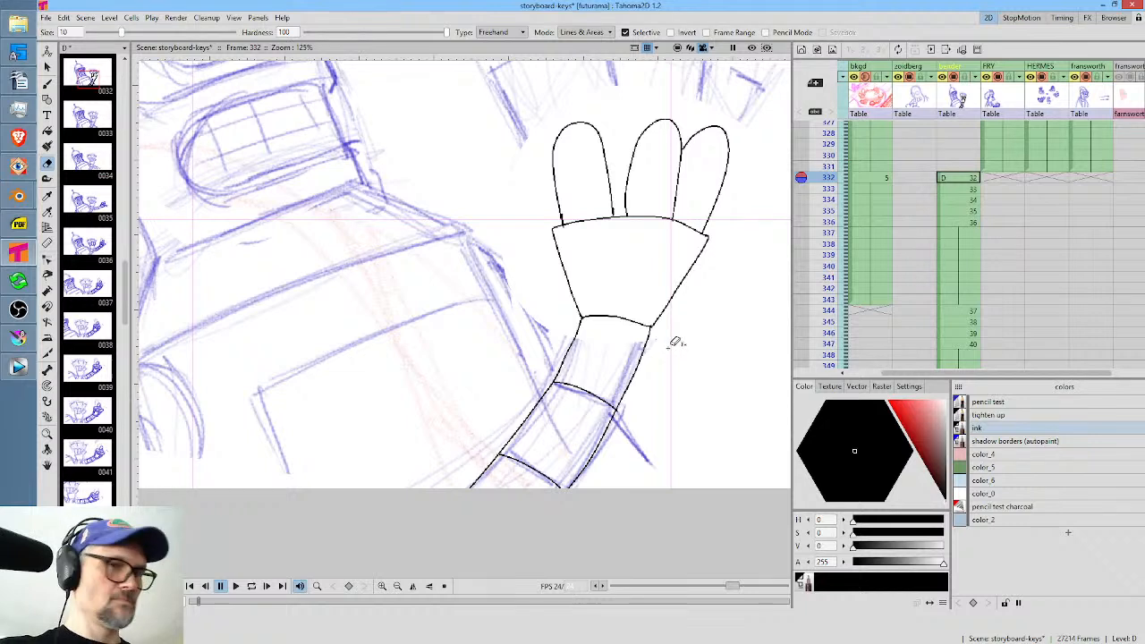
pyautogui.moveTo(676, 342)
pyautogui.mouseDown()
pyautogui.moveTo(593, 322)
pyautogui.moveTo(505, 415)
pyautogui.moveTo(463, 533)
pyautogui.moveTo(594, 478)
pyautogui.moveTo(663, 348)
pyautogui.mouseUp()
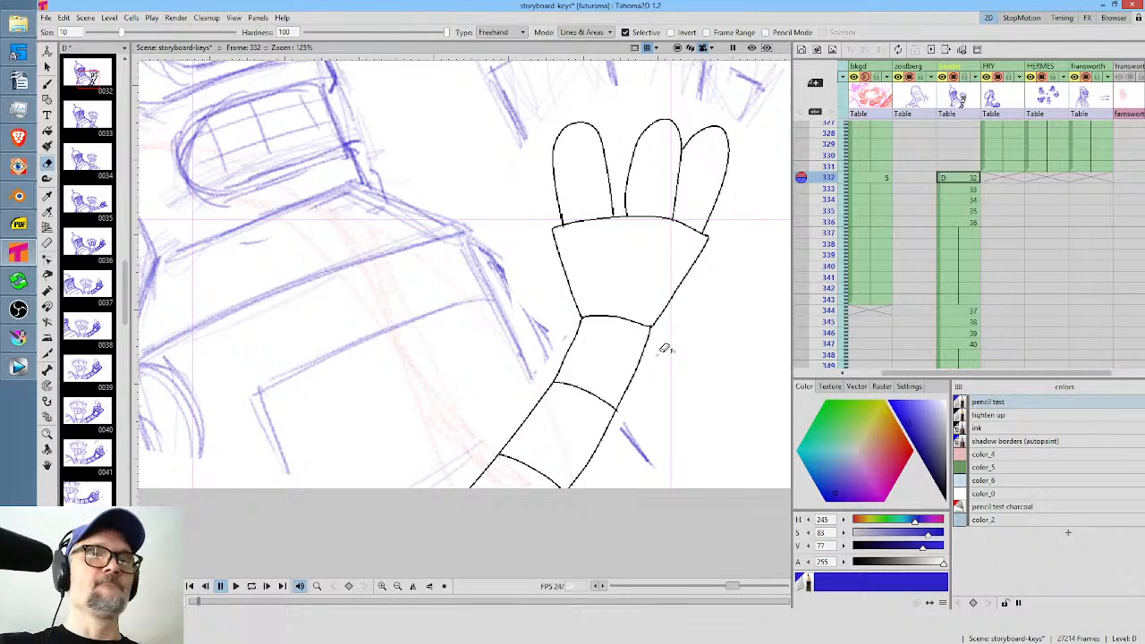
pyautogui.moveTo(689, 174); pyautogui.dragTo(703, 291)
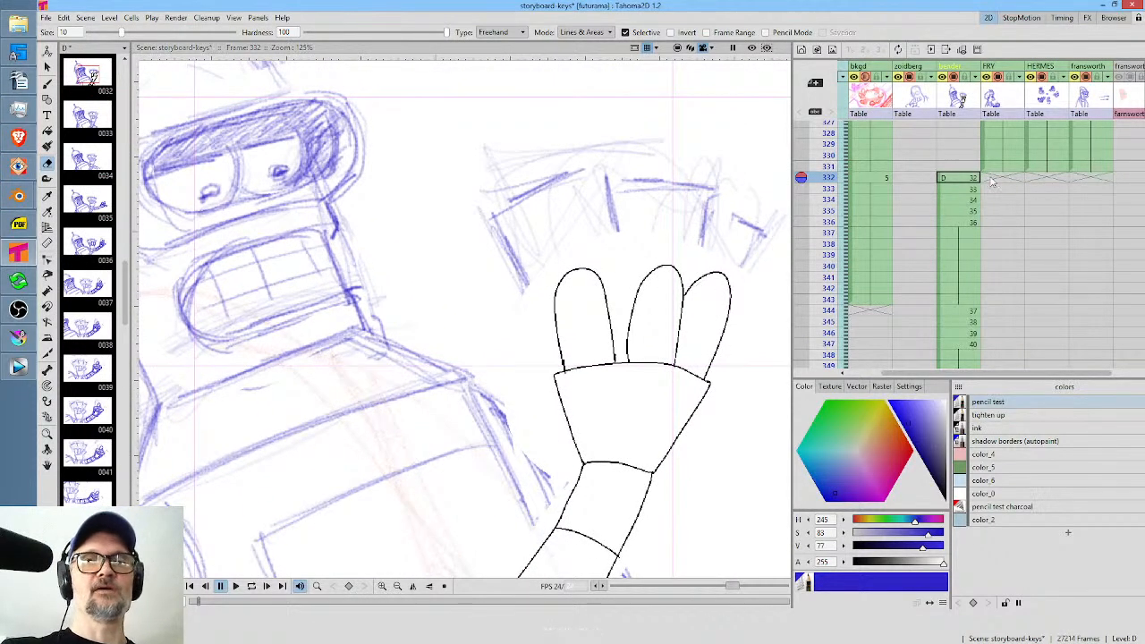
# Compare frame 332 with frame 333, and copy the inked hand and arm on frame 332 using a freehand selection.
pyautogui.moveTo(832, 178)
pyautogui.mouseDown()
pyautogui.moveTo(832, 222)
pyautogui.moveTo(830, 172)
pyautogui.moveTo(830, 189)
pyautogui.mouseUp()
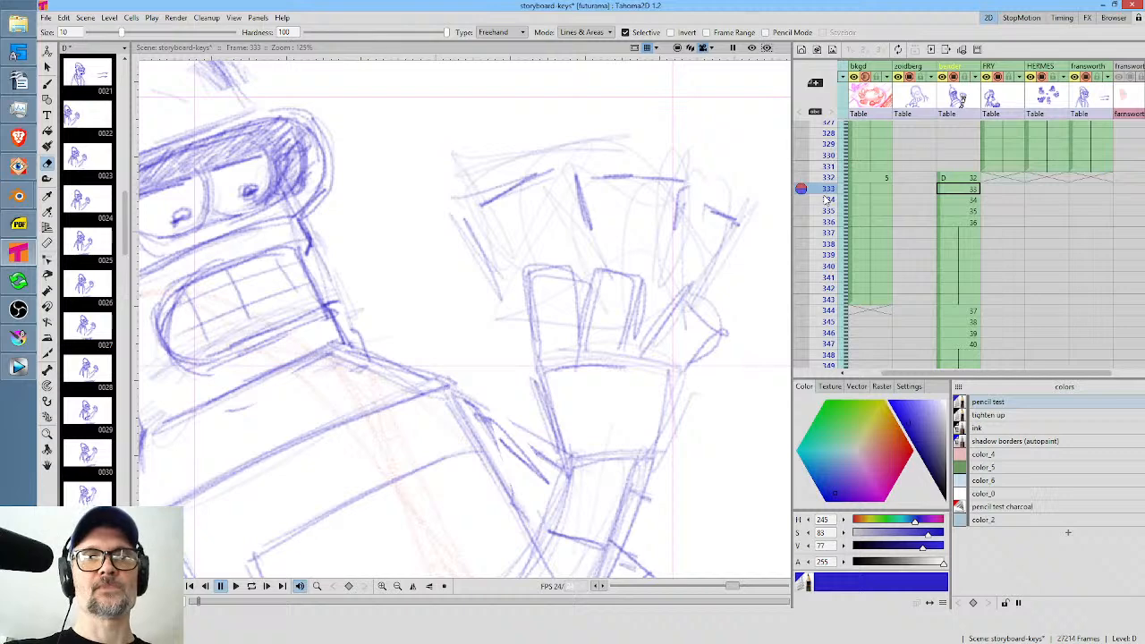
pyautogui.click(969, 178)
pyautogui.moveTo(719, 432); pyautogui.dragTo(709, 333)
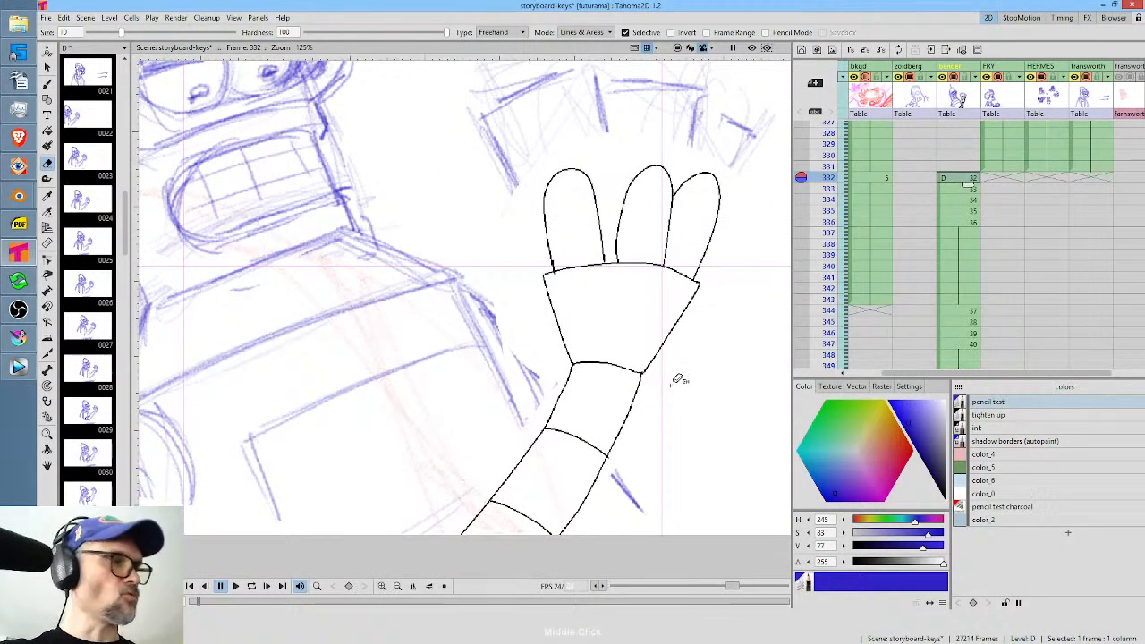
pyautogui.press('s')
pyautogui.moveTo(570, 552)
pyautogui.mouseDown()
pyautogui.moveTo(725, 270)
pyautogui.moveTo(735, 203)
pyautogui.moveTo(711, 166)
pyautogui.moveTo(619, 151)
pyautogui.moveTo(536, 184)
pyautogui.moveTo(531, 263)
pyautogui.moveTo(545, 357)
pyautogui.moveTo(510, 438)
pyautogui.moveTo(429, 552)
pyautogui.moveTo(524, 565)
pyautogui.mouseUp()
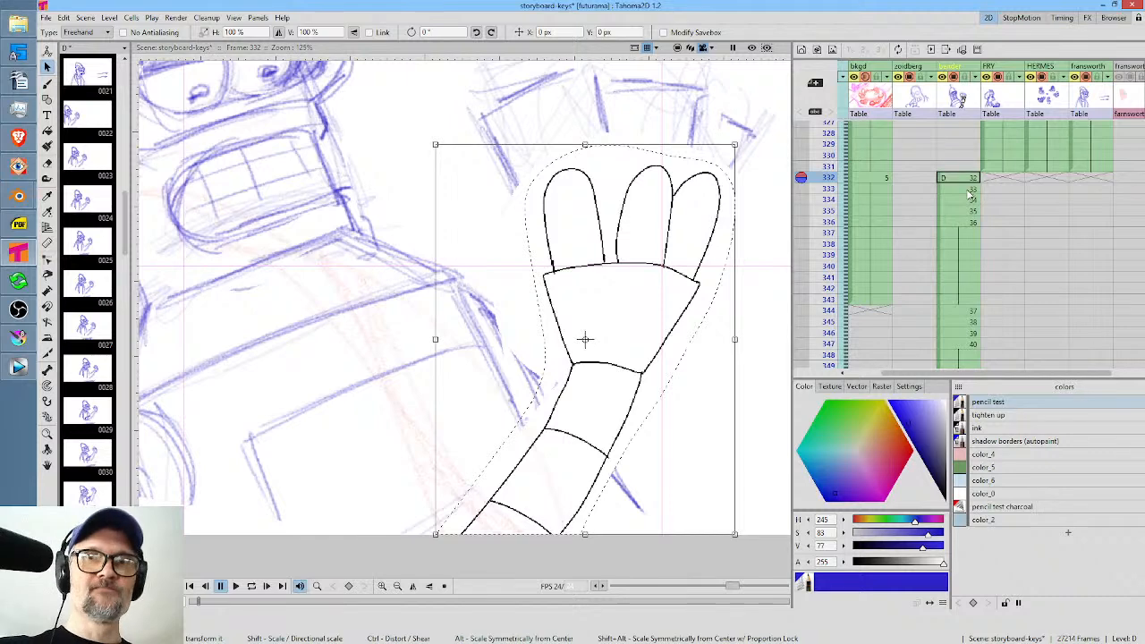
# Paste the inked hand and arm into frame 333 and move them by about -44 px in X and -36 px in Y.
pyautogui.press('Down')
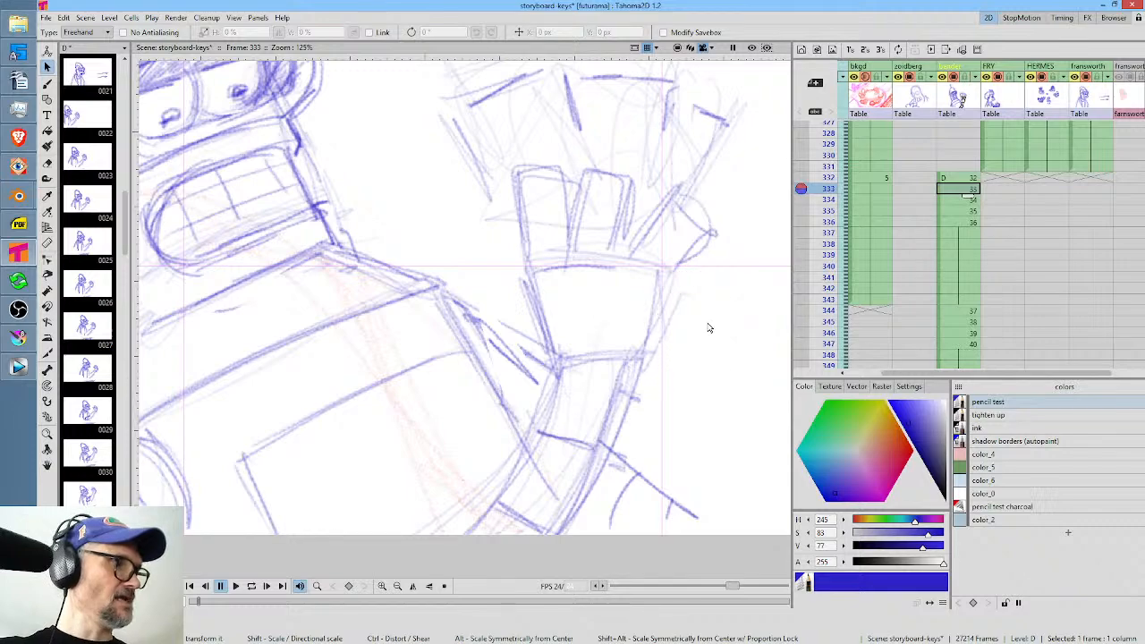
pyautogui.hotkey('ctrl', 'v')
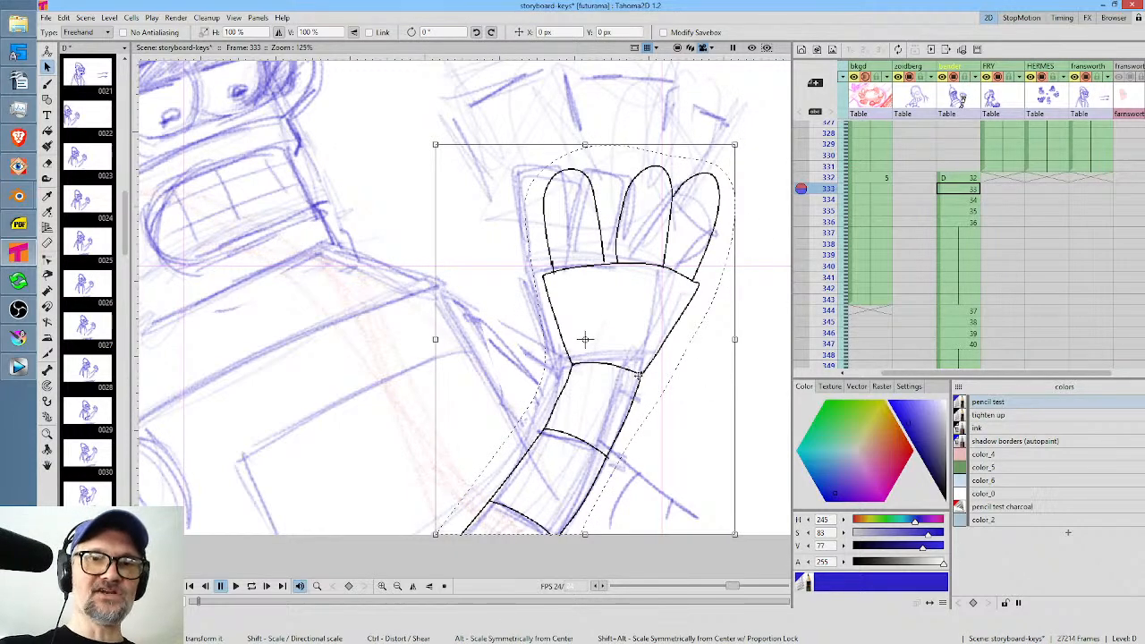
pyautogui.moveTo(635, 372); pyautogui.dragTo(619, 384)
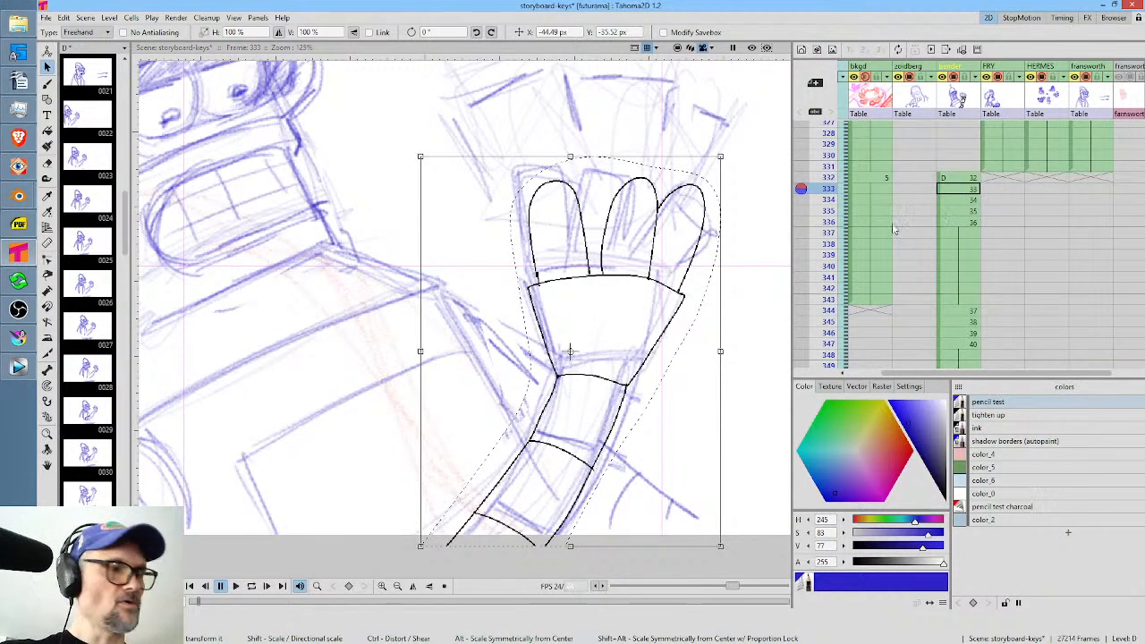
# Paste the inked hand and arm into frame 334 and move them by about -113 px in X and 12 px in Y.
pyautogui.click(965, 200)
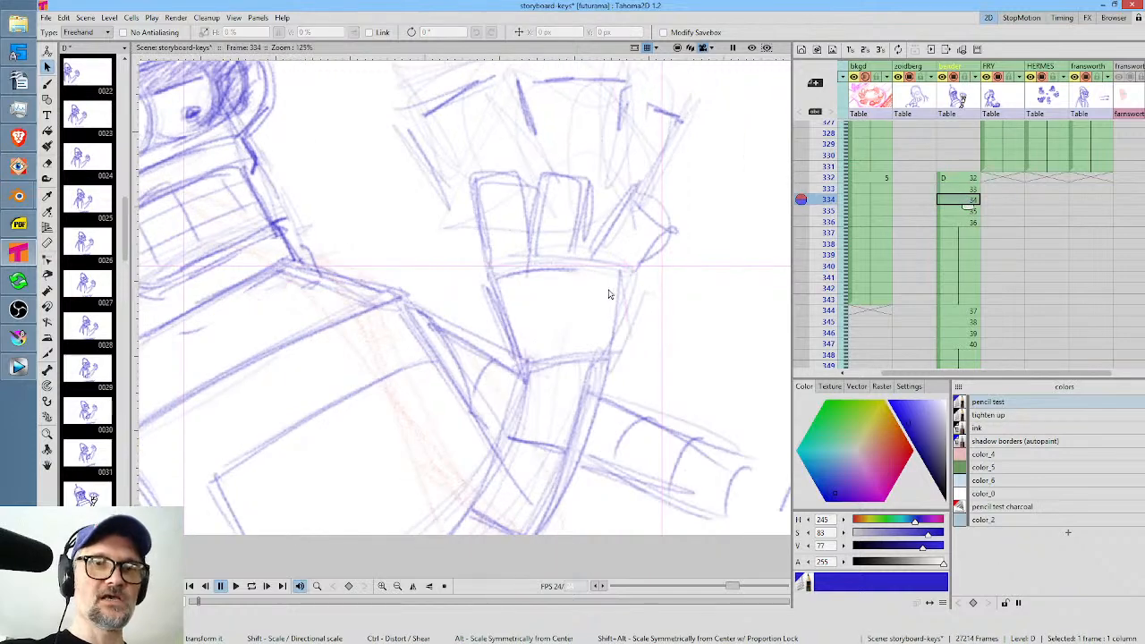
pyautogui.hotkey('ctrl', 'v')
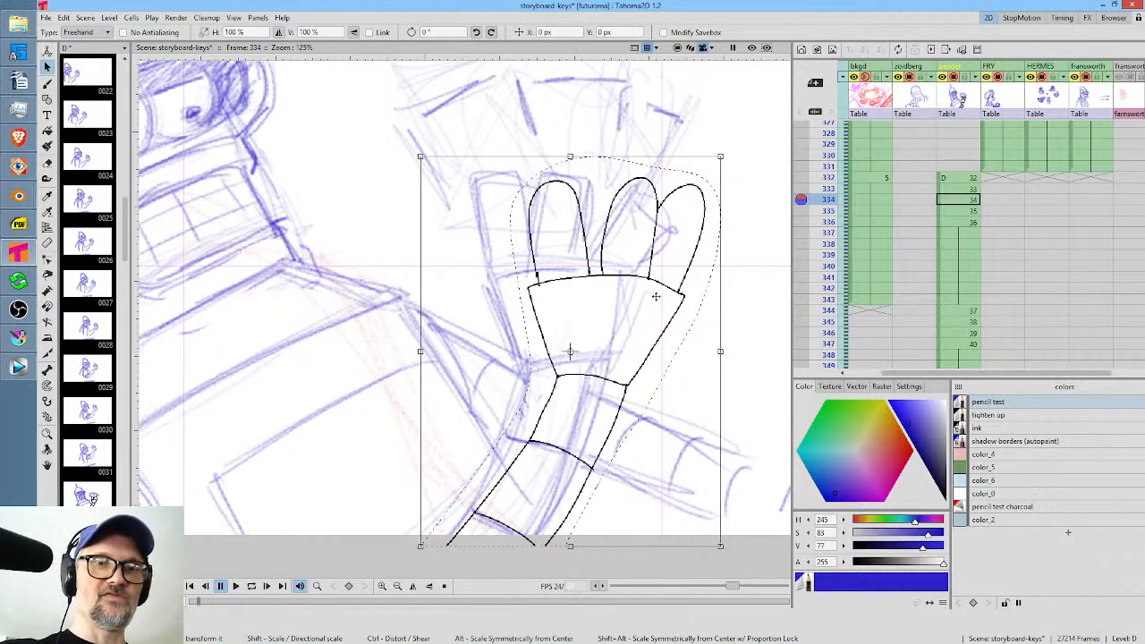
pyautogui.moveTo(703, 273); pyautogui.dragTo(663, 274)
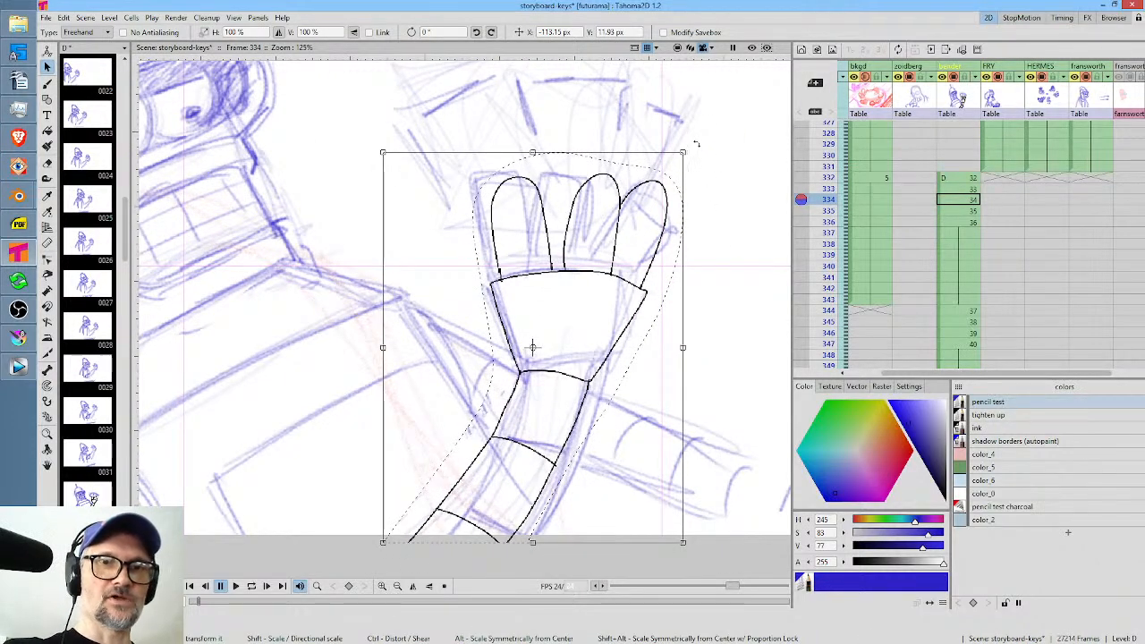
# Rotate the pasted inked arm on frame 334 slightly counterclockwise and reposition it over the sketched arm.
pyautogui.moveTo(697, 153)
pyautogui.mouseDown()
pyautogui.moveTo(677, 136)
pyautogui.moveTo(634, 244)
pyautogui.mouseUp()
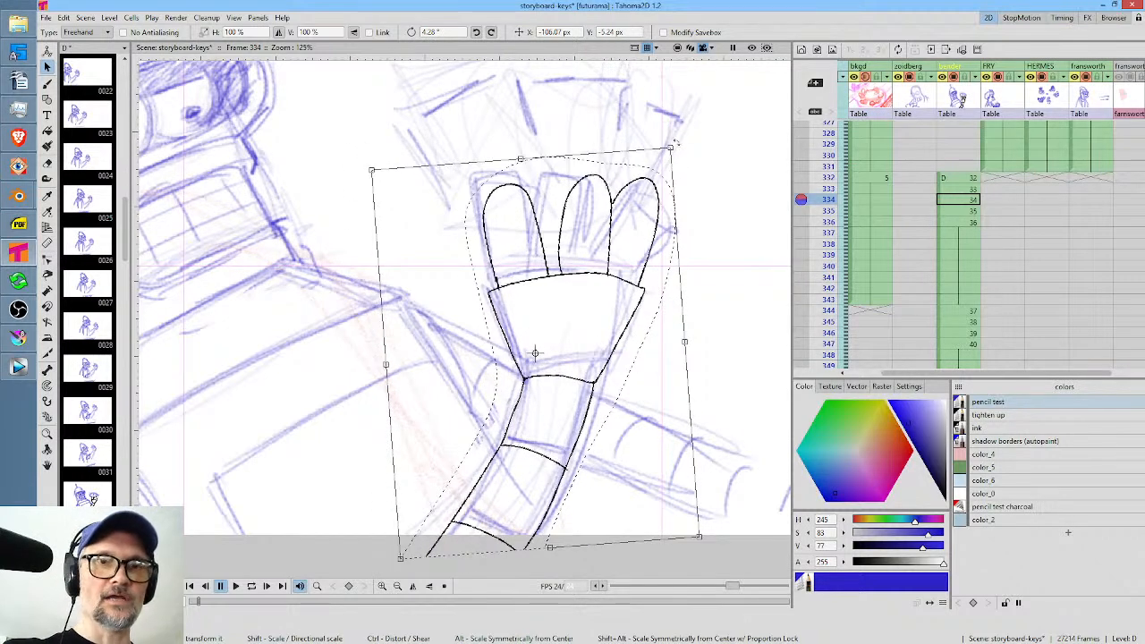
pyautogui.moveTo(677, 141); pyautogui.dragTo(690, 154)
pyautogui.click(964, 213)
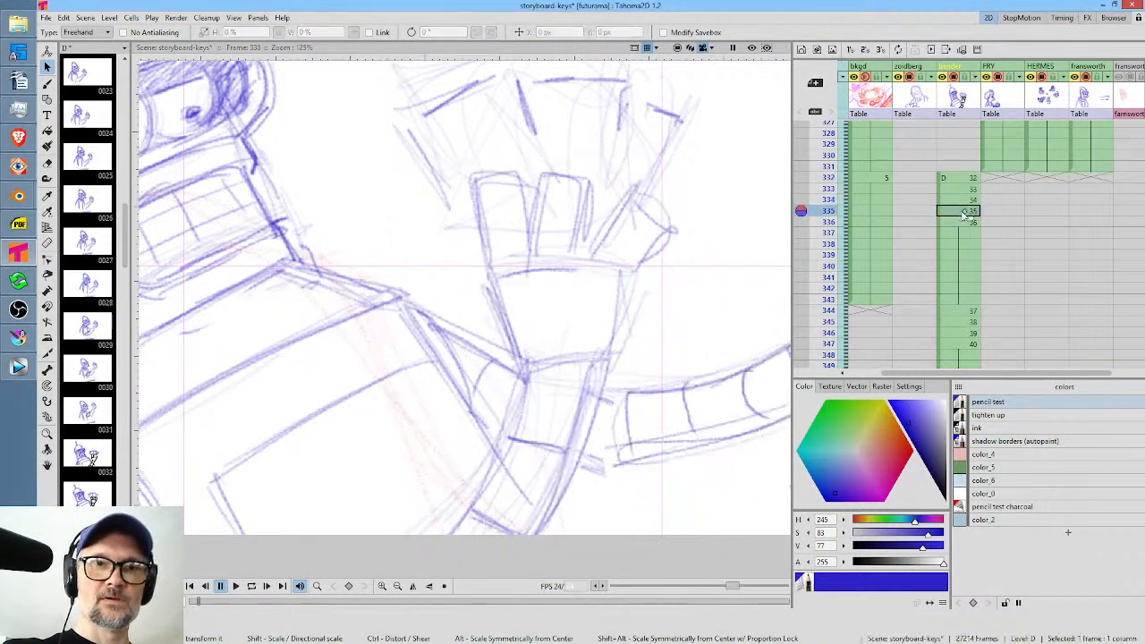
pyautogui.hotkey('ctrl', 'v')
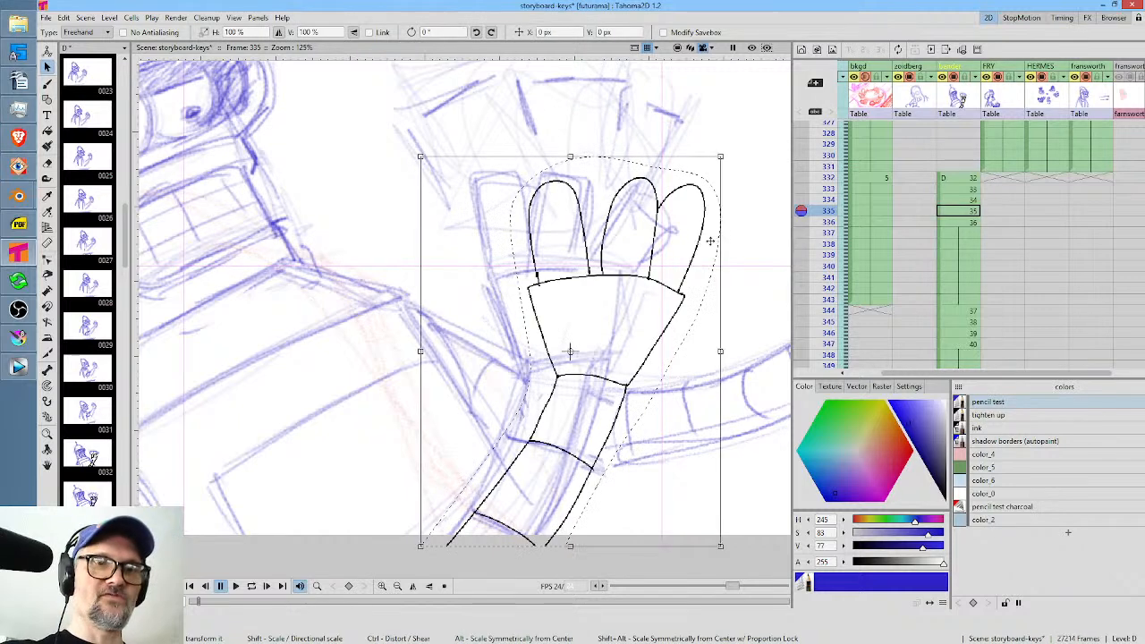
pyautogui.hotkey('ctrl', 'z')
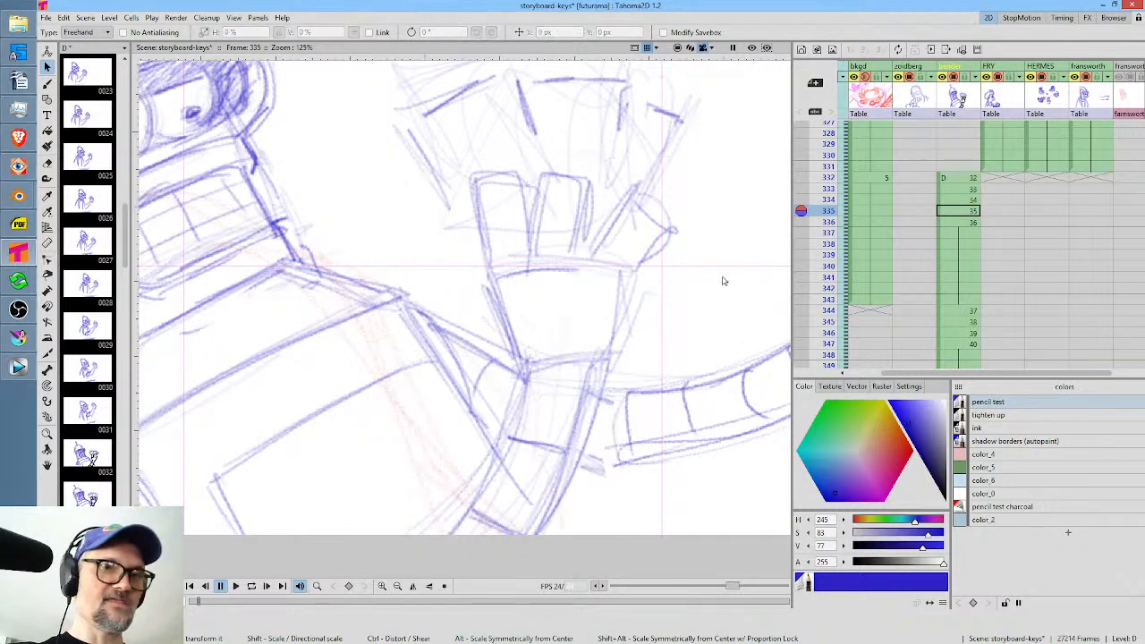
# Copy the rotated inked arm on frame 334 using a freehand selection and paste it into frame 335.
pyautogui.click(971, 199)
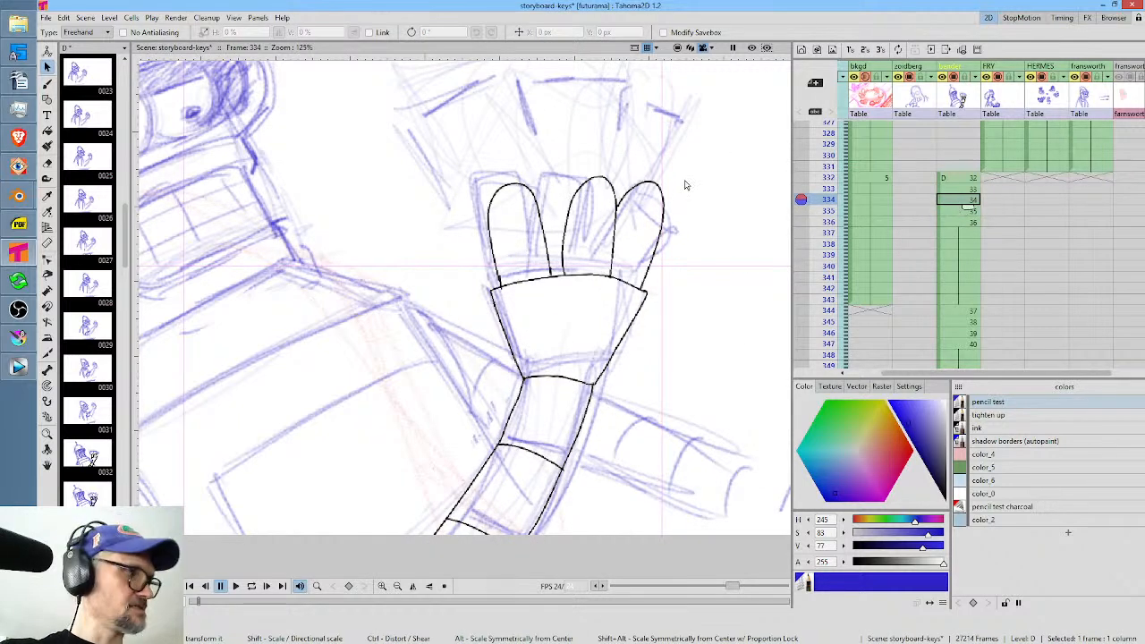
pyautogui.moveTo(689, 174)
pyautogui.mouseDown()
pyautogui.moveTo(390, 543)
pyautogui.moveTo(672, 496)
pyautogui.moveTo(725, 139)
pyautogui.moveTo(706, 118)
pyautogui.mouseUp()
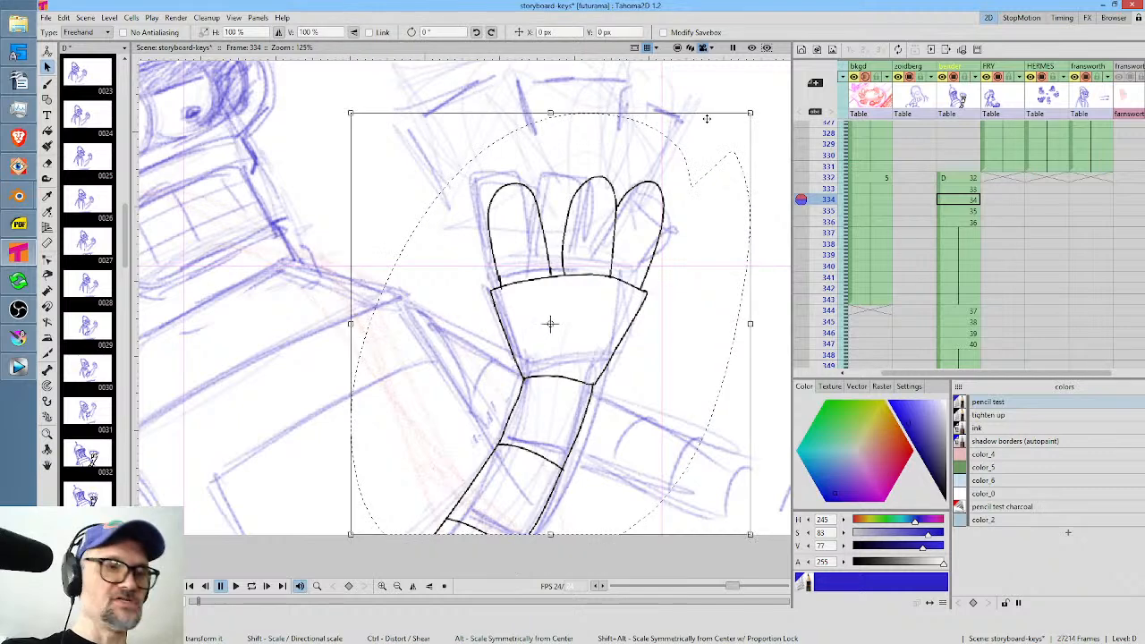
pyautogui.press('.')
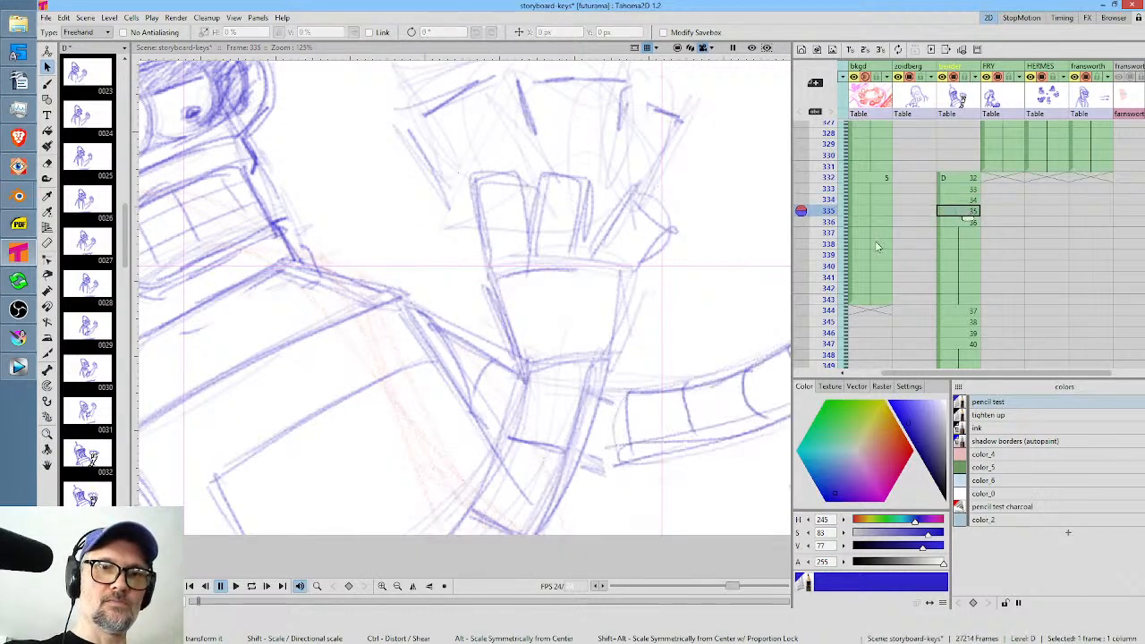
pyautogui.hotkey('ctrl', 'v')
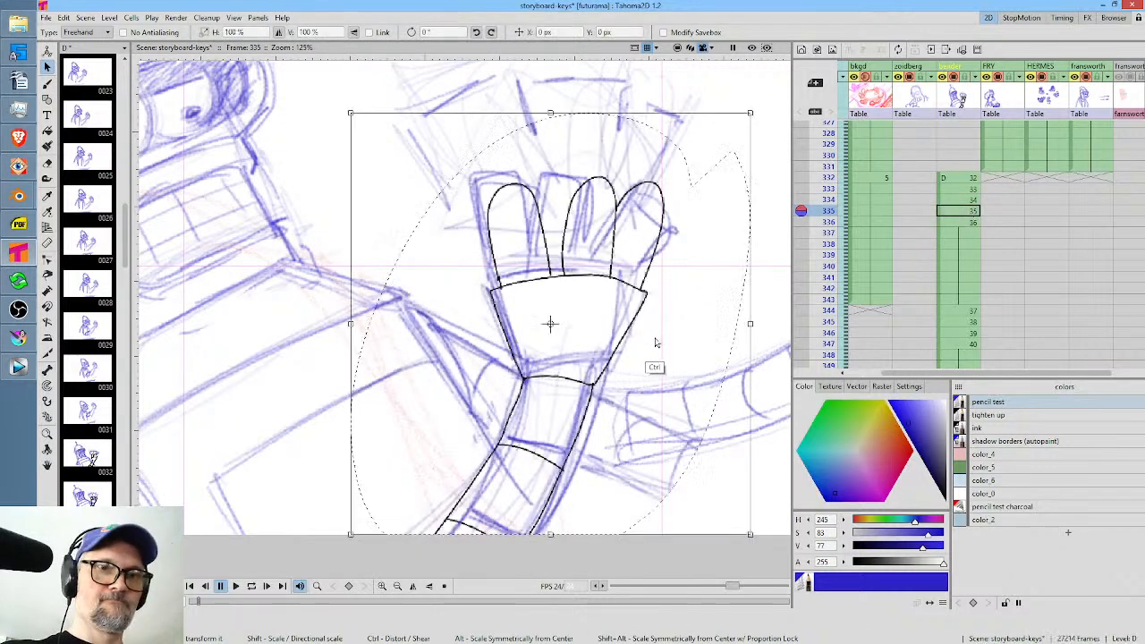
# Paste the inked arm into frame 336, rotate it about 6.5° and move it by about -22 px in X and 74 px in Y.
pyautogui.click(966, 223)
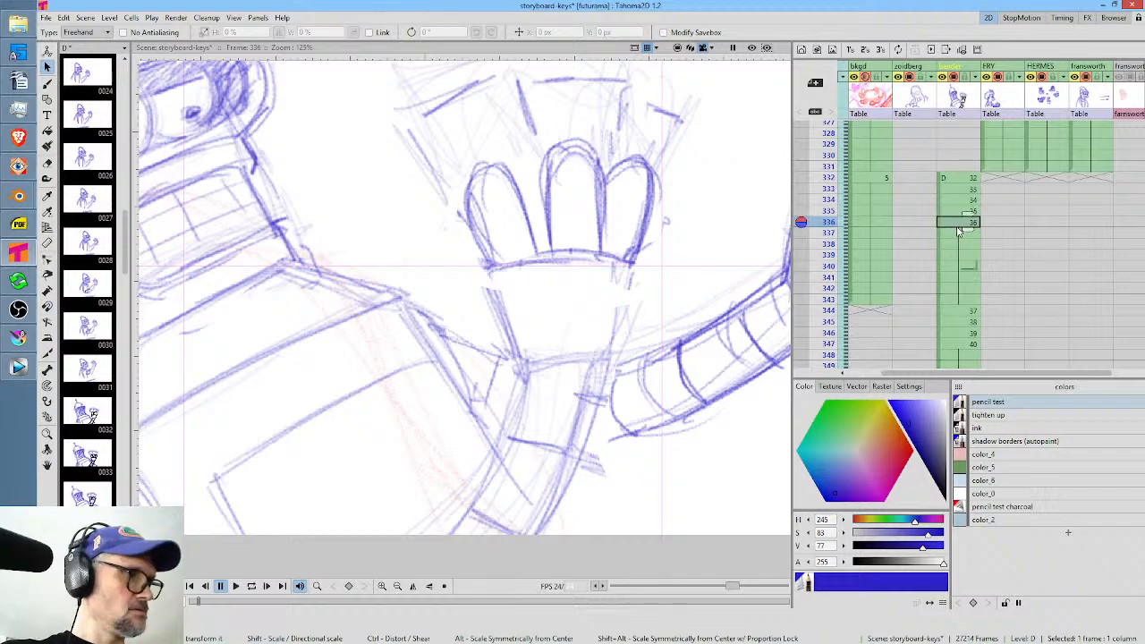
pyautogui.hotkey('ctrl', 'v')
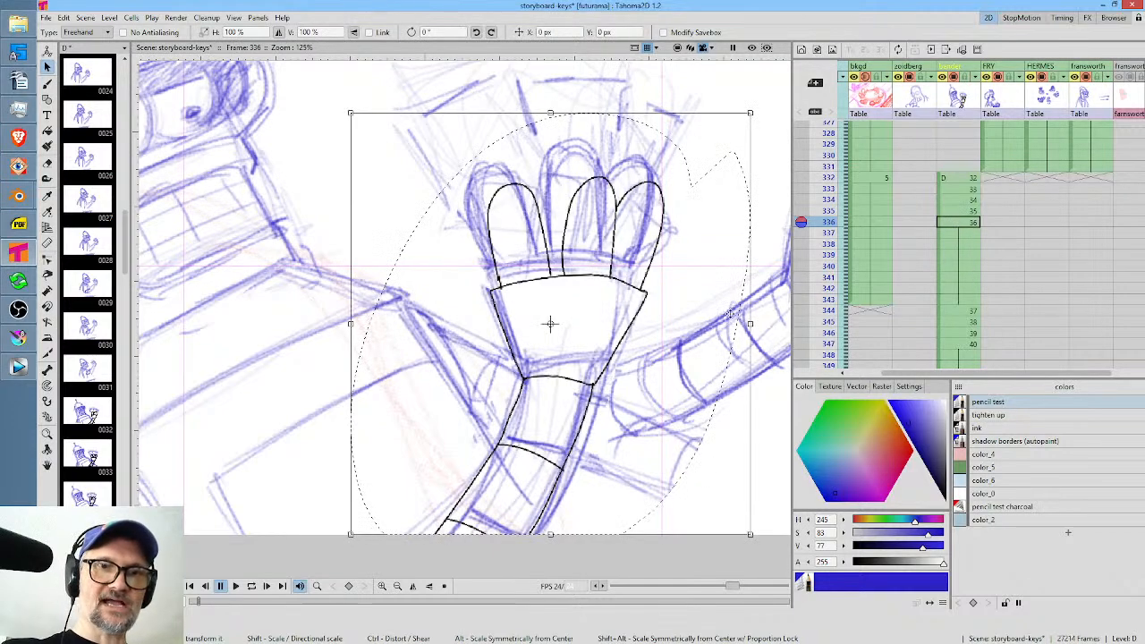
pyautogui.moveTo(760, 105); pyautogui.dragTo(745, 92)
pyautogui.moveTo(624, 265); pyautogui.dragTo(618, 236)
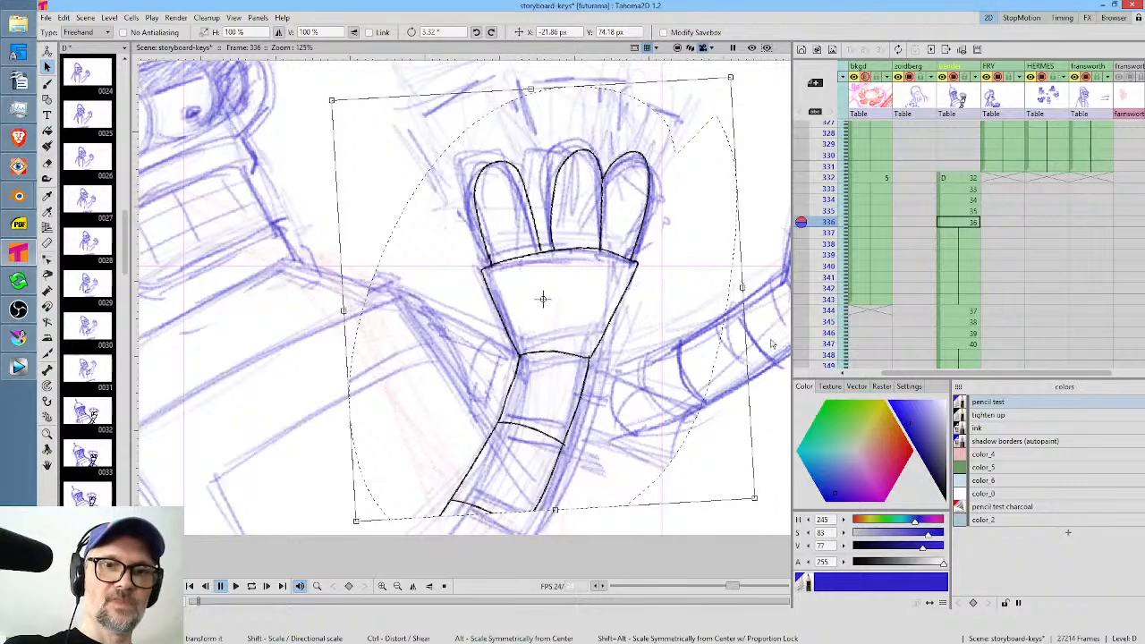
pyautogui.moveTo(759, 504); pyautogui.dragTo(765, 488)
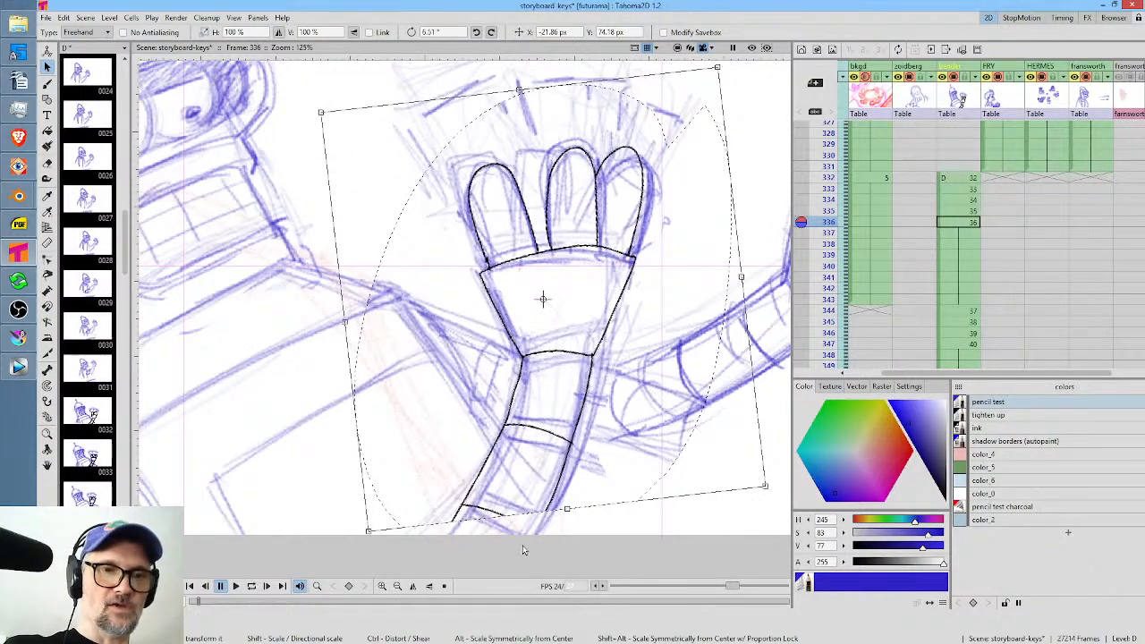
# Selectively erase the pencil test sketch lines in and around the inked arm on frames 333, 334 and 335.
pyautogui.click(973, 179)
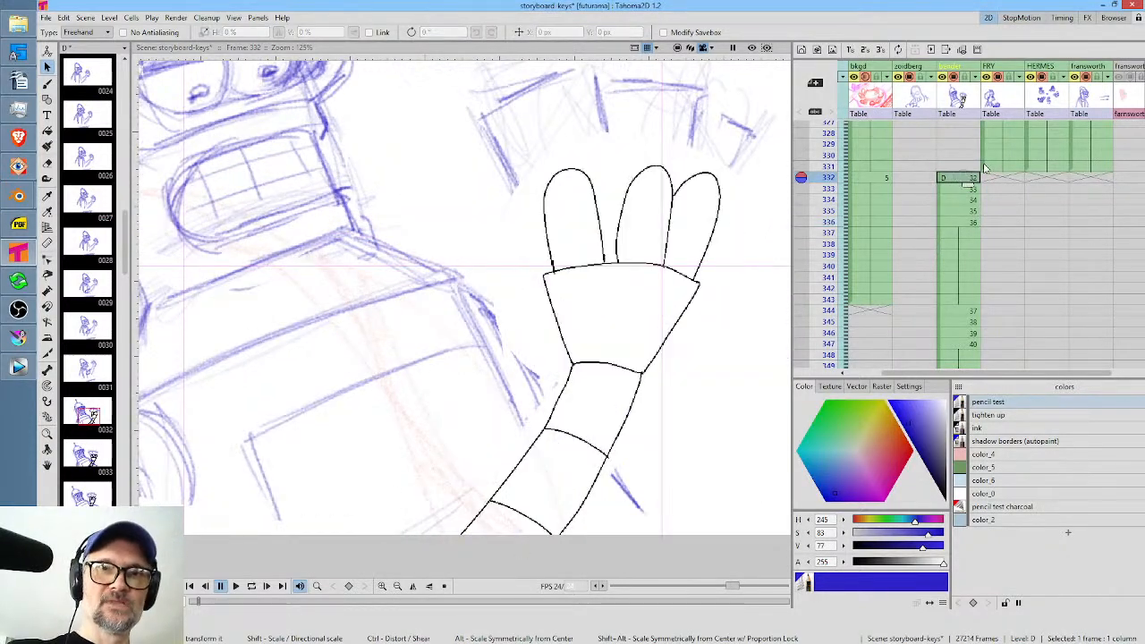
pyautogui.click(967, 190)
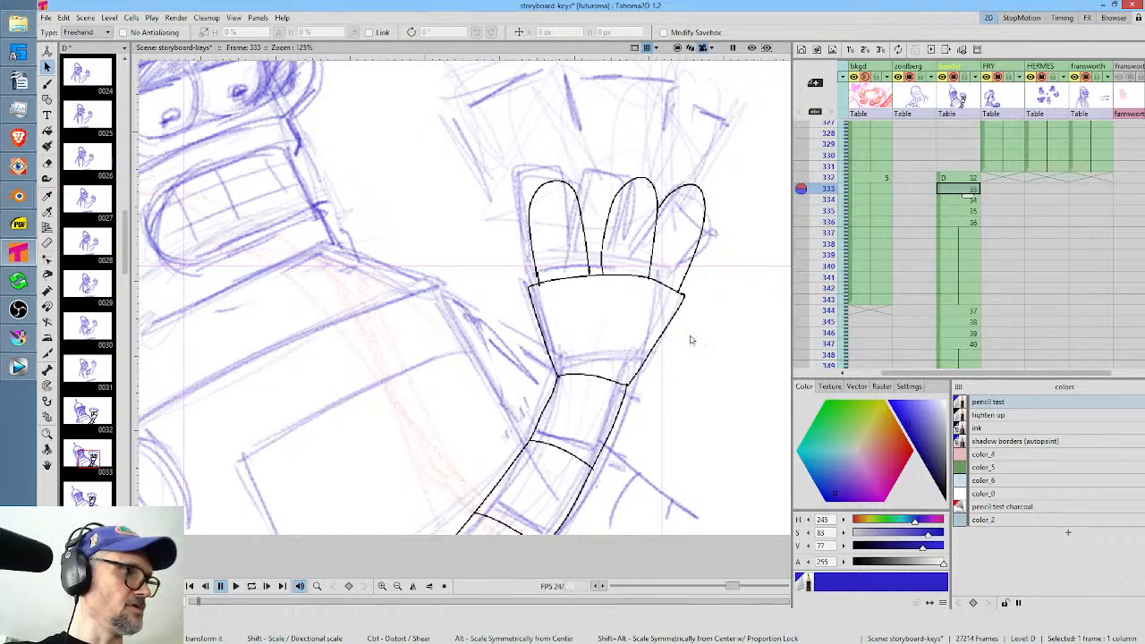
pyautogui.press('e')
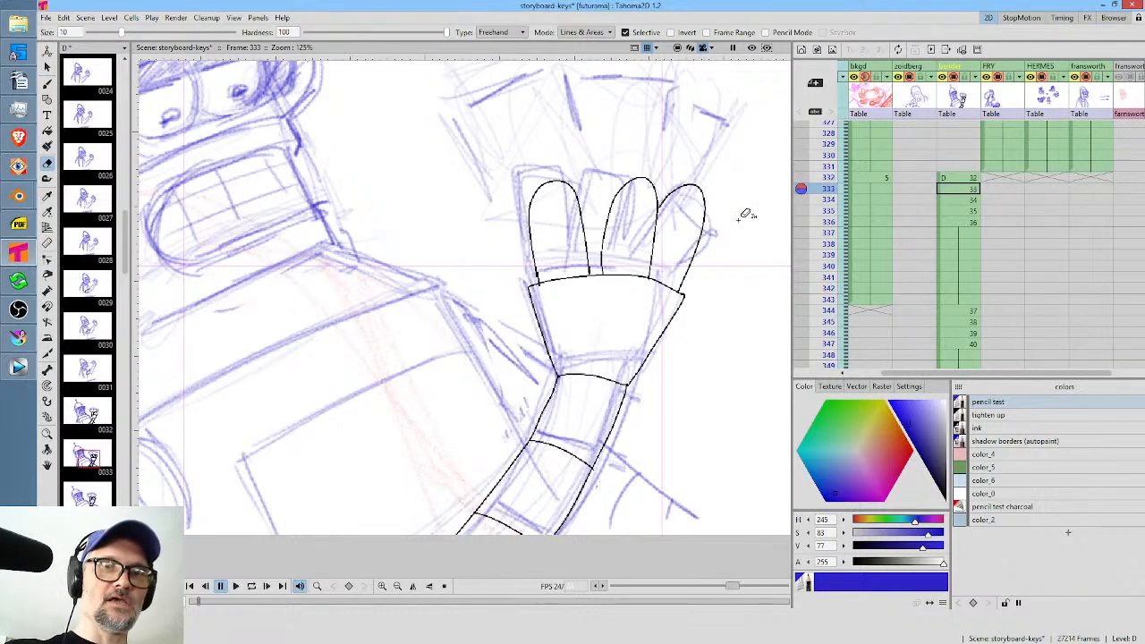
pyautogui.moveTo(743, 212)
pyautogui.mouseDown()
pyautogui.moveTo(641, 136)
pyautogui.moveTo(512, 369)
pyautogui.moveTo(572, 562)
pyautogui.moveTo(742, 224)
pyautogui.moveTo(695, 191)
pyautogui.moveTo(511, 159)
pyautogui.moveTo(451, 461)
pyautogui.moveTo(591, 473)
pyautogui.moveTo(695, 220)
pyautogui.moveTo(541, 161)
pyautogui.moveTo(458, 385)
pyautogui.moveTo(448, 555)
pyautogui.moveTo(673, 253)
pyautogui.mouseUp()
pyautogui.press('.')
pyautogui.press('.')
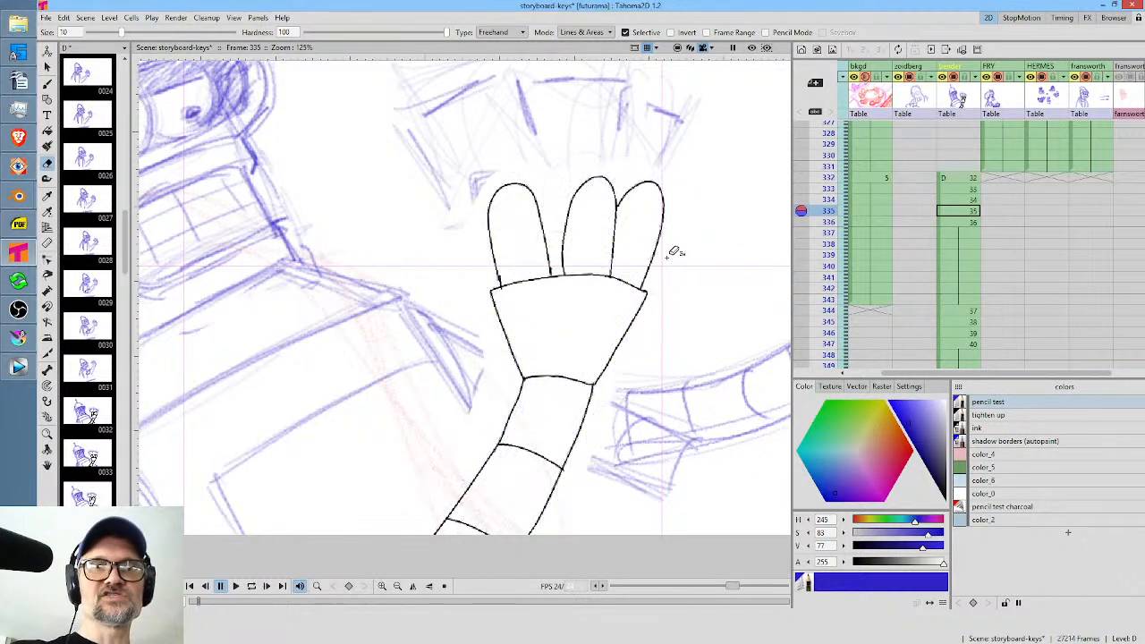
# Preview the pencil test color's transparency on frames 335 and 336, leaving its alpha at 255.
pyautogui.click(1009, 404)
pyautogui.moveTo(943, 562)
pyautogui.mouseDown()
pyautogui.moveTo(841, 580)
pyautogui.moveTo(984, 563)
pyautogui.mouseUp()
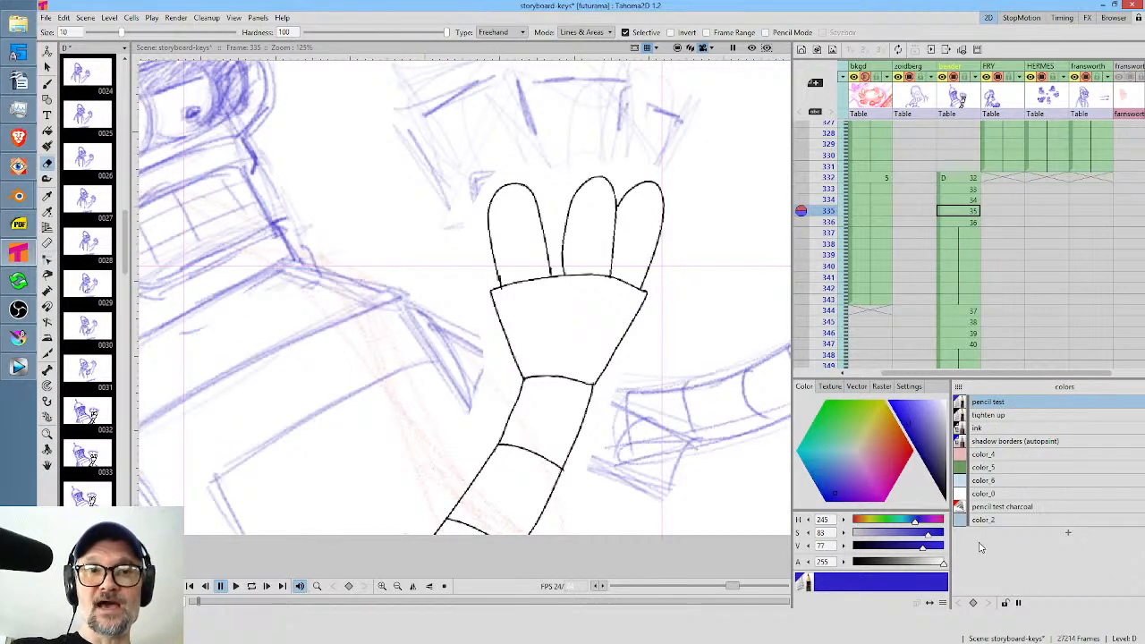
pyautogui.click(964, 223)
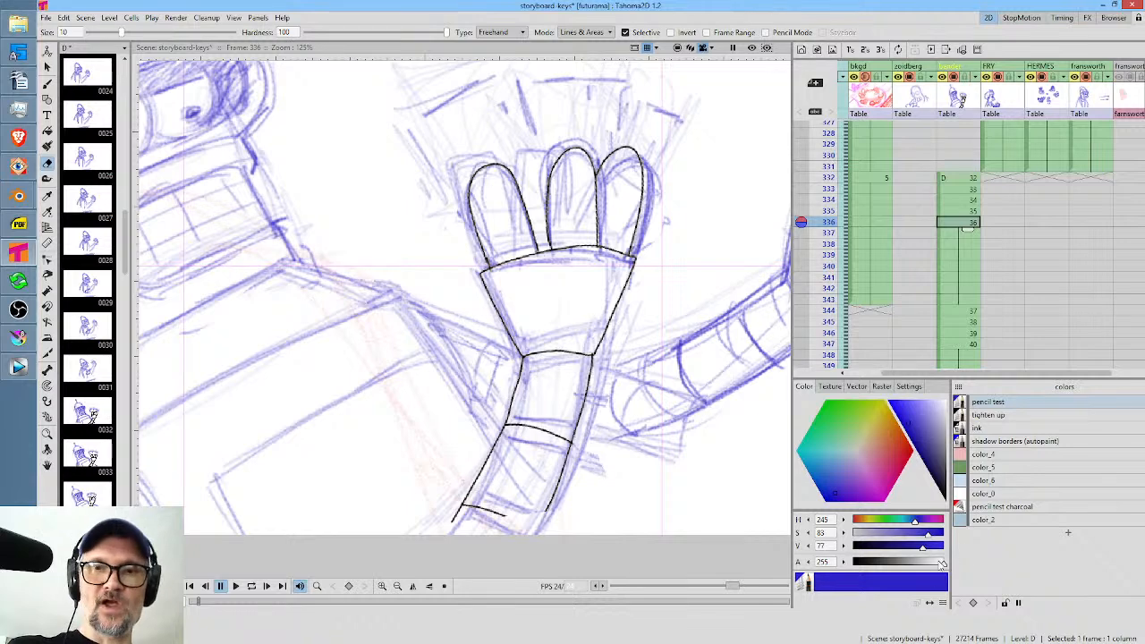
pyautogui.moveTo(944, 563)
pyautogui.mouseDown()
pyautogui.moveTo(824, 583)
pyautogui.moveTo(894, 563)
pyautogui.moveTo(971, 564)
pyautogui.mouseUp()
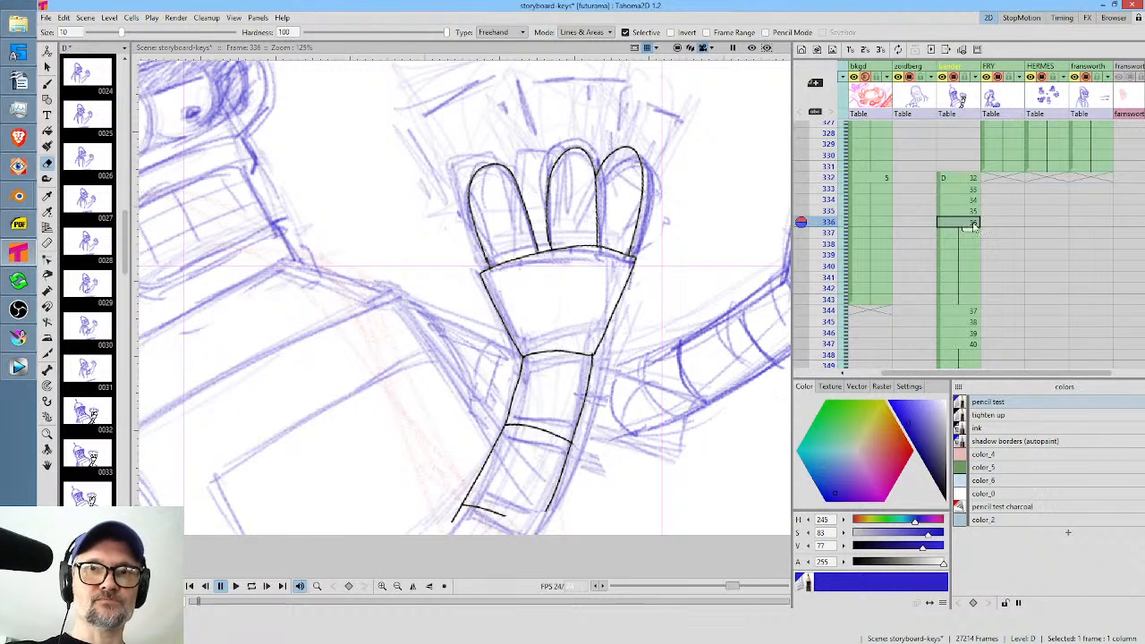
# Compare frame 335 with frame 336, and selectively erase the pencil test lines around the inked arm on frame 336.
pyautogui.click(967, 213)
pyautogui.click(966, 223)
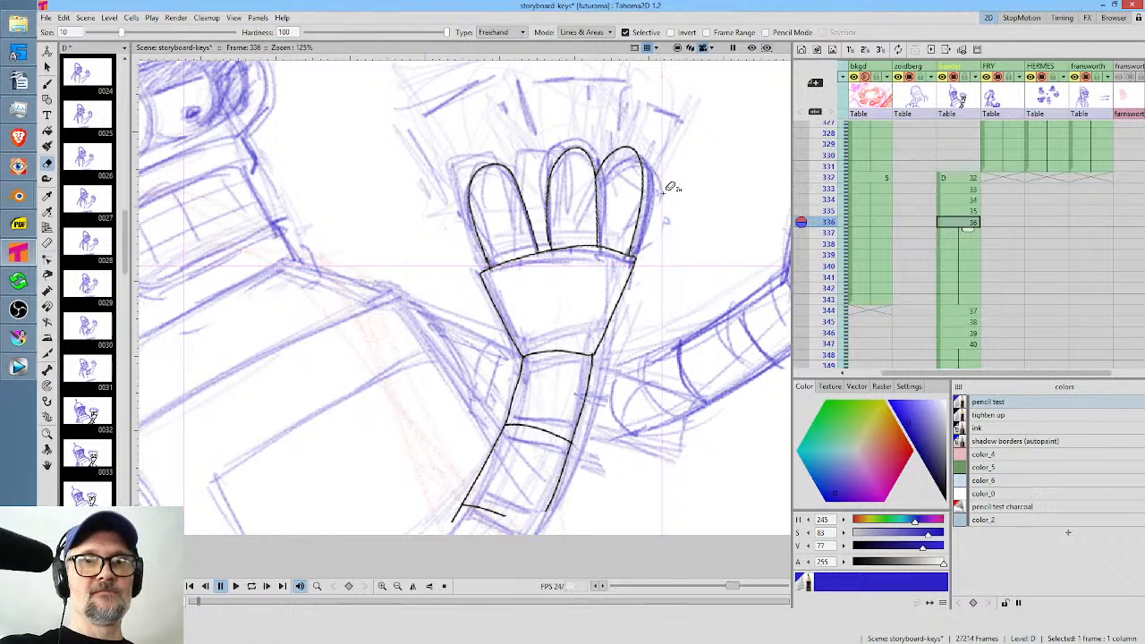
pyautogui.moveTo(665, 190)
pyautogui.mouseDown()
pyautogui.moveTo(644, 143)
pyautogui.moveTo(490, 127)
pyautogui.moveTo(456, 185)
pyautogui.moveTo(494, 362)
pyautogui.moveTo(418, 551)
pyautogui.moveTo(572, 483)
pyautogui.moveTo(671, 214)
pyautogui.mouseUp()
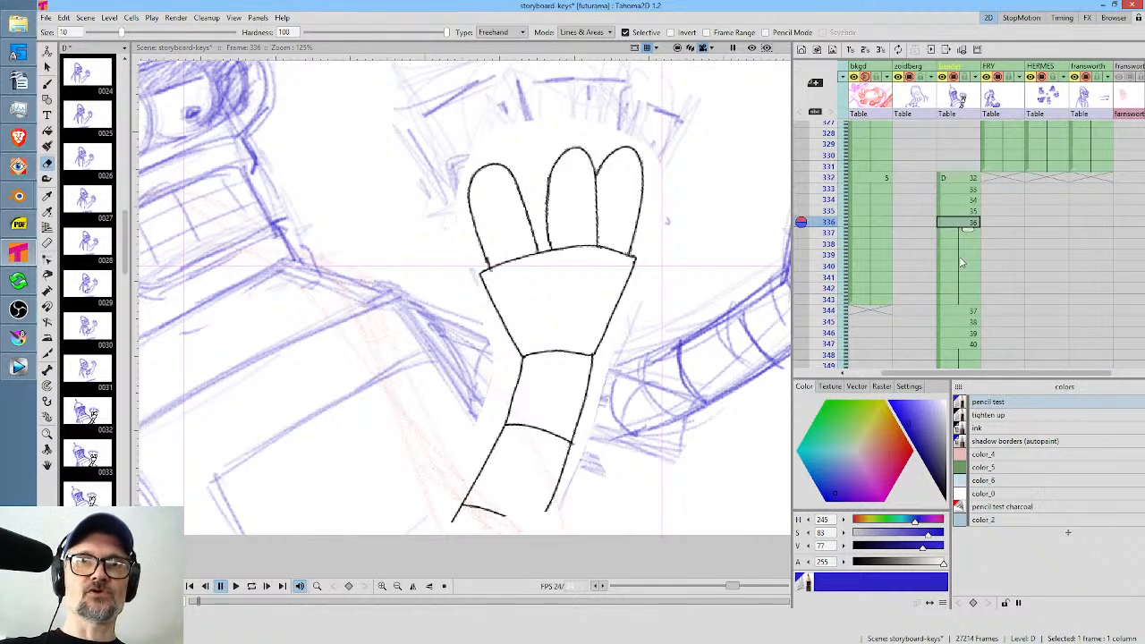
# Scrub through the bender animation from frame 332 to frame 347 to review the arm and hand motion.
pyautogui.scroll(-7, 624, 267)
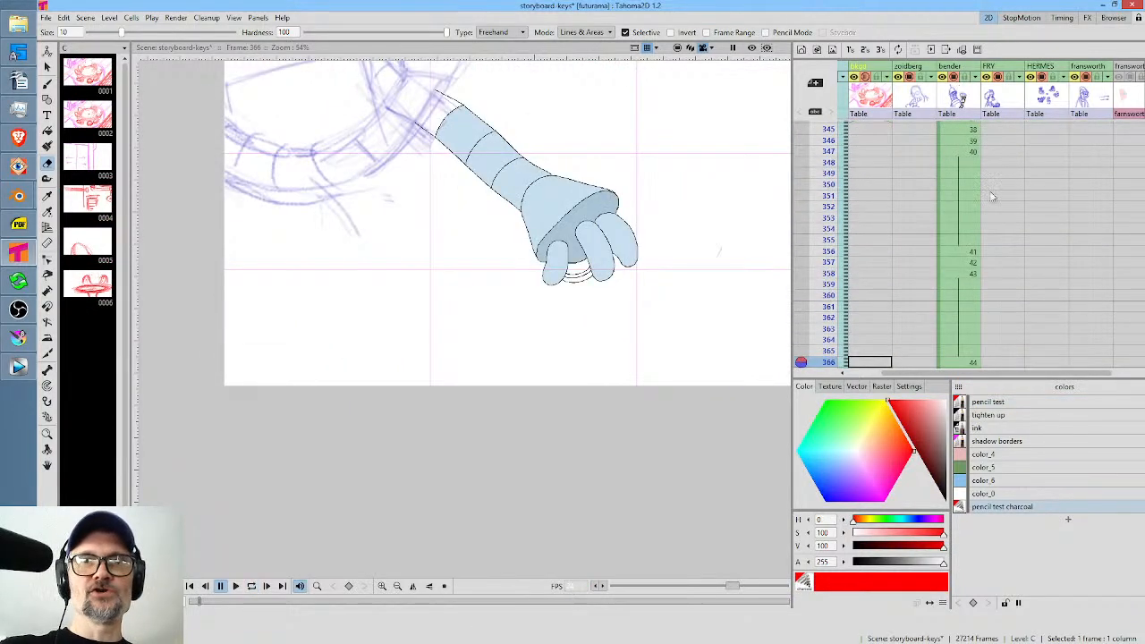
pyautogui.scroll(4, 967, 198)
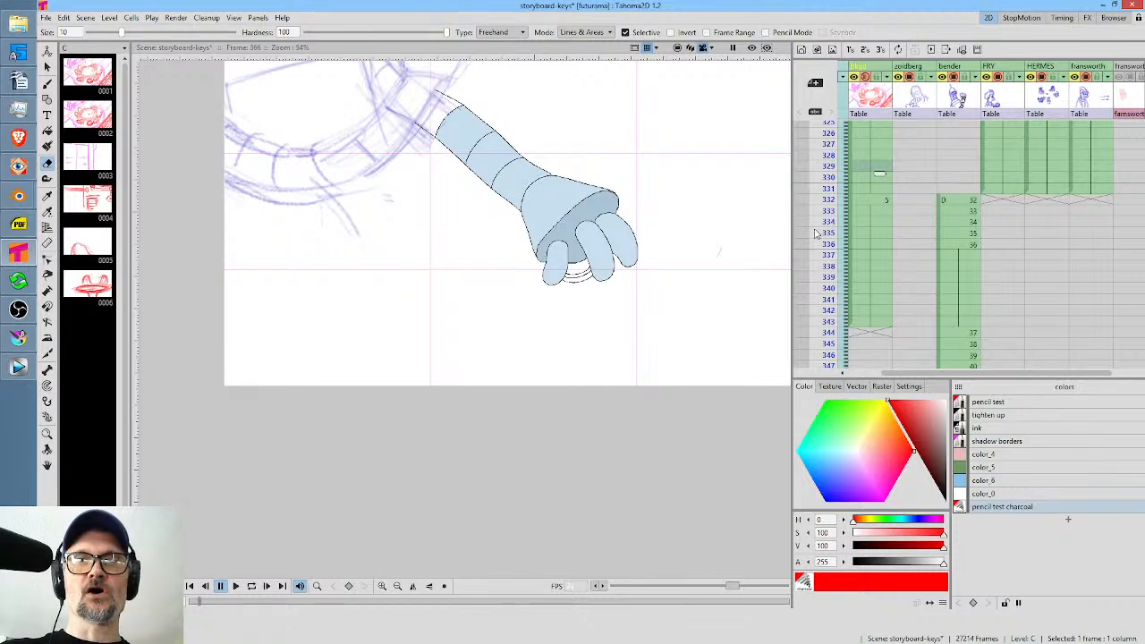
pyautogui.moveTo(829, 201); pyautogui.dragTo(836, 288)
pyautogui.scroll(-1, 985, 231)
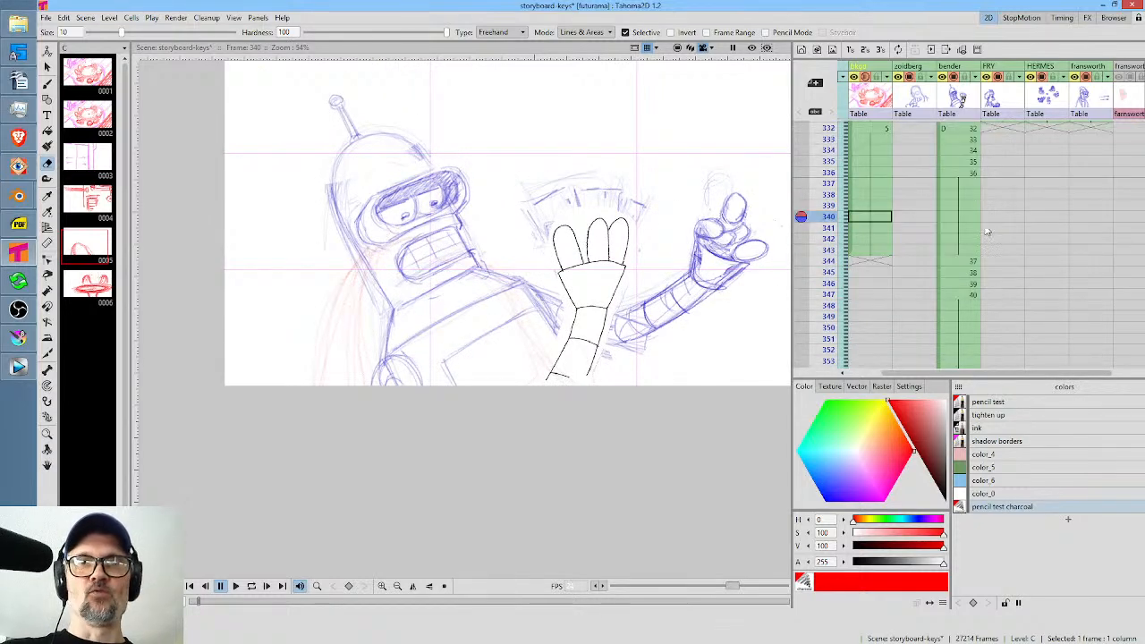
pyautogui.moveTo(828, 227); pyautogui.dragTo(833, 299)
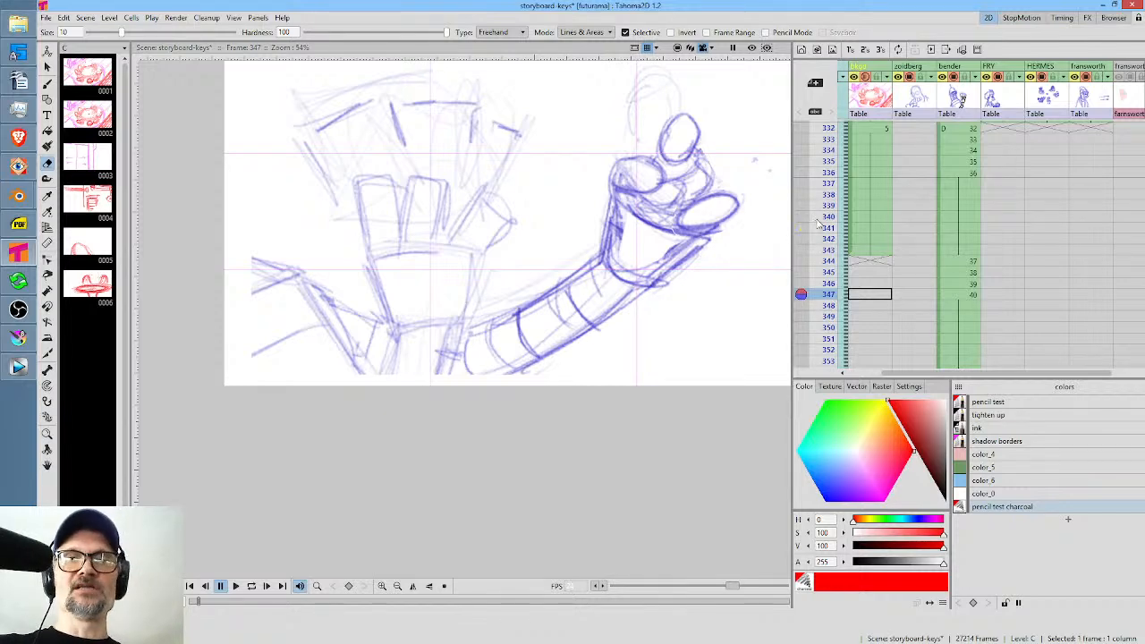
pyautogui.moveTo(833, 217); pyautogui.dragTo(830, 298)
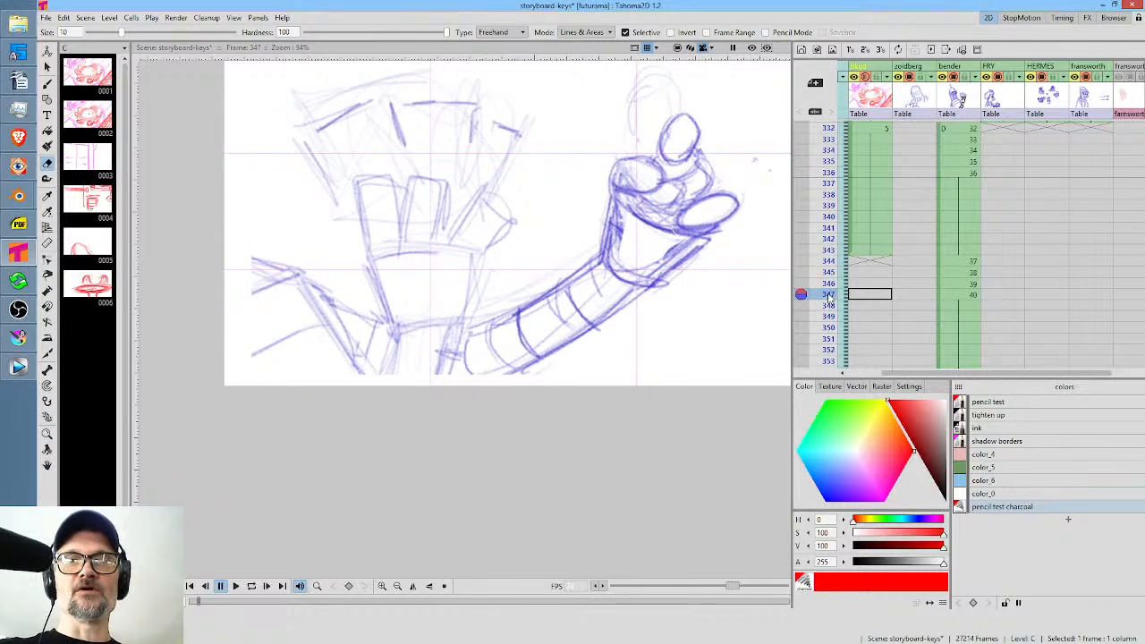
# Compare the bender drawing on frame 336 with the enlarged arm drawing on frame 347.
pyautogui.click(950, 296)
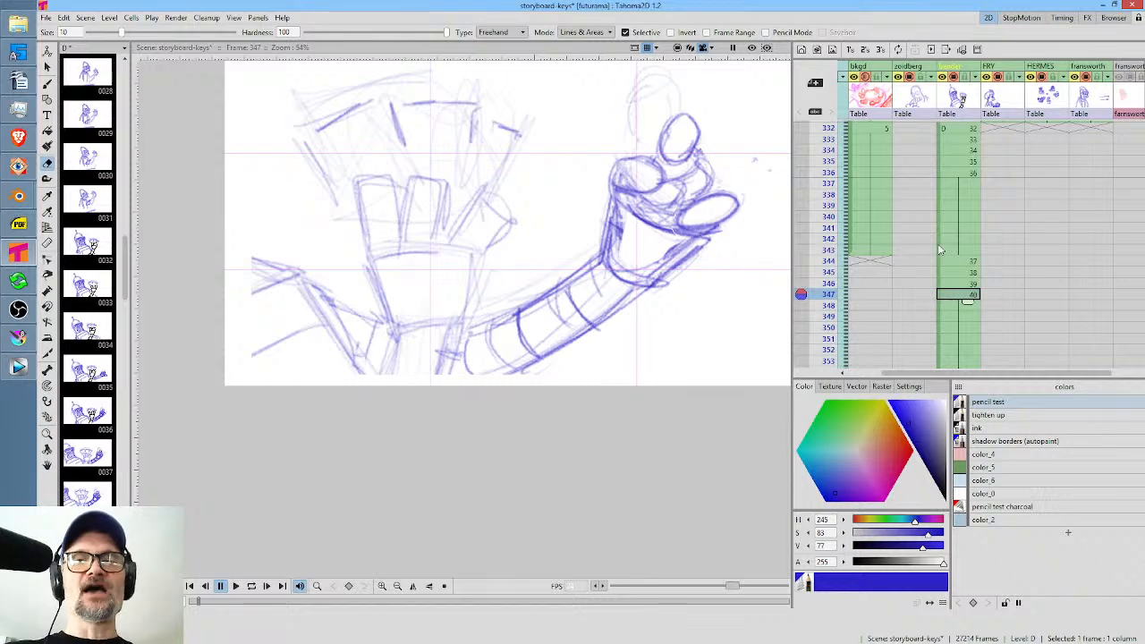
pyautogui.click(964, 177)
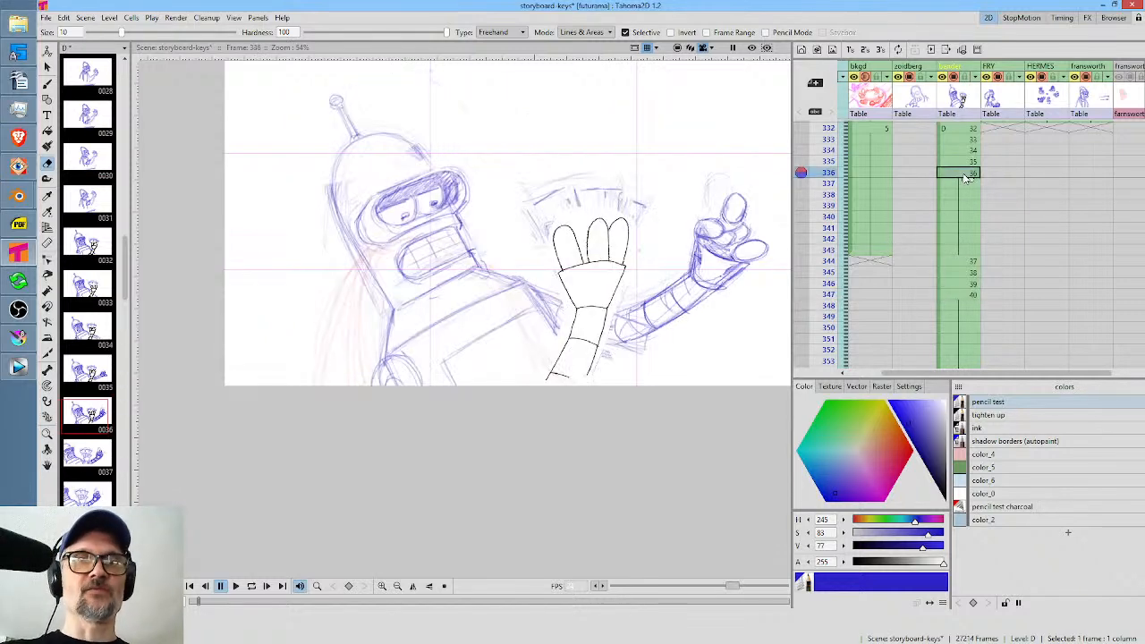
pyautogui.click(975, 295)
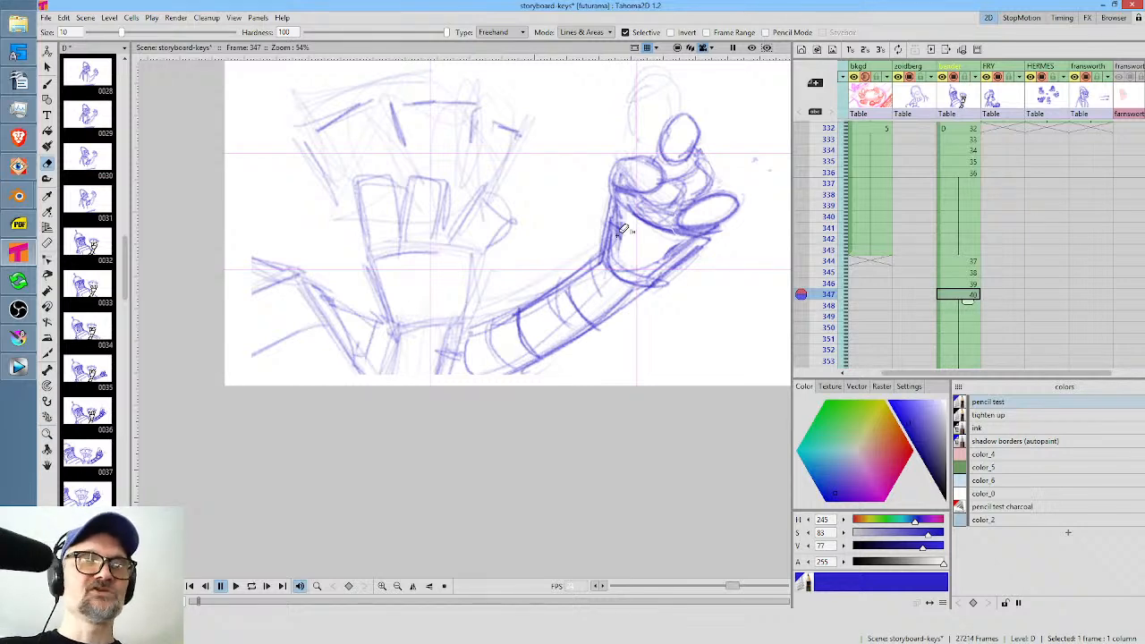
pyautogui.scroll(-2, 646, 204)
pyautogui.scroll(3, 646, 204)
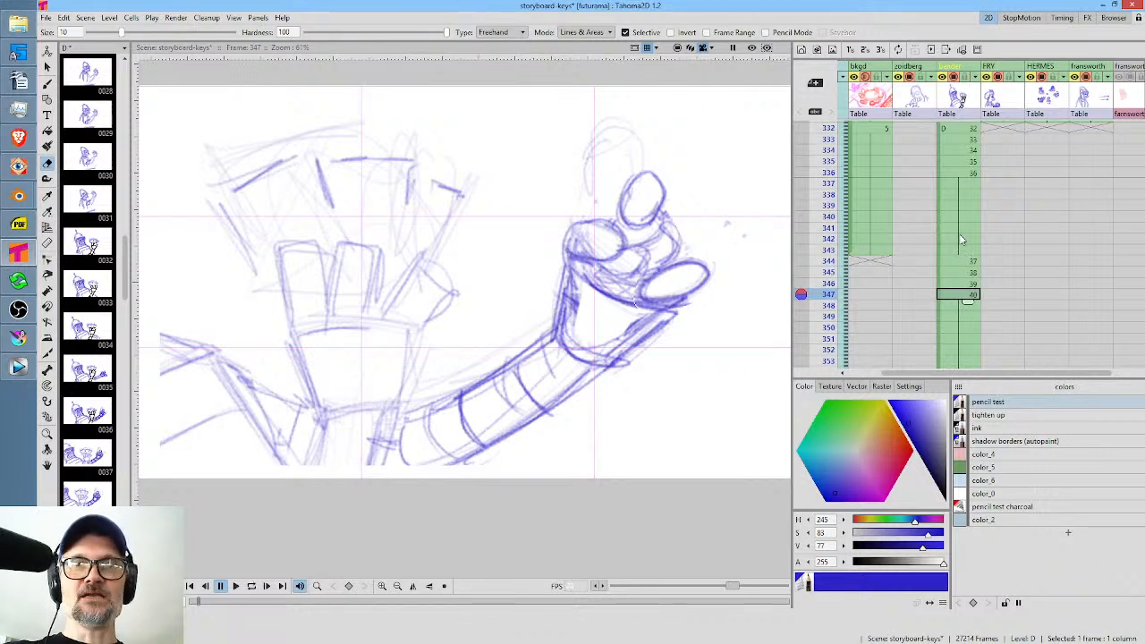
pyautogui.scroll(3, 961, 242)
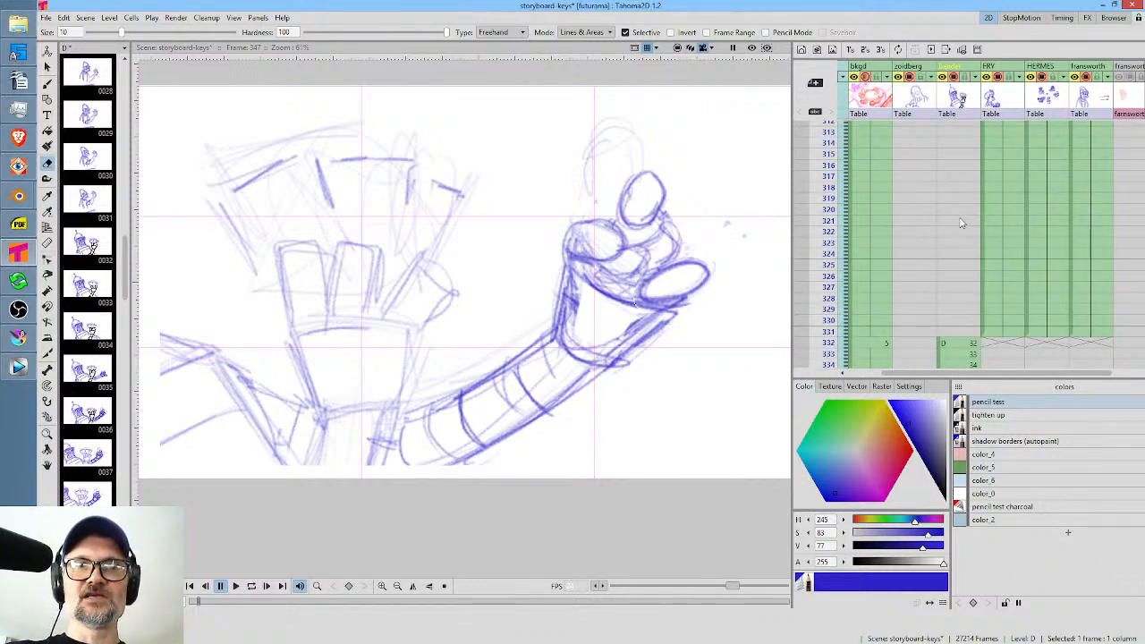
pyautogui.scroll(-2, 961, 223)
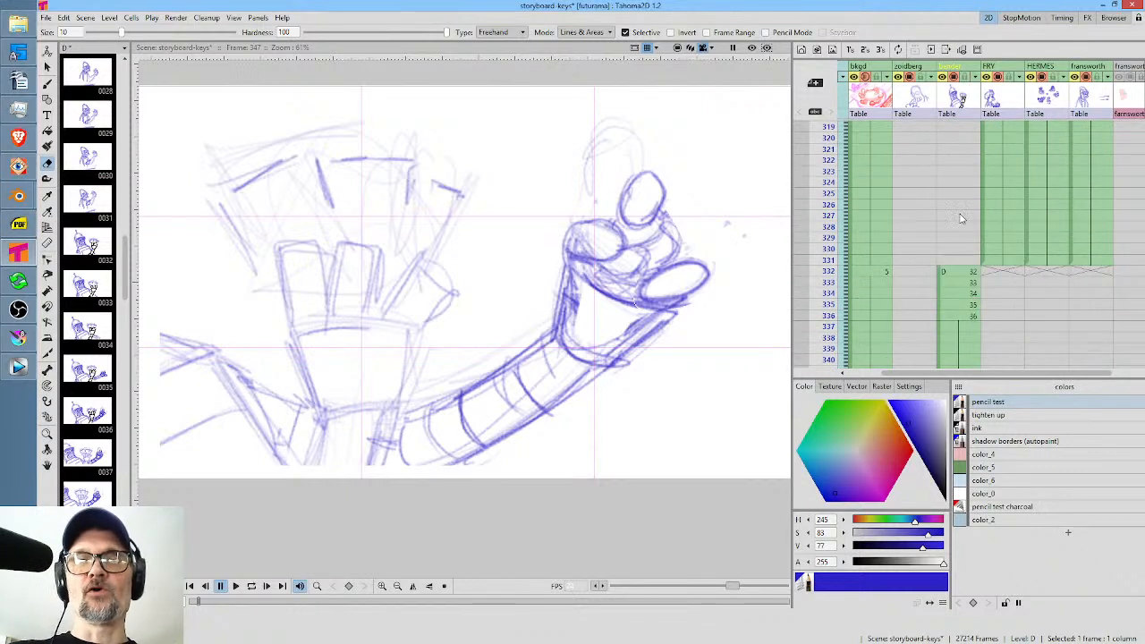
# Step and scrub through frames 331 to 335 to review the inked arm's motion.
pyautogui.click(967, 273)
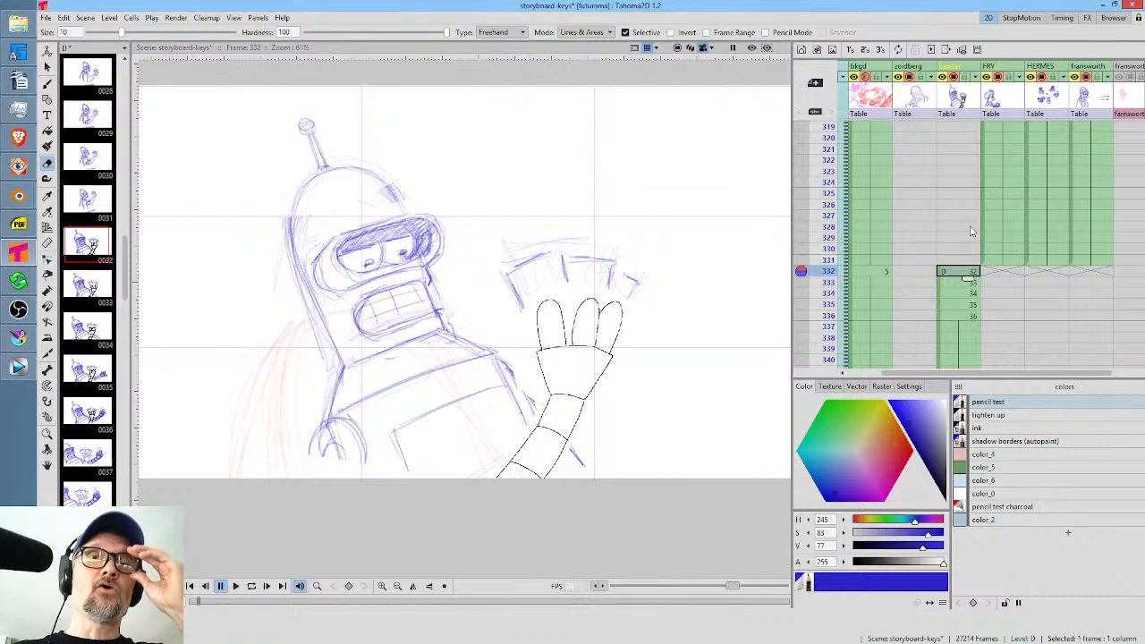
pyautogui.click(831, 260)
pyautogui.click(831, 271)
pyautogui.moveTo(829, 279)
pyautogui.mouseDown()
pyautogui.moveTo(829, 306)
pyautogui.moveTo(828, 272)
pyautogui.mouseUp()
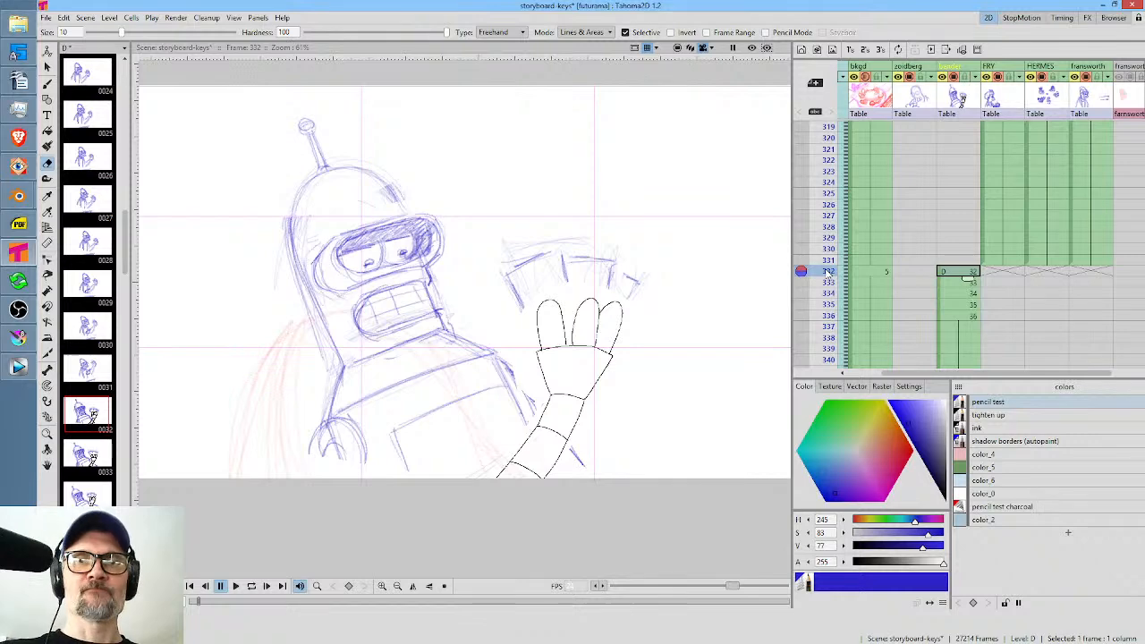
pyautogui.middleClick(995, 310)
pyautogui.moveTo(829, 199); pyautogui.dragTo(830, 244)
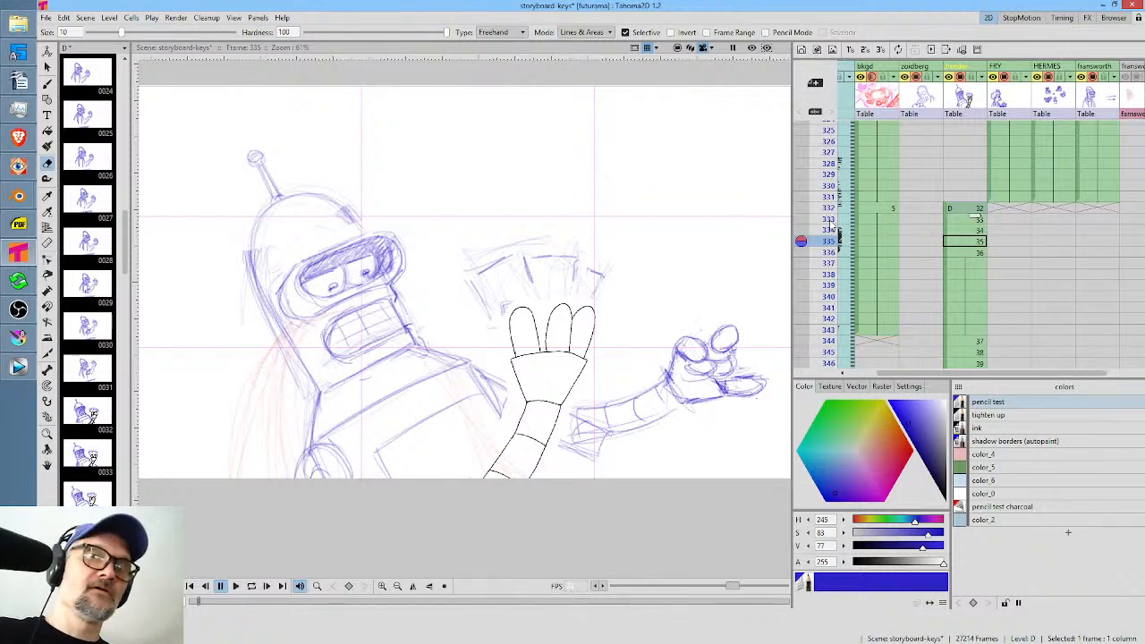
# Switch from Tahoma2D to Krita and scrub through the -350.png.kra timeline to review the shots, returning to frame 0.
pyautogui.moveTo(929, 266); pyautogui.dragTo(1049, 269)
pyautogui.click(17, 338)
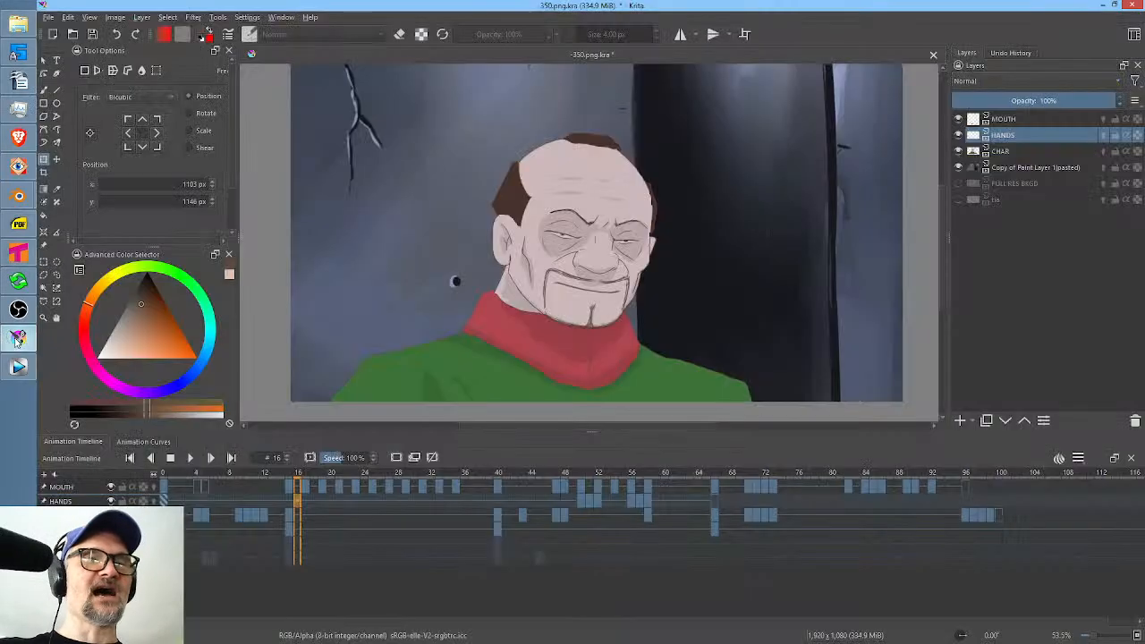
pyautogui.moveTo(296, 475); pyautogui.dragTo(666, 484)
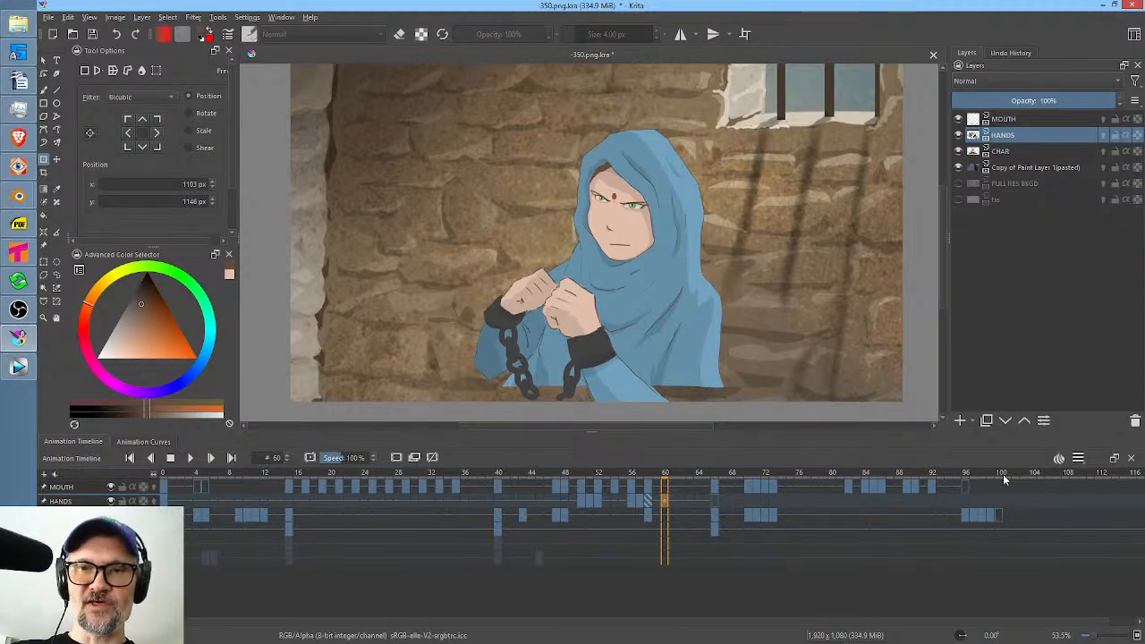
pyautogui.moveTo(1002, 478); pyautogui.dragTo(163, 496)
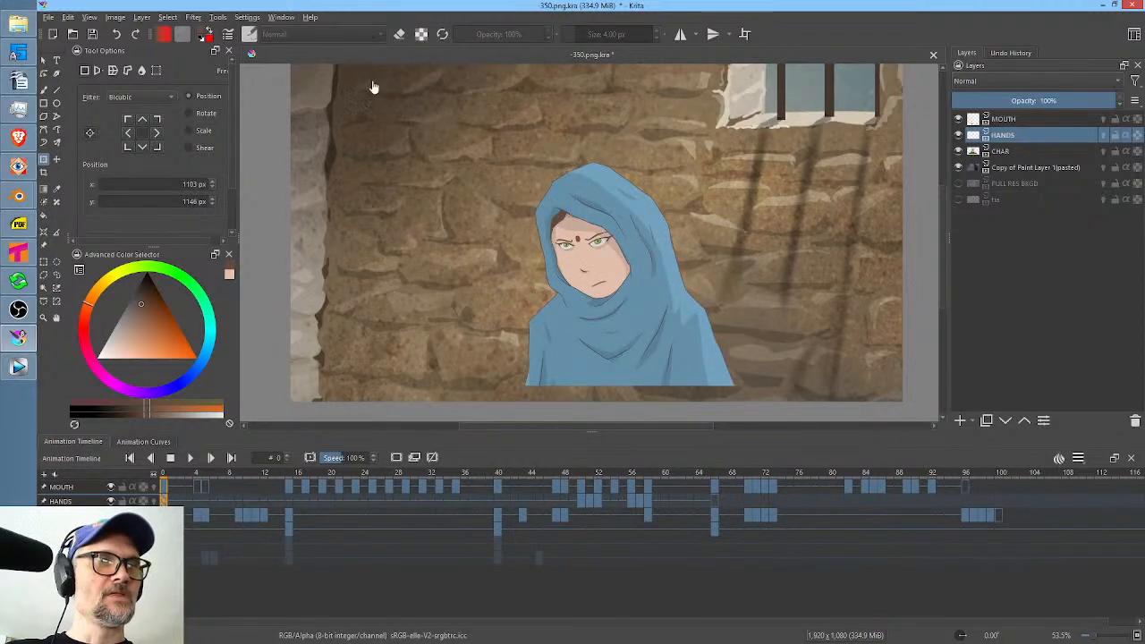
# Save -350.png.kra in Krita, and switch to Vegas Pro to save the SL-01-webisodes.veg project.
pyautogui.click(93, 36)
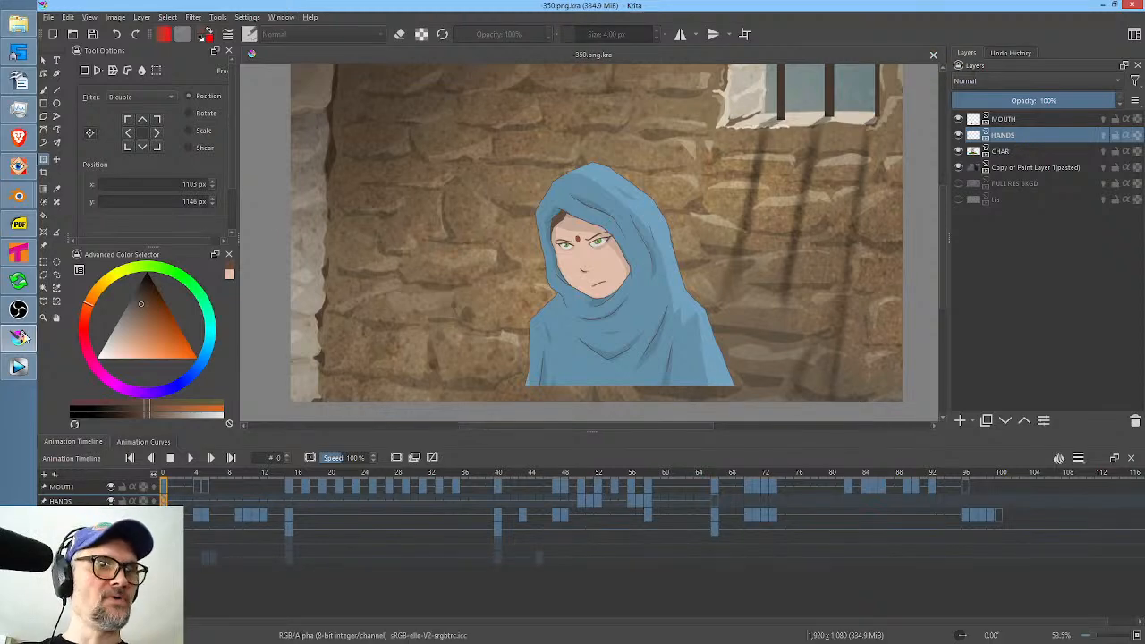
pyautogui.click(18, 367)
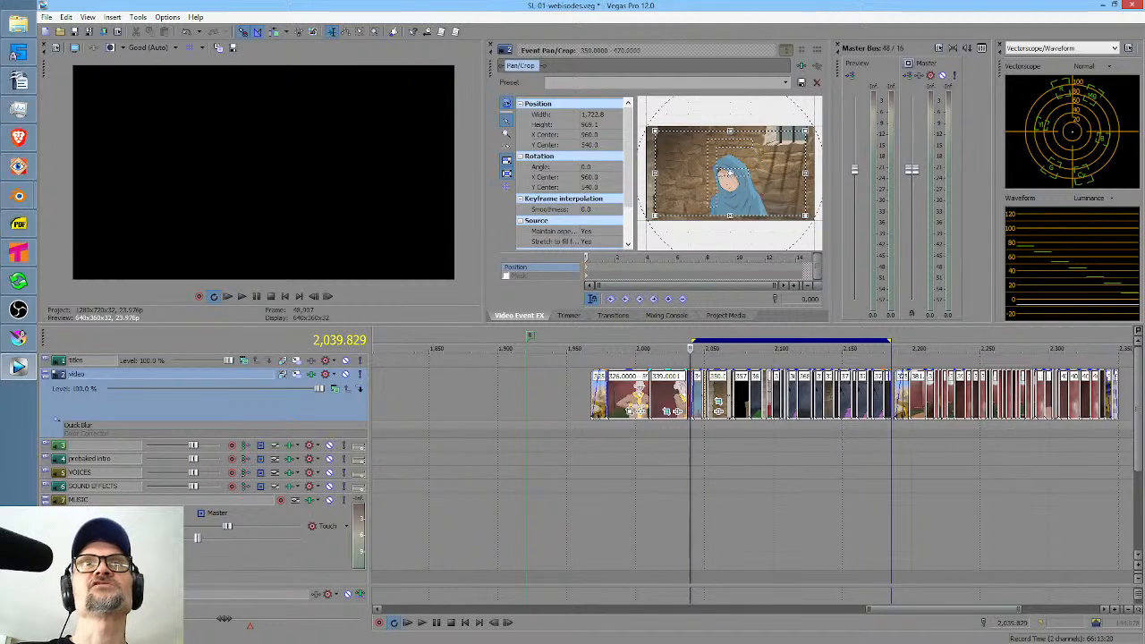
pyautogui.hotkey('alt', 'Tab')
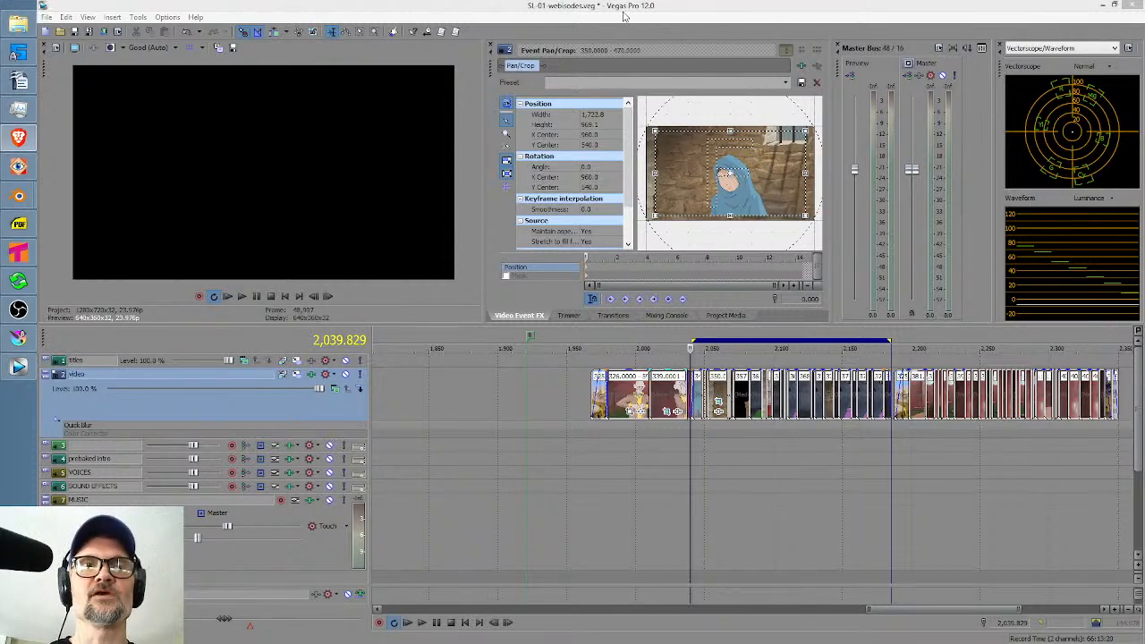
pyautogui.click(620, 6)
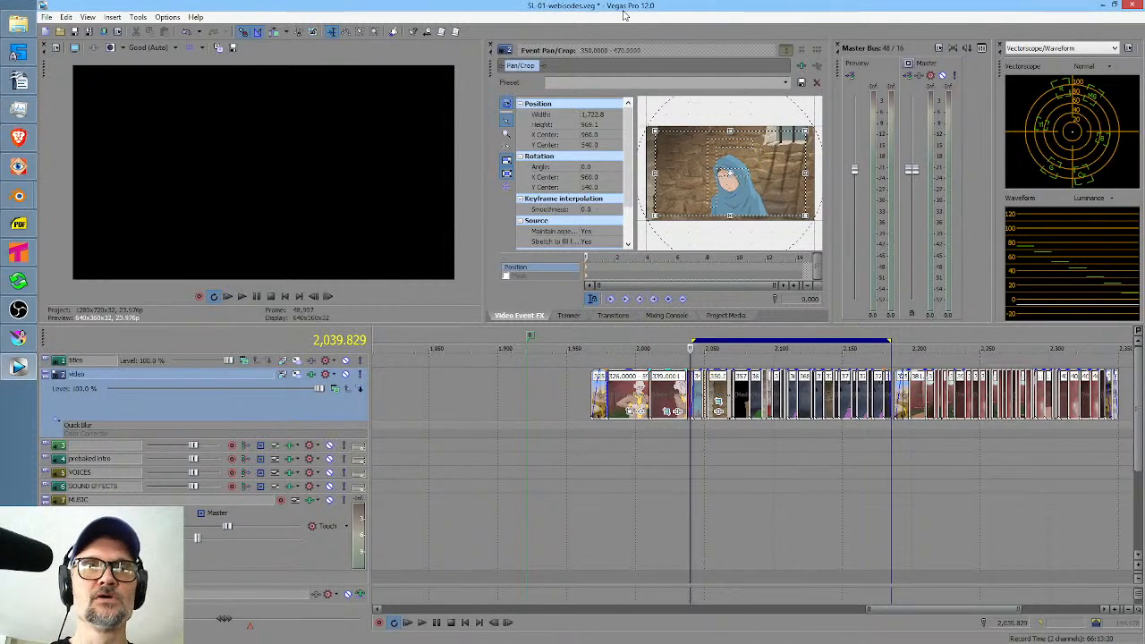
pyautogui.click(76, 32)
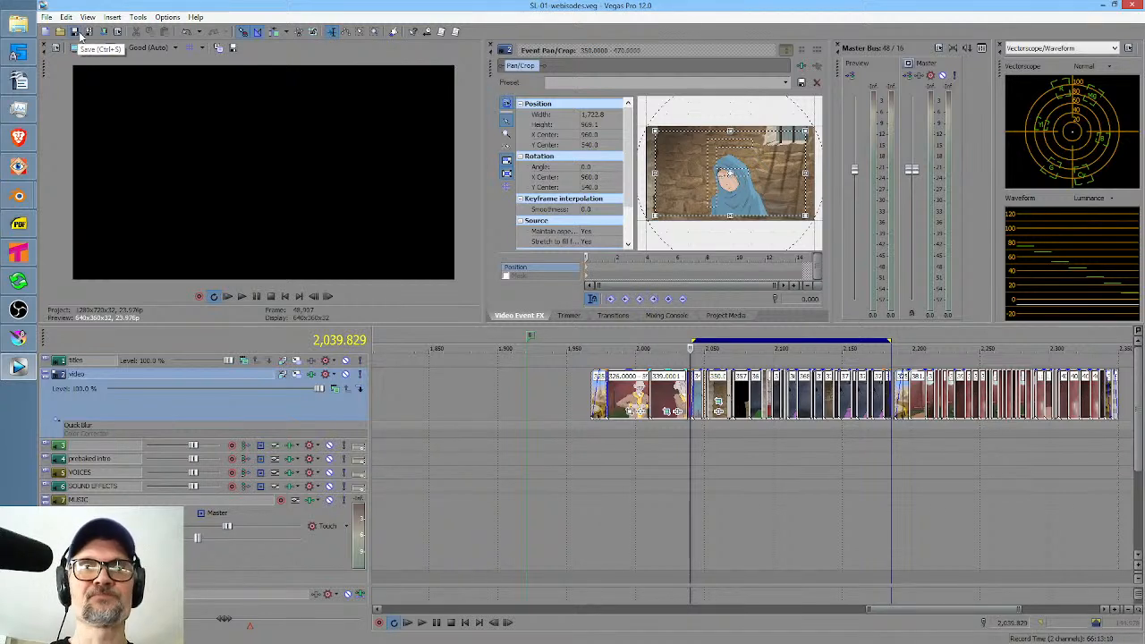
# Turn off looped playback and briefly play the edit from the start of the 325 clip.
pyautogui.press('q')
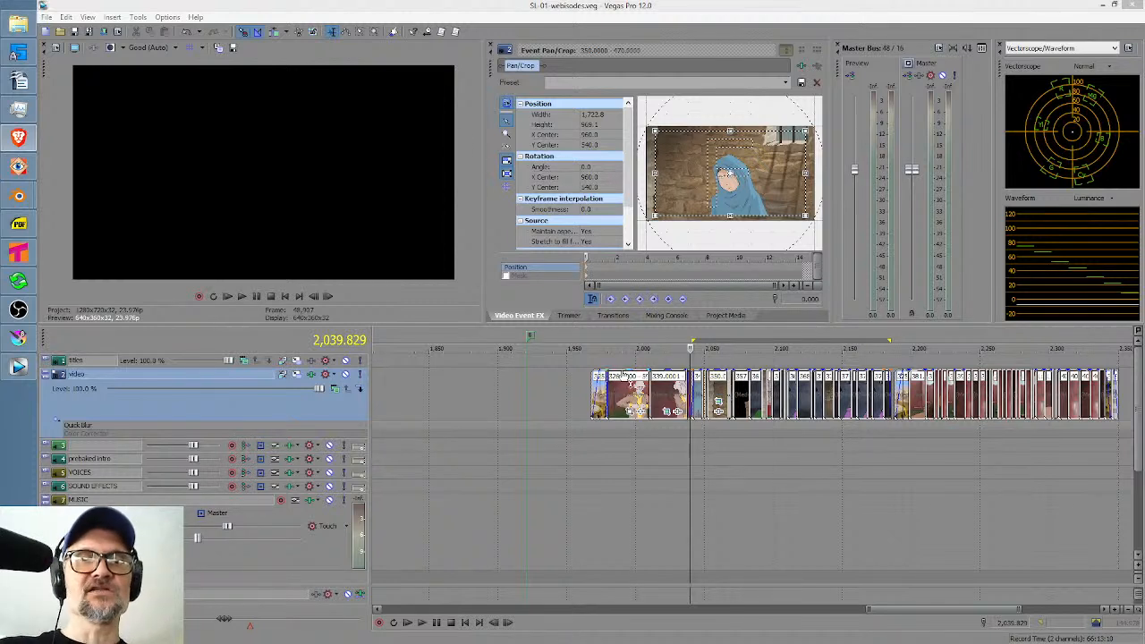
pyautogui.click(617, 453)
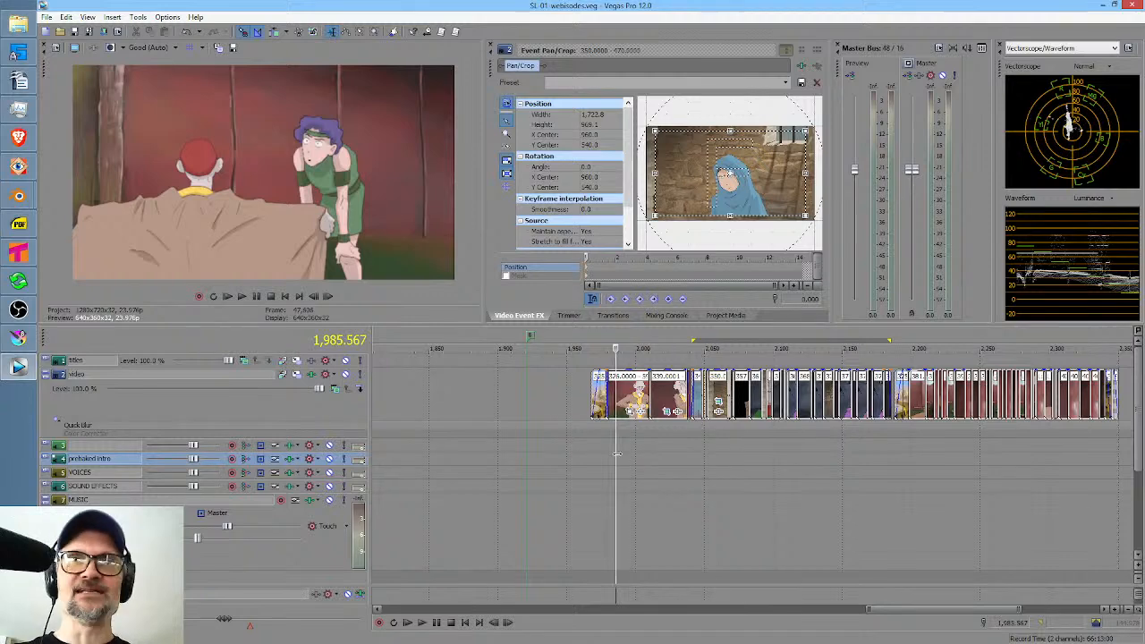
pyautogui.click(606, 444)
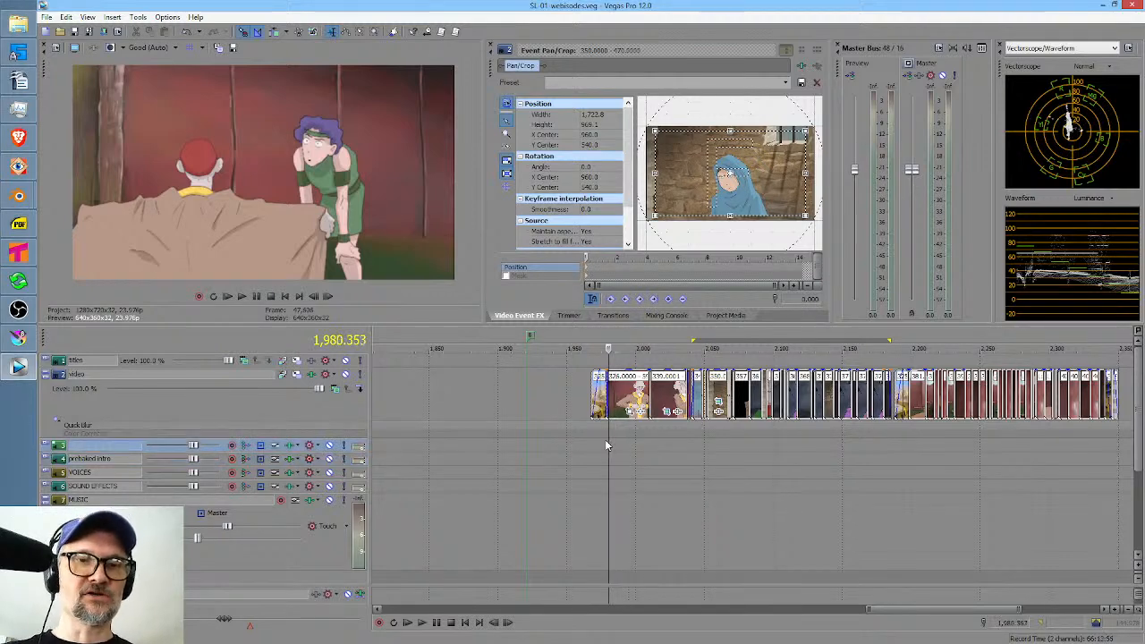
pyautogui.scroll(5, 607, 444)
pyautogui.scroll(-2, 744, 440)
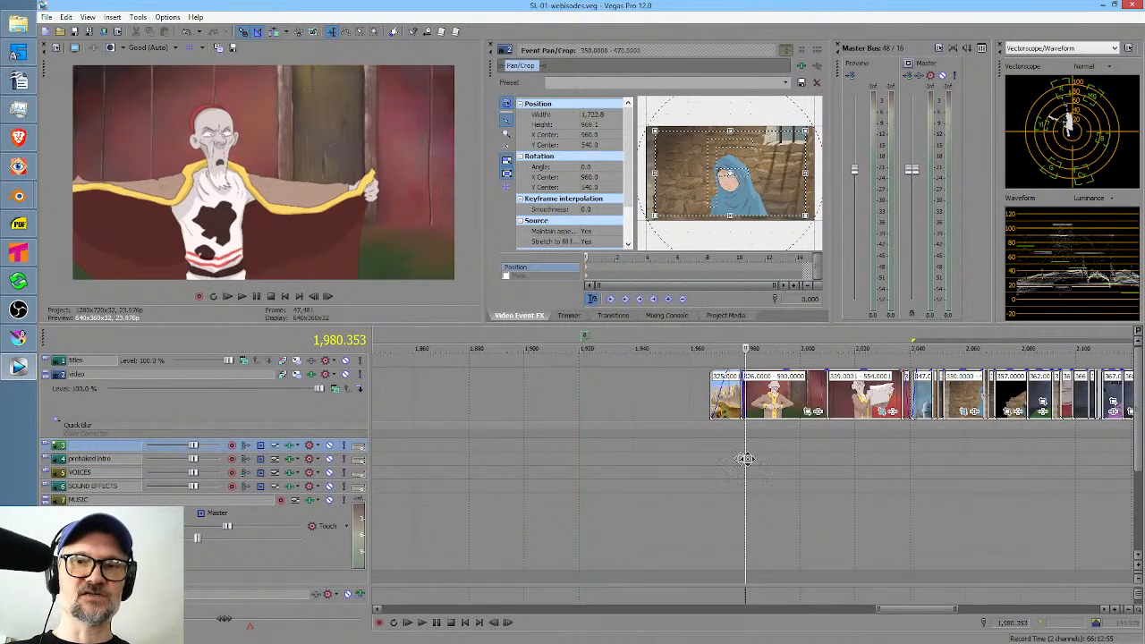
pyautogui.hscroll(5, 745, 457)
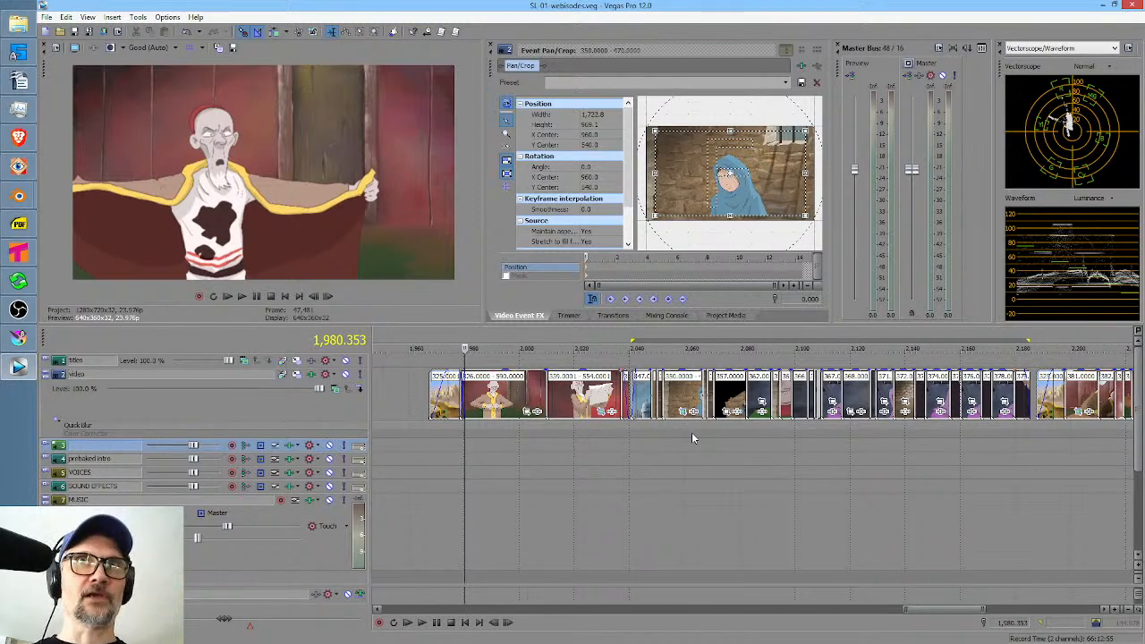
pyautogui.click(429, 450)
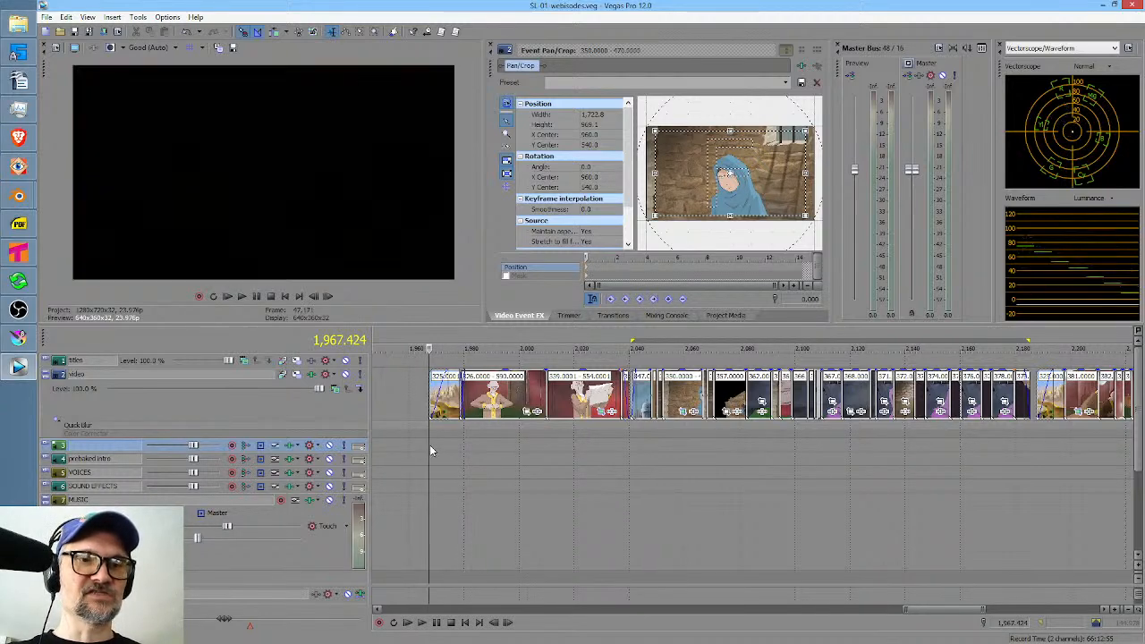
pyautogui.press('space')
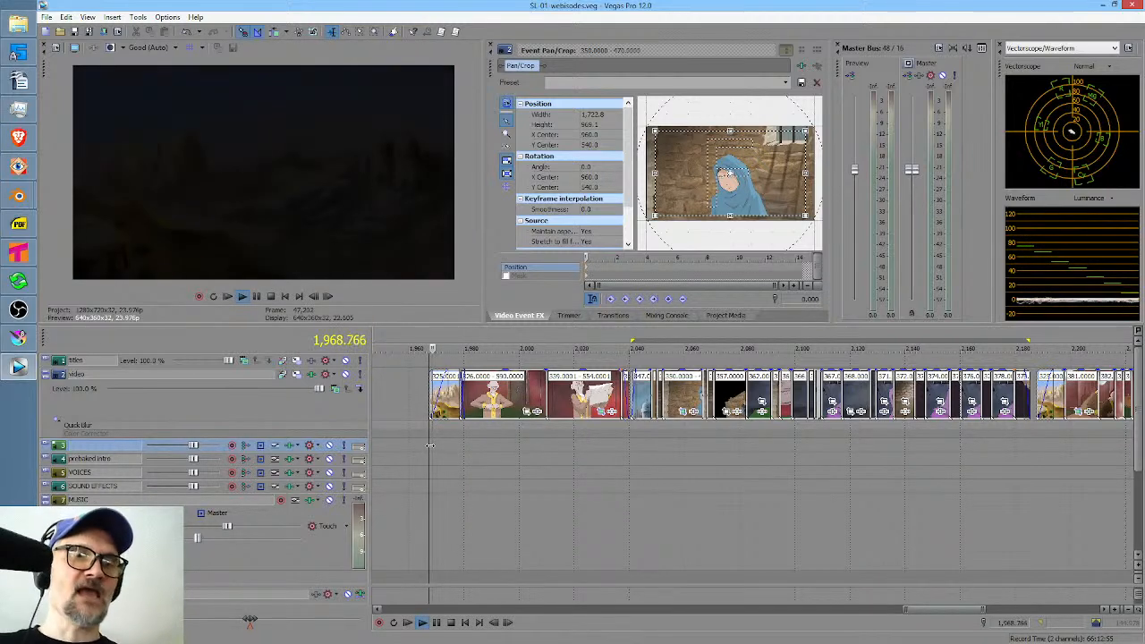
pyautogui.press('space')
# Review the prison shots between clips 350 and 357, select the 357.0000 - 477.0000 clip, and switch to Krita.
pyautogui.moveTo(531, 446); pyautogui.dragTo(718, 441)
pyautogui.click(719, 441)
pyautogui.scroll(4, 719, 441)
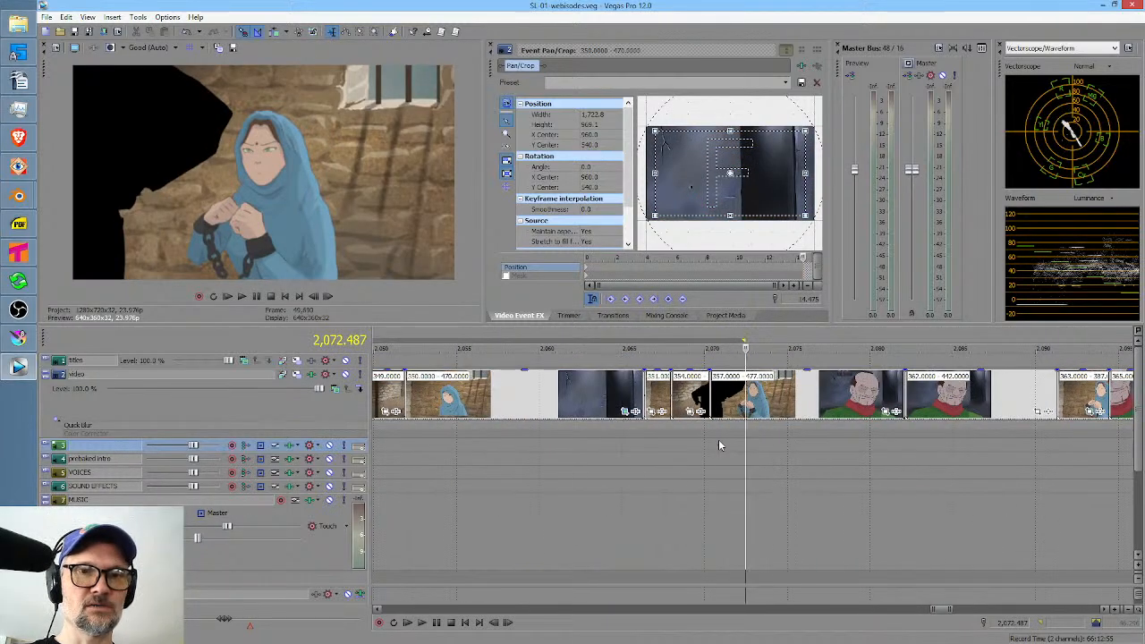
pyautogui.moveTo(462, 452); pyautogui.dragTo(659, 463)
pyautogui.moveTo(670, 463); pyautogui.dragTo(644, 463)
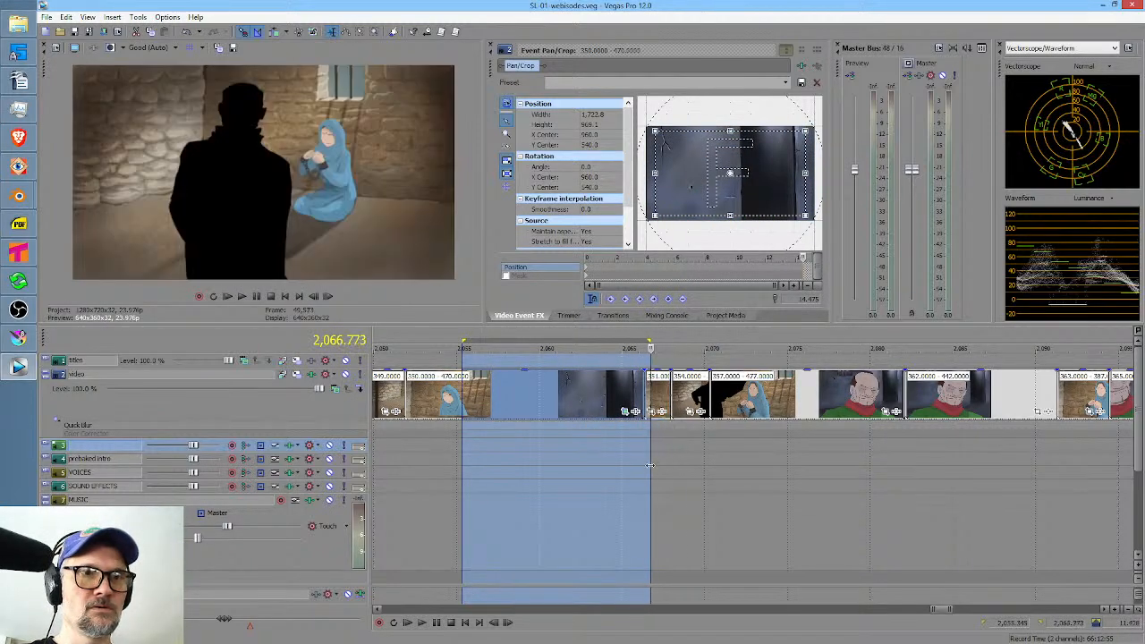
pyautogui.click(644, 462)
pyautogui.press('space')
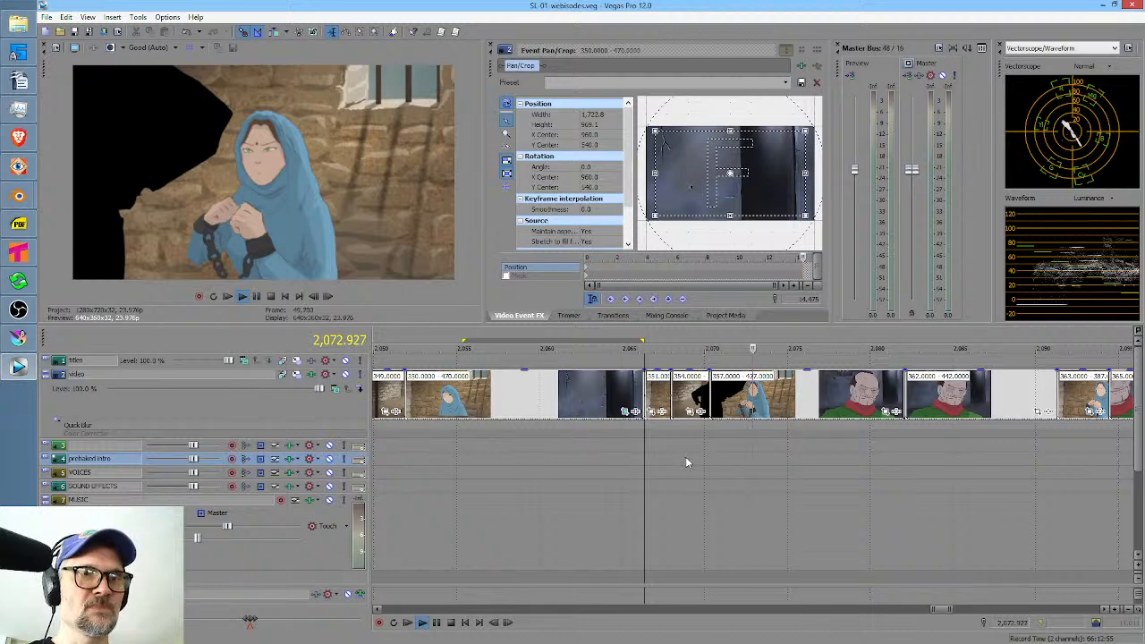
pyautogui.click(731, 403)
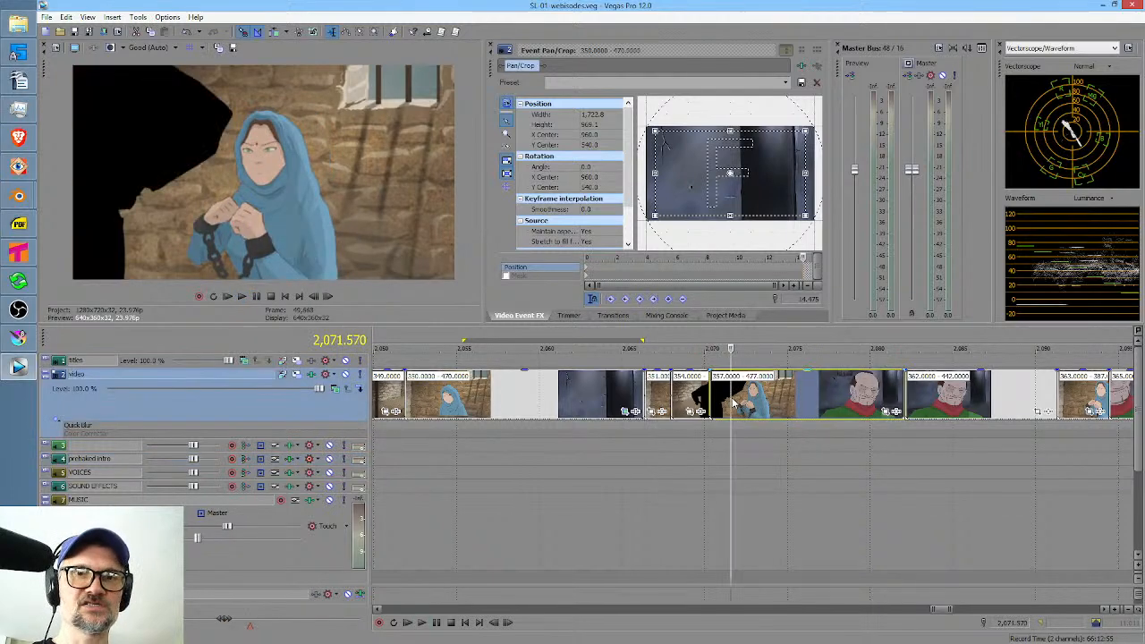
pyautogui.click(18, 337)
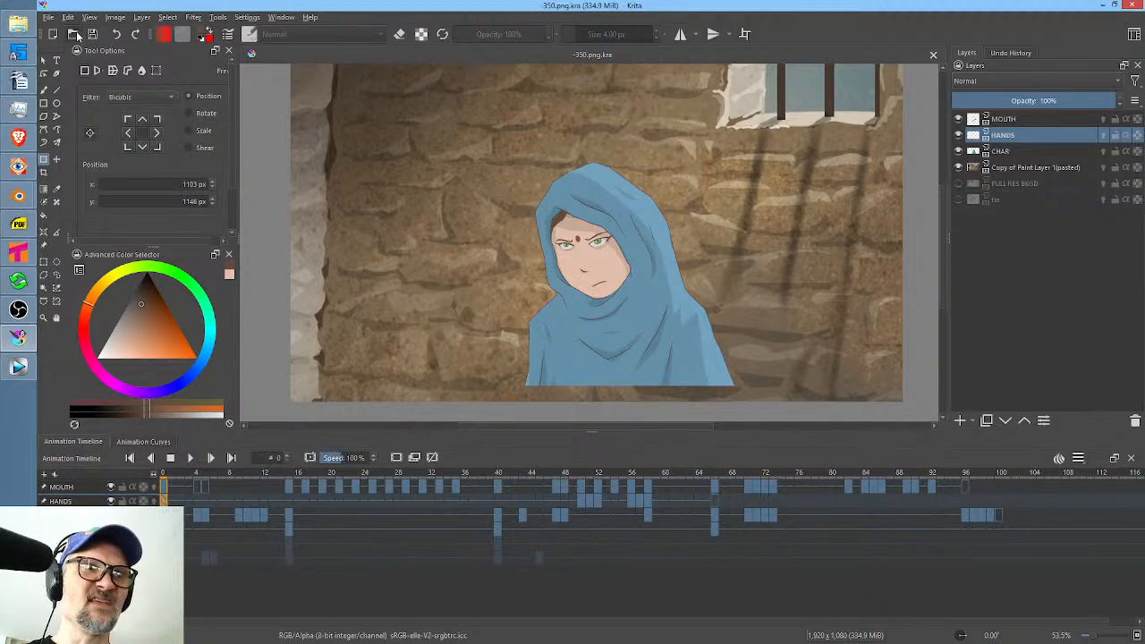
pyautogui.click(74, 34)
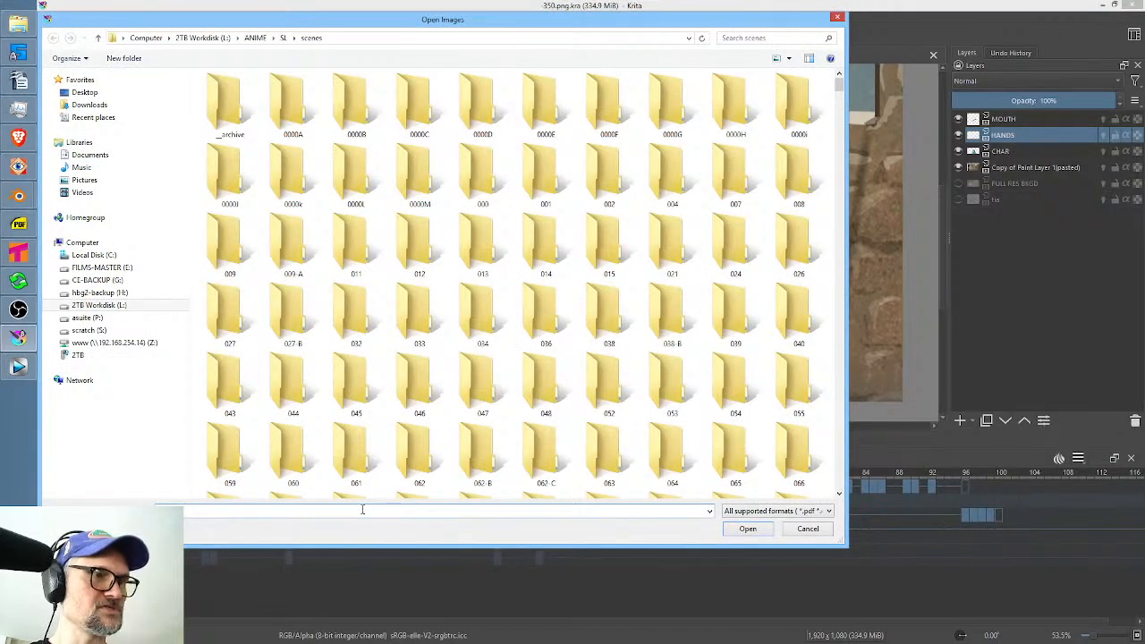
pyautogui.click(362, 509)
pyautogui.write('371')
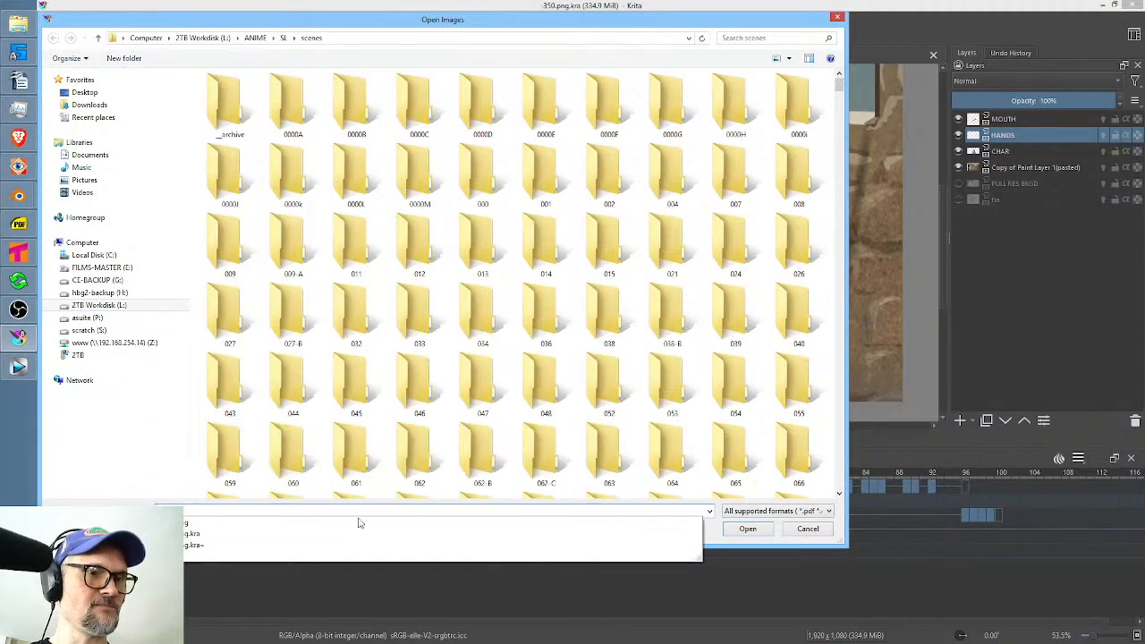
pyautogui.click(407, 534)
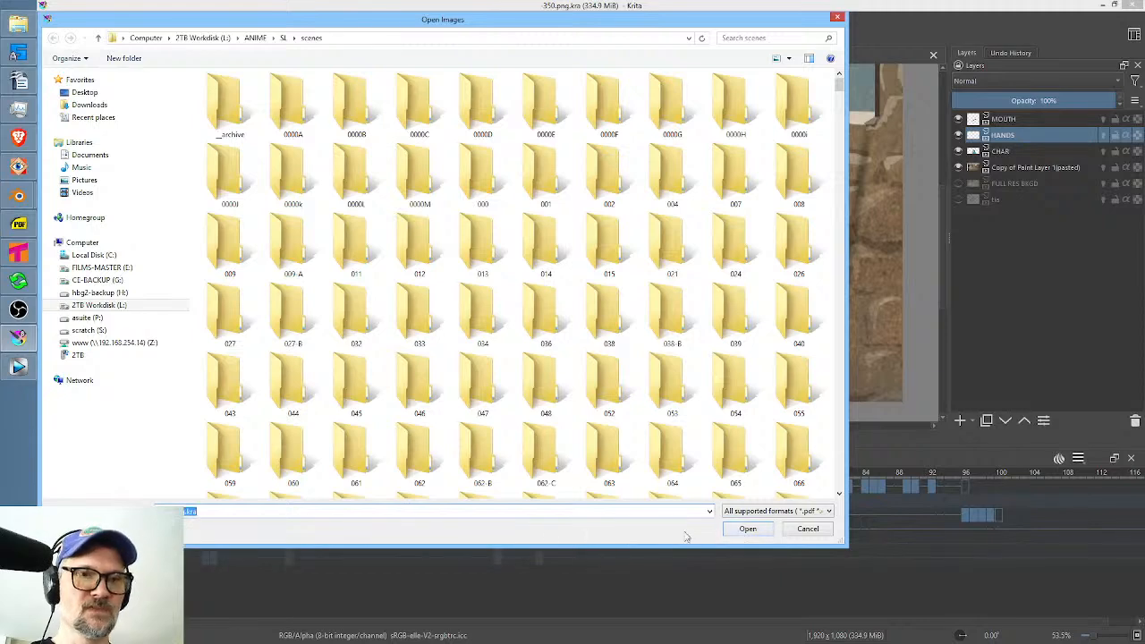
pyautogui.click(742, 533)
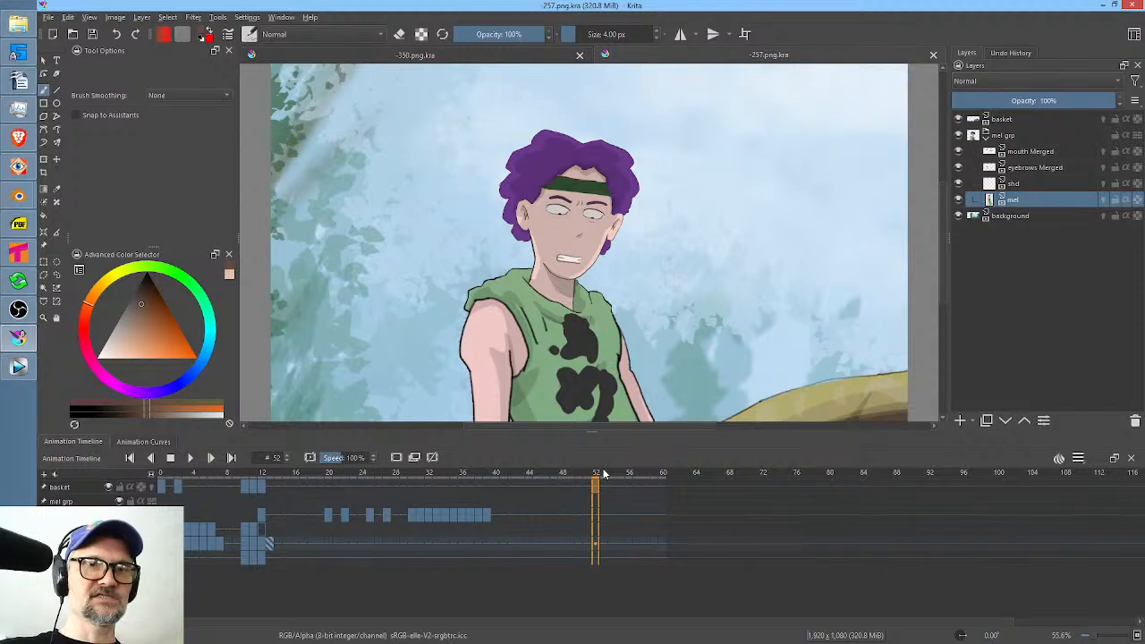
pyautogui.click(932, 55)
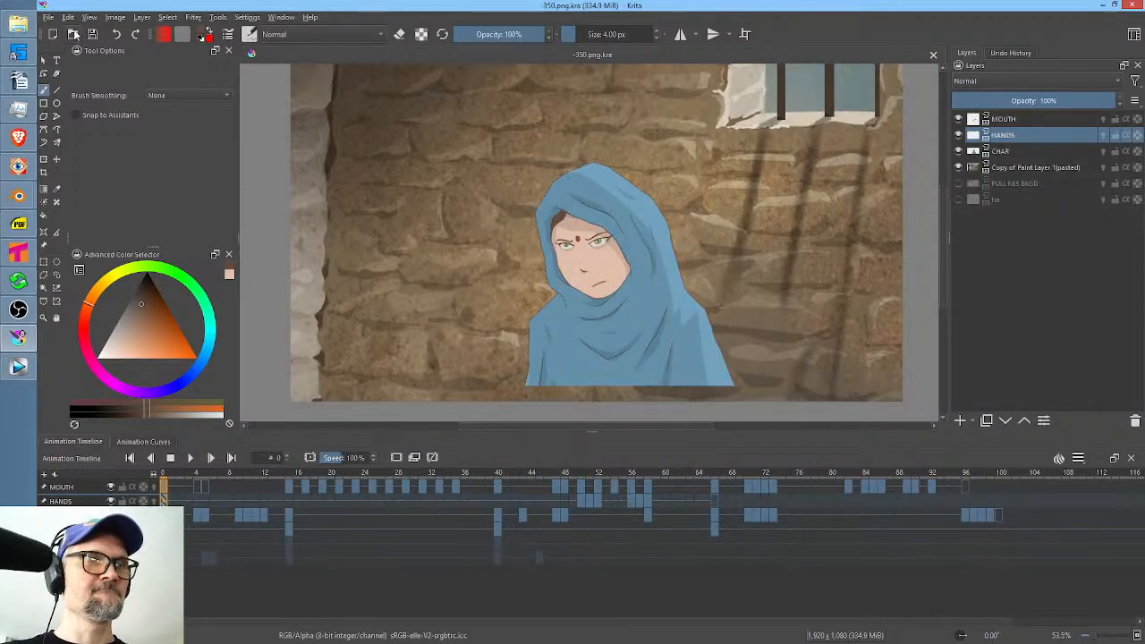
# Open -357.png.kra from the scenes folder.
pyautogui.click(73, 34)
pyautogui.click(382, 509)
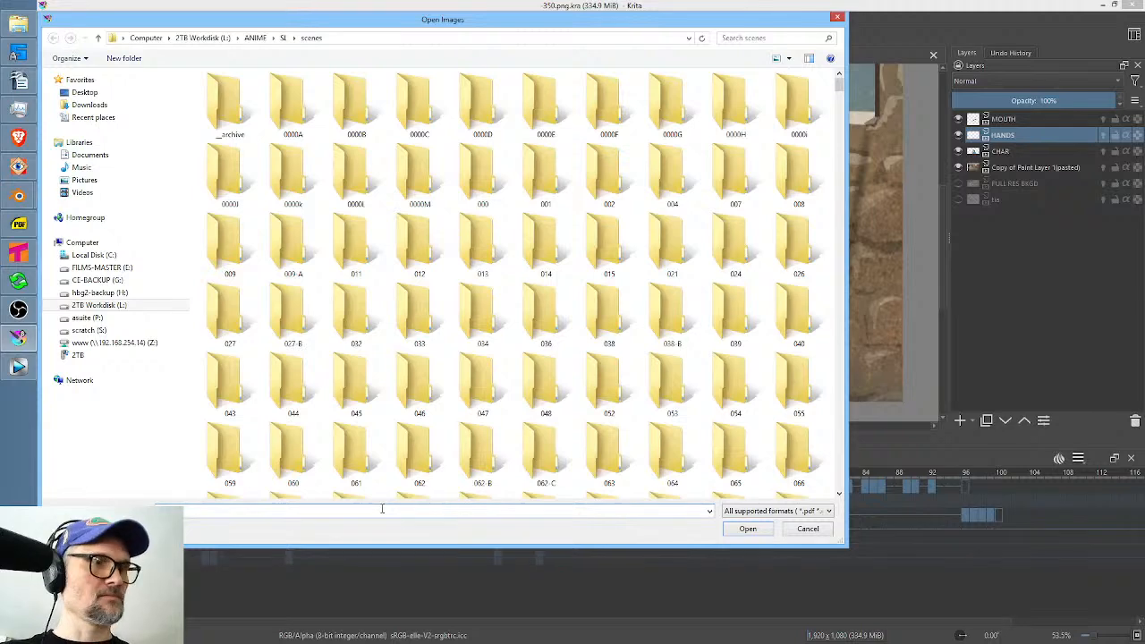
pyautogui.write('-351')
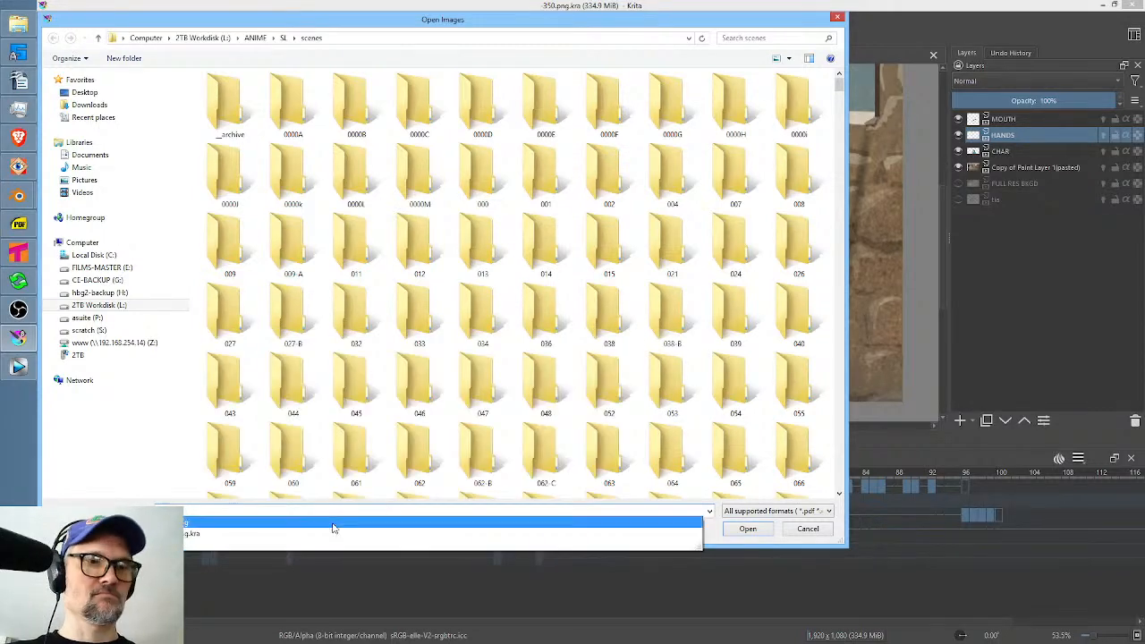
pyautogui.click(202, 534)
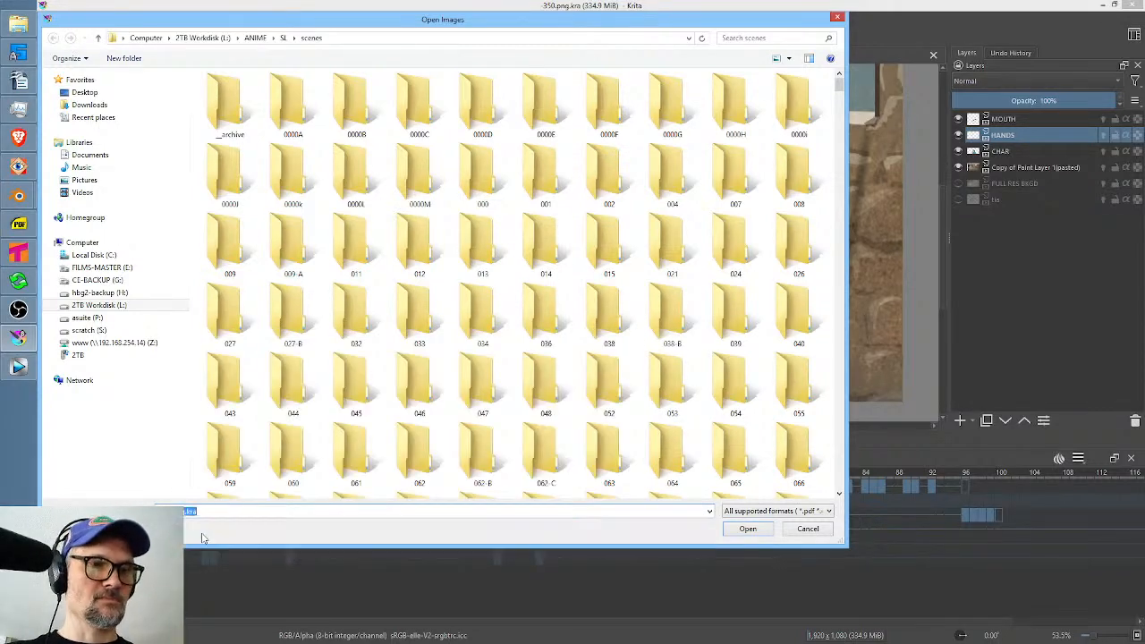
pyautogui.click(742, 531)
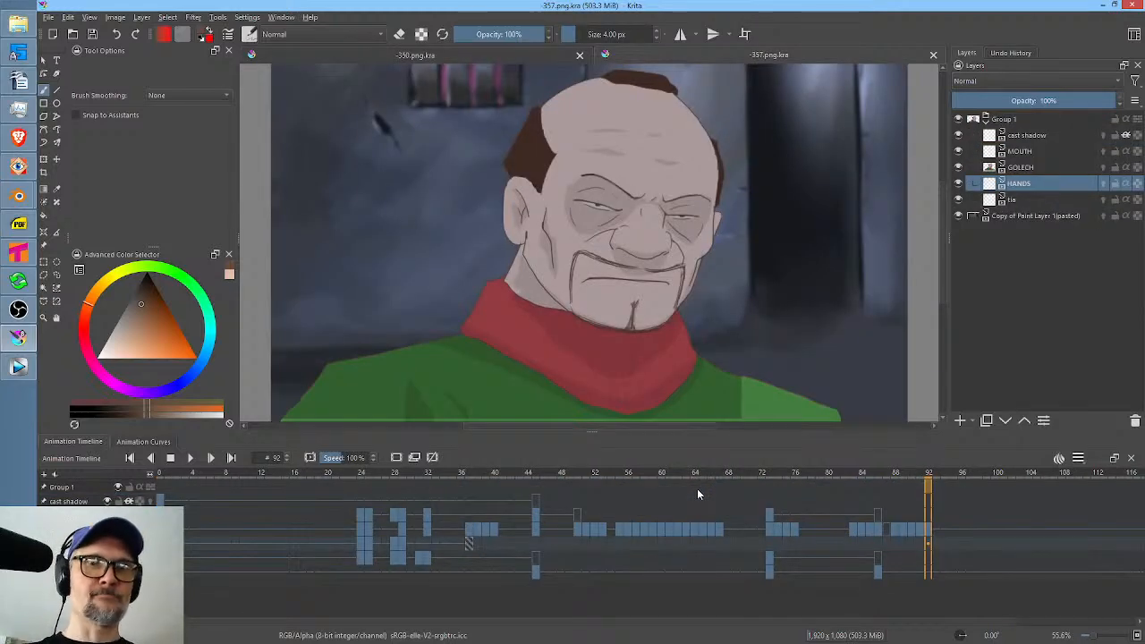
# Play the -357.png.kra animation from frame 0 and scrub to frame 23, before the woman's head turn.
pyautogui.click(161, 476)
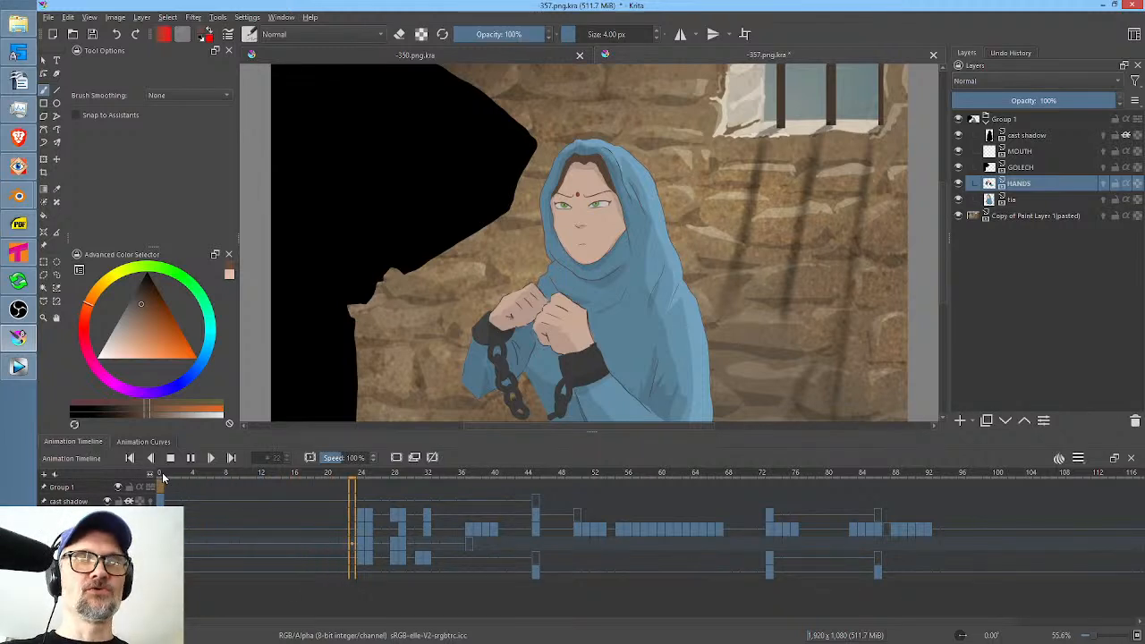
pyautogui.press('space')
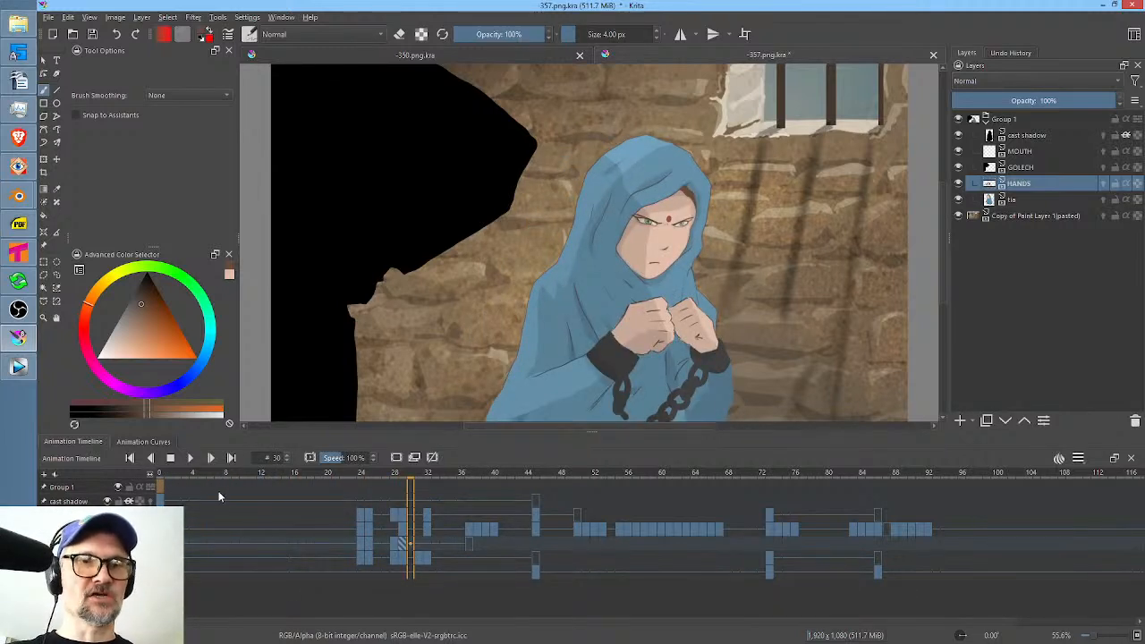
pyautogui.moveTo(197, 480); pyautogui.dragTo(353, 501)
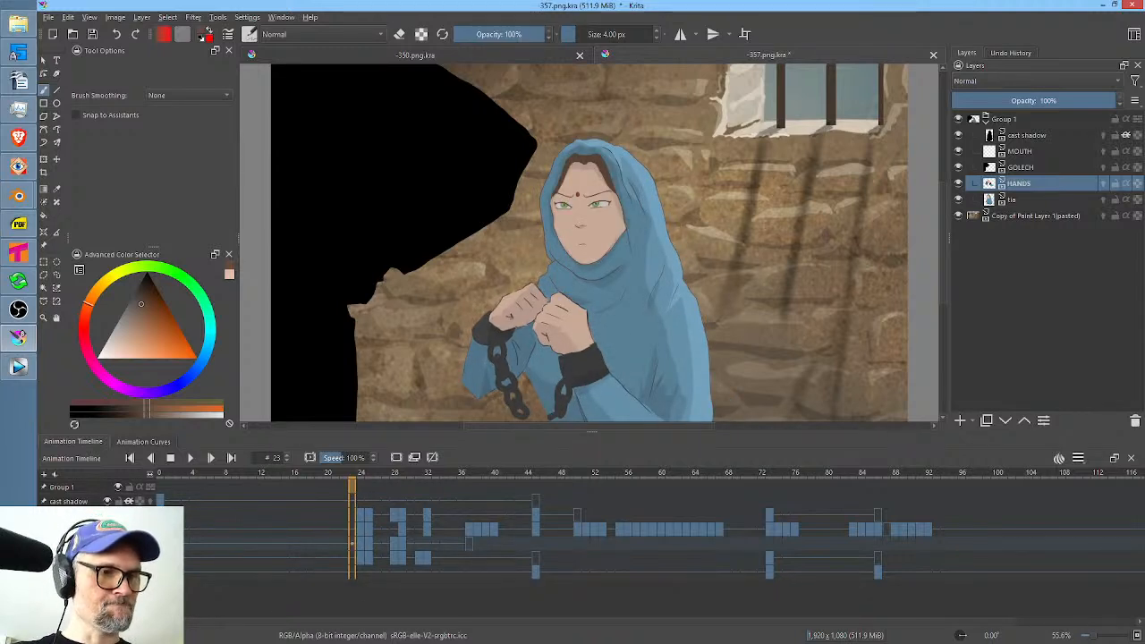
# Use a Liquify transform on the tia layer at frame 23 to push the woman's head slightly downward.
pyautogui.press('pagedown')
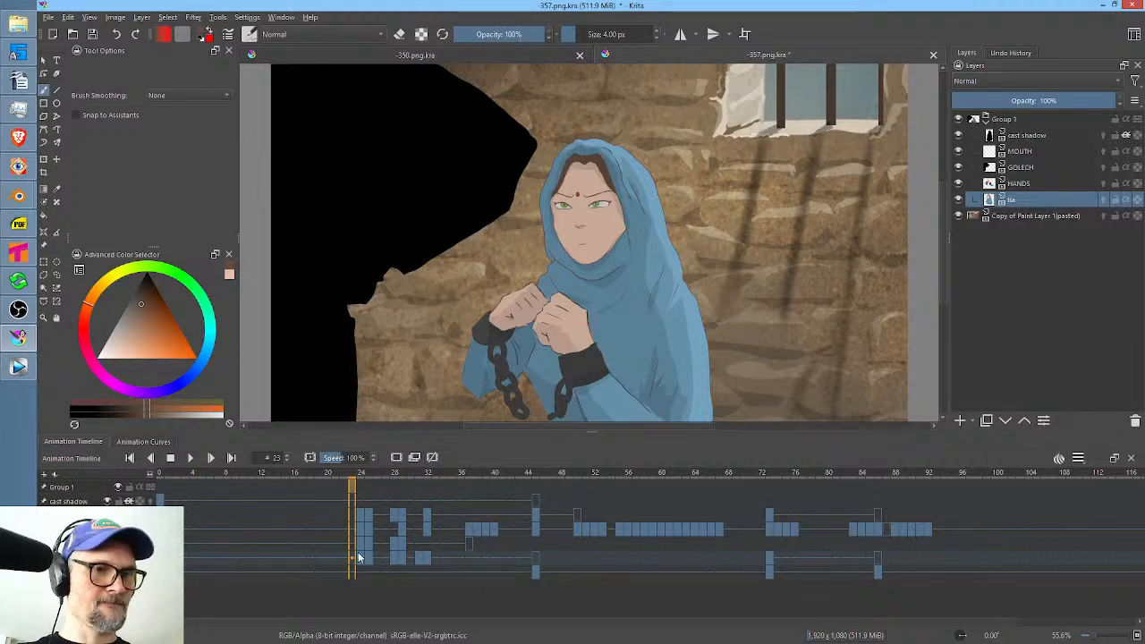
pyautogui.hotkey('ctrl', 't')
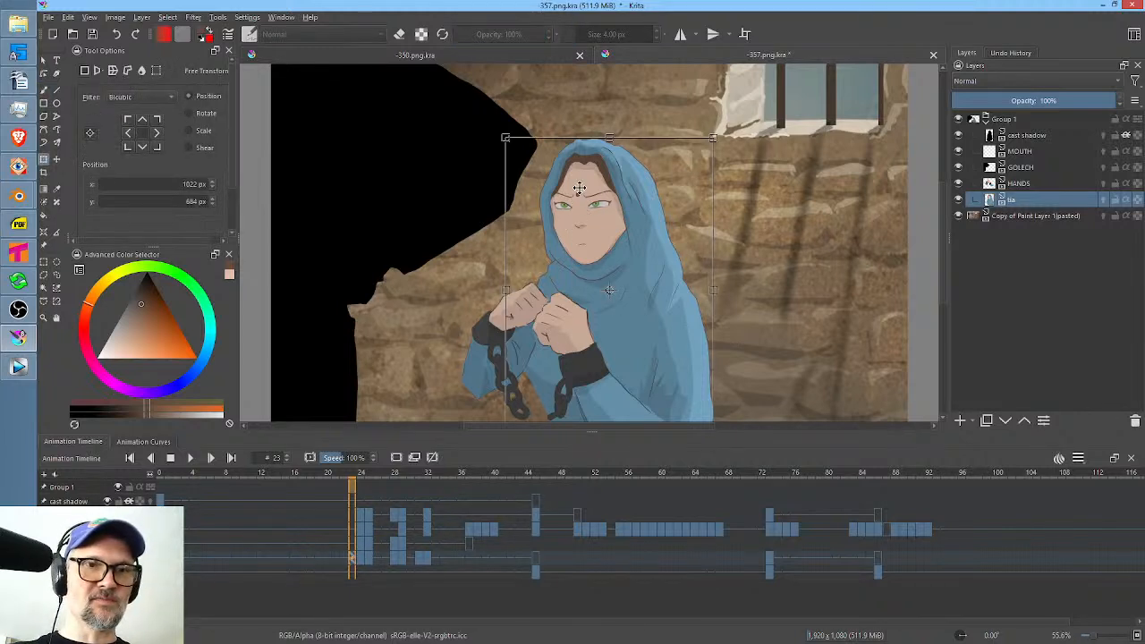
pyautogui.rightClick(585, 202)
pyautogui.click(614, 273)
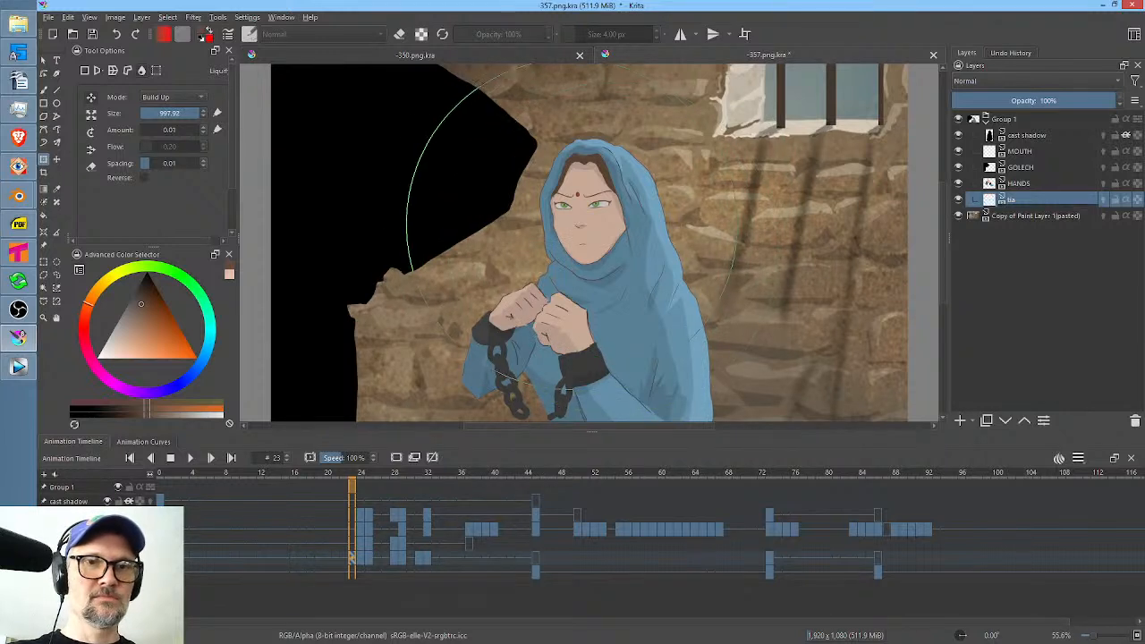
pyautogui.moveTo(588, 231); pyautogui.dragTo(586, 226)
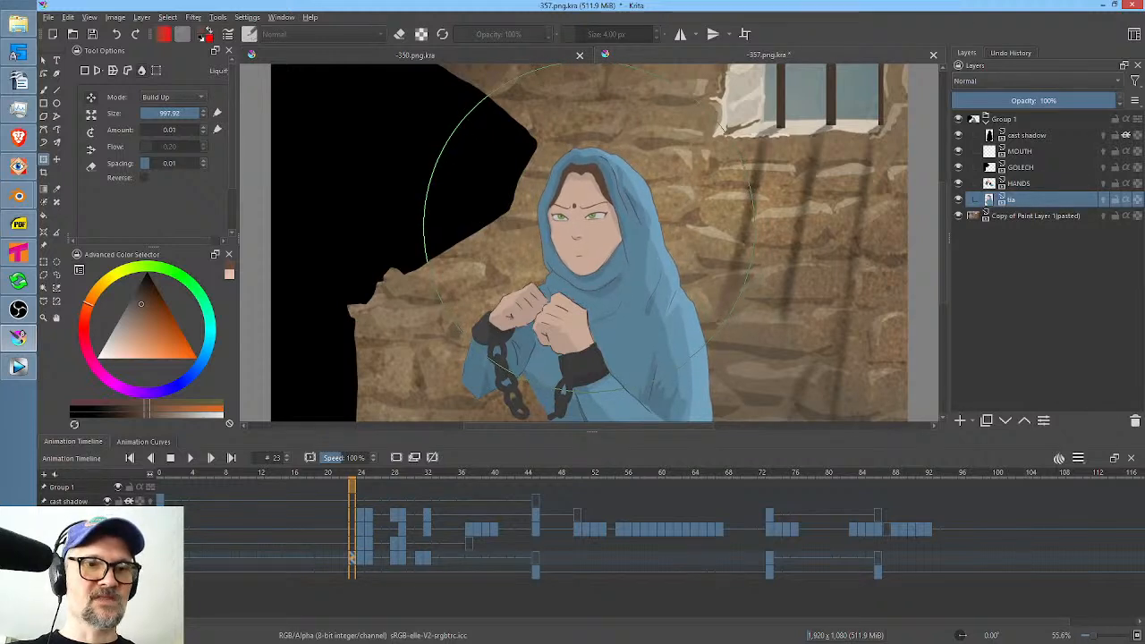
# Step through frames 23 to 25 and play the animation to check how the head turn begins.
pyautogui.press('Right')
pyautogui.press('Left')
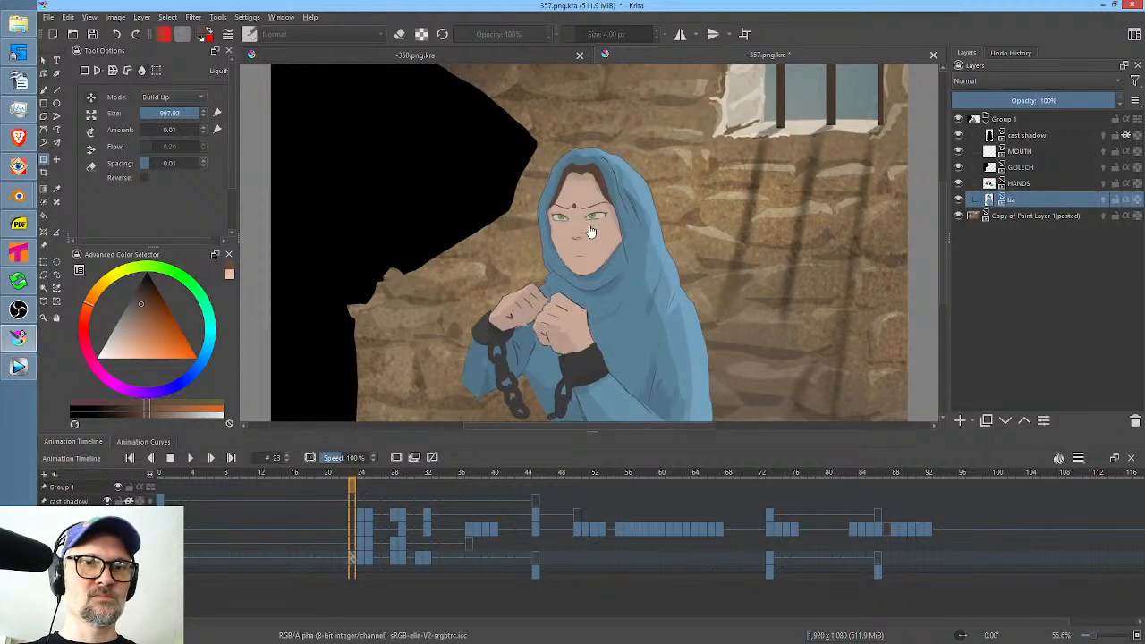
pyautogui.press('Right')
pyautogui.press('Right')
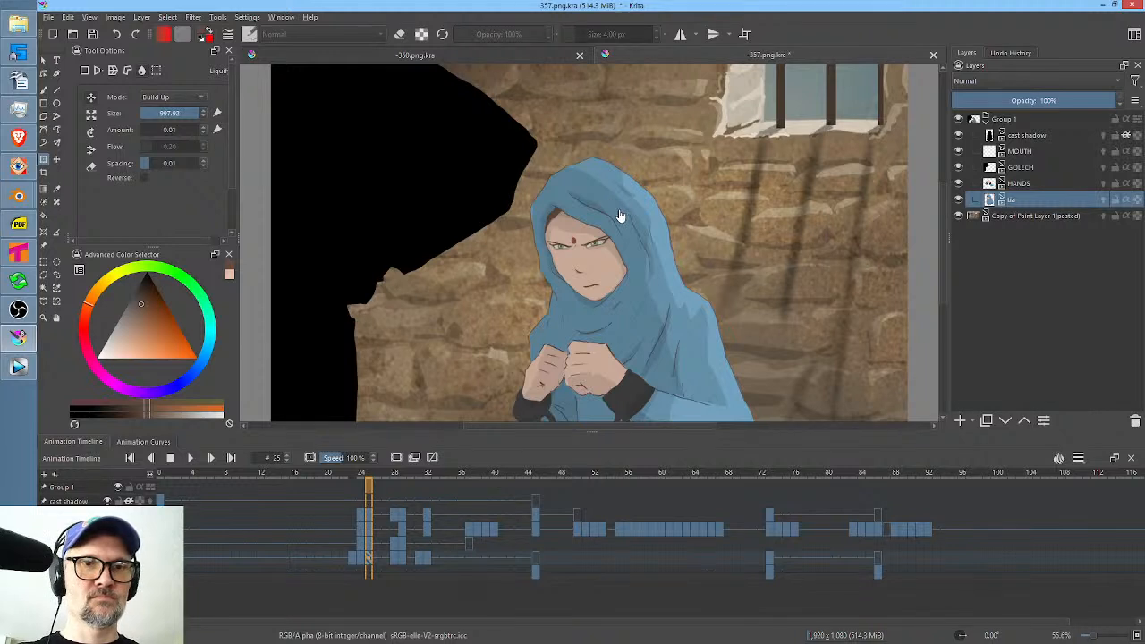
pyautogui.press('Left')
pyautogui.press('Left')
pyautogui.press('Left')
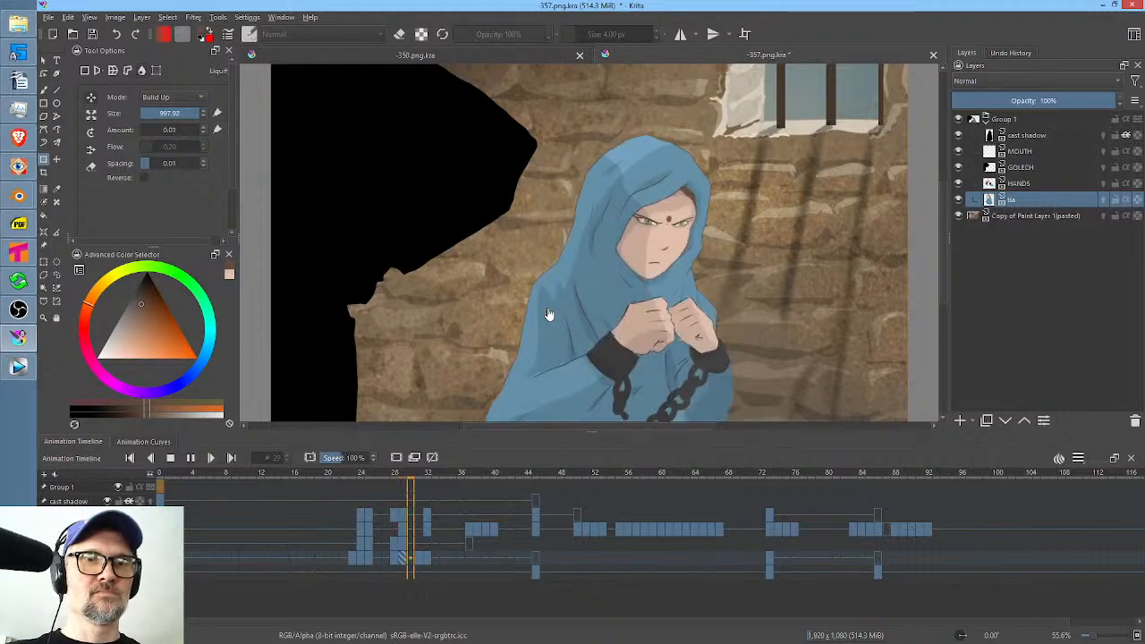
pyautogui.press('space')
# Go to frame 24 and flip repeatedly between it and its neighbouring frames to compare the head's height.
pyautogui.moveTo(324, 477)
pyautogui.mouseDown()
pyautogui.moveTo(374, 477)
pyautogui.moveTo(363, 477)
pyautogui.mouseUp()
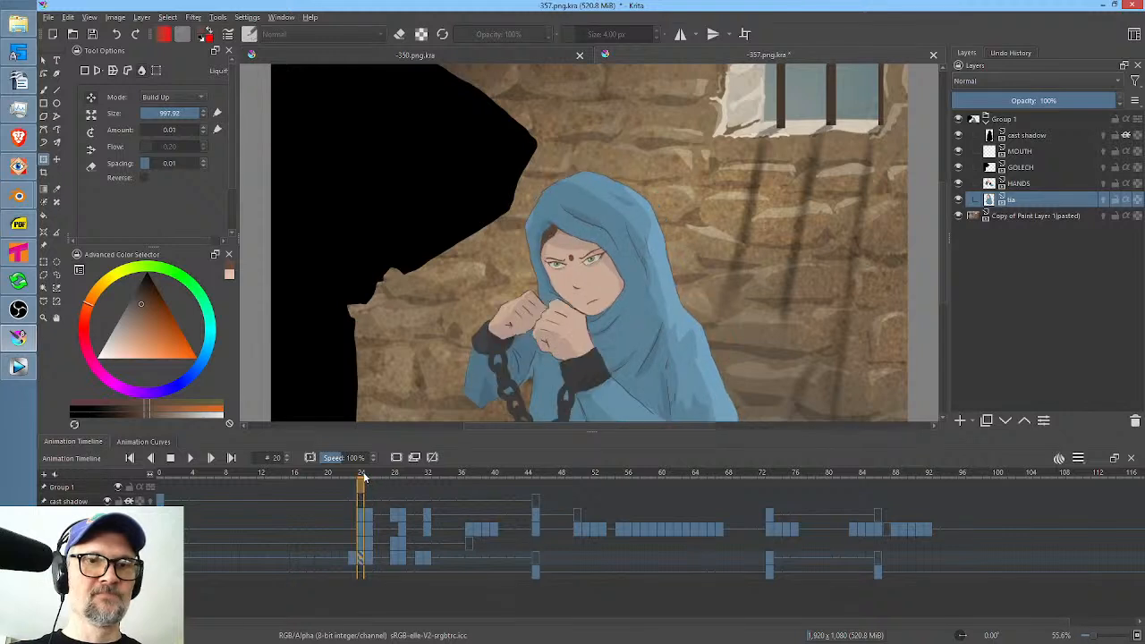
pyautogui.moveTo(580, 224); pyautogui.dragTo(426, 224)
pyautogui.press('Left')
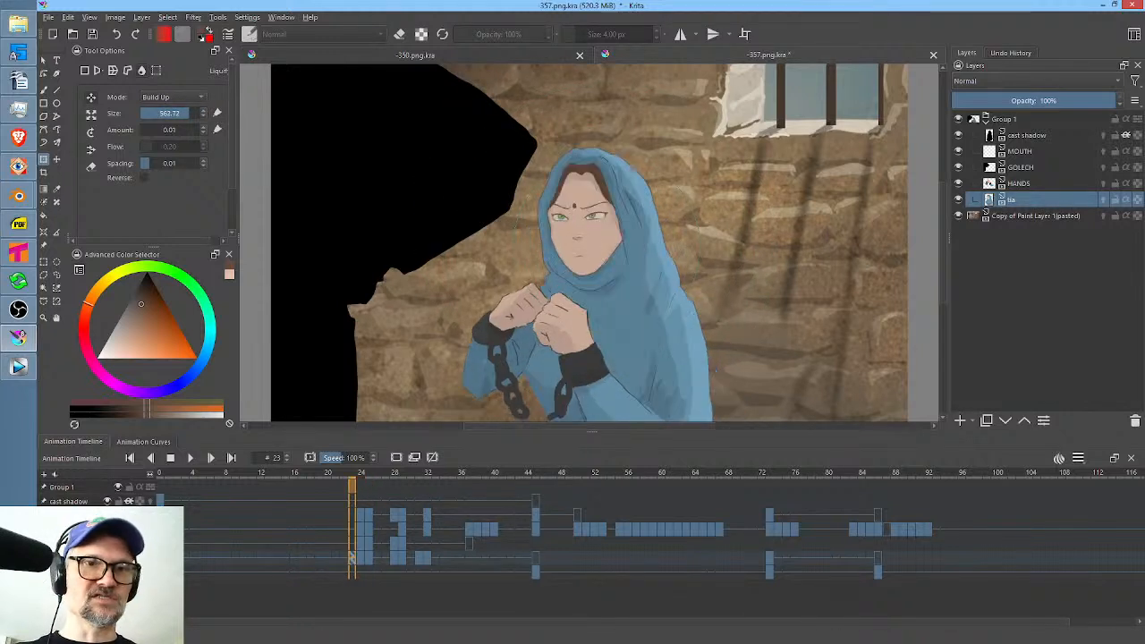
pyautogui.press('Right')
pyautogui.press('Right')
pyautogui.press('Left')
pyautogui.click(563, 260)
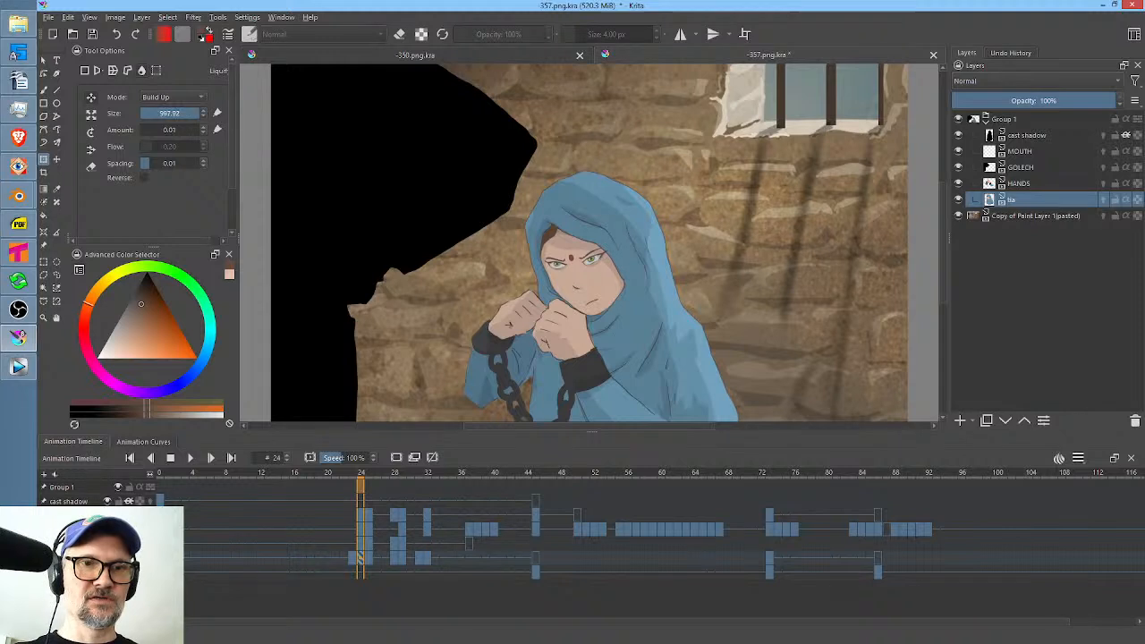
pyautogui.press('Left')
pyautogui.press('Right')
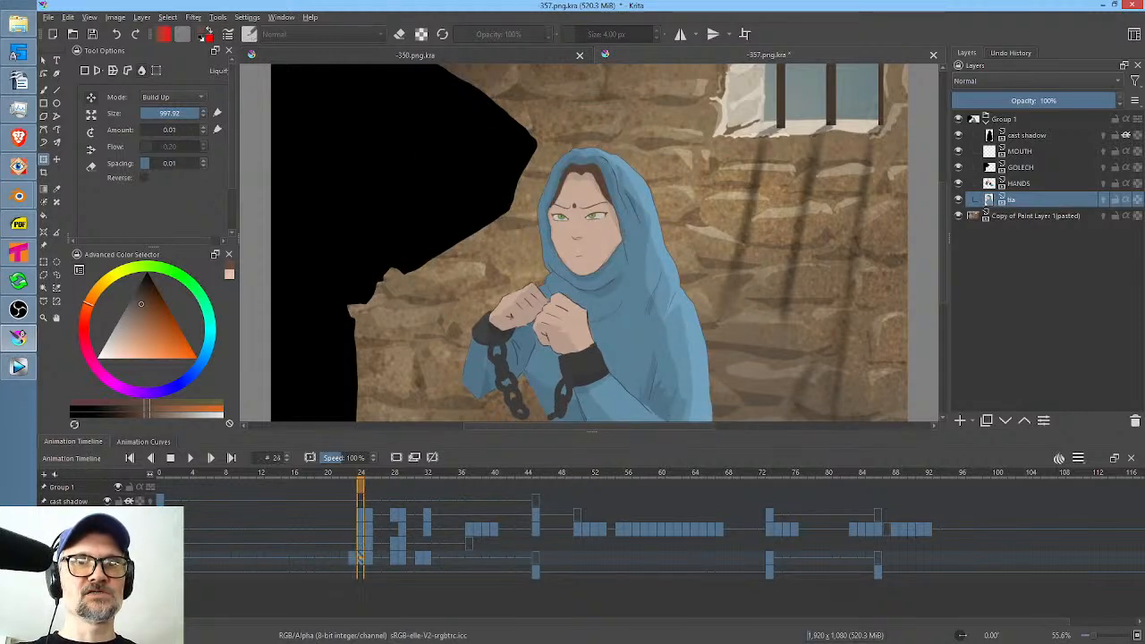
pyautogui.press('Left')
pyautogui.press('Left')
pyautogui.press('Right')
pyautogui.moveTo(352, 556); pyautogui.dragTo(367, 557)
pyautogui.press('Left')
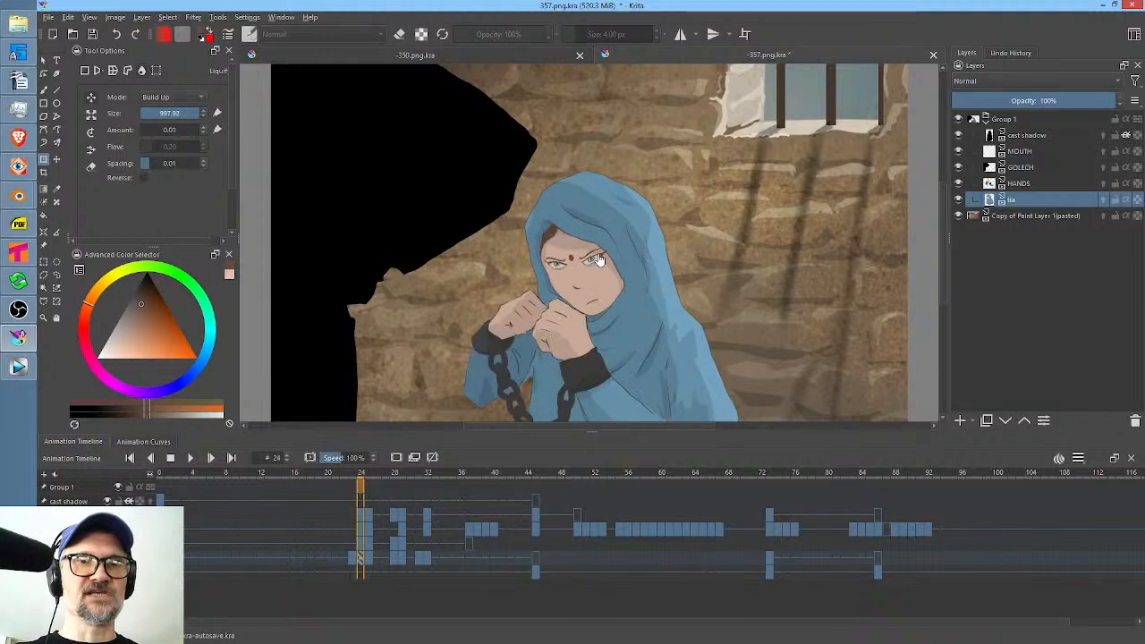
pyautogui.press('Left')
pyautogui.press('Right')
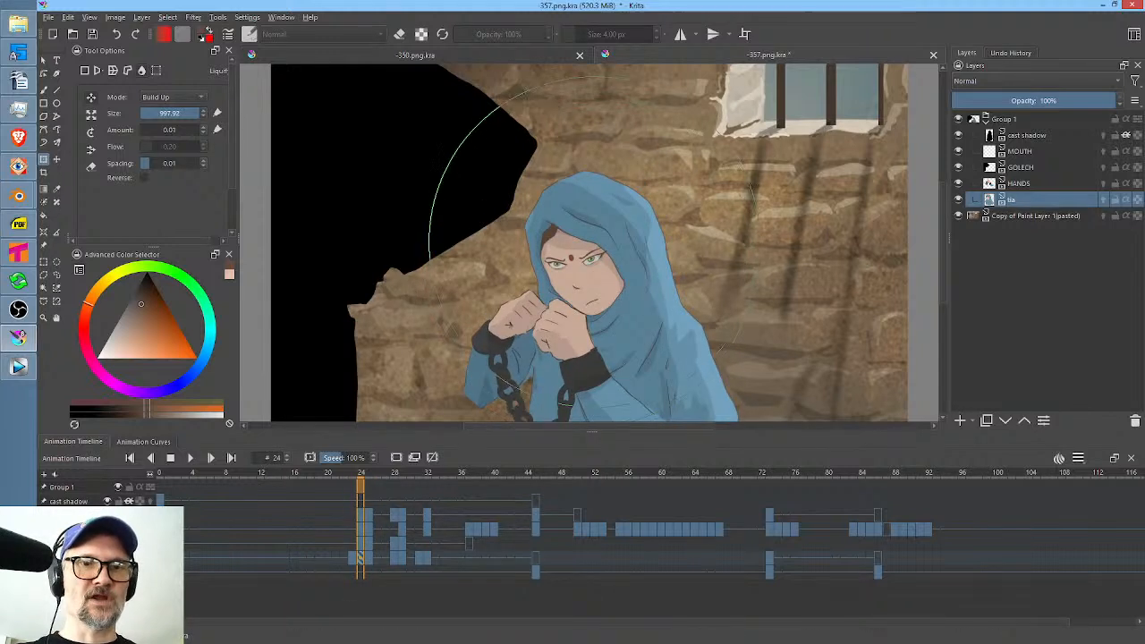
# Push the woman's head upward on frame 24 of the tia layer using a large Liquify brush.
pyautogui.moveTo(607, 215); pyautogui.dragTo(466, 214)
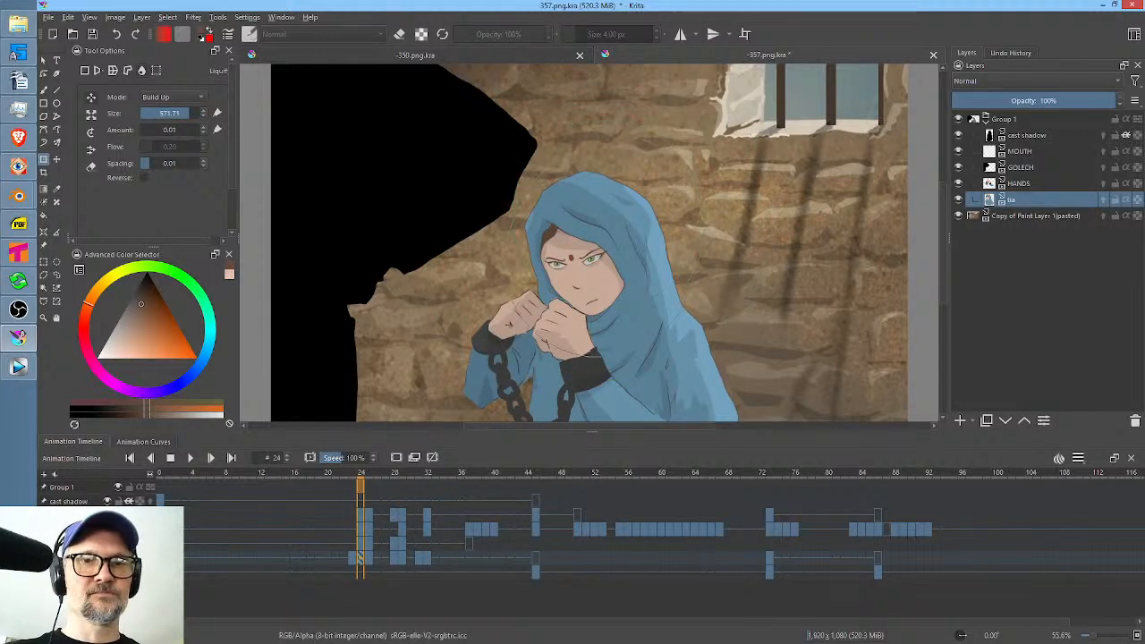
pyautogui.moveTo(586, 263); pyautogui.dragTo(585, 252)
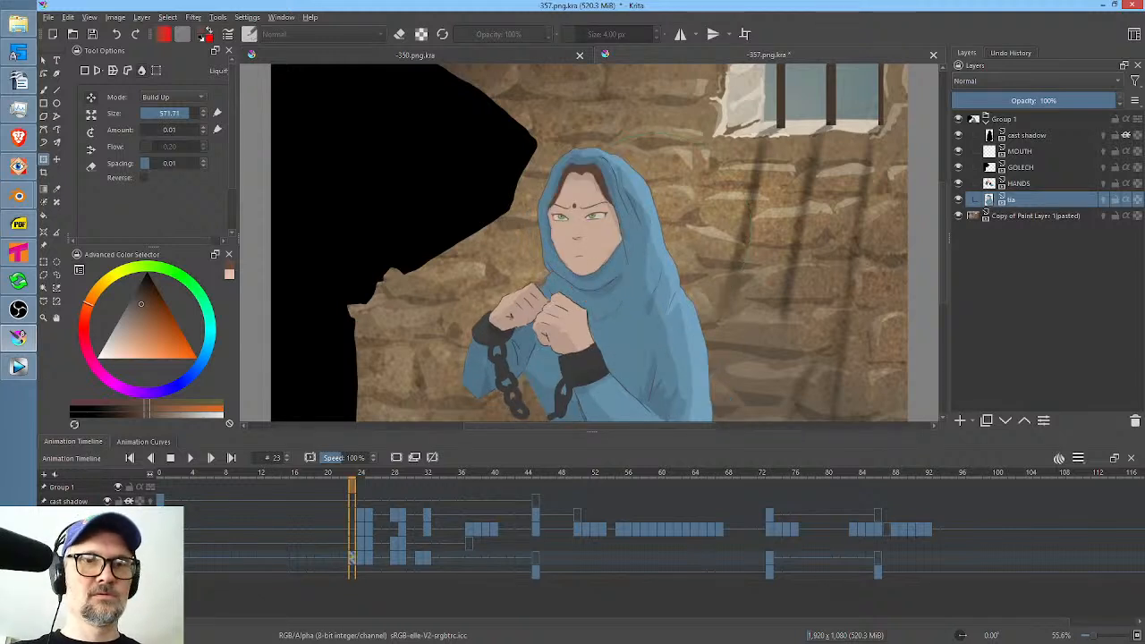
pyautogui.press('Left')
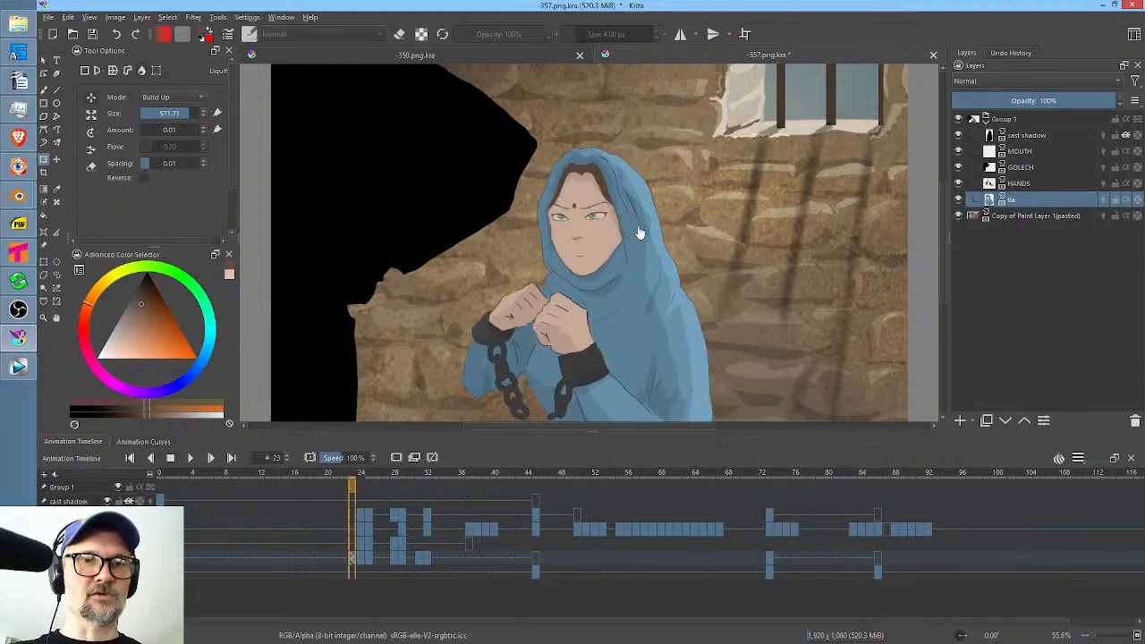
pyautogui.press('Right')
pyautogui.click(575, 271)
pyautogui.moveTo(554, 266); pyautogui.dragTo(560, 259)
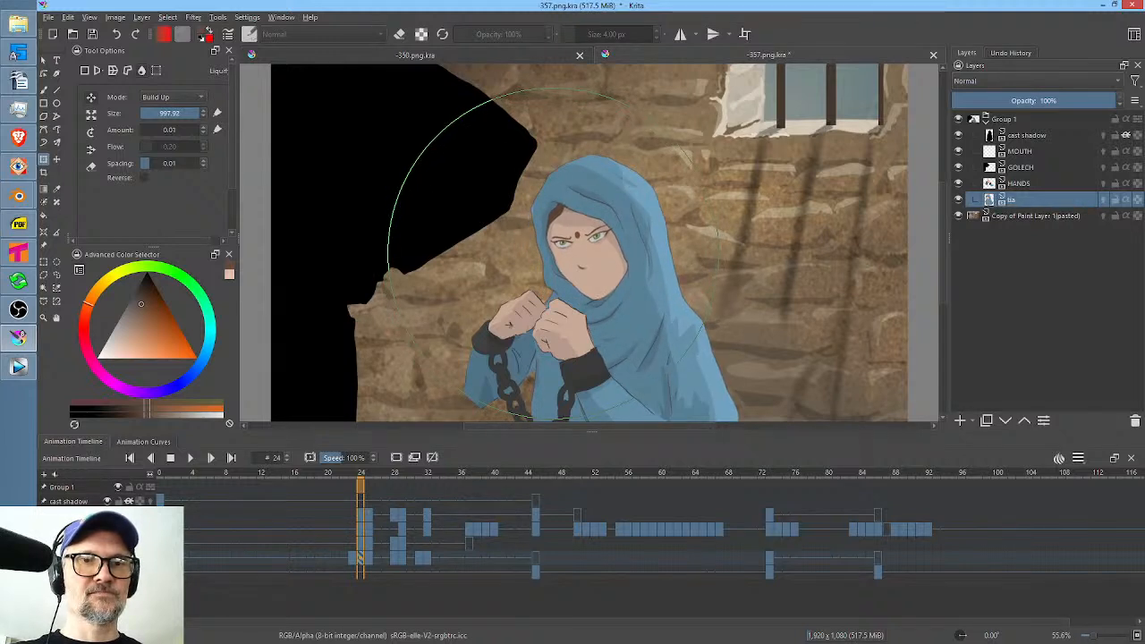
# Check frame 24 against frames 23 and 25, and refine its face with Liquify brush sizes of 490.73 and 614.87.
pyautogui.press('Left')
pyautogui.press('Right')
pyautogui.press('Right')
pyautogui.press('Left')
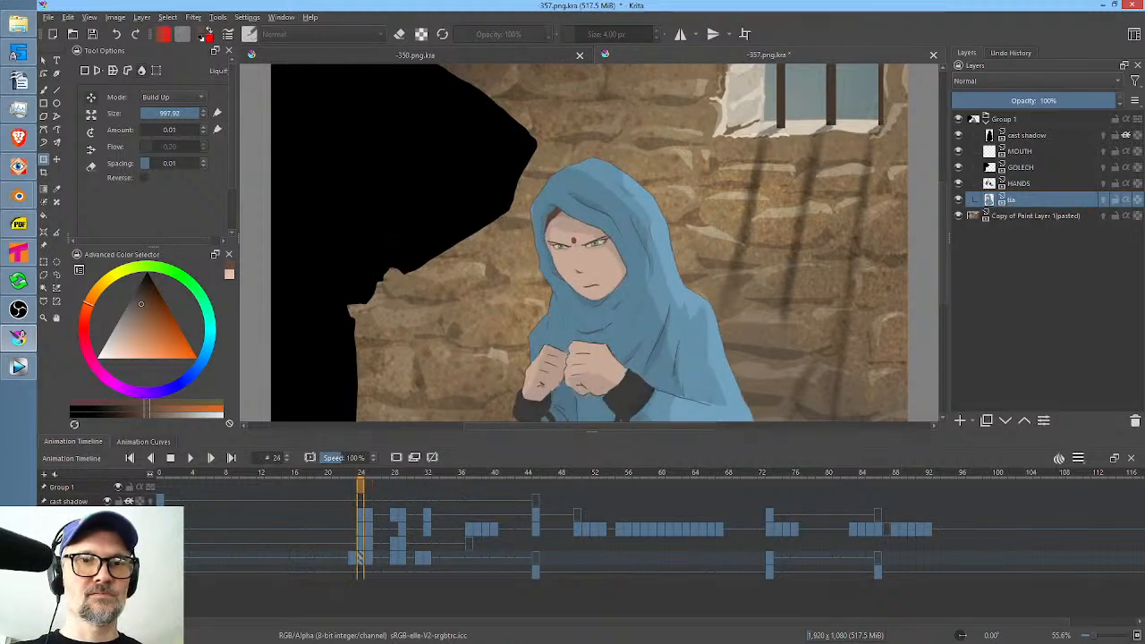
pyautogui.press('Left')
pyautogui.press('Right')
pyautogui.click(593, 249)
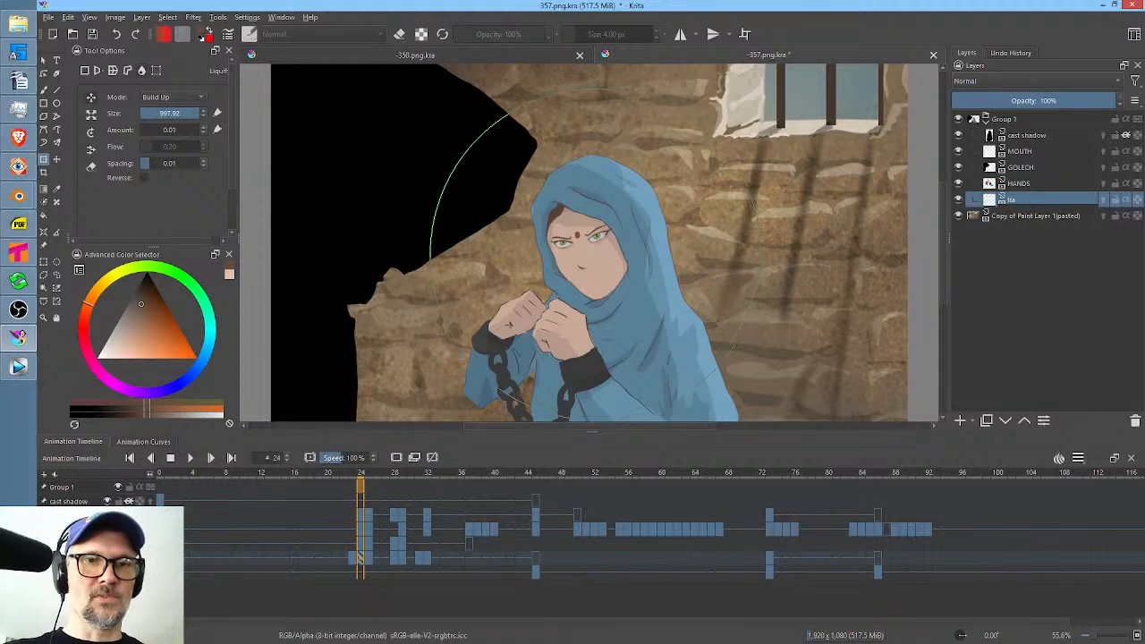
pyautogui.keyDown('shift'); pyautogui.moveTo(601, 271); pyautogui.dragTo(385, 272); pyautogui.keyUp('shift')
pyautogui.moveTo(607, 282); pyautogui.dragTo(602, 283)
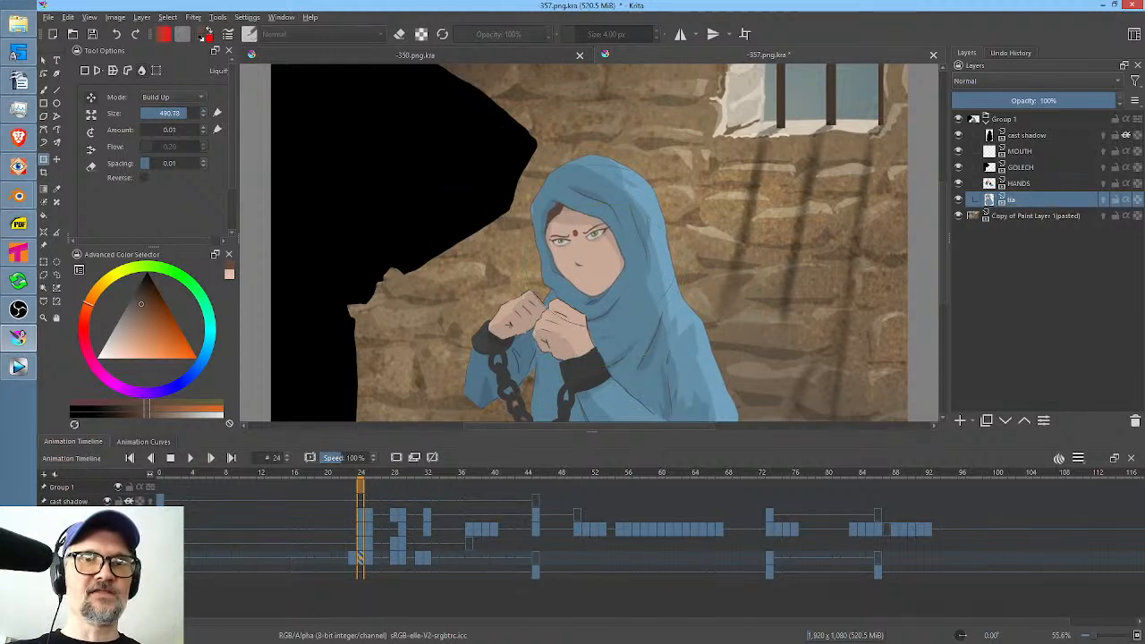
pyautogui.keyDown('shift'); pyautogui.moveTo(589, 221); pyautogui.dragTo(659, 220); pyautogui.keyUp('shift')
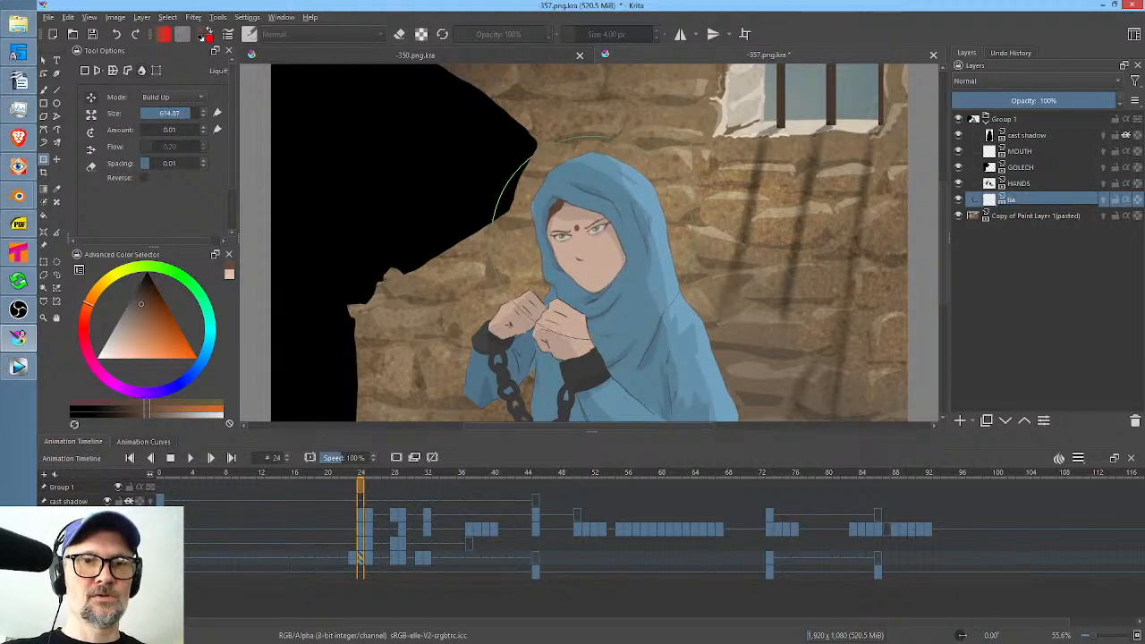
# Review the adjusted head movement by flipping between frames 23, 24 and 25 and playing the animation.
pyautogui.press('Left')
pyautogui.press('Right')
pyautogui.press('Right')
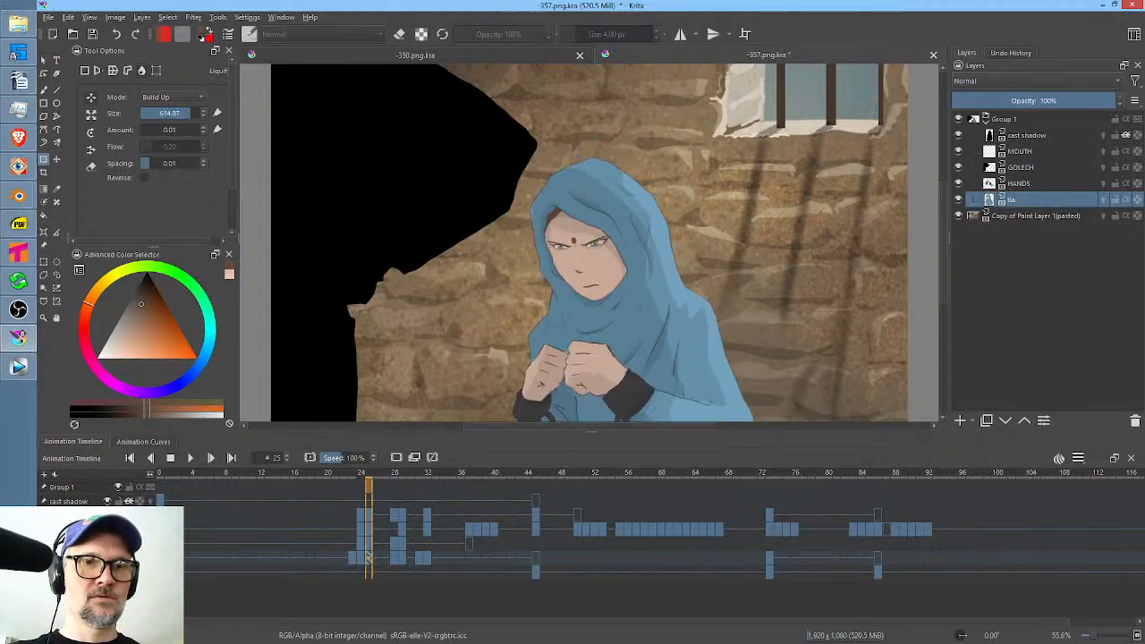
pyautogui.press('Left')
pyautogui.press('Left')
pyautogui.press('Right')
pyautogui.press('Right')
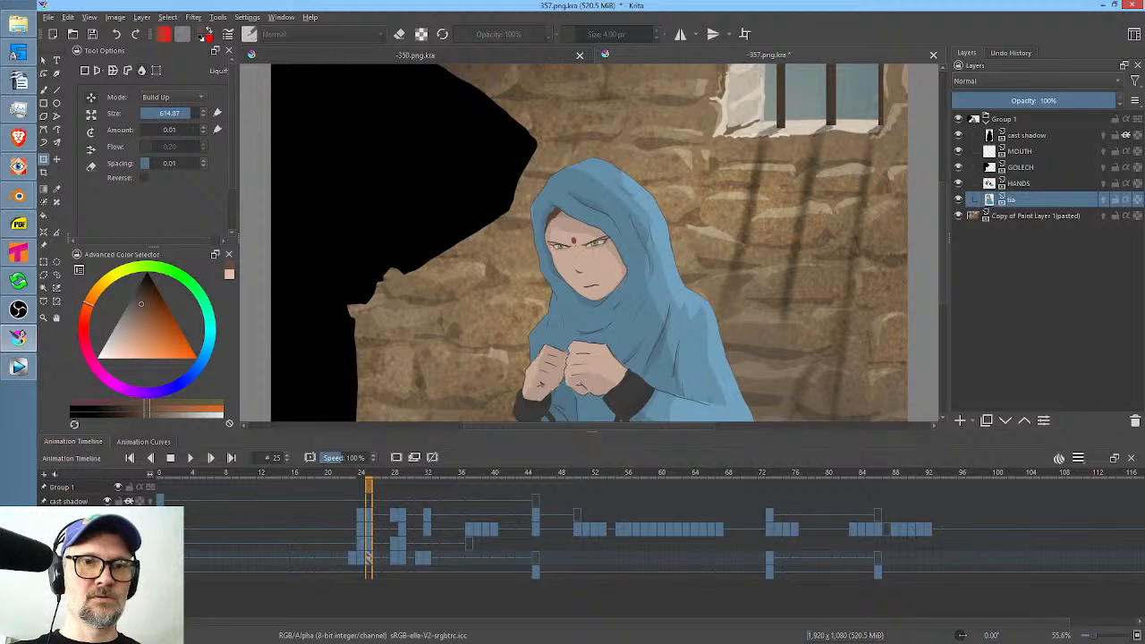
pyautogui.press('Left')
pyautogui.press('Left')
pyautogui.press('Home')
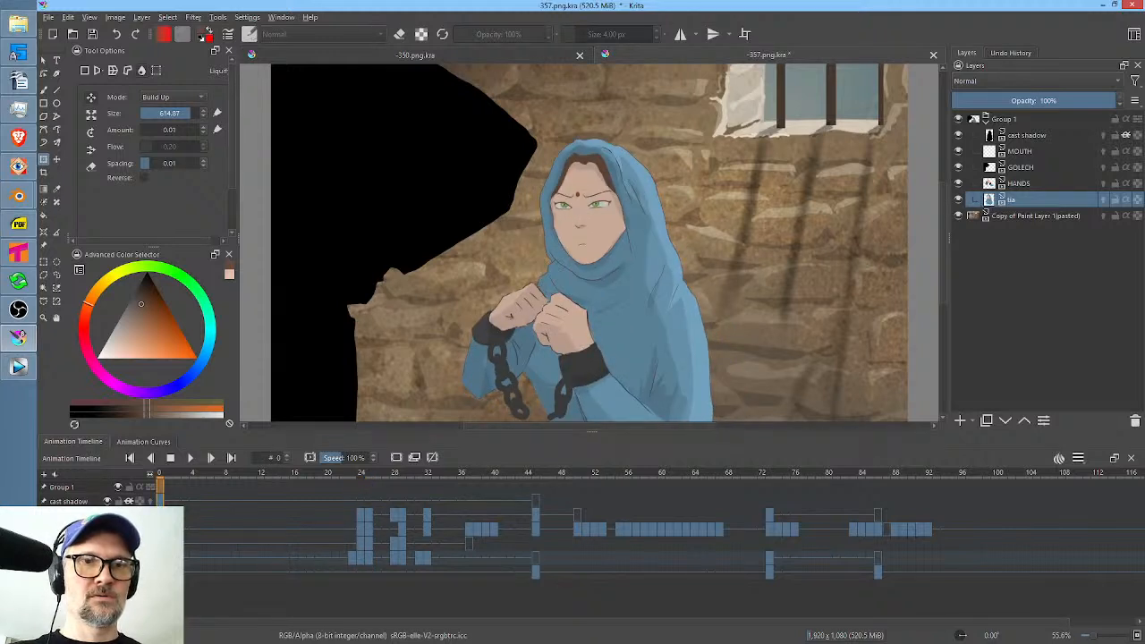
pyautogui.press('Right')
pyautogui.press('Right')
pyautogui.press('Right')
pyautogui.press('Left')
pyautogui.press('Left')
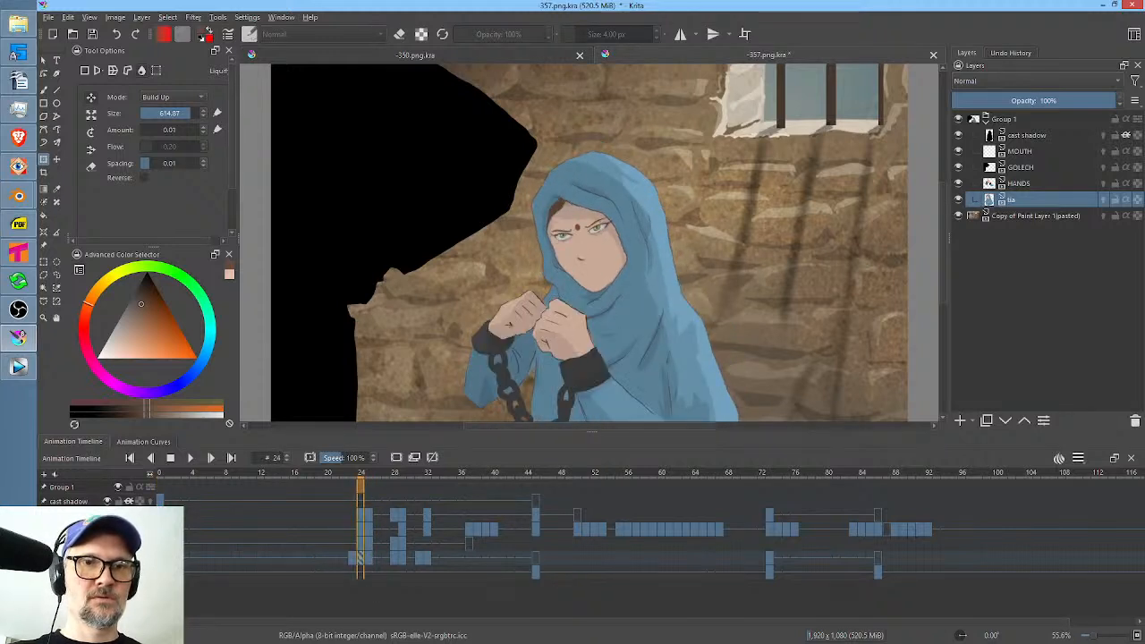
pyautogui.press('Right')
pyautogui.press('Right')
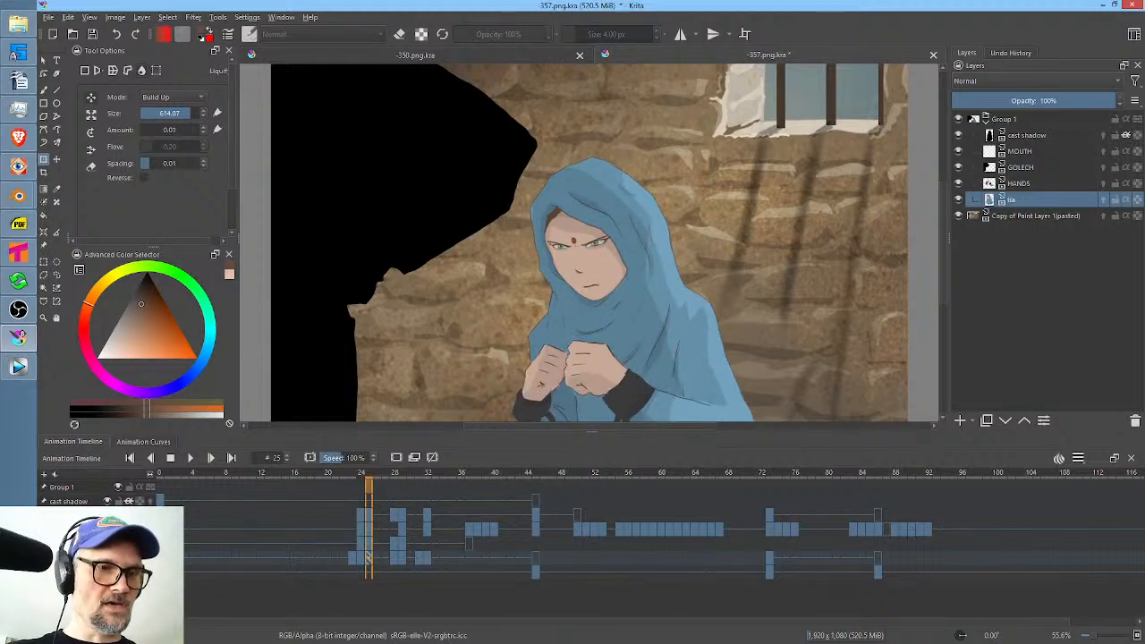
pyautogui.press('space')
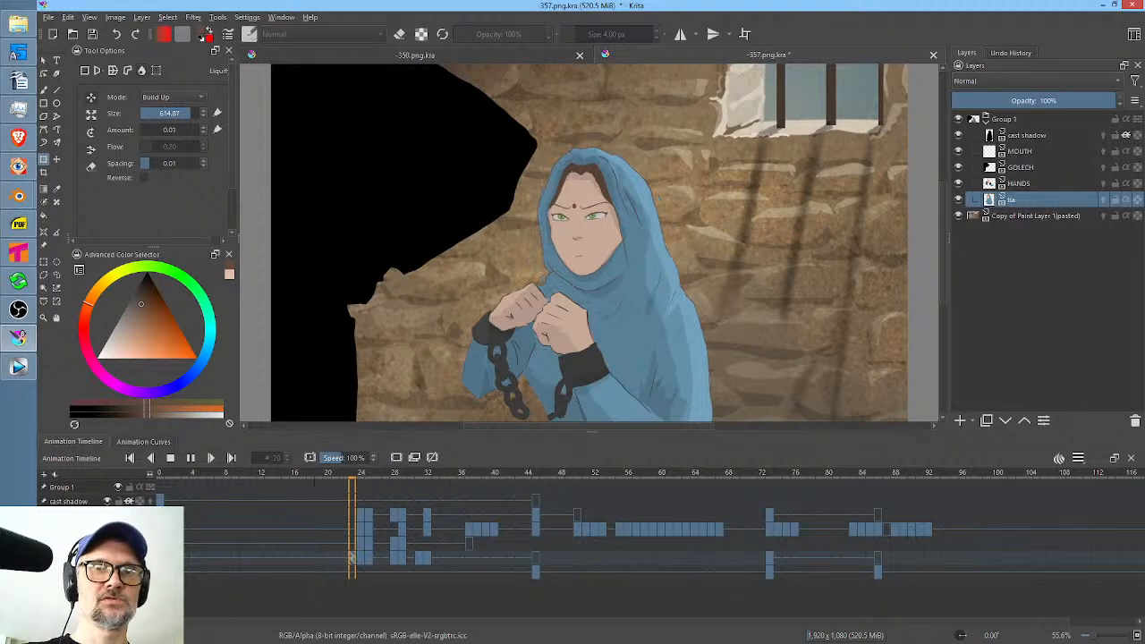
pyautogui.press('space')
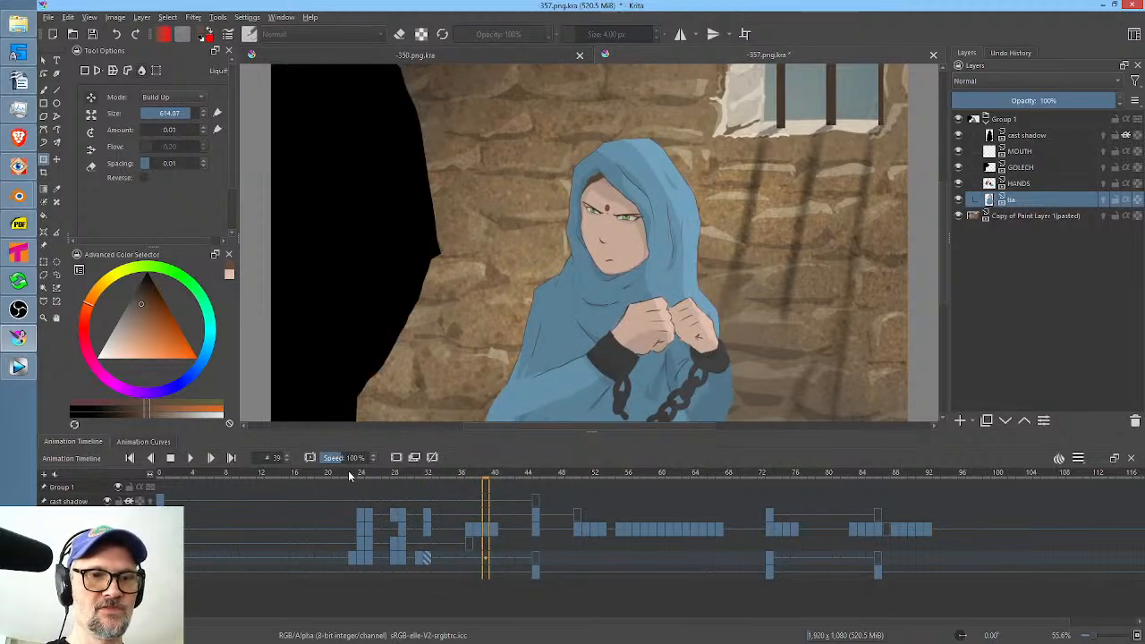
# At frame 32, nudge the woman's face and chin slightly upward with Liquify brush sizes of 447.62 and 305.55.
pyautogui.moveTo(348, 475); pyautogui.dragTo(428, 492)
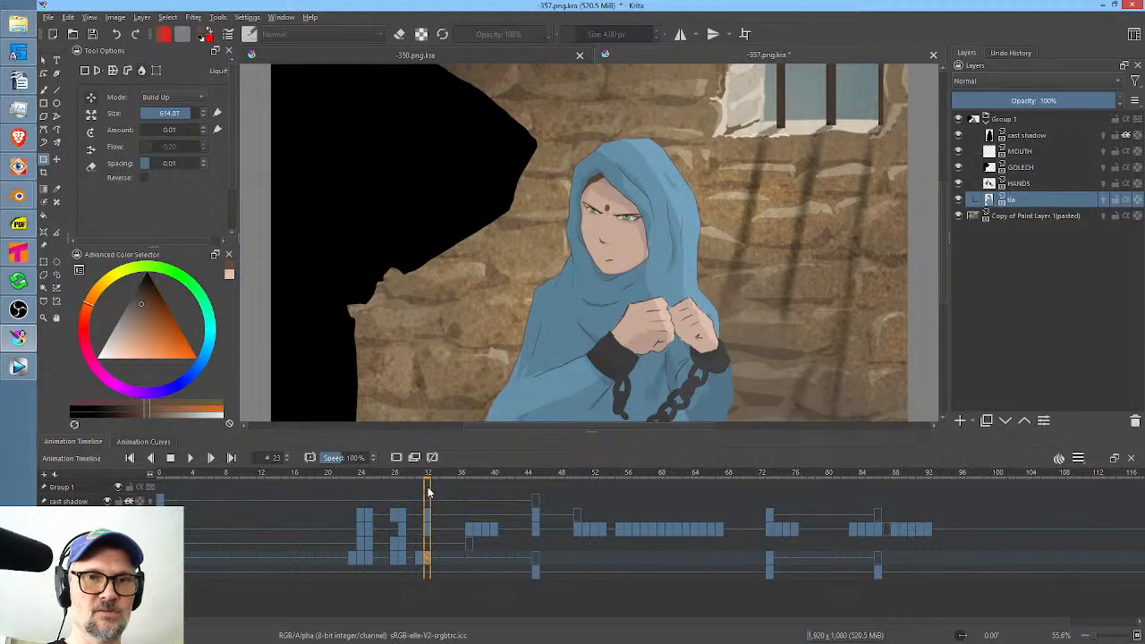
pyautogui.click(641, 254)
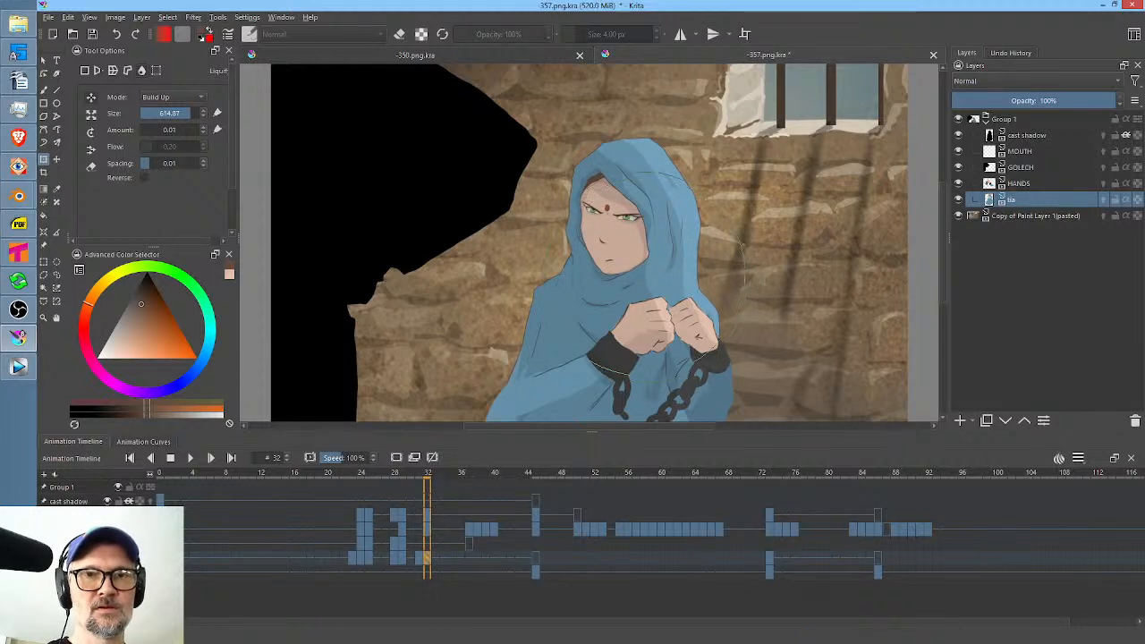
pyautogui.moveTo(637, 253)
pyautogui.mouseDown()
pyautogui.moveTo(626, 253)
pyautogui.moveTo(649, 216)
pyautogui.mouseUp()
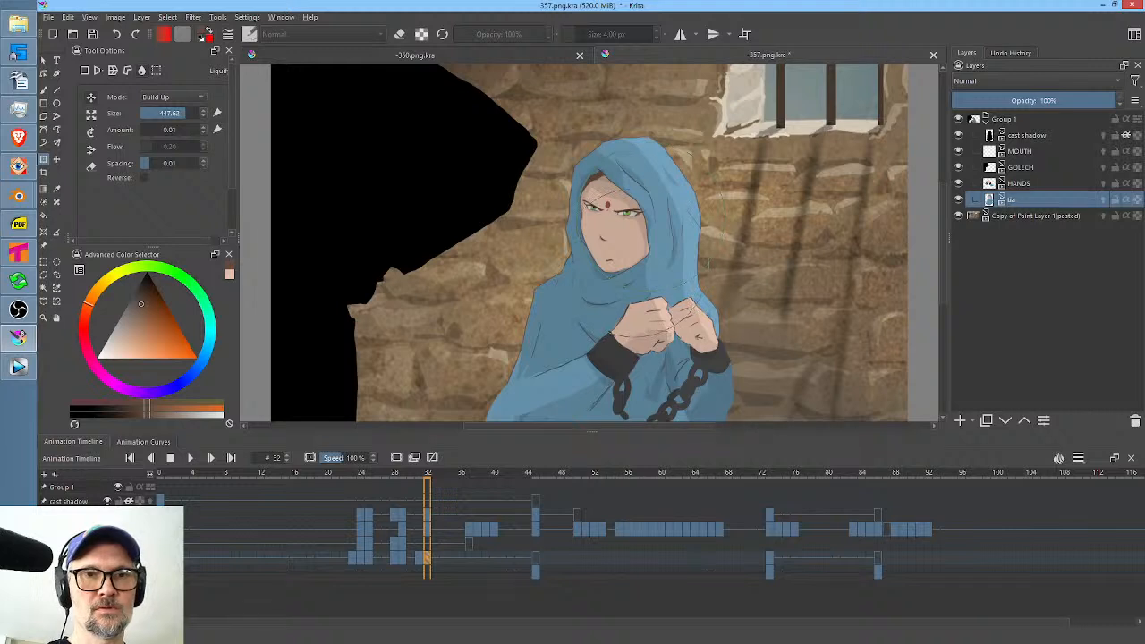
pyautogui.moveTo(636, 262)
pyautogui.mouseDown()
pyautogui.moveTo(616, 262)
pyautogui.moveTo(622, 270)
pyautogui.mouseUp()
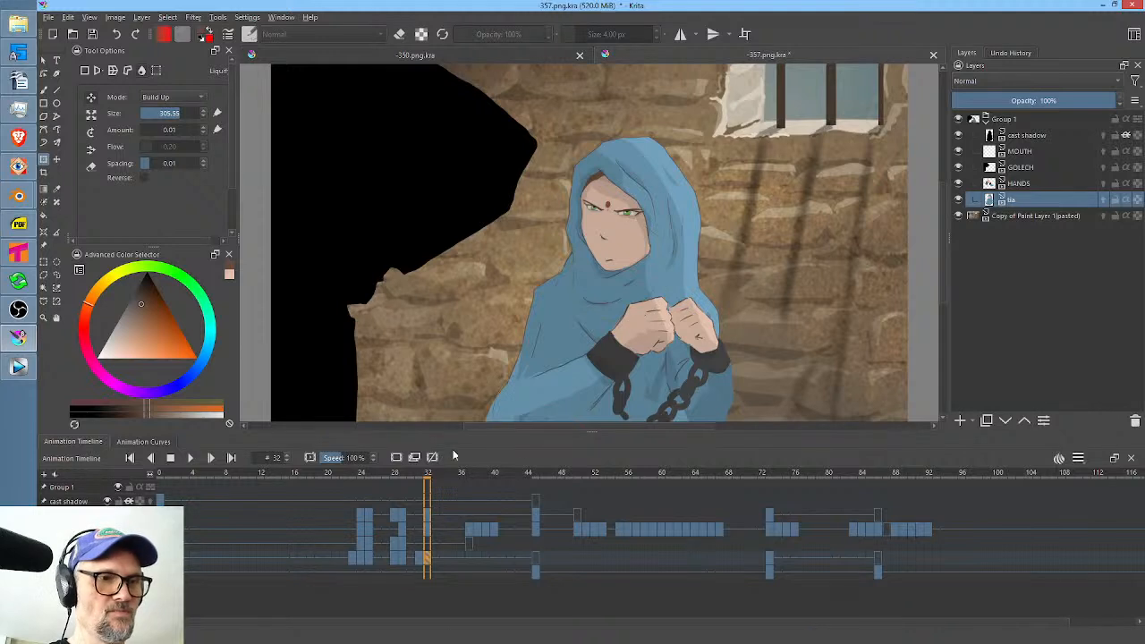
# Select the MOUTH layer at frame 32 and step back to frame 25 to inspect the mouth drawings.
pyautogui.click(506, 529)
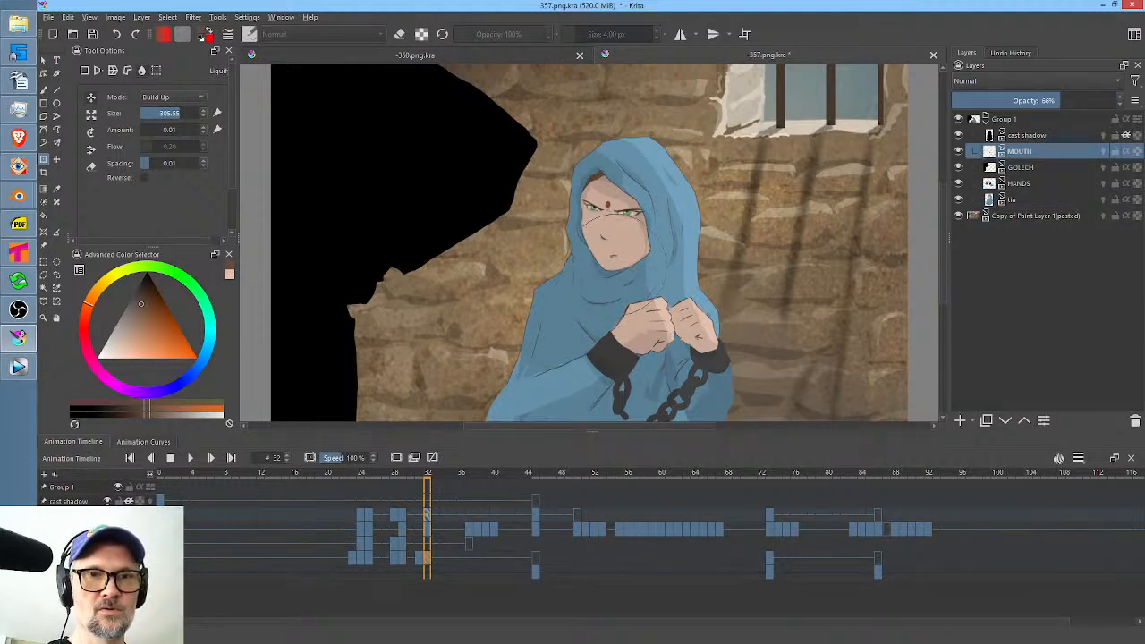
pyautogui.press('Left')
pyautogui.press('Left')
pyautogui.press('Left')
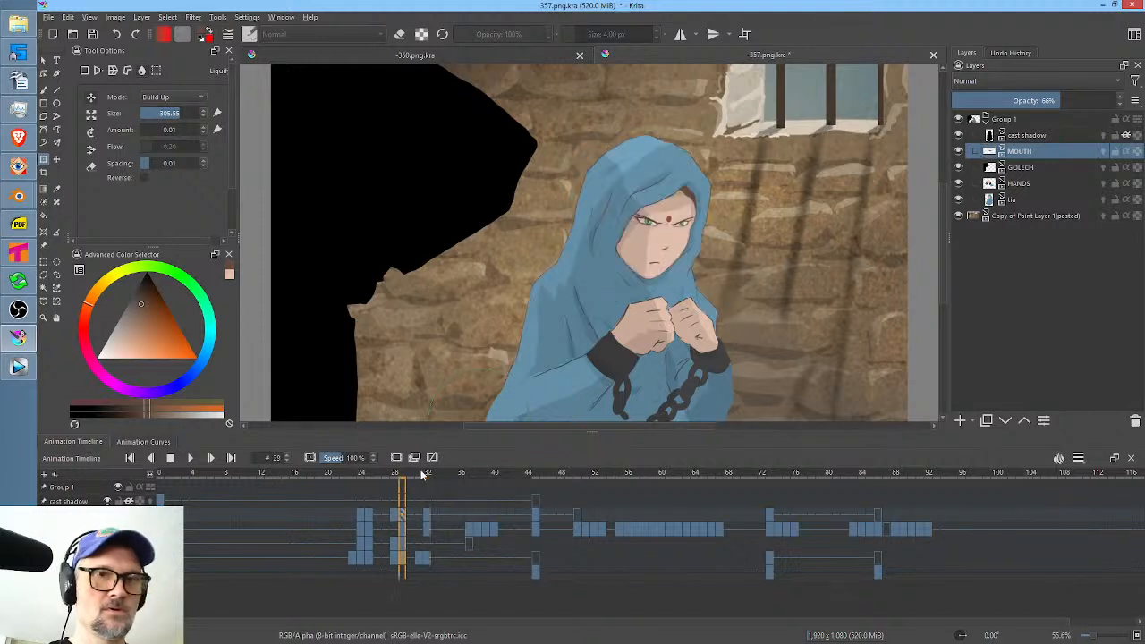
pyautogui.press('Left')
pyautogui.press('Left')
pyautogui.press('Left')
pyautogui.press('Left')
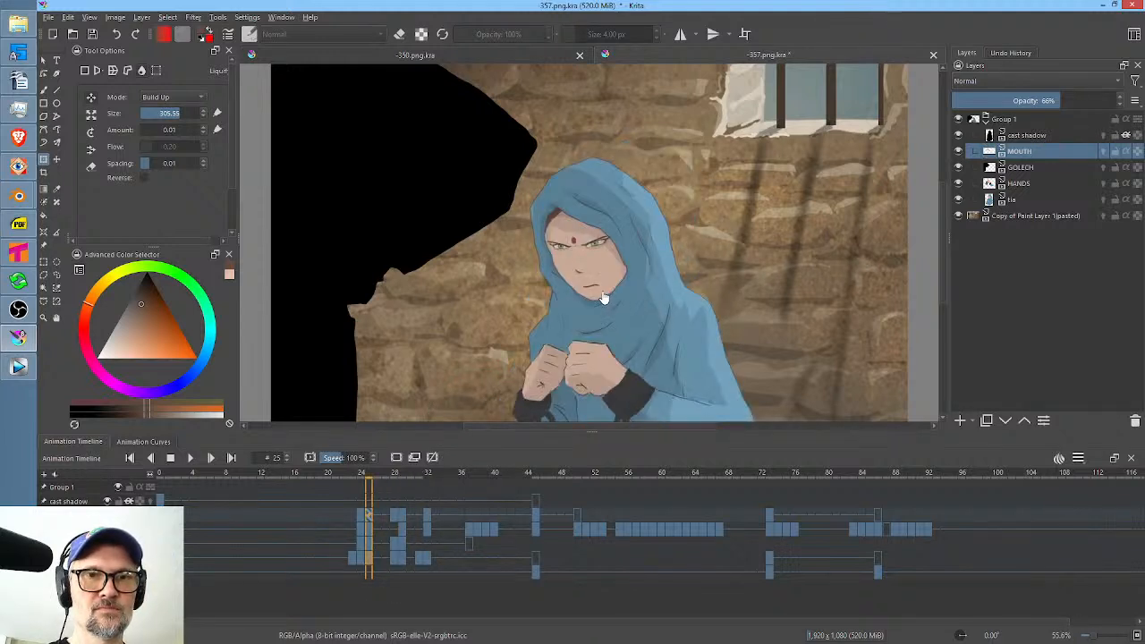
# Step through the MOUTH drawings to frame 24, then ready the freehand brush with a slightly darker brown.
pyautogui.press('Left')
pyautogui.press('Left')
pyautogui.press('Left')
pyautogui.press('Left')
pyautogui.press('Left')
pyautogui.press('Left')
pyautogui.press('Left')
pyautogui.press('Left')
pyautogui.press('Left')
pyautogui.press('Left')
pyautogui.press('Left')
pyautogui.press('Left')
pyautogui.press('Left')
pyautogui.press('Left')
pyautogui.press('Left')
pyautogui.press('Left')
pyautogui.press('Left')
pyautogui.press('Left')
pyautogui.press('Left')
pyautogui.press('Left')
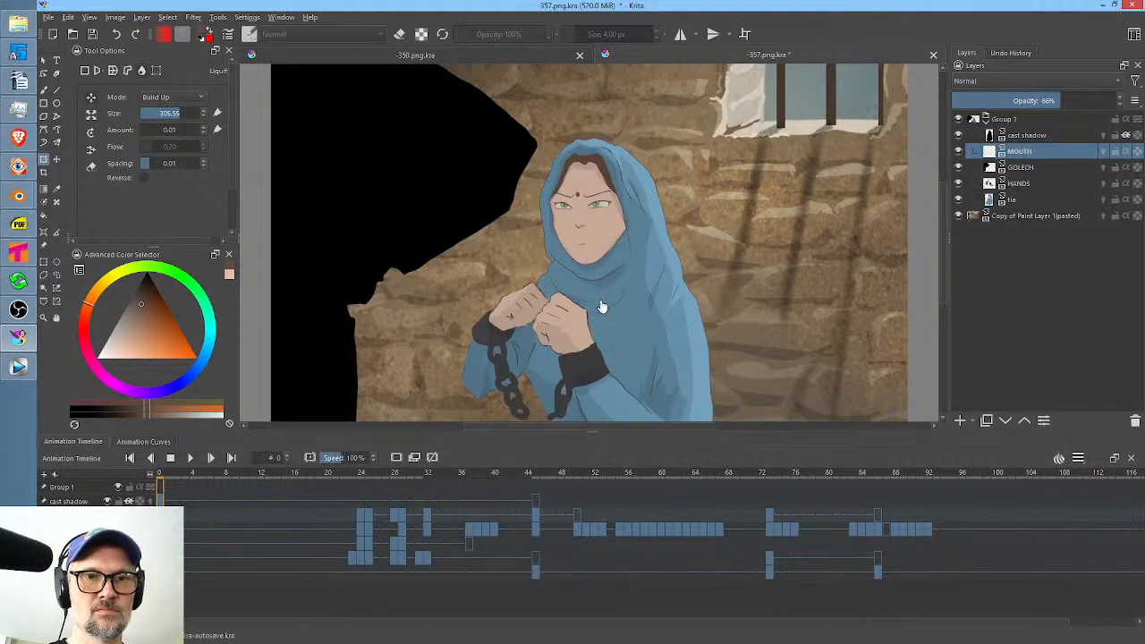
pyautogui.press('.')
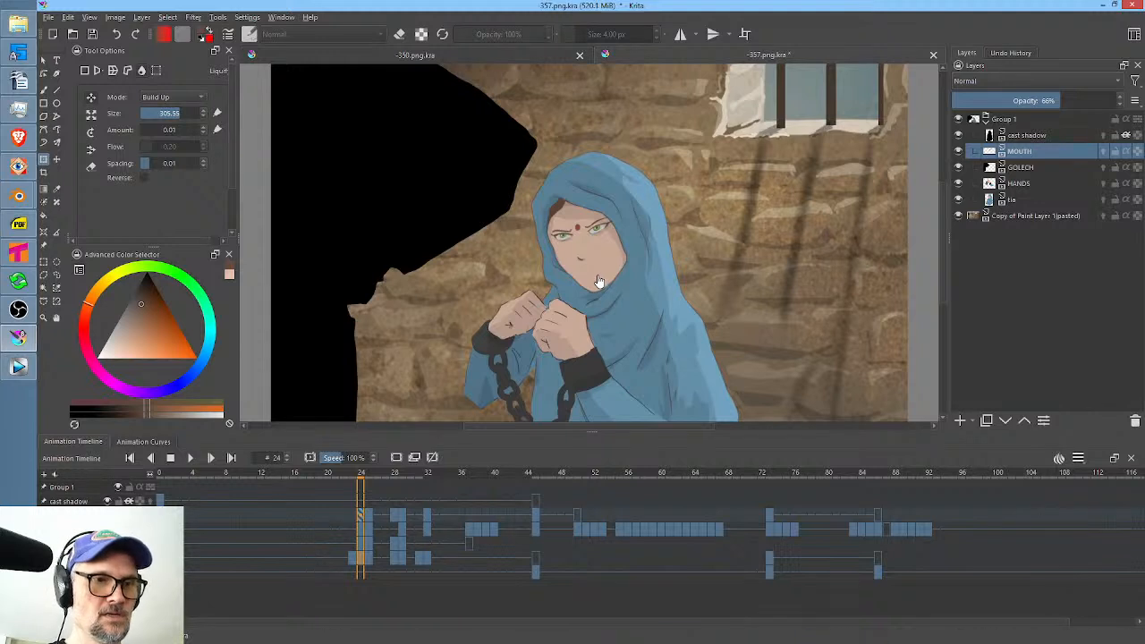
pyautogui.press('b')
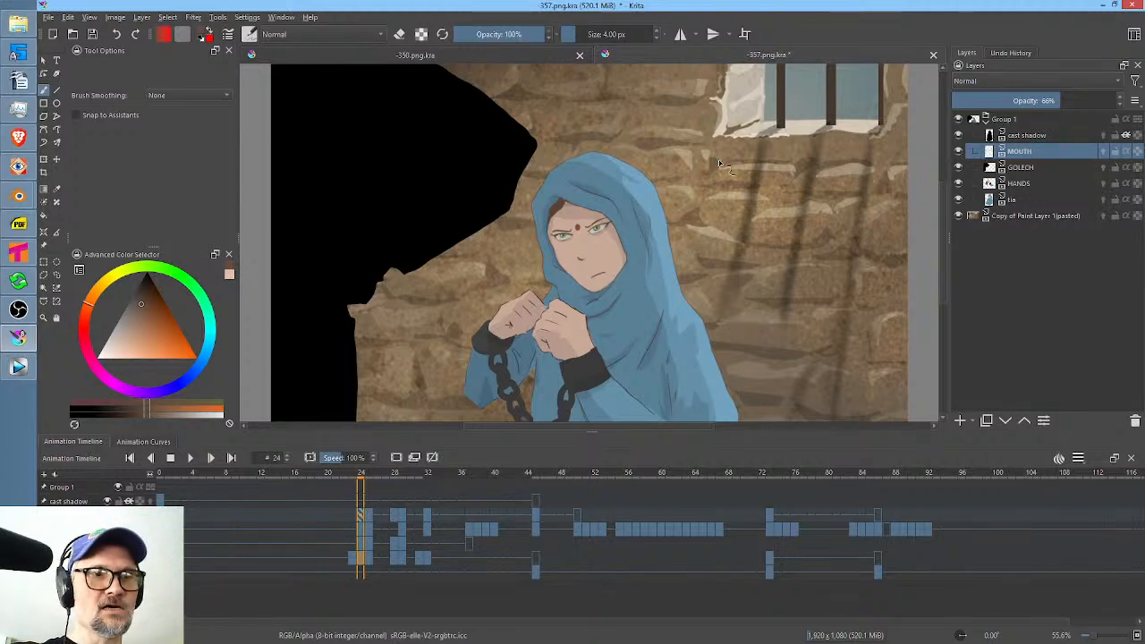
pyautogui.click(143, 296)
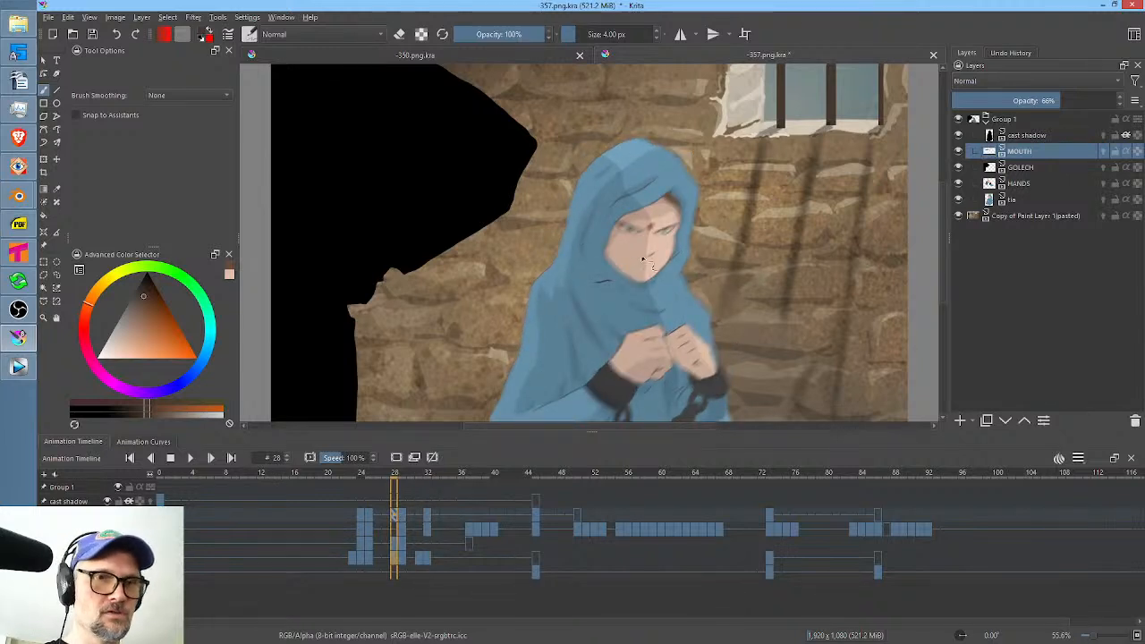
# Move the stray mouth at frame 28 onto the woman's lower face with Liquify, and save the scene.
pyautogui.hotkey('ctrl', 't')
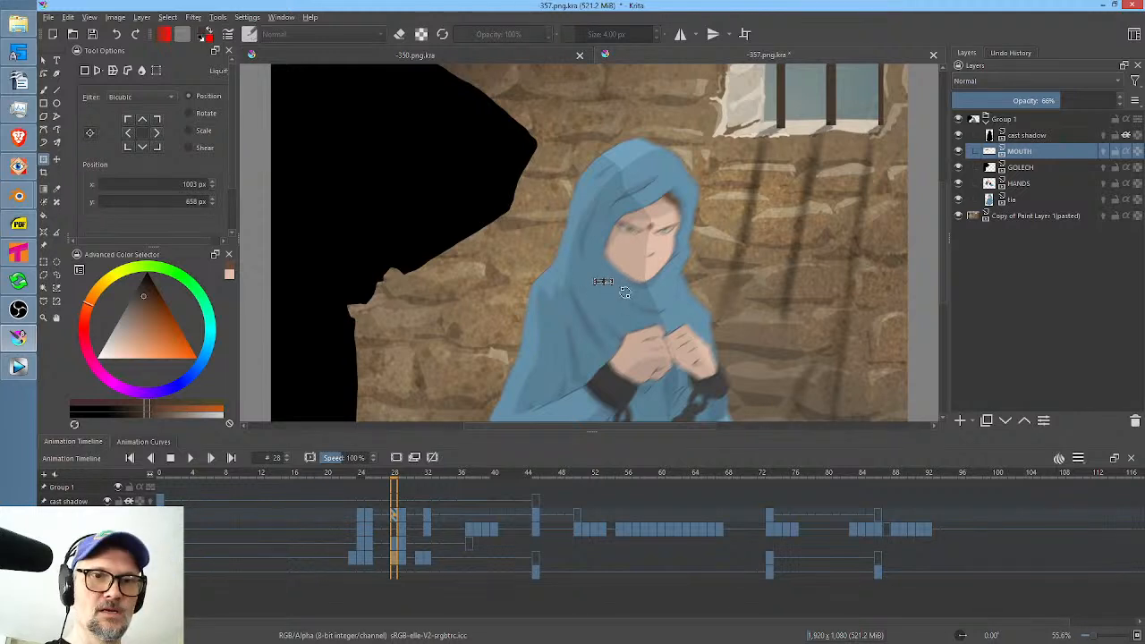
pyautogui.rightClick(625, 292)
pyautogui.click(680, 369)
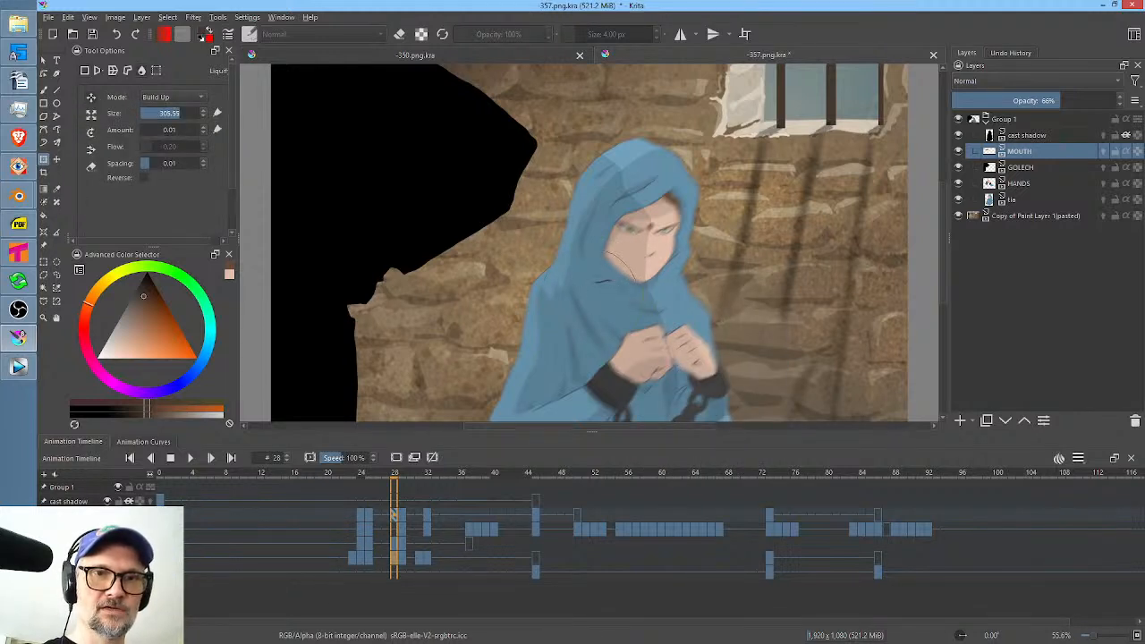
pyautogui.moveTo(568, 316); pyautogui.dragTo(626, 308)
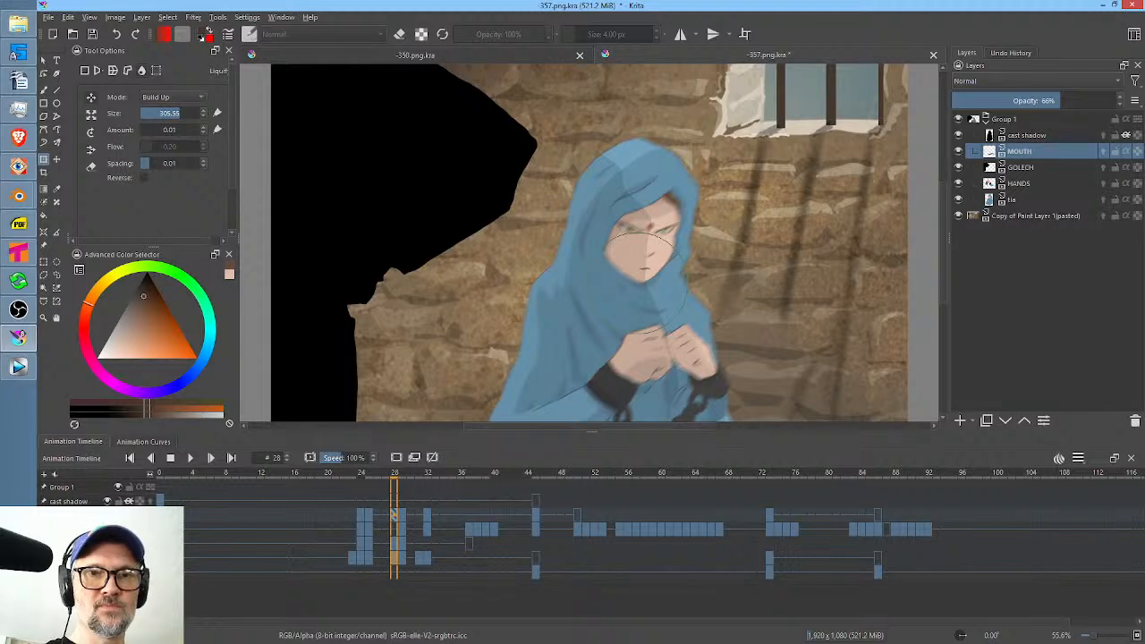
pyautogui.moveTo(398, 475); pyautogui.dragTo(735, 512)
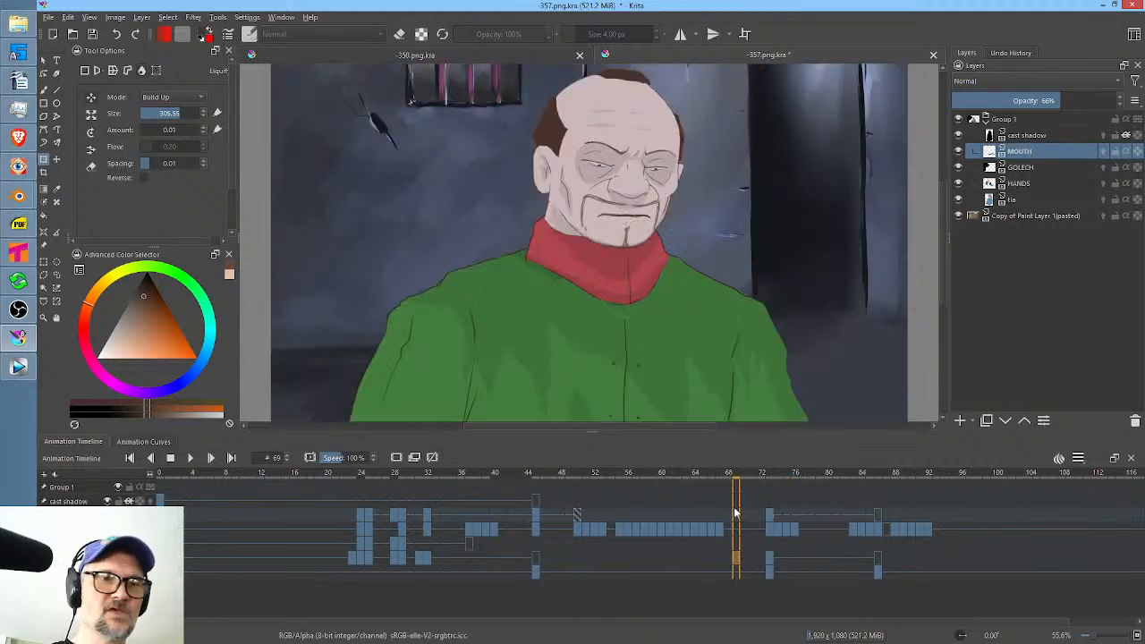
pyautogui.click(93, 35)
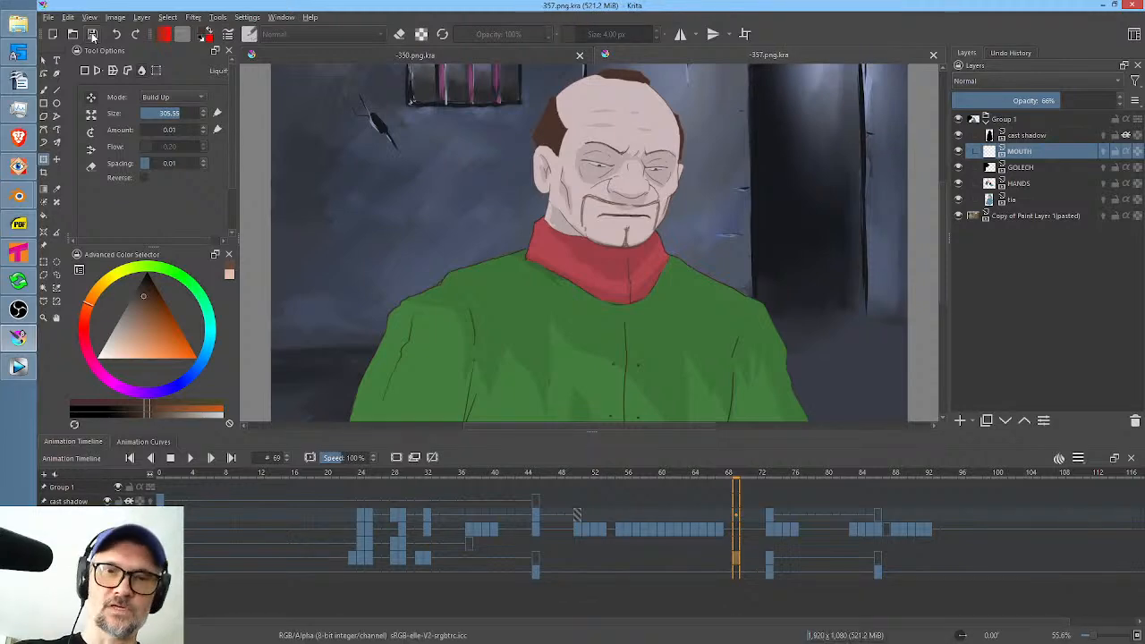
# Duplicate the woman's drawing on the tia layer as new keyframes at frames 18 and 17.
pyautogui.moveTo(743, 478); pyautogui.dragTo(315, 516)
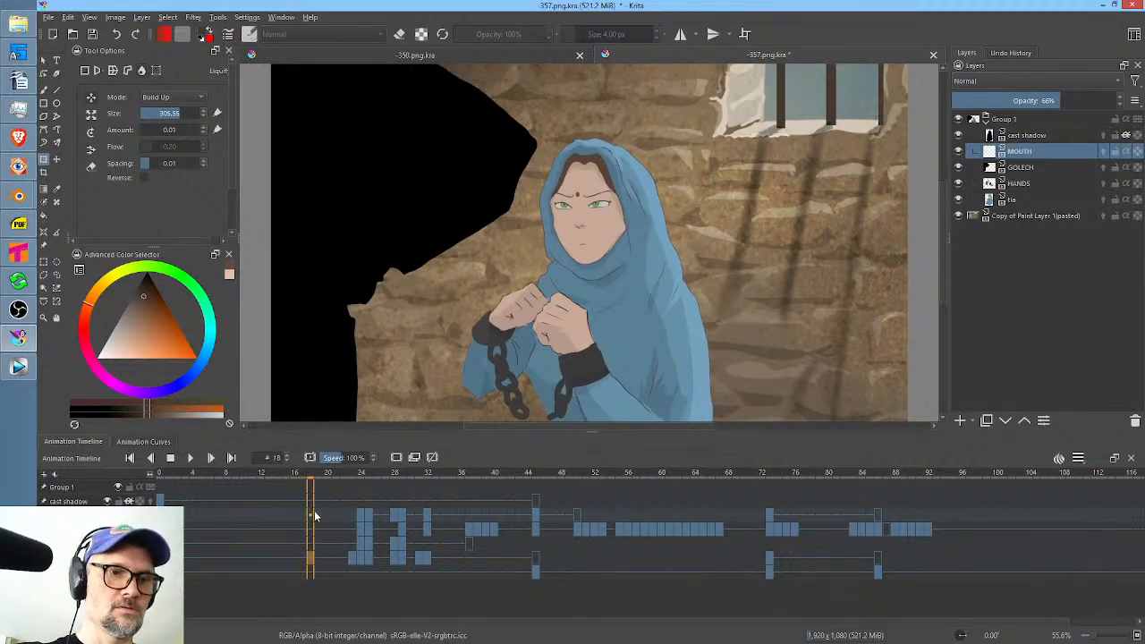
pyautogui.click(302, 556)
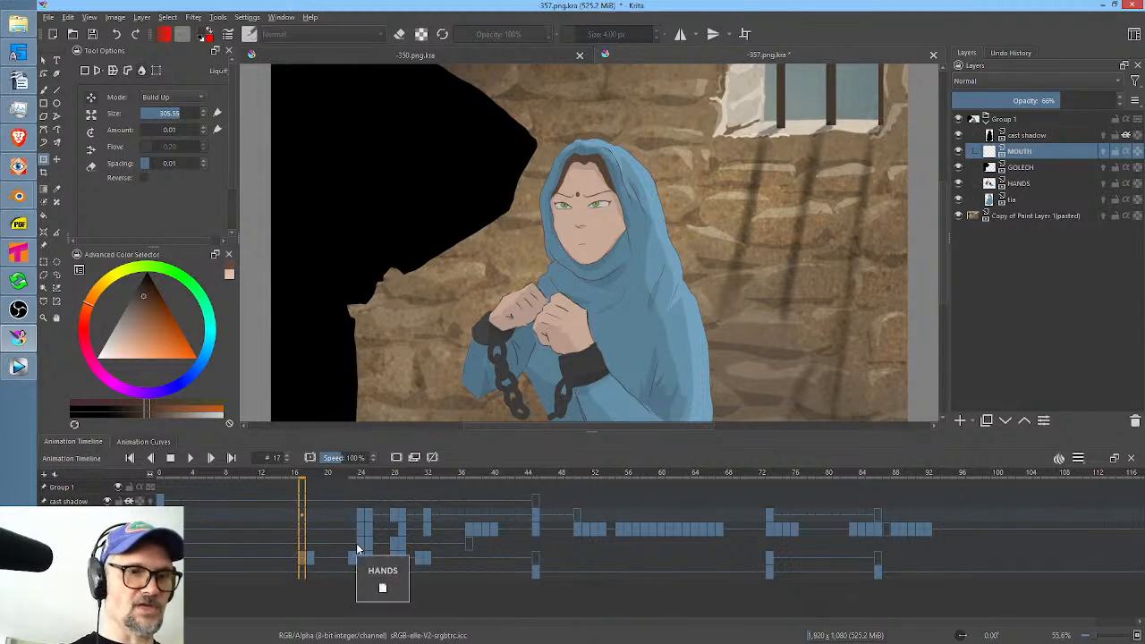
pyautogui.keyDown('ctrl'); pyautogui.click(499, 371); pyautogui.keyUp('ctrl')
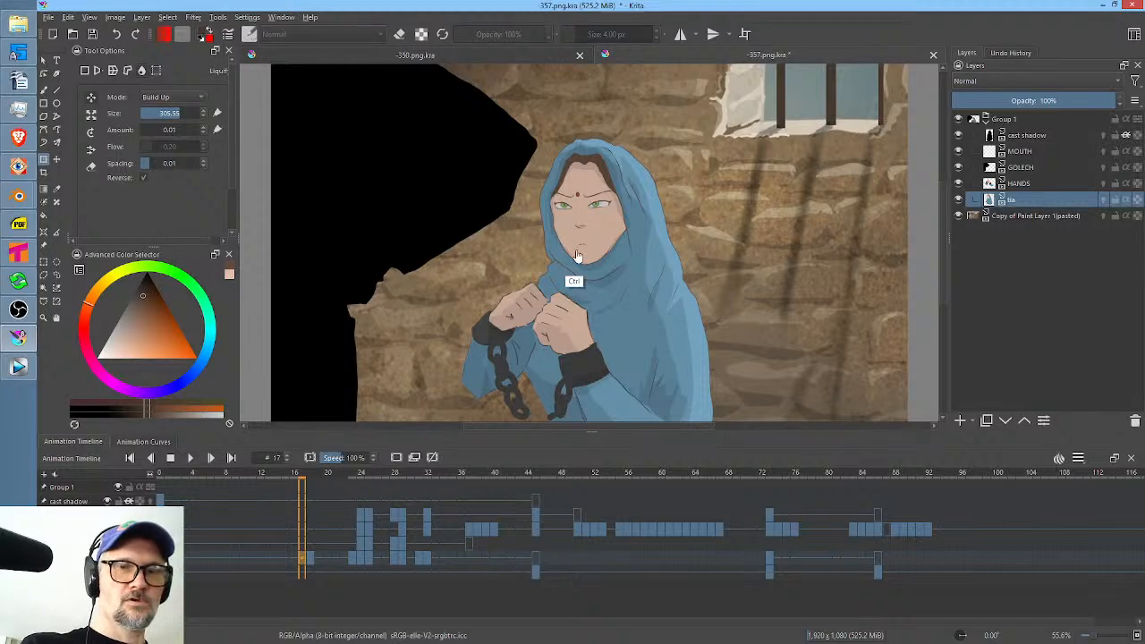
# Hide the cast shadow layer and cover both of the woman's eyes and lashes at frame 17 with her skin colour.
pyautogui.moveTo(576, 256); pyautogui.dragTo(725, 130)
pyautogui.moveTo(593, 213); pyautogui.dragTo(605, 289)
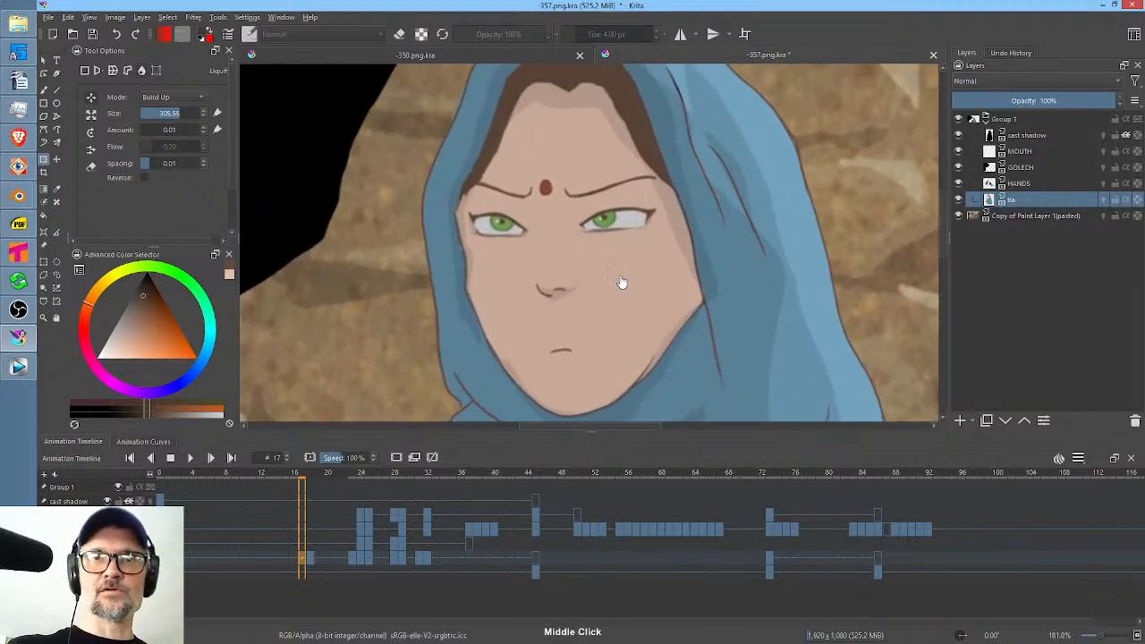
pyautogui.click(961, 135)
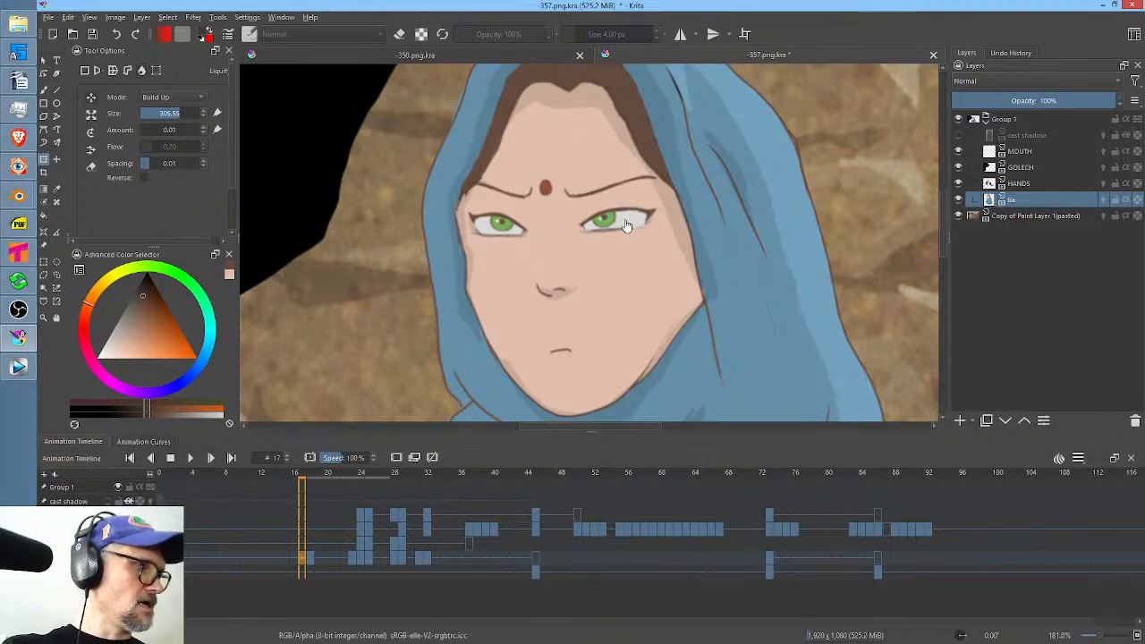
pyautogui.press('b')
pyautogui.keyDown('ctrl'); pyautogui.click(627, 278); pyautogui.keyUp('ctrl')
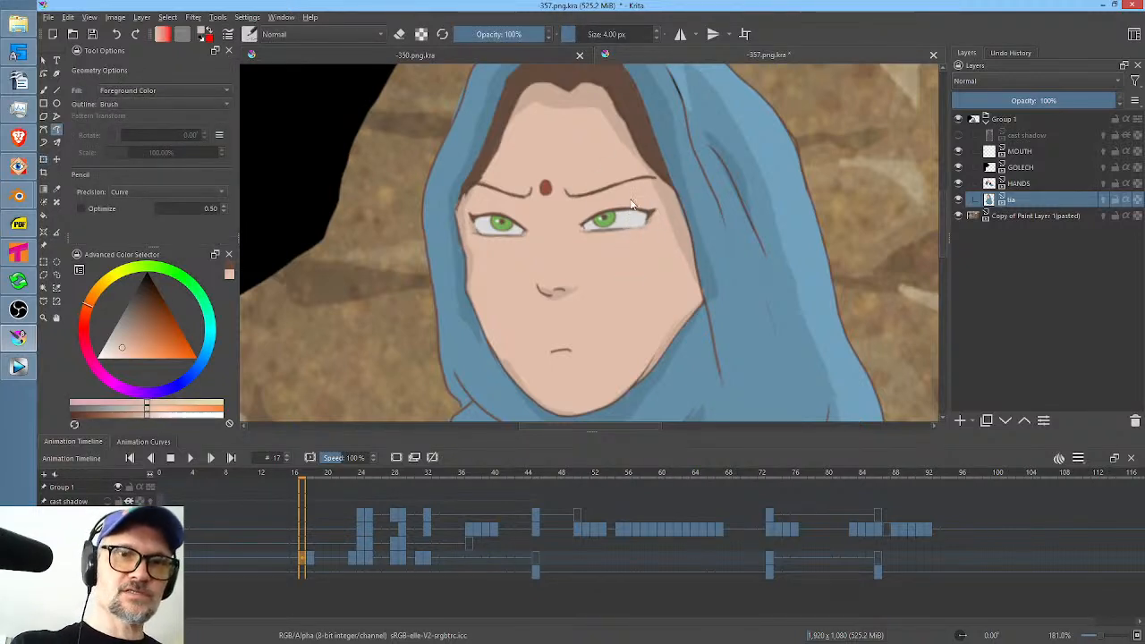
pyautogui.moveTo(580, 231)
pyautogui.mouseDown()
pyautogui.moveTo(636, 230)
pyautogui.moveTo(644, 211)
pyautogui.mouseUp()
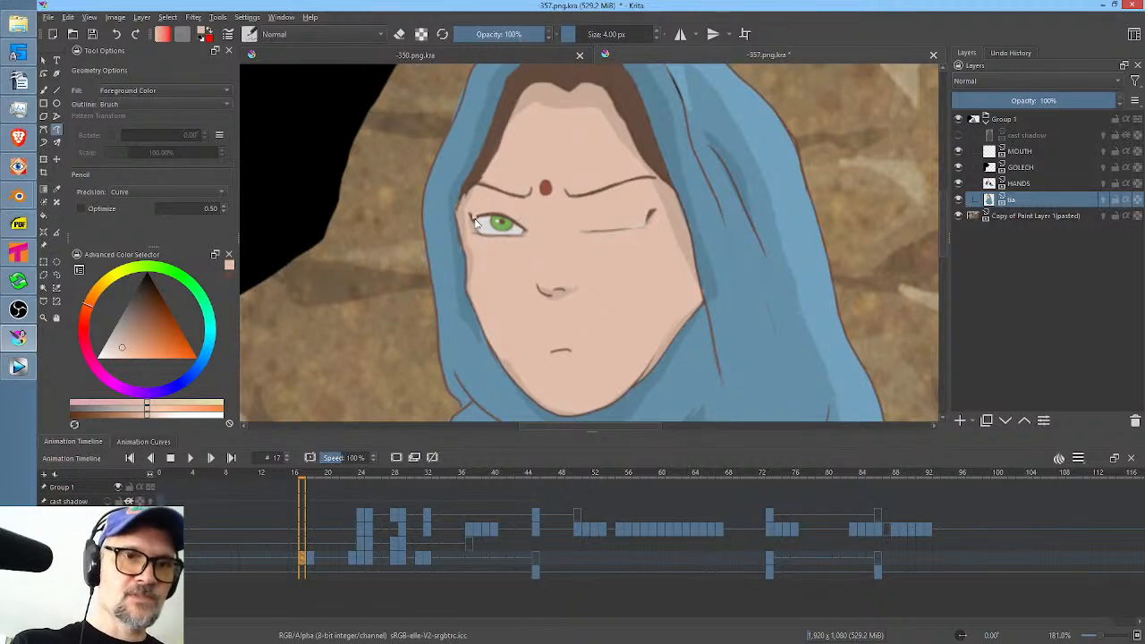
pyautogui.moveTo(508, 236)
pyautogui.mouseDown()
pyautogui.moveTo(527, 232)
pyautogui.moveTo(528, 204)
pyautogui.mouseUp()
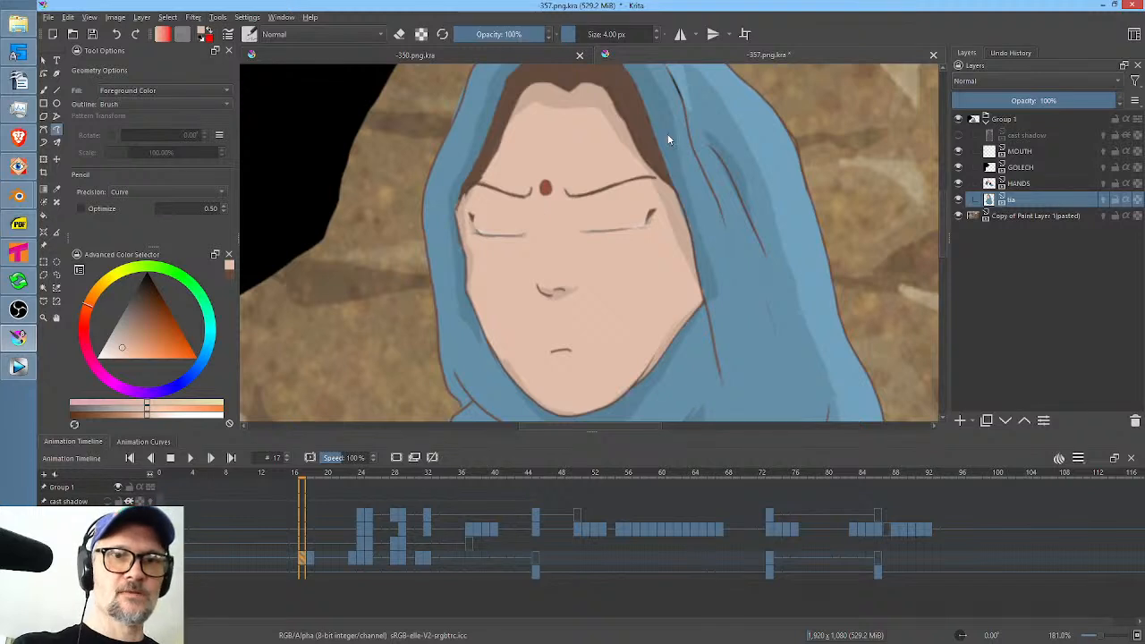
pyautogui.moveTo(657, 208); pyautogui.dragTo(665, 202)
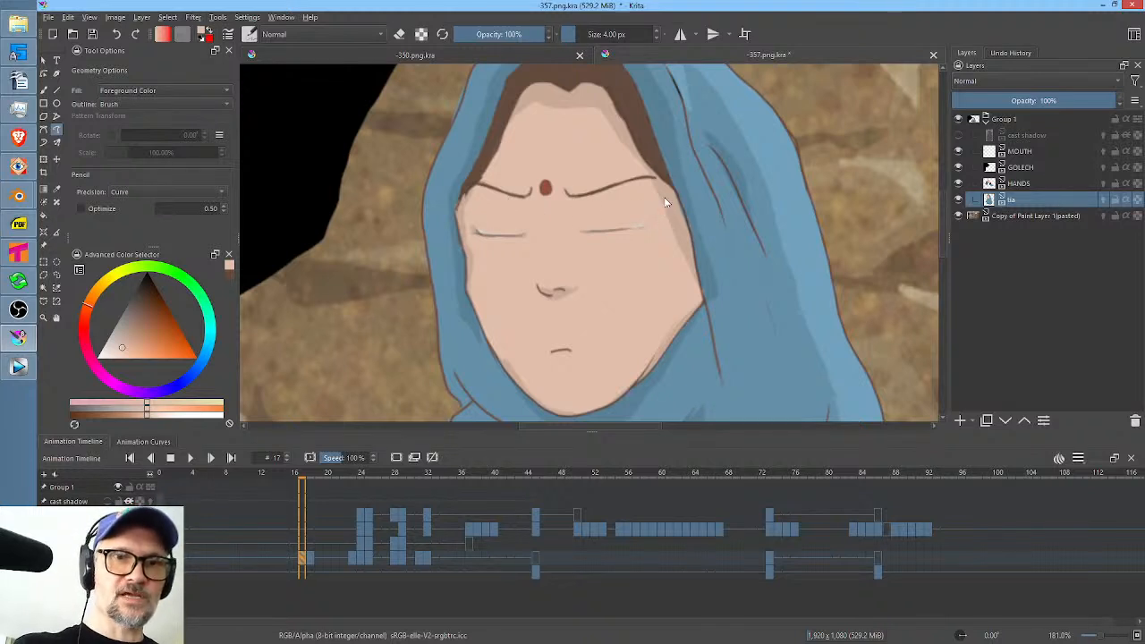
pyautogui.keyDown('ctrl'); pyautogui.click(646, 123); pyautogui.keyUp('ctrl')
# Draw dark closed-eyelid lines over both eyes at frame 17 with the 4 px brush.
pyautogui.press('b')
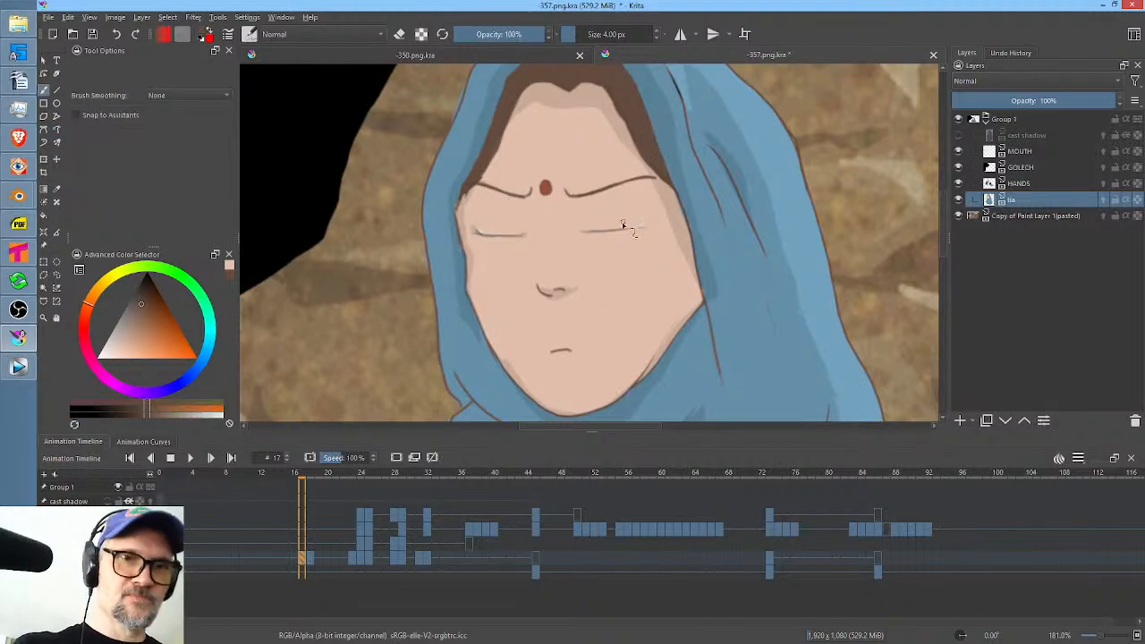
pyautogui.moveTo(583, 233); pyautogui.dragTo(618, 231)
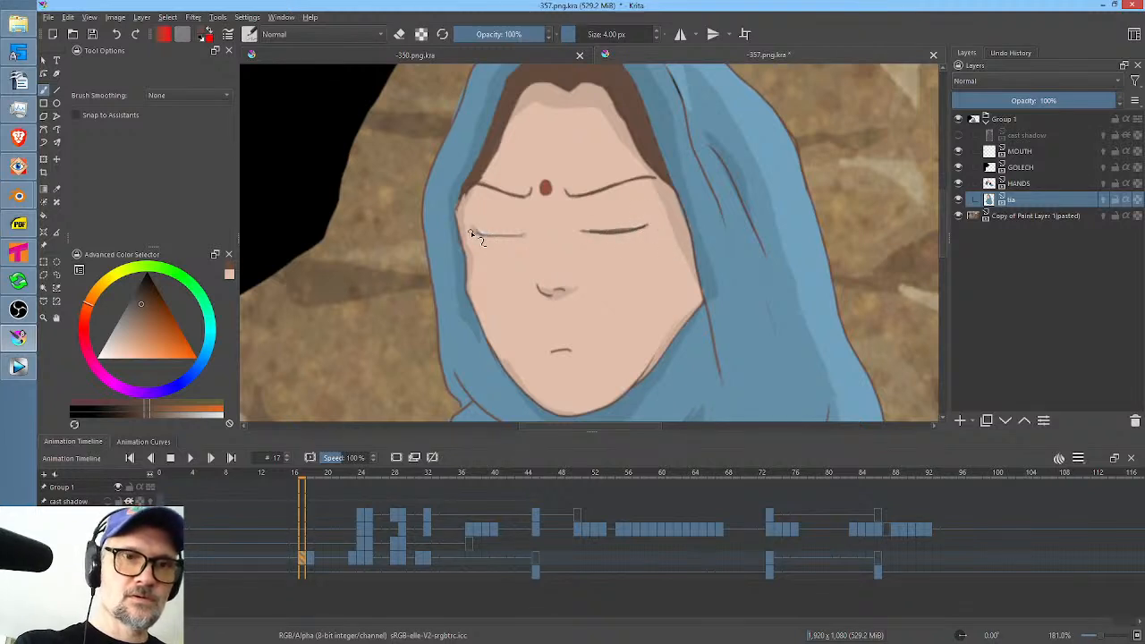
pyautogui.moveTo(488, 238); pyautogui.dragTo(501, 239)
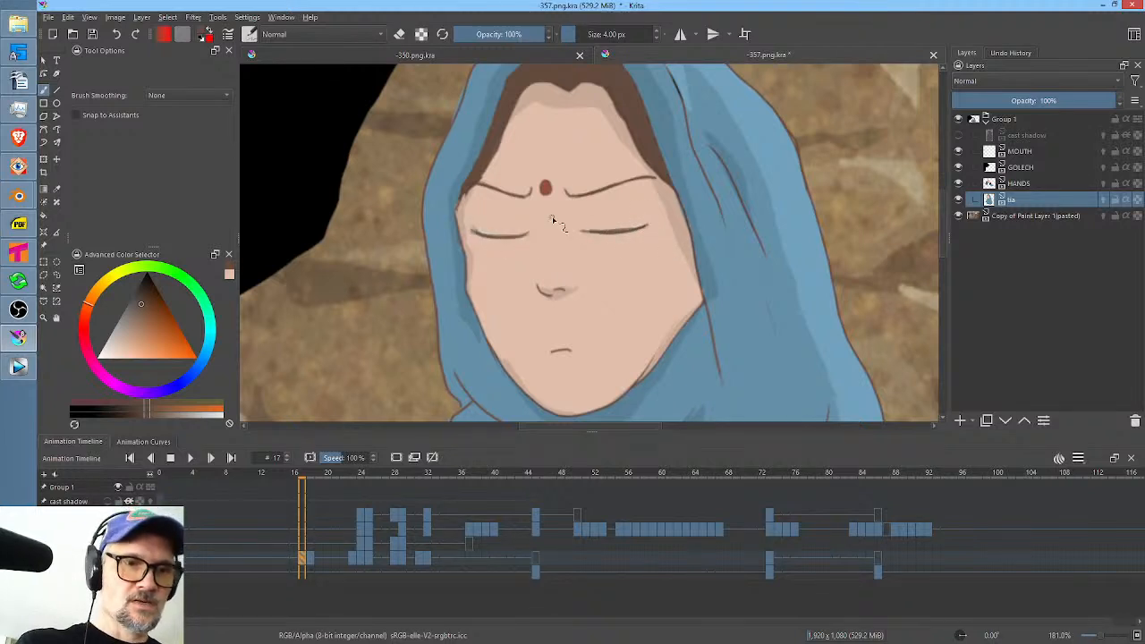
# Compare frame 18 with the closed-eye drawing and play the animation from frame 15 to preview the blink.
pyautogui.click(313, 559)
pyautogui.moveTo(308, 475); pyautogui.dragTo(284, 475)
pyautogui.moveTo(690, 234); pyautogui.dragTo(632, 308)
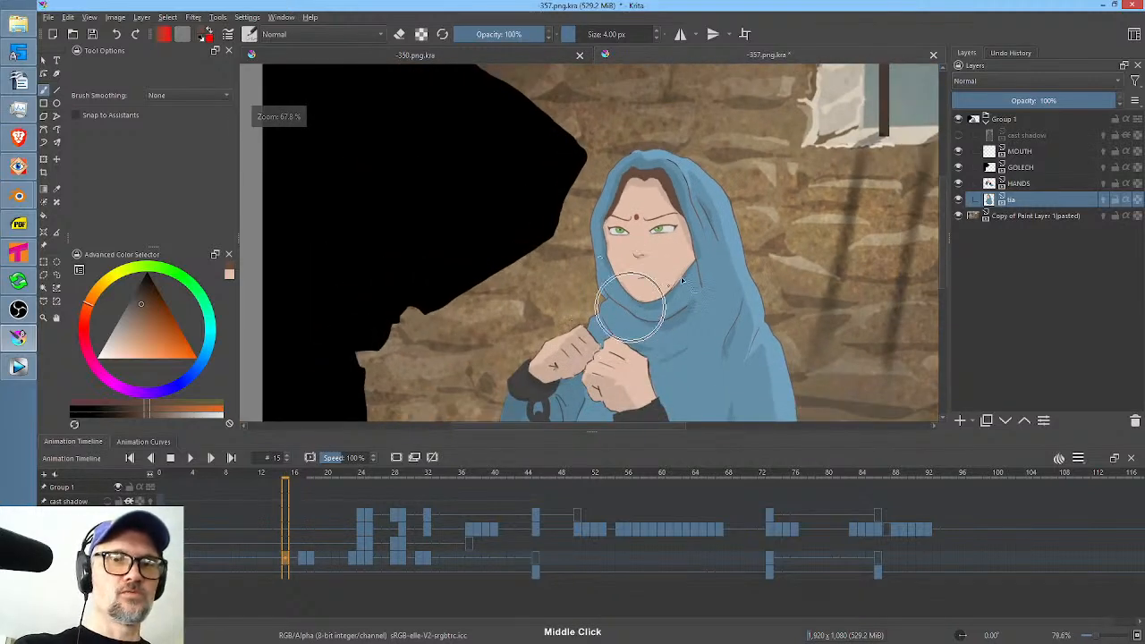
pyautogui.hotkey('shift', 'space')
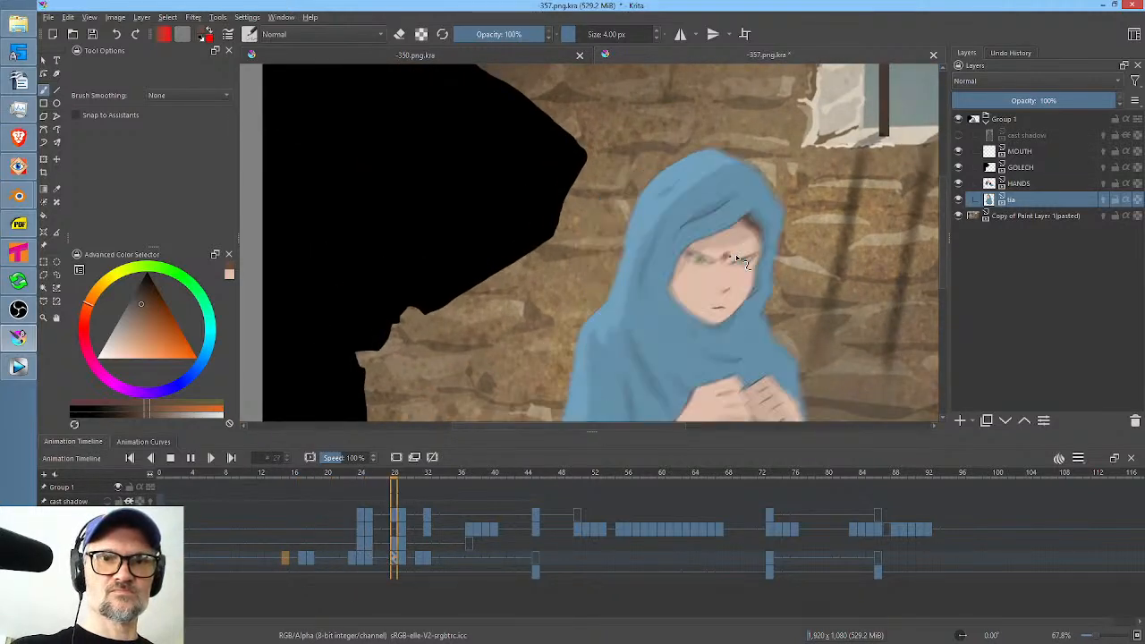
pyautogui.hotkey('shift', 'space')
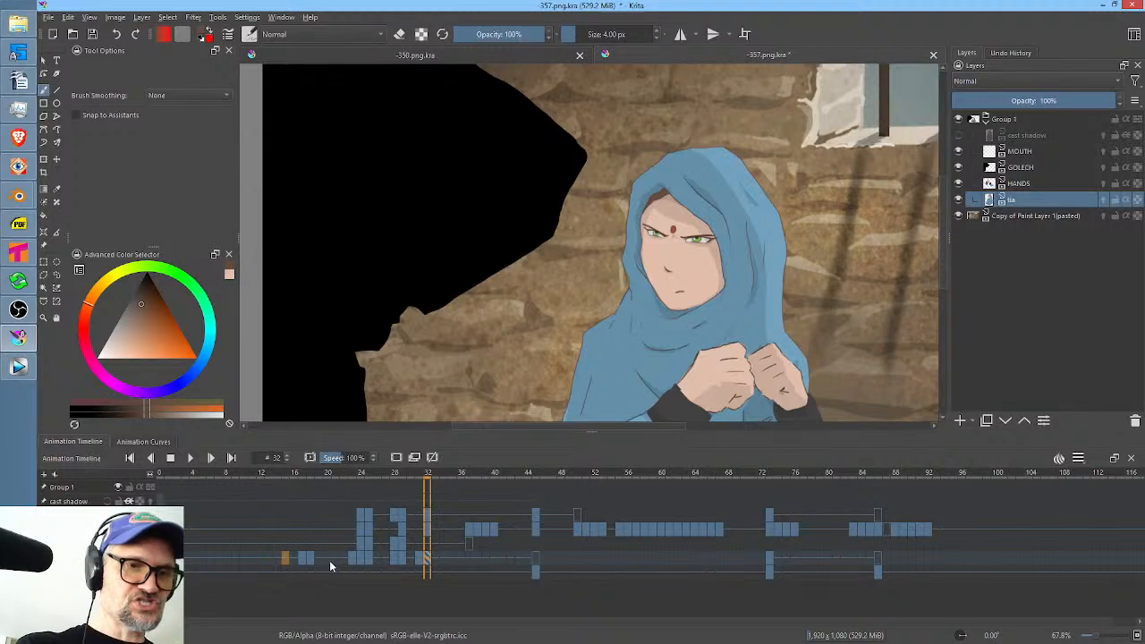
# Replay the animation from just before the blink and from frame 11 to judge the blink's timing.
pyautogui.click(302, 560)
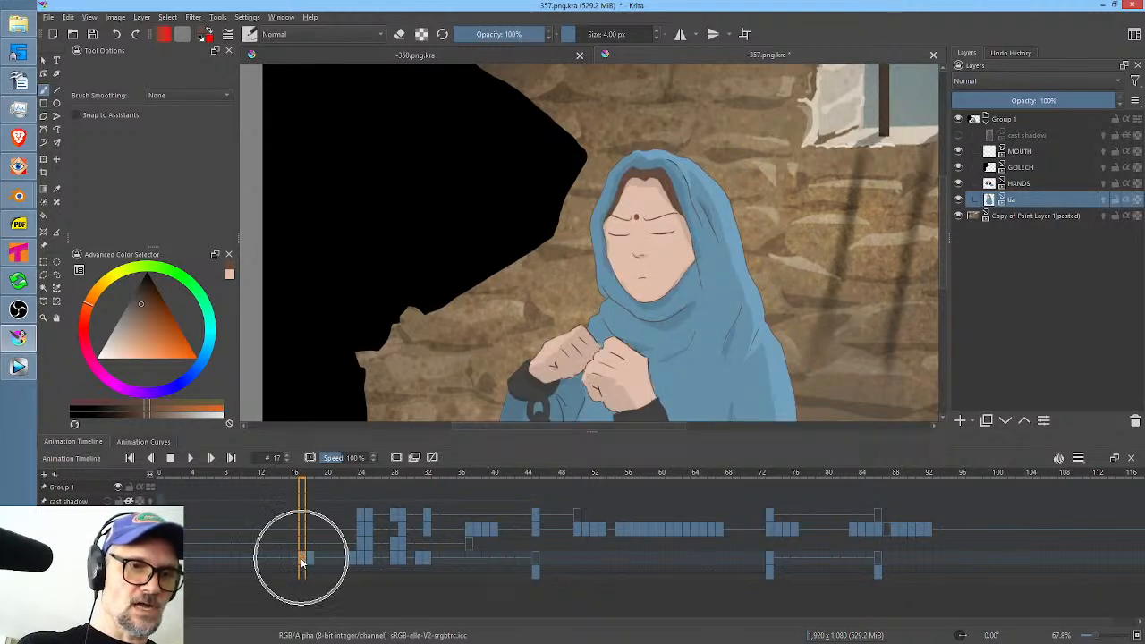
pyautogui.moveTo(304, 561); pyautogui.dragTo(279, 558)
pyautogui.press('space')
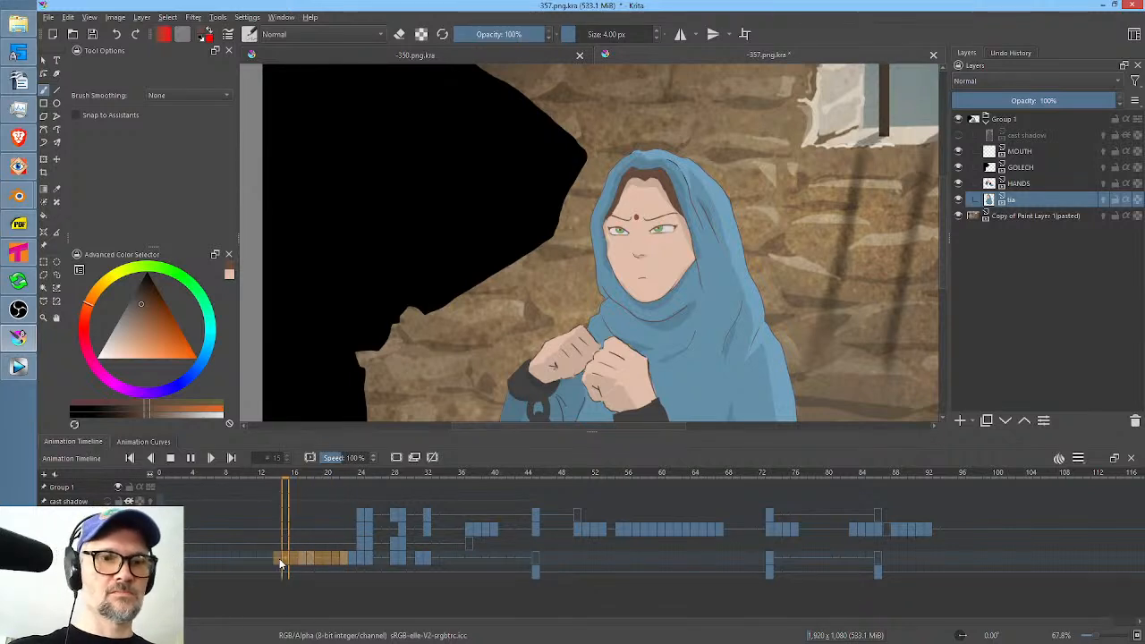
pyautogui.press('space')
pyautogui.click(252, 558)
pyautogui.press('space')
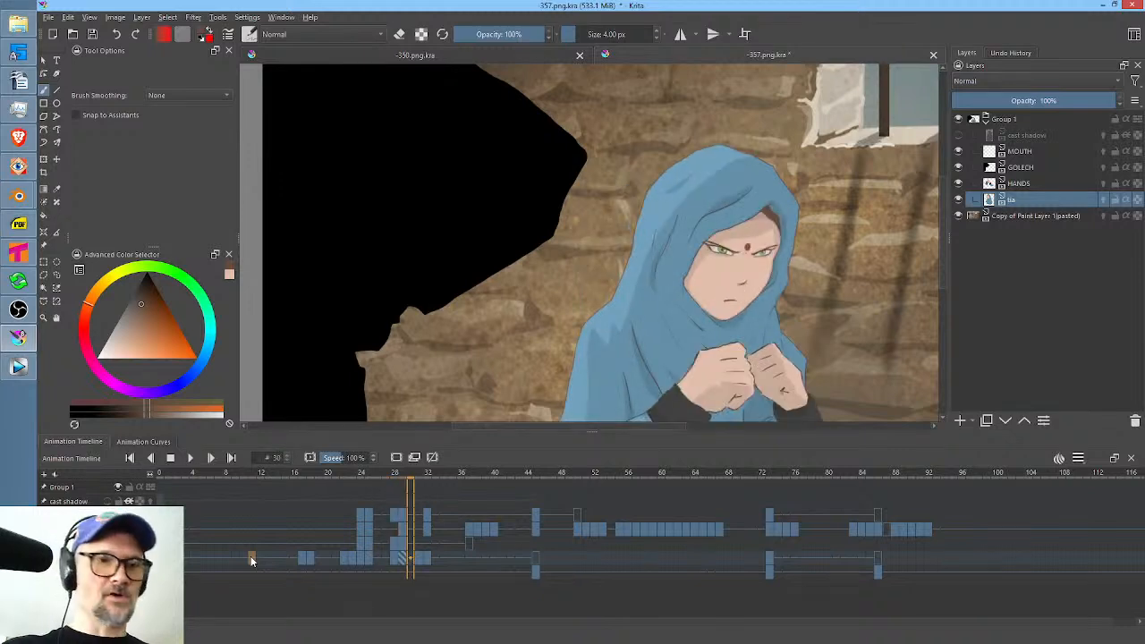
pyautogui.press('space')
# Move the two blink keyframes on the tia layer to frames 9 and 10, and play back the result.
pyautogui.click(304, 558)
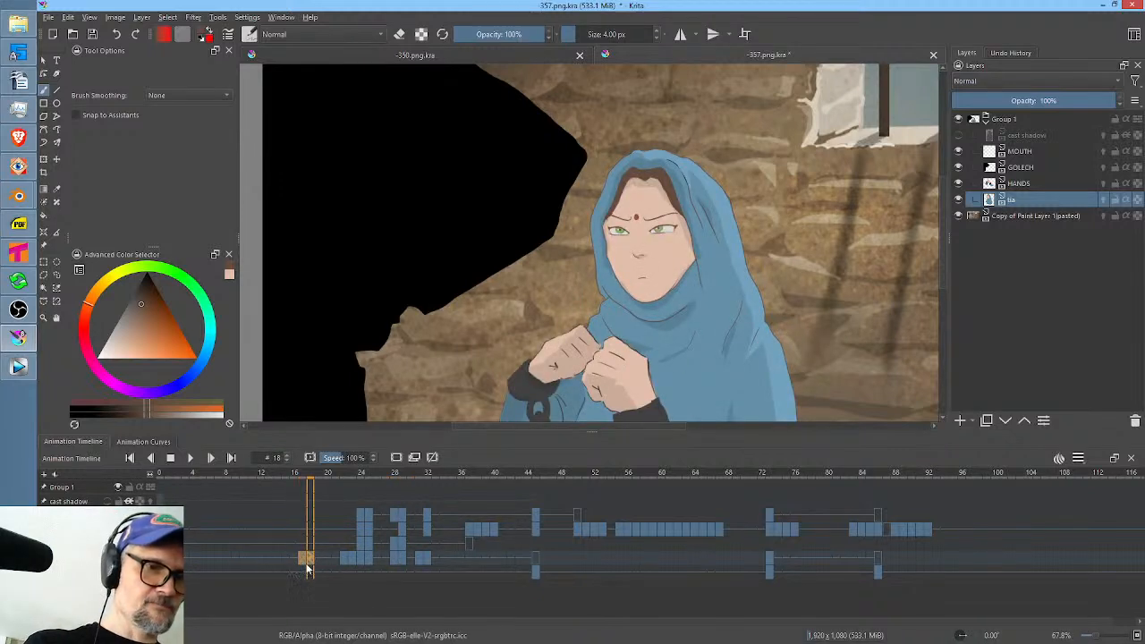
pyautogui.moveTo(303, 560); pyautogui.dragTo(235, 556)
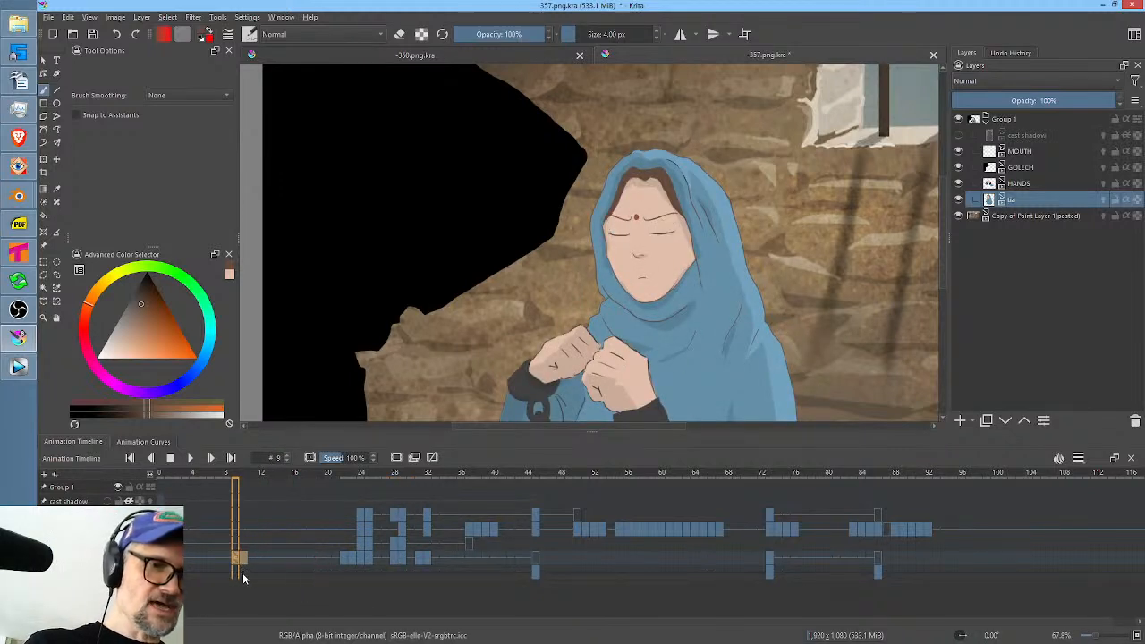
pyautogui.press('space')
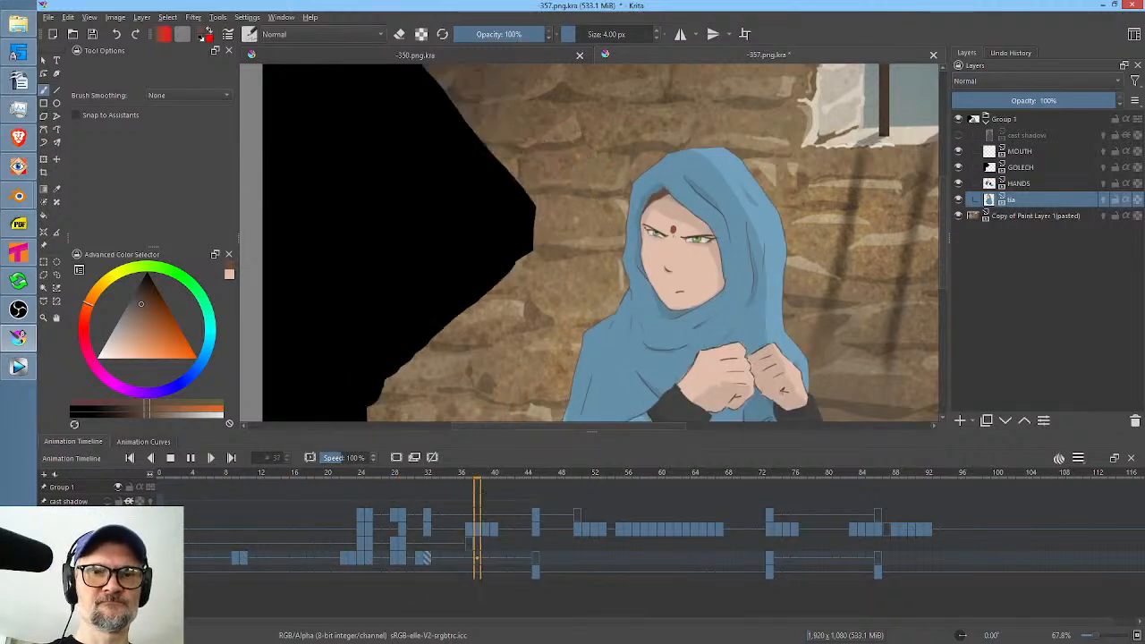
pyautogui.press('space')
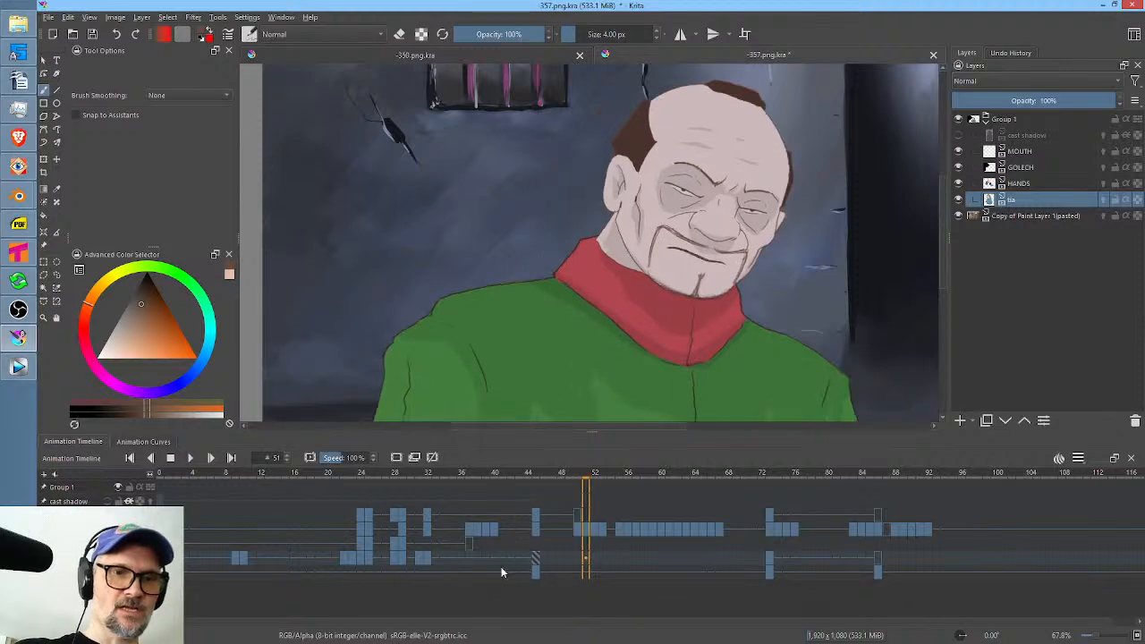
# Play the scene from frame 27 into the man's shot, and inspect the woman's head turn around frames 30 to 35.
pyautogui.click(491, 559)
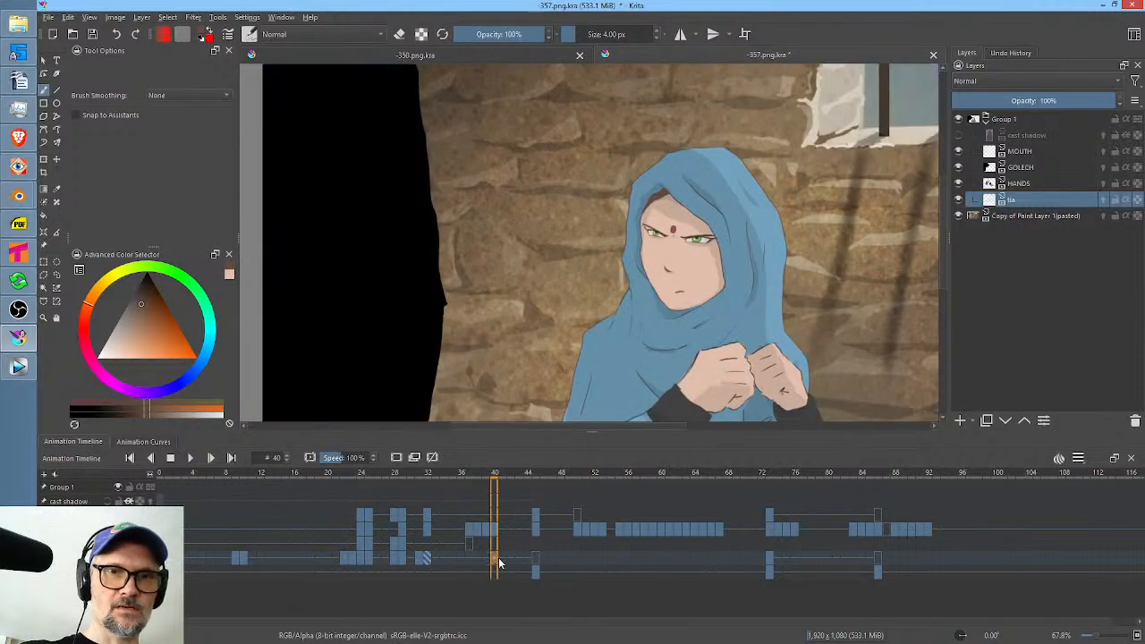
pyautogui.click(387, 474)
pyautogui.press('space')
pyautogui.press('space')
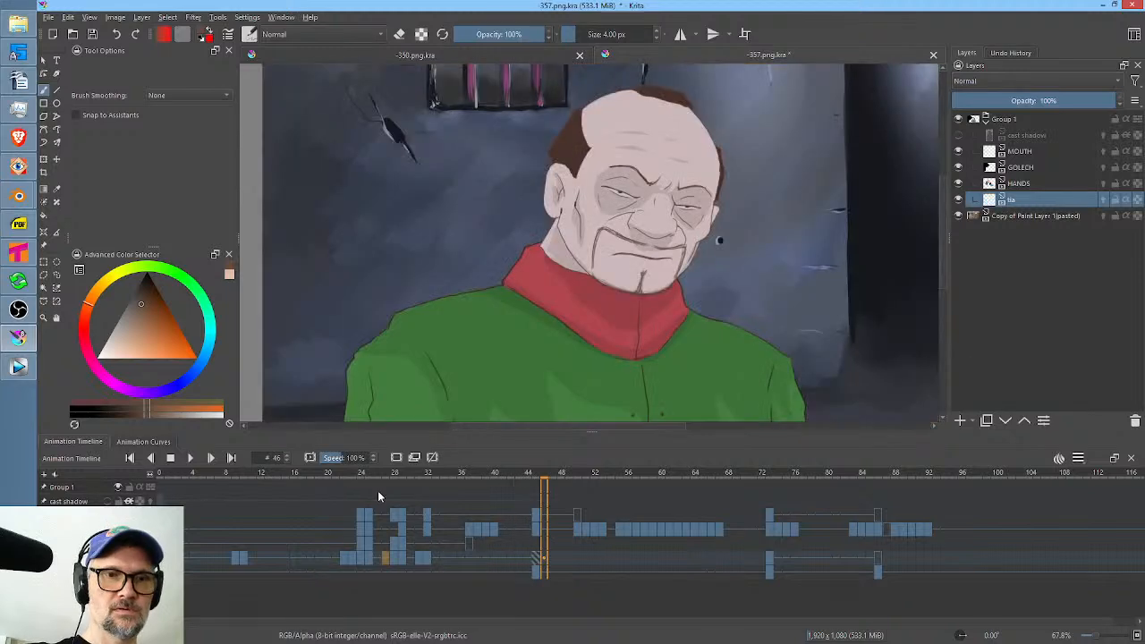
pyautogui.moveTo(384, 474); pyautogui.dragTo(451, 514)
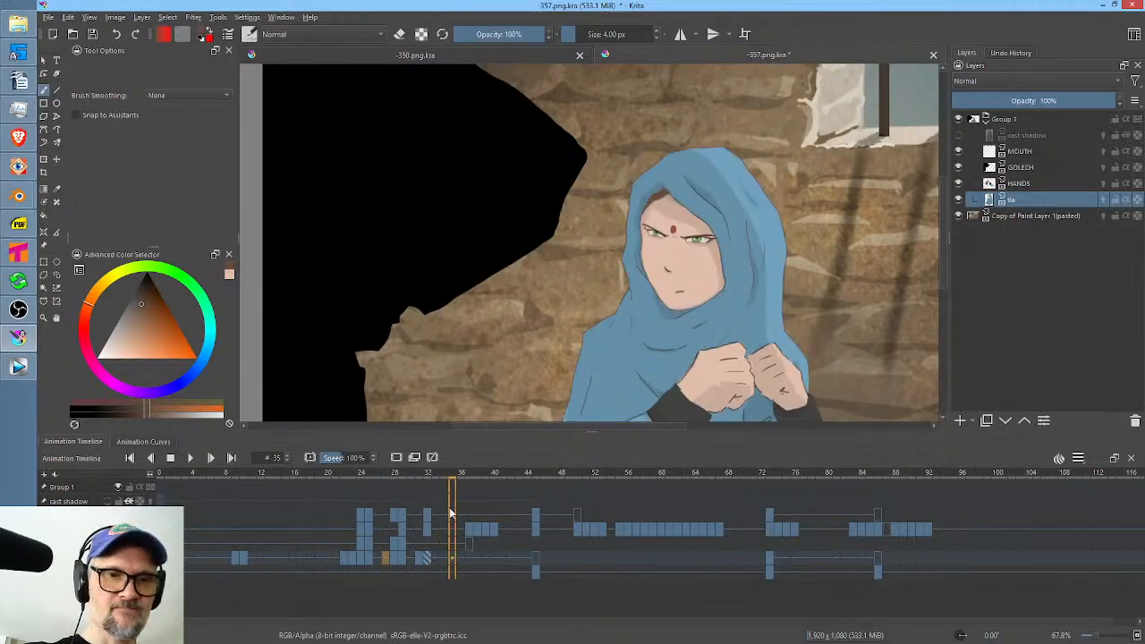
pyautogui.click(416, 560)
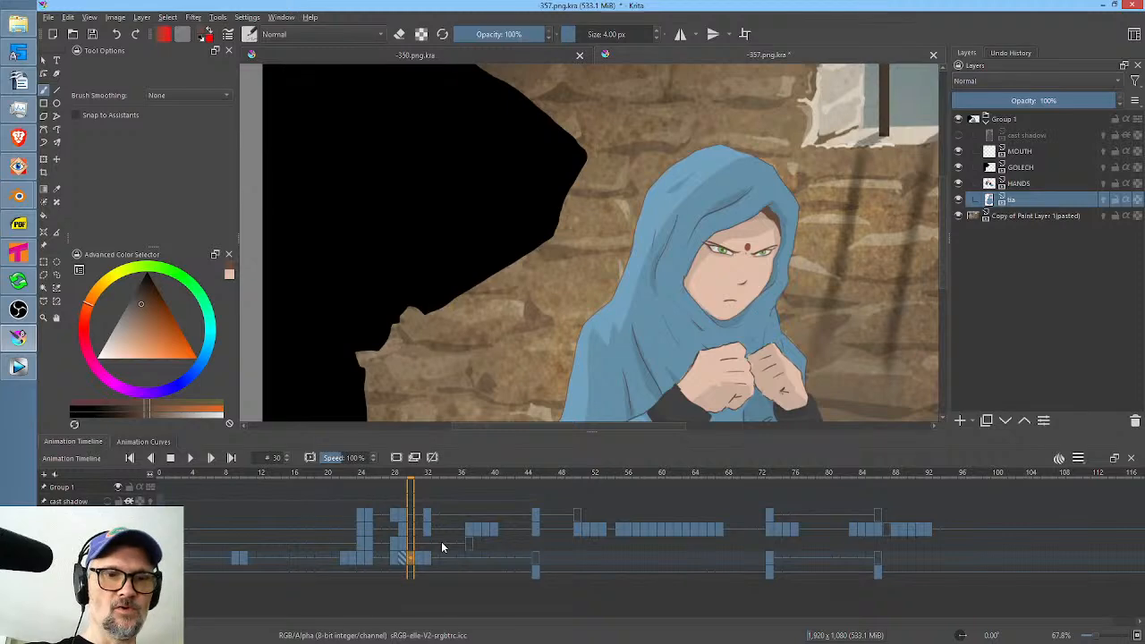
# Paint over the woman's far eye on frame 30 with her sampled skin tone, using the filled Freehand Path tool.
pyautogui.moveTo(735, 327); pyautogui.dragTo(836, 211)
pyautogui.moveTo(780, 190); pyautogui.dragTo(768, 325)
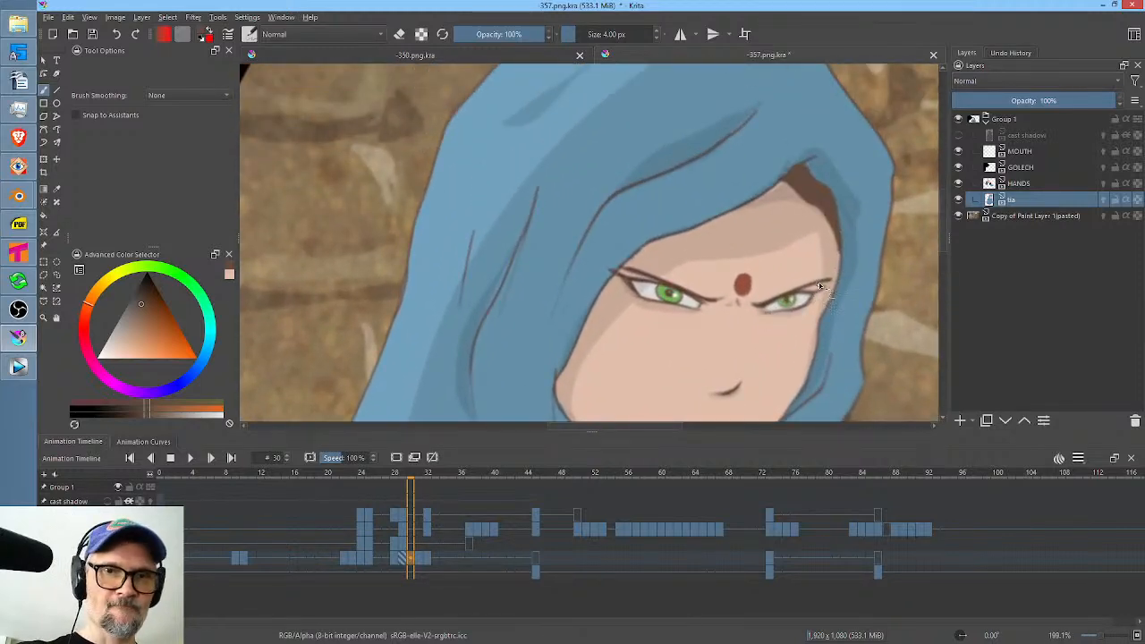
pyautogui.press('p')
pyautogui.keyDown('ctrl'); pyautogui.click(790, 336); pyautogui.keyUp('ctrl')
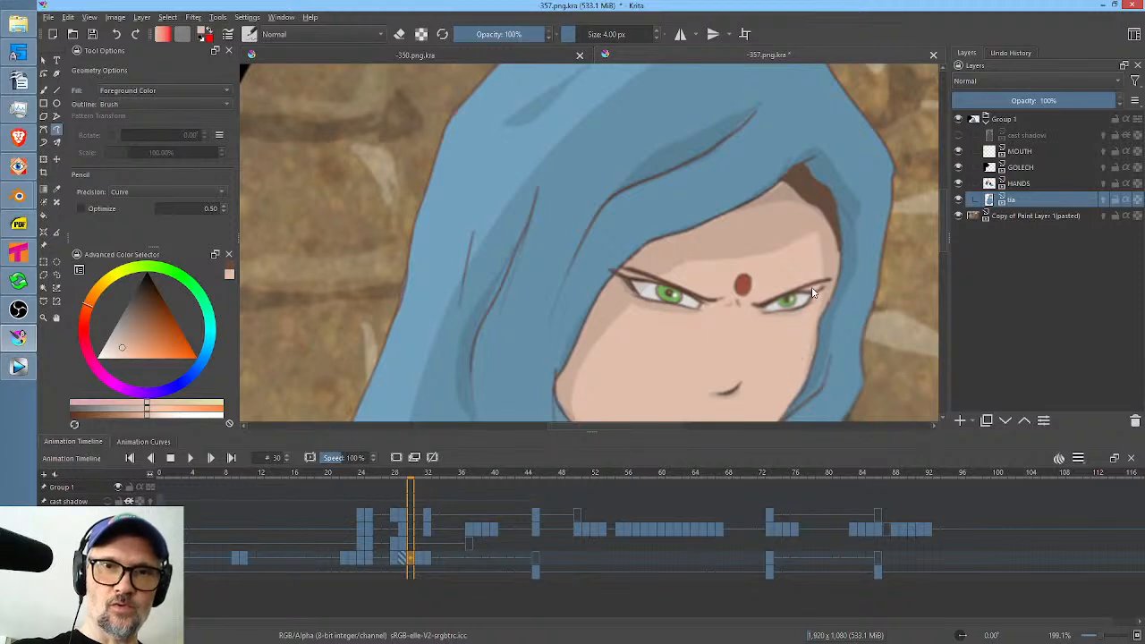
pyautogui.moveTo(776, 306)
pyautogui.mouseDown()
pyautogui.moveTo(822, 289)
pyautogui.moveTo(764, 313)
pyautogui.mouseUp()
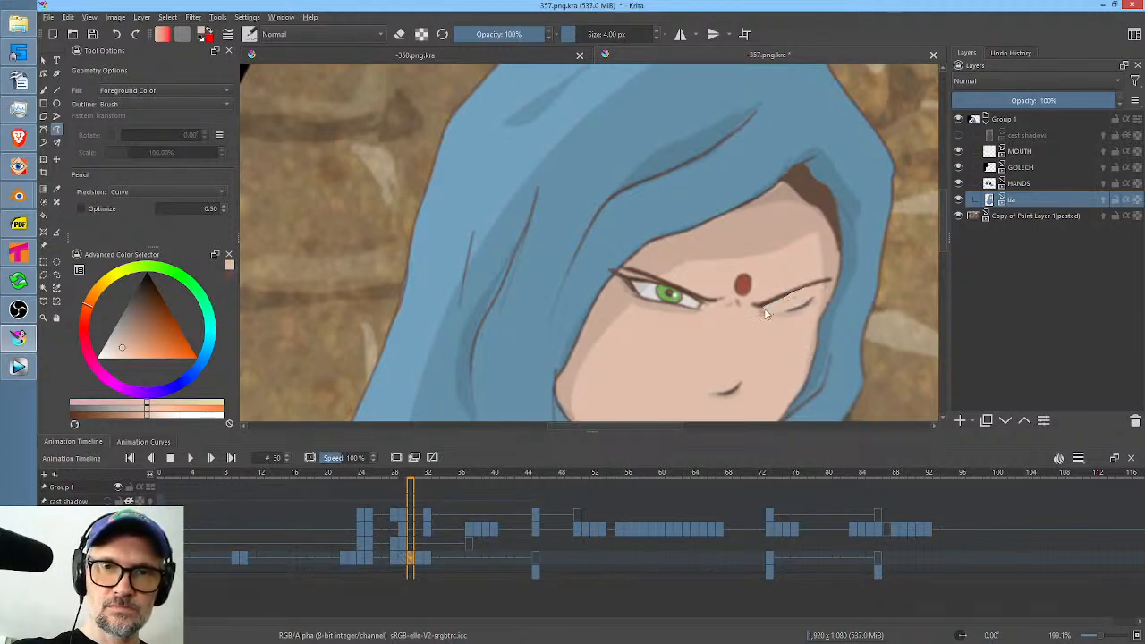
# Set the path precision to Raw and cover the woman's near eye on frame 30 with her skin and shadow tones.
pyautogui.click(161, 190)
pyautogui.click(155, 177)
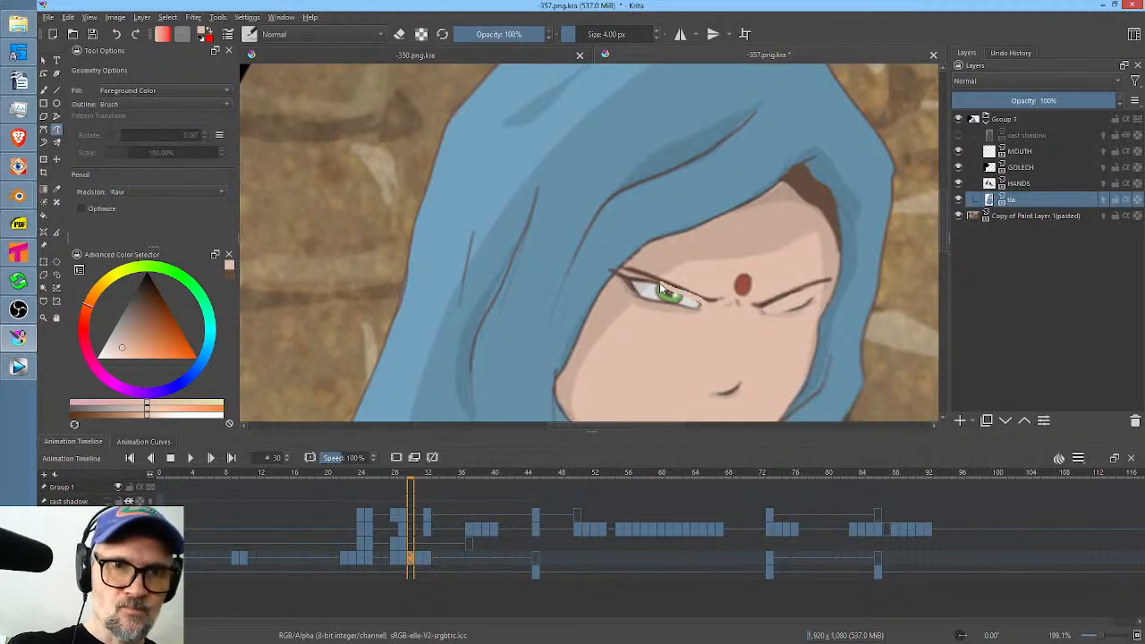
pyautogui.moveTo(700, 309); pyautogui.dragTo(729, 298)
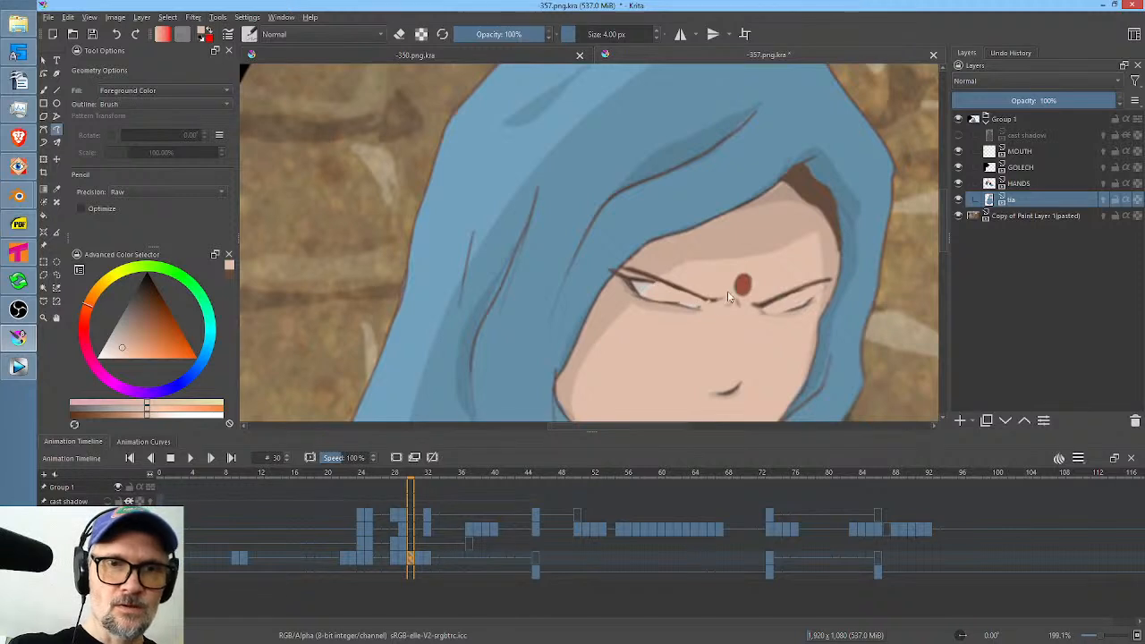
pyautogui.keyDown('ctrl'); pyautogui.click(669, 257); pyautogui.keyUp('ctrl')
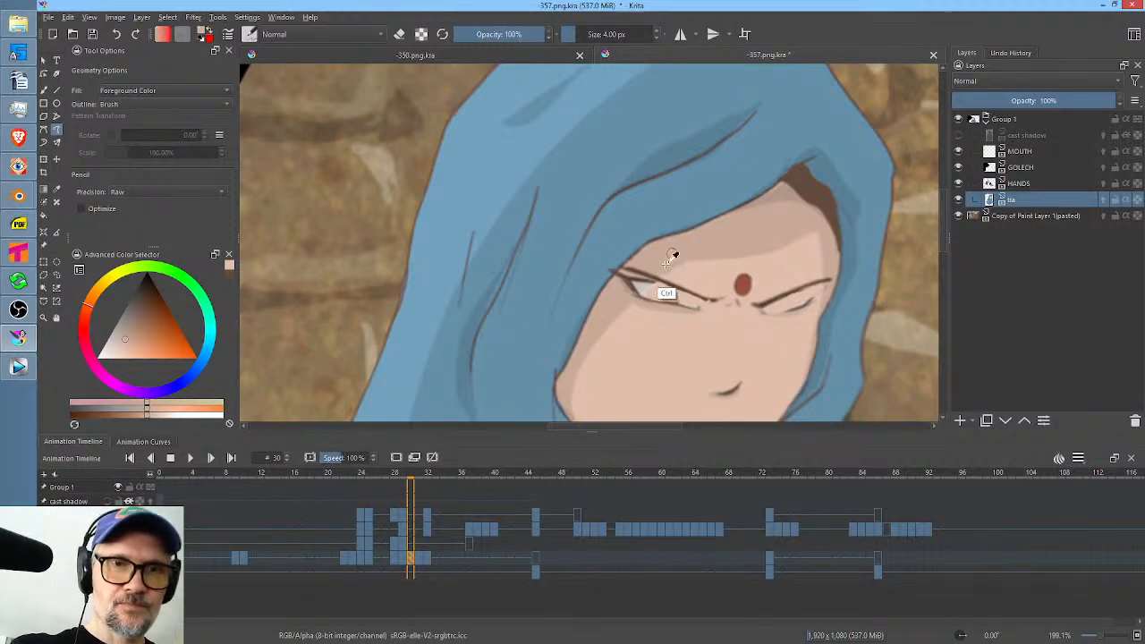
pyautogui.moveTo(634, 294); pyautogui.dragTo(657, 283)
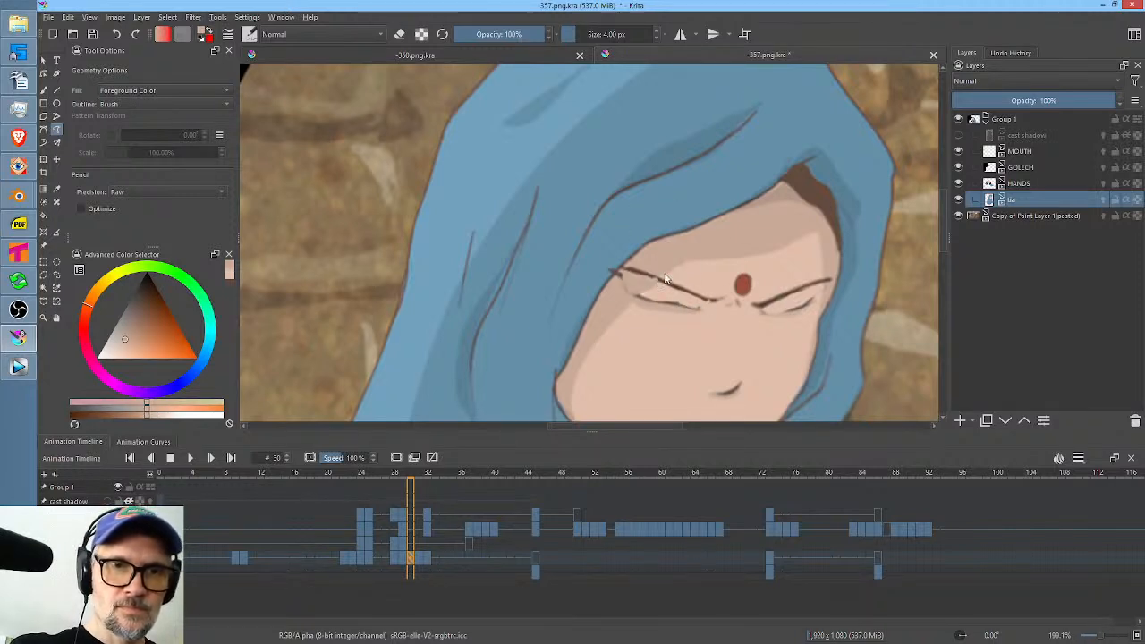
# Sample the dark brown of her hair and brush closed eyelid lines on both of the woman's eyes at frame 30.
pyautogui.keyDown('ctrl'); pyautogui.click(821, 194); pyautogui.keyUp('ctrl')
pyautogui.press('b')
pyautogui.moveTo(623, 298)
pyautogui.mouseDown()
pyautogui.moveTo(664, 310)
pyautogui.moveTo(629, 300)
pyautogui.moveTo(694, 311)
pyautogui.mouseUp()
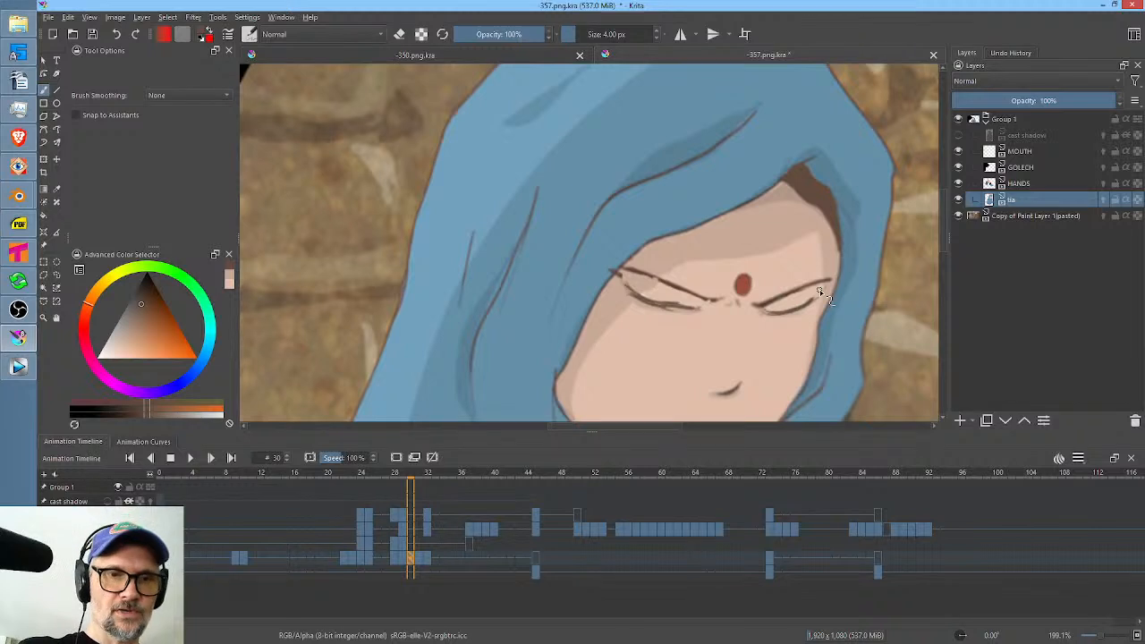
# Scrub and play the head turn from frame 30 to check the closed-eye drawing.
pyautogui.moveTo(445, 480); pyautogui.dragTo(506, 481)
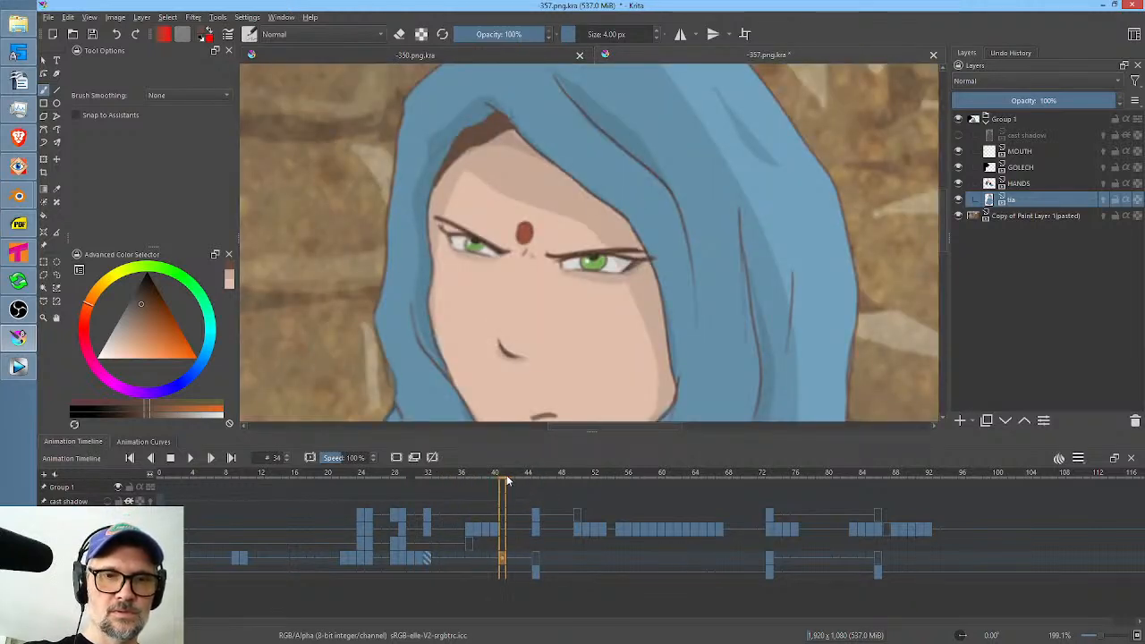
pyautogui.click(412, 473)
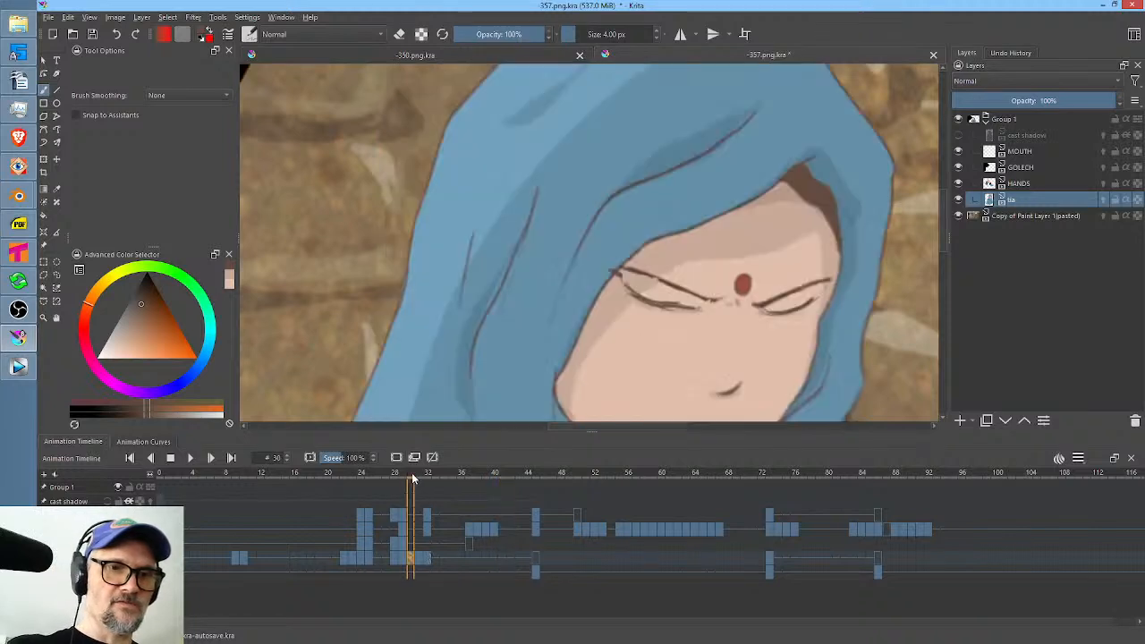
pyautogui.click(450, 496)
pyautogui.press('space')
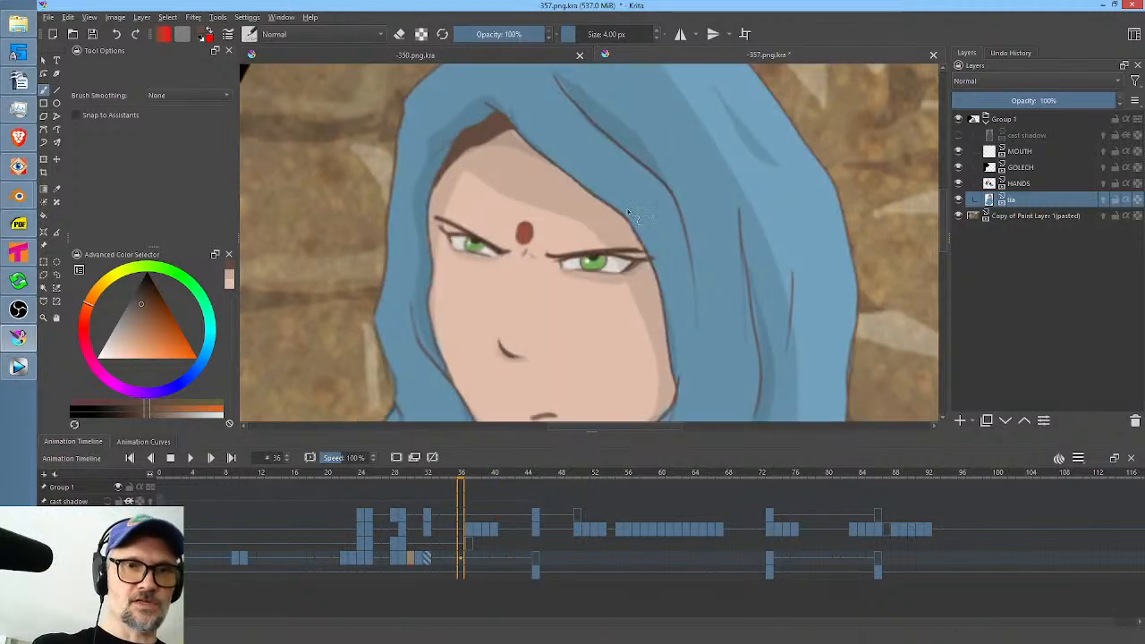
# Duplicate the tia layer's open-eye keyframe from frame 32 to frames 37 and 36.
pyautogui.click(428, 559)
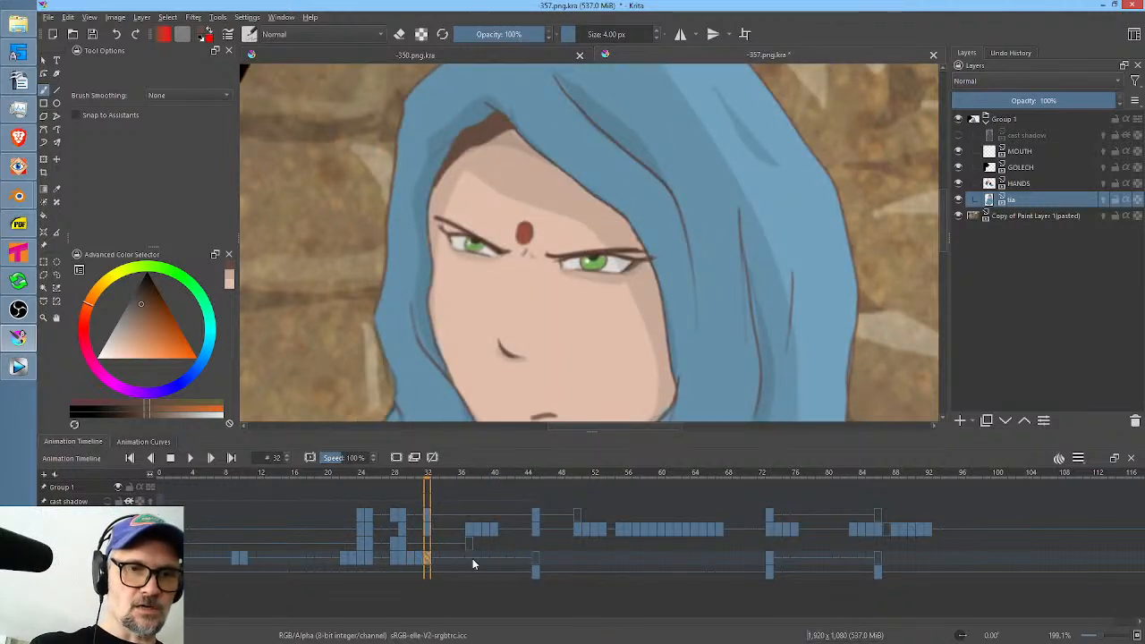
pyautogui.click(471, 560)
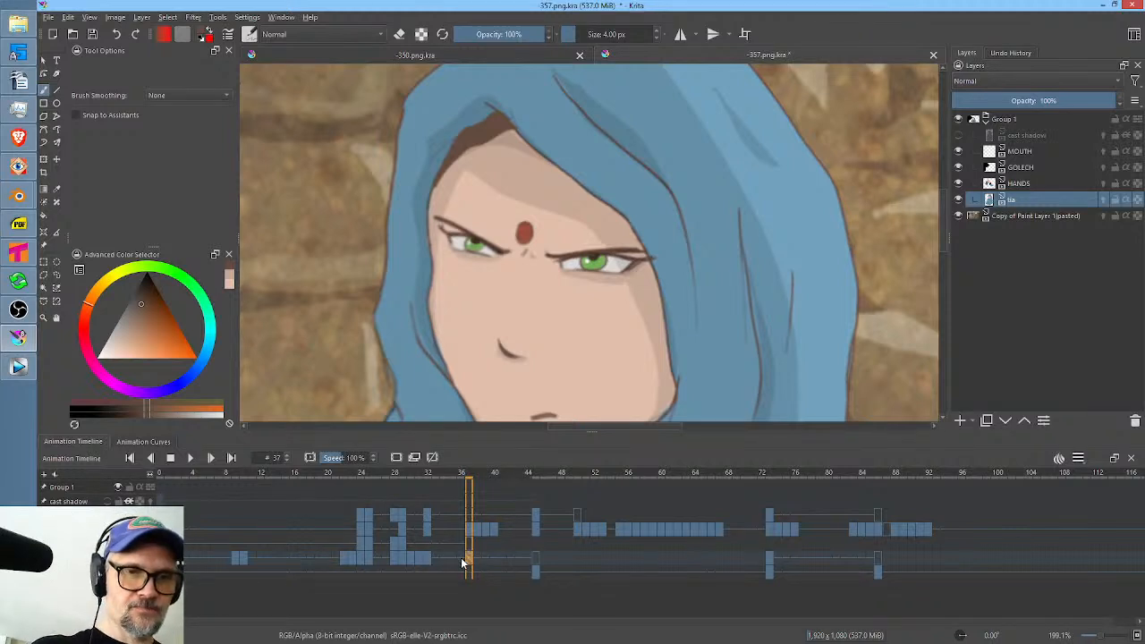
pyautogui.click(463, 562)
# Paint over both of the woman's eyes on frame 36 with sampled skin and shadow tones, using the filled Freehand Path tool.
pyautogui.moveTo(600, 297); pyautogui.dragTo(710, 221)
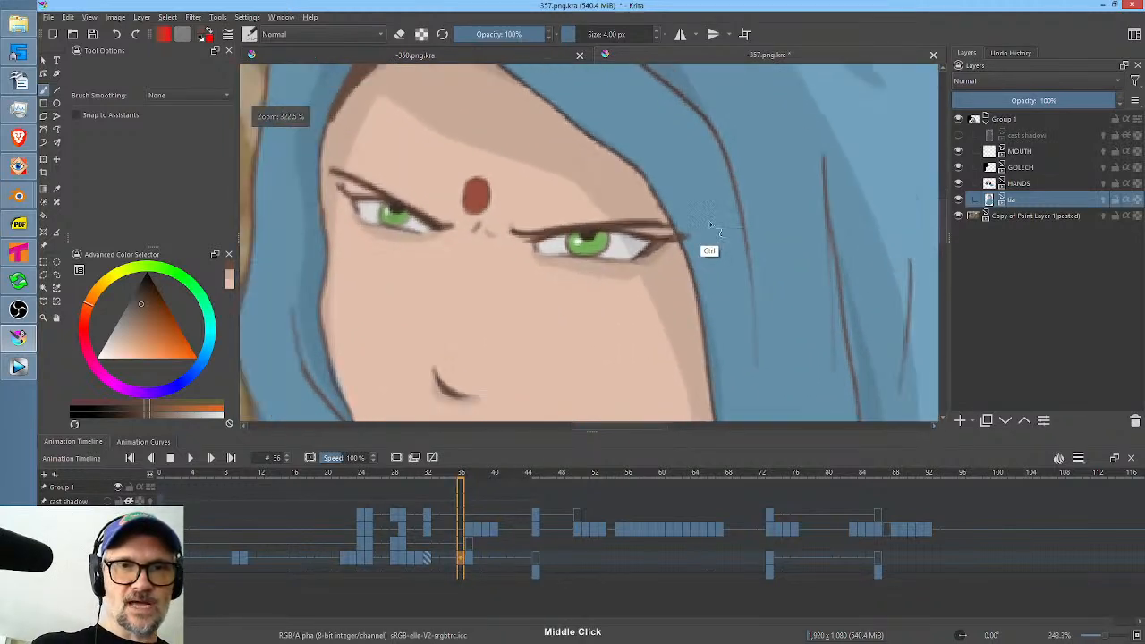
pyautogui.keyDown('ctrl'); pyautogui.click(677, 260); pyautogui.keyUp('ctrl')
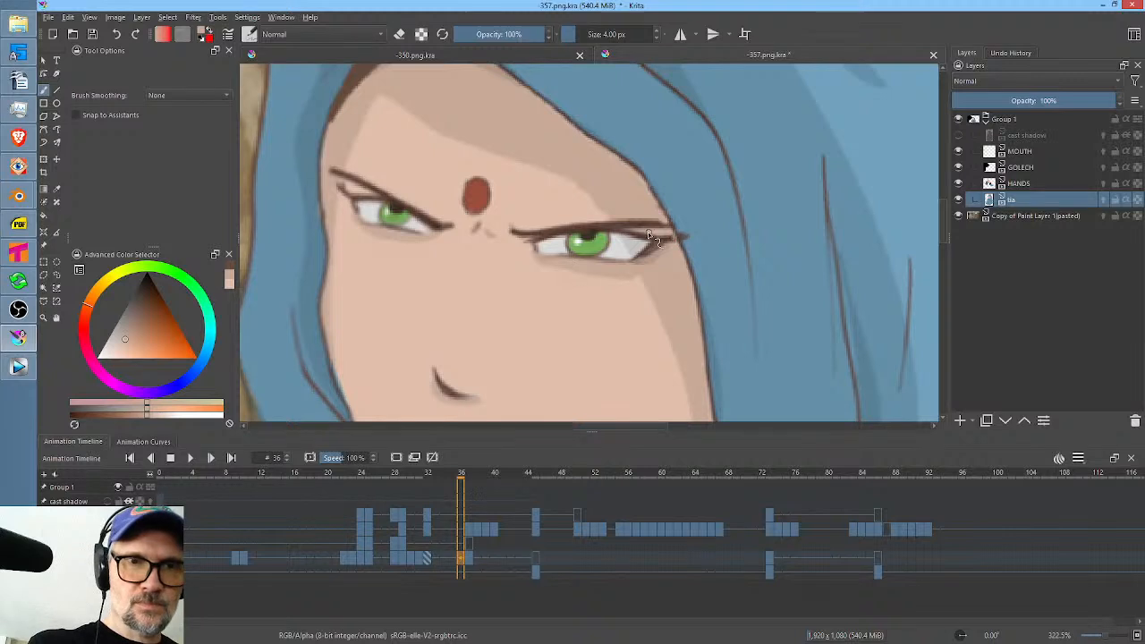
pyautogui.moveTo(637, 253)
pyautogui.mouseDown()
pyautogui.moveTo(680, 241)
pyautogui.moveTo(649, 229)
pyautogui.moveTo(626, 239)
pyautogui.moveTo(668, 228)
pyautogui.moveTo(532, 249)
pyautogui.mouseUp()
pyautogui.press('p')
pyautogui.keyDown('ctrl'); pyautogui.click(616, 292); pyautogui.keyUp('ctrl')
pyautogui.moveTo(628, 258); pyautogui.dragTo(629, 230)
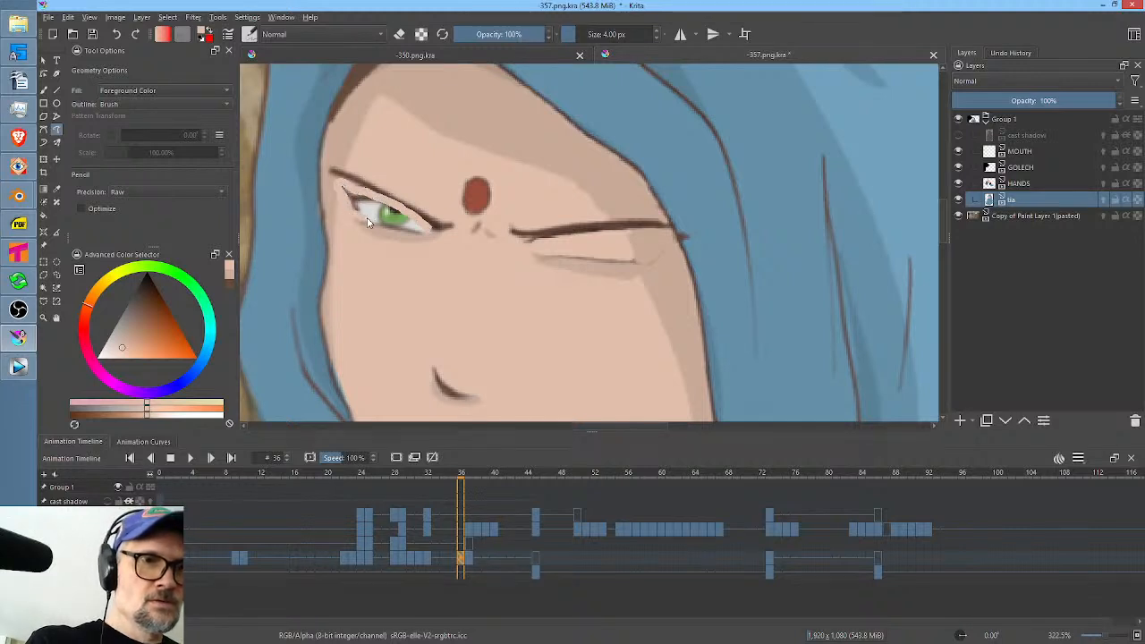
pyautogui.moveTo(403, 228); pyautogui.dragTo(430, 224)
# Sample the brown of her eyebrow and brush closed eyelid lines on both of the woman's eyes at frame 36.
pyautogui.keyDown('ctrl'); pyautogui.click(616, 227); pyautogui.keyUp('ctrl')
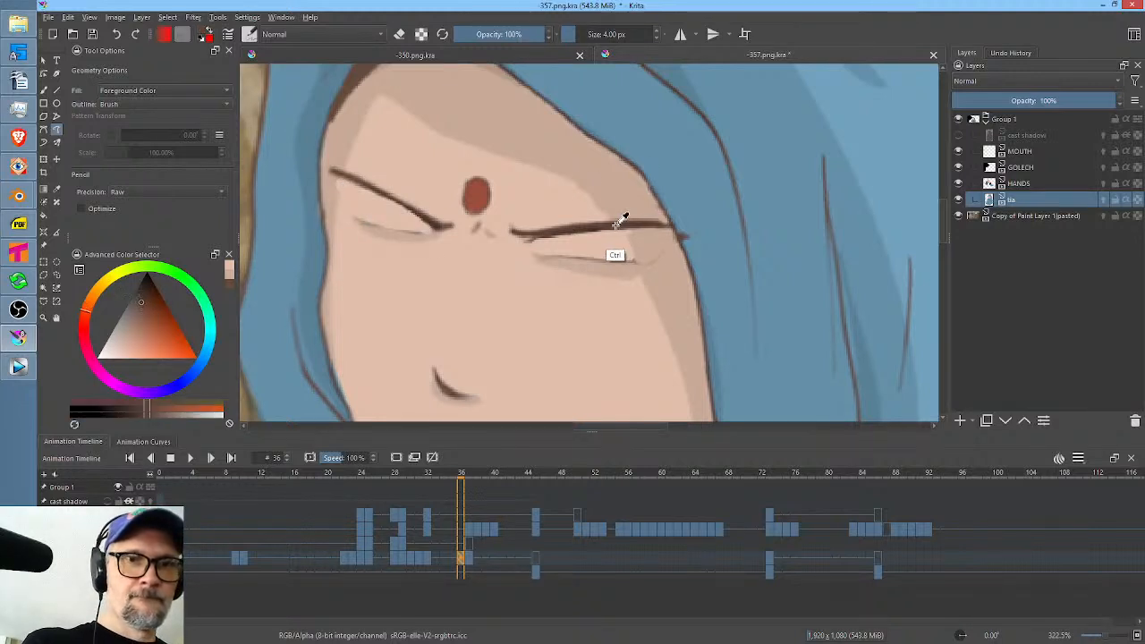
pyautogui.press('b')
pyautogui.moveTo(347, 209)
pyautogui.mouseDown()
pyautogui.moveTo(406, 229)
pyautogui.moveTo(346, 210)
pyautogui.moveTo(400, 230)
pyautogui.moveTo(369, 231)
pyautogui.mouseUp()
pyautogui.moveTo(530, 253)
pyautogui.mouseDown()
pyautogui.moveTo(573, 255)
pyautogui.moveTo(554, 262)
pyautogui.moveTo(643, 264)
pyautogui.mouseUp()
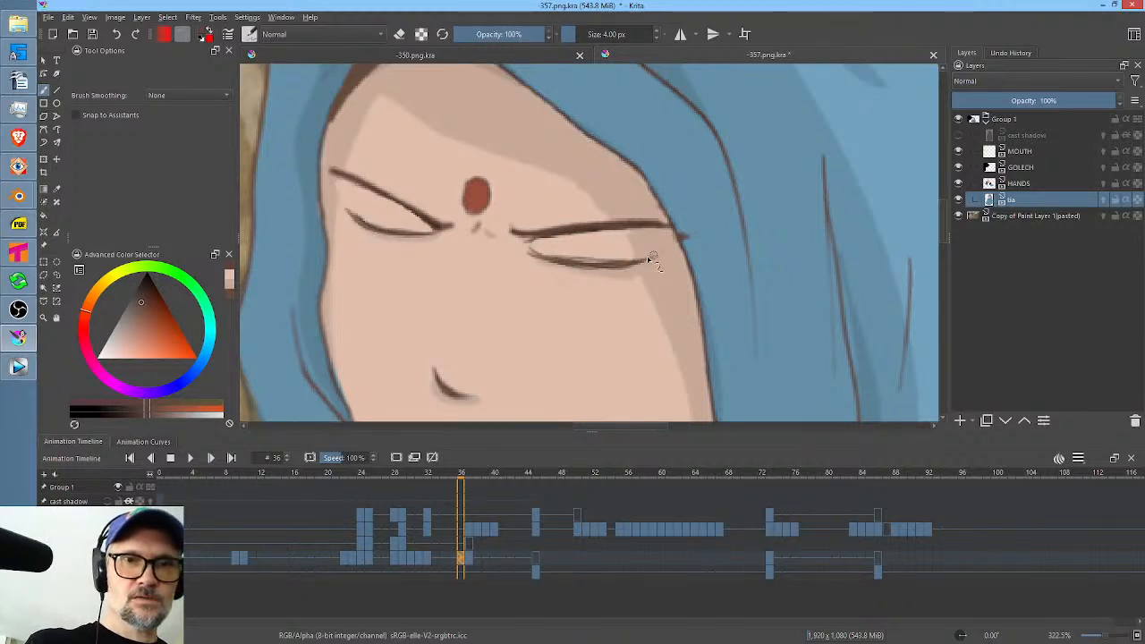
pyautogui.moveTo(565, 262); pyautogui.dragTo(637, 262)
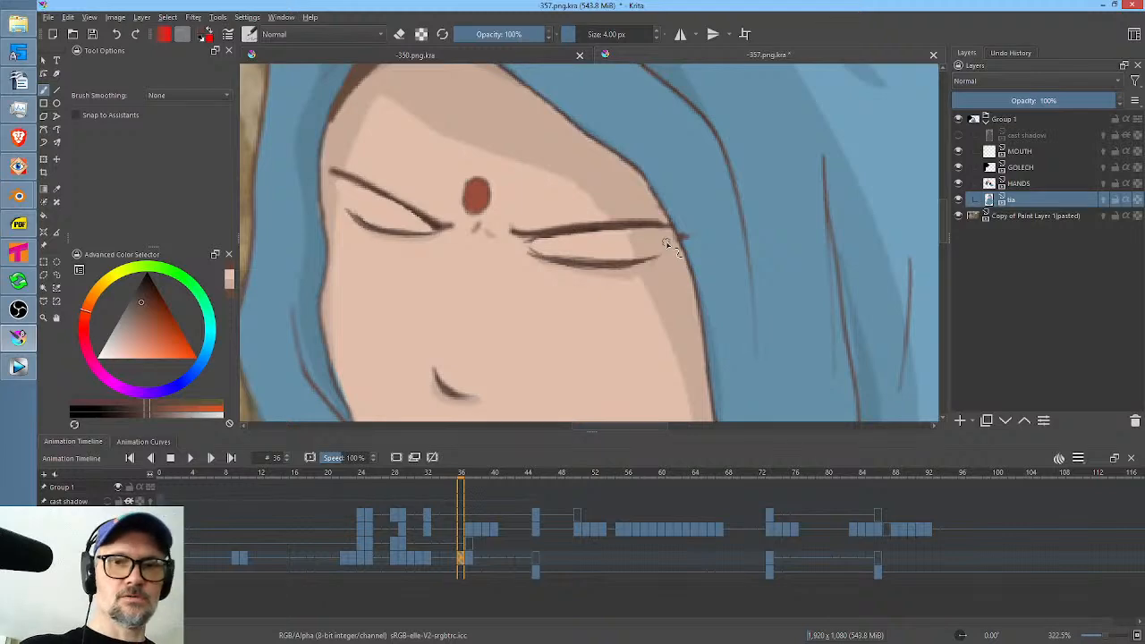
# Play the scene from frame 0 into the man's shot to review the woman's blinks.
pyautogui.press('1')
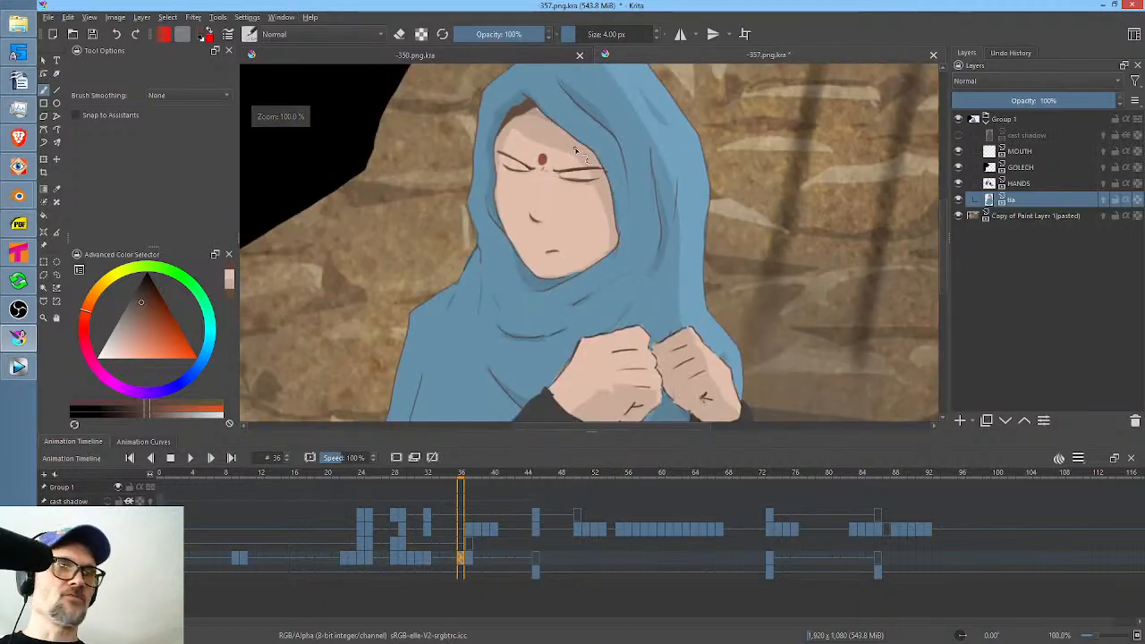
pyautogui.press('Home')
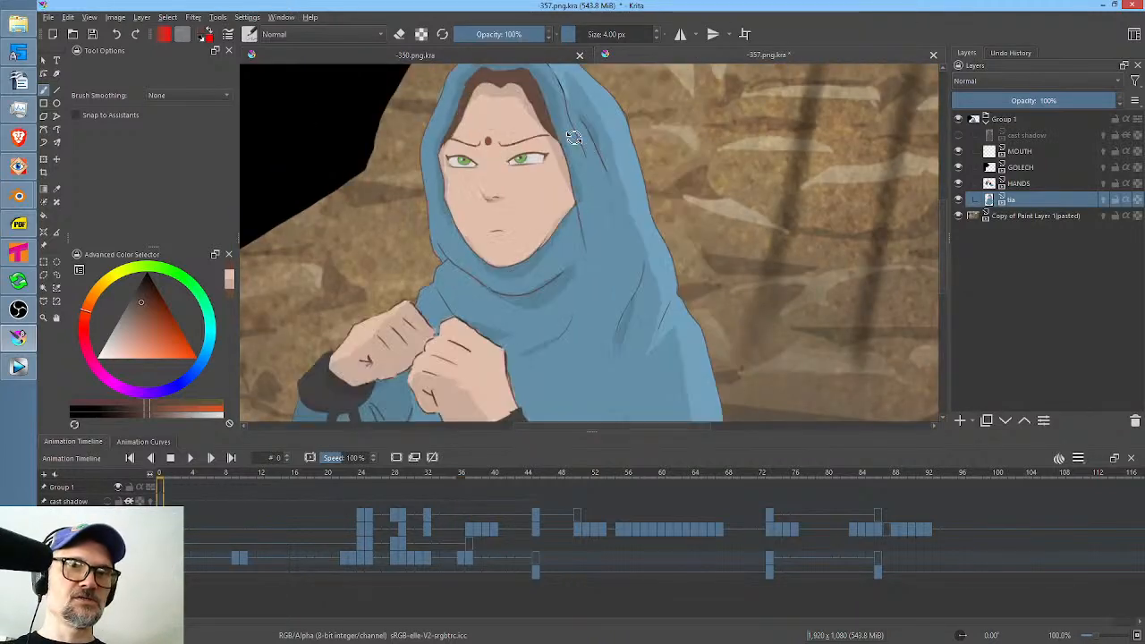
pyautogui.scroll(-2, 629, 158)
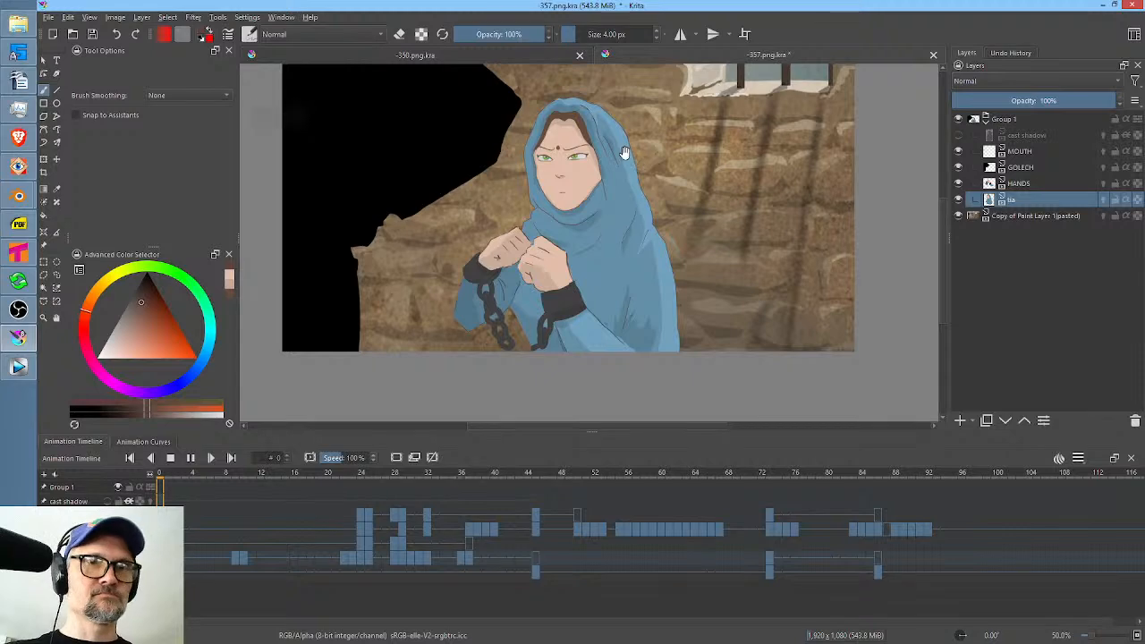
pyautogui.press('space')
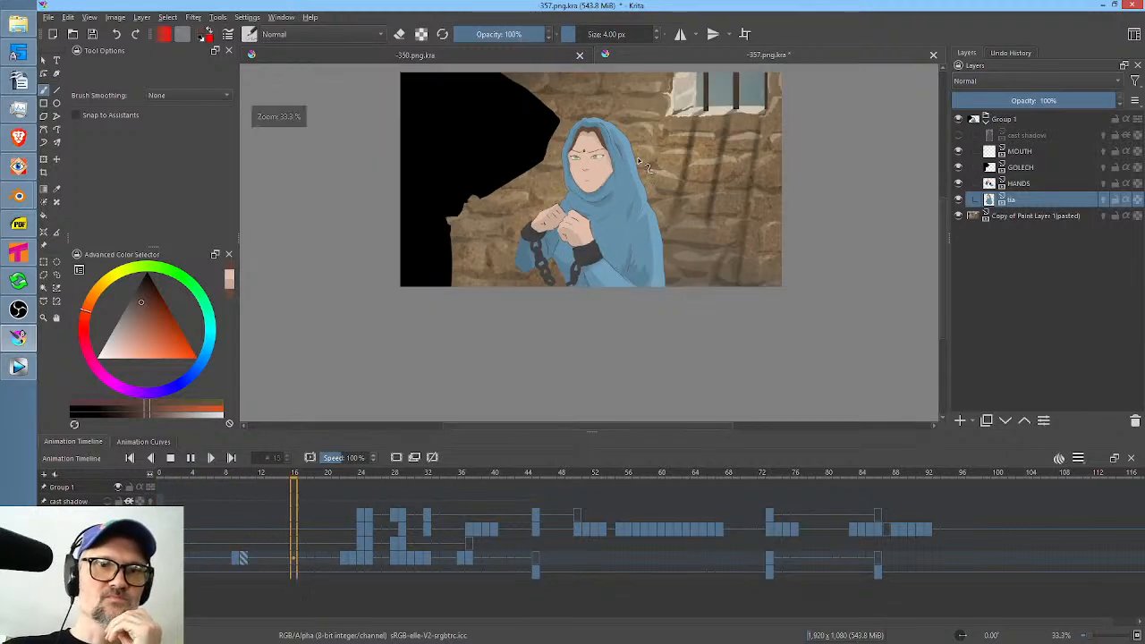
pyautogui.scroll(1, 635, 159)
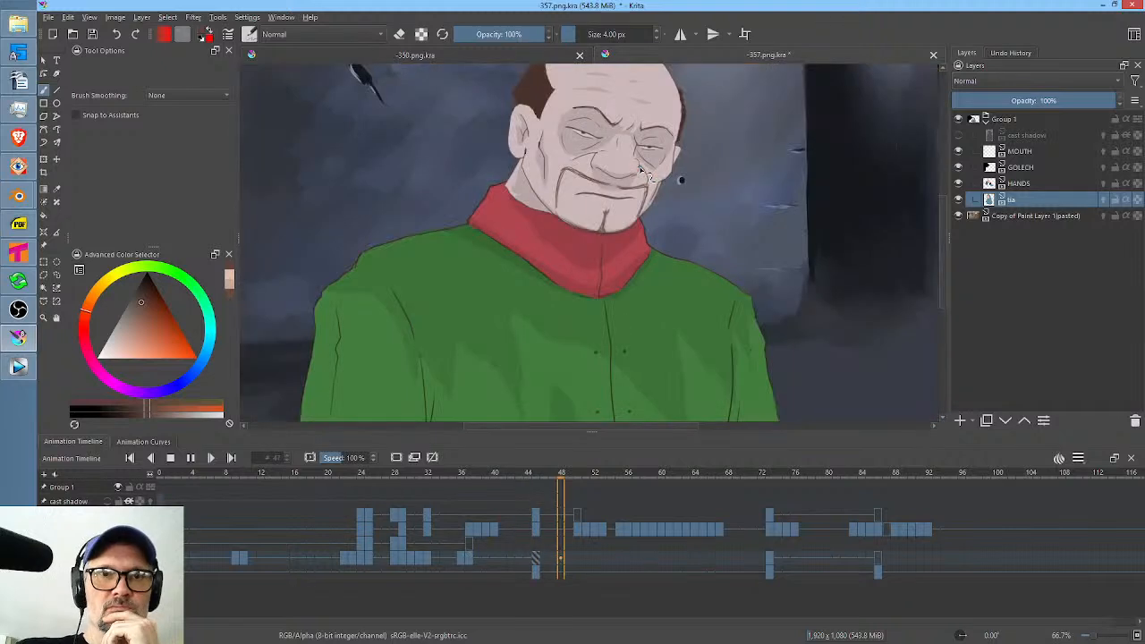
pyautogui.press('space')
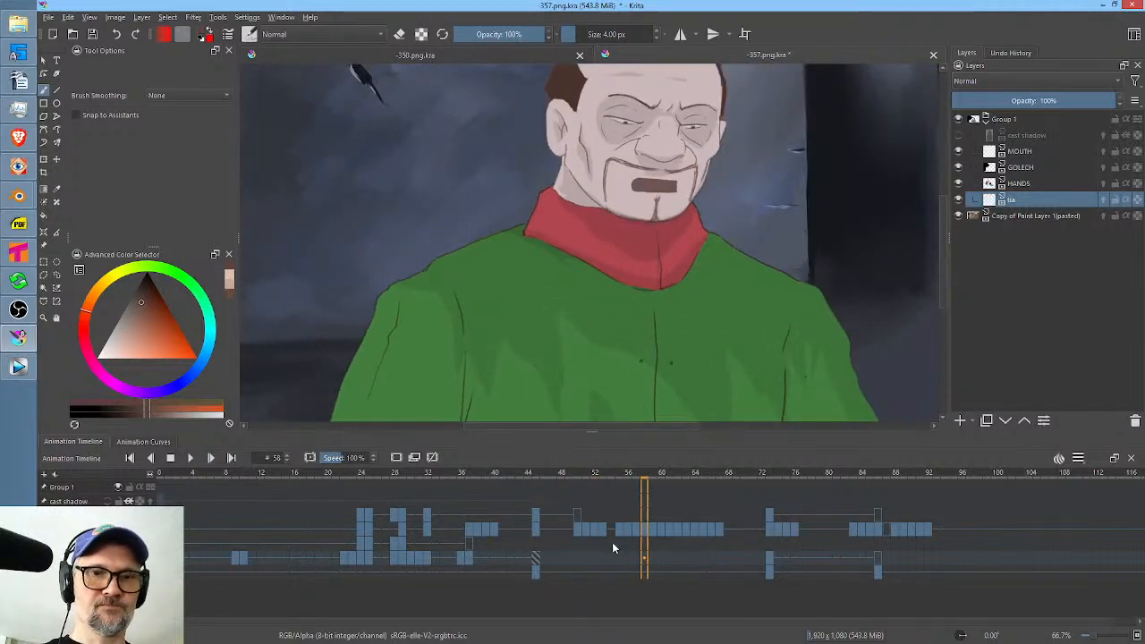
# Select the GOLECH layer and play the man's shot from frame 47 to judge where he should blink.
pyautogui.click(644, 528)
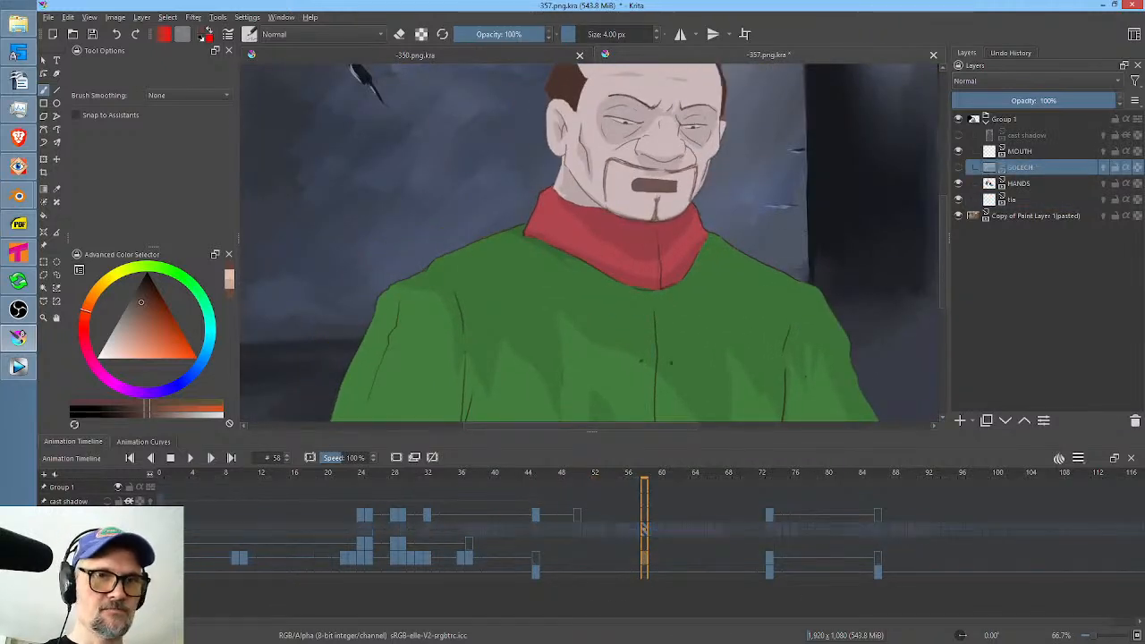
pyautogui.click(552, 529)
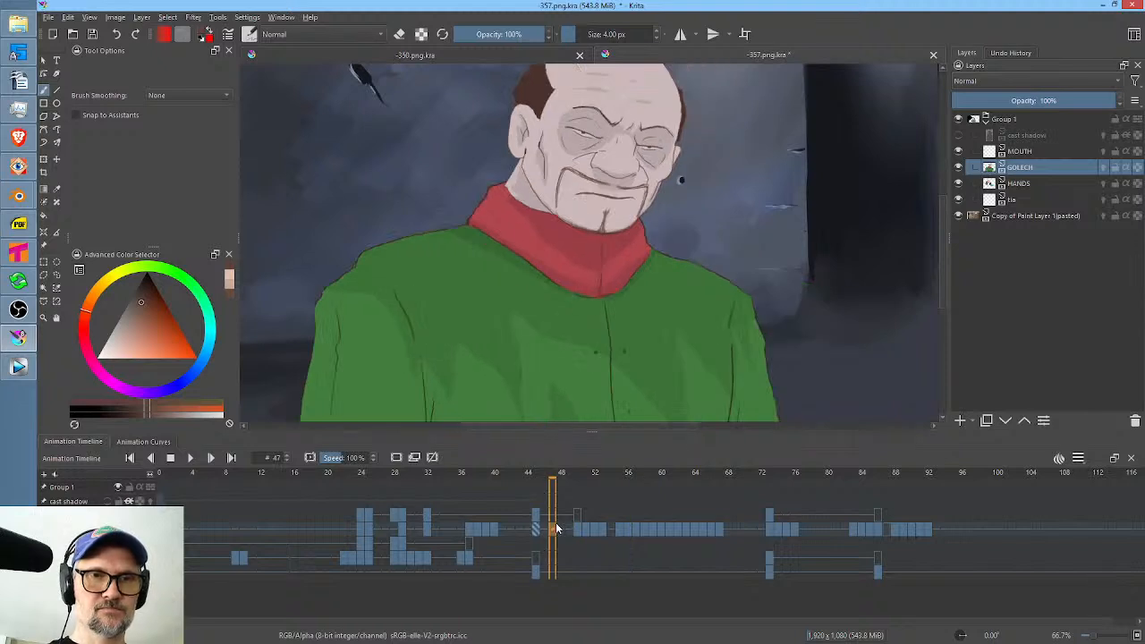
pyautogui.press('space')
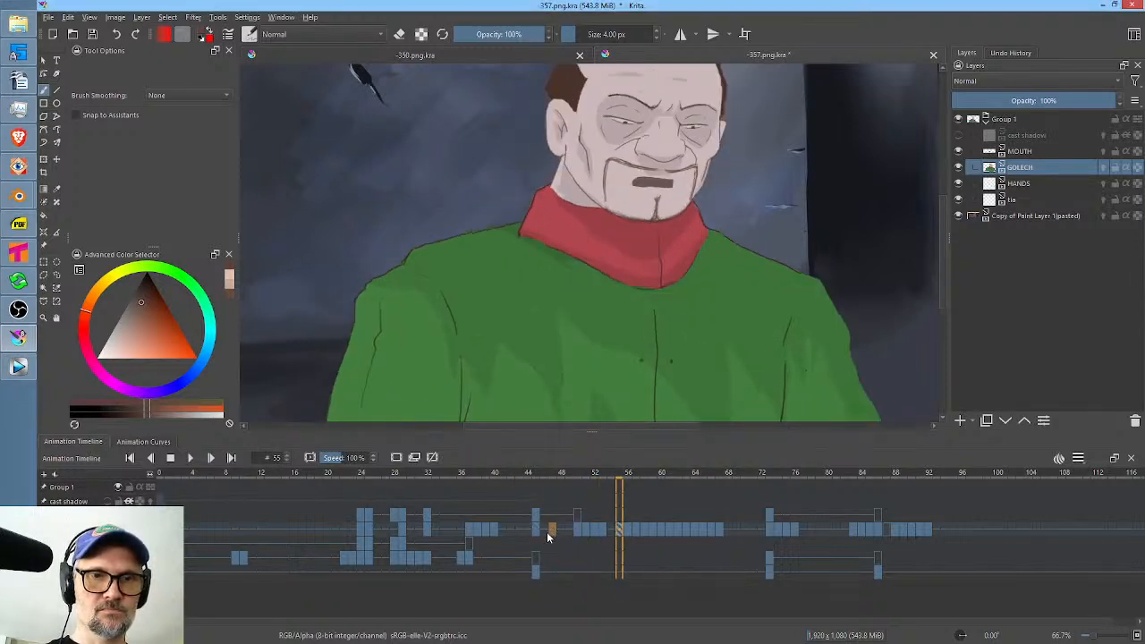
# Duplicate the man's open-eye drawing on the GOLECH layer to frames 48 and 47.
pyautogui.click(538, 527)
pyautogui.click(555, 528)
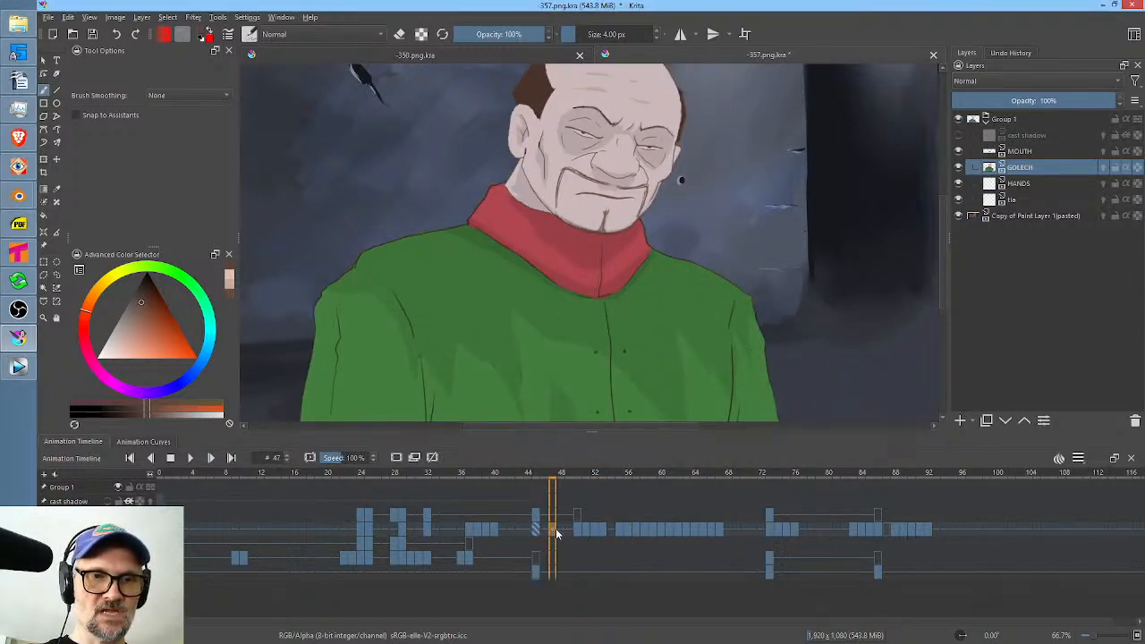
pyautogui.click(563, 530)
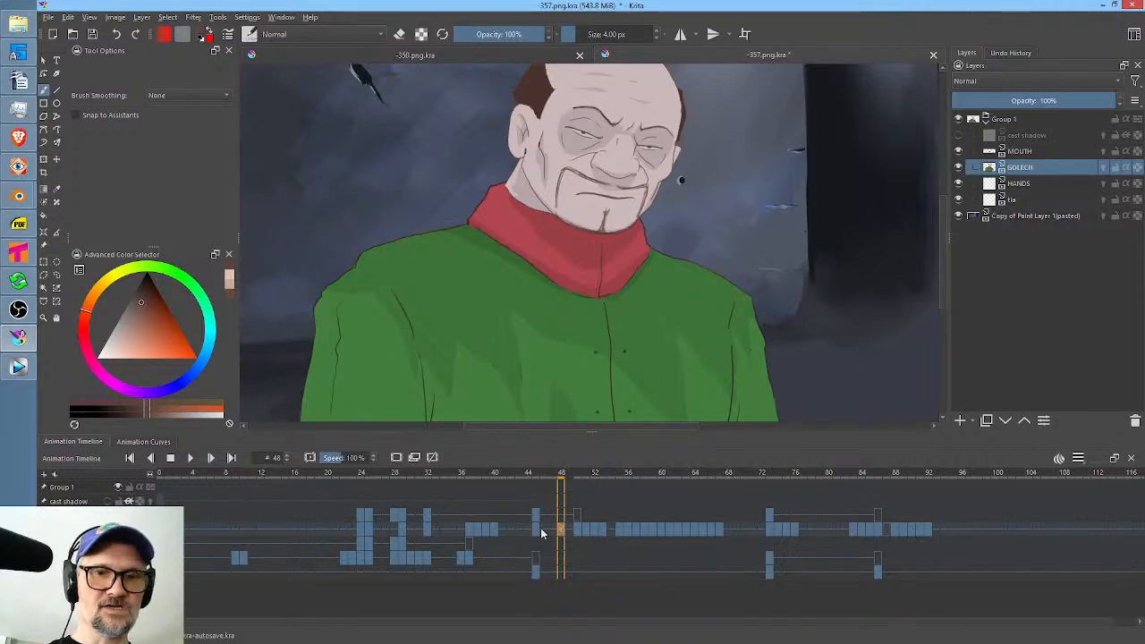
pyautogui.click(555, 529)
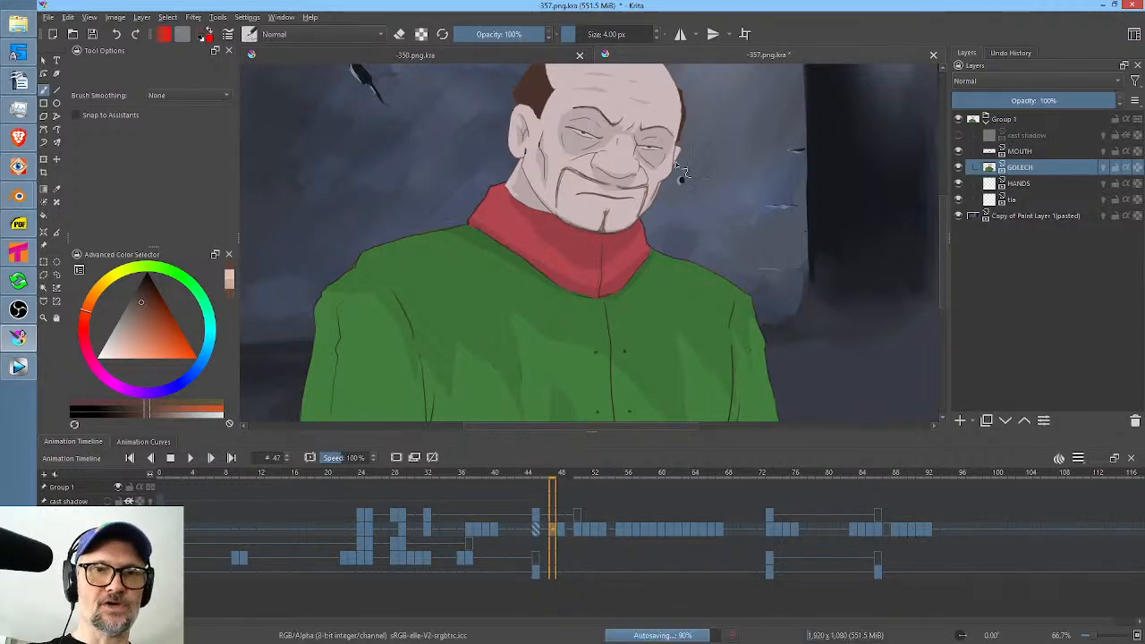
# Cover both of the man's eyes on frame 47 with his sampled eye-shadow tone using Freehand Path, and sample the dark brown of his eyebrow.
pyautogui.scroll(4, 679, 170)
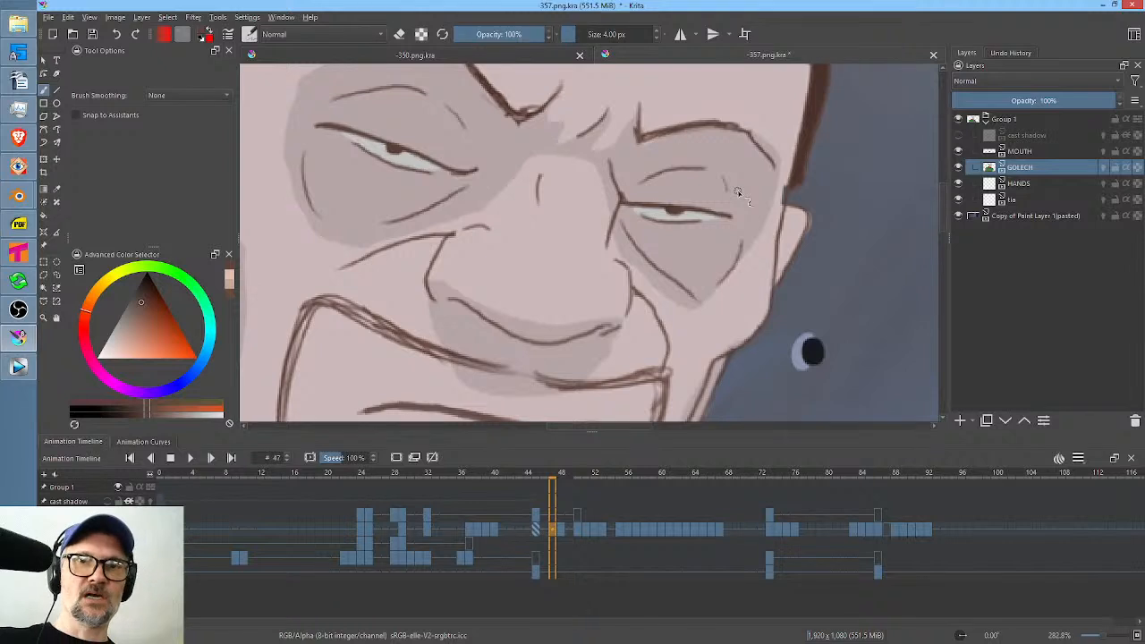
pyautogui.keyDown('ctrl'); pyautogui.click(721, 194); pyautogui.keyUp('ctrl')
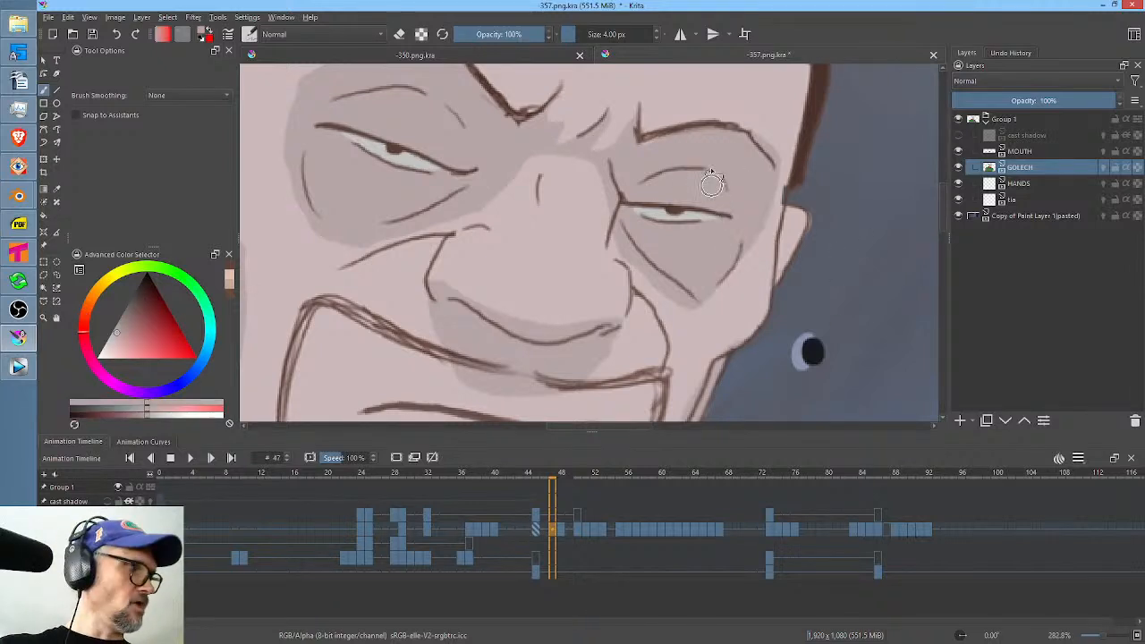
pyautogui.press('p')
pyautogui.moveTo(649, 216)
pyautogui.mouseDown()
pyautogui.moveTo(734, 210)
pyautogui.moveTo(699, 200)
pyautogui.mouseUp()
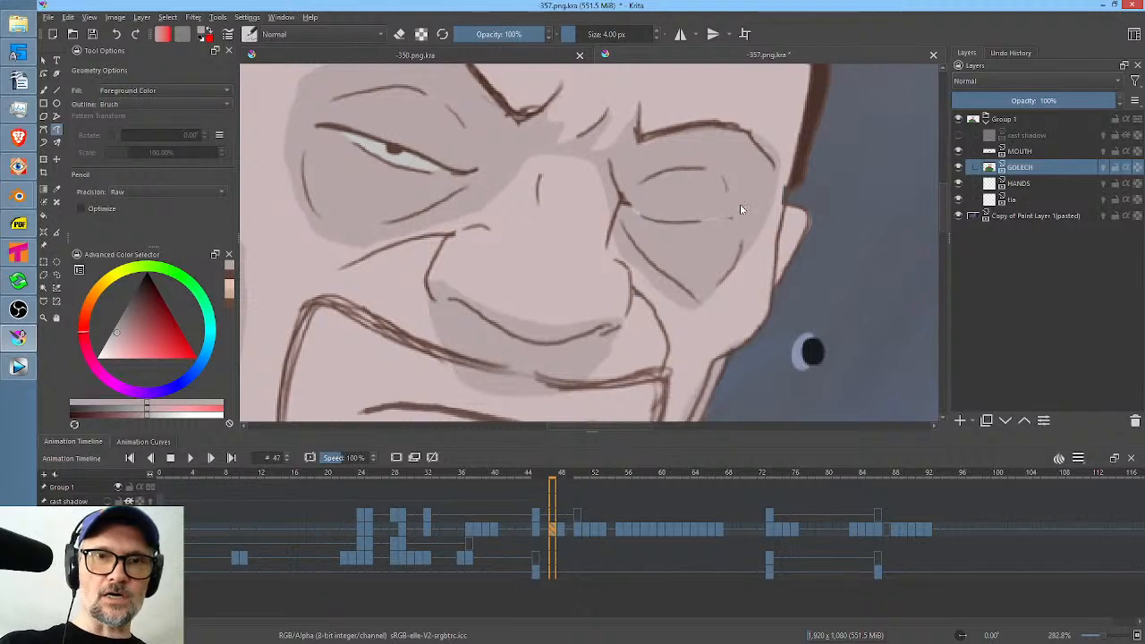
pyautogui.moveTo(335, 128)
pyautogui.mouseDown()
pyautogui.moveTo(415, 165)
pyautogui.moveTo(458, 170)
pyautogui.mouseUp()
pyautogui.moveTo(380, 156); pyautogui.dragTo(443, 168)
pyautogui.keyDown('ctrl'); pyautogui.click(491, 86); pyautogui.keyUp('ctrl')
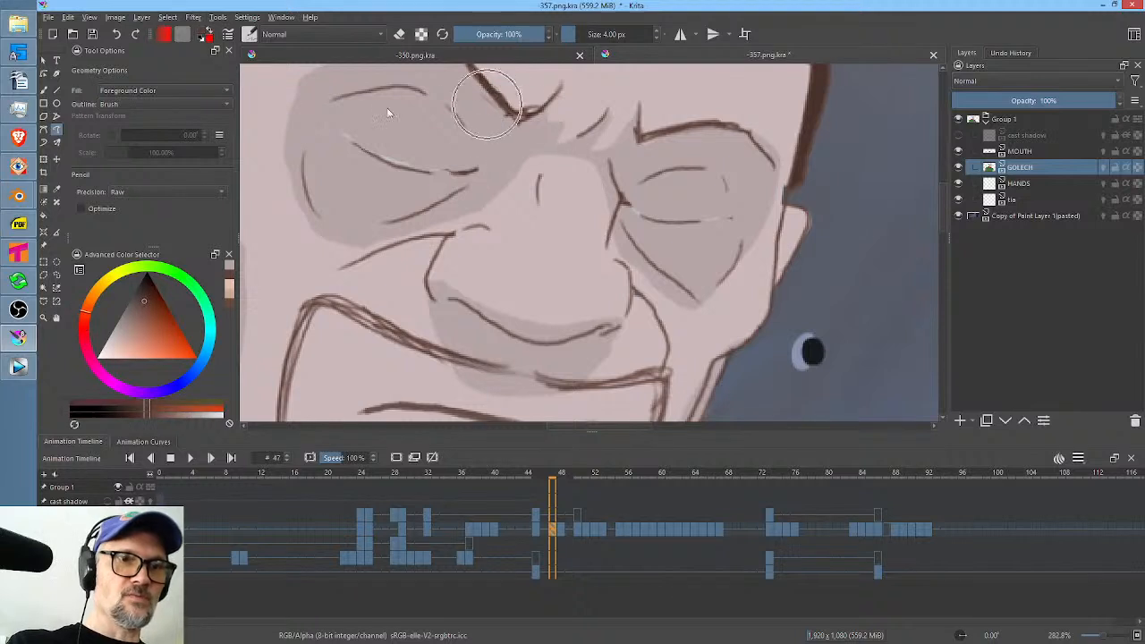
# Draw the man's closed eyelid lines over both covered eyes on frame 47 with the freehand brush in the sampled dark brown.
pyautogui.press('b')
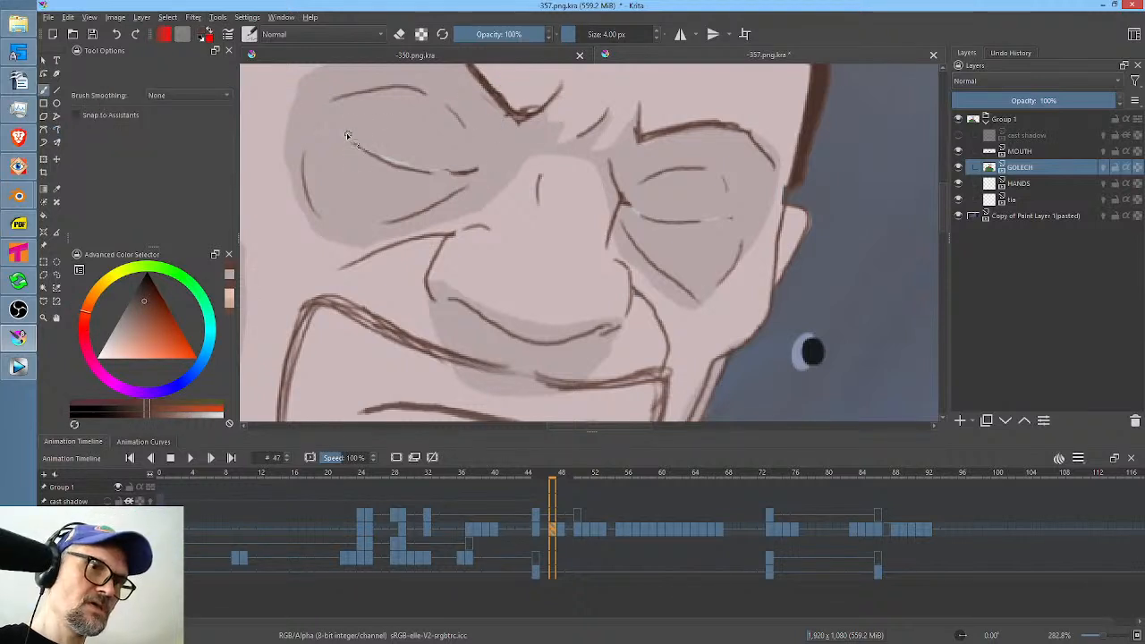
pyautogui.moveTo(361, 143); pyautogui.dragTo(444, 170)
pyautogui.moveTo(637, 215)
pyautogui.mouseDown()
pyautogui.moveTo(708, 231)
pyautogui.moveTo(651, 217)
pyautogui.moveTo(724, 221)
pyautogui.moveTo(661, 214)
pyautogui.moveTo(714, 225)
pyautogui.moveTo(674, 222)
pyautogui.moveTo(721, 225)
pyautogui.mouseUp()
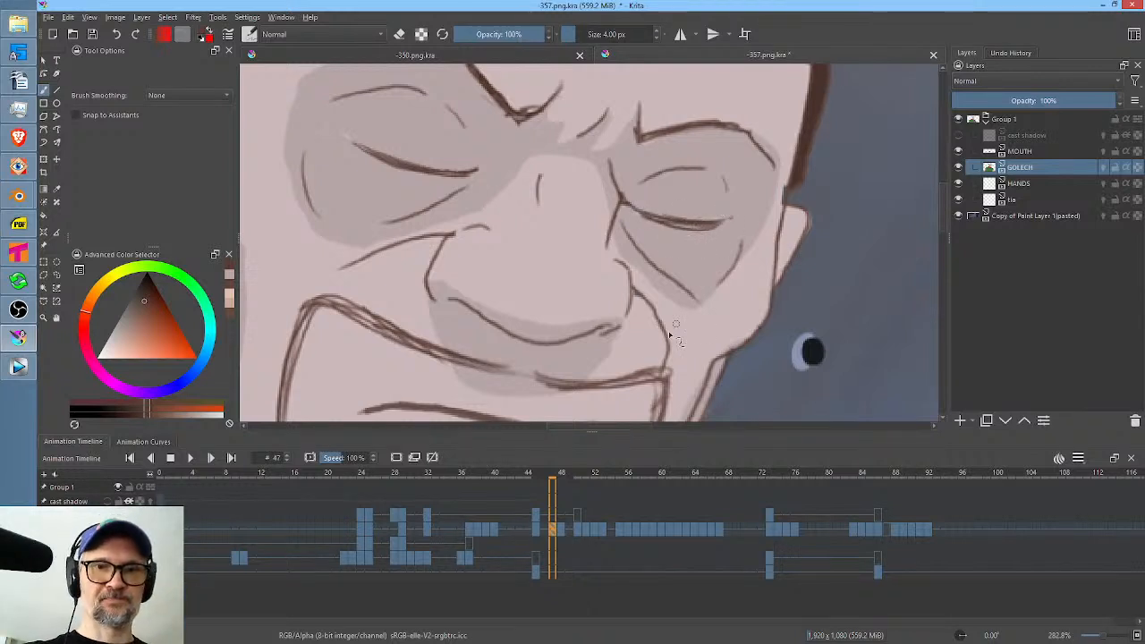
# Go to frame 43 in the woman's shot and save the scene.
pyautogui.click(519, 528)
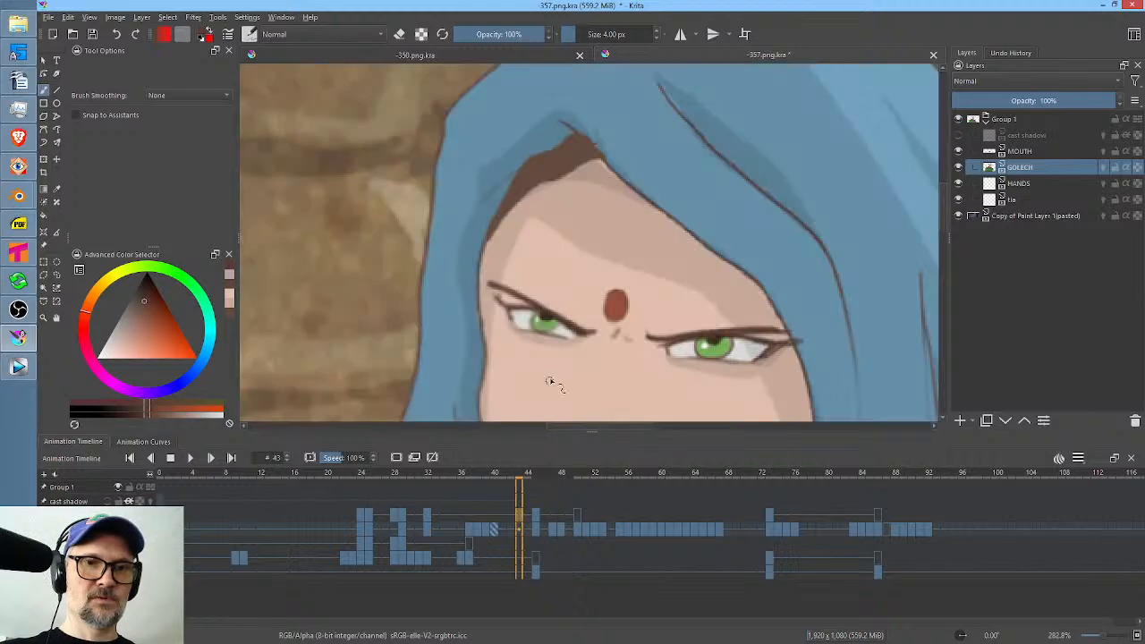
pyautogui.scroll(-10, 549, 381)
pyautogui.scroll(5, 601, 350)
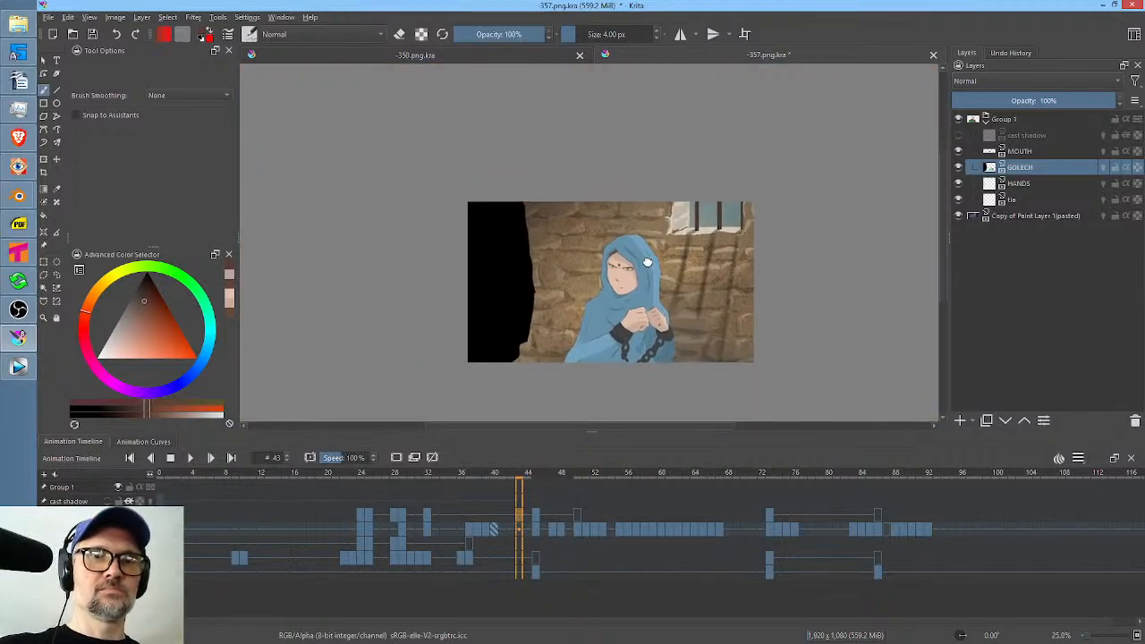
pyautogui.moveTo(703, 280); pyautogui.dragTo(693, 252)
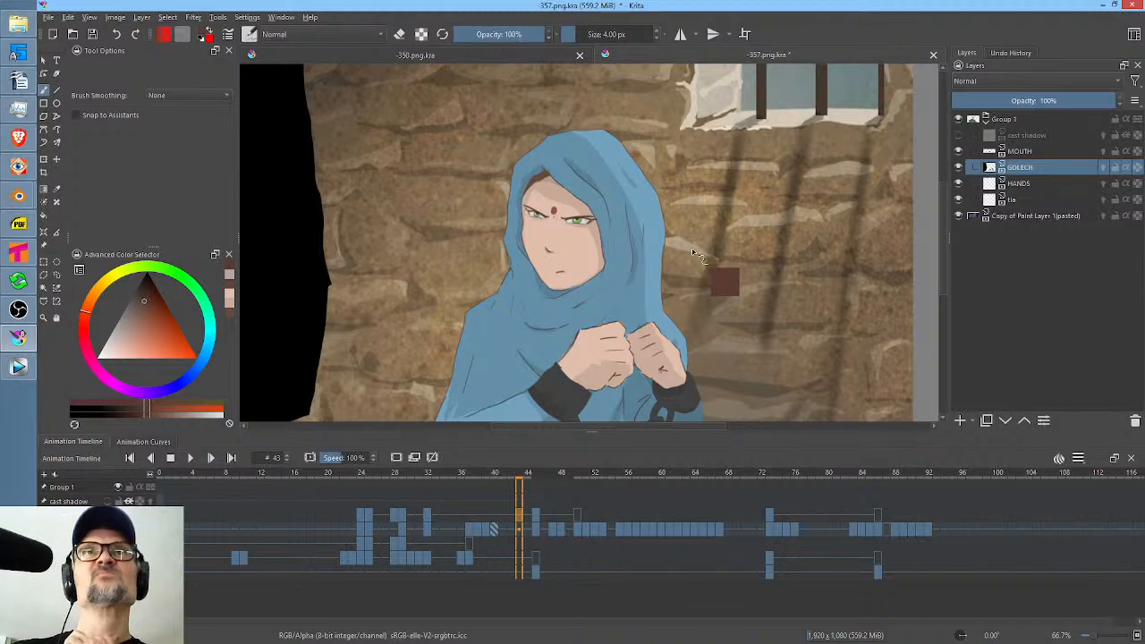
pyautogui.hotkey('ctrl', 's')
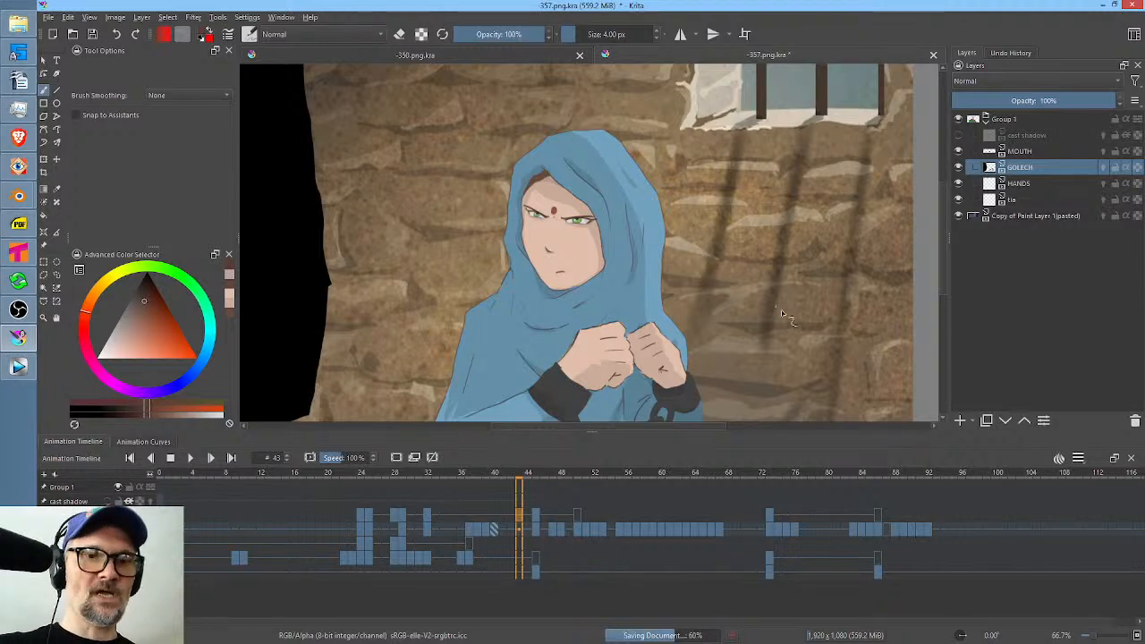
# Play the scene from frame 0 through the man's shot to check his first blink.
pyautogui.click(161, 529)
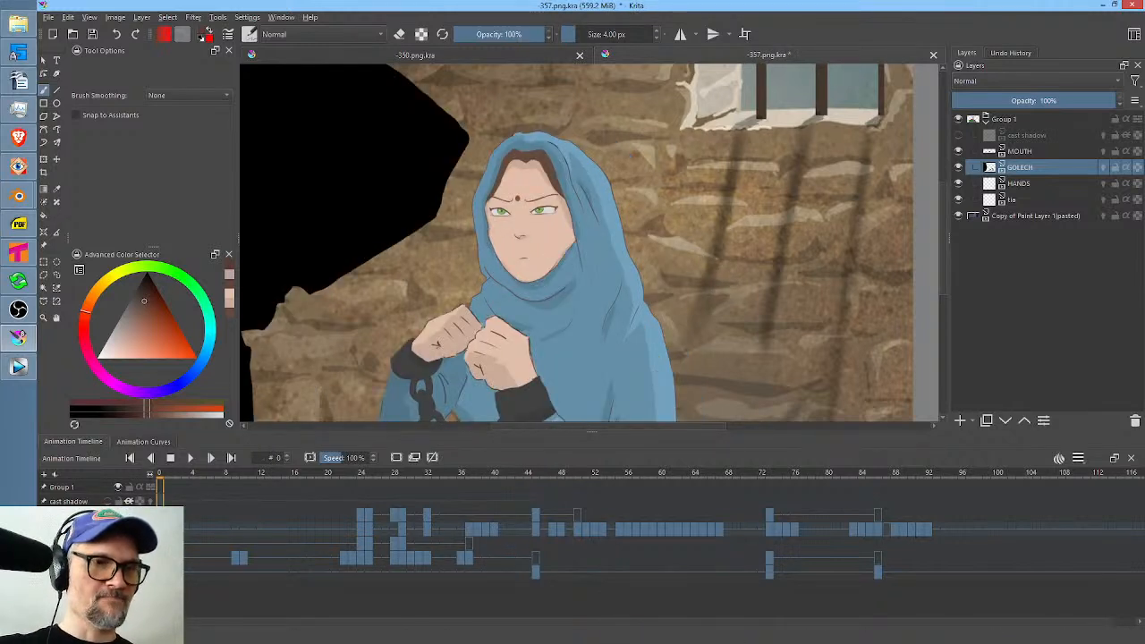
pyautogui.click(191, 458)
pyautogui.scroll(-1, 639, 247)
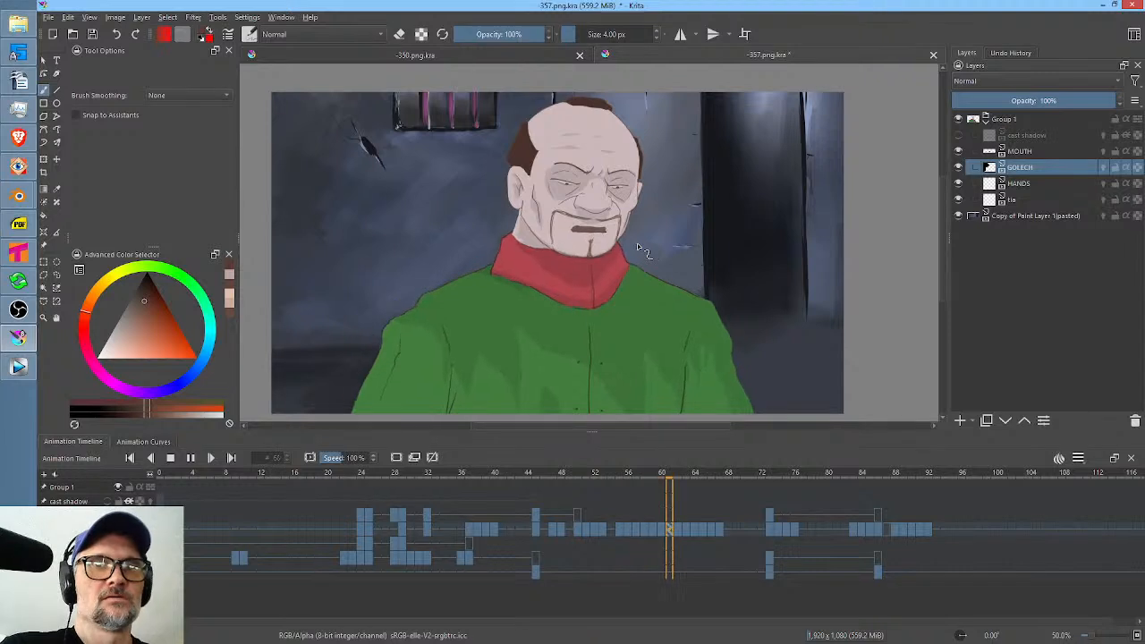
pyautogui.press('space')
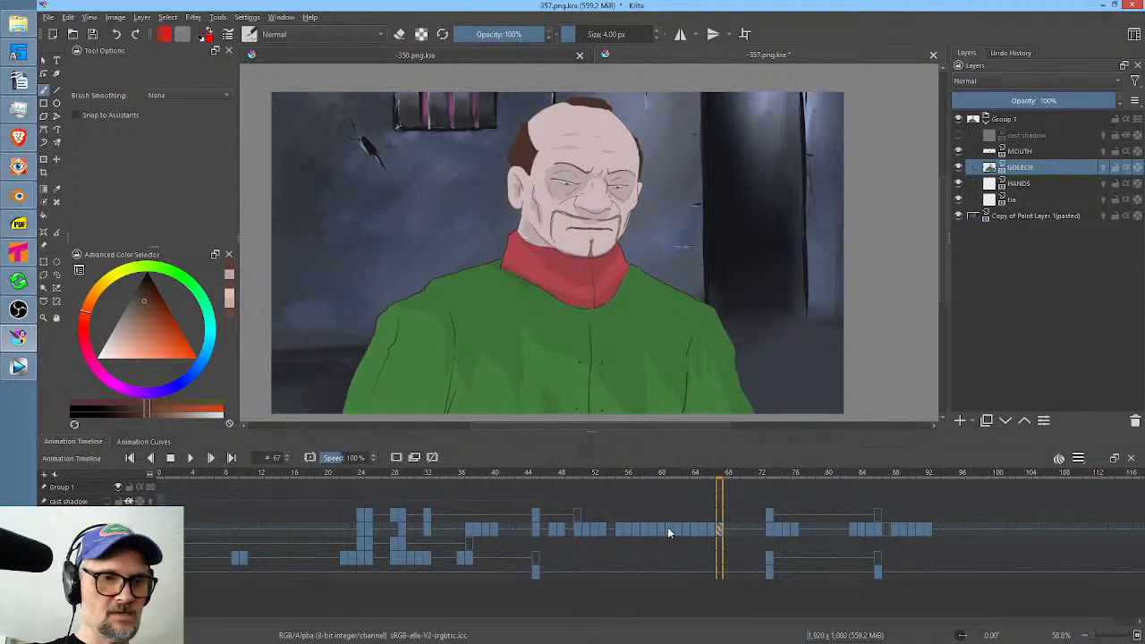
# On frame 61 of the GOLECH layer, cover both of the man's eyes with his sampled eye-shadow tone using Freehand Path.
pyautogui.click(668, 531)
pyautogui.click(958, 167)
pyautogui.click(958, 168)
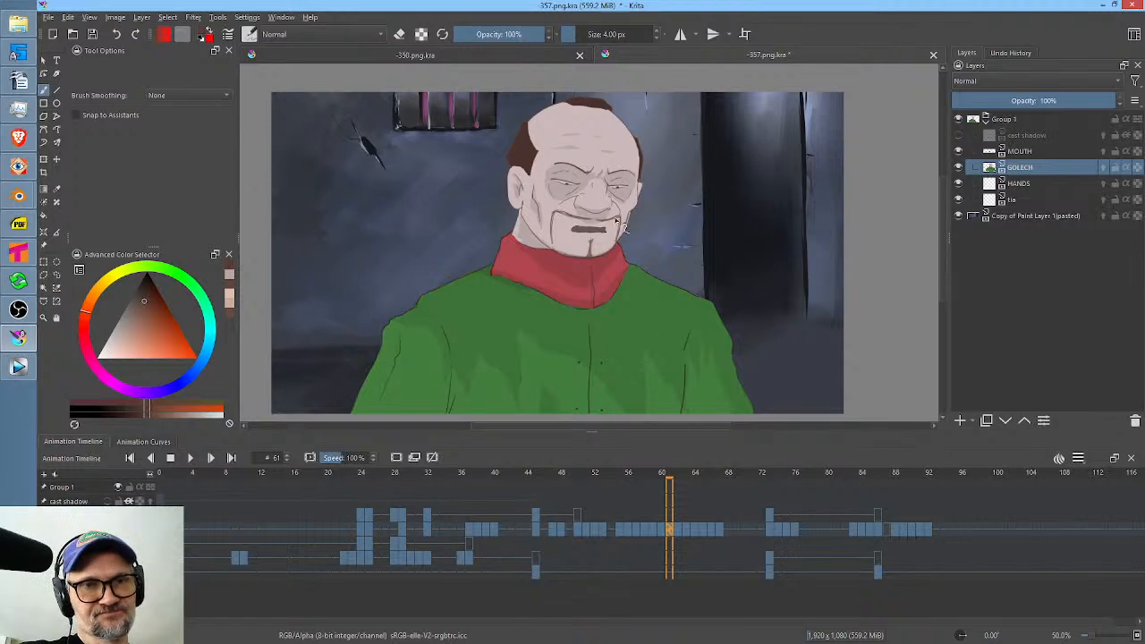
pyautogui.scroll(4, 642, 221)
pyautogui.moveTo(651, 222); pyautogui.dragTo(700, 335)
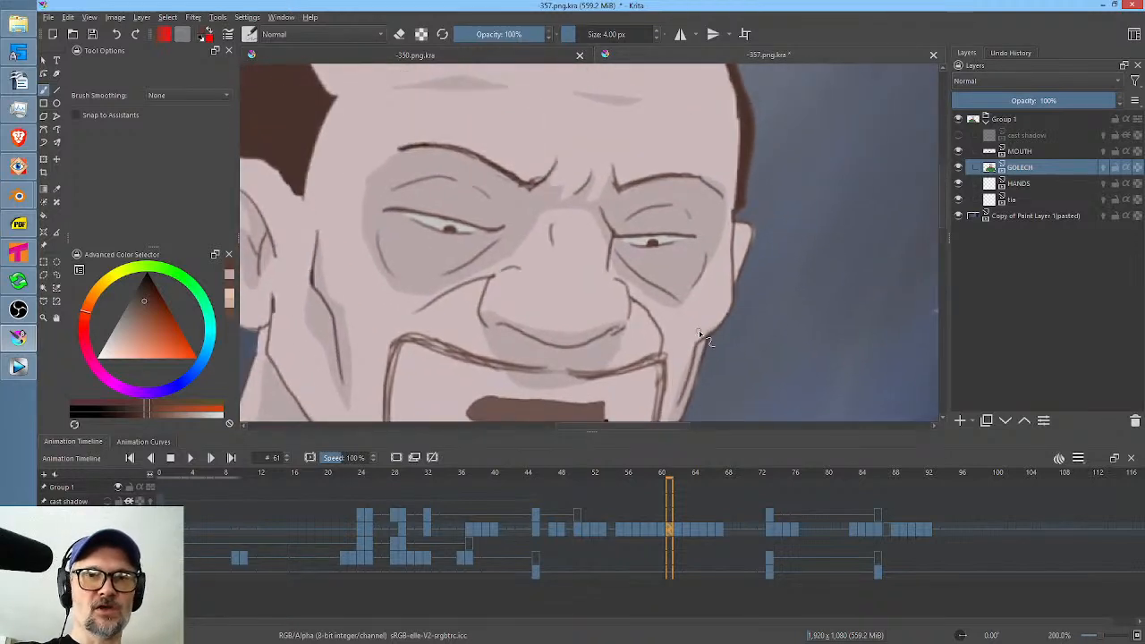
pyautogui.keyDown('ctrl'); pyautogui.click(706, 223); pyautogui.keyUp('ctrl')
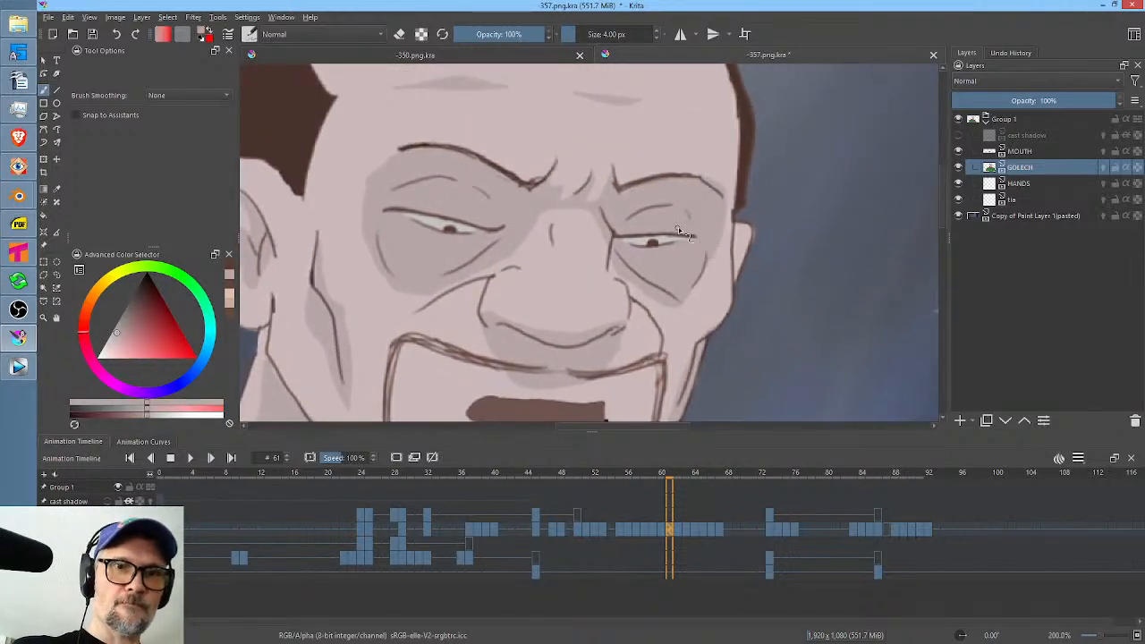
pyautogui.press('p')
pyautogui.moveTo(622, 230)
pyautogui.mouseDown()
pyautogui.moveTo(645, 245)
pyautogui.moveTo(679, 225)
pyautogui.mouseUp()
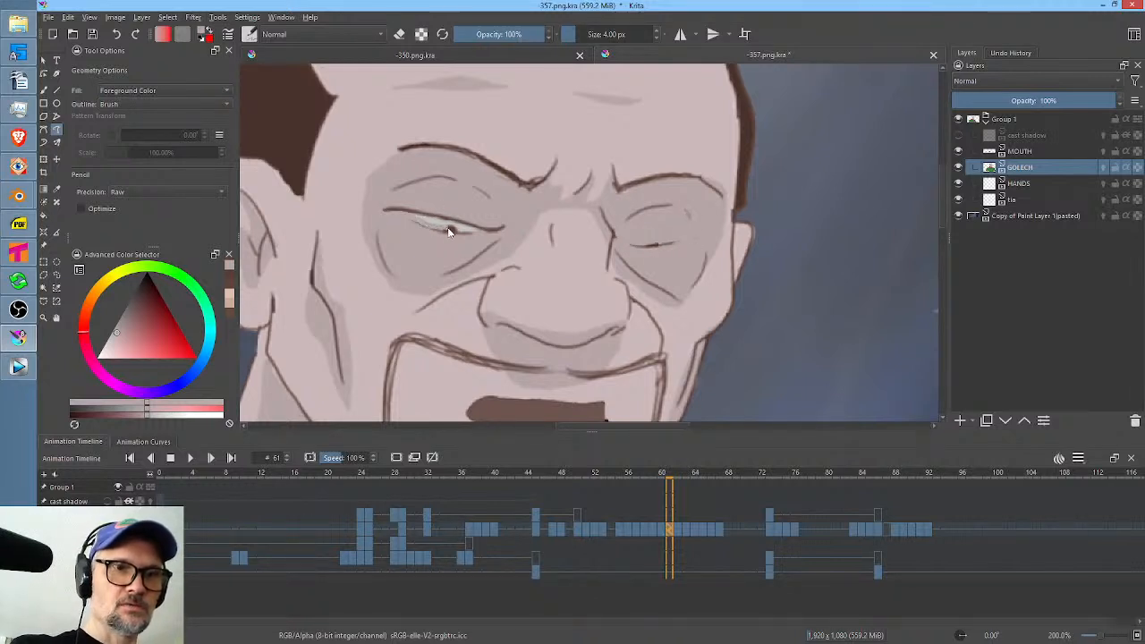
pyautogui.moveTo(482, 220); pyautogui.dragTo(480, 213)
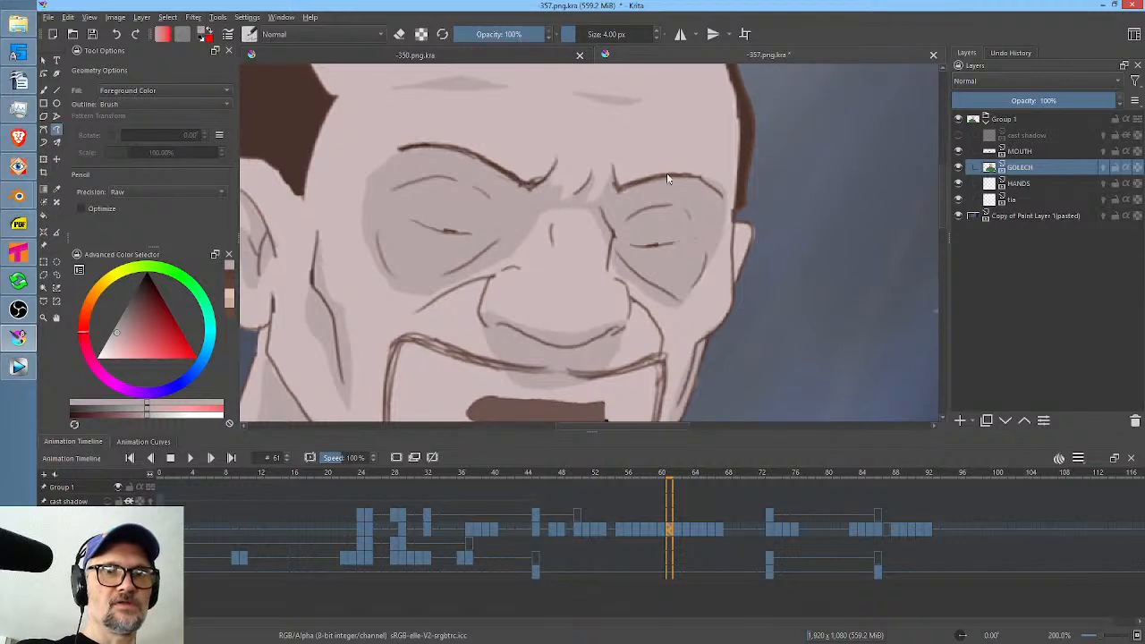
# Sample the dark brown of the man's hair and draw closed eyelid lines over both his eyes on frame 61.
pyautogui.keyDown('ctrl'); pyautogui.click(312, 121); pyautogui.keyUp('ctrl')
pyautogui.press('b')
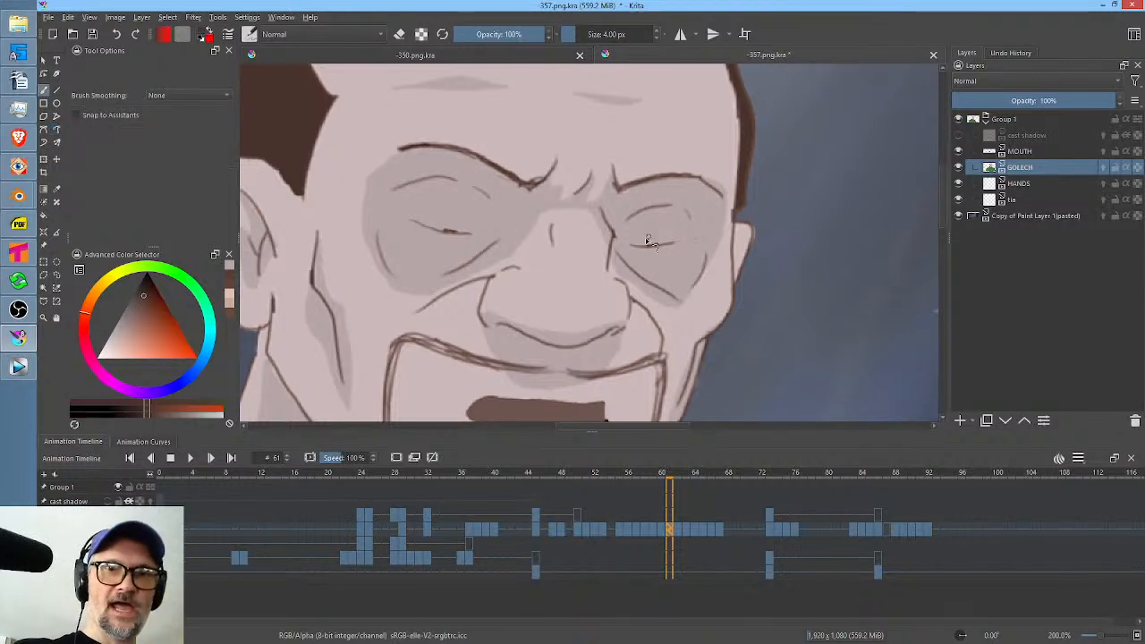
pyautogui.moveTo(622, 243); pyautogui.dragTo(688, 237)
pyautogui.moveTo(414, 218)
pyautogui.mouseDown()
pyautogui.moveTo(483, 233)
pyautogui.moveTo(484, 236)
pyautogui.mouseUp()
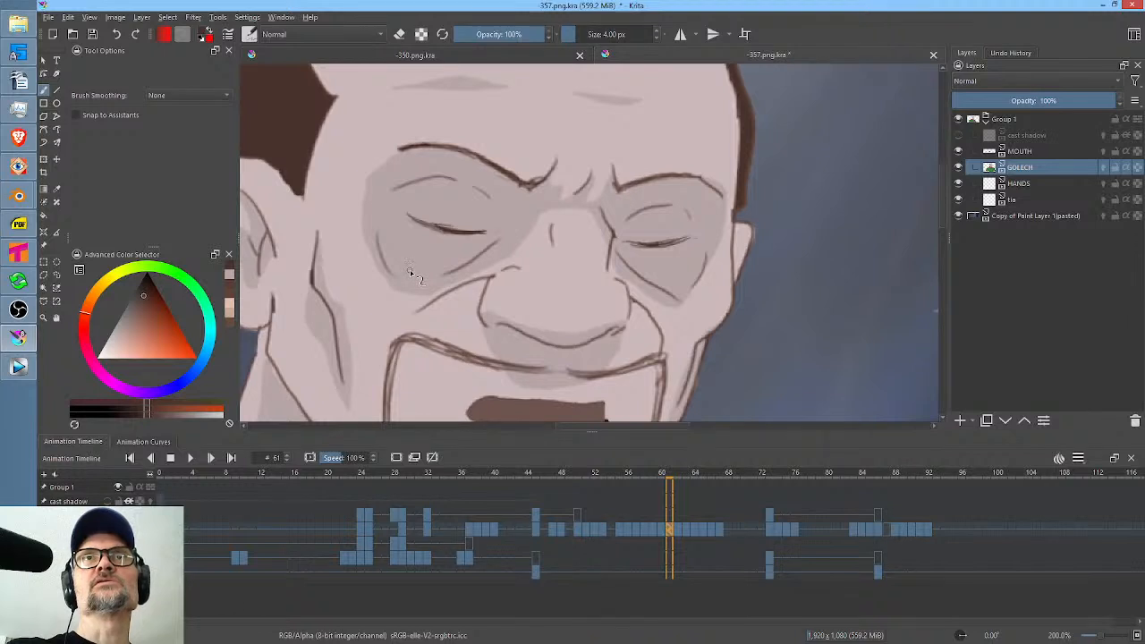
pyautogui.moveTo(416, 219); pyautogui.dragTo(448, 229)
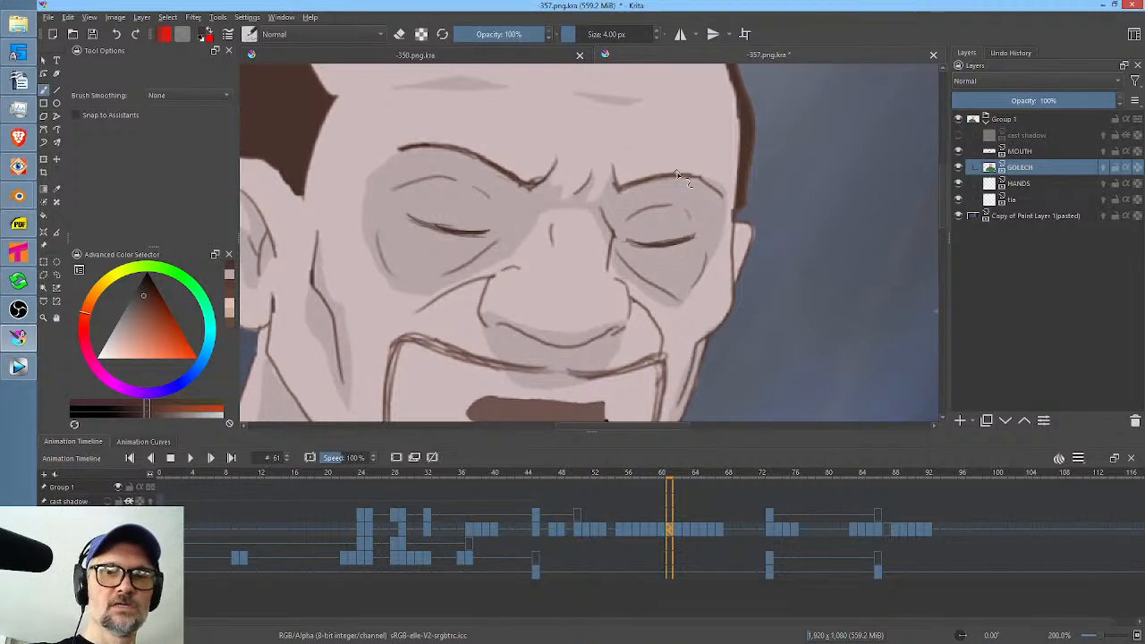
# Play the scene from frames 43, 73 and 69 to review the man's blinks and the following shots.
pyautogui.scroll(-4, 703, 152)
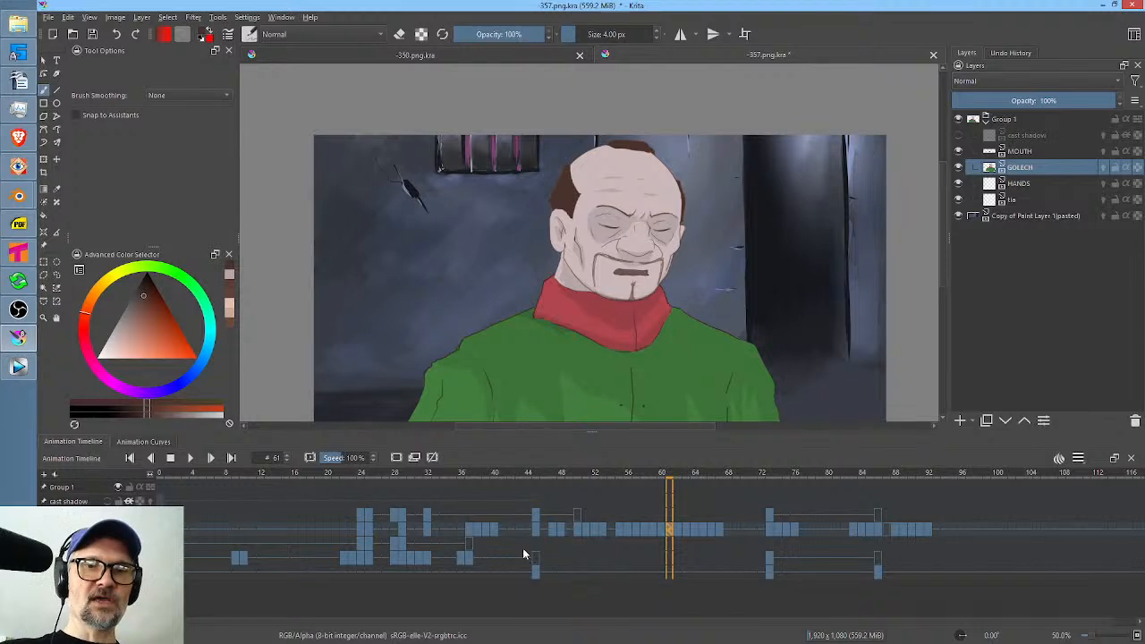
pyautogui.click(519, 530)
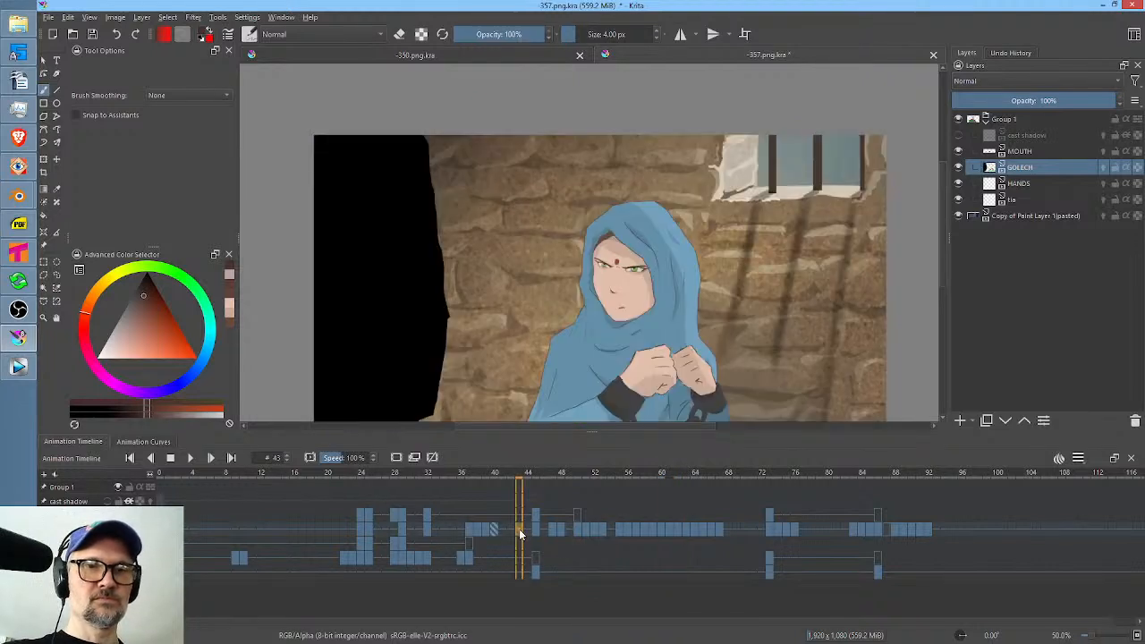
pyautogui.press('space')
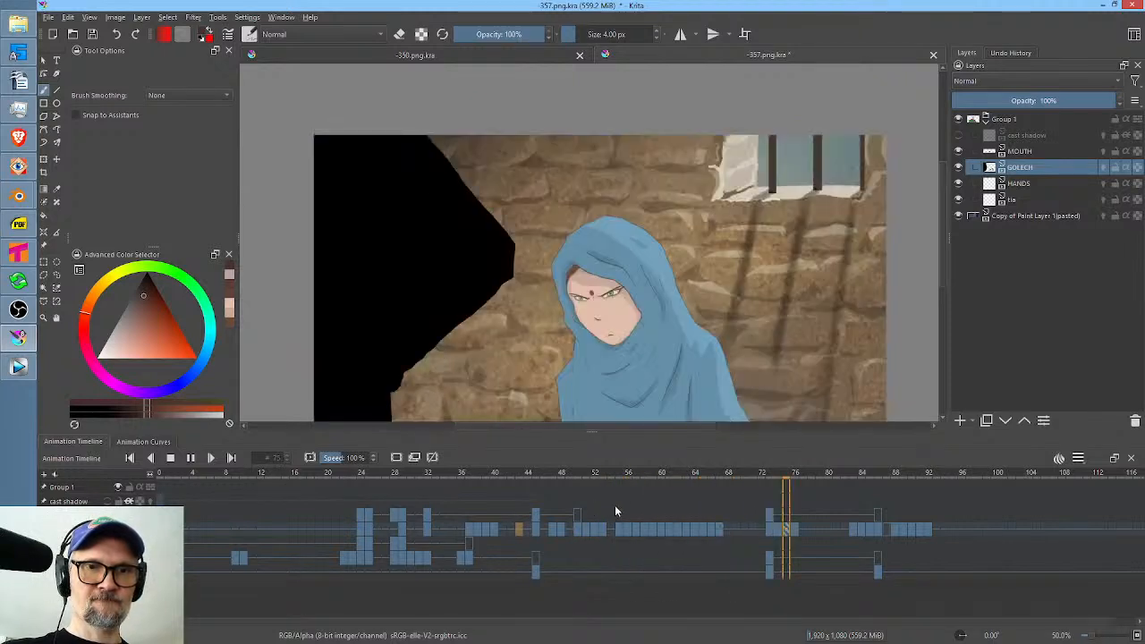
pyautogui.press('space')
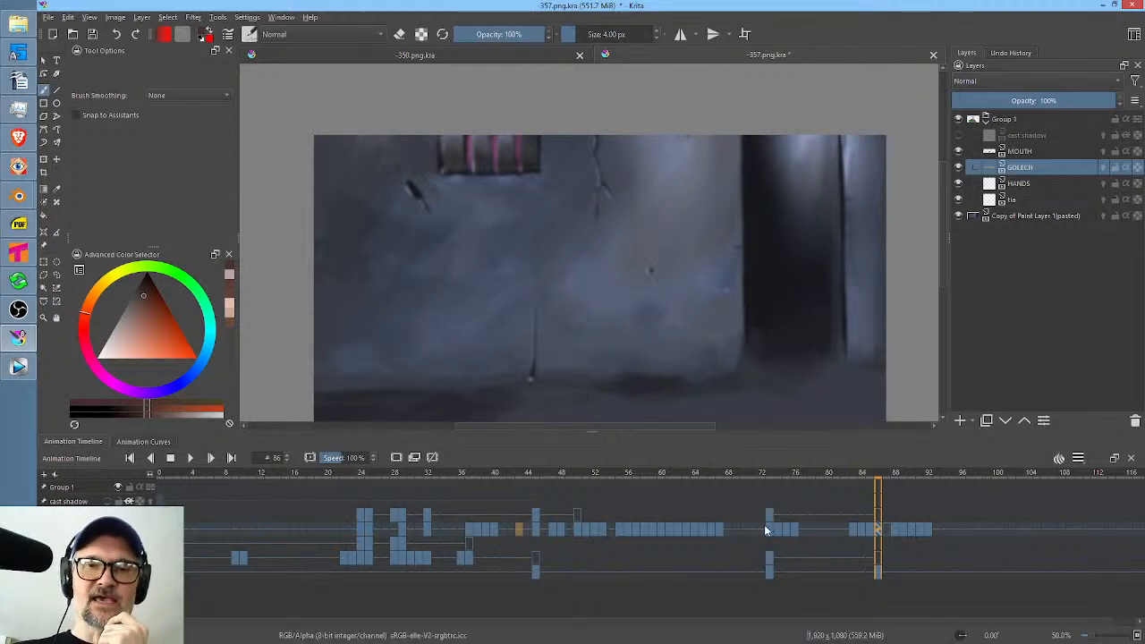
pyautogui.click(766, 529)
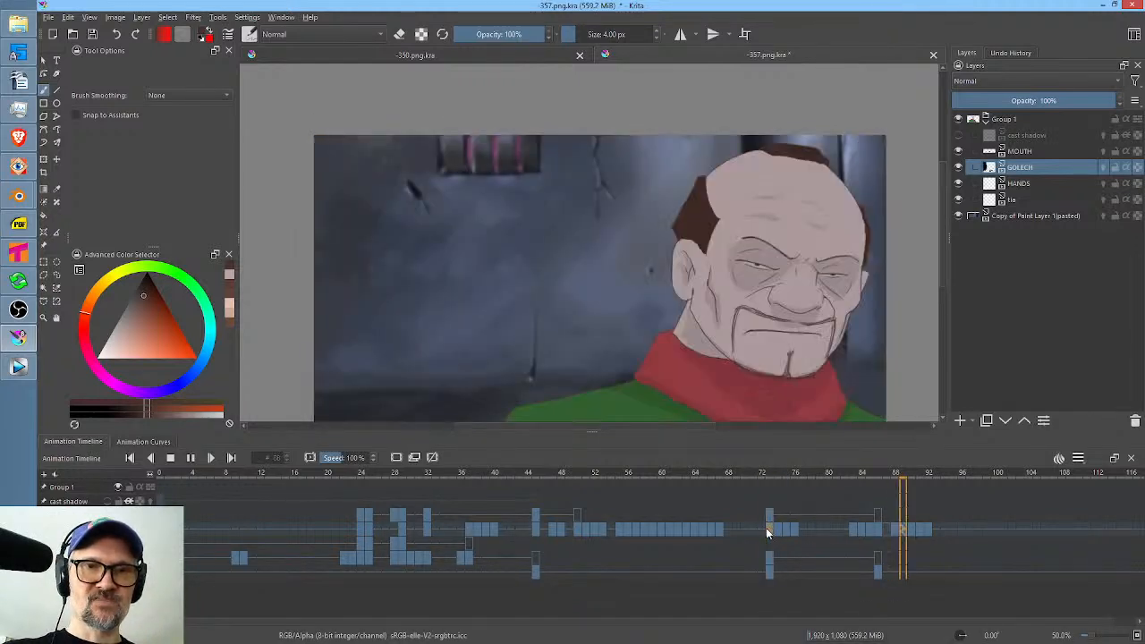
pyautogui.click(739, 527)
pyautogui.press('space')
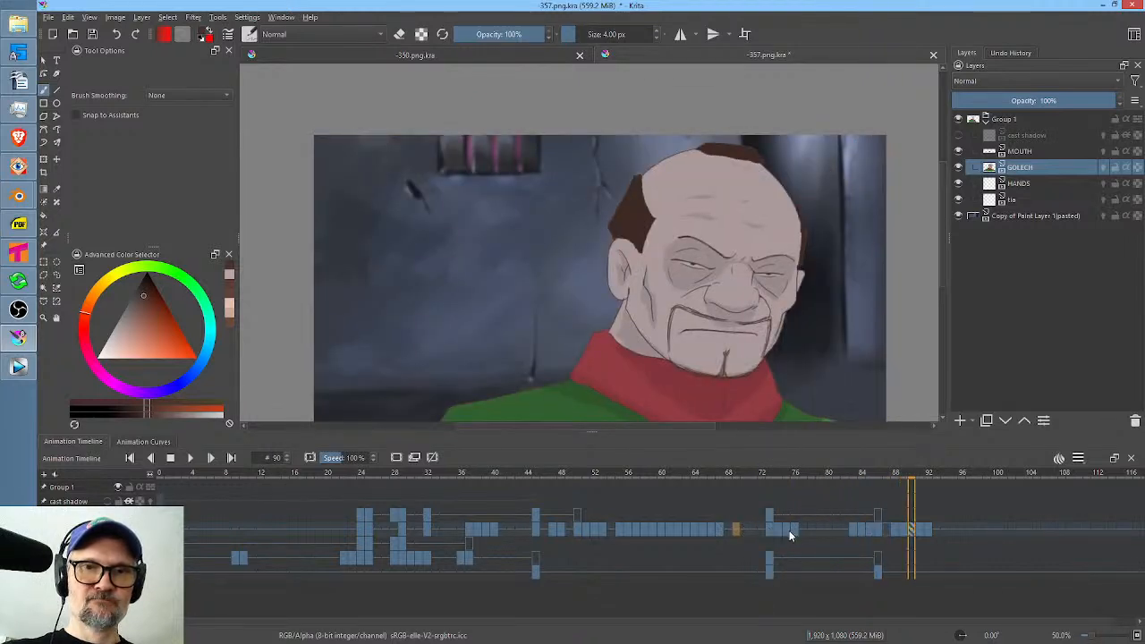
pyautogui.press('space')
# Play the woman's second shot from frame 73 on the tia layer, and duplicate her open-eye drawing to frames 78 and 77.
pyautogui.click(911, 559)
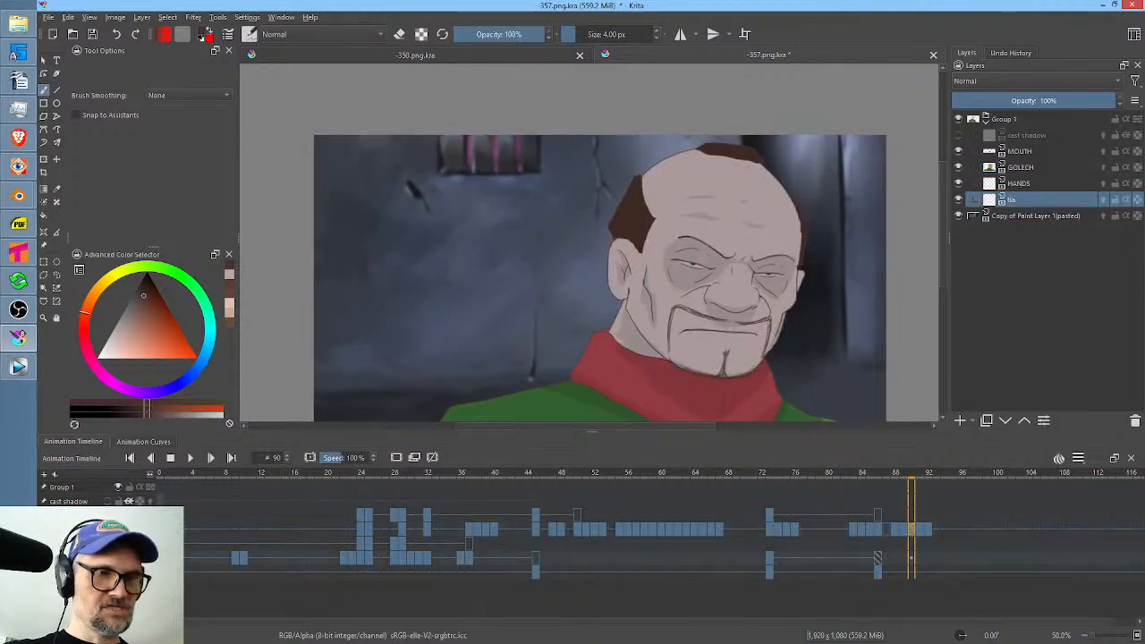
pyautogui.click(769, 559)
pyautogui.press('space')
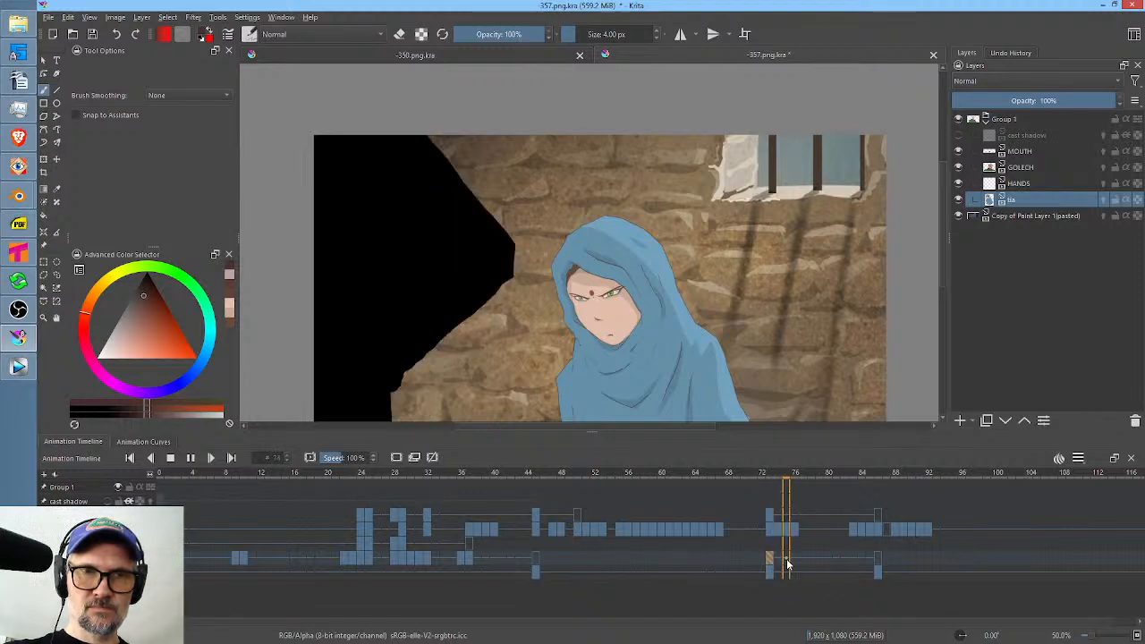
pyautogui.click(813, 560)
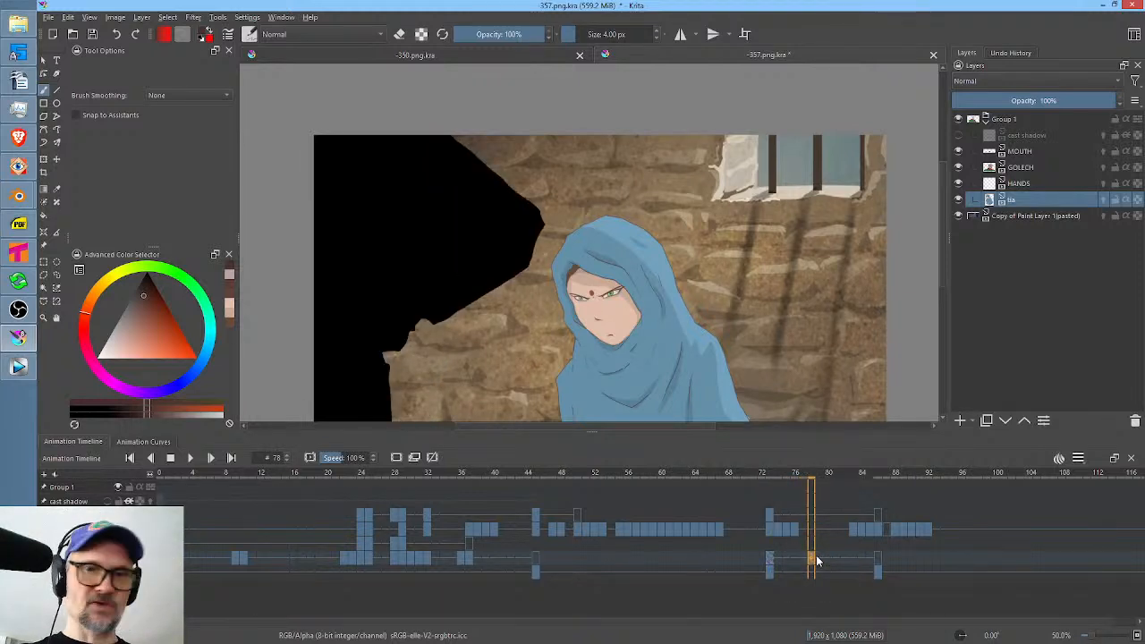
pyautogui.click(804, 563)
# Cover both of the woman's eyes on frame 77 with skin tones sampled from her face using Freehand Path.
pyautogui.scroll(5, 601, 342)
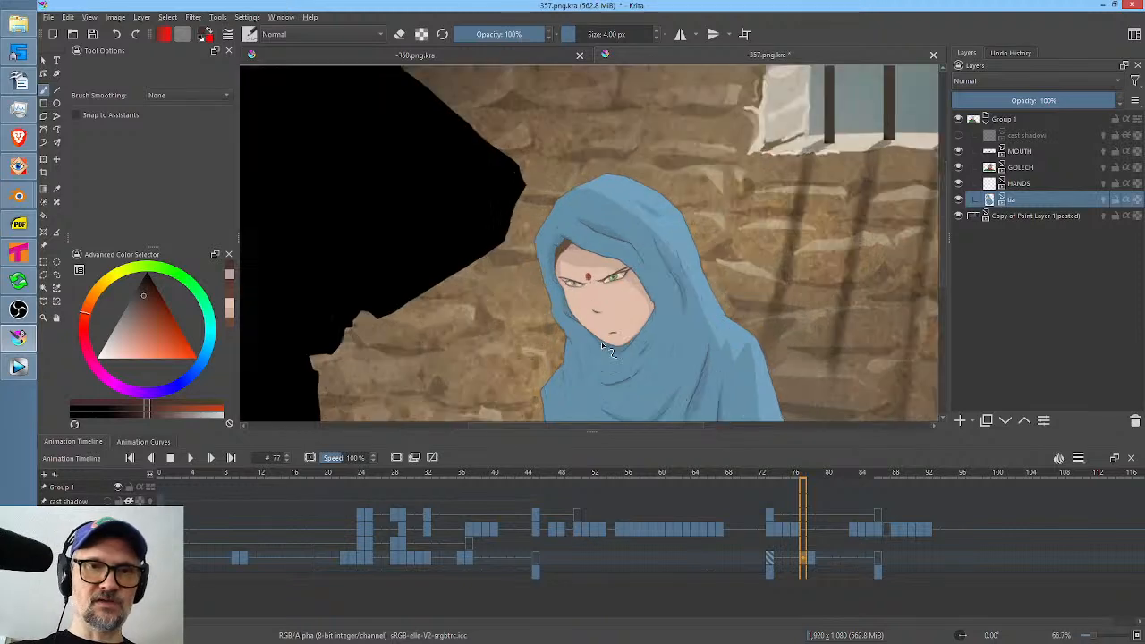
pyautogui.moveTo(673, 379); pyautogui.dragTo(664, 392)
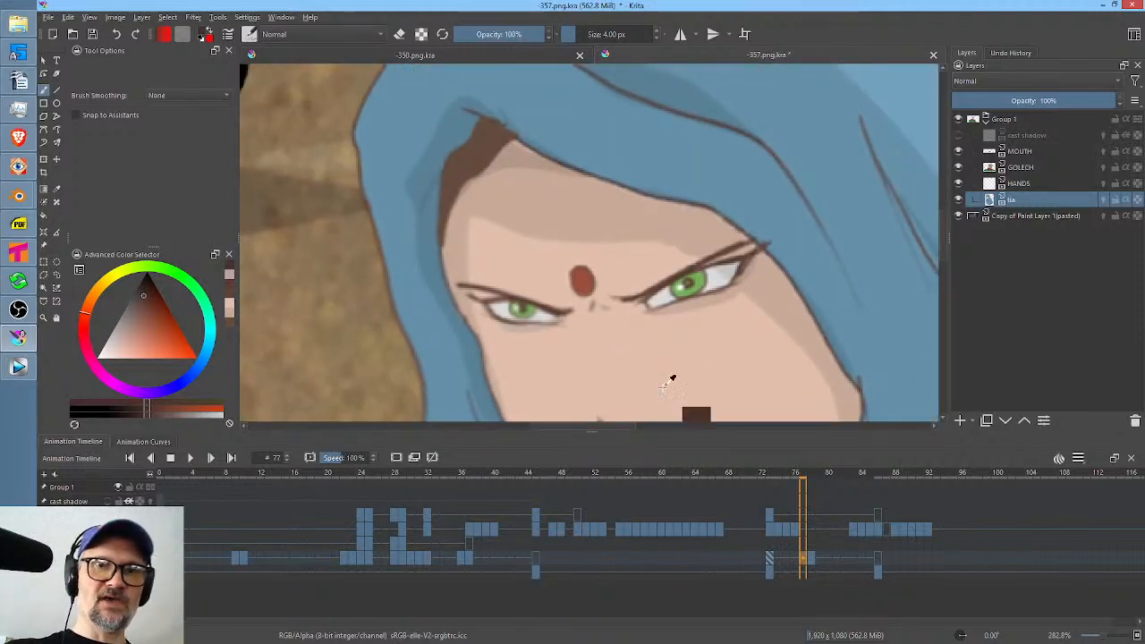
pyautogui.keyDown('ctrl'); pyautogui.click(761, 257); pyautogui.keyUp('ctrl')
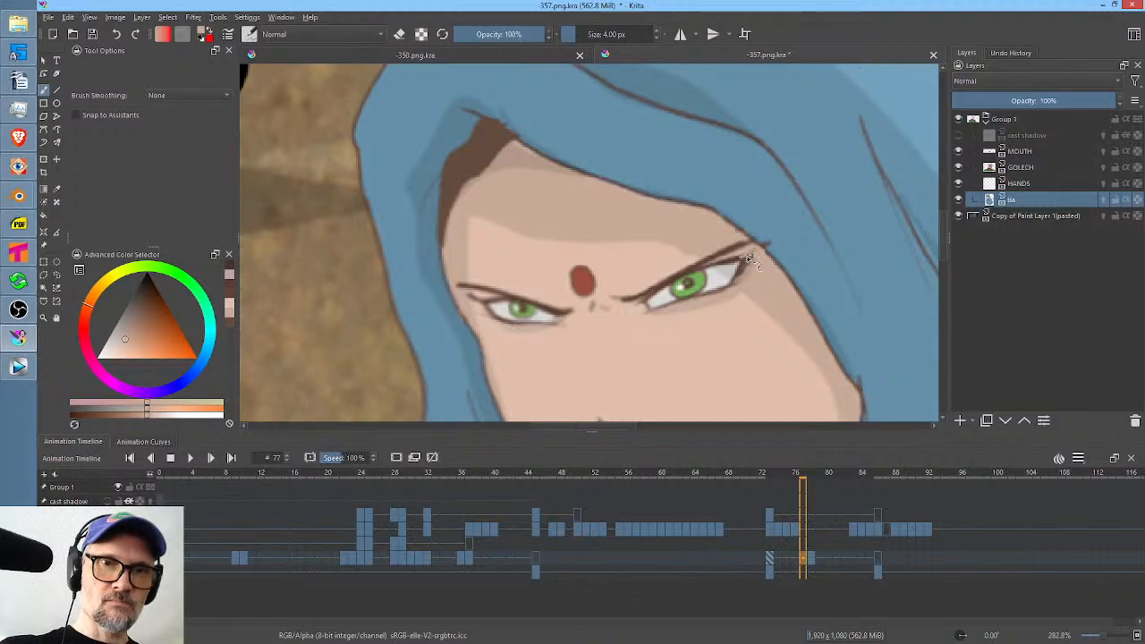
pyautogui.moveTo(754, 255); pyautogui.dragTo(734, 277)
pyautogui.press('p')
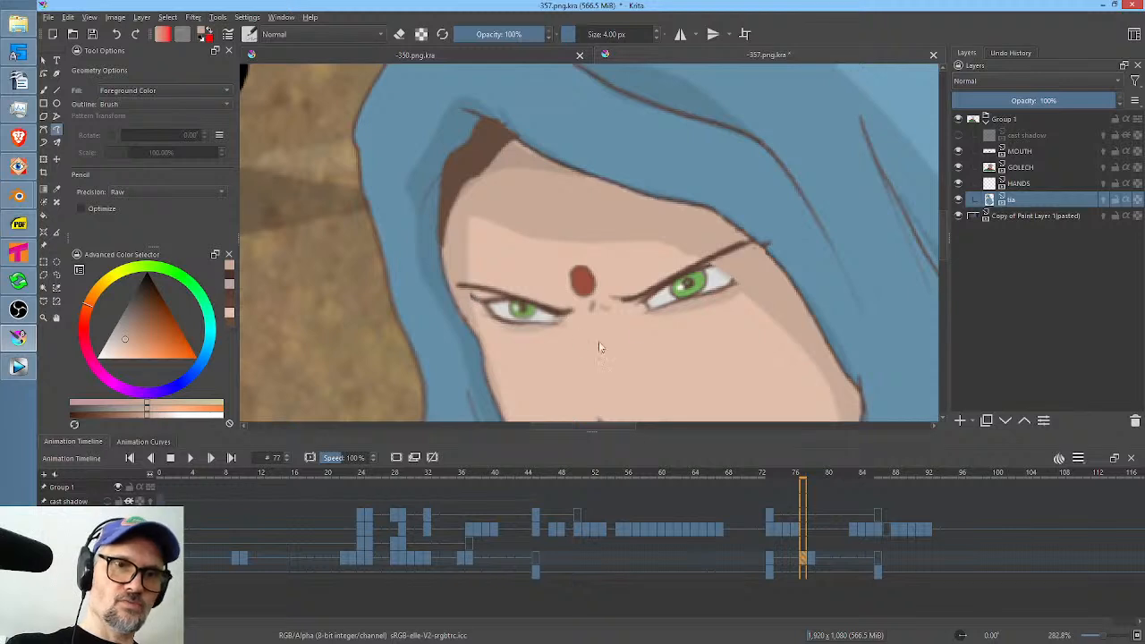
pyautogui.keyDown('ctrl'); pyautogui.click(563, 343); pyautogui.keyUp('ctrl')
pyautogui.moveTo(566, 320)
pyautogui.mouseDown()
pyautogui.moveTo(484, 299)
pyautogui.moveTo(517, 328)
pyautogui.moveTo(487, 306)
pyautogui.mouseUp()
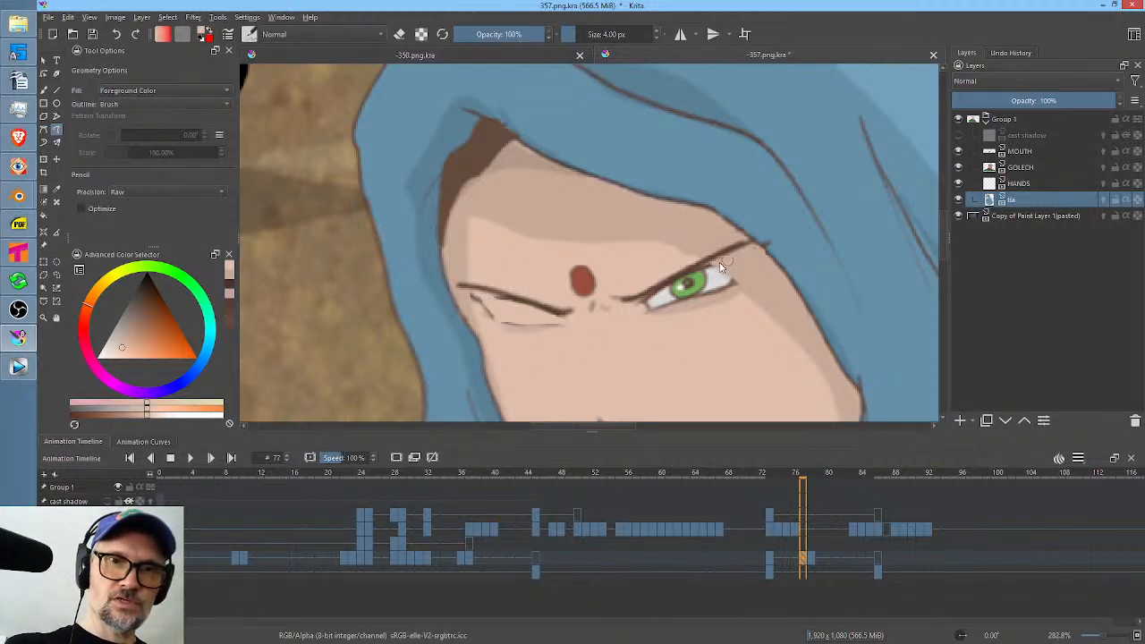
pyautogui.moveTo(706, 273); pyautogui.dragTo(657, 304)
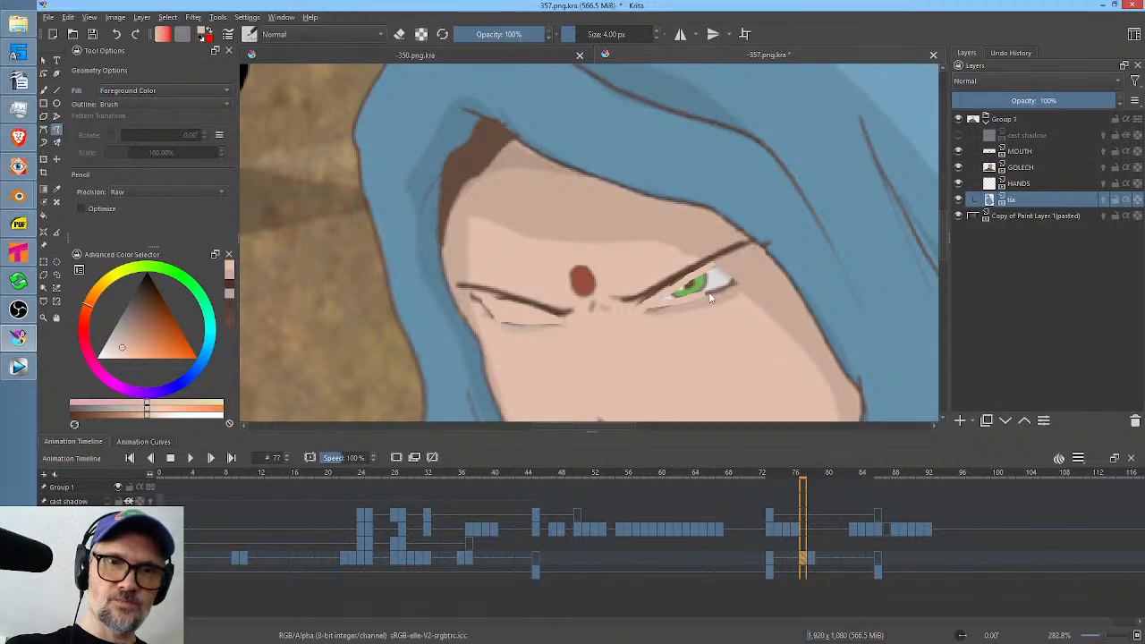
pyautogui.moveTo(732, 288)
pyautogui.mouseDown()
pyautogui.moveTo(685, 274)
pyautogui.moveTo(643, 318)
pyautogui.mouseUp()
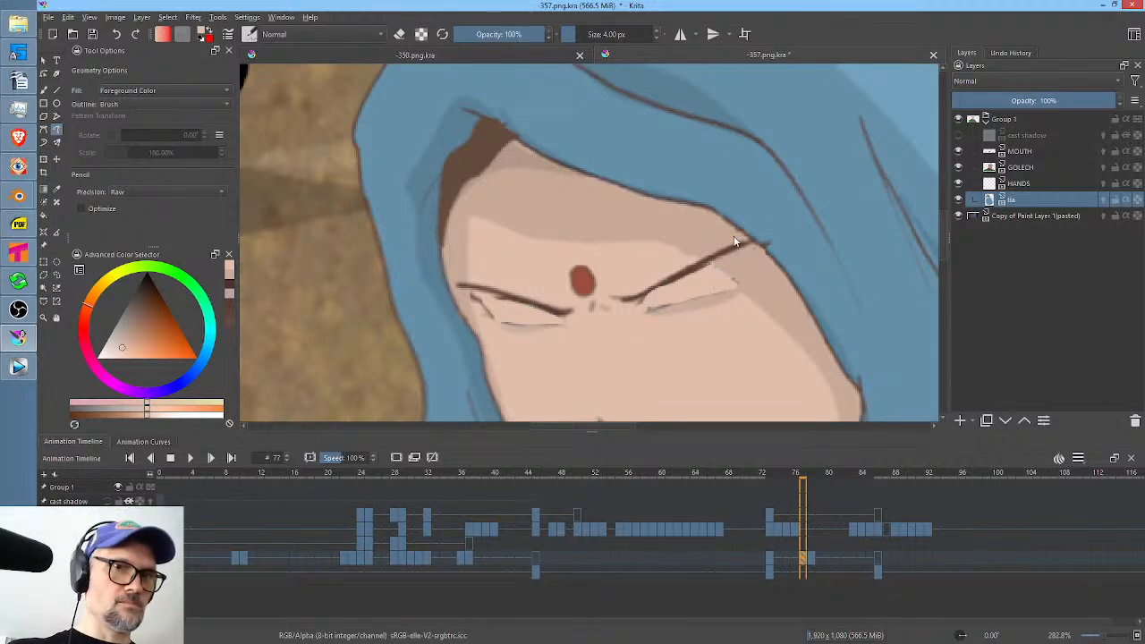
# Draw brown closed eyelid lines over both of the woman's eyes on frame 77 and touch up the eye corner with the shadow skin tone.
pyautogui.press('b')
pyautogui.keyDown('ctrl'); pyautogui.click(690, 277); pyautogui.keyUp('ctrl')
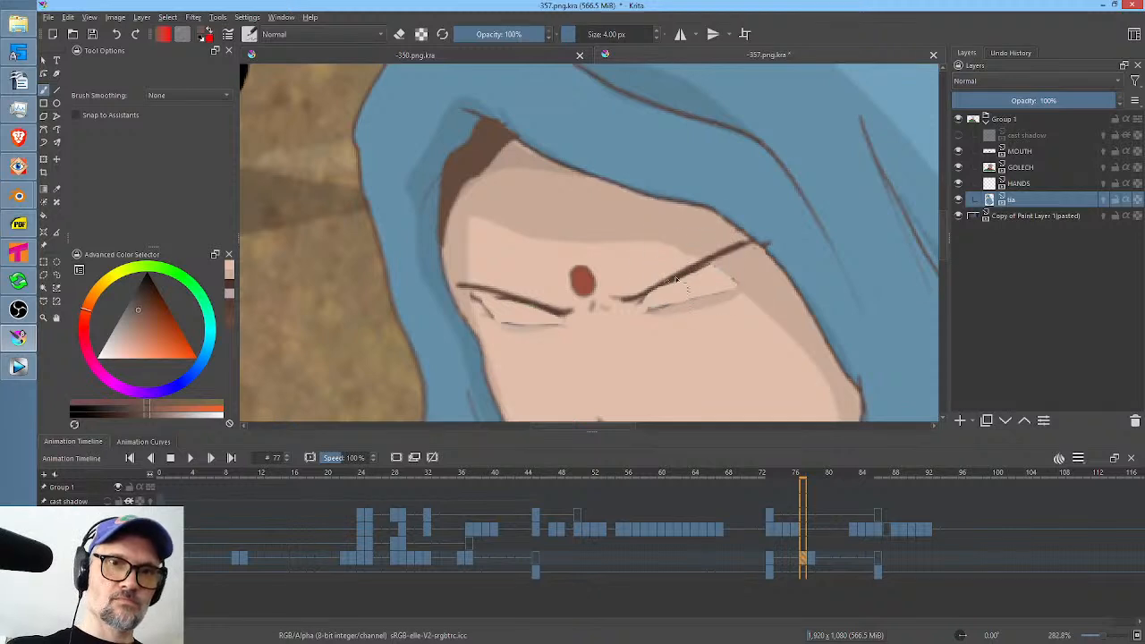
pyautogui.moveTo(642, 310); pyautogui.dragTo(747, 284)
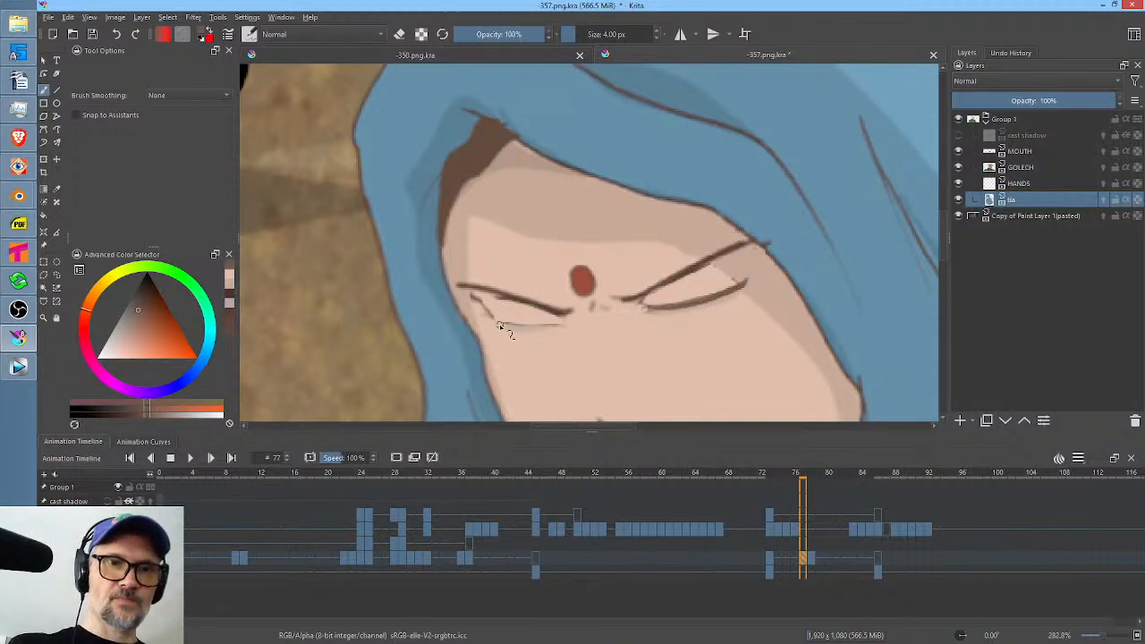
pyautogui.moveTo(481, 312)
pyautogui.mouseDown()
pyautogui.moveTo(524, 327)
pyautogui.moveTo(568, 318)
pyautogui.moveTo(501, 326)
pyautogui.mouseUp()
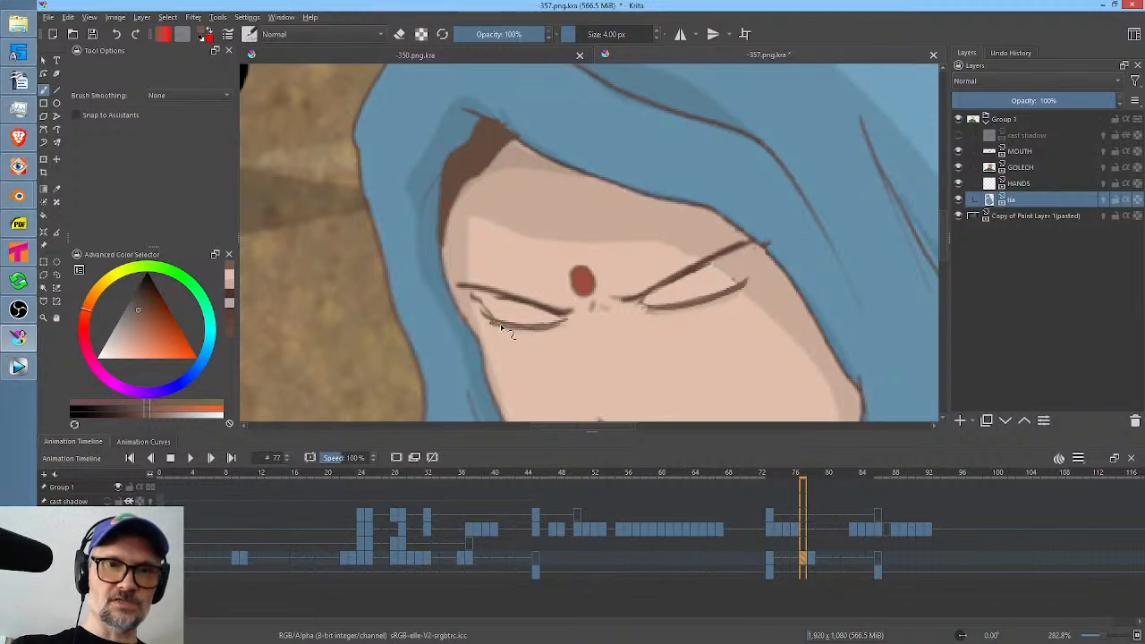
pyautogui.keyDown('ctrl'); pyautogui.click(734, 265); pyautogui.keyUp('ctrl')
pyautogui.moveTo(730, 276); pyautogui.dragTo(754, 271)
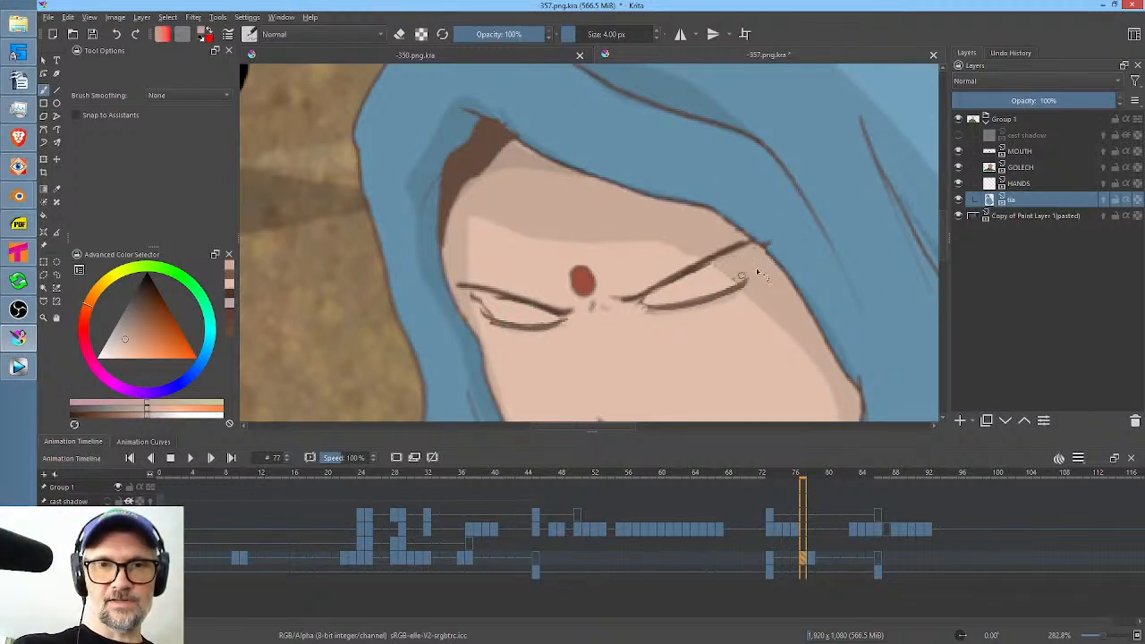
# Check the open-eye drawing on frame 78 and play the scene from shortly before the woman's second shot to review her blink.
pyautogui.click(812, 562)
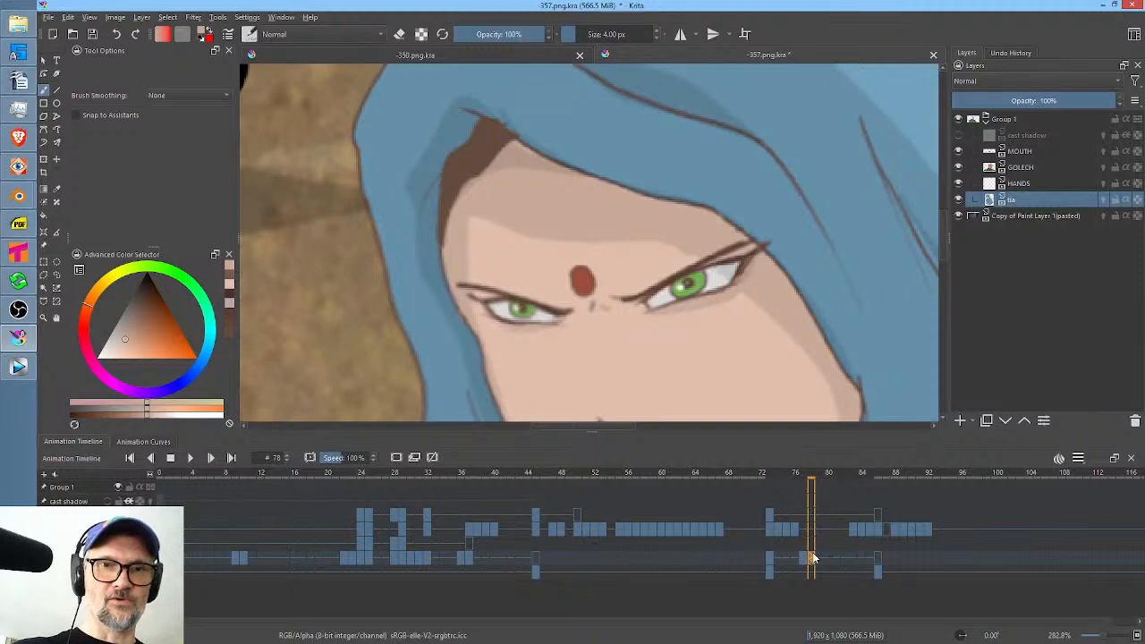
pyautogui.scroll(-5, 730, 257)
pyautogui.scroll(-3, 735, 258)
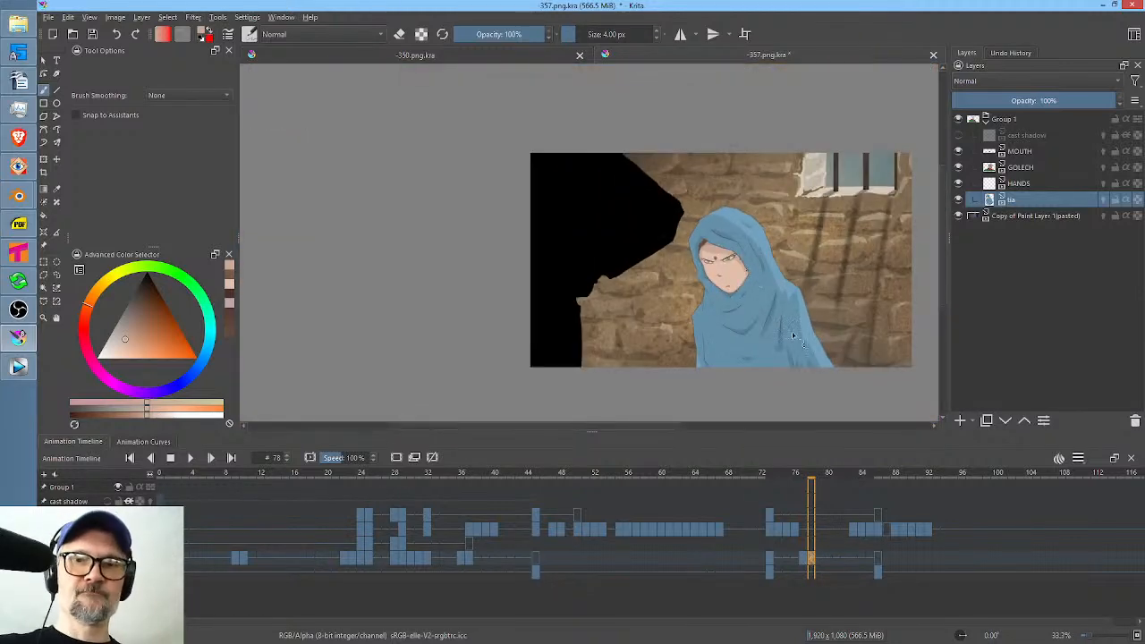
pyautogui.click(719, 557)
pyautogui.press('space')
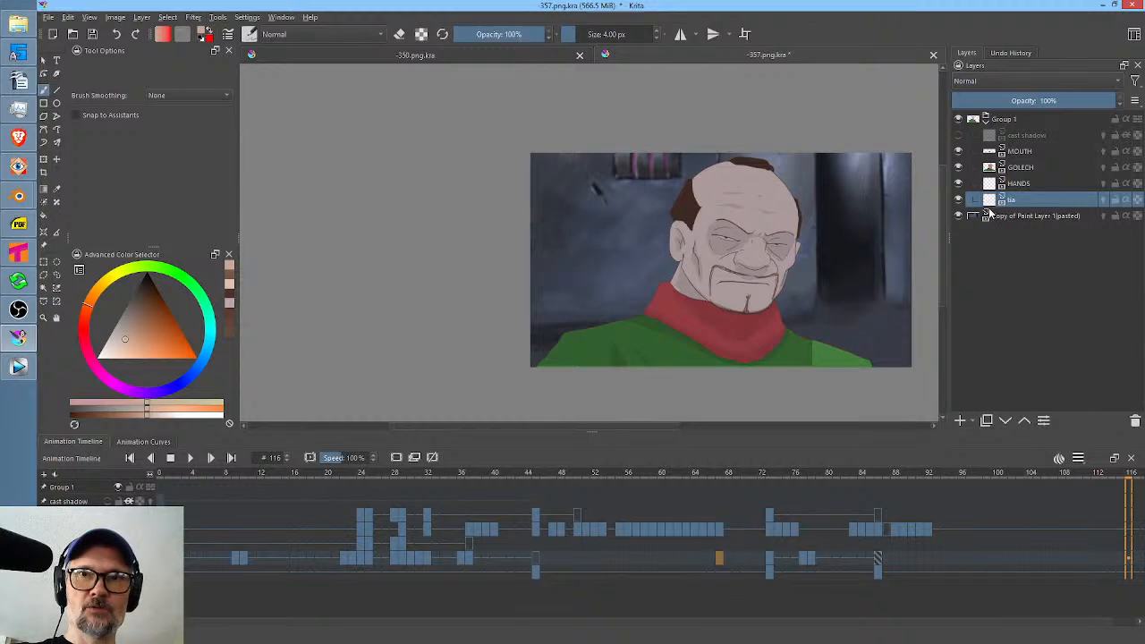
# Make the cast shadow layer visible again and save the scene file.
pyautogui.click(958, 136)
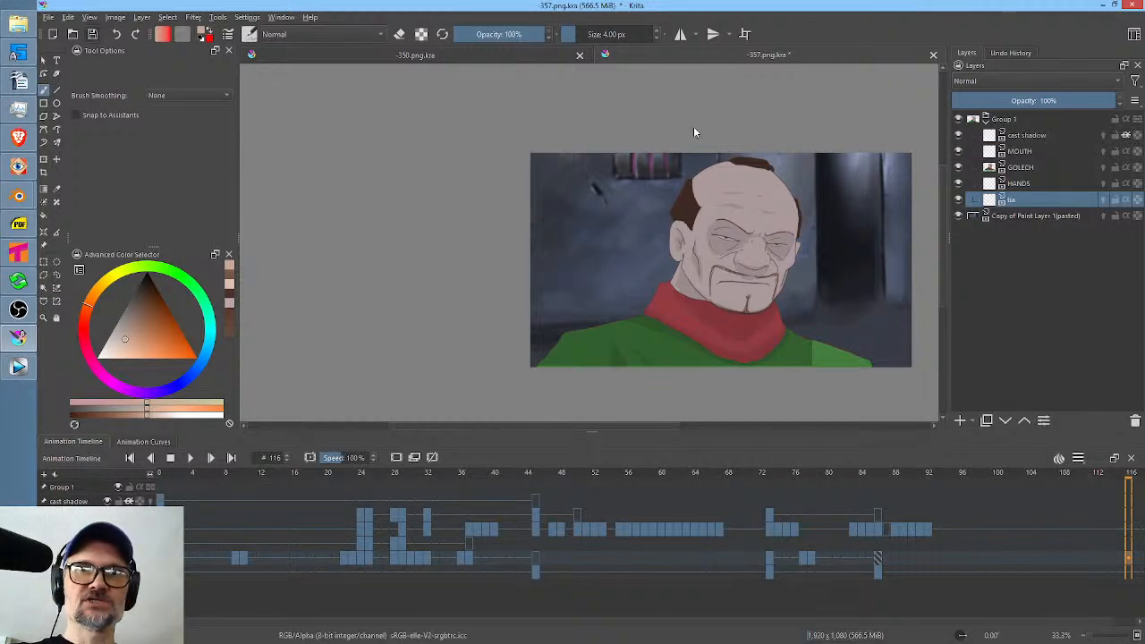
pyautogui.hotkey('ctrl', 's')
pyautogui.moveTo(777, 121); pyautogui.dragTo(645, 132)
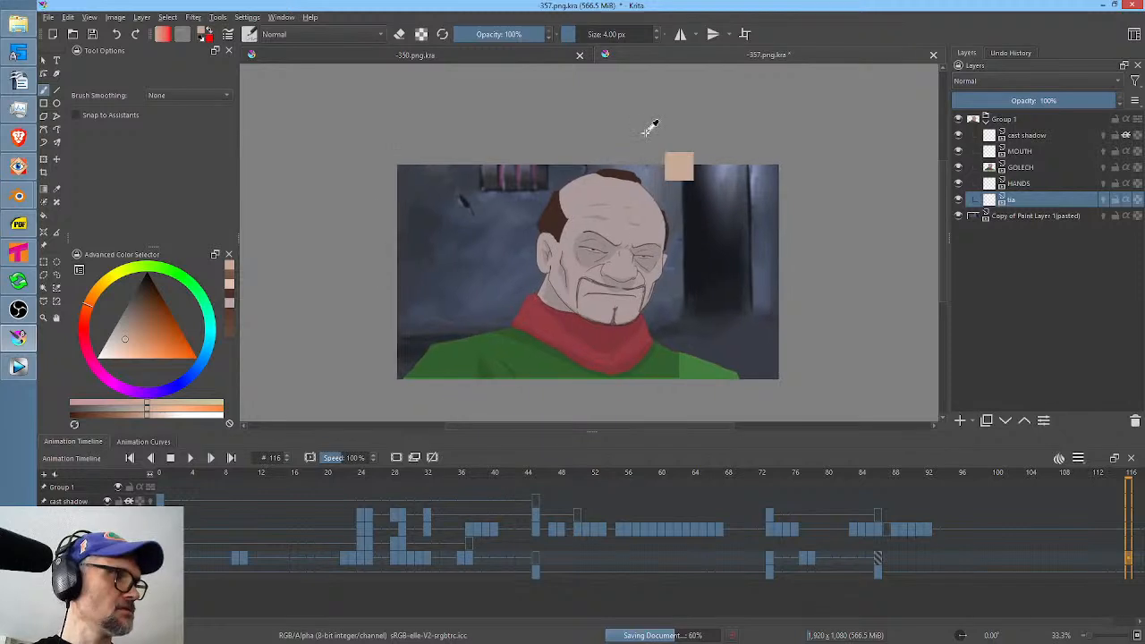
# Render frames 0 to 120 as a PNG sequence to L:/ANIME/SL/scenes/357/RENDER with base name 357., replacing the old frames.
pyautogui.hotkey('ctrl', 'r')
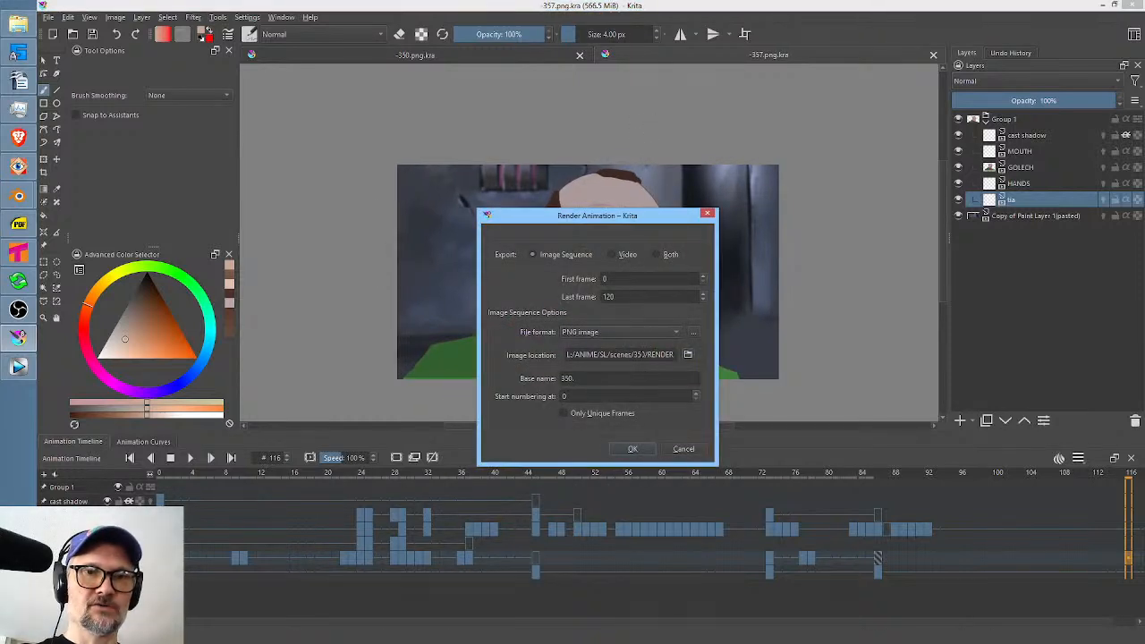
pyautogui.press('Delete')
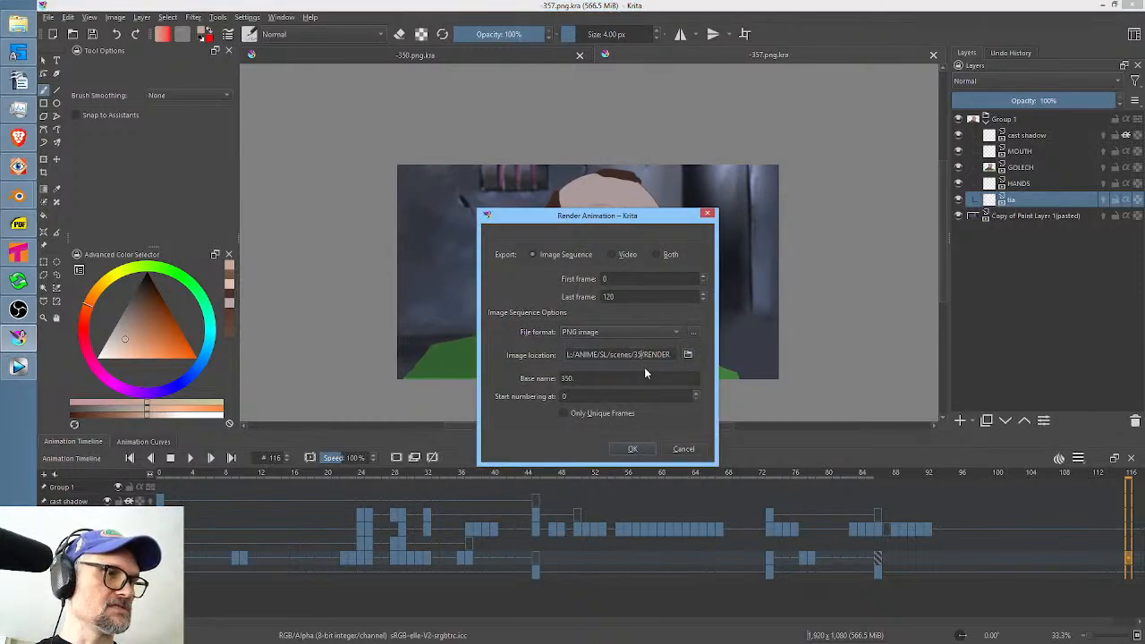
pyautogui.click(566, 378)
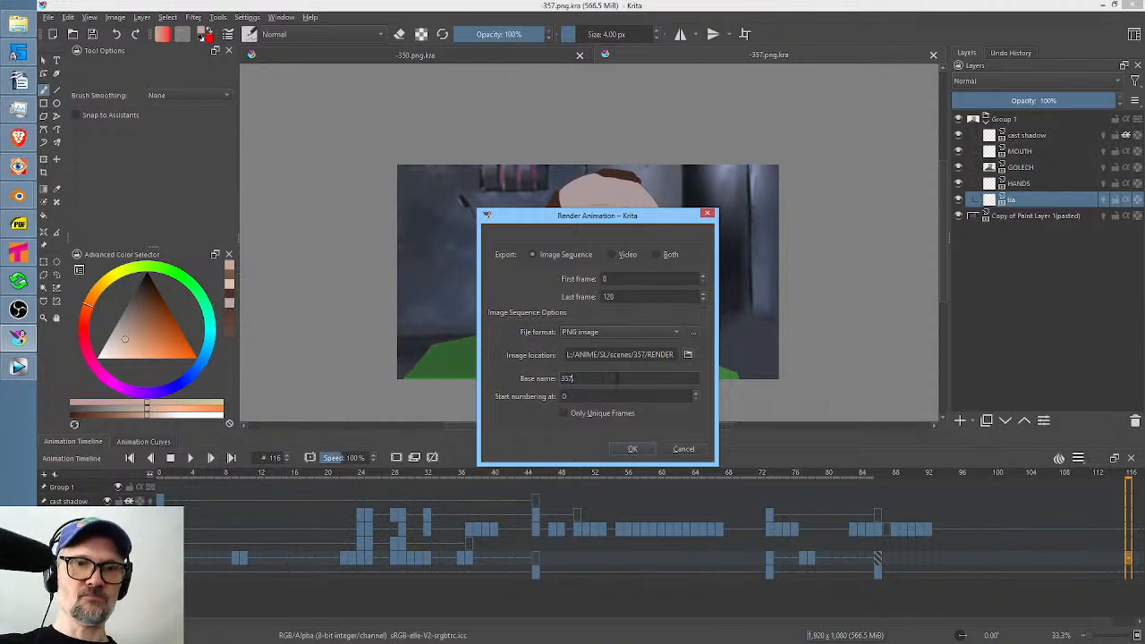
pyautogui.click(633, 452)
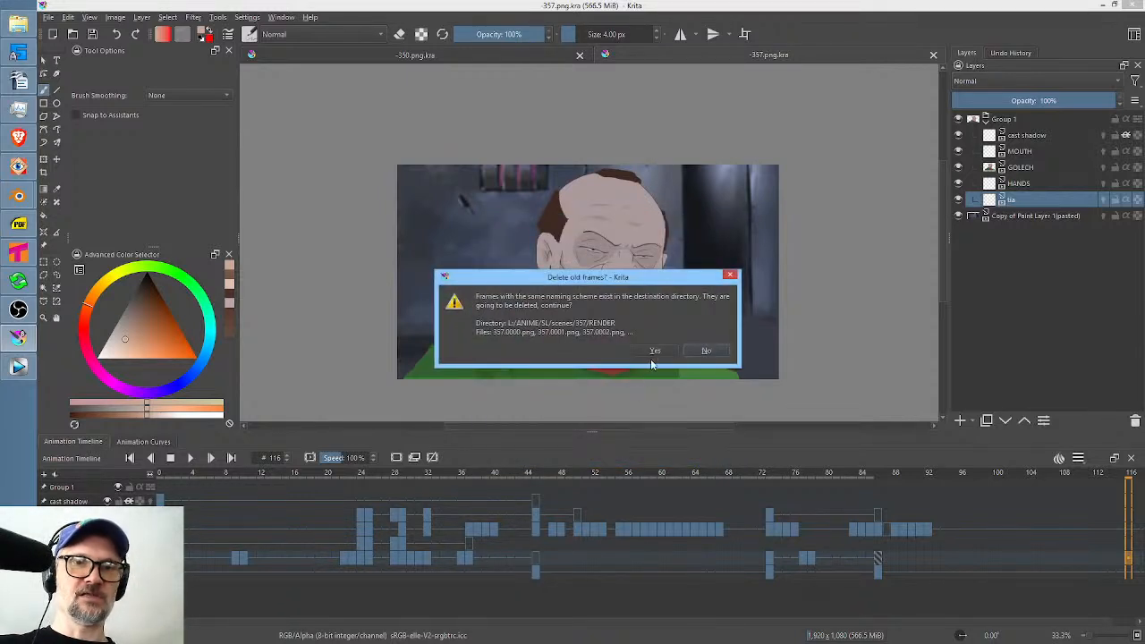
pyautogui.click(653, 351)
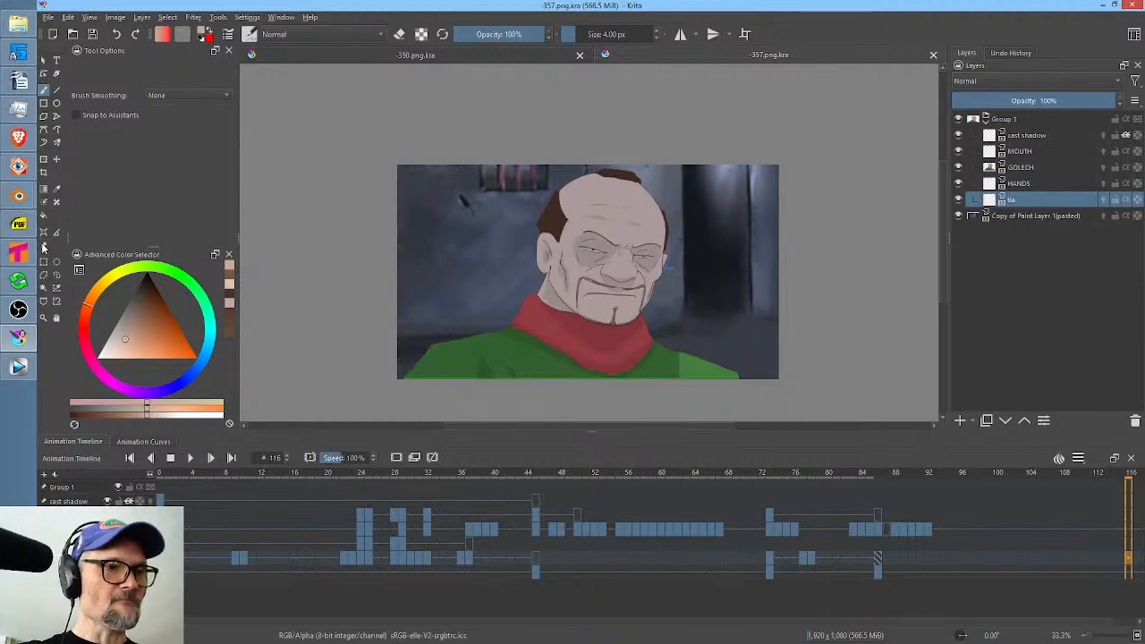
# Switch to Vegas Pro and play the edit from the end of the 350 clip to review the updated 357 shot.
pyautogui.click(18, 367)
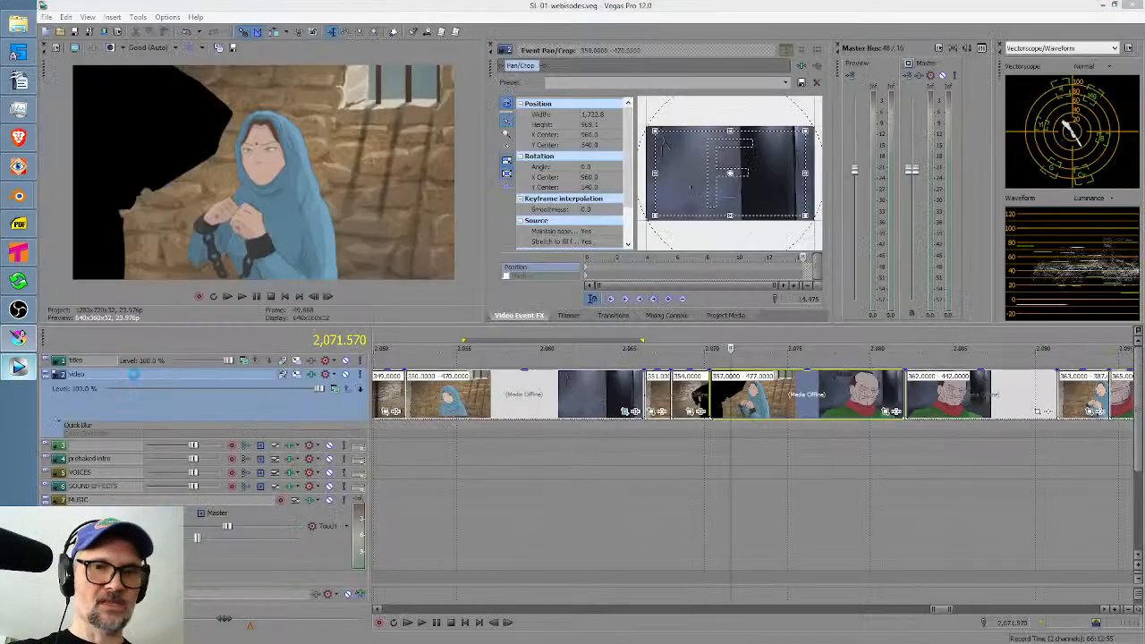
pyautogui.click(672, 518)
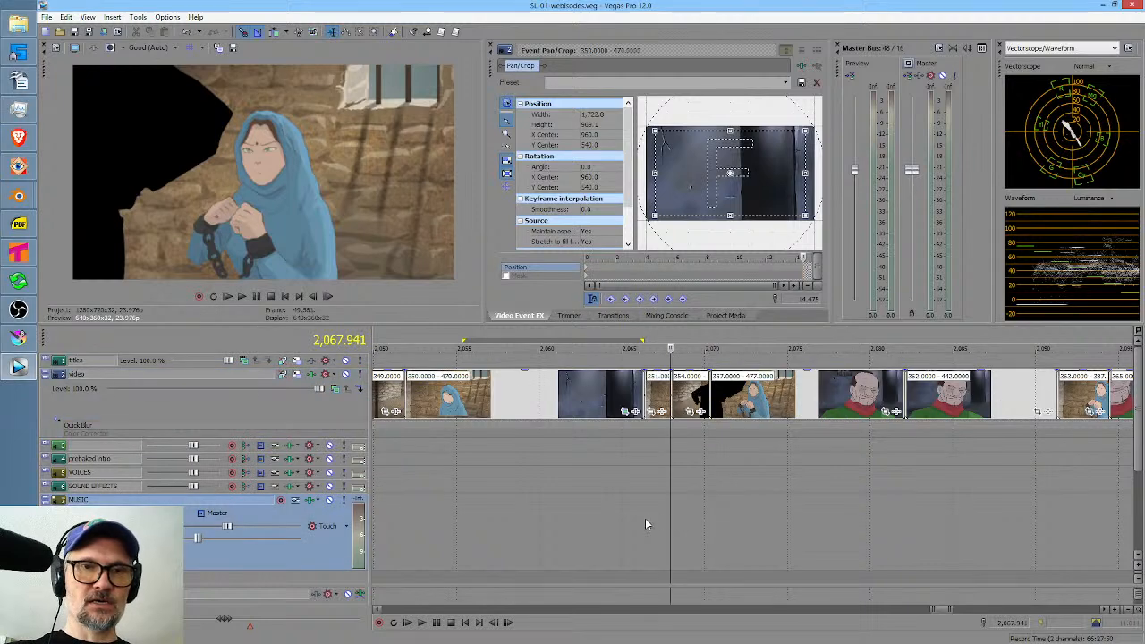
pyautogui.click(616, 516)
pyautogui.press('space')
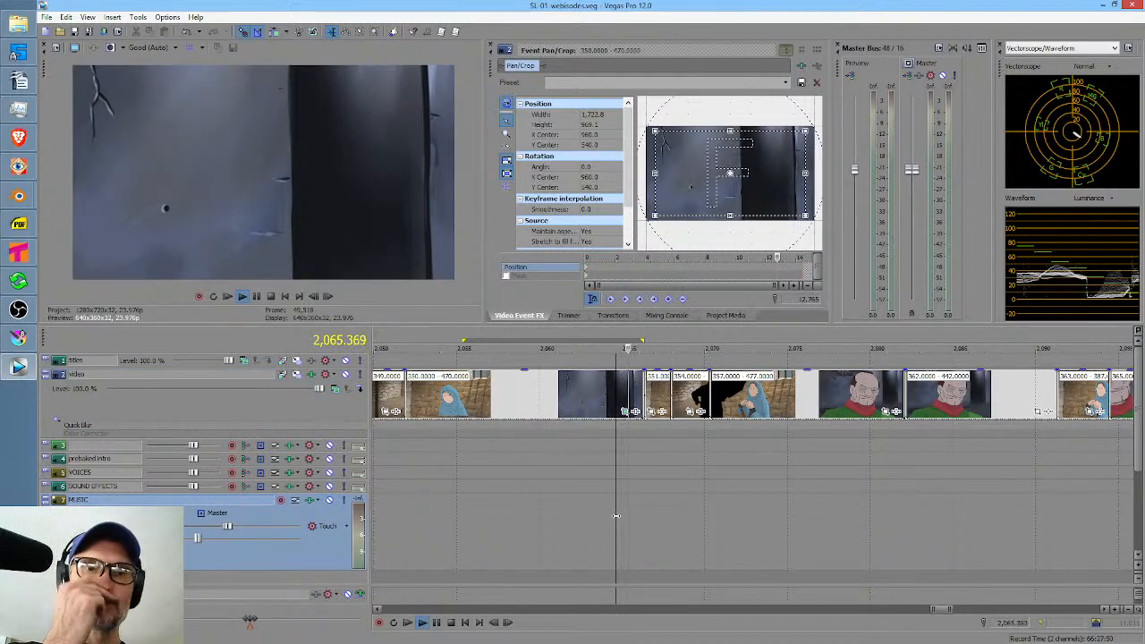
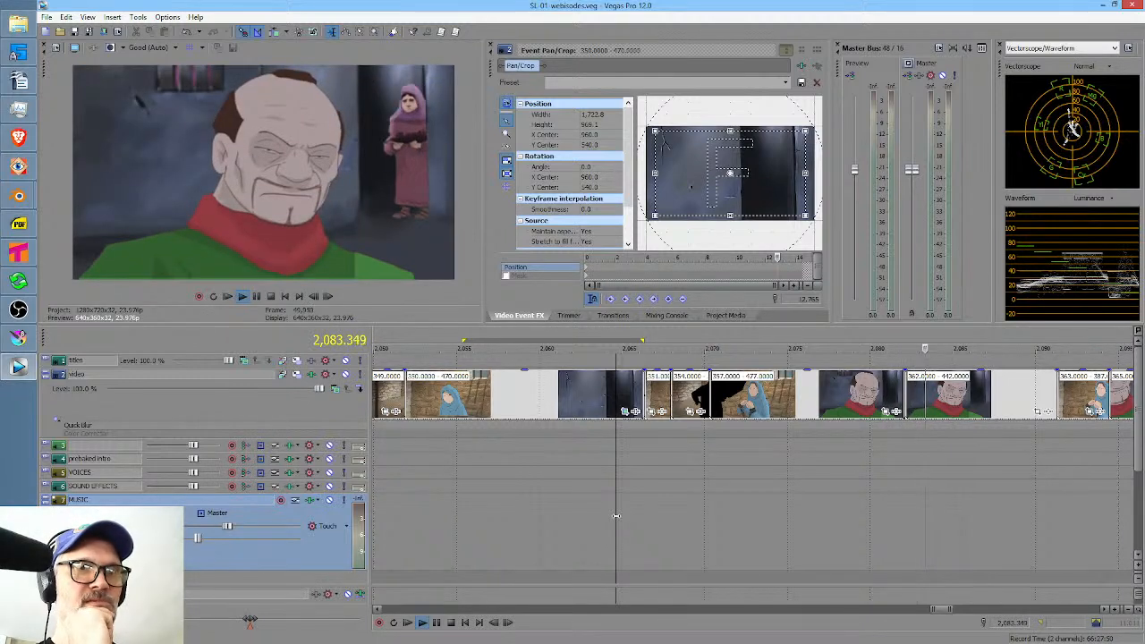
# Stop playback and locate the black silhouette shot 354 on the video timeline, magnifying the surrounding clips.
pyautogui.press('space')
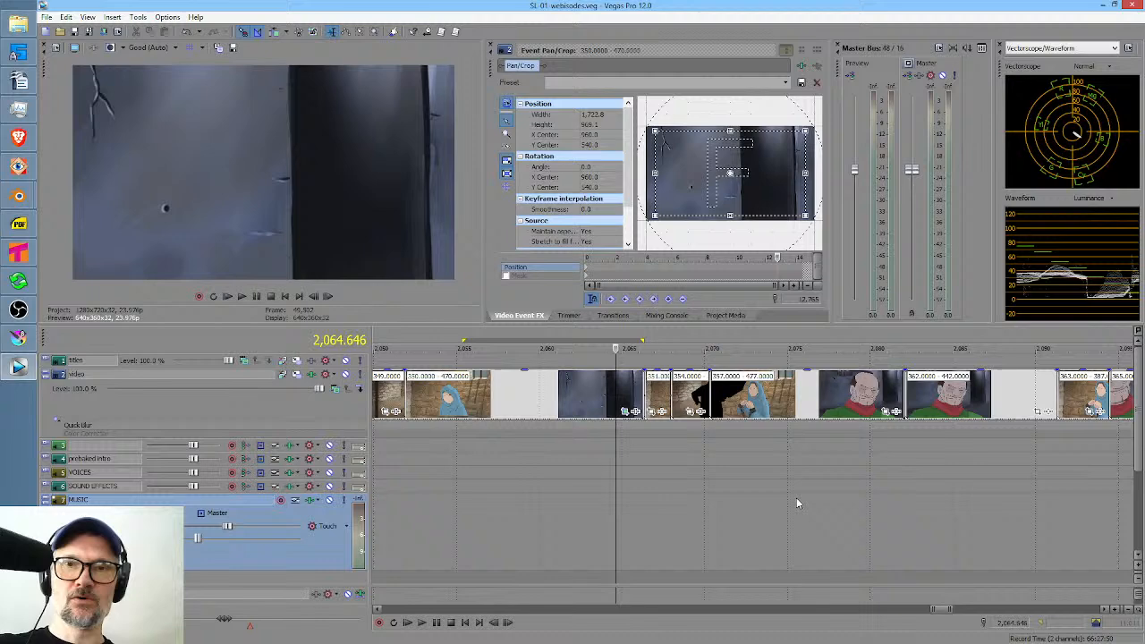
pyautogui.moveTo(854, 497); pyautogui.dragTo(914, 491)
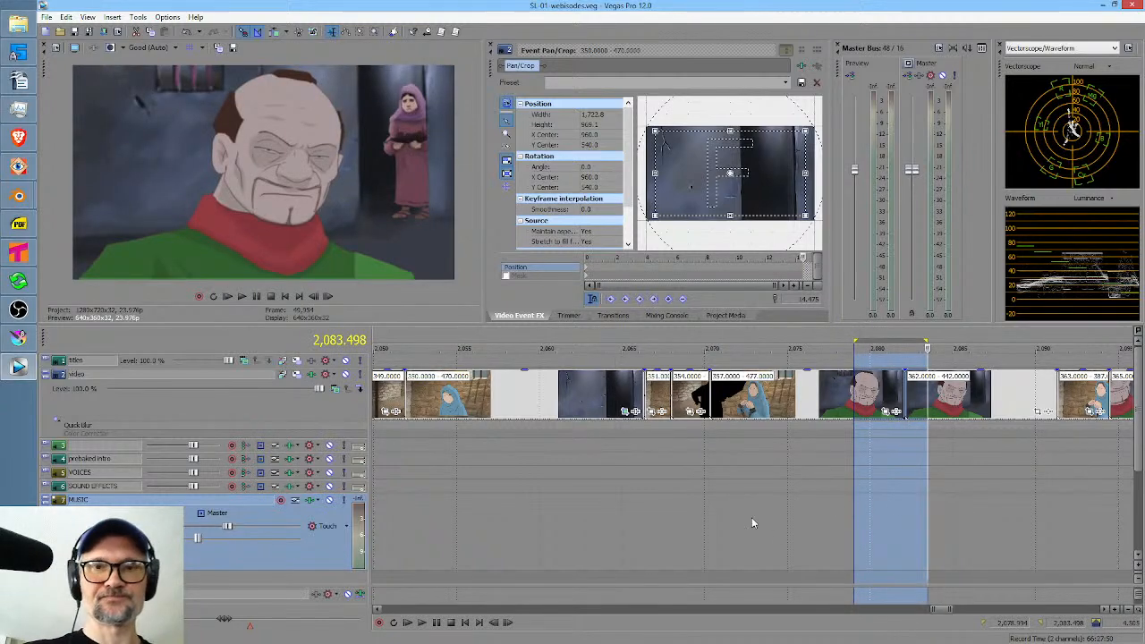
pyautogui.moveTo(753, 517); pyautogui.dragTo(821, 512)
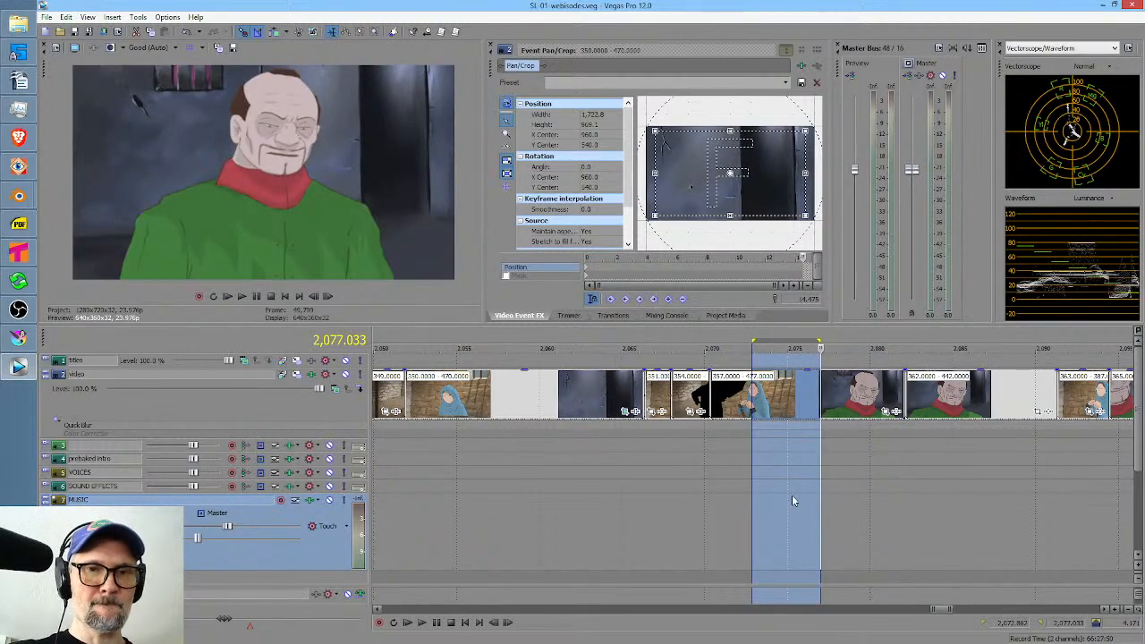
pyautogui.click(701, 472)
pyautogui.moveTo(663, 524); pyautogui.dragTo(681, 521)
pyautogui.click(682, 515)
pyautogui.scroll(4, 687, 519)
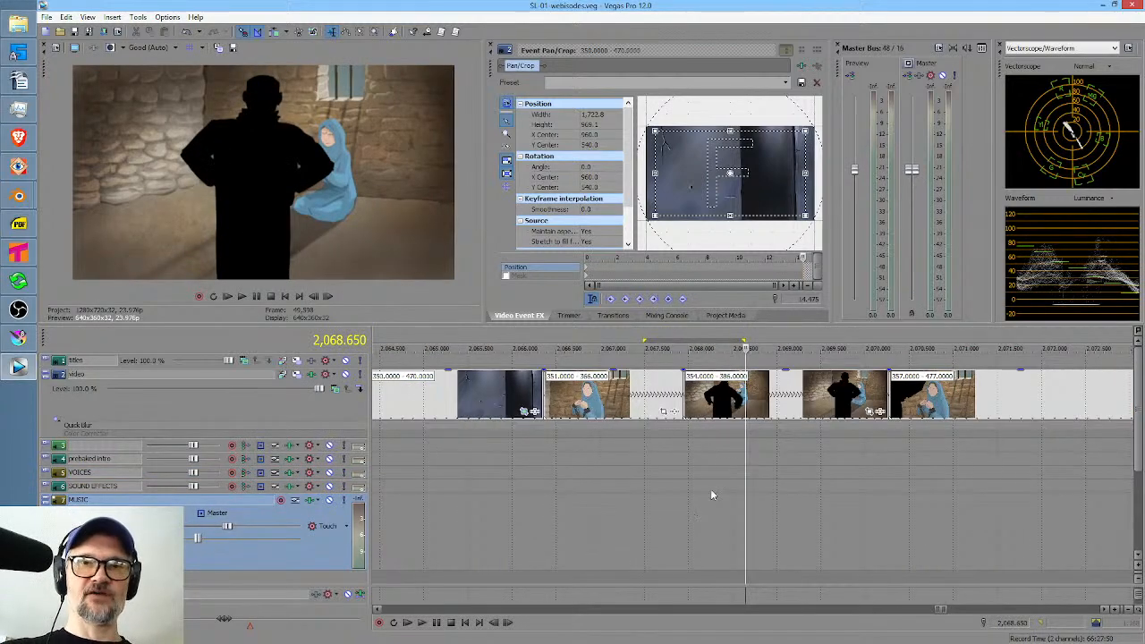
# Switch to Krita and close the open documents -357.png.kra and -350.png.kra.
pyautogui.click(18, 338)
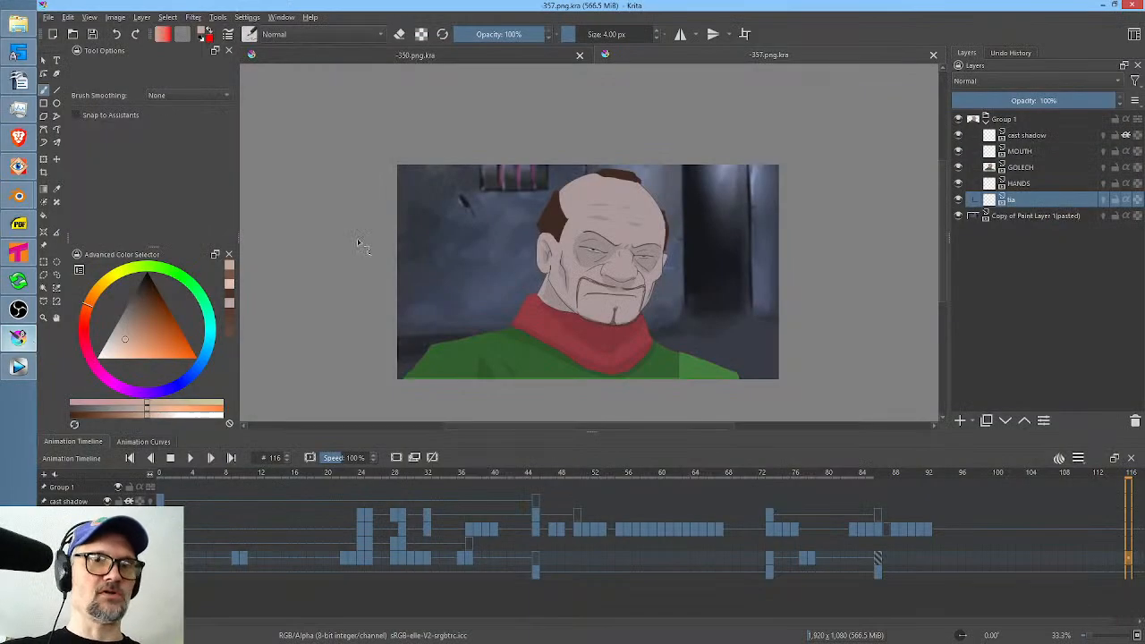
pyautogui.click(933, 55)
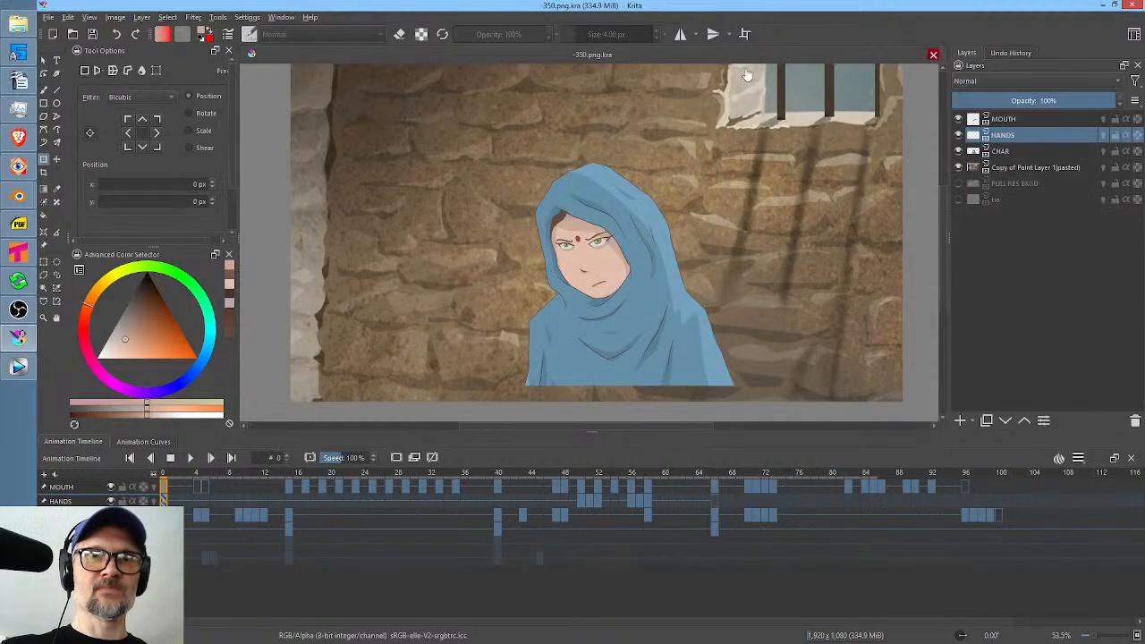
pyautogui.click(932, 54)
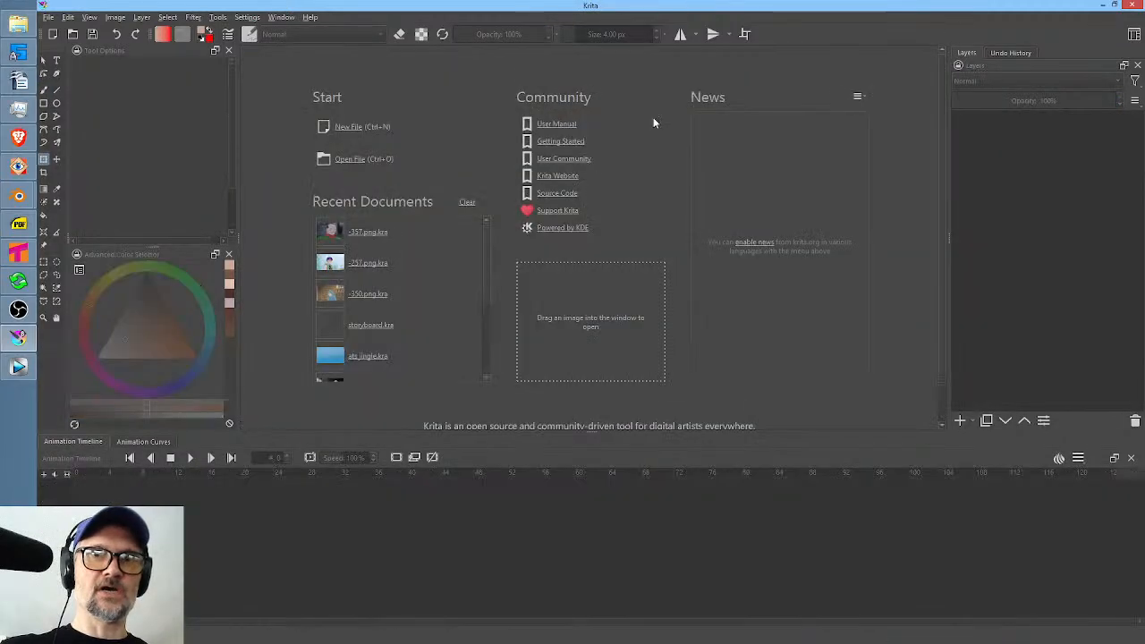
pyautogui.click(76, 34)
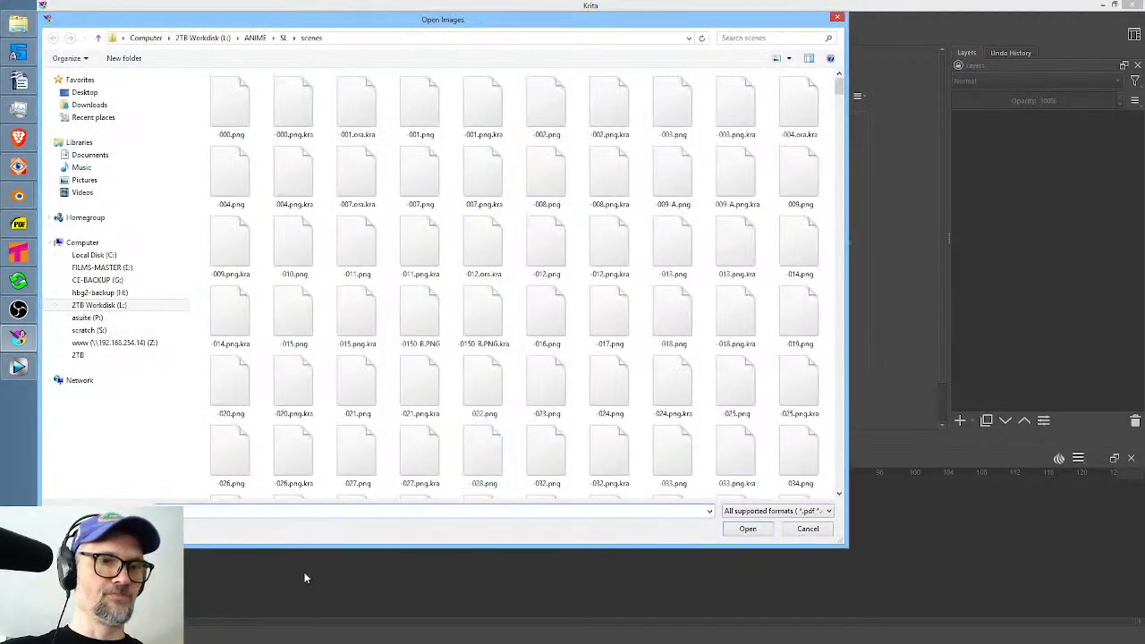
pyautogui.write('-351')
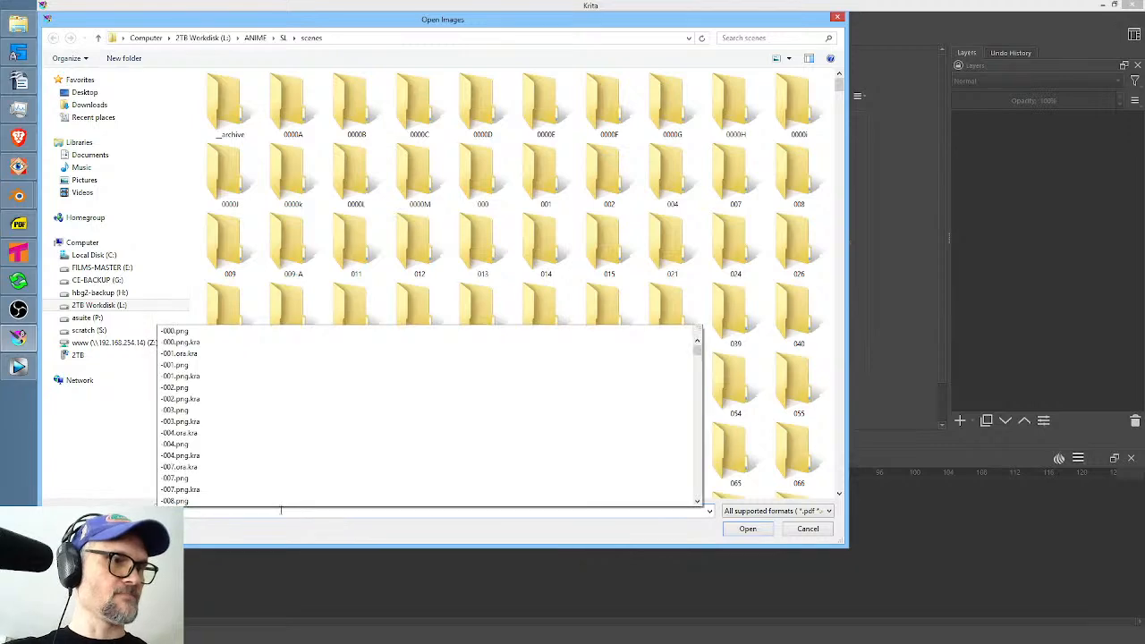
pyautogui.click(280, 528)
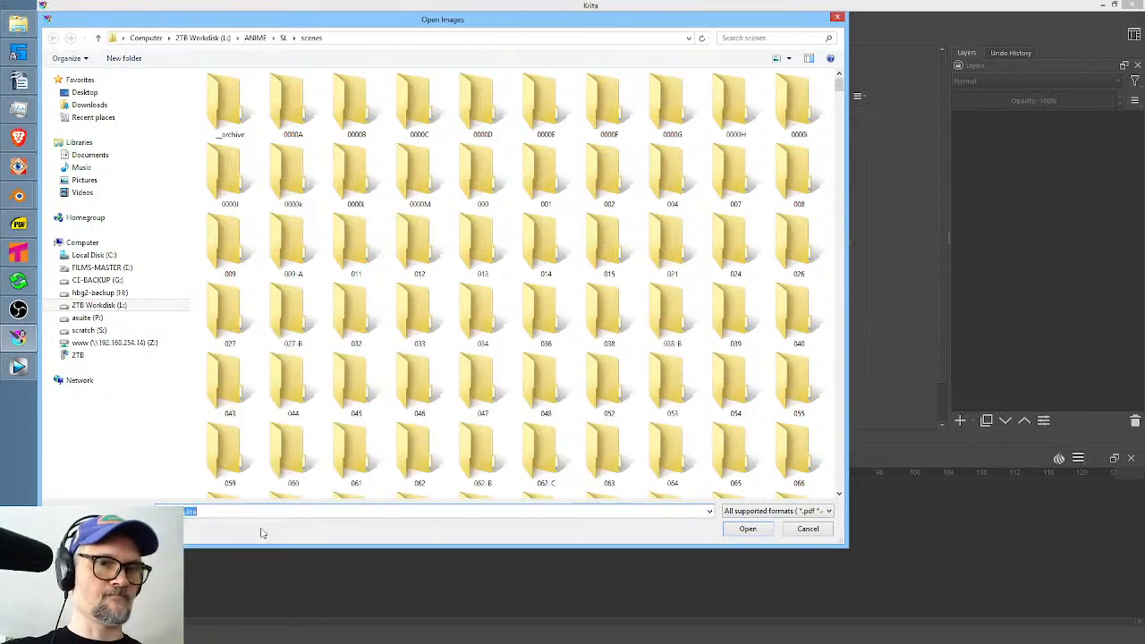
pyautogui.click(729, 529)
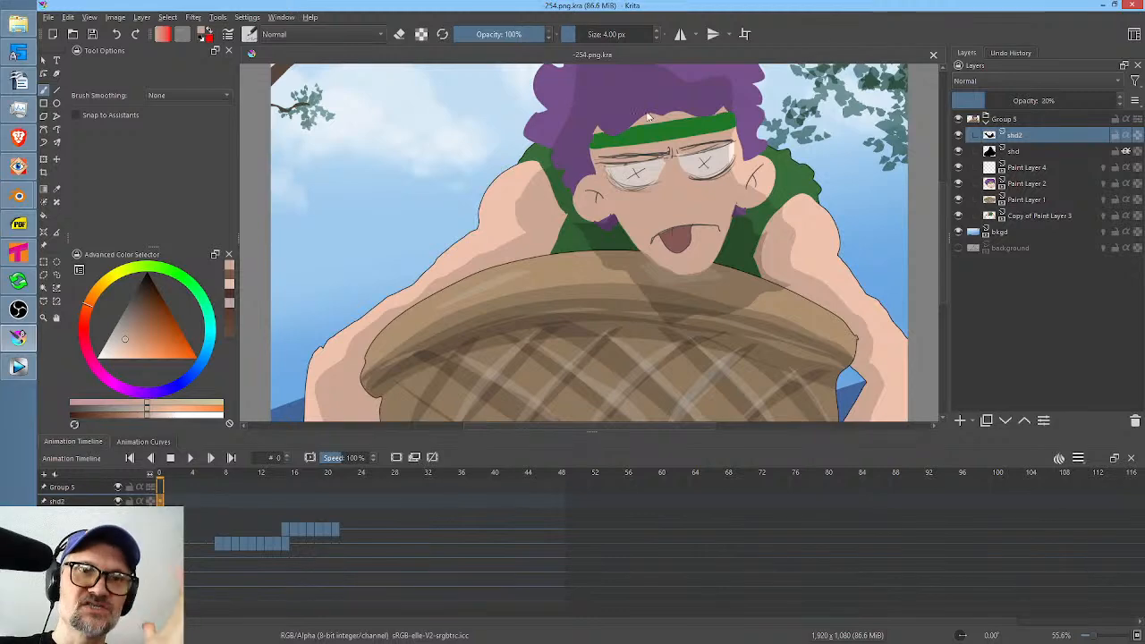
pyautogui.click(933, 54)
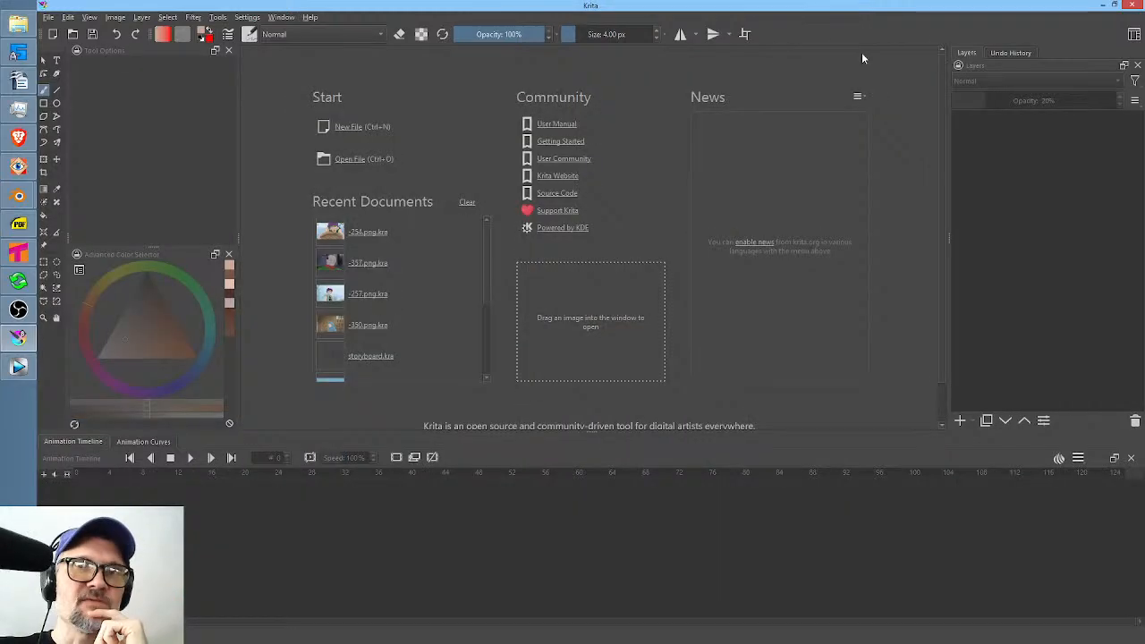
# Check the shot number in the Vegas Pro timeline and open -354.png.kra from the scenes folder in Krita.
pyautogui.click(73, 34)
pyautogui.click(18, 367)
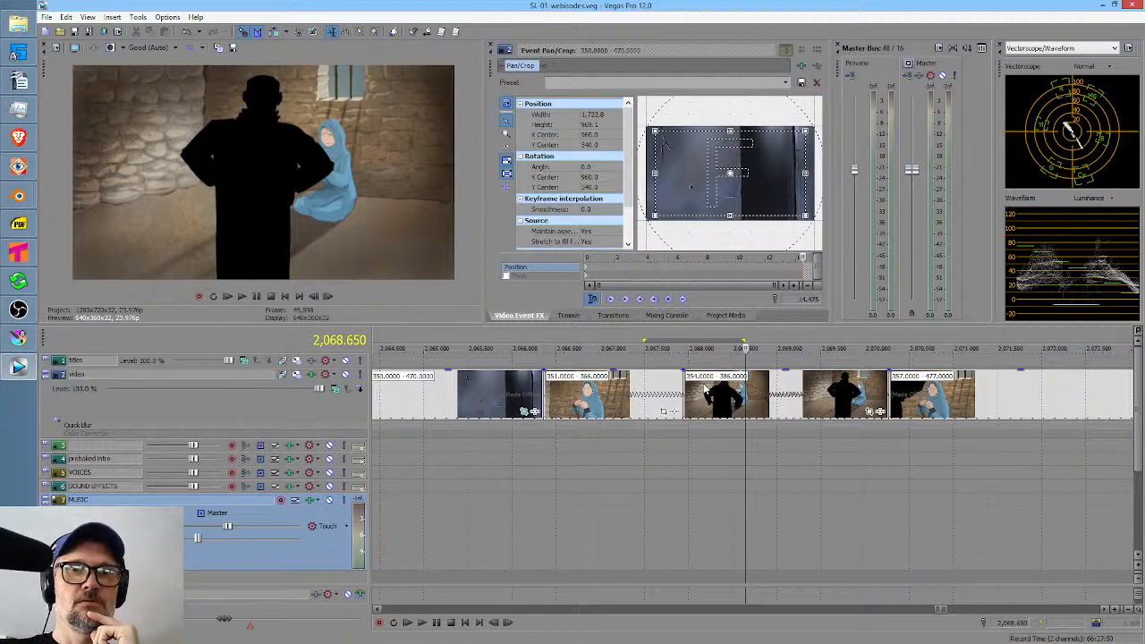
pyautogui.click(18, 338)
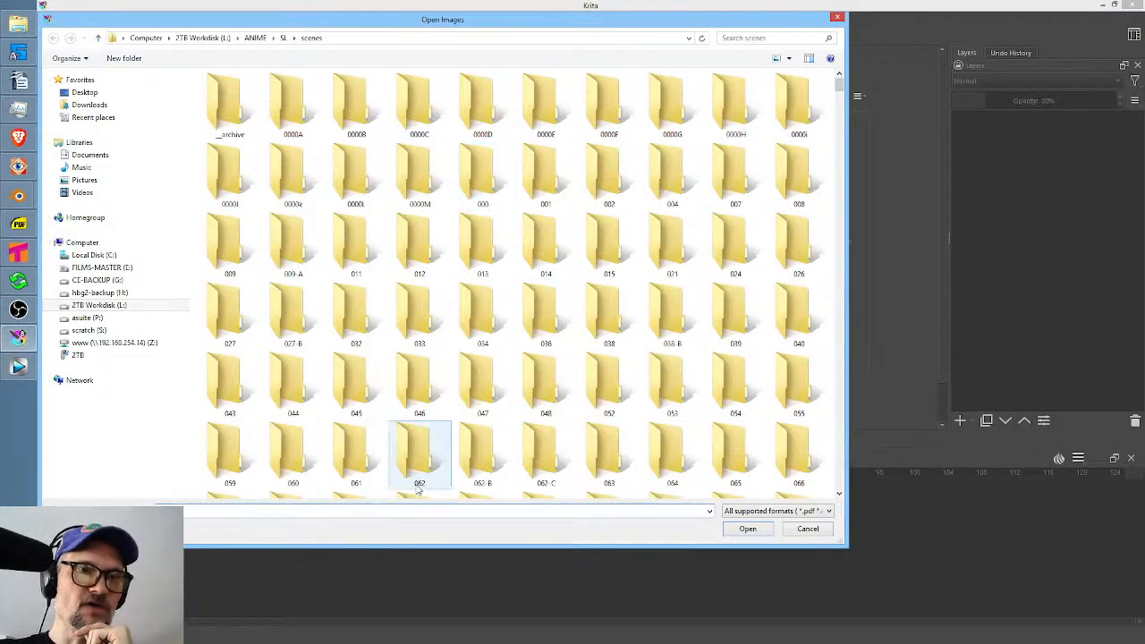
pyautogui.click(346, 514)
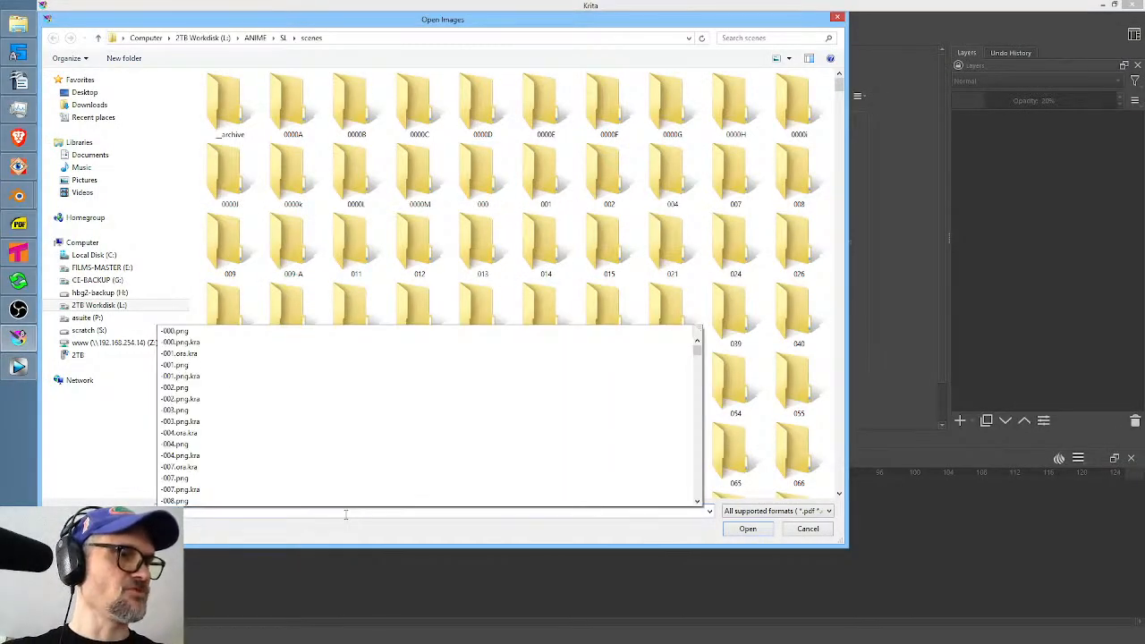
pyautogui.write('039')
pyautogui.click(259, 536)
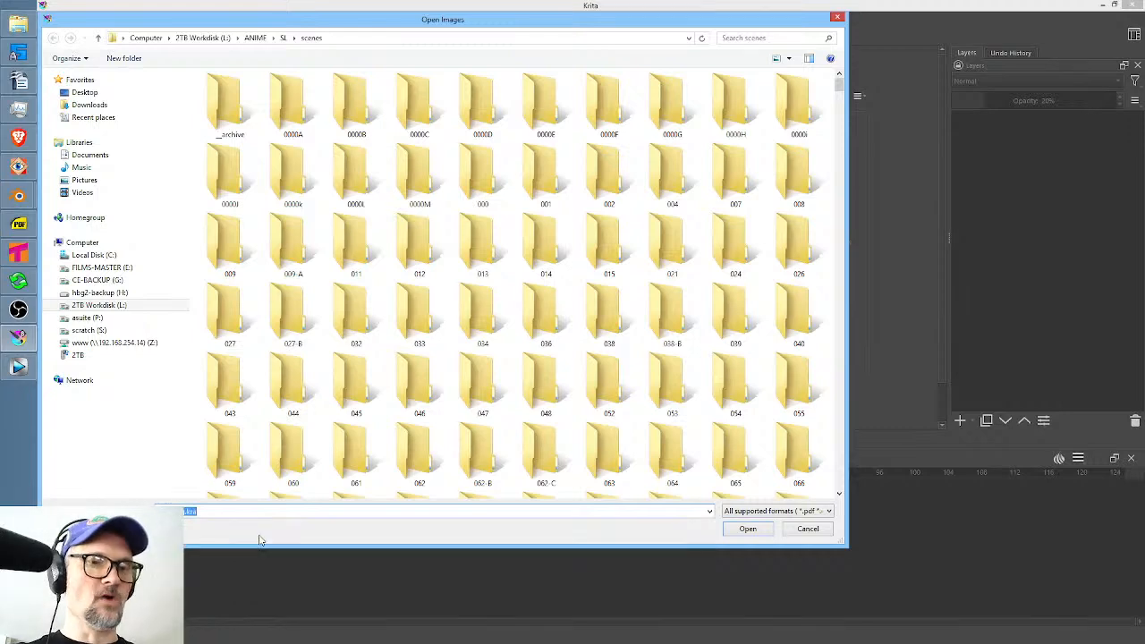
pyautogui.click(731, 528)
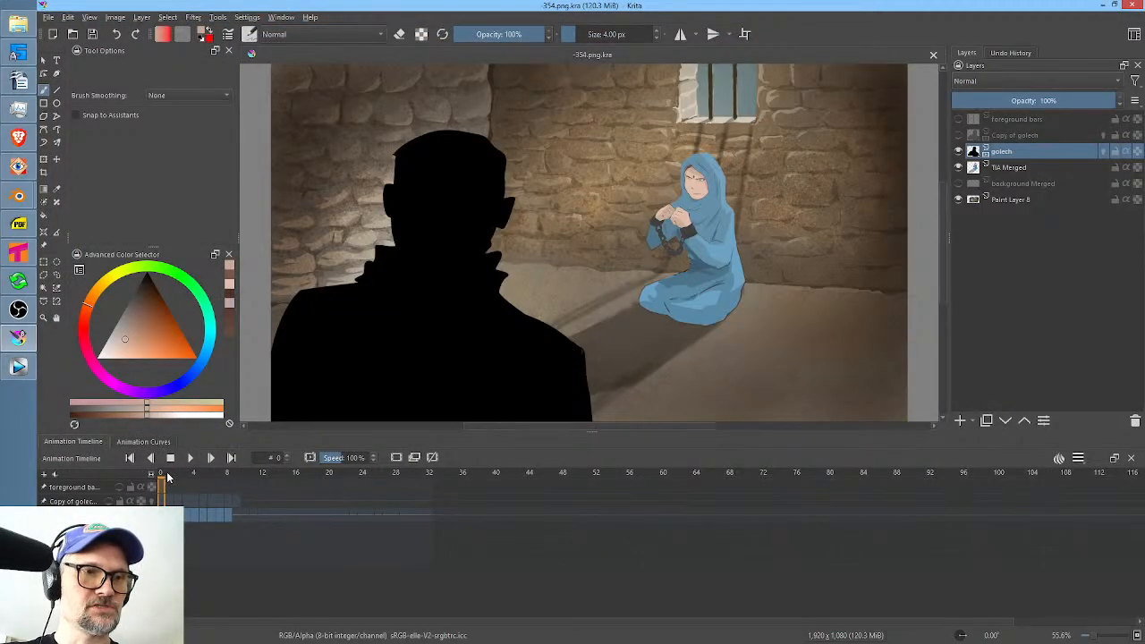
# On frame 7 of the golech layer, Liquify the silhouette's arm farther from the woman outward and down with a brush size of about 753.
pyautogui.moveTo(167, 478); pyautogui.dragTo(219, 481)
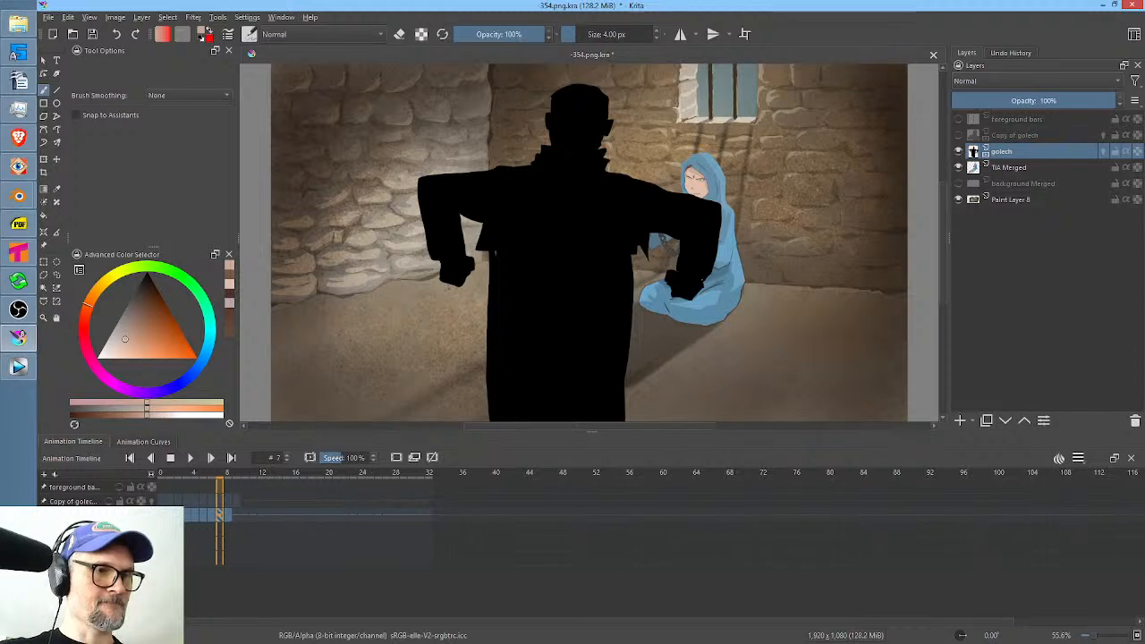
pyautogui.hotkey('ctrl', 't')
pyautogui.rightClick(461, 223)
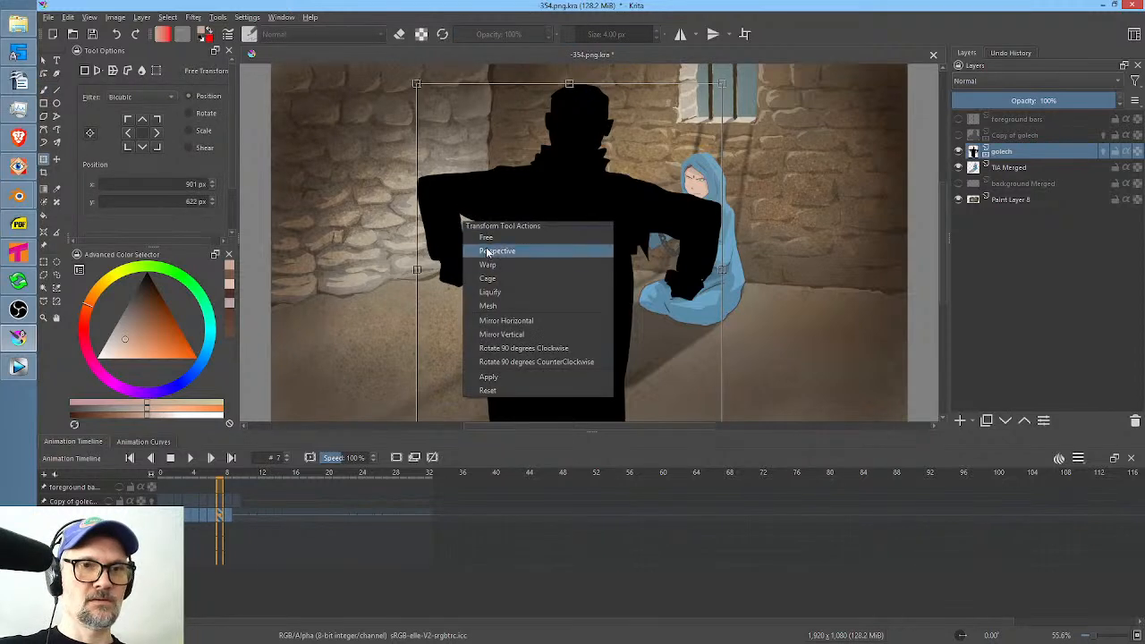
pyautogui.click(491, 293)
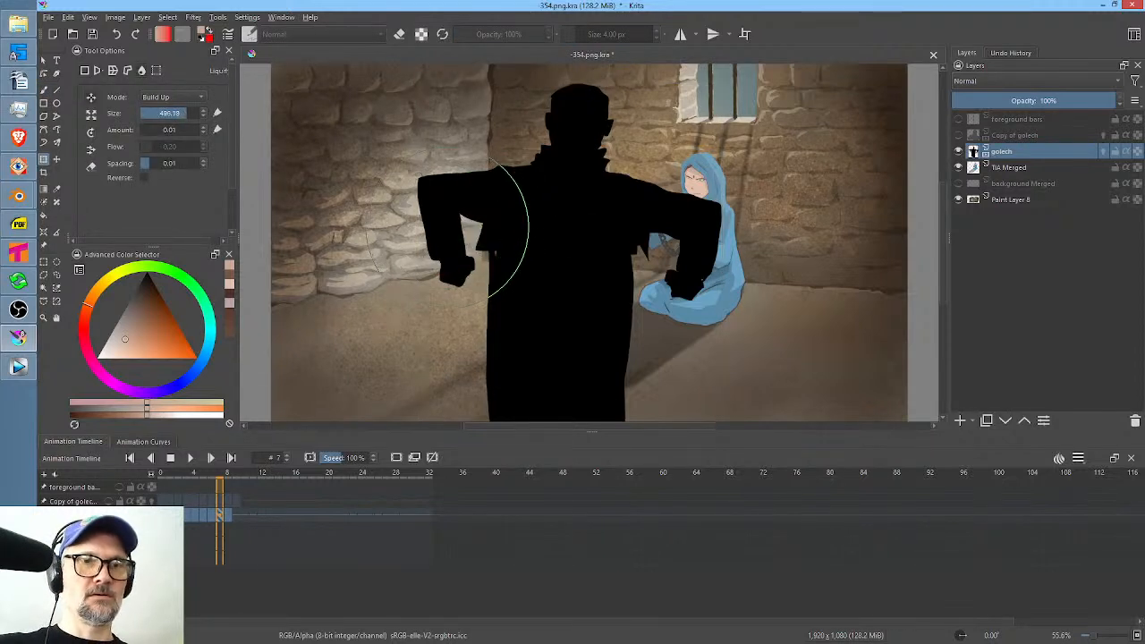
pyautogui.press('m')
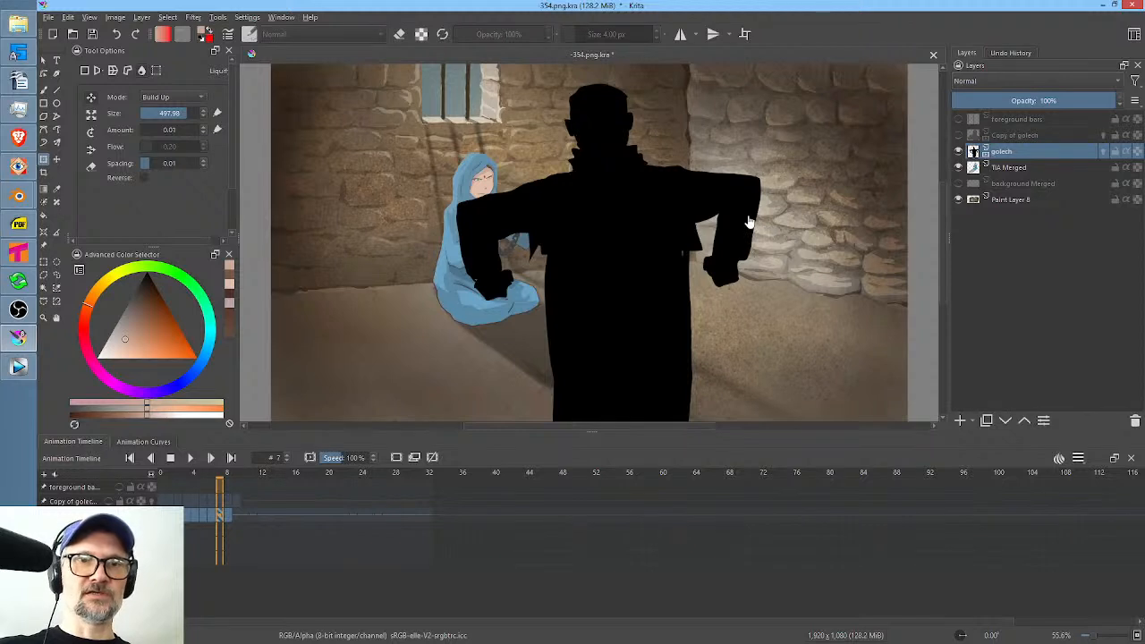
pyautogui.keyDown('shift'); pyautogui.moveTo(732, 198); pyautogui.dragTo(872, 197); pyautogui.keyUp('shift')
pyautogui.moveTo(739, 195); pyautogui.dragTo(739, 198)
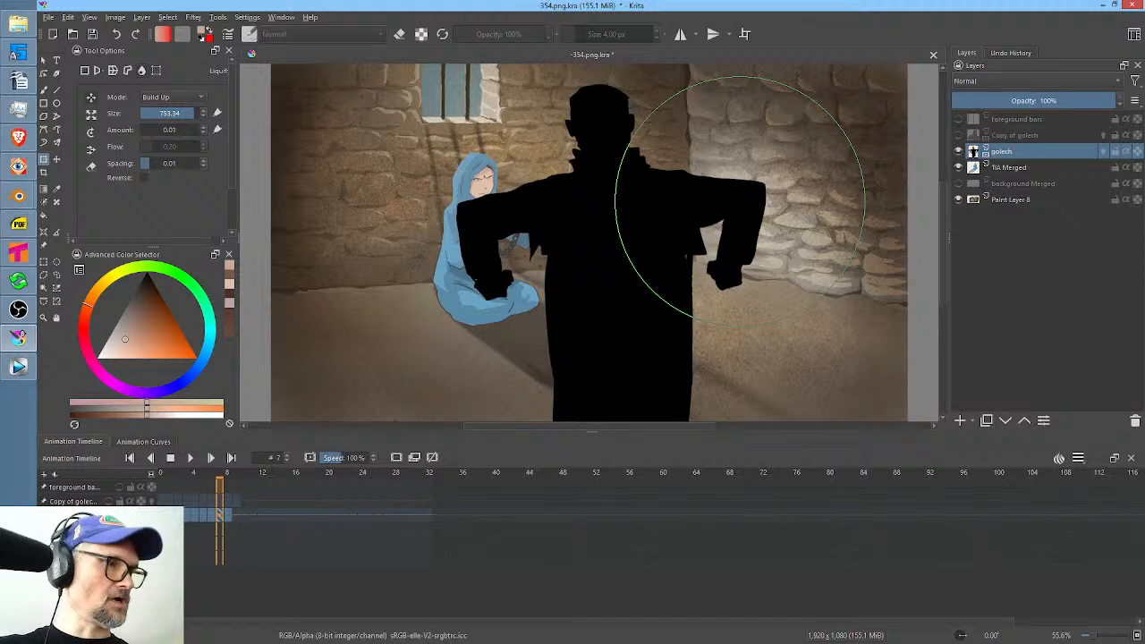
pyautogui.press('m')
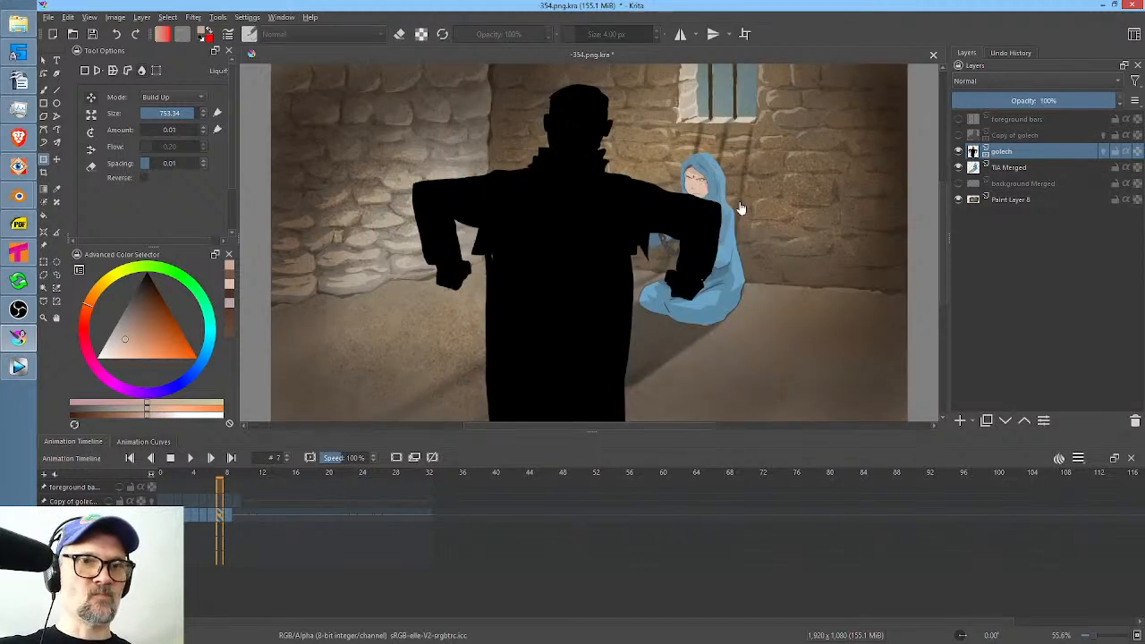
# On frame 8, nudge the silhouette's elbow farther from the woman with Liquify and compare the pose with frame 9.
pyautogui.press('.')
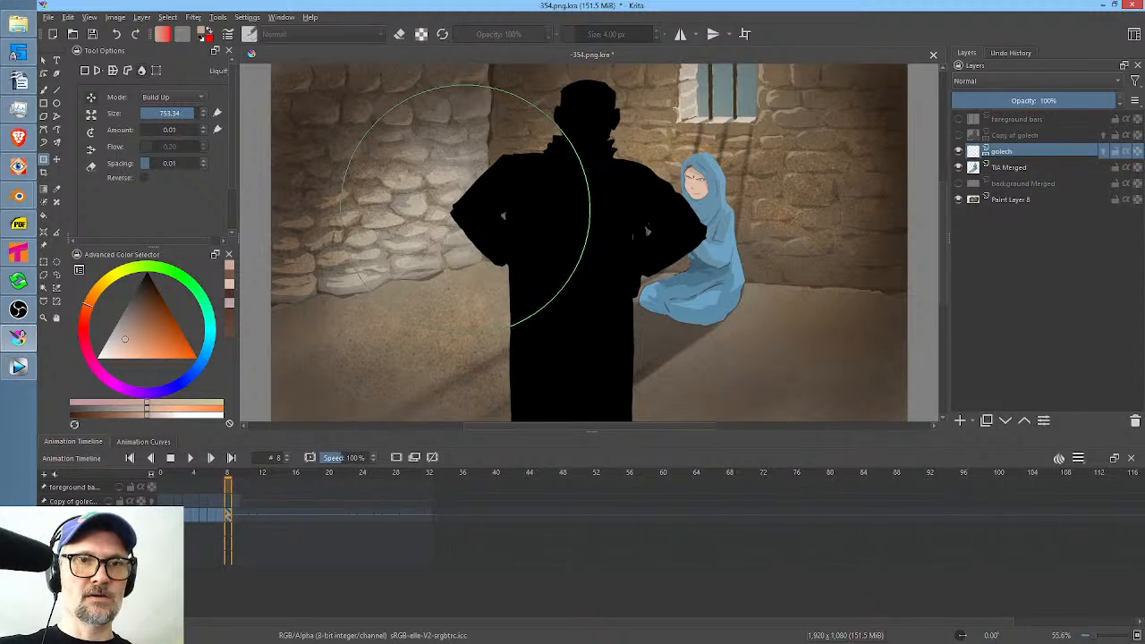
pyautogui.moveTo(466, 211); pyautogui.dragTo(464, 213)
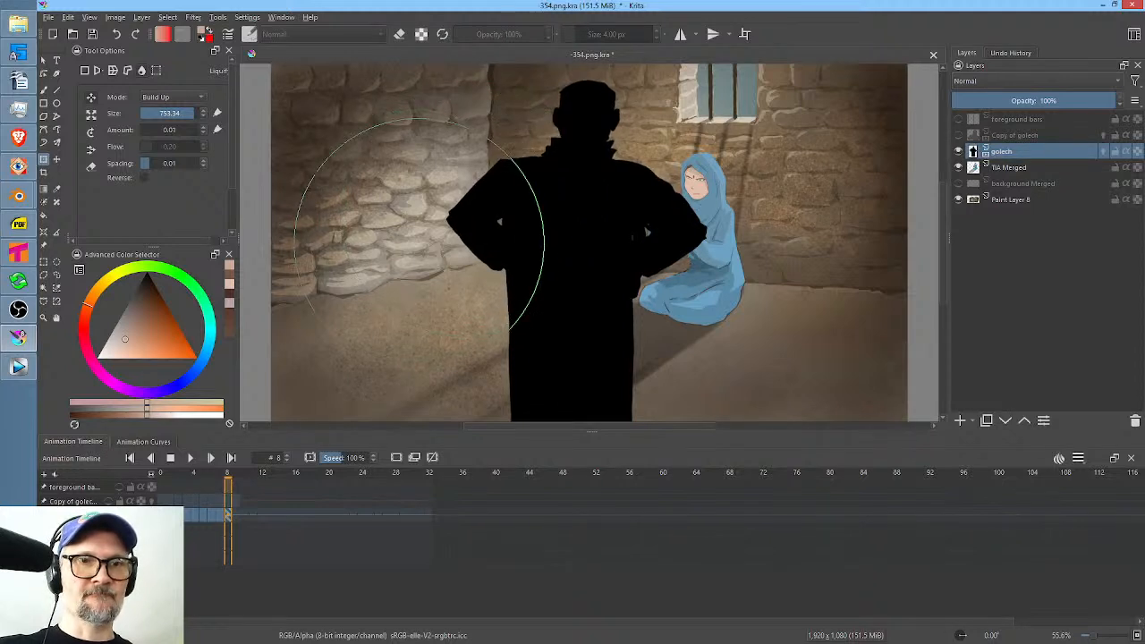
pyautogui.press('.')
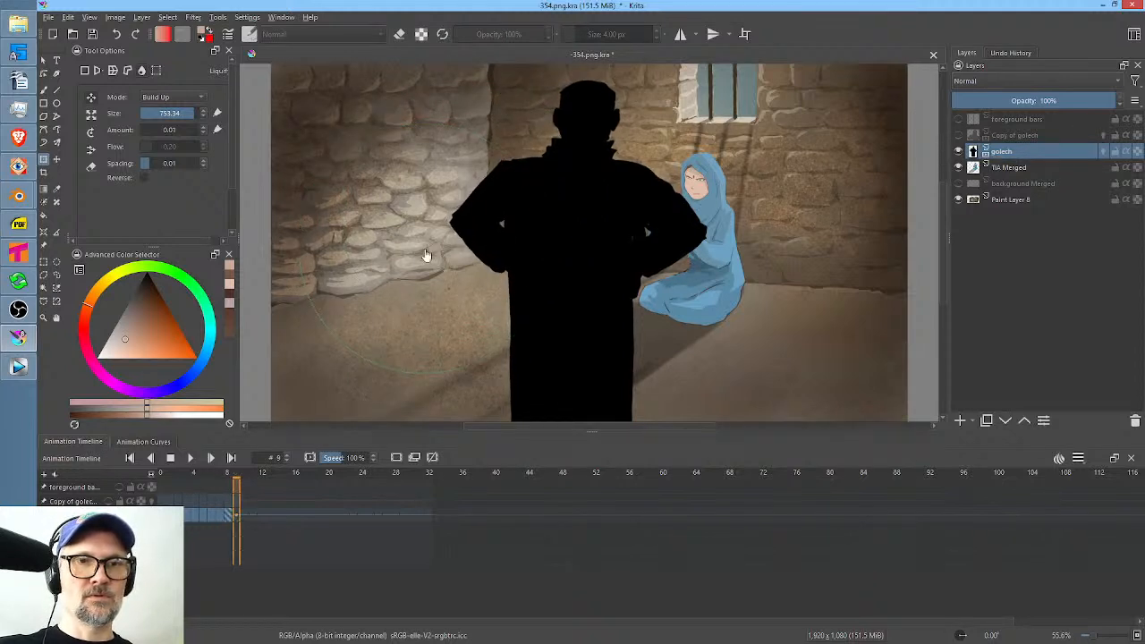
pyautogui.press(',')
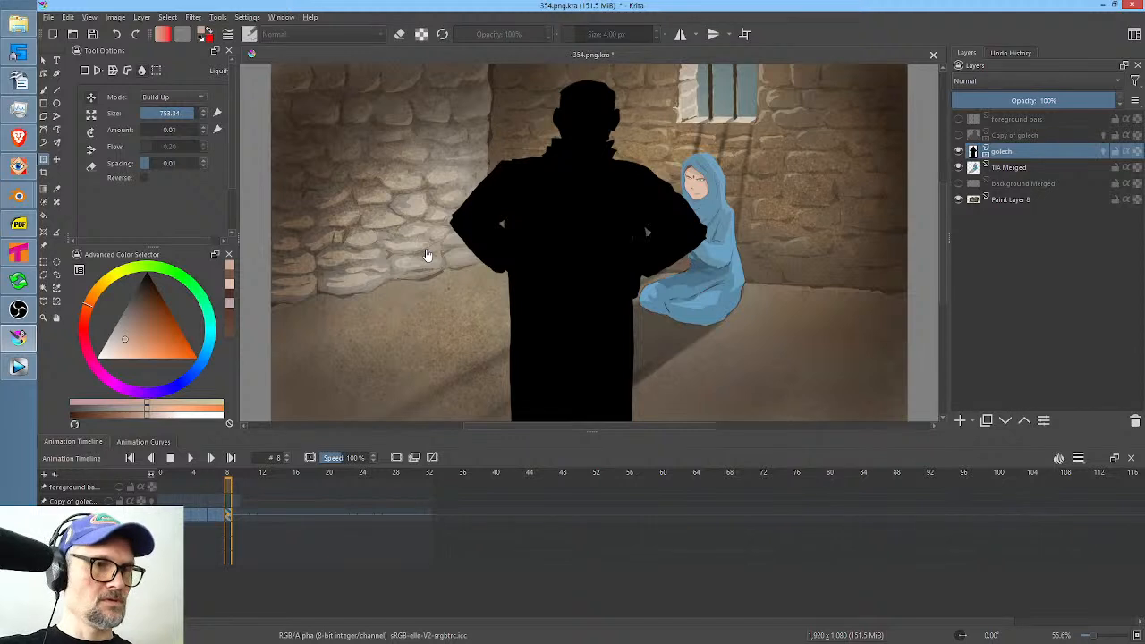
# Refine the frame 8 silhouette's elbow, sleeve and coat edge in a mirrored view with smaller Liquify brushes, and play the animation.
pyautogui.press('m')
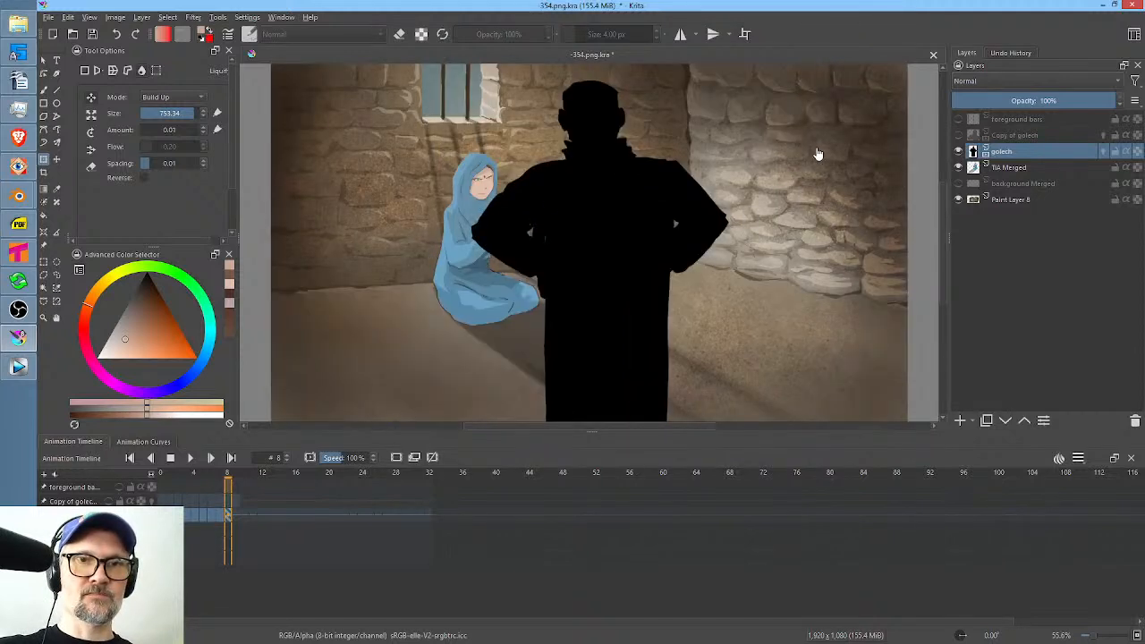
pyautogui.moveTo(778, 275)
pyautogui.keyDown('shift'); pyautogui.mouseDown()
pyautogui.moveTo(430, 275)
pyautogui.moveTo(549, 275)
pyautogui.mouseUp(); pyautogui.keyUp('shift')
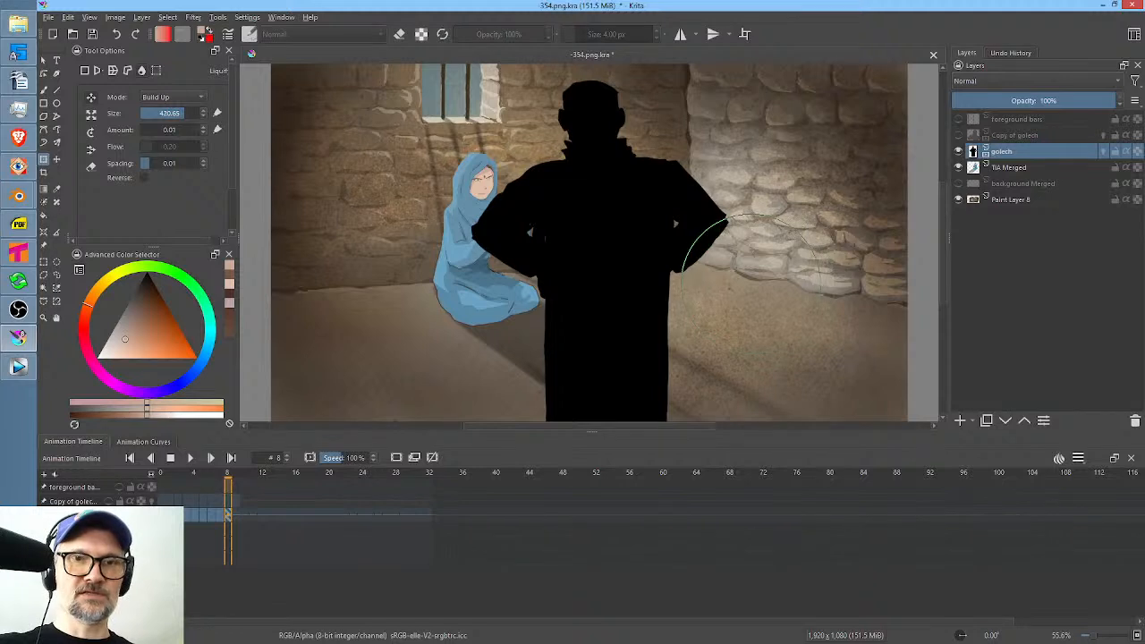
pyautogui.moveTo(675, 223)
pyautogui.keyDown('shift'); pyautogui.mouseDown()
pyautogui.moveTo(727, 223)
pyautogui.moveTo(706, 216)
pyautogui.moveTo(711, 259)
pyautogui.moveTo(686, 281)
pyautogui.mouseUp(); pyautogui.keyUp('shift')
pyautogui.moveTo(719, 221); pyautogui.dragTo(719, 233)
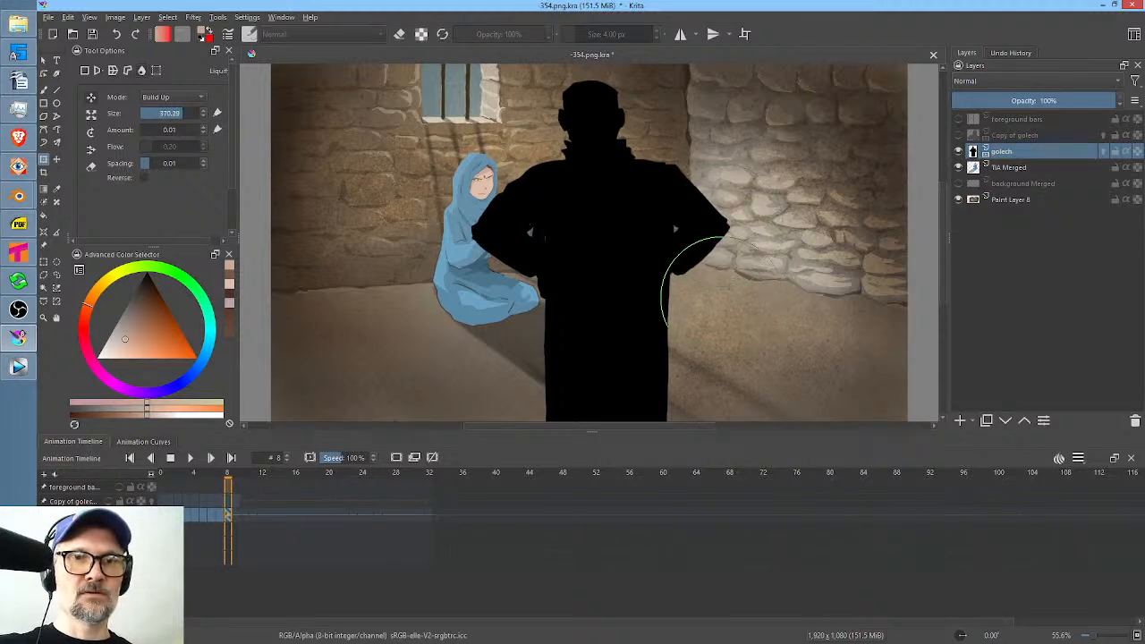
pyautogui.keyDown('shift'); pyautogui.moveTo(723, 298); pyautogui.dragTo(719, 300); pyautogui.keyUp('shift')
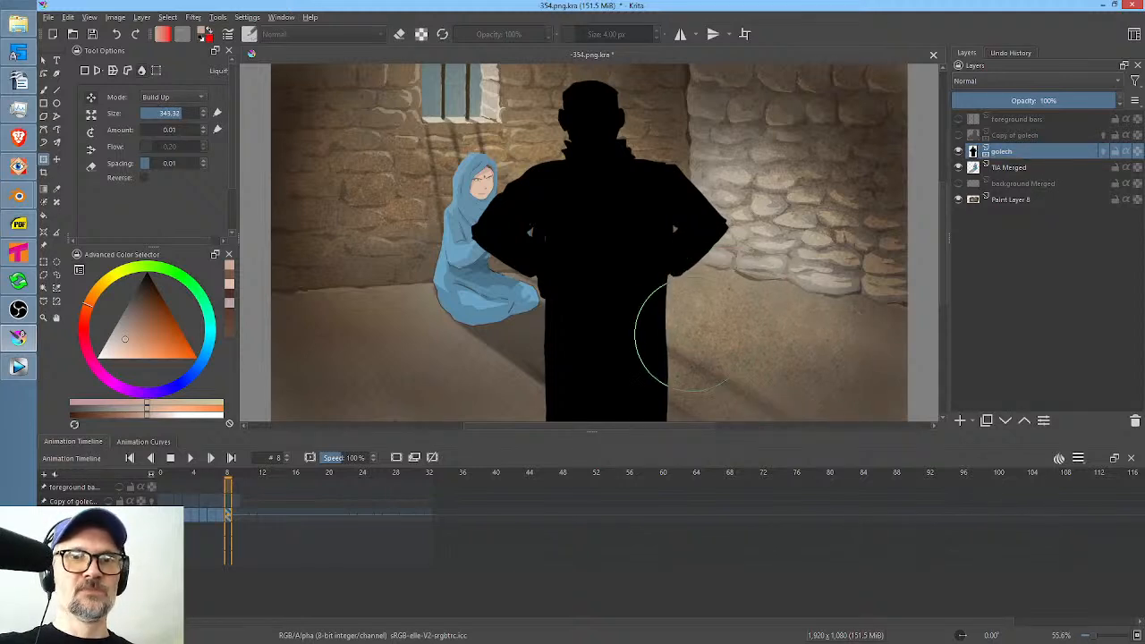
pyautogui.moveTo(673, 341); pyautogui.dragTo(674, 340)
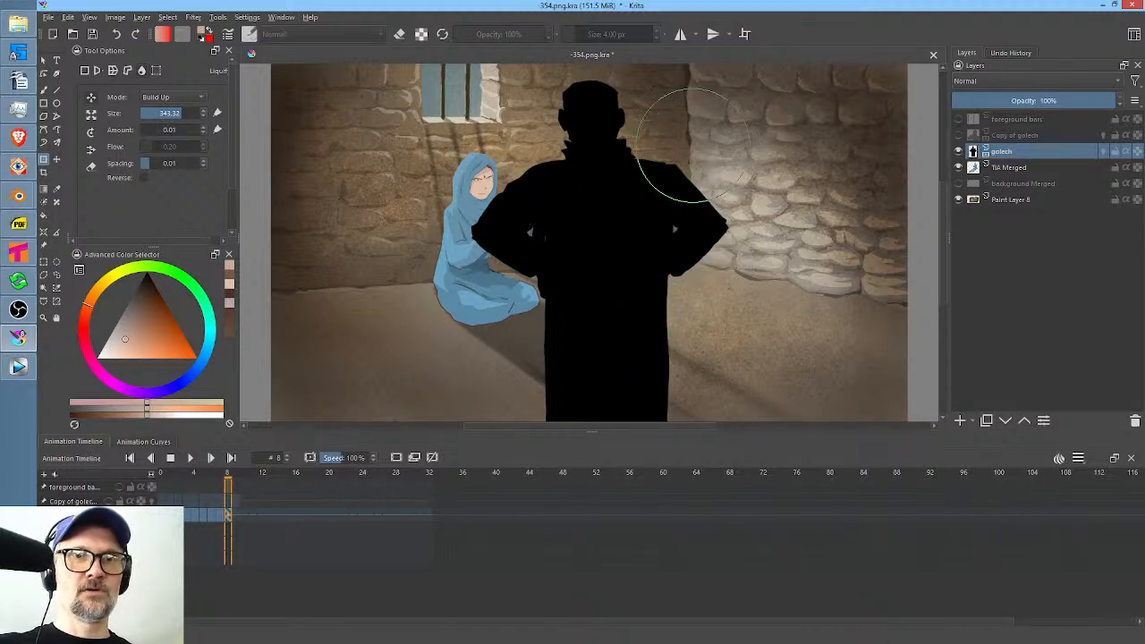
pyautogui.keyDown('shift'); pyautogui.moveTo(681, 144); pyautogui.dragTo(642, 144); pyautogui.keyUp('shift')
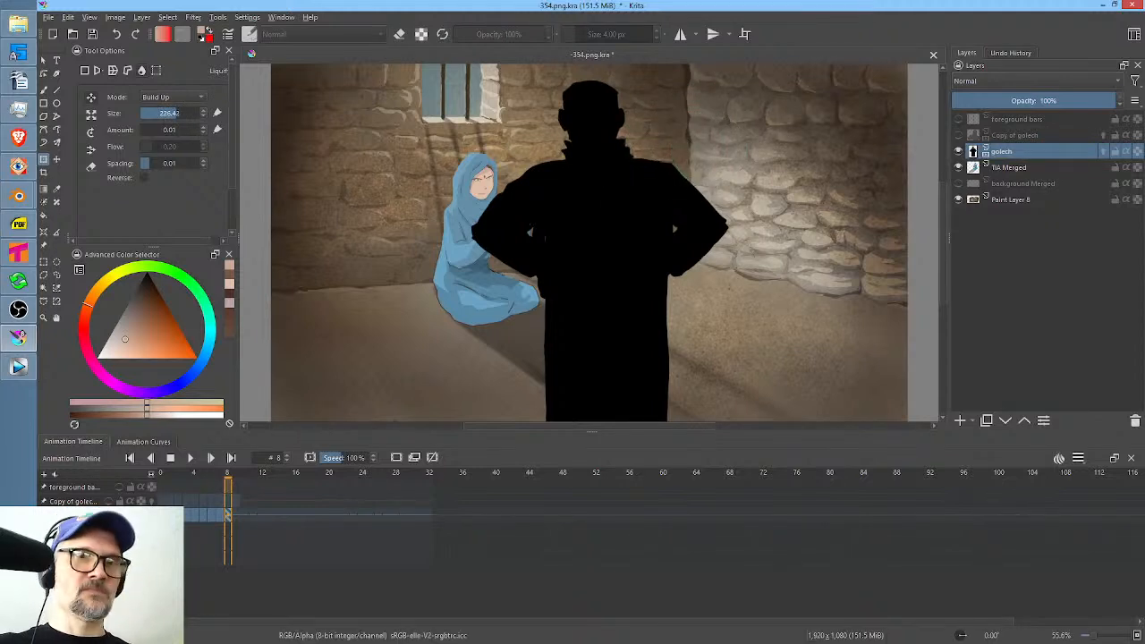
pyautogui.press('m')
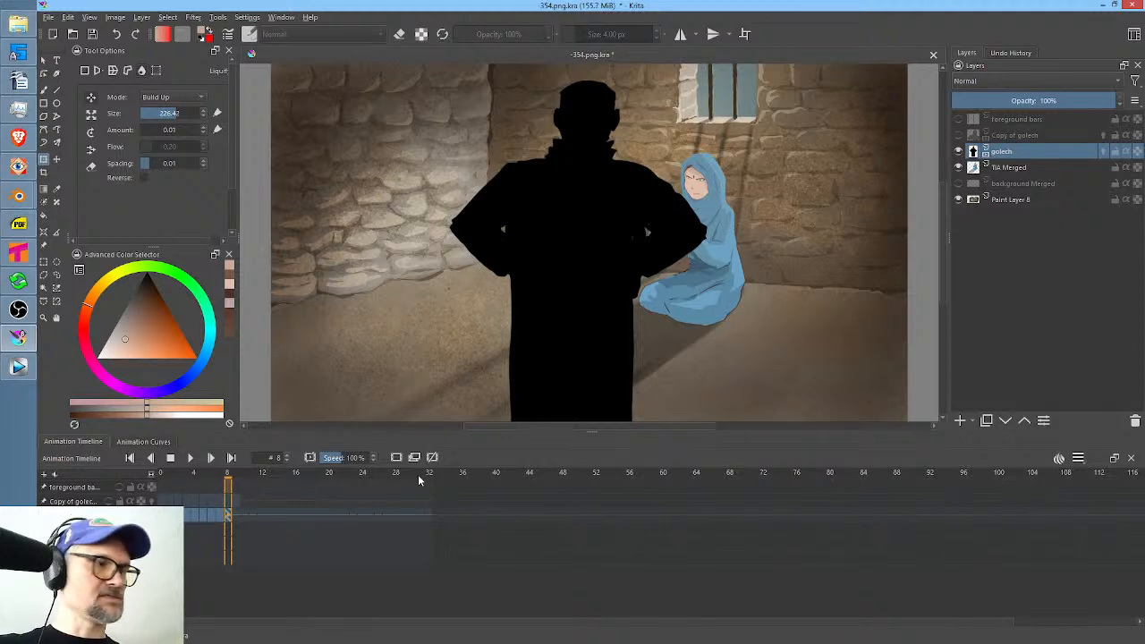
pyautogui.press('space')
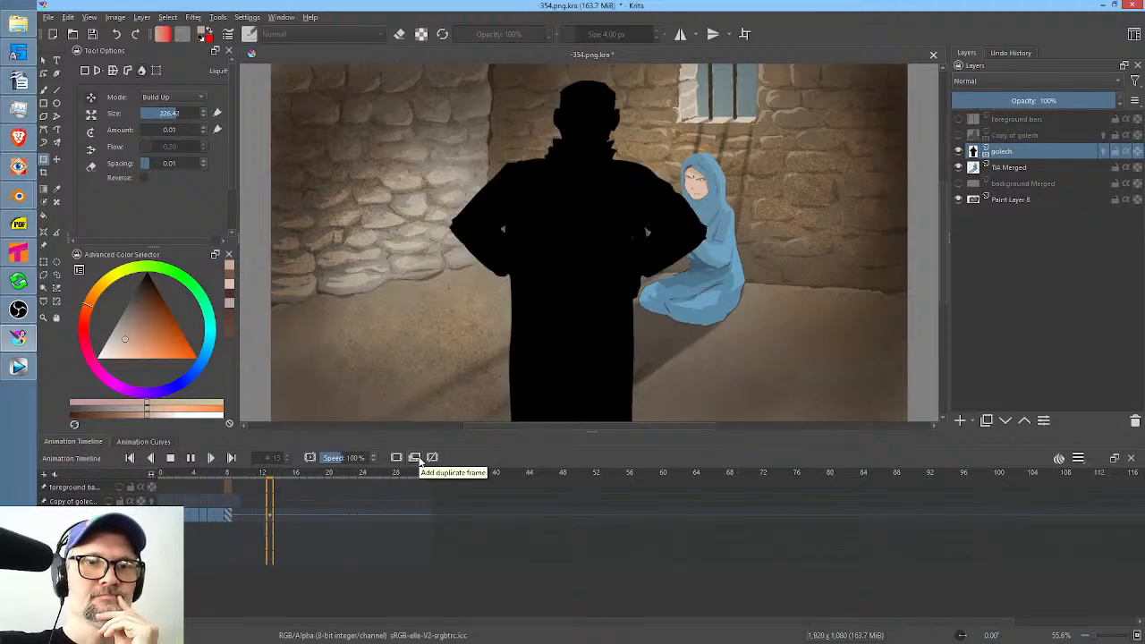
# Render frames 0 to 32 as a PNG image sequence with base name "354." into scenes/354/RENDER, replacing the old frames.
pyautogui.press('space')
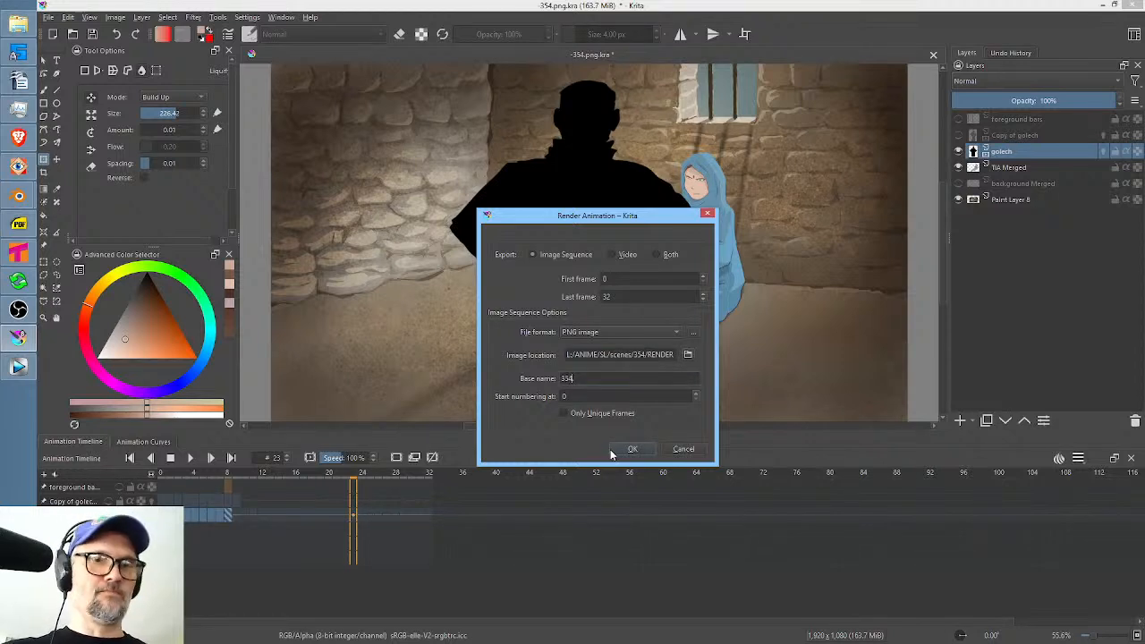
pyautogui.write('.')
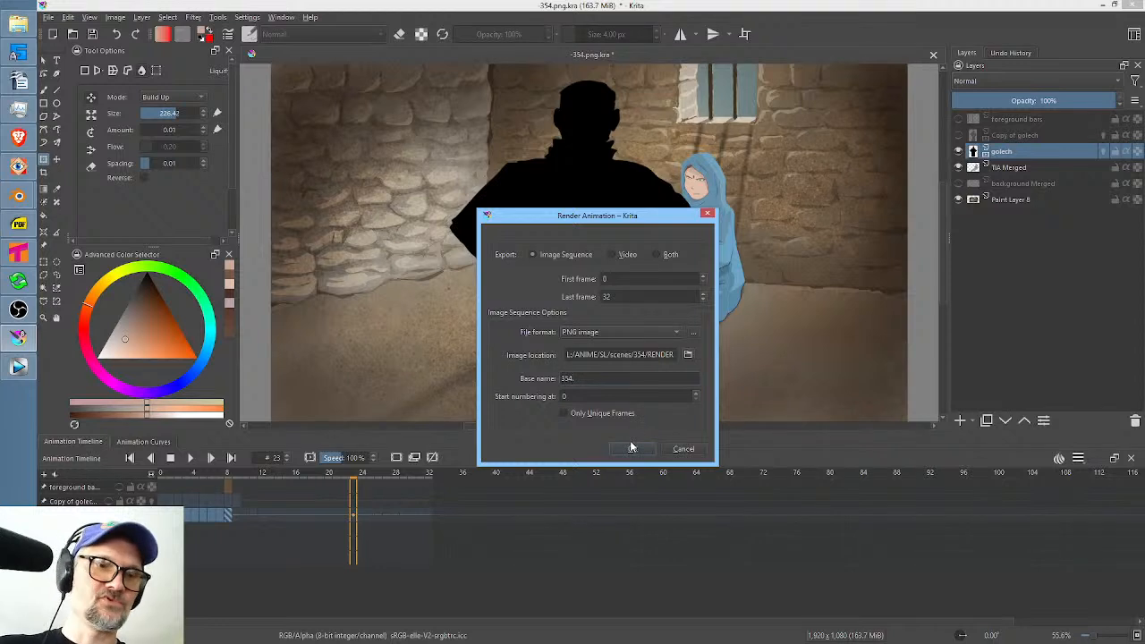
pyautogui.click(626, 451)
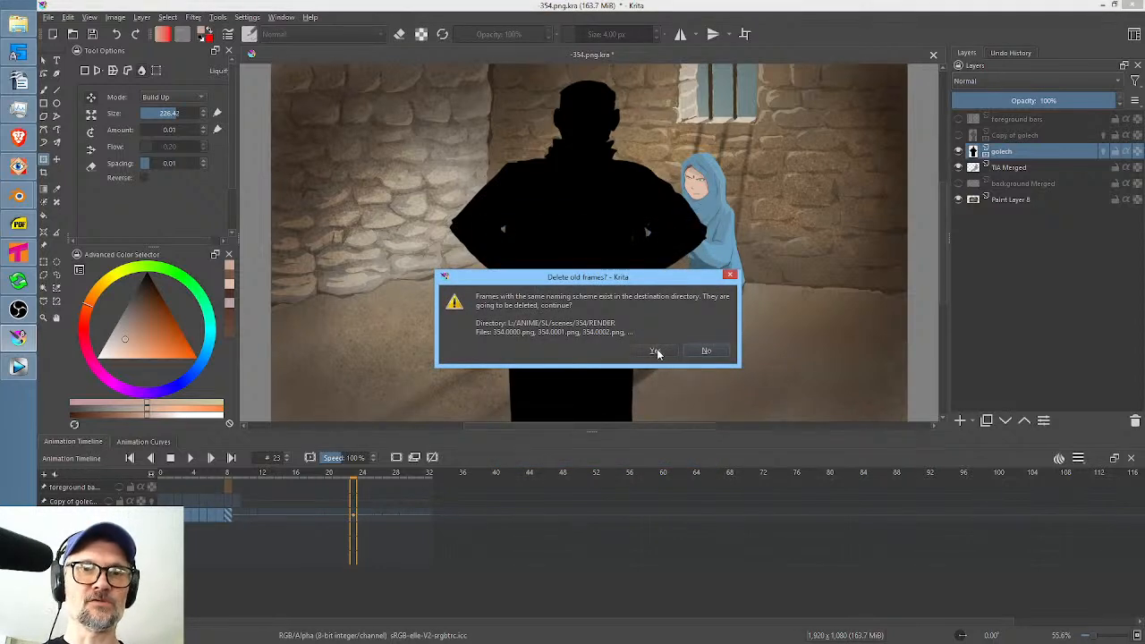
pyautogui.click(656, 350)
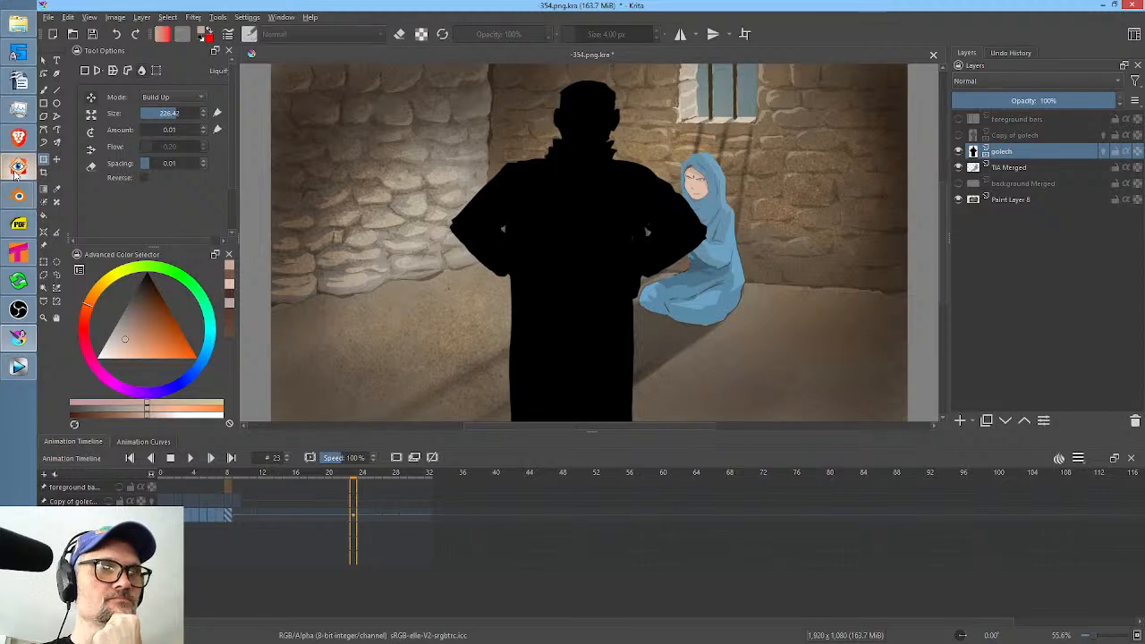
# Switch to Blender, activate the PENCIL TEST material and apply a fill in the blank canvas beside the existing drawing.
pyautogui.moveTo(18, 195)
pyautogui.click(98, 237)
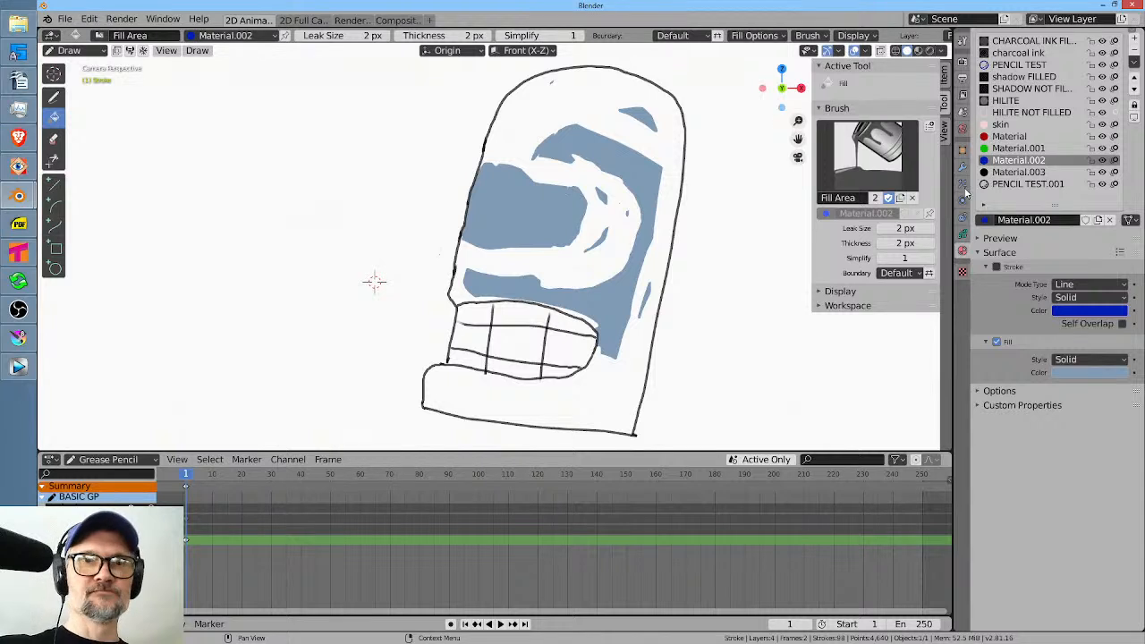
pyautogui.click(1018, 64)
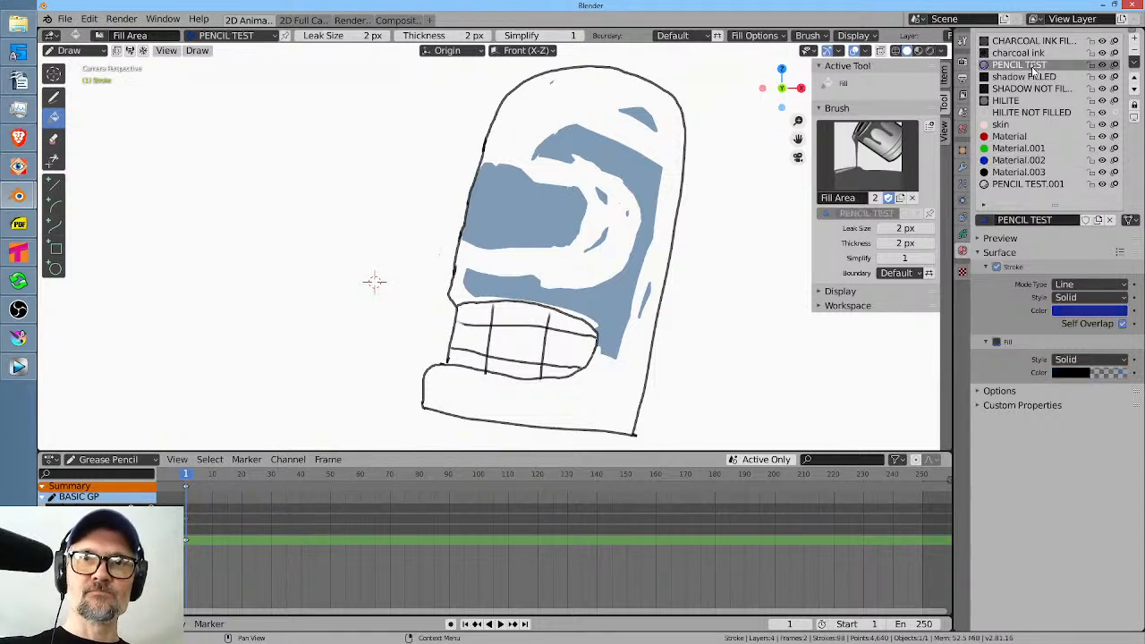
pyautogui.moveTo(728, 263); pyautogui.dragTo(496, 293)
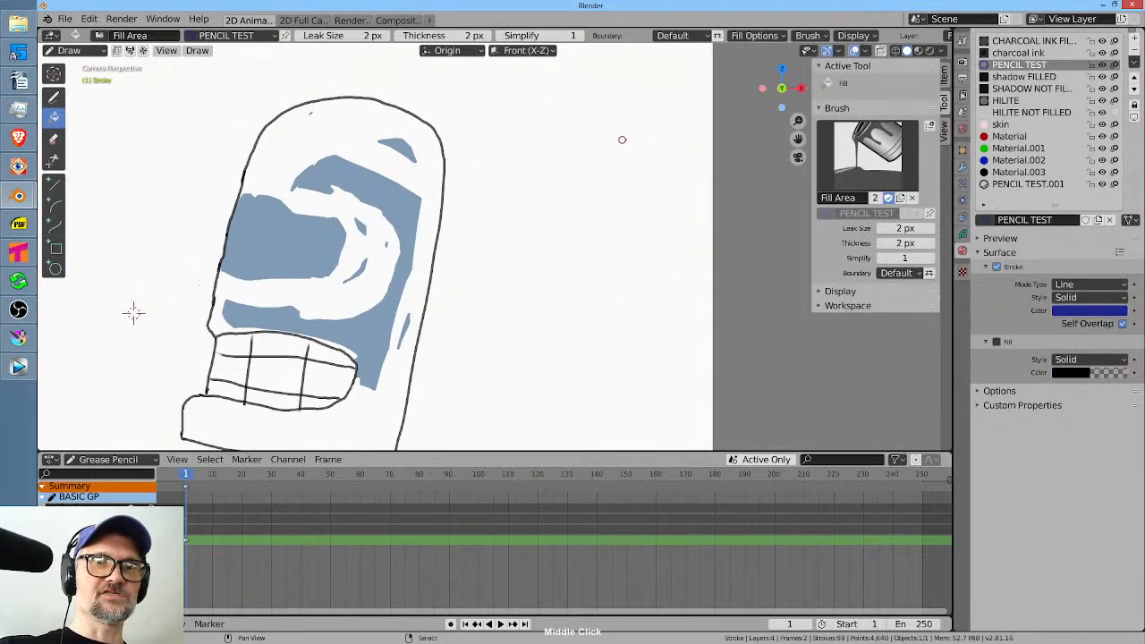
pyautogui.click(552, 186)
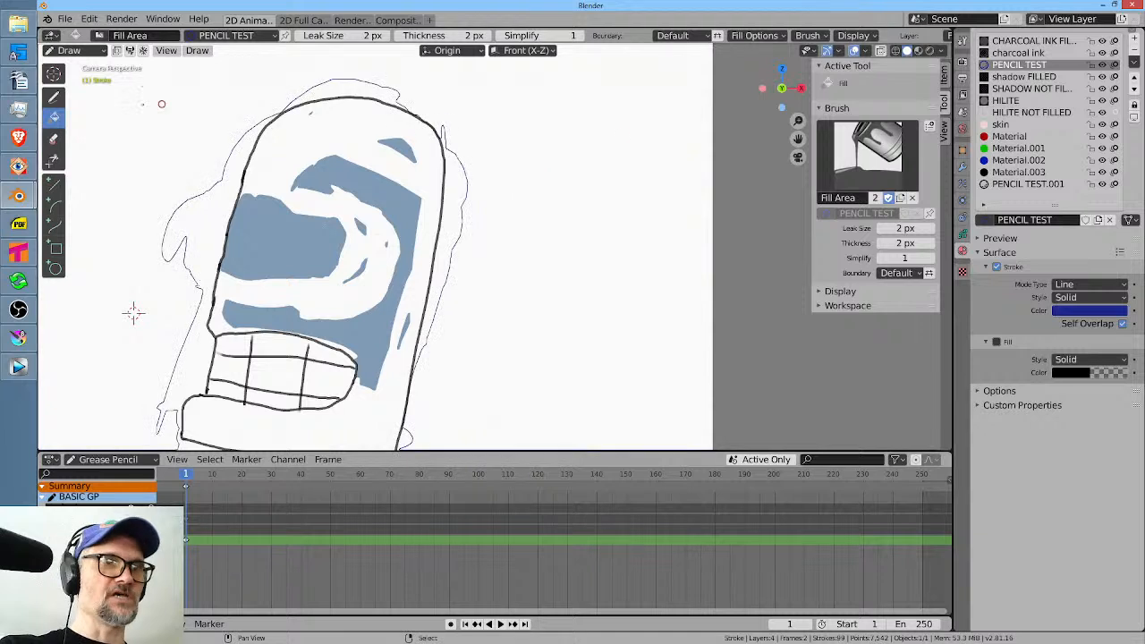
# With the Draw tool, sketch a faint rounded shape beside the existing drawing and trace over it with a darker closed outline.
pyautogui.click(54, 100)
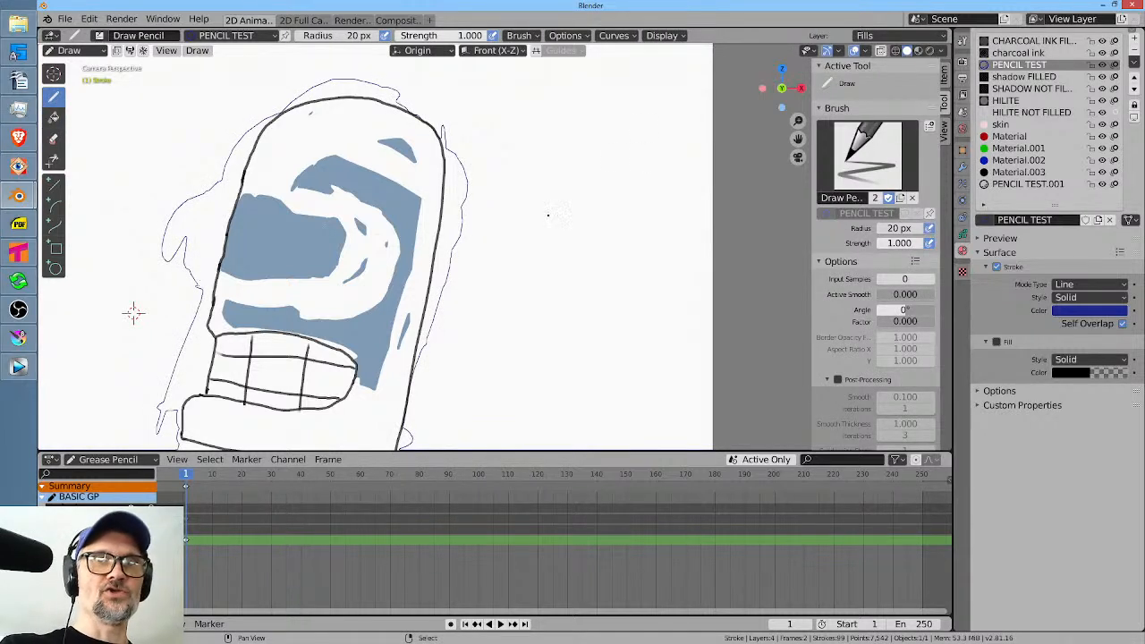
pyautogui.moveTo(532, 228); pyautogui.dragTo(518, 253)
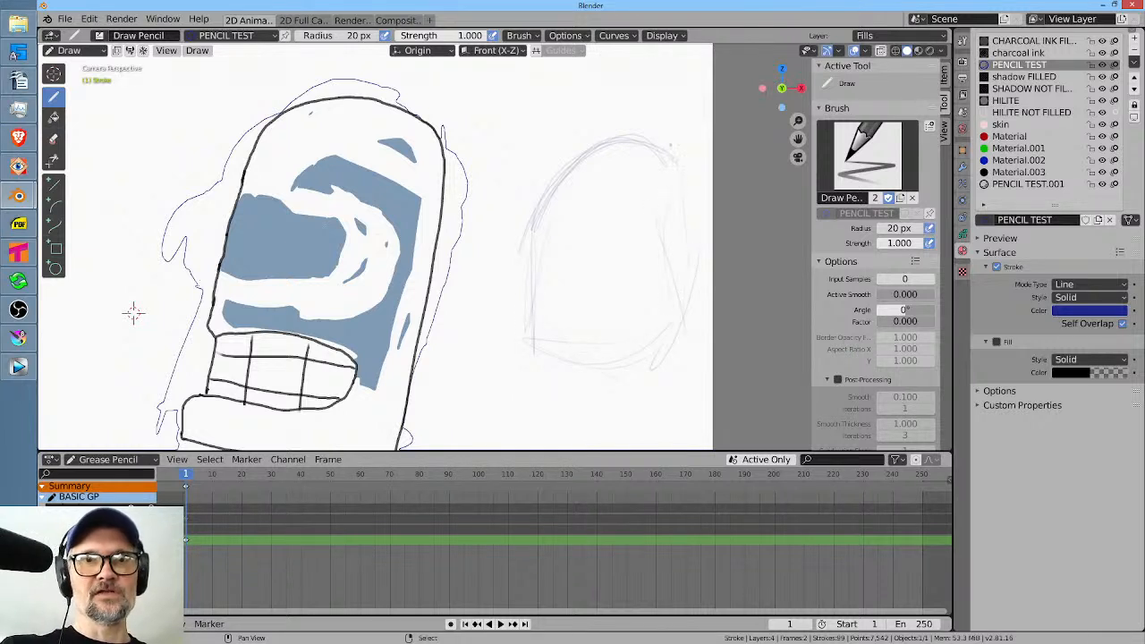
pyautogui.moveTo(616, 139)
pyautogui.mouseDown()
pyautogui.moveTo(564, 173)
pyautogui.moveTo(538, 228)
pyautogui.mouseUp()
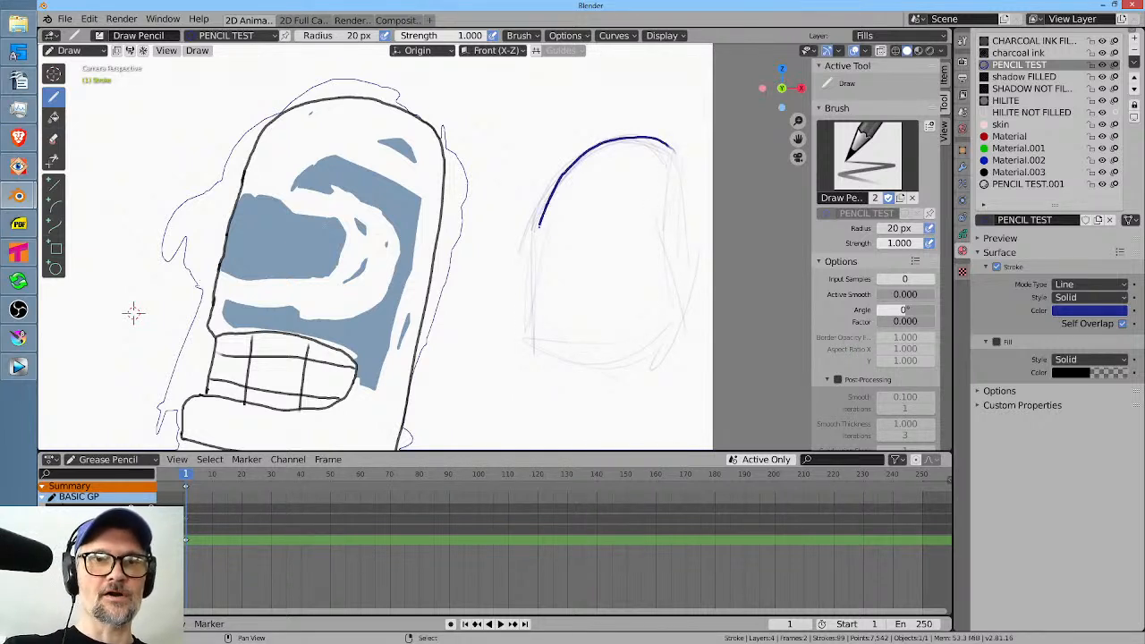
pyautogui.moveTo(611, 361)
pyautogui.mouseDown()
pyautogui.moveTo(688, 332)
pyautogui.moveTo(696, 291)
pyautogui.mouseUp()
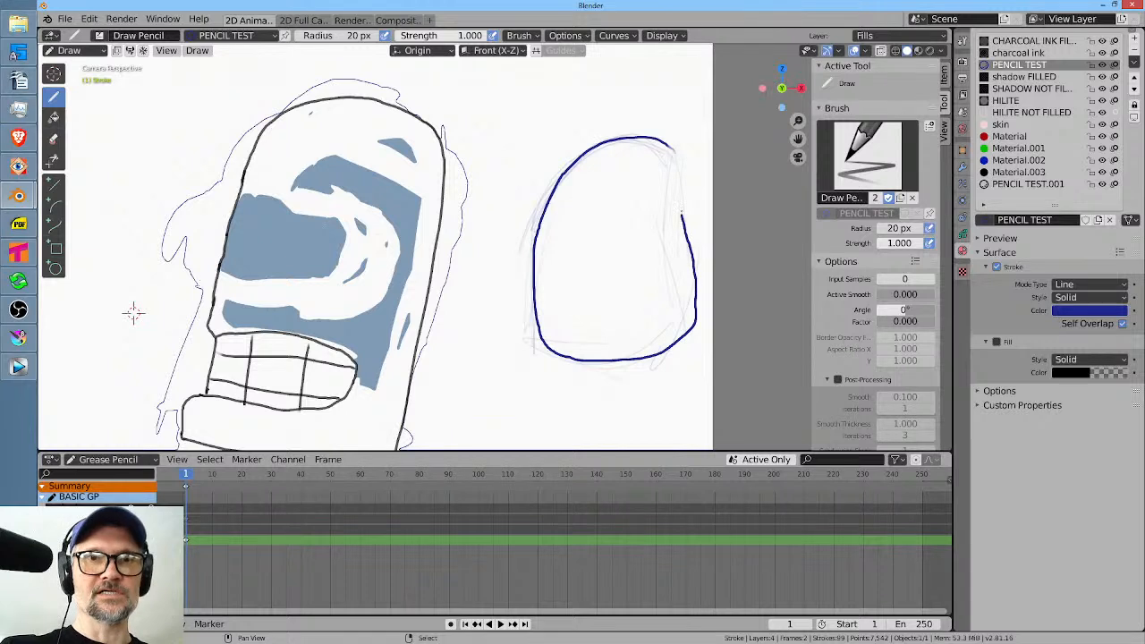
pyautogui.moveTo(678, 154); pyautogui.dragTo(665, 136)
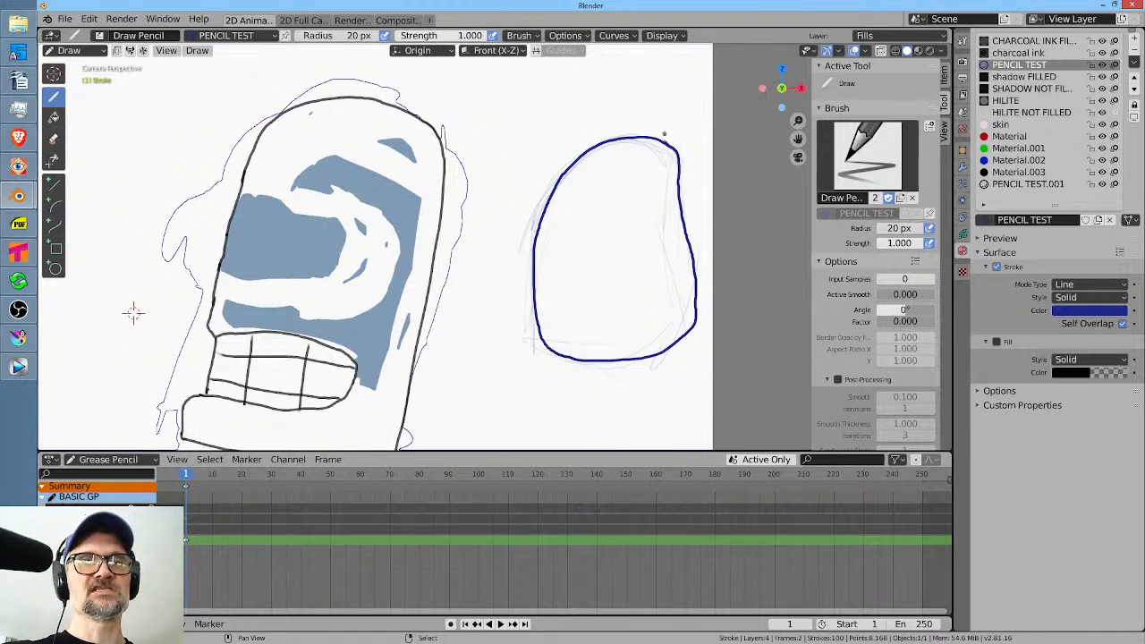
pyautogui.click(635, 38)
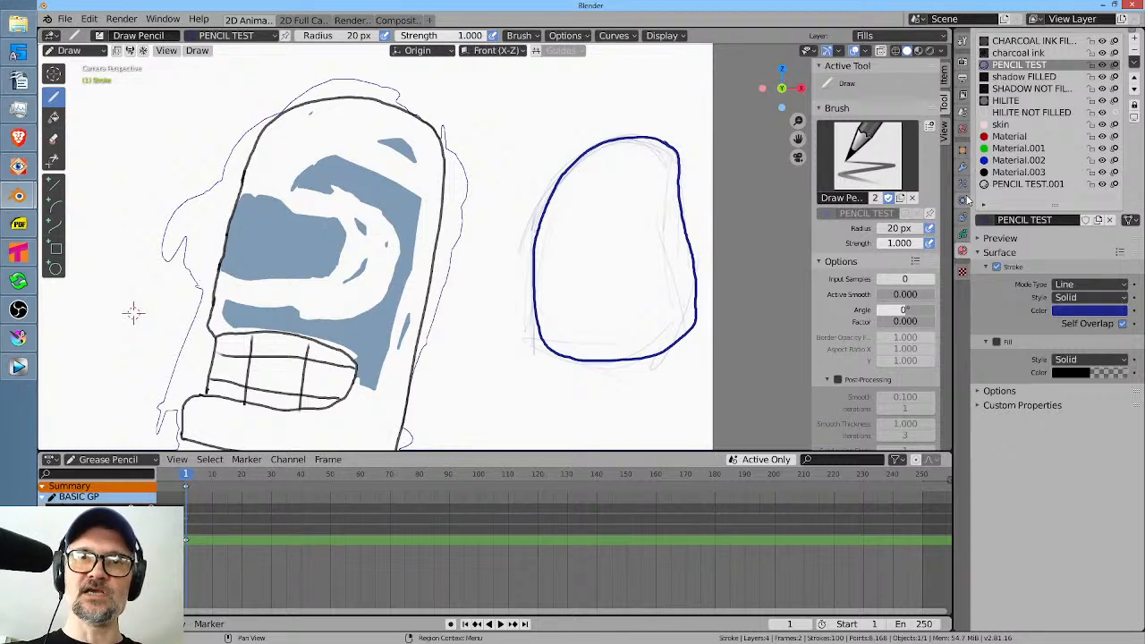
# Add an Opacity modifier to the grease pencil object, with mode Strength and factor 0.854.
pyautogui.click(963, 167)
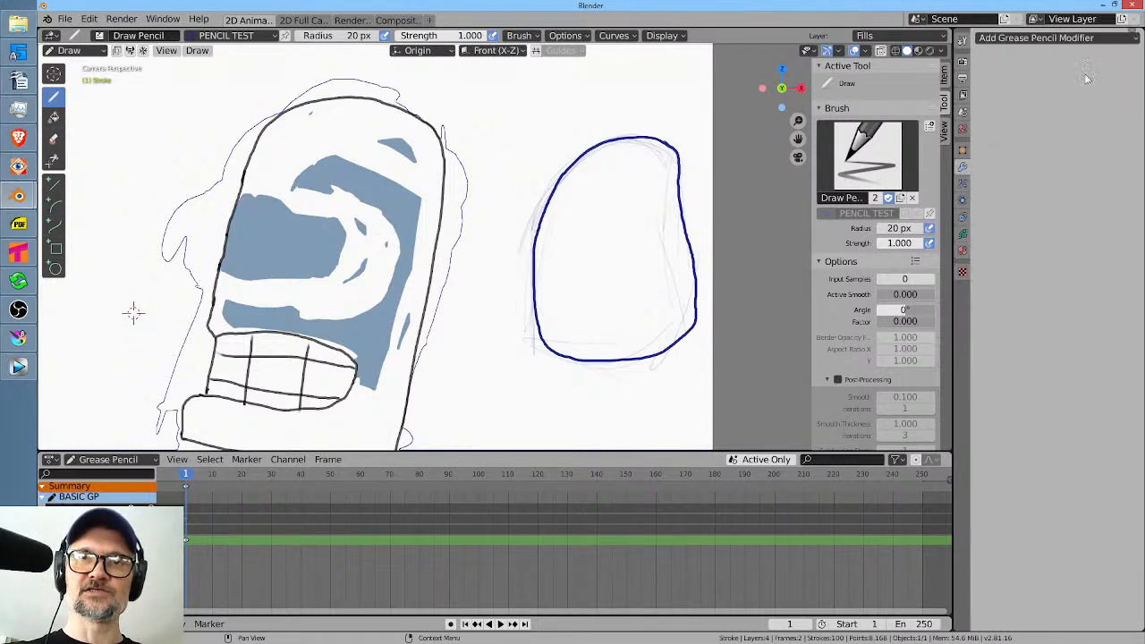
pyautogui.click(1051, 39)
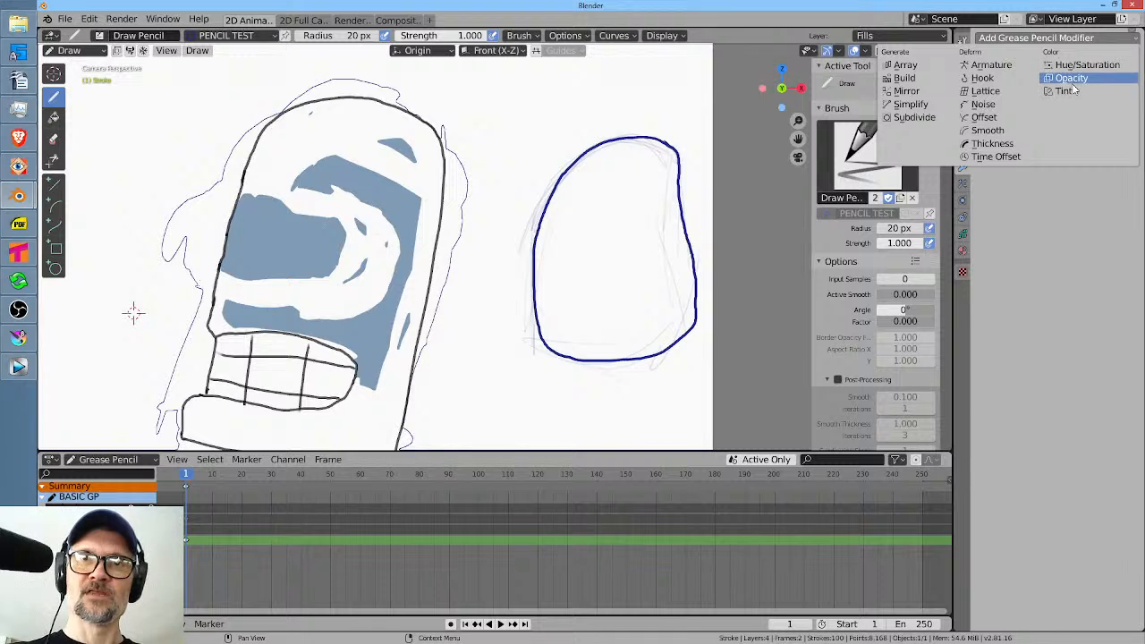
pyautogui.click(1071, 80)
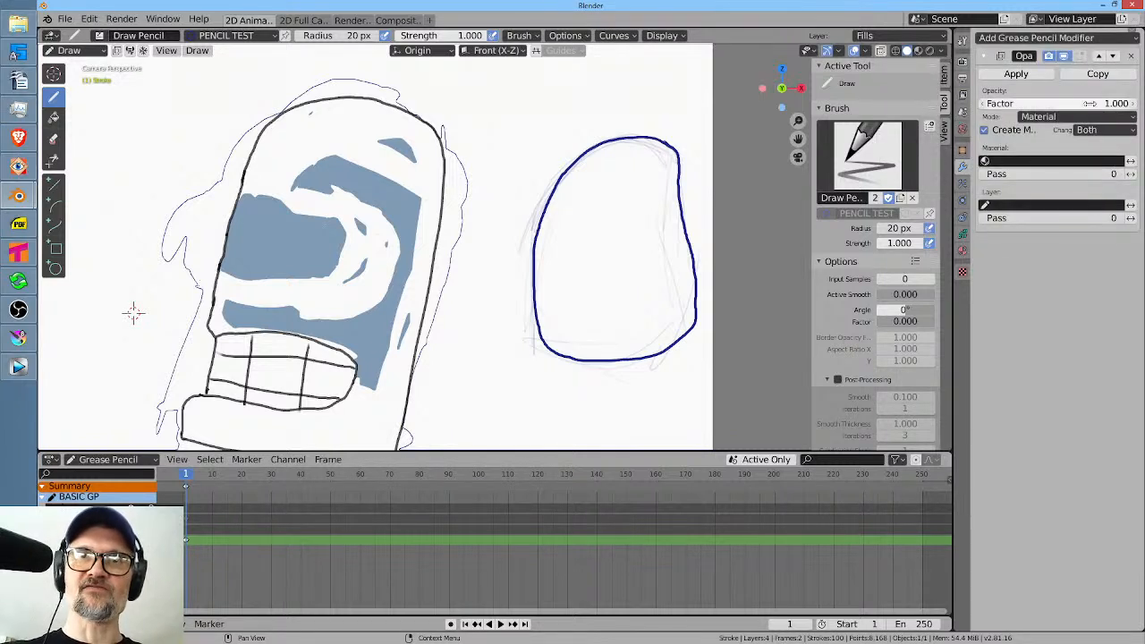
pyautogui.click(1076, 116)
pyautogui.click(1070, 143)
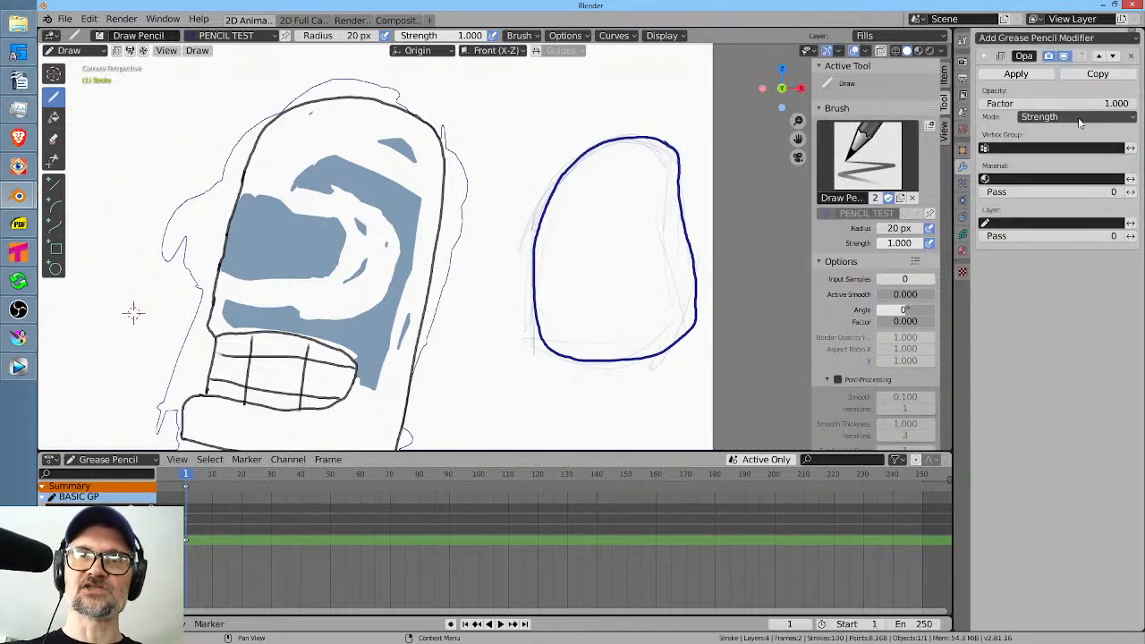
pyautogui.moveTo(1077, 106)
pyautogui.mouseDown()
pyautogui.moveTo(1070, 110)
pyautogui.moveTo(1116, 105)
pyautogui.moveTo(1024, 120)
pyautogui.mouseUp()
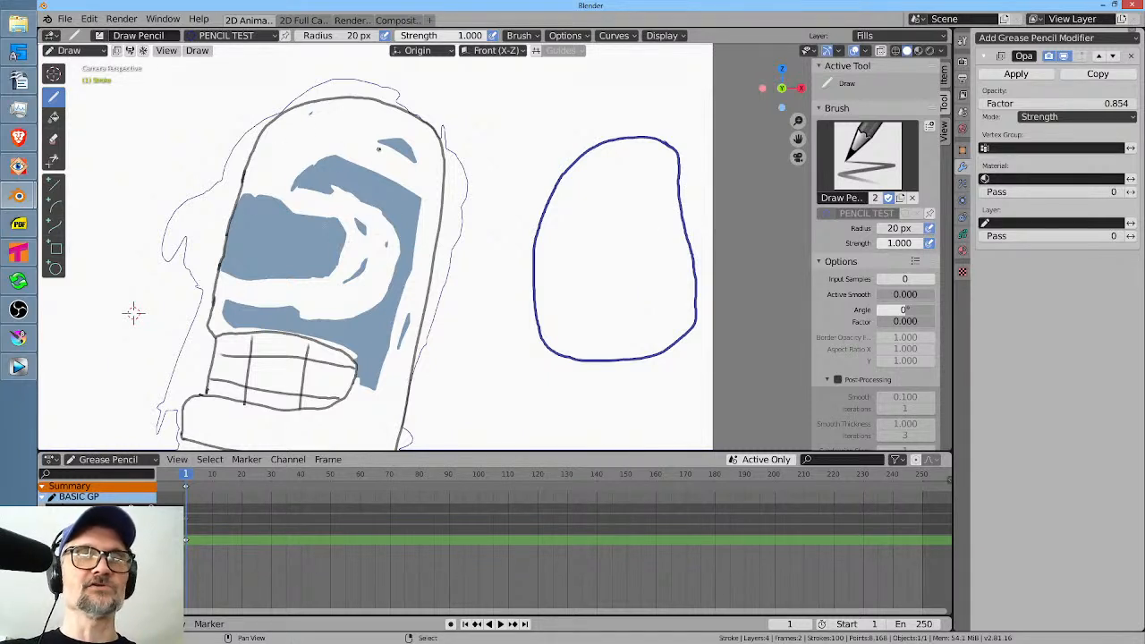
# Switch back to Krita, save -354.png.kra and close the document.
pyautogui.click(20, 339)
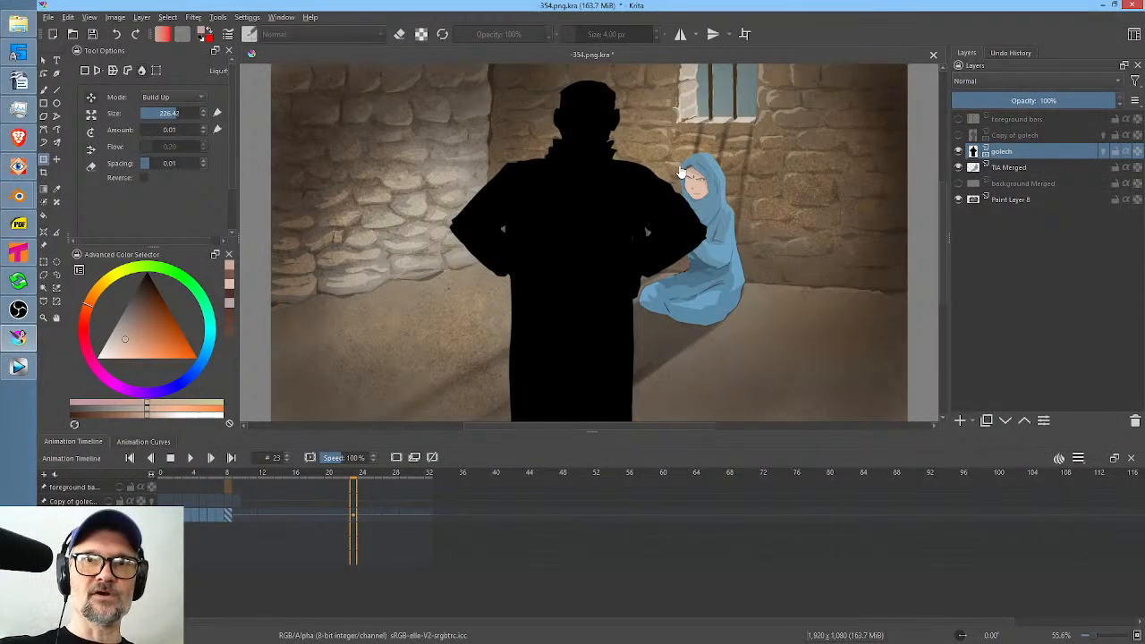
pyautogui.hotkey('ctrl', 't')
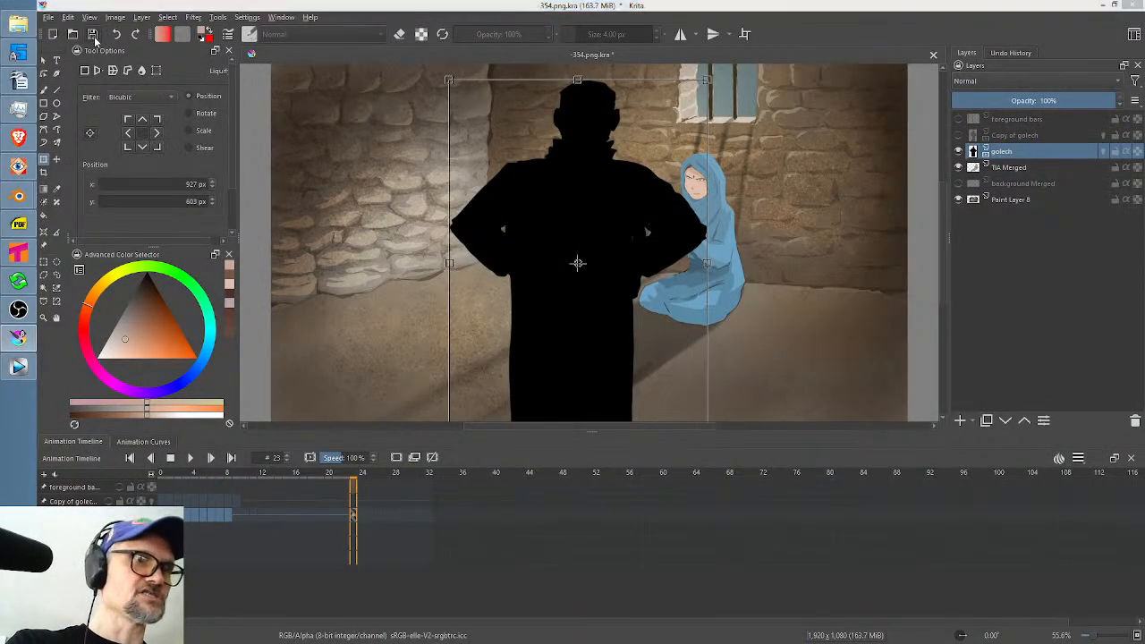
pyautogui.click(93, 36)
pyautogui.click(932, 56)
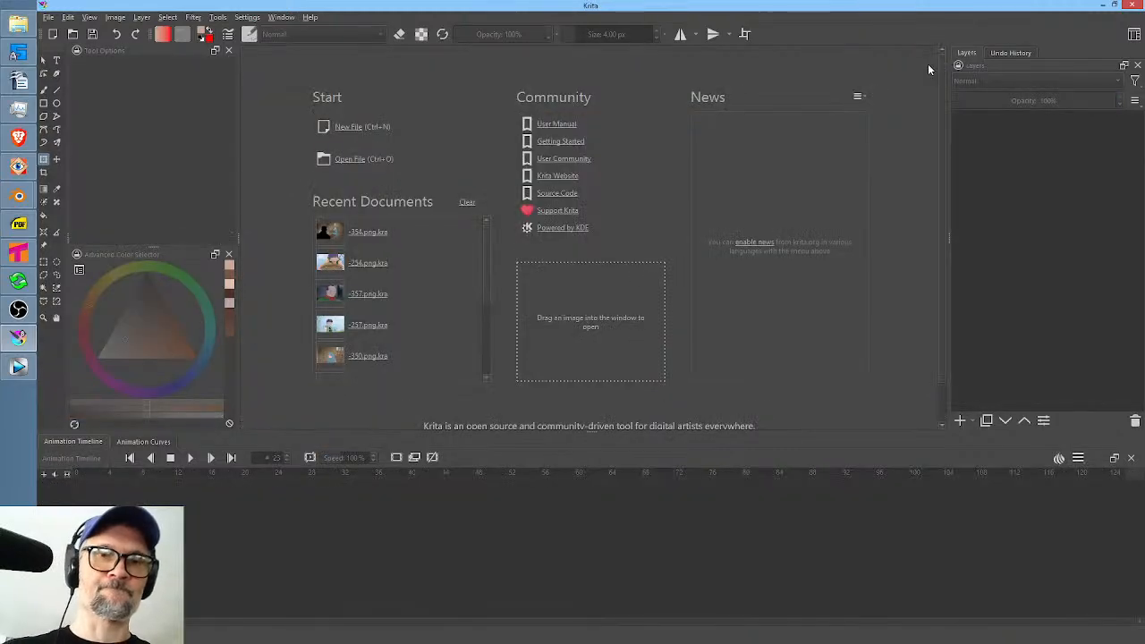
# Switch to Vegas Pro and play the webisode from the end of shot 350 to review the following shots.
pyautogui.click(18, 369)
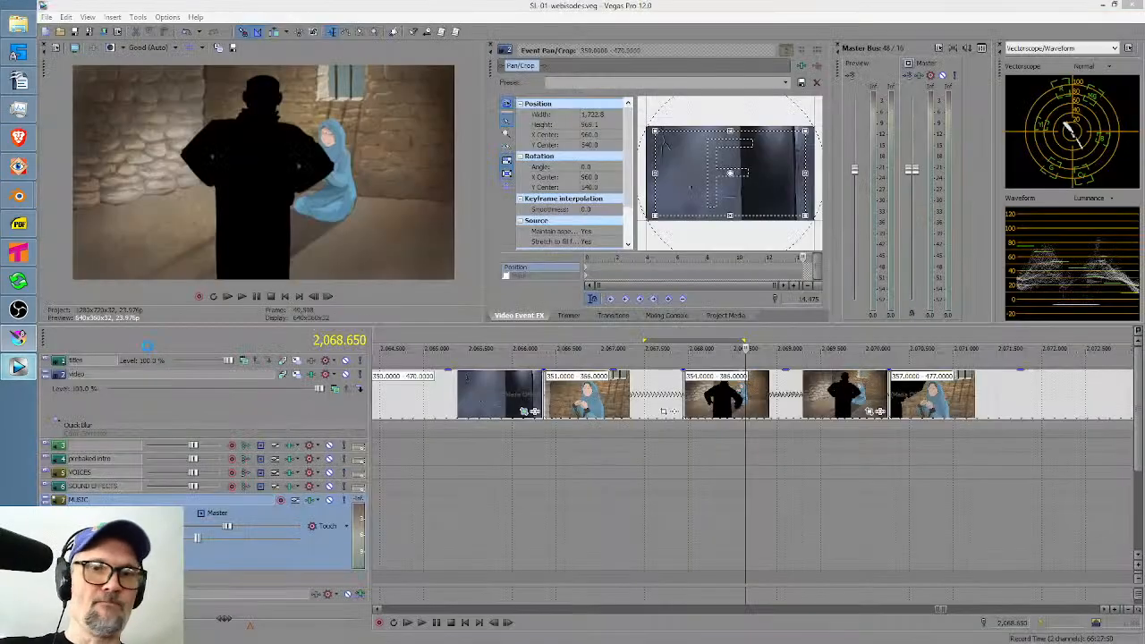
pyautogui.click(514, 533)
pyautogui.press('space')
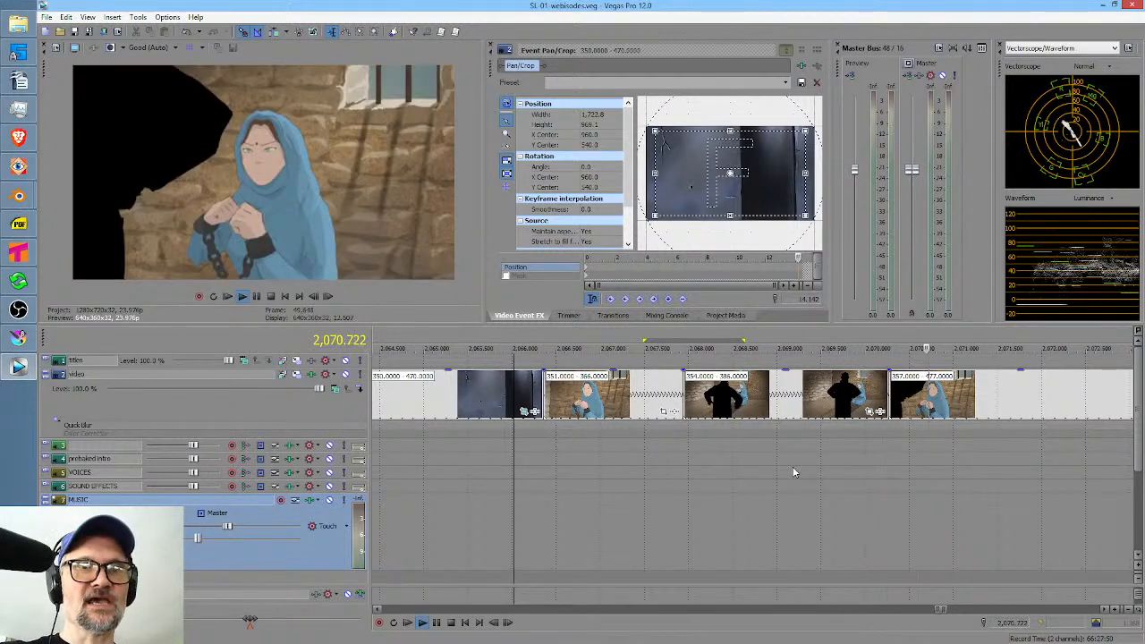
pyautogui.scroll(-3, 921, 476)
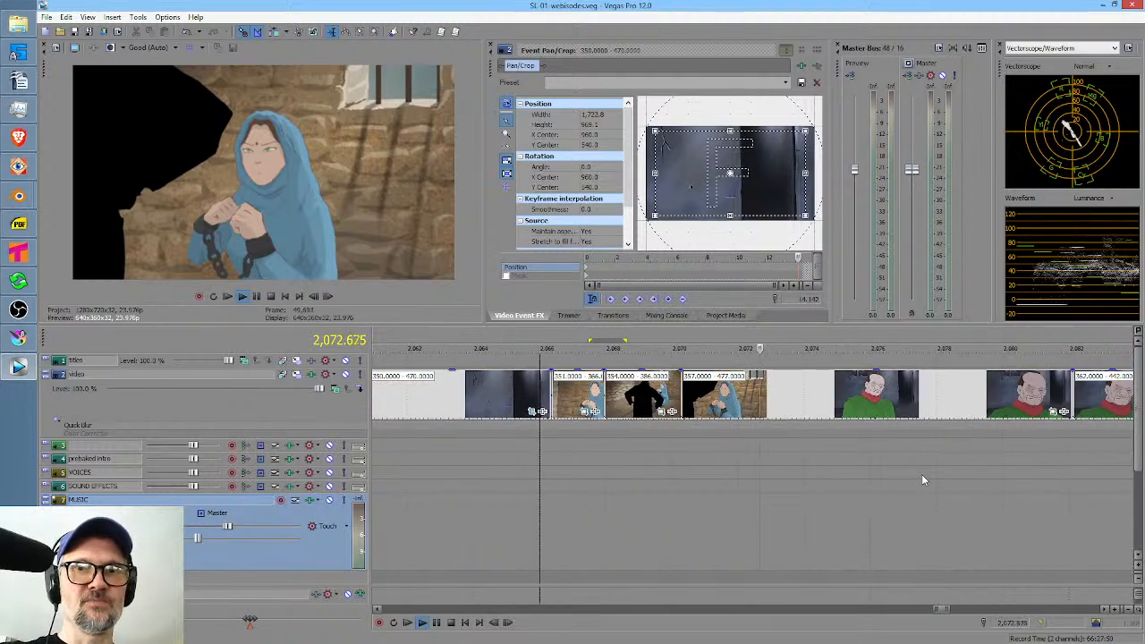
pyautogui.middleClick(922, 476)
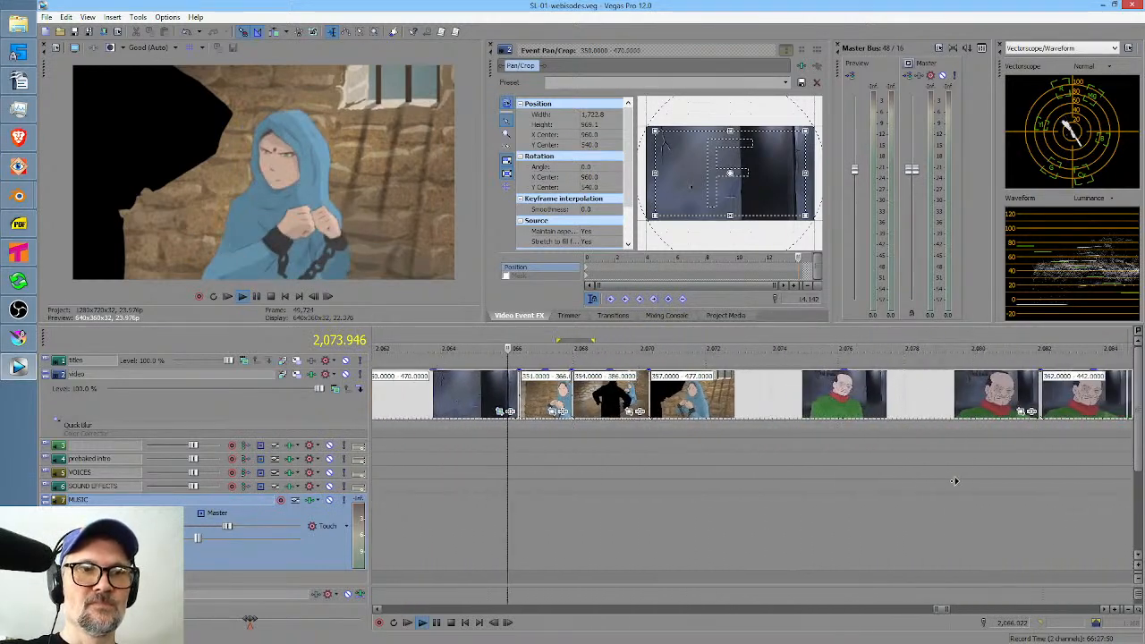
pyautogui.middleClick(760, 488)
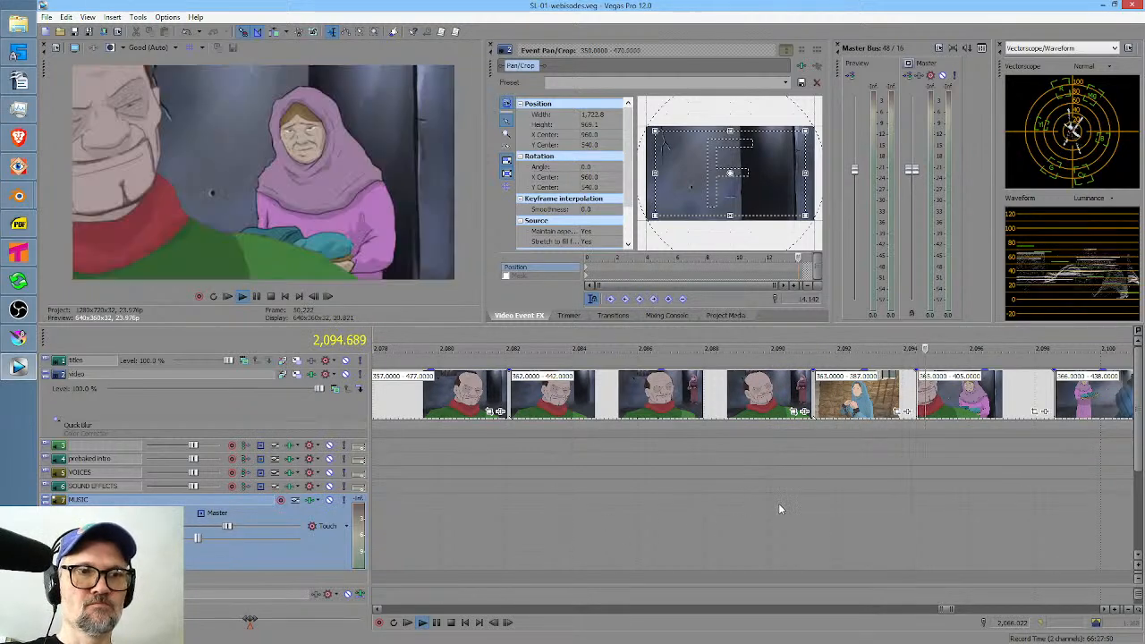
# Select the shot 363 clip in the timeline and open -363.png.kra from the scenes folder in Krita.
pyautogui.click(805, 502)
pyautogui.click(836, 423)
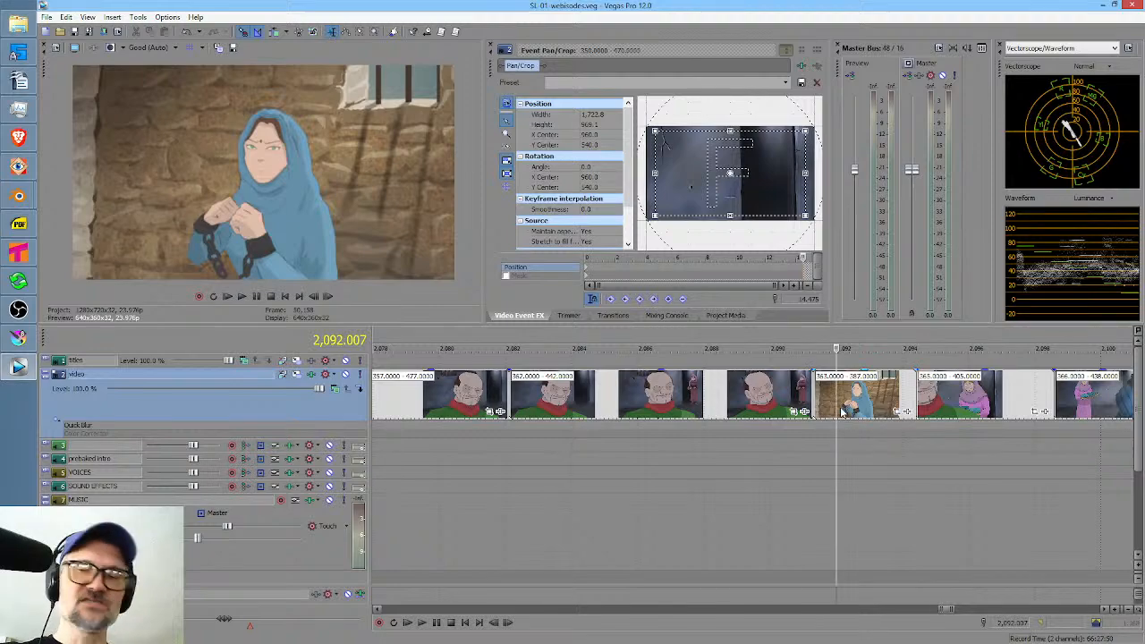
pyautogui.click(840, 408)
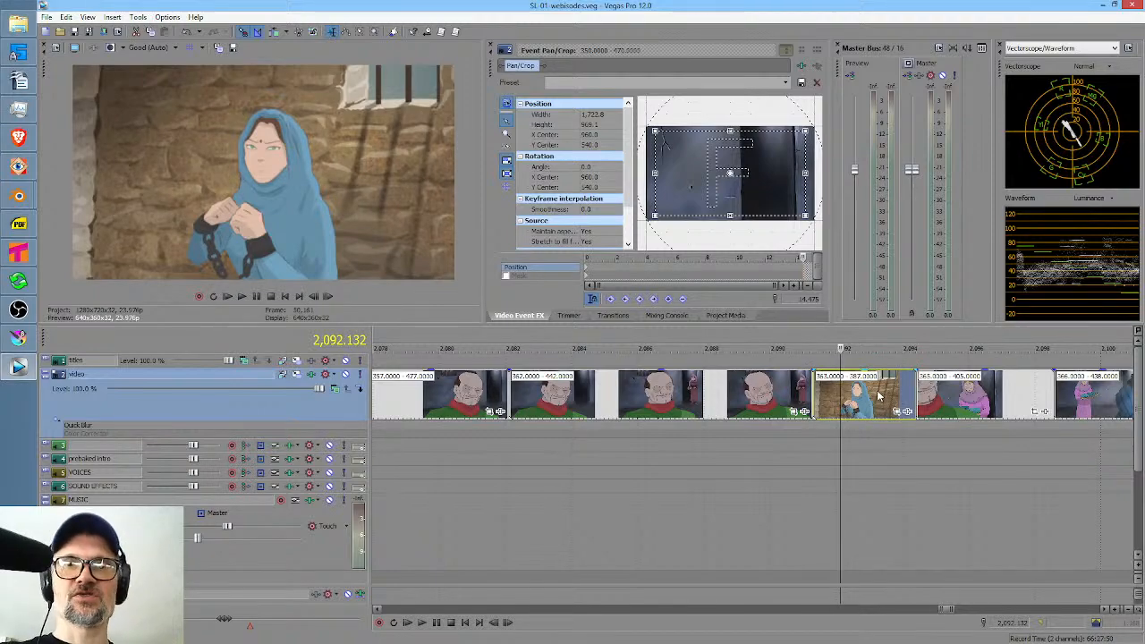
pyautogui.click(18, 337)
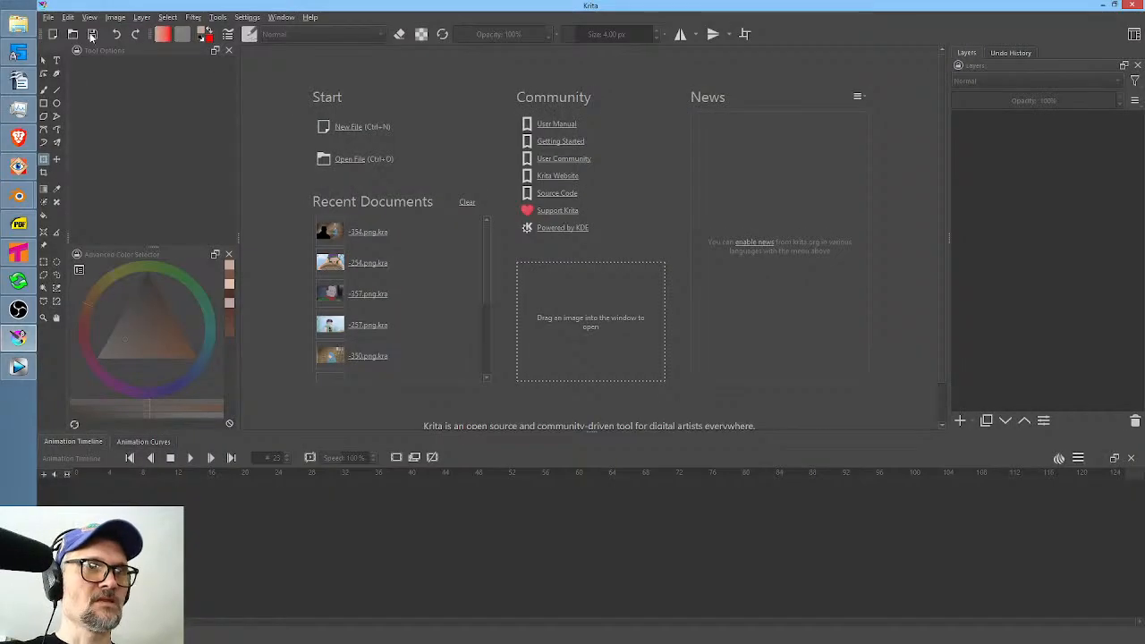
pyautogui.hotkey('ctrl', 'o')
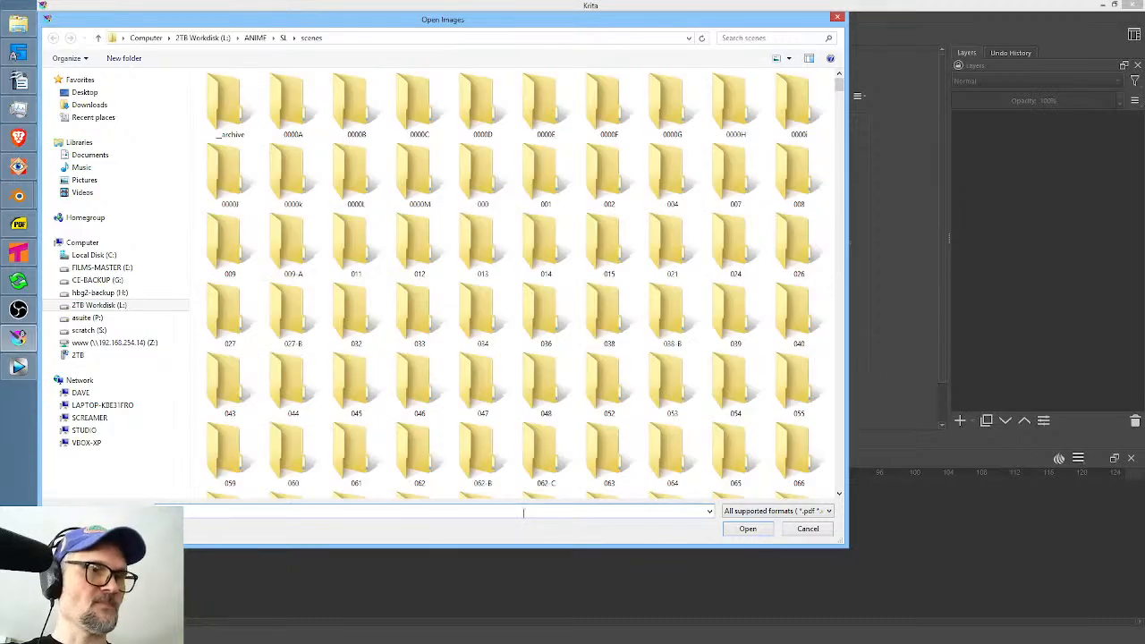
pyautogui.write('-008')
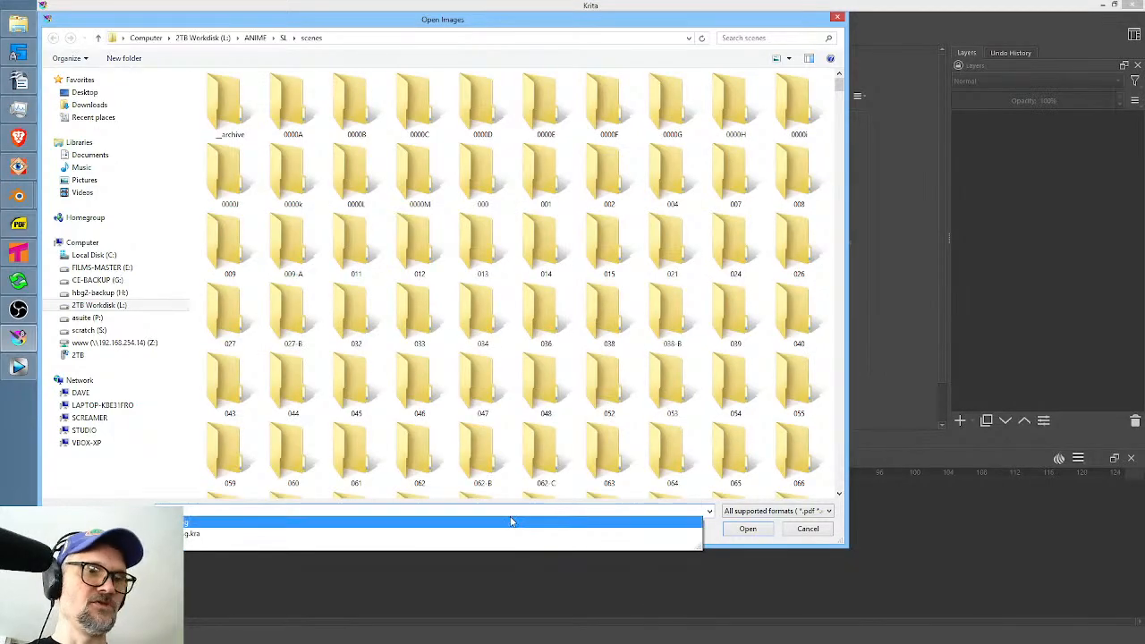
pyautogui.click(744, 531)
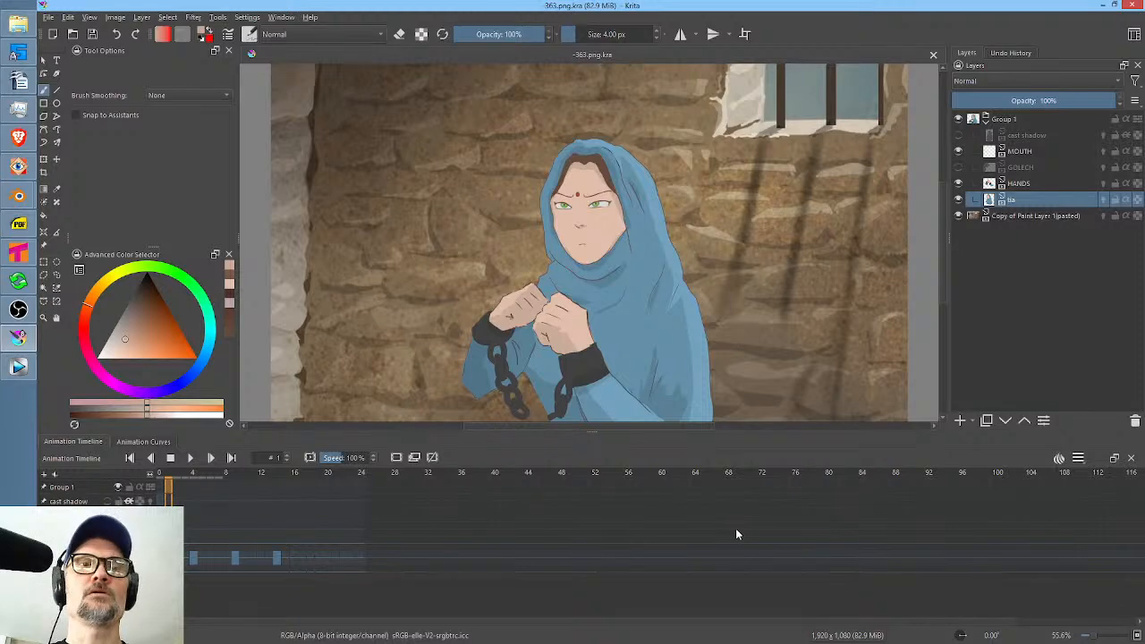
# Return to Vegas Pro and select the time range from 2,091.047 to 2,093.383 over shot 363.
pyautogui.click(19, 366)
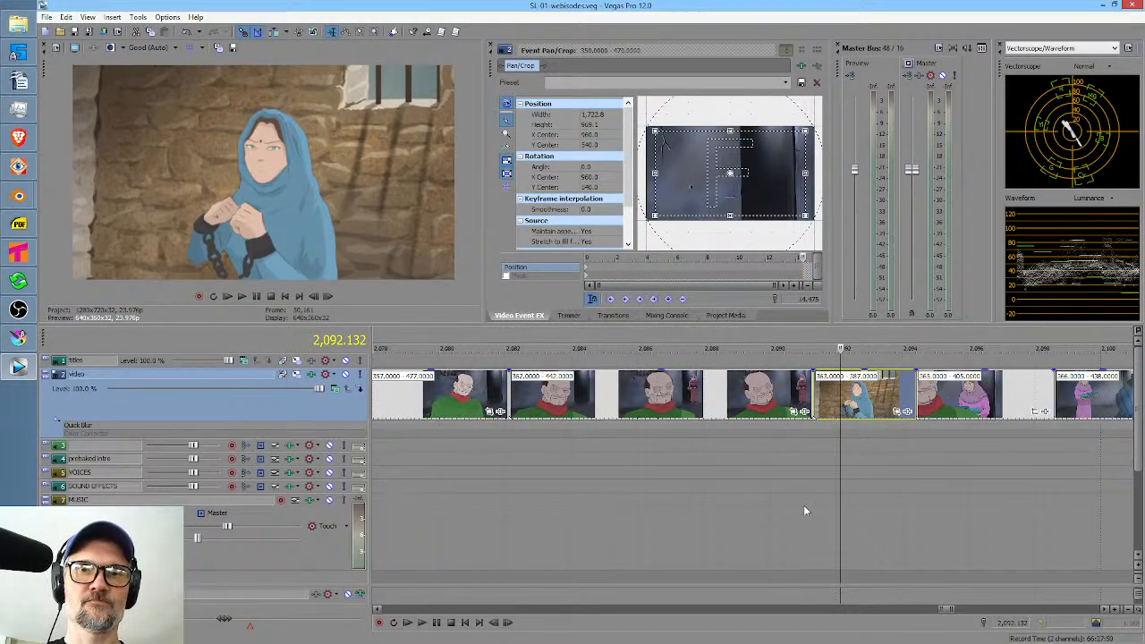
pyautogui.moveTo(805, 505); pyautogui.dragTo(889, 506)
pyautogui.scroll(-3, 864, 511)
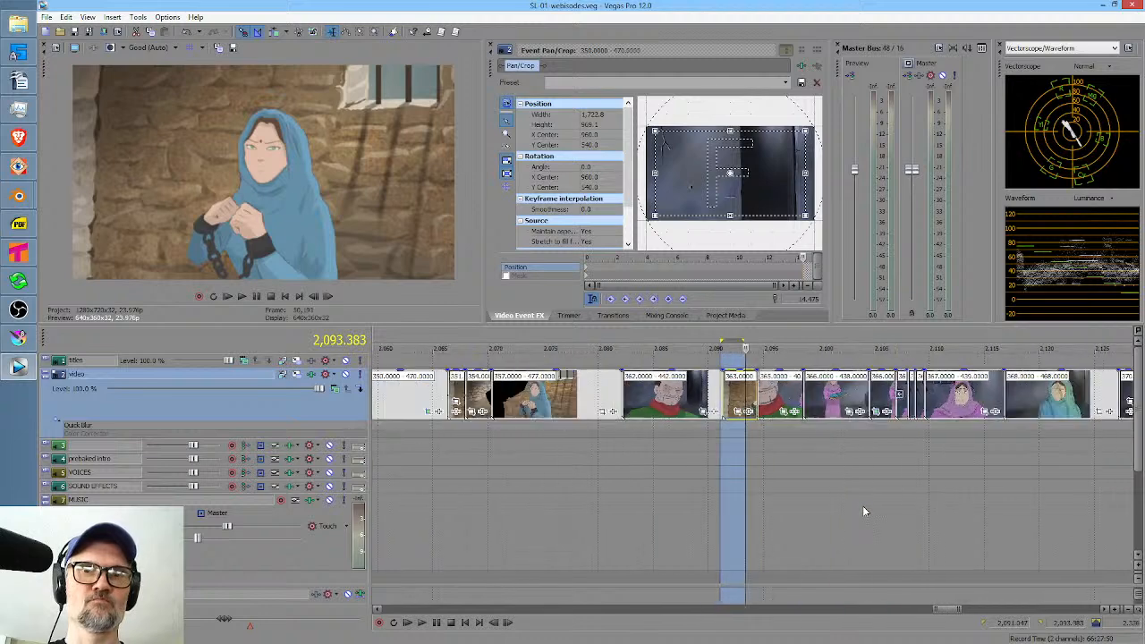
# Go back to shot 354 in the timeline and select the time range from 2,067.190 to 2,068.692 to review it.
pyautogui.moveTo(465, 505)
pyautogui.mouseDown()
pyautogui.moveTo(571, 501)
pyautogui.moveTo(451, 487)
pyautogui.moveTo(599, 499)
pyautogui.moveTo(467, 483)
pyautogui.mouseUp()
pyautogui.click(465, 496)
pyautogui.scroll(3, 465, 495)
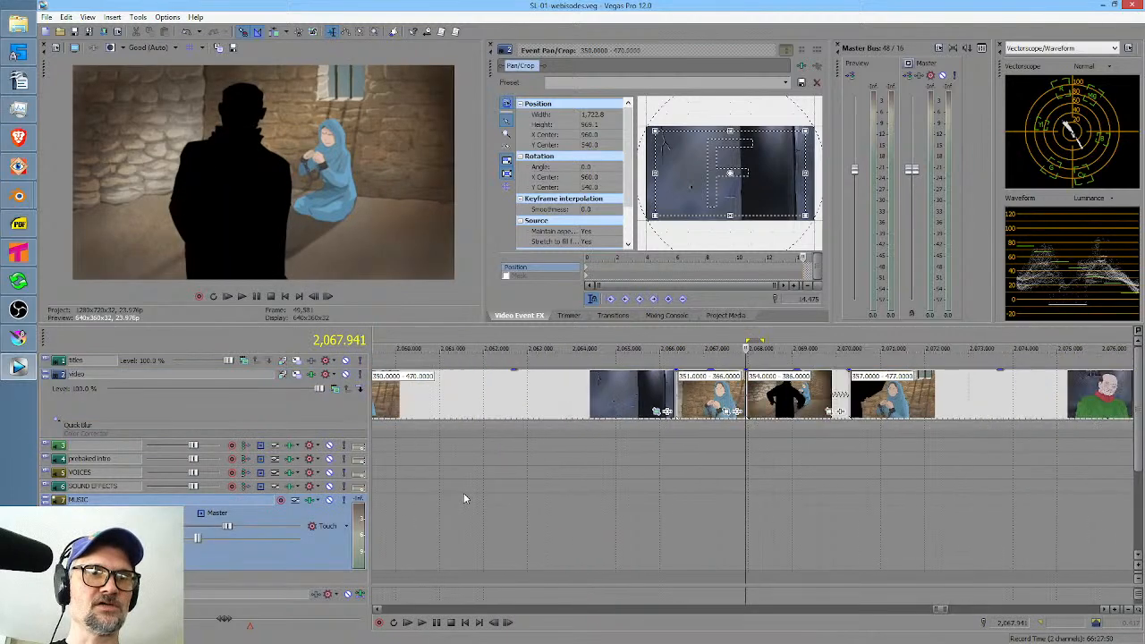
pyautogui.moveTo(660, 497); pyautogui.dragTo(775, 489)
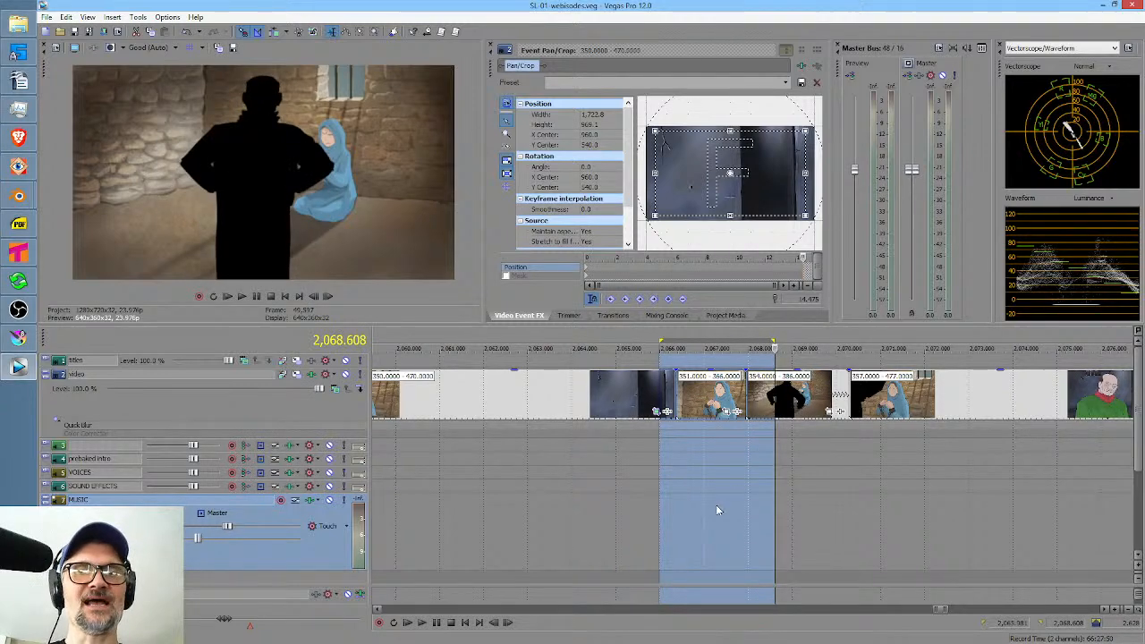
pyautogui.moveTo(713, 508); pyautogui.dragTo(778, 510)
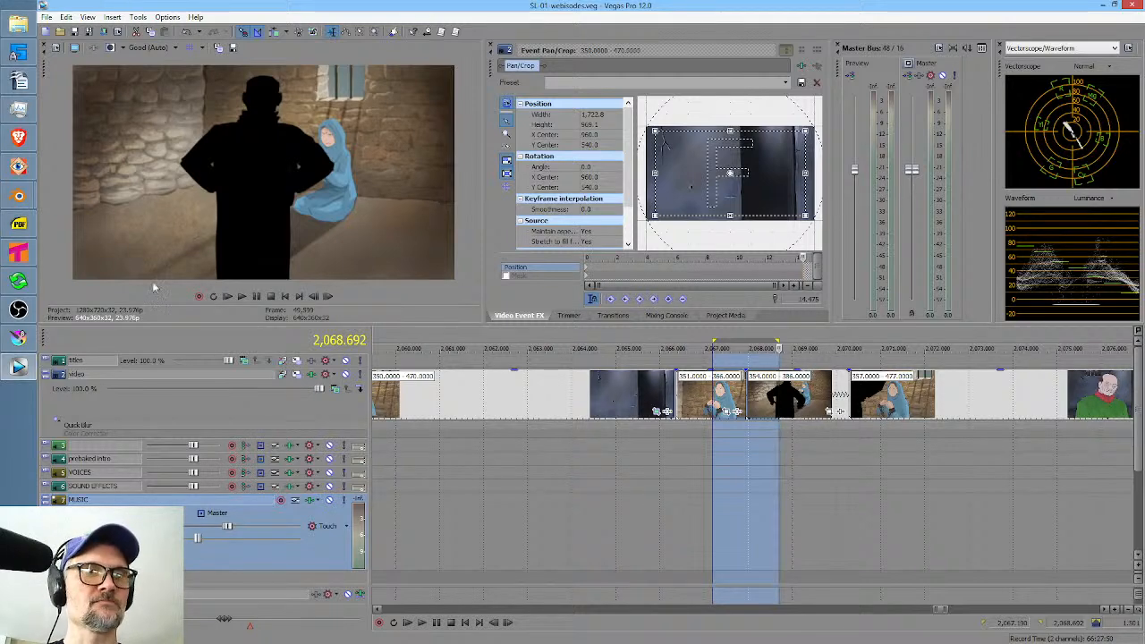
# Switch to Krita and reopen the recent file -354.png.kra.
pyautogui.click(18, 337)
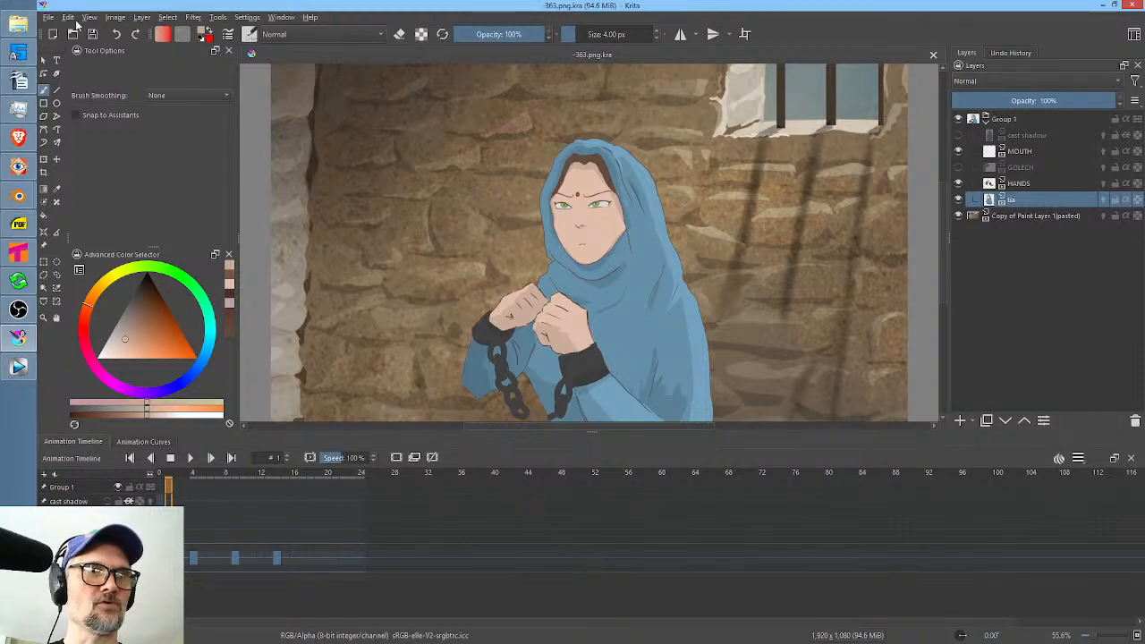
pyautogui.click(49, 17)
pyautogui.moveTo(79, 59)
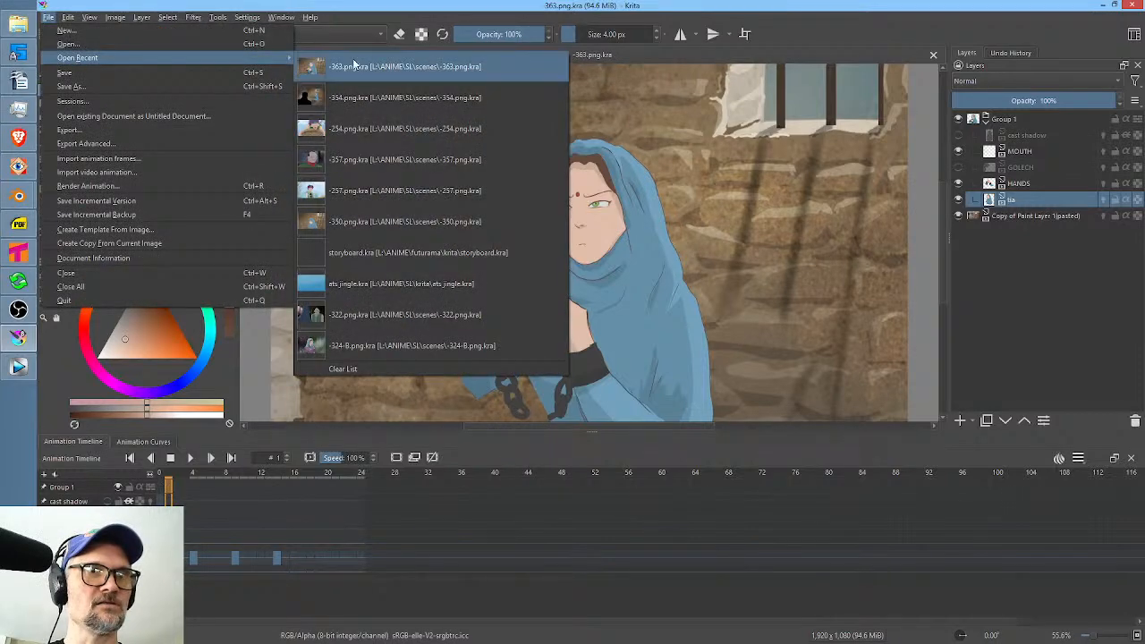
pyautogui.click(398, 90)
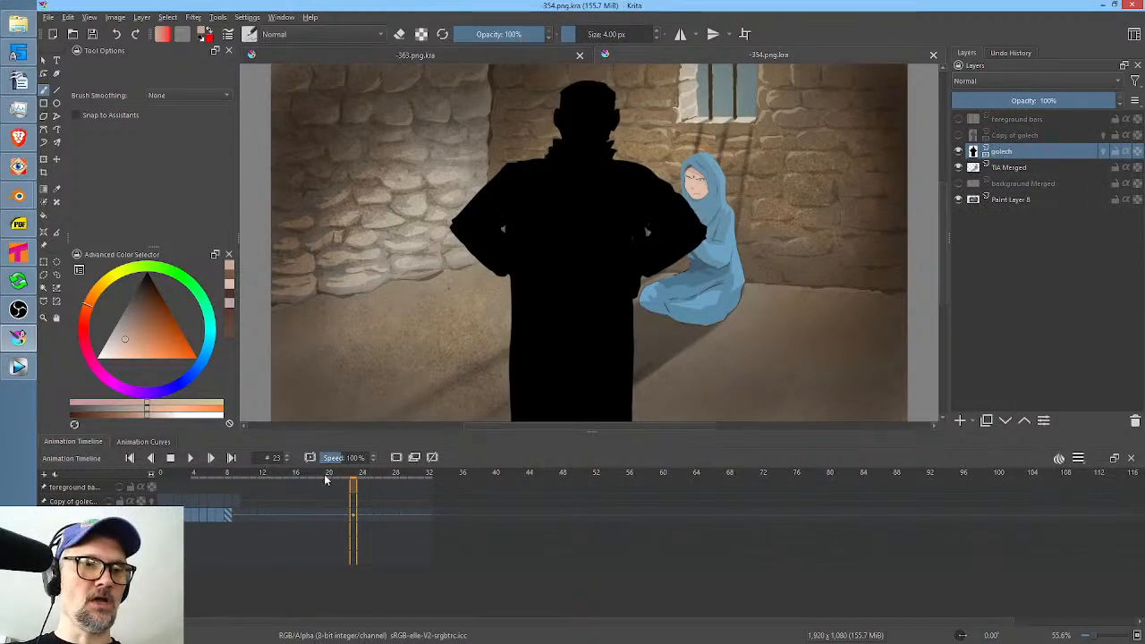
# Lighten the golech silhouette with Color Adjustment, raising the RGBA curve's black point to output 45.
pyautogui.keyDown('ctrl'); pyautogui.click(672, 212); pyautogui.keyUp('ctrl')
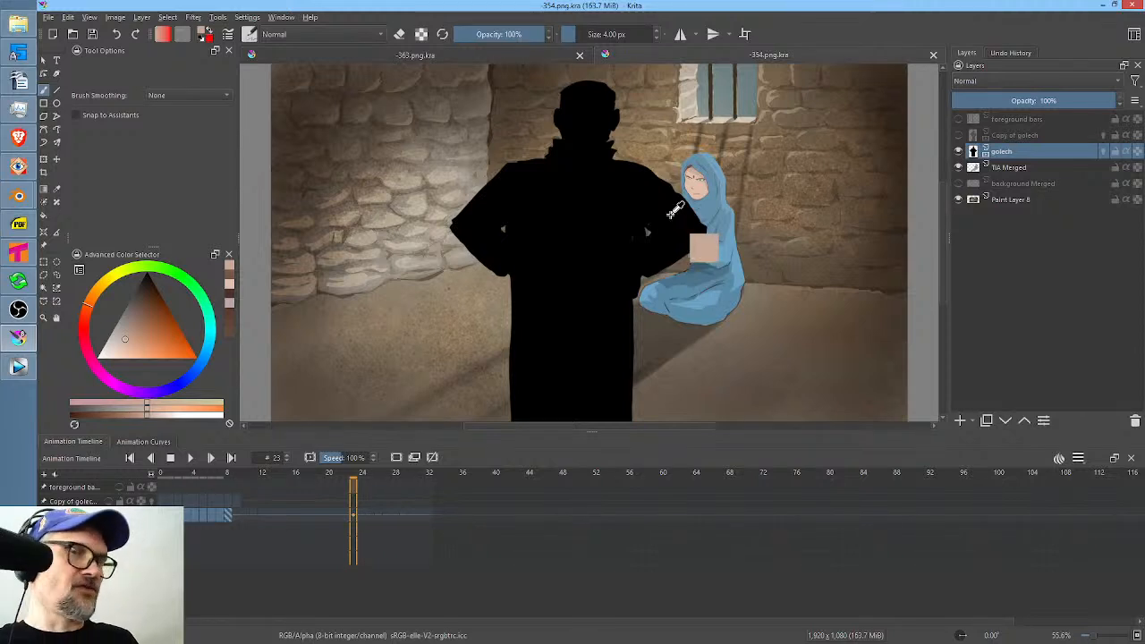
pyautogui.hotkey('ctrl', 'm')
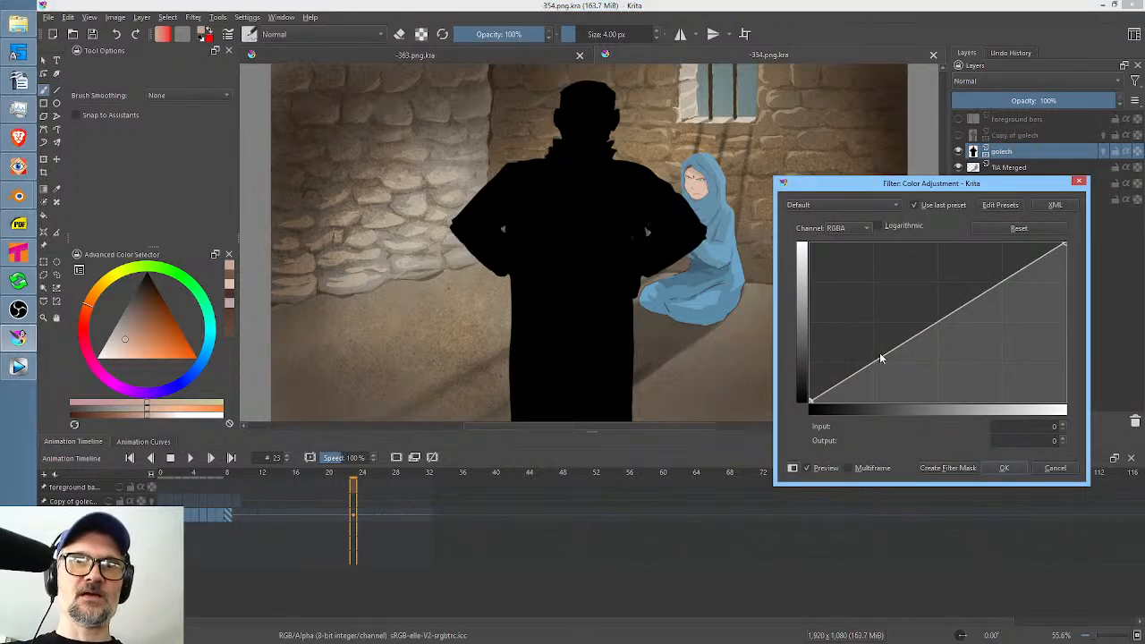
pyautogui.moveTo(902, 351)
pyautogui.mouseDown()
pyautogui.moveTo(885, 312)
pyautogui.moveTo(884, 325)
pyautogui.moveTo(921, 341)
pyautogui.mouseUp()
pyautogui.click(1018, 229)
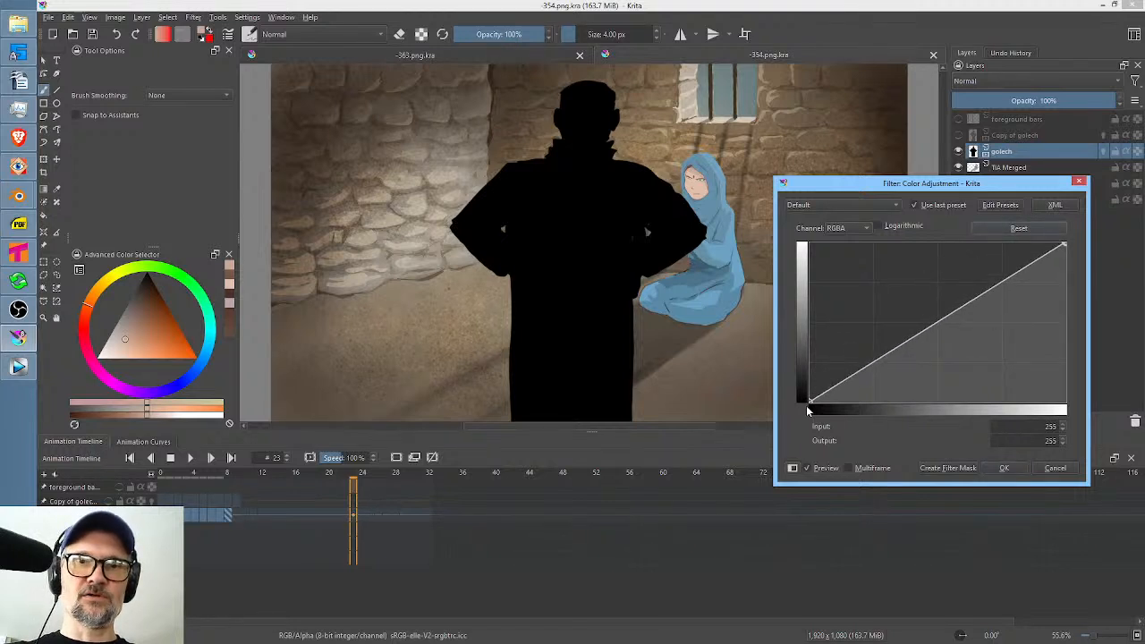
pyautogui.moveTo(810, 405); pyautogui.dragTo(811, 395)
pyautogui.click(1009, 231)
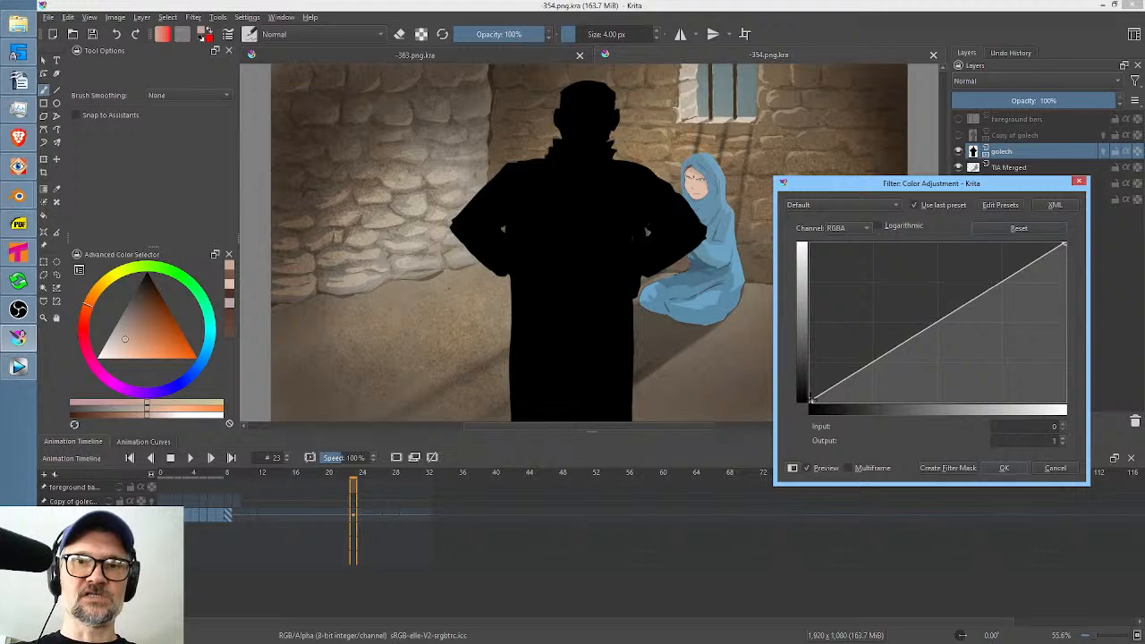
pyautogui.moveTo(810, 403); pyautogui.dragTo(766, 371)
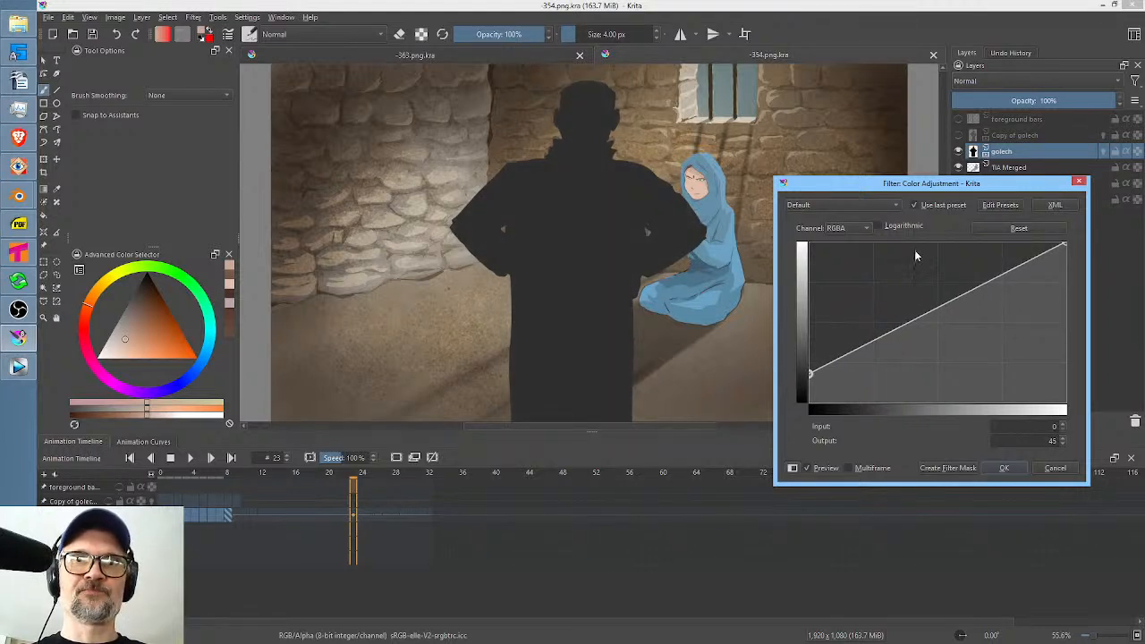
# Raise the Red channel curve's black point to output 15, apply the color adjustment and save the file.
pyautogui.click(852, 229)
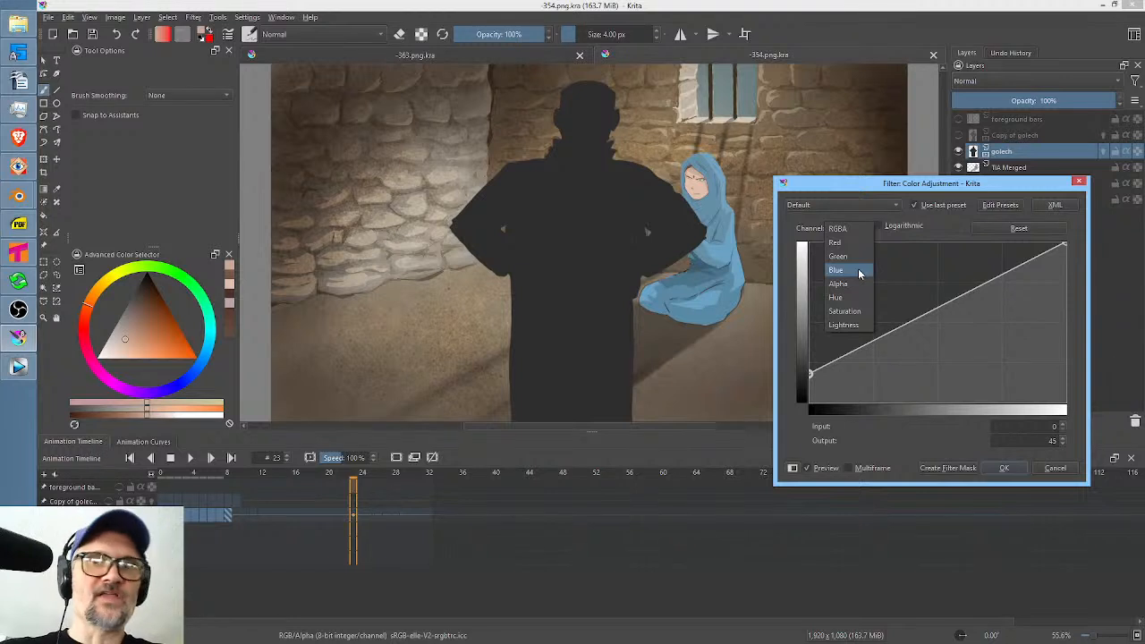
pyautogui.click(846, 242)
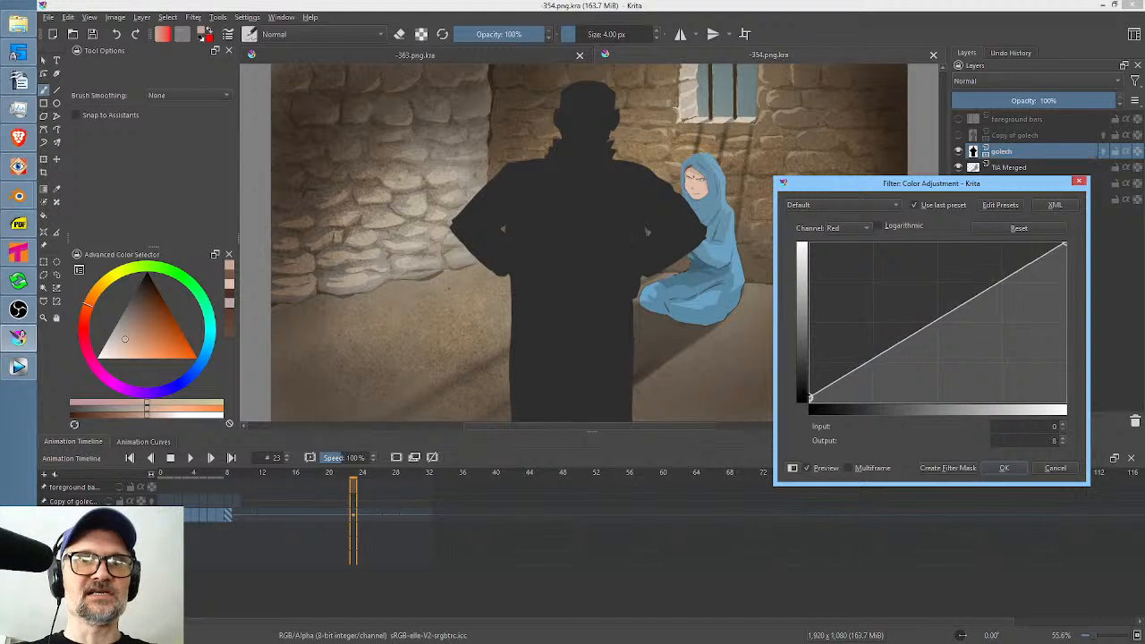
pyautogui.moveTo(809, 399); pyautogui.dragTo(809, 392)
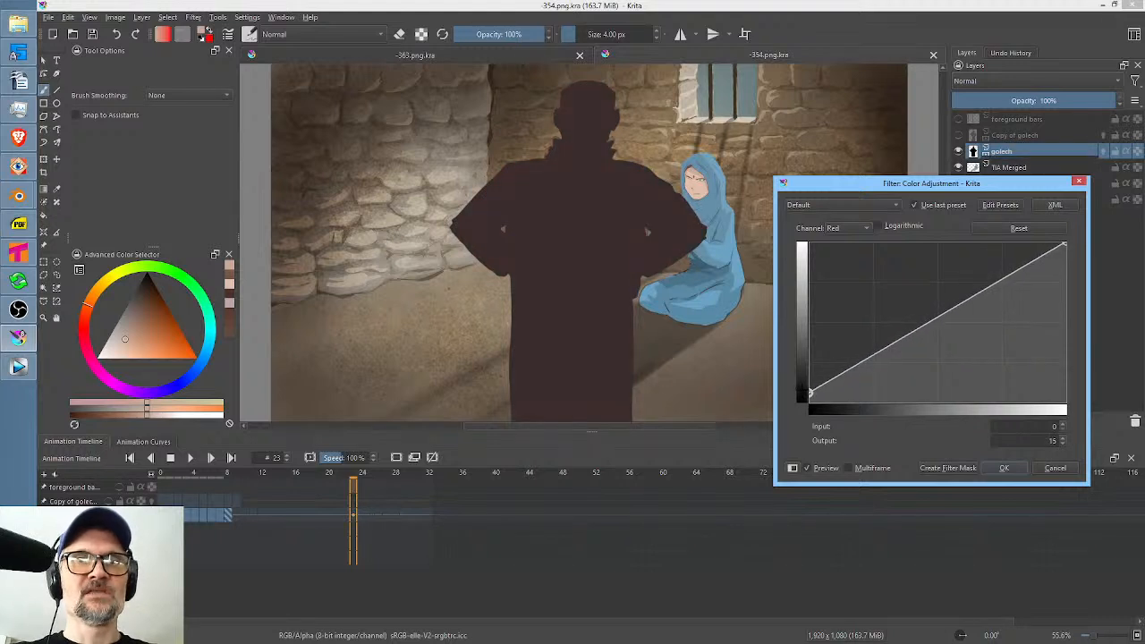
pyautogui.click(1005, 468)
pyautogui.hotkey('ctrl', 's')
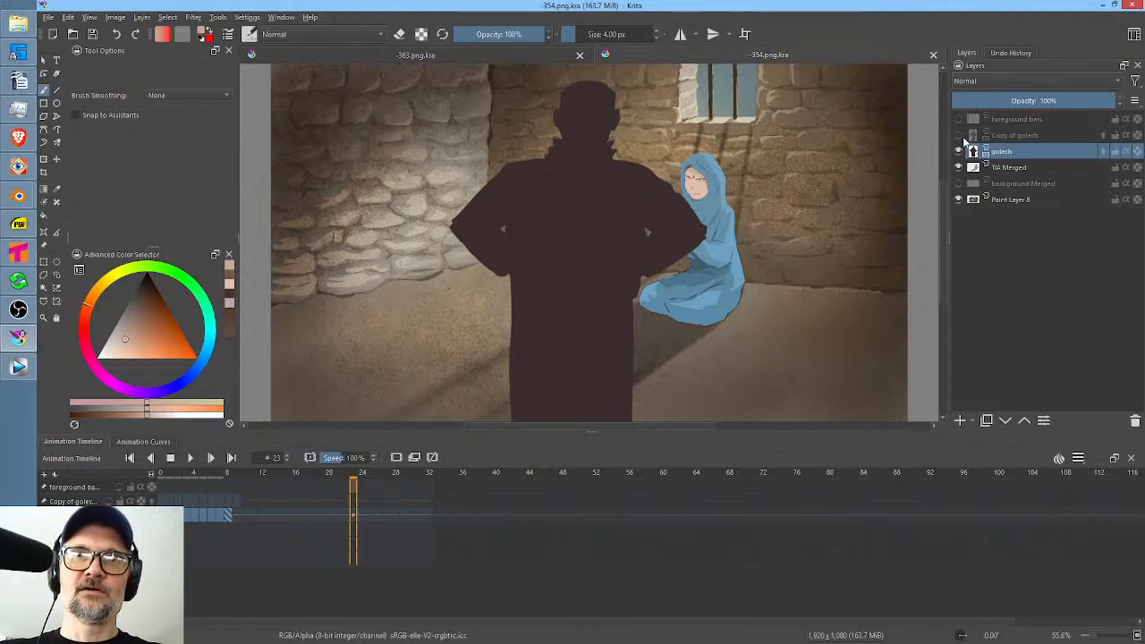
# Check the Copy of golech layer, leave it hidden, and make the foreground bars layer visible.
pyautogui.click(959, 136)
pyautogui.click(959, 136)
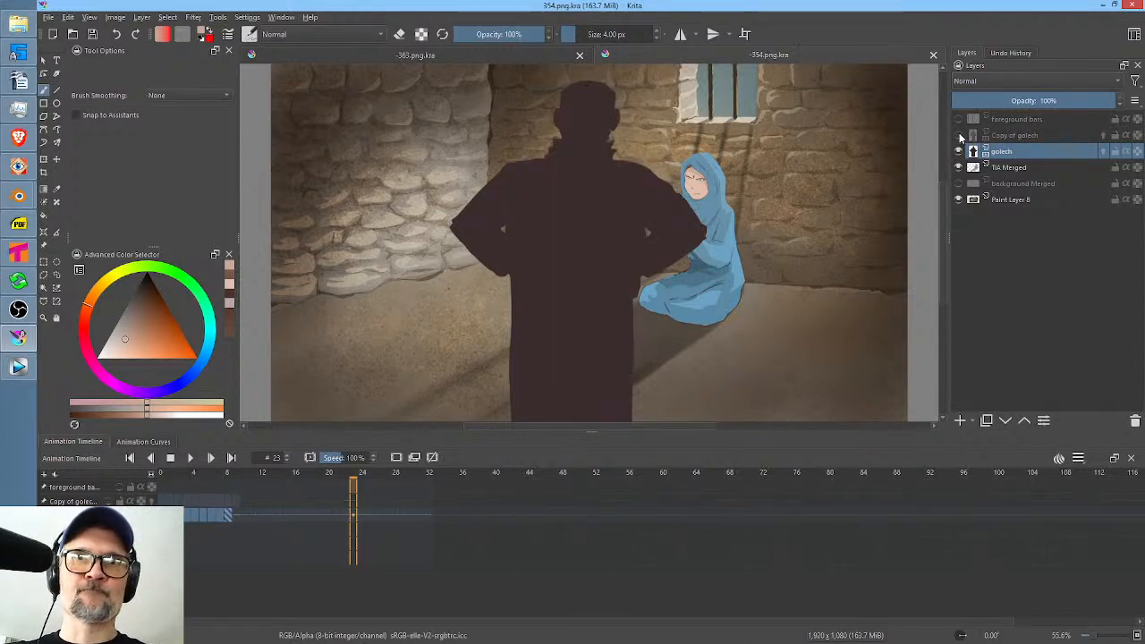
pyautogui.click(959, 119)
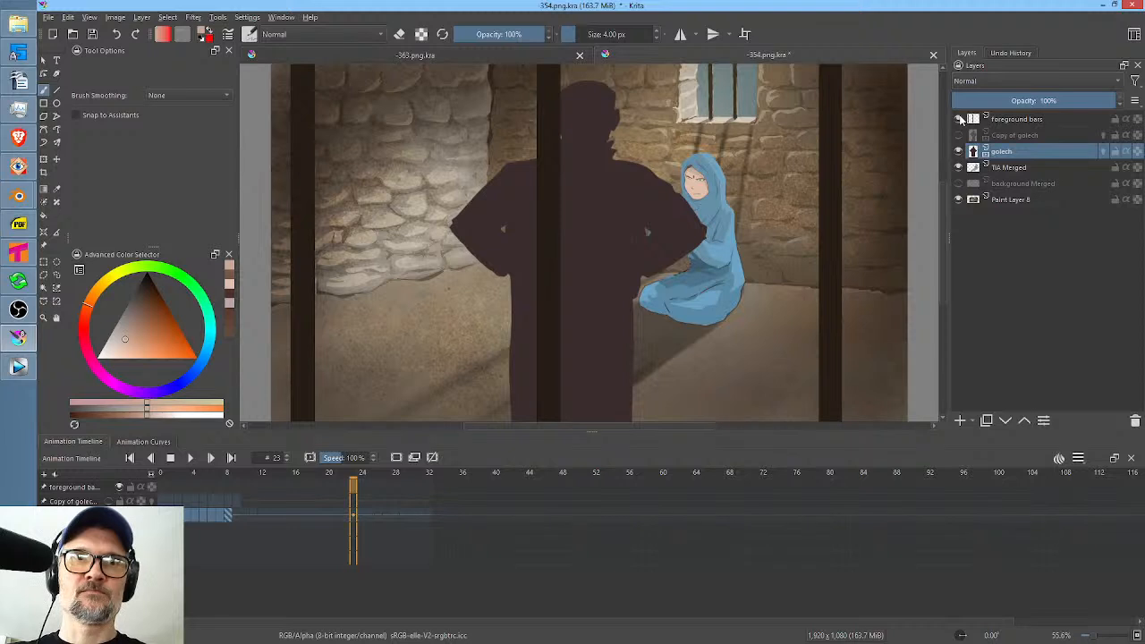
pyautogui.click(959, 119)
pyautogui.click(959, 119)
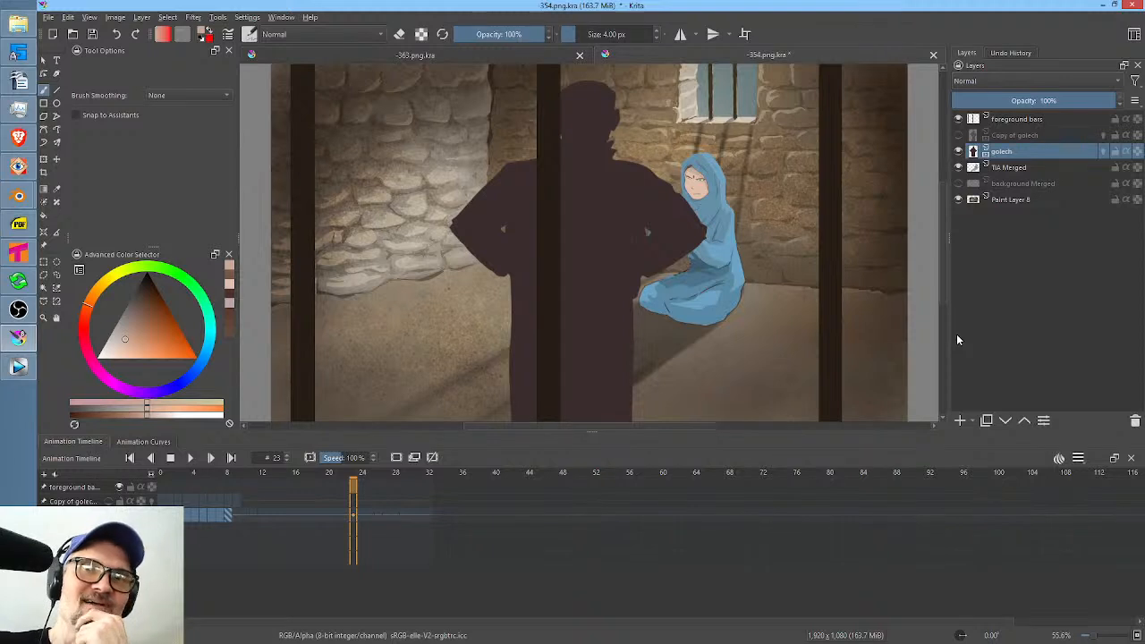
# Put the foreground bars layer in a group and add a new paint layer above it with alpha inheritance on.
pyautogui.click(1028, 122)
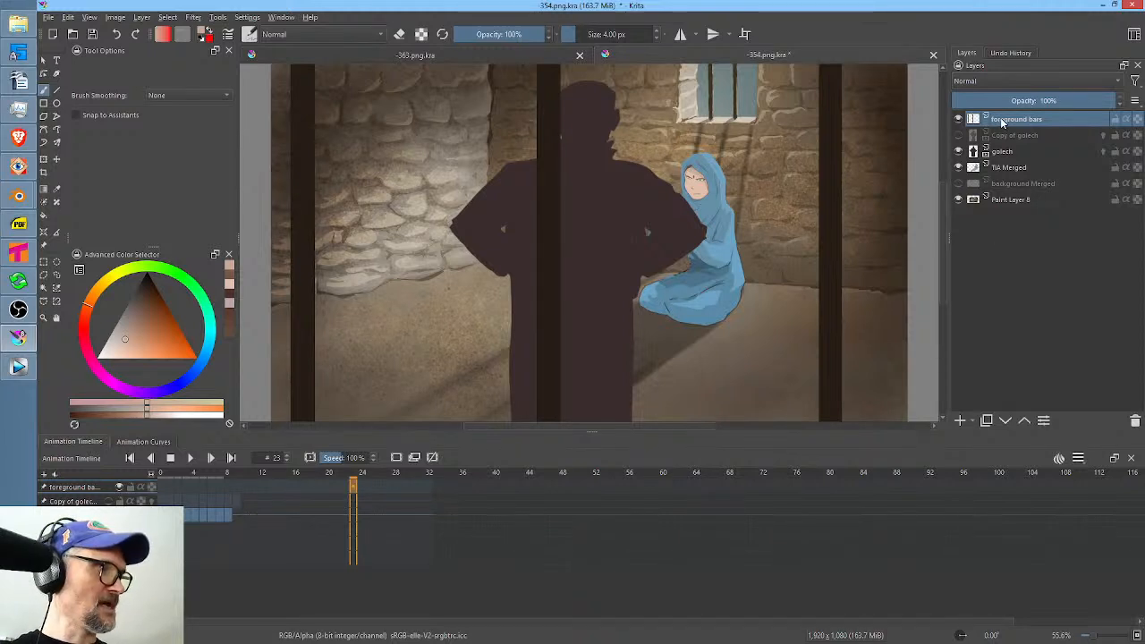
pyautogui.hotkey('ctrl', 'g')
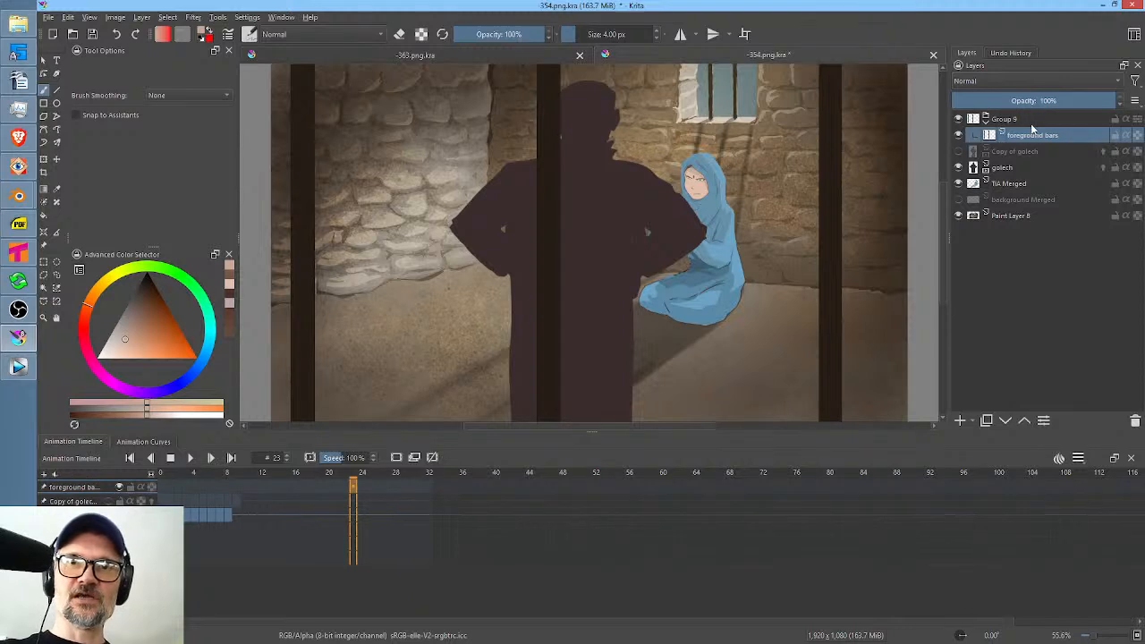
pyautogui.click(960, 422)
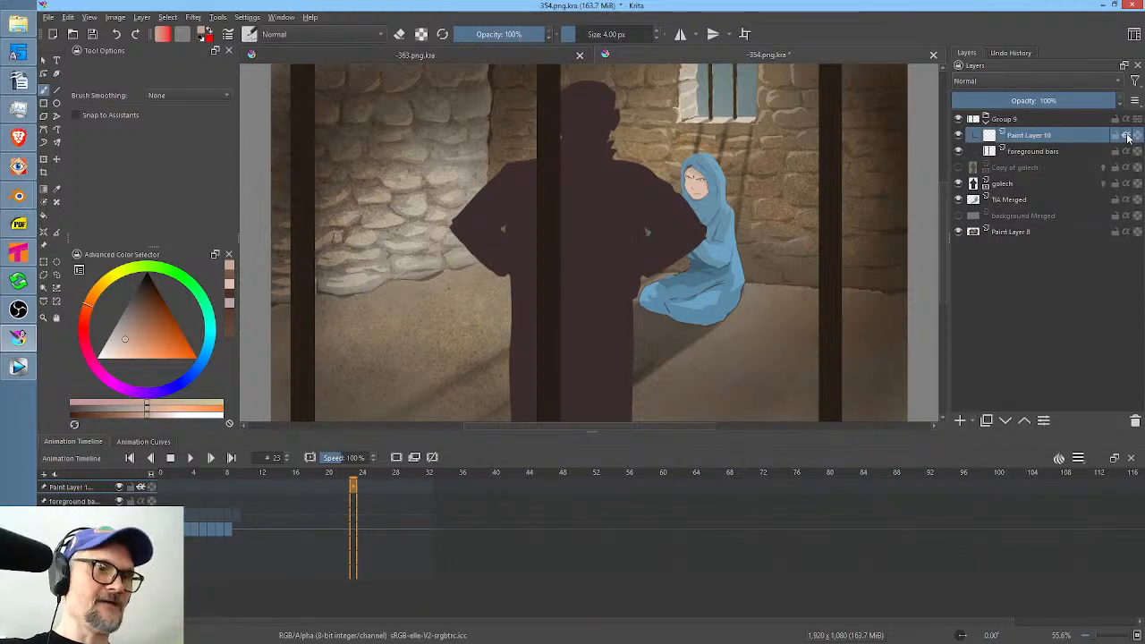
# Draw a filled white rectangle, about 68 × 1494 px, along the left part of the image's rightmost bar.
pyautogui.click(45, 104)
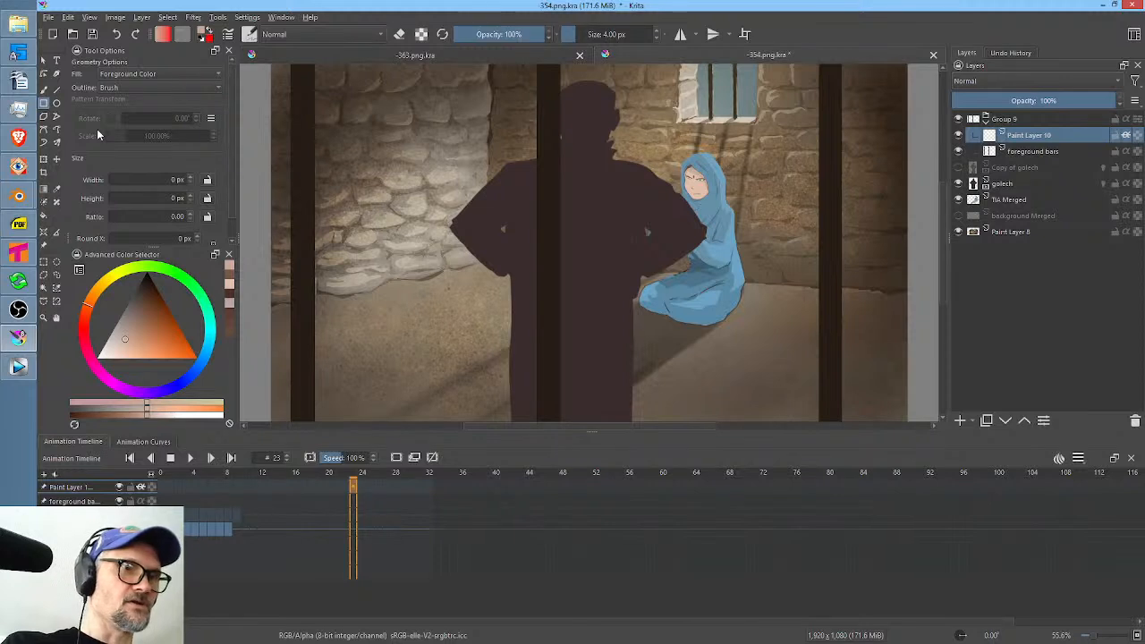
pyautogui.moveTo(128, 336); pyautogui.dragTo(79, 393)
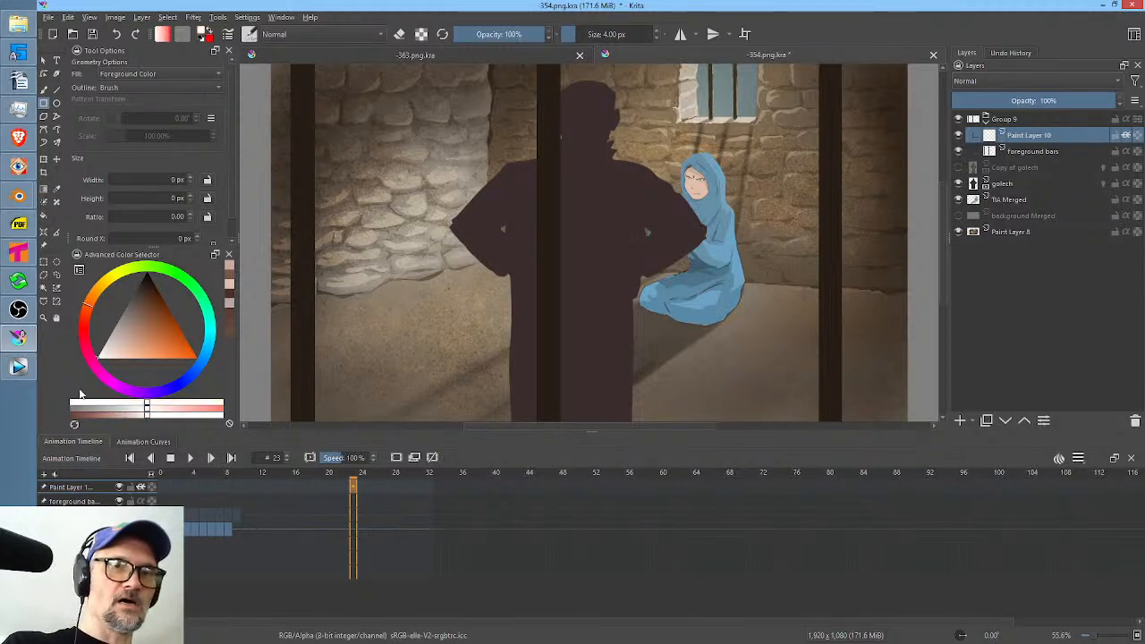
pyautogui.moveTo(796, 232); pyautogui.dragTo(763, 267)
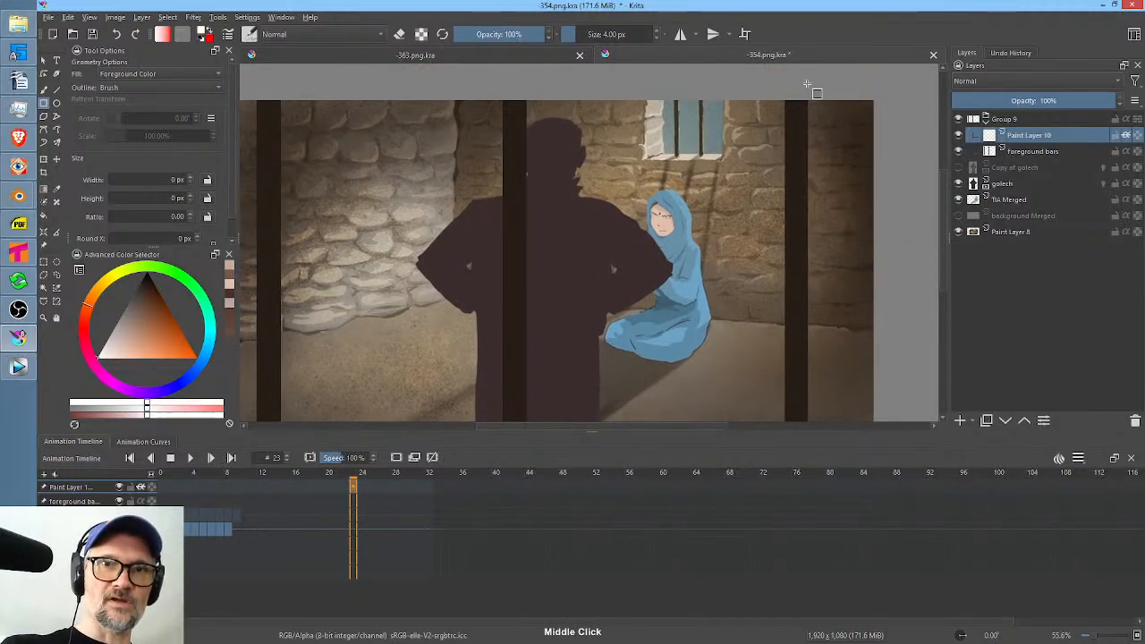
pyautogui.moveTo(806, 84); pyautogui.dragTo(789, 559)
# Draw matching white strips over the middle and leftmost bars, and lower the highlight layer's opacity to 13%.
pyautogui.moveTo(677, 336); pyautogui.dragTo(761, 314)
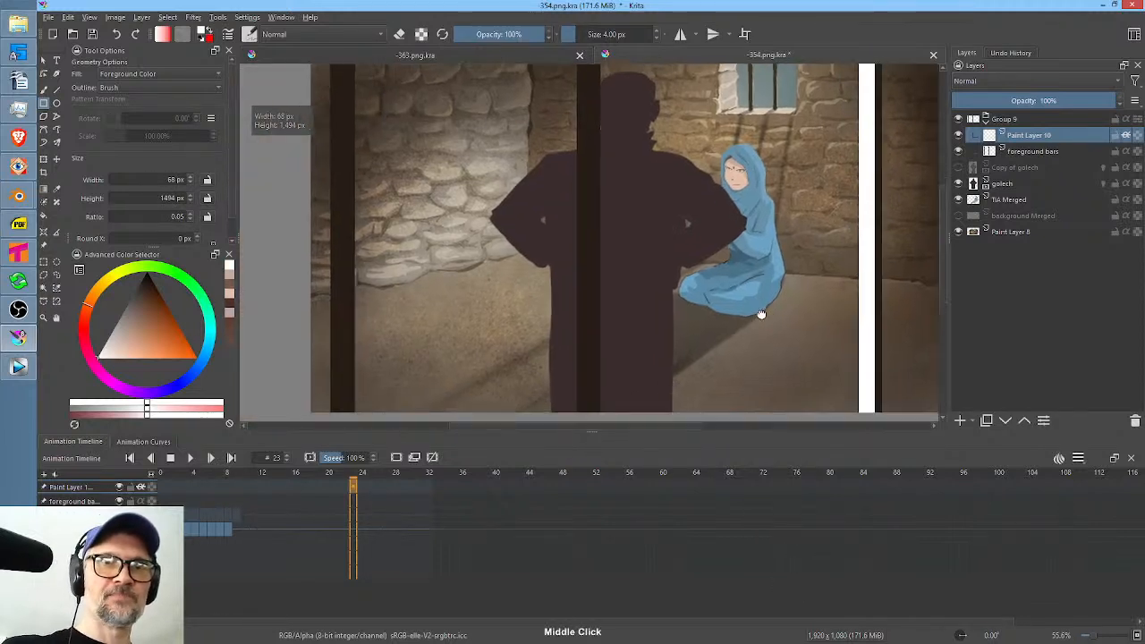
pyautogui.scroll(-1, 752, 295)
pyautogui.scroll(-2, 729, 260)
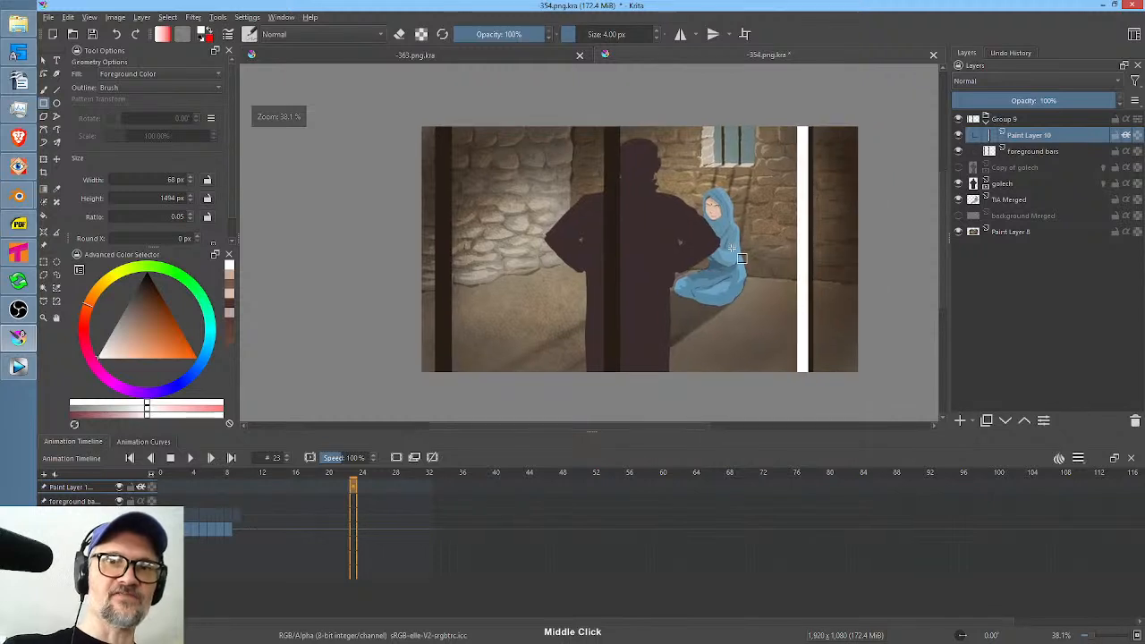
pyautogui.moveTo(598, 103); pyautogui.dragTo(616, 417)
pyautogui.moveTo(417, 79); pyautogui.dragTo(446, 408)
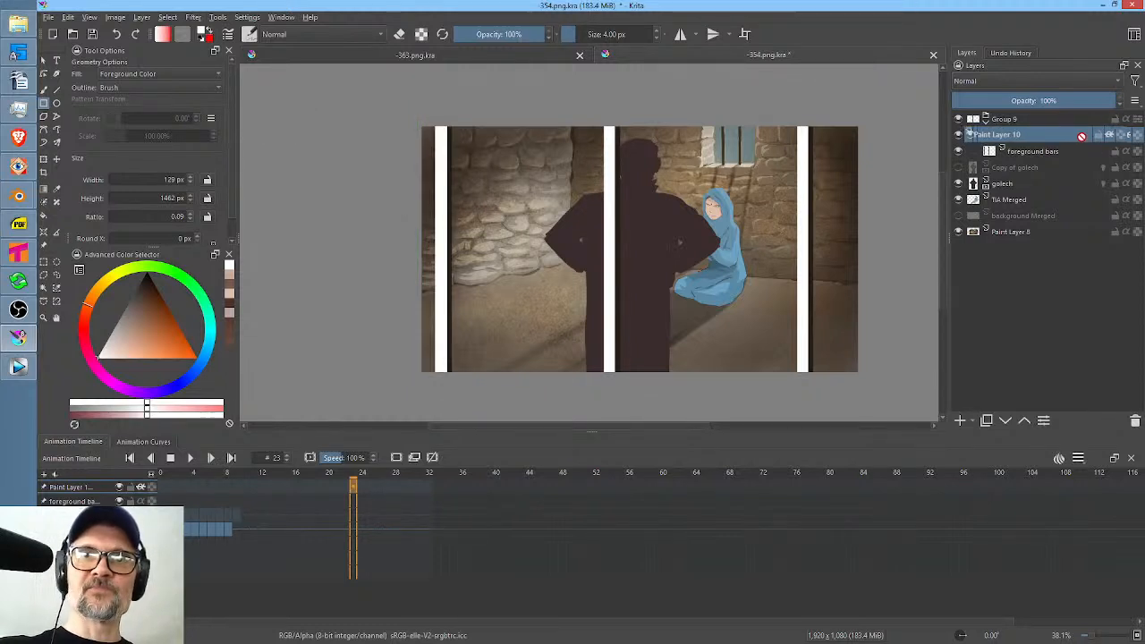
pyautogui.moveTo(1088, 106); pyautogui.dragTo(973, 108)
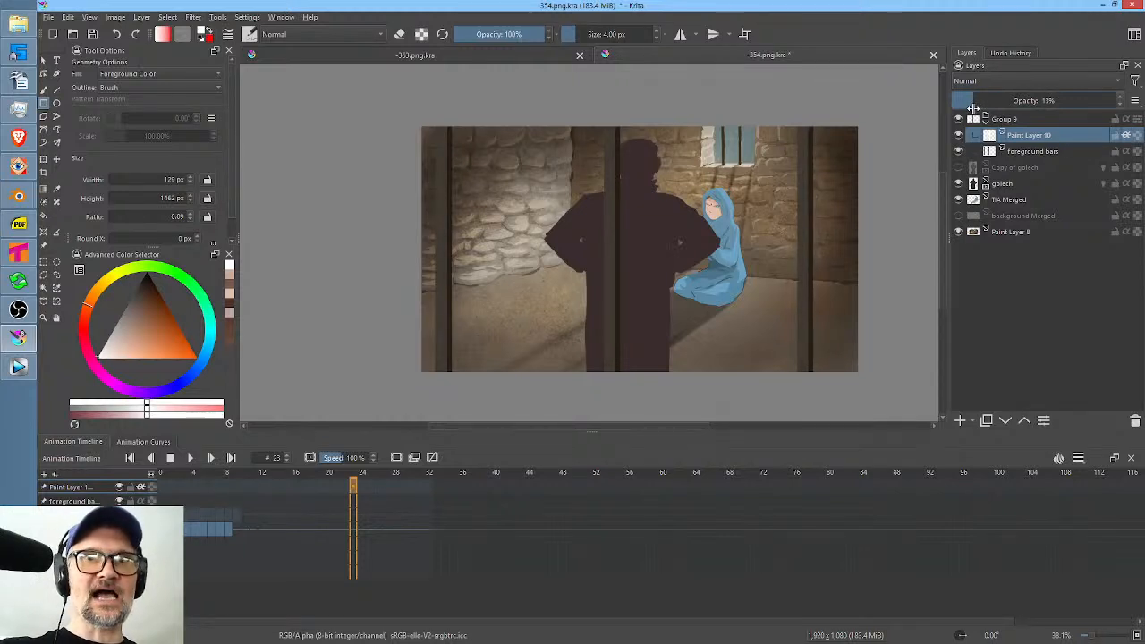
# Darken frame 8 of the golech layer with a Color Adjustment curve, moving its lowest point to input 59, output 0.
pyautogui.click(1039, 183)
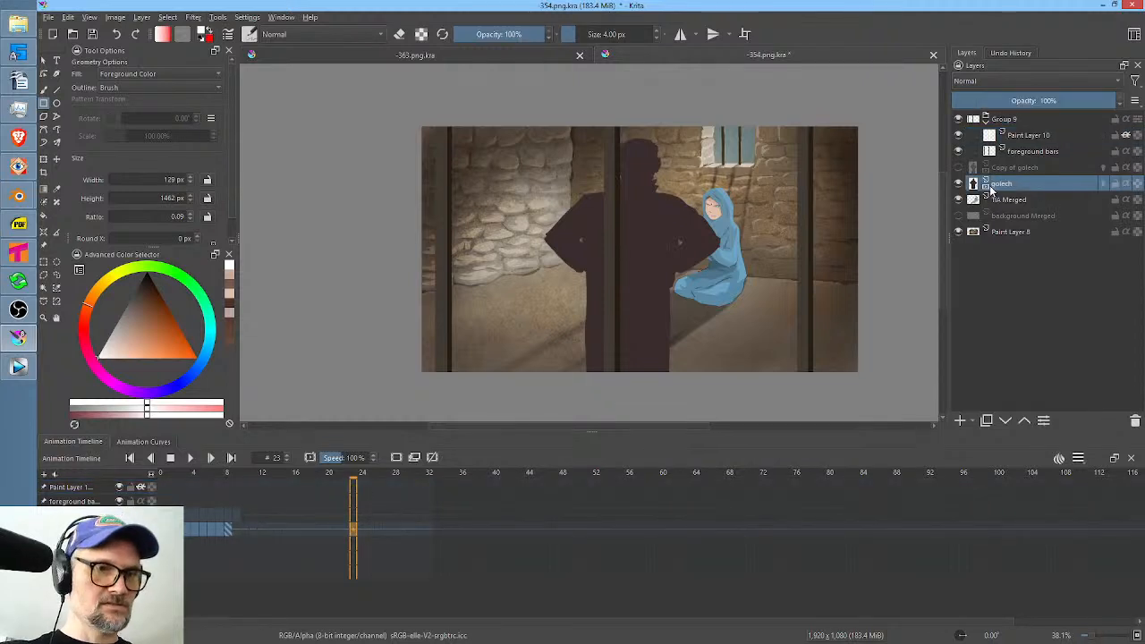
pyautogui.moveTo(362, 474); pyautogui.dragTo(237, 499)
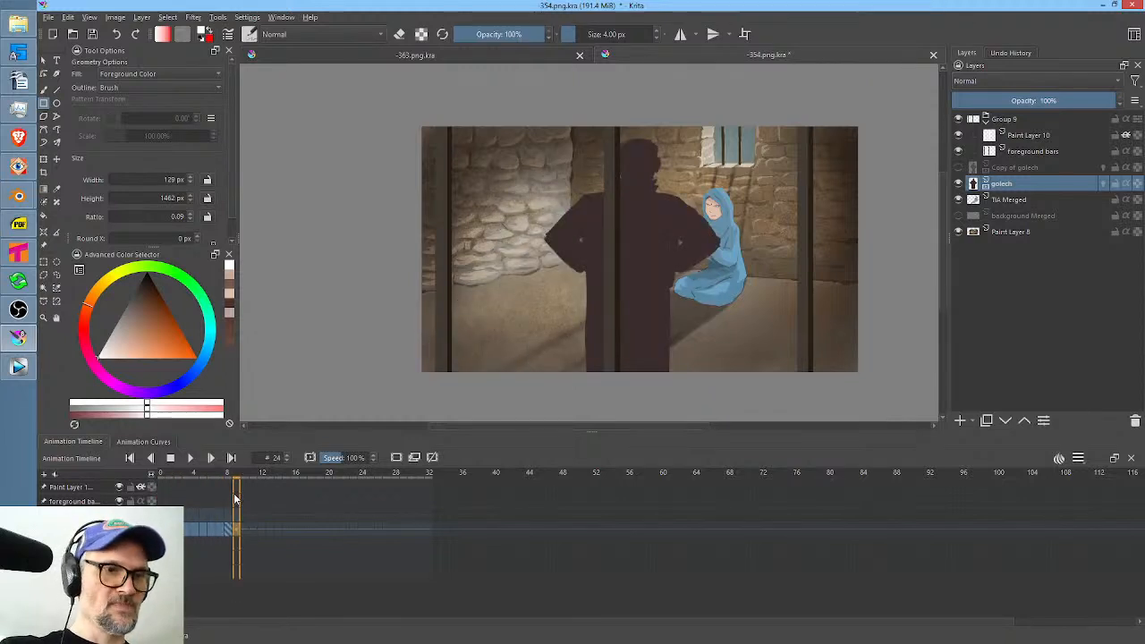
pyautogui.click(229, 534)
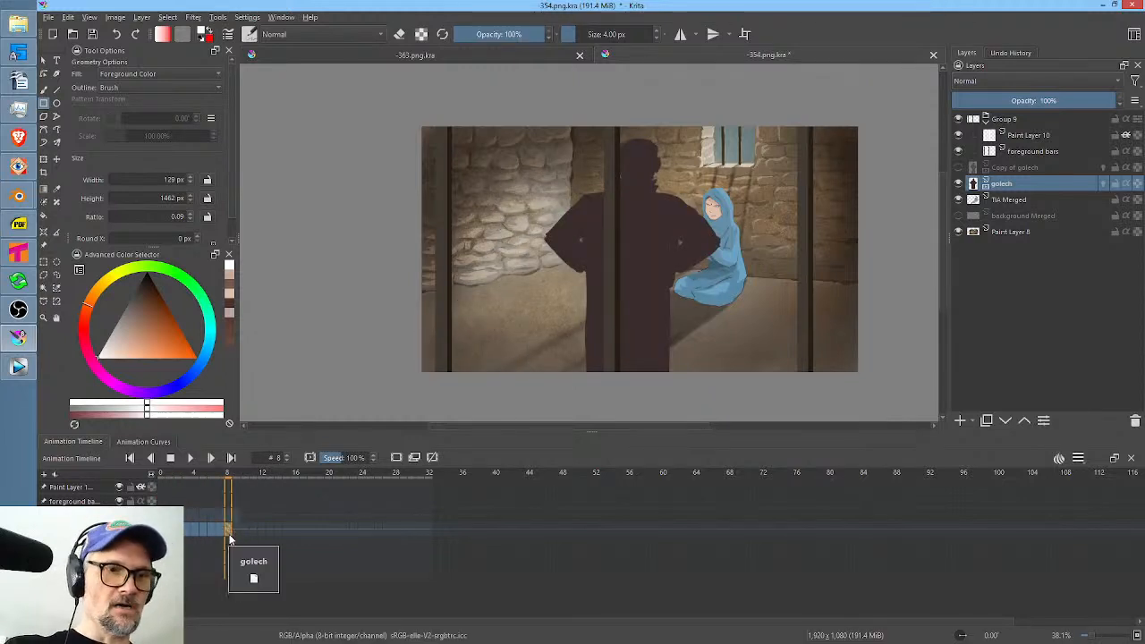
pyautogui.click(219, 529)
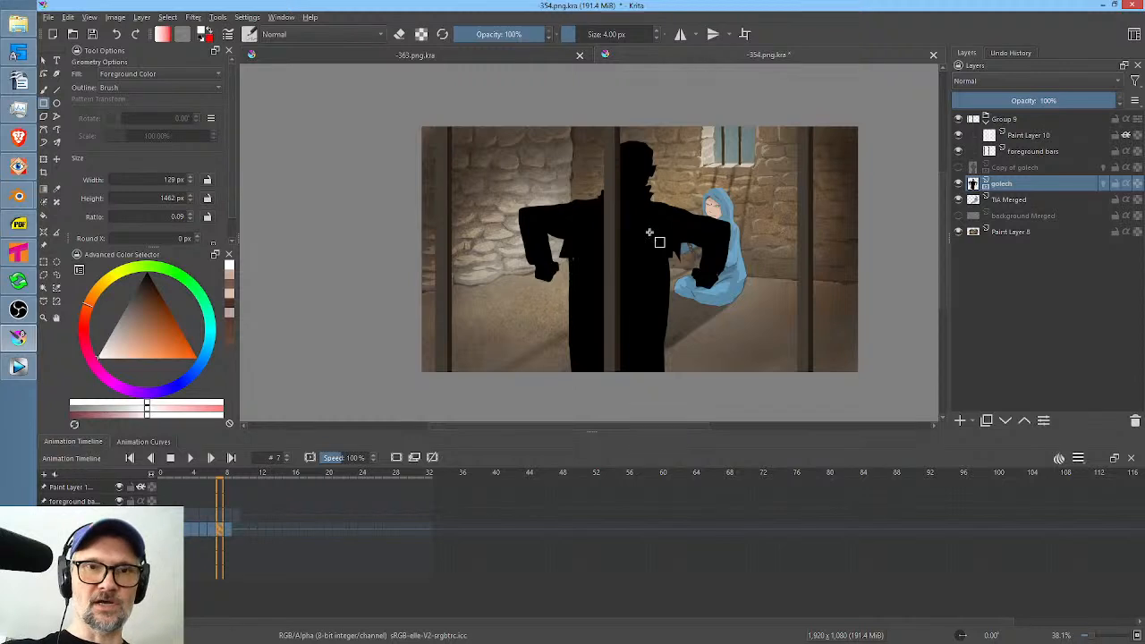
pyautogui.click(229, 527)
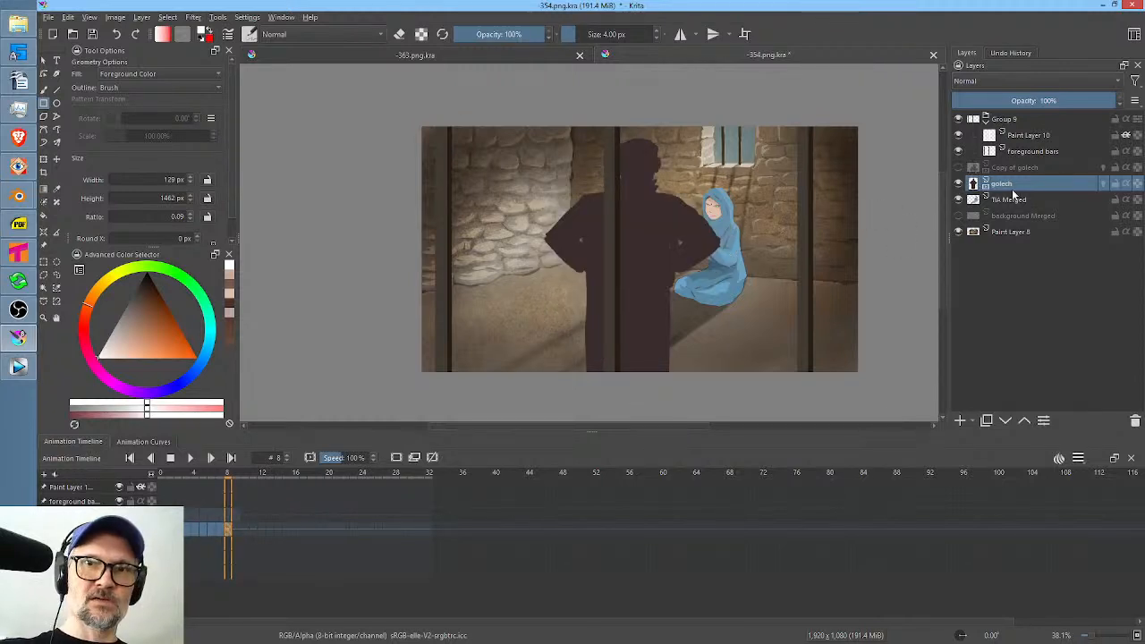
pyautogui.hotkey('ctrl', 'm')
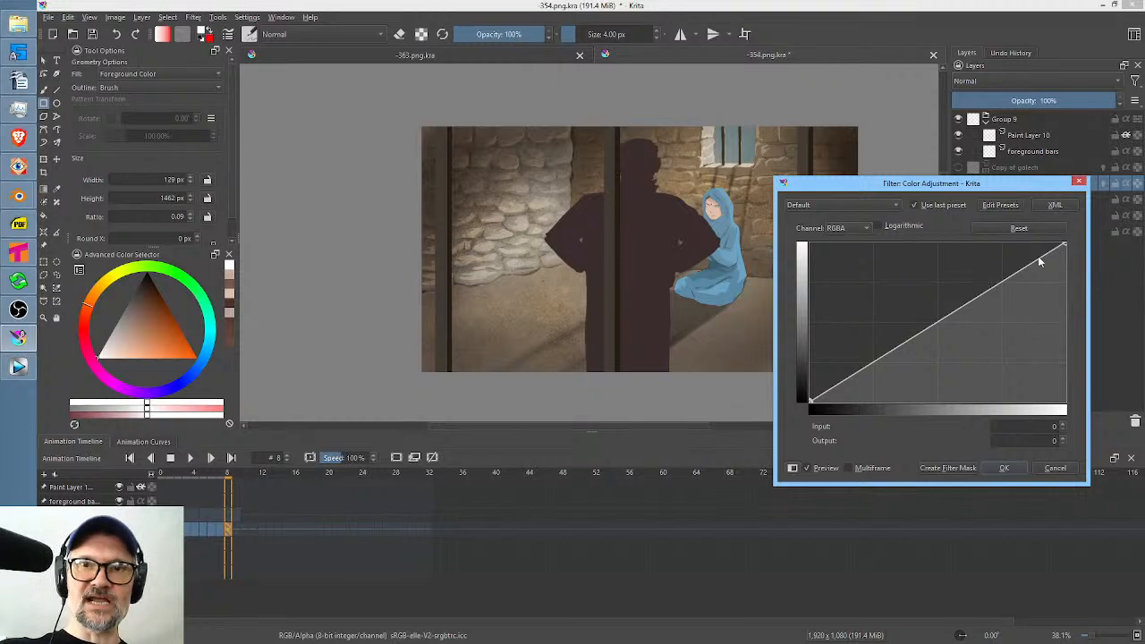
pyautogui.moveTo(809, 400); pyautogui.dragTo(870, 436)
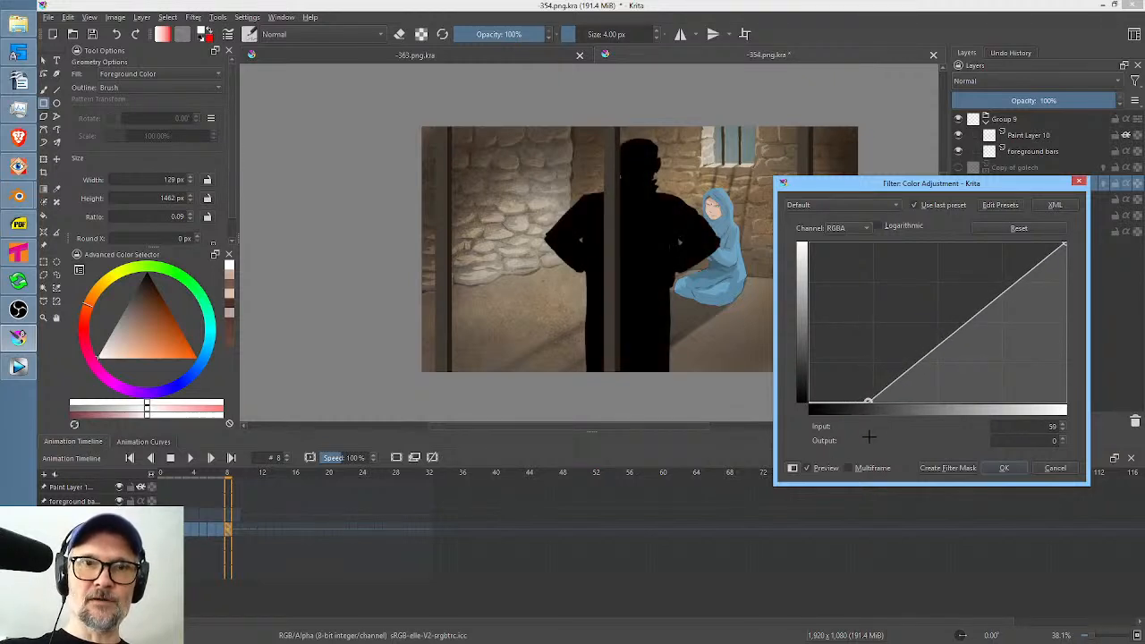
pyautogui.click(1006, 468)
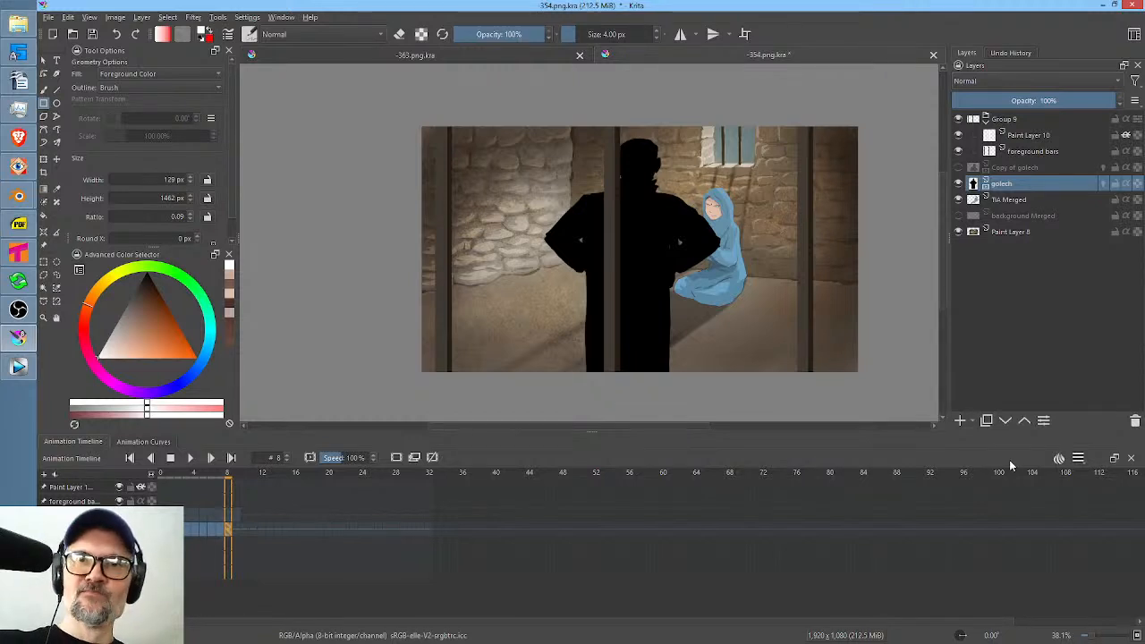
# Add a paint layer on top of the bars group and draw thin white strips, about 11 to 18 px wide, down all three bars.
pyautogui.click(1041, 137)
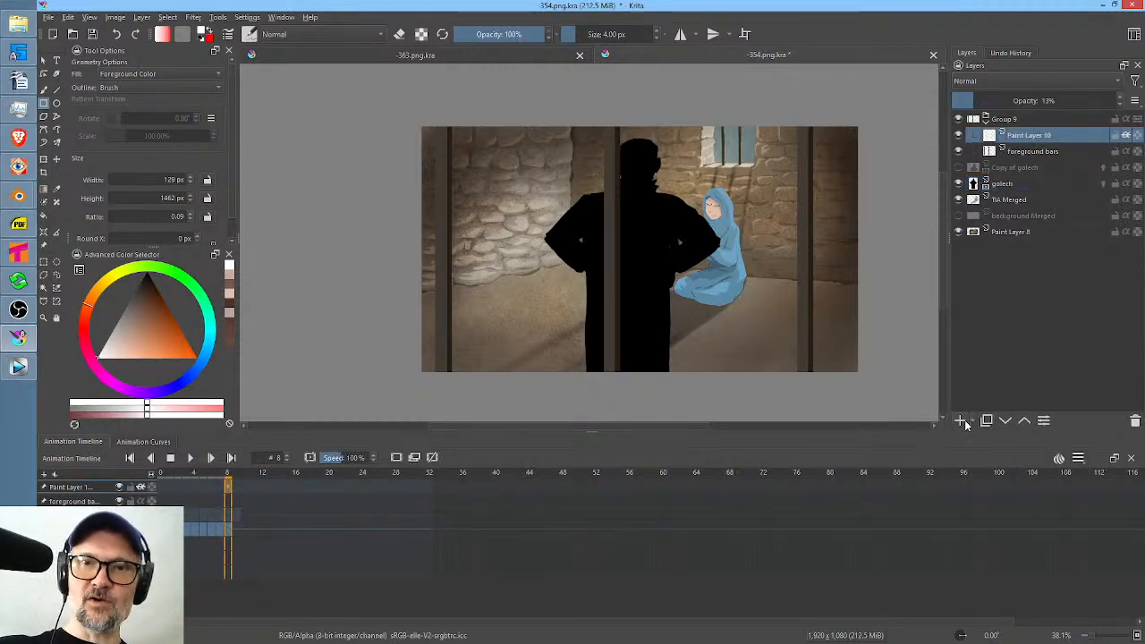
pyautogui.click(961, 419)
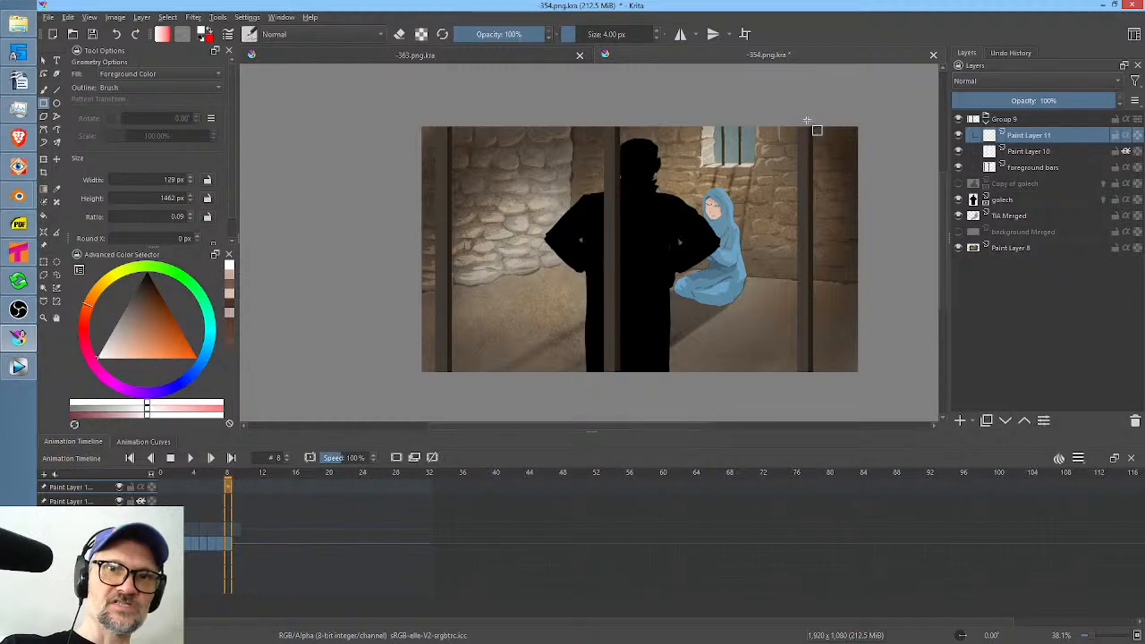
pyautogui.moveTo(800, 113); pyautogui.dragTo(807, 385)
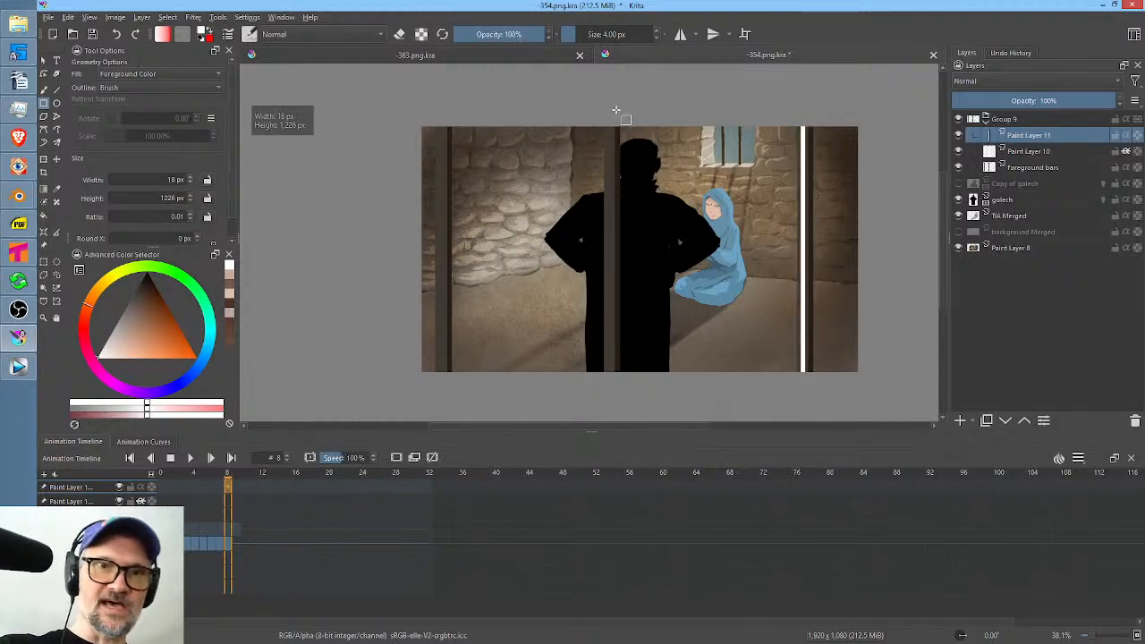
pyautogui.moveTo(609, 104); pyautogui.dragTo(611, 386)
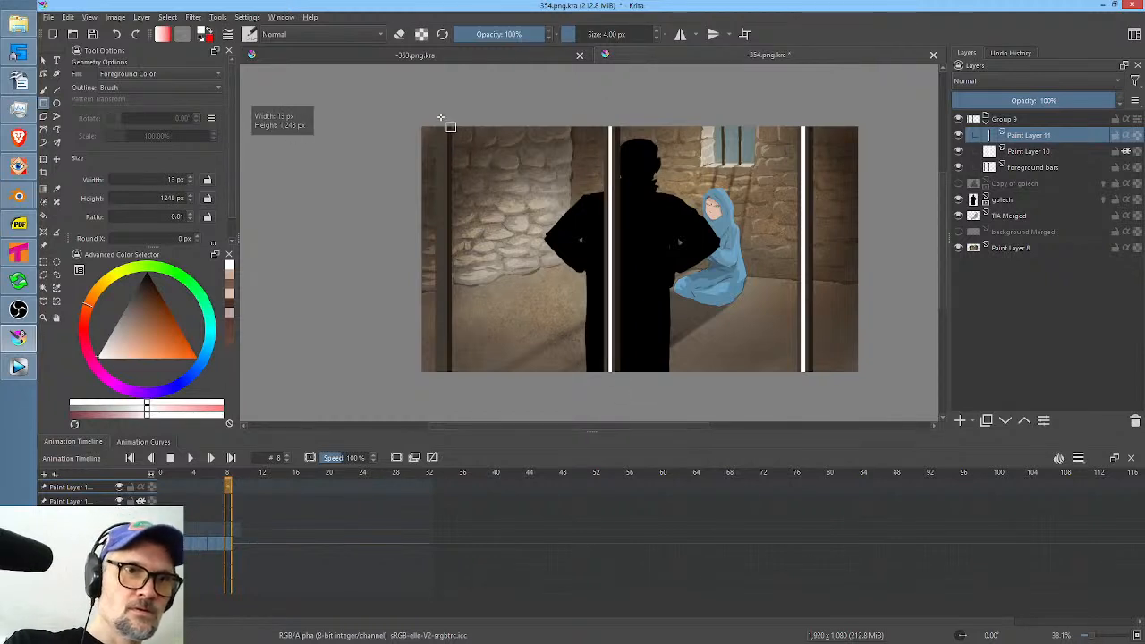
pyautogui.moveTo(439, 119); pyautogui.dragTo(442, 387)
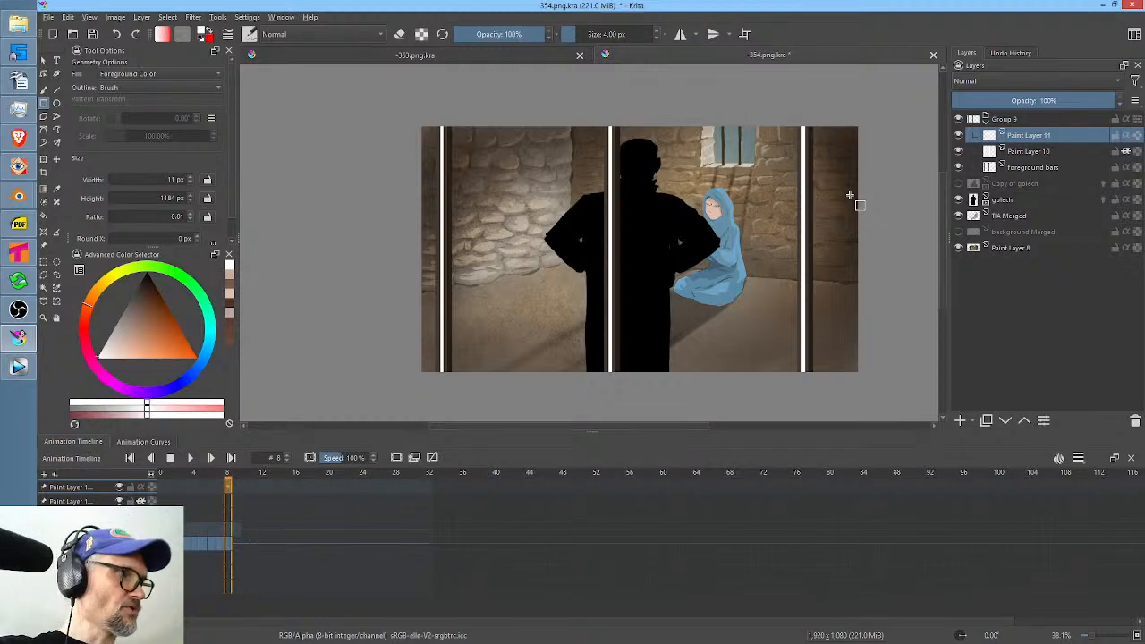
# Soften the thin white strips with the Blur filter, using its last-used settings.
pyautogui.click(195, 18)
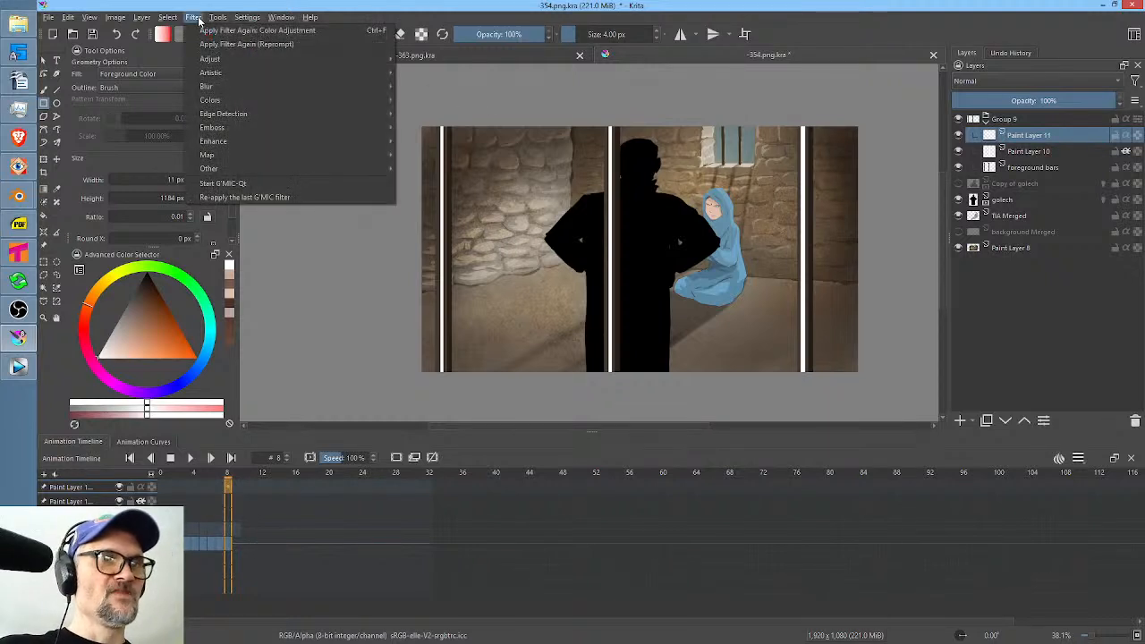
pyautogui.moveTo(215, 86)
pyautogui.click(417, 87)
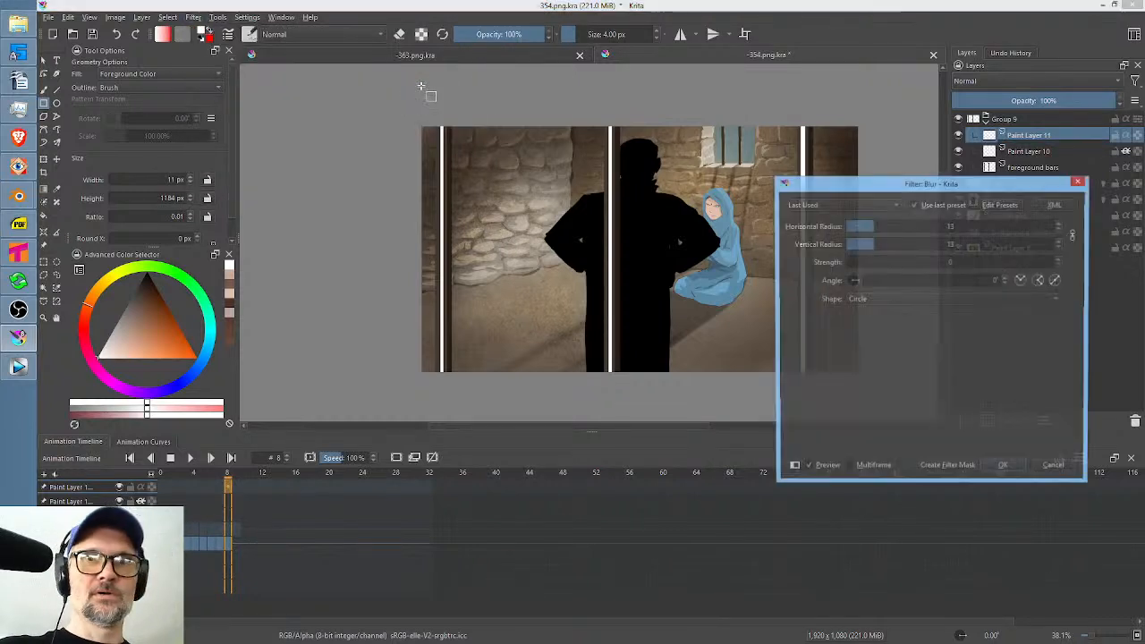
pyautogui.click(1012, 466)
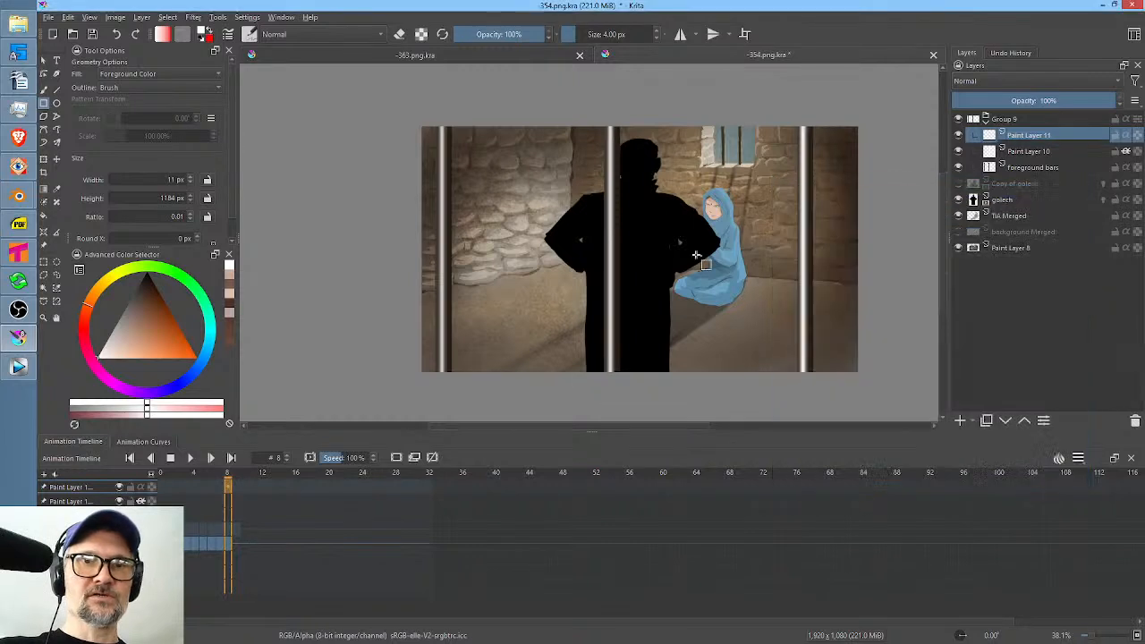
# Lower the blurred strip layer's opacity to 25% and set the wider highlight layer, Paint Layer 10, to 23%.
pyautogui.moveTo(1102, 100)
pyautogui.mouseDown()
pyautogui.moveTo(895, 130)
pyautogui.moveTo(1029, 132)
pyautogui.mouseUp()
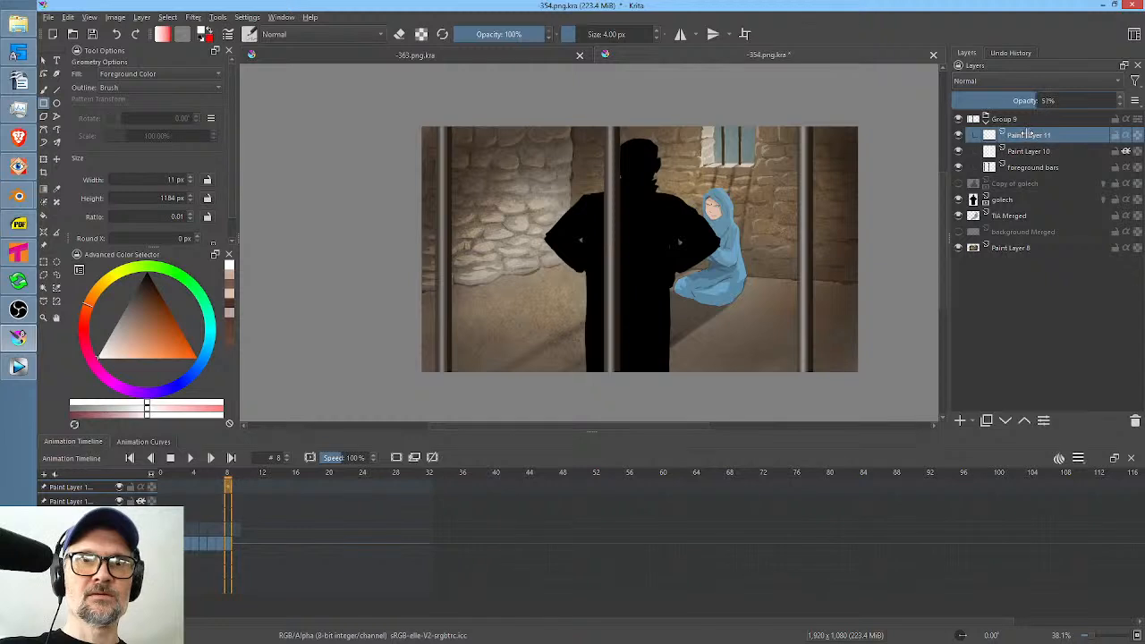
pyautogui.scroll(5, 838, 226)
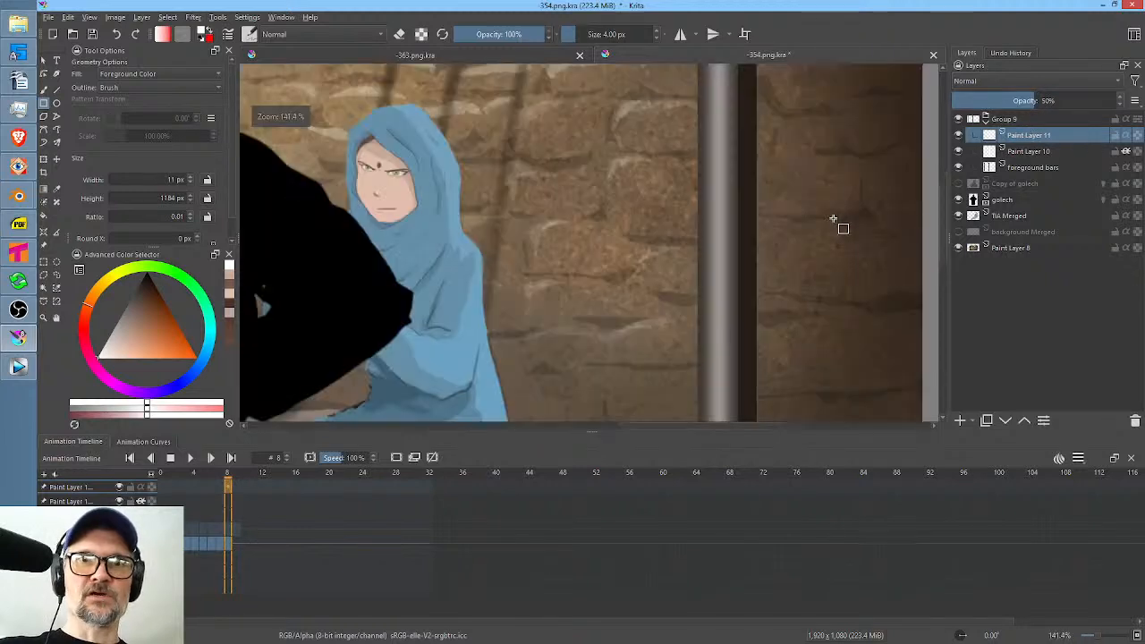
pyautogui.moveTo(1039, 103); pyautogui.dragTo(982, 104)
pyautogui.scroll(-5, 721, 251)
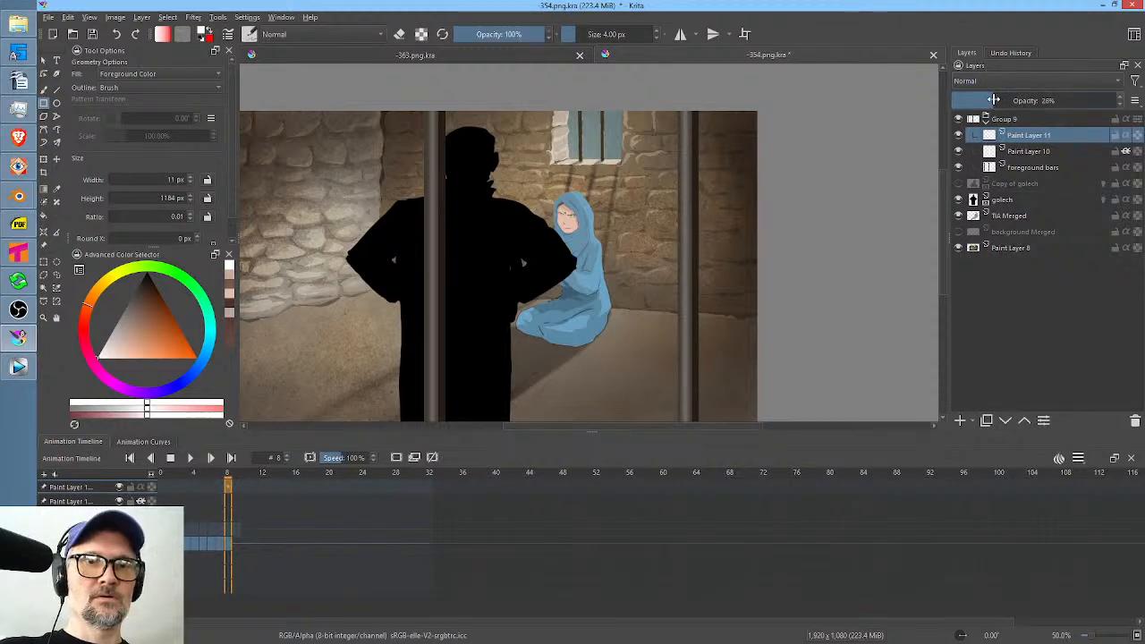
pyautogui.moveTo(662, 239); pyautogui.dragTo(736, 214)
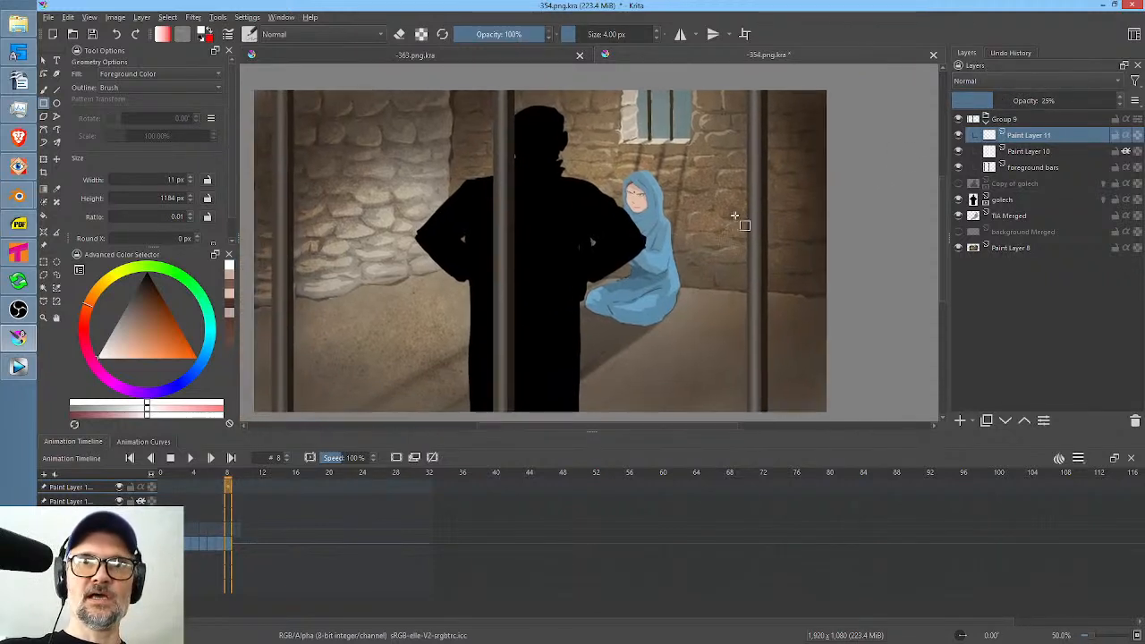
pyautogui.click(1017, 151)
pyautogui.moveTo(980, 101); pyautogui.dragTo(988, 103)
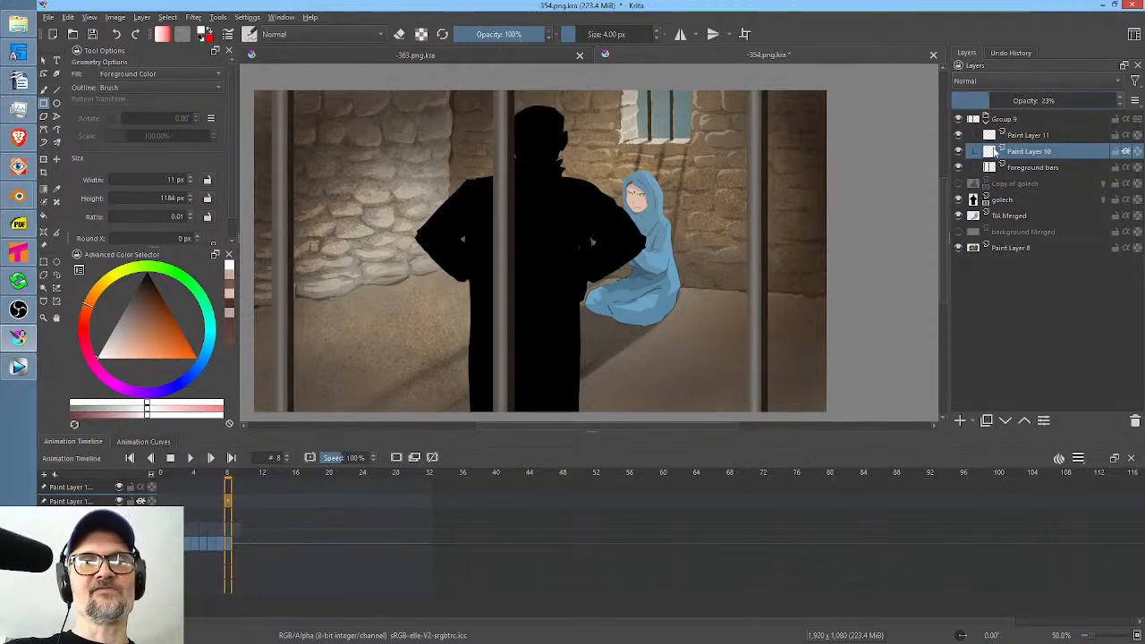
# Put the golech layer in its own group and add a new paint layer above it inside the group.
pyautogui.click(1030, 200)
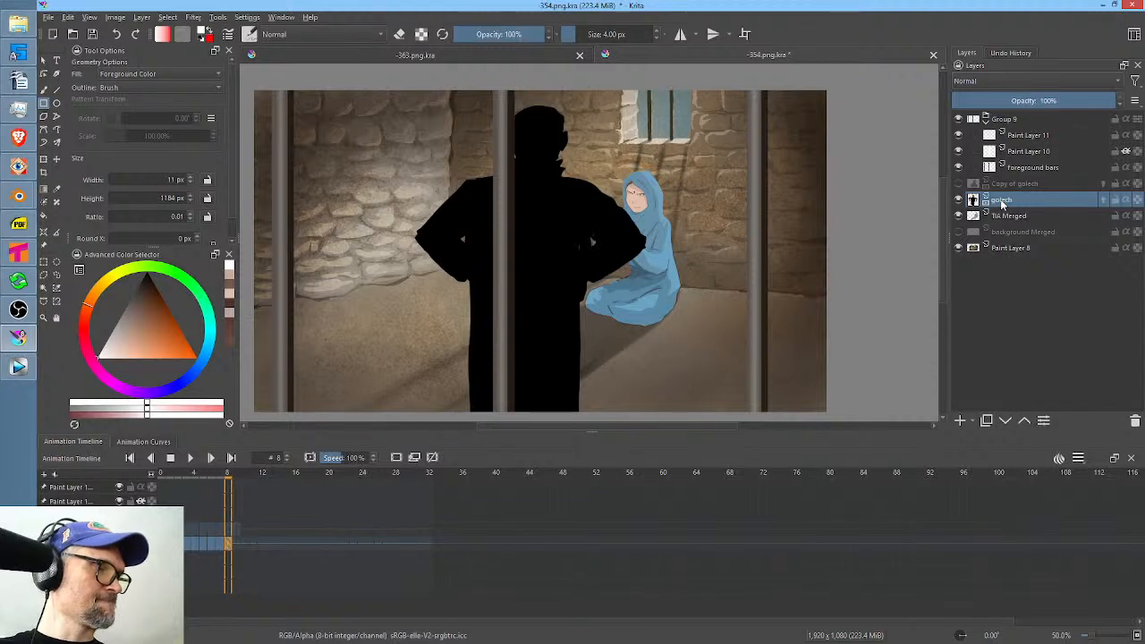
pyautogui.hotkey('ctrl', 'g')
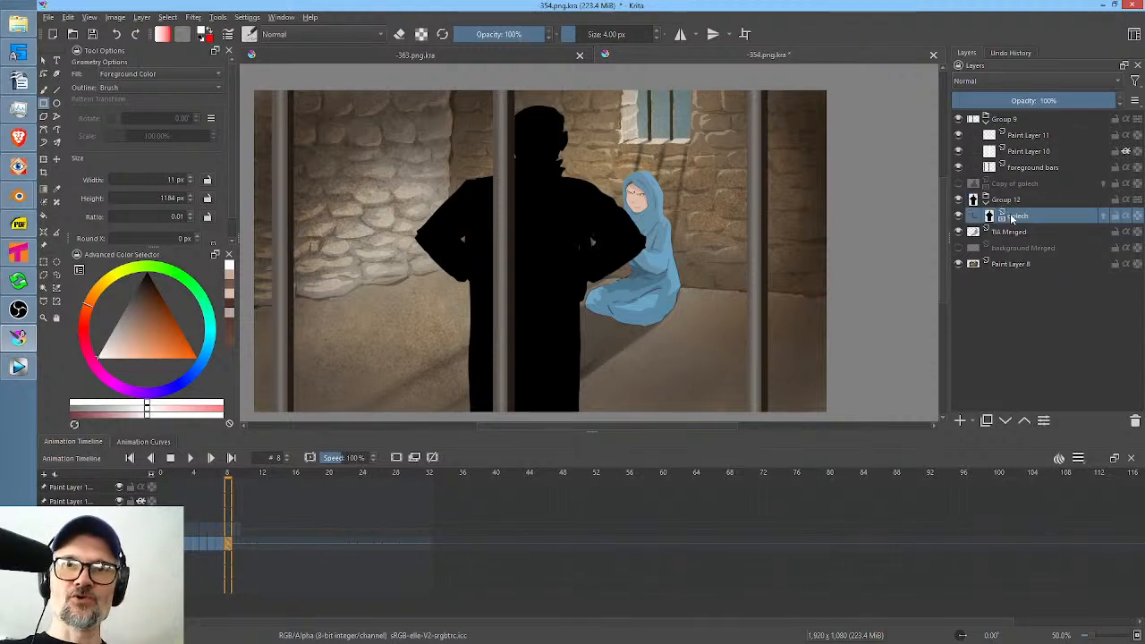
pyautogui.click(961, 420)
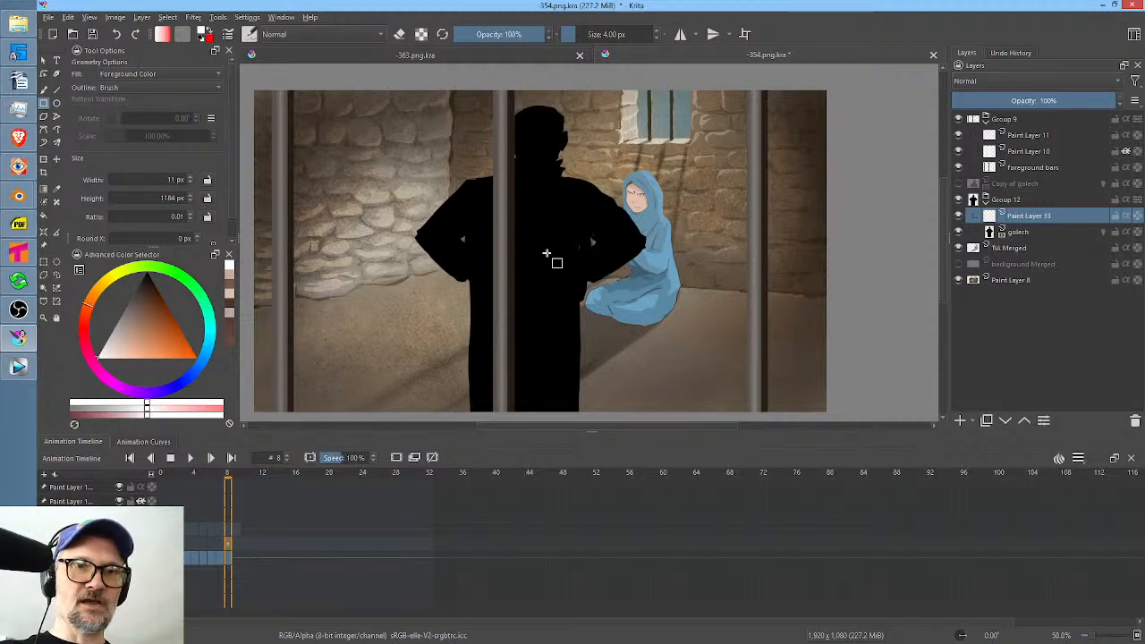
# Isolate the new layer, fill it entirely with a very pale warm white, and turn on alpha inheritance to clip it to golech.
pyautogui.keyDown('alt'); pyautogui.click(989, 215); pyautogui.keyUp('alt')
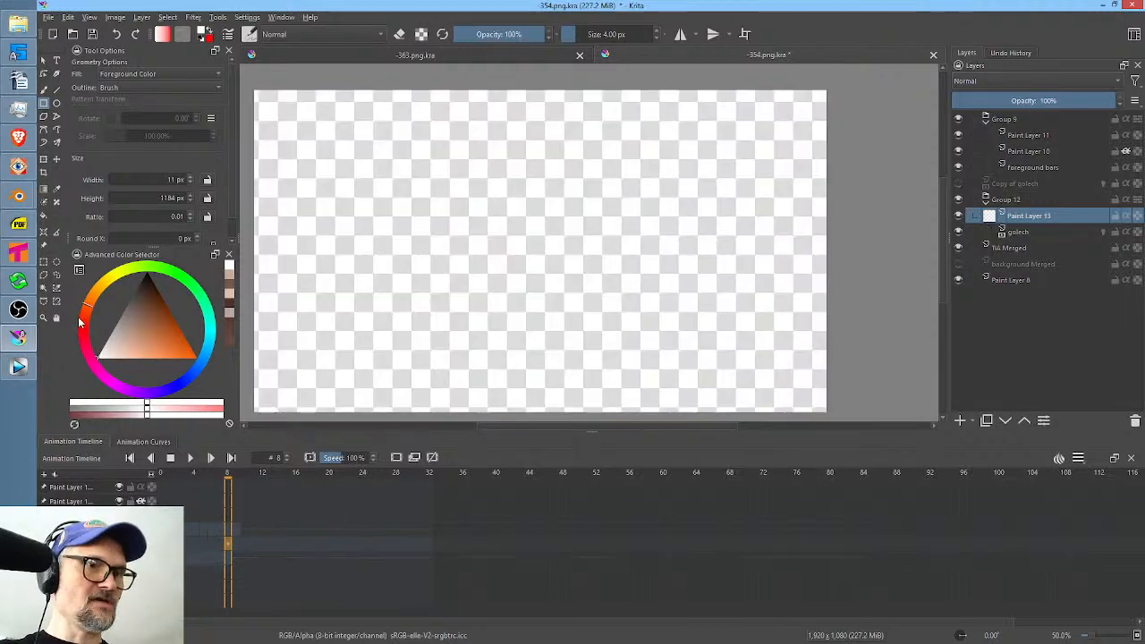
pyautogui.click(102, 358)
pyautogui.press('f')
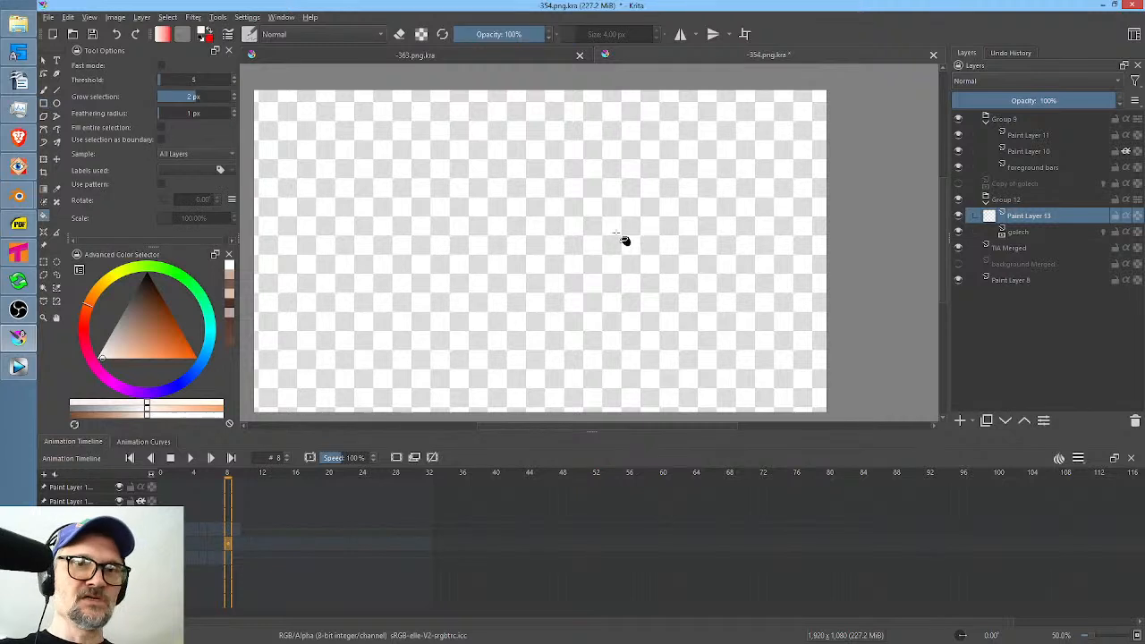
pyautogui.click(617, 235)
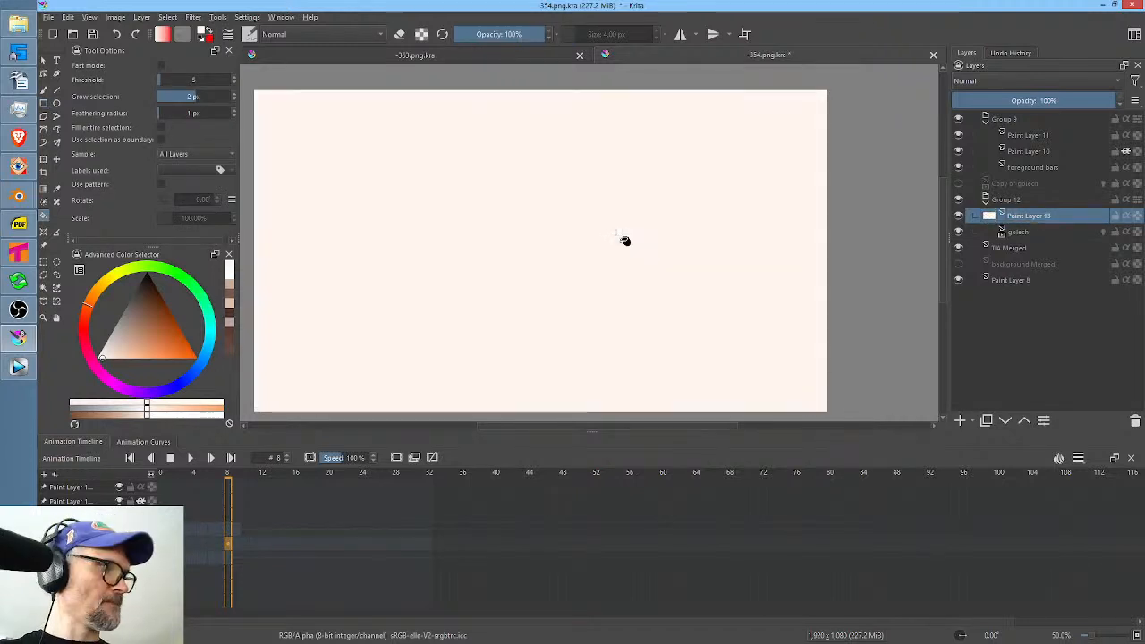
pyautogui.press('Escape')
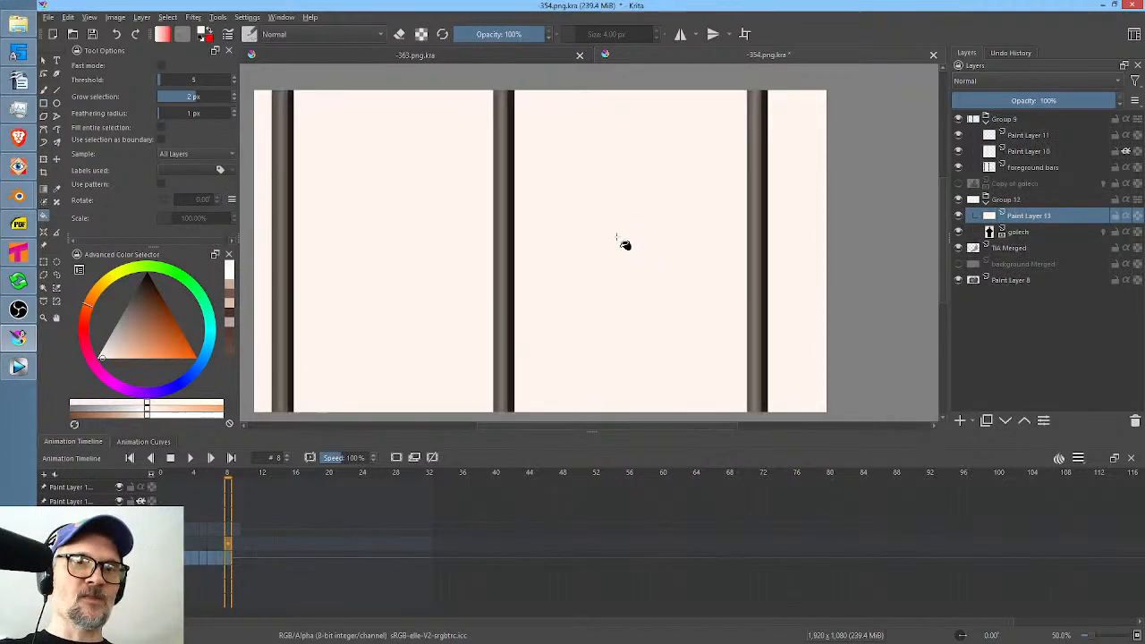
pyautogui.click(1126, 216)
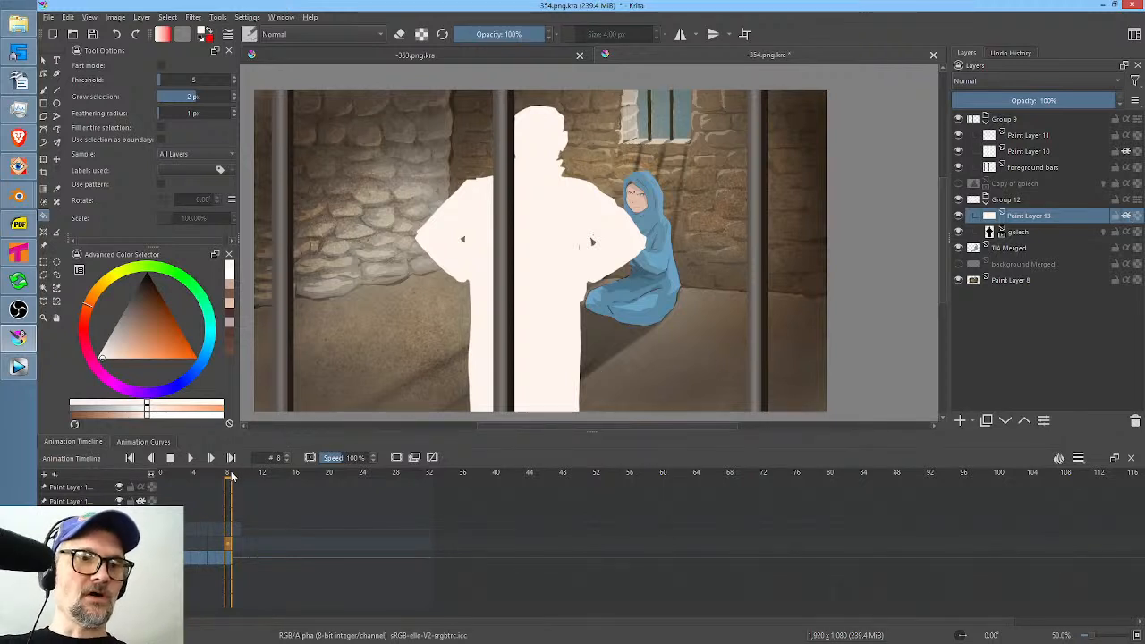
# At frame 0, refill the clipped layer over golech with a light peach colour and lower its opacity to 23%.
pyautogui.moveTo(230, 475); pyautogui.dragTo(146, 483)
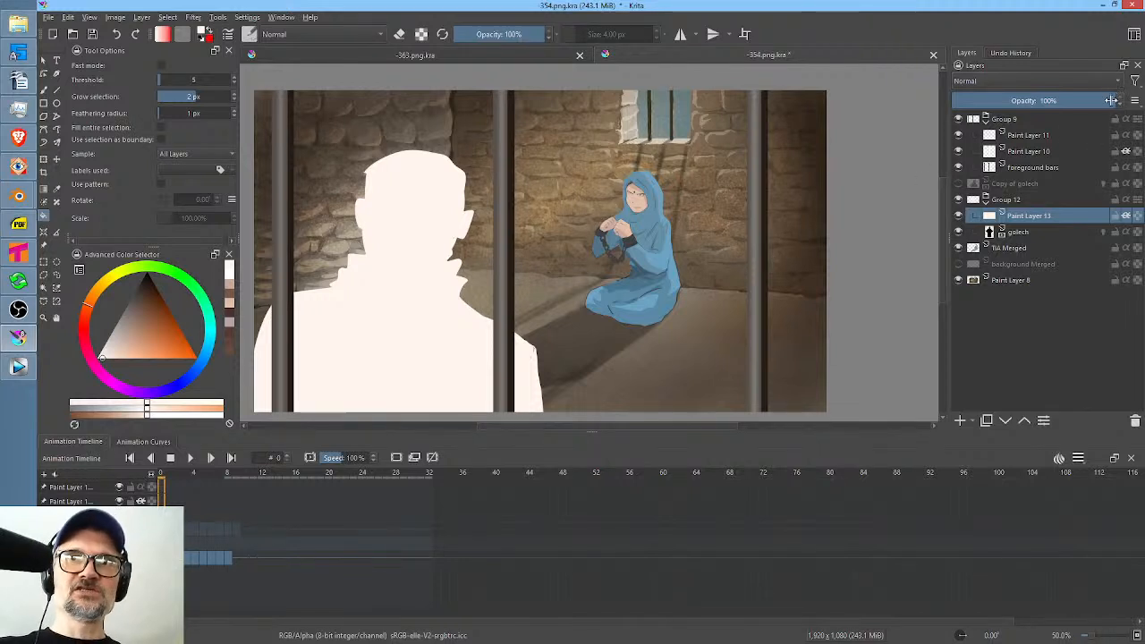
pyautogui.moveTo(1109, 100)
pyautogui.mouseDown()
pyautogui.moveTo(653, 120)
pyautogui.moveTo(1120, 106)
pyautogui.moveTo(1040, 125)
pyautogui.moveTo(912, 117)
pyautogui.moveTo(1134, 119)
pyautogui.mouseUp()
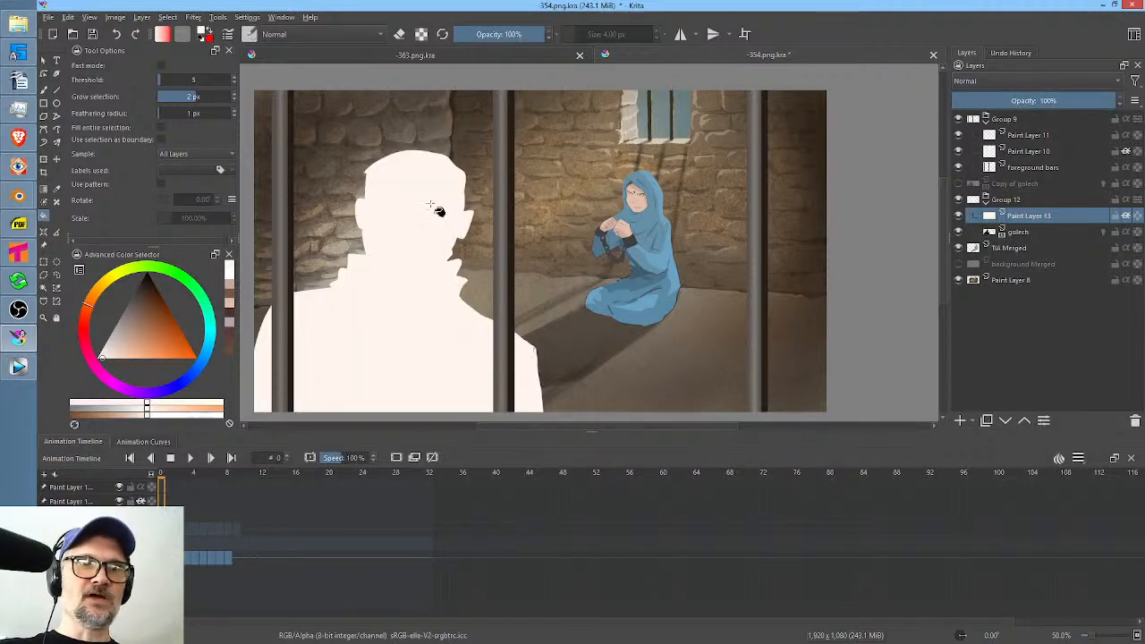
pyautogui.click(542, 211)
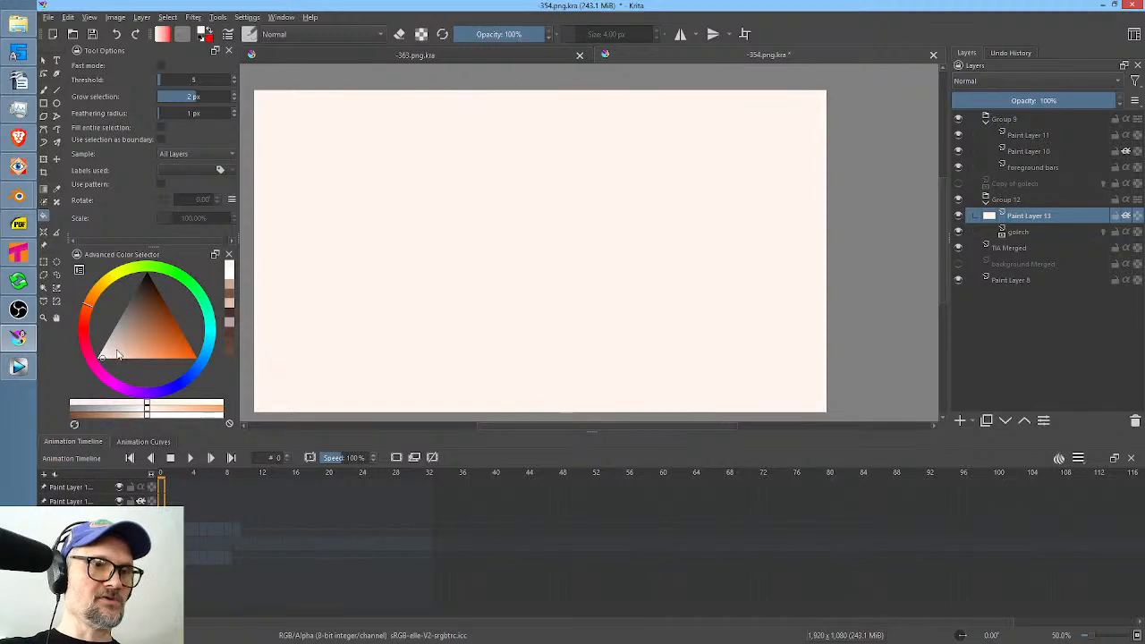
pyautogui.moveTo(112, 349)
pyautogui.mouseDown()
pyautogui.moveTo(142, 348)
pyautogui.moveTo(128, 348)
pyautogui.mouseUp()
pyautogui.click(585, 230)
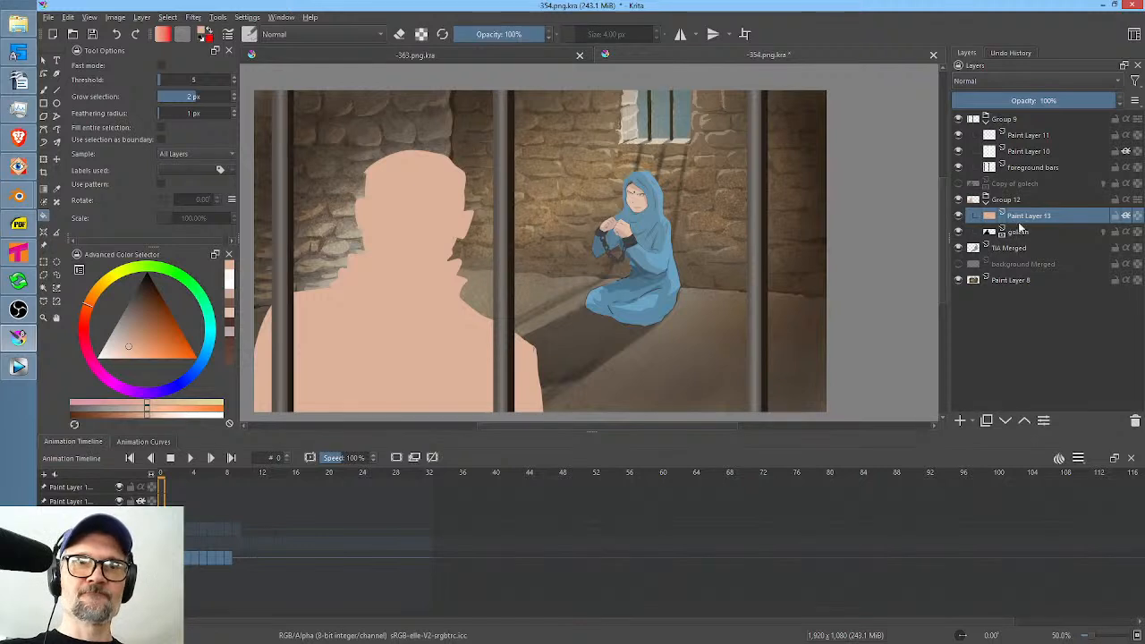
pyautogui.moveTo(1092, 100); pyautogui.dragTo(987, 103)
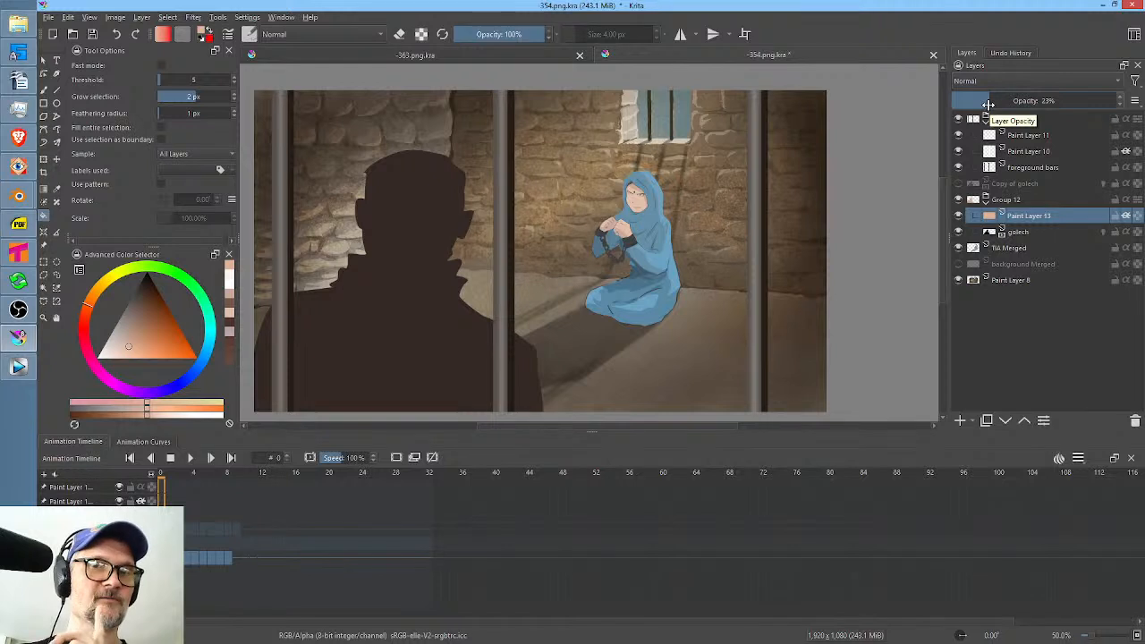
pyautogui.moveTo(1059, 218)
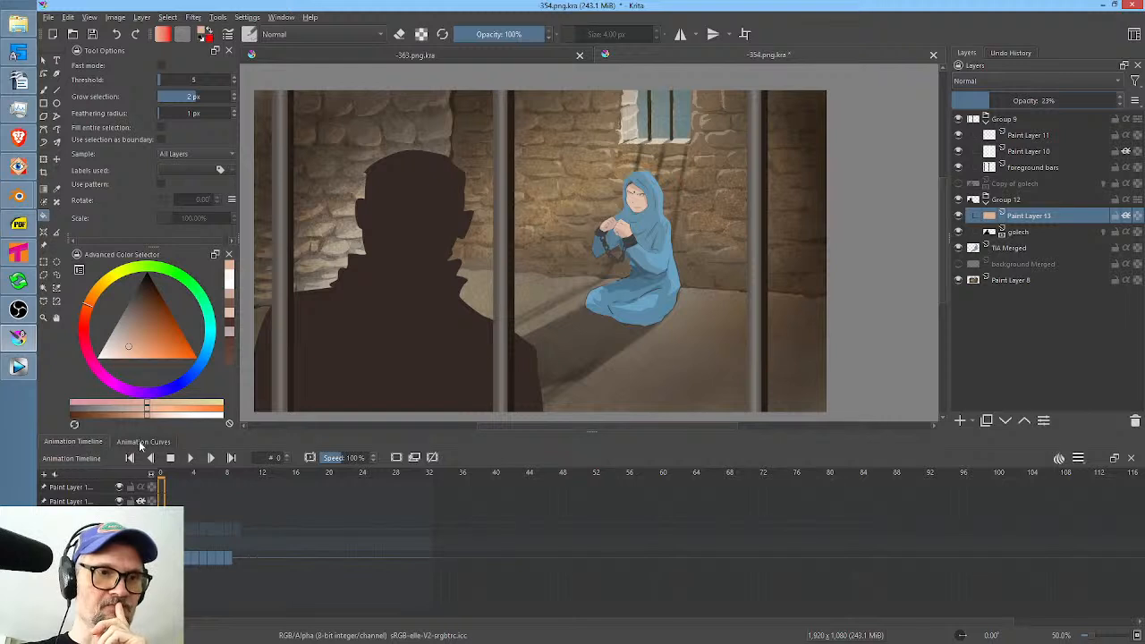
# Add opacity keyframes to Paint Layer 13 at frames 0 and 8.
pyautogui.click(140, 444)
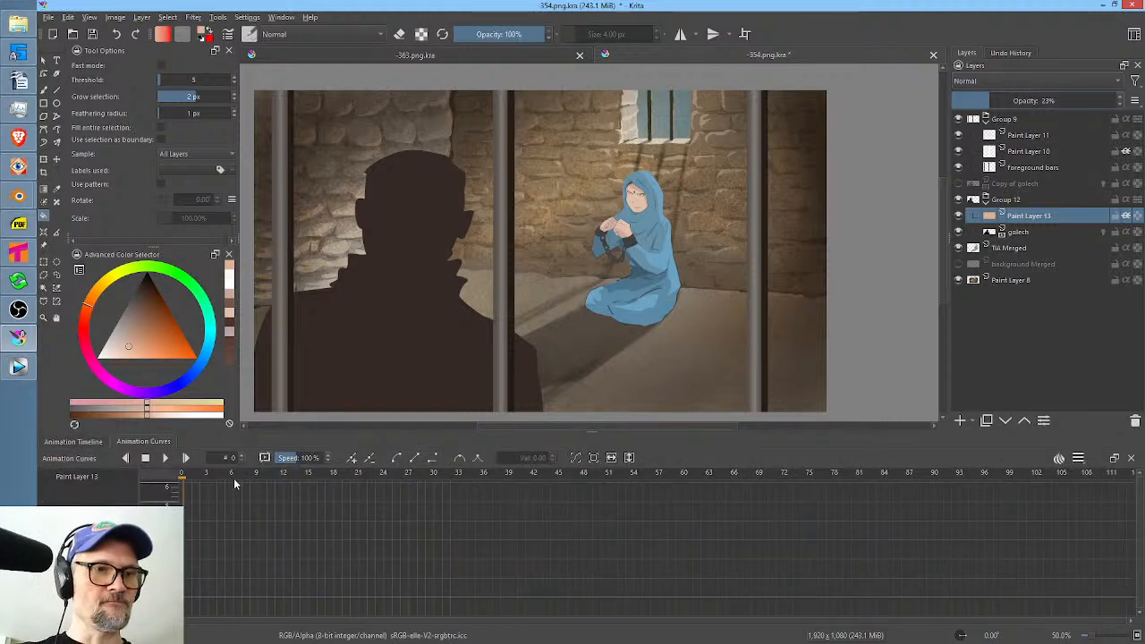
pyautogui.click(352, 457)
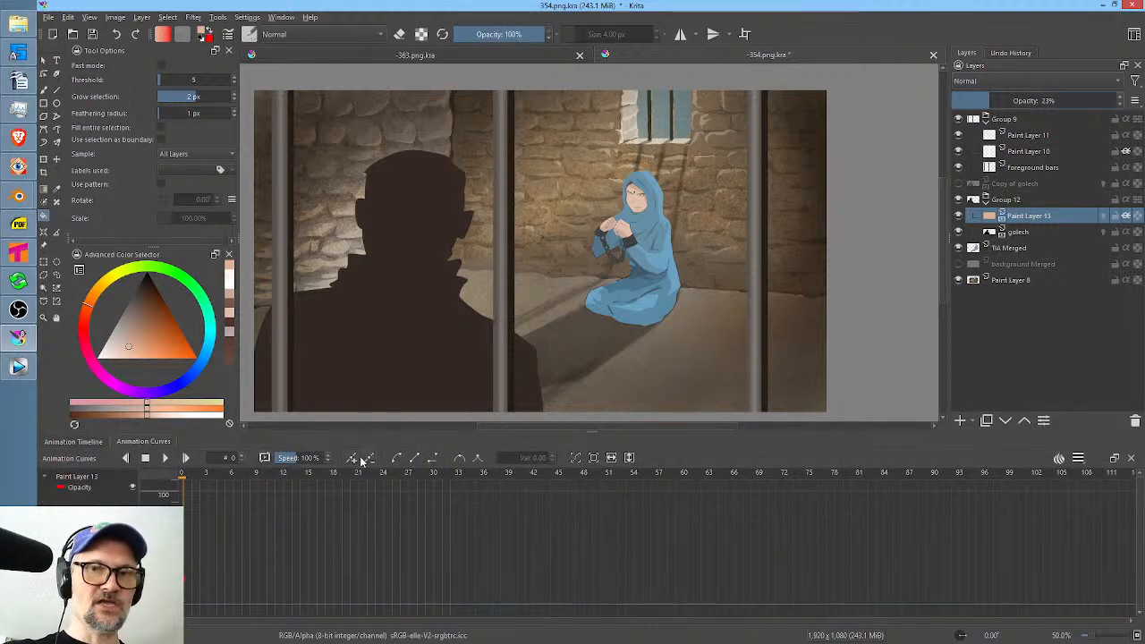
pyautogui.click(91, 441)
pyautogui.click(230, 474)
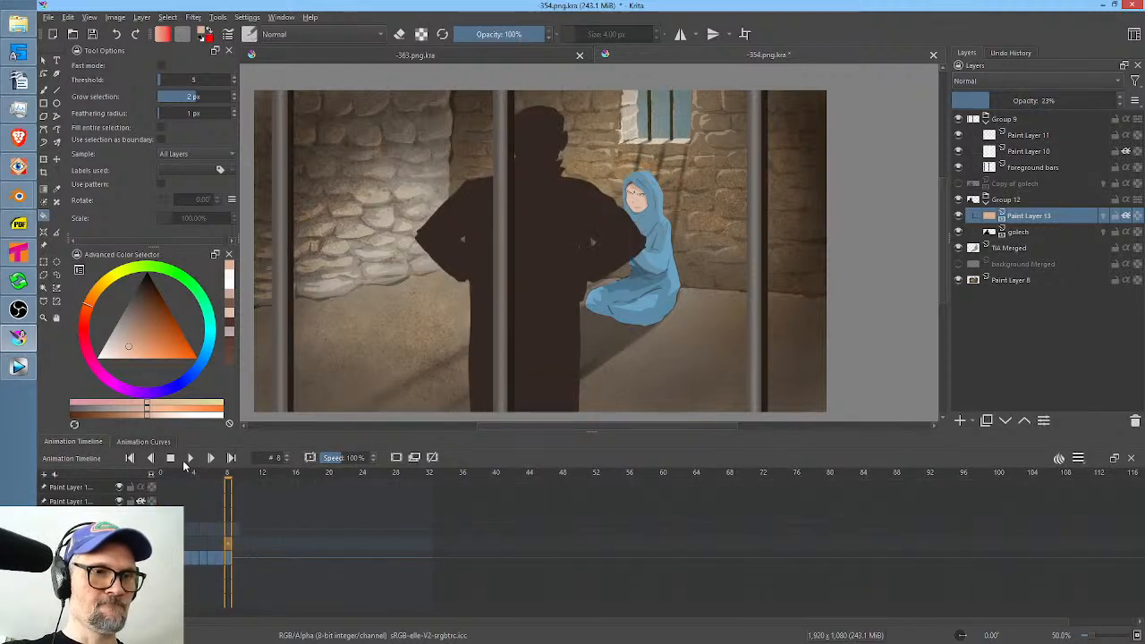
pyautogui.click(143, 442)
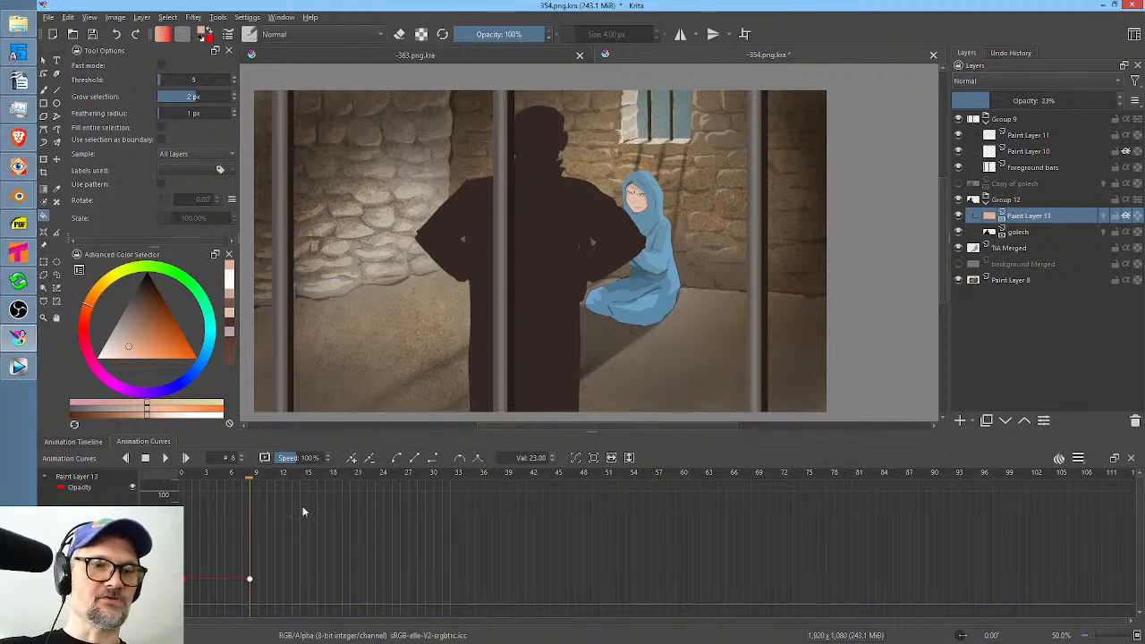
pyautogui.click(249, 581)
pyautogui.click(249, 580)
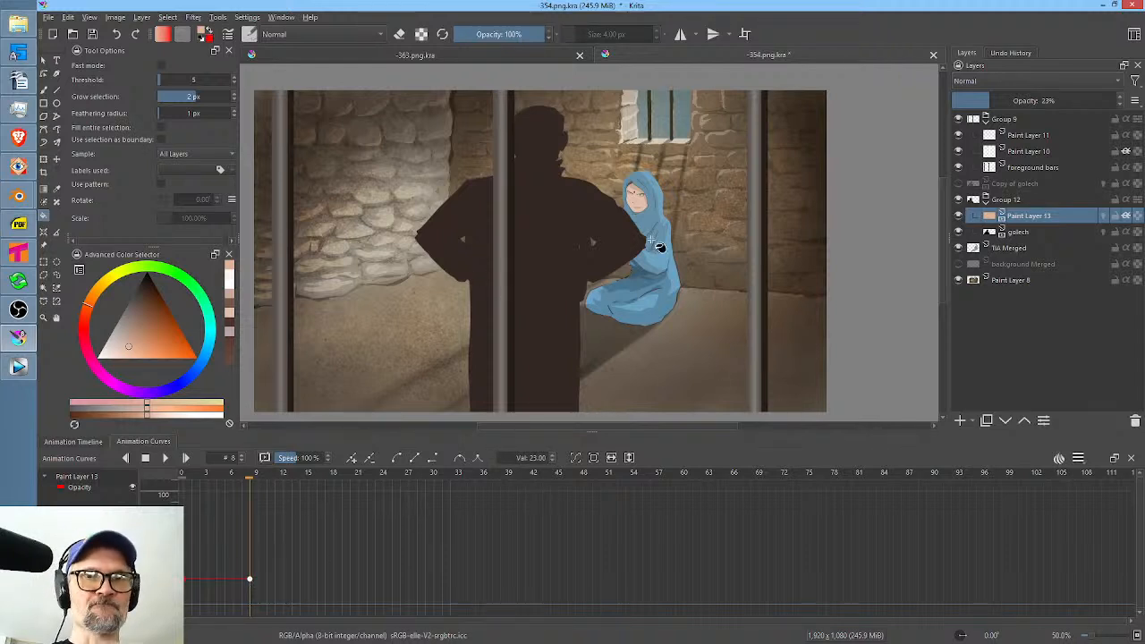
# Set Paint Layer 13's opacity to 32% at frame 8 and 16% at frame 0, and play back the fade.
pyautogui.moveTo(1042, 220)
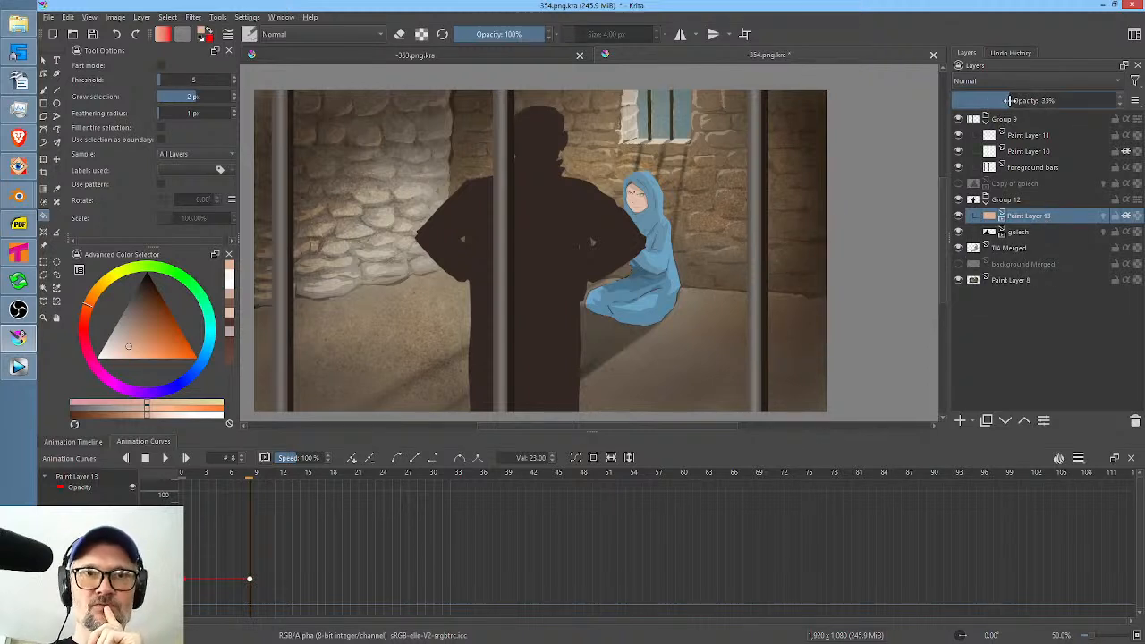
pyautogui.moveTo(1009, 100)
pyautogui.mouseDown()
pyautogui.moveTo(1025, 100)
pyautogui.moveTo(1006, 107)
pyautogui.mouseUp()
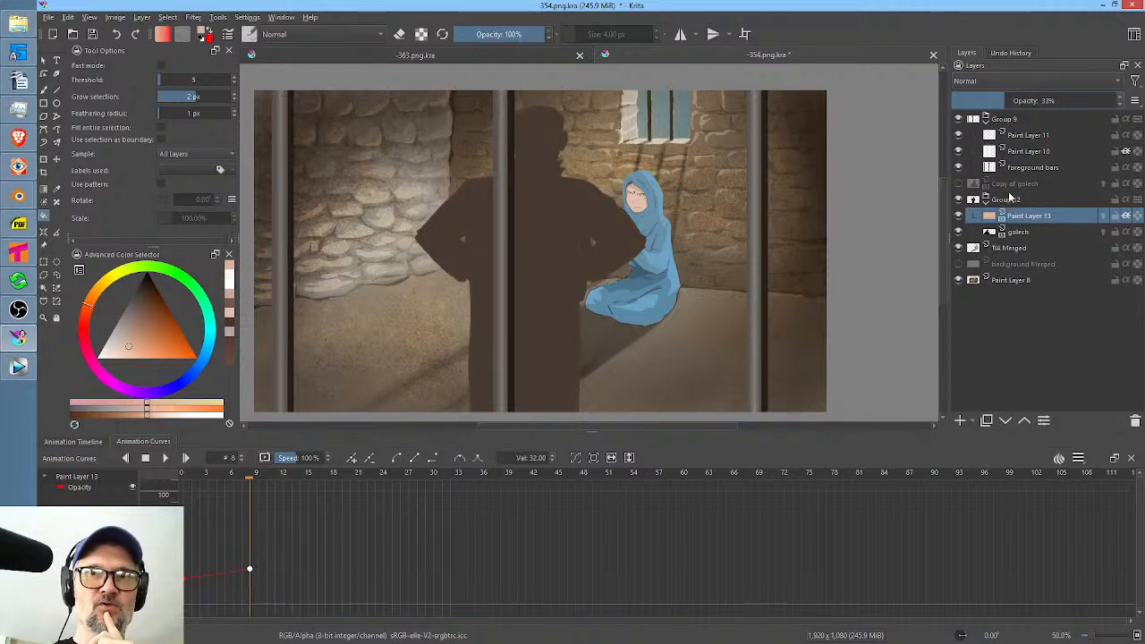
pyautogui.click(182, 479)
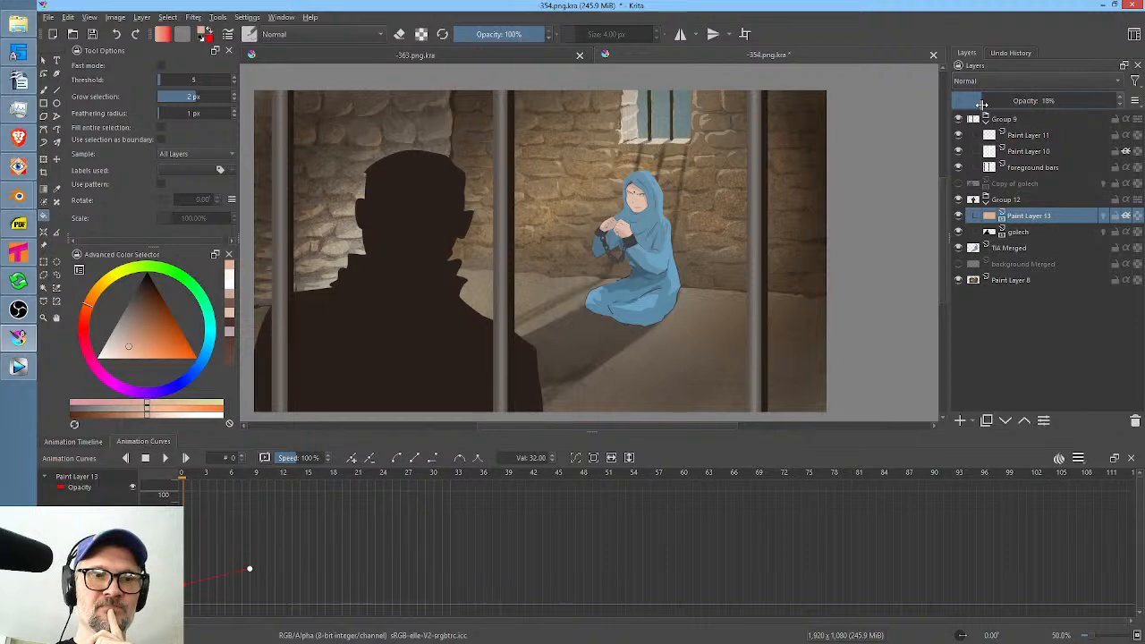
pyautogui.moveTo(982, 105); pyautogui.dragTo(980, 104)
pyautogui.moveTo(314, 478); pyautogui.dragTo(199, 479)
pyautogui.click(88, 441)
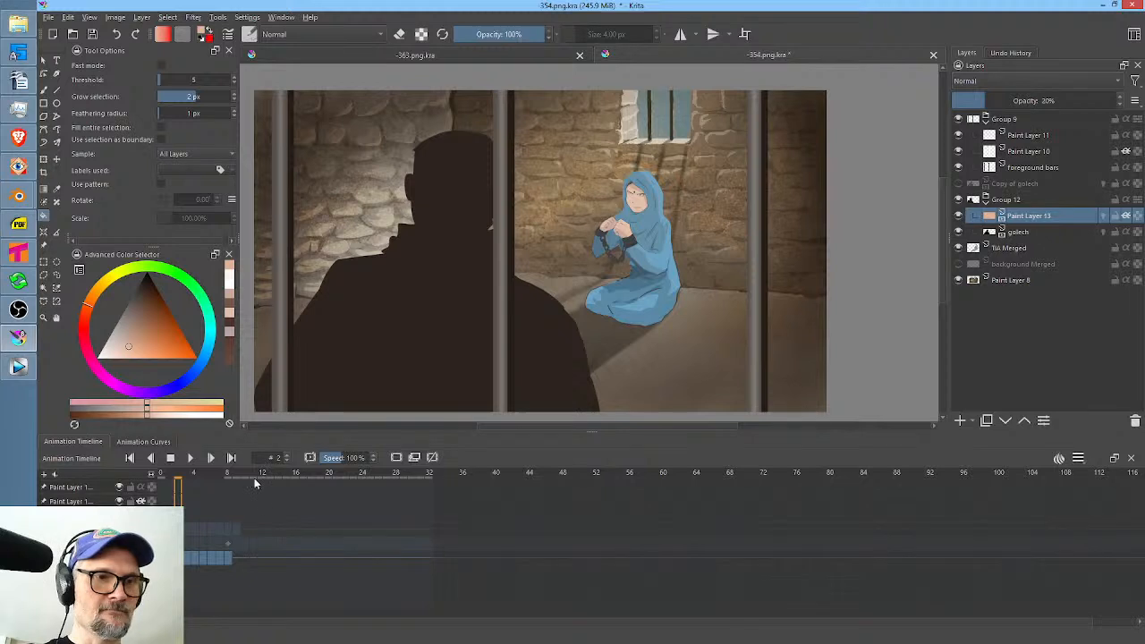
pyautogui.press('space')
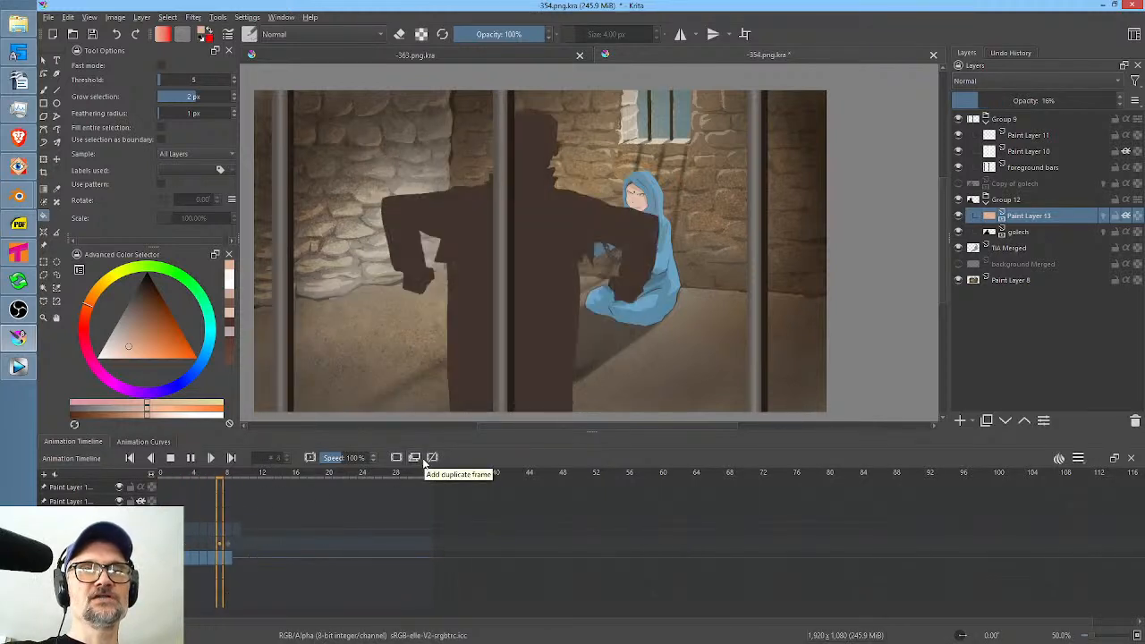
pyautogui.press('space')
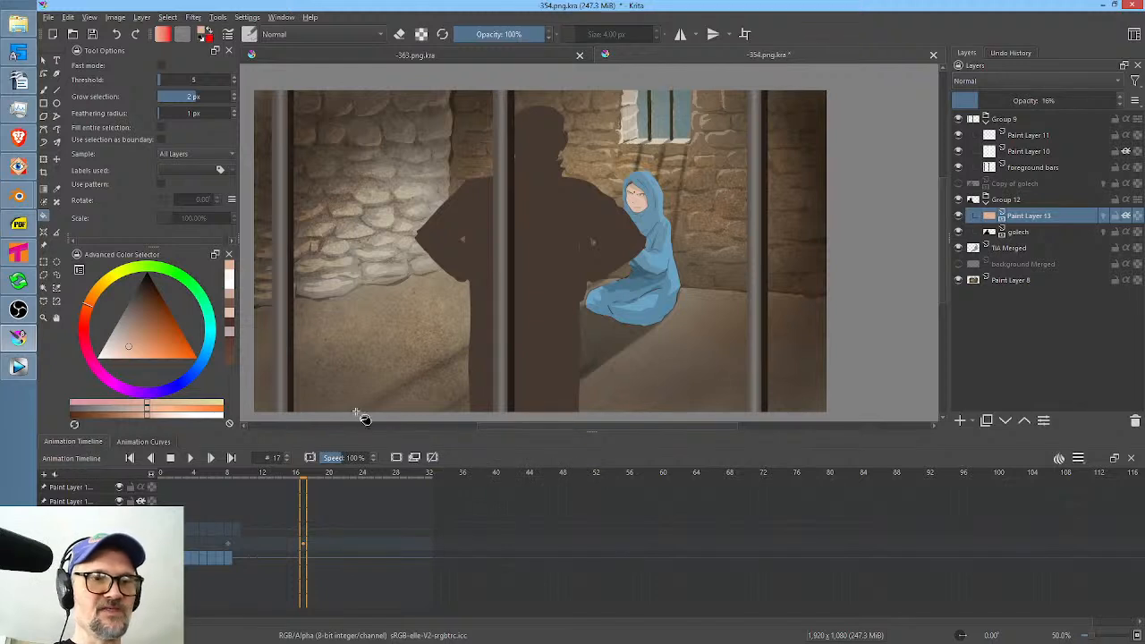
# Set Paint Layer 13's opacity keyframes to 16% at frame 8 and 0% at frame 0.
pyautogui.click(143, 441)
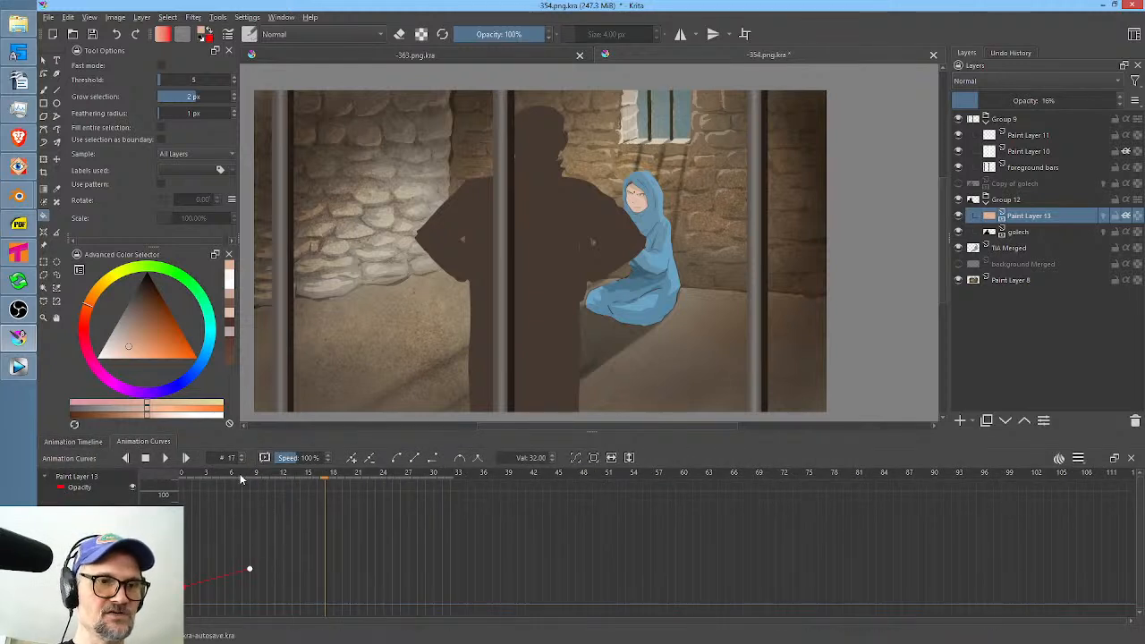
pyautogui.click(250, 568)
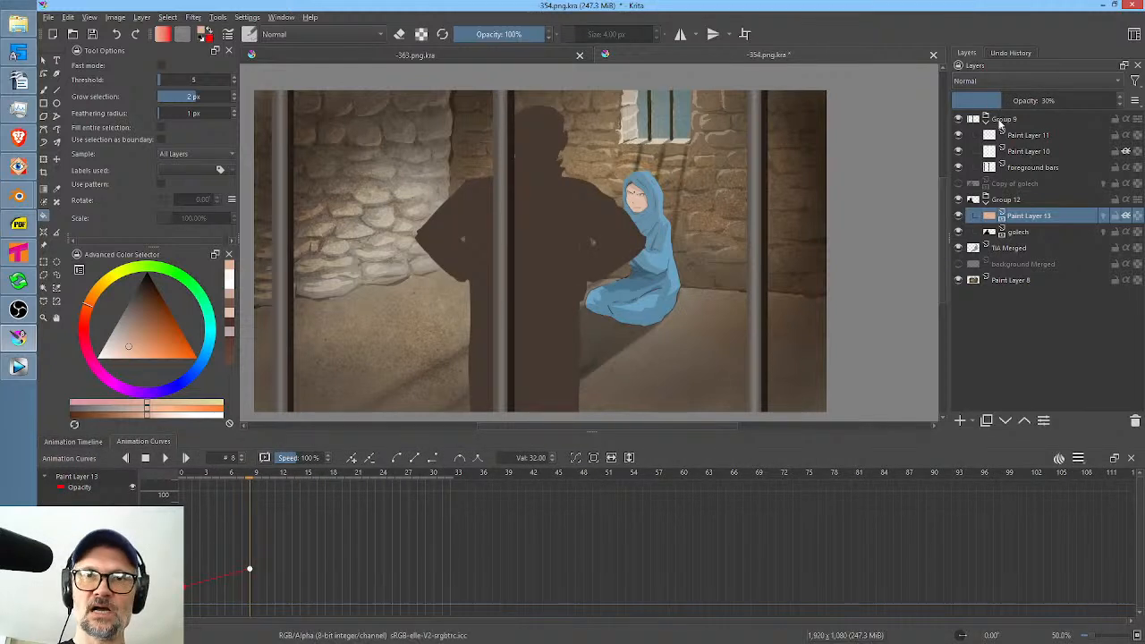
pyautogui.scroll(7, 997, 101)
pyautogui.moveTo(976, 101); pyautogui.dragTo(965, 101)
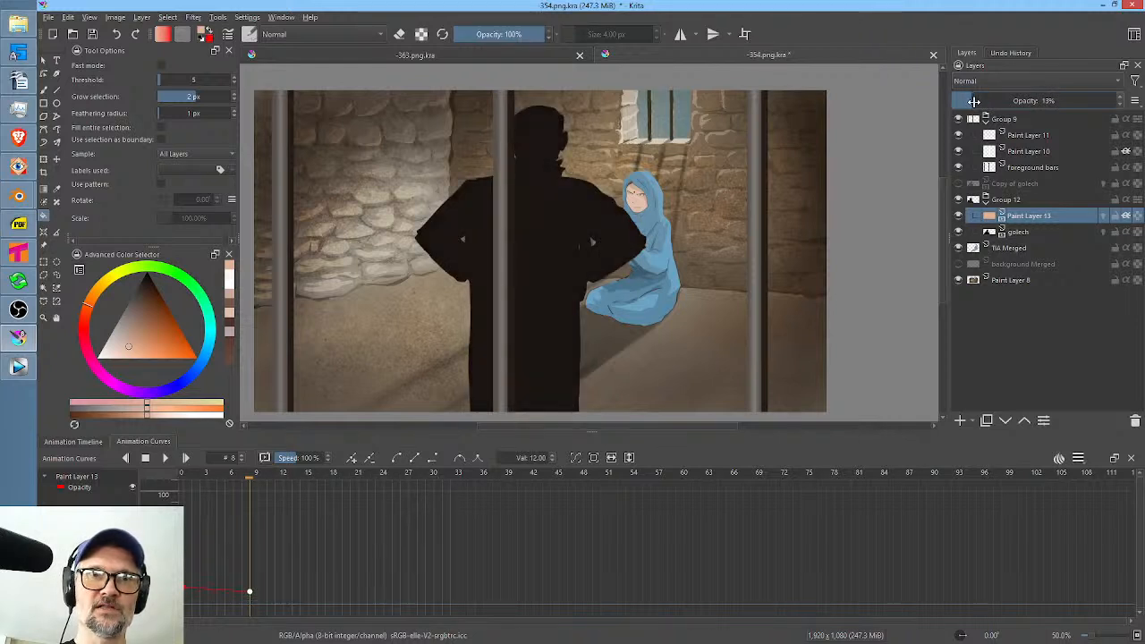
pyautogui.scroll(-1, 980, 102)
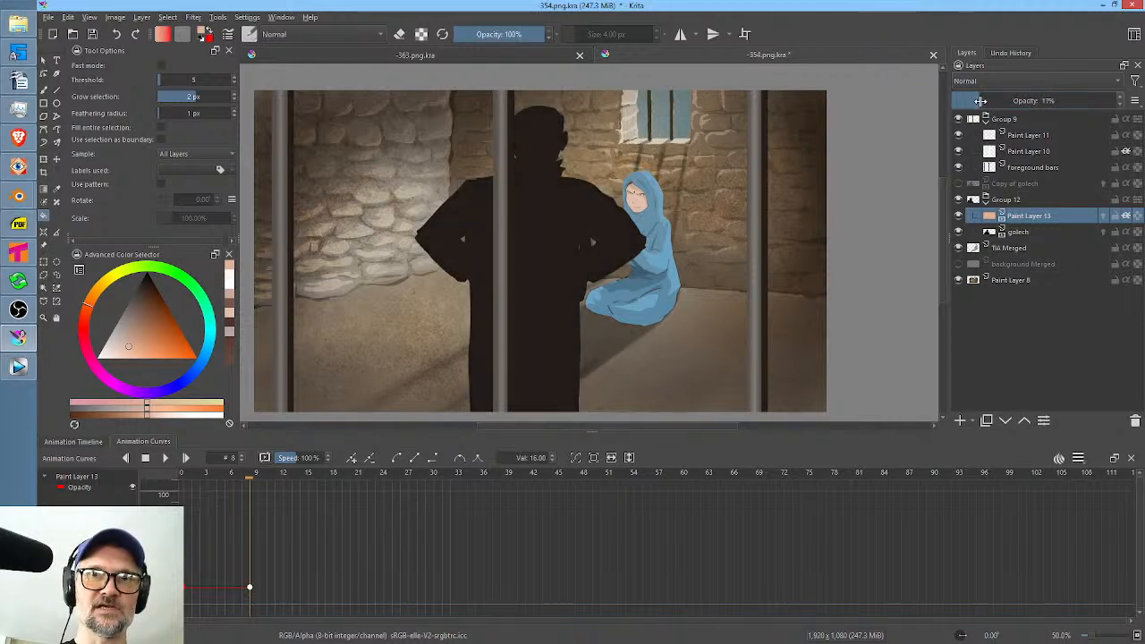
pyautogui.click(182, 475)
pyautogui.moveTo(981, 103); pyautogui.dragTo(886, 110)
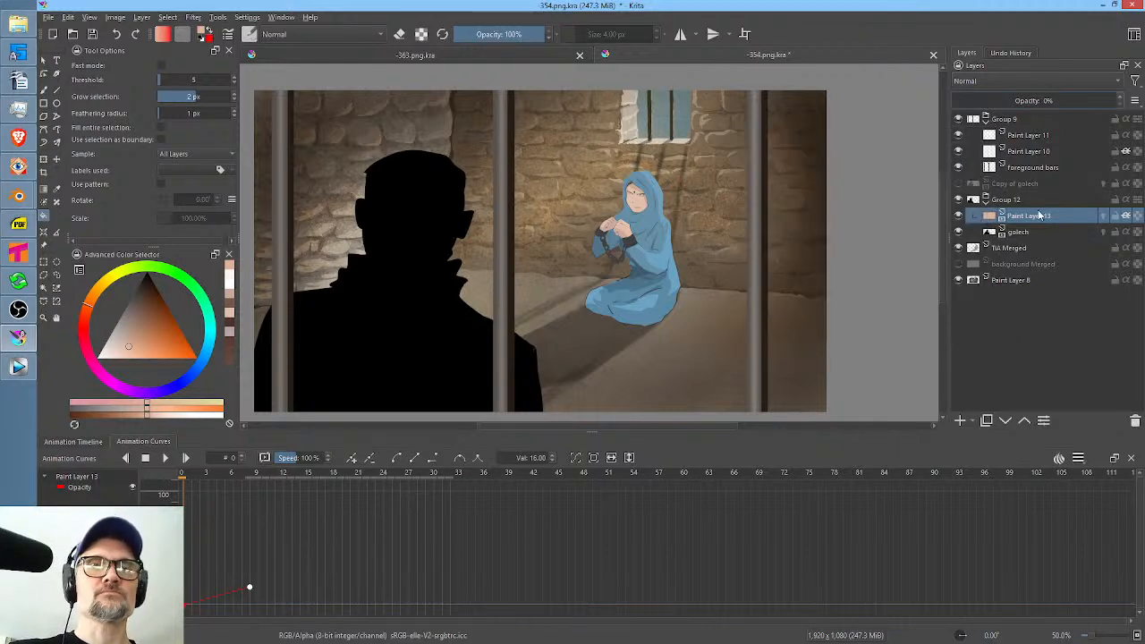
# Add a new paint layer and place it at the top of the layer stack, above Group 9.
pyautogui.click(1006, 119)
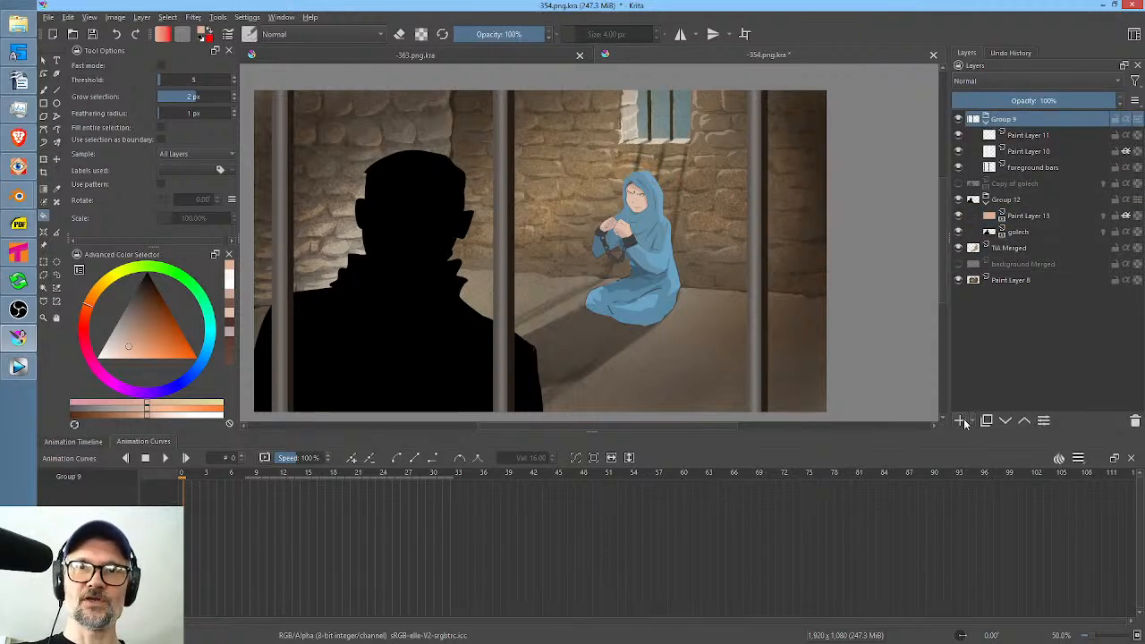
pyautogui.click(960, 420)
pyautogui.moveTo(1019, 136); pyautogui.dragTo(1030, 119)
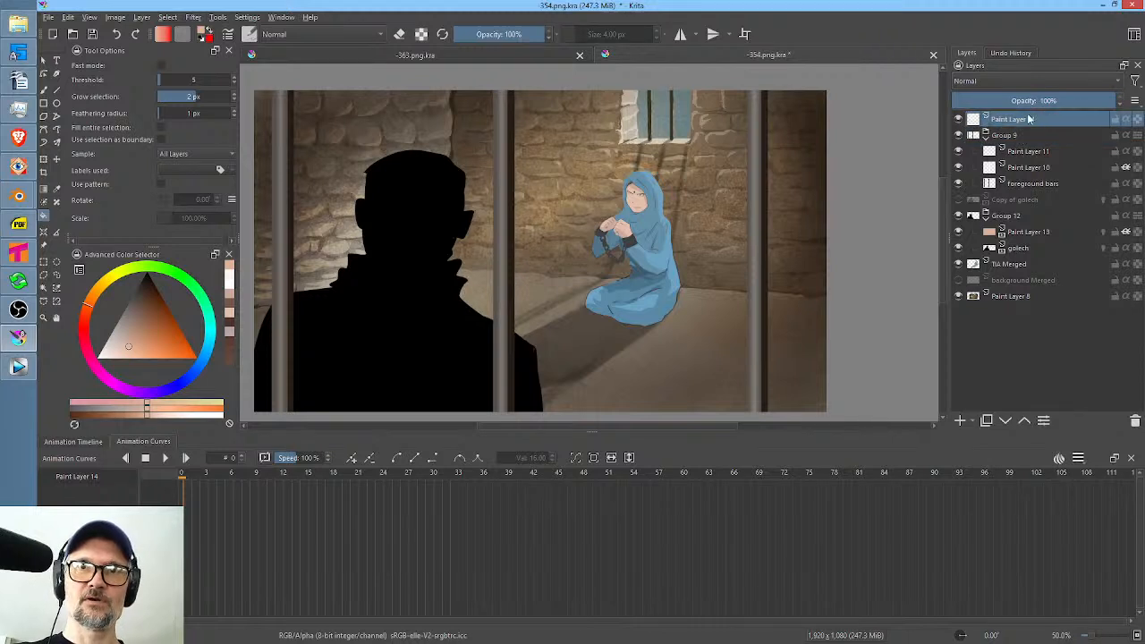
# Paint a black vignette around the image edges on the new layer with a soft 1000 px brush.
pyautogui.rightClick(600, 218)
pyautogui.click(618, 148)
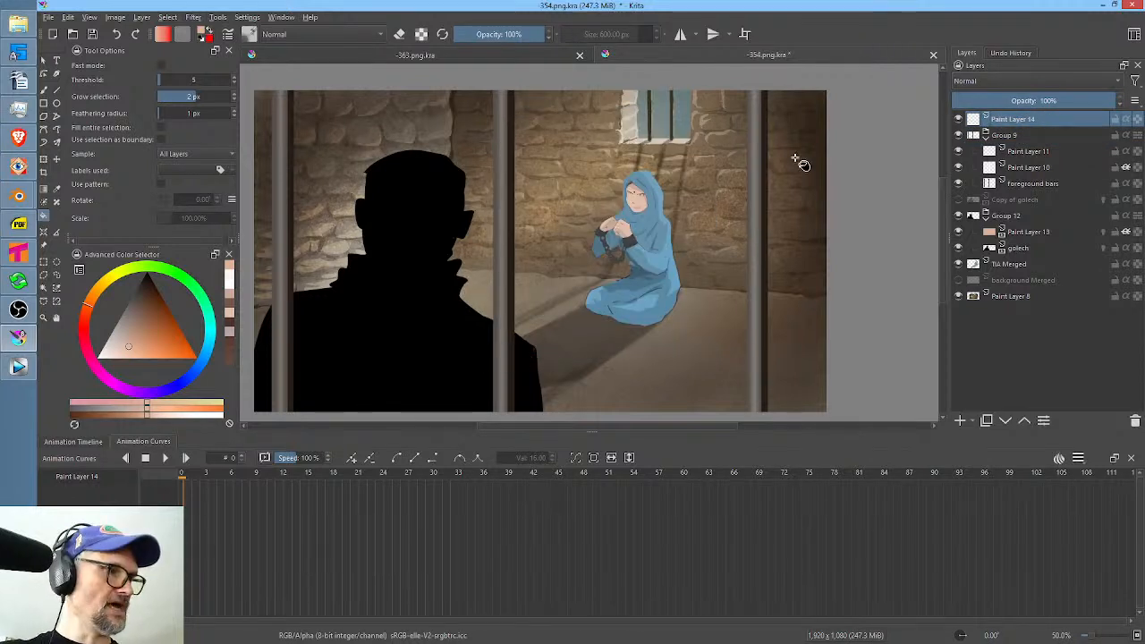
pyautogui.press('b')
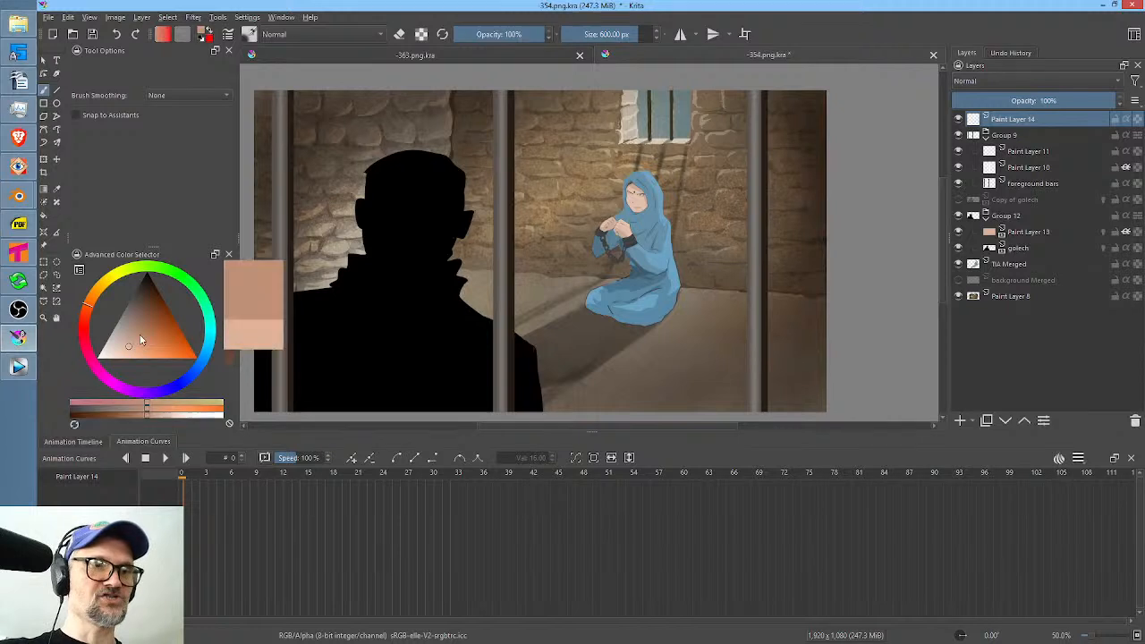
pyautogui.scroll(-1, 613, 246)
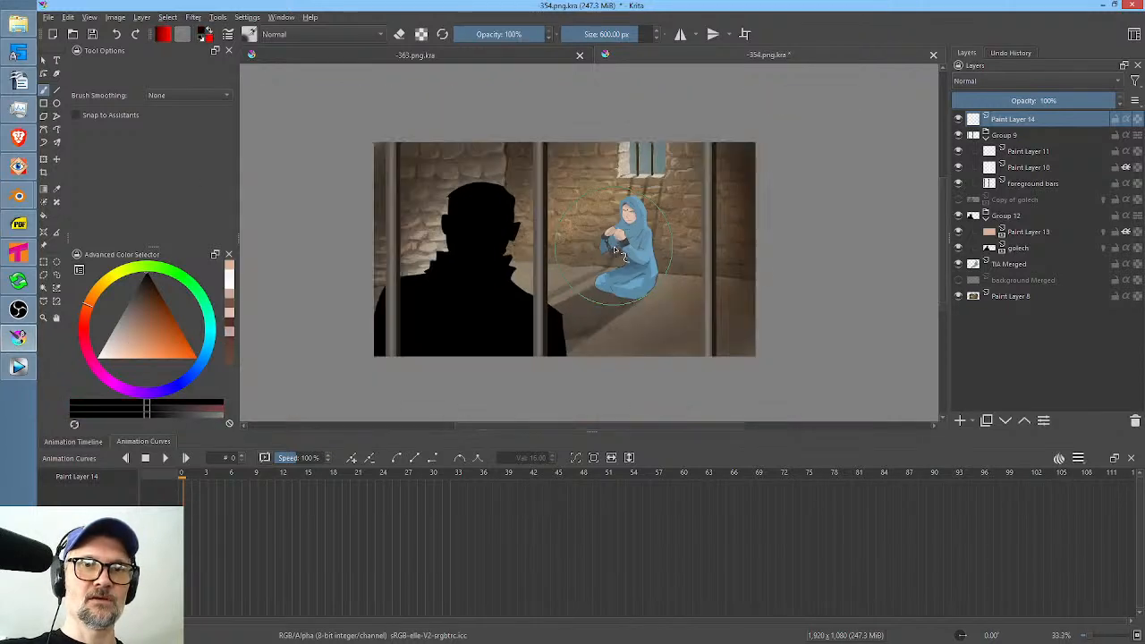
pyautogui.scroll(-1, 613, 246)
pyautogui.keyDown('shift'); pyautogui.moveTo(626, 277); pyautogui.dragTo(855, 277); pyautogui.keyUp('shift')
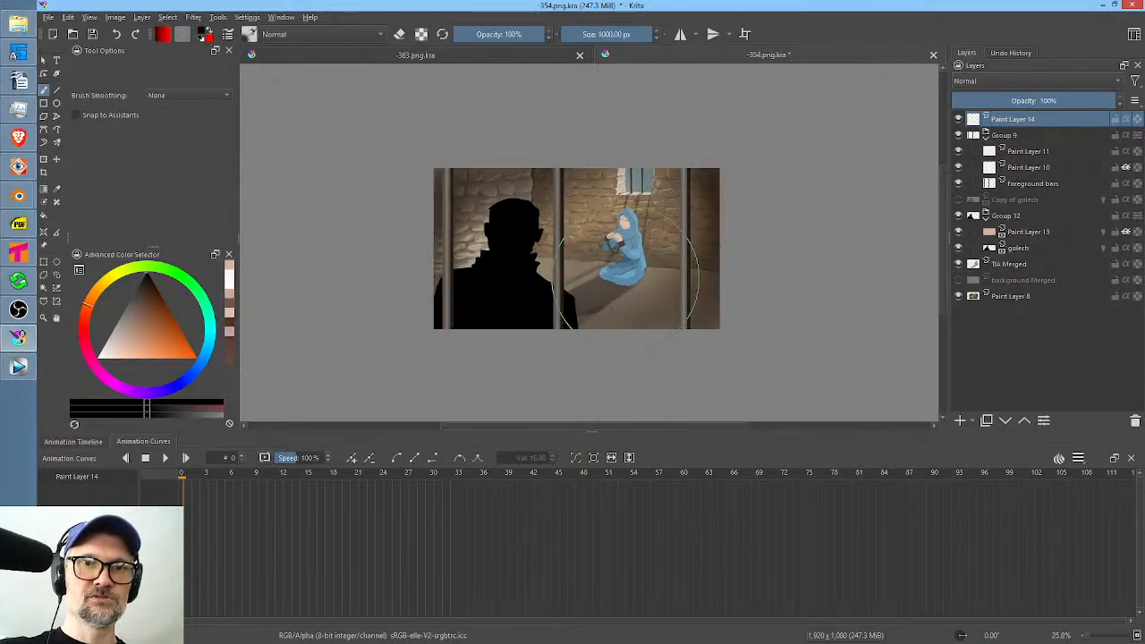
pyautogui.moveTo(766, 182)
pyautogui.mouseDown()
pyautogui.moveTo(724, 295)
pyautogui.moveTo(628, 357)
pyautogui.moveTo(510, 396)
pyautogui.mouseUp()
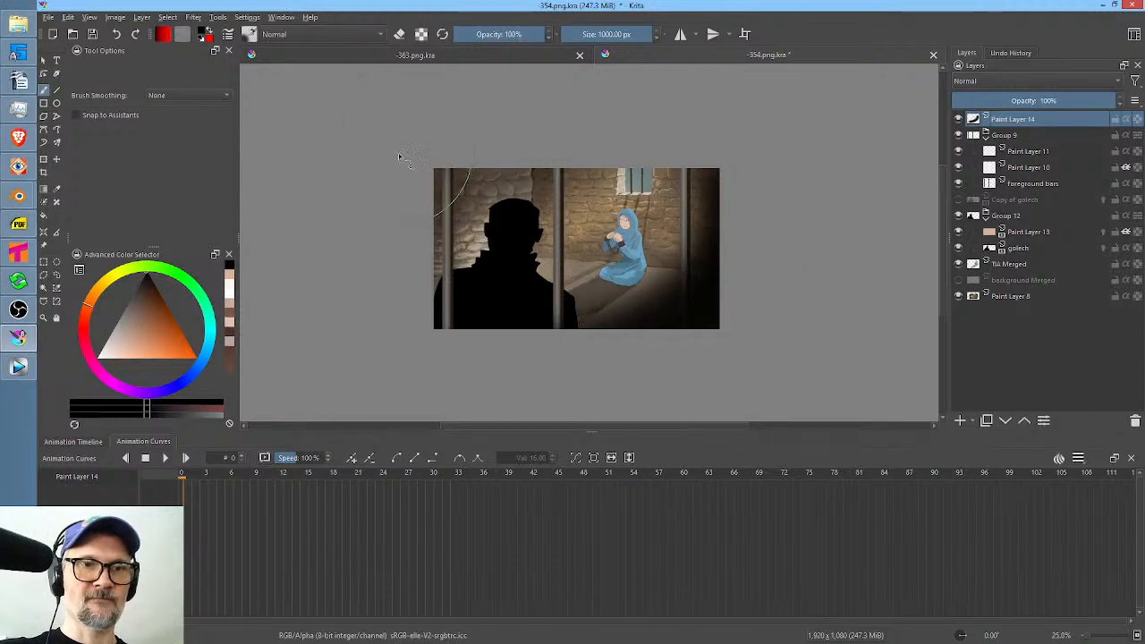
pyautogui.moveTo(399, 156)
pyautogui.mouseDown()
pyautogui.moveTo(549, 105)
pyautogui.moveTo(434, 139)
pyautogui.moveTo(330, 324)
pyautogui.moveTo(375, 265)
pyautogui.moveTo(390, 329)
pyautogui.moveTo(469, 363)
pyautogui.moveTo(360, 282)
pyautogui.moveTo(367, 262)
pyautogui.moveTo(578, 390)
pyautogui.moveTo(844, 315)
pyautogui.mouseUp()
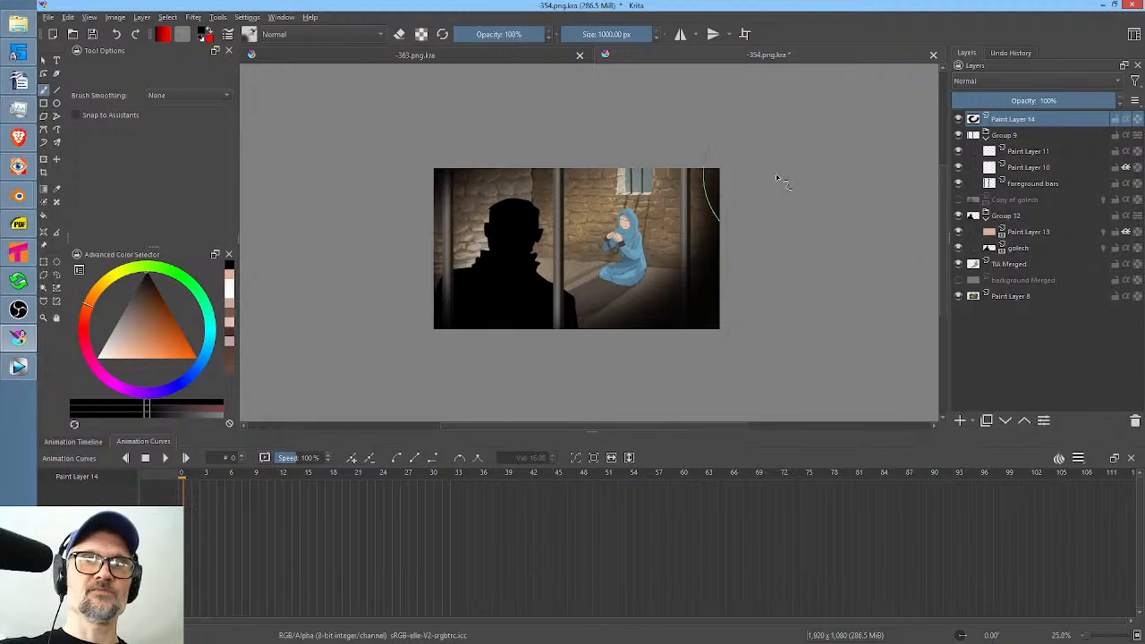
pyautogui.scroll(2, 703, 248)
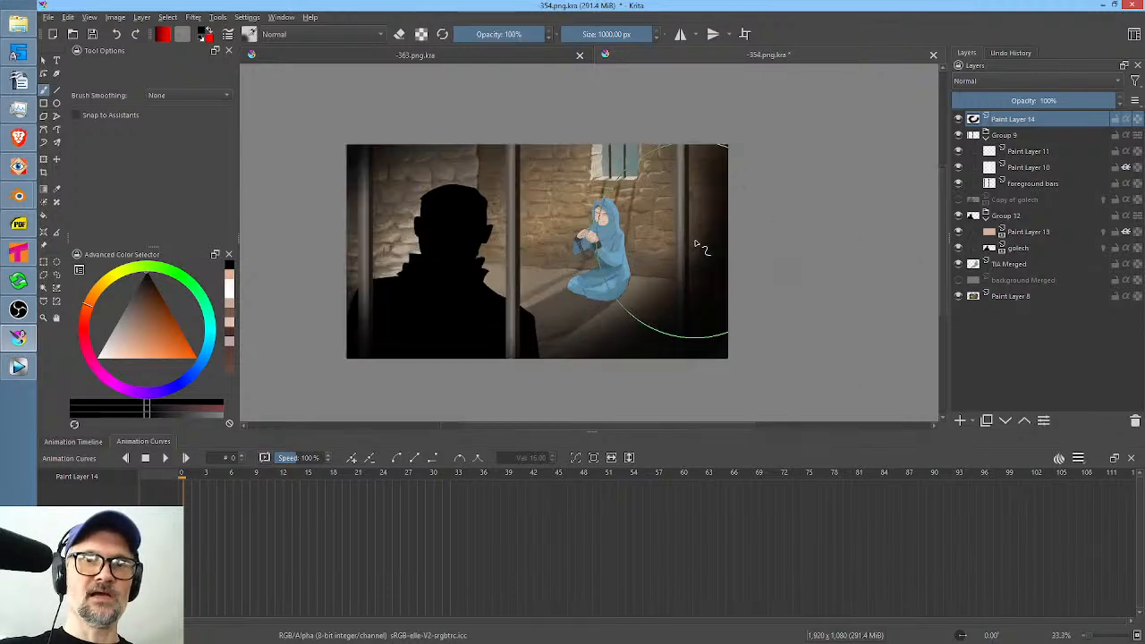
pyautogui.scroll(-1, 736, 256)
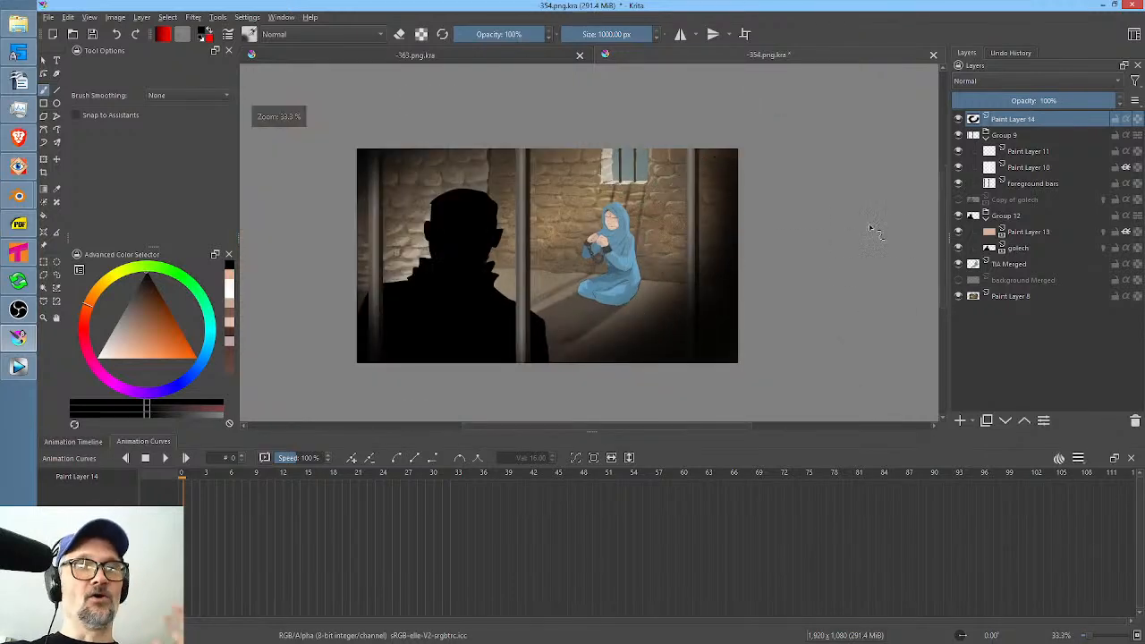
# Lower the vignette layer's opacity to 25% and try it below Group 9 before returning it to the top of the stack.
pyautogui.click(1108, 102)
pyautogui.moveTo(1064, 106); pyautogui.dragTo(992, 116)
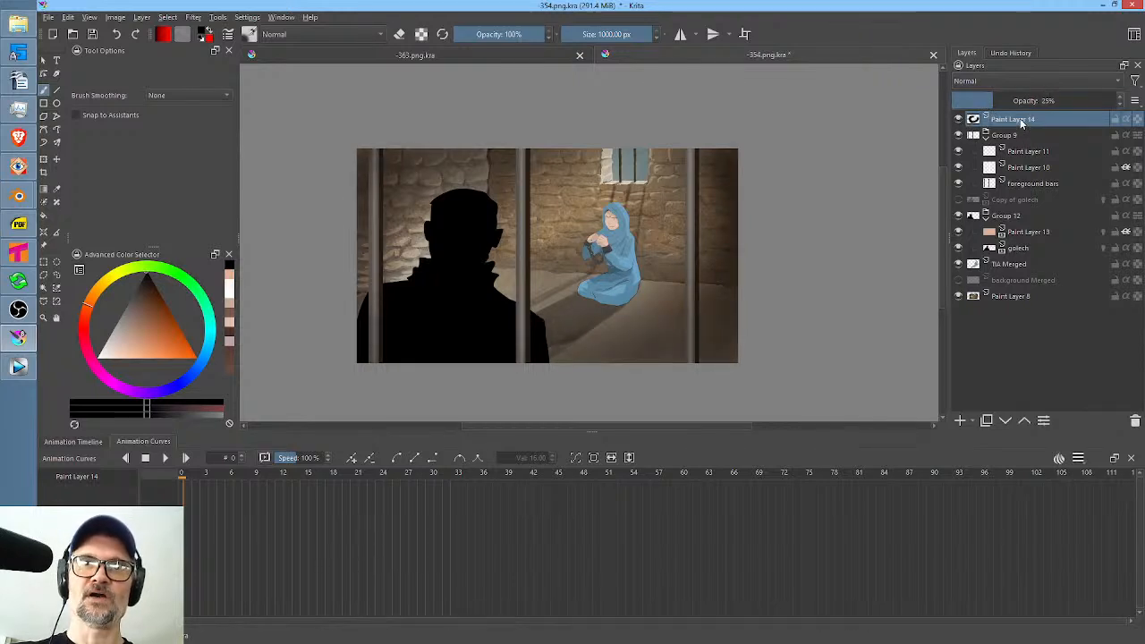
pyautogui.moveTo(1024, 128)
pyautogui.mouseDown()
pyautogui.moveTo(1023, 206)
pyautogui.moveTo(1014, 197)
pyautogui.mouseUp()
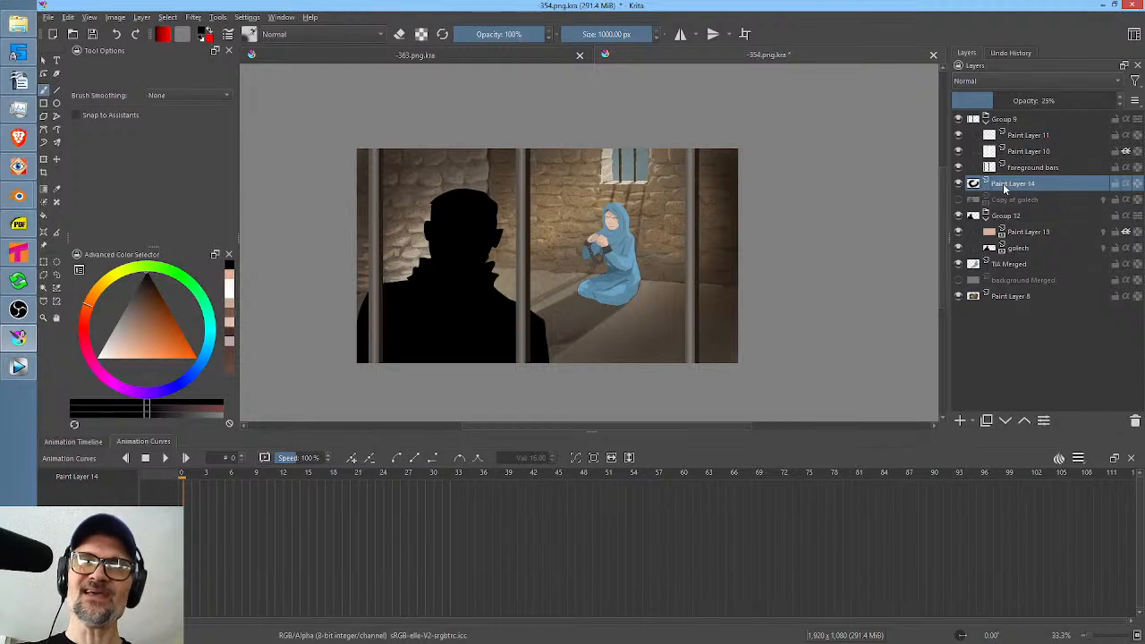
pyautogui.moveTo(1001, 186); pyautogui.dragTo(1000, 114)
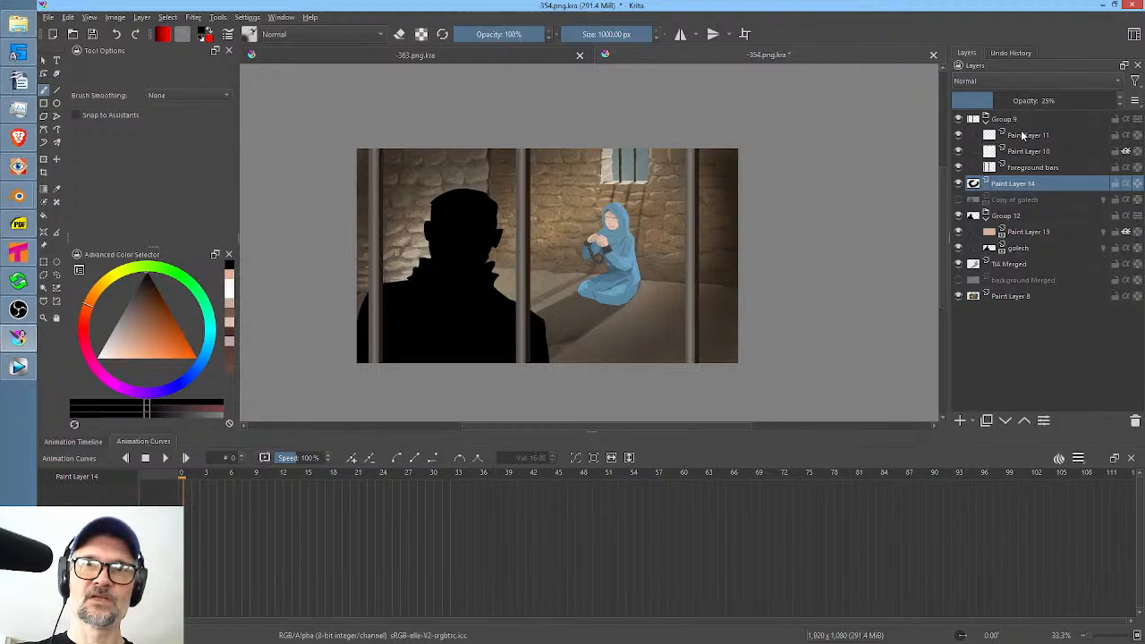
pyautogui.moveTo(1000, 187); pyautogui.dragTo(1004, 121)
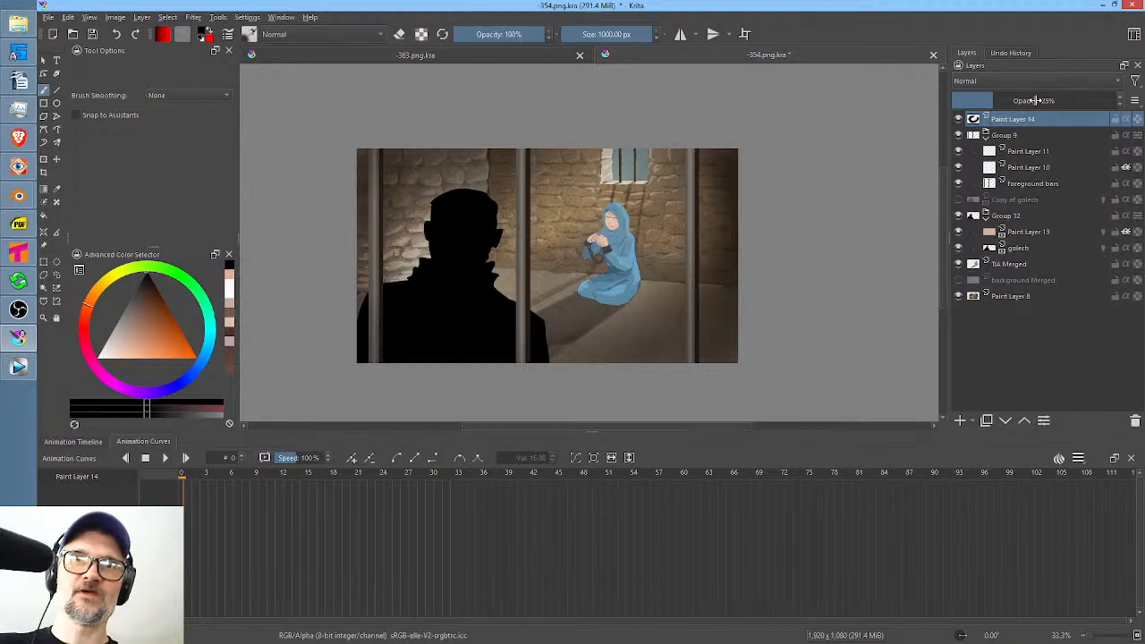
# Try Overlay blending on the vignette layer at 100% opacity, and restore its blending mode to Normal.
pyautogui.click(1021, 79)
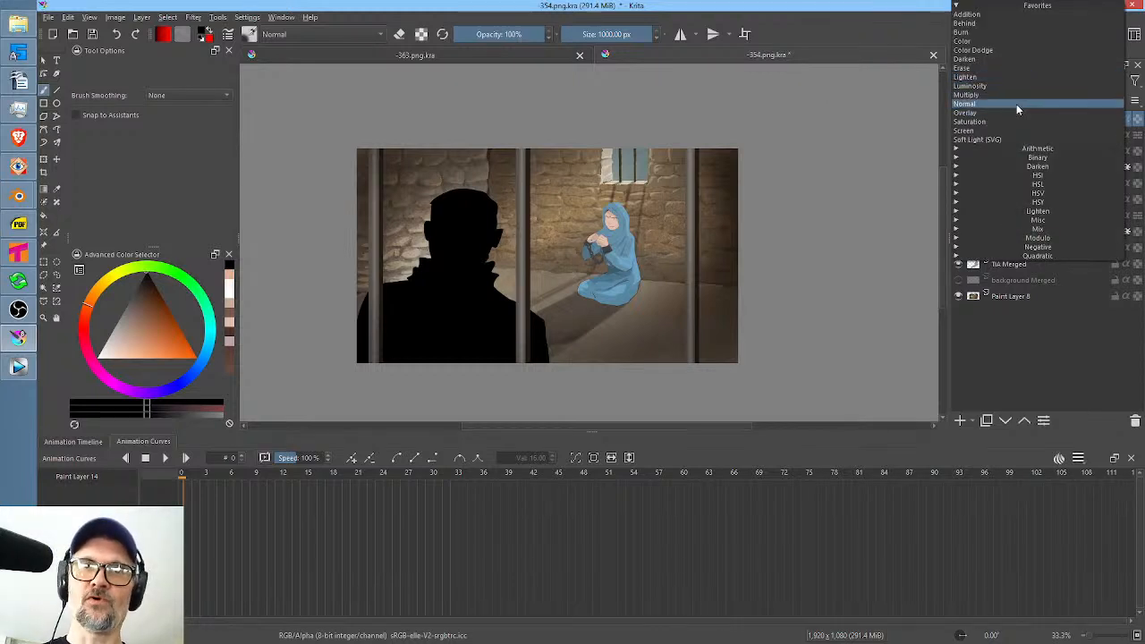
pyautogui.click(1013, 117)
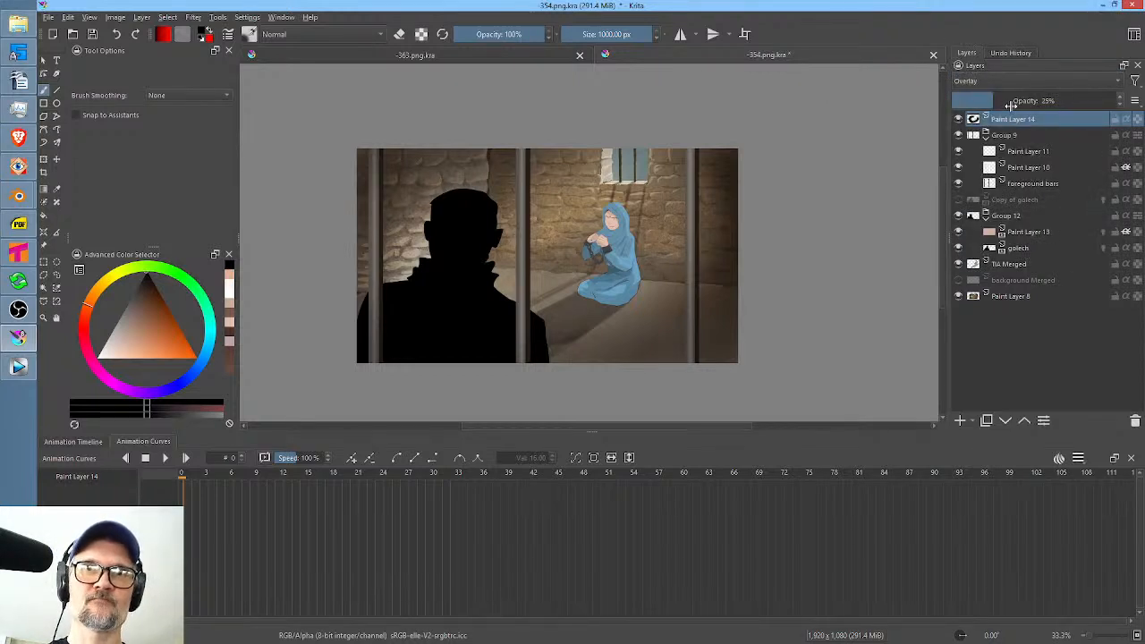
pyautogui.moveTo(1011, 103); pyautogui.dragTo(1131, 103)
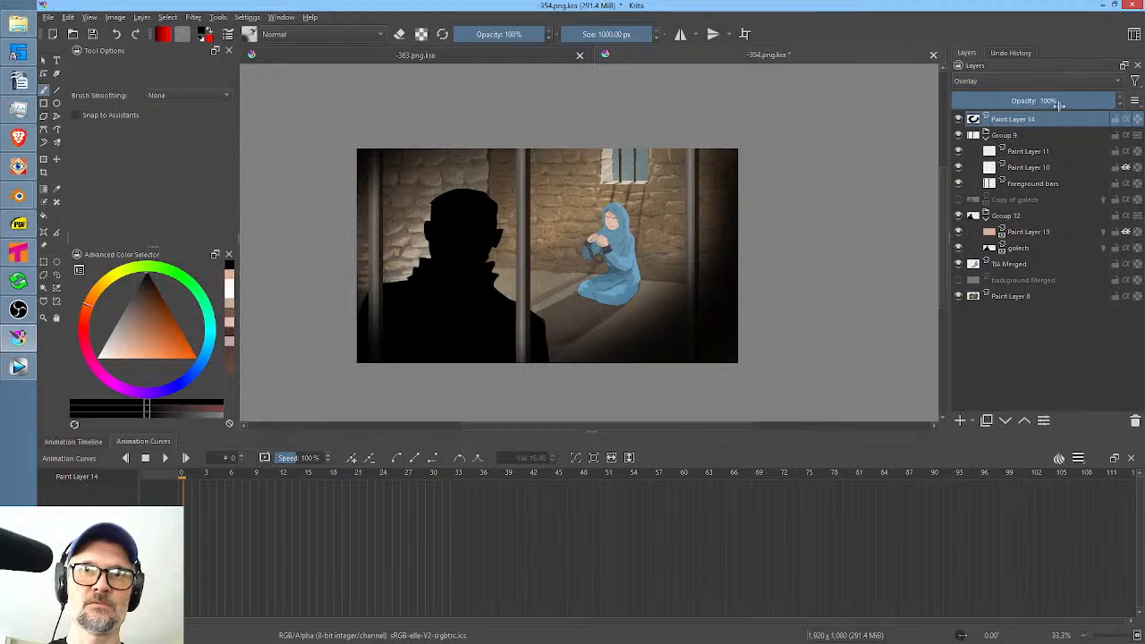
pyautogui.click(1004, 79)
pyautogui.click(1004, 103)
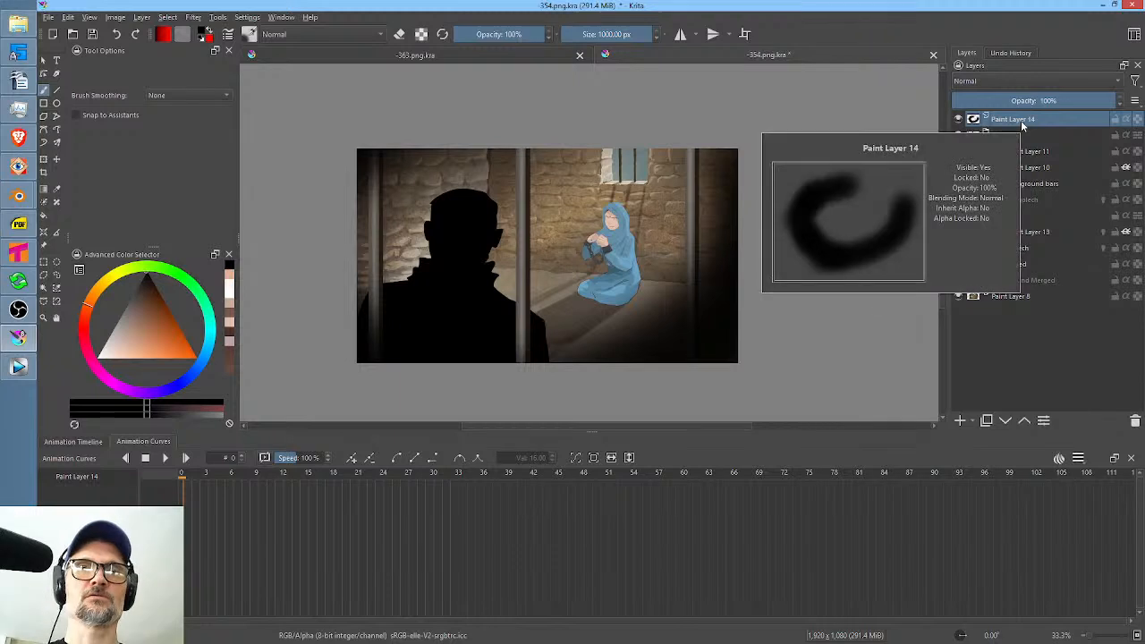
# Collapse Group 9 in the layer stack.
pyautogui.click(987, 136)
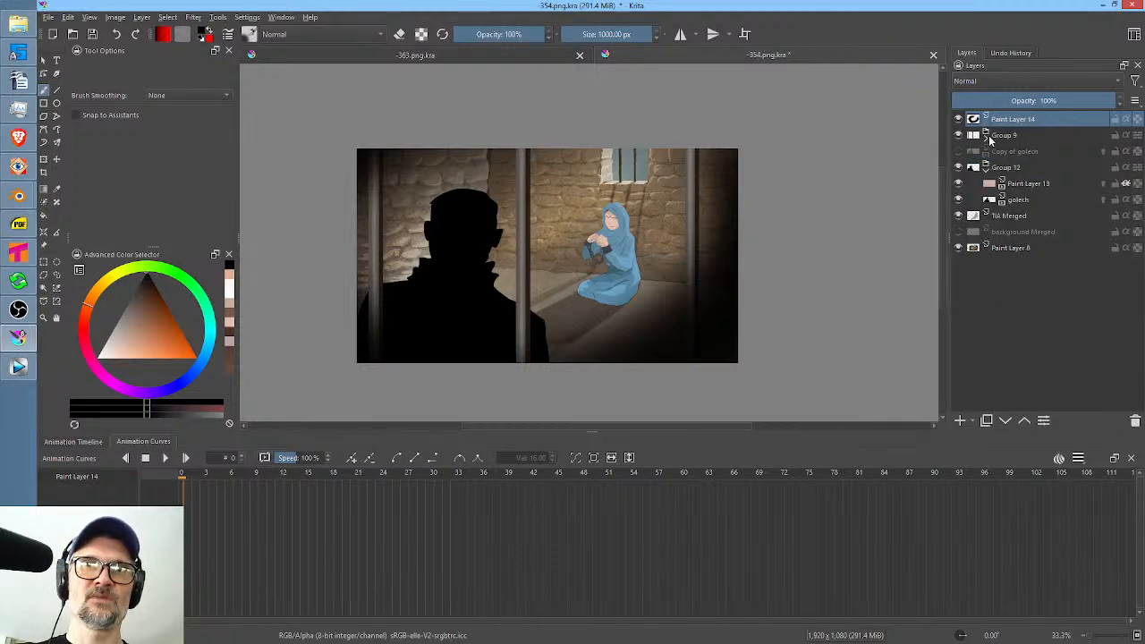
# Try the Darken, Behind and Color blending modes on the vignette layer, comparing the image with the layer hidden and shown.
pyautogui.click(996, 80)
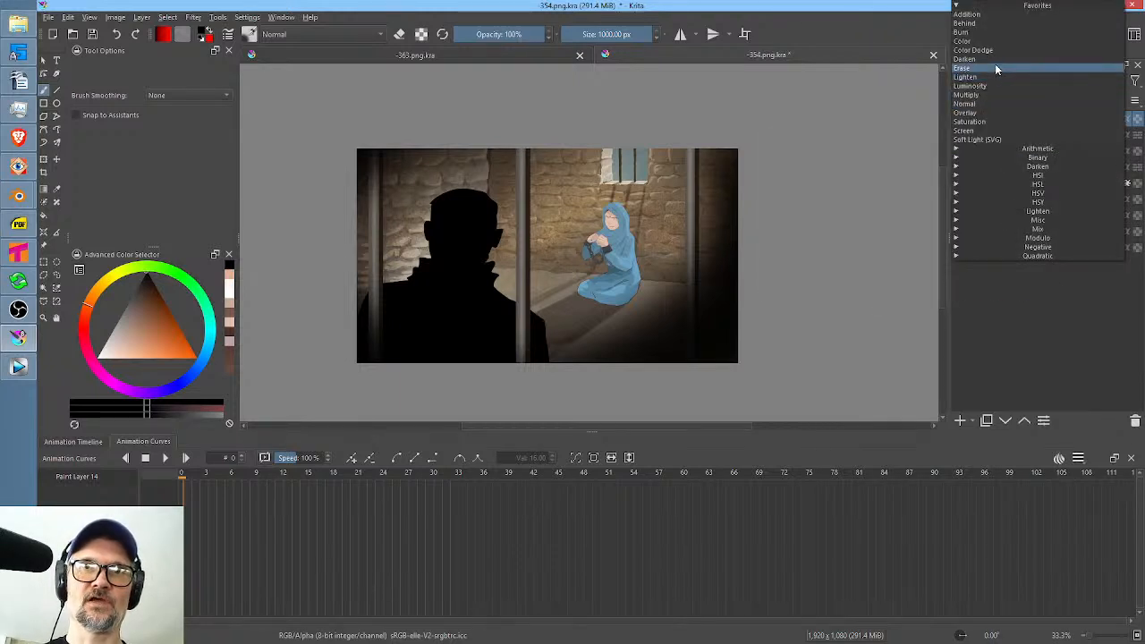
pyautogui.click(995, 60)
pyautogui.click(985, 78)
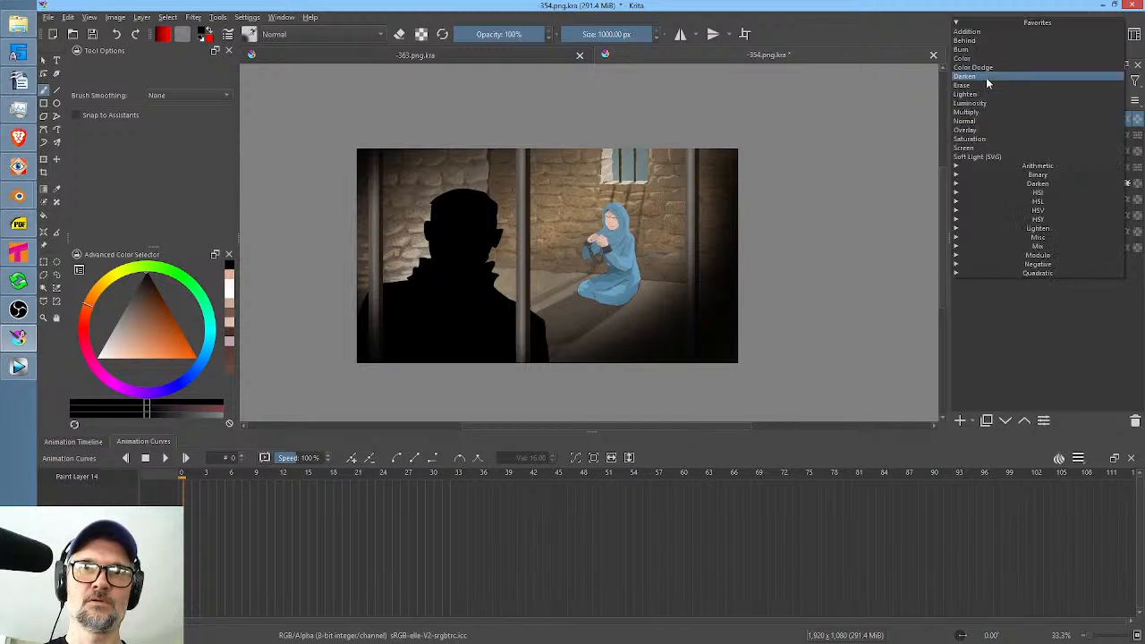
pyautogui.click(991, 40)
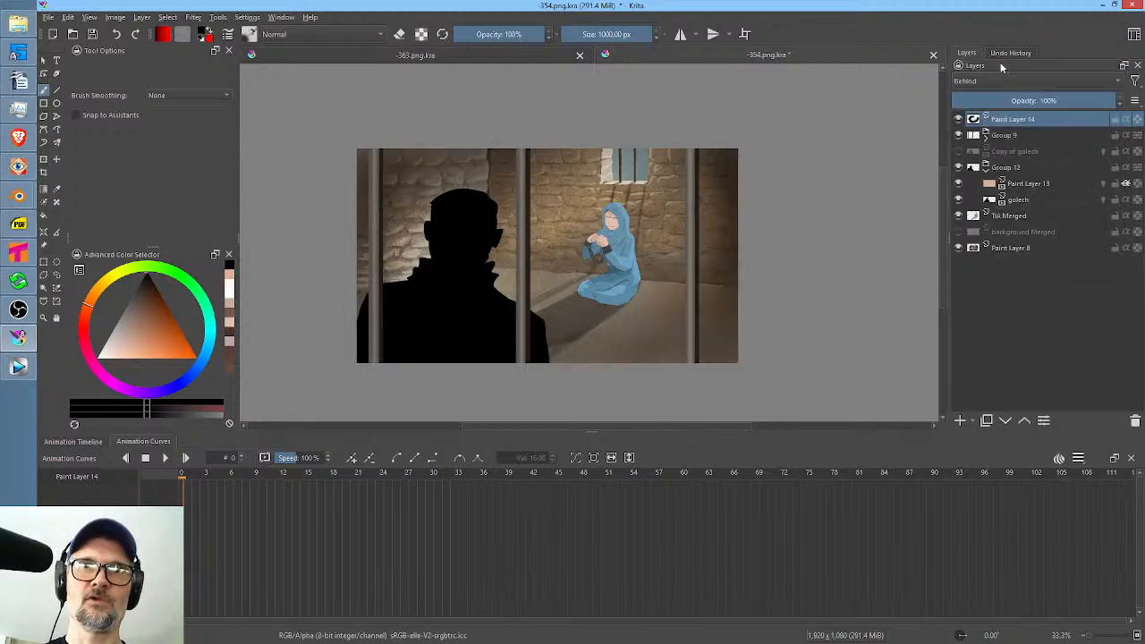
pyautogui.click(995, 80)
pyautogui.click(993, 91)
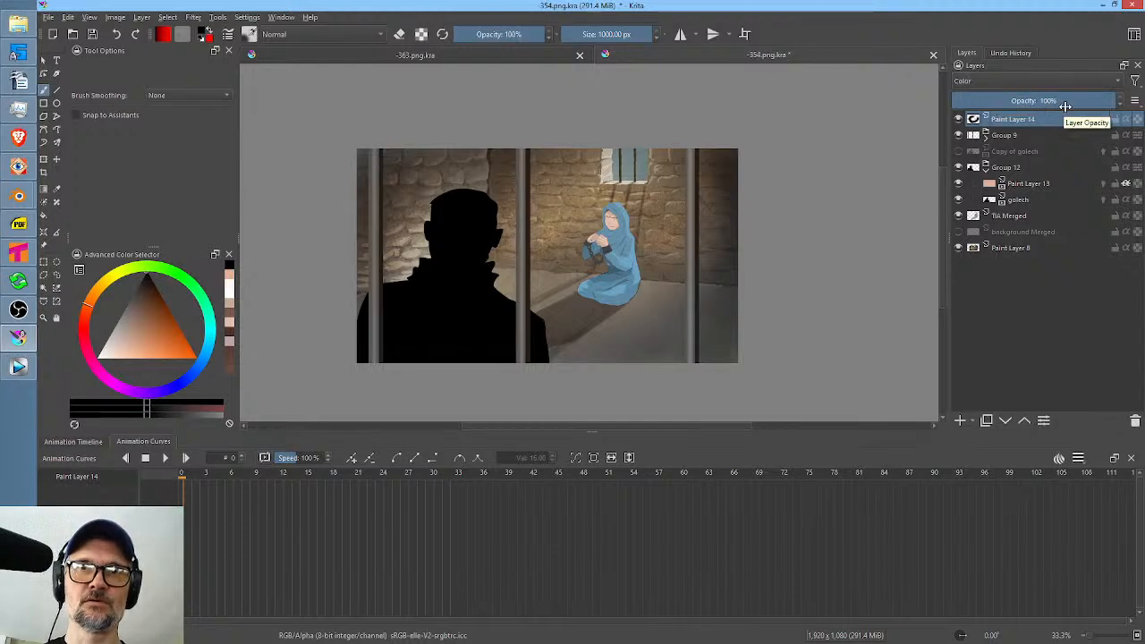
pyautogui.click(958, 119)
pyautogui.click(958, 120)
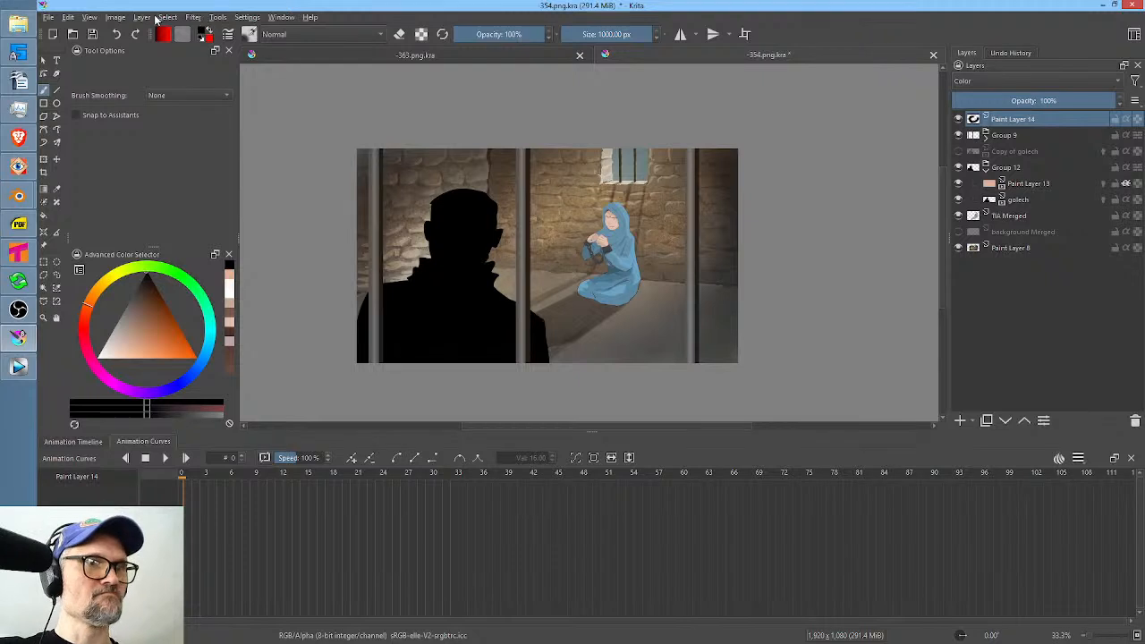
pyautogui.click(114, 17)
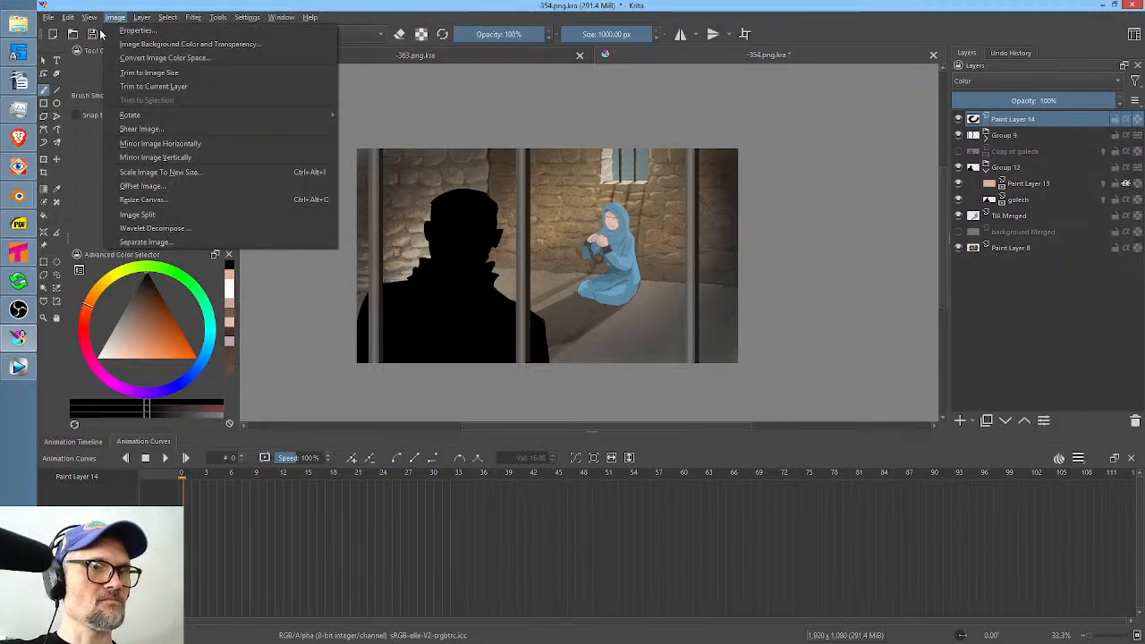
pyautogui.moveTo(145, 20)
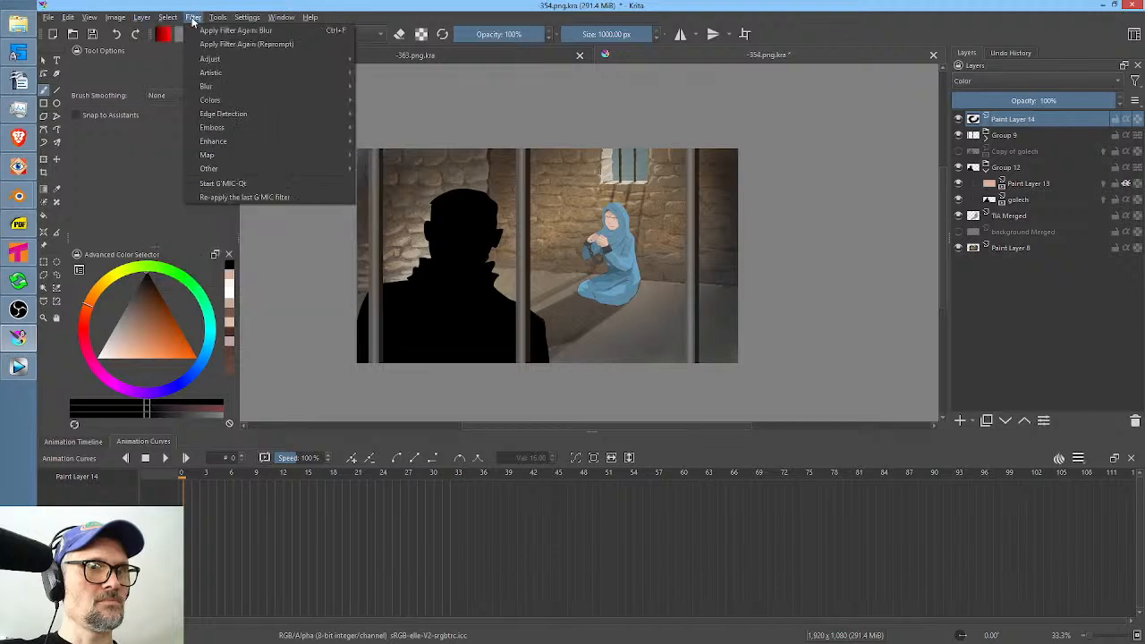
pyautogui.click(855, 226)
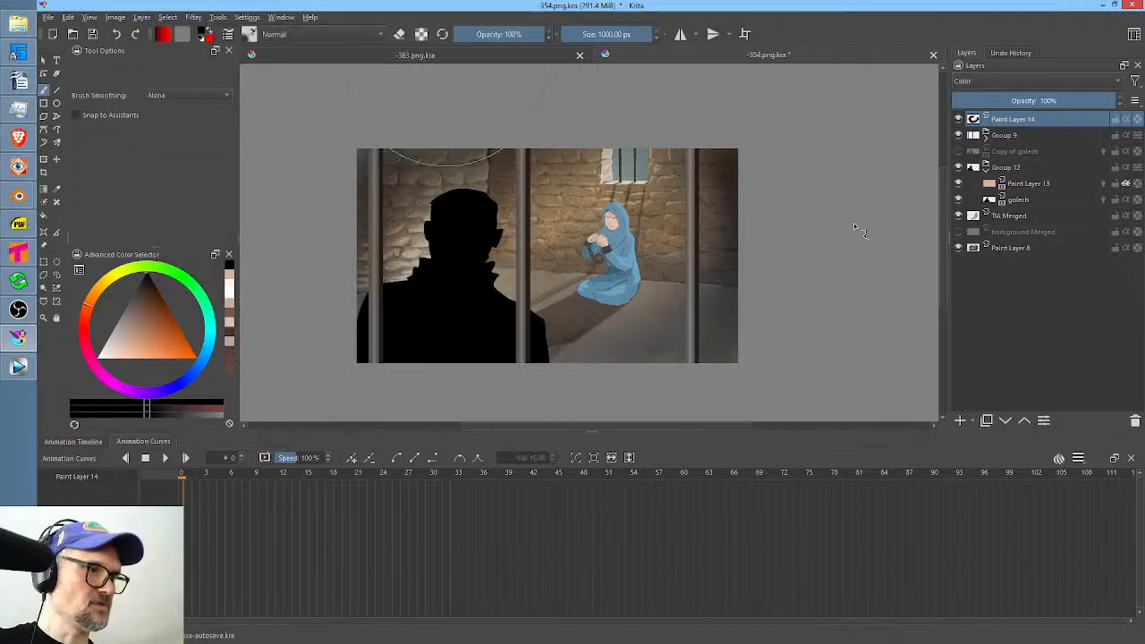
pyautogui.hotkey('ctrl', 'm')
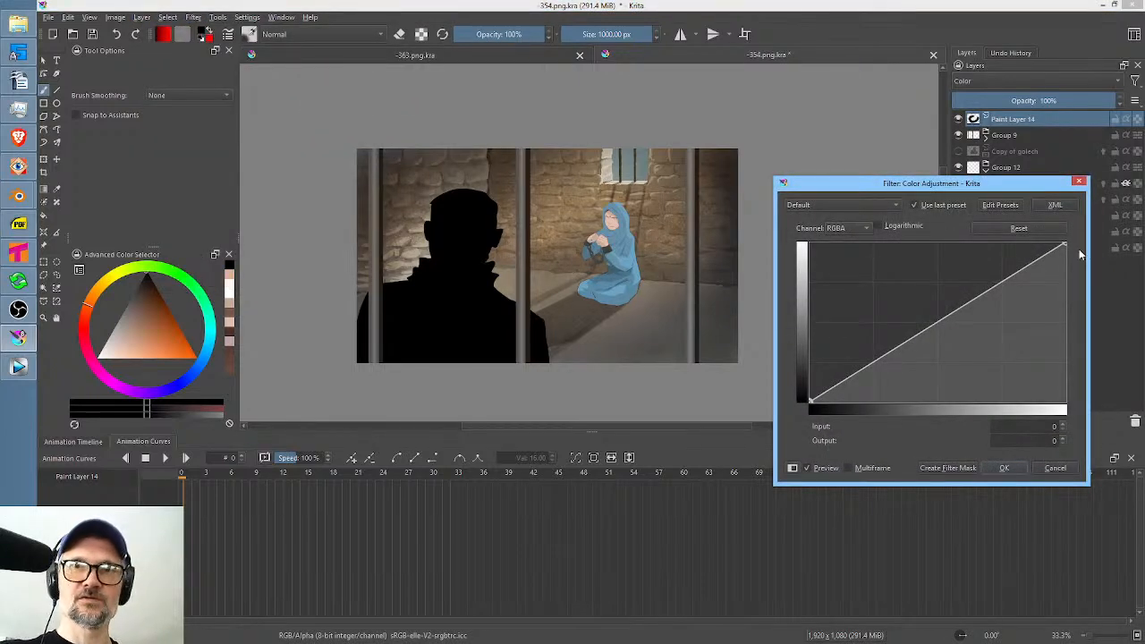
pyautogui.moveTo(810, 399); pyautogui.dragTo(777, 229)
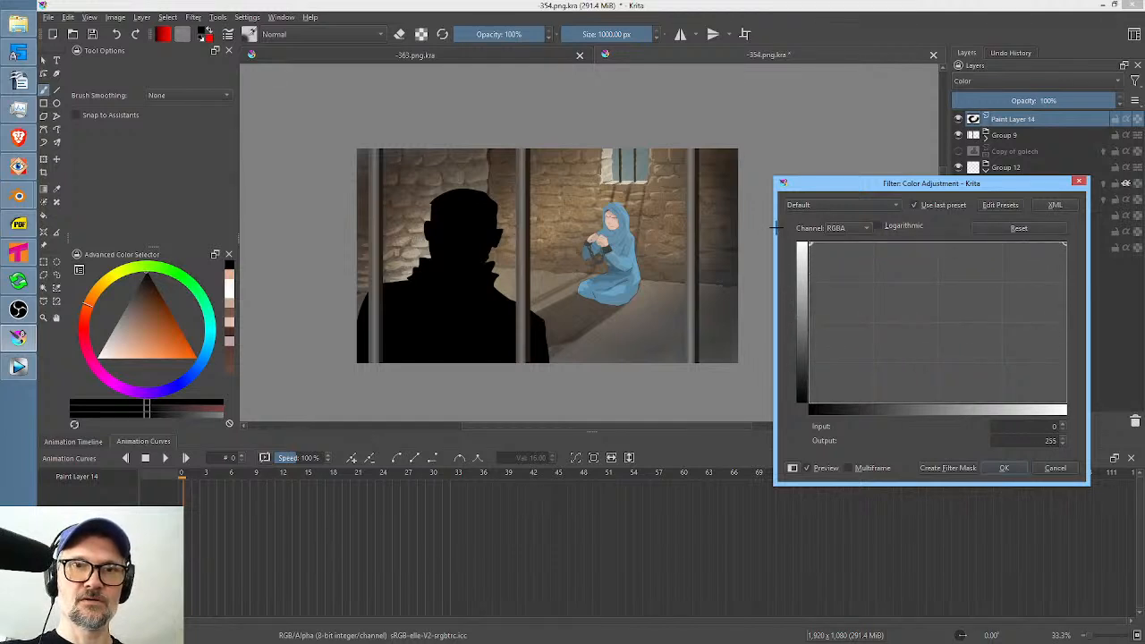
pyautogui.click(1055, 469)
# Try Multiply on the vignette layer, and settle on Overlay blending at 30% opacity.
pyautogui.click(988, 81)
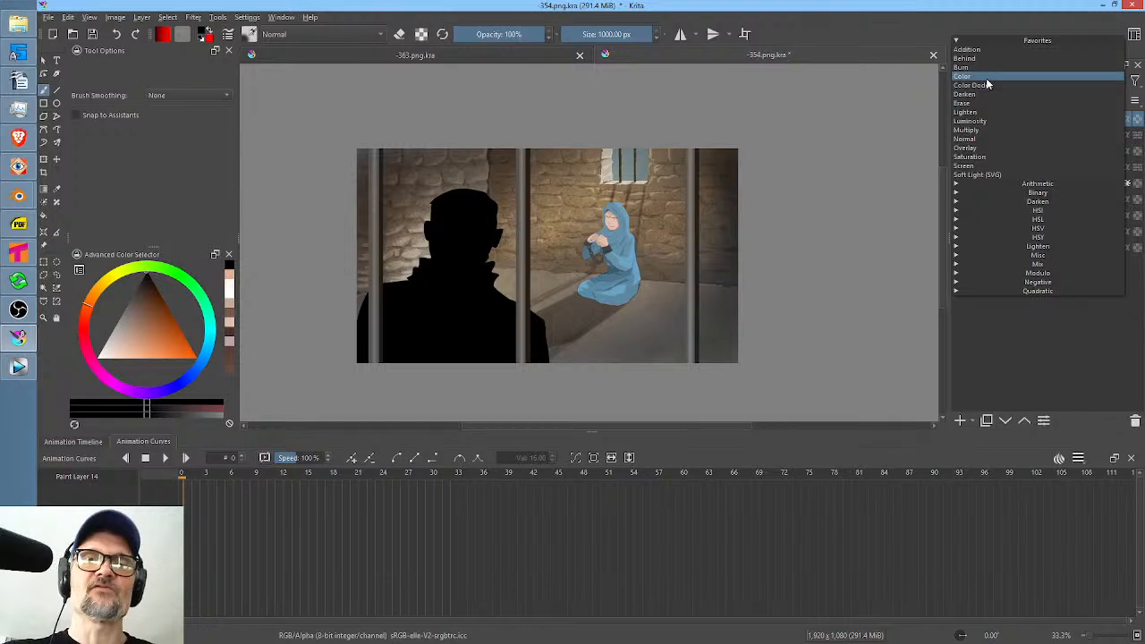
pyautogui.click(988, 132)
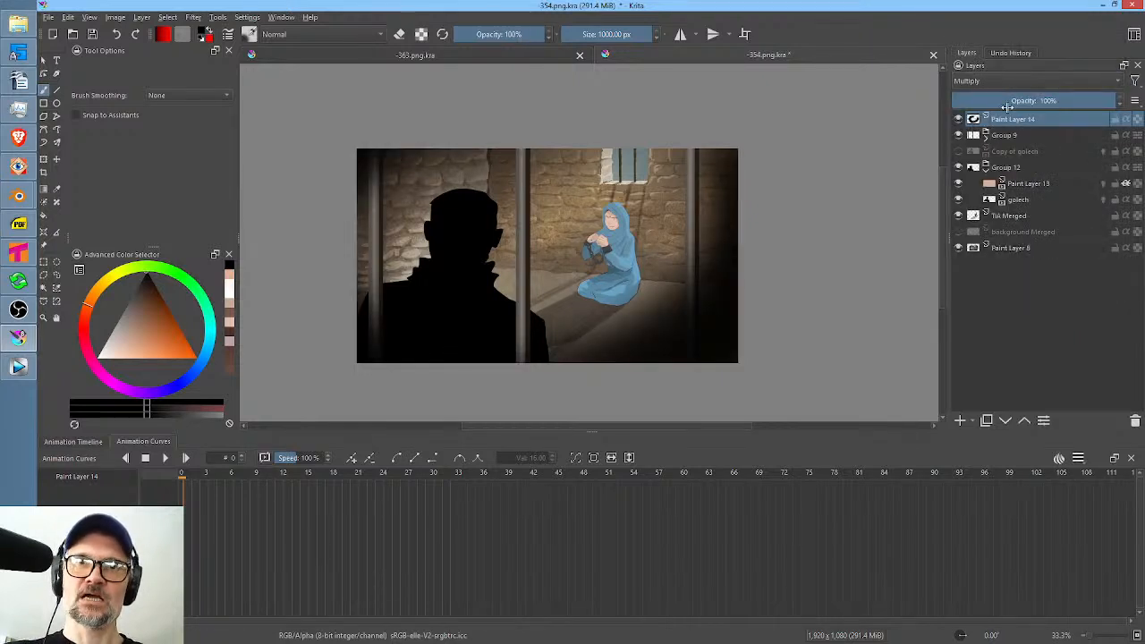
pyautogui.click(988, 82)
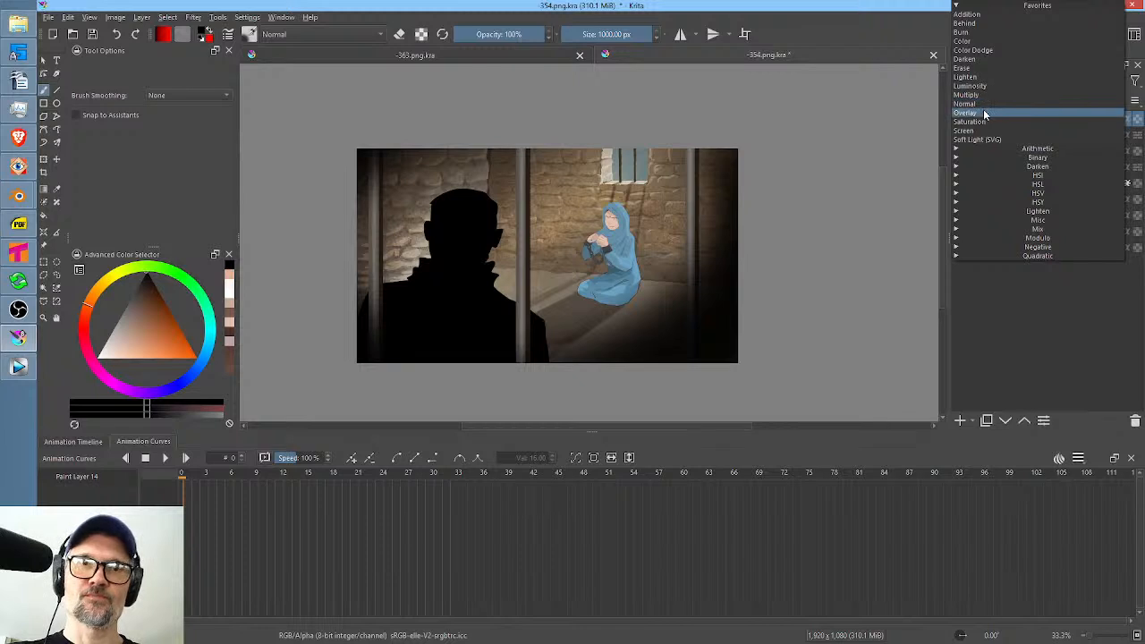
pyautogui.click(984, 114)
pyautogui.moveTo(1102, 99); pyautogui.dragTo(1009, 118)
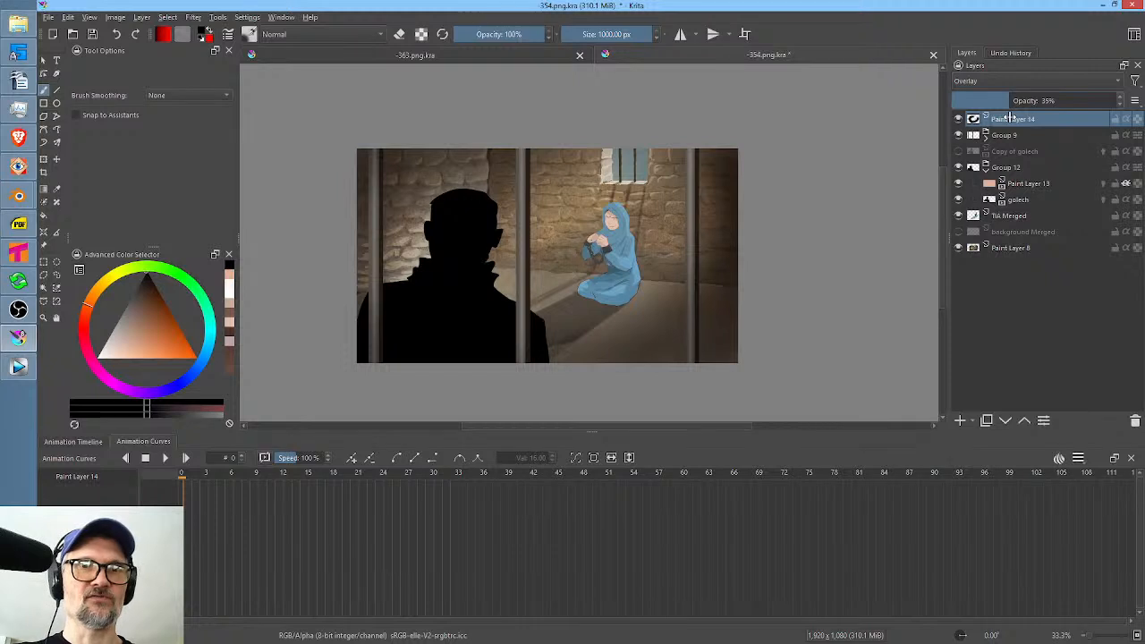
pyautogui.moveTo(1009, 118)
pyautogui.mouseDown()
pyautogui.moveTo(1024, 118)
pyautogui.moveTo(1000, 121)
pyautogui.mouseUp()
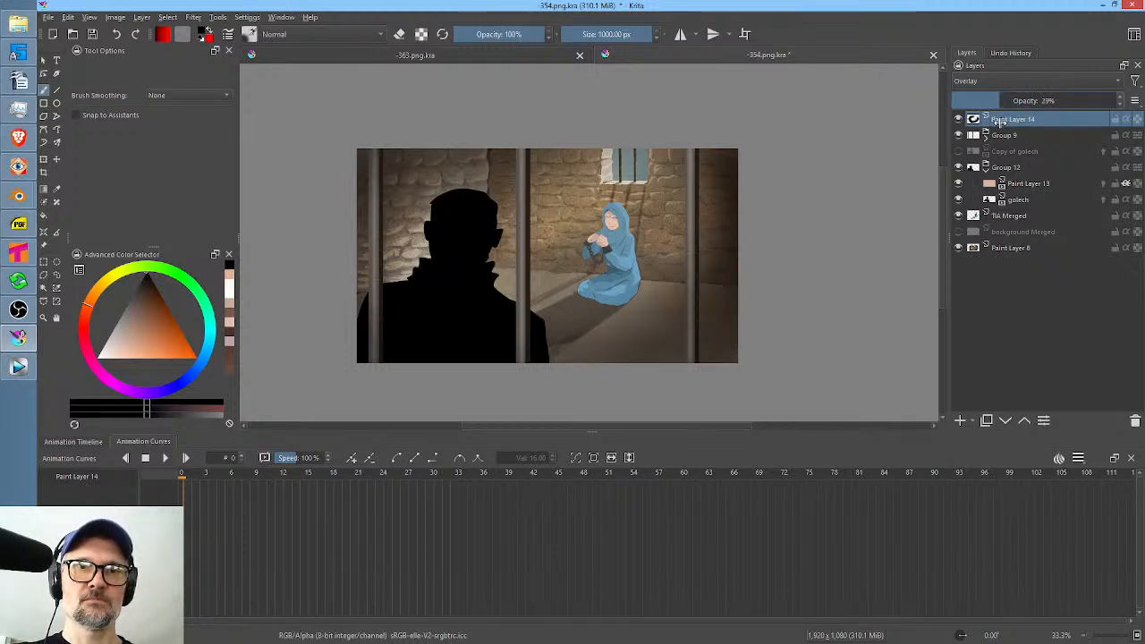
# Expand Group 9 and compare the foreground bars with Paint Layer 11 hidden and shown.
pyautogui.scroll(2, 505, 246)
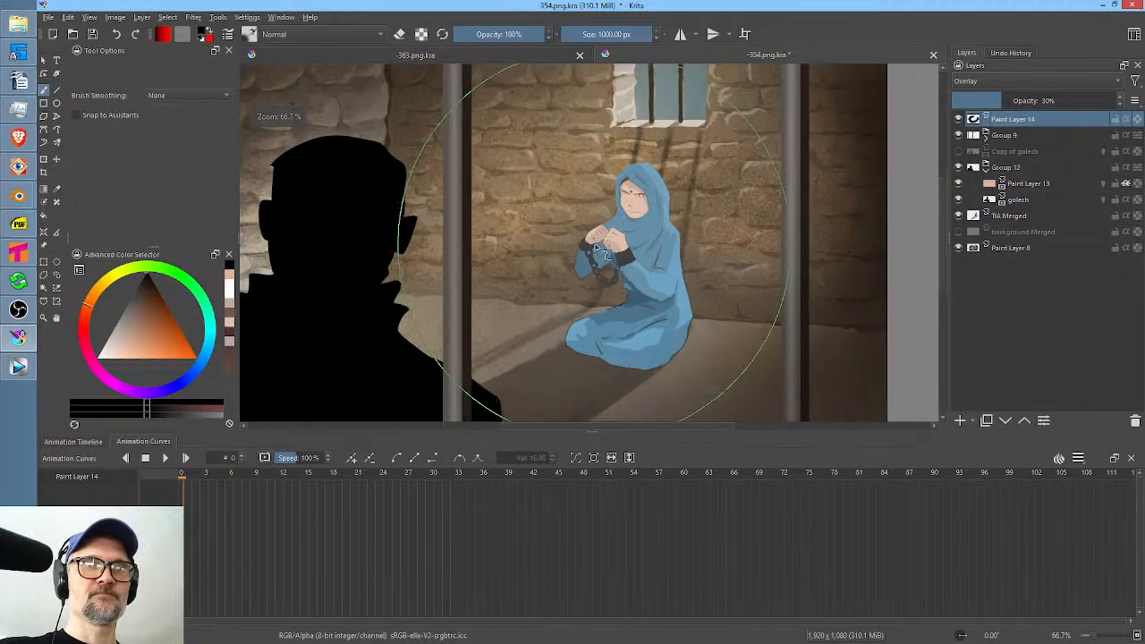
pyautogui.scroll(-3, 667, 233)
pyautogui.scroll(2, 685, 229)
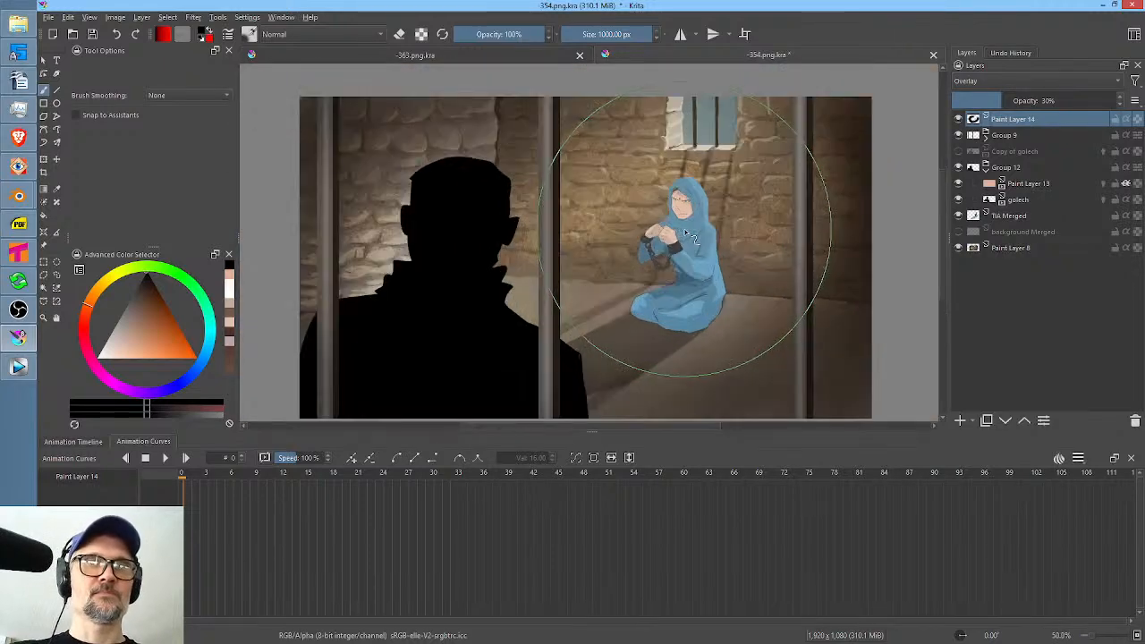
pyautogui.click(986, 135)
pyautogui.click(1049, 152)
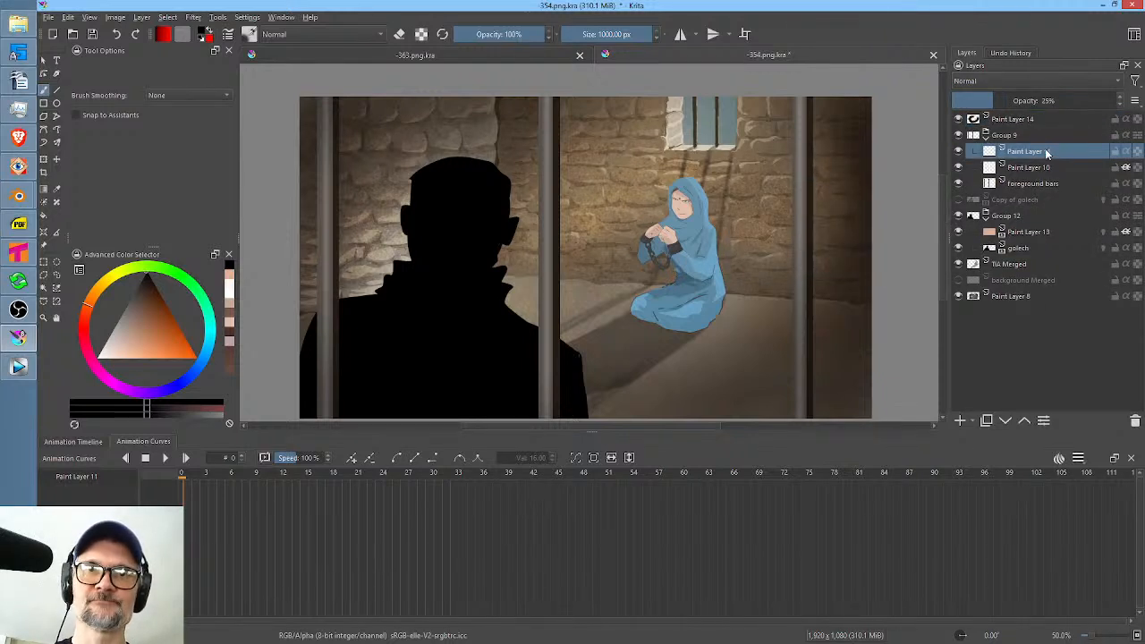
pyautogui.click(958, 152)
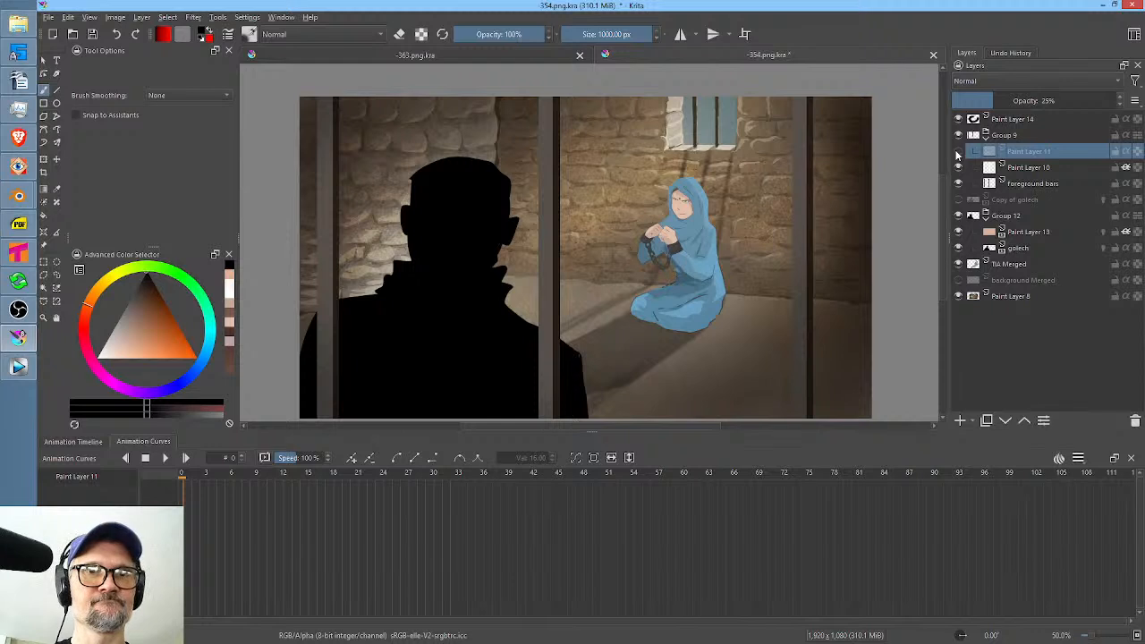
pyautogui.click(958, 152)
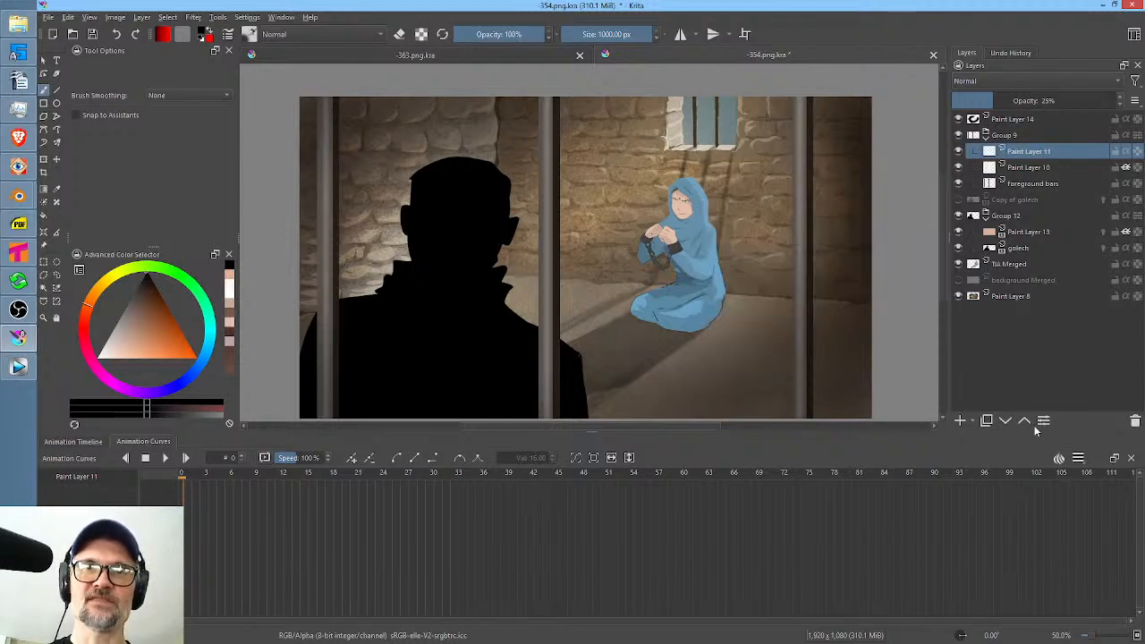
# Draw white filled rectangles about 21 to 24 px wide over the three foreground bars on Paint Layer 11, and lower its opacity to 12%.
pyautogui.scroll(-1, 848, 258)
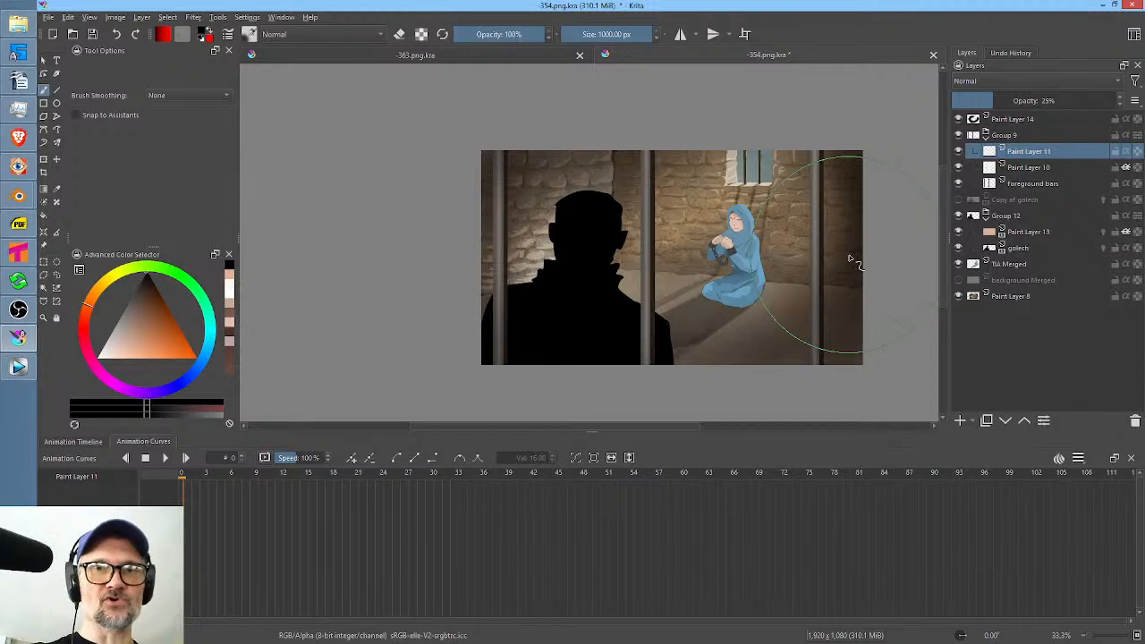
pyautogui.rightClick(848, 167)
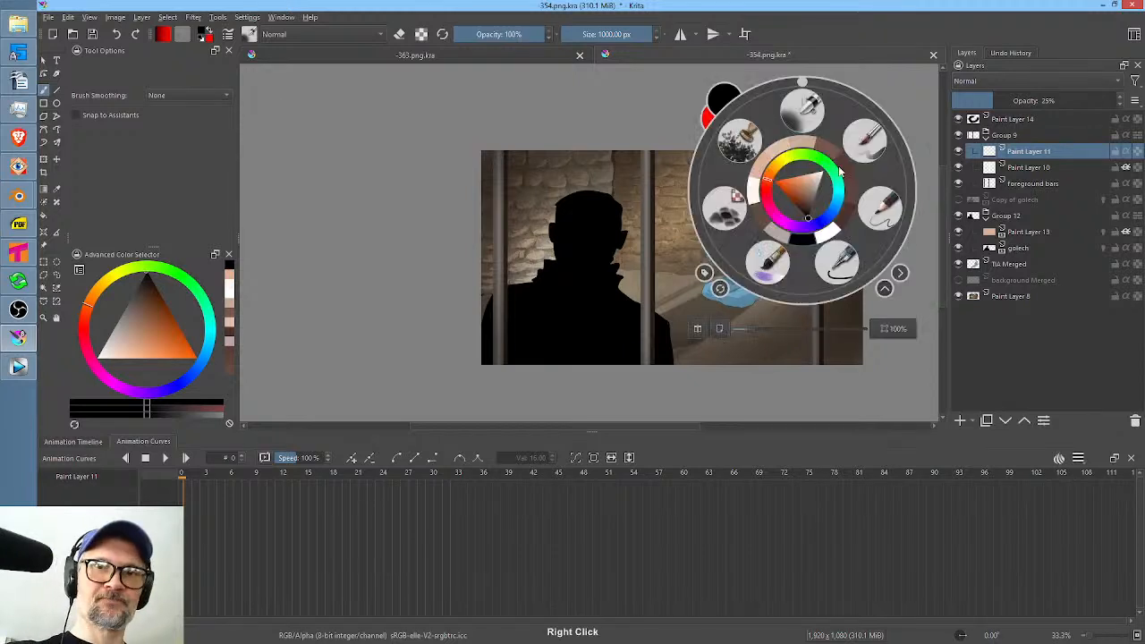
pyautogui.click(898, 202)
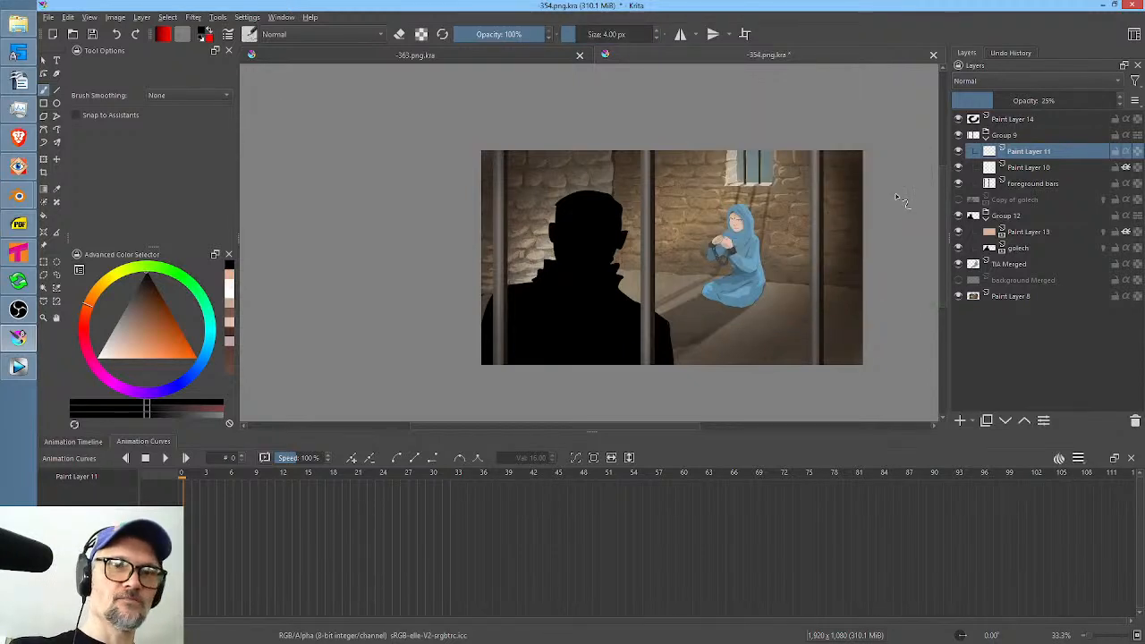
pyautogui.moveTo(144, 309); pyautogui.dragTo(70, 379)
pyautogui.click(43, 102)
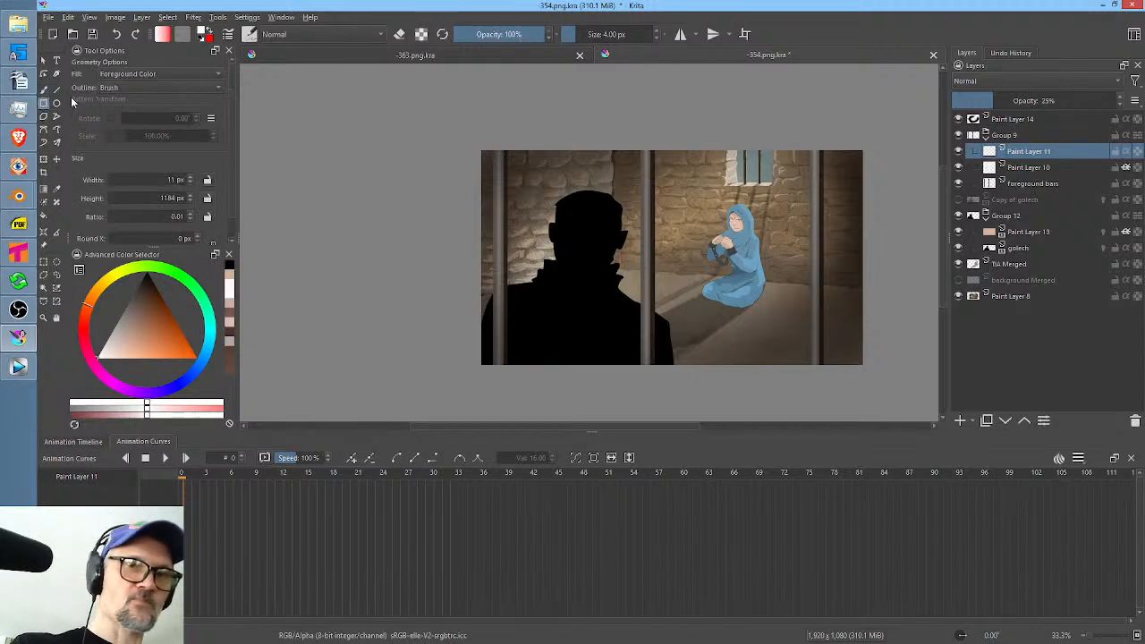
pyautogui.moveTo(815, 137); pyautogui.dragTo(821, 374)
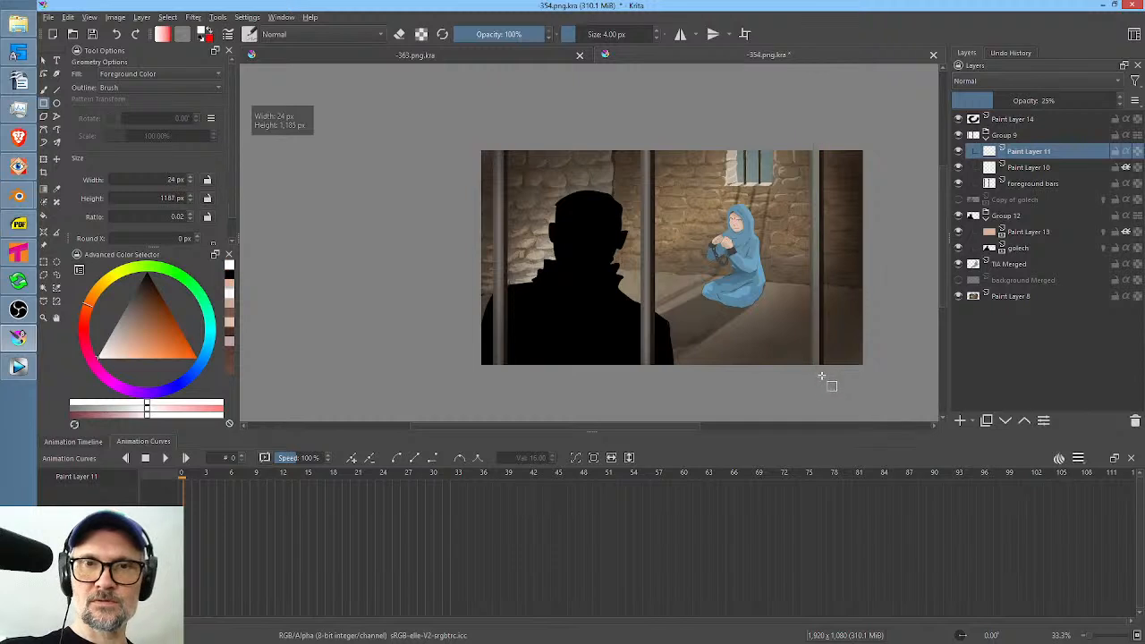
pyautogui.moveTo(646, 144); pyautogui.dragTo(647, 369)
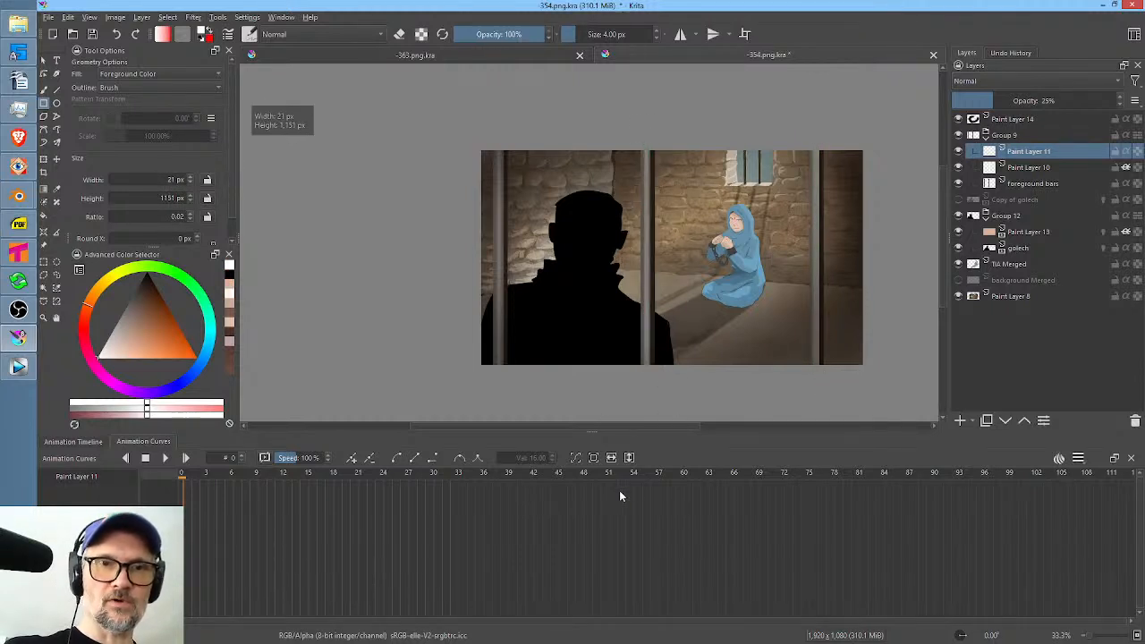
pyautogui.moveTo(499, 141); pyautogui.dragTo(507, 365)
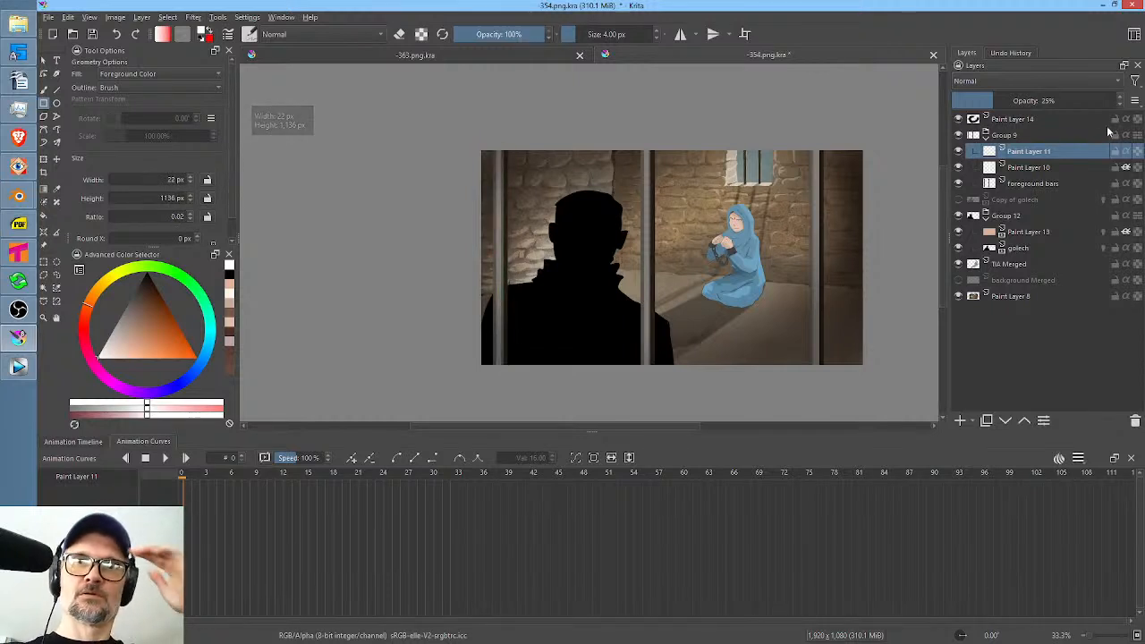
pyautogui.moveTo(992, 101)
pyautogui.mouseDown()
pyautogui.moveTo(966, 103)
pyautogui.moveTo(1078, 101)
pyautogui.moveTo(948, 109)
pyautogui.moveTo(973, 109)
pyautogui.mouseUp()
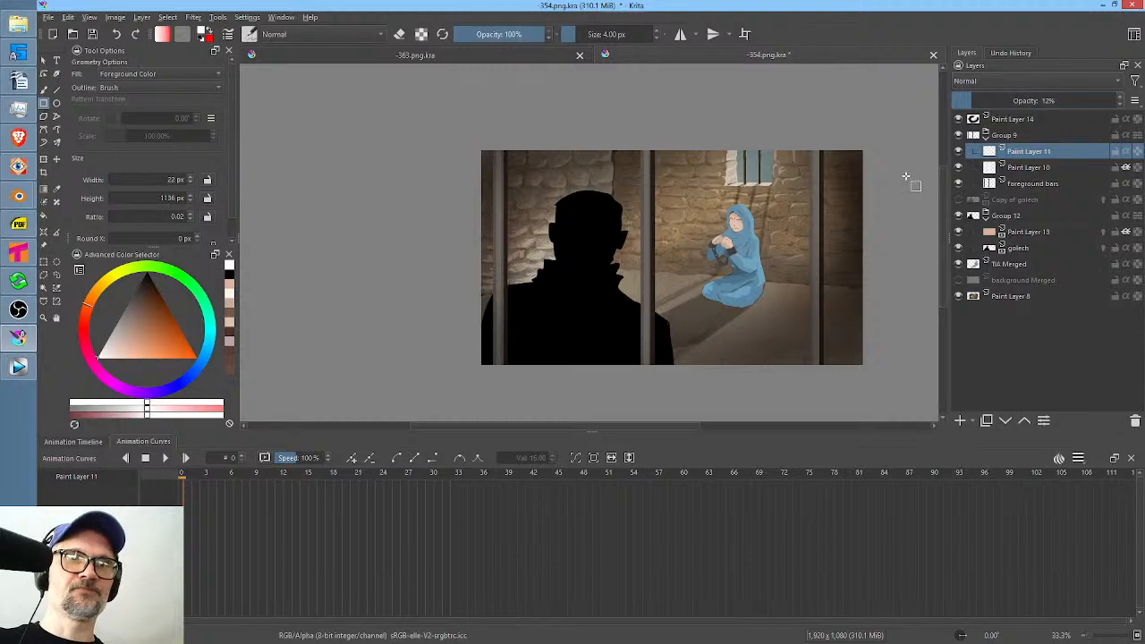
# Render frames 0 to 32 as a PNG image sequence into shot 354's RENDER folder, replacing the old frames.
pyautogui.hotkey('ctrl', 'shift', 'r')
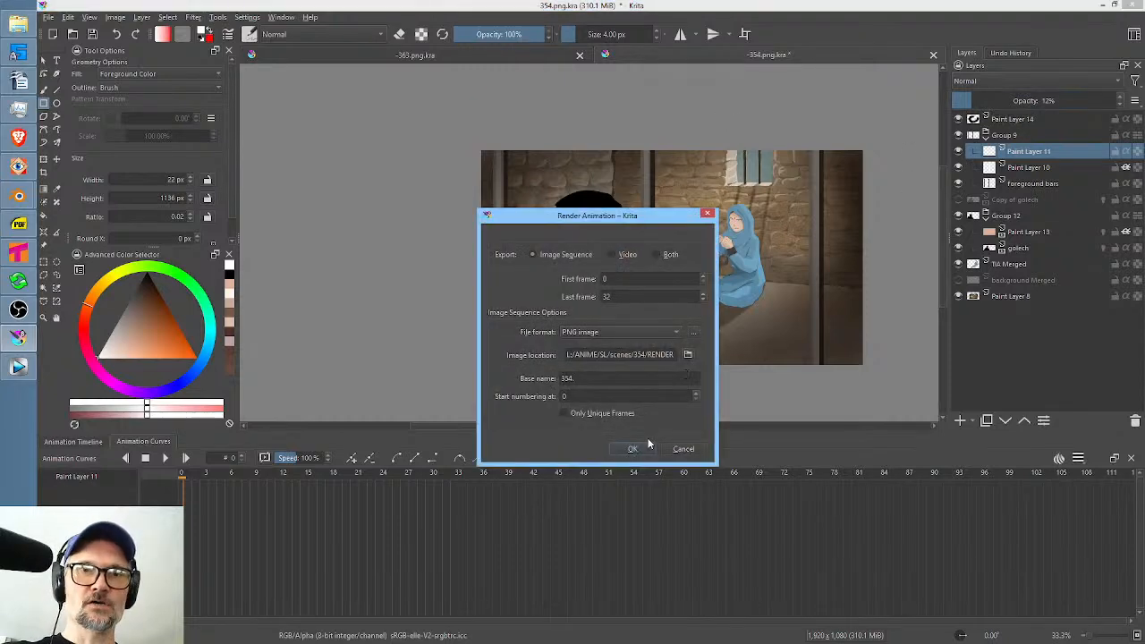
pyautogui.click(632, 455)
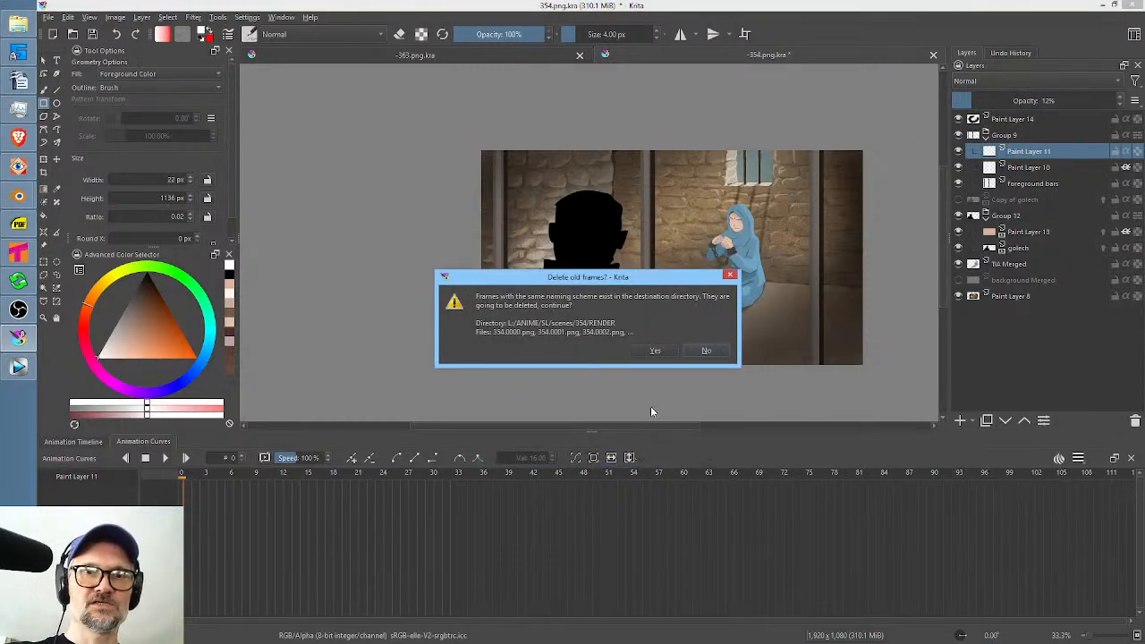
pyautogui.click(656, 351)
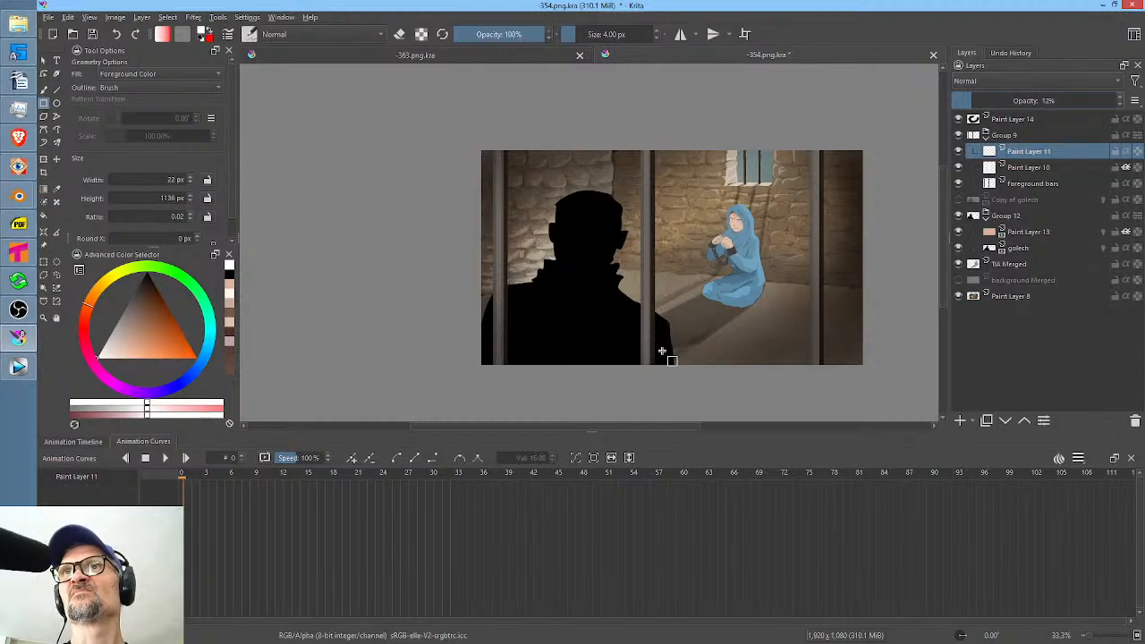
# Switch to Vegas Pro and play the webisode timeline from within shot 350 to review the lead-up to shot 354.
pyautogui.click(19, 369)
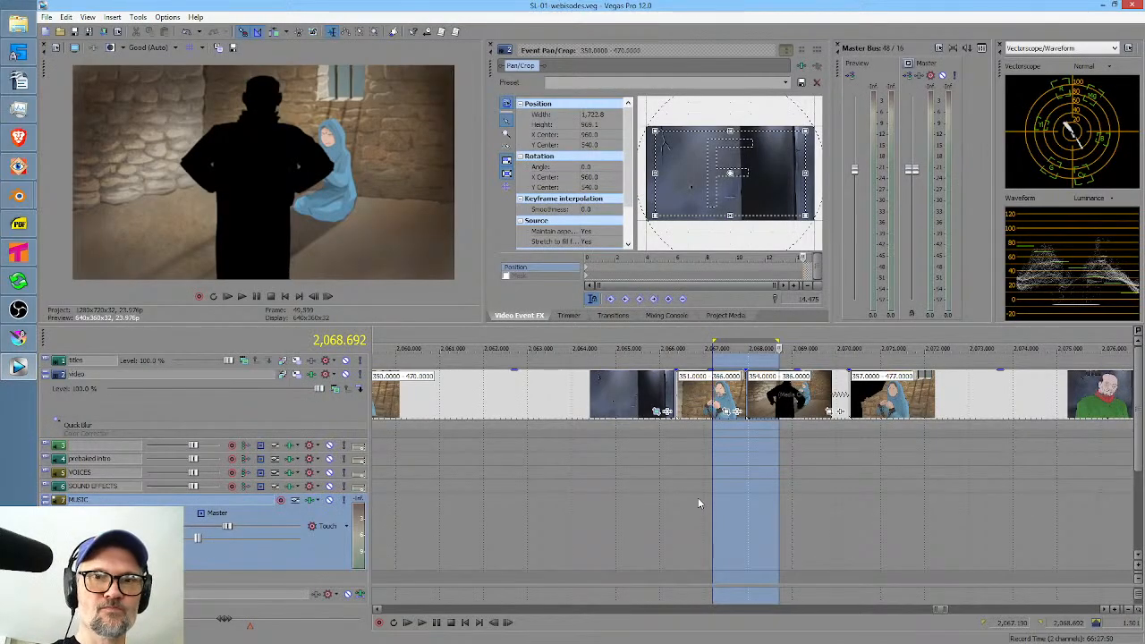
pyautogui.click(636, 487)
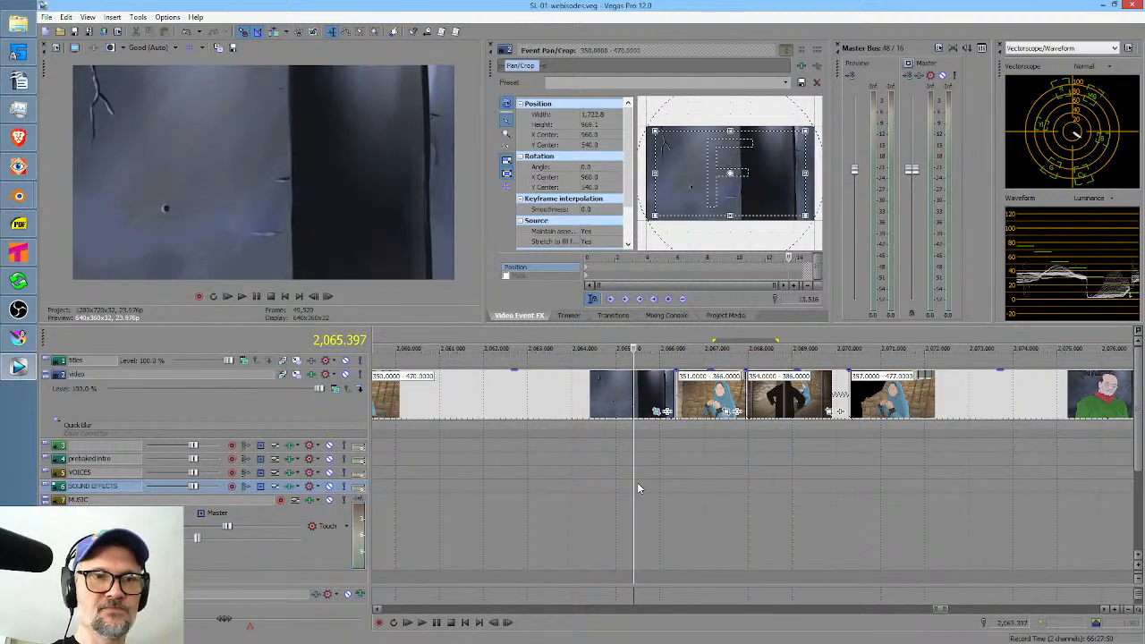
pyautogui.click(579, 477)
pyautogui.scroll(-2, 579, 477)
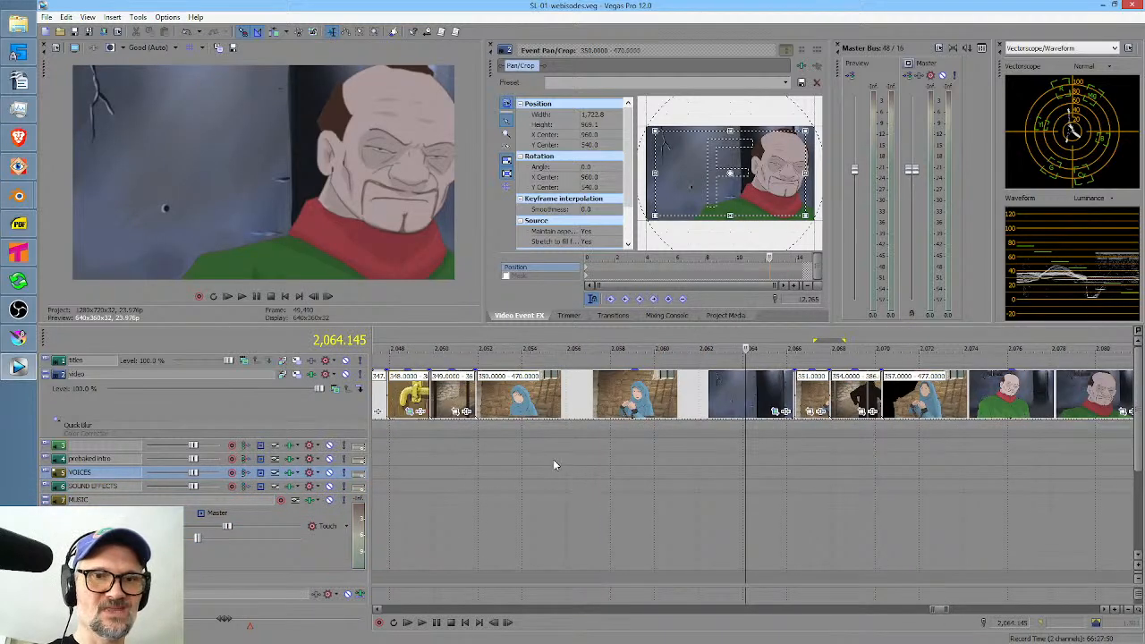
pyautogui.click(555, 461)
pyautogui.press('space')
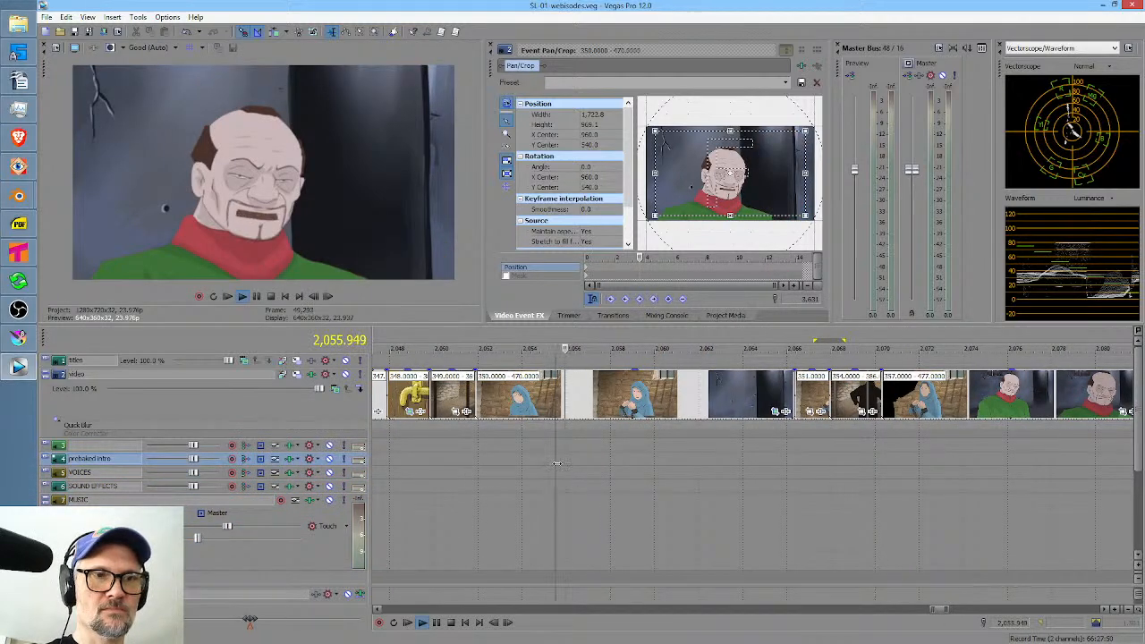
# Play the webisode timeline from shot 347 into the prisoner close-ups of shot 350 to review the sequence.
pyautogui.press('space')
pyautogui.scroll(-2, 577, 463)
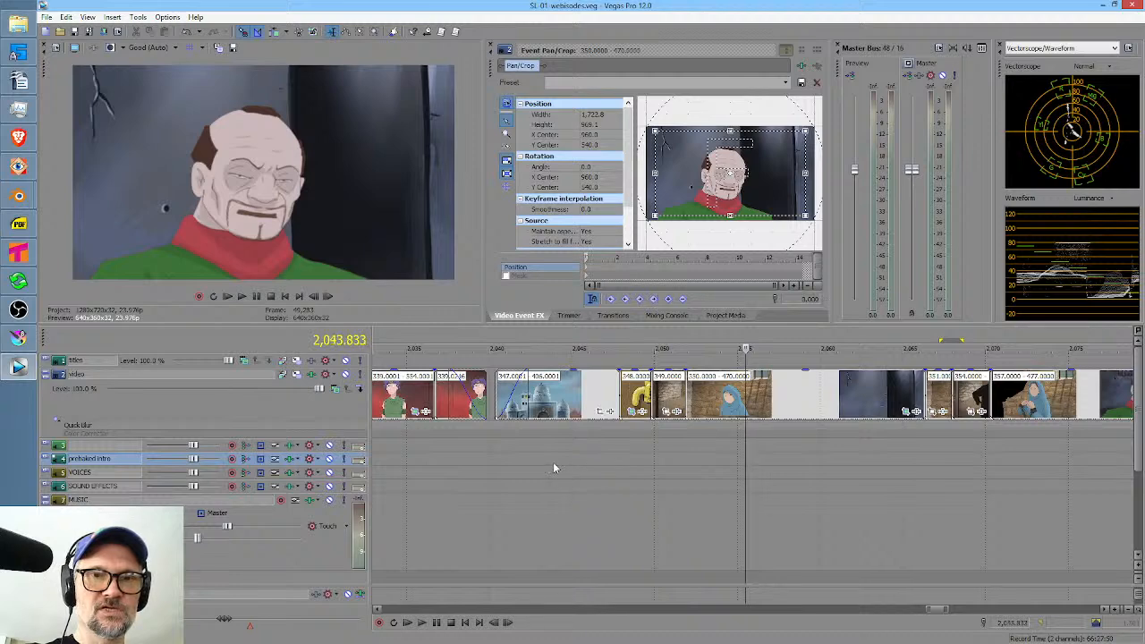
pyautogui.click(552, 461)
pyautogui.press('space')
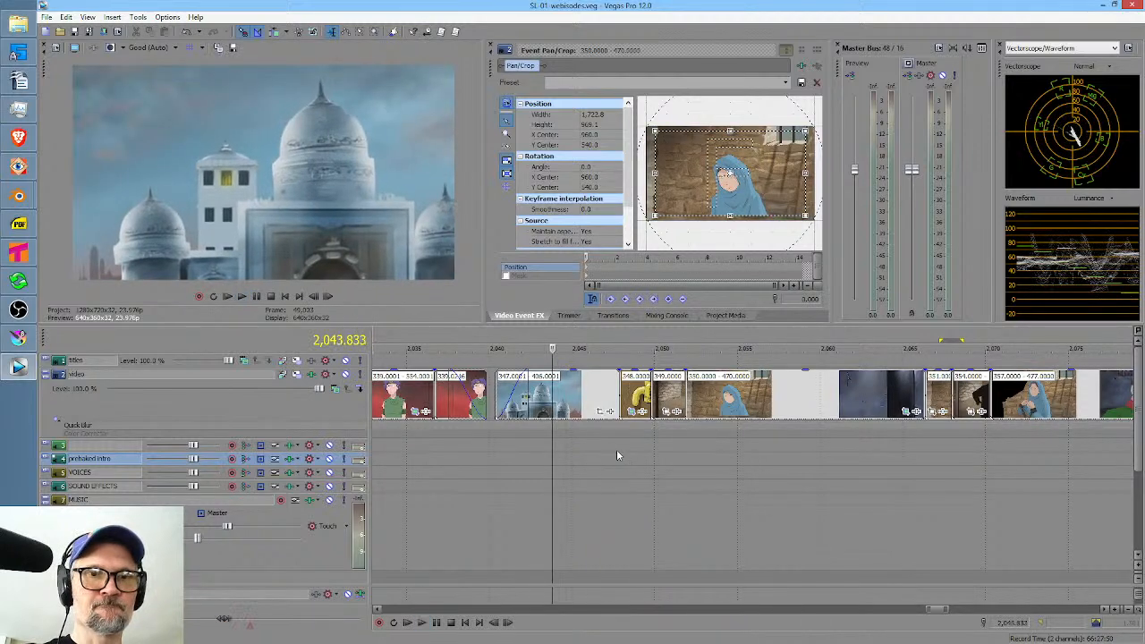
pyautogui.click(613, 449)
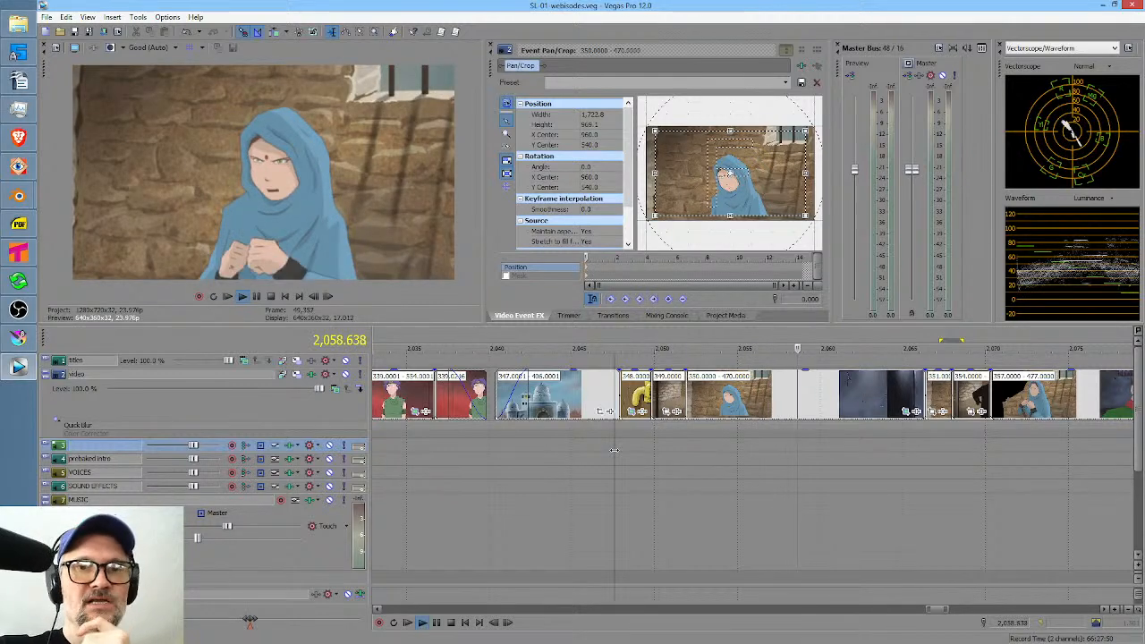
pyautogui.press('space')
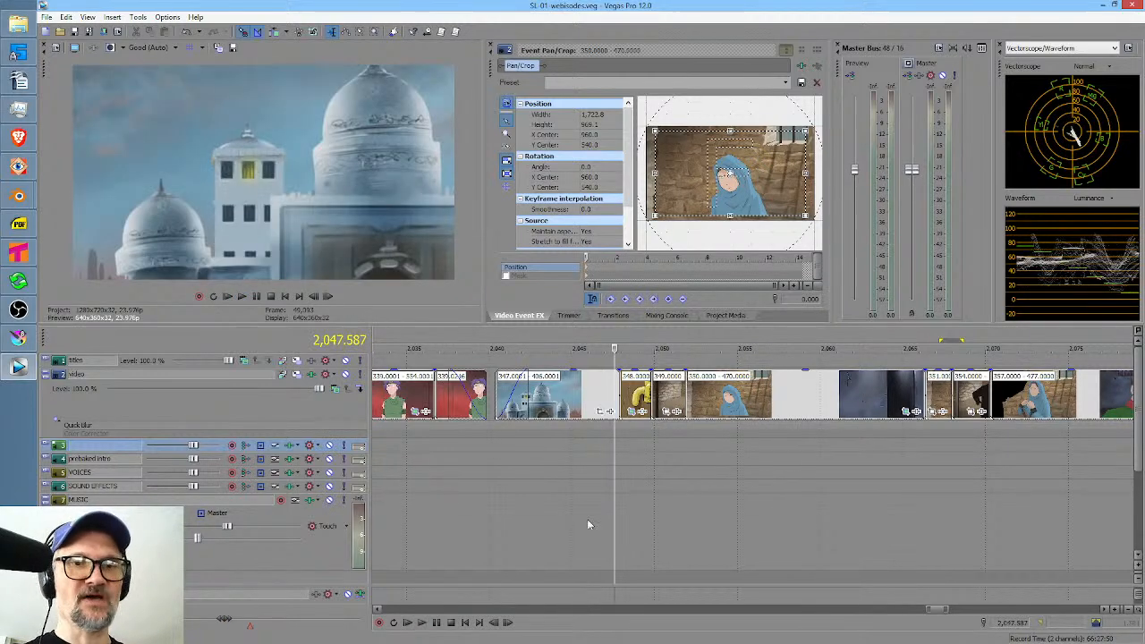
# Scrub the timeline from shot 347 past shot 357 to compare how the prisoner and cell scenes look.
pyautogui.moveTo(586, 518); pyautogui.dragTo(1054, 471)
pyautogui.scroll(-2, 917, 471)
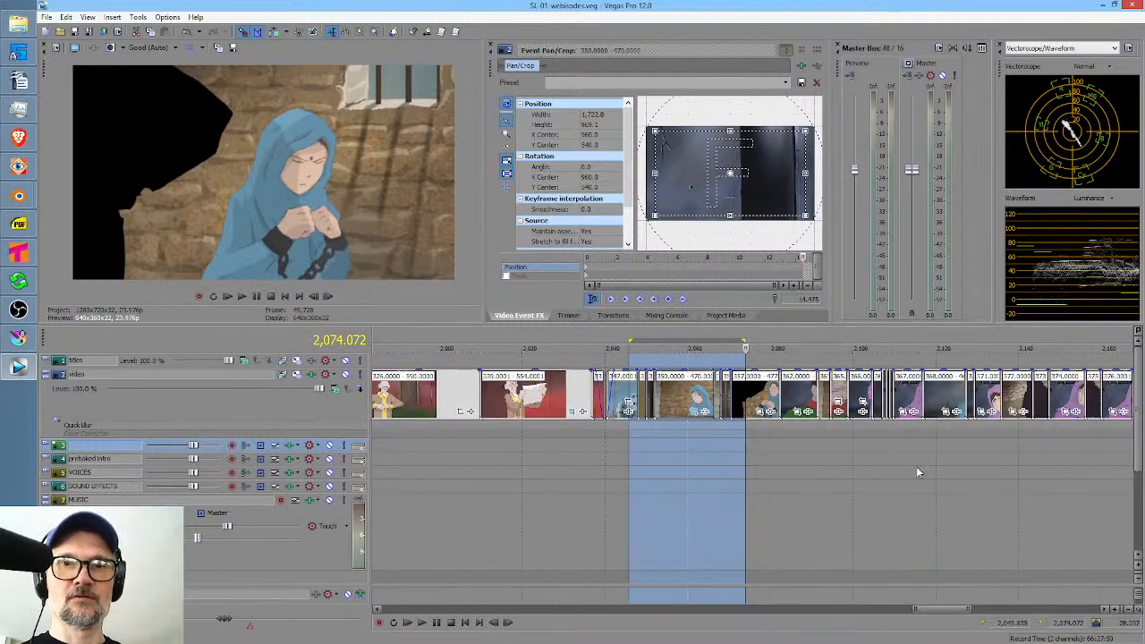
pyautogui.moveTo(761, 501); pyautogui.dragTo(816, 500)
pyautogui.press('space')
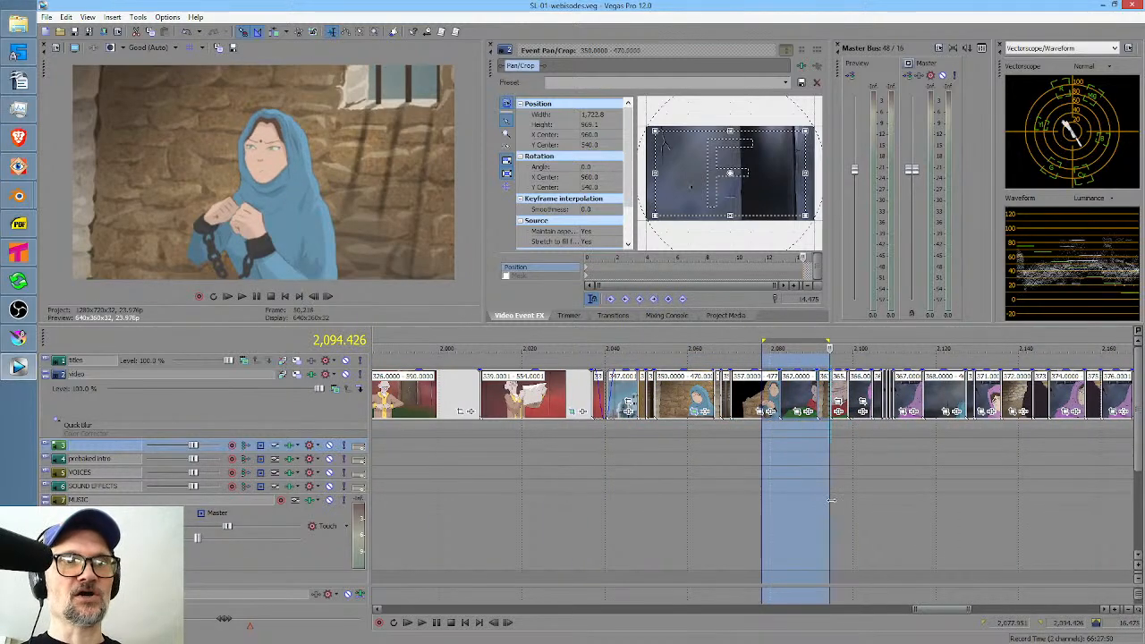
pyautogui.press('space')
pyautogui.moveTo(814, 498); pyautogui.dragTo(801, 498)
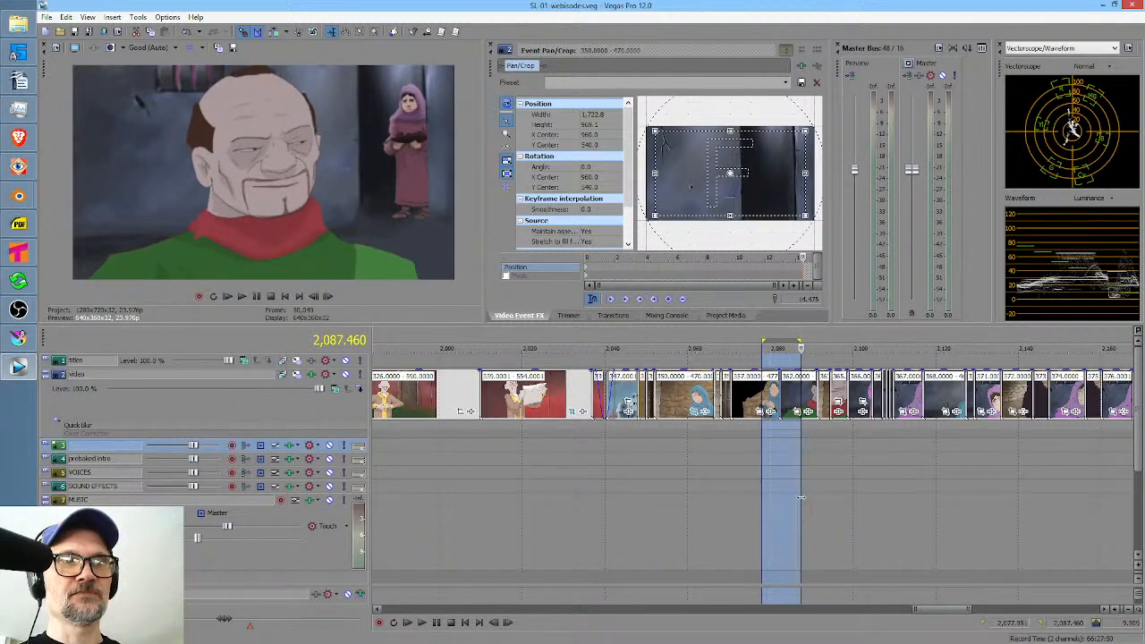
# Play the timeline from shot 347 through shot 357 to watch the whole prison sequence.
pyautogui.click(607, 526)
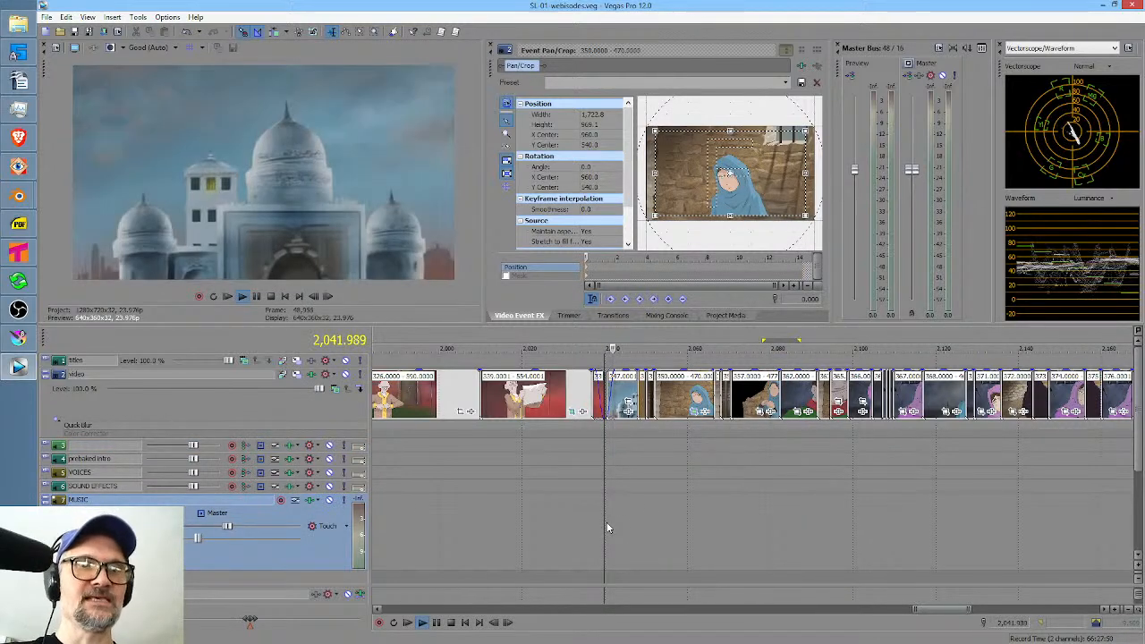
pyautogui.click(633, 486)
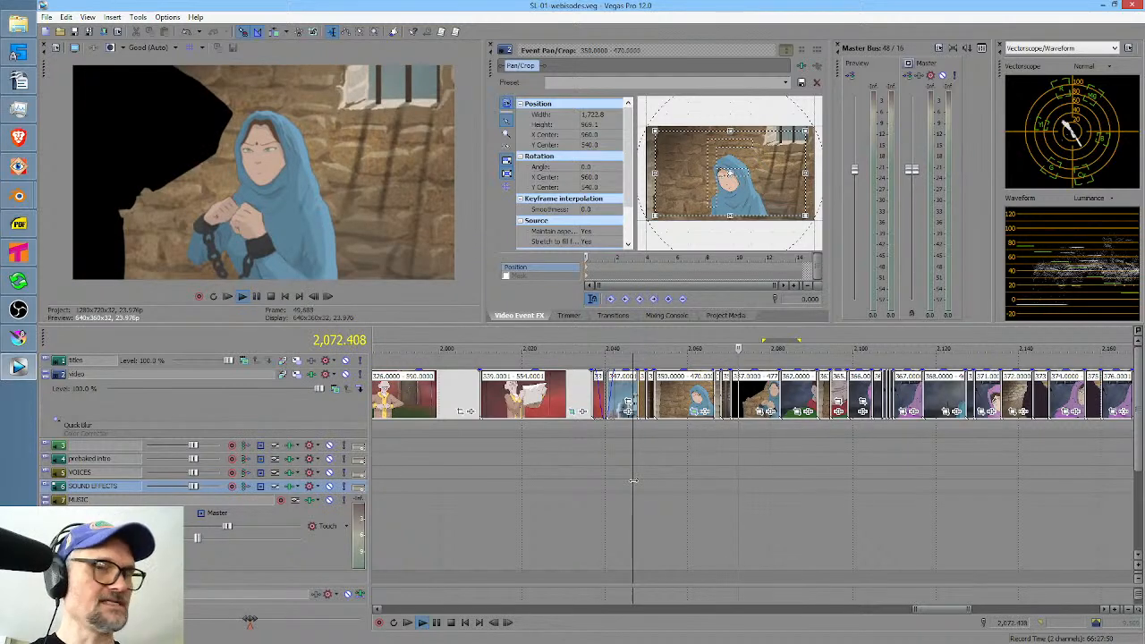
pyautogui.click(679, 513)
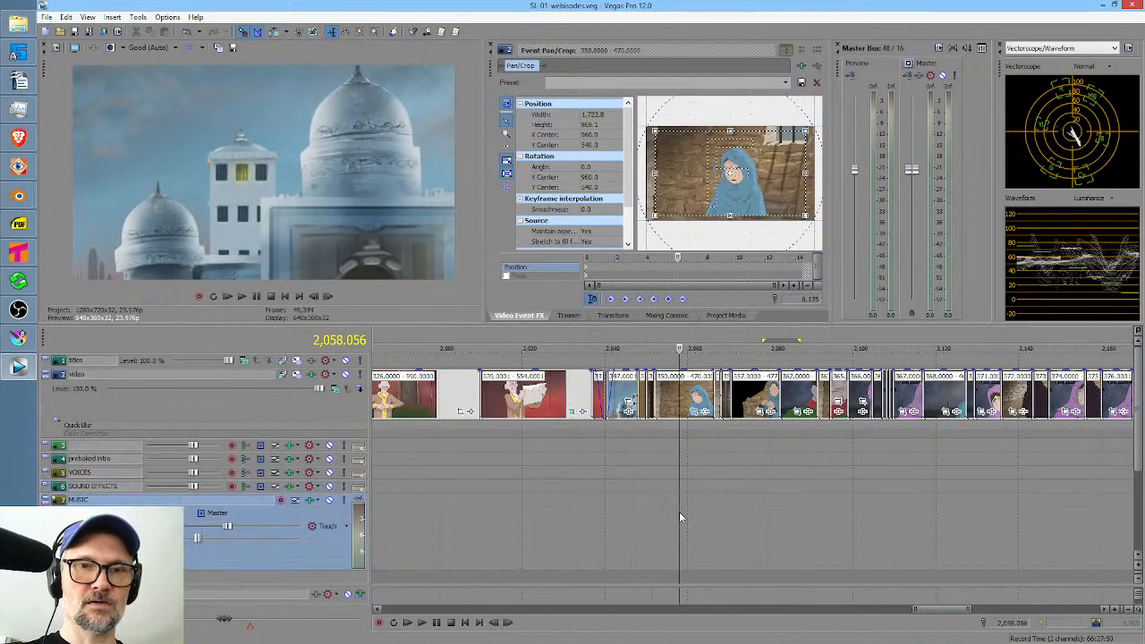
pyautogui.click(664, 510)
pyautogui.click(629, 511)
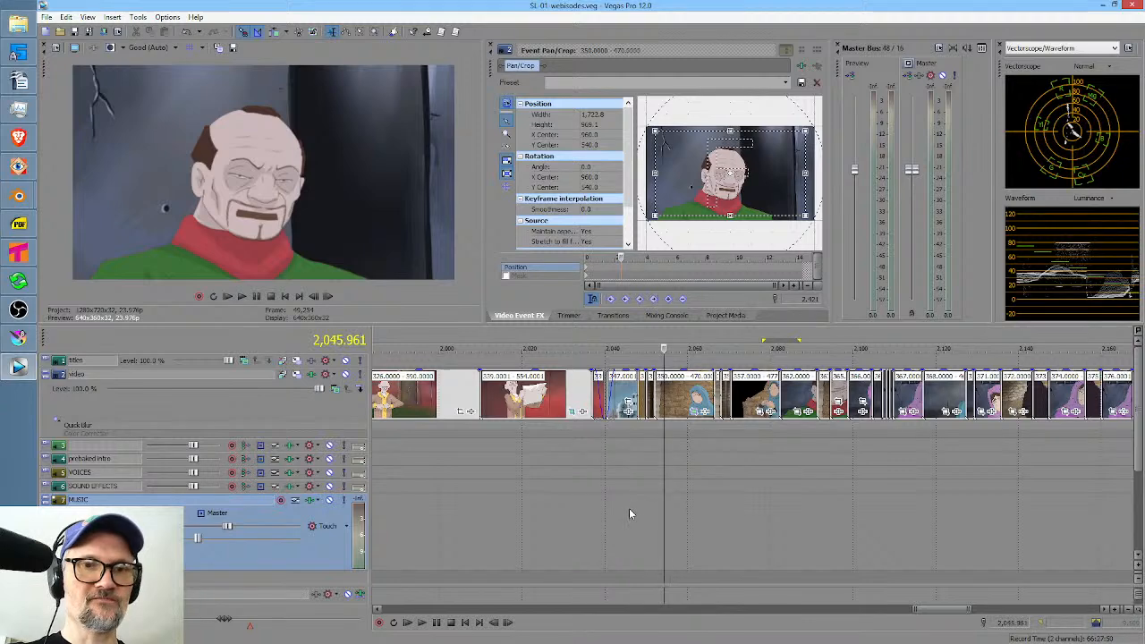
# Play and scrub shot 349 to examine the cell bars and the silhouette.
pyautogui.scroll(3, 636, 510)
pyautogui.click(884, 511)
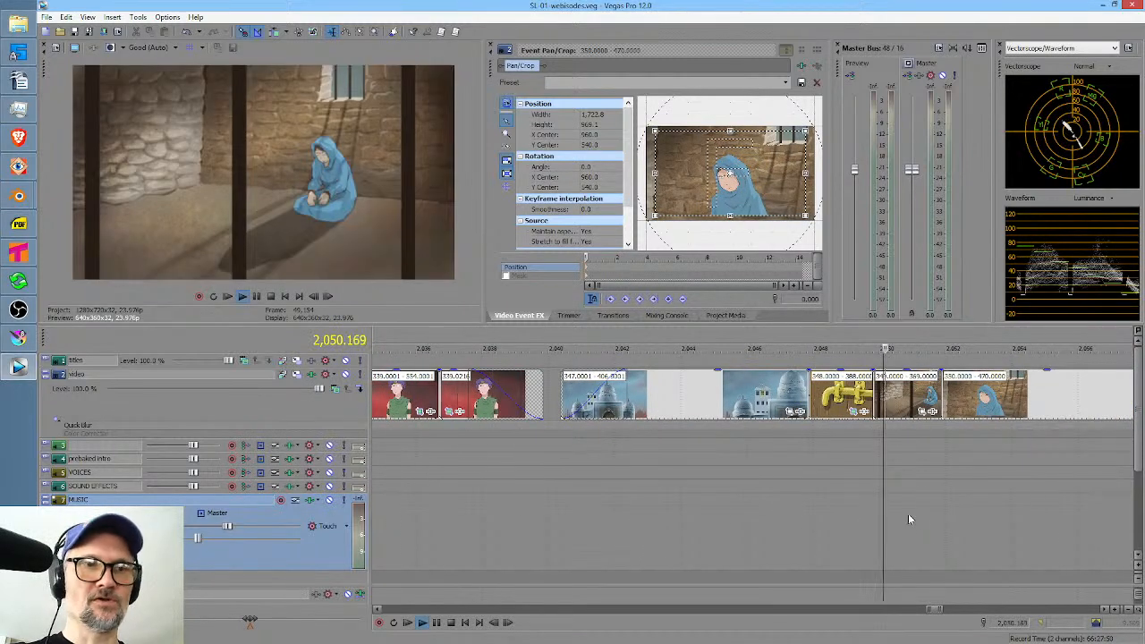
pyautogui.press('space')
pyautogui.press('space')
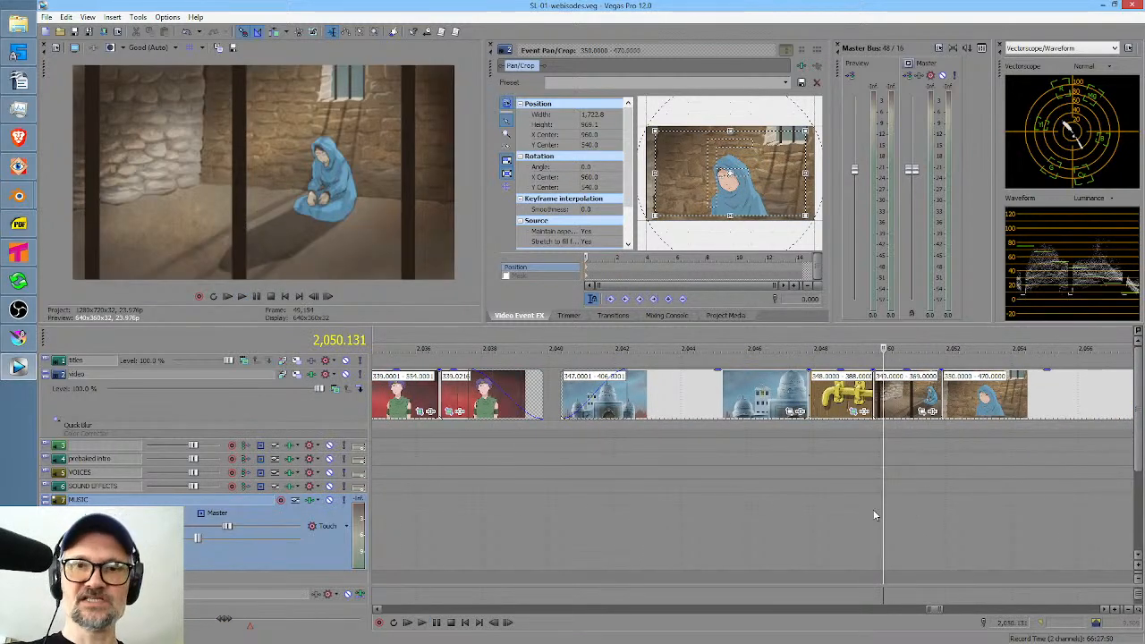
pyautogui.moveTo(878, 487); pyautogui.dragTo(913, 489)
pyautogui.hscroll(3, 953, 495)
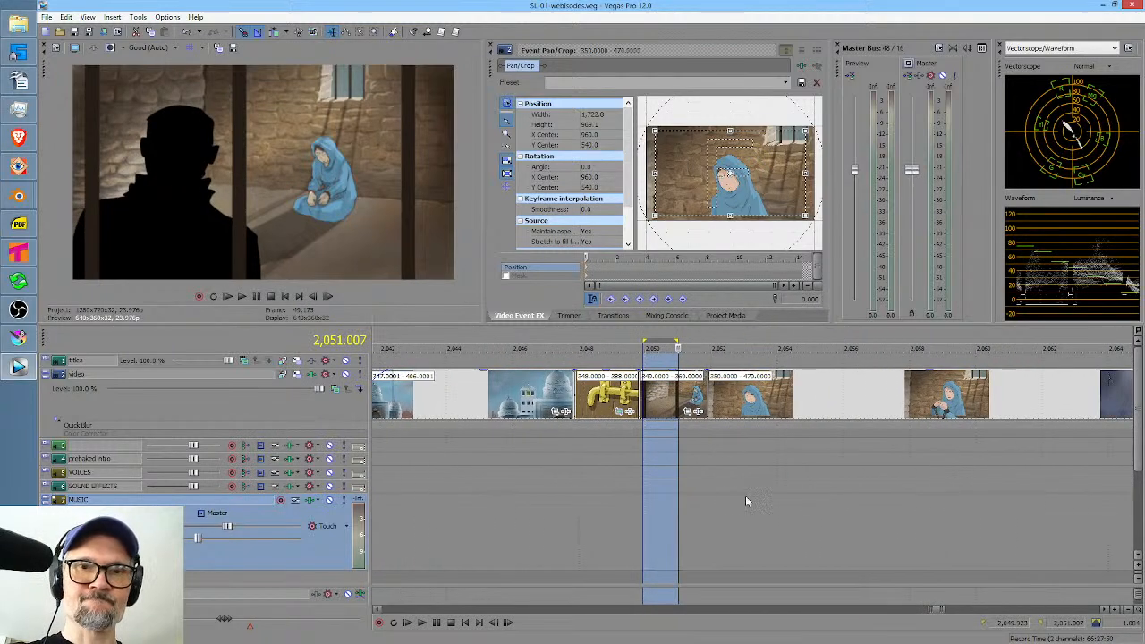
# Scrub through the start of shot 350 and through shot 351 to examine the prisoner's framing and lighting.
pyautogui.moveTo(727, 497); pyautogui.dragTo(864, 492)
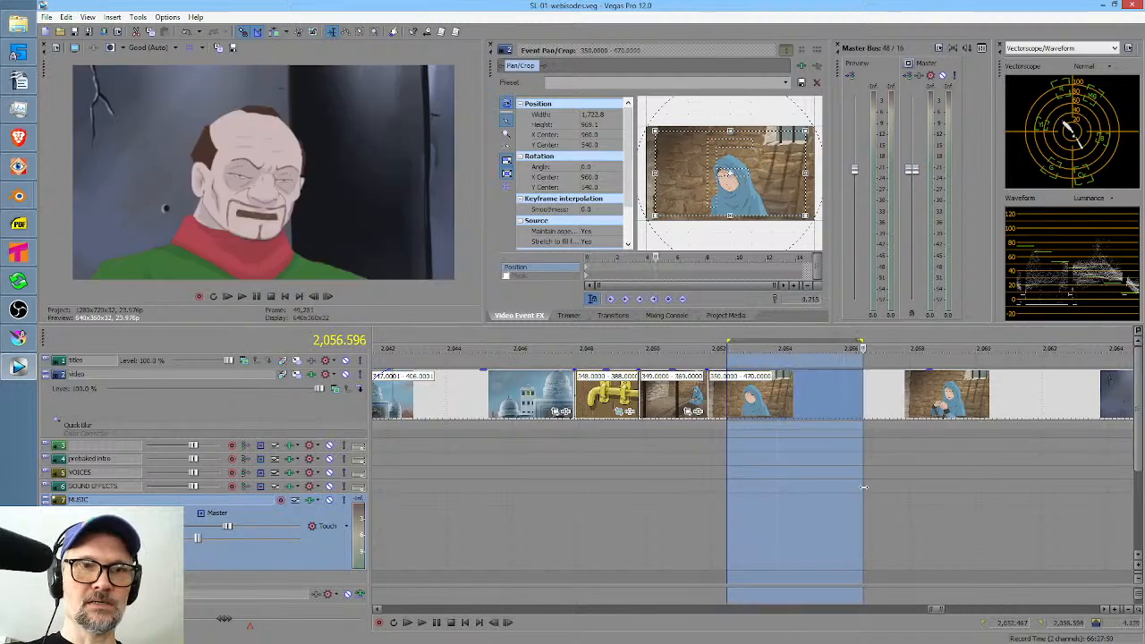
pyautogui.hscroll(5, 796, 520)
pyautogui.moveTo(764, 522); pyautogui.dragTo(797, 516)
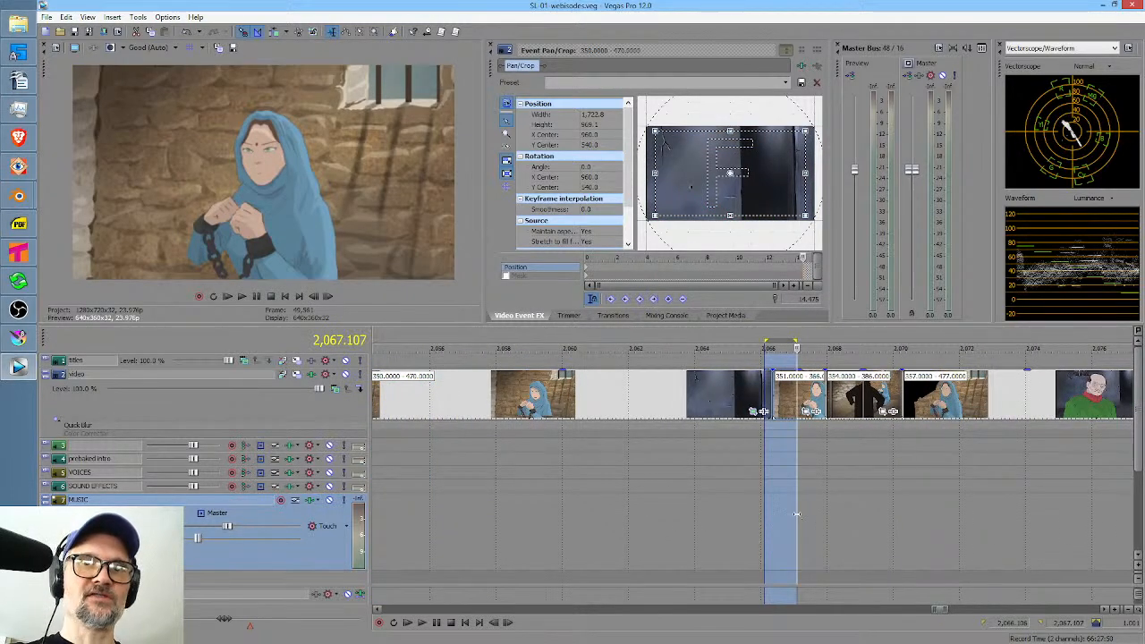
pyautogui.click(797, 514)
# Switch to Krita and look for an image file named -355 in the SL scenes folder.
pyautogui.click(18, 338)
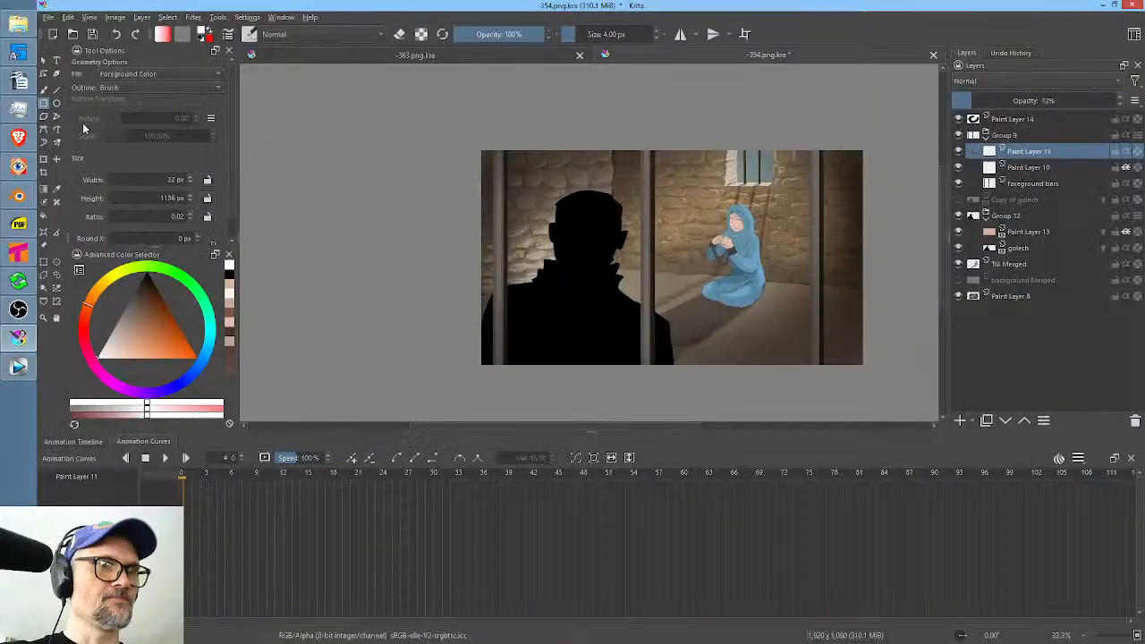
pyautogui.click(72, 34)
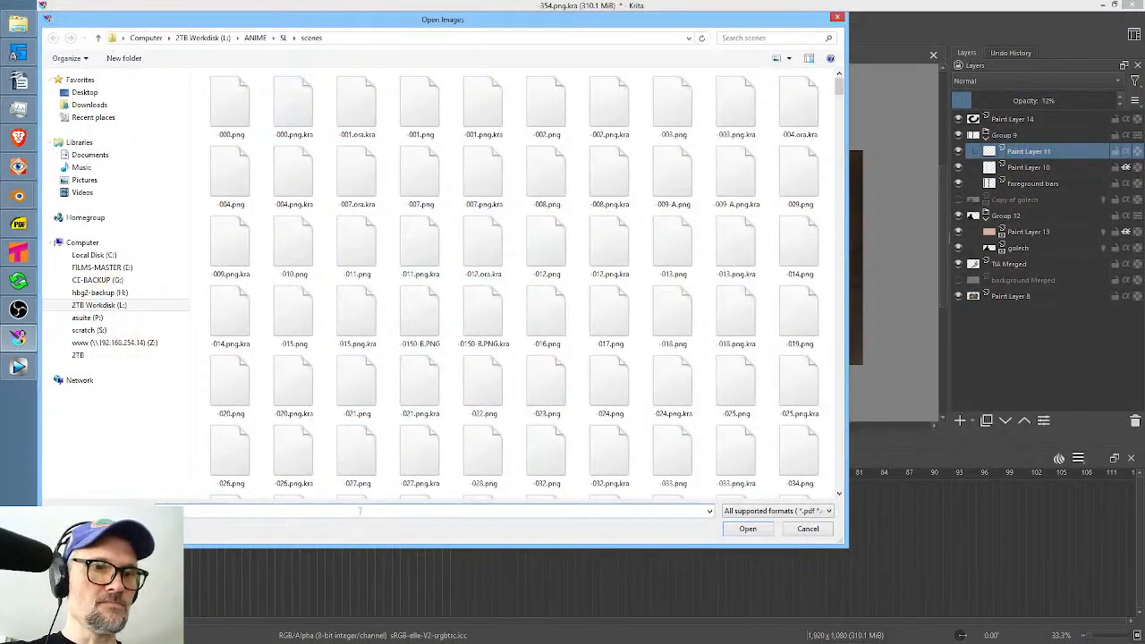
pyautogui.write('-355')
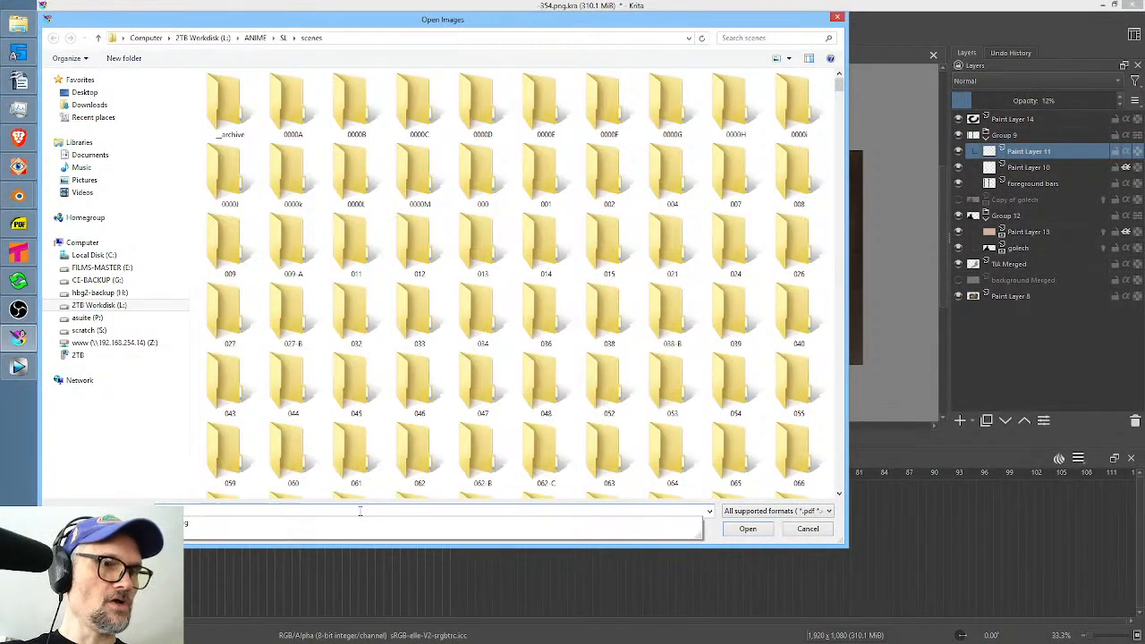
pyautogui.click(259, 523)
pyautogui.press('Return')
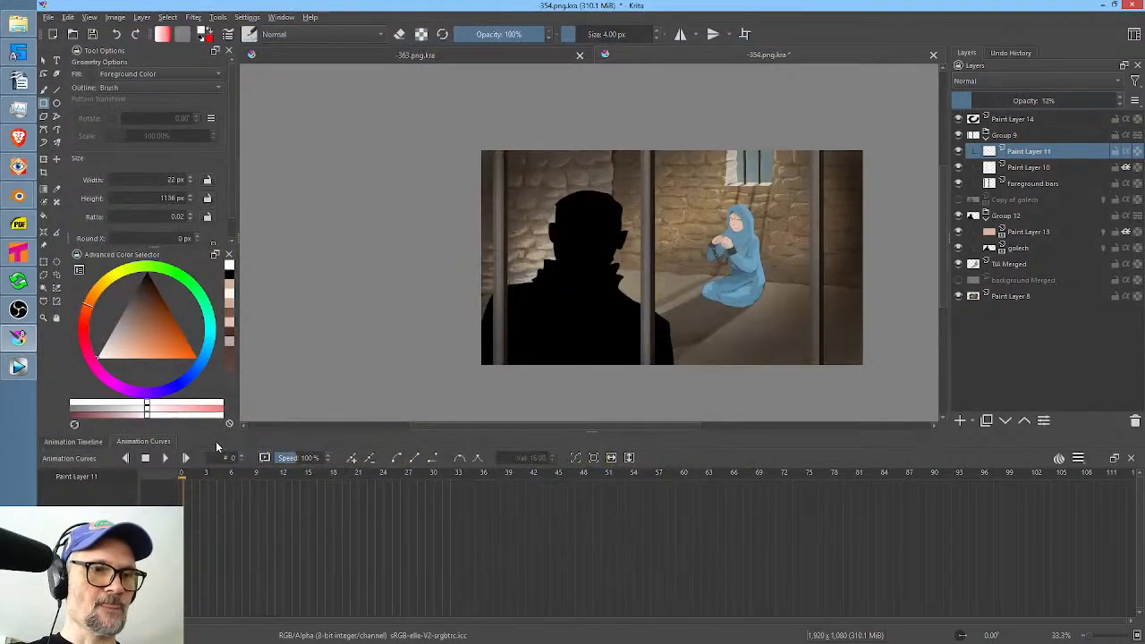
pyautogui.click(73, 34)
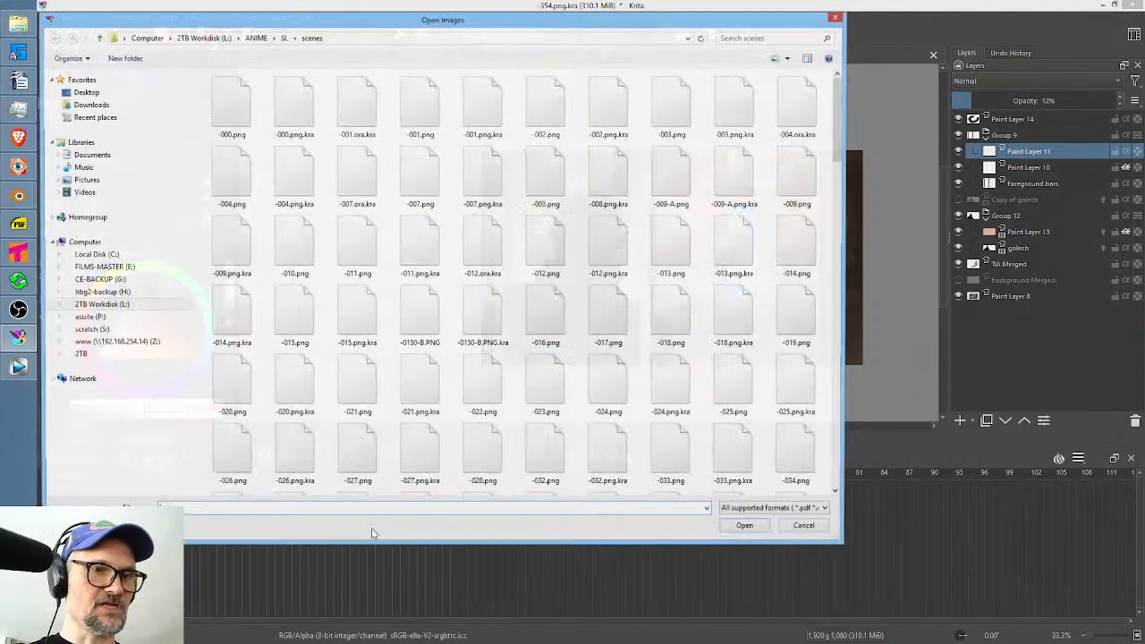
pyautogui.write('-355')
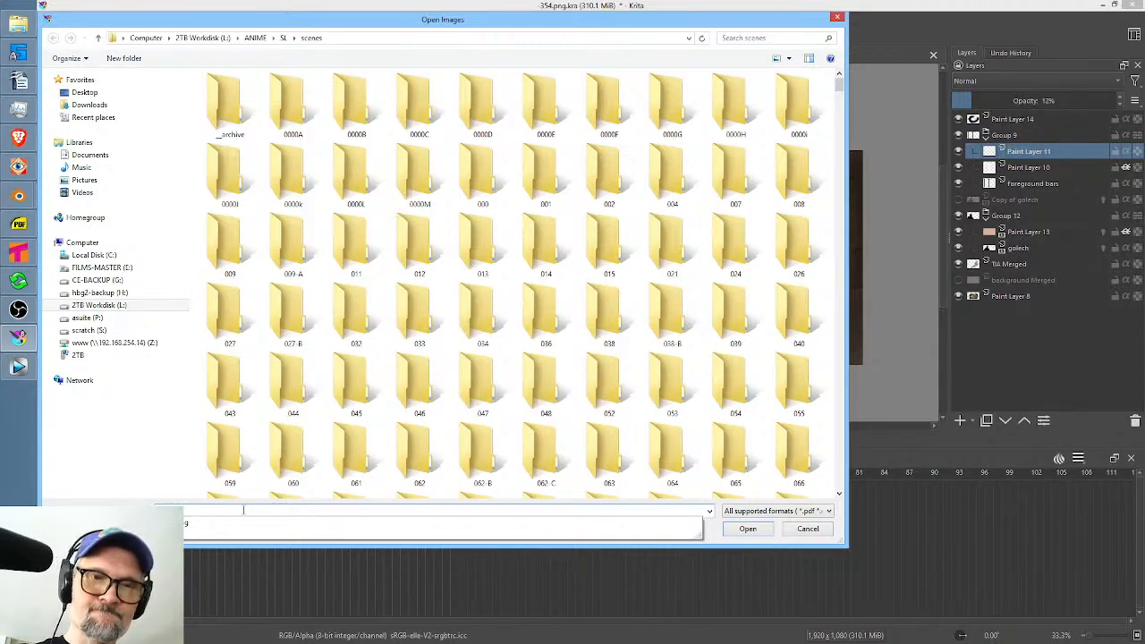
# Switch to Tahoma2D, make SL the current project, and open its scenes folder in the scene loader.
pyautogui.click(22, 255)
pyautogui.click(44, 17)
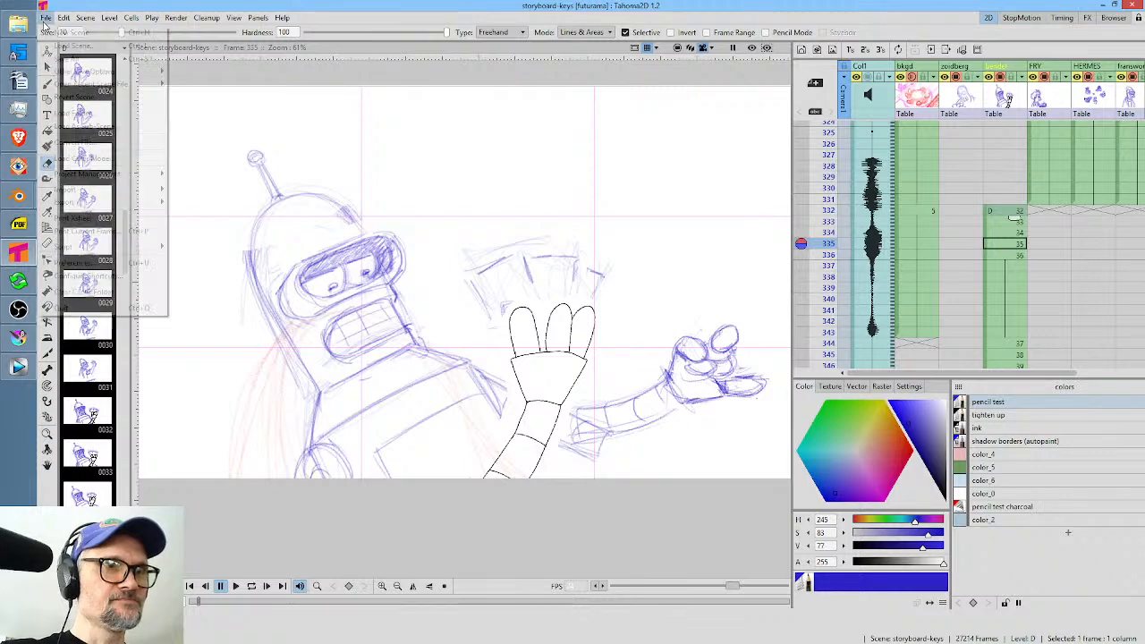
pyautogui.click(71, 45)
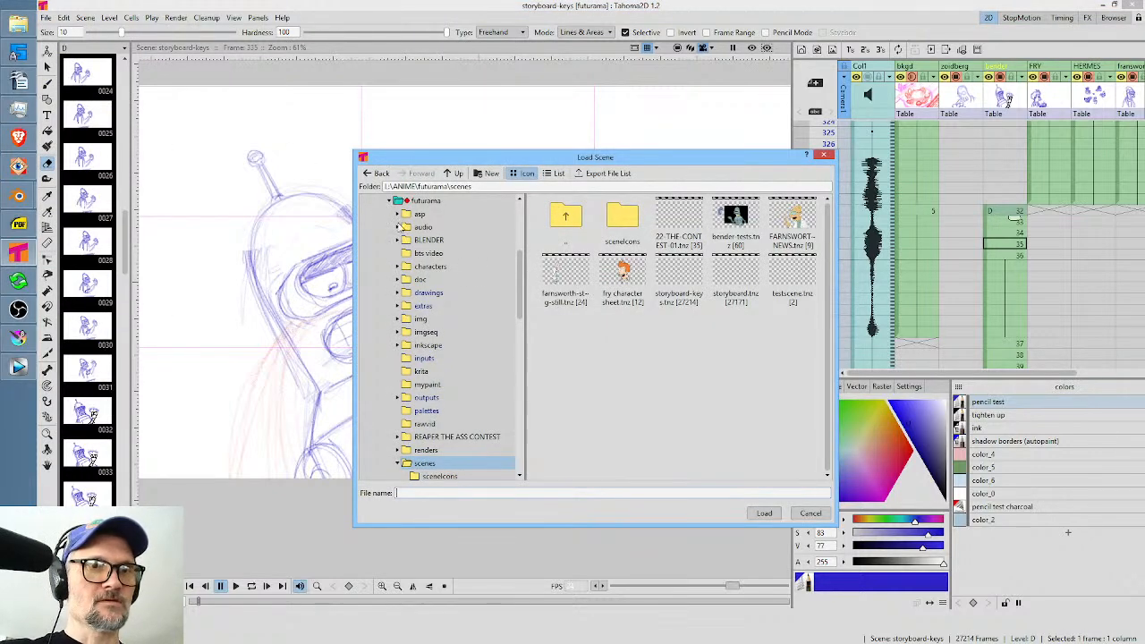
pyautogui.click(390, 202)
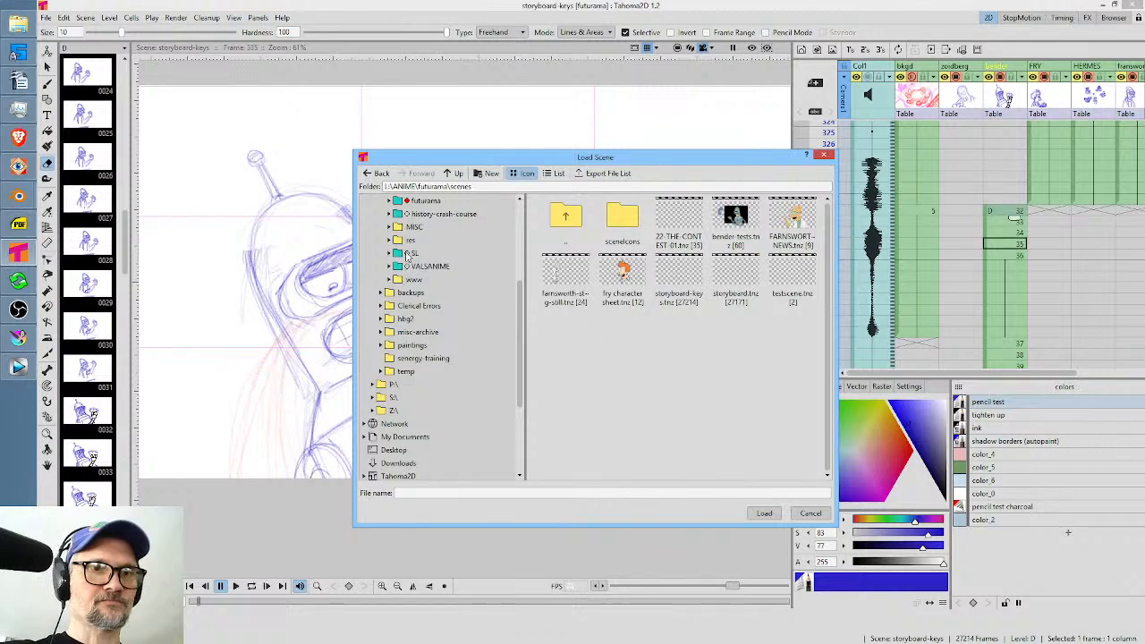
pyautogui.click(415, 254)
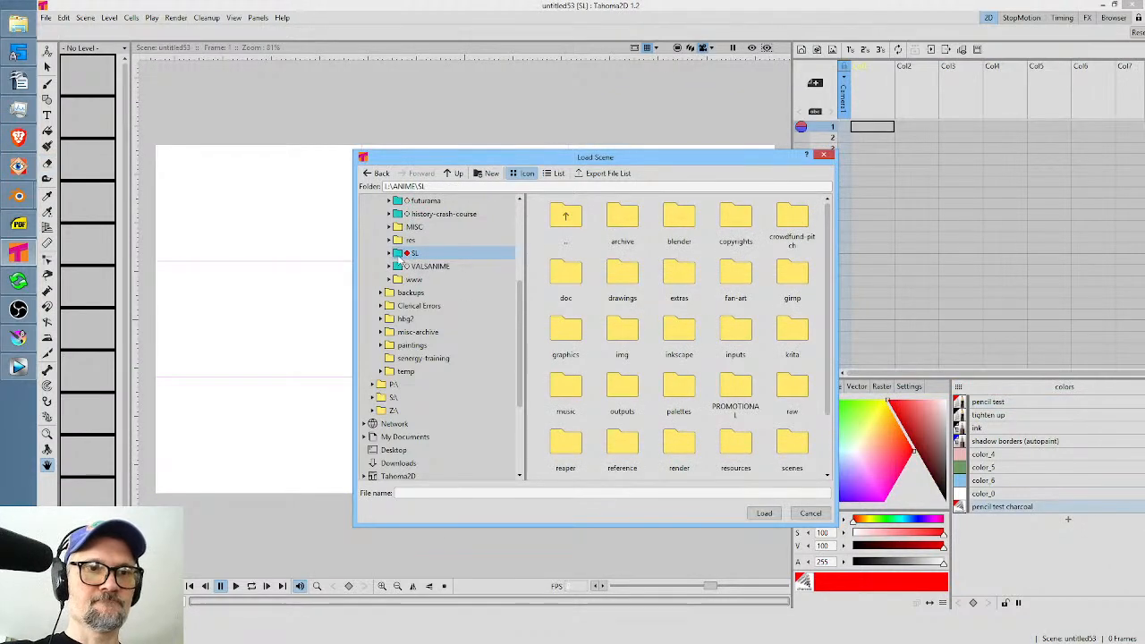
pyautogui.click(393, 254)
pyautogui.scroll(-5, 470, 322)
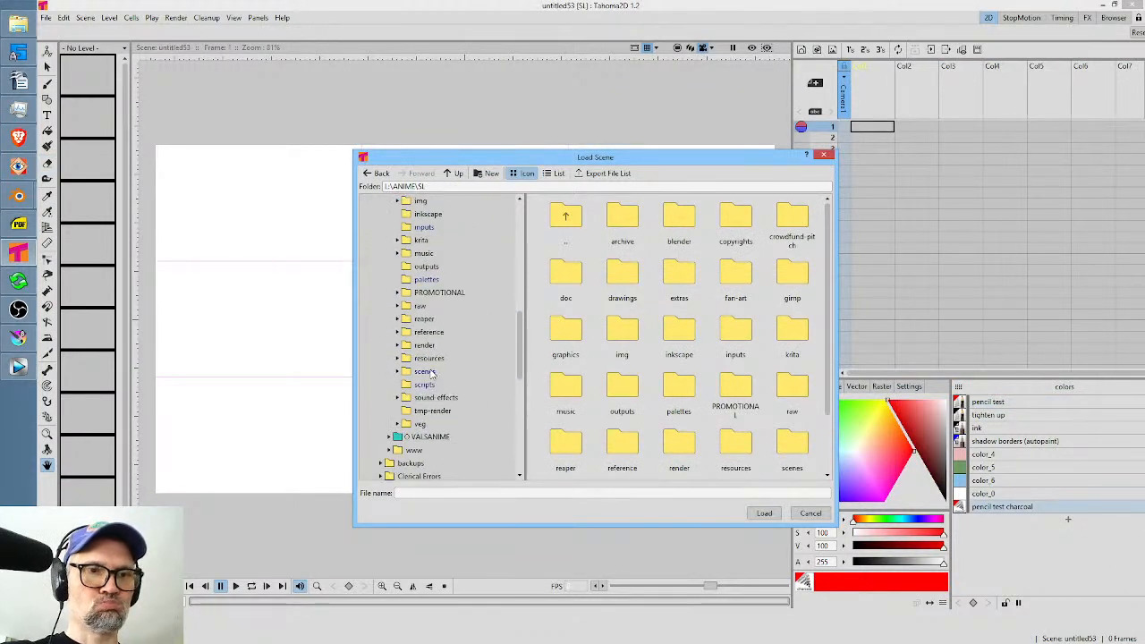
pyautogui.doubleClick(428, 372)
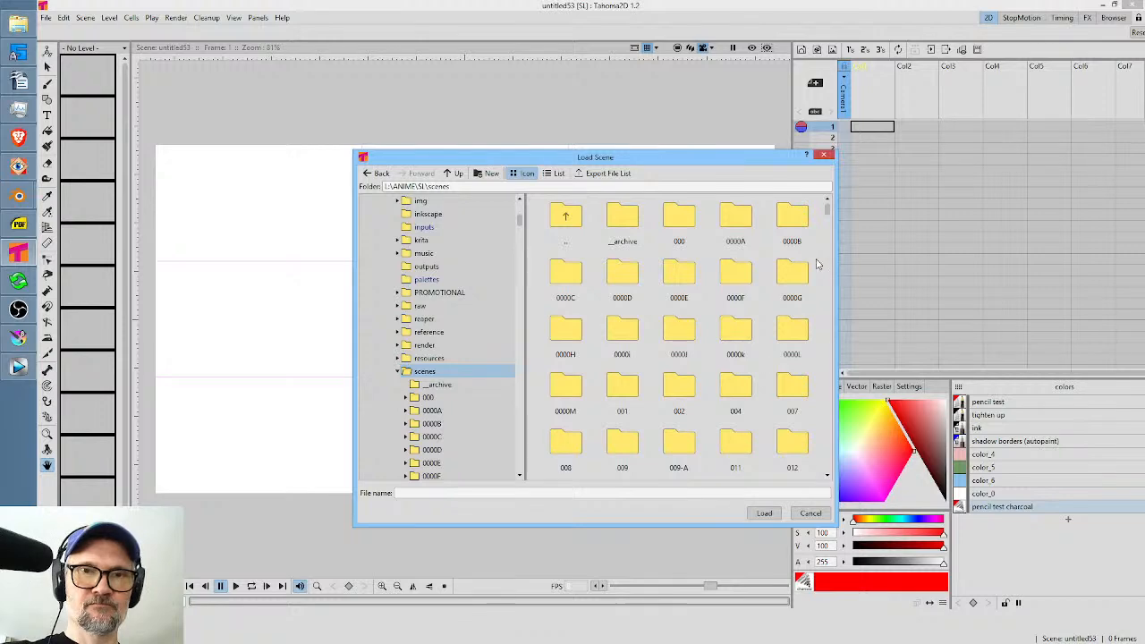
# Look through the scene files numbered from the 200s to the 400s for the prison shot's scene.
pyautogui.moveTo(827, 208); pyautogui.dragTo(811, 417)
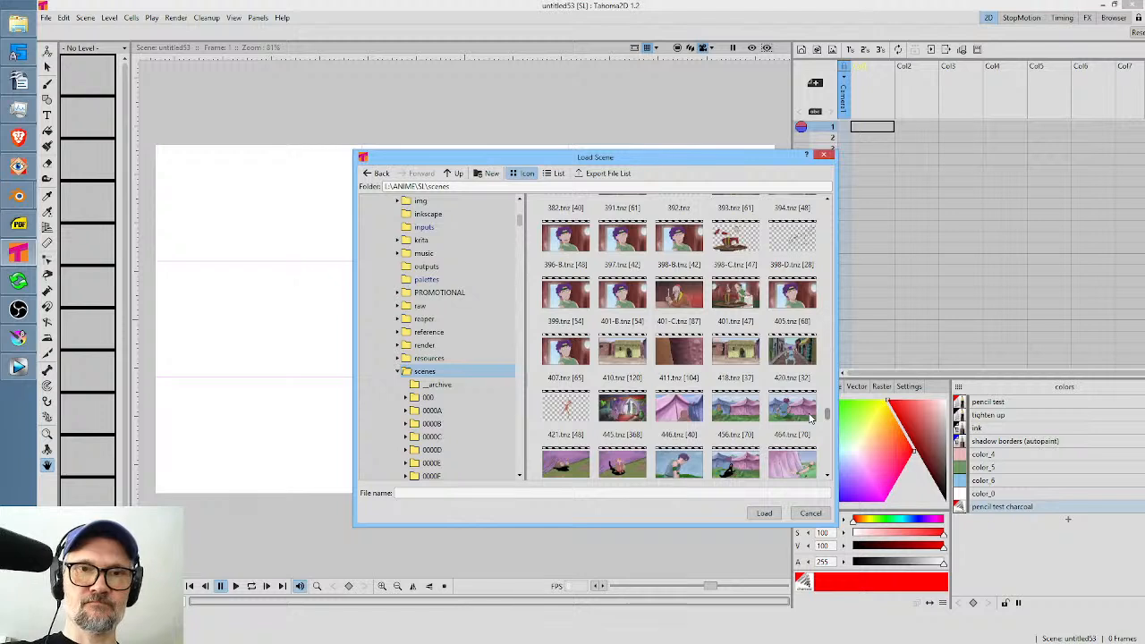
pyautogui.scroll(2, 774, 295)
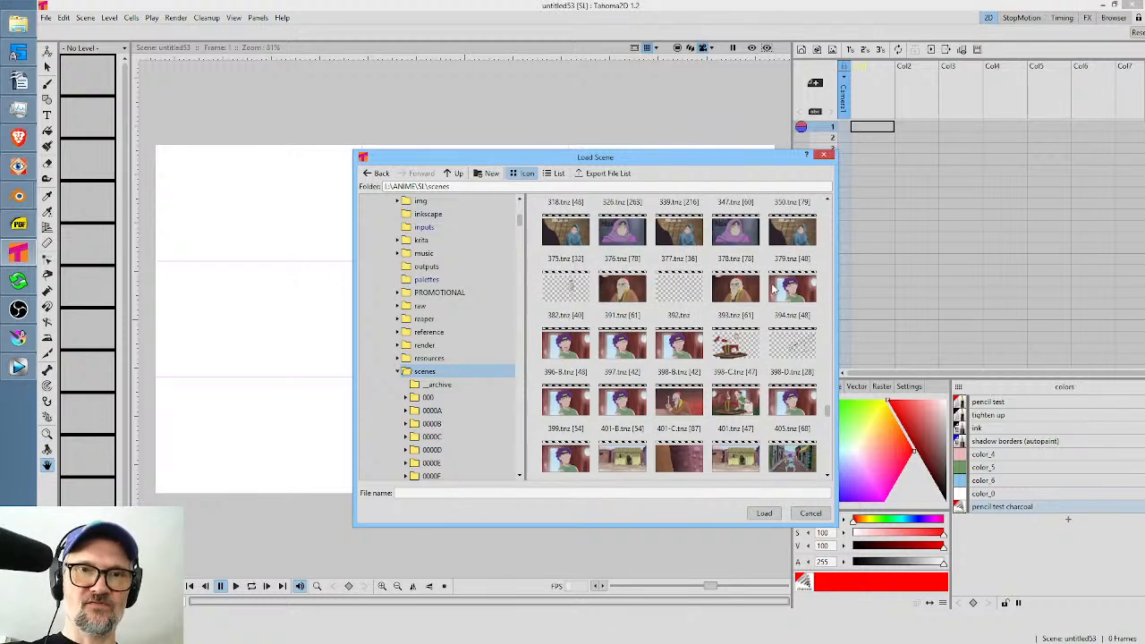
pyautogui.scroll(1, 775, 288)
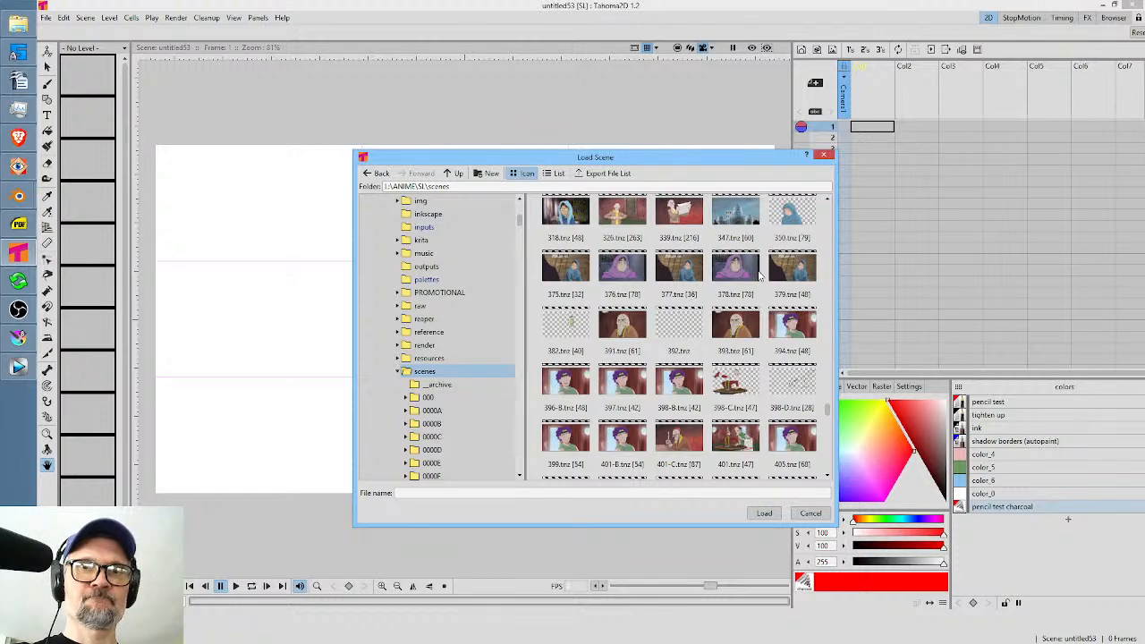
pyautogui.scroll(3, 786, 273)
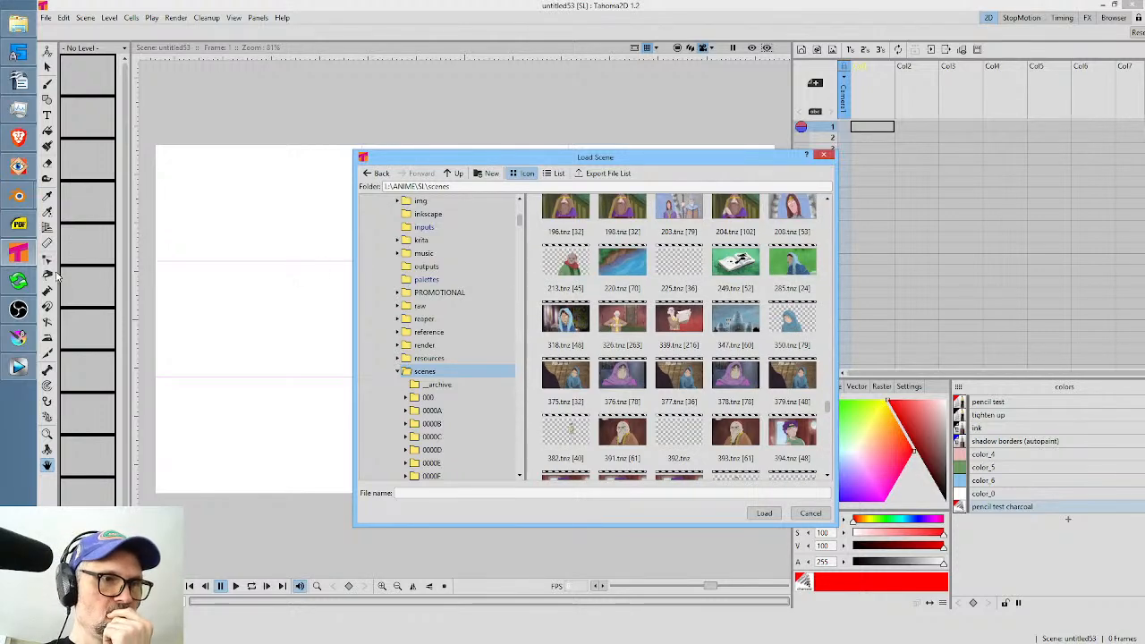
# Return to Vegas Pro and scrub through shot 351 to examine it before going back to Krita's image browser.
pyautogui.click(20, 367)
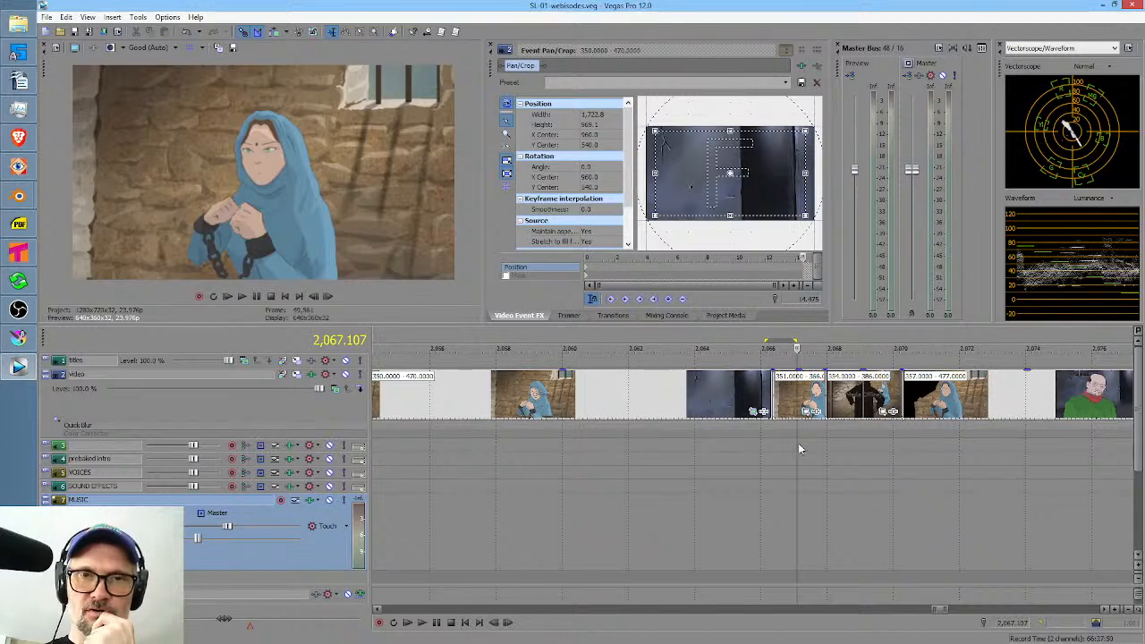
pyautogui.scroll(4, 794, 443)
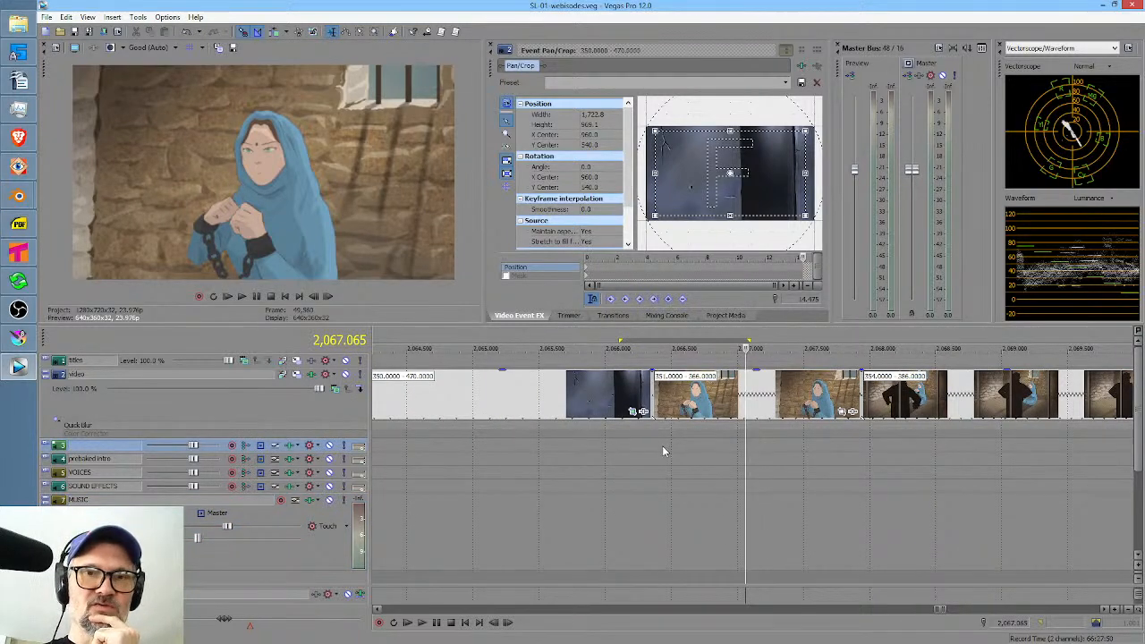
pyautogui.moveTo(662, 445); pyautogui.dragTo(767, 467)
pyautogui.click(17, 253)
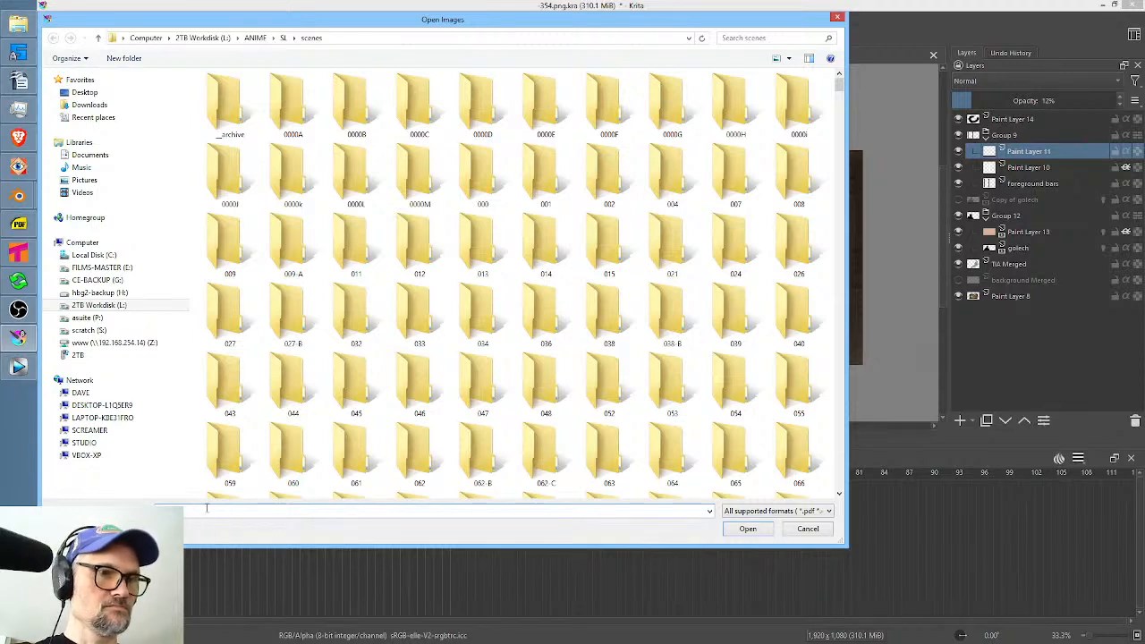
# Open the -351.png image from the SL scenes folder to check its content, and close it again.
pyautogui.click(207, 508)
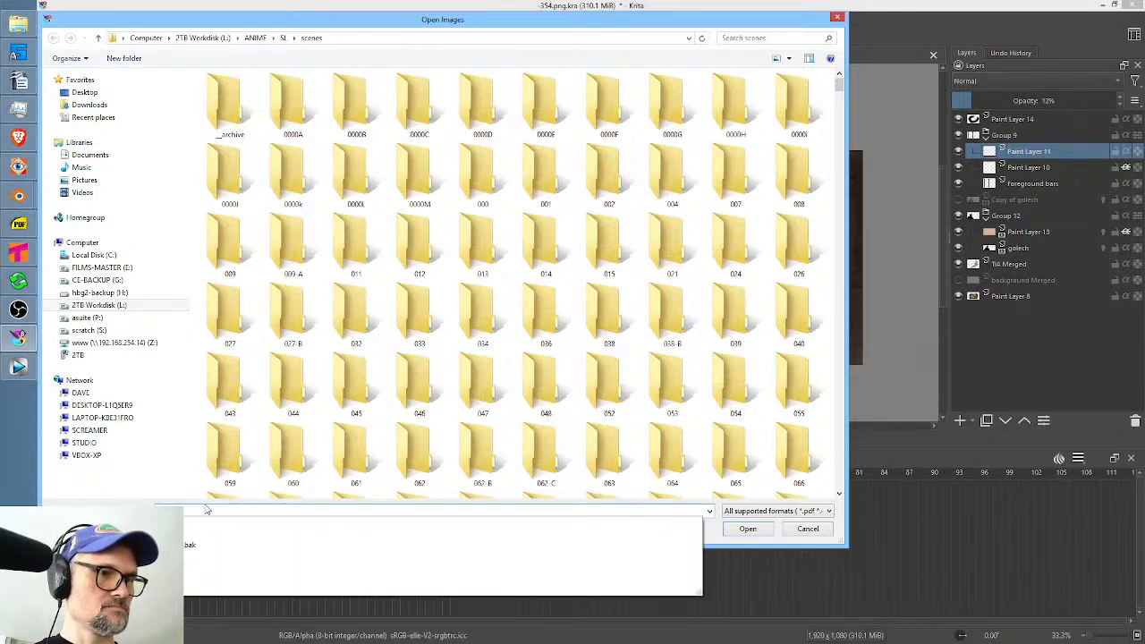
pyautogui.click(190, 544)
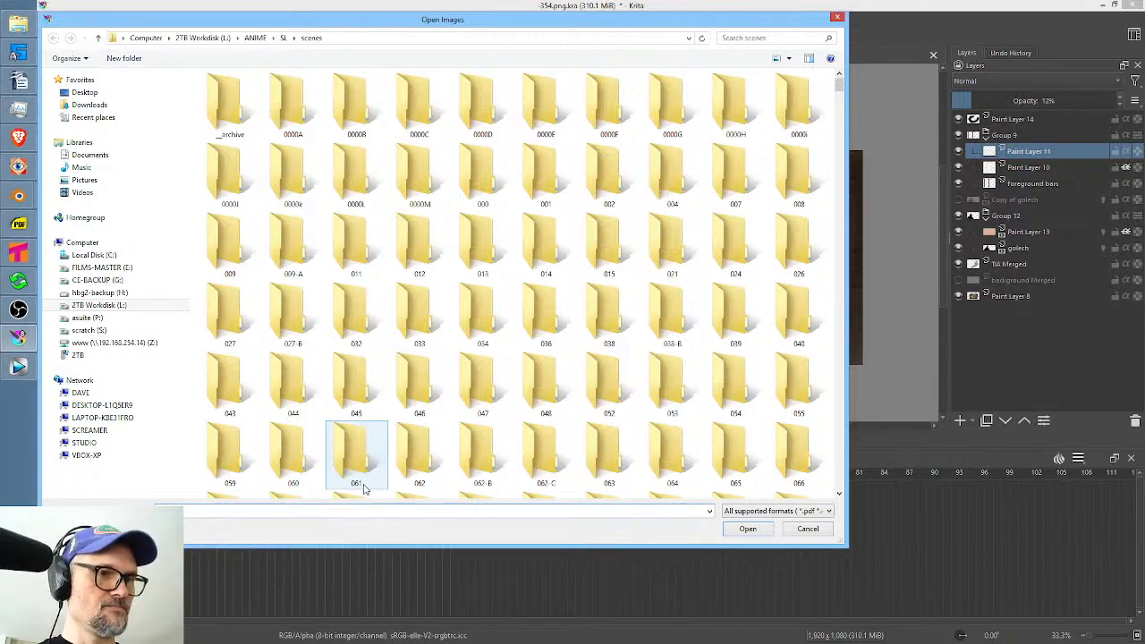
pyautogui.write('354')
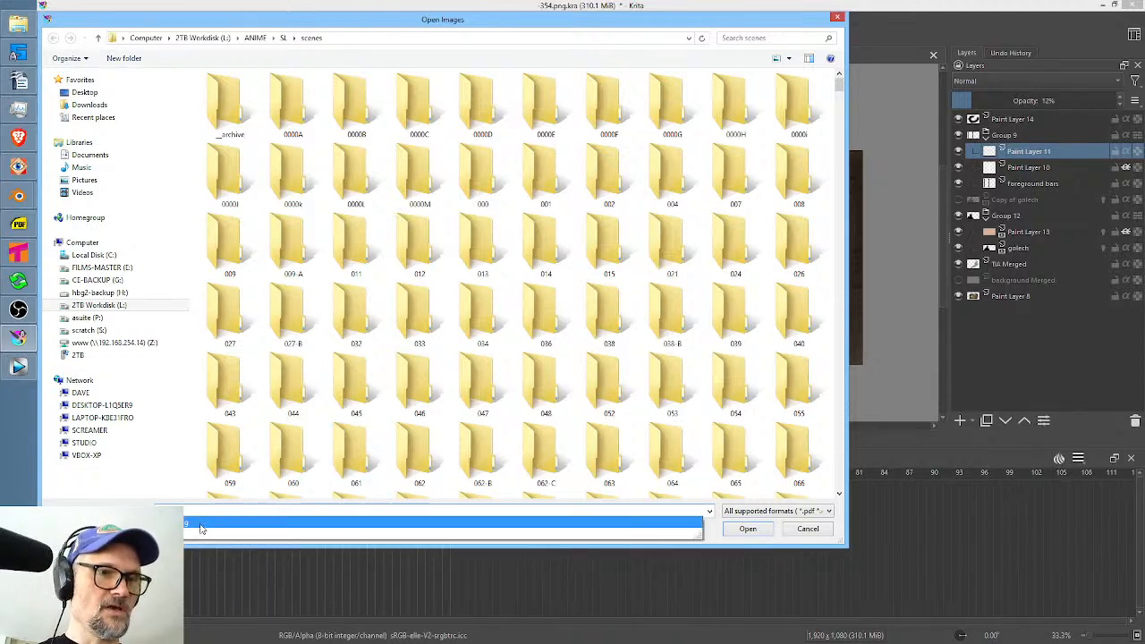
pyautogui.click(202, 529)
pyautogui.click(736, 531)
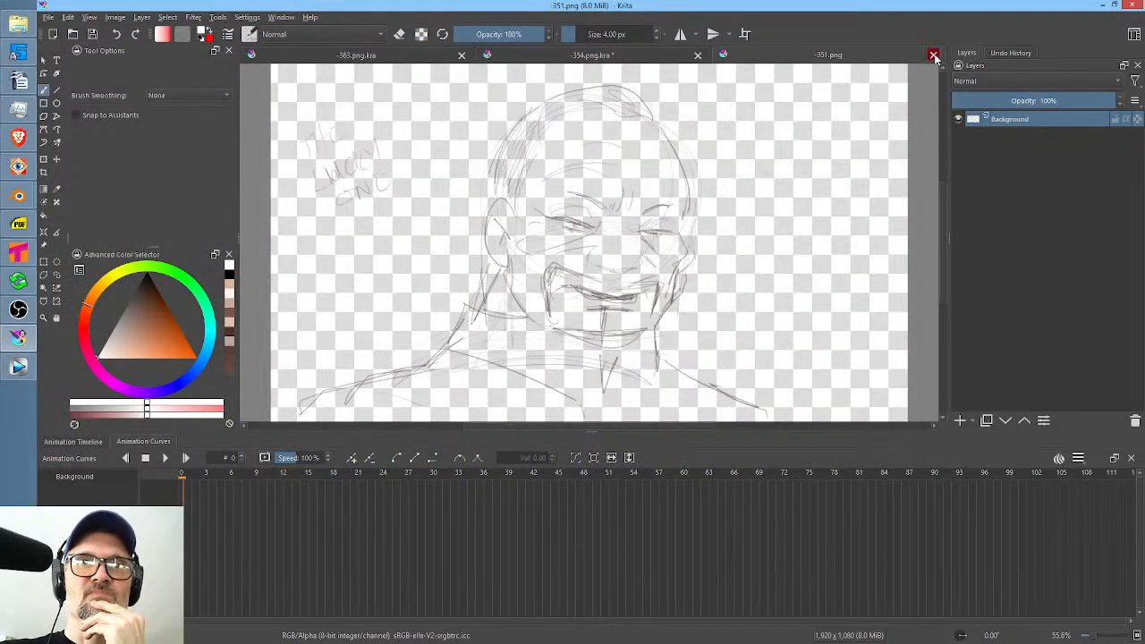
pyautogui.click(934, 56)
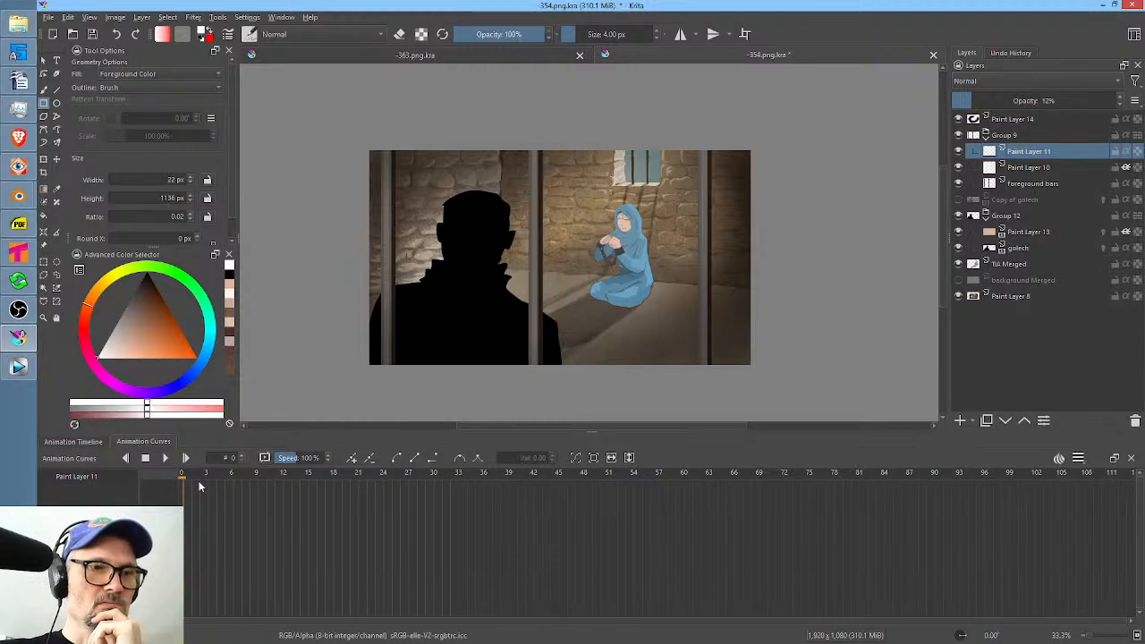
# Scrub the opening frames of the -354.png.kra animation and copy its Group 9 prison bars layer group.
pyautogui.moveTo(191, 477); pyautogui.dragTo(164, 480)
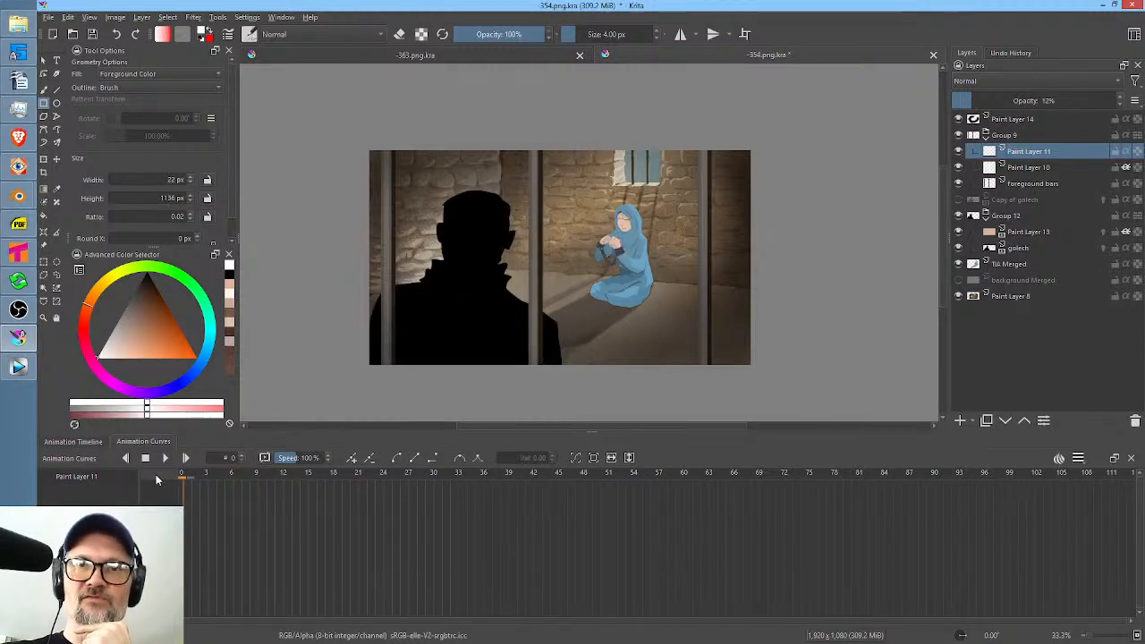
pyautogui.click(1018, 136)
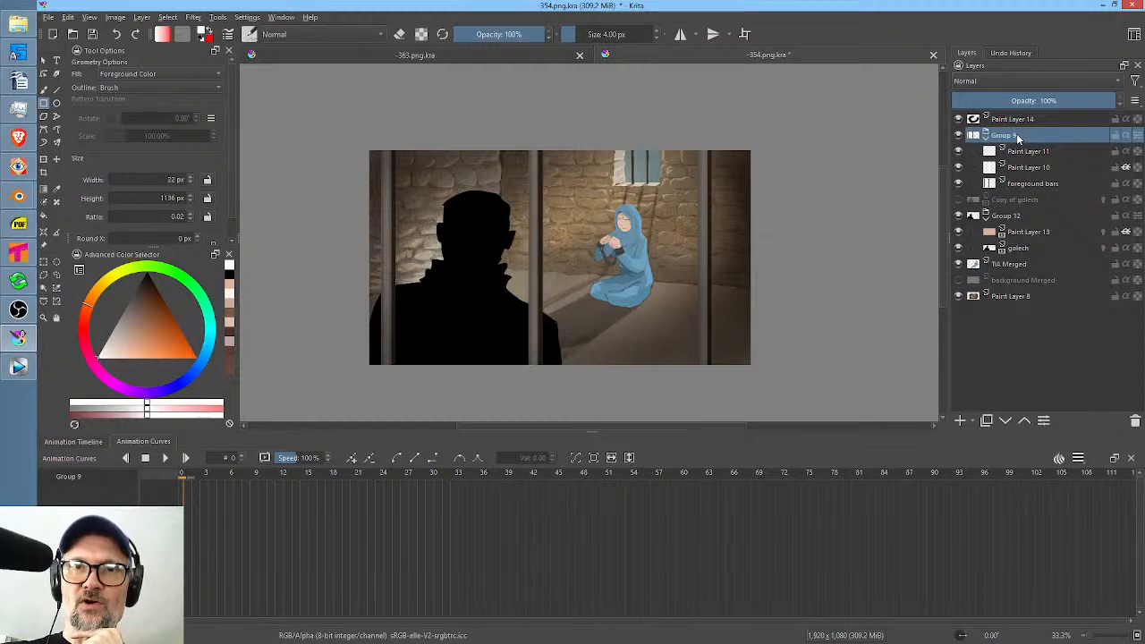
pyautogui.rightClick(1017, 137)
pyautogui.click(1023, 199)
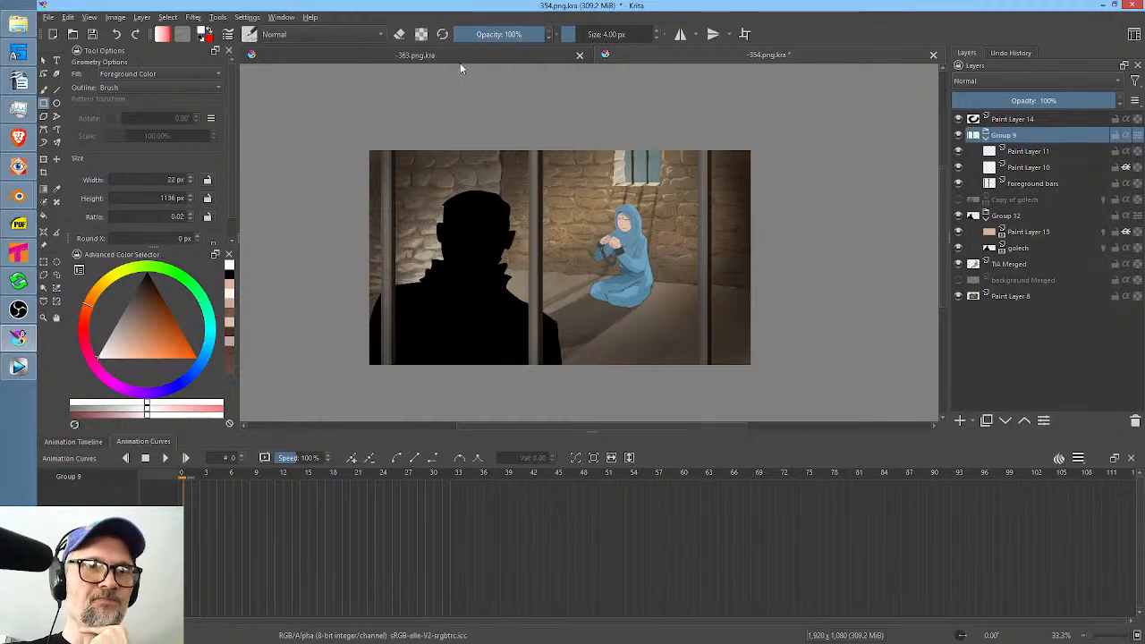
# Switch to Vegas Pro and scrub through the prison sequence to examine the bars in shot 349.
pyautogui.click(18, 367)
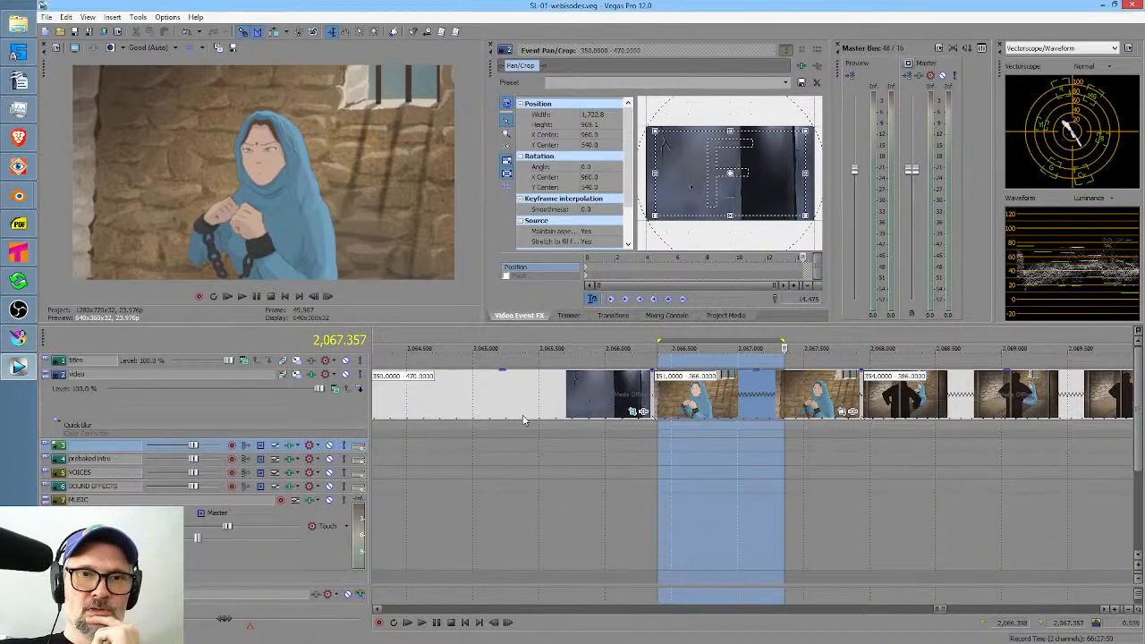
pyautogui.moveTo(860, 516); pyautogui.dragTo(651, 512)
pyautogui.click(812, 516)
pyautogui.scroll(-8, 638, 509)
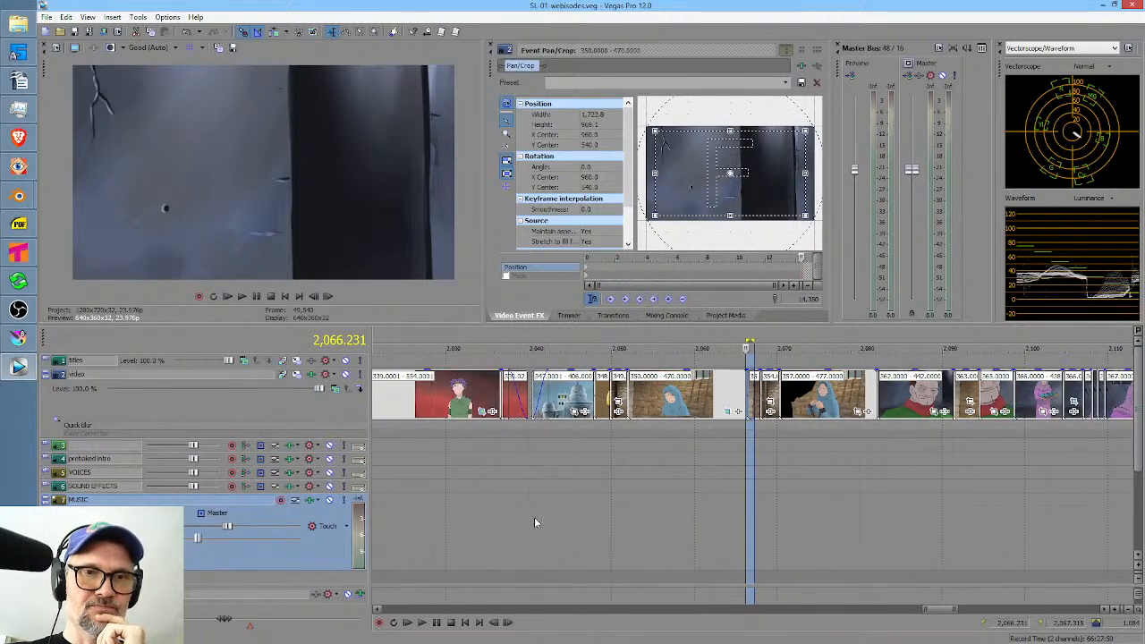
pyautogui.moveTo(528, 518); pyautogui.dragTo(620, 520)
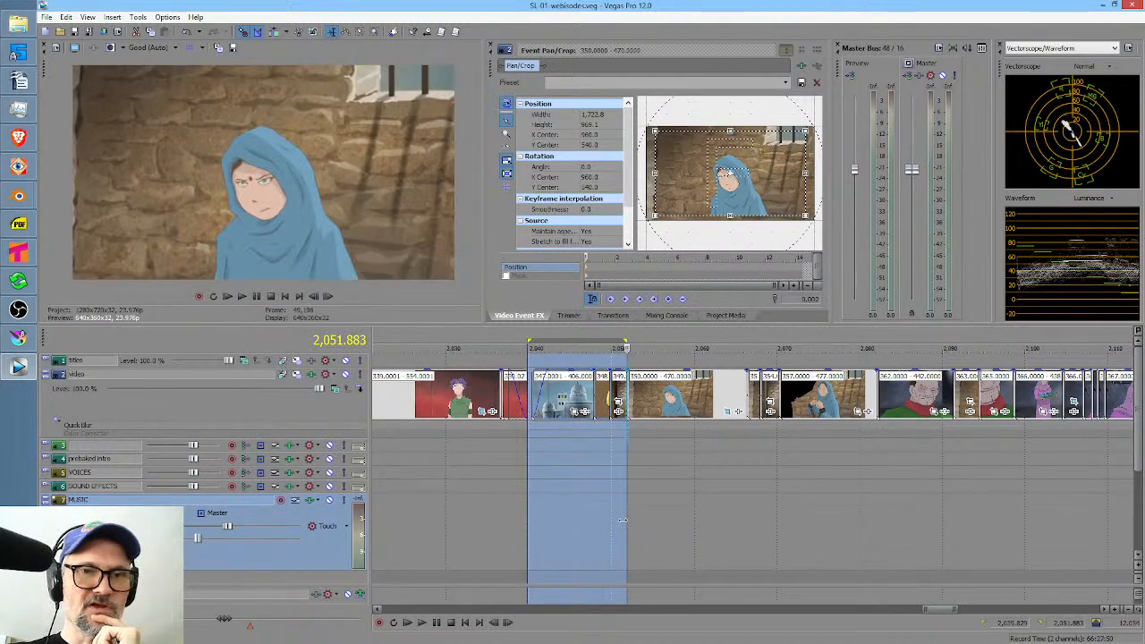
pyautogui.click(620, 521)
pyautogui.scroll(7, 620, 521)
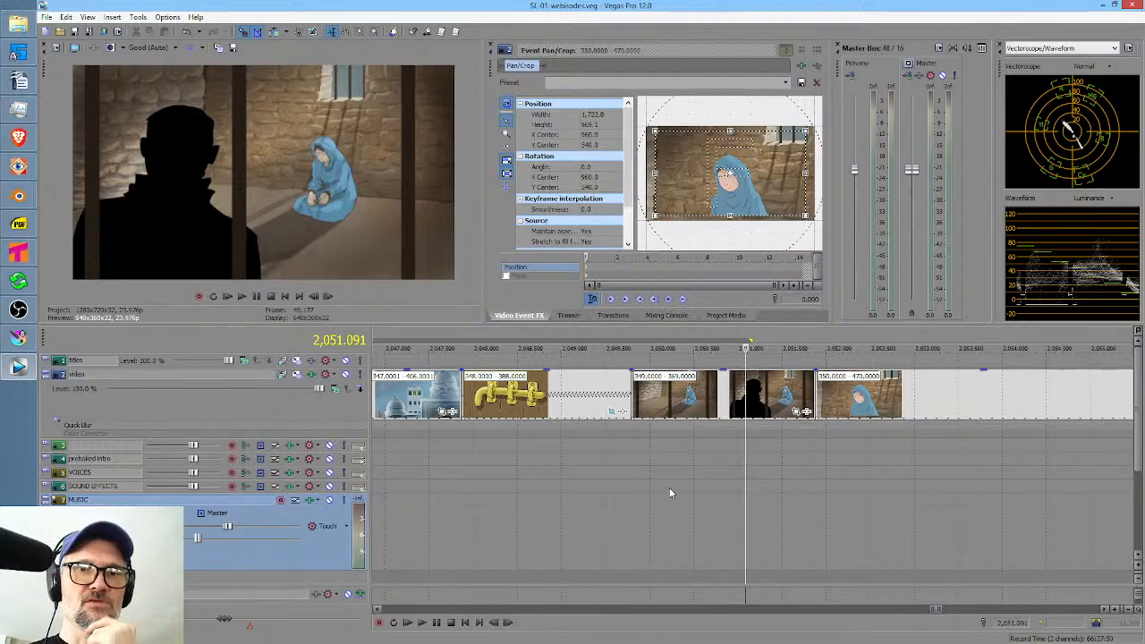
pyautogui.moveTo(669, 501); pyautogui.dragTo(702, 497)
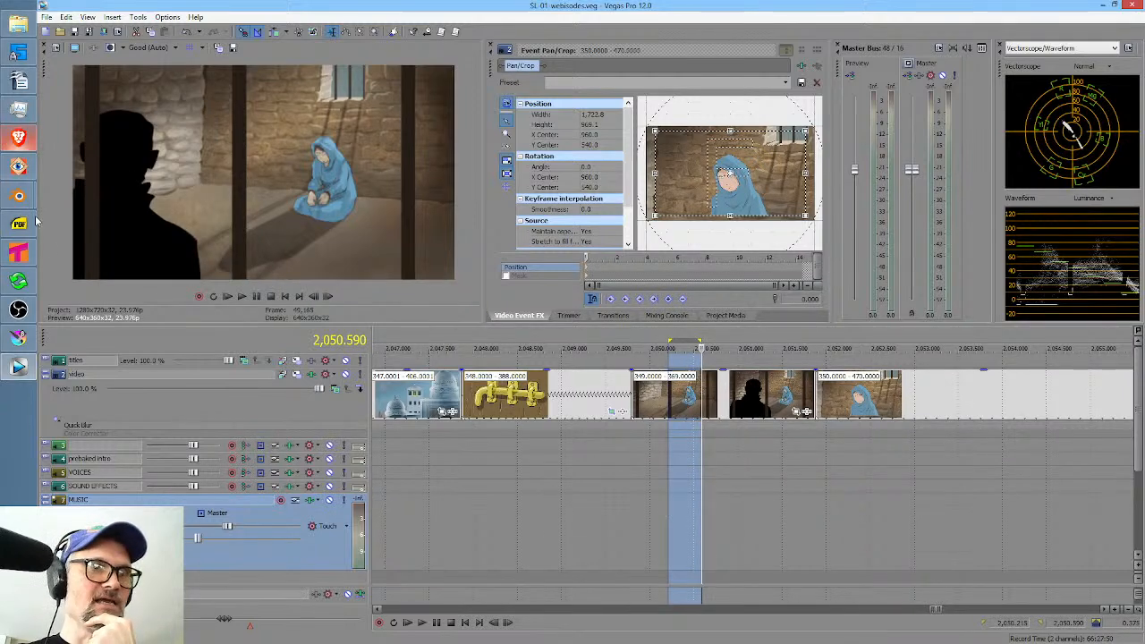
# Return to Krita and open the -349.png.kra file from the SL scenes folder.
pyautogui.click(14, 339)
pyautogui.click(73, 38)
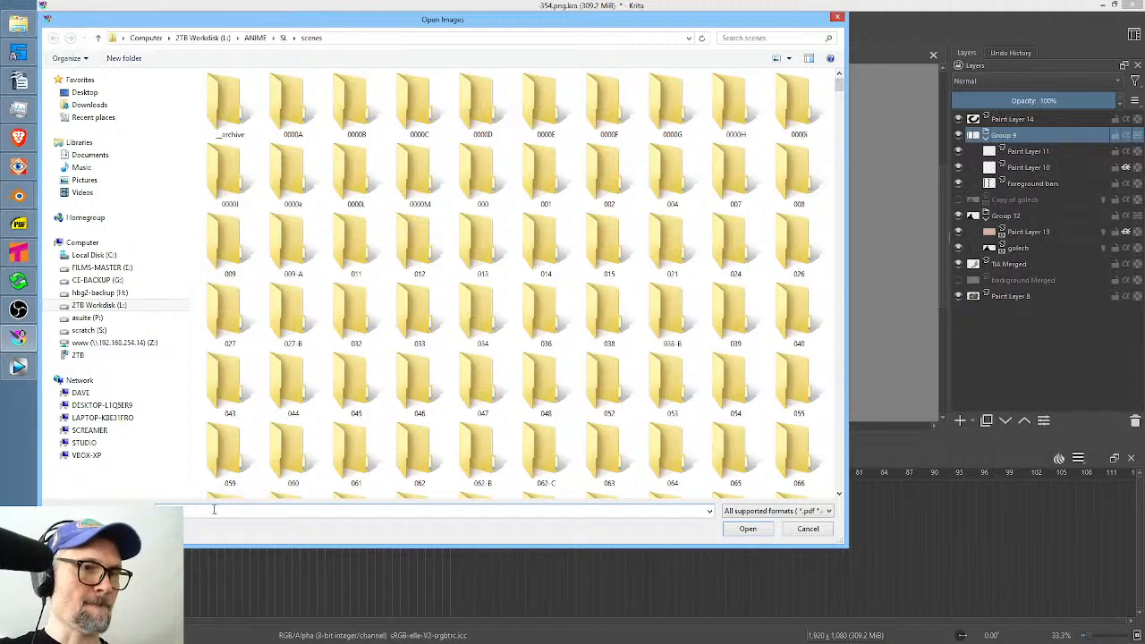
pyautogui.write('-042')
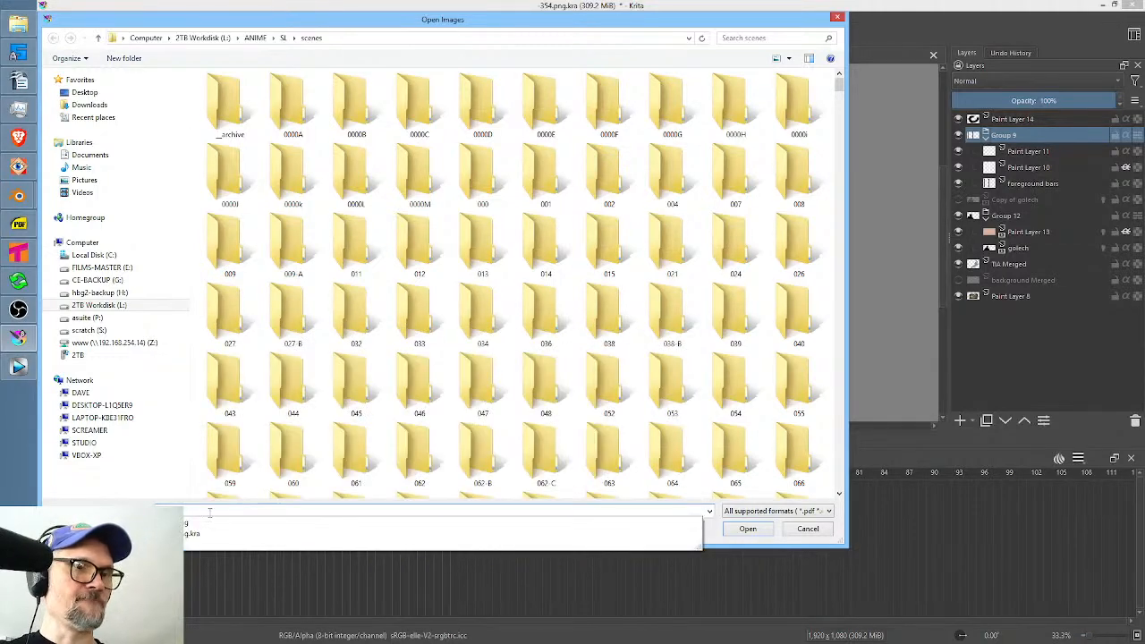
pyautogui.click(185, 534)
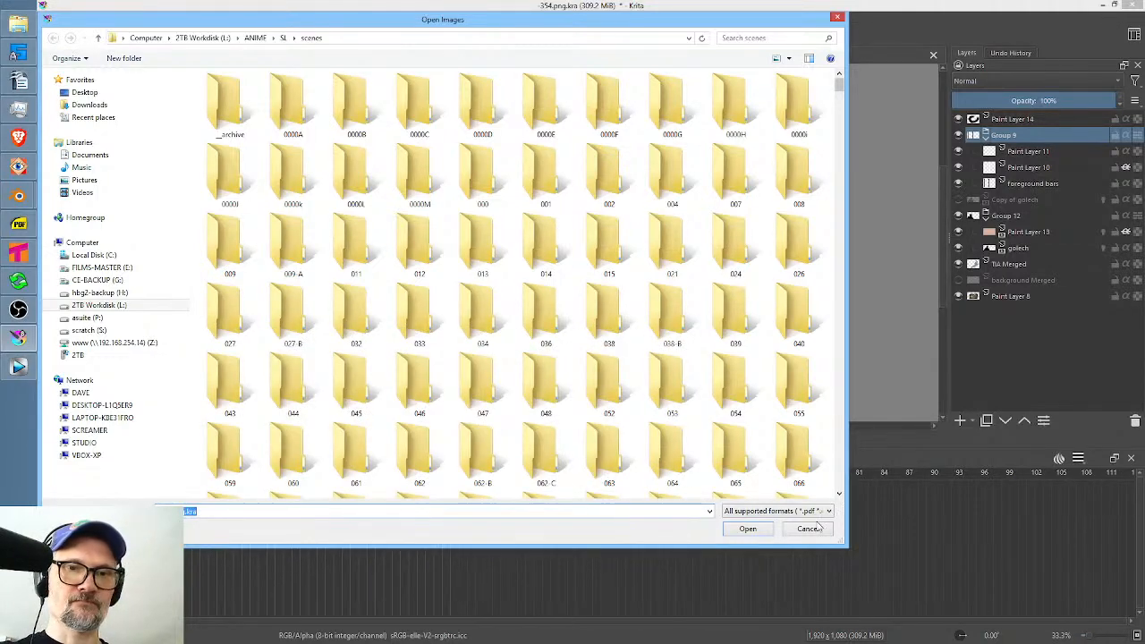
pyautogui.click(762, 529)
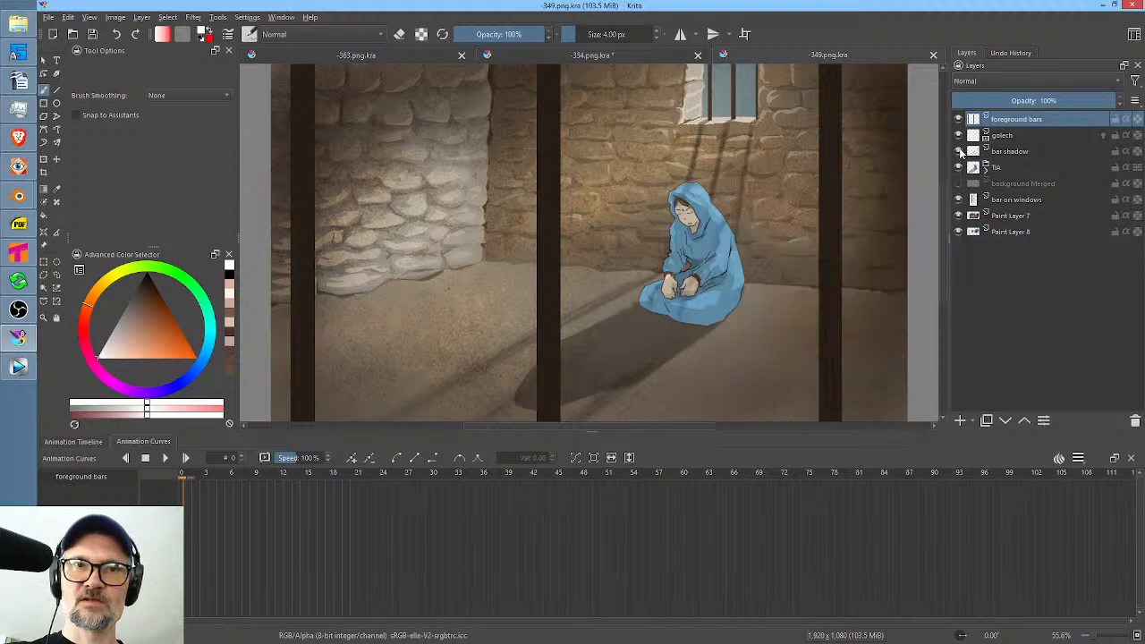
# Check the bar shadow and foreground bars layers by toggling their visibility, and paste the copied Group 9 above the foreground bars.
pyautogui.click(959, 151)
pyautogui.click(959, 151)
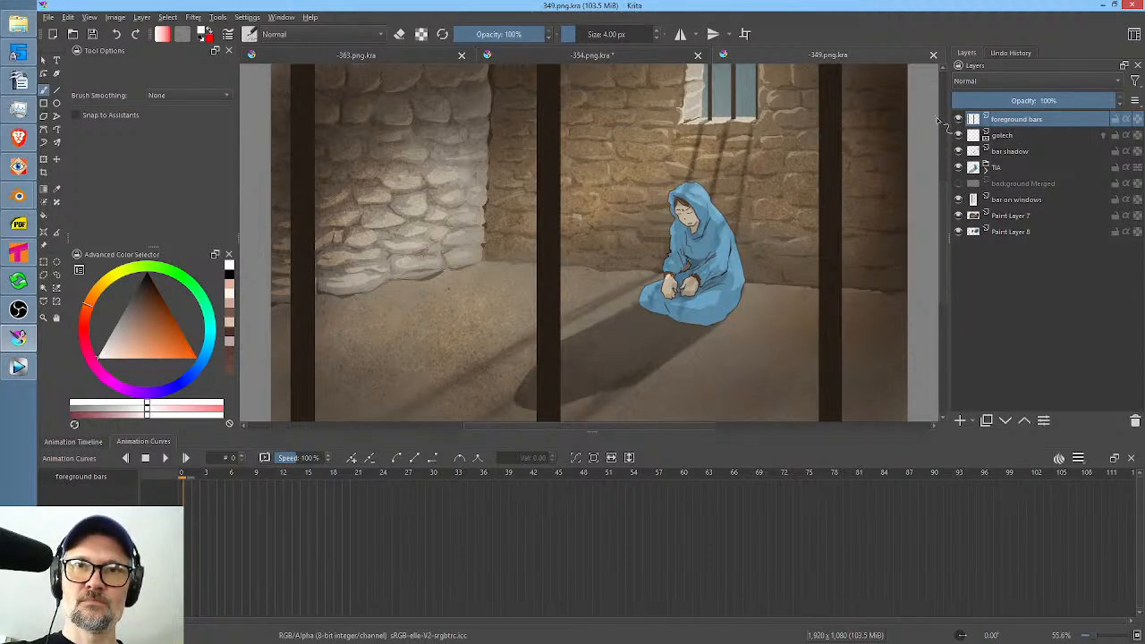
pyautogui.click(958, 119)
pyautogui.click(957, 119)
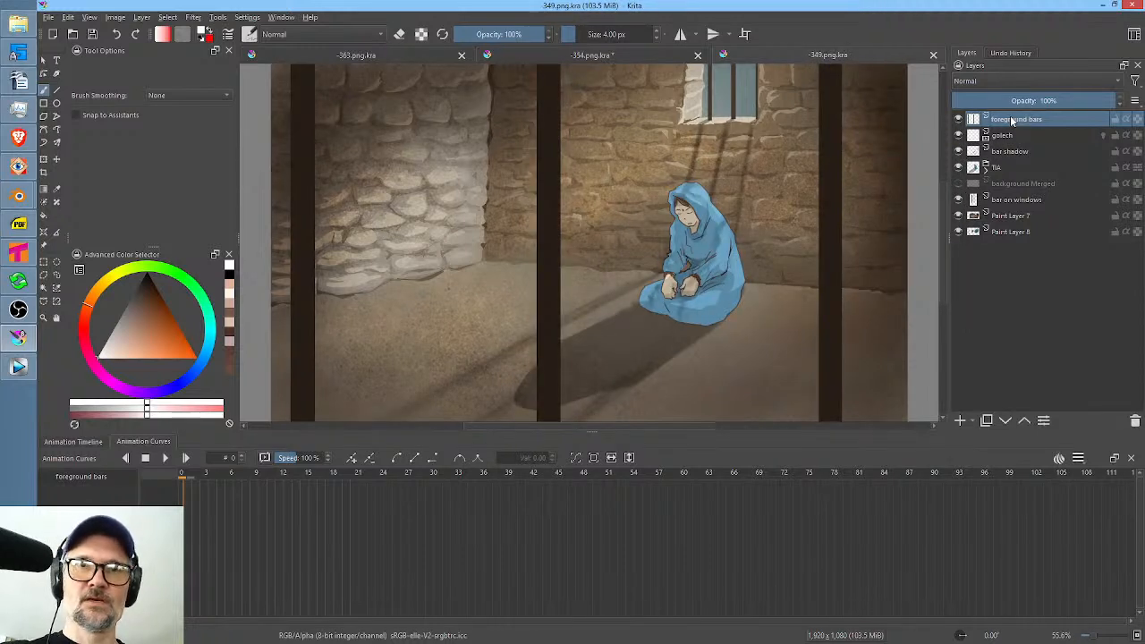
pyautogui.rightClick(1012, 120)
pyautogui.click(1020, 197)
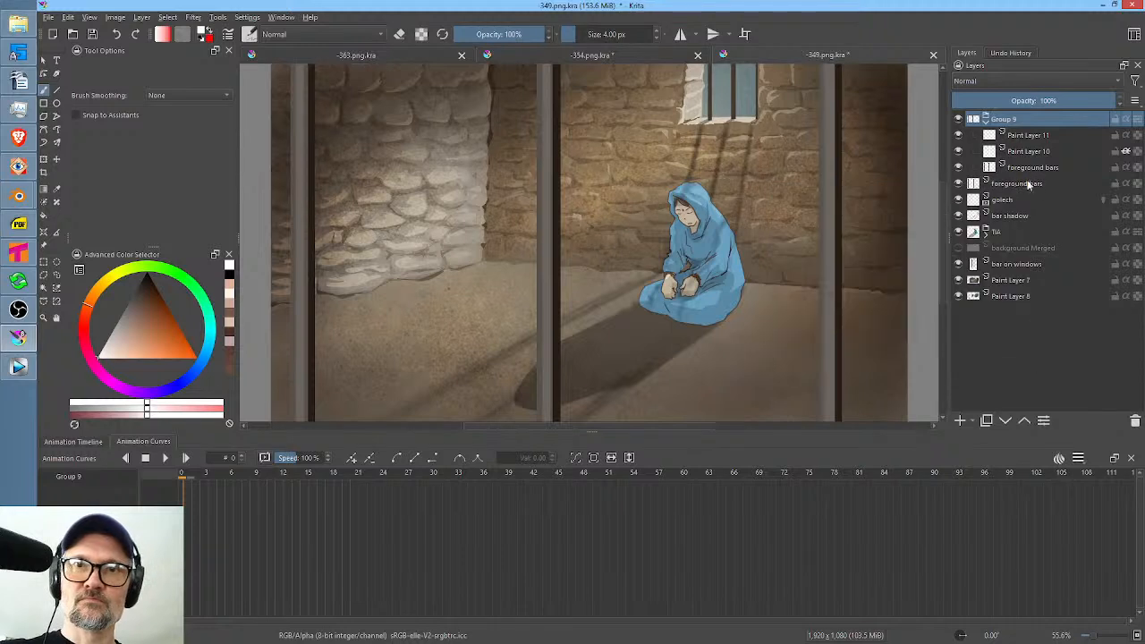
# Delete the old foreground bars layer below Group 9 and collapse the group.
pyautogui.click(1024, 183)
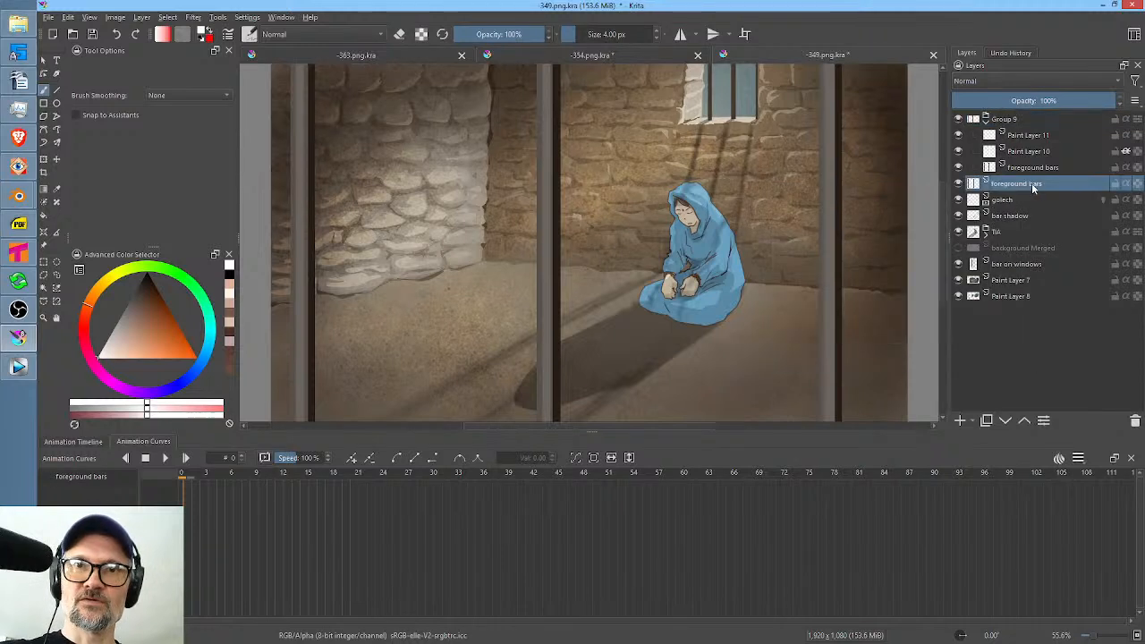
pyautogui.click(1135, 420)
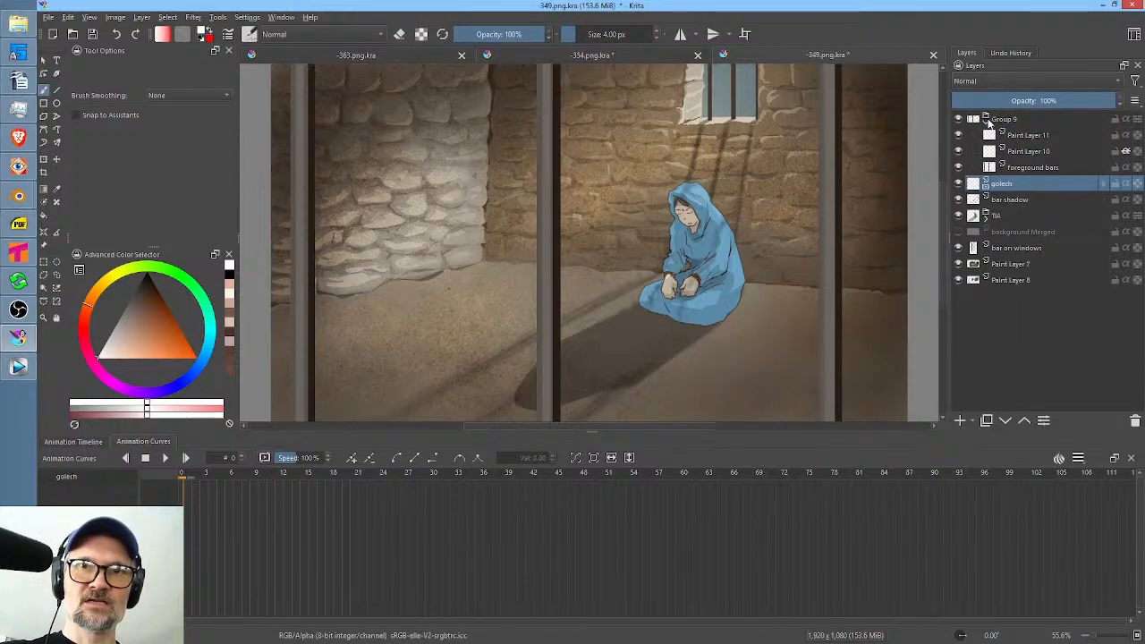
pyautogui.click(986, 119)
# Scrub the animation to frame 19 to check the silhouette behind the new bars, and save the shot 349 document.
pyautogui.scroll(-4, 836, 165)
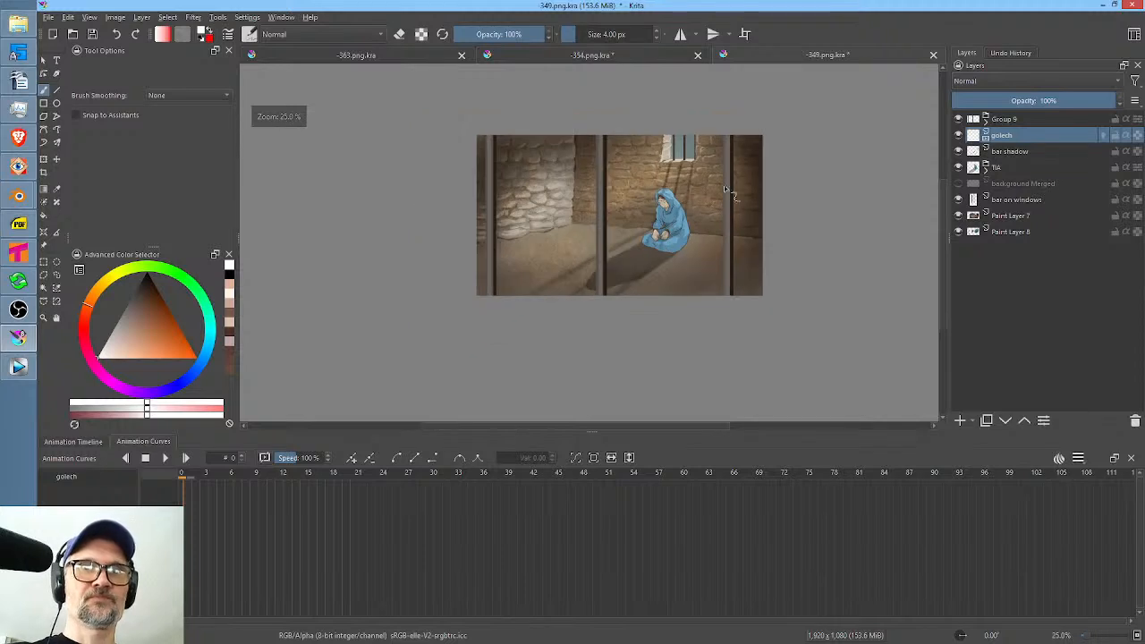
pyautogui.scroll(2, 726, 199)
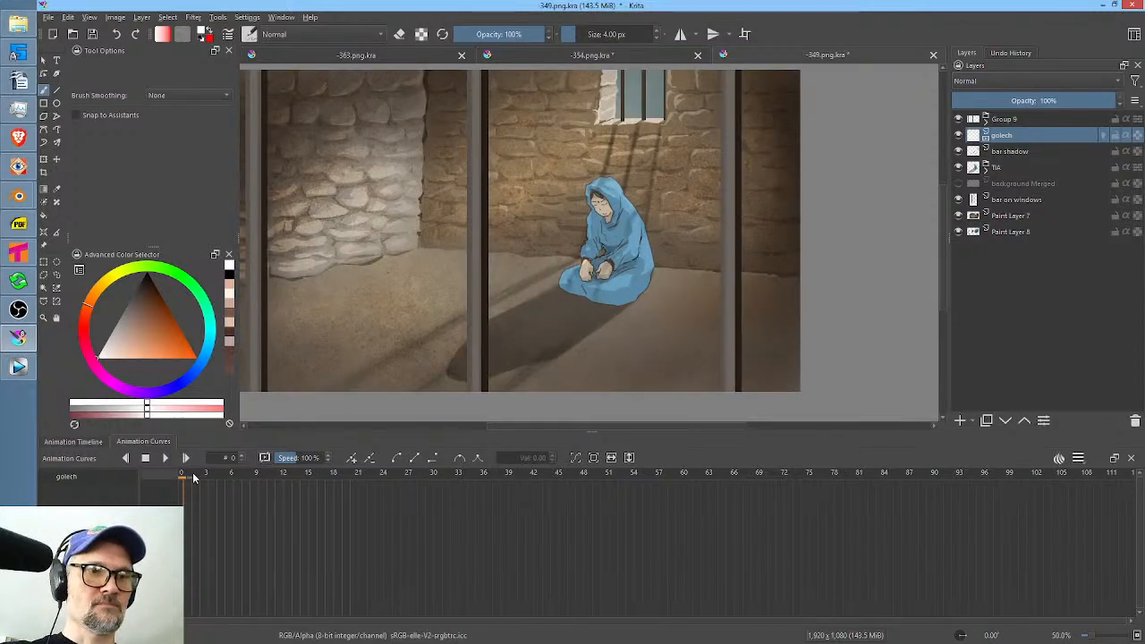
pyautogui.moveTo(193, 478); pyautogui.dragTo(350, 485)
pyautogui.moveTo(347, 486); pyautogui.dragTo(341, 483)
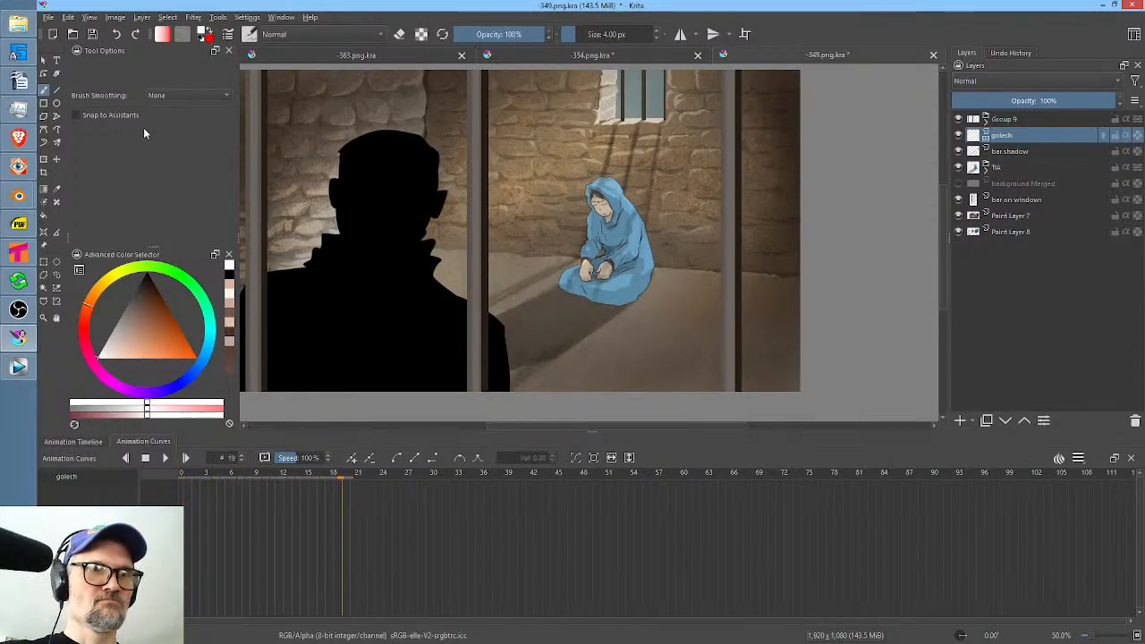
pyautogui.click(94, 34)
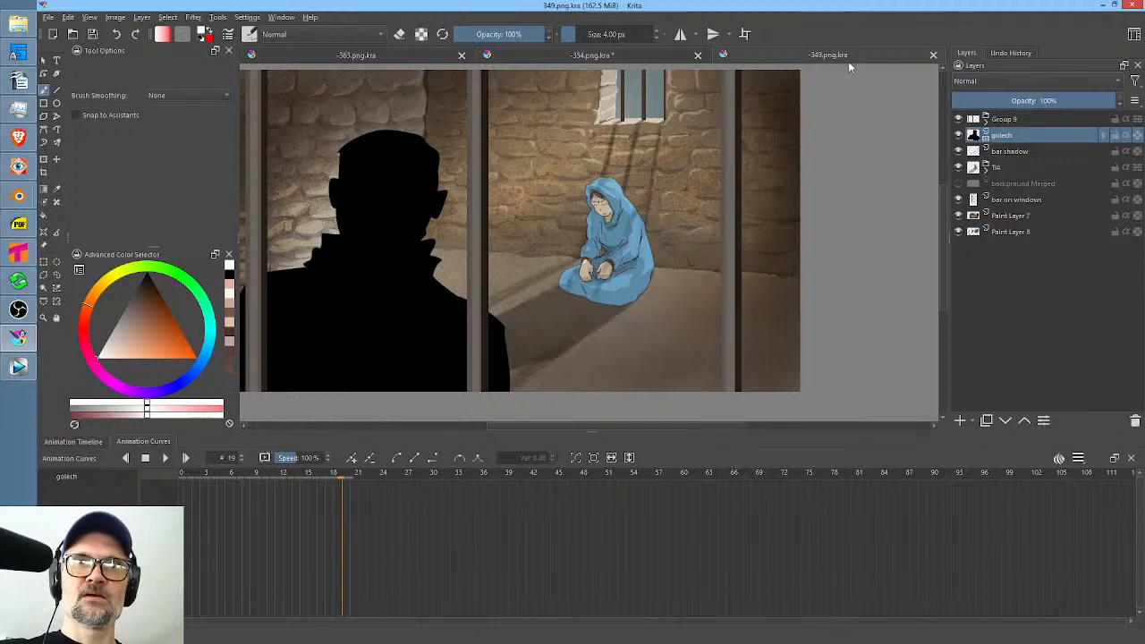
# Render frames 0 to 20 as a PNG image sequence to L:/ANIME/SL/scenes/349/RENDER with base name 349.
pyautogui.hotkey('ctrl', 'r')
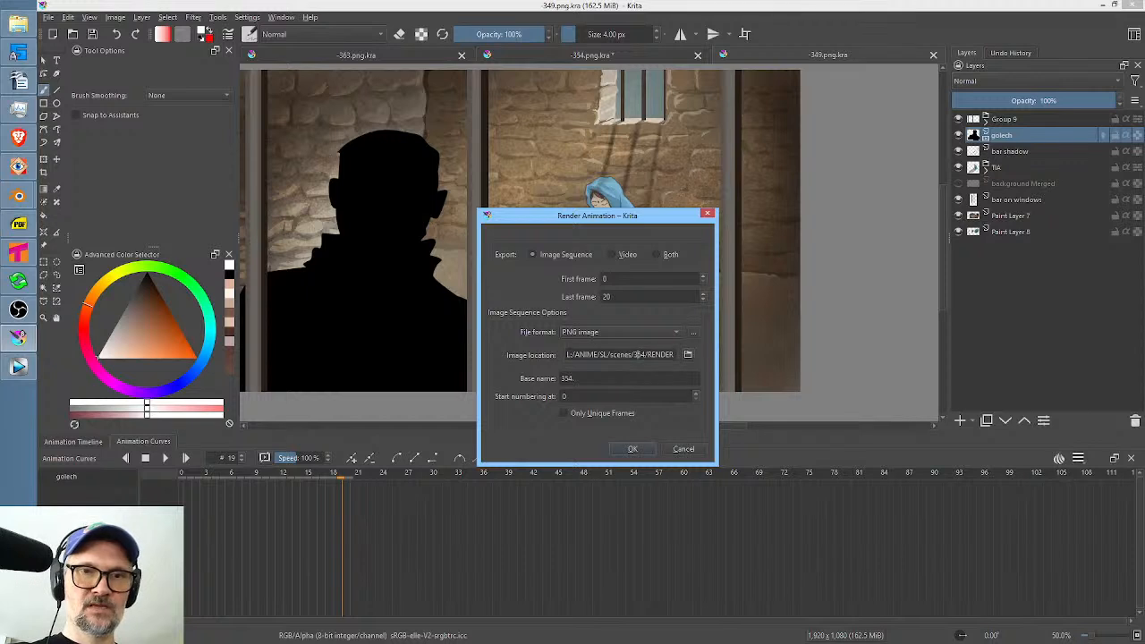
pyautogui.press('Delete')
pyautogui.press('Delete')
pyautogui.write('49')
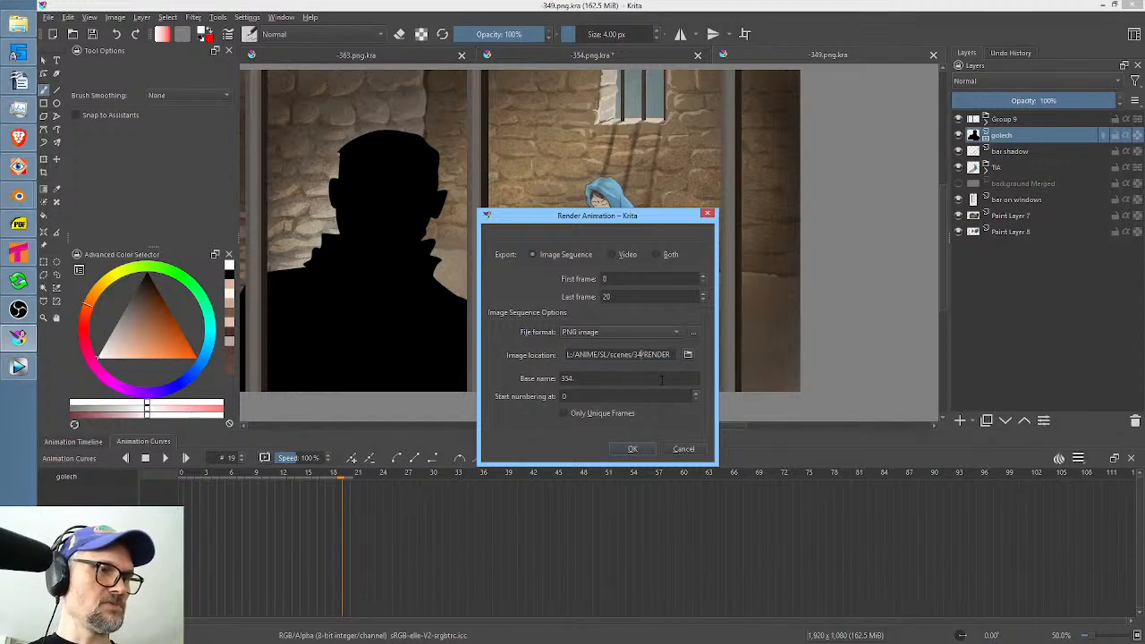
pyautogui.click(564, 378)
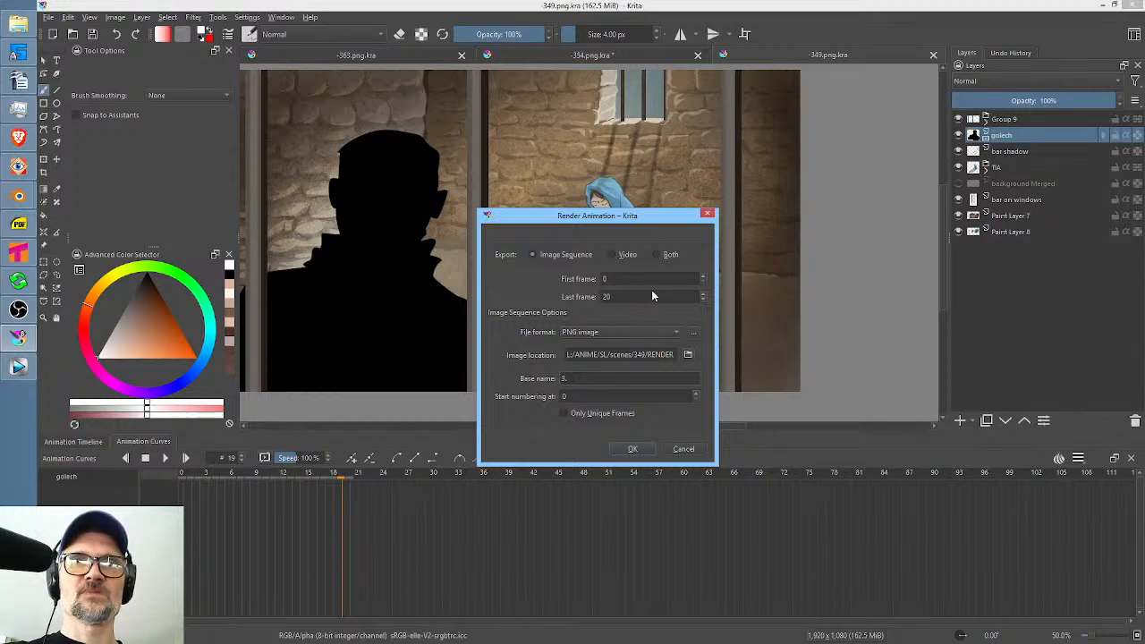
pyautogui.write('49')
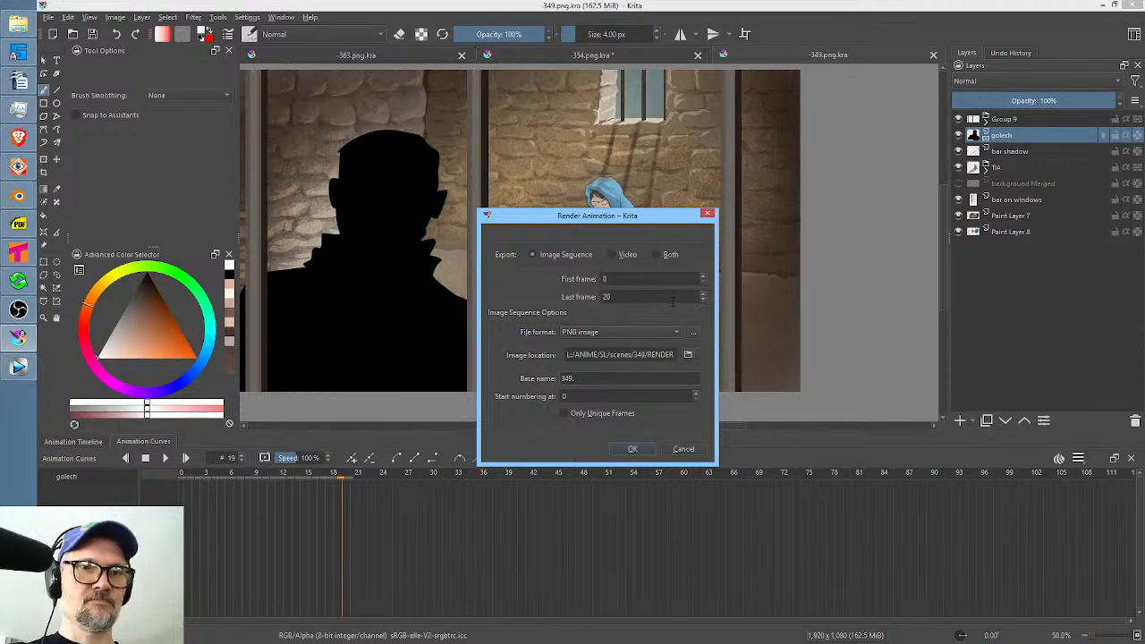
pyautogui.click(633, 448)
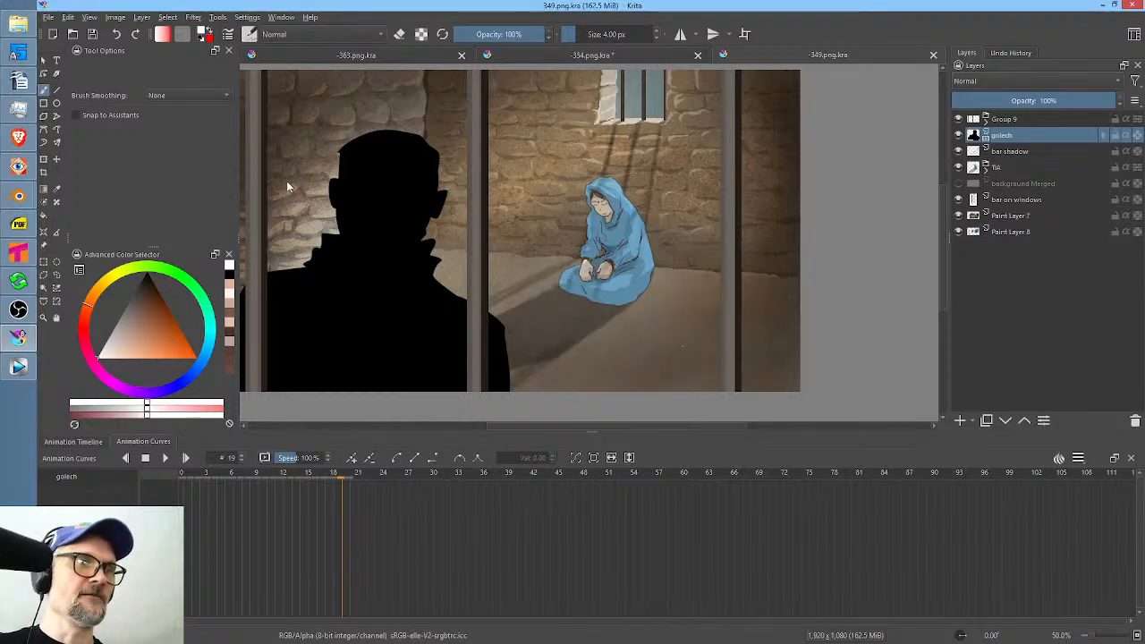
# Switch to Vegas Pro and check the source file path and naming of the shot 349 clip in its media properties.
pyautogui.click(21, 367)
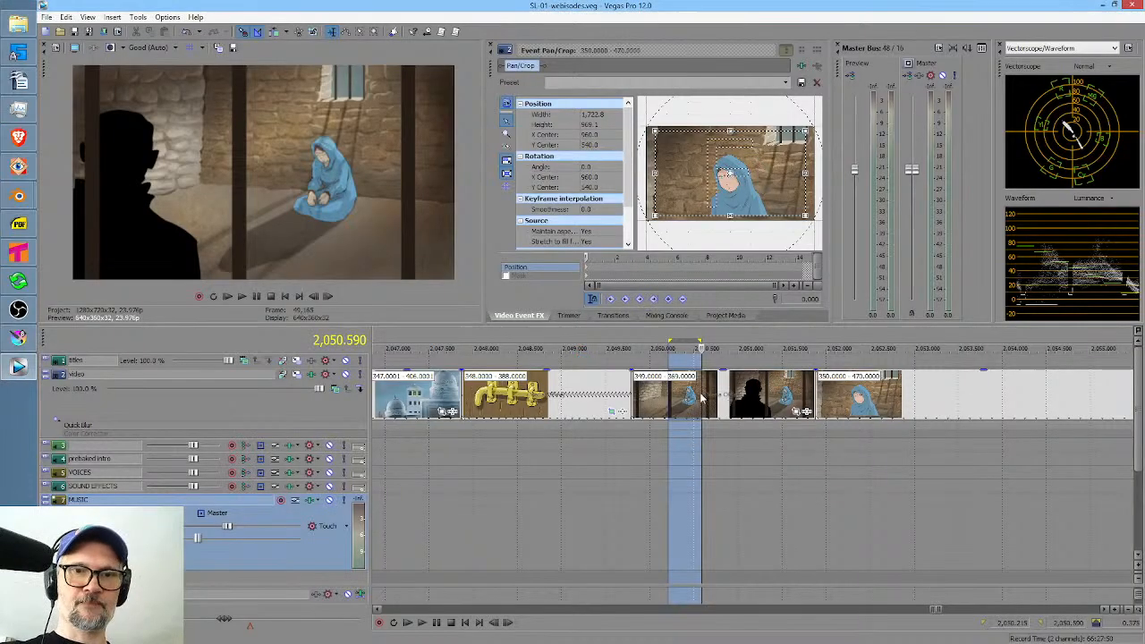
pyautogui.click(664, 400)
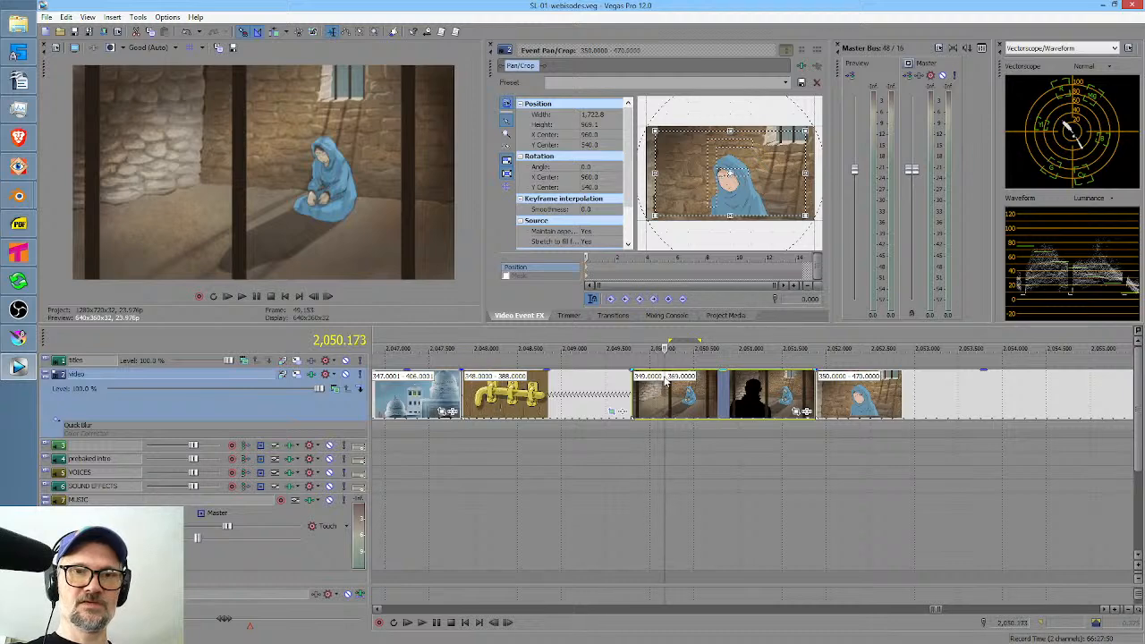
pyautogui.rightClick(665, 400)
pyautogui.click(697, 636)
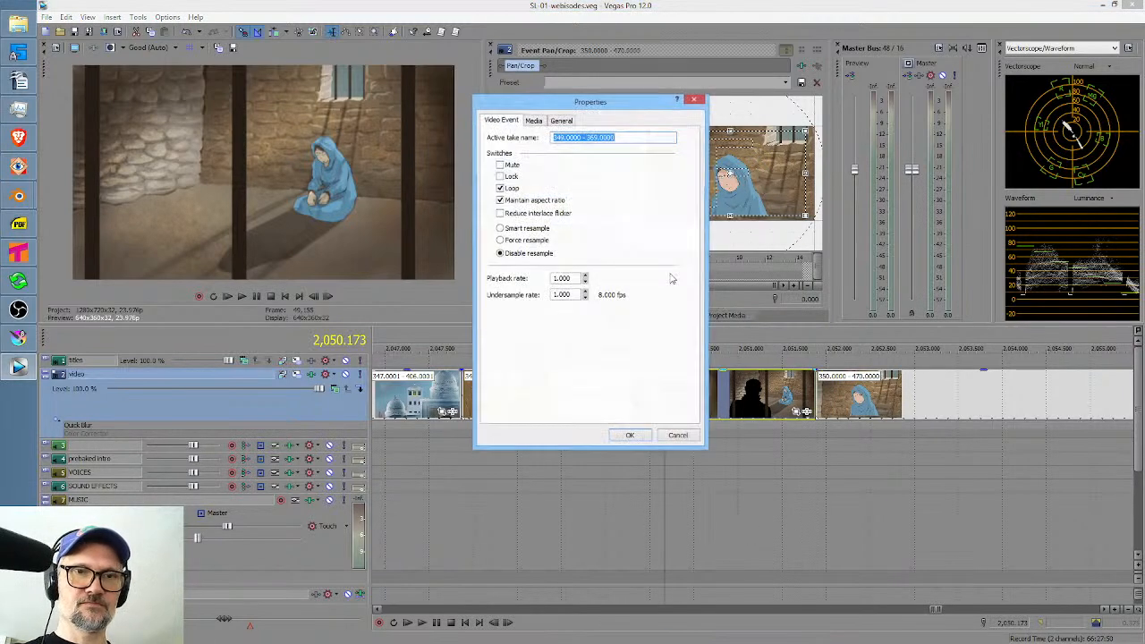
pyautogui.click(535, 122)
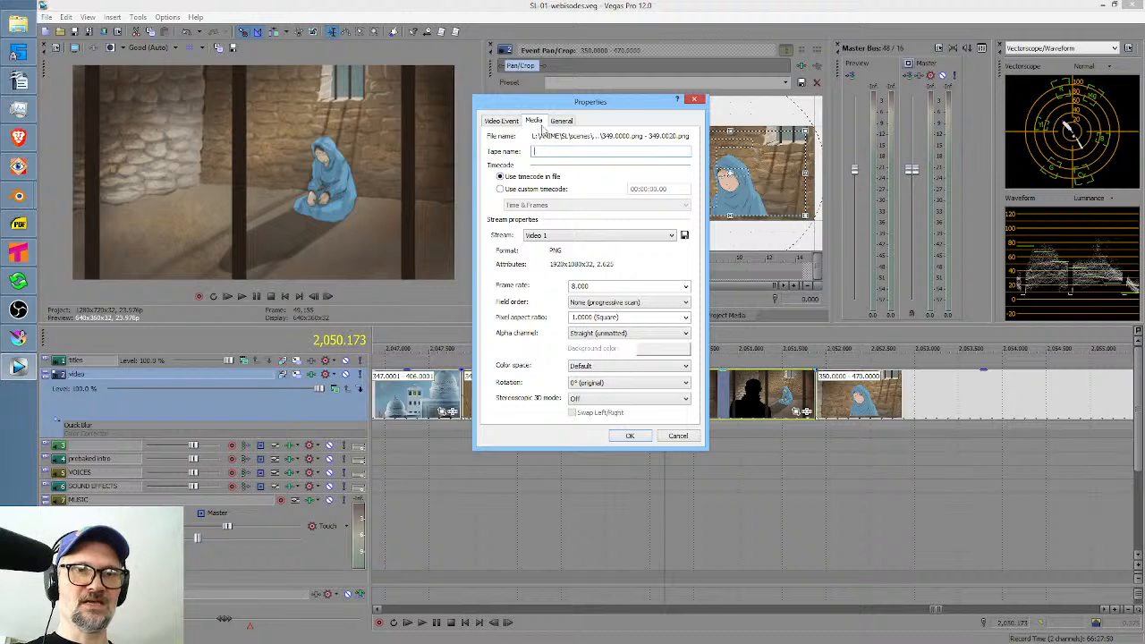
pyautogui.moveTo(569, 136); pyautogui.dragTo(580, 136)
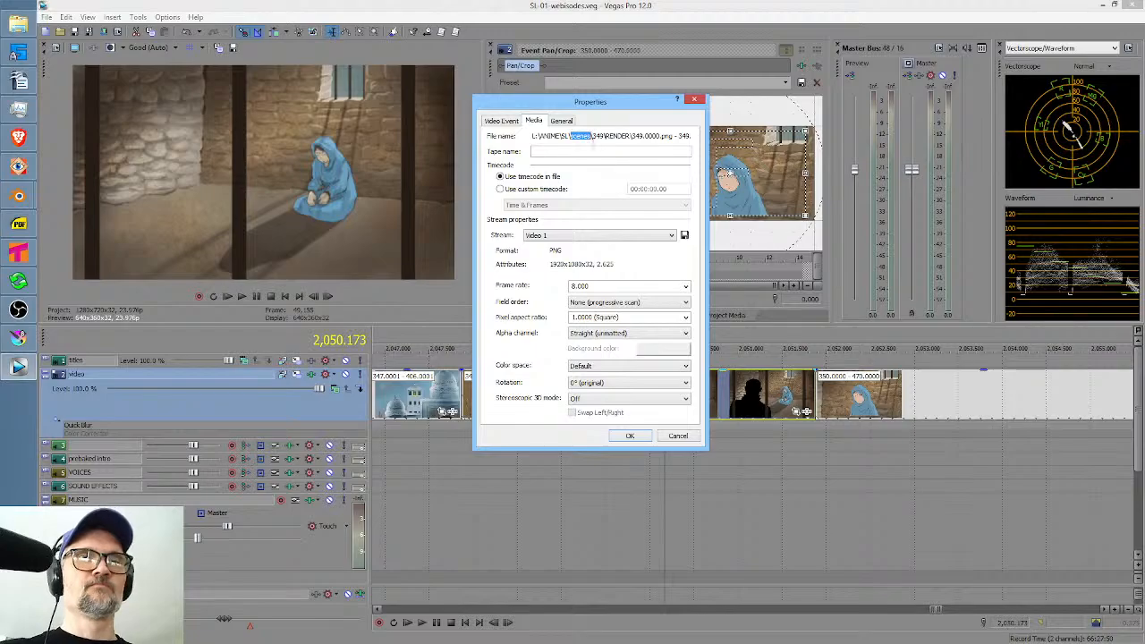
pyautogui.press('Escape')
# Return to Krita and render frames 0 to 20 as PNG images with base name "349.", replacing the old frames in L:/ANIME/SL/scenes/349/RENDER.
pyautogui.click(18, 338)
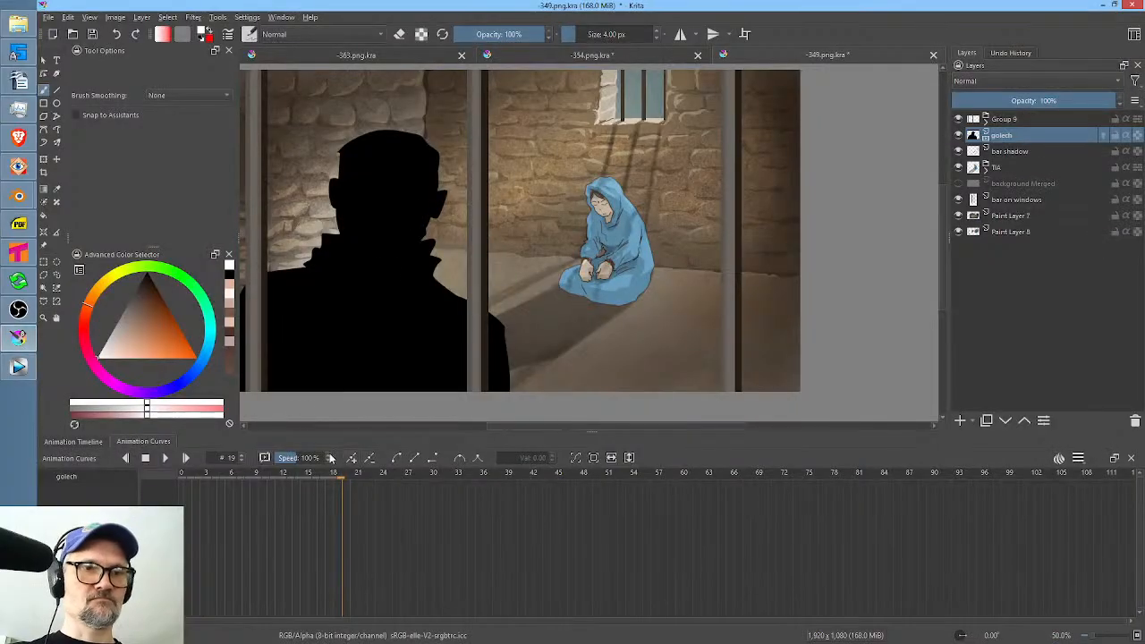
pyautogui.press('F12')
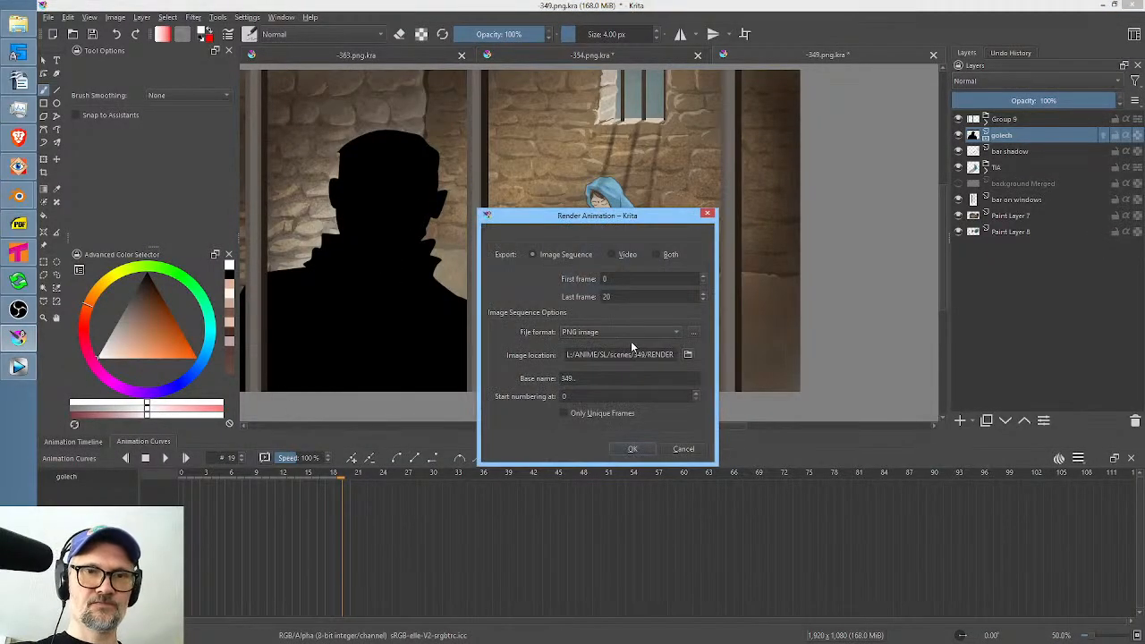
pyautogui.click(575, 378)
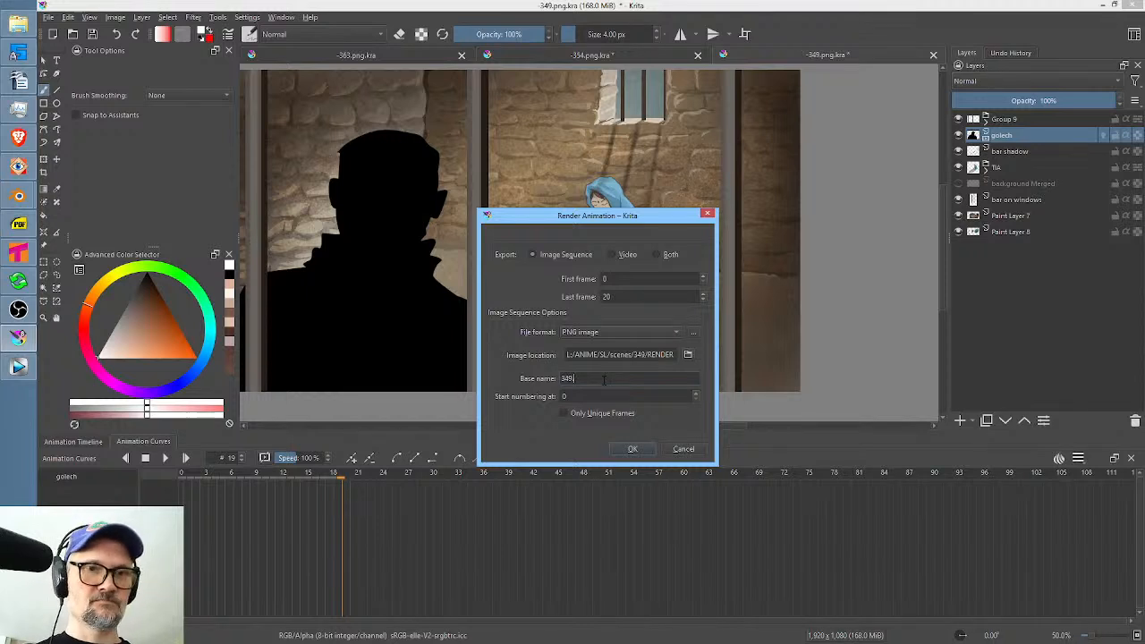
pyautogui.click(631, 448)
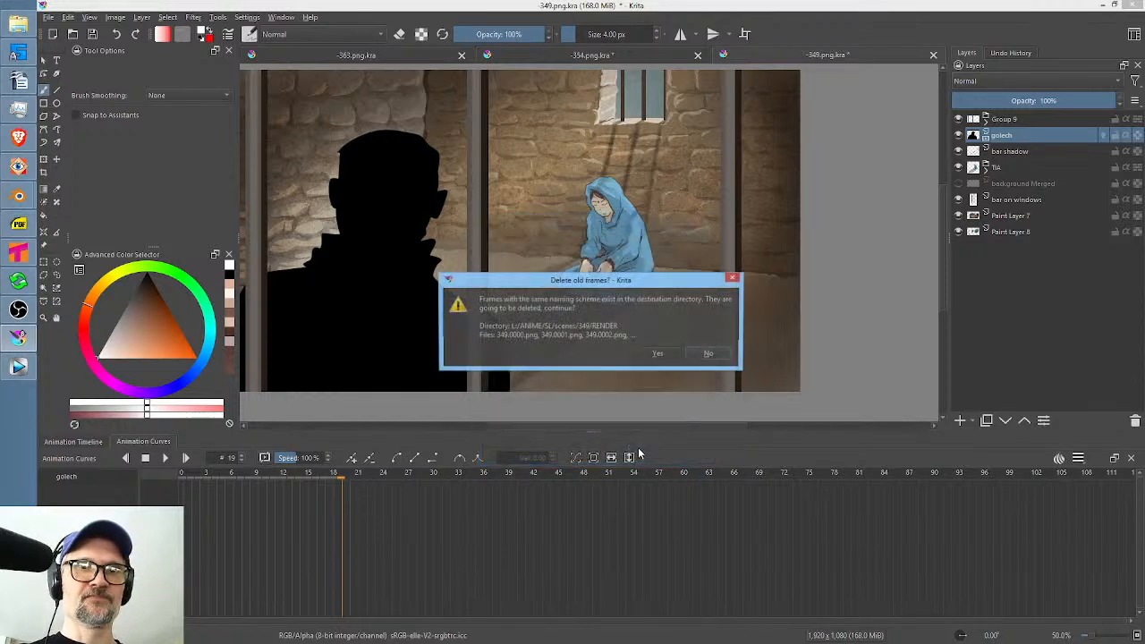
pyautogui.click(658, 354)
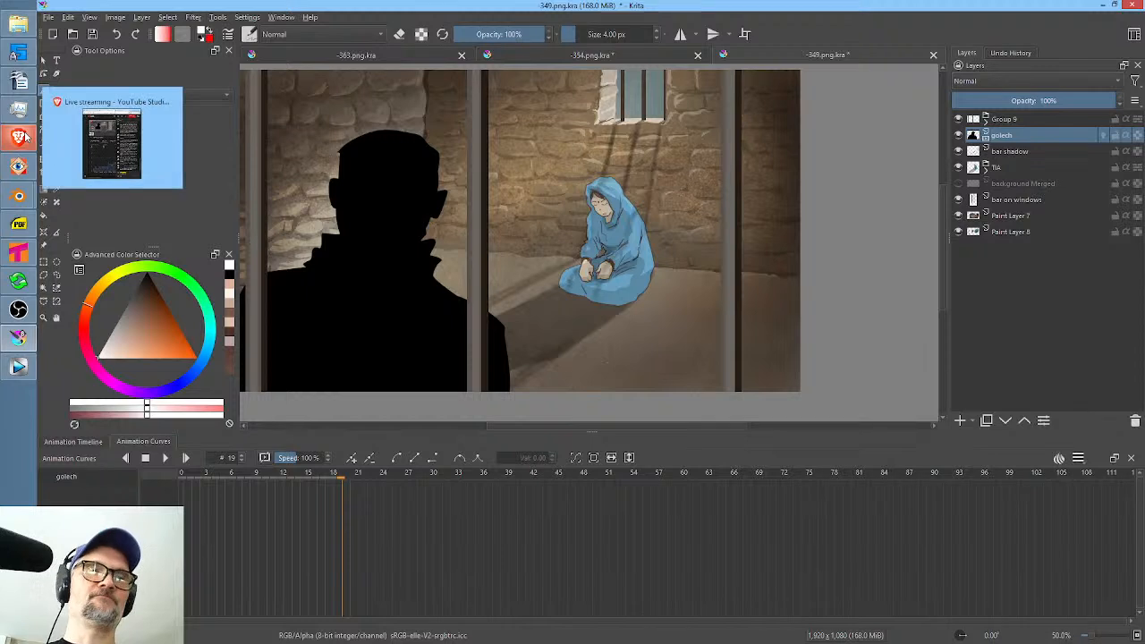
# Copy the Paint Layer 14 overlay from the shot 354 document and paste it into the shot 349 document at Group 9.
pyautogui.click(652, 55)
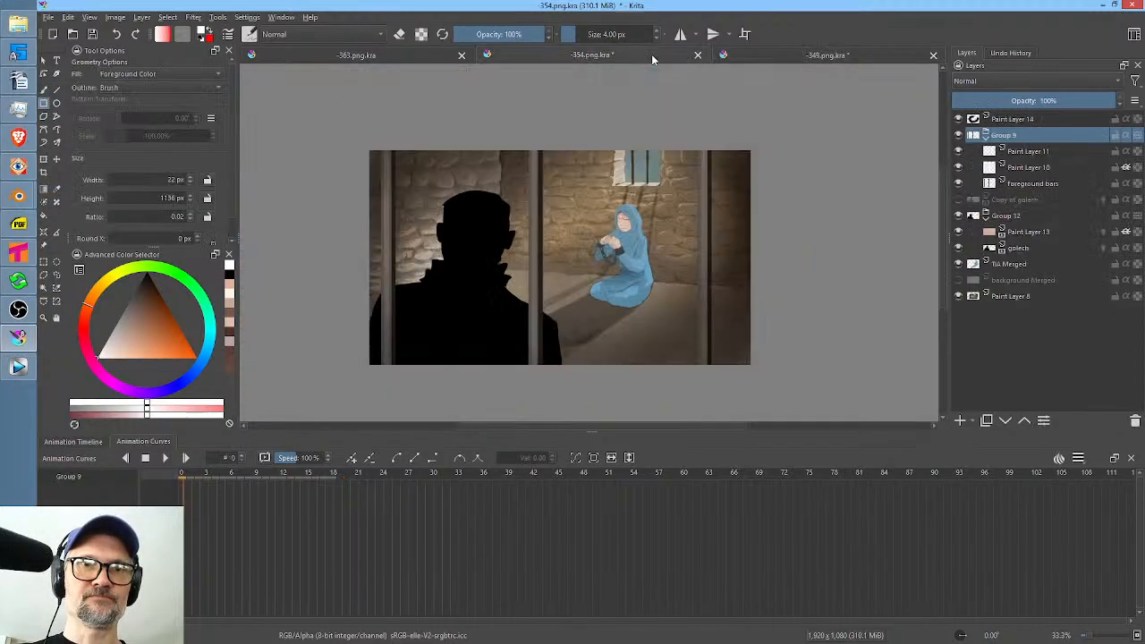
pyautogui.click(1044, 120)
pyautogui.rightClick(1036, 118)
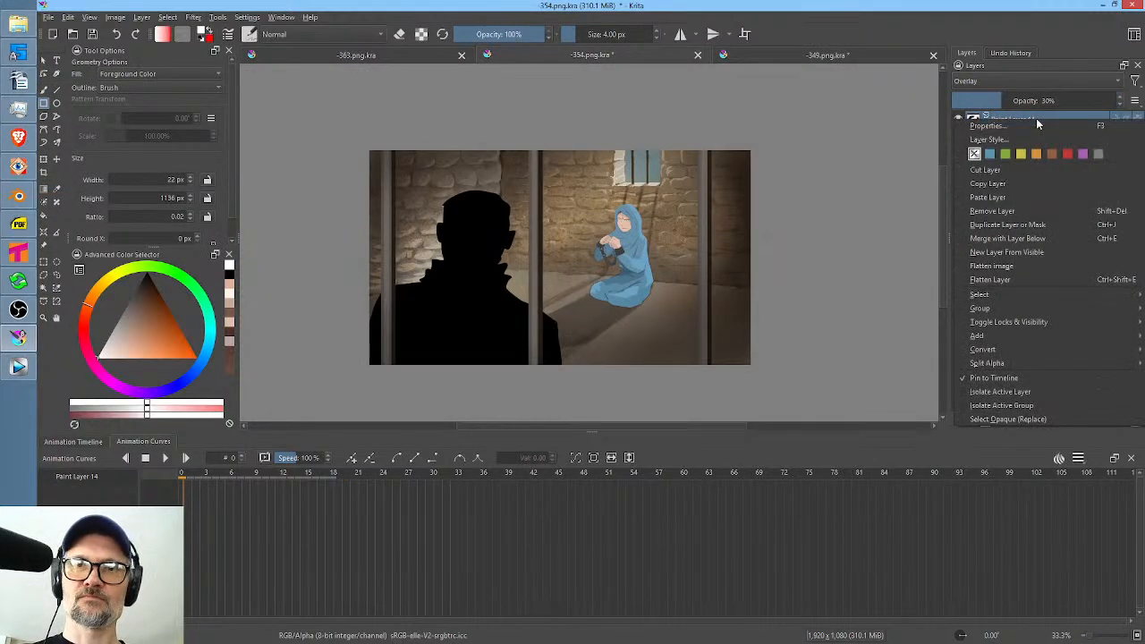
pyautogui.click(1029, 184)
pyautogui.click(818, 54)
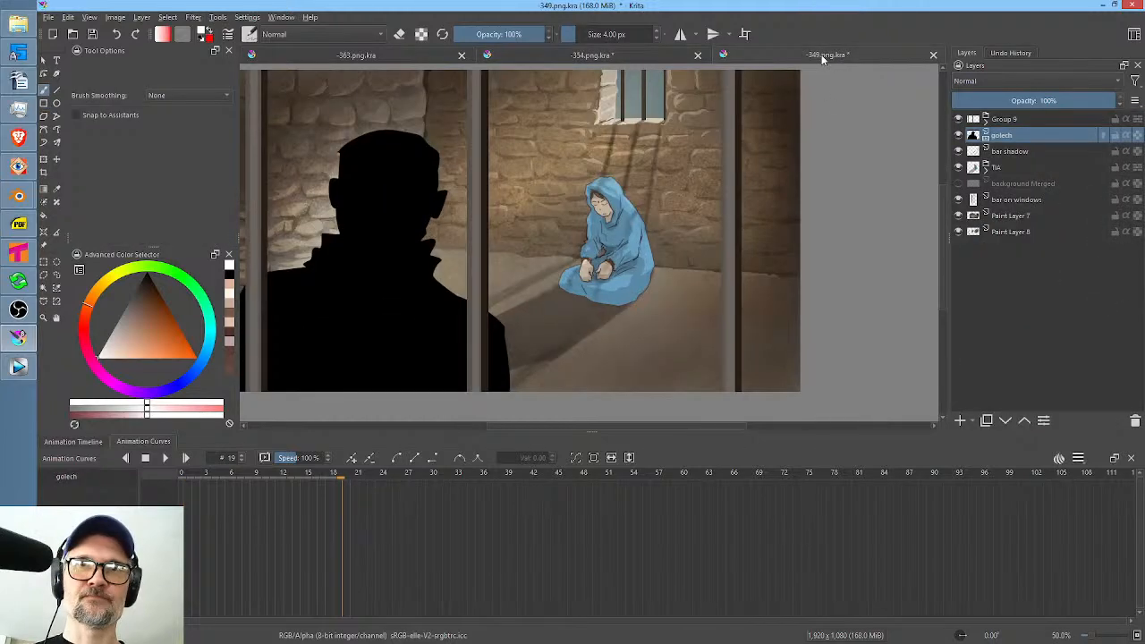
pyautogui.click(1017, 123)
pyautogui.rightClick(1017, 123)
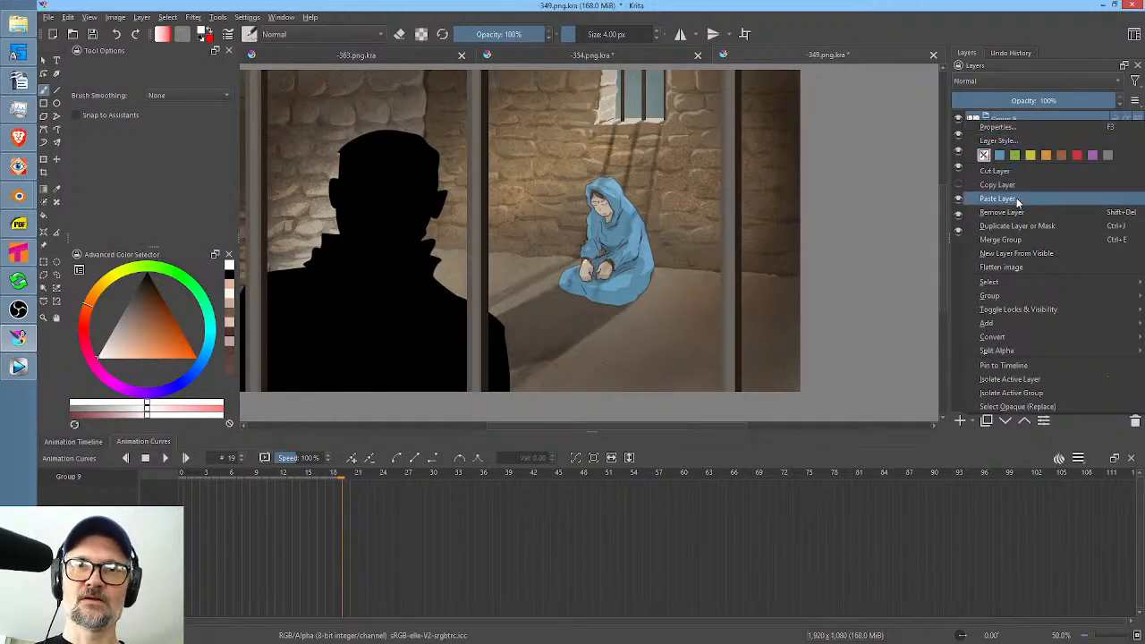
pyautogui.click(1017, 204)
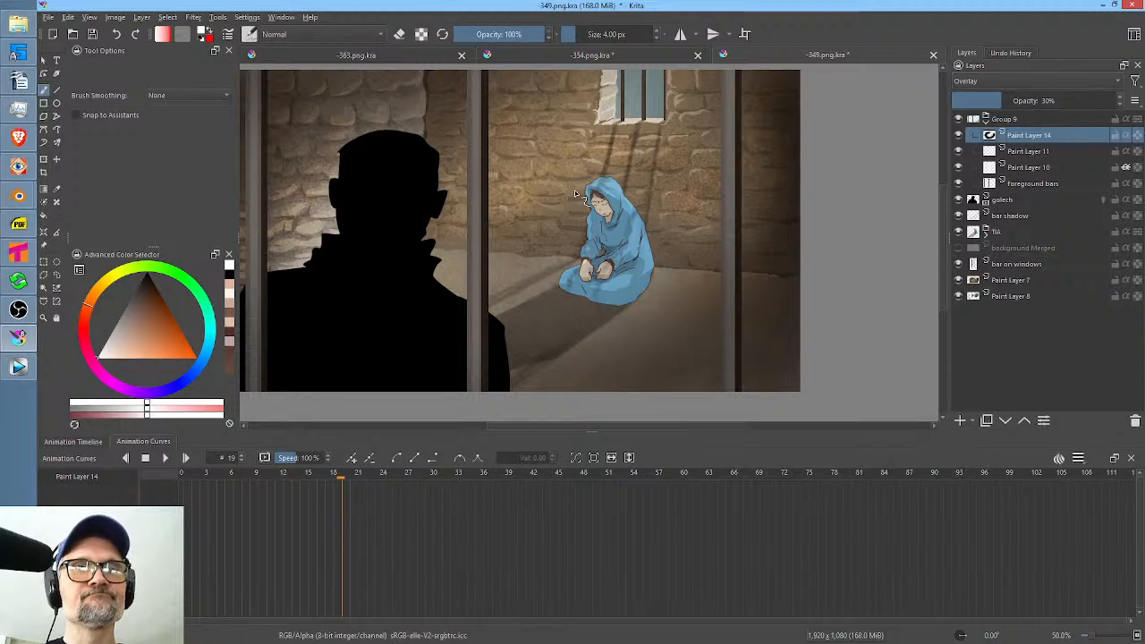
# Move Paint Layer 14 out of Group 9 to the top of the layer stack and rename it vig.
pyautogui.moveTo(1027, 136); pyautogui.dragTo(1036, 115)
pyautogui.doubleClick(1028, 118)
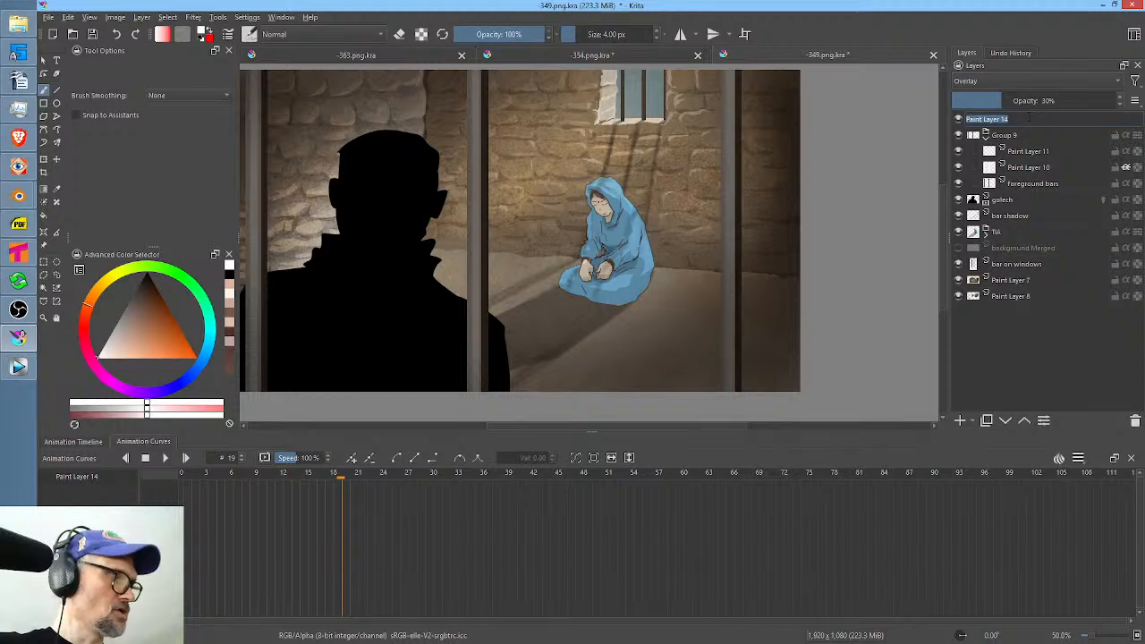
pyautogui.write('vig')
pyautogui.press('Return')
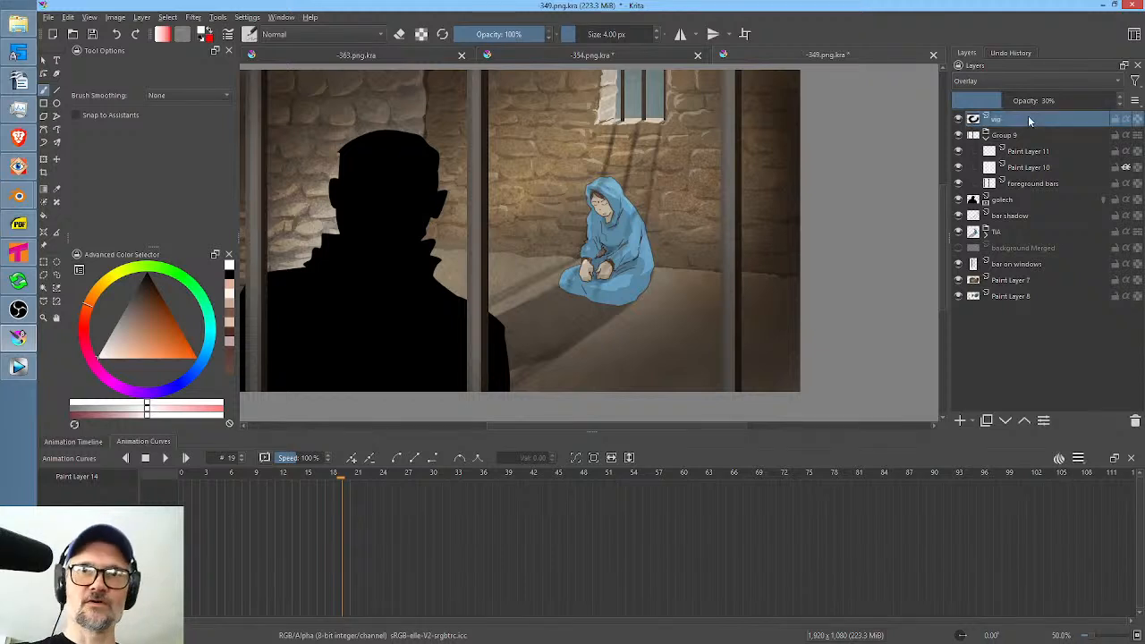
# Save the shot 349 document and render frames 0 to 20 again as a PNG sequence, overwriting the existing 349 frames.
pyautogui.click(92, 34)
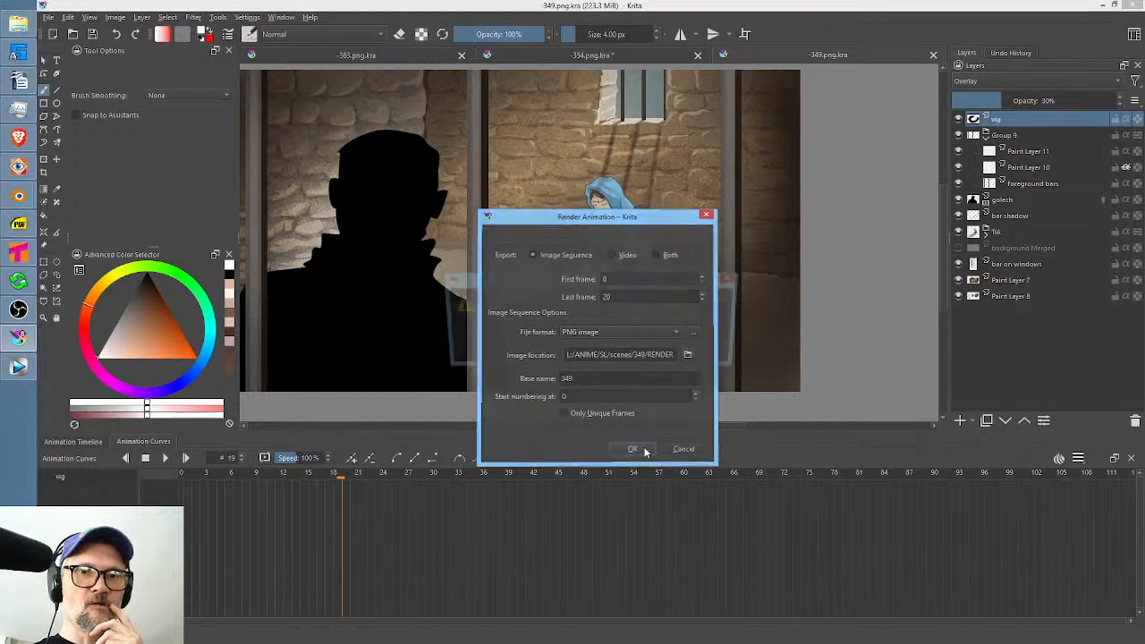
pyautogui.click(646, 453)
pyautogui.click(663, 353)
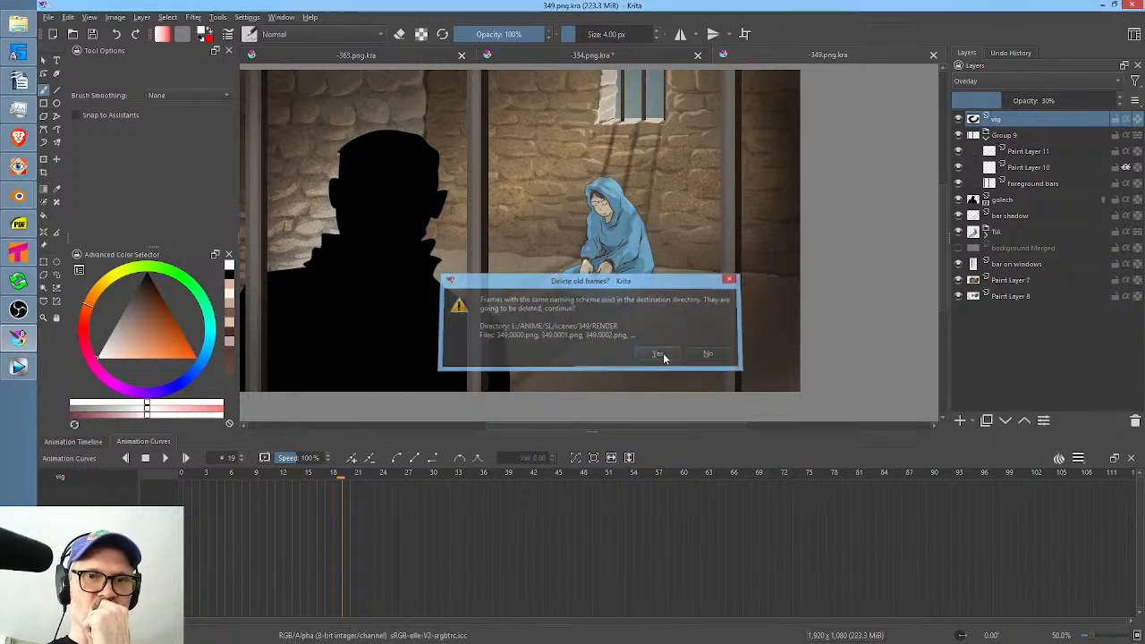
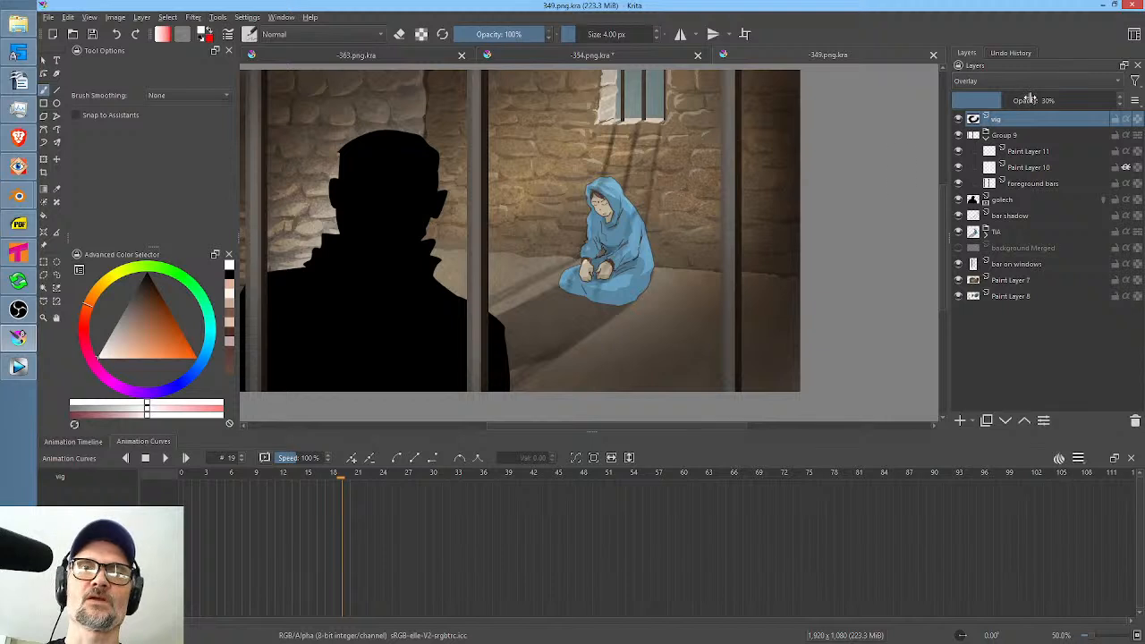
# Toggle the visibility of Paint Layer 11 and Paint Layer 10 in Group 9 to compare the bar shading.
pyautogui.click(1045, 154)
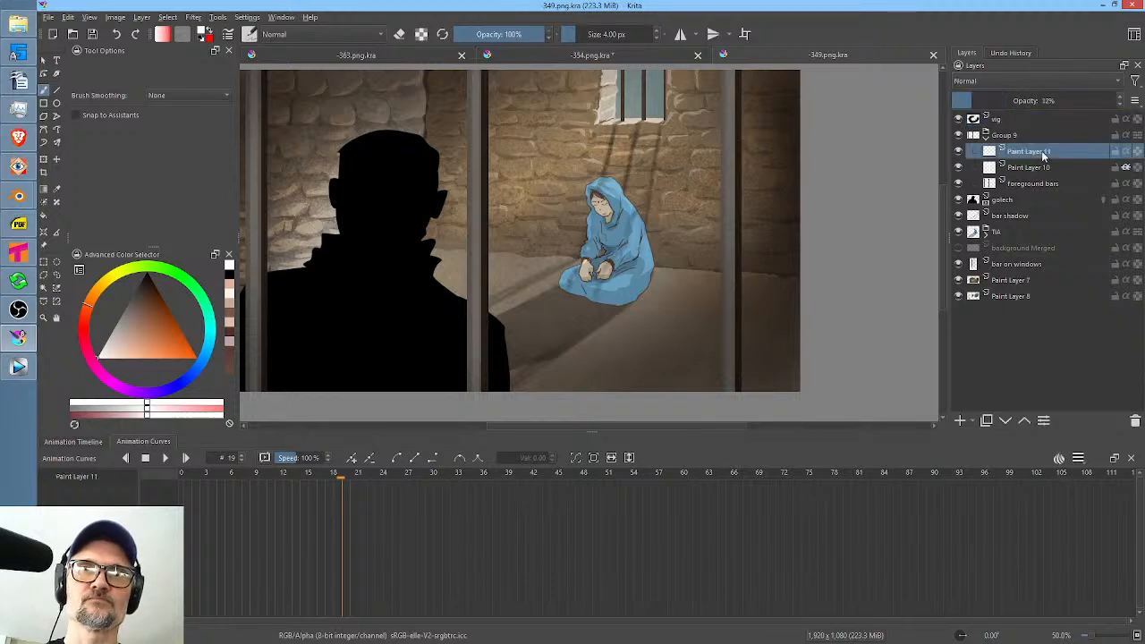
pyautogui.click(958, 151)
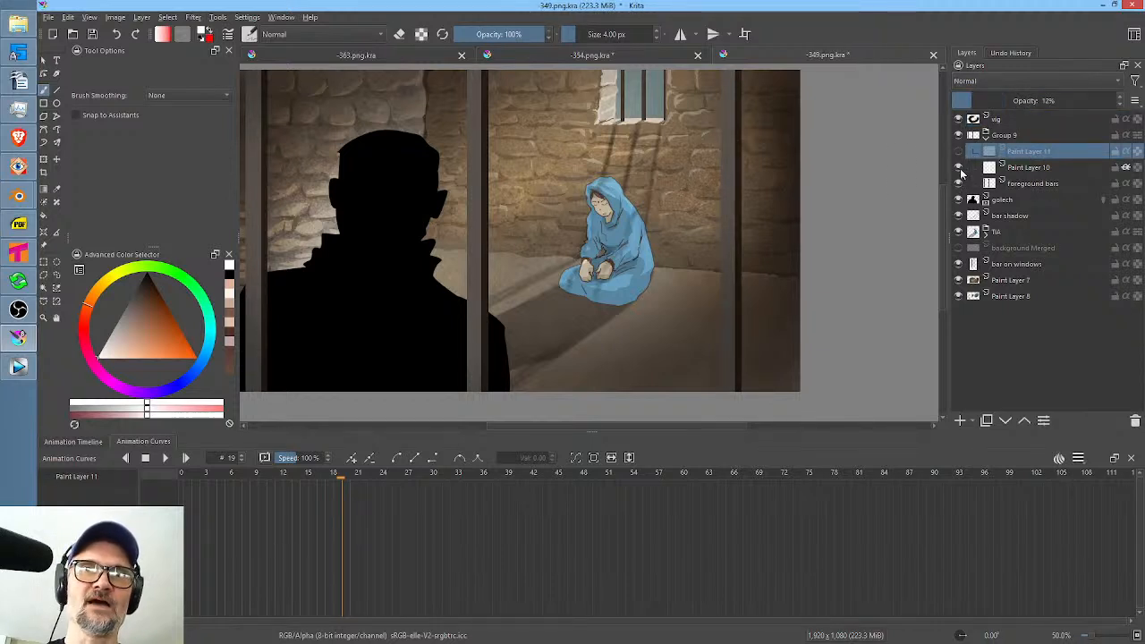
pyautogui.click(959, 168)
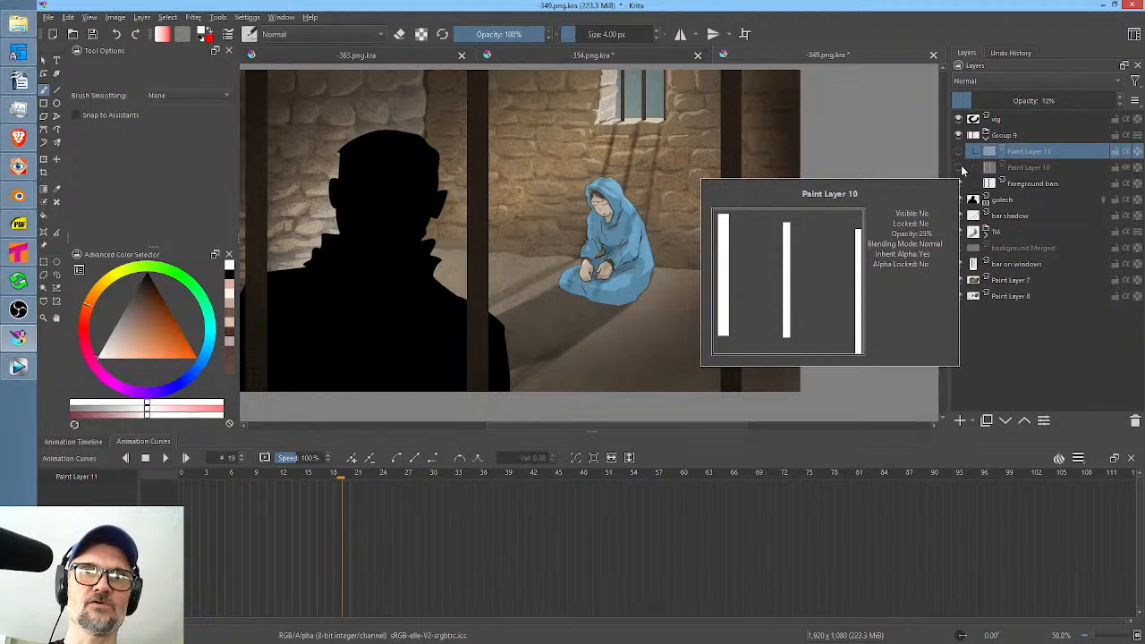
pyautogui.click(959, 168)
pyautogui.click(959, 152)
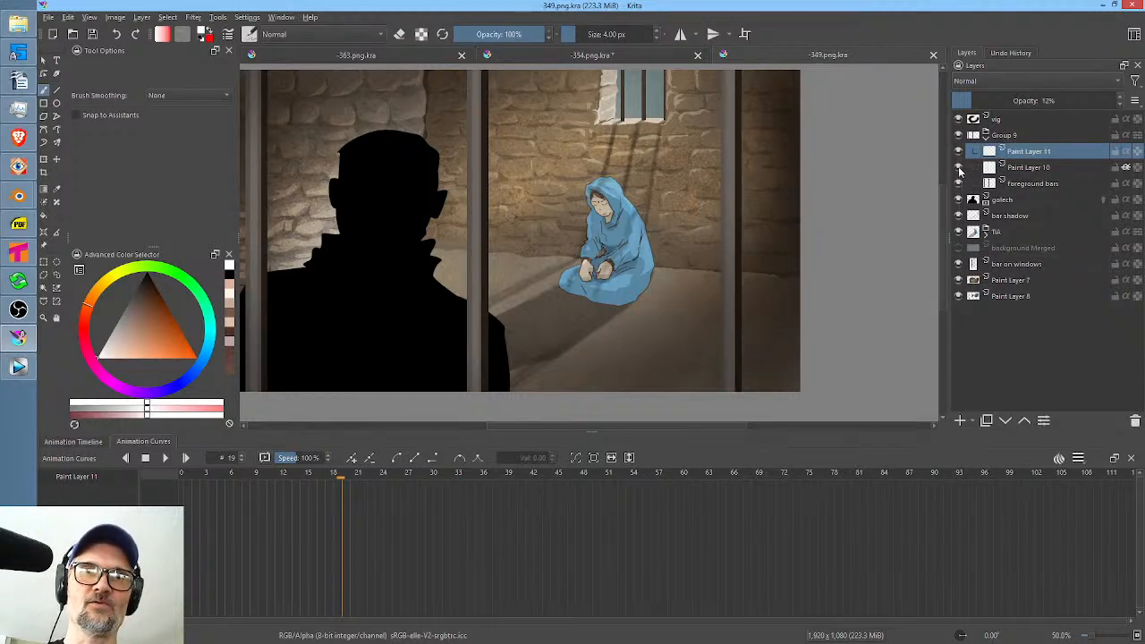
# Try shading the bars without Paint Layer 11 by deleting it and showing Paint Layer 10 at 15% opacity.
pyautogui.click(960, 168)
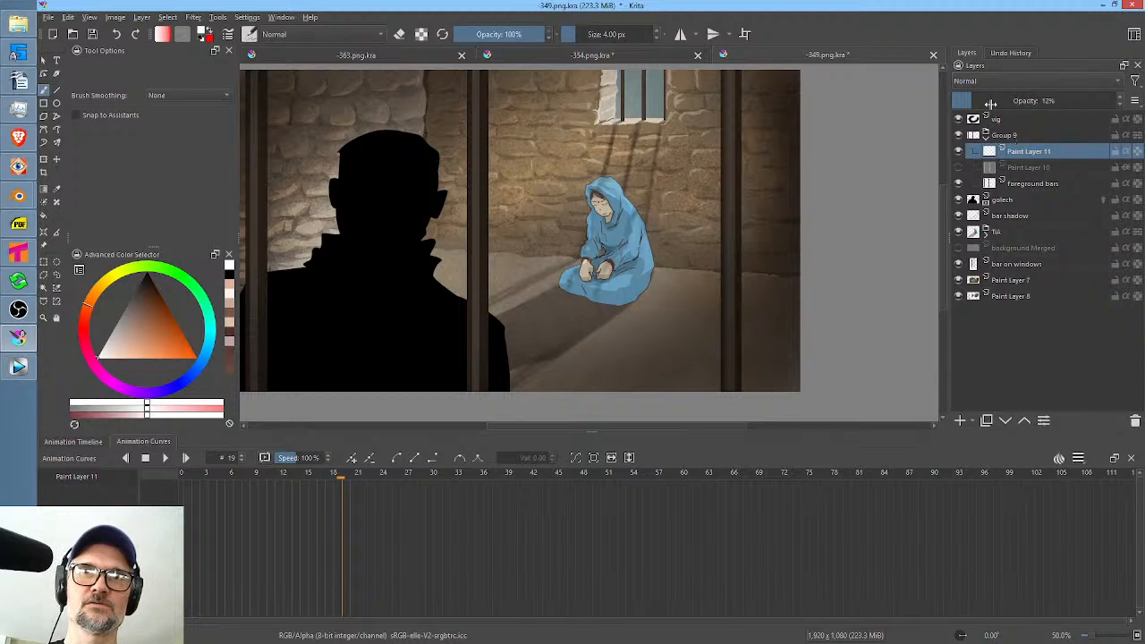
pyautogui.moveTo(989, 103)
pyautogui.mouseDown()
pyautogui.moveTo(1031, 101)
pyautogui.moveTo(957, 101)
pyautogui.moveTo(973, 101)
pyautogui.mouseUp()
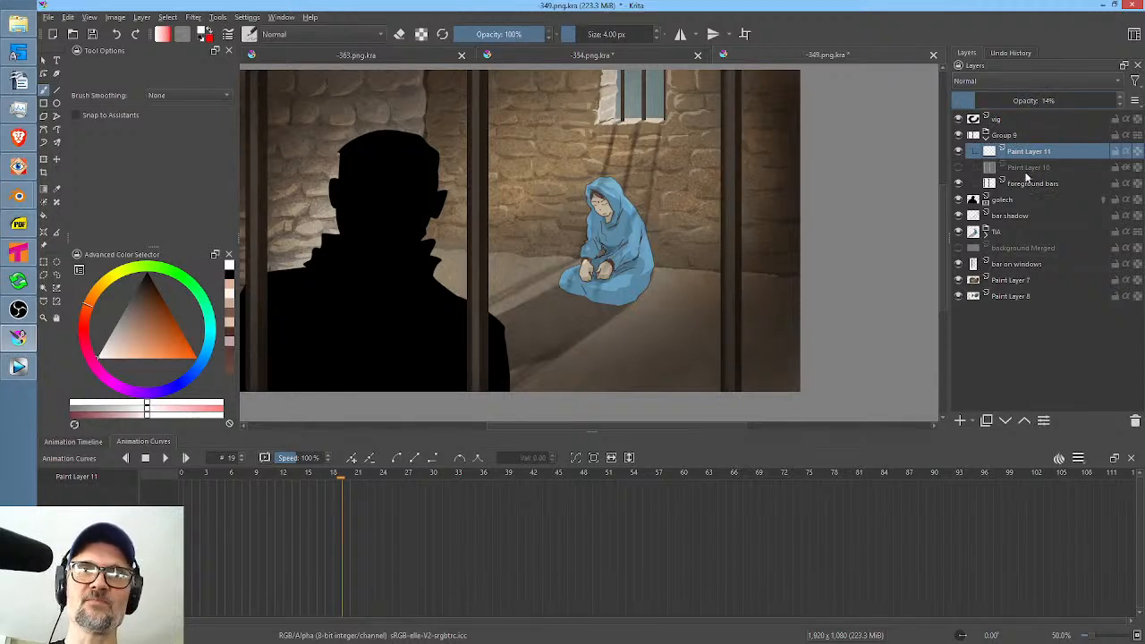
pyautogui.click(1135, 420)
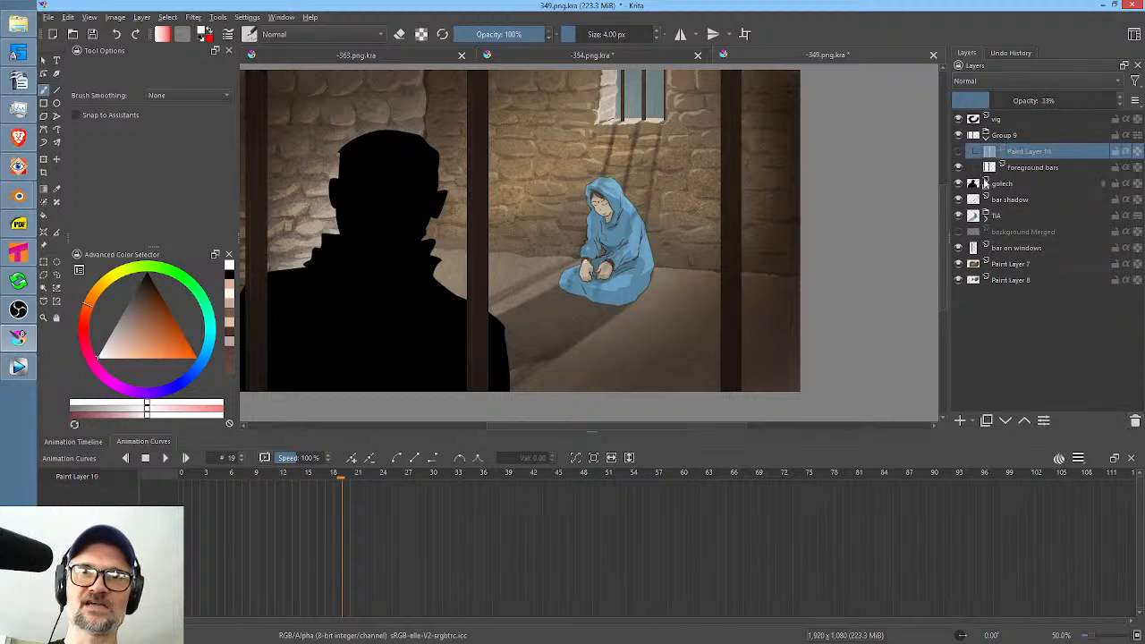
pyautogui.click(960, 151)
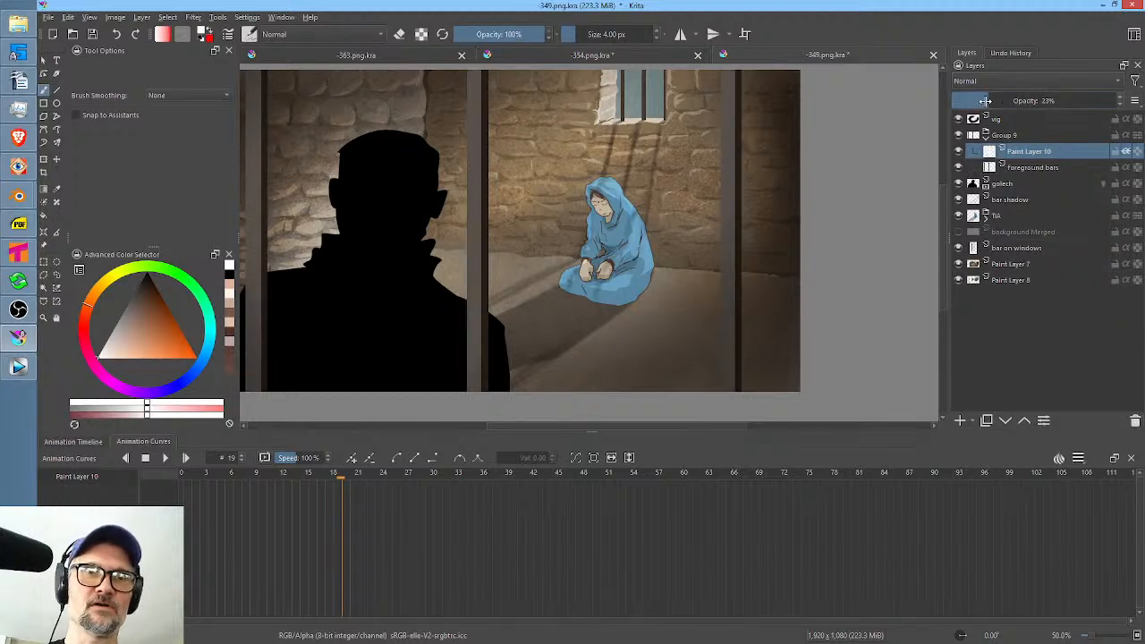
pyautogui.moveTo(990, 100); pyautogui.dragTo(976, 100)
pyautogui.scroll(-1, 702, 275)
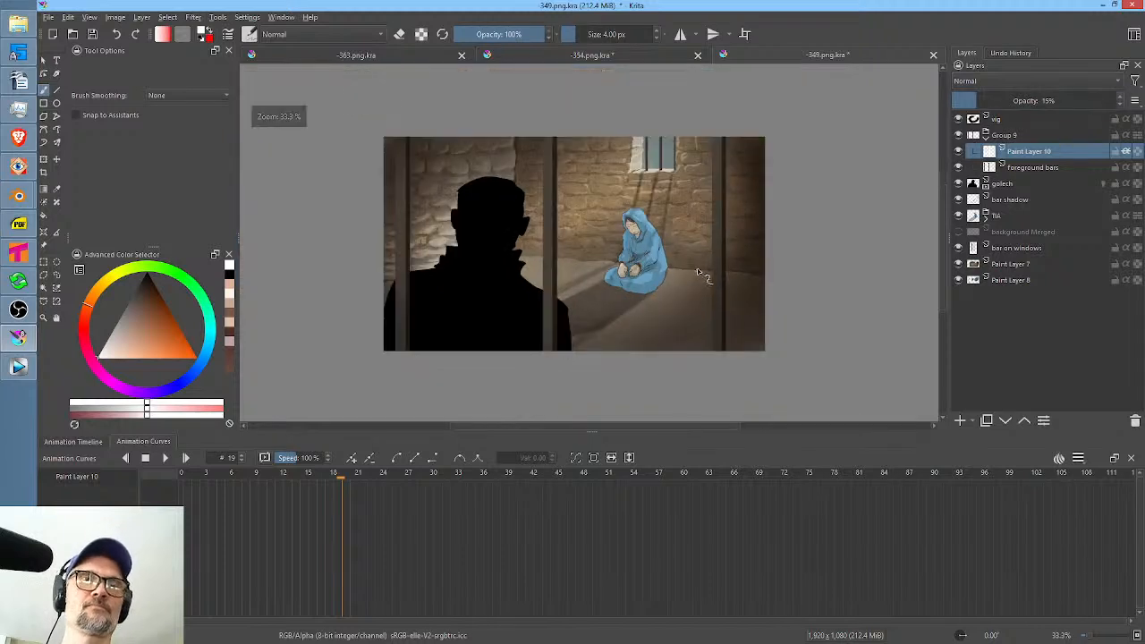
pyautogui.scroll(1, 705, 266)
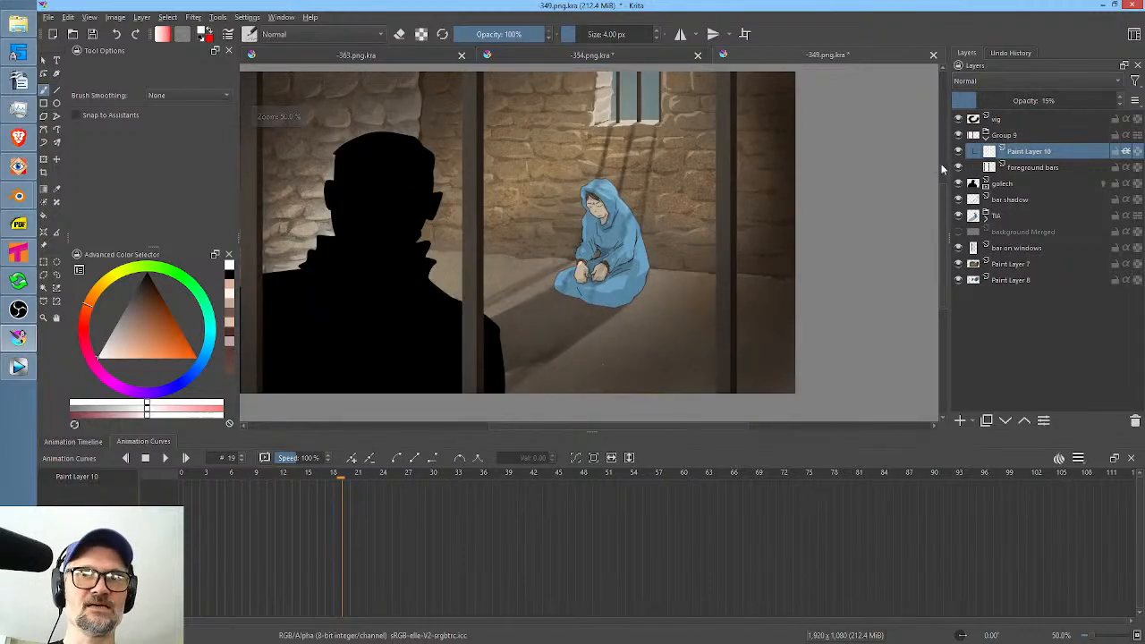
# Undo the trial changes to Paint Layer 11 and Paint Layer 10 in the shot 349 document.
pyautogui.hotkey('ctrl', 'z')
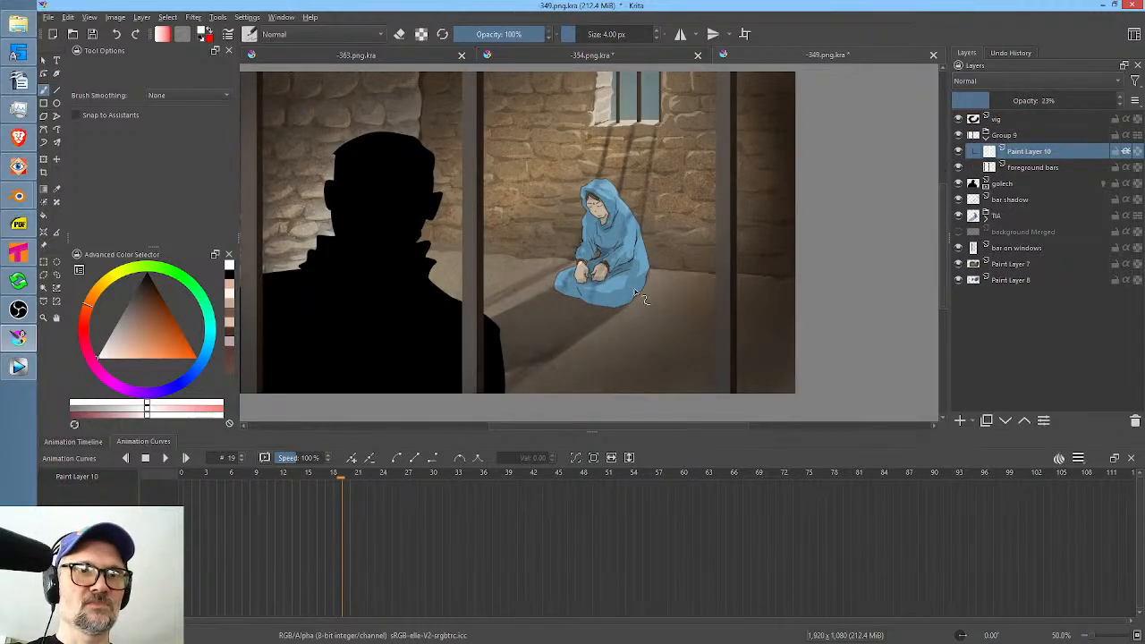
pyautogui.hotkey('ctrl', 'z')
pyautogui.press('Insert')
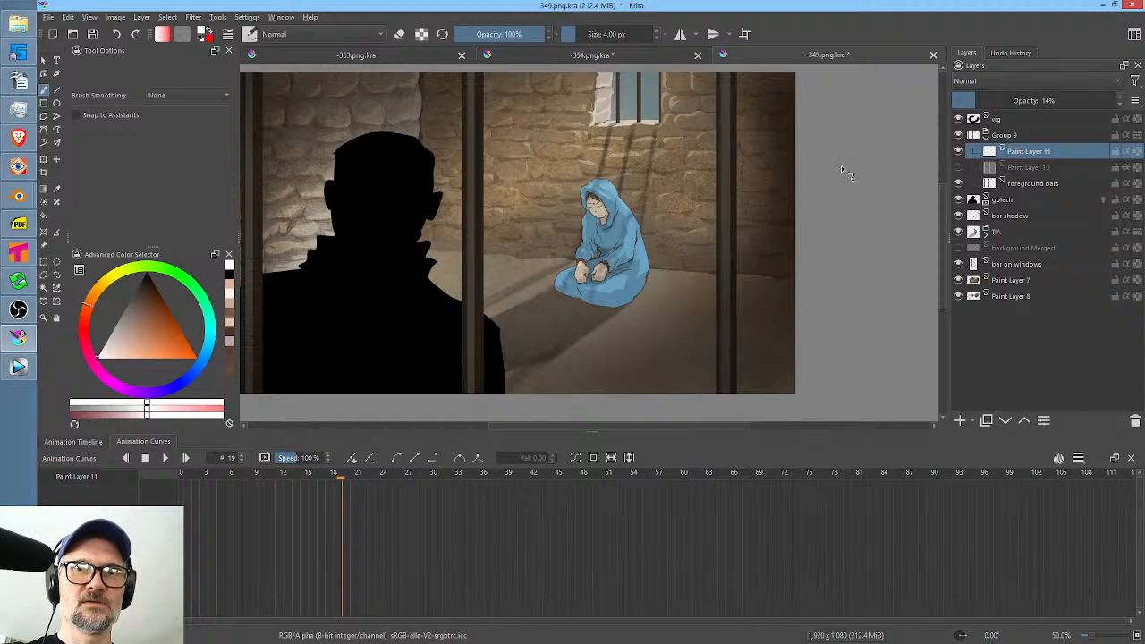
pyautogui.click(958, 167)
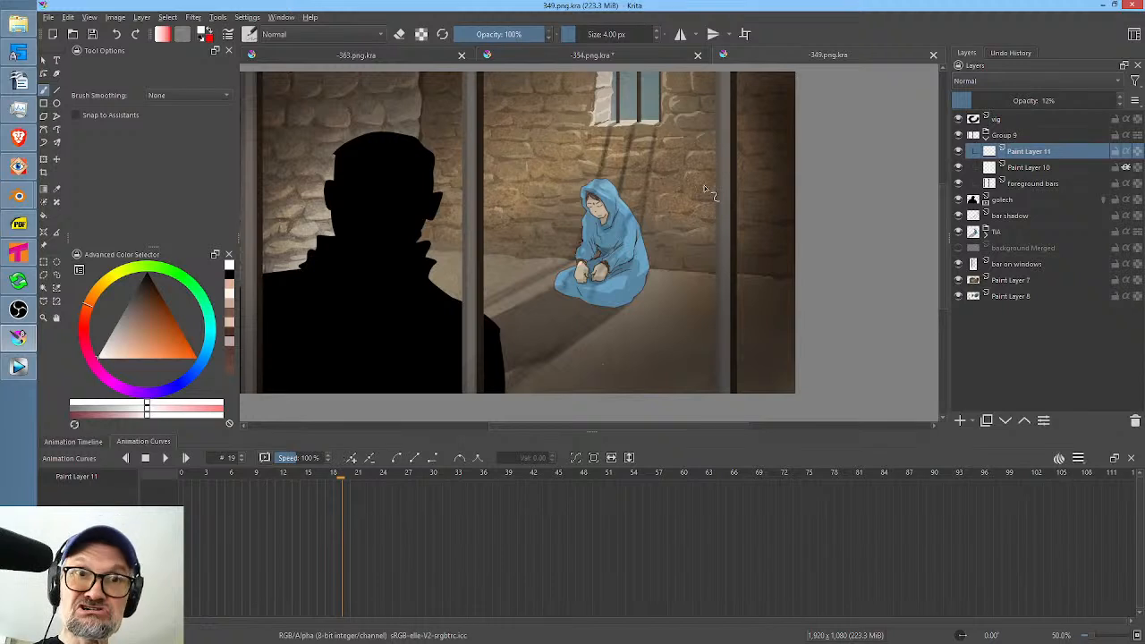
# Render frames 0 to 20 of shot 349 as a PNG sequence over the existing frames, and close the document.
pyautogui.click(1014, 118)
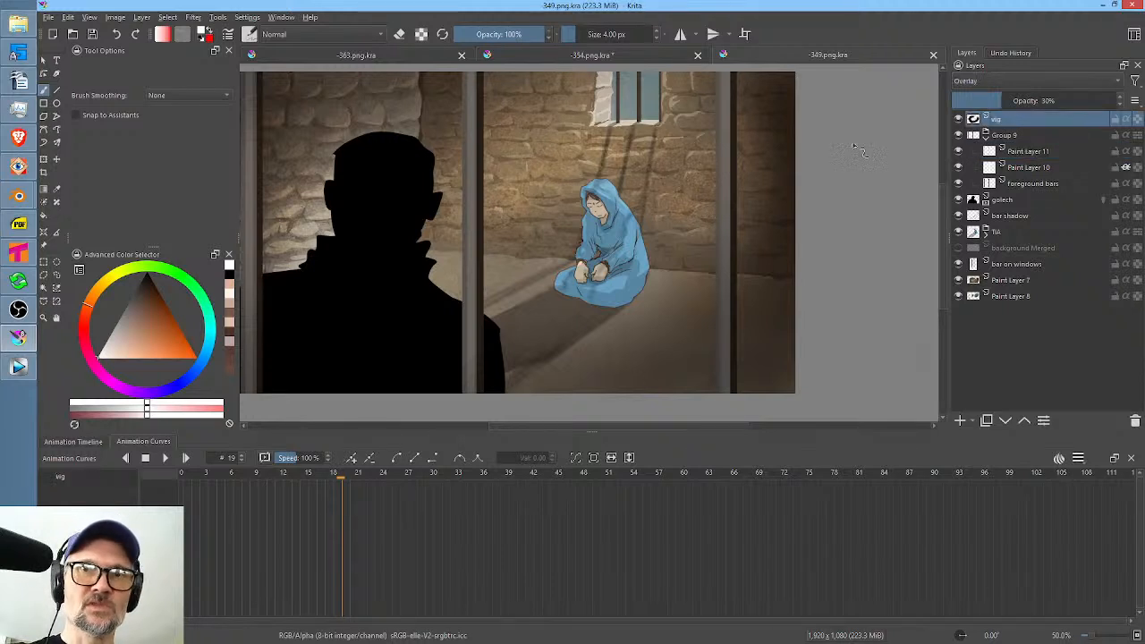
pyautogui.hotkey('ctrl', 'shift', 'r')
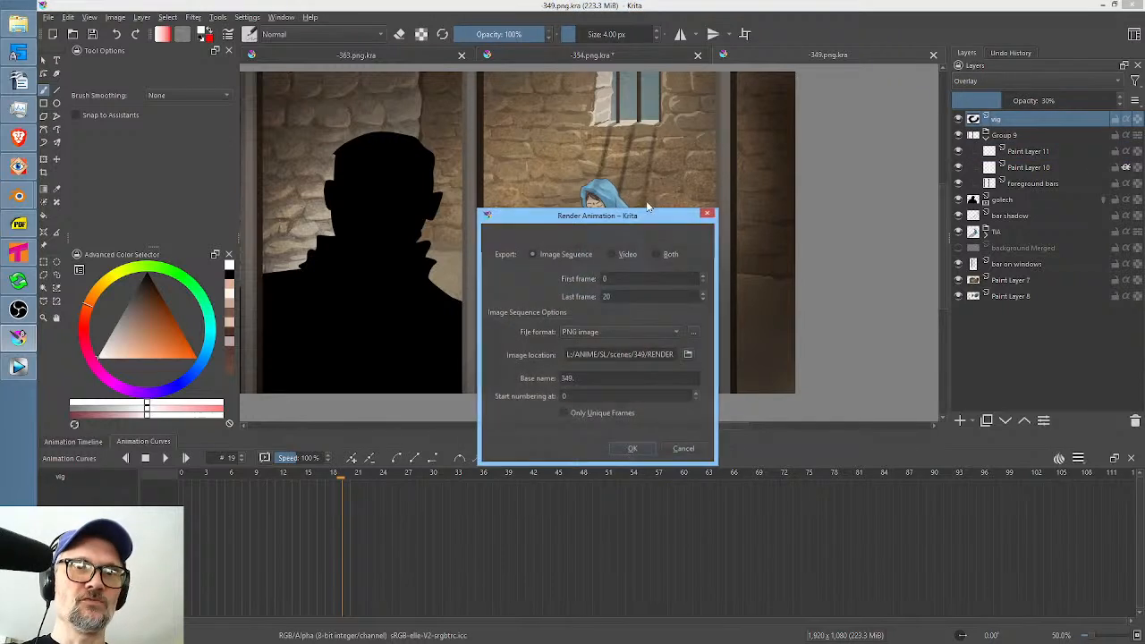
pyautogui.click(634, 449)
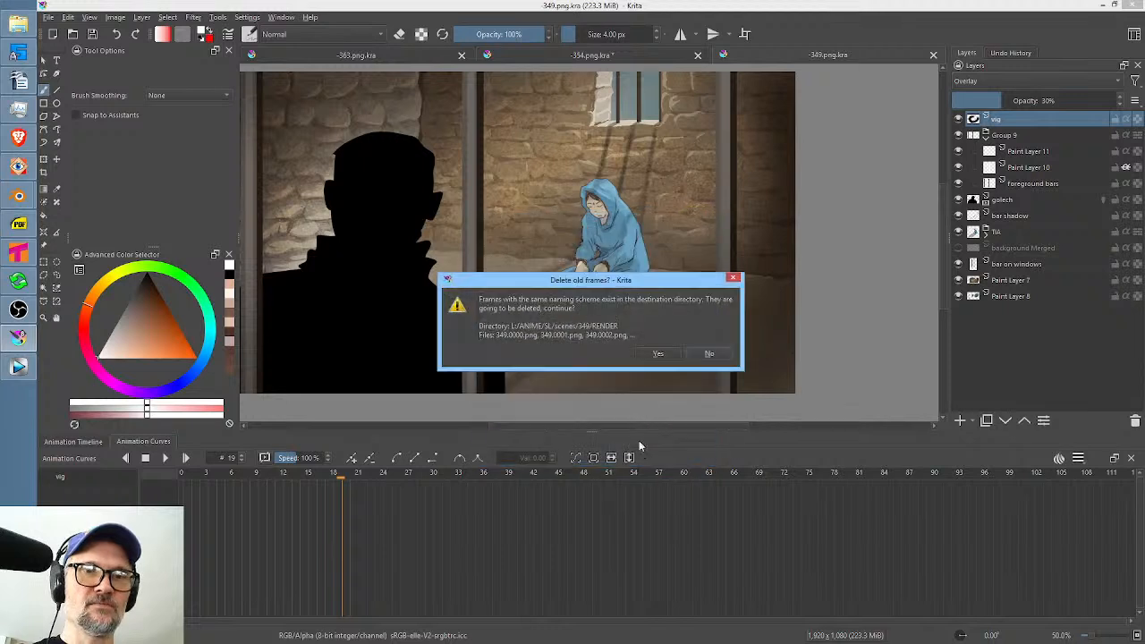
pyautogui.click(659, 354)
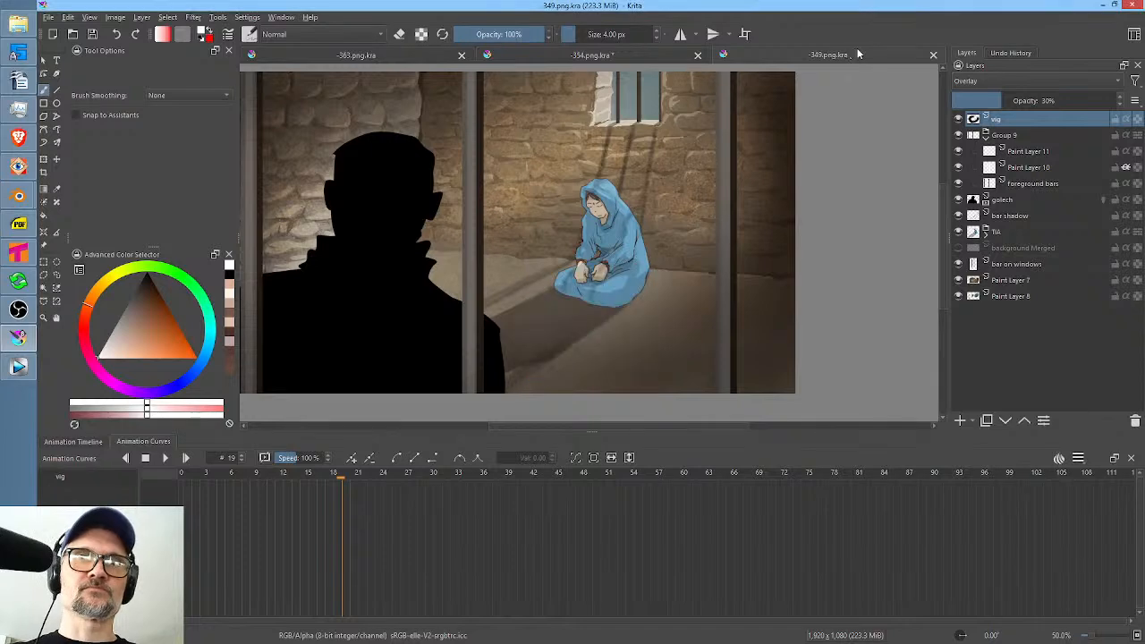
pyautogui.click(932, 56)
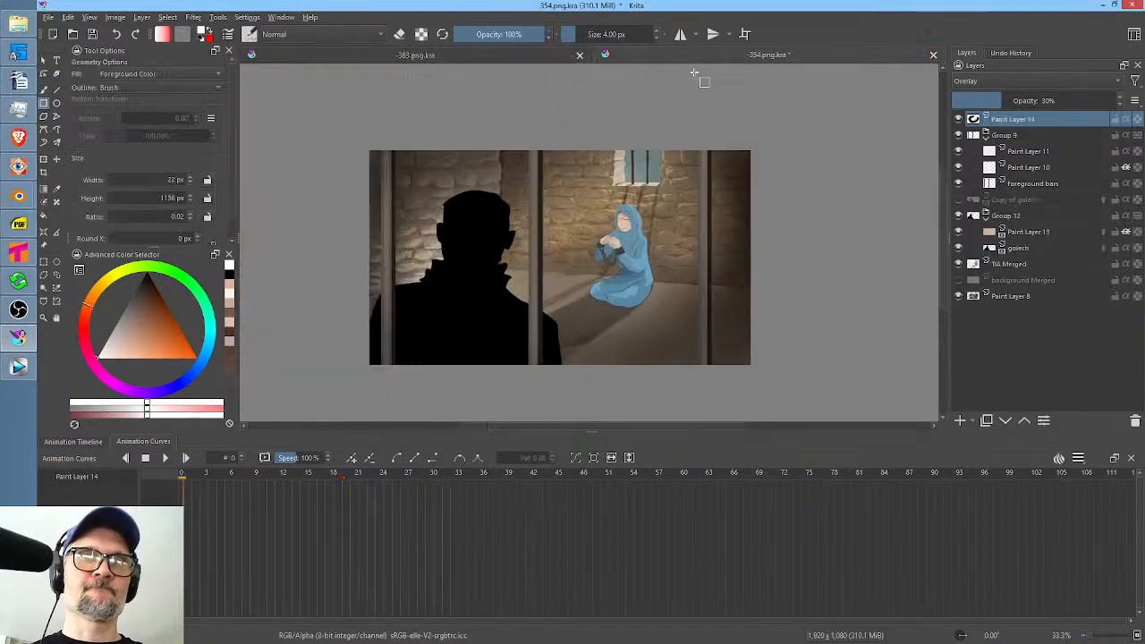
# Set the opacity of Paint Layer 10 in Group 9 of the shot 354 document to 12%.
pyautogui.scroll(2, 660, 268)
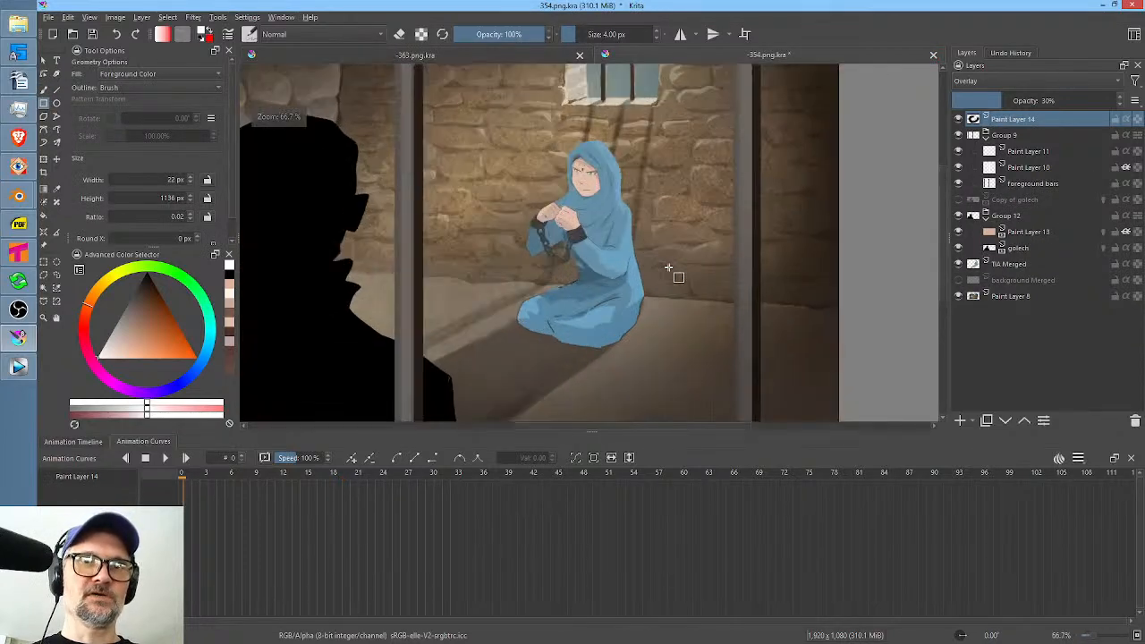
pyautogui.click(1029, 151)
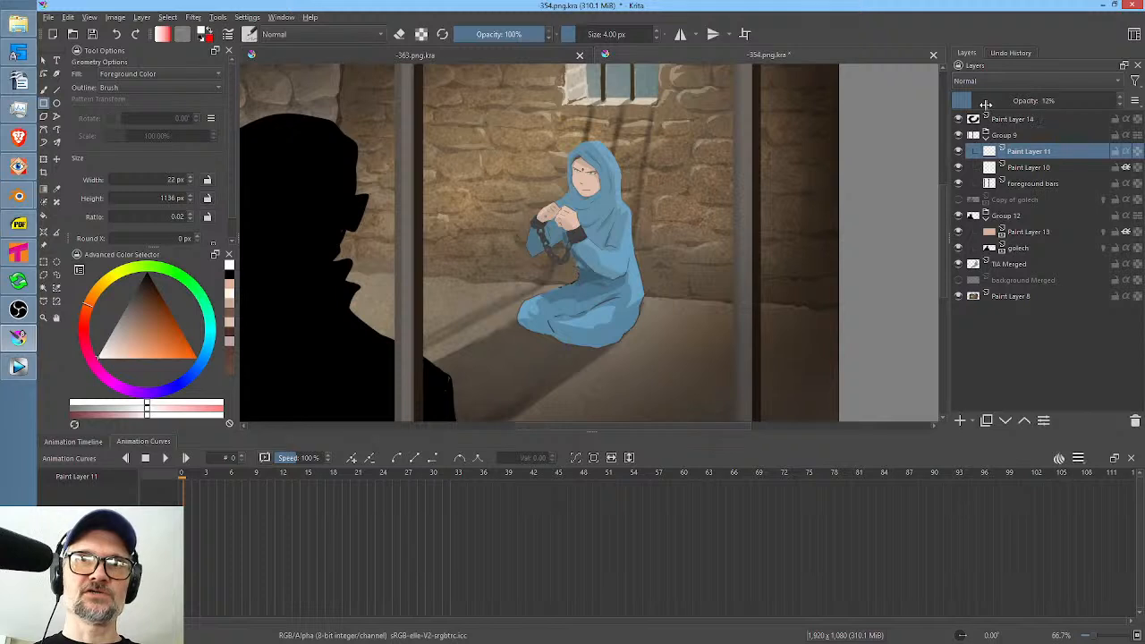
pyautogui.click(1039, 167)
pyautogui.moveTo(984, 103)
pyautogui.mouseDown()
pyautogui.moveTo(950, 103)
pyautogui.moveTo(971, 105)
pyautogui.mouseUp()
pyautogui.scroll(-2, 615, 259)
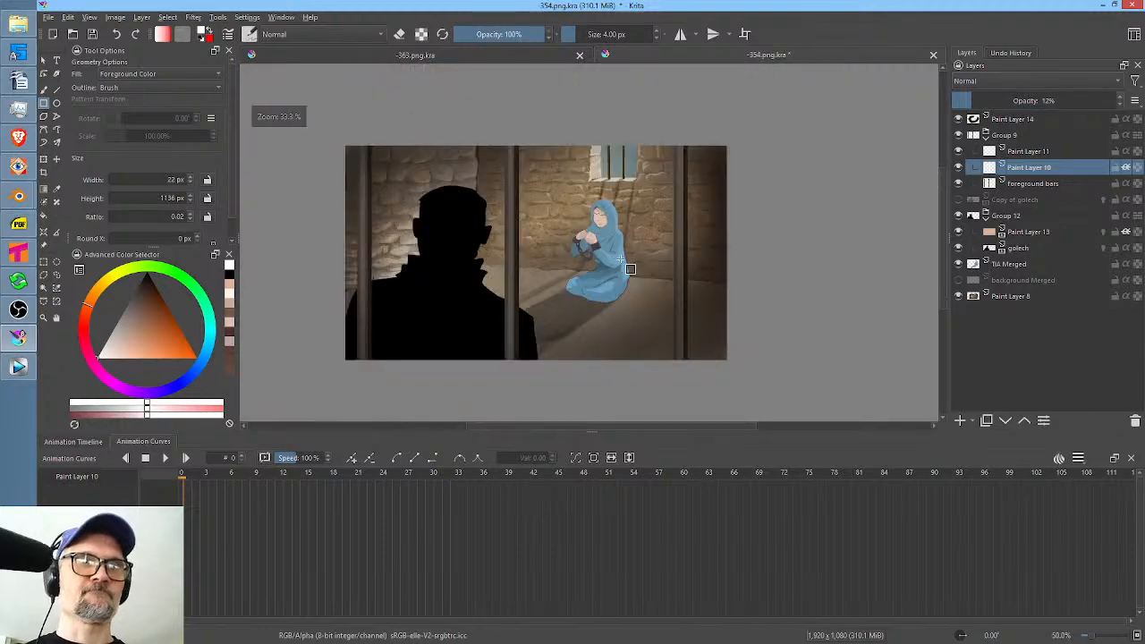
# Render frames 0 to 32 as PNG images with base name "354." in L:/ANIME/SL/scenes/354/RENDER, replacing the old frames.
pyautogui.hotkey('ctrl', 'F12')
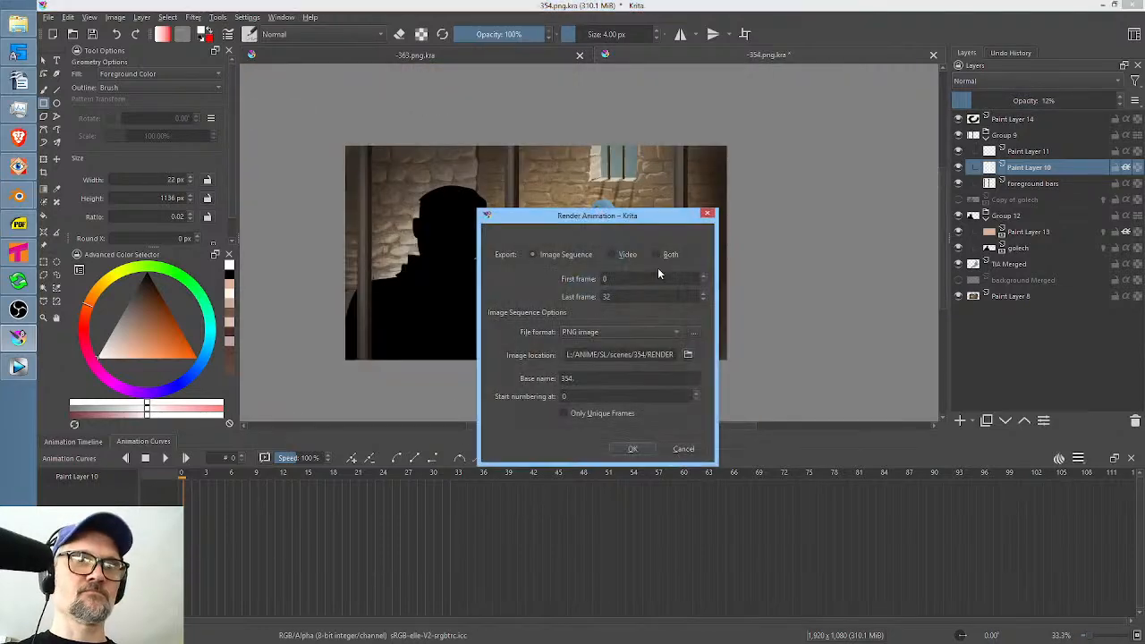
pyautogui.click(631, 447)
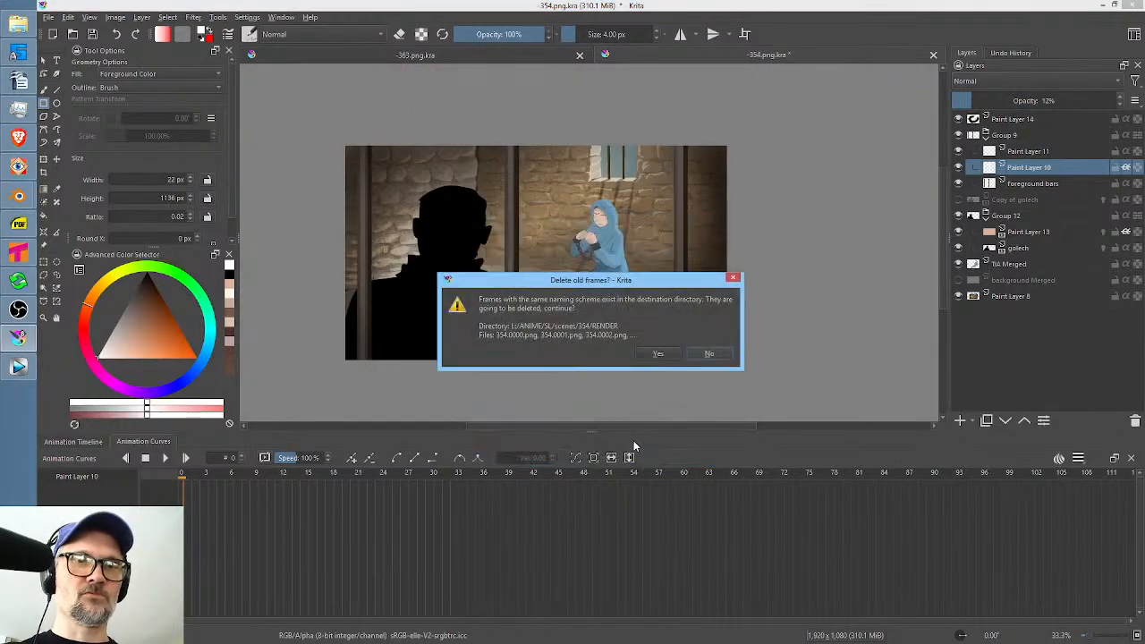
pyautogui.click(661, 354)
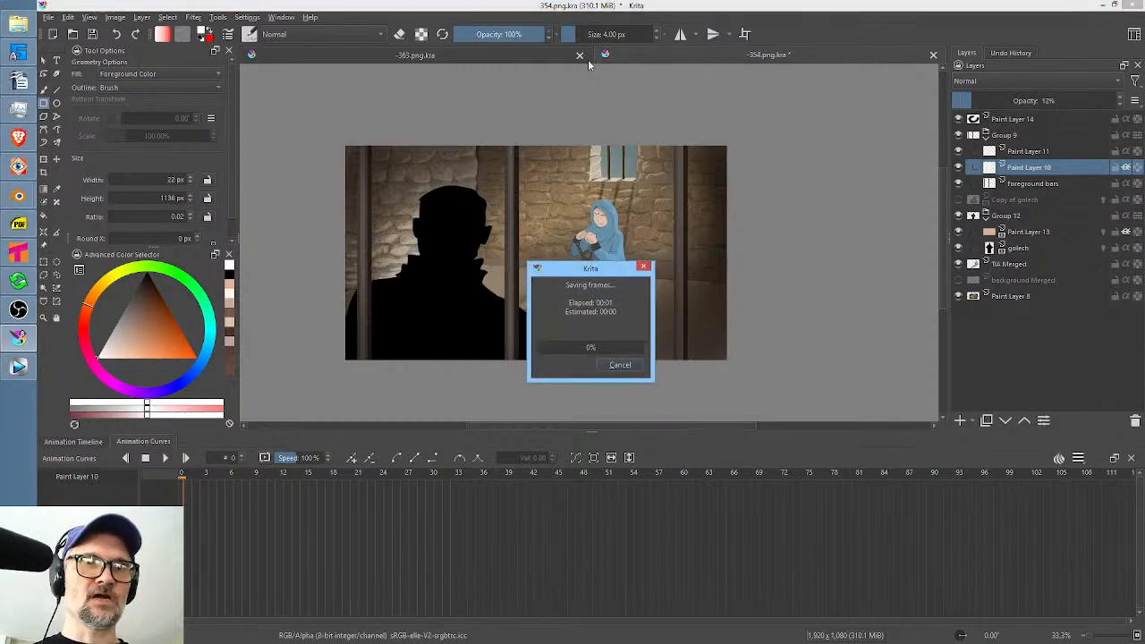
# Close the shot 354 document, saving its changes.
pyautogui.click(933, 54)
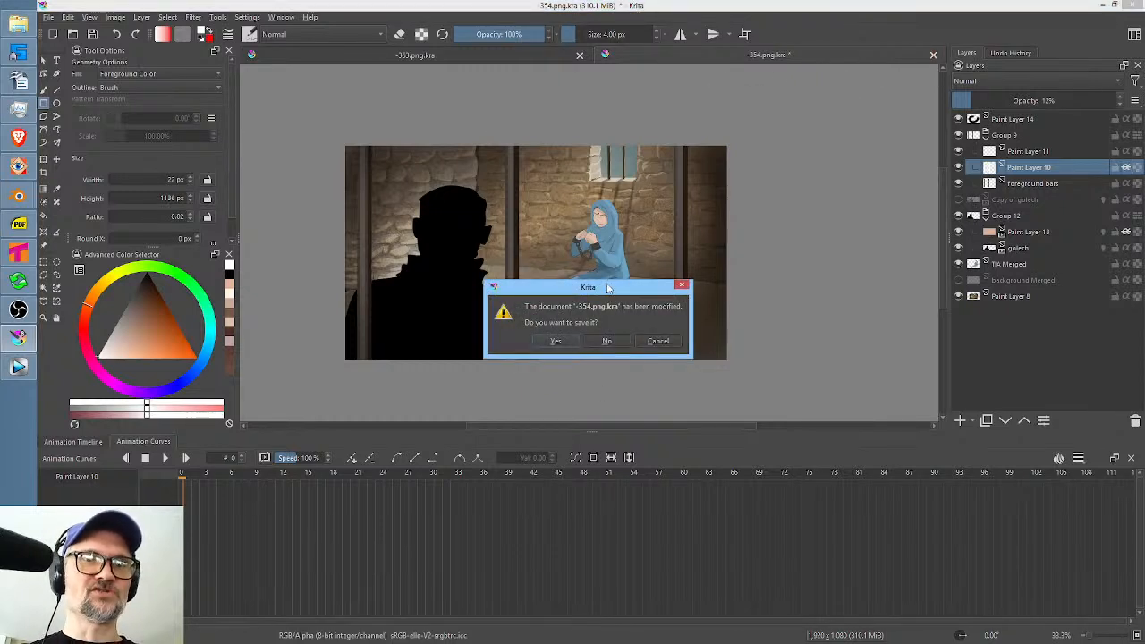
pyautogui.moveTo(606, 281); pyautogui.dragTo(713, 244)
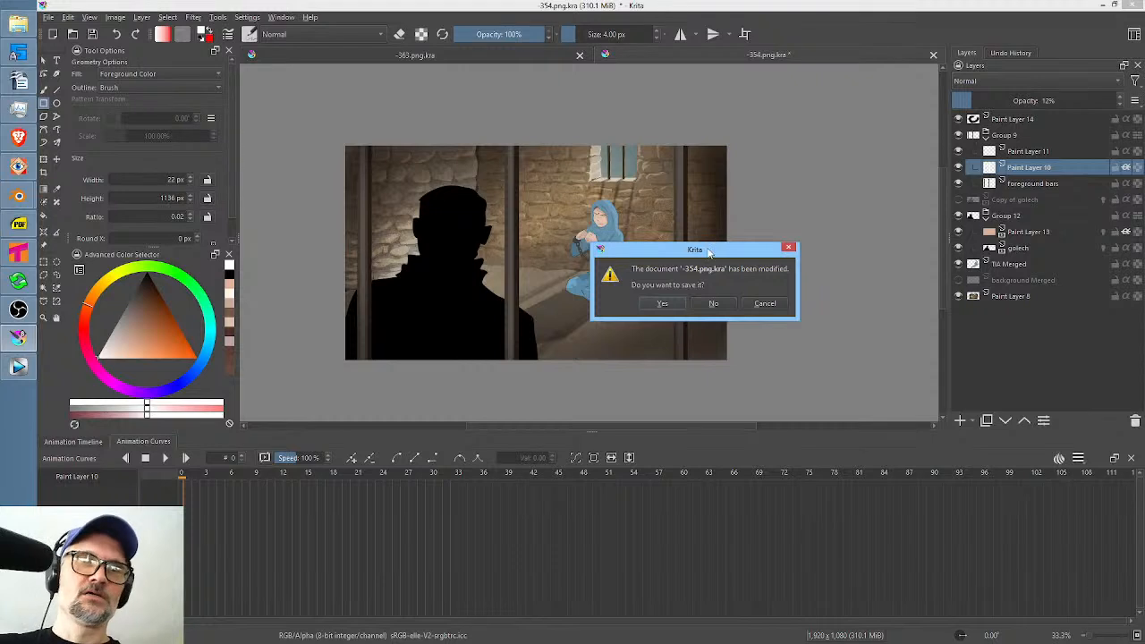
pyautogui.click(662, 303)
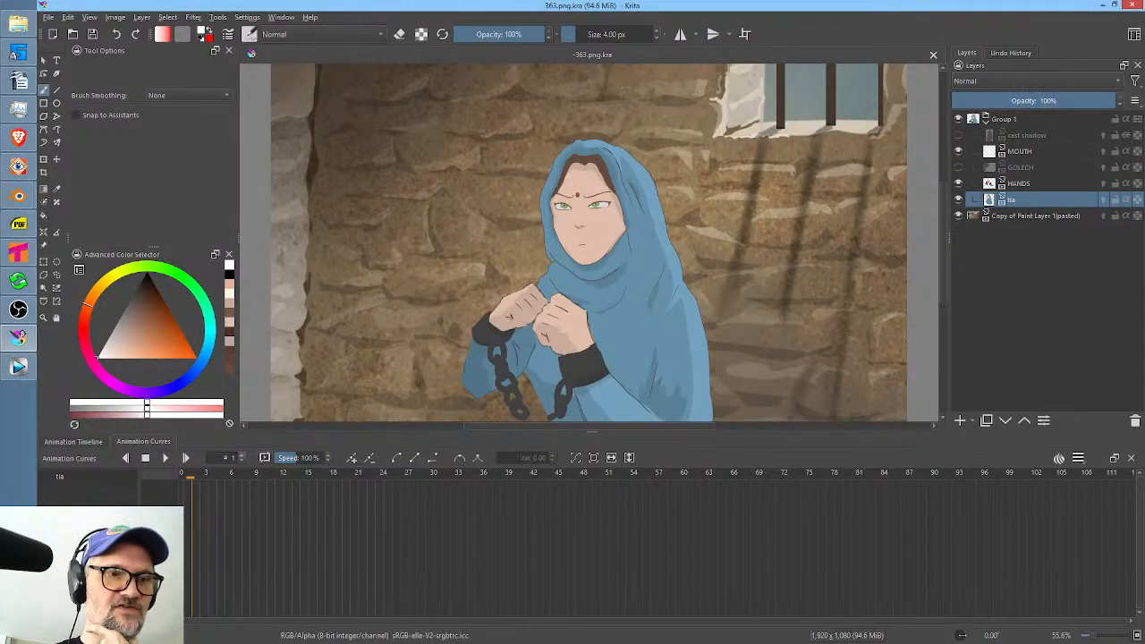
# Preview the shot 363 animation and return the playhead to frame 0.
pyautogui.press('space')
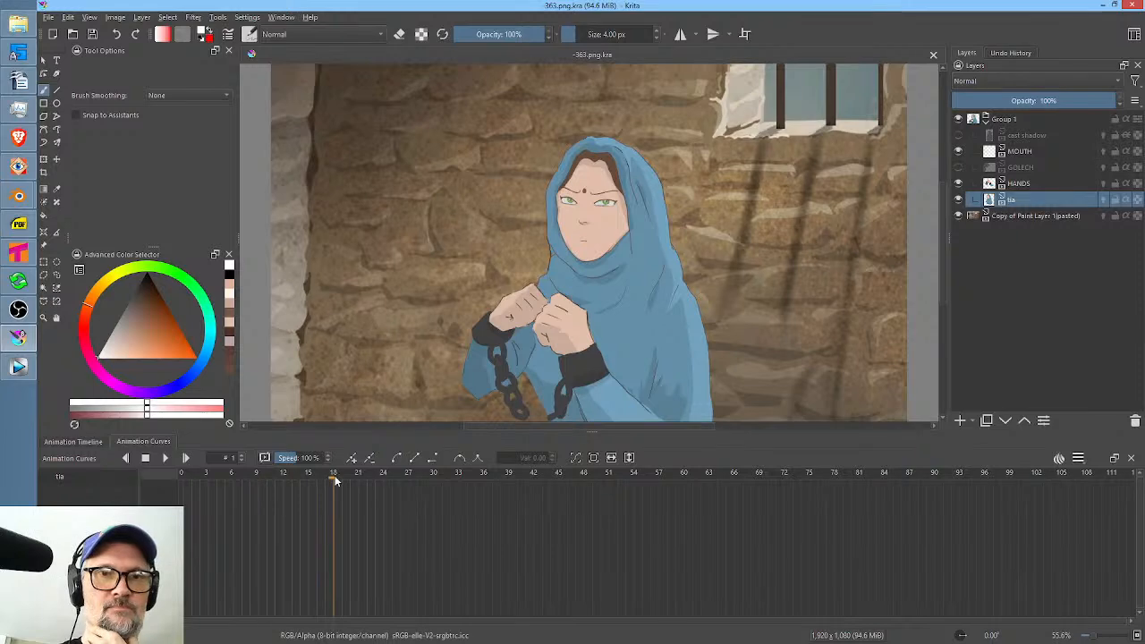
pyautogui.press('space')
pyautogui.moveTo(248, 491); pyautogui.dragTo(166, 493)
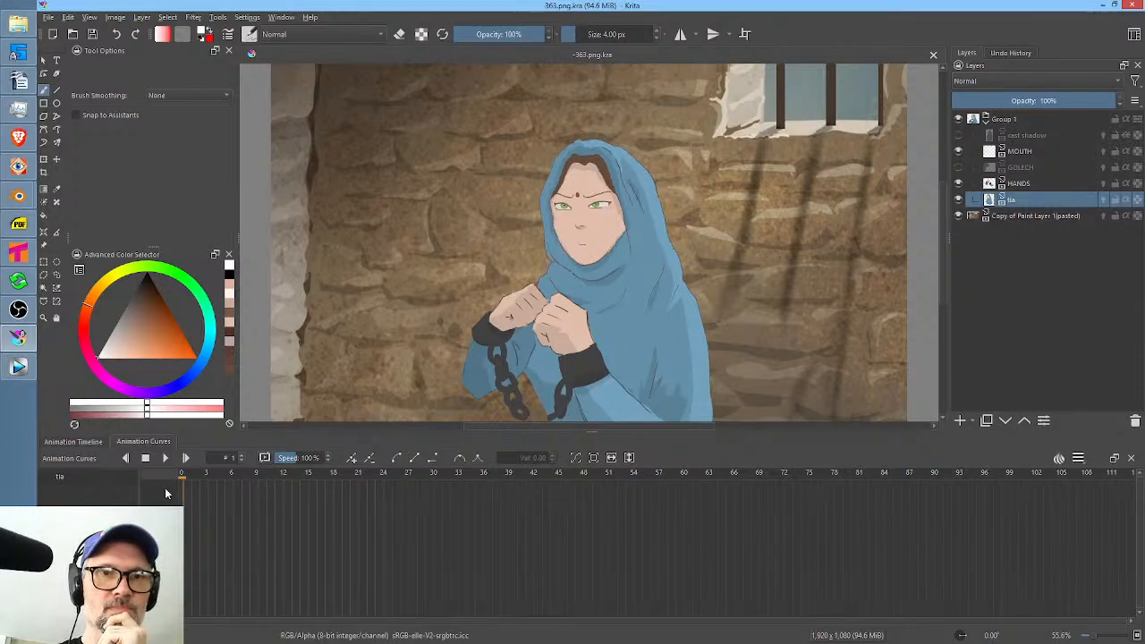
# Switch to Vegas Pro, place the timeline cursor on shot 351 and save the SL-01-webisodes project.
pyautogui.click(18, 366)
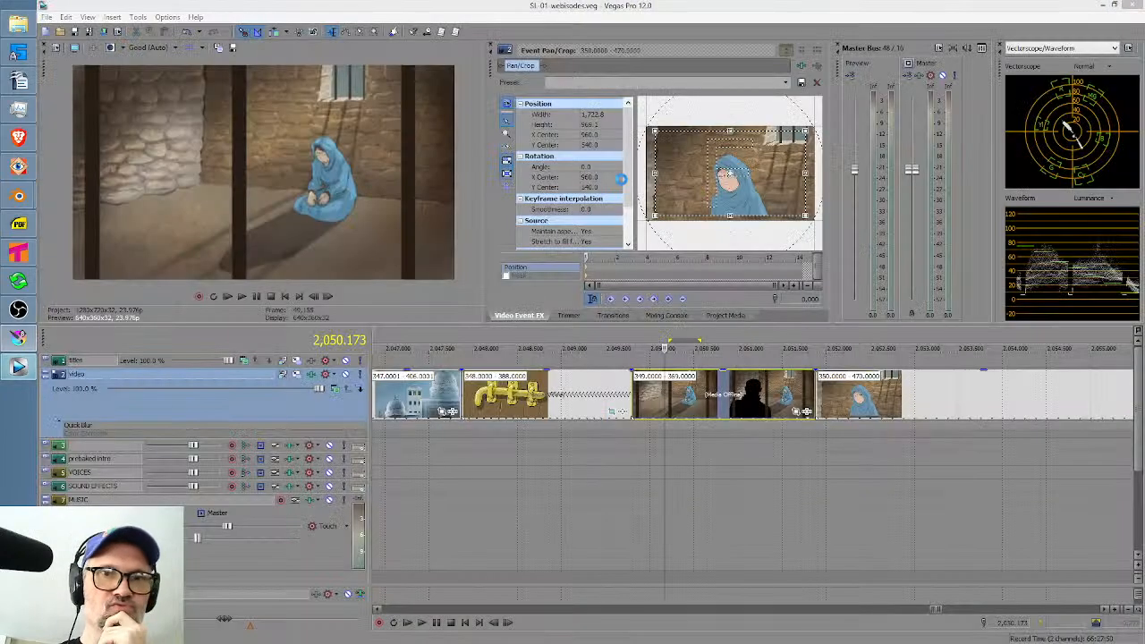
pyautogui.click(750, 444)
pyautogui.scroll(-5, 758, 441)
pyautogui.moveTo(785, 442); pyautogui.dragTo(860, 466)
pyautogui.hscroll(4, 851, 485)
pyautogui.moveTo(591, 508); pyautogui.dragTo(674, 489)
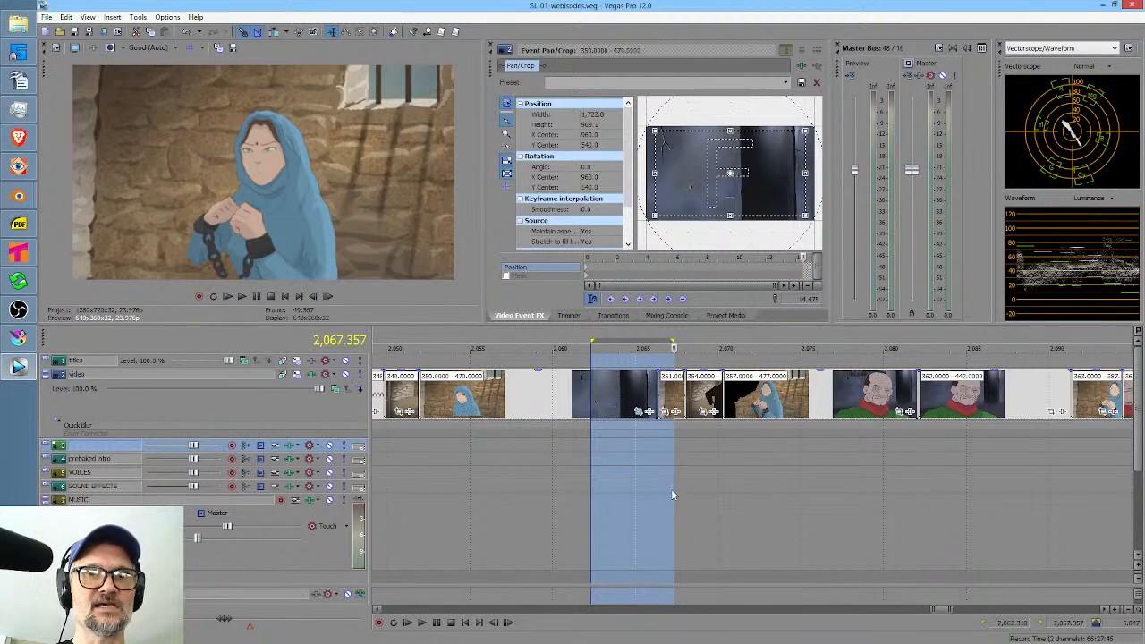
pyautogui.click(672, 489)
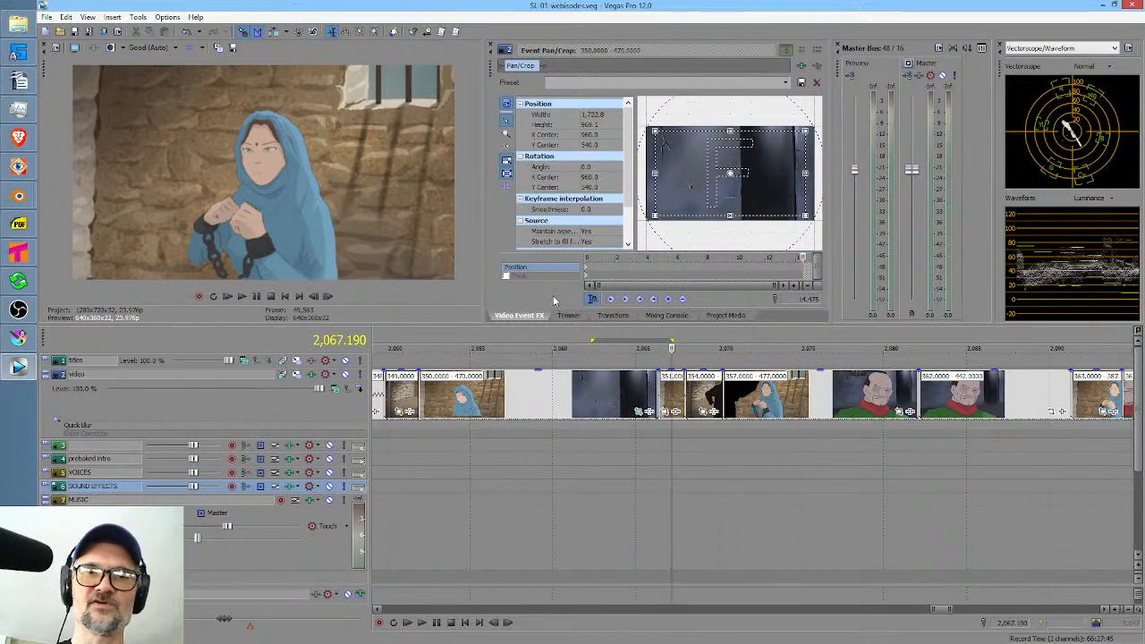
pyautogui.click(679, 457)
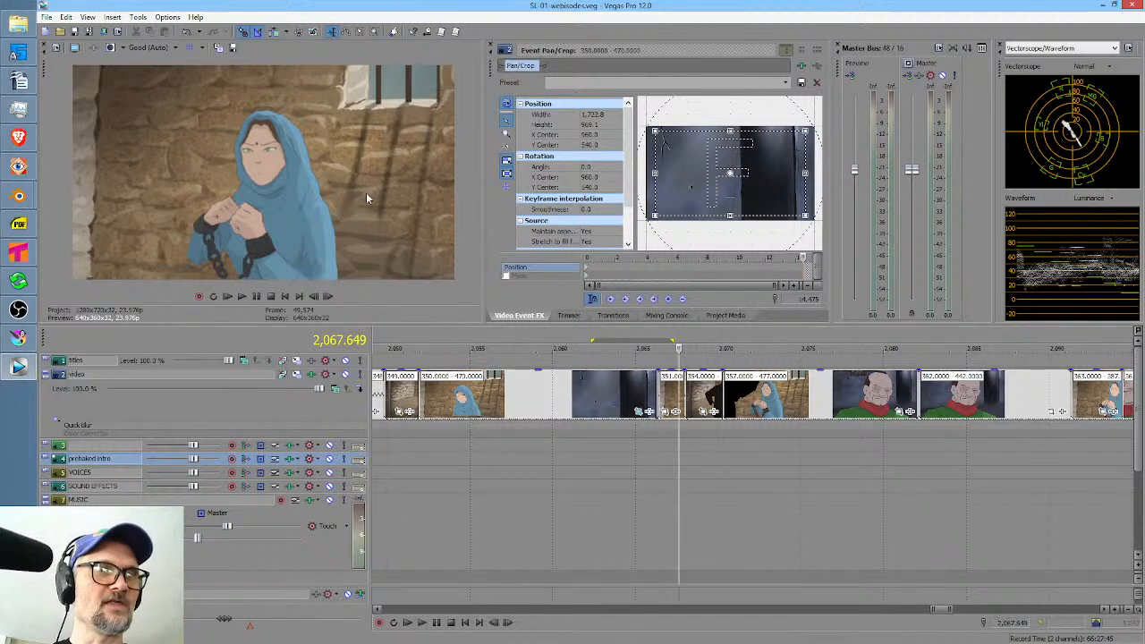
pyautogui.click(75, 33)
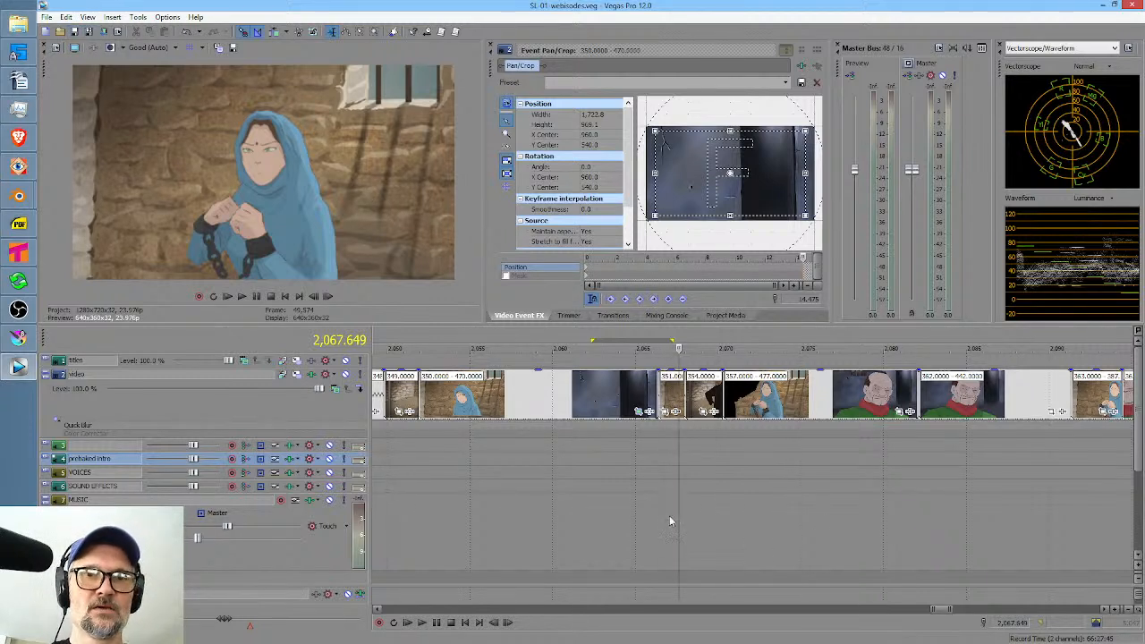
pyautogui.moveTo(648, 514); pyautogui.dragTo(673, 511)
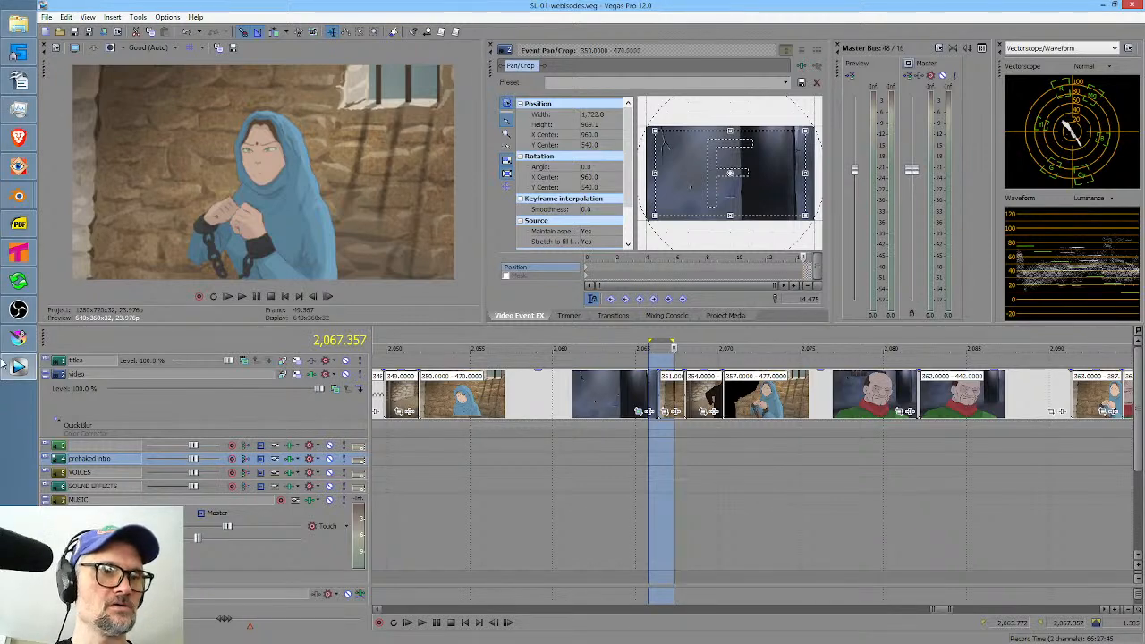
pyautogui.click(19, 338)
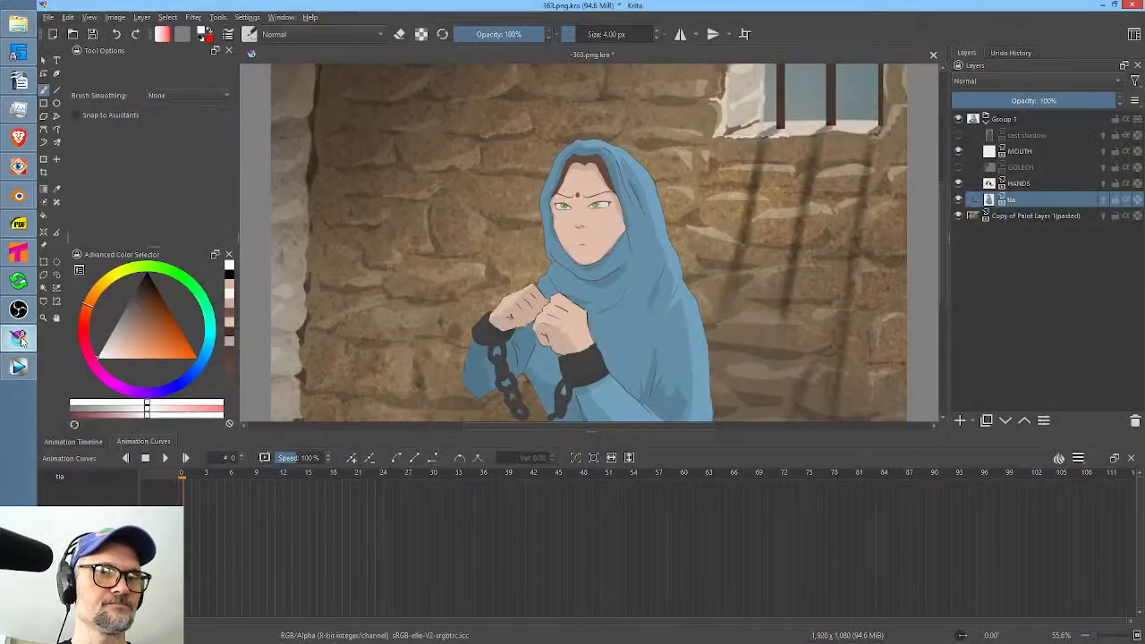
pyautogui.click(19, 362)
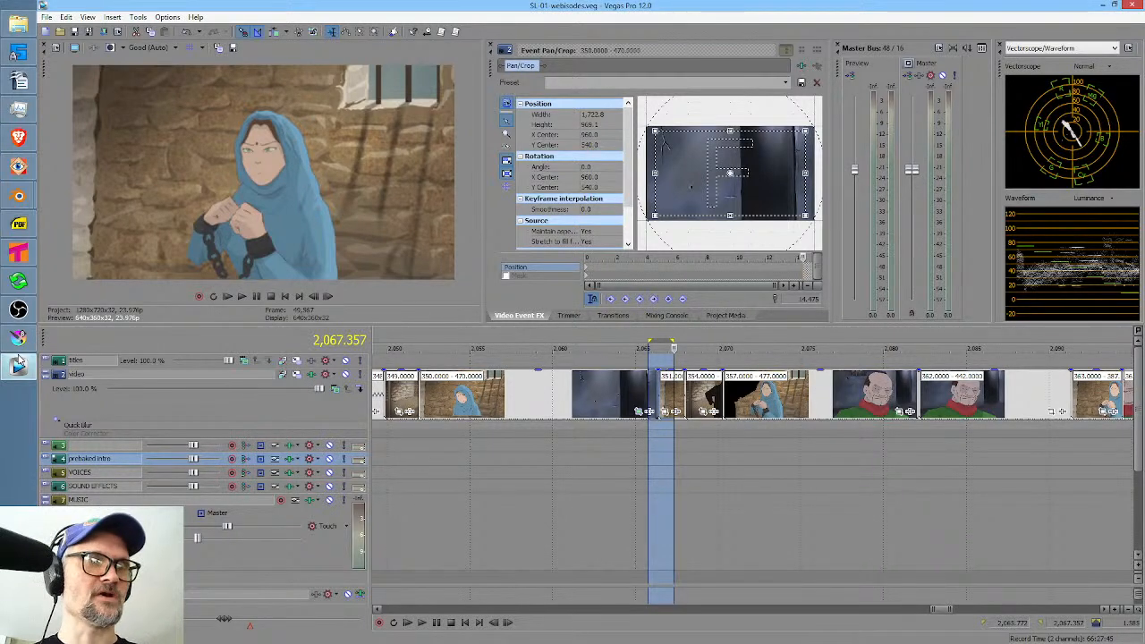
pyautogui.moveTo(22, 327)
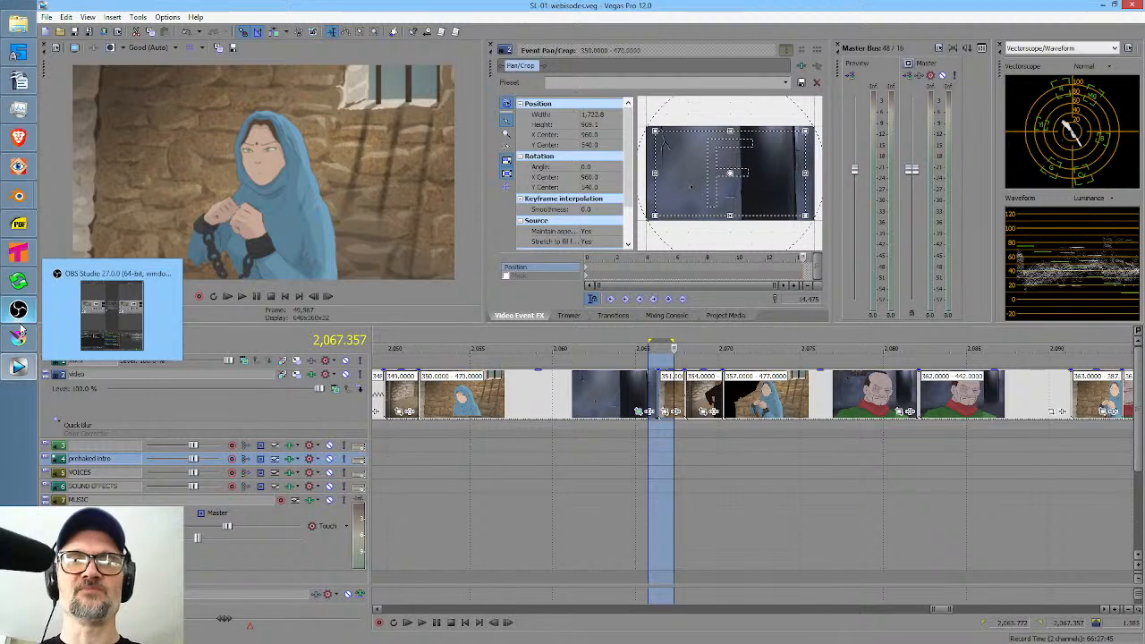